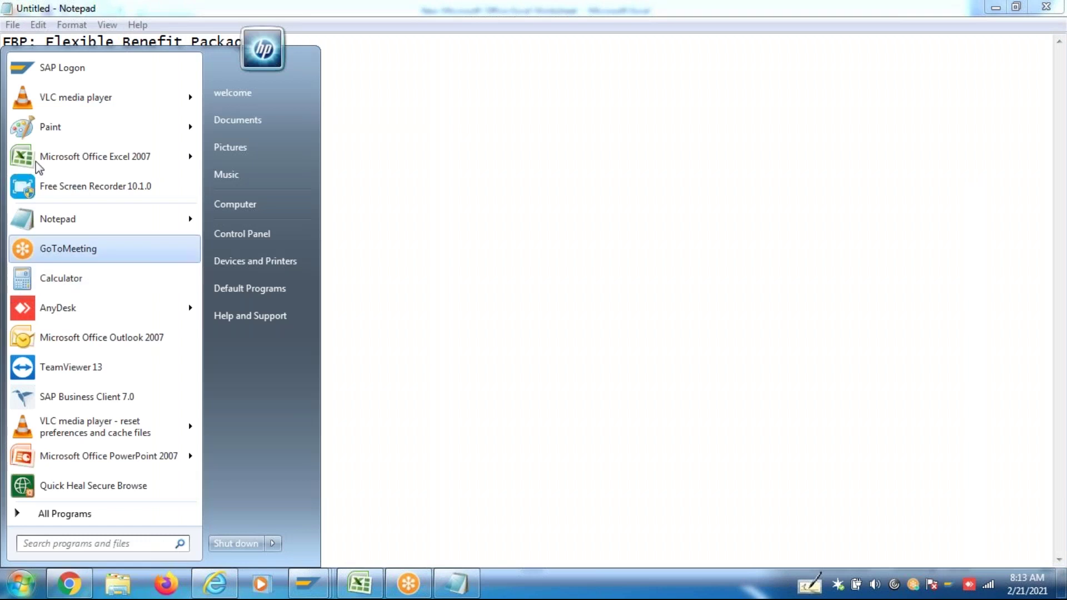
Launch Paint from the Start menu and maximize its blank canvas window
click(49, 127)
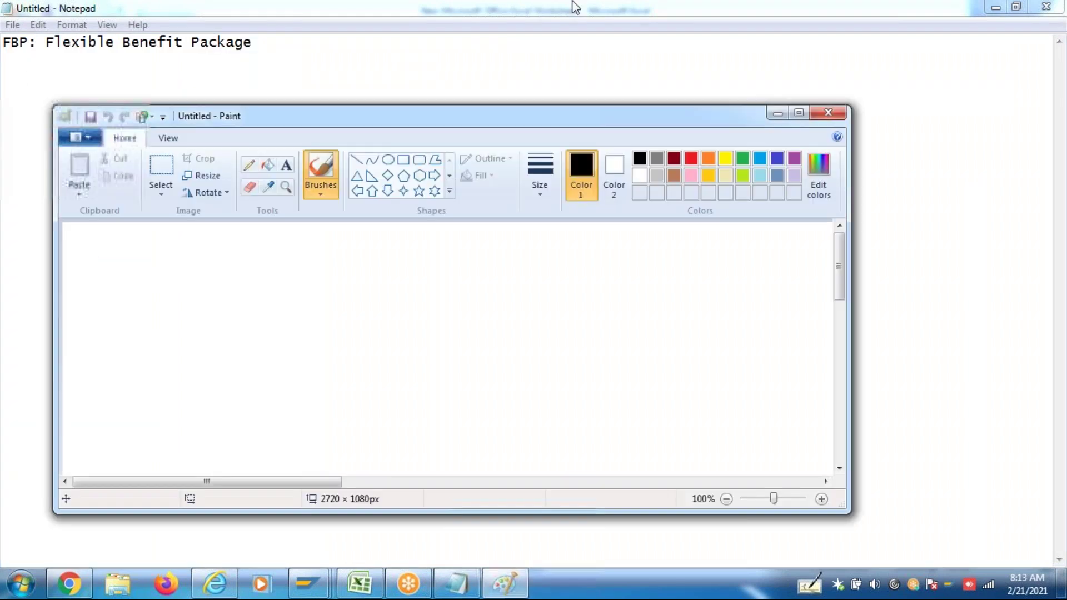
click(800, 114)
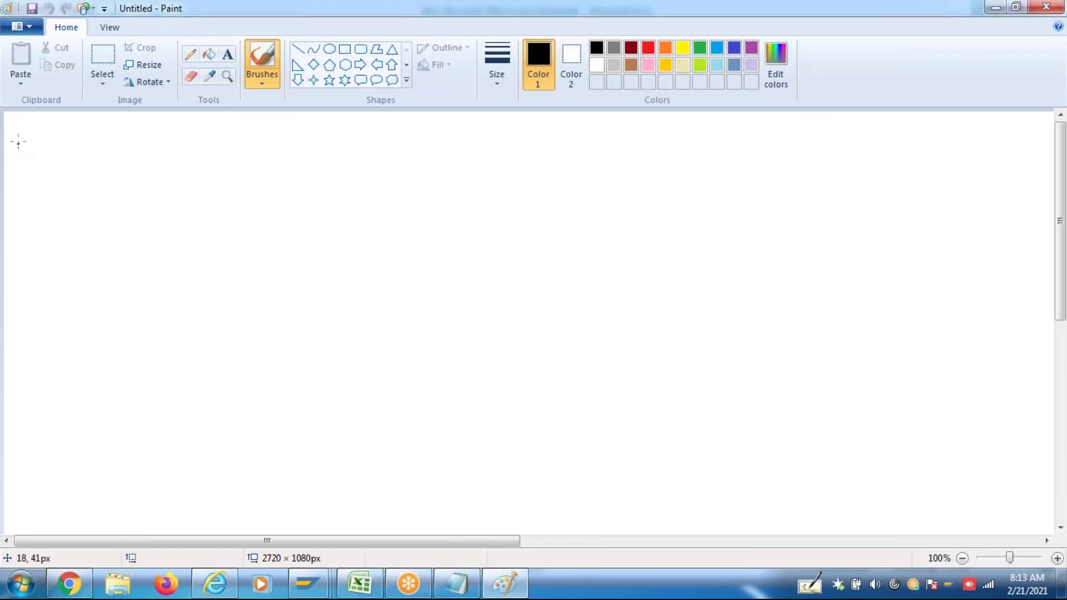
Add a text box reading 'FBP:' at the canvas top-left and widen it across the canvas
click(227, 57)
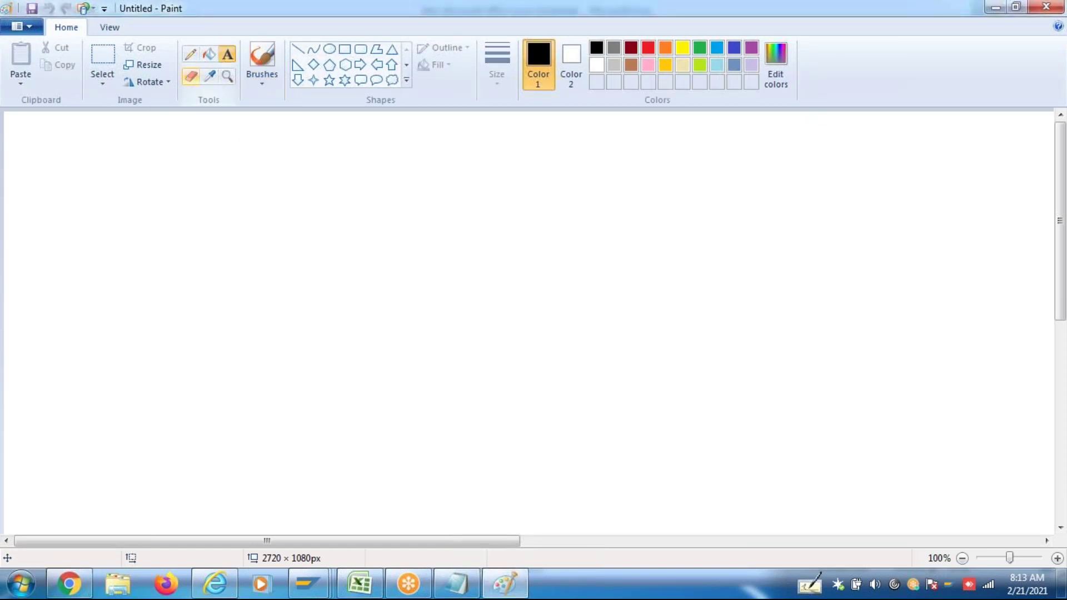
click(19, 132)
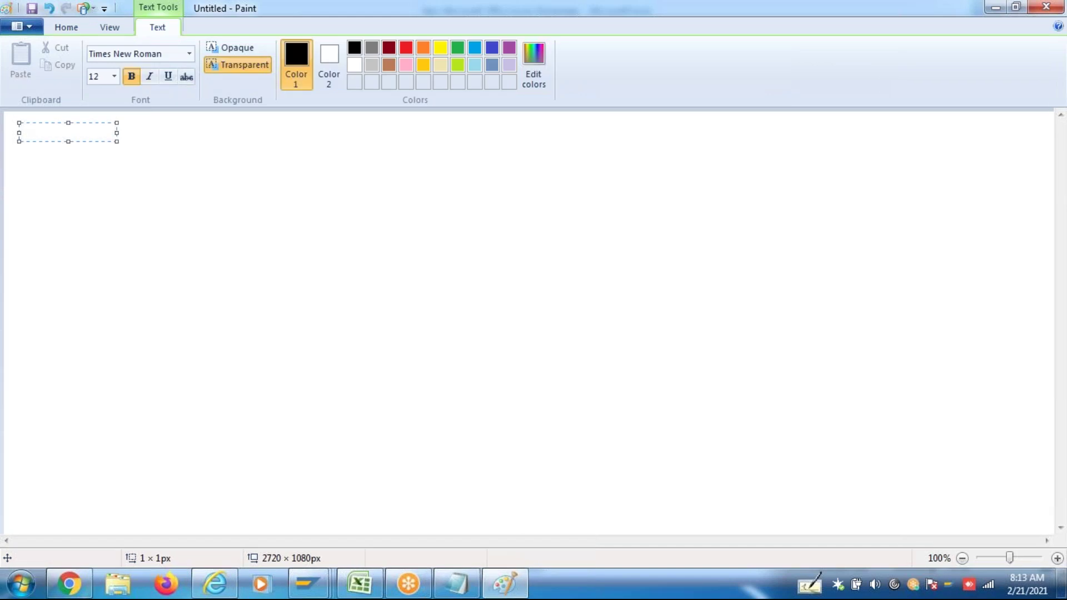
text(FBP:)
drag(118, 133, 693, 161)
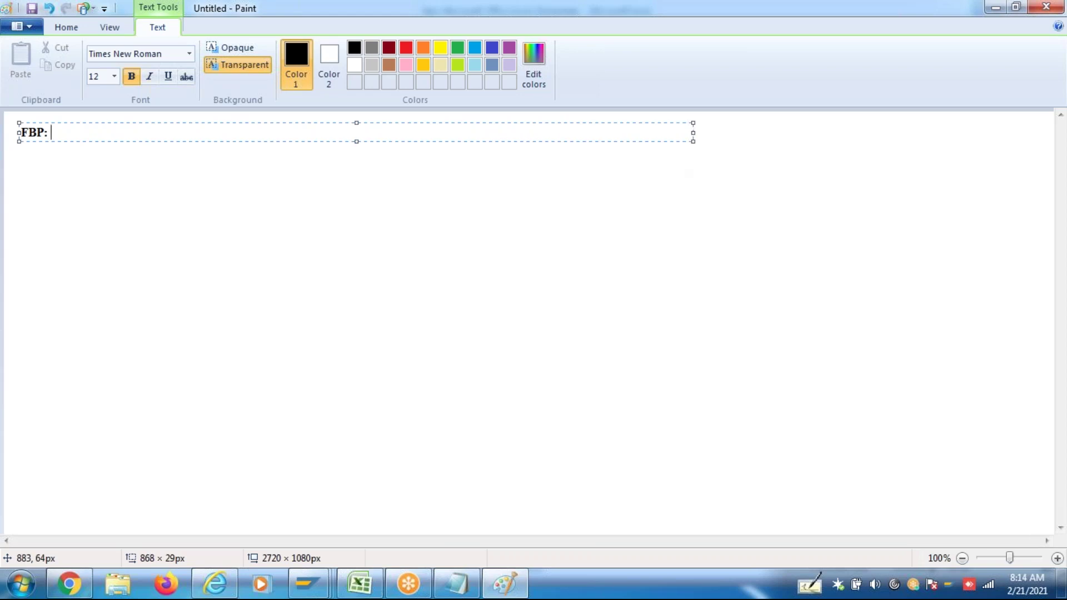
Type 'A Flexibilty Given to Employee to choose His Own Salary Components and their amount ranges According to His Requirement'
text(A Flexibilty Given to Employee to choose Hi)
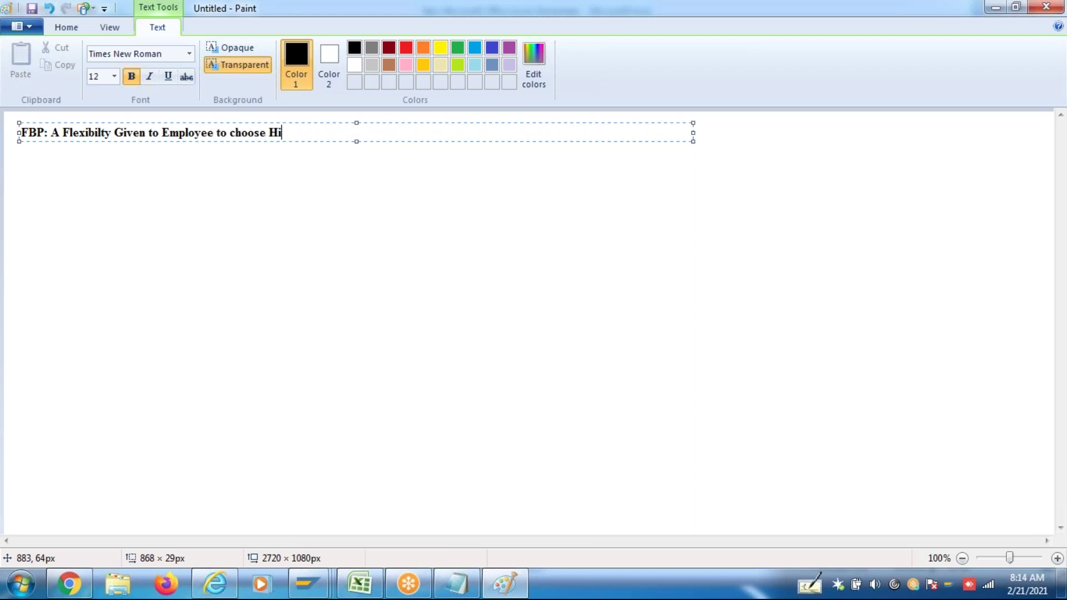
text(s Own Salary Cop)
key(BackSpace)
text(m)
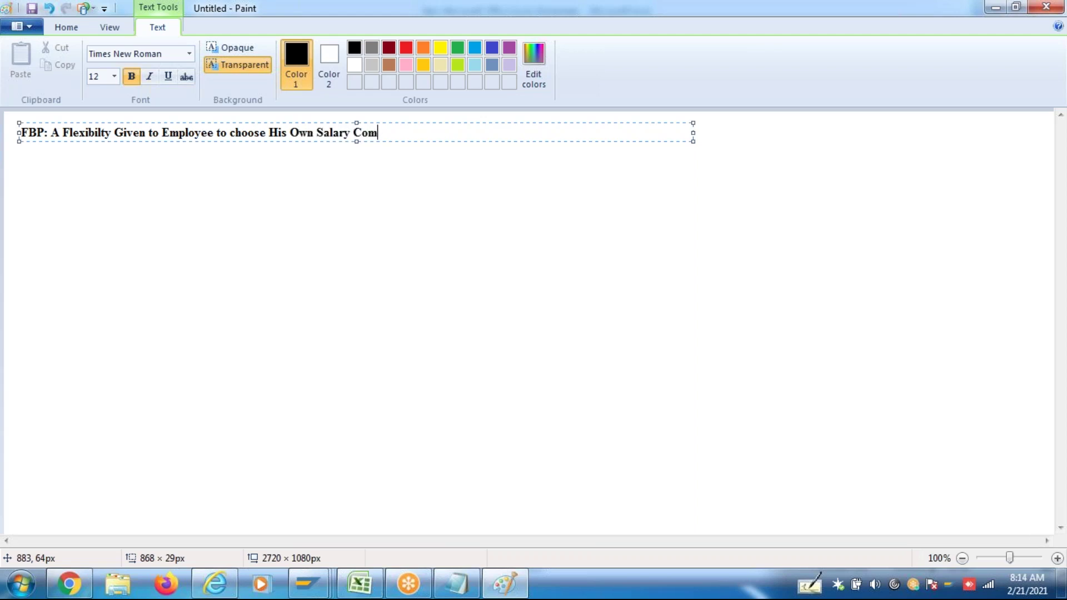
text(ponents and theri)
key(BackSpace)
key(BackSpace)
text(ir amont)
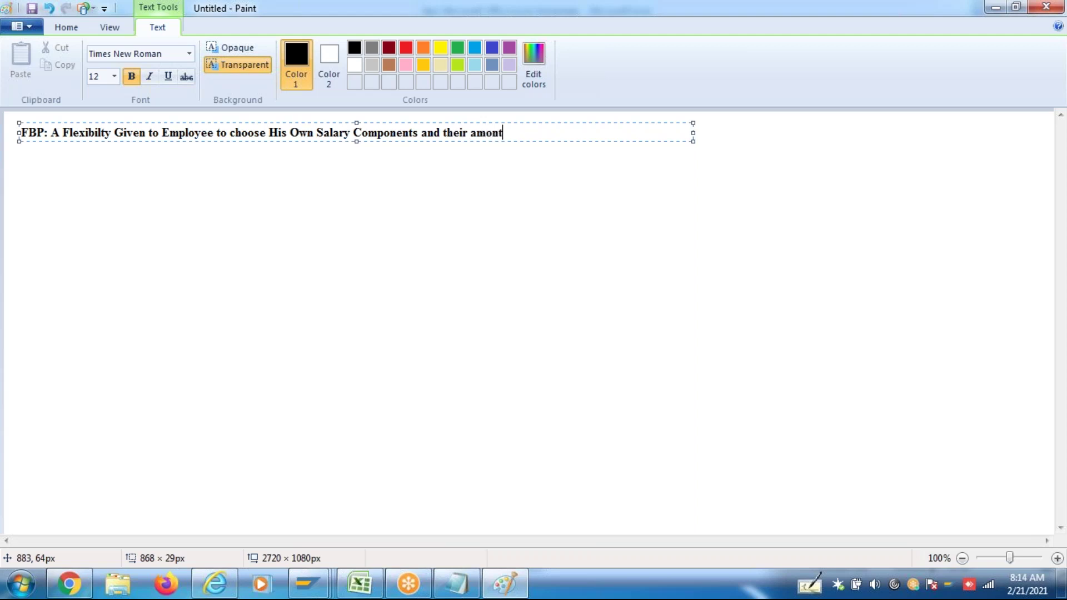
key(BackSpace)
key(BackSpace)
text(unt ranges According to His Re)
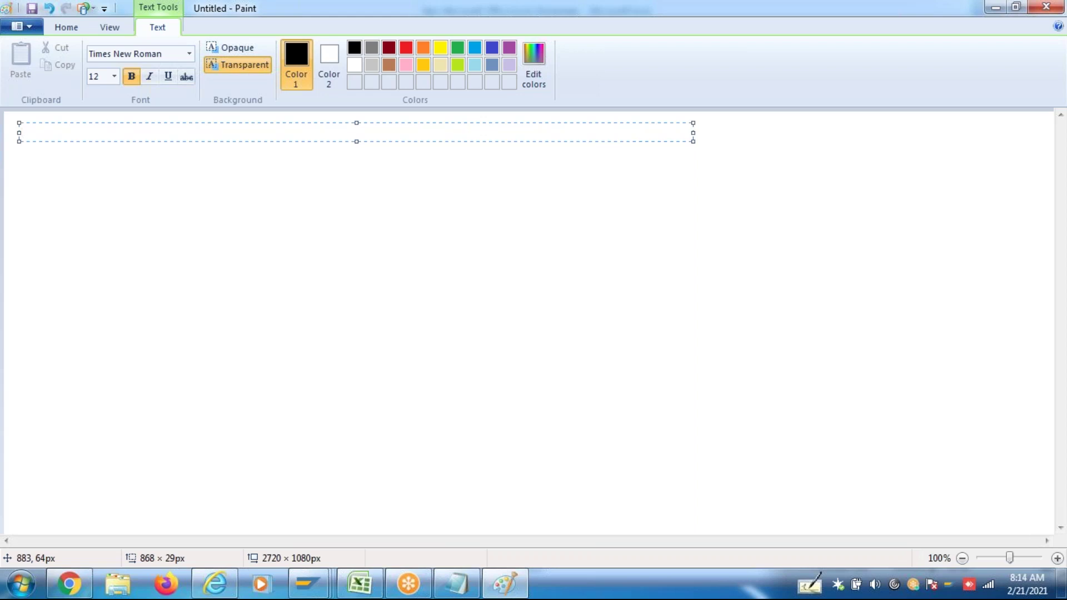
text(qui)
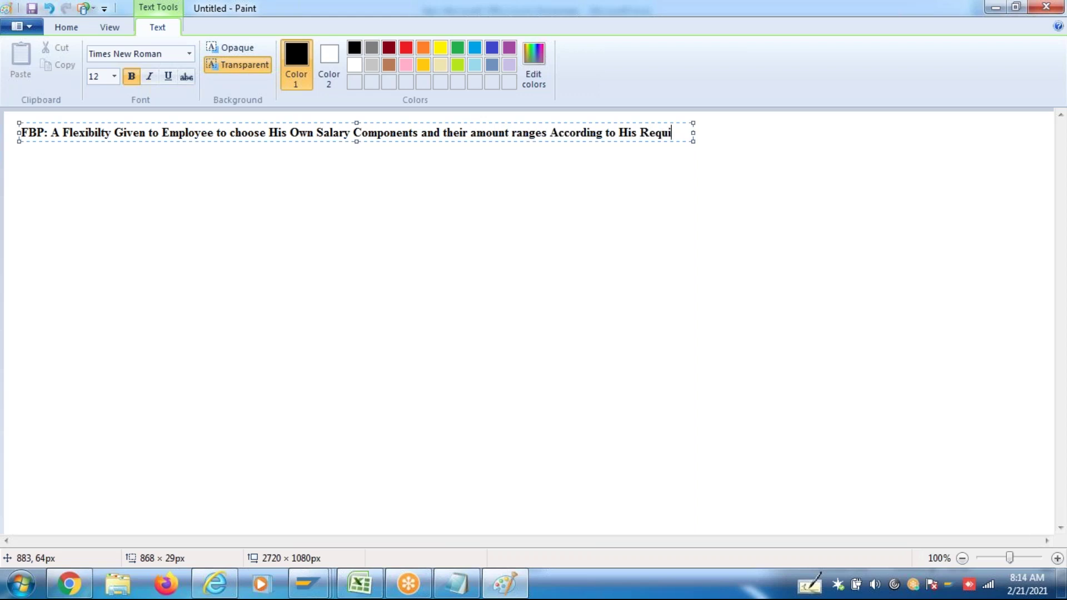
text(rement)
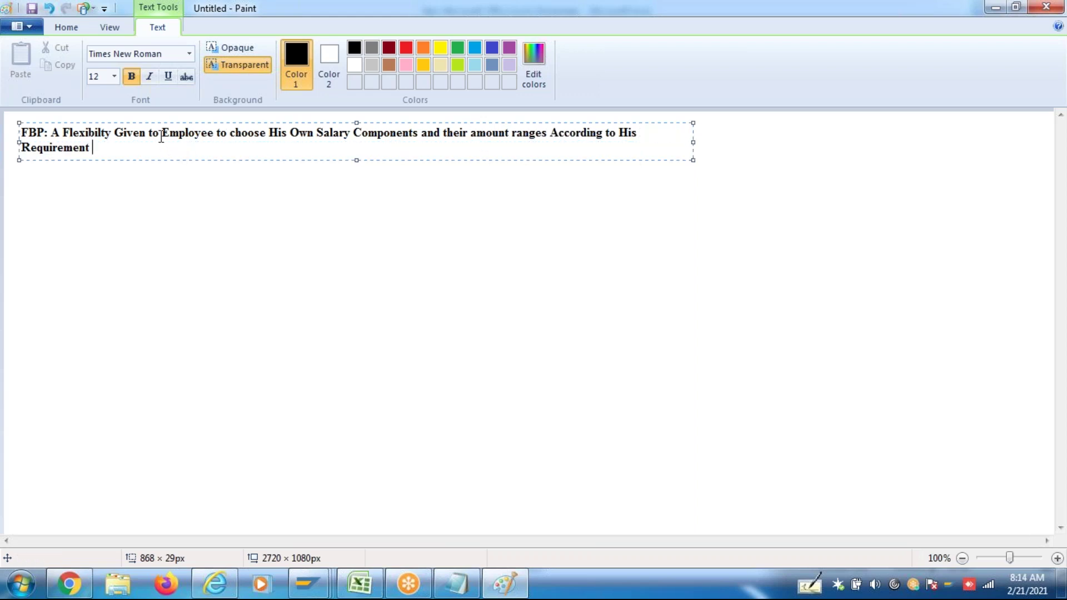
End the definition with a period and add the line 'SOme Portion of CTC' below it
click(214, 134)
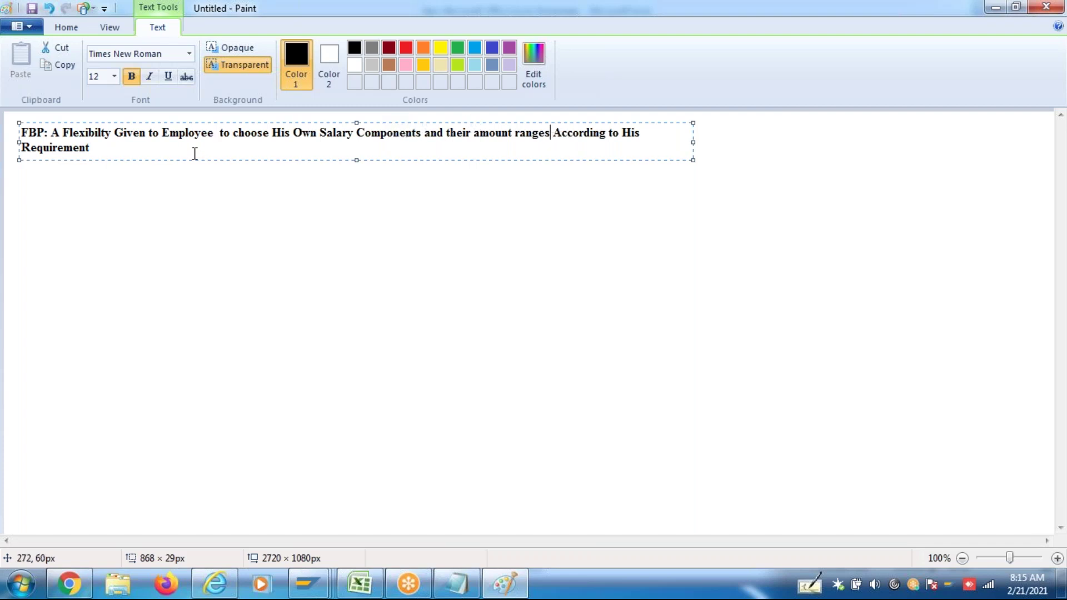
click(147, 149)
text(.)
key(Return)
key(Return)
text(SOme Portaion of)
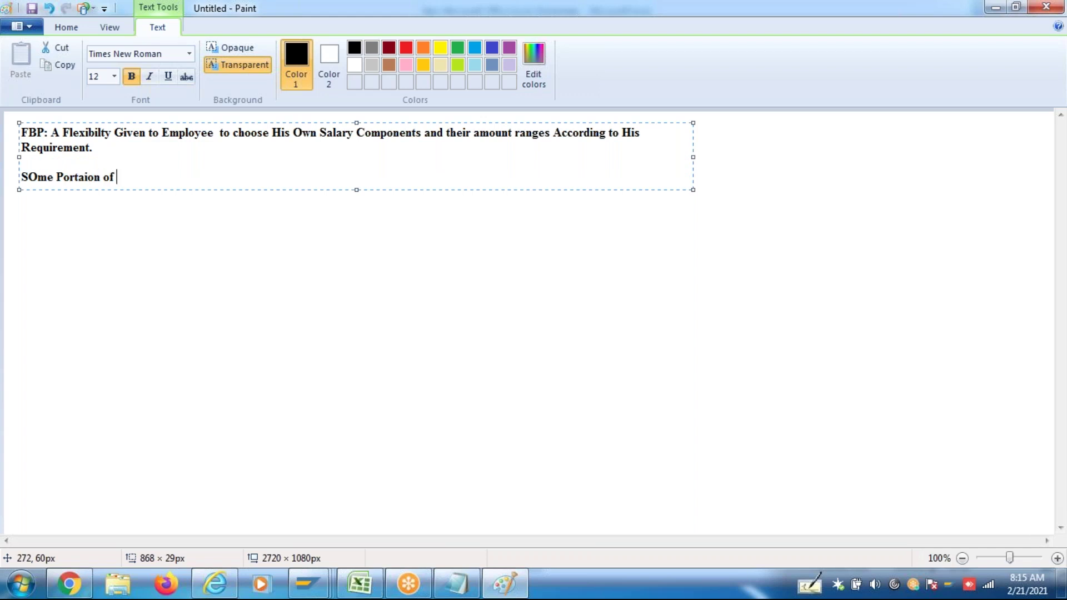
click(85, 177)
key(BackSpace)
text(CTC)
Place 120000 in a new text box beneath the CTC line
click(29, 218)
click(28, 218)
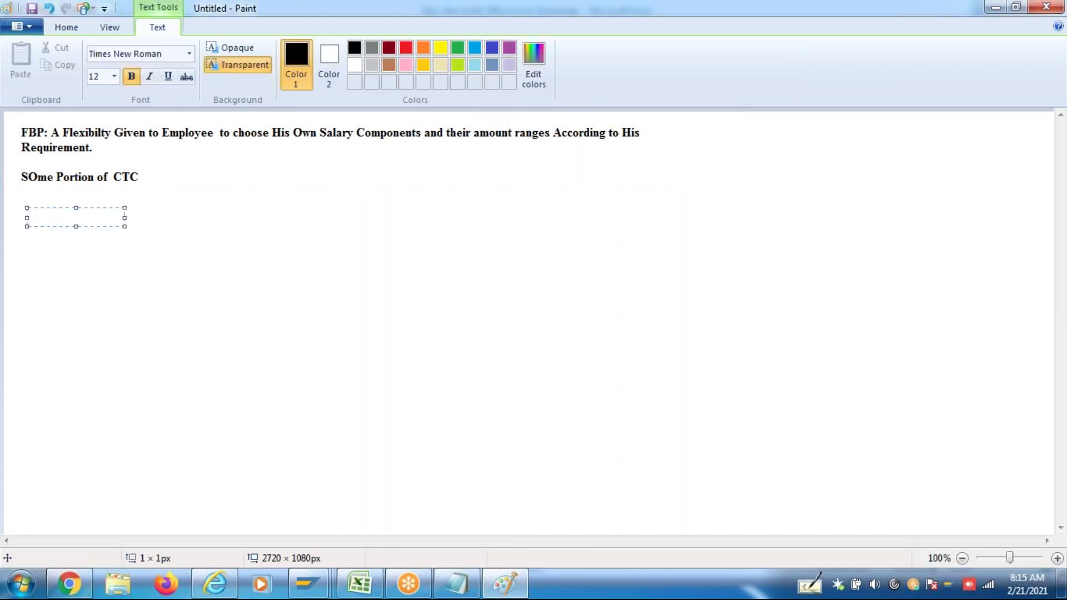
text(120000)
Switch to the Excel salary sheet and review the CTC, Basic Pay and EPF formulas
click(360, 588)
click(294, 170)
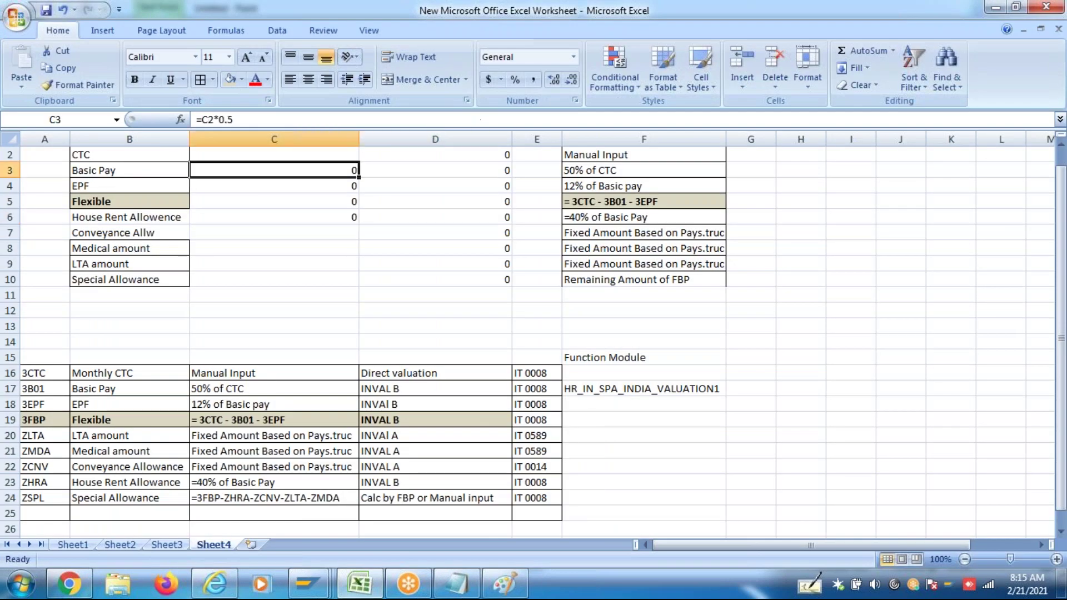
click(296, 152)
click(314, 186)
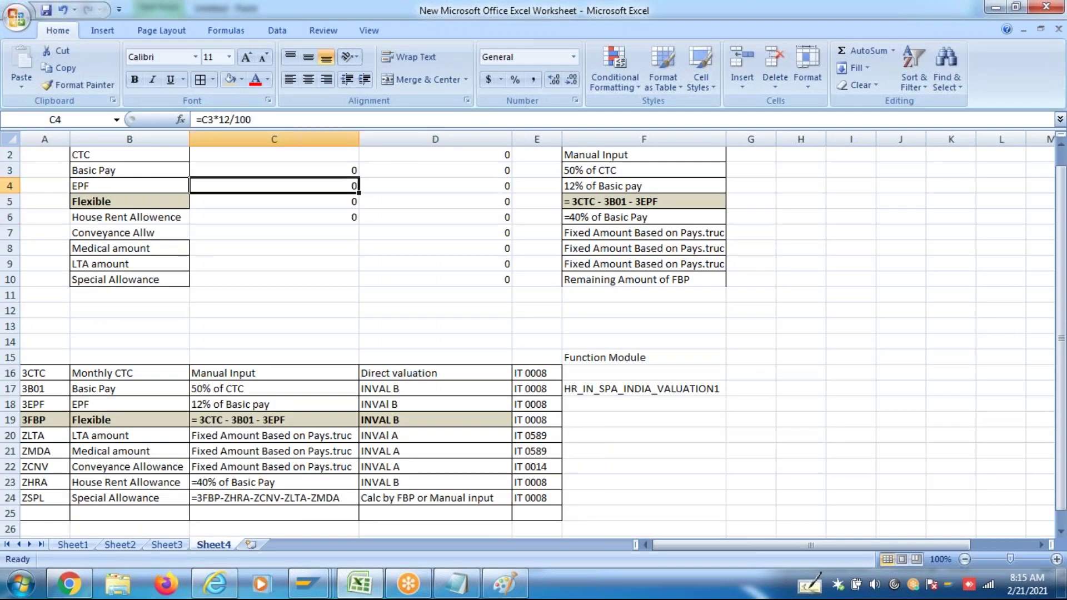
drag(79, 153, 648, 286)
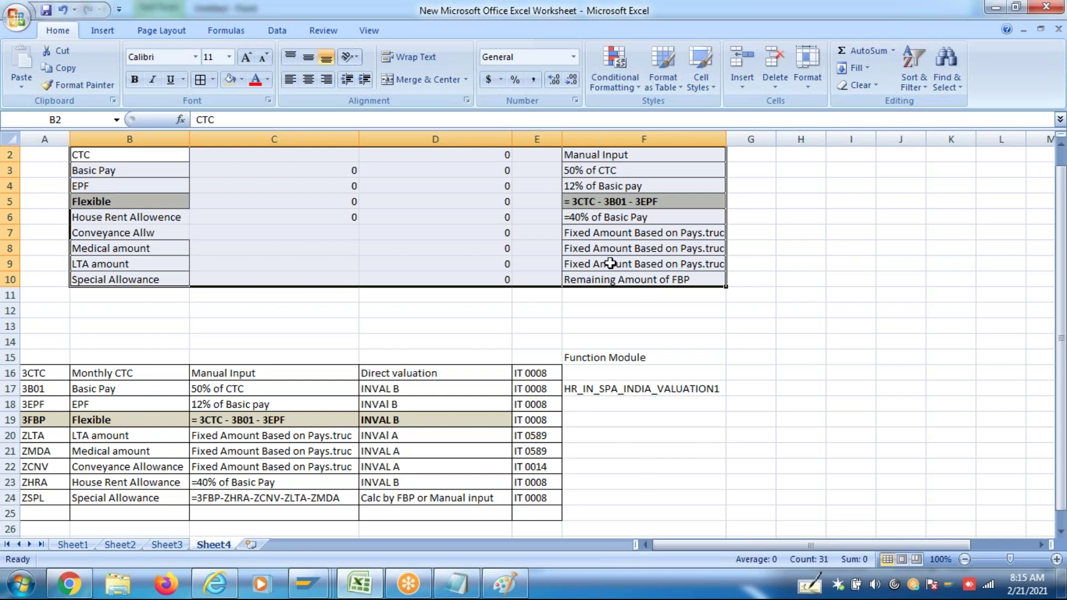
click(618, 305)
Enter 1200000 as the annual CTC in cell C2
click(313, 154)
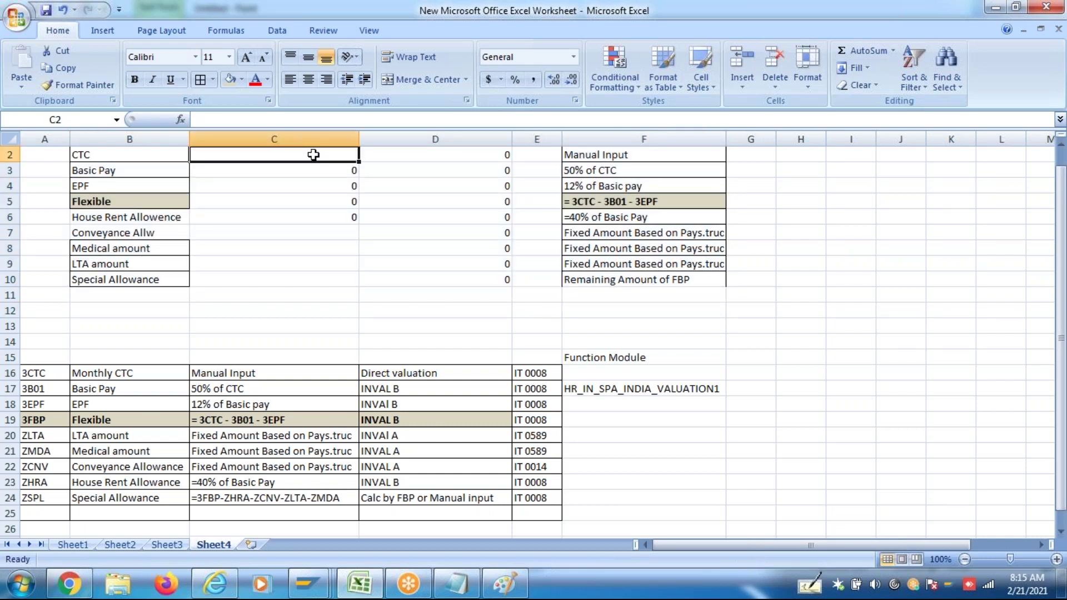
text(1200000)
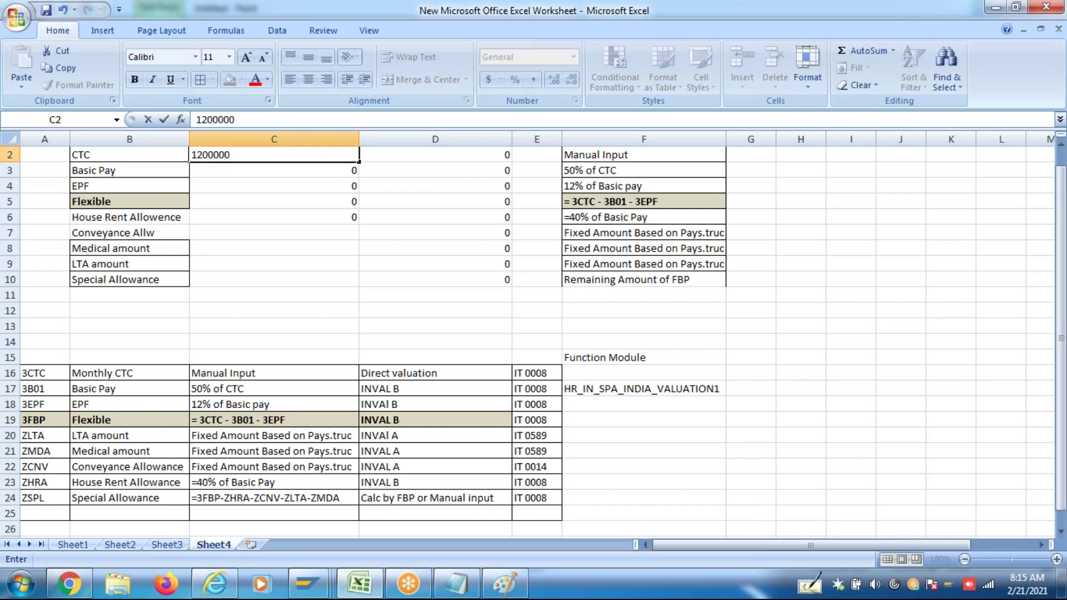
key(BackSpace)
text(0)
key(Return)
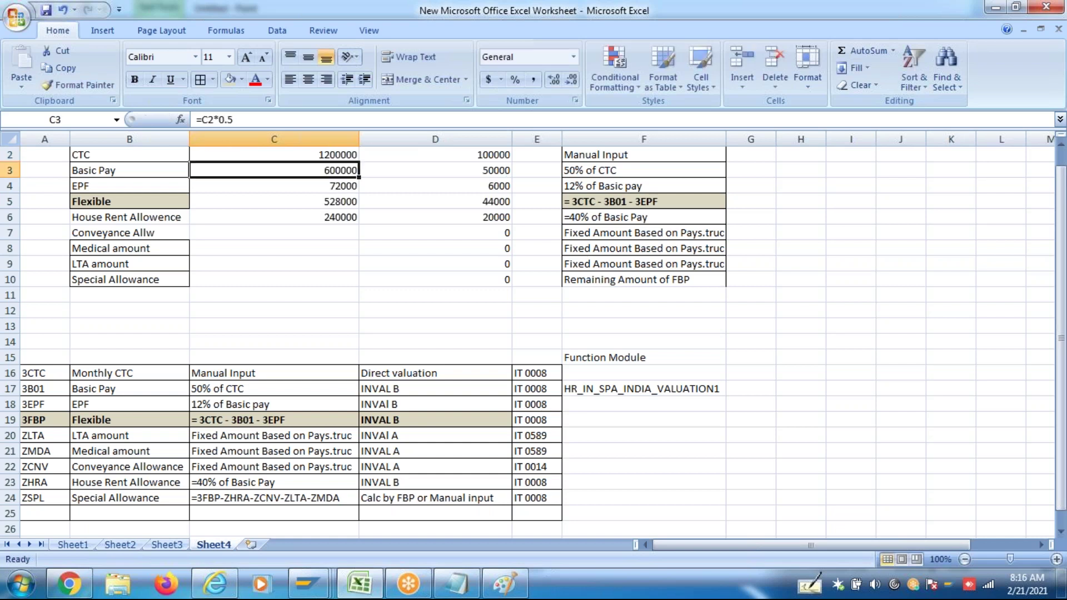
Show that Basic Pay in C3 is calculated as 50% of CTC
click(616, 168)
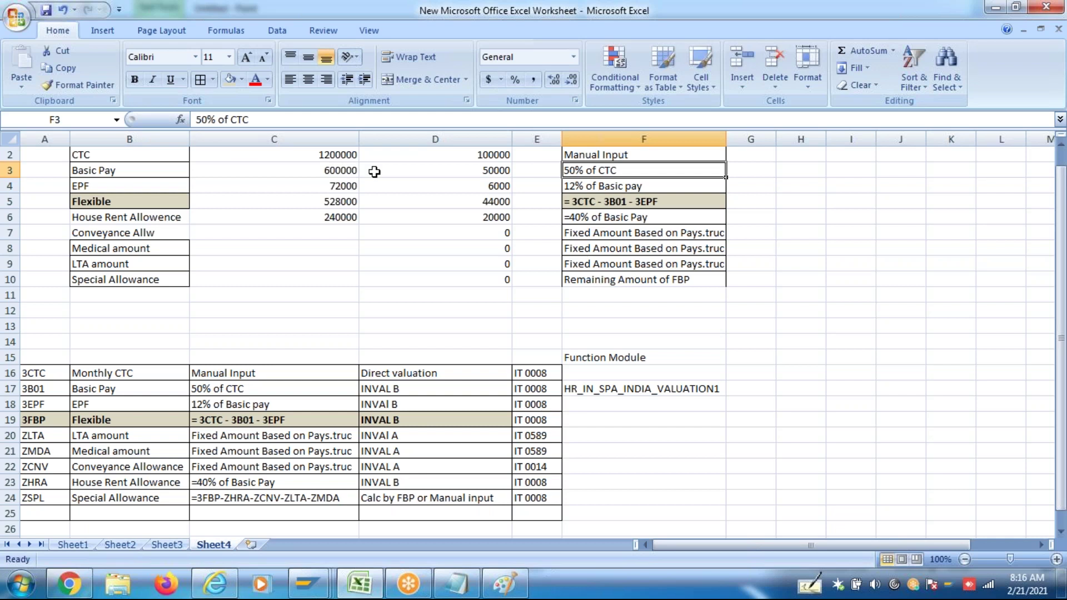
click(348, 177)
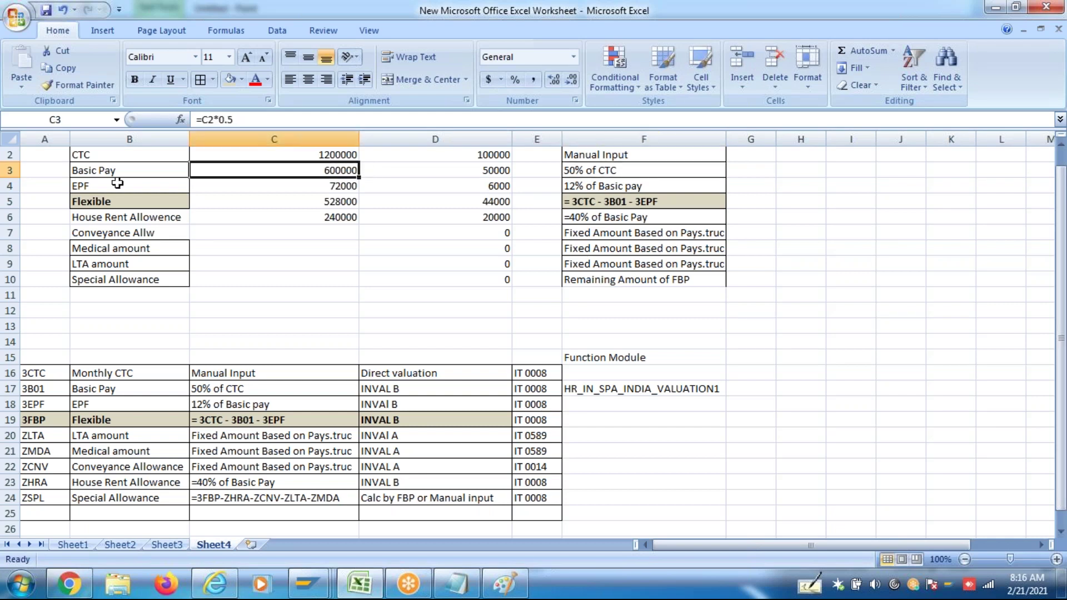
click(129, 175)
click(317, 177)
click(1061, 144)
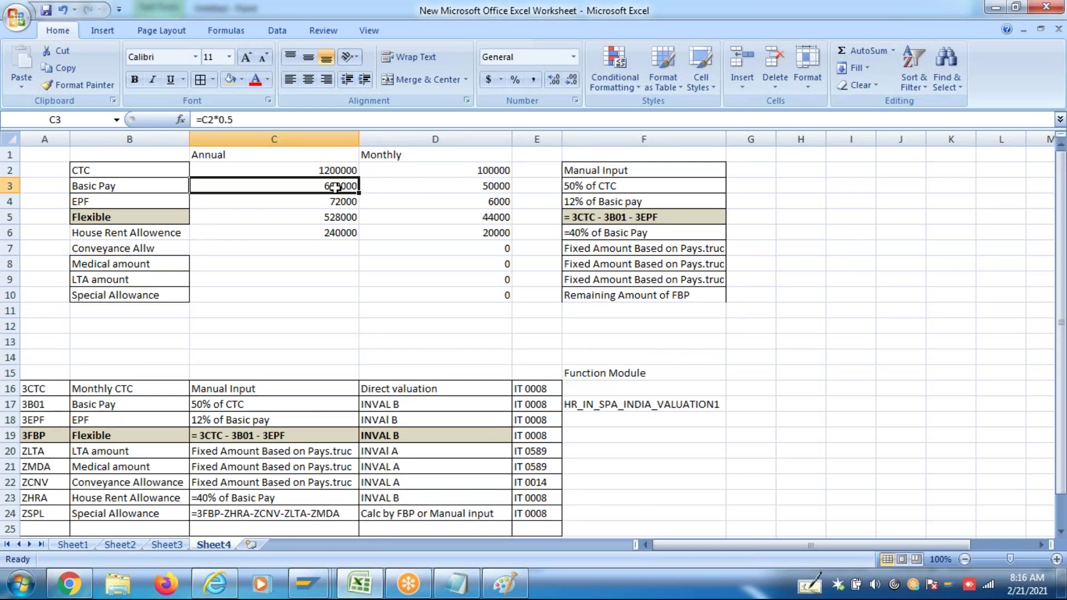
click(144, 189)
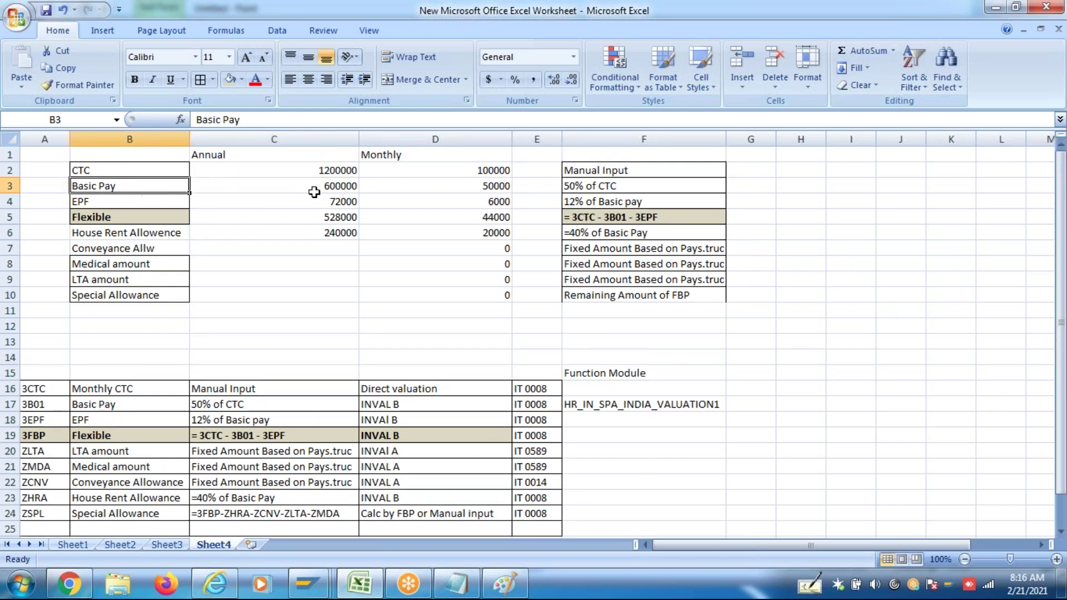
click(340, 189)
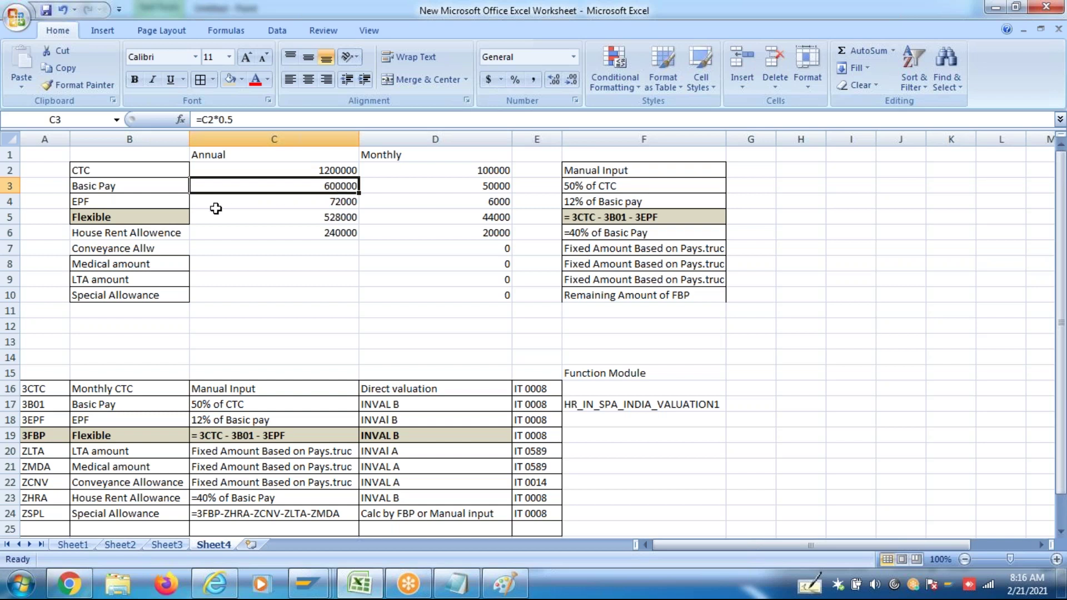
click(160, 201)
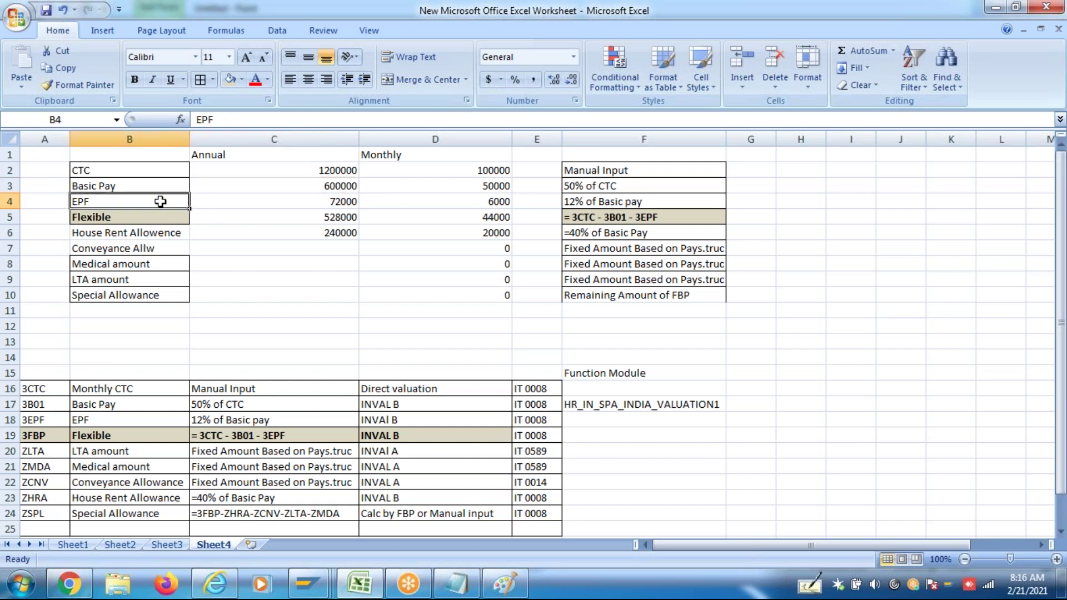
click(333, 206)
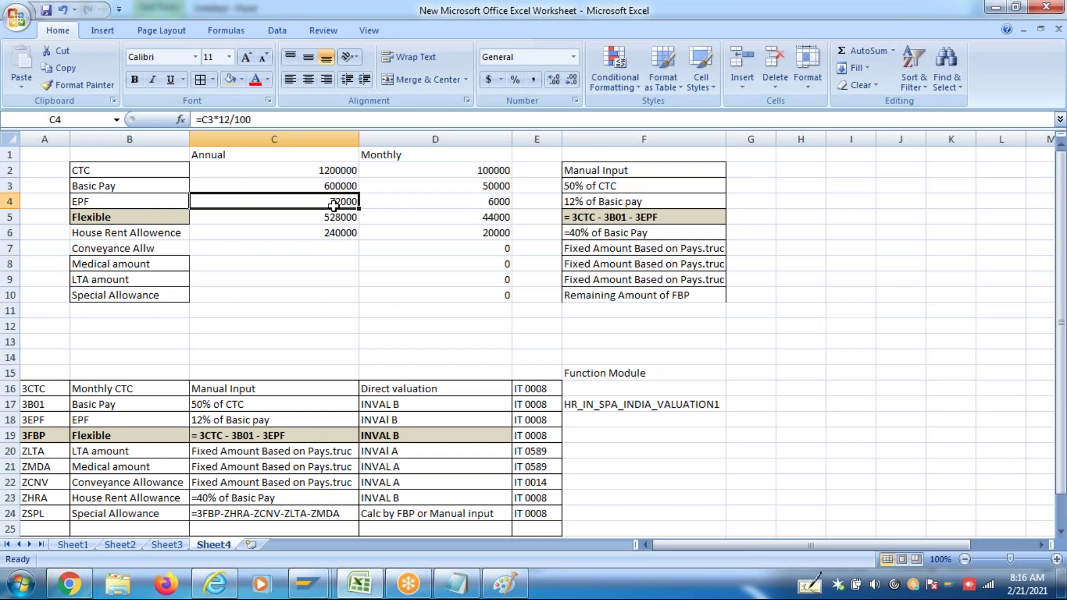
click(602, 203)
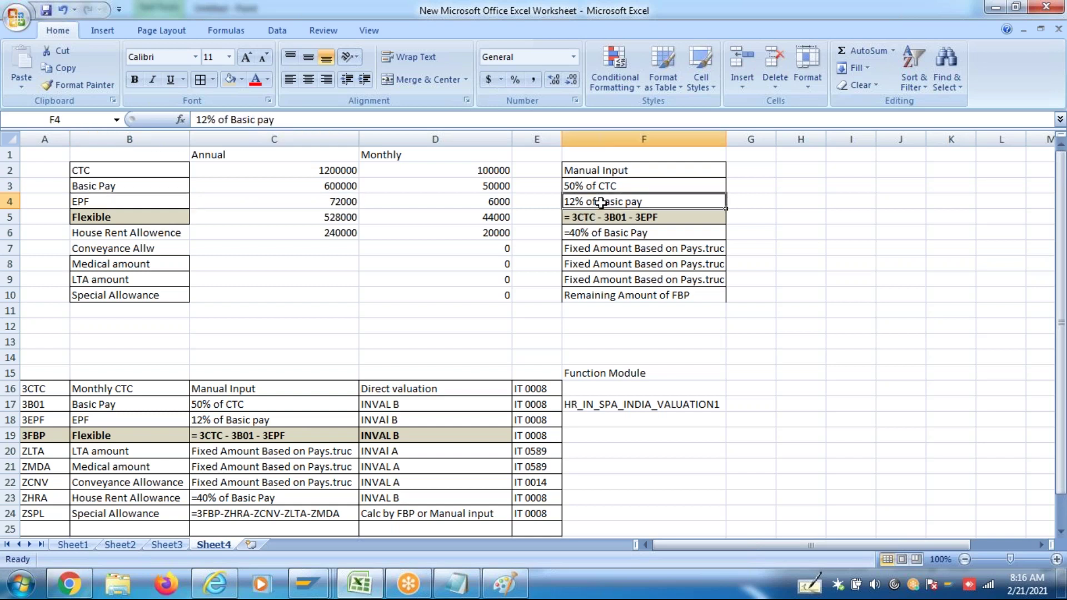
click(342, 203)
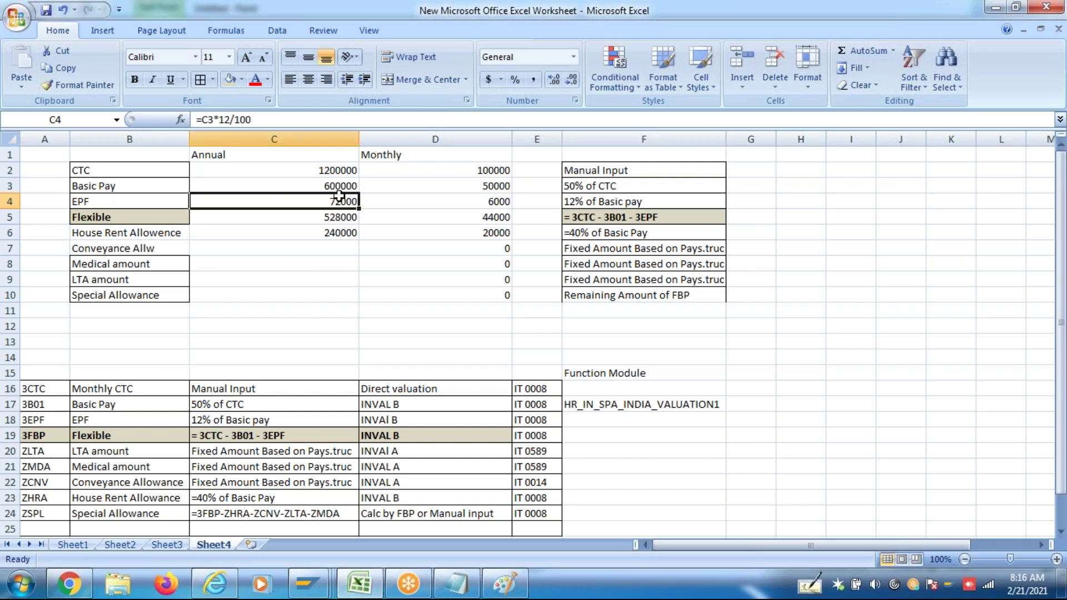
click(339, 186)
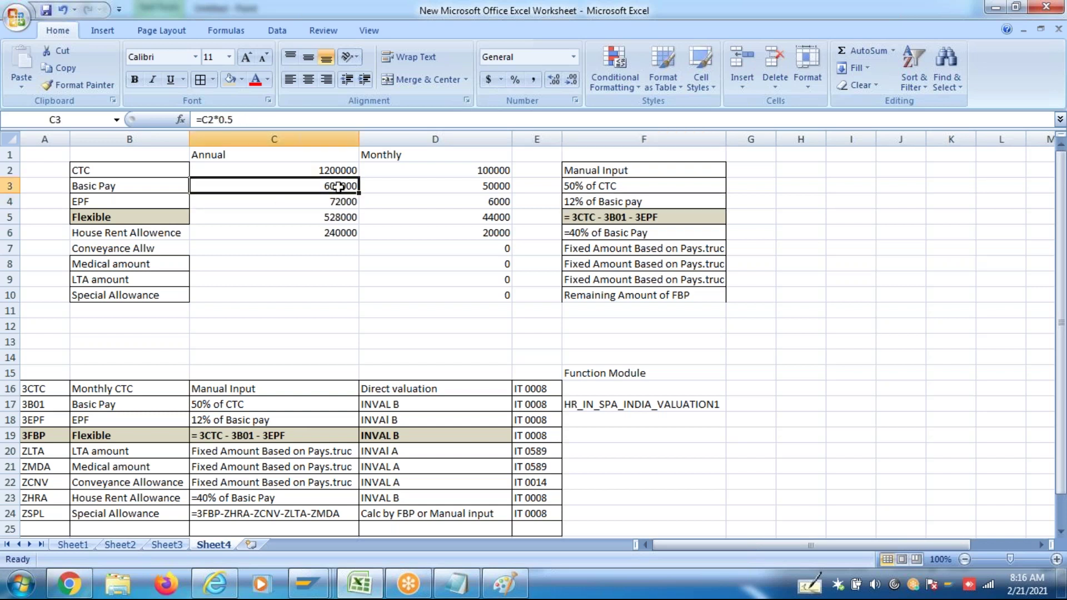
click(341, 202)
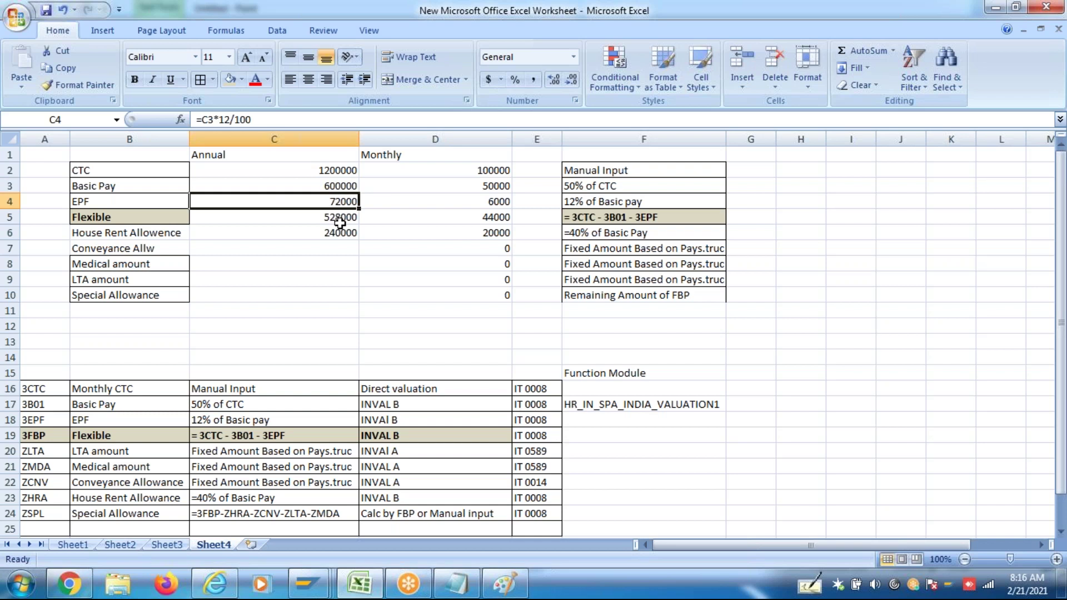
click(340, 221)
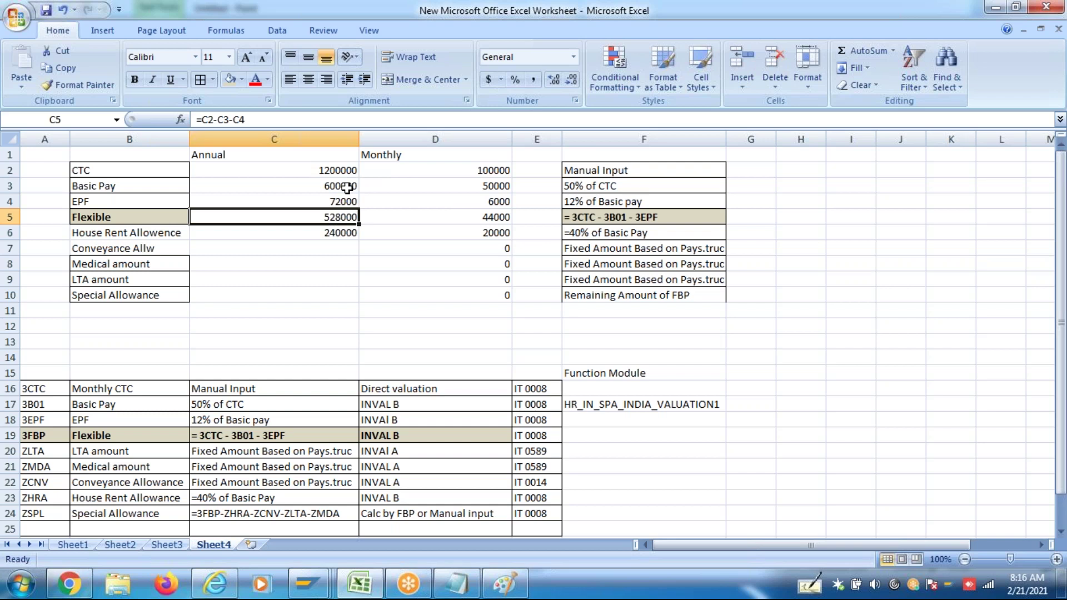
click(353, 187)
click(347, 203)
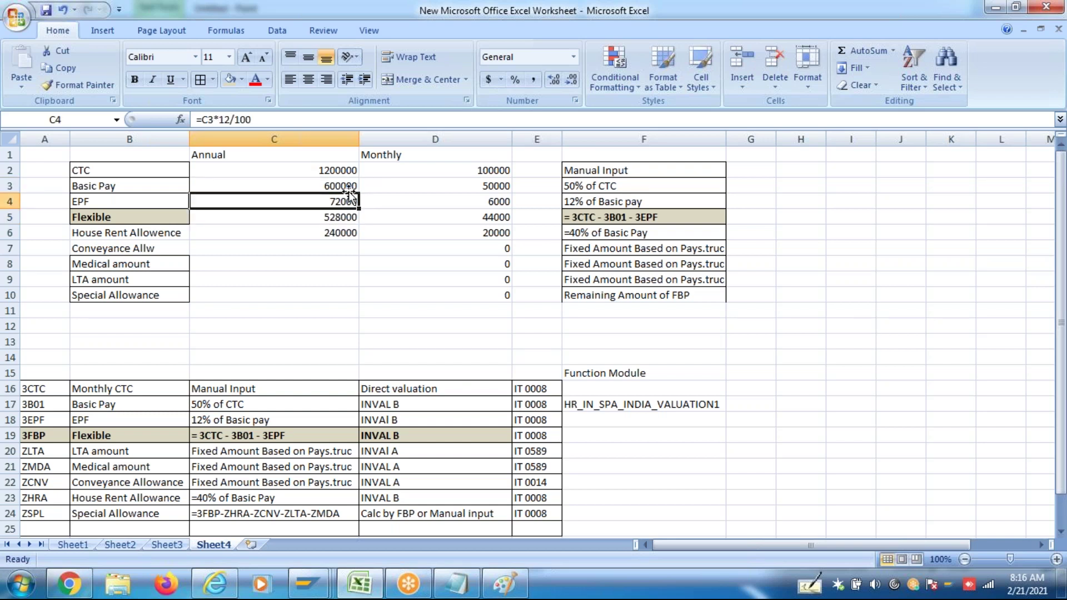
click(332, 172)
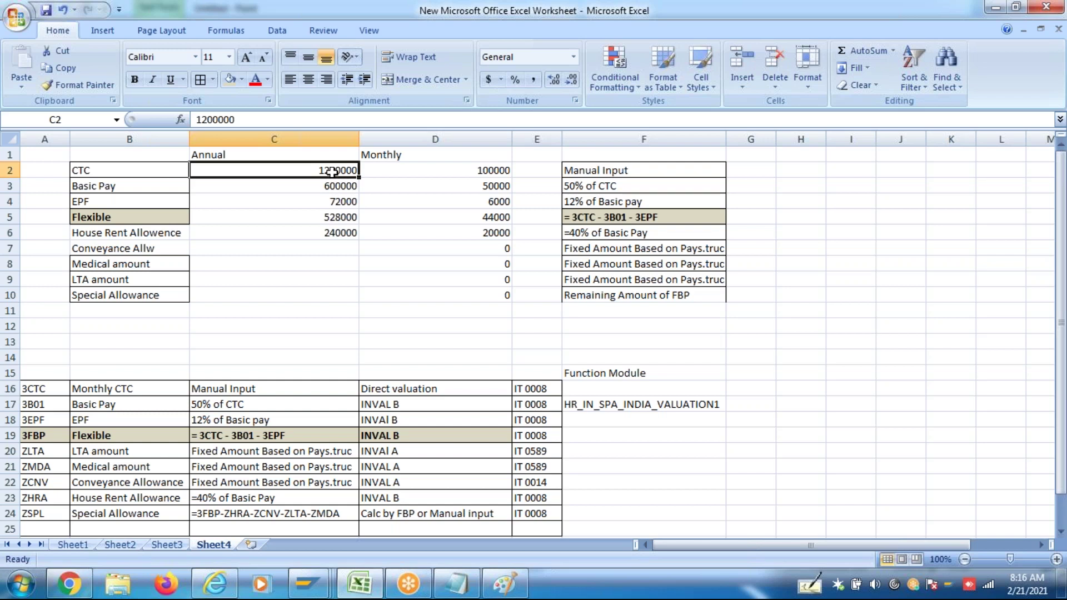
click(338, 217)
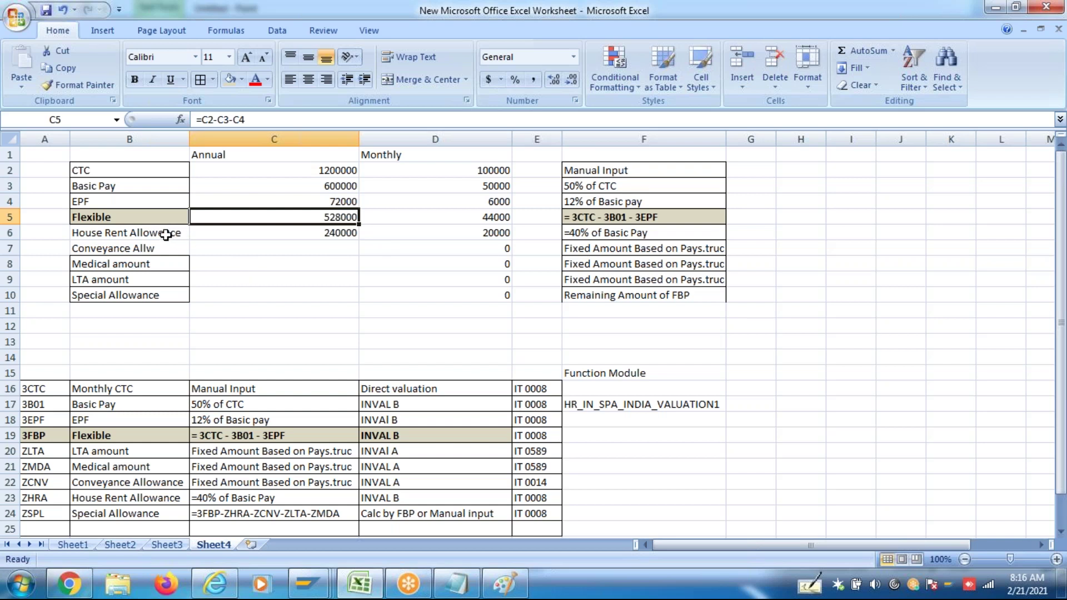
drag(166, 234, 162, 294)
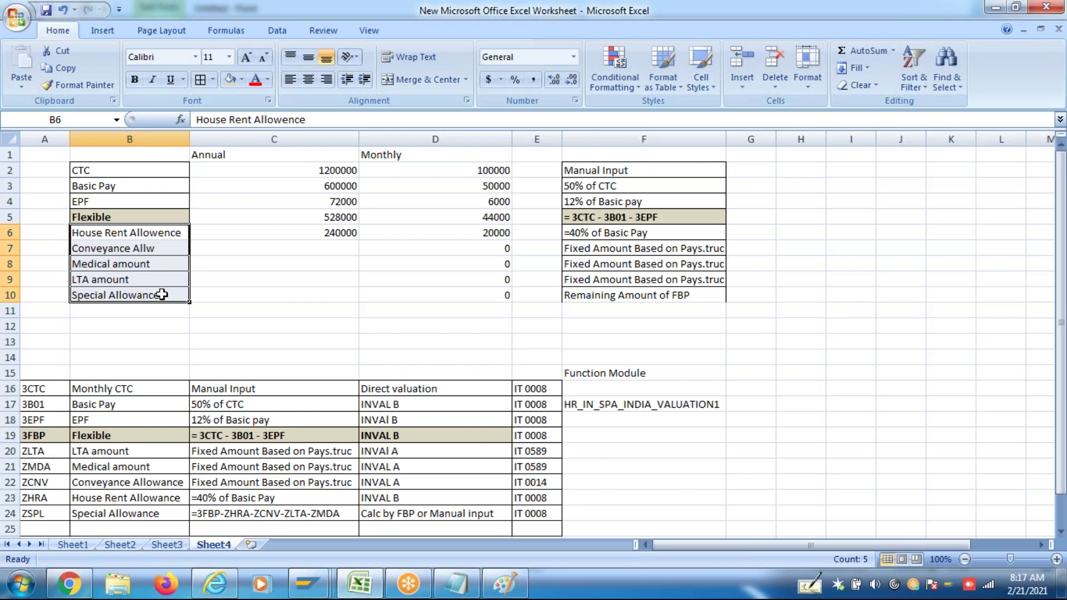
click(150, 283)
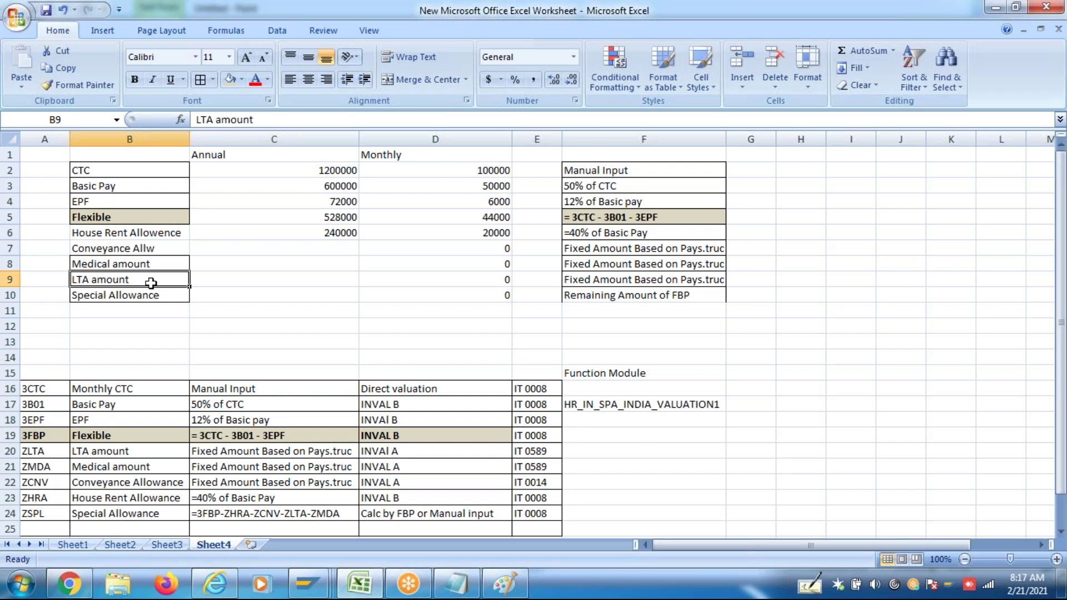
click(179, 233)
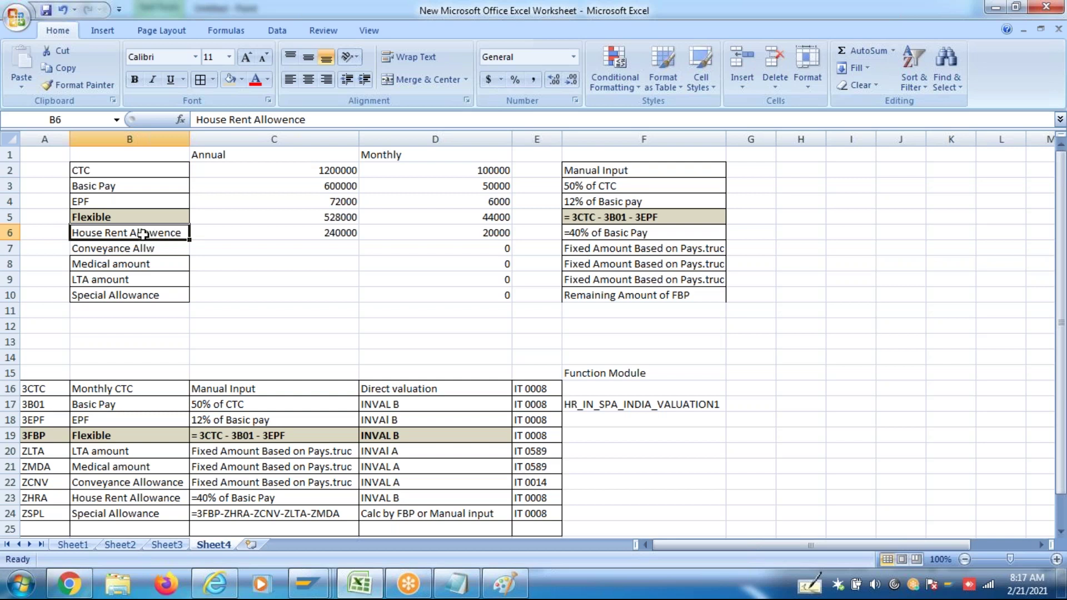
drag(144, 238, 144, 292)
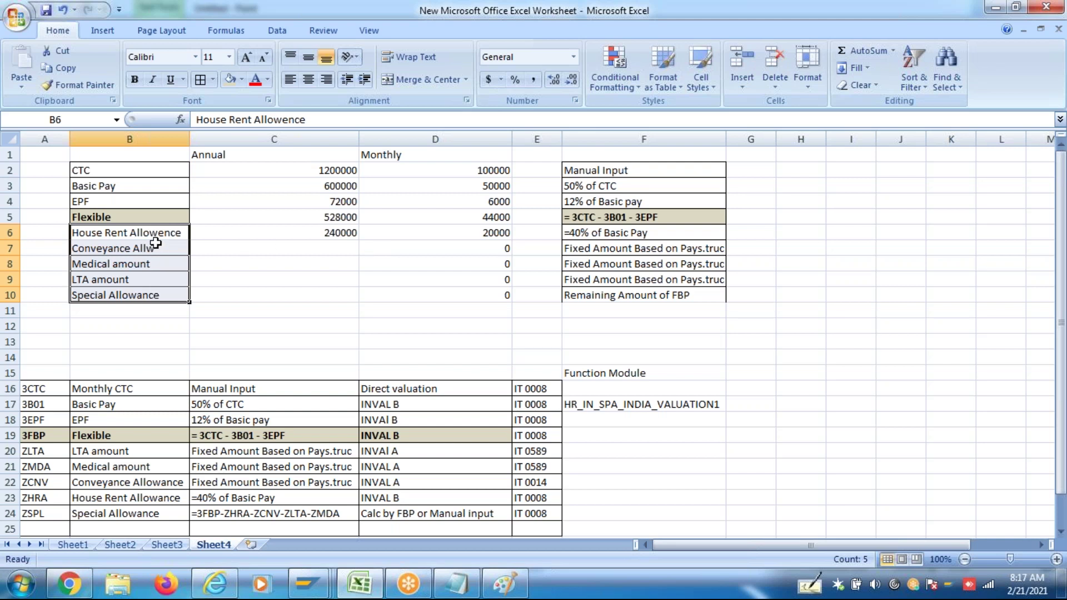
click(344, 217)
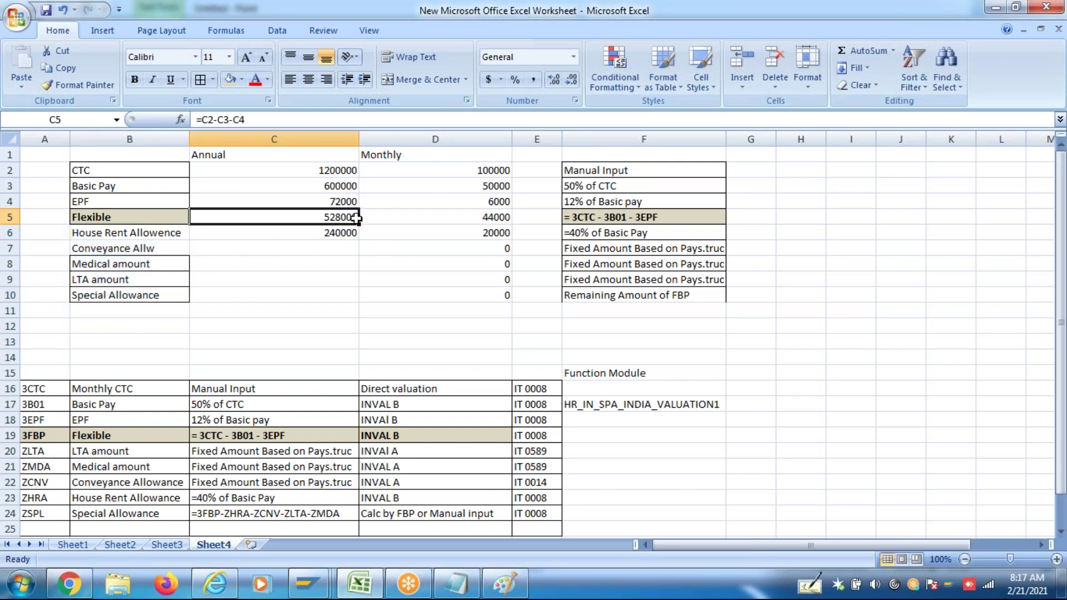
drag(162, 234, 162, 292)
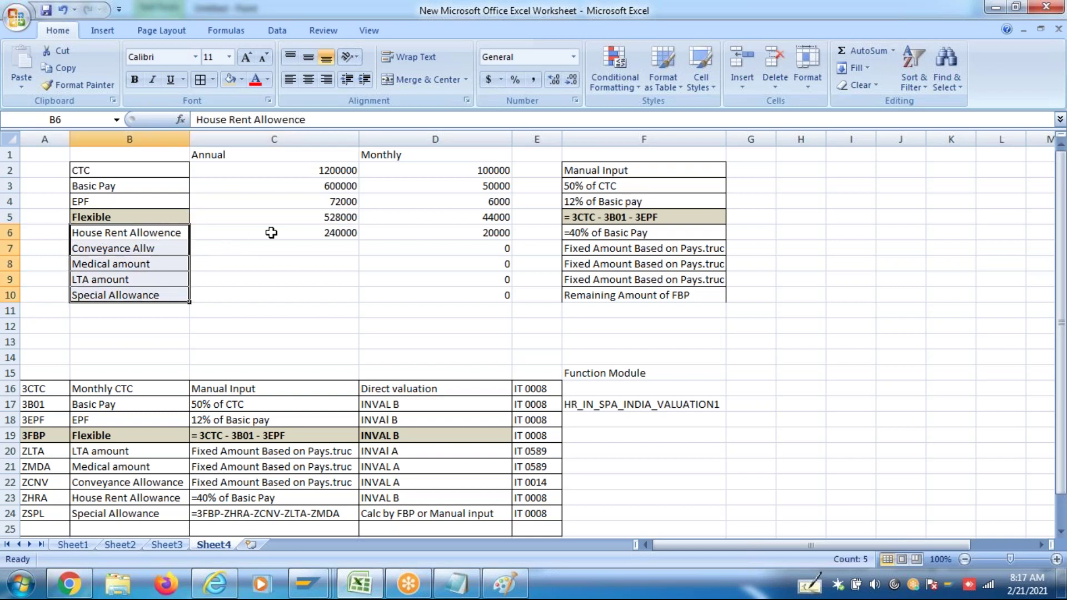
click(157, 236)
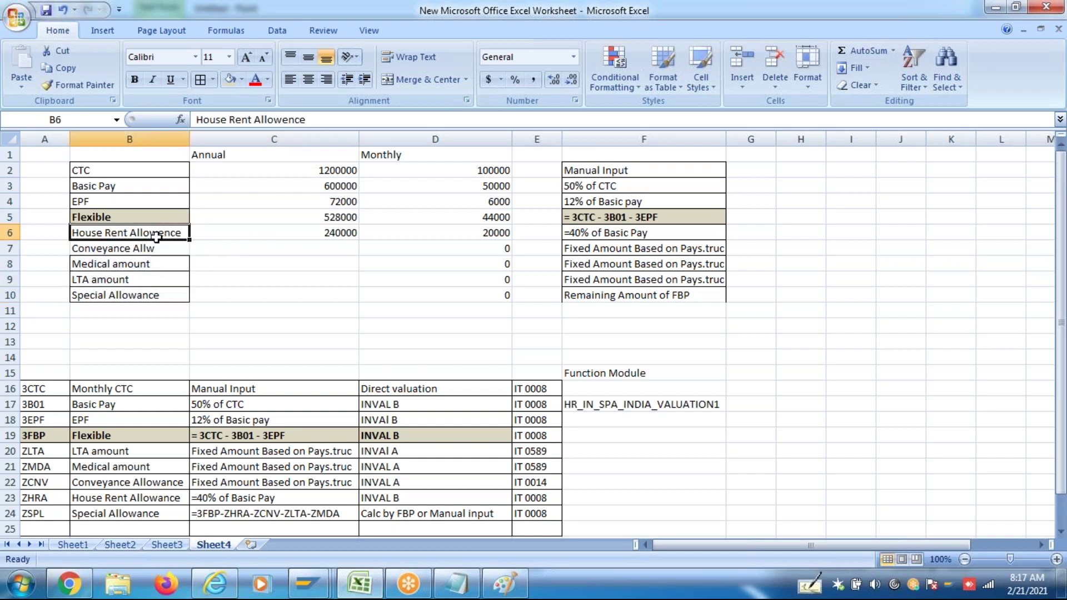
drag(158, 234, 156, 295)
click(339, 215)
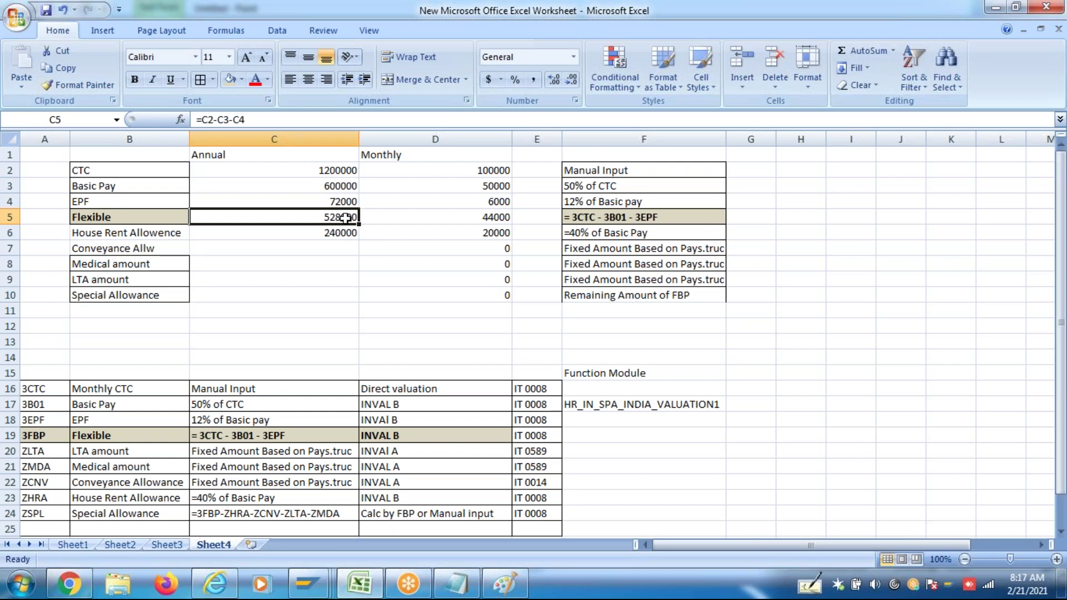
drag(346, 233, 342, 292)
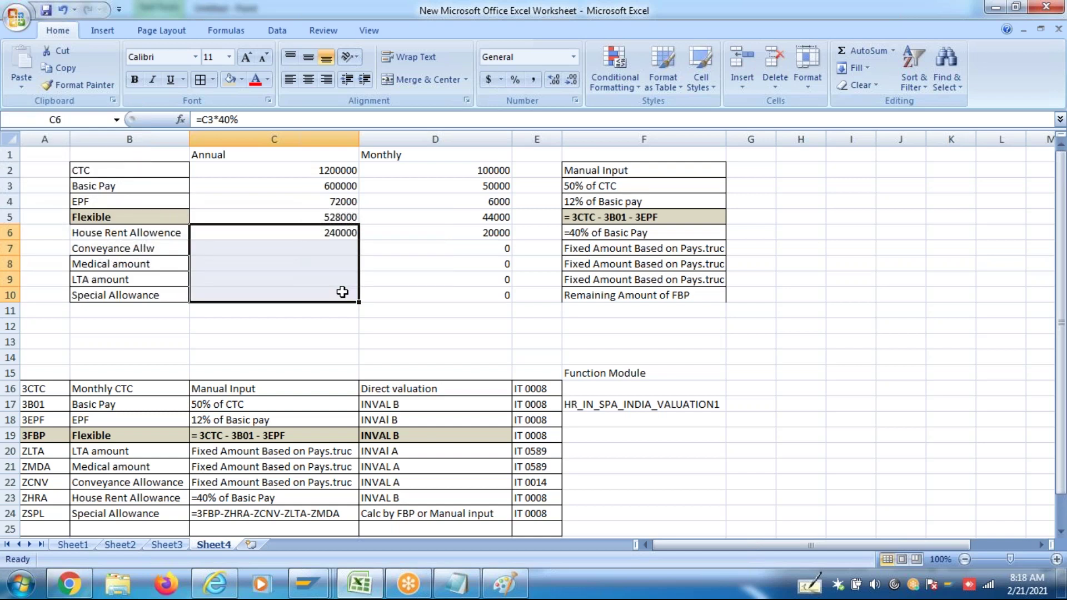
click(395, 295)
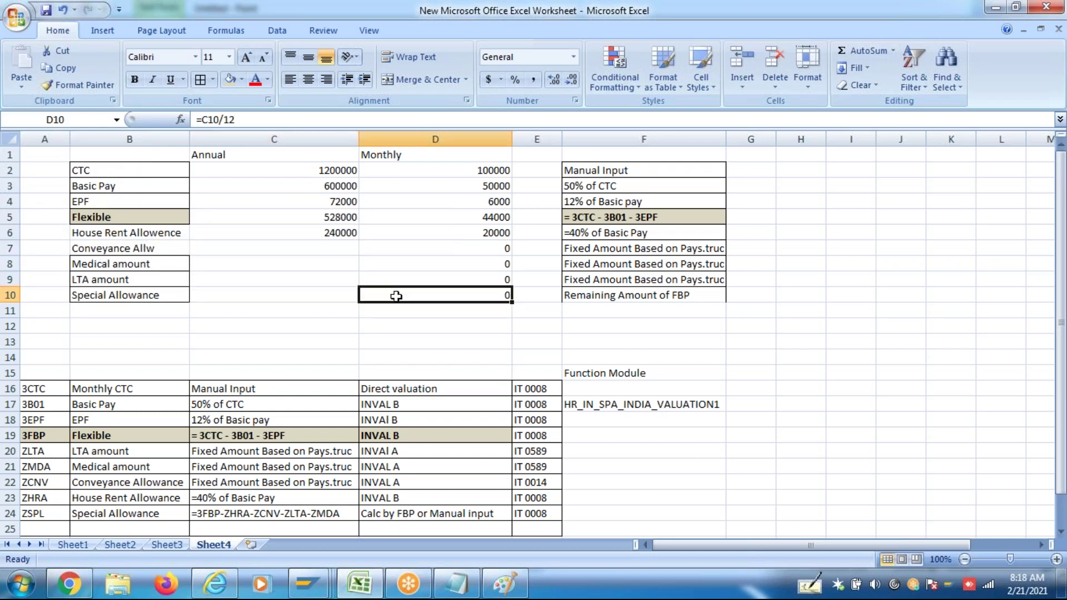
click(332, 233)
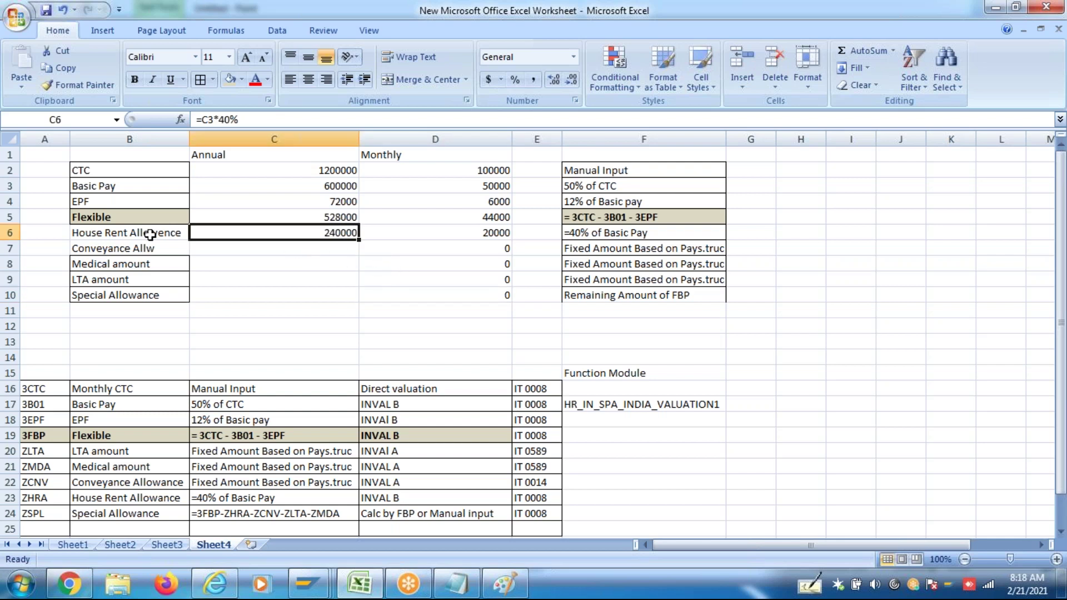
drag(132, 234, 137, 296)
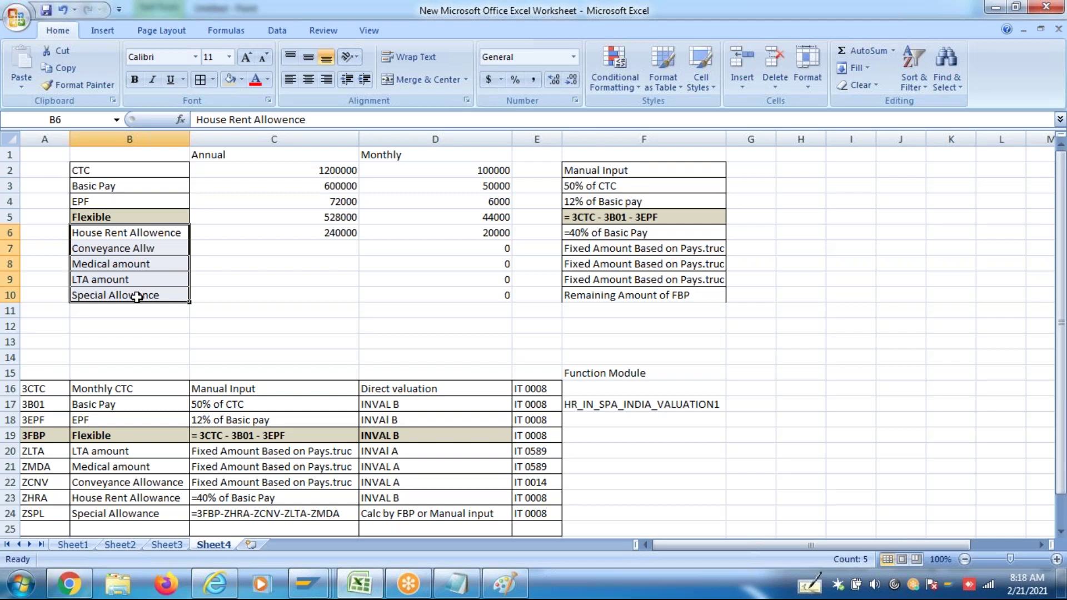
drag(588, 234, 590, 294)
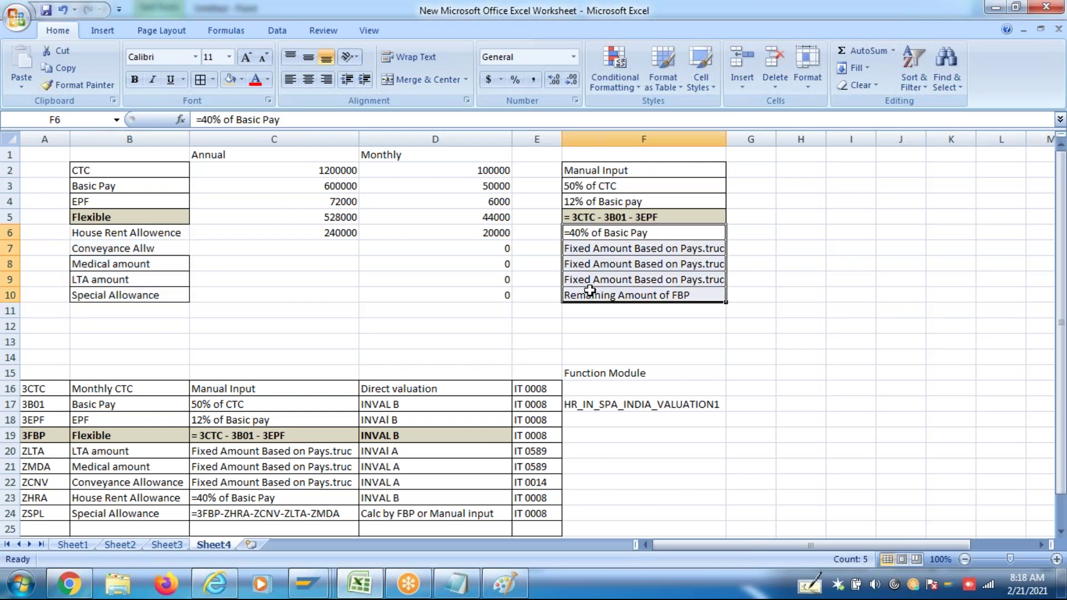
click(328, 238)
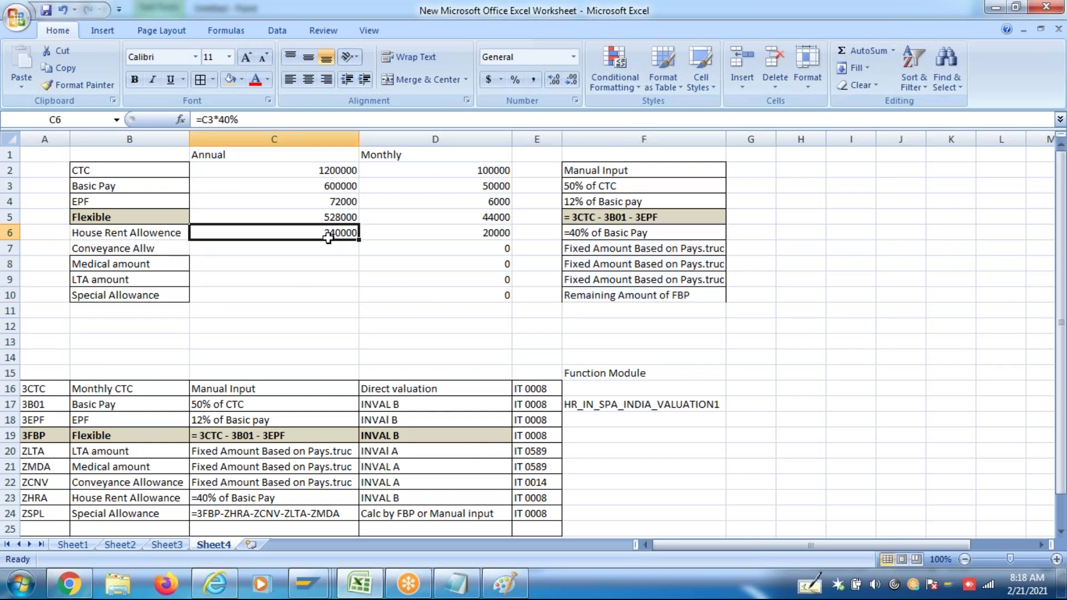
drag(147, 238, 159, 293)
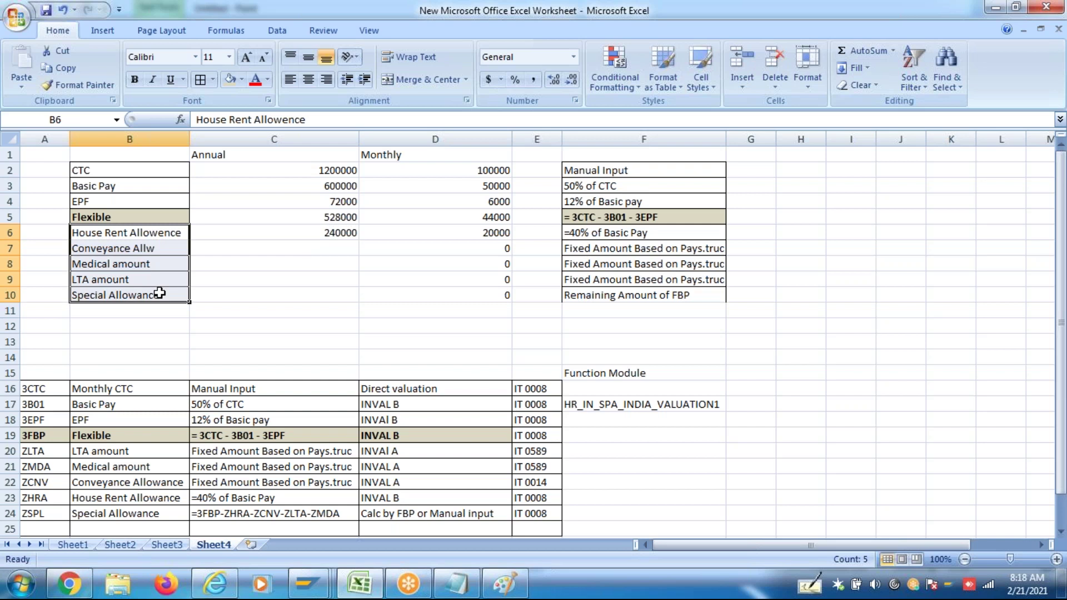
click(259, 276)
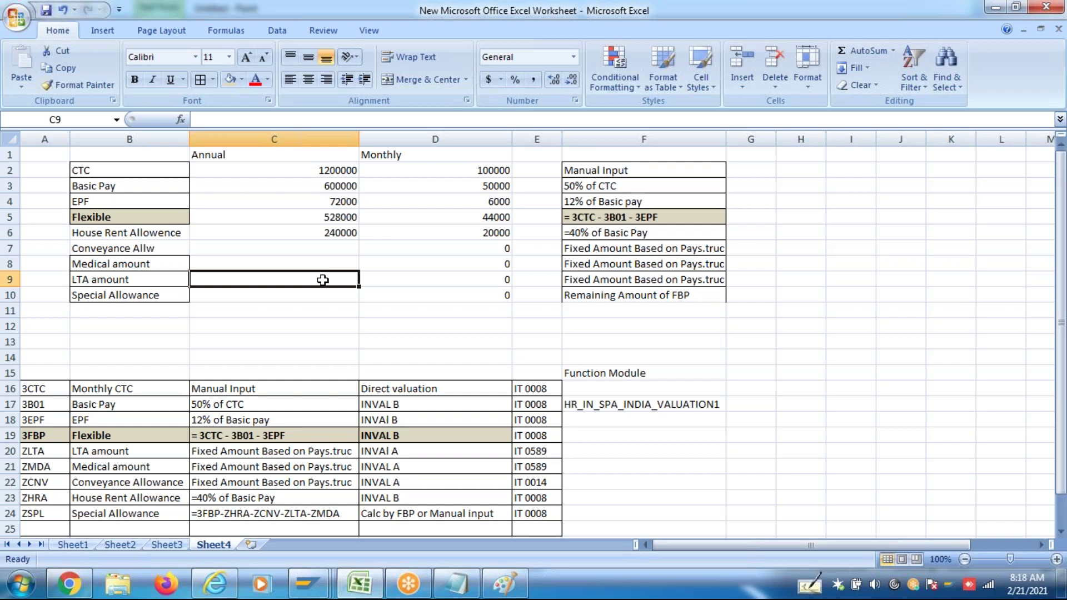
click(137, 299)
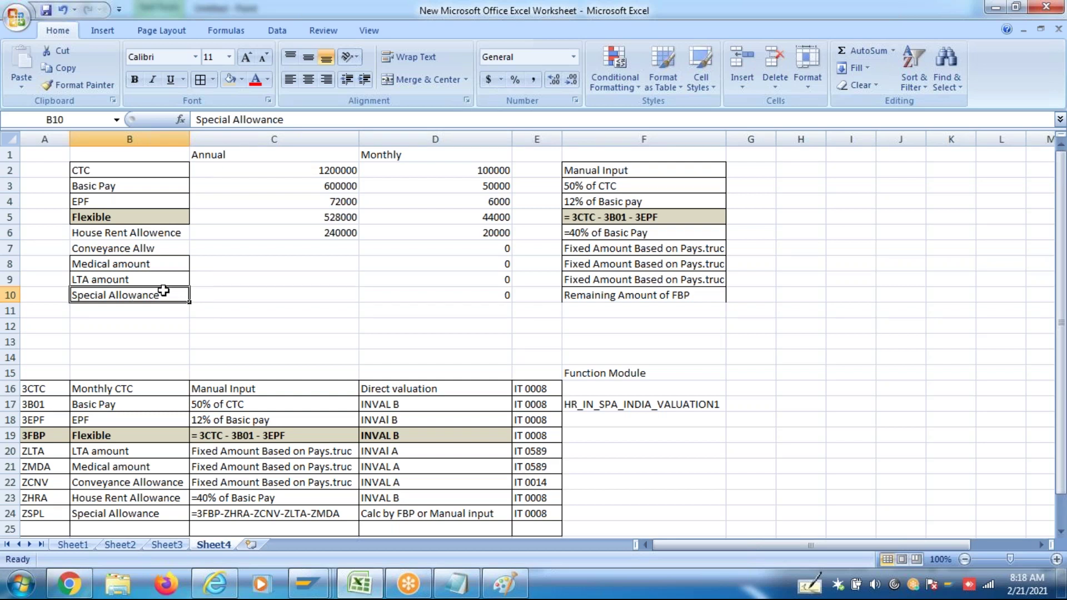
click(139, 236)
drag(139, 236, 159, 287)
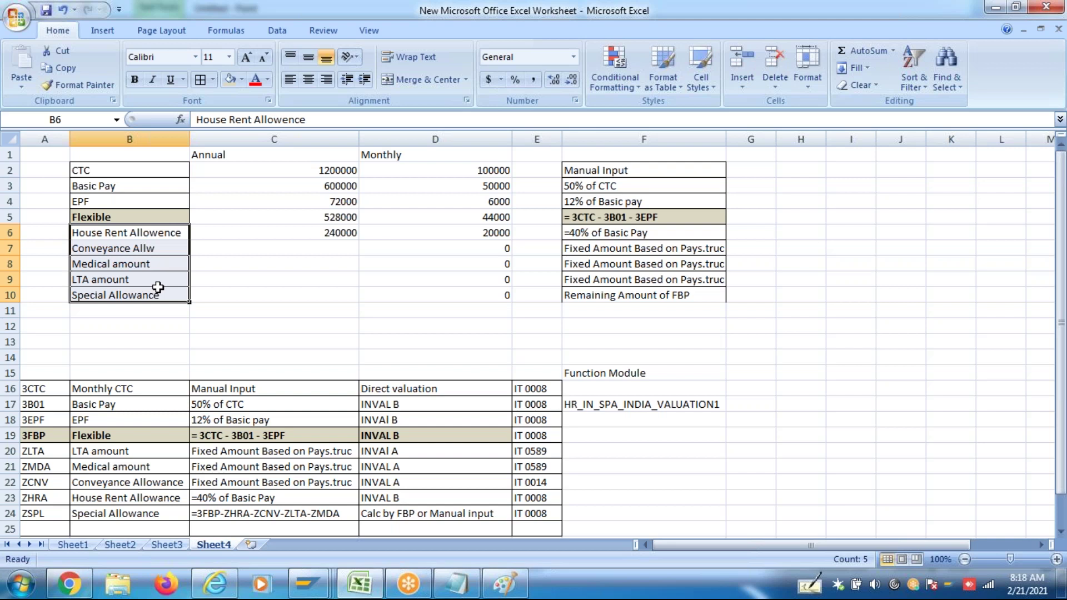
click(143, 220)
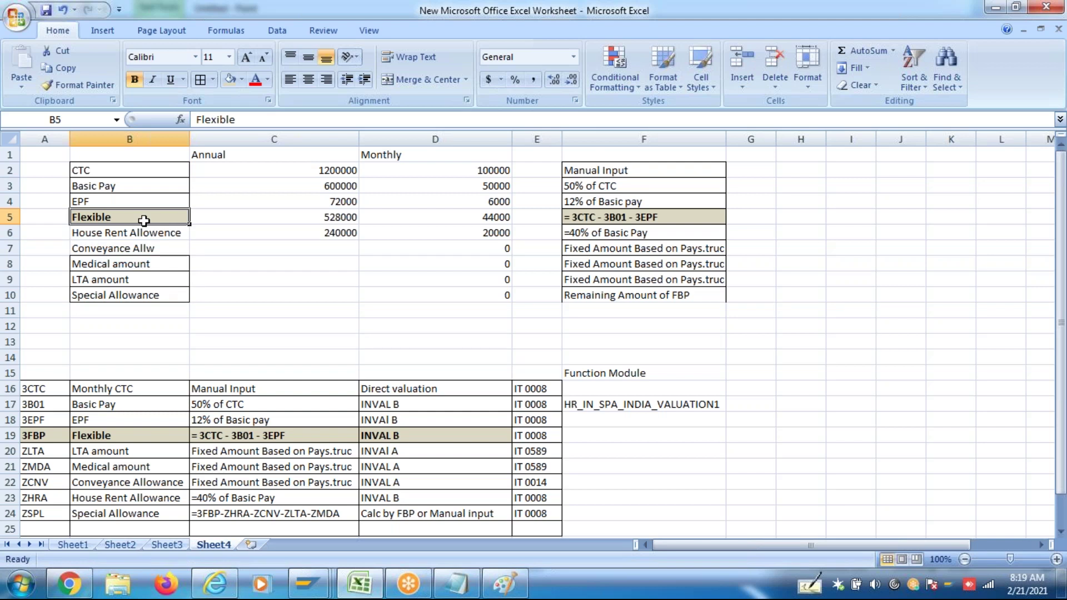
click(351, 221)
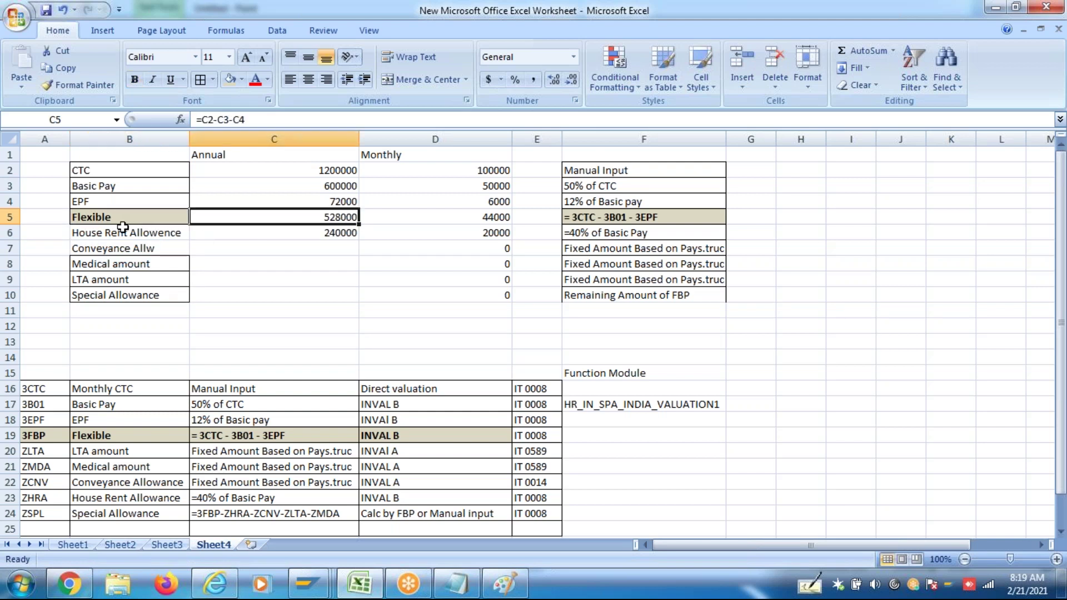
drag(122, 230, 121, 299)
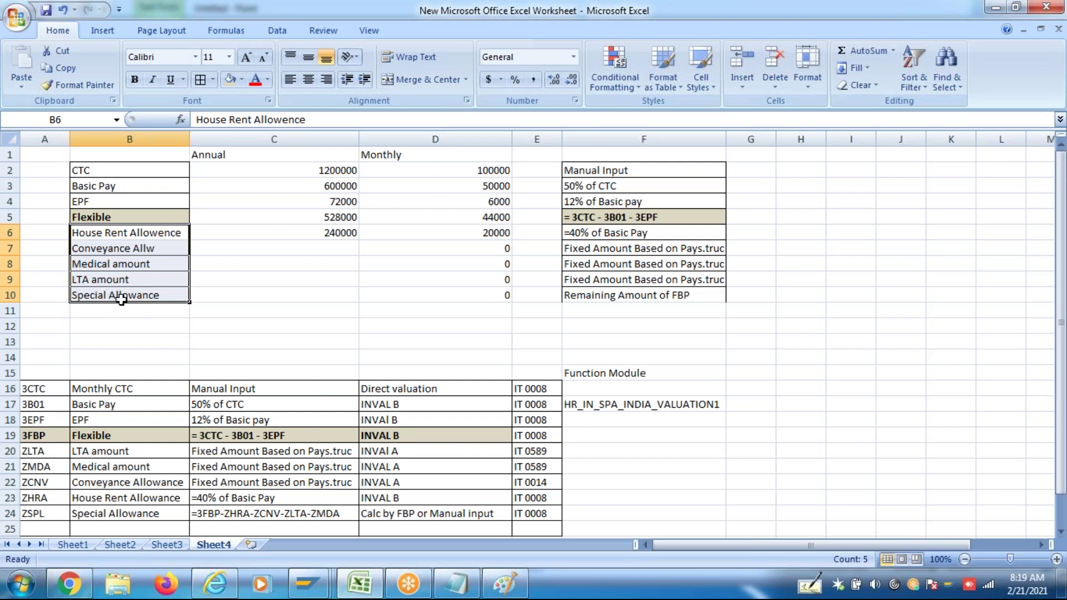
click(334, 234)
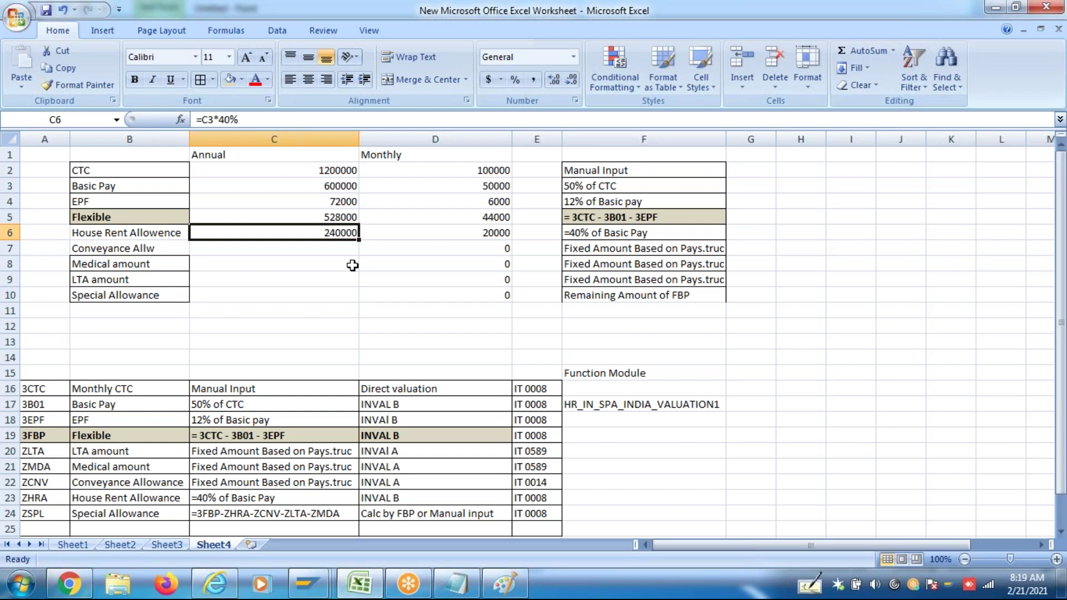
Enter annual Conveyance 19200, Medical 15000 and LTA 72000, then check the Flexible formula
click(338, 249)
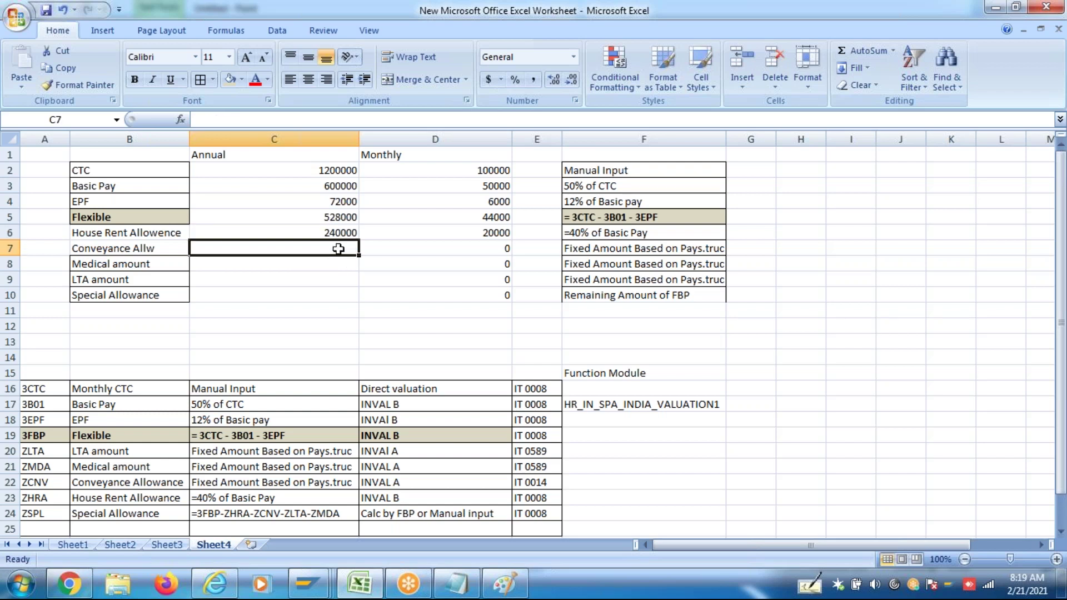
text(19200)
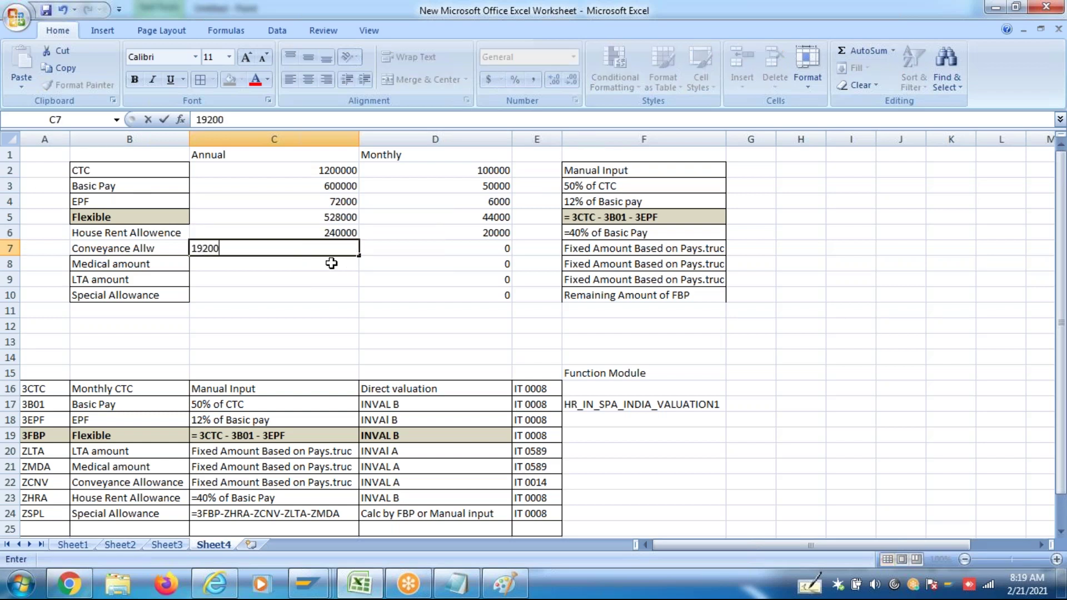
click(331, 263)
text(15000)
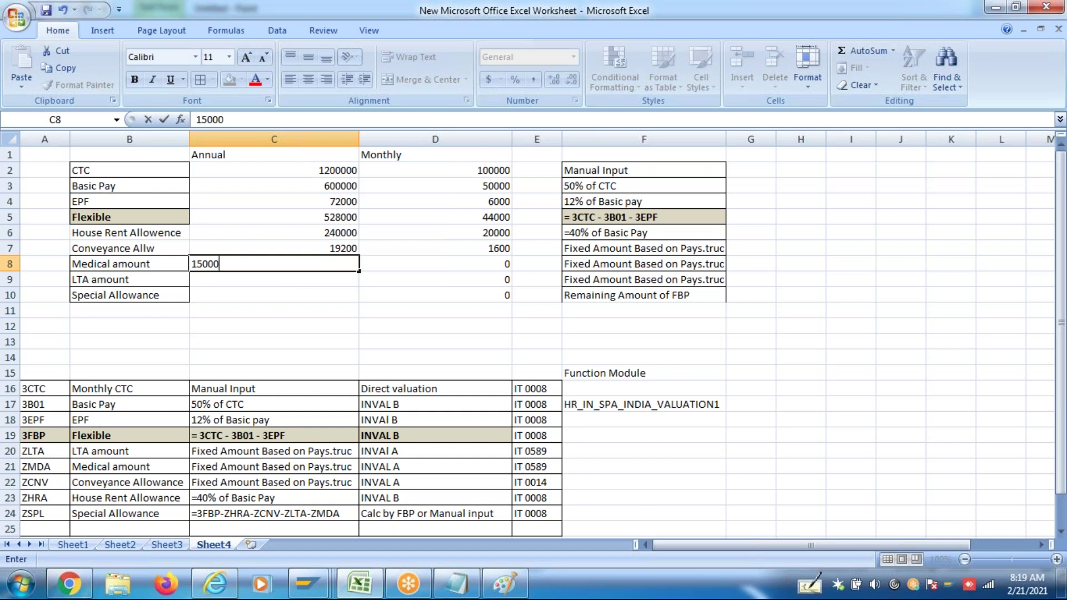
click(331, 284)
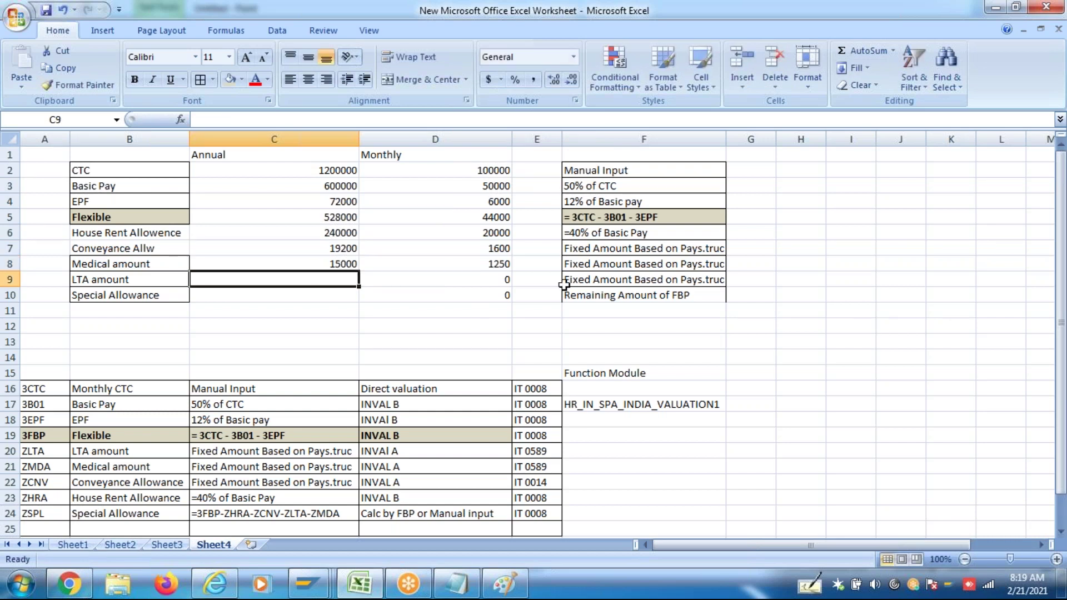
text(700)
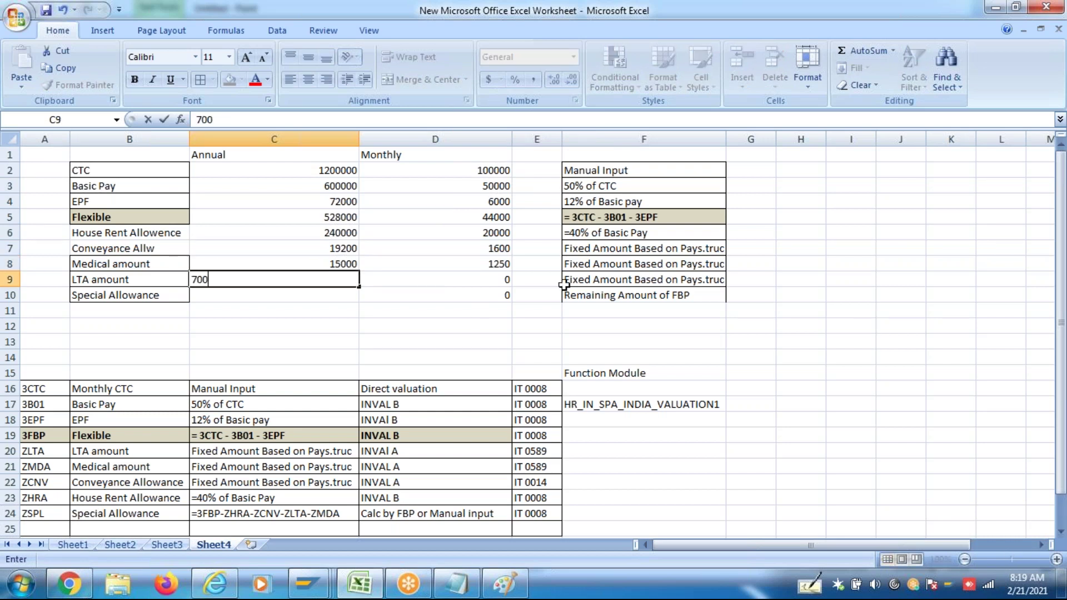
key(BackSpace)
key(BackSpace)
text(2000)
click(339, 297)
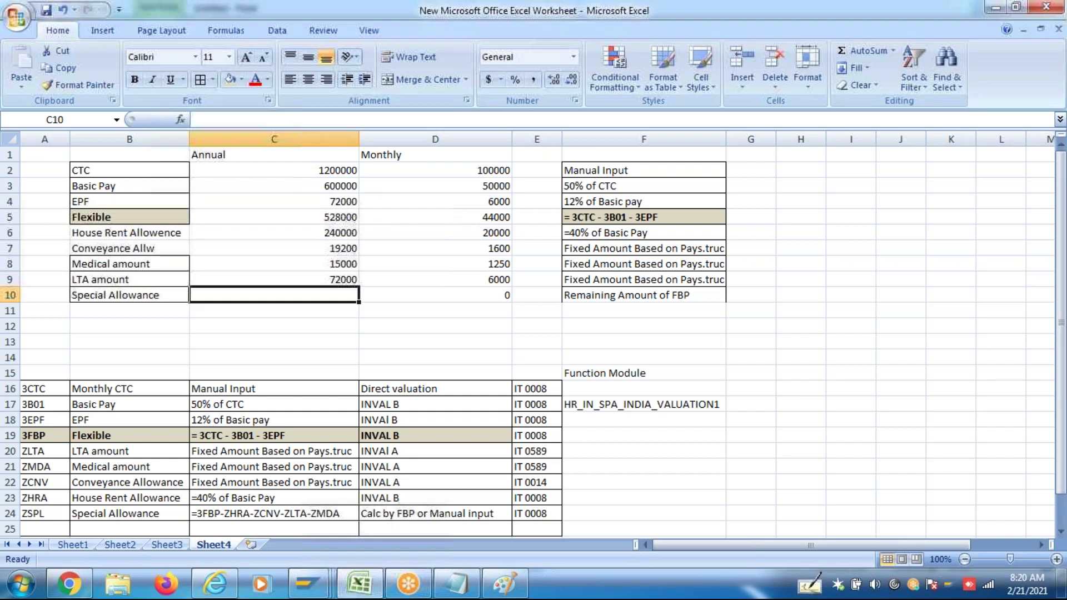
click(345, 221)
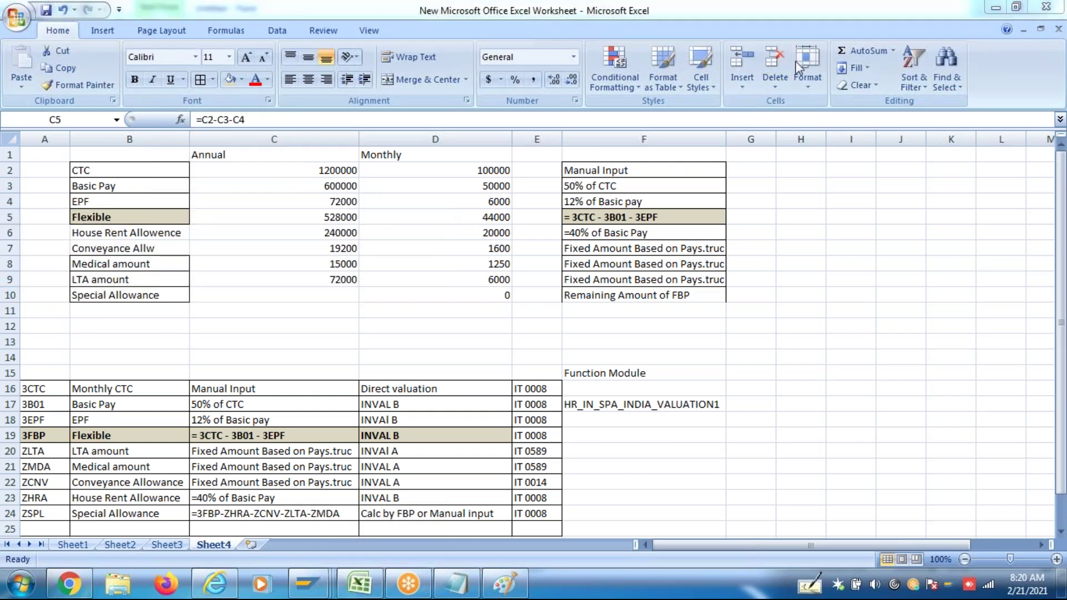
Review the House Rent, Conveyance, Medical and LTA amounts
click(339, 233)
click(343, 250)
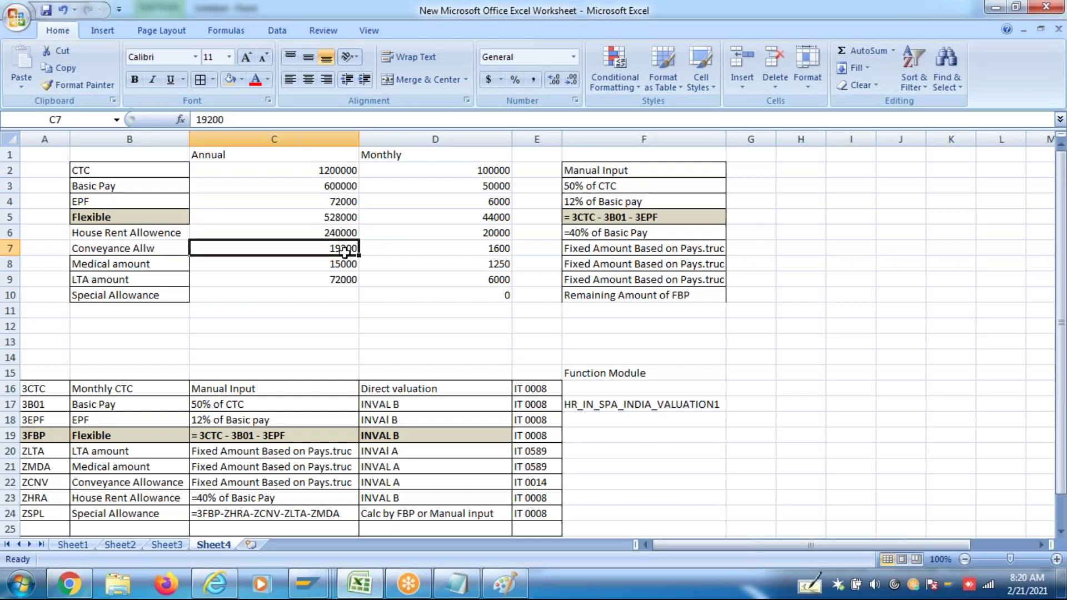
click(343, 263)
click(350, 281)
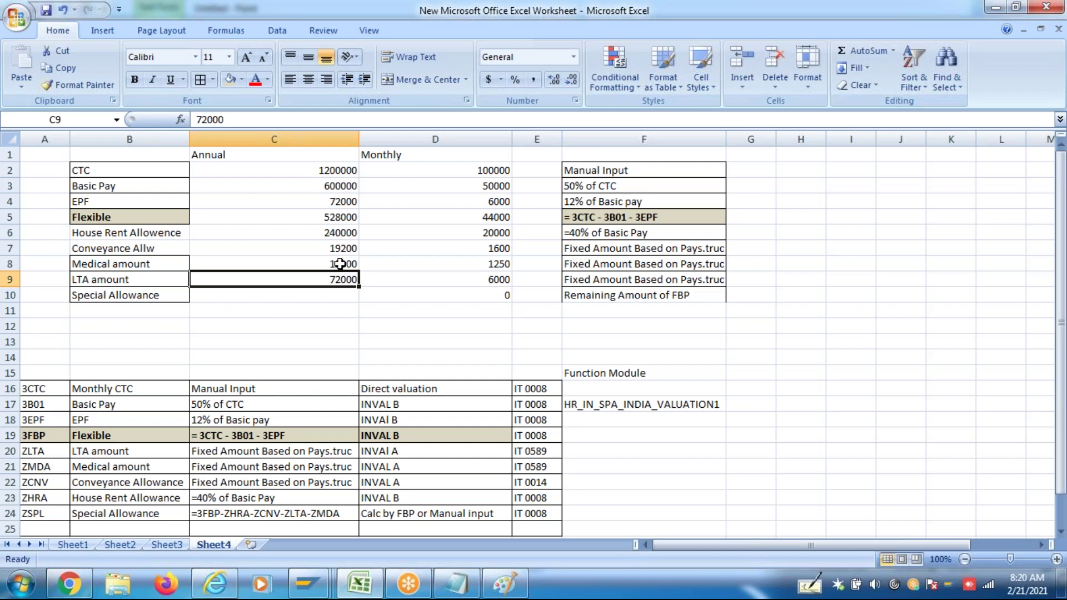
click(341, 263)
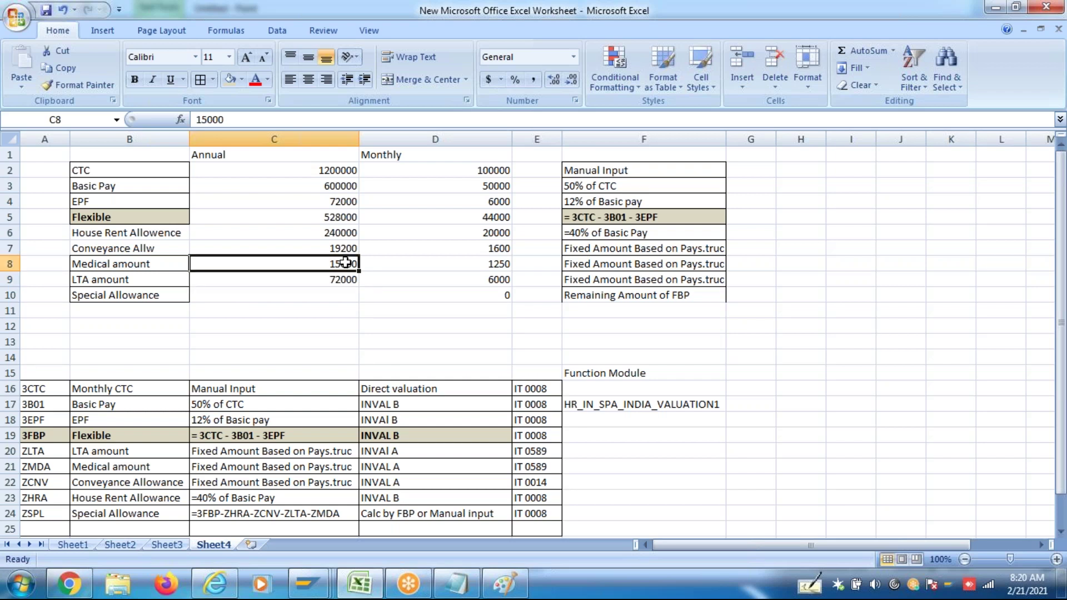
Enter =C5-C6-C7-C8-C9 as the annual Special Allowance formula in C10
click(328, 294)
text(=)
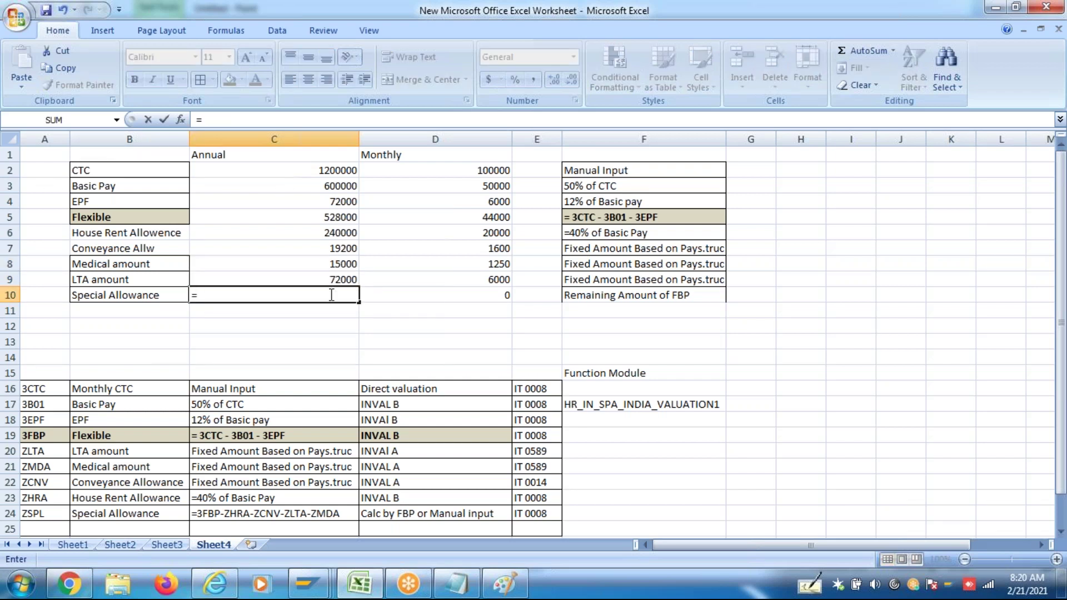
click(341, 220)
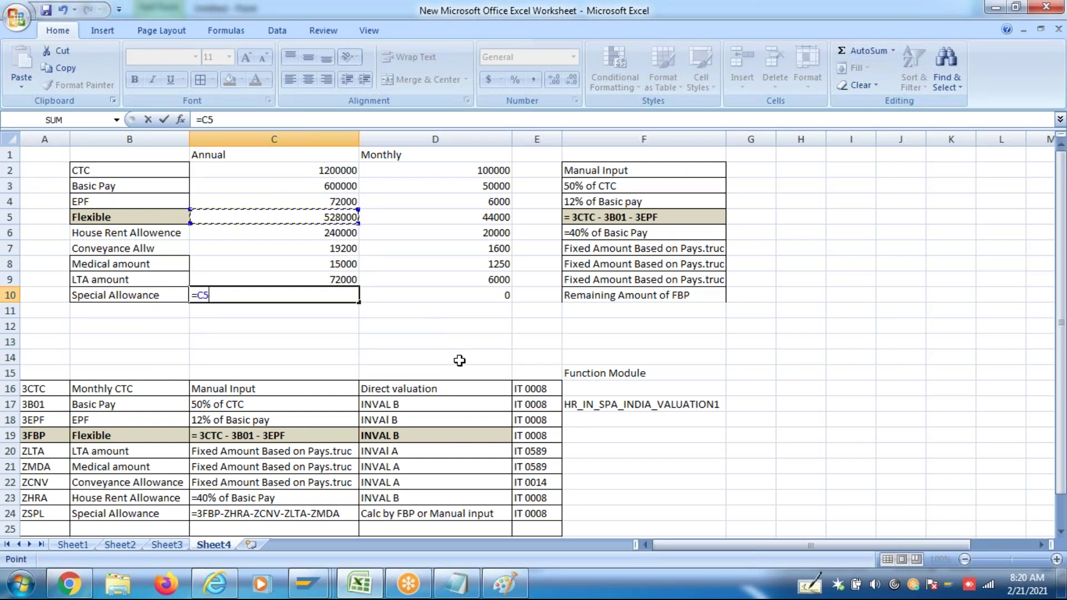
text(-)
click(343, 235)
text(-)
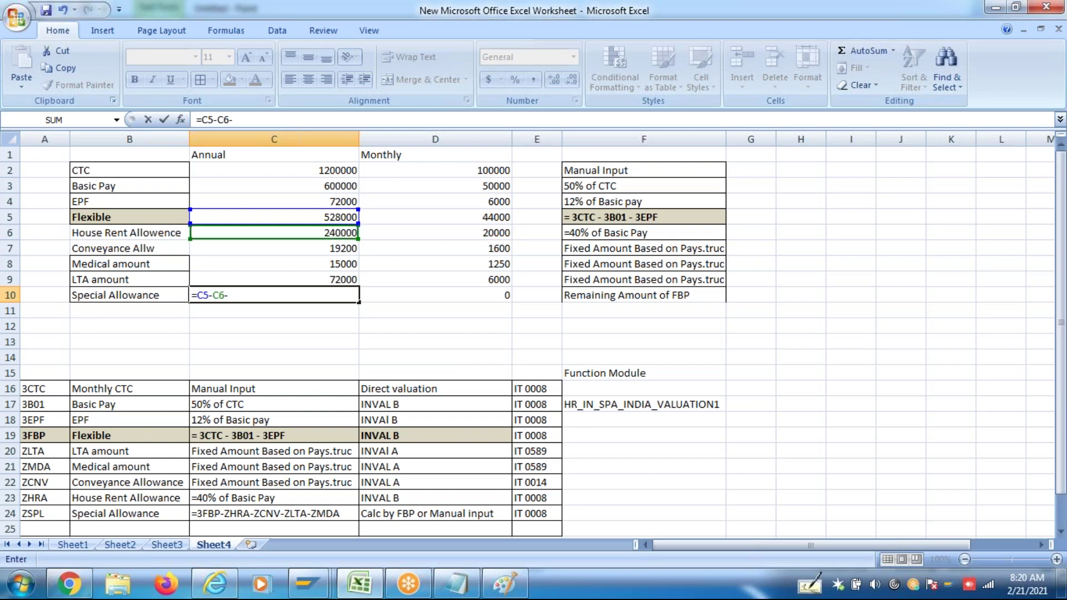
click(343, 248)
text(-)
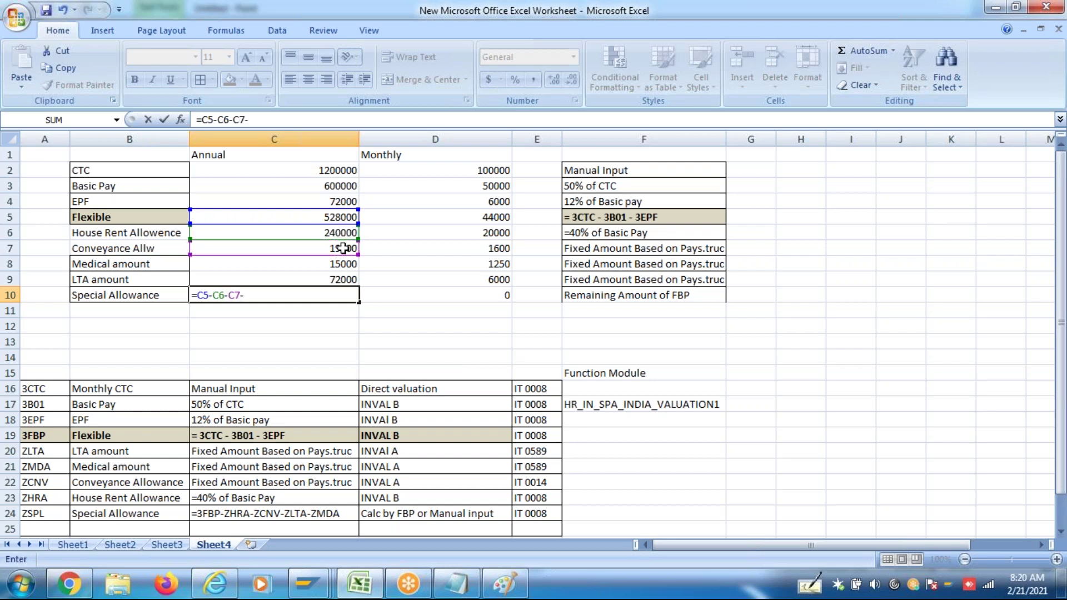
click(345, 265)
text(-)
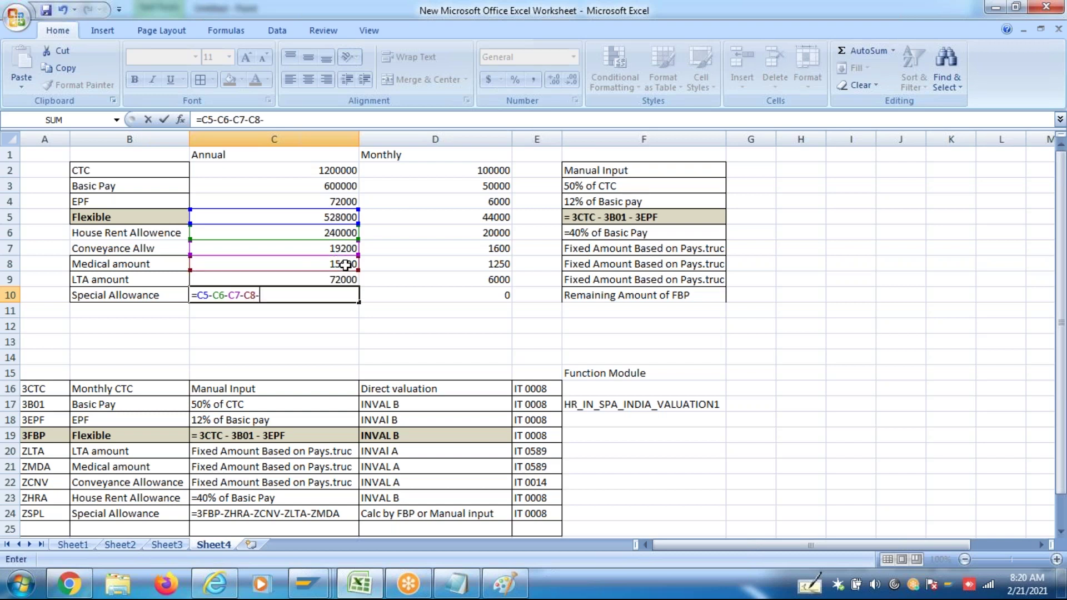
click(346, 281)
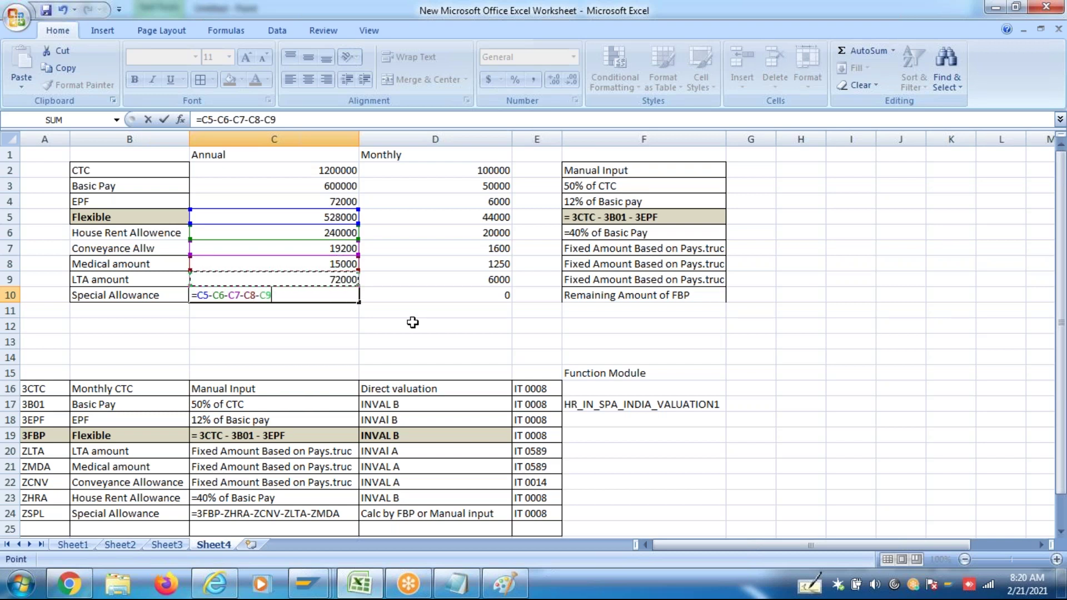
key(Return)
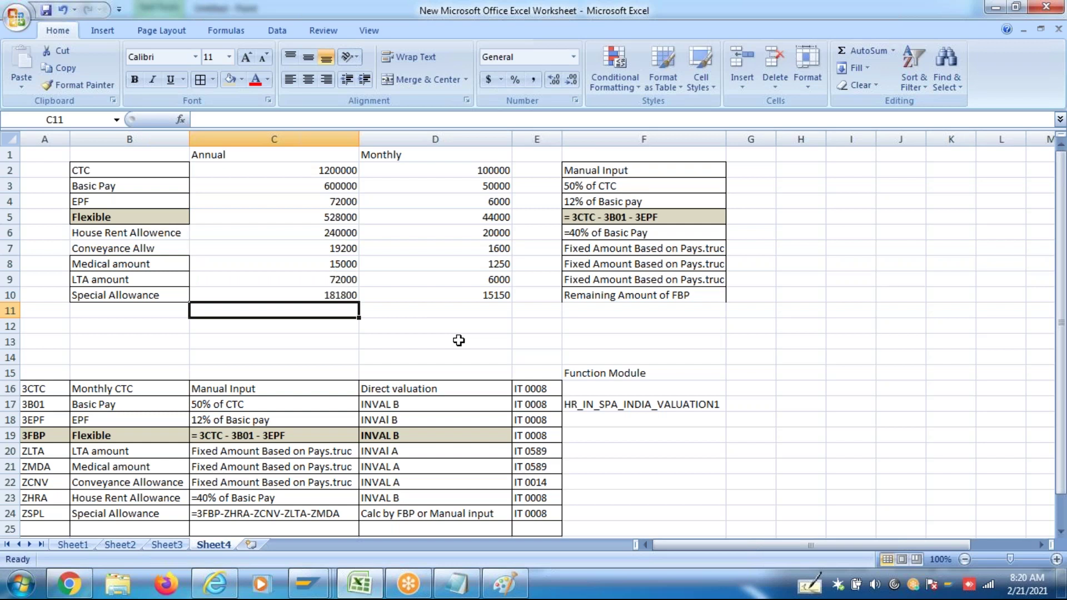
drag(346, 233, 350, 295)
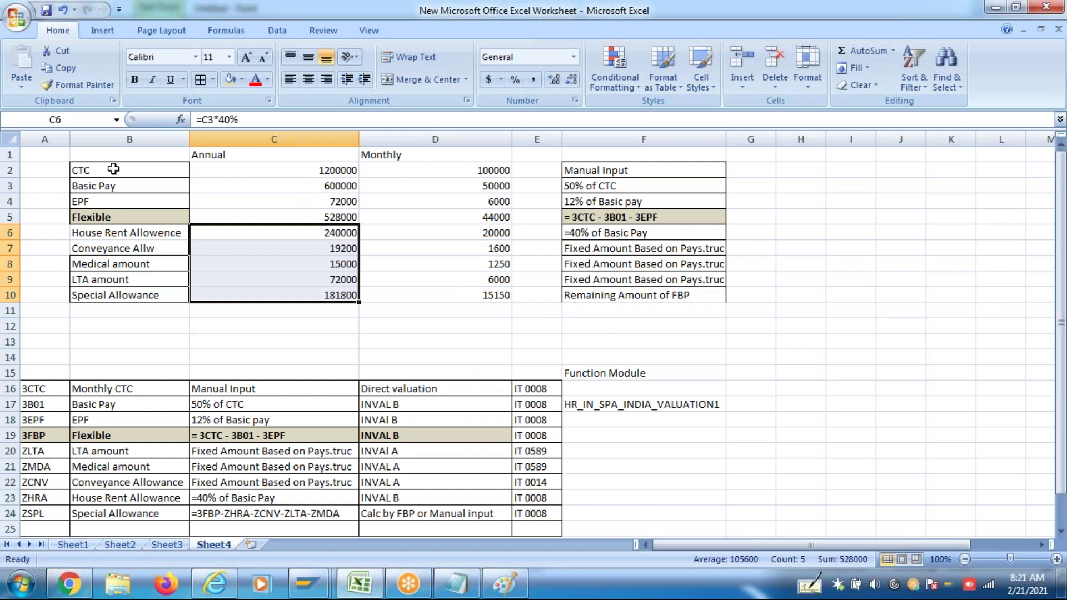
drag(112, 164, 590, 297)
click(459, 350)
click(344, 283)
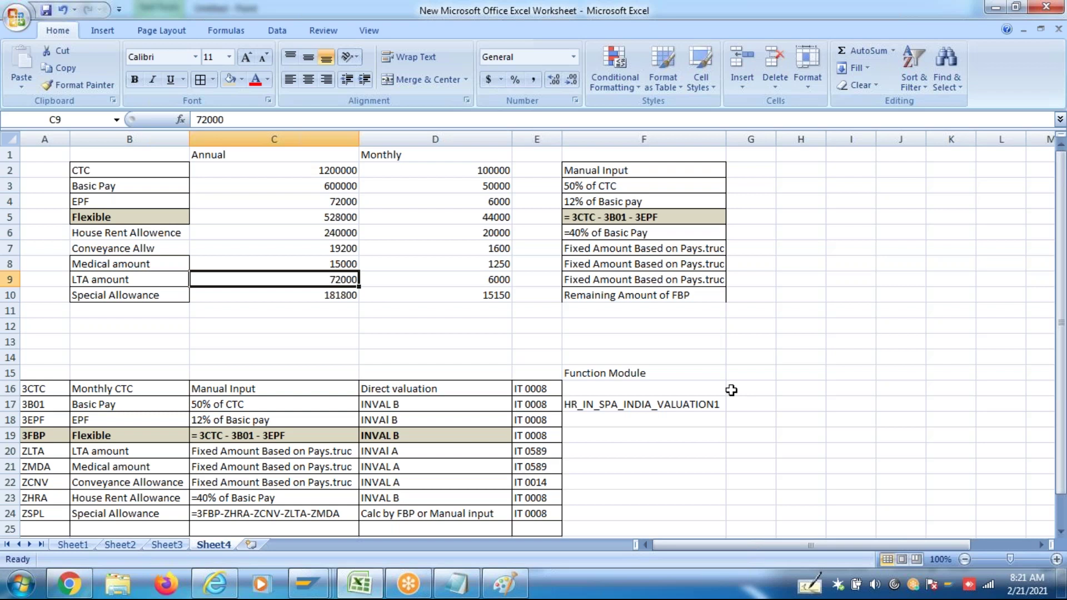
Change the annual LTA to 0, raising Special Allowance to 253800
text(0)
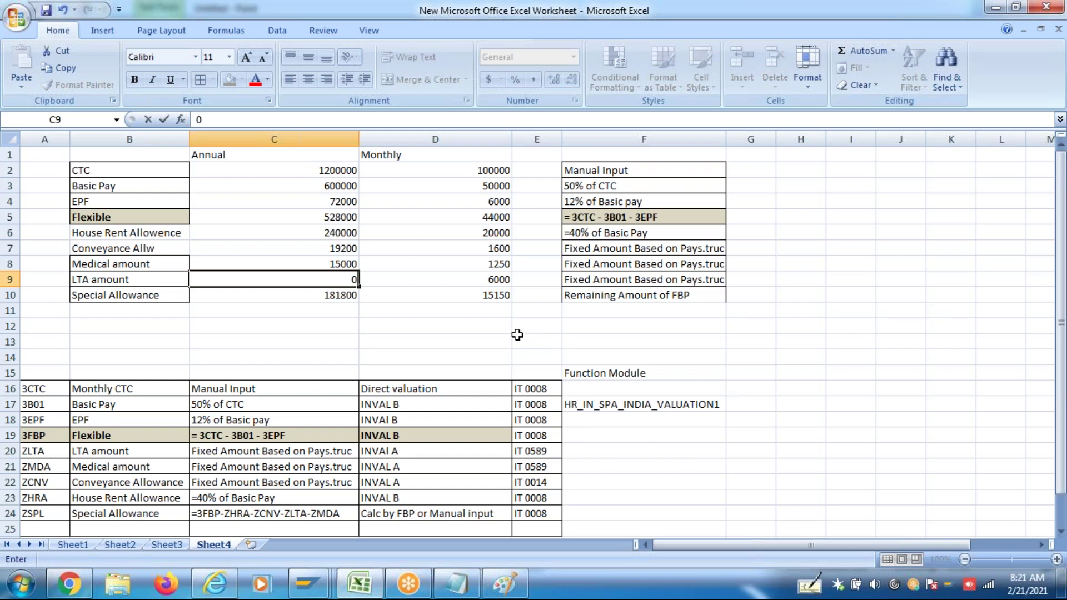
key(Return)
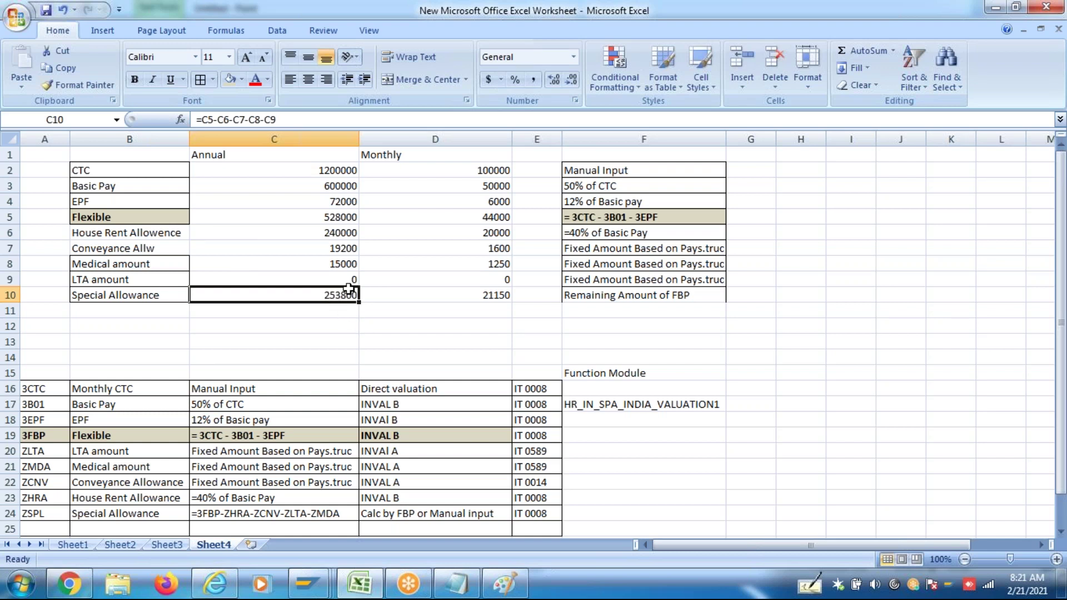
click(342, 237)
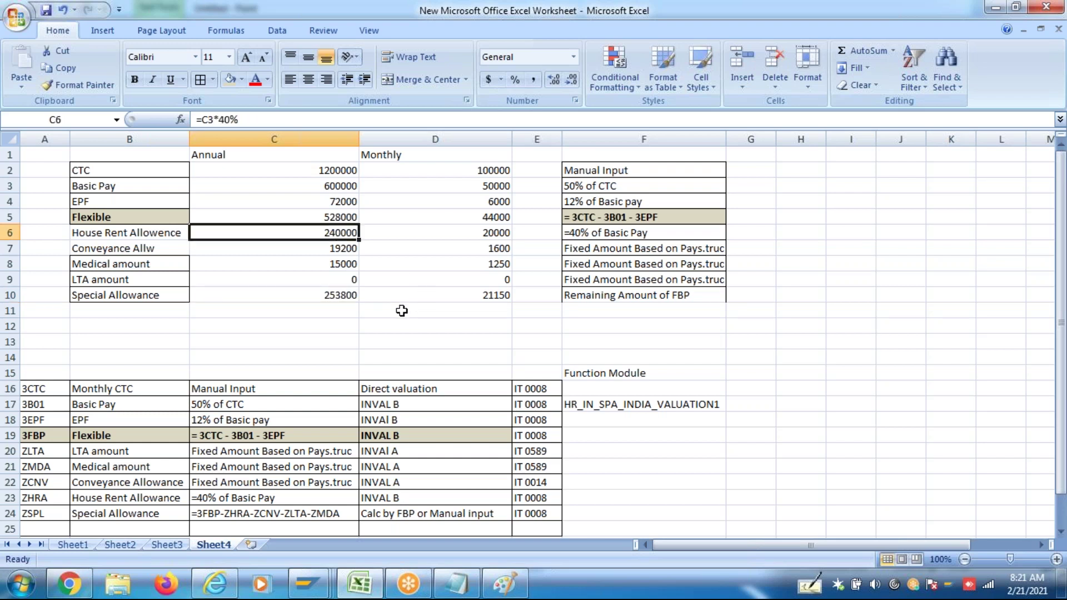
Set annual House Rent Allowance to 180000 and check the resulting Special Allowance of 313800
text(18000)
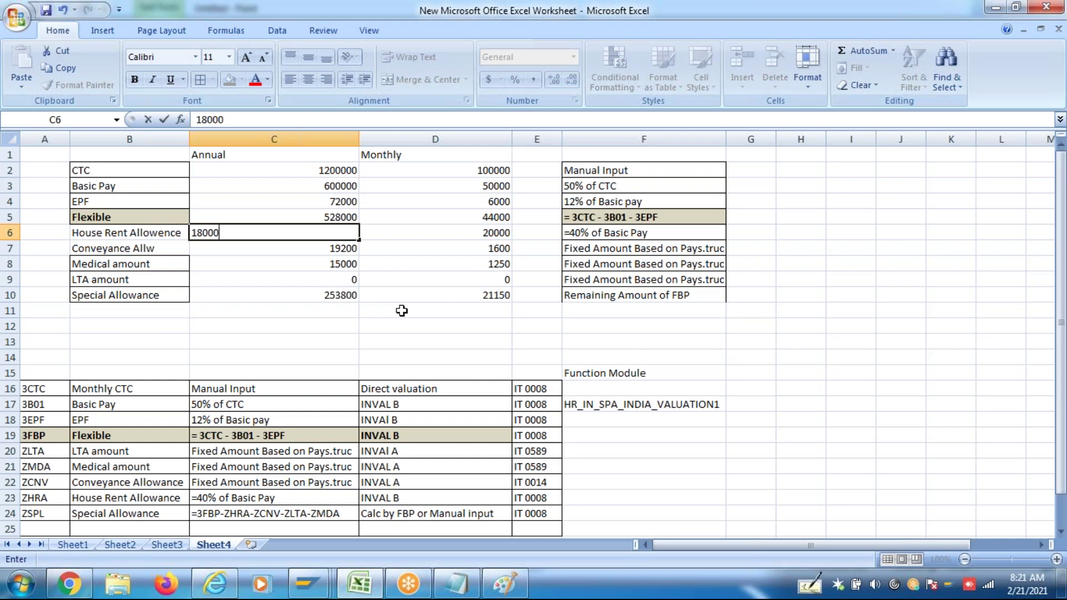
text(0)
click(312, 329)
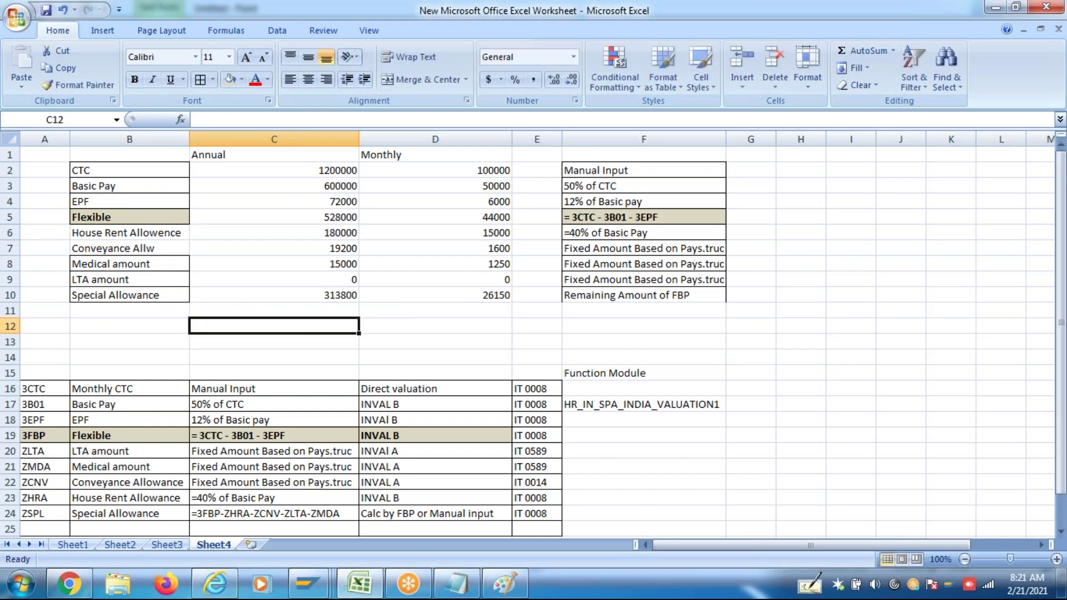
click(337, 296)
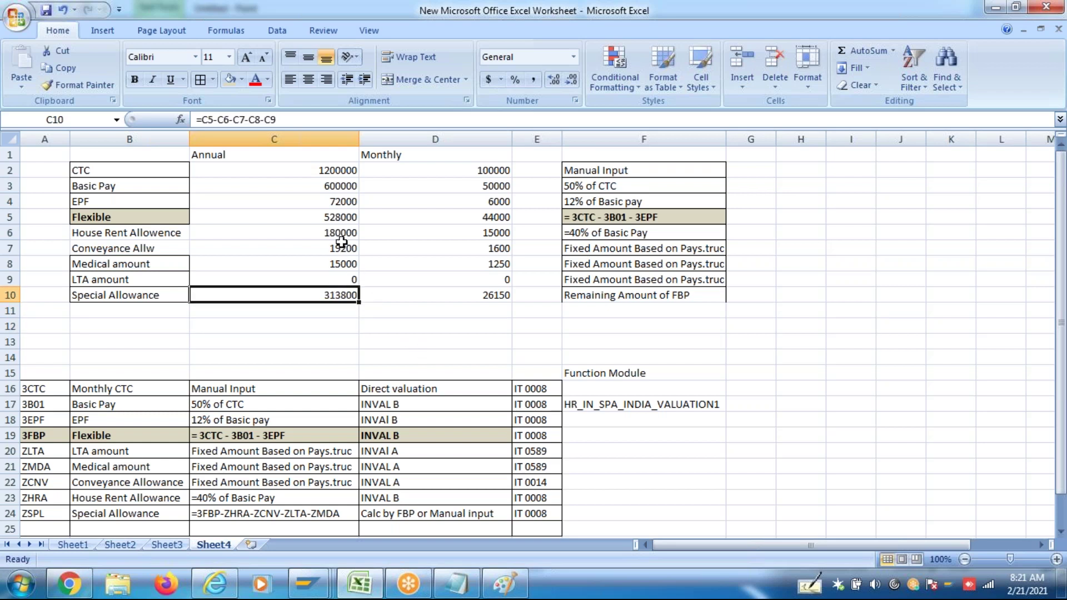
Select the allowance amounts, component names, monthly and annual figures to review totals
drag(338, 238, 344, 291)
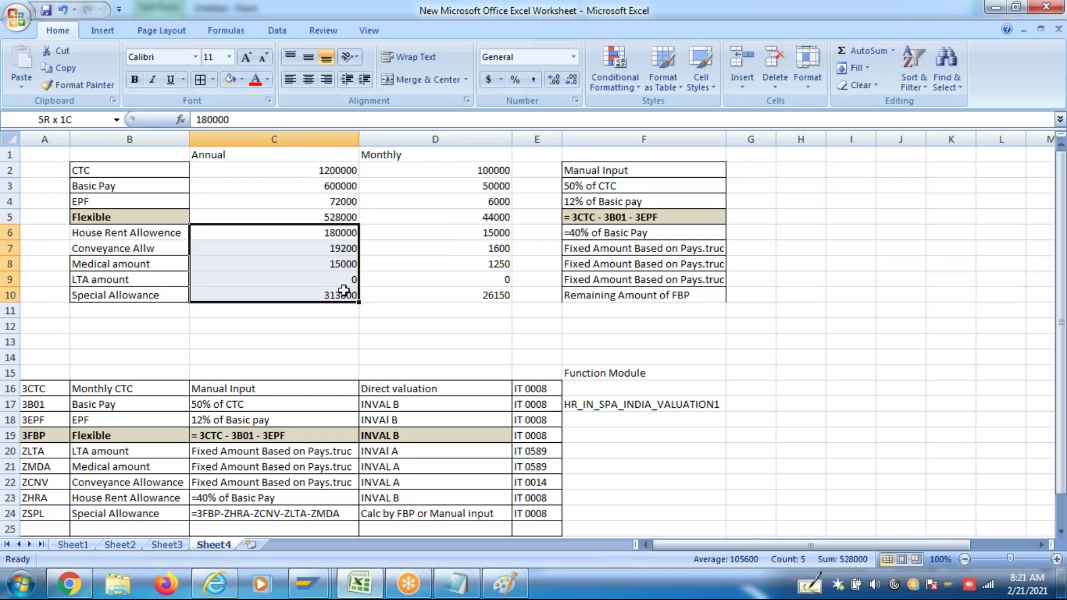
click(399, 312)
drag(83, 232, 119, 288)
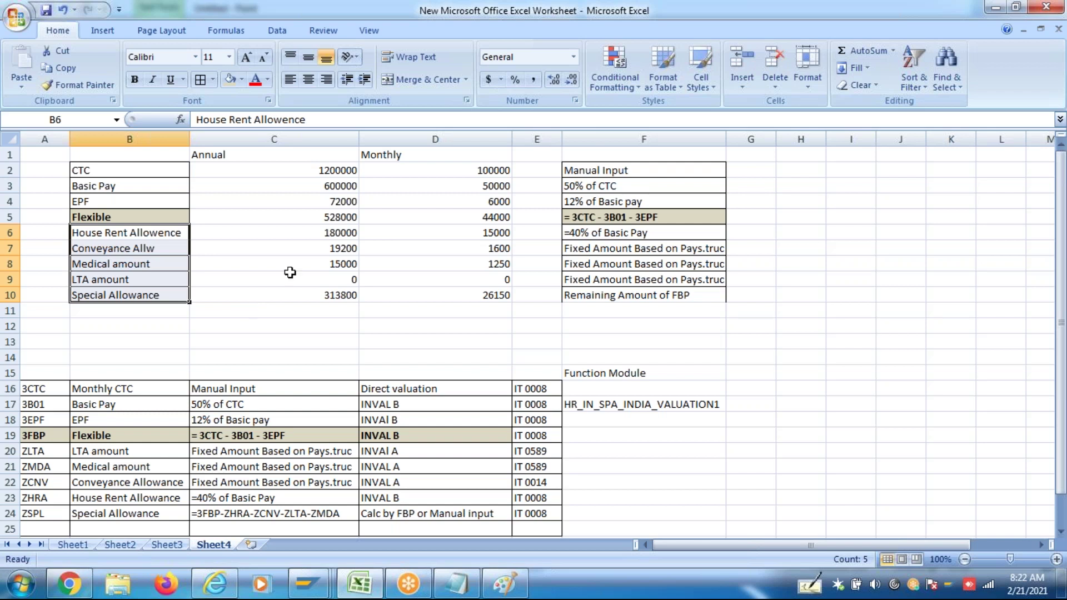
drag(474, 169, 478, 280)
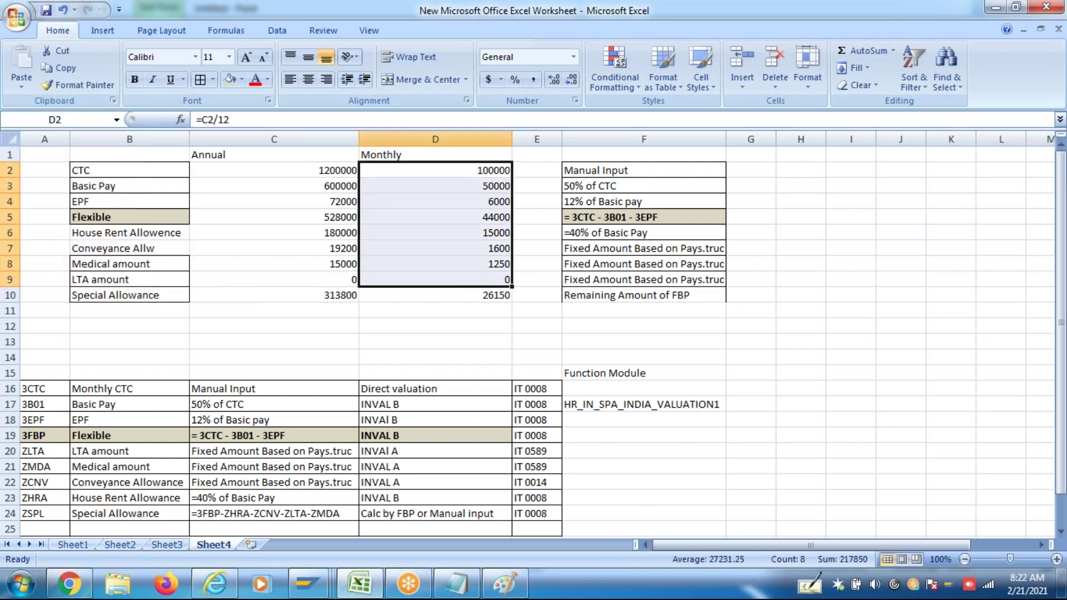
drag(341, 170, 341, 285)
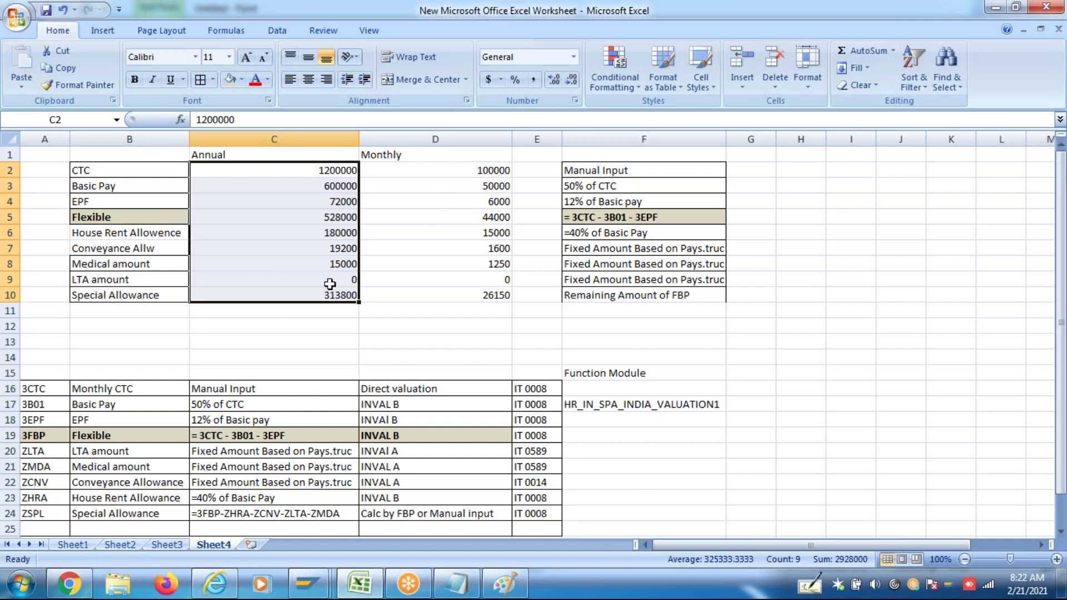
click(331, 284)
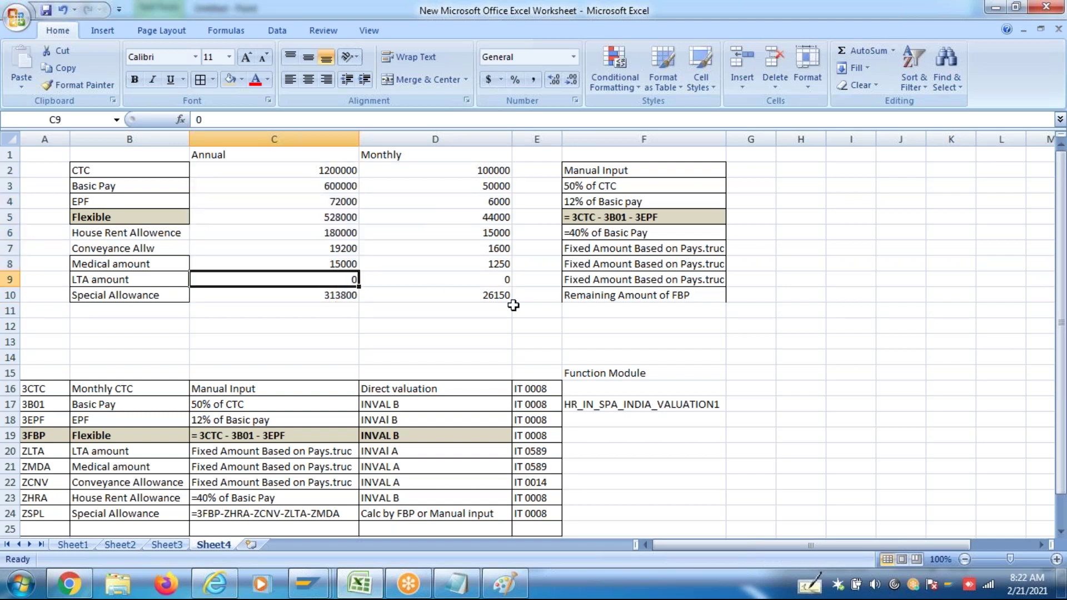
click(322, 232)
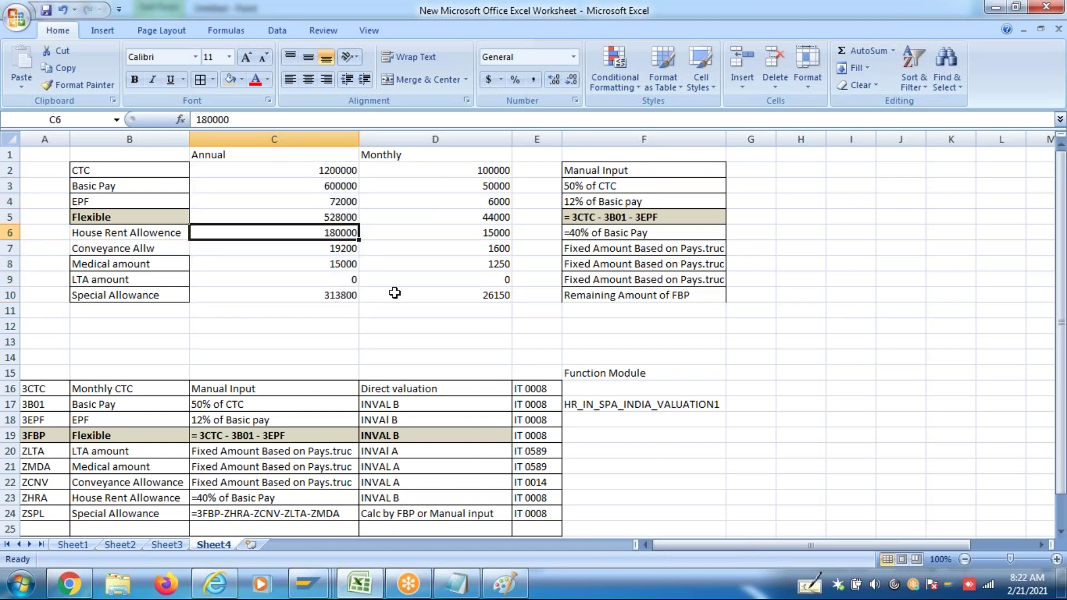
Restore House Rent Allowance to 240000 and LTA to 72000, giving Special Allowance 181800
text(24000)
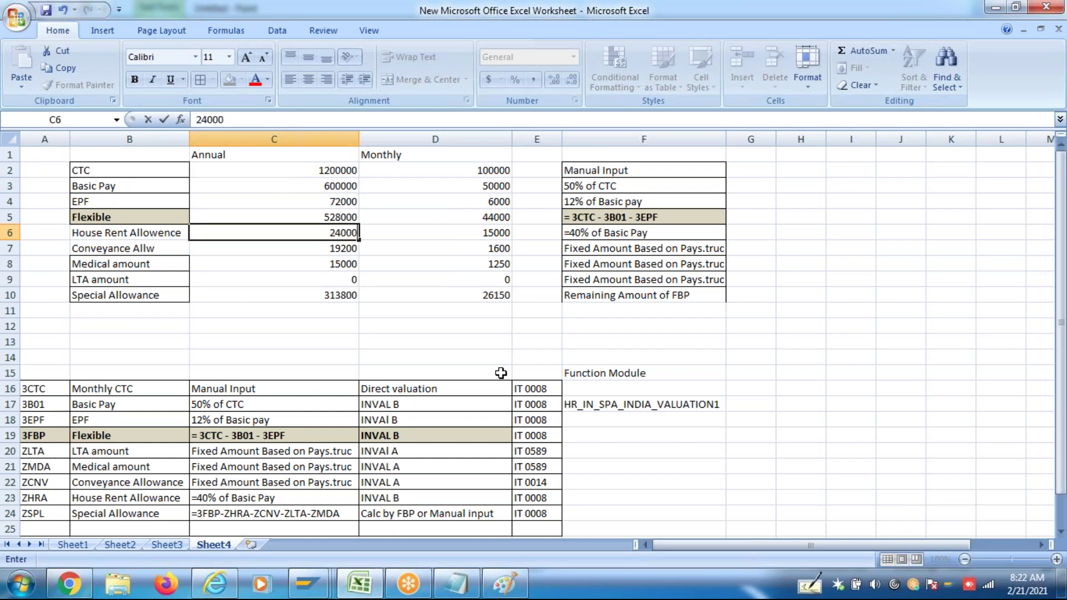
text(0)
click(462, 358)
click(353, 281)
text(7)
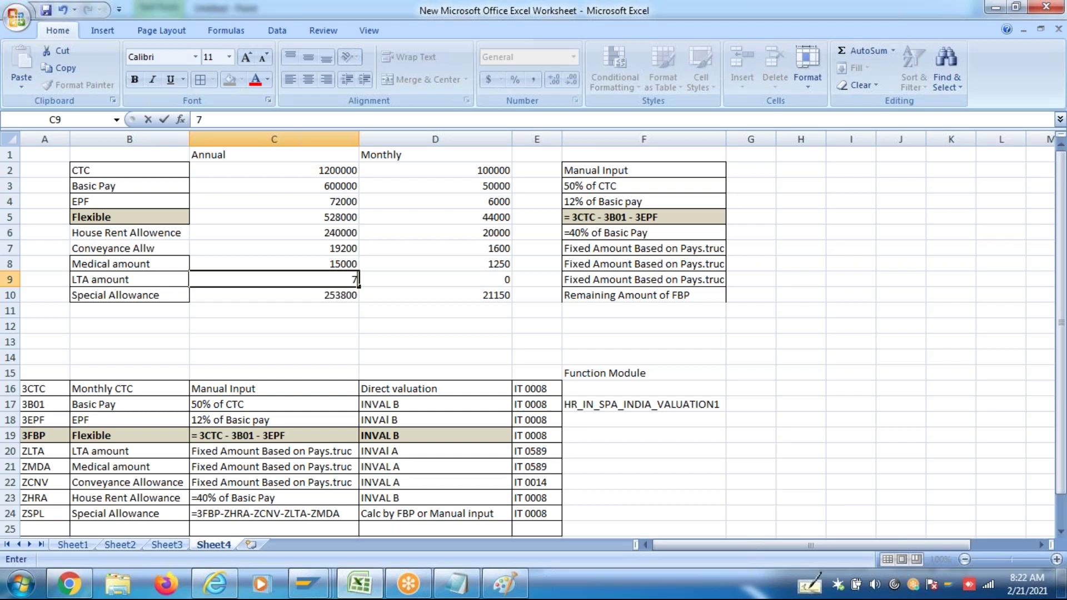
text(2000)
click(260, 320)
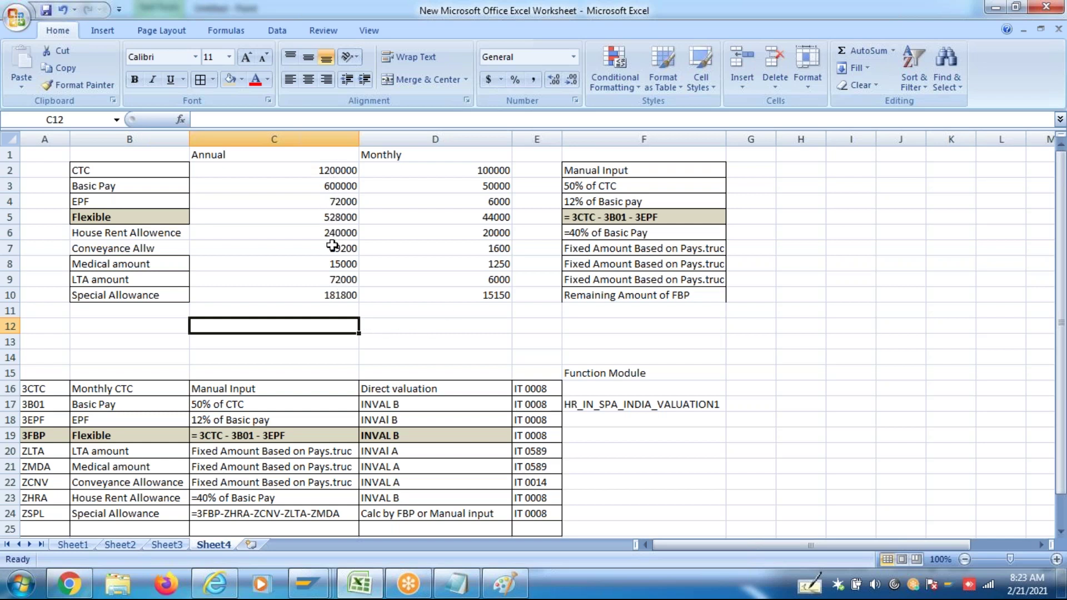
click(1037, 248)
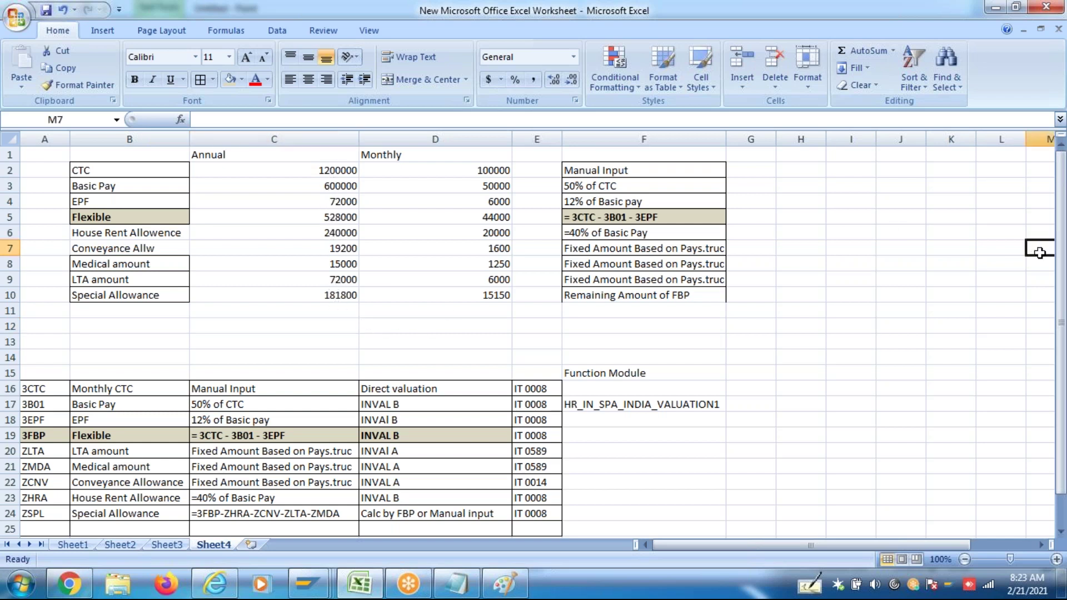
click(957, 275)
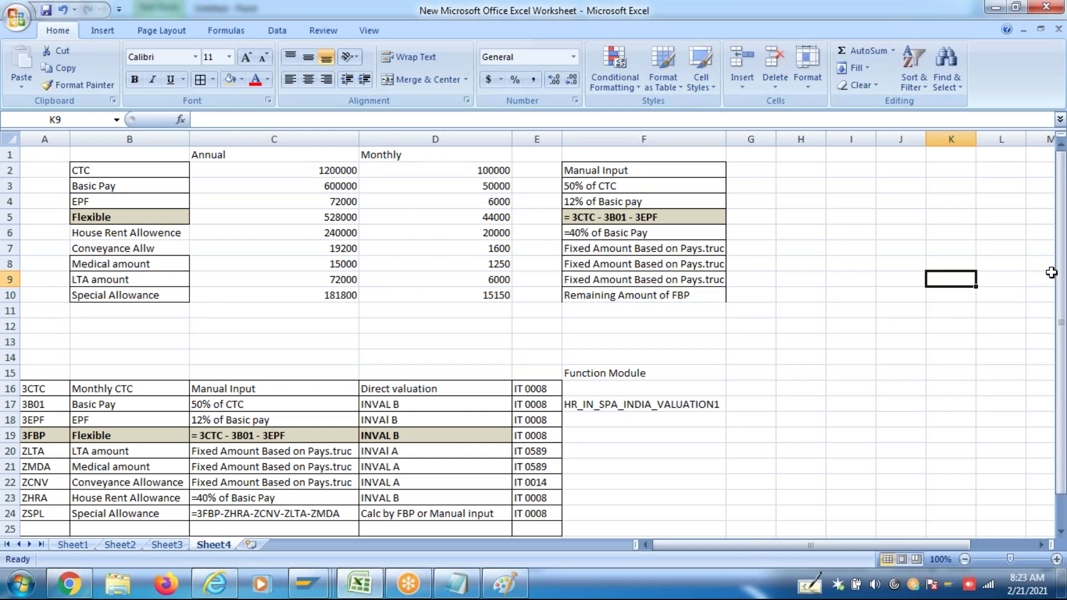
drag(1061, 278, 1063, 303)
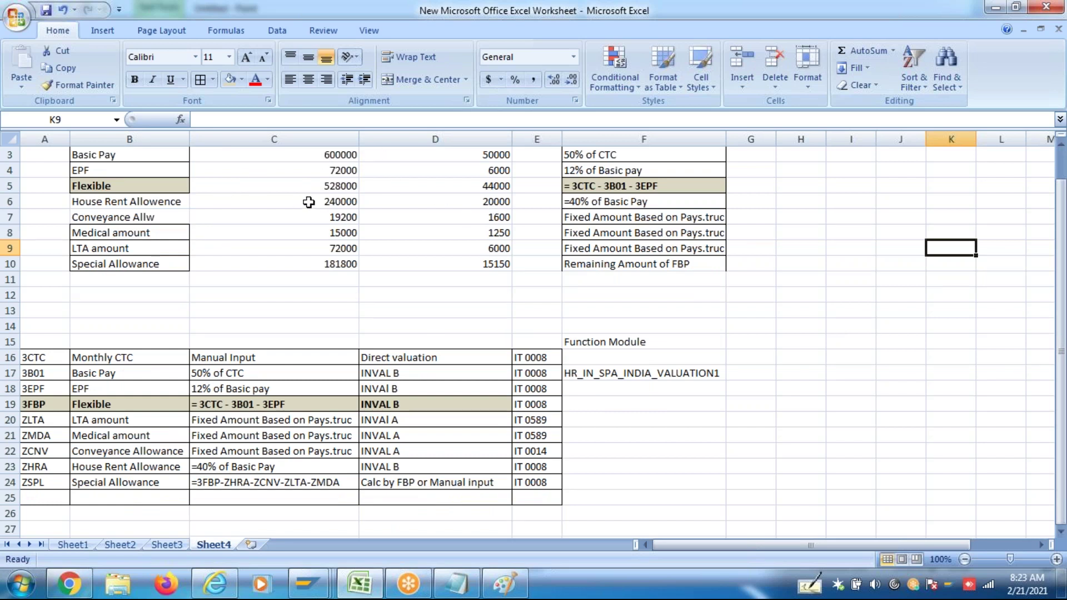
click(1061, 147)
click(1061, 146)
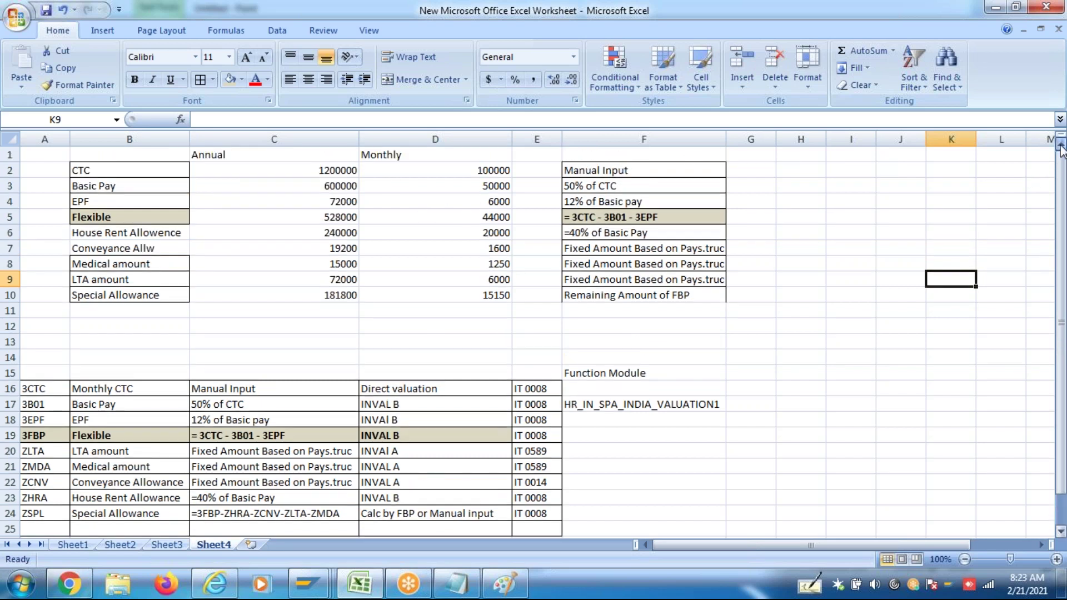
click(304, 152)
drag(317, 167, 318, 289)
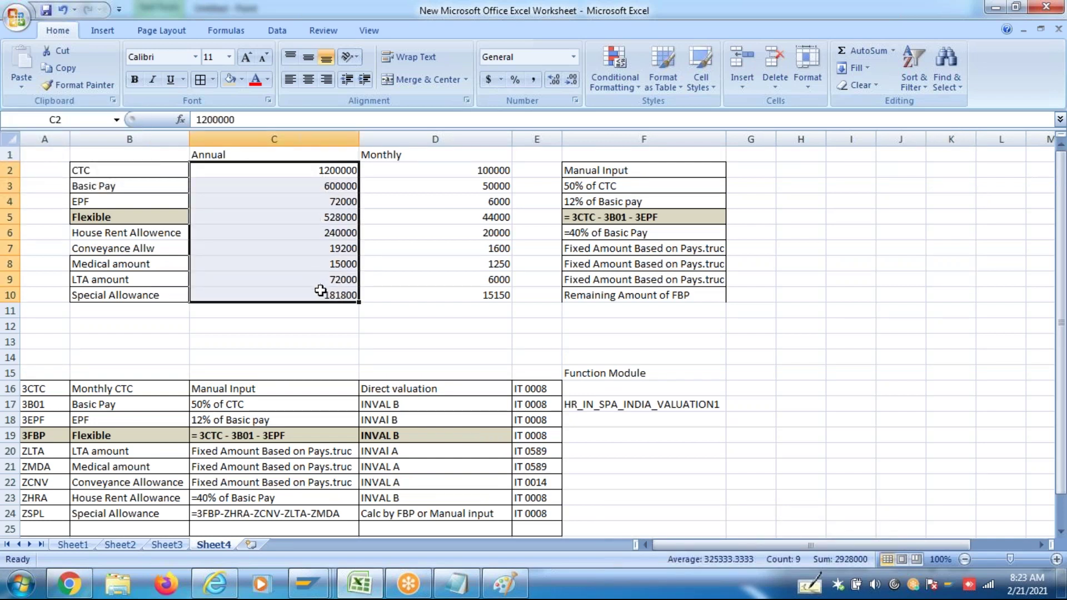
click(287, 328)
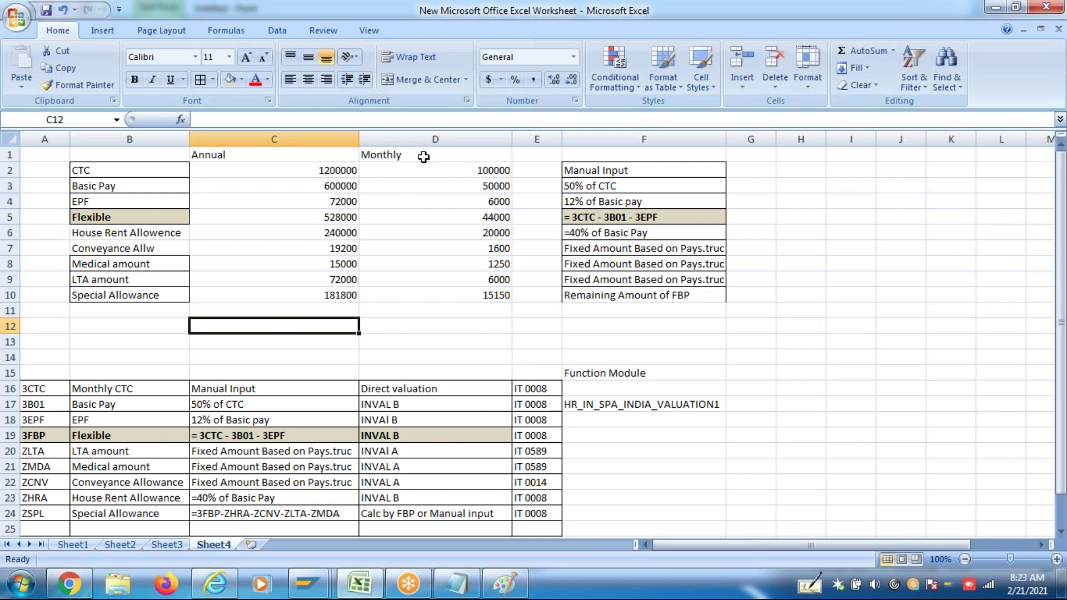
drag(427, 155, 440, 290)
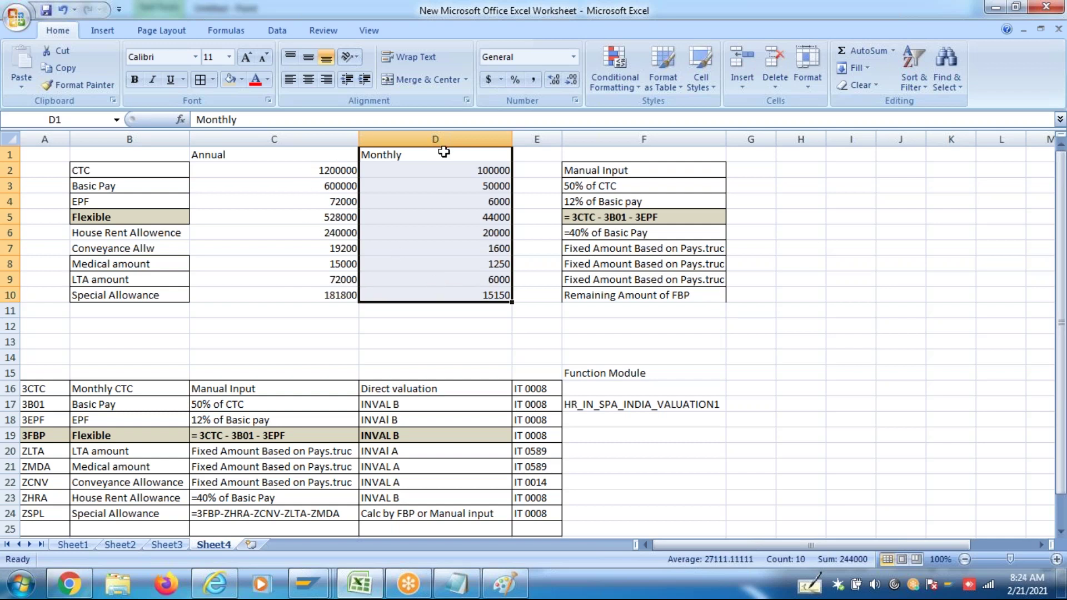
click(268, 154)
click(423, 156)
drag(423, 155, 440, 290)
click(468, 321)
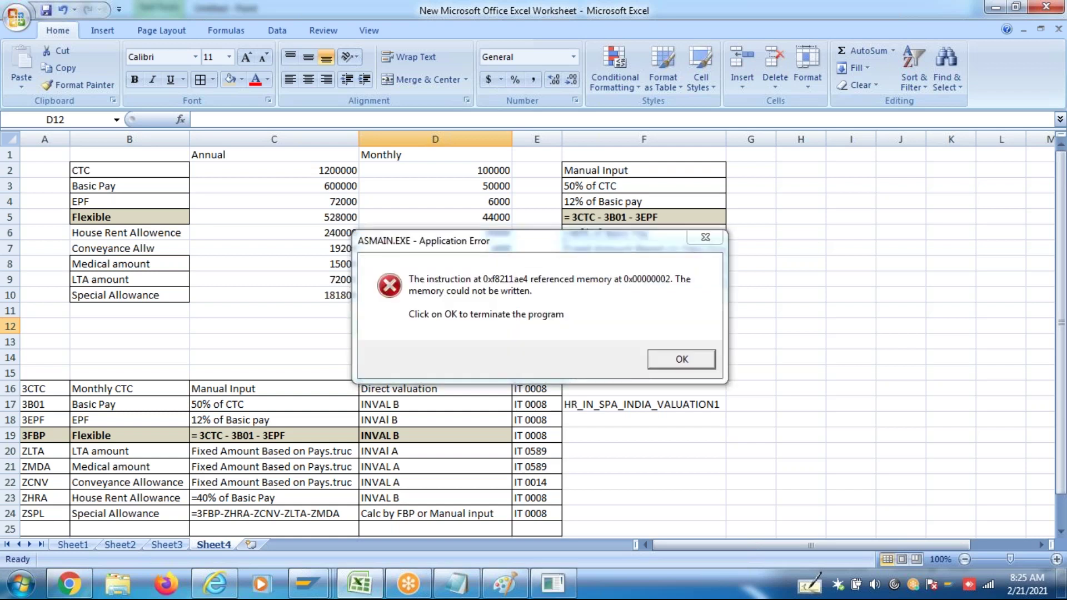
Close the ASMAIN.EXE Application Error dialog with OK
click(683, 359)
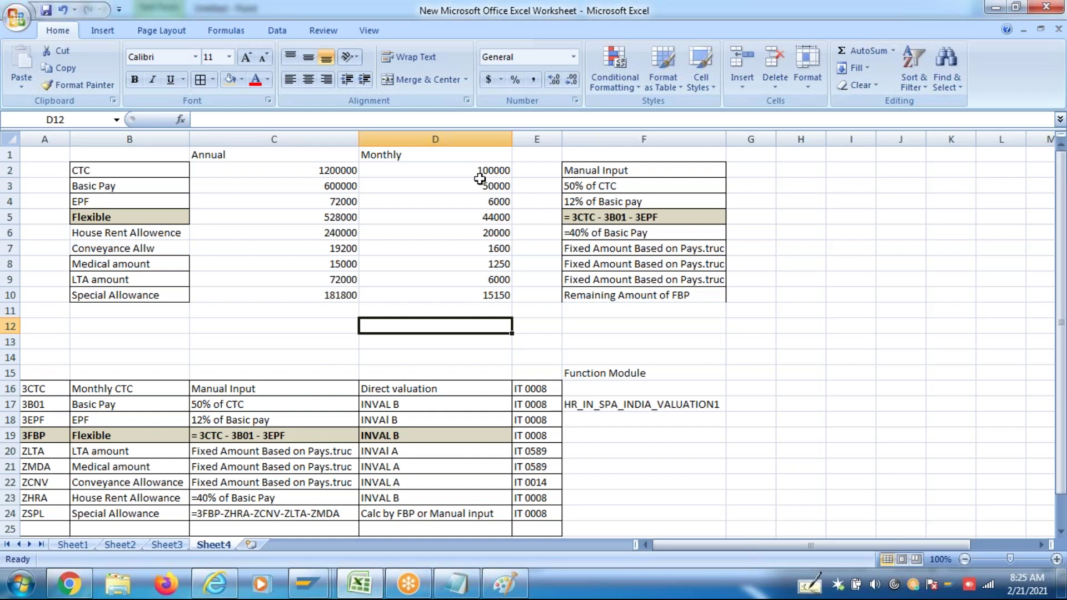
click(455, 157)
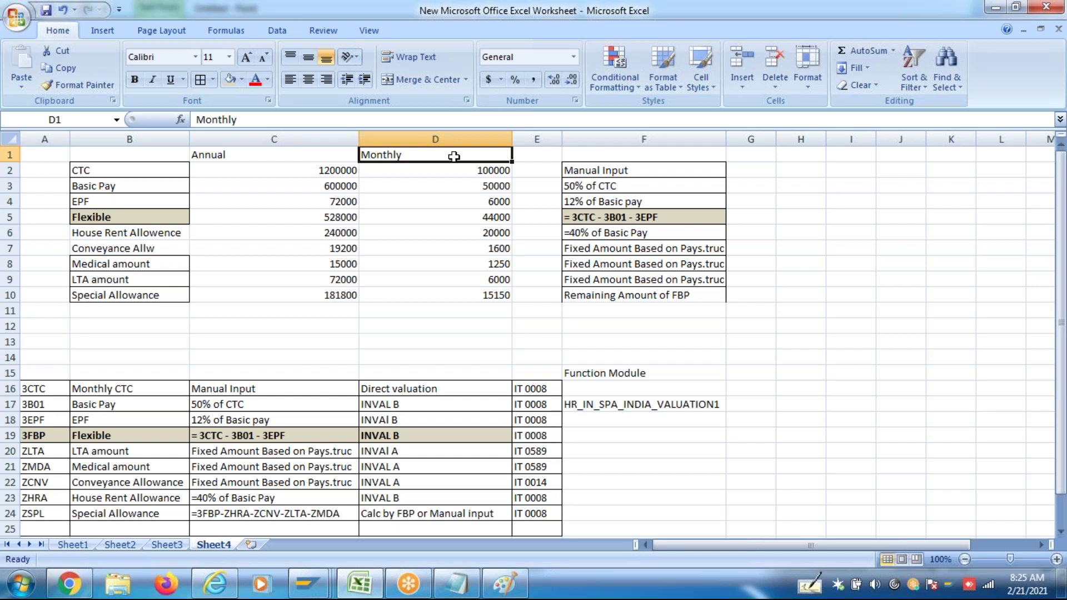
click(467, 170)
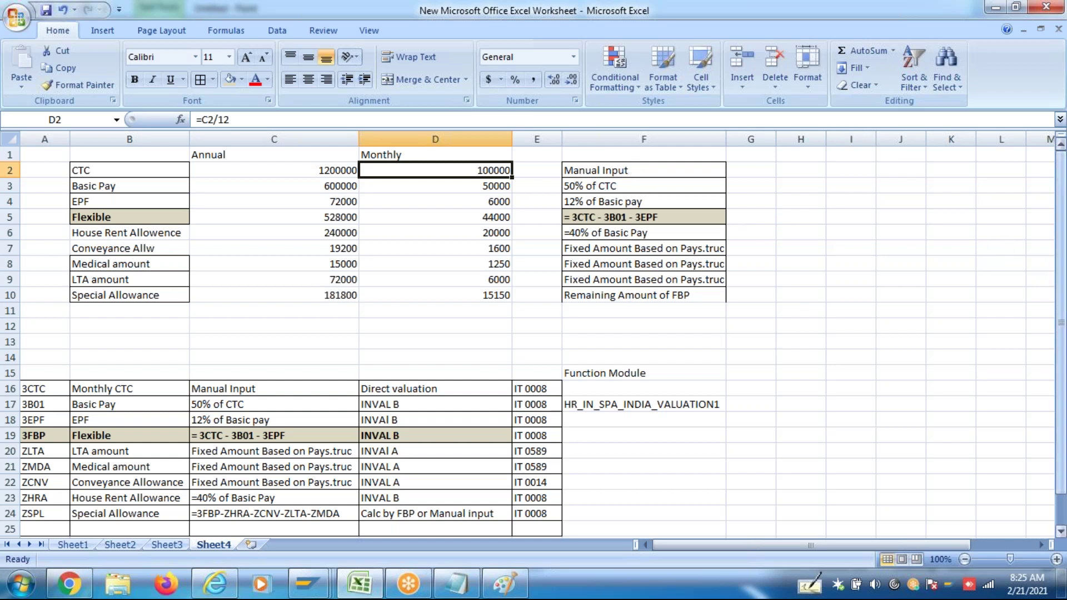
drag(1061, 294, 1062, 317)
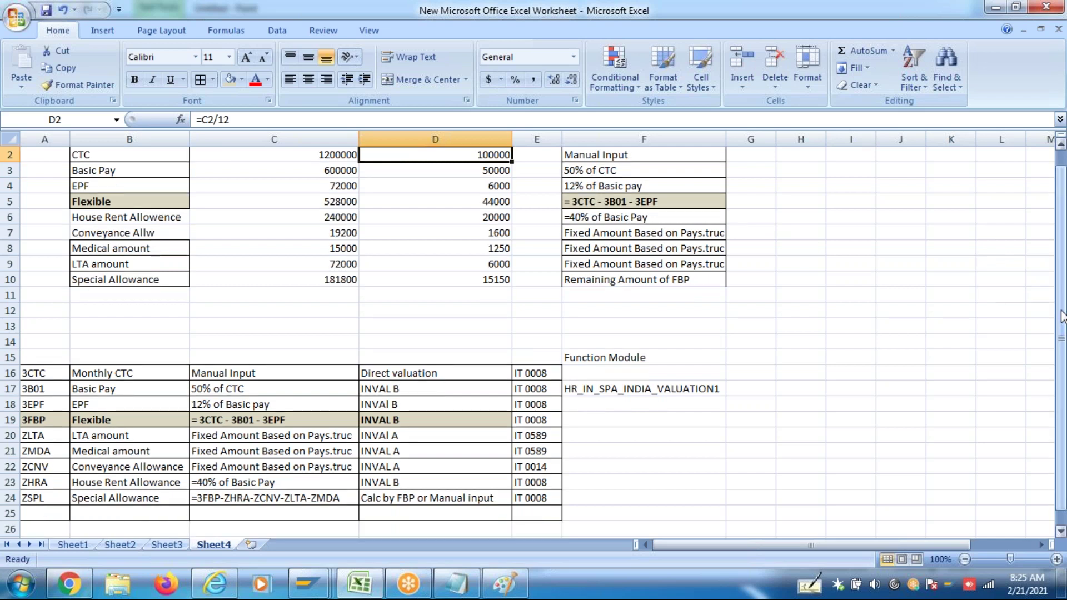
click(44, 376)
click(52, 393)
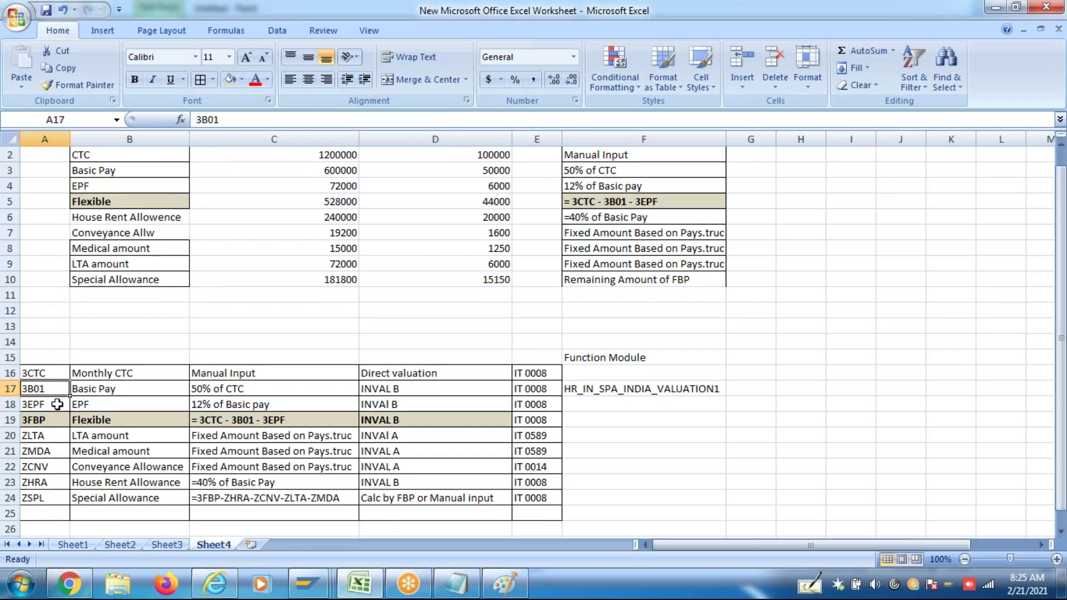
click(58, 407)
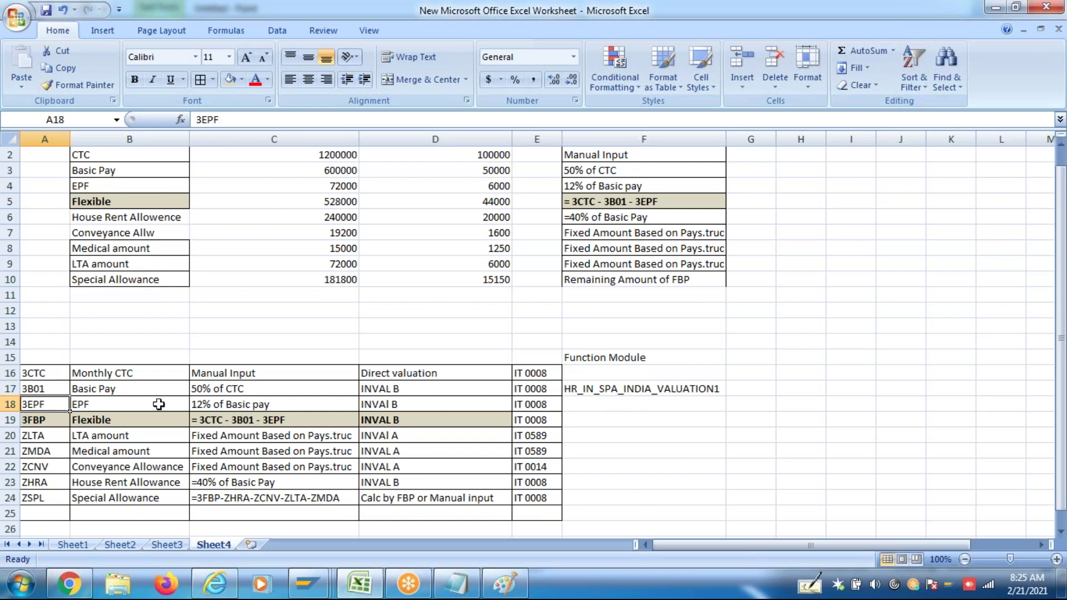
click(215, 405)
click(168, 405)
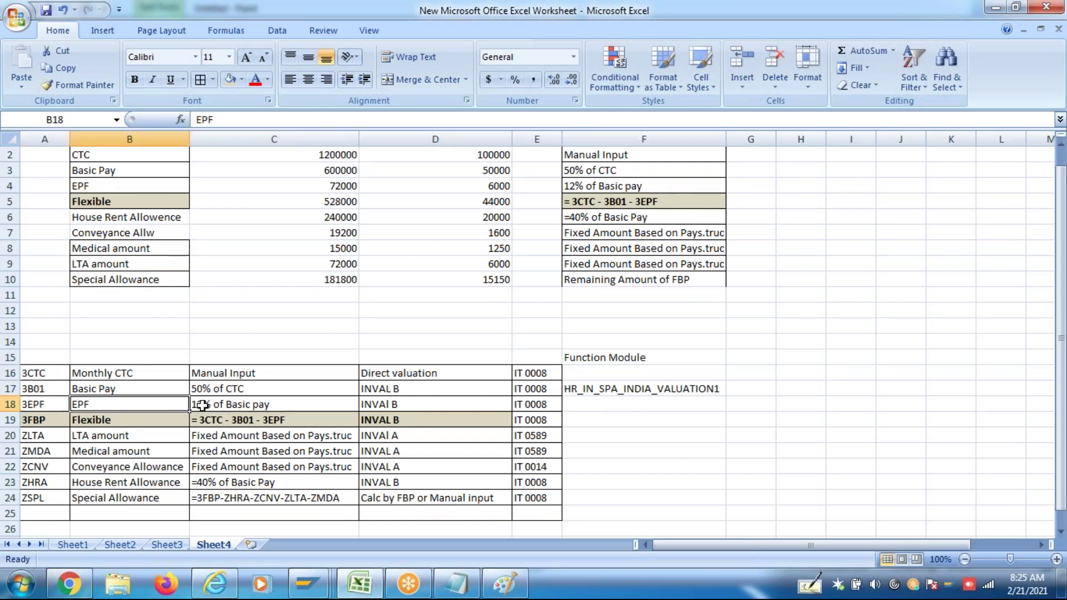
click(213, 405)
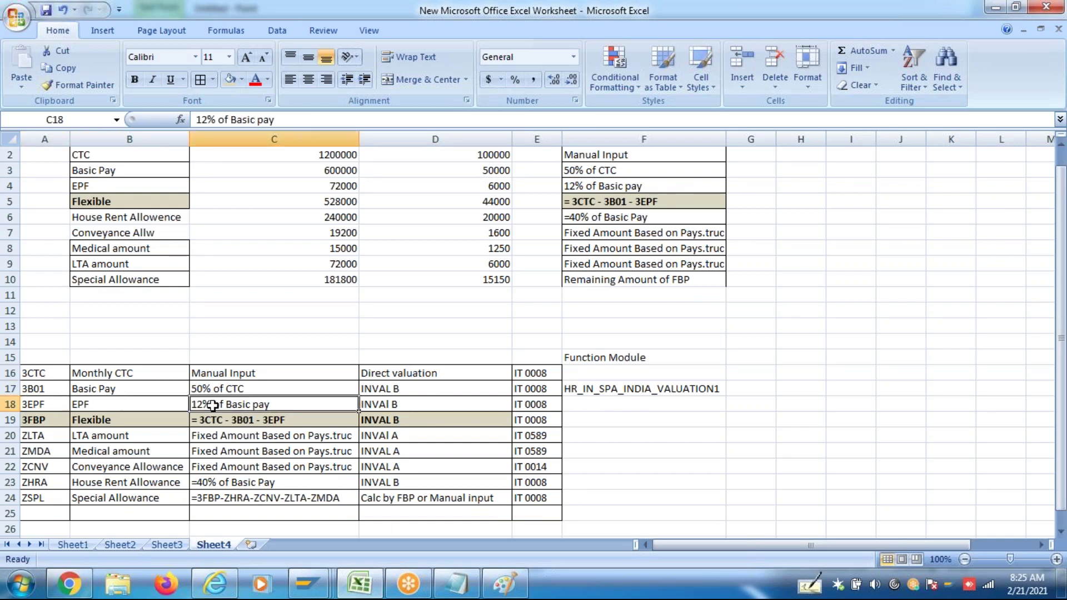
click(11, 405)
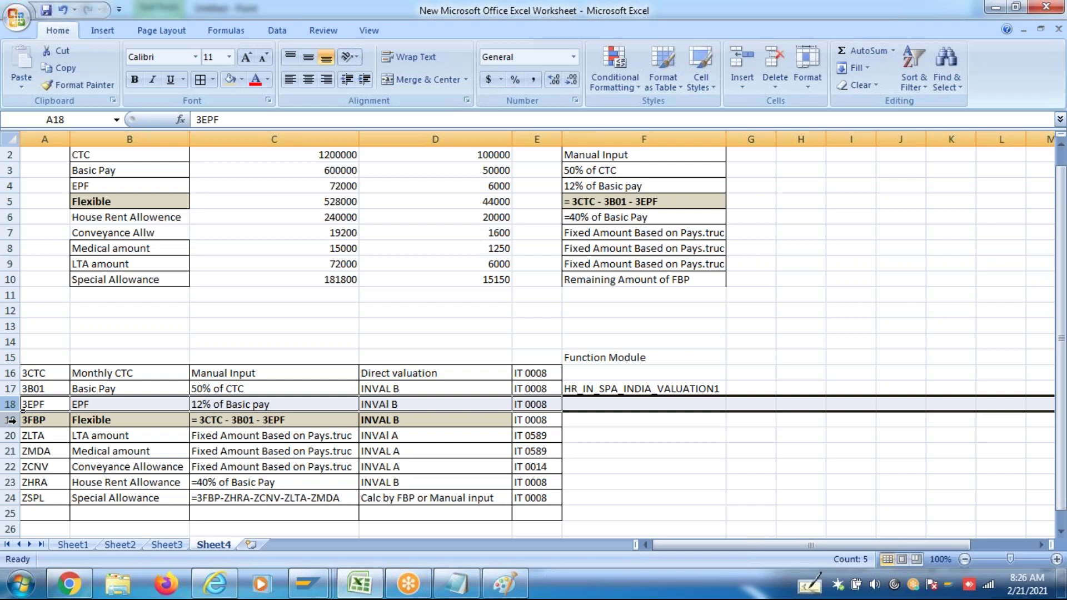
click(12, 421)
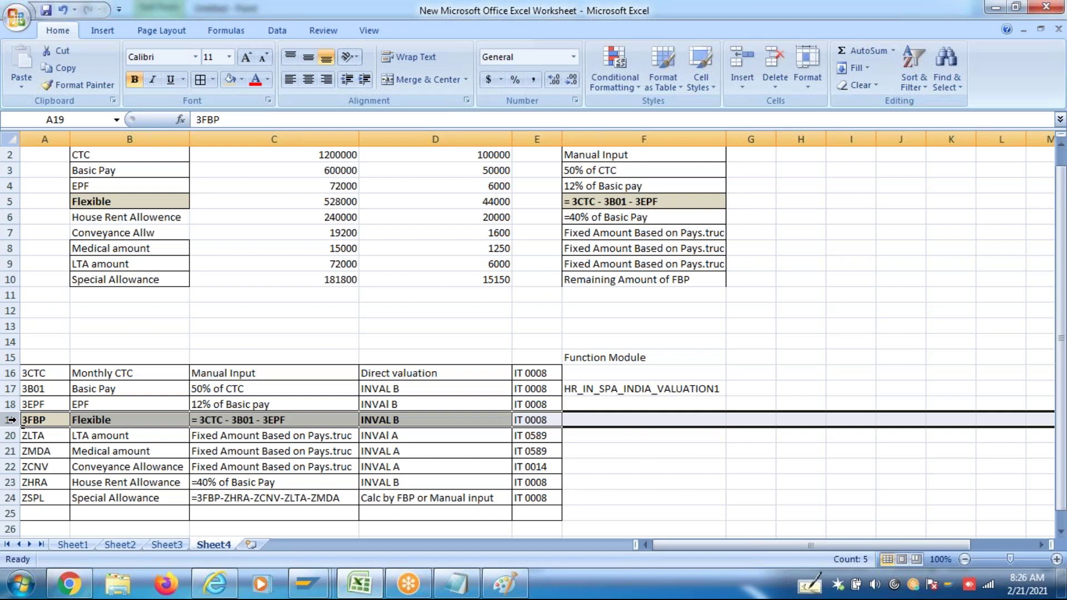
click(12, 406)
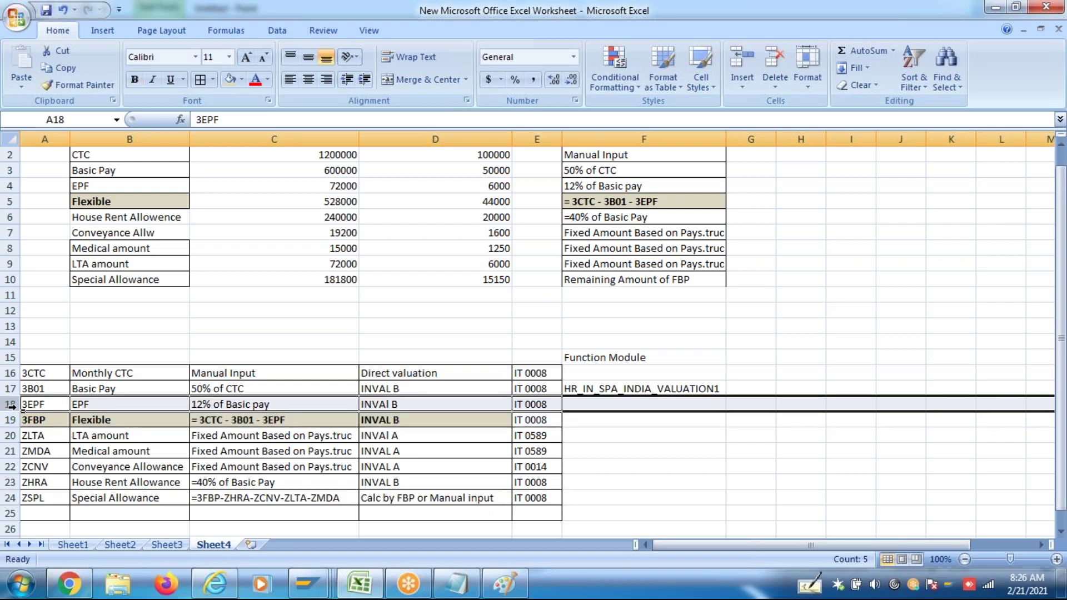
click(12, 420)
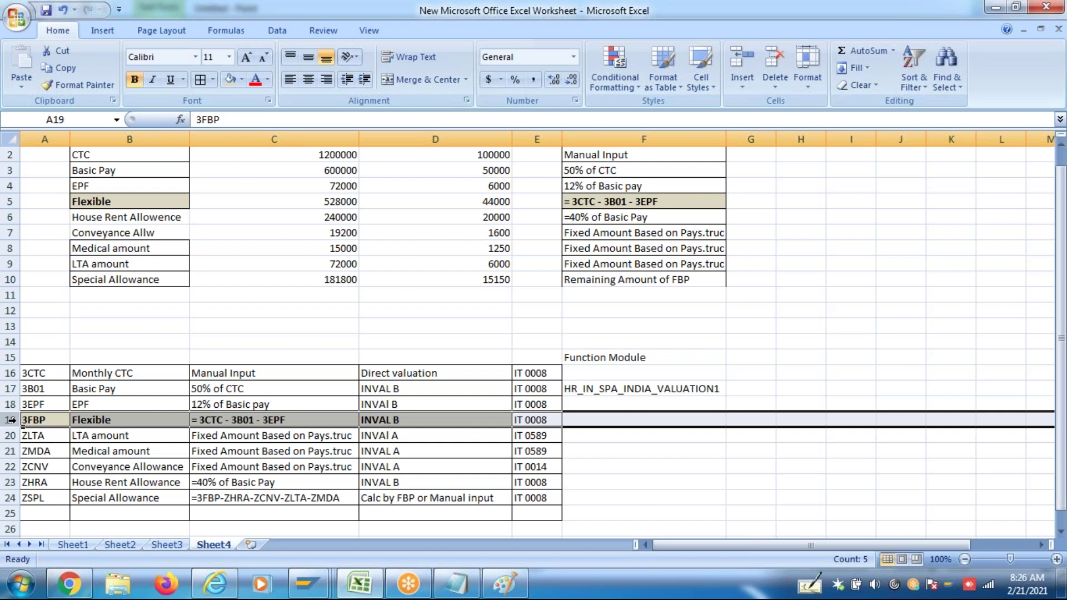
click(31, 406)
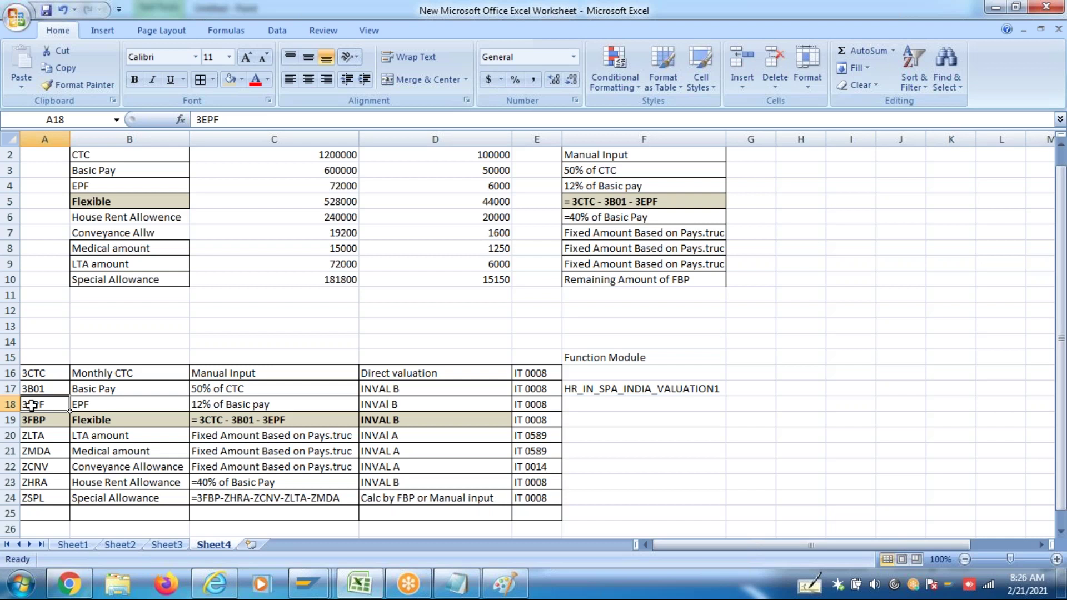
click(11, 404)
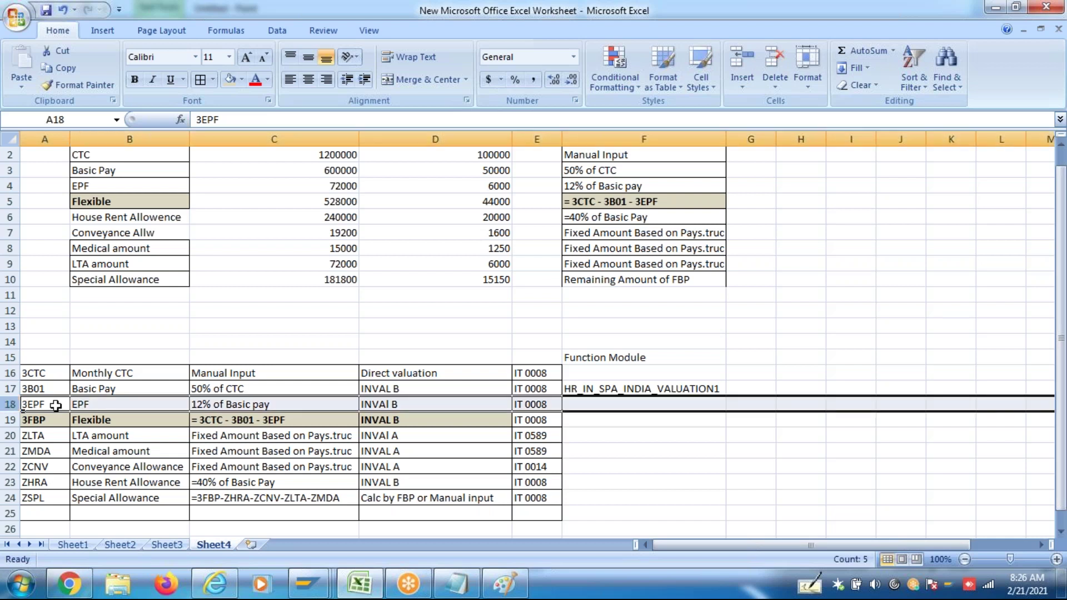
click(43, 421)
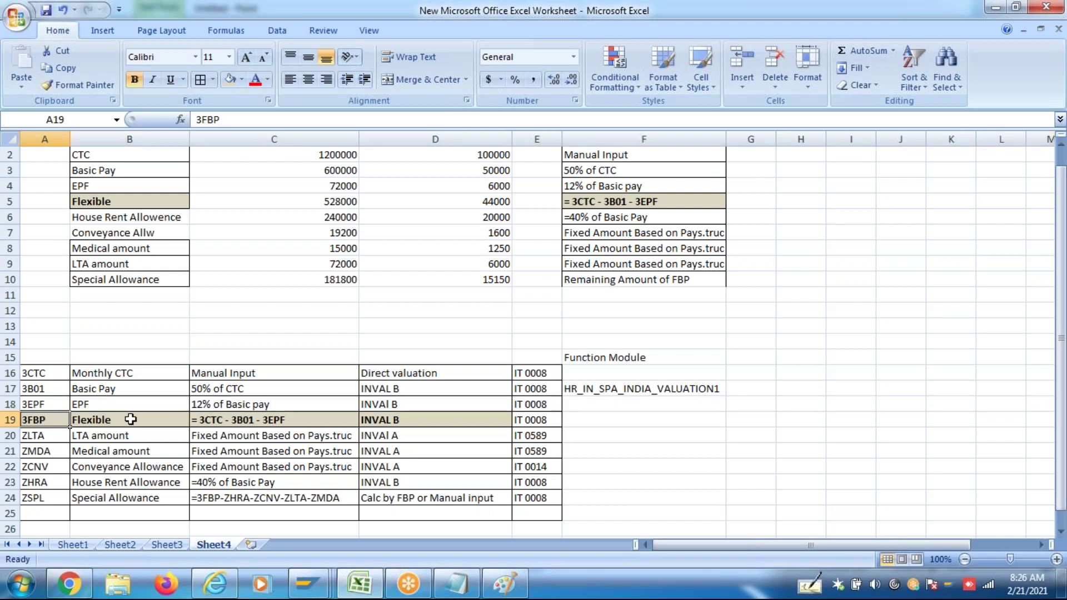
click(133, 420)
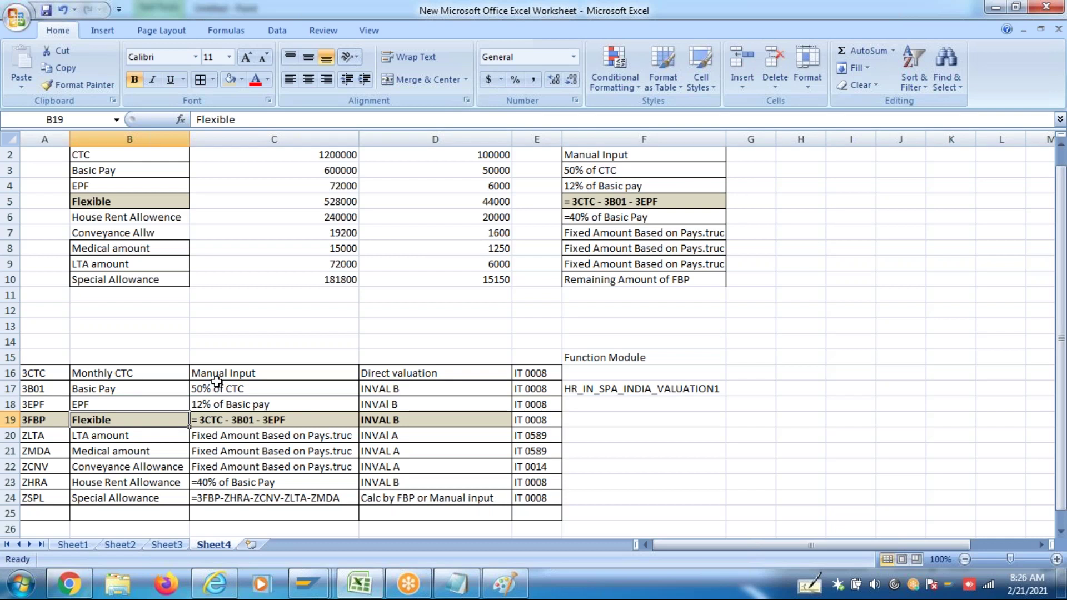
click(170, 373)
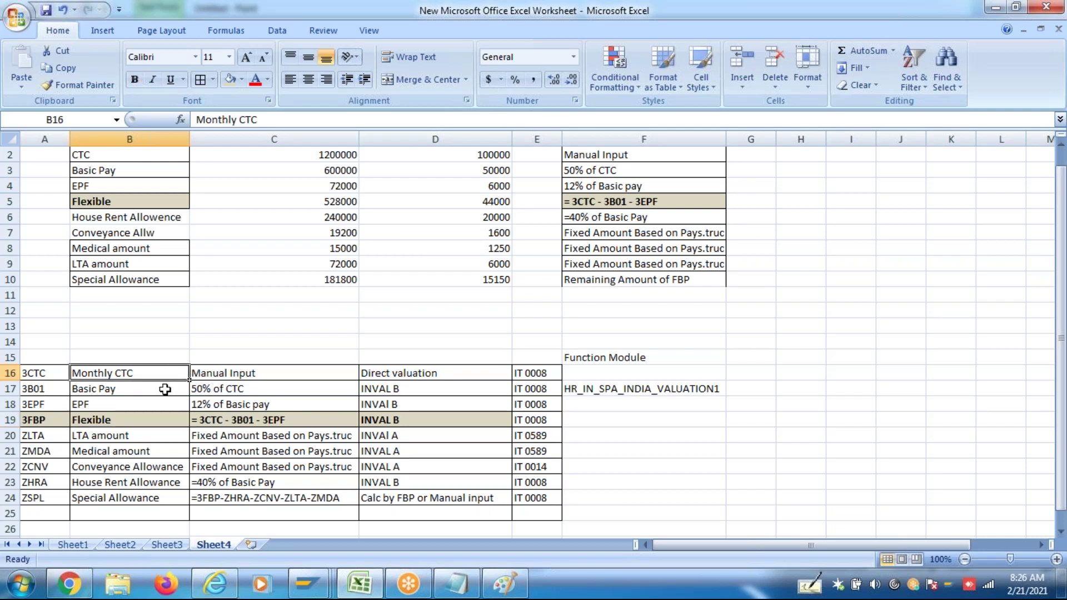
click(165, 389)
click(165, 404)
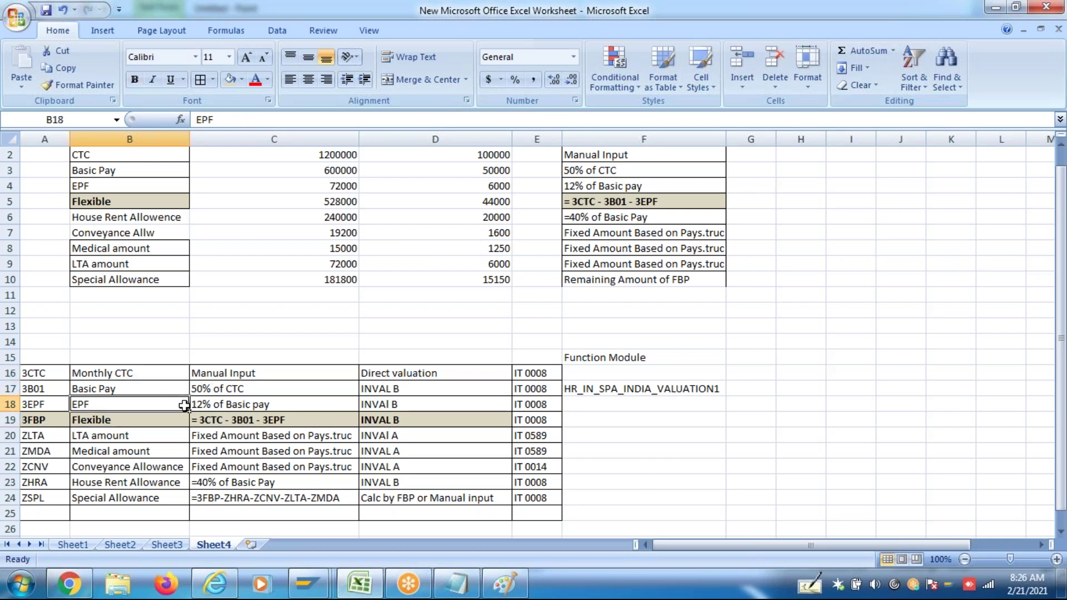
click(217, 421)
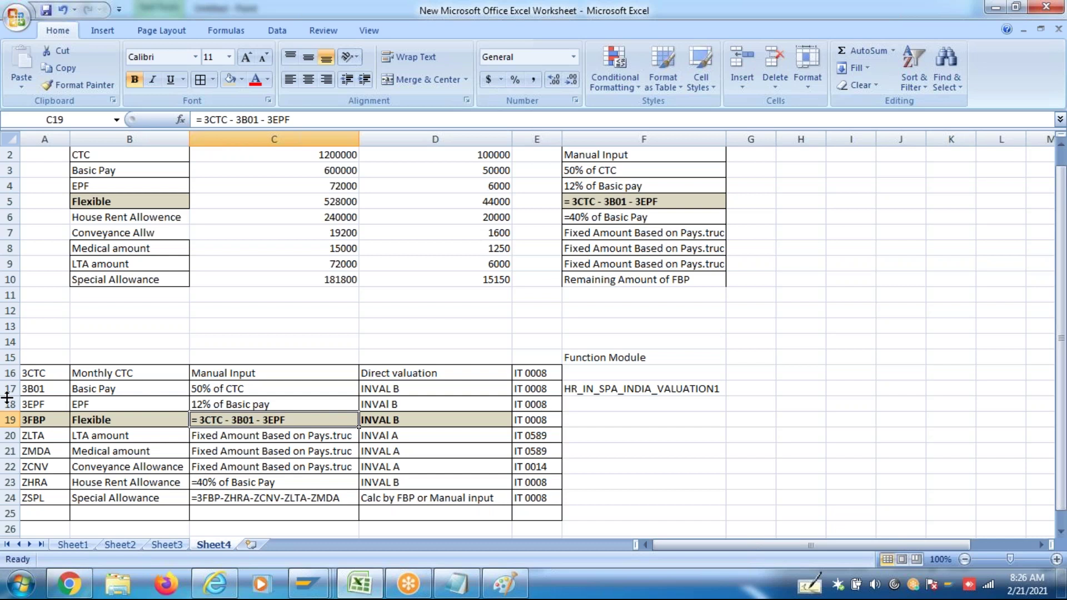
drag(10, 388, 14, 423)
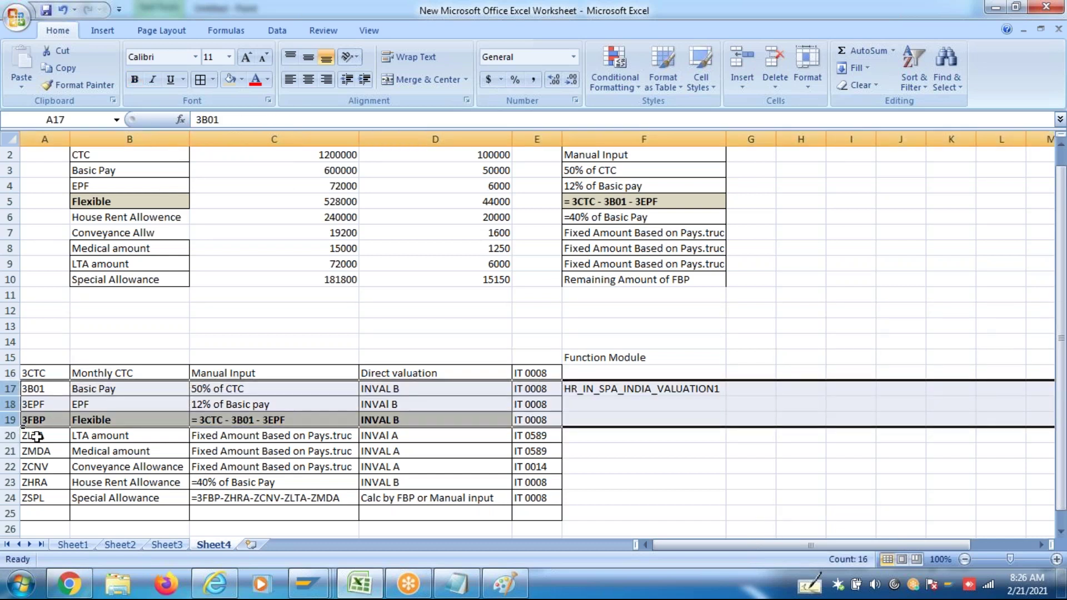
drag(11, 436, 22, 458)
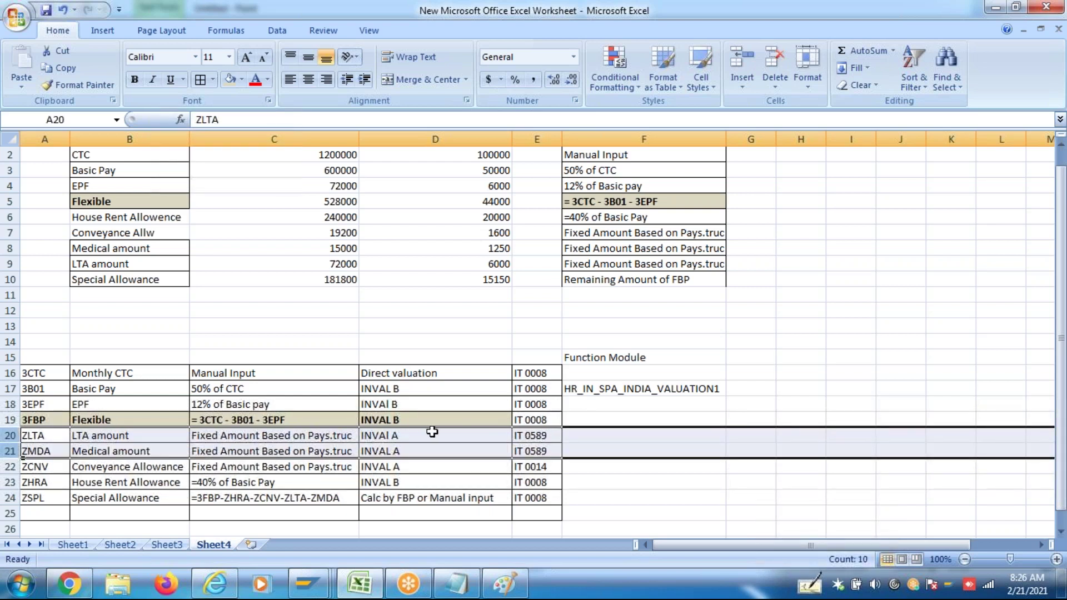
click(601, 437)
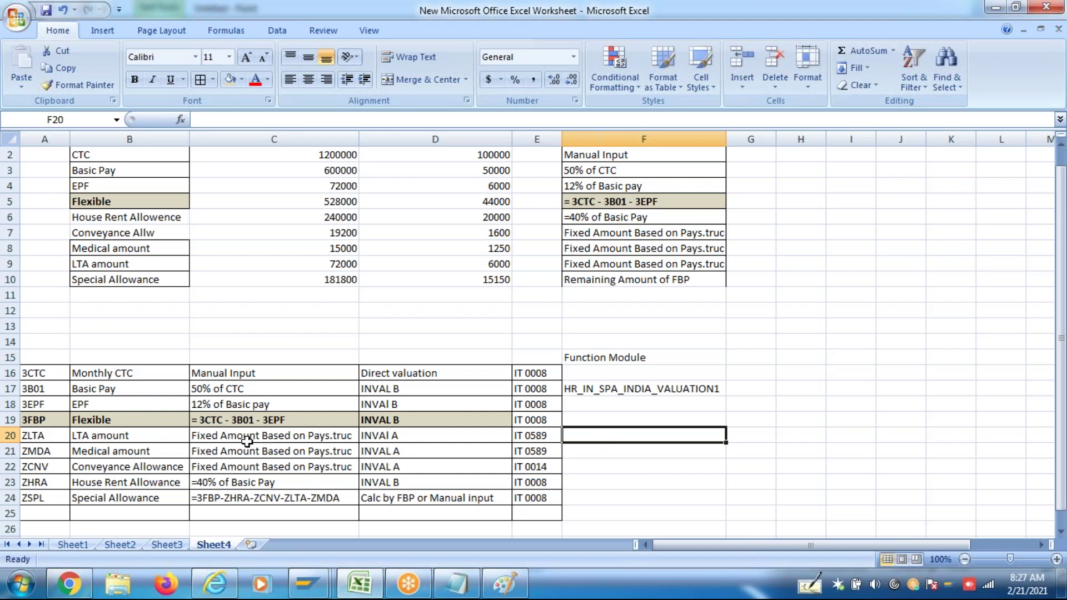
Append ' Reim' to the LTA amount label in B20 and the Medical amount label in B21
drag(10, 435, 11, 450)
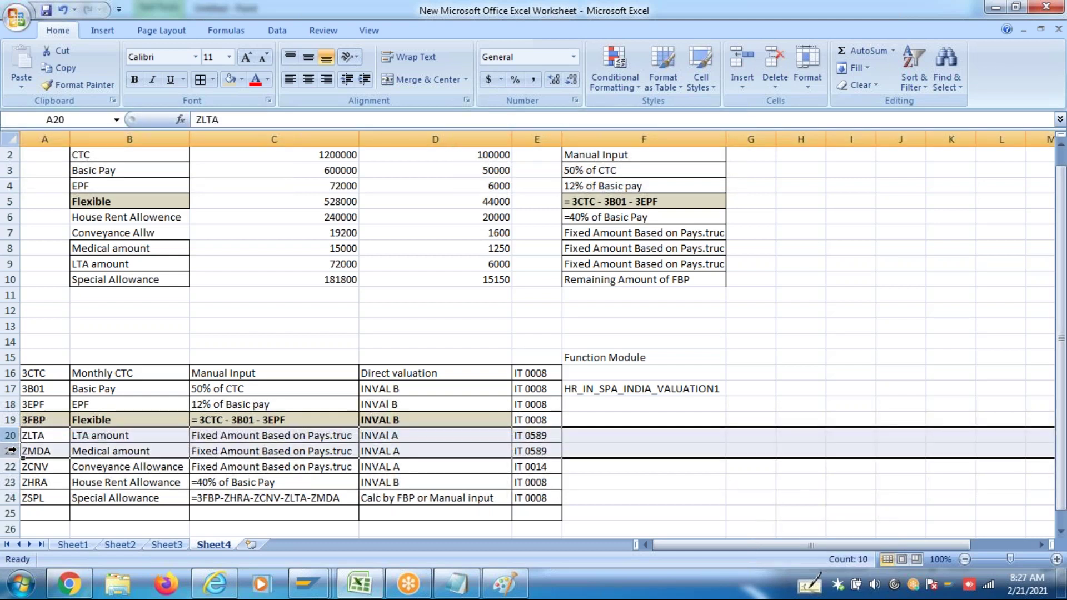
double_click(145, 435)
text(Reim)
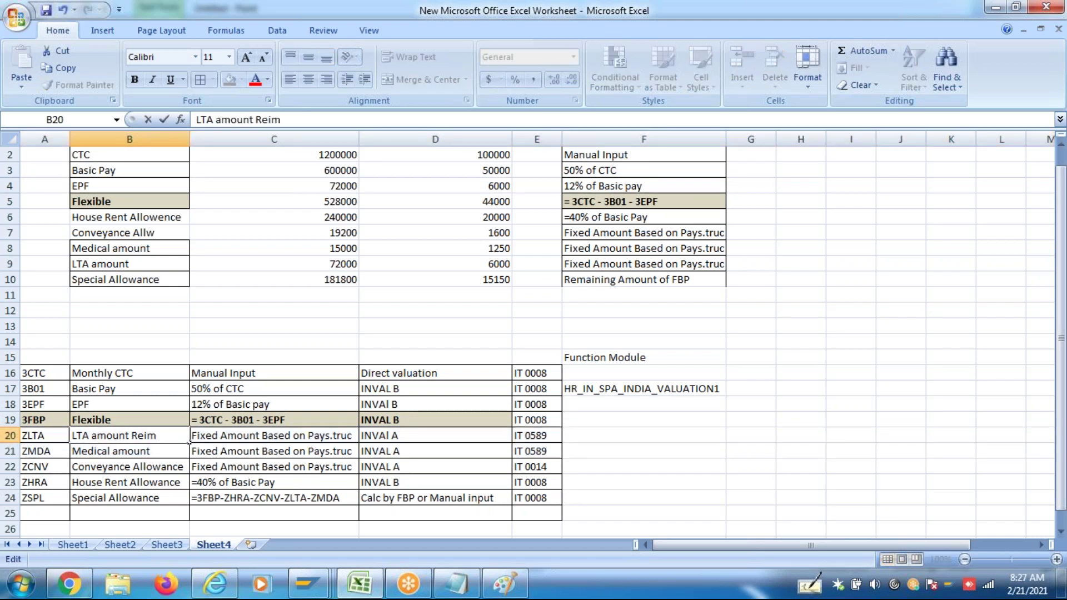
double_click(160, 456)
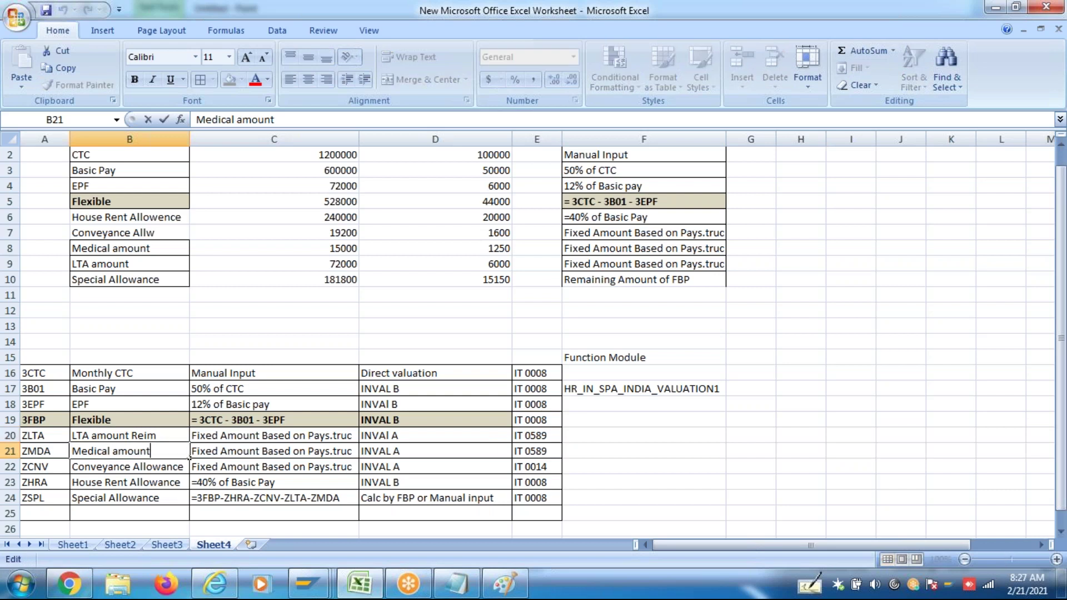
text(Reim)
key(ctrl+Return)
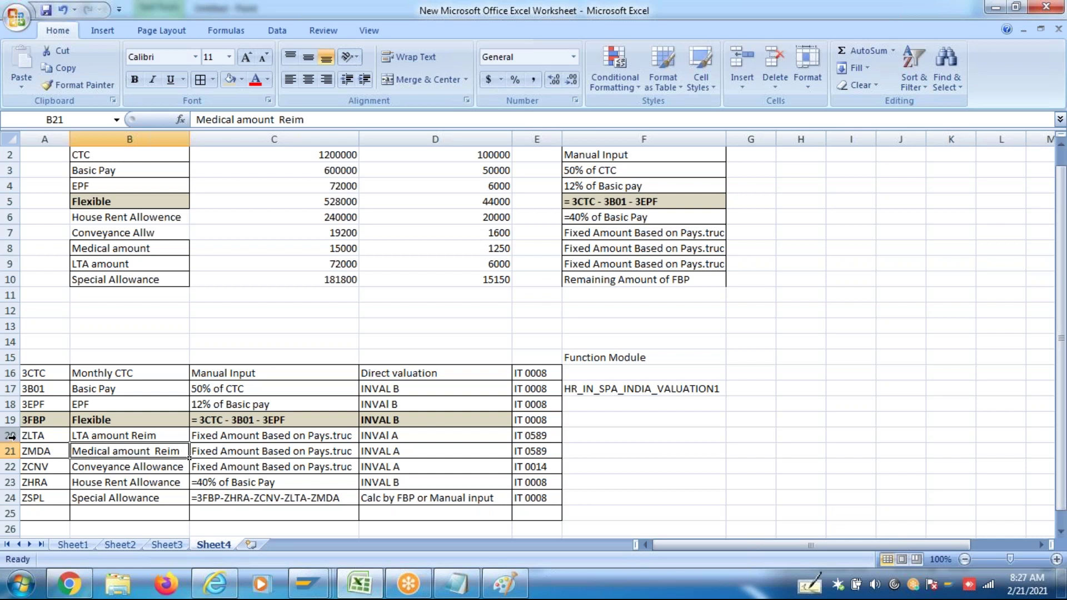
drag(10, 436, 11, 445)
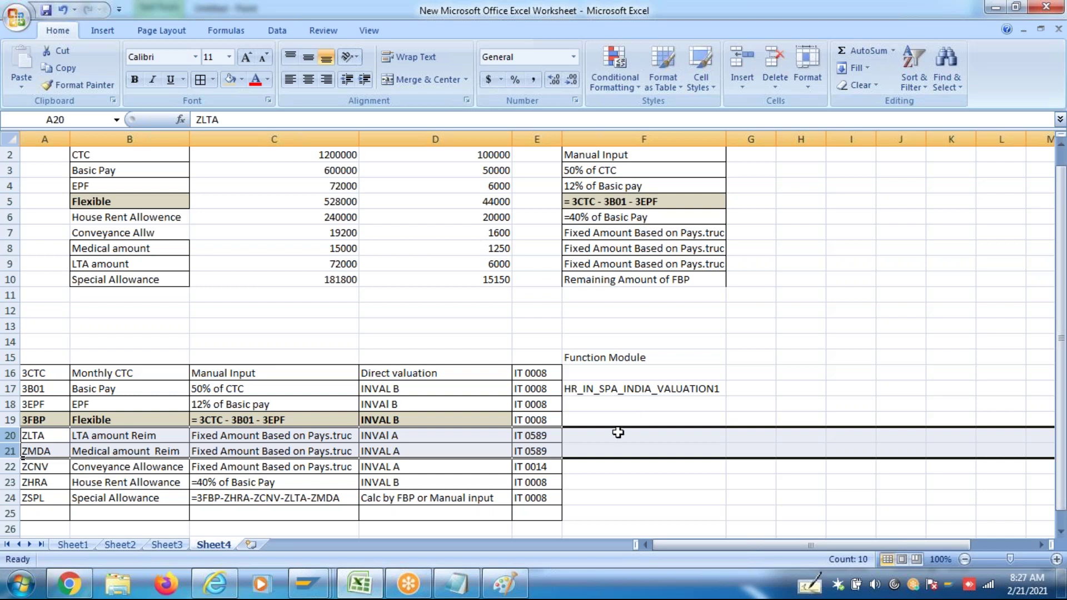
Delete the monthly Medical amount 1250 and LTA amount 6000 from column D
drag(550, 434, 552, 451)
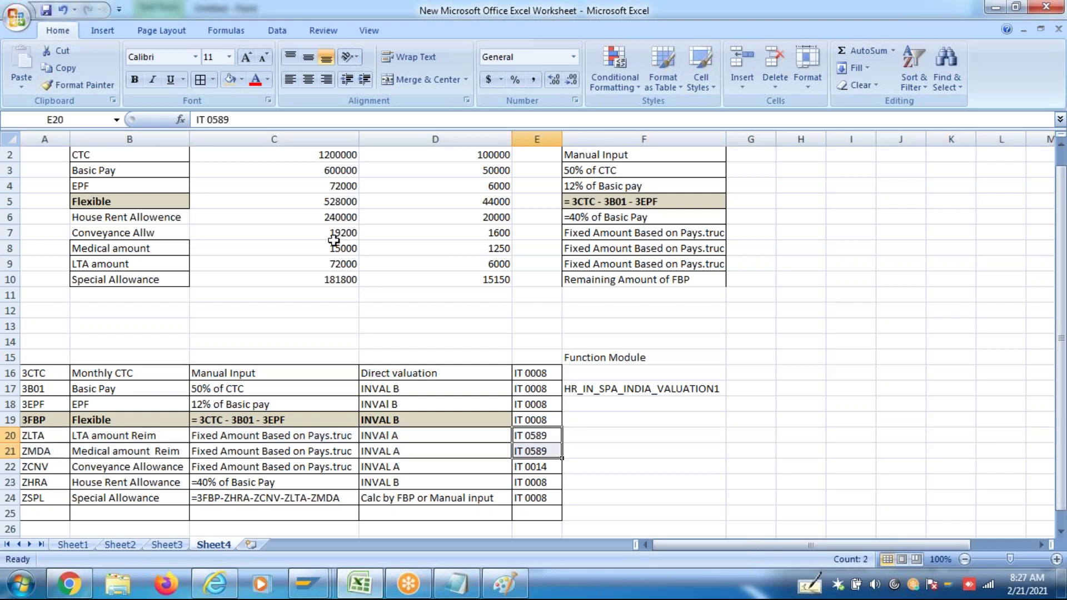
drag(343, 248, 344, 260)
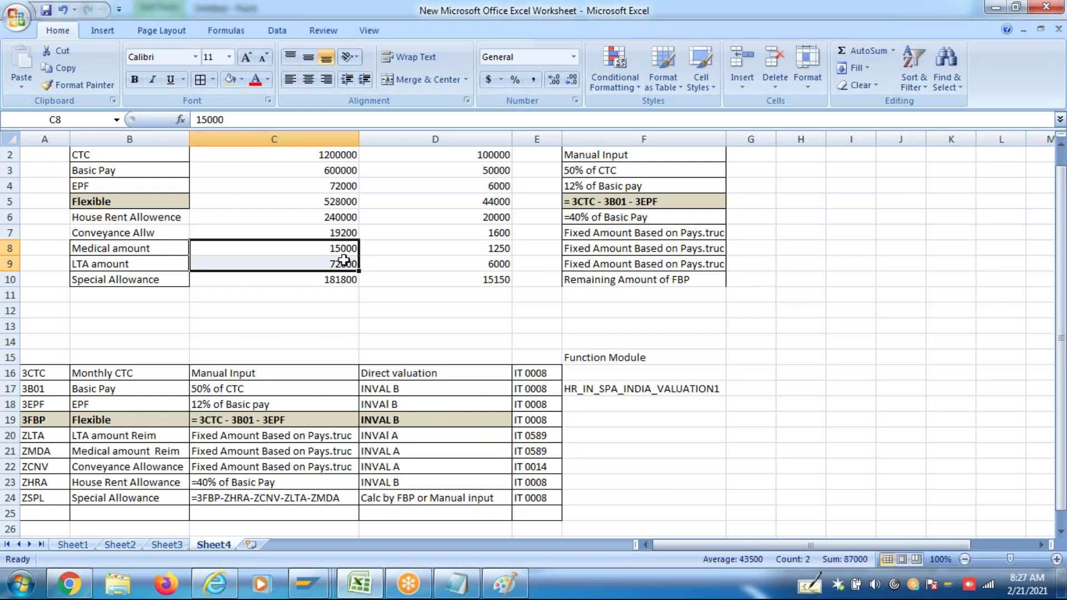
click(482, 254)
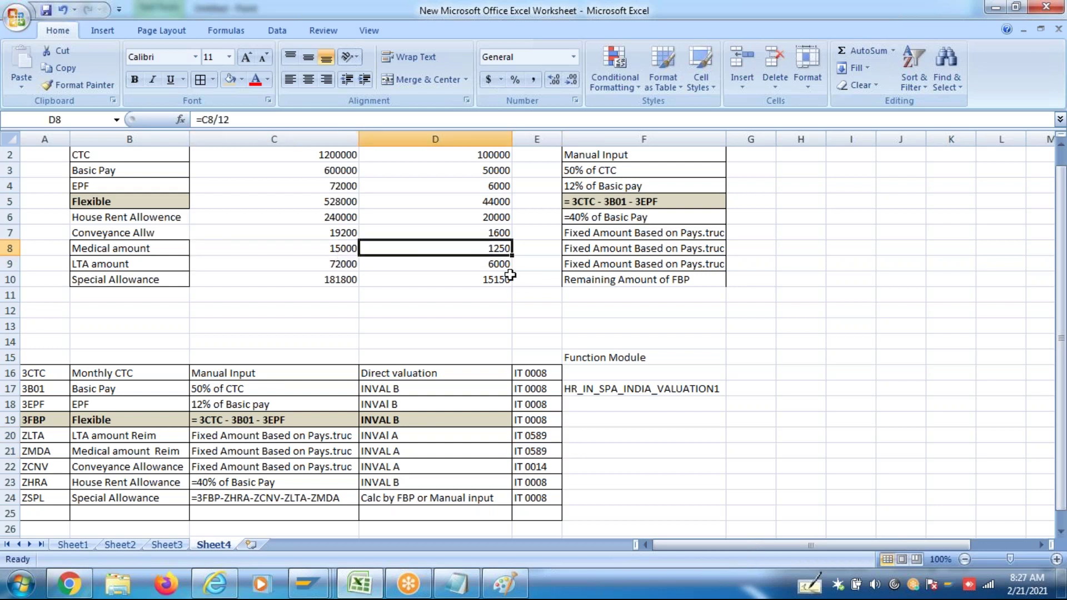
key(Delete)
click(500, 266)
key(Delete)
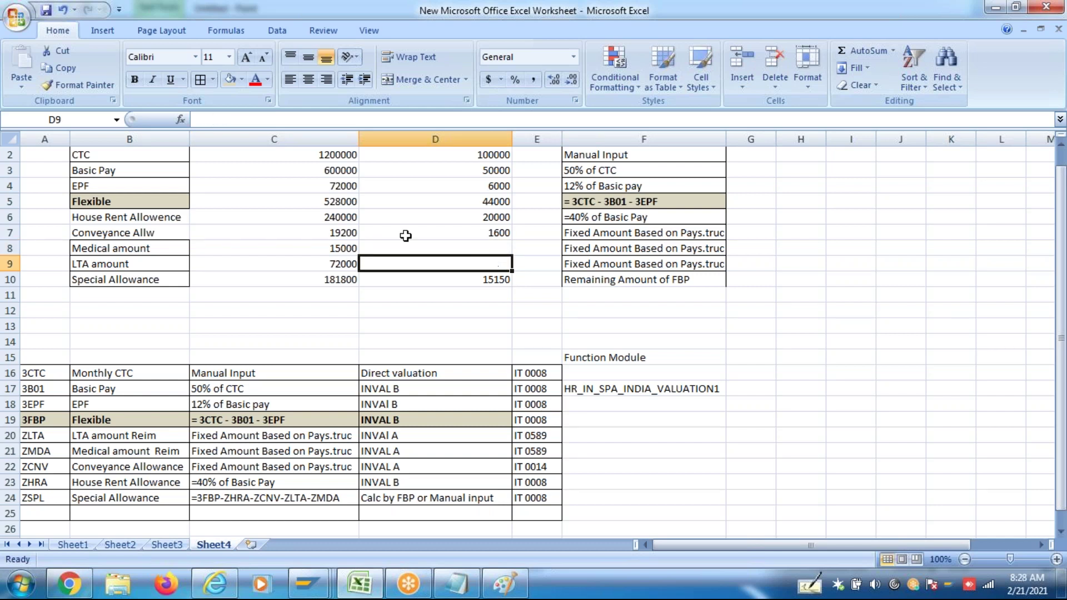
drag(341, 249, 341, 257)
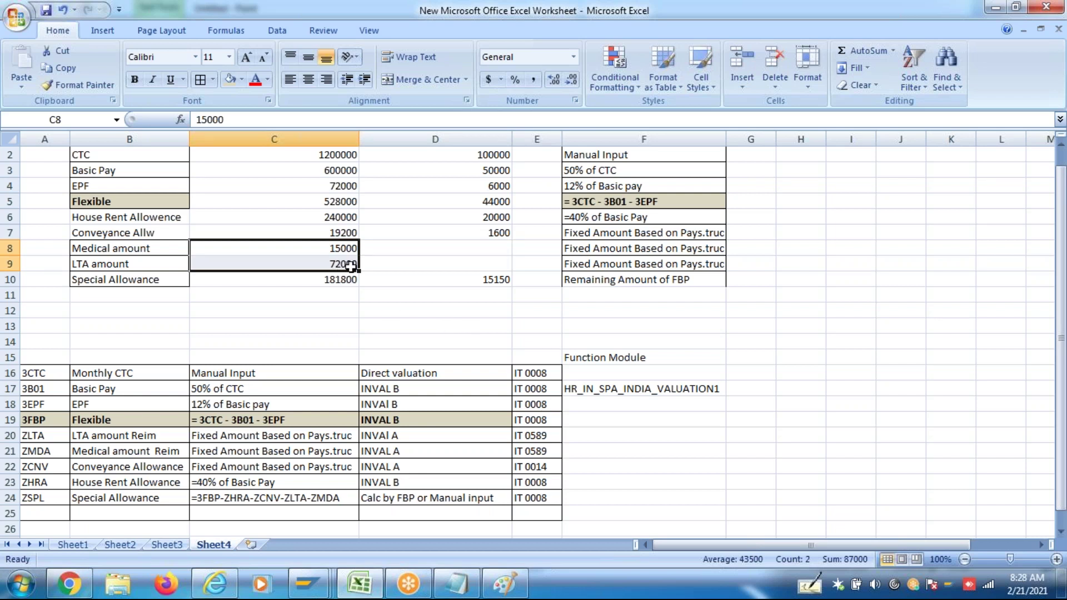
click(347, 249)
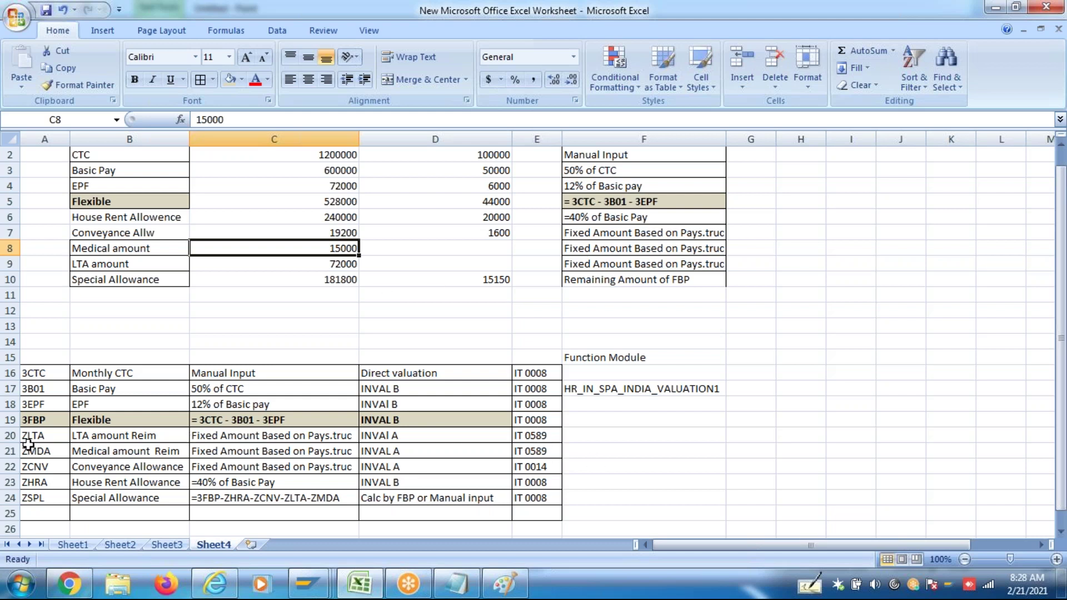
mouse_move(11, 435)
mouse_down()
mouse_move(11, 470)
mouse_move(11, 451)
mouse_up()
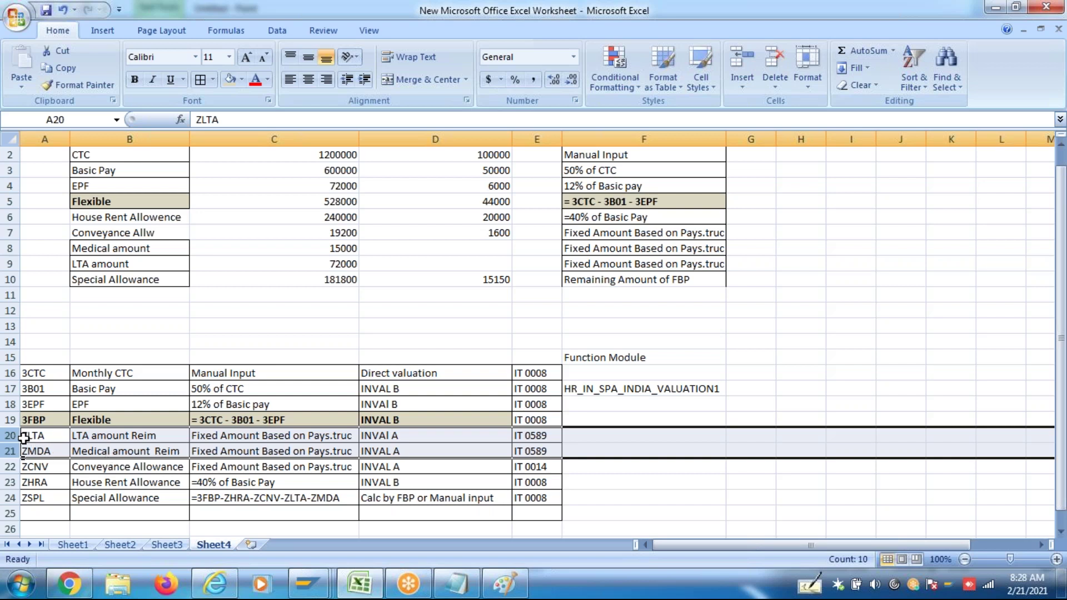
click(12, 436)
drag(11, 435, 22, 458)
click(96, 435)
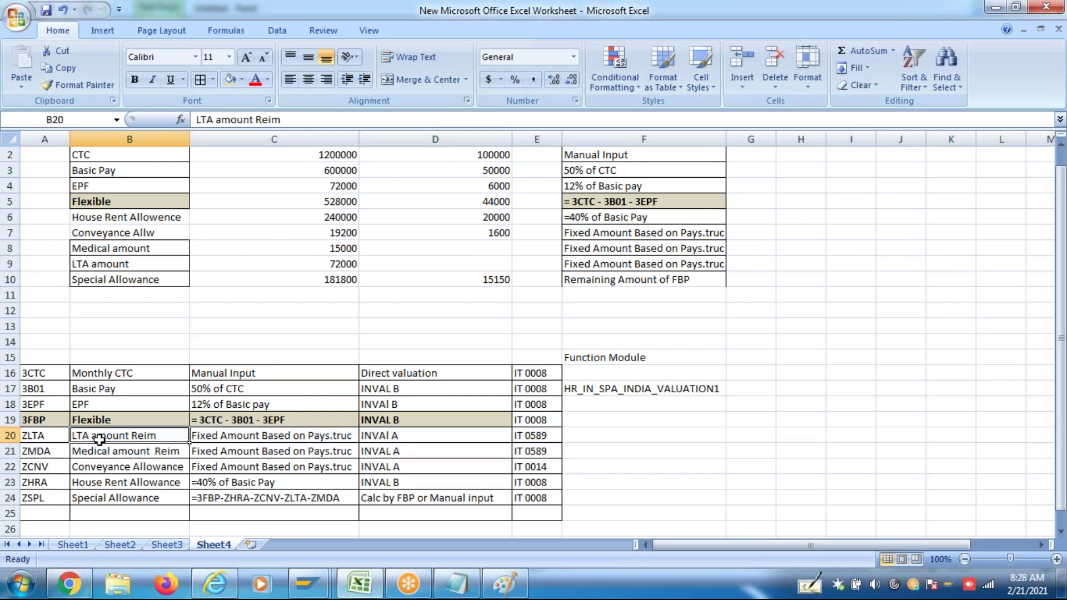
click(100, 451)
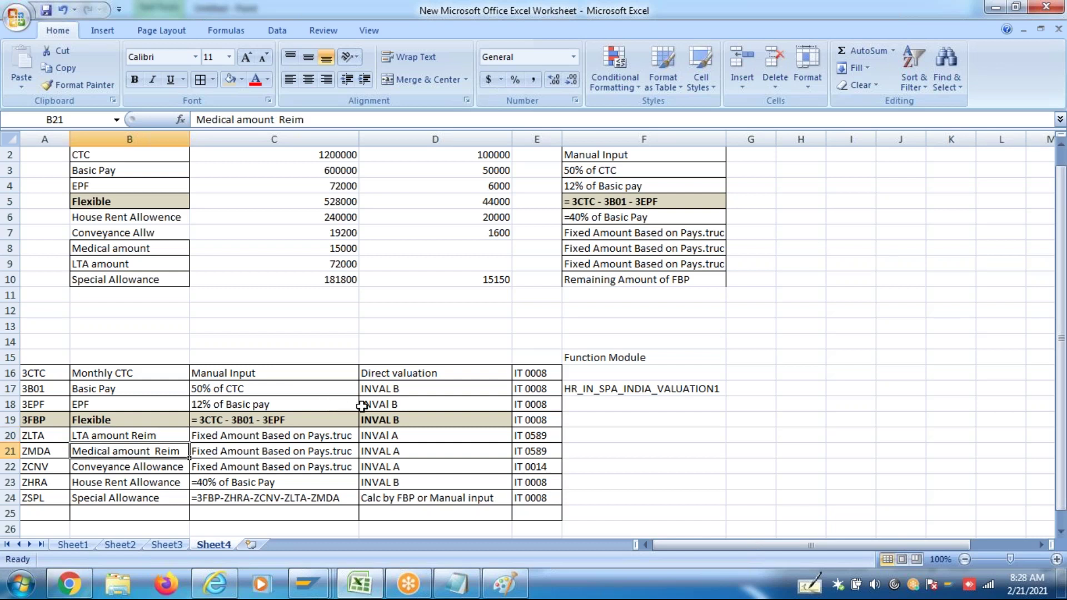
click(540, 447)
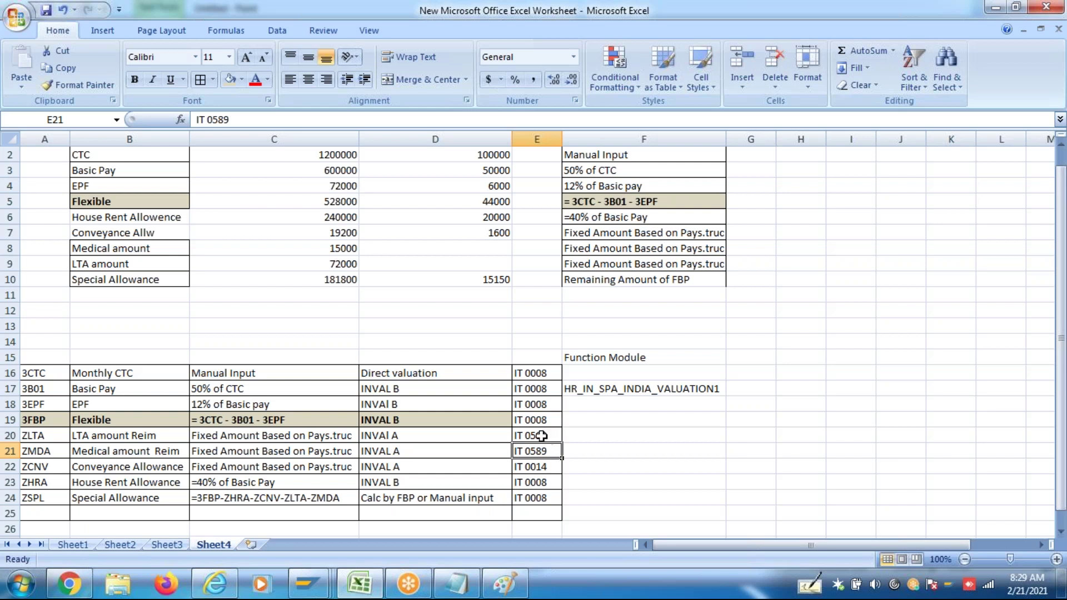
click(538, 436)
click(539, 451)
click(173, 468)
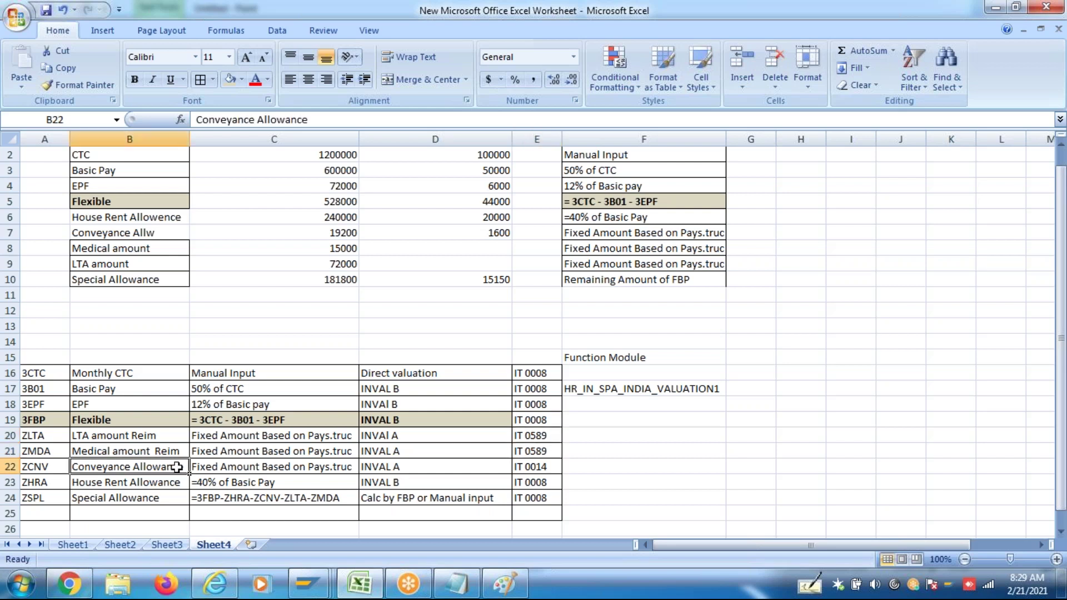
click(535, 481)
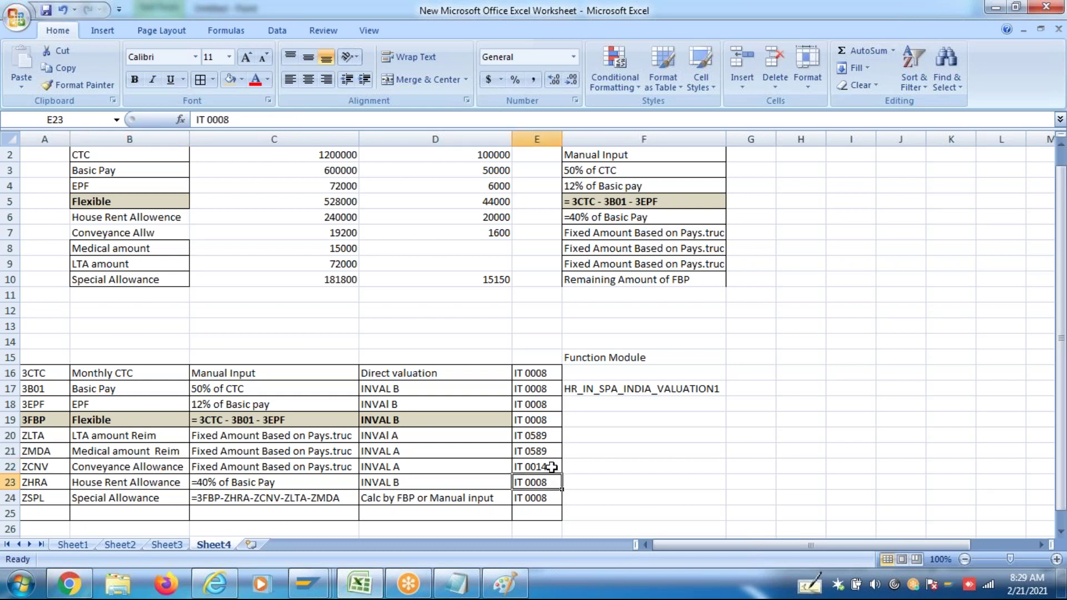
click(551, 467)
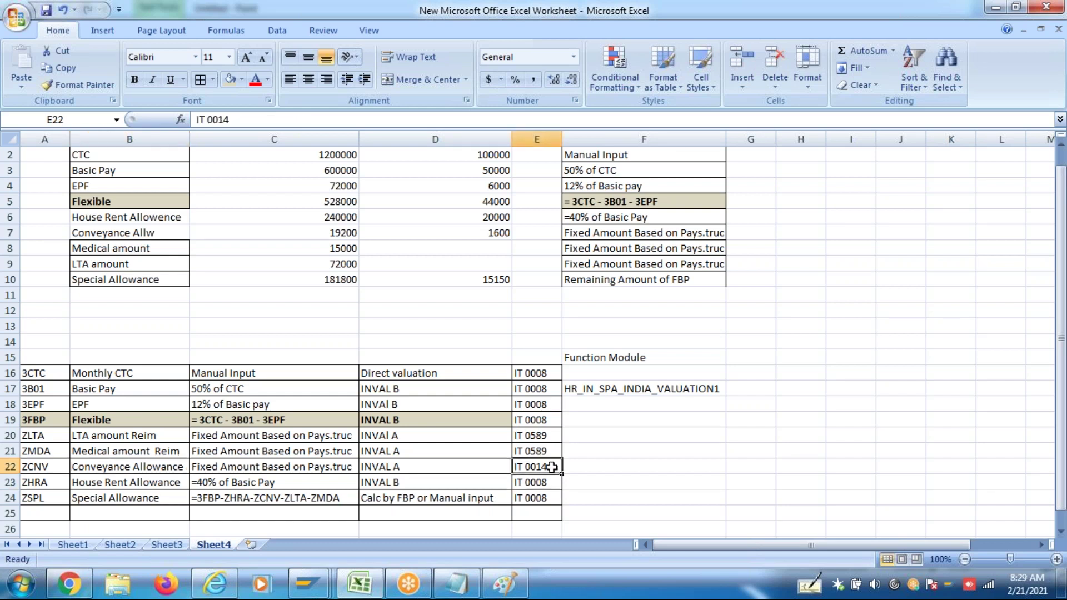
click(51, 465)
click(51, 481)
click(51, 493)
click(541, 491)
click(544, 483)
Review the wage-type rules and INVAL entries, then bold the Flexible row's INVAL B in D19
drag(36, 375, 117, 496)
drag(44, 374, 139, 499)
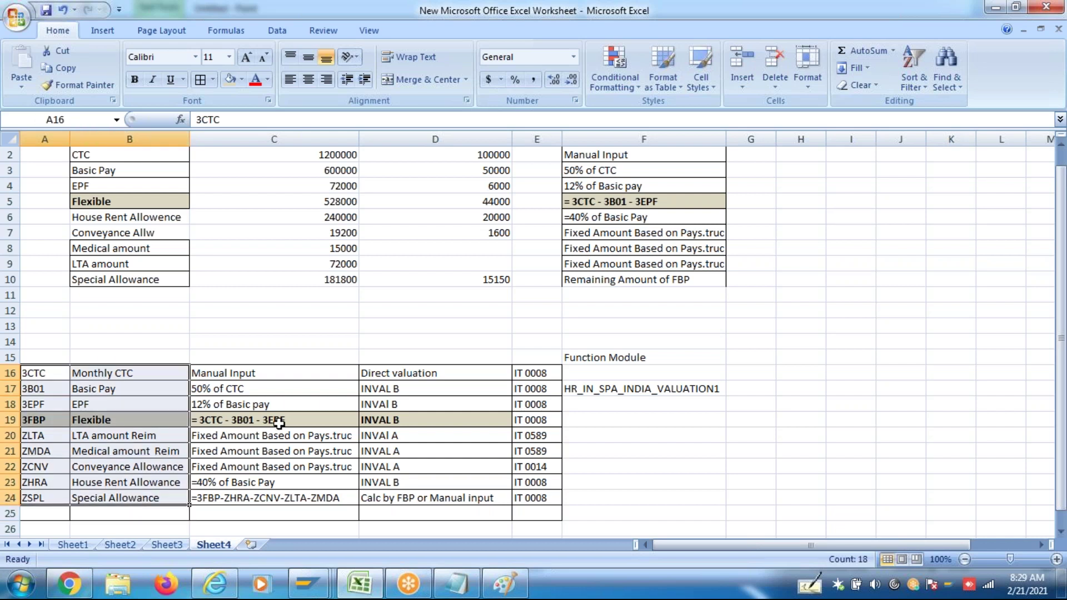
drag(222, 373, 259, 489)
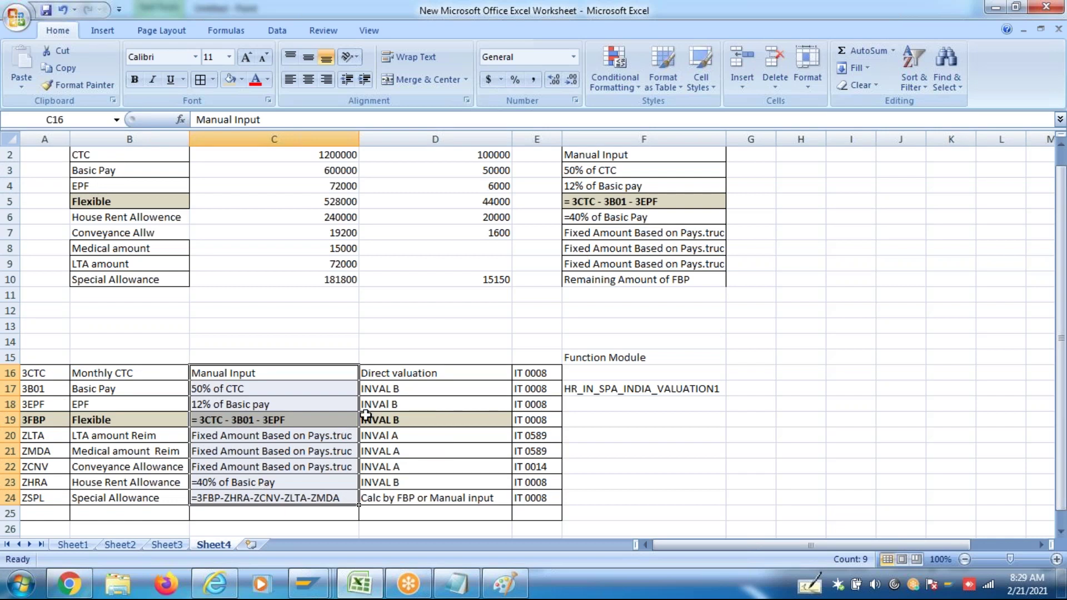
drag(385, 390, 396, 480)
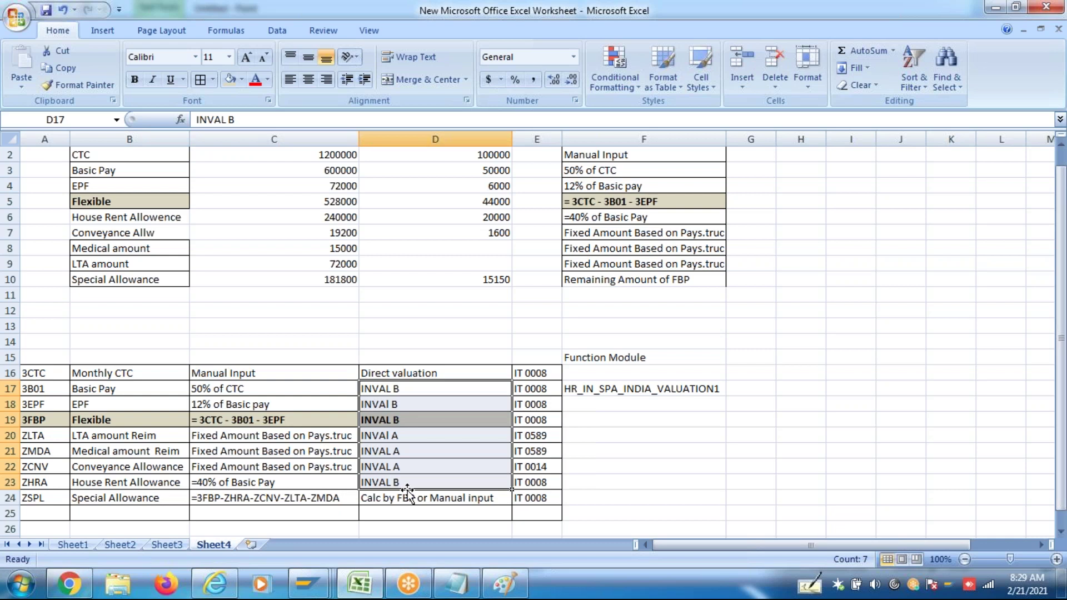
click(267, 392)
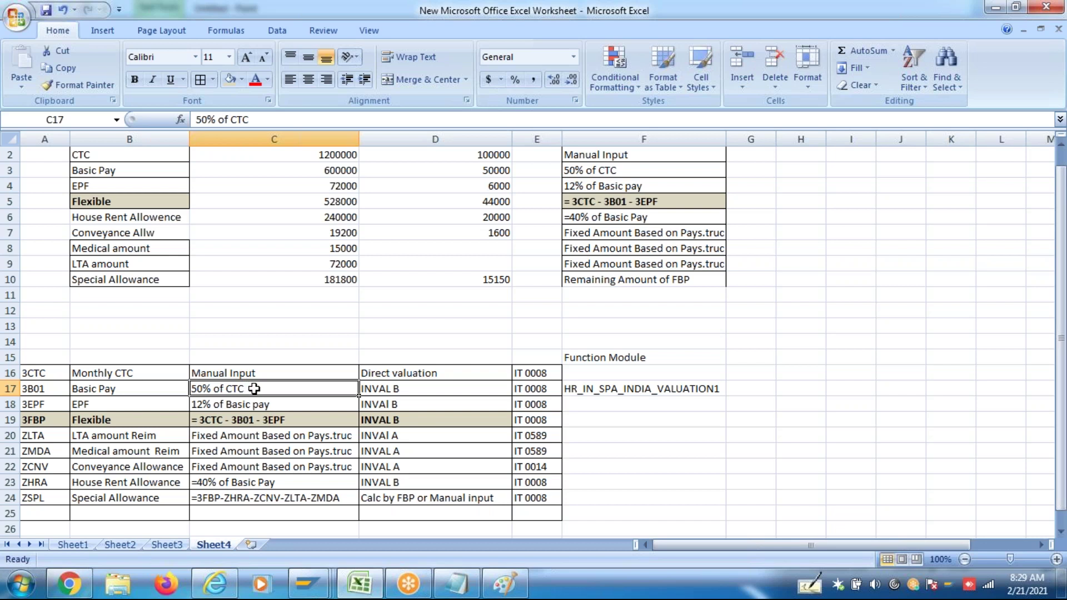
click(389, 394)
click(275, 408)
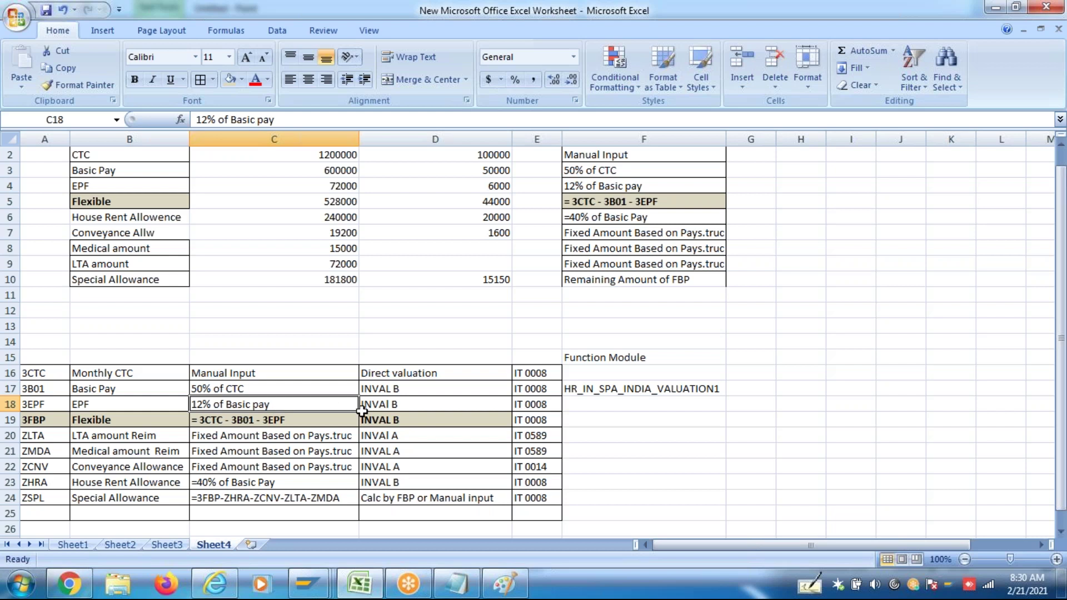
click(394, 406)
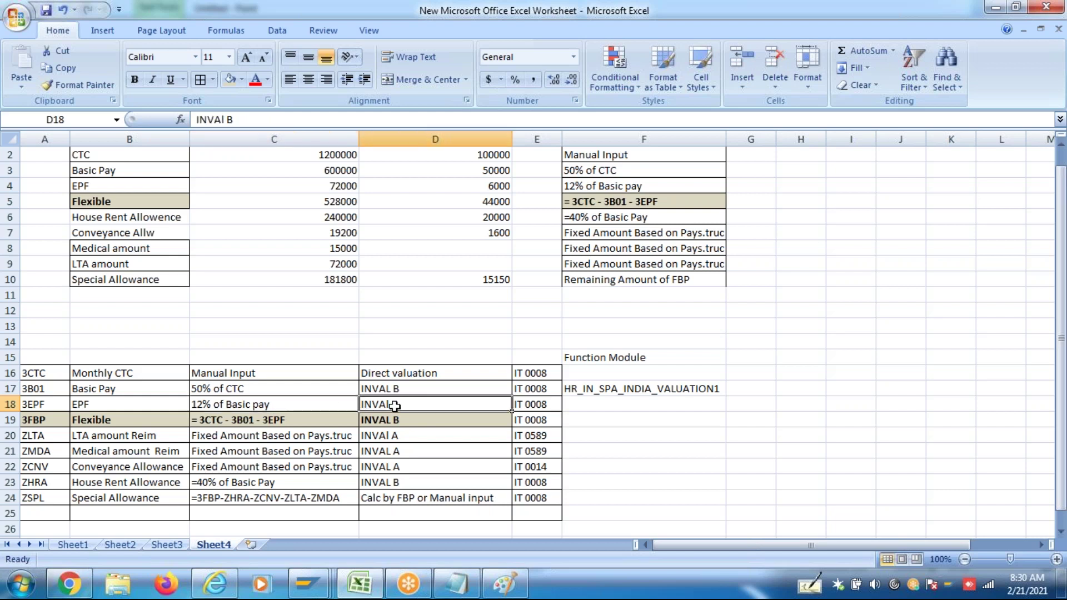
click(53, 419)
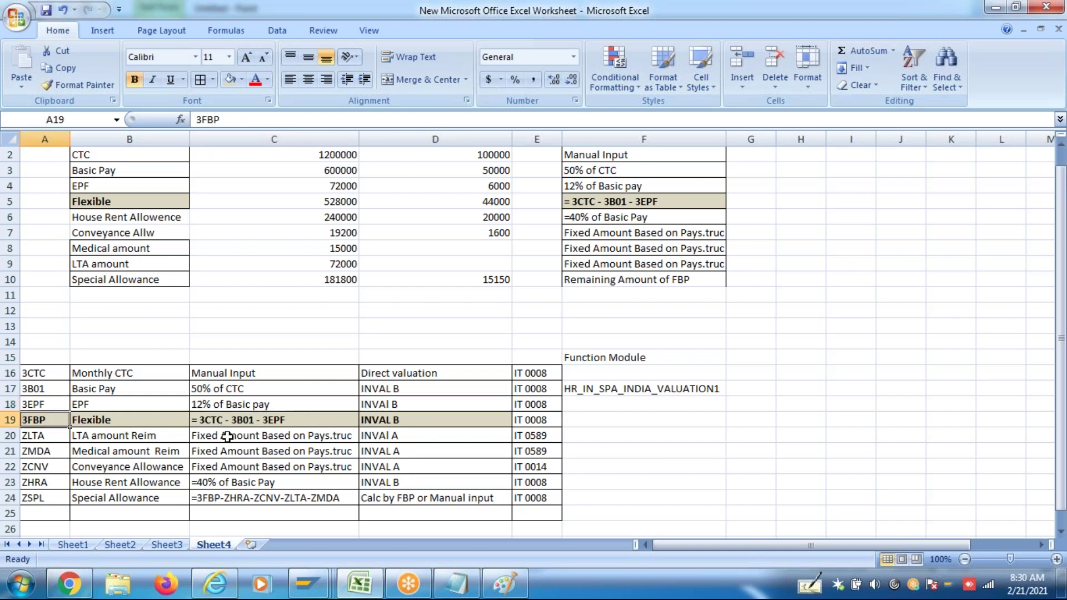
click(251, 424)
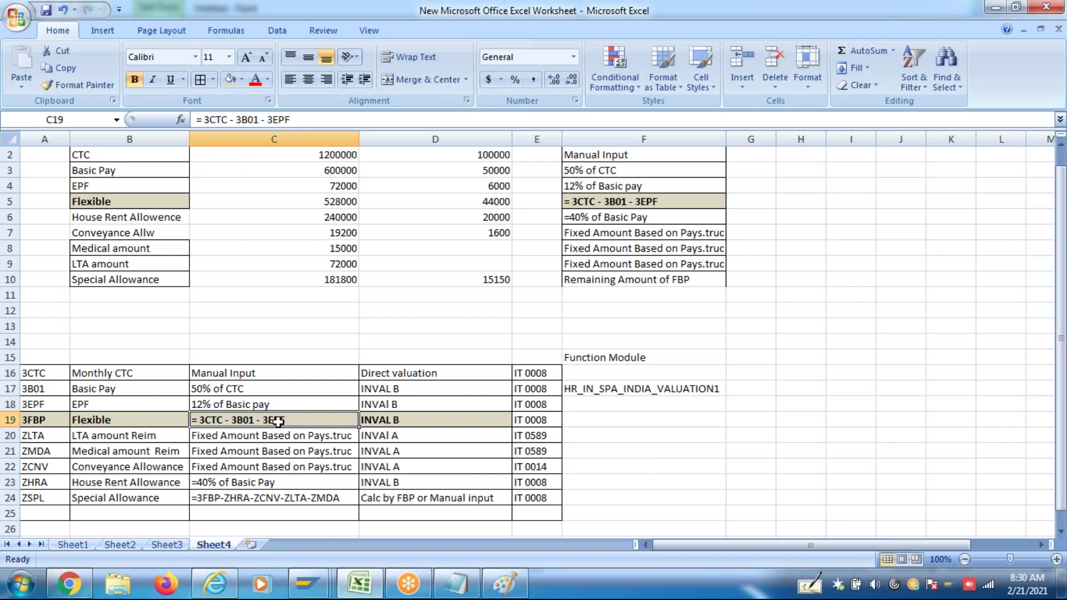
click(380, 420)
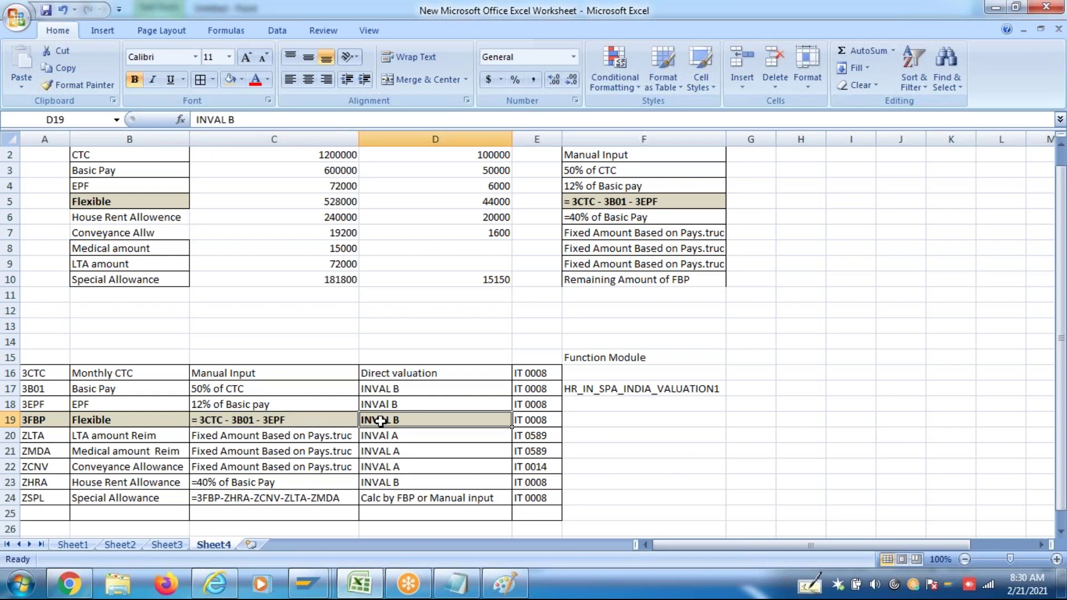
key(ctrl+b)
click(48, 438)
click(51, 453)
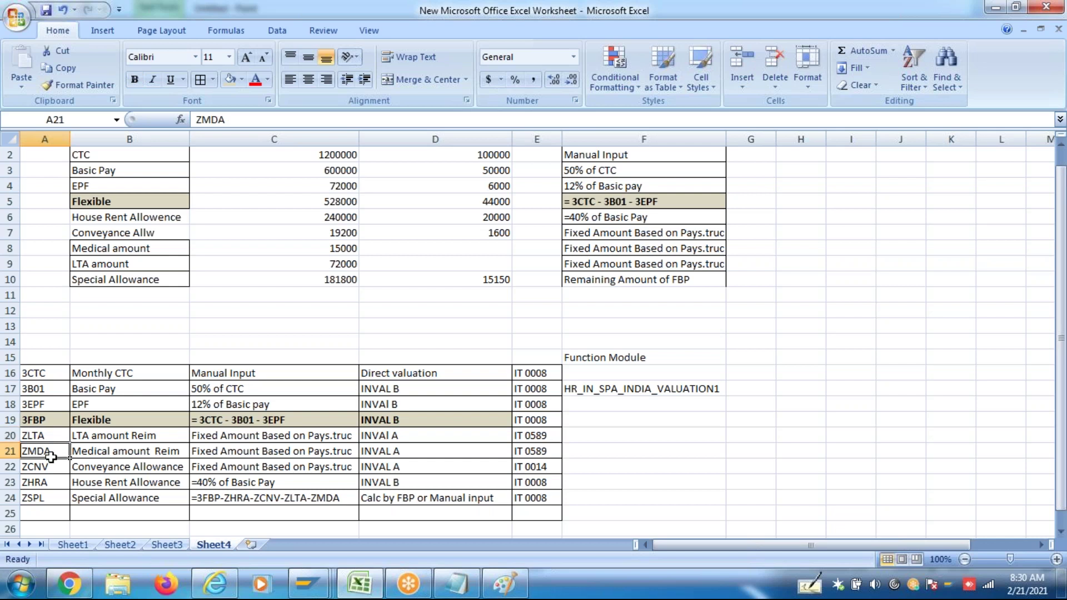
click(121, 439)
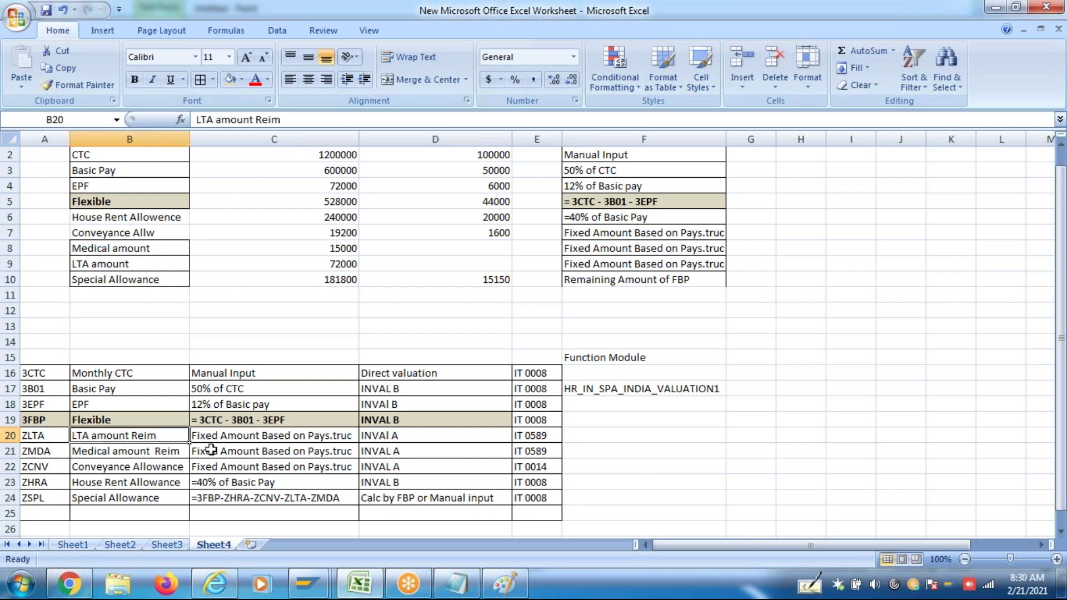
click(227, 442)
click(231, 455)
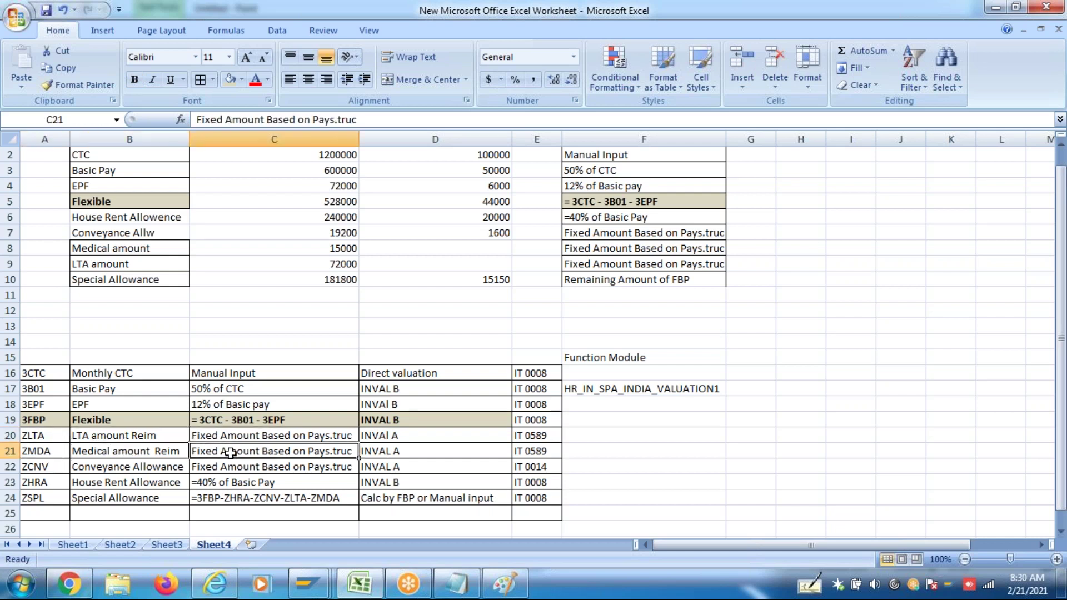
click(236, 467)
click(254, 447)
click(264, 439)
click(264, 451)
click(265, 467)
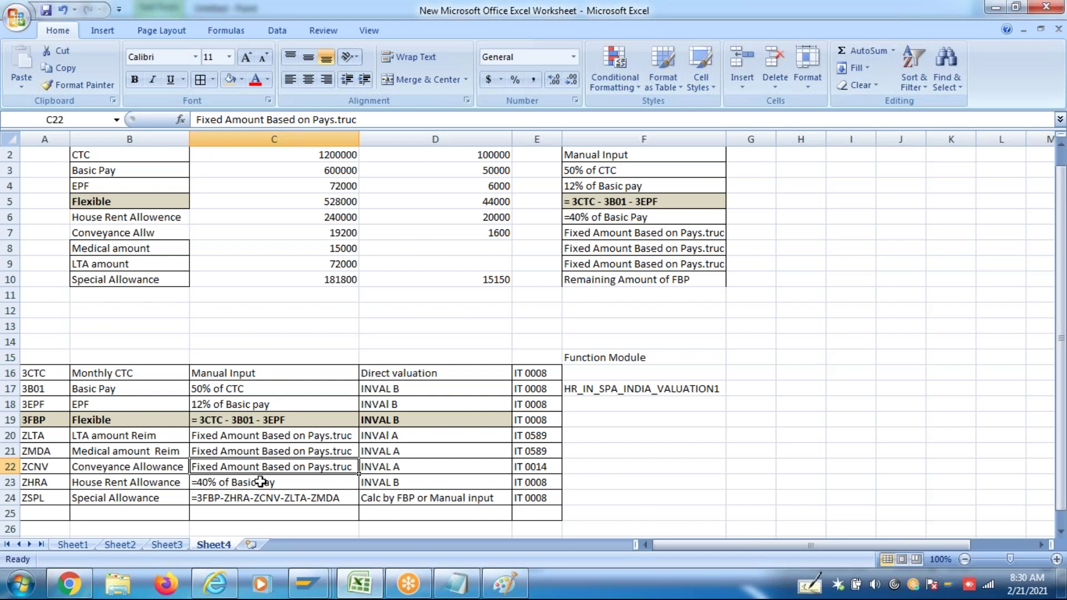
click(261, 482)
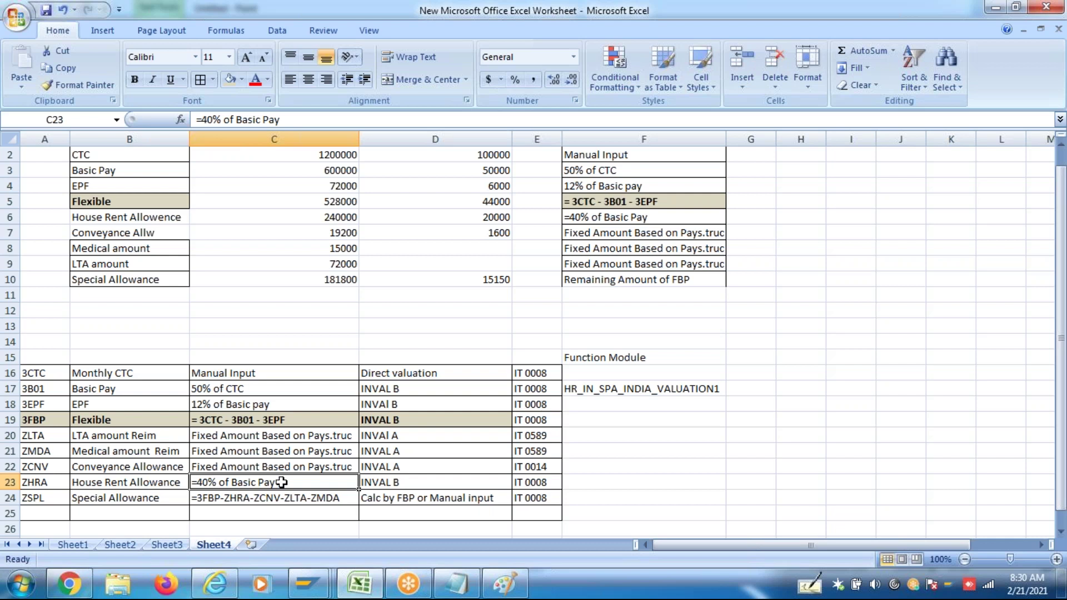
click(223, 439)
drag(223, 451, 225, 482)
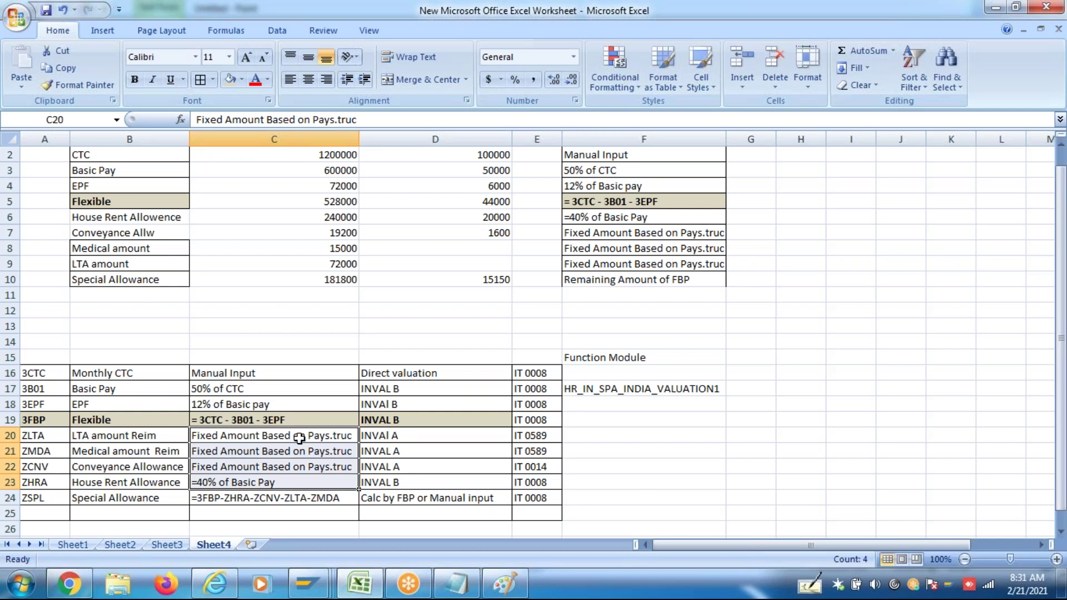
click(330, 451)
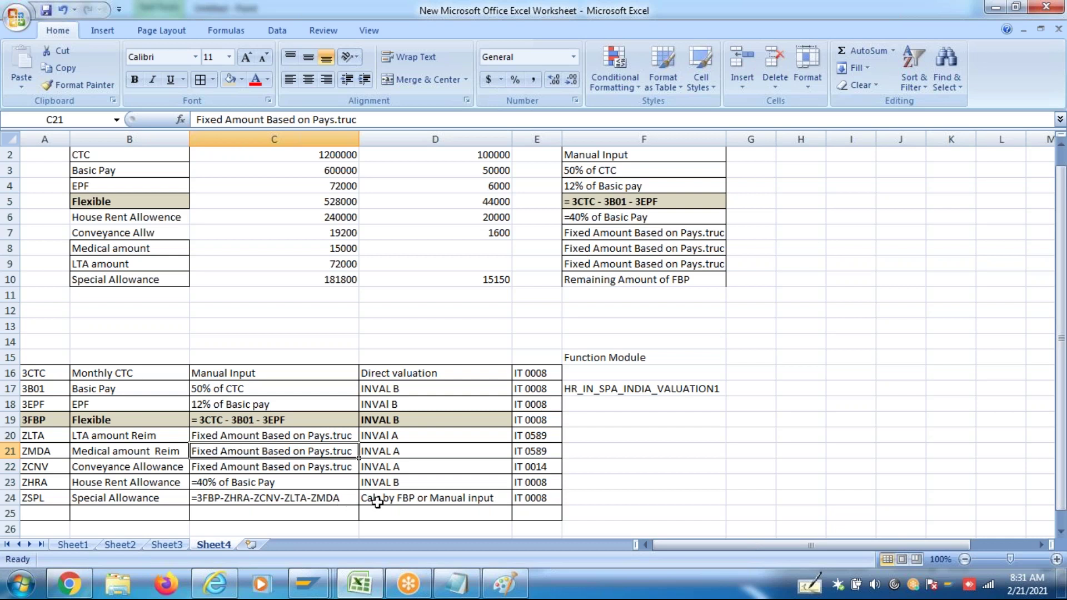
click(666, 464)
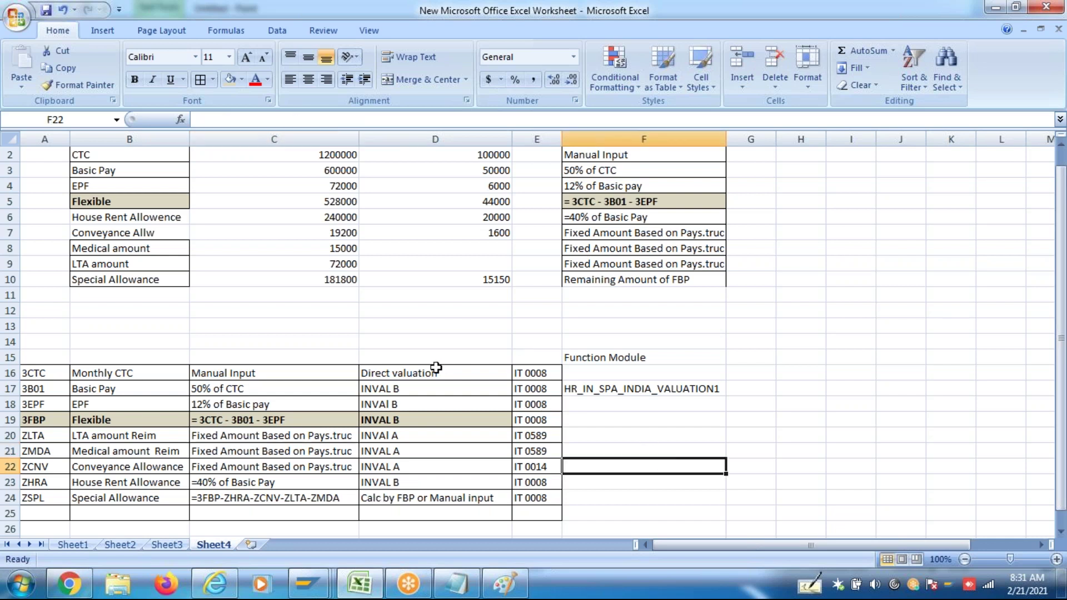
drag(32, 372, 44, 498)
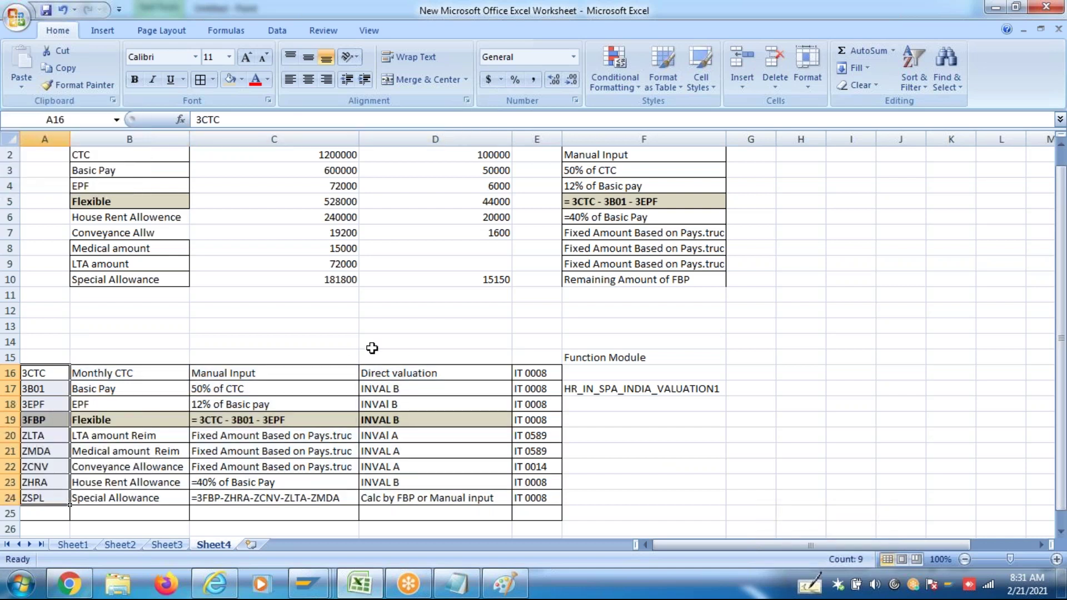
drag(381, 373, 413, 492)
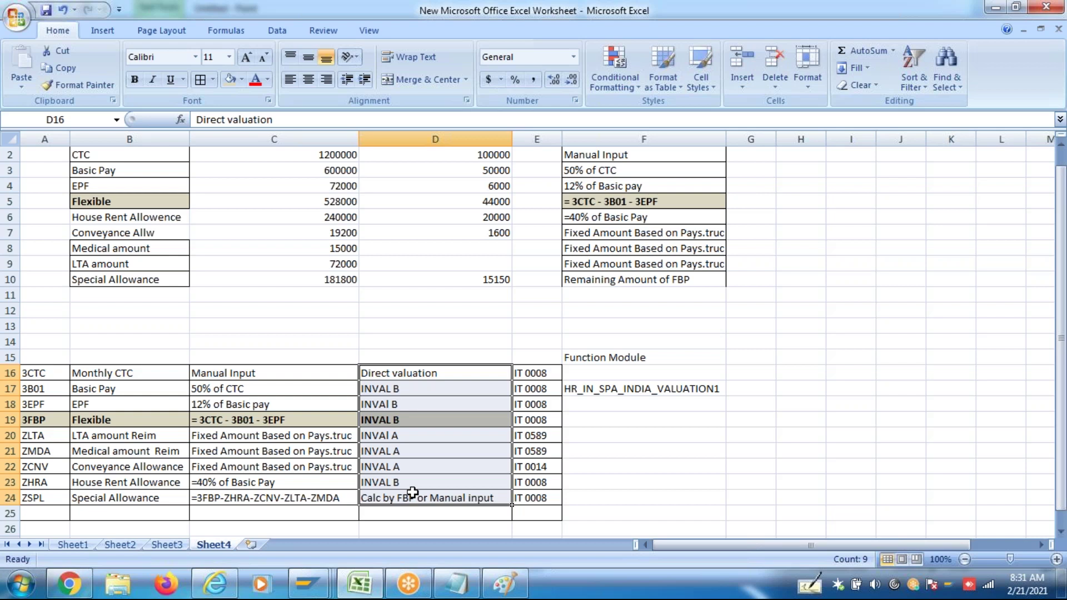
click(693, 432)
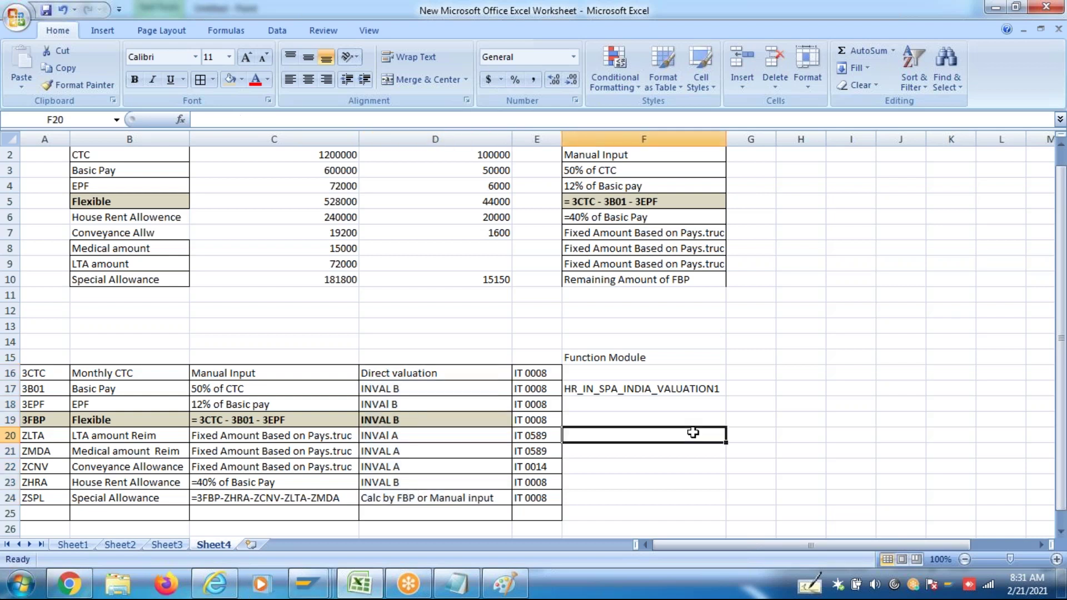
click(642, 389)
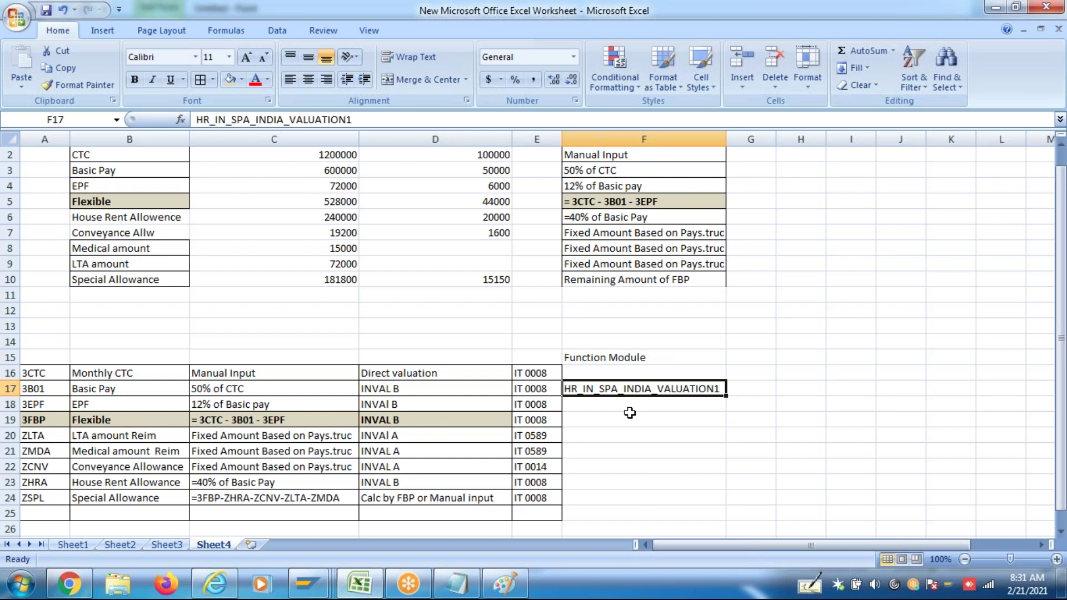
Enter the category label 'Info' in cells G16, G17 and G18
key(ctrl+c)
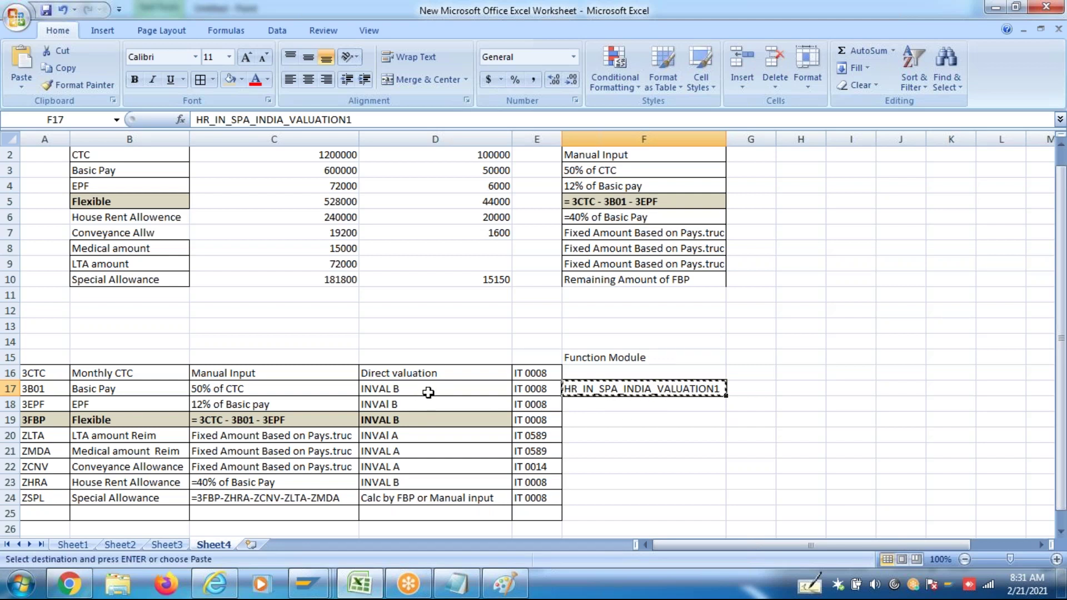
click(587, 370)
key(Escape)
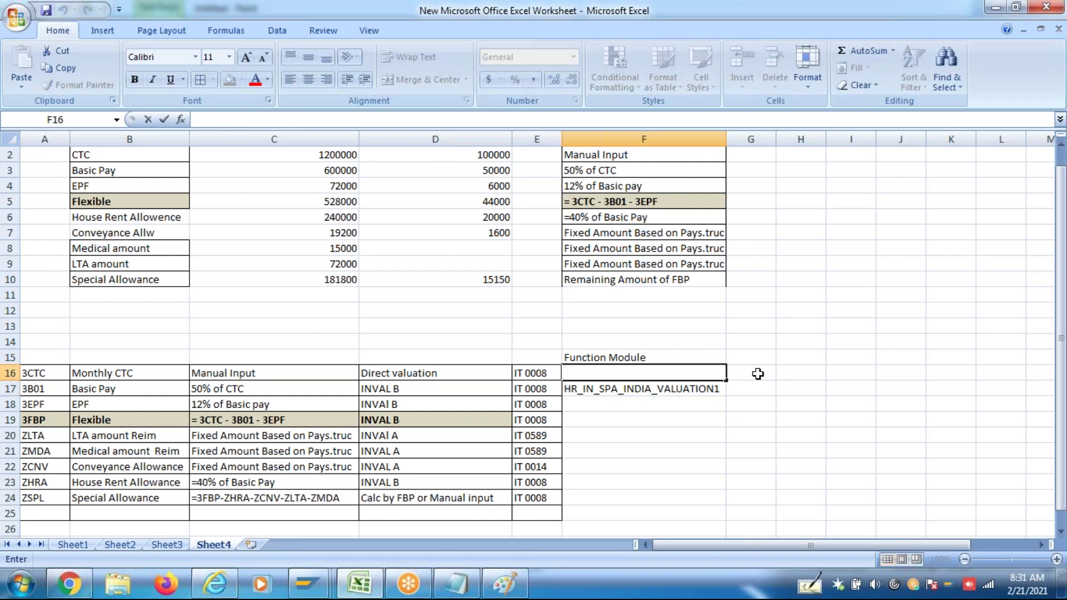
click(754, 374)
text(Info)
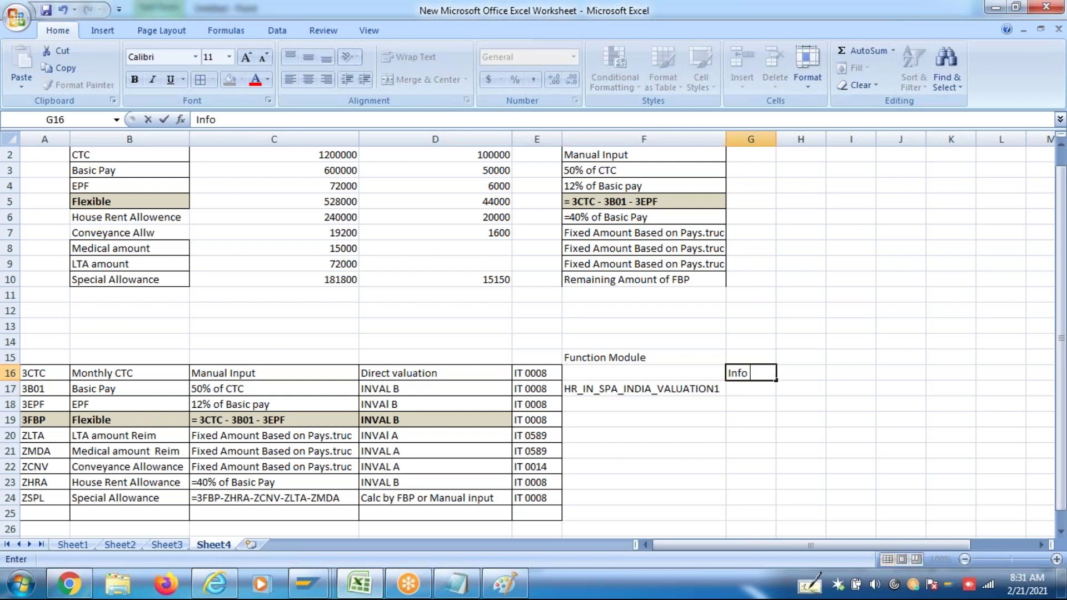
key(Return)
text(Info)
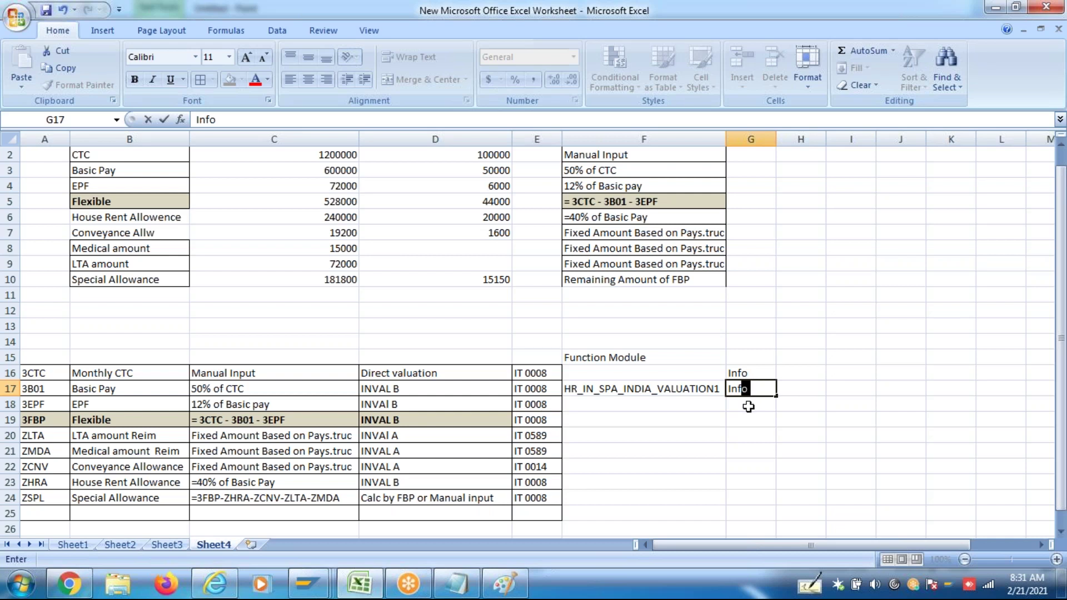
key(Return)
text(Info)
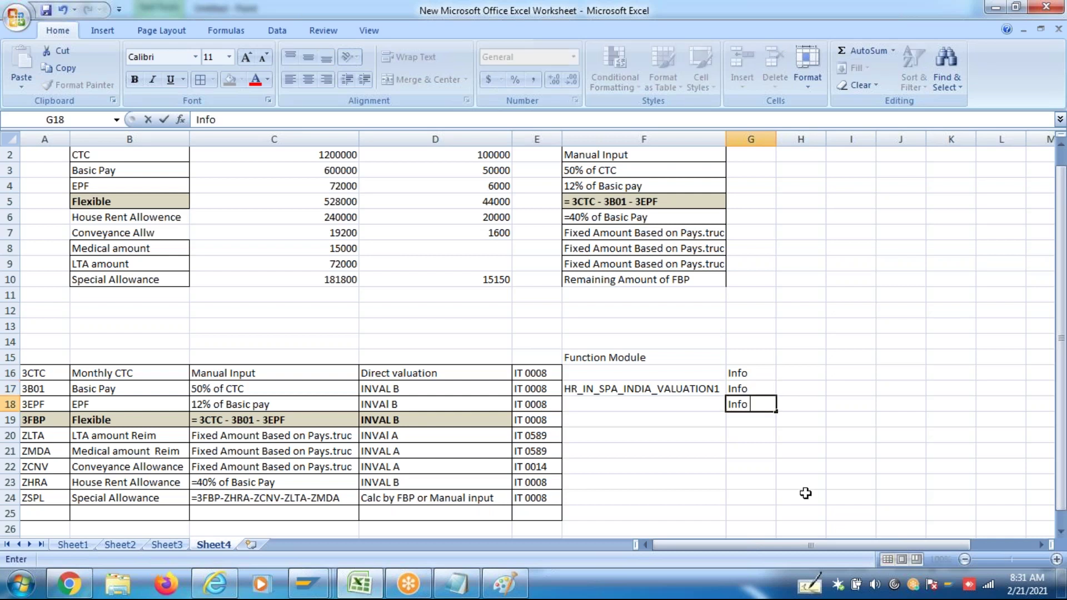
key(Return)
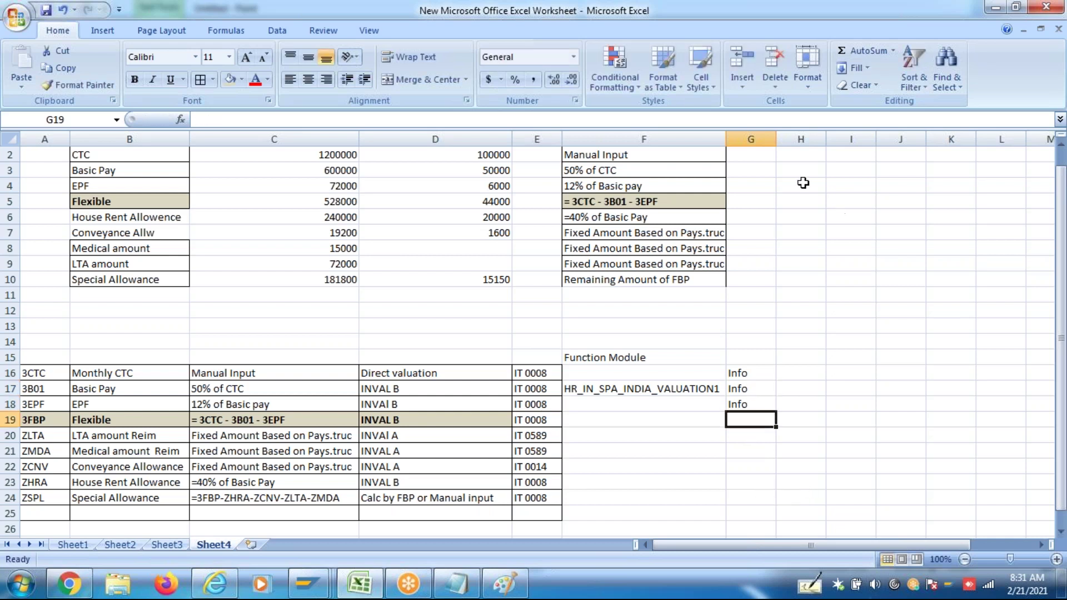
Widen column G, then enter 'total package' in G19 and 'part of Total package' in G20
drag(776, 139, 847, 139)
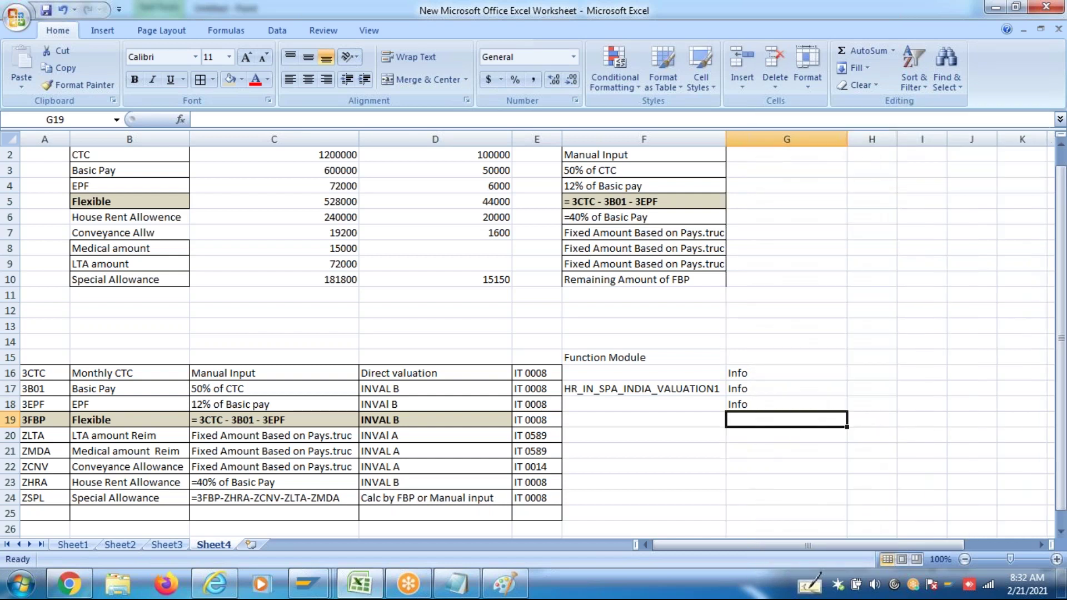
text(total a)
key(BackSpace)
text(package)
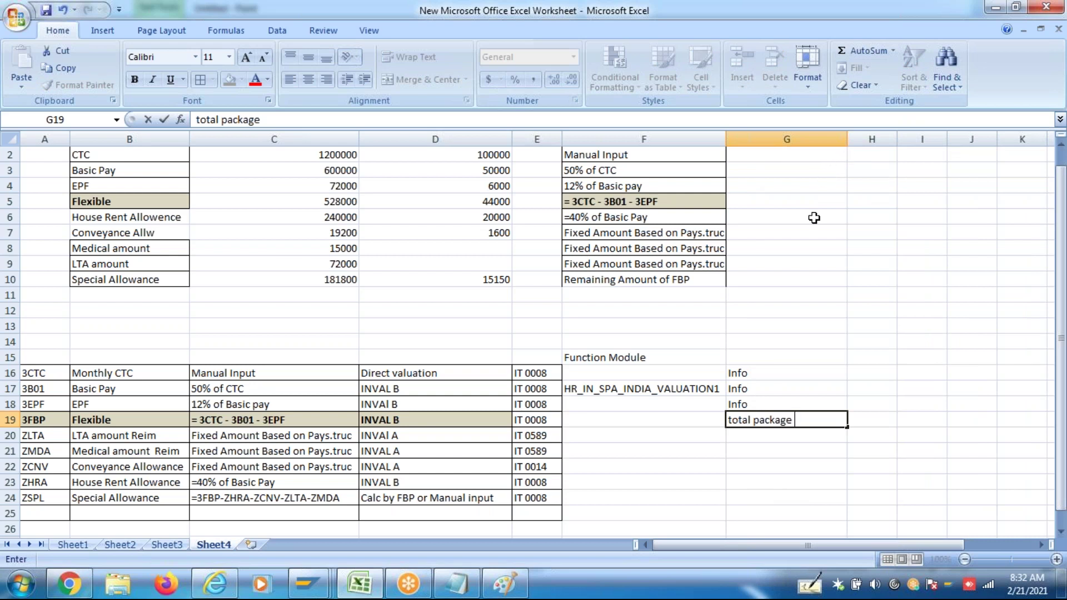
key(Return)
text(pArt)
key(BackSpace)
key(BackSpace)
key(BackSpace)
text(art)
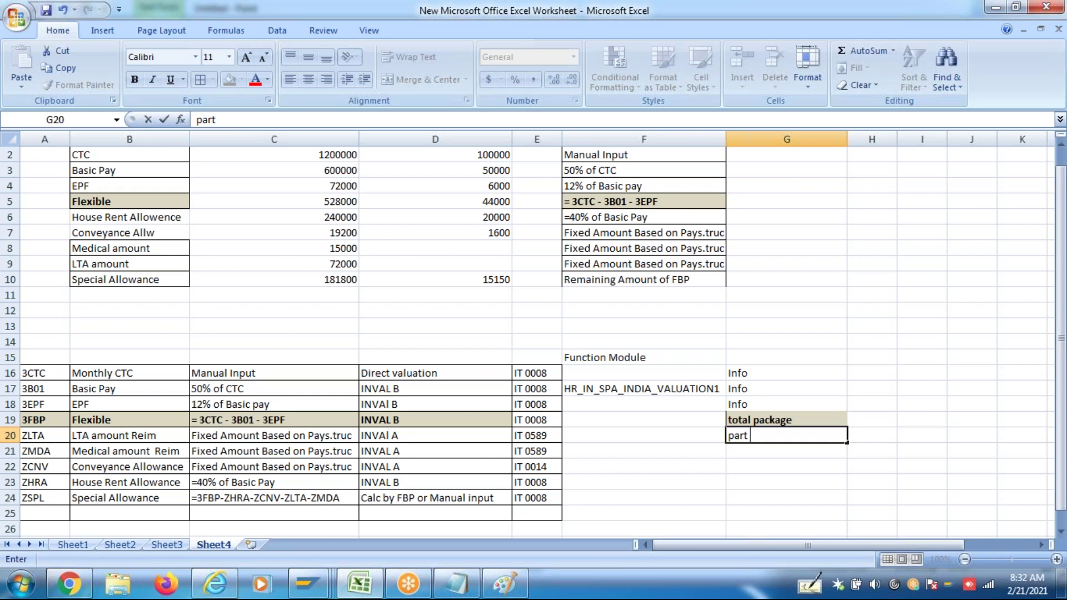
text( of Total package)
key(Return)
Copy 'part of Total package' into G21:G23 and enter 'Reminder' in G24
click(807, 439)
key(ctrl+c)
drag(787, 451, 787, 482)
key(ctrl+v)
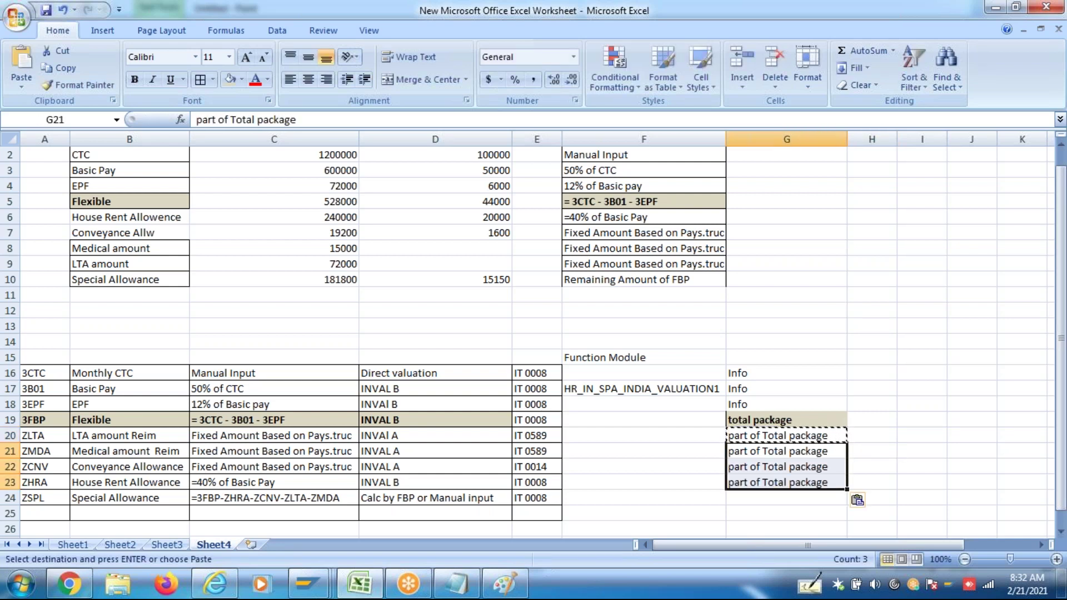
click(752, 503)
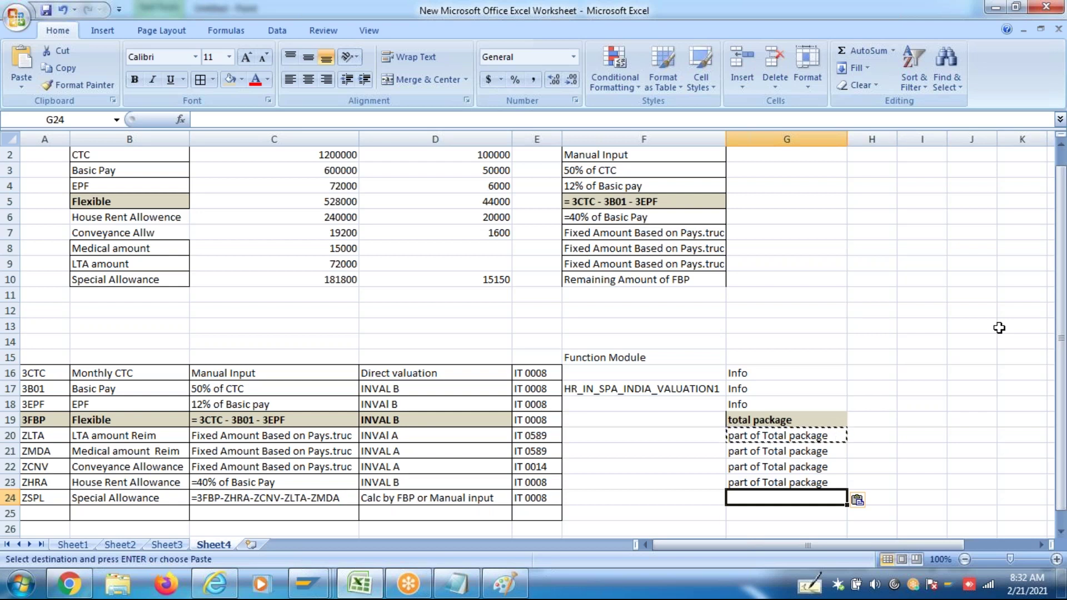
text(Reminder)
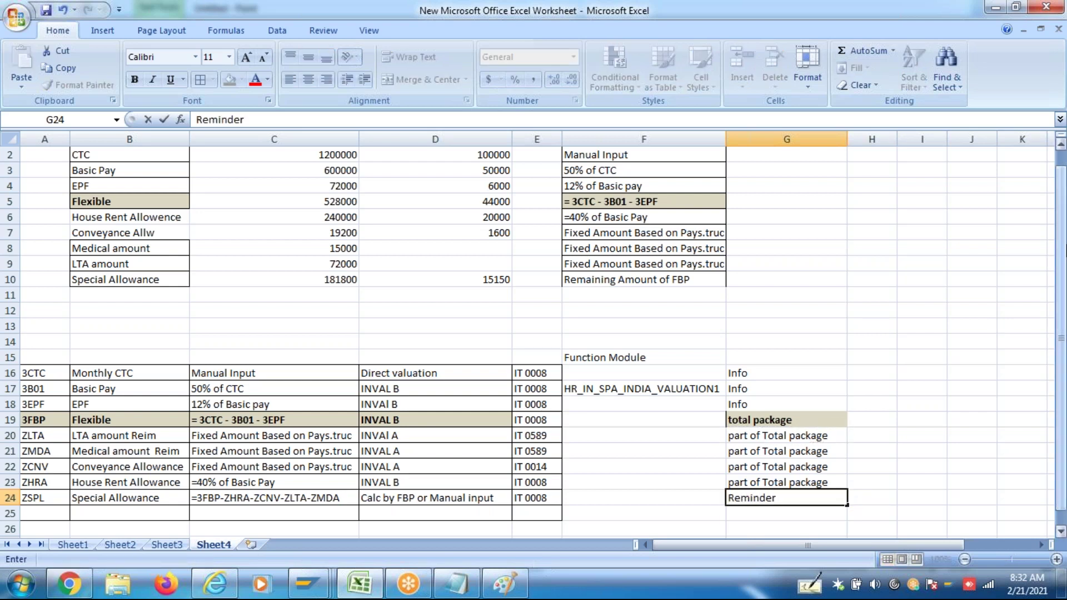
click(985, 266)
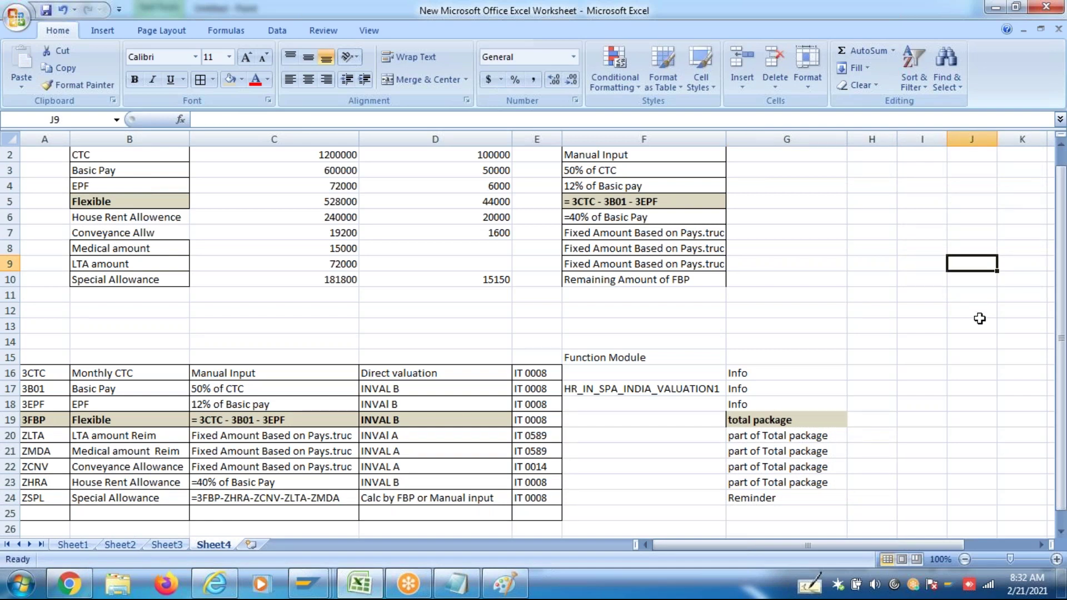
Check the G16:G24 category labels against each wage-type row from row 16 to ZSPL
click(775, 420)
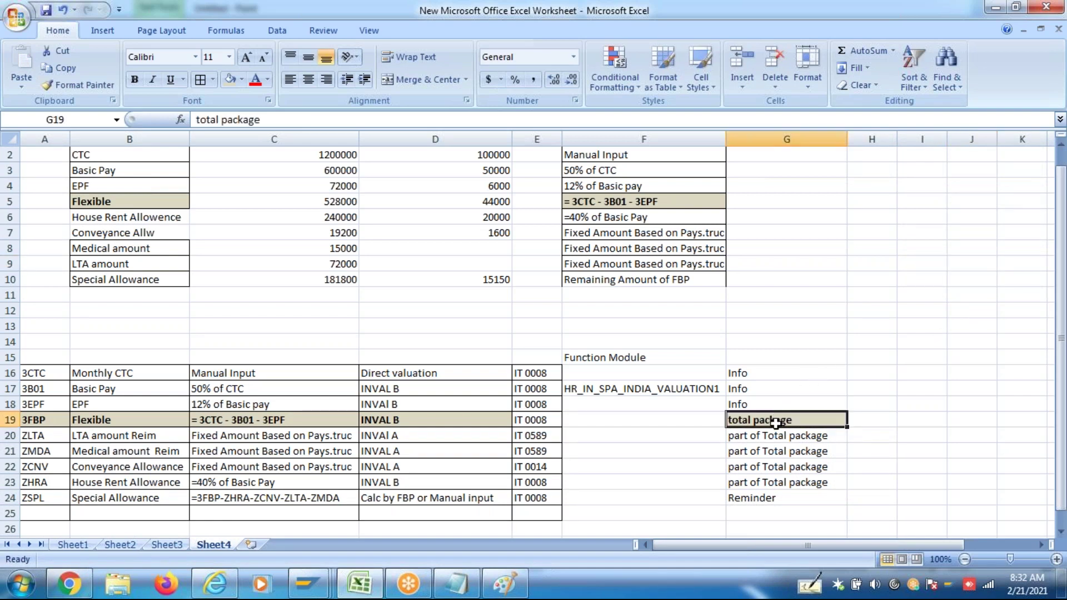
drag(748, 372, 771, 491)
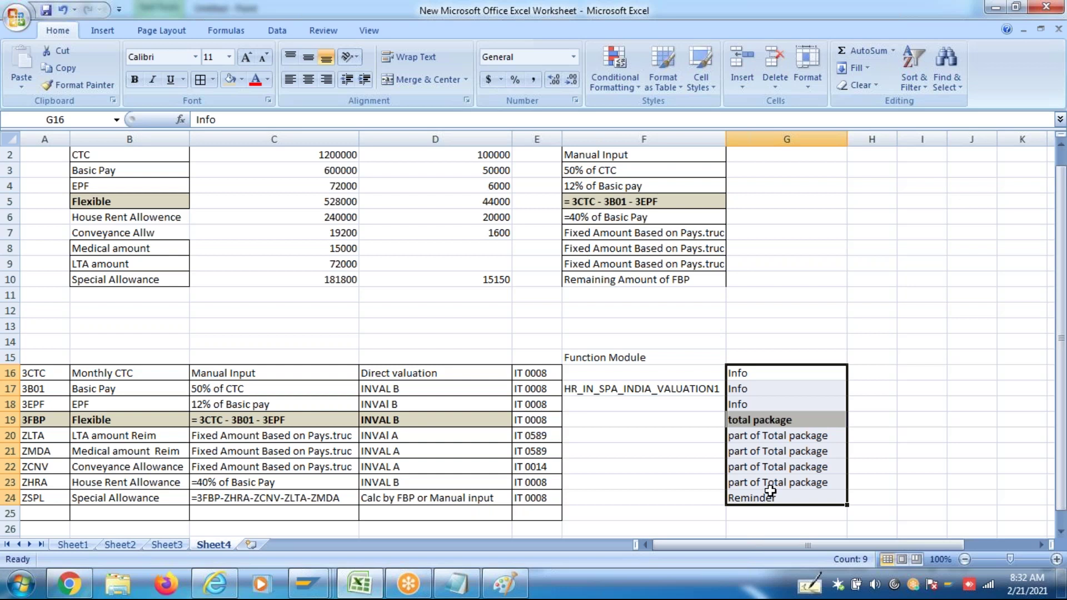
click(11, 373)
click(11, 389)
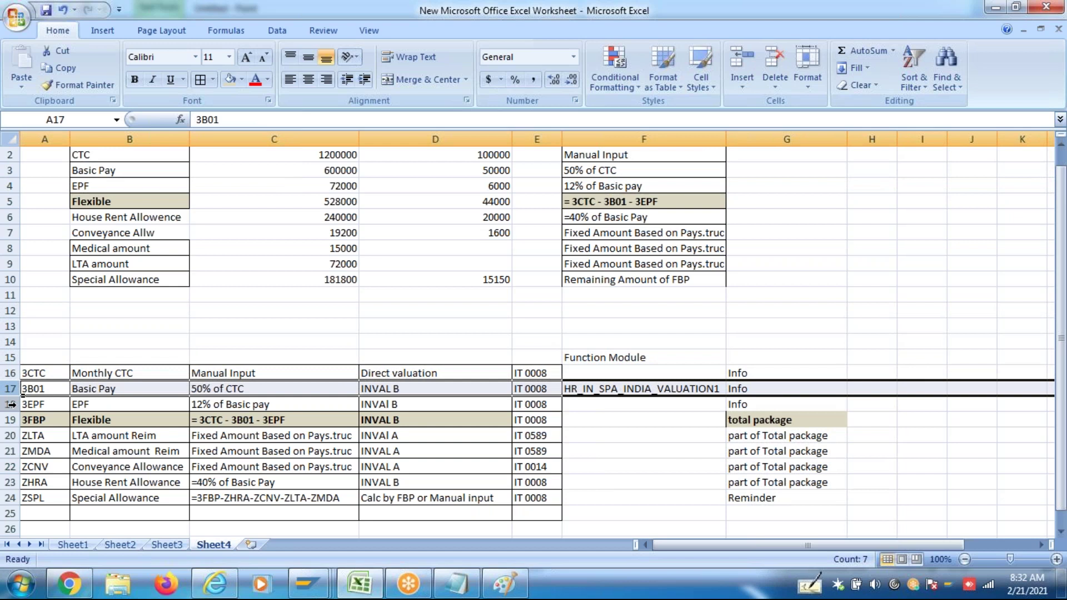
click(11, 405)
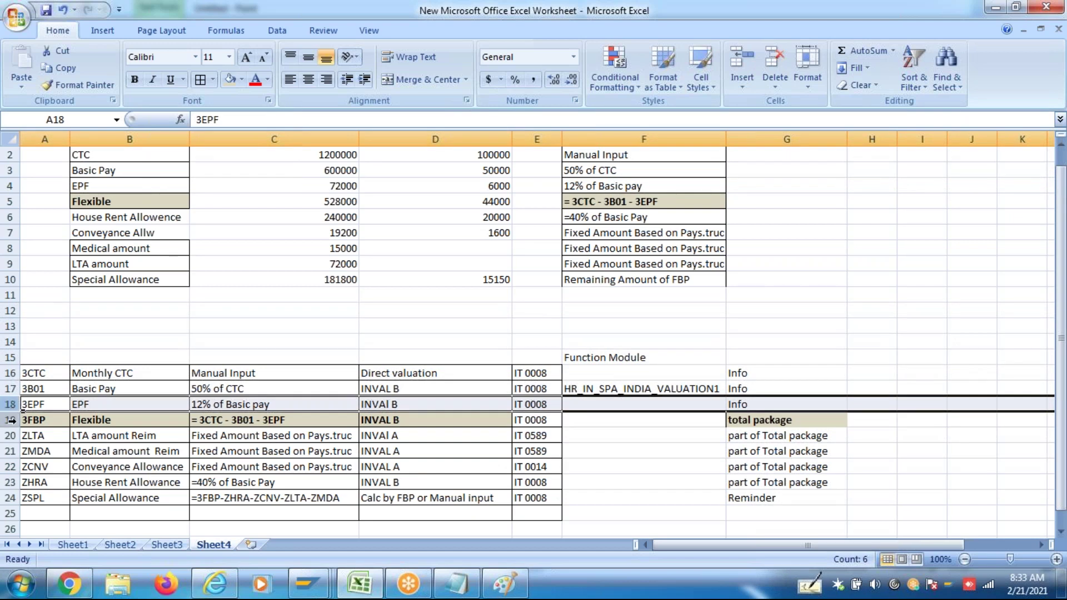
click(11, 420)
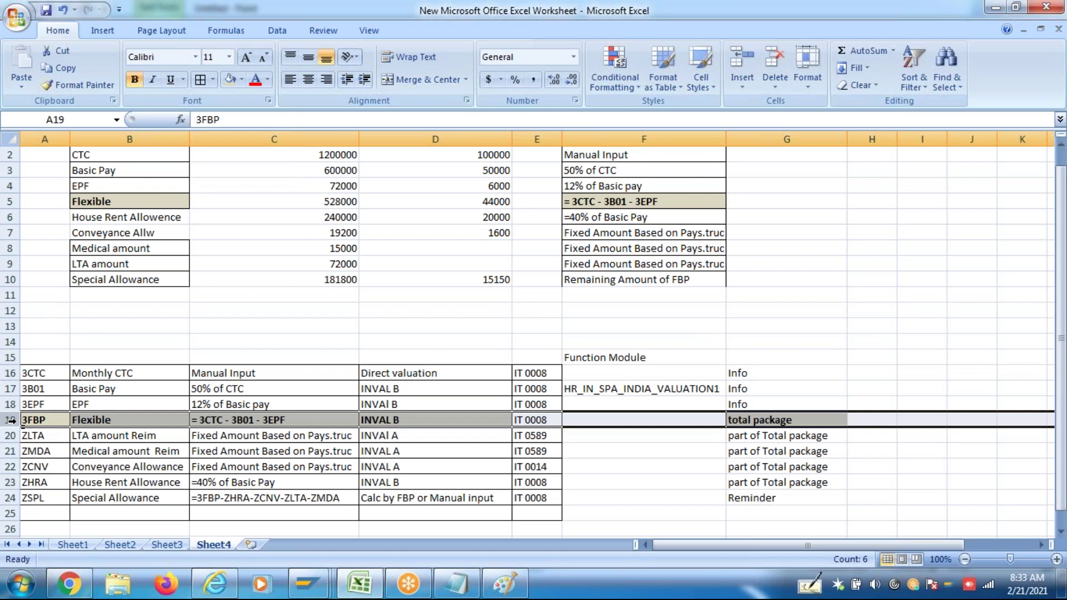
drag(11, 435, 11, 481)
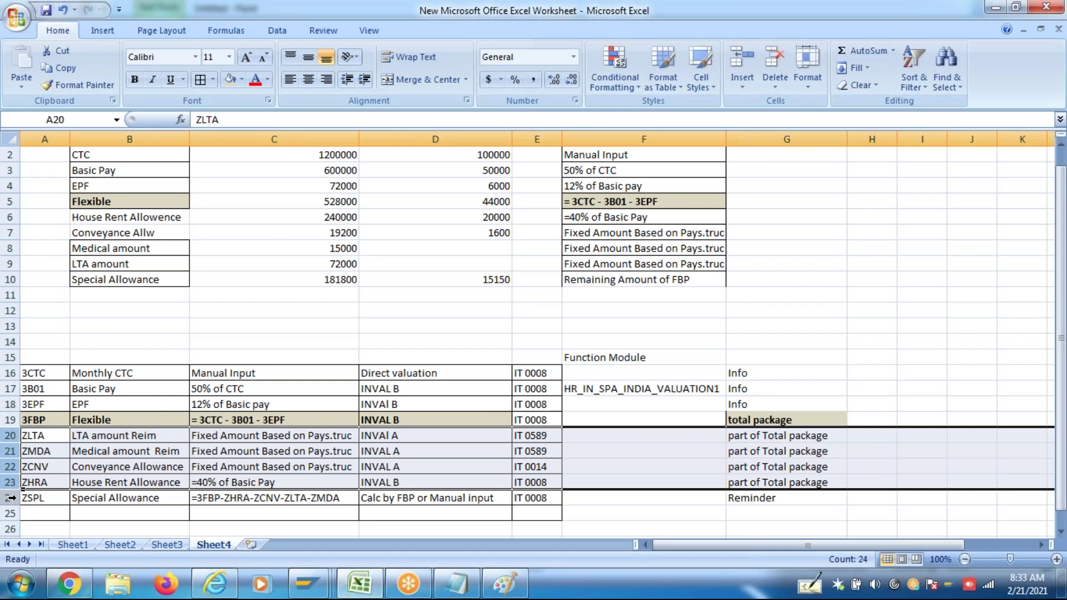
click(11, 498)
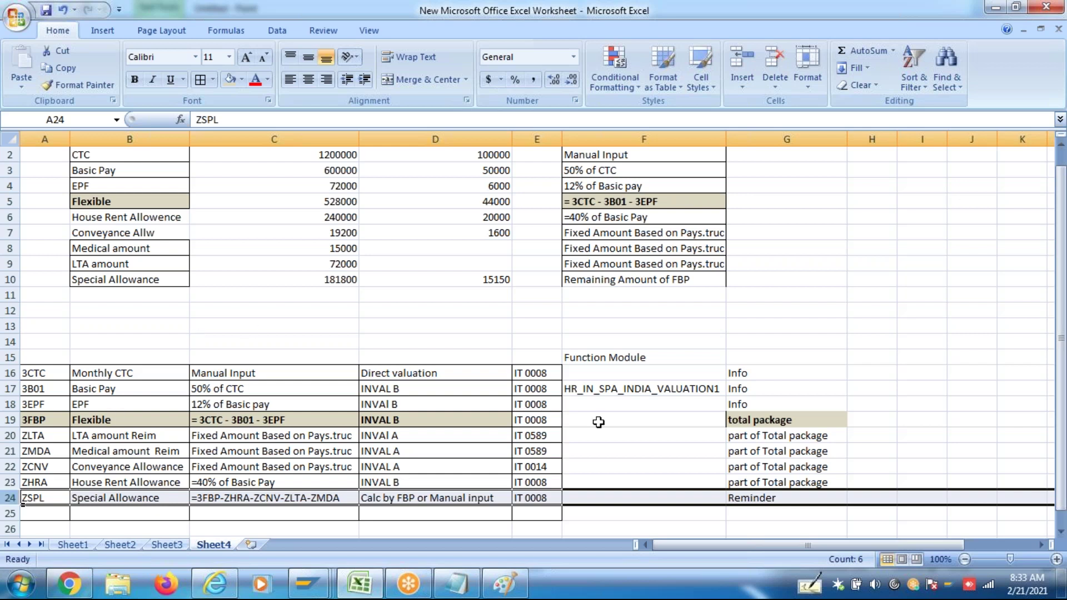
drag(754, 373, 757, 489)
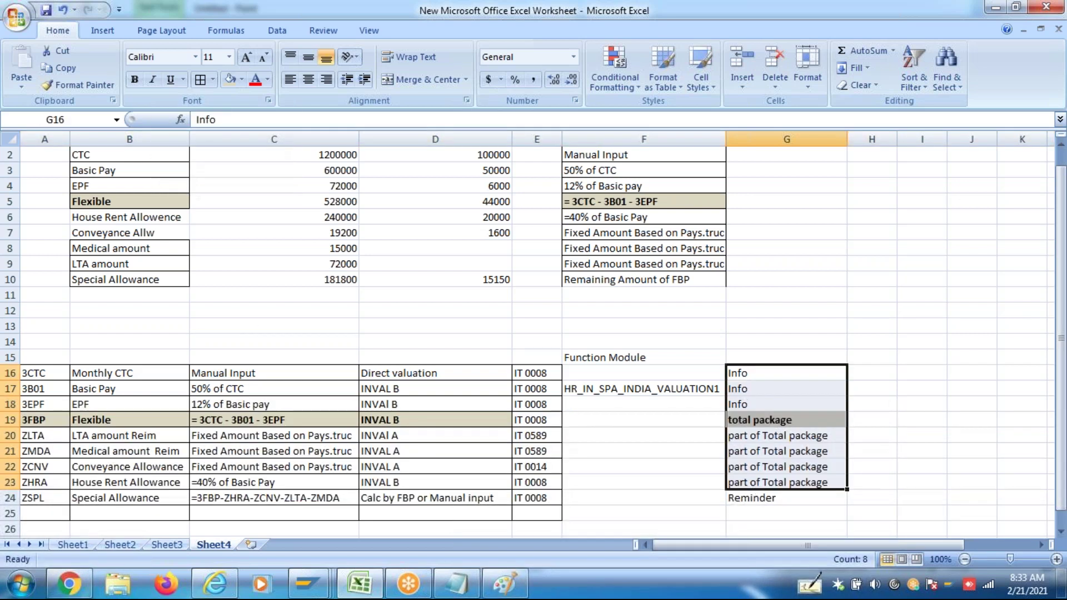
Enter the heading 'Catogery' in G15 next to the Function Module heading
text(Cate)
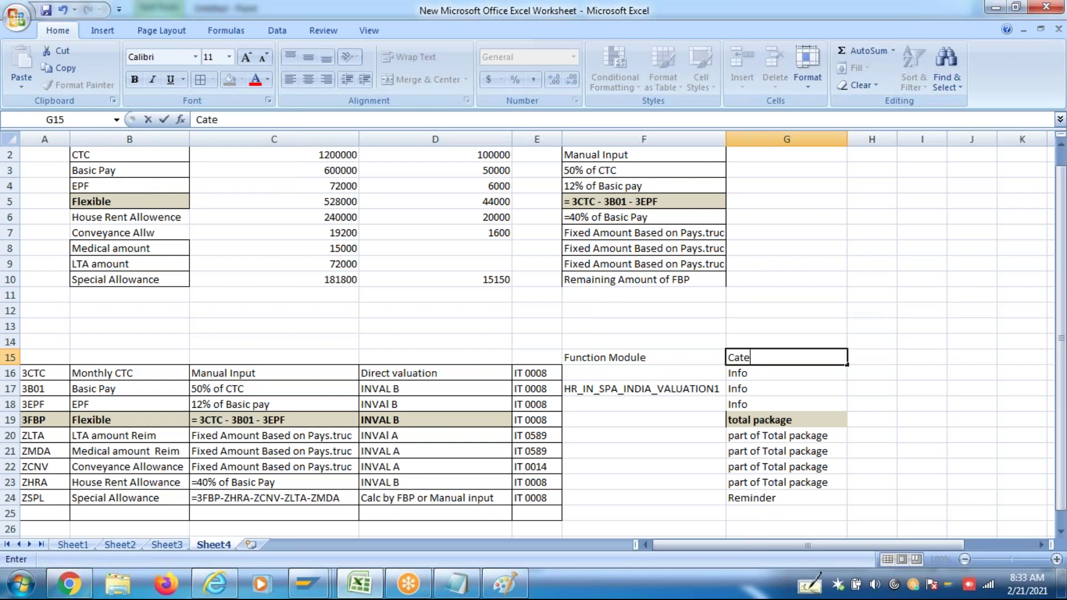
text(go)
key(BackSpace)
text(irt)
key(BackSpace)
key(BackSpace)
text(oge)
key(Return)
click(763, 356)
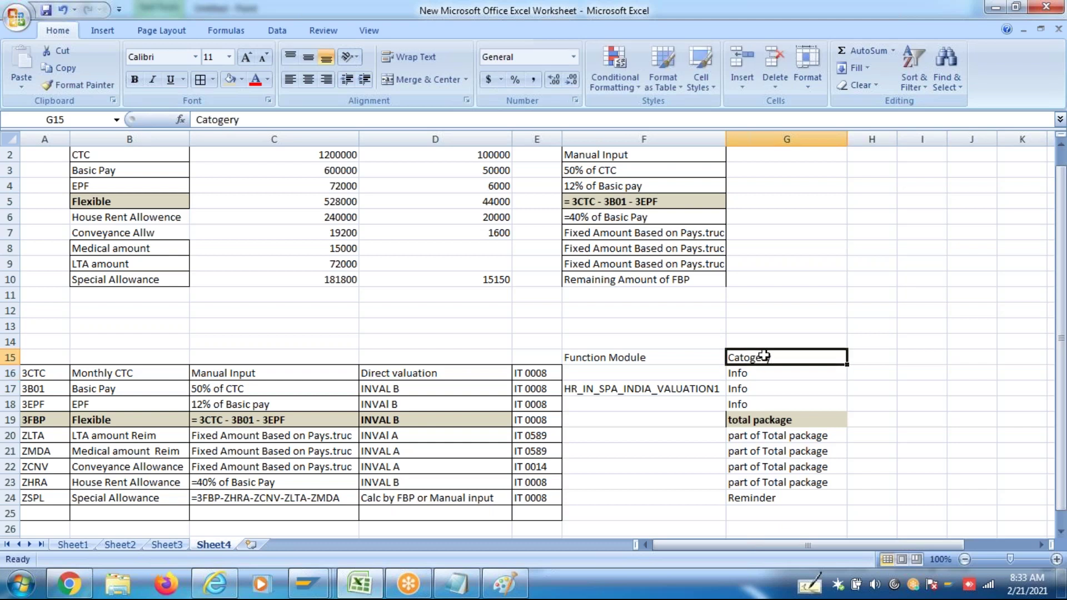
click(614, 362)
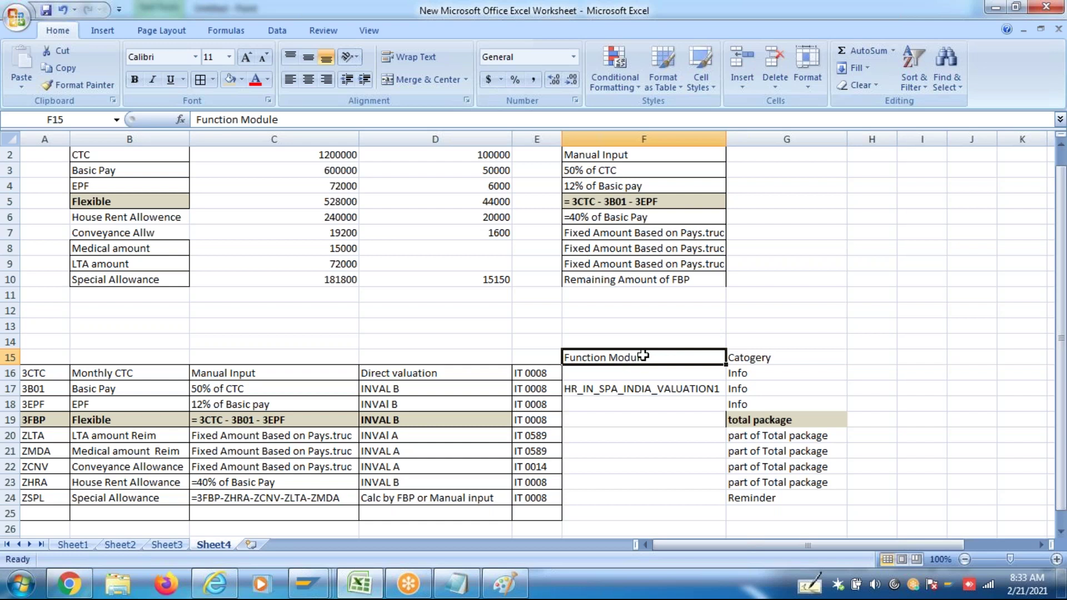
Copy HR_IN_SPA_INDIA_VALUATION1 from F17 into F18 and F19
click(456, 389)
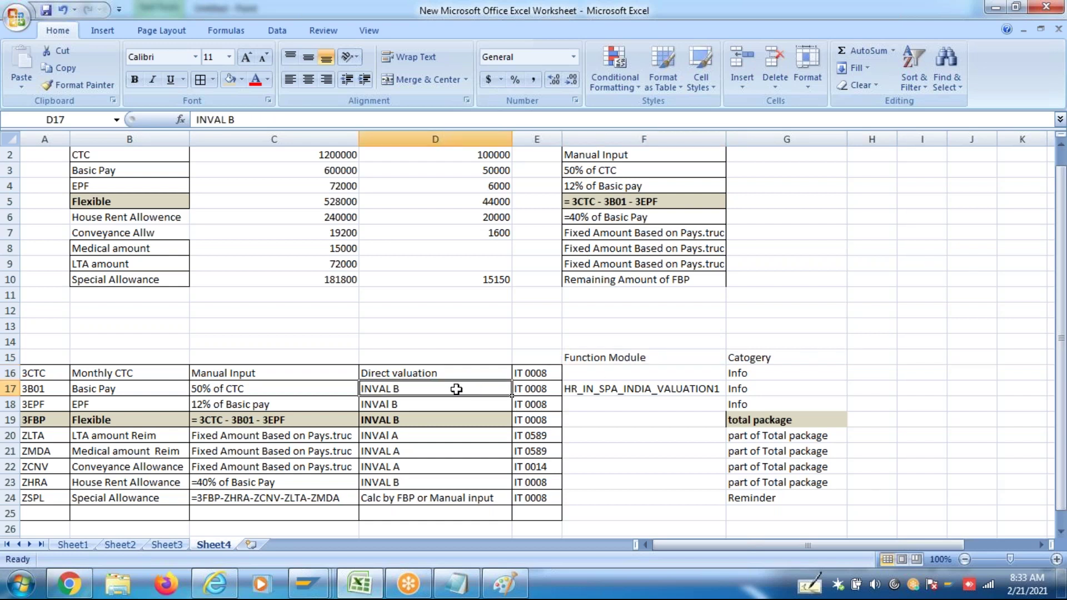
click(448, 404)
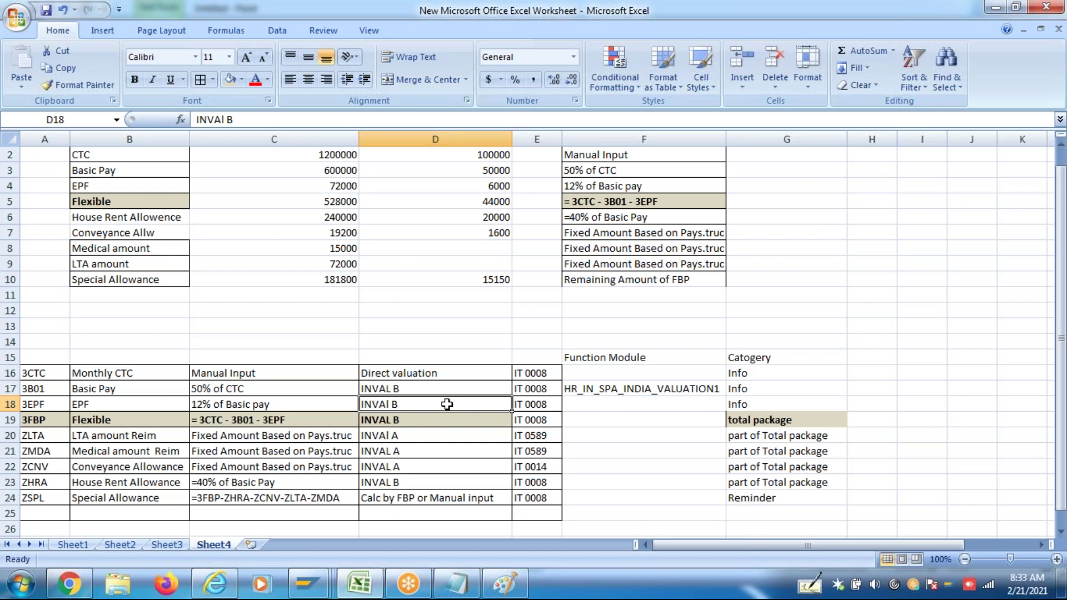
click(593, 393)
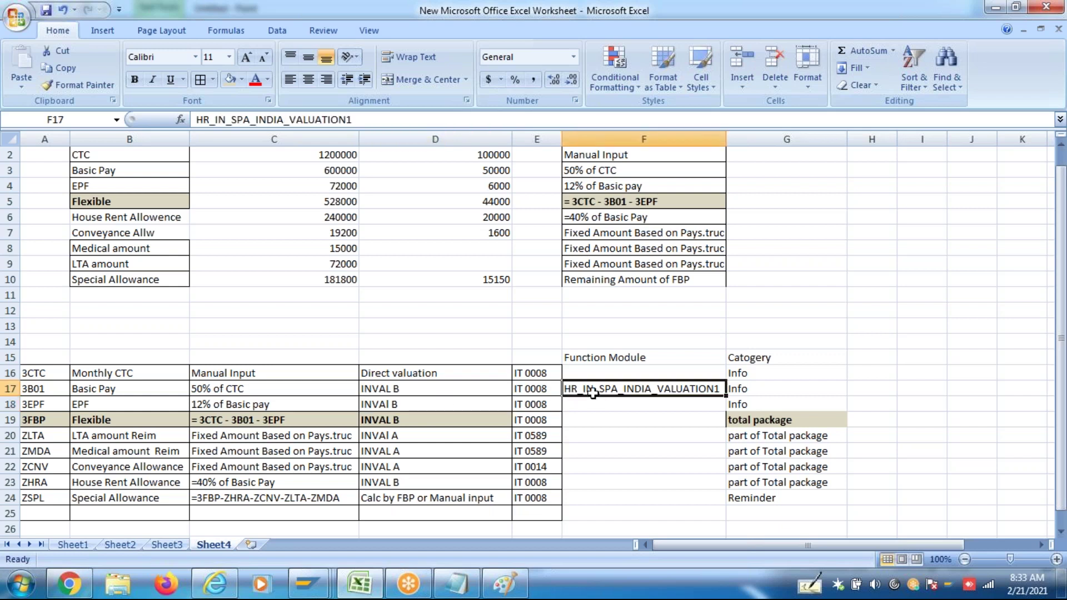
key(ctrl+c)
click(590, 404)
key(ctrl+v)
click(601, 420)
key(ctrl+v)
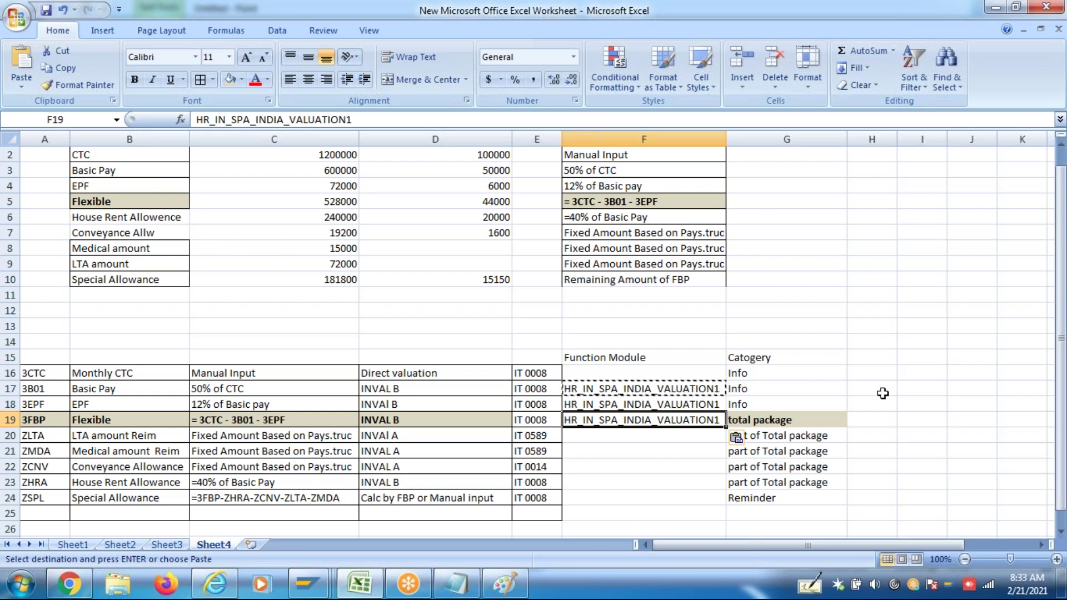
click(812, 375)
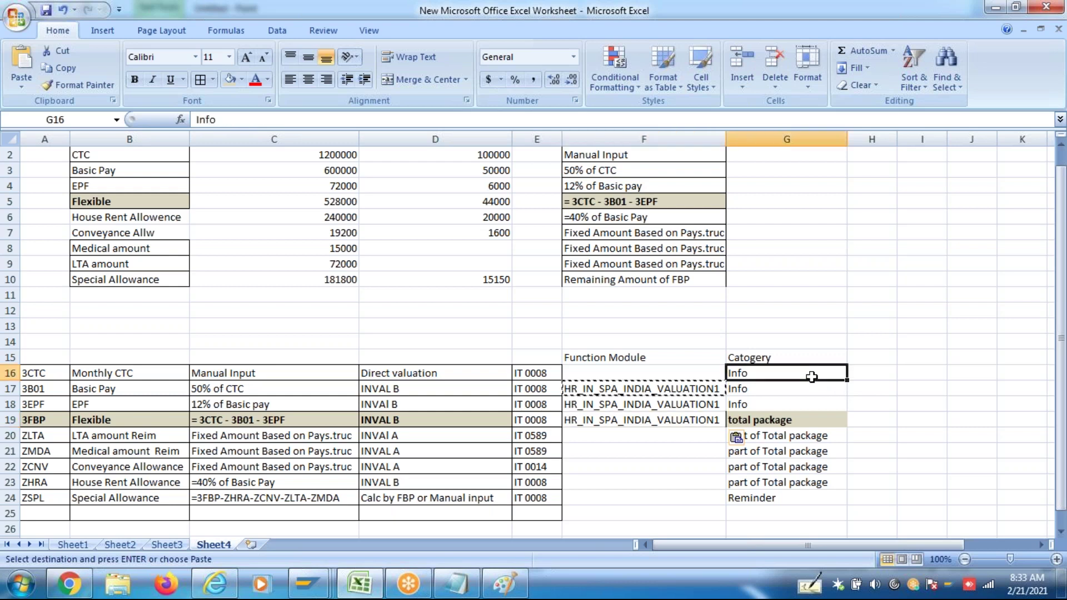
drag(659, 389, 661, 416)
click(888, 368)
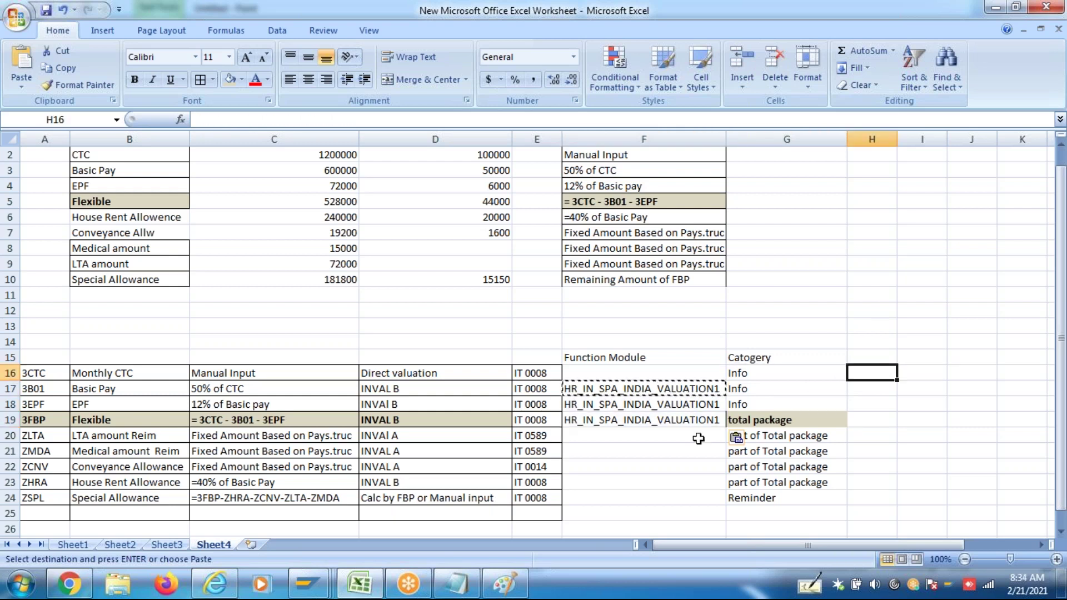
In SAP, choose HR_IN_SPA_FACTORIZATION as the Calculation module and copy its name
click(666, 439)
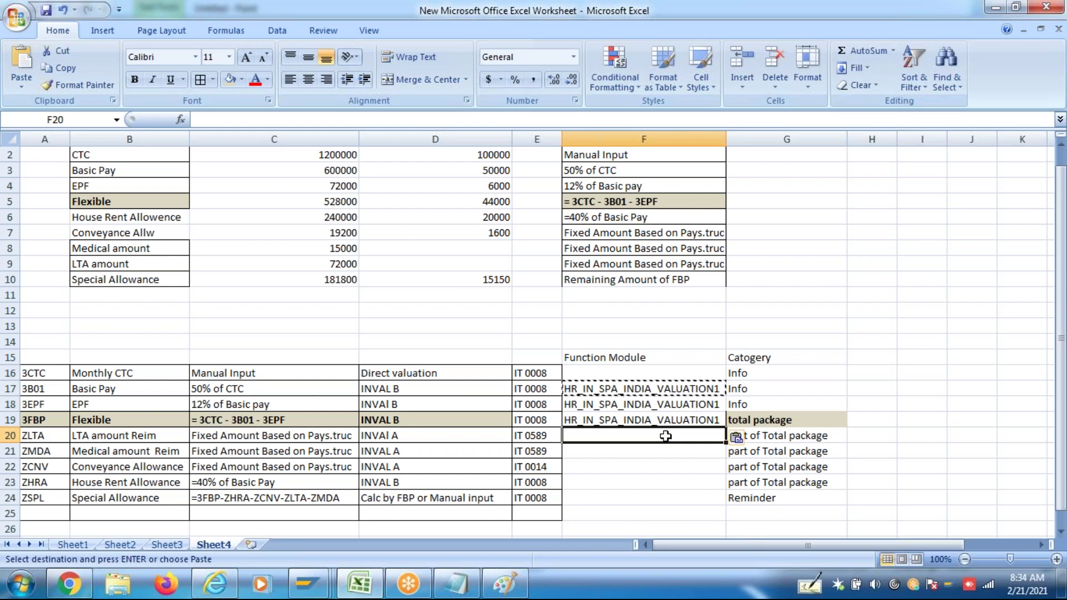
click(670, 479)
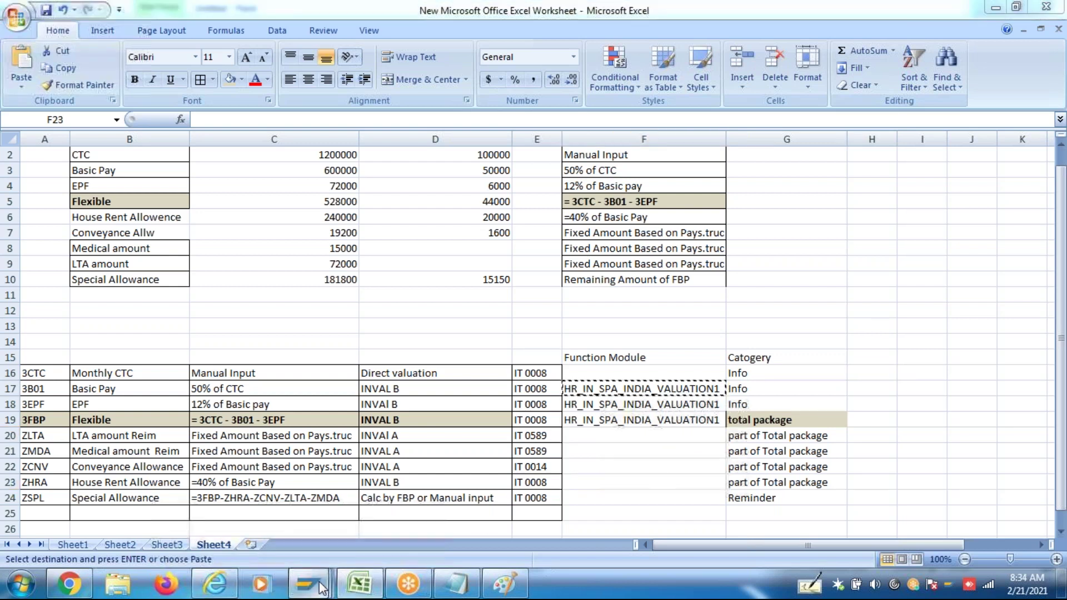
mouse_move(319, 581)
click(340, 522)
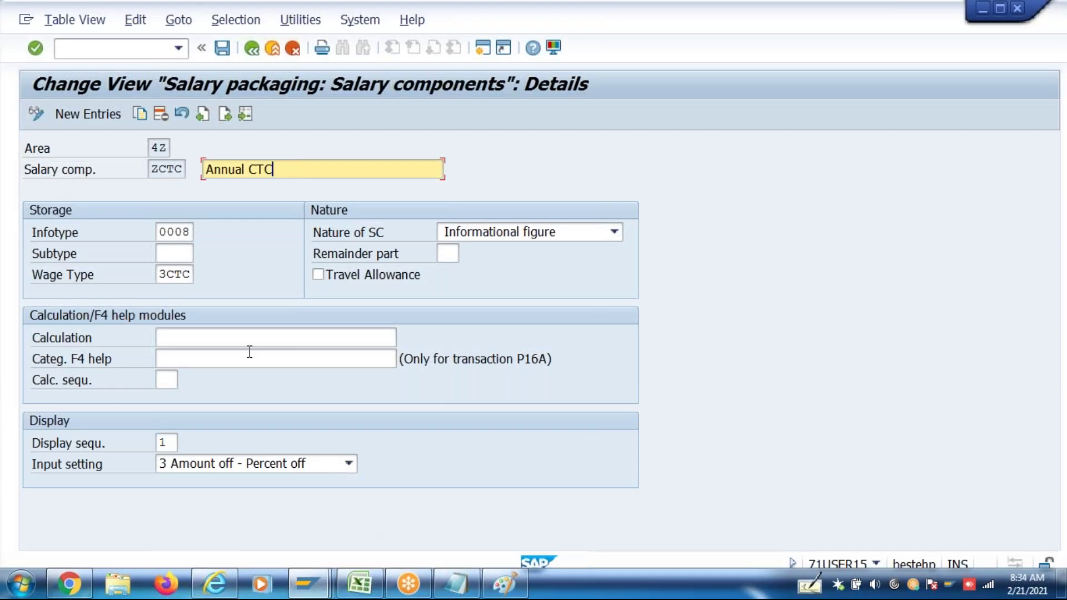
click(256, 344)
click(256, 345)
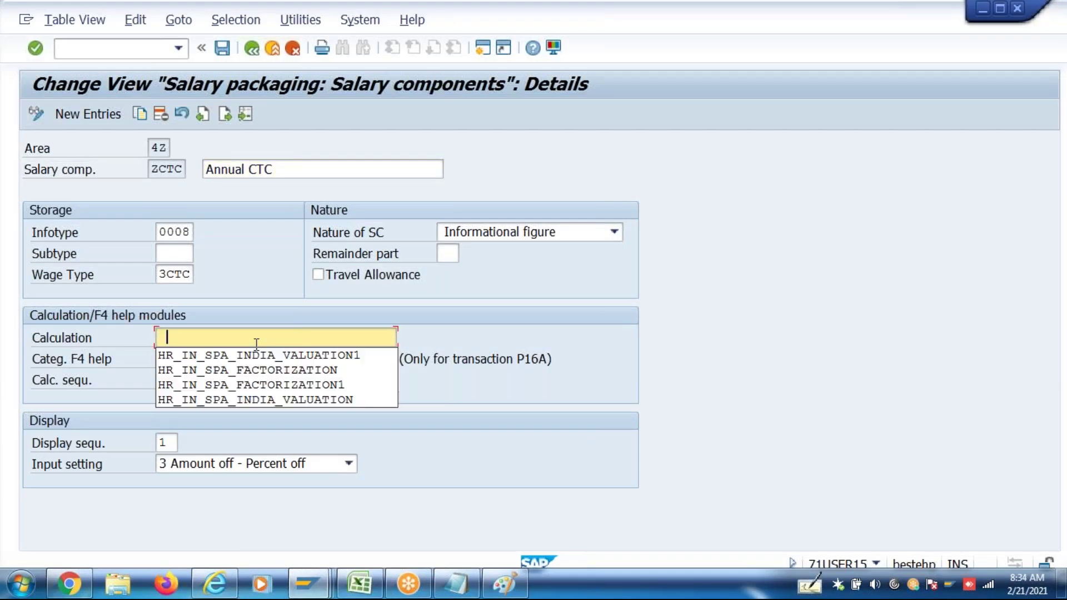
click(264, 374)
drag(352, 337, 123, 358)
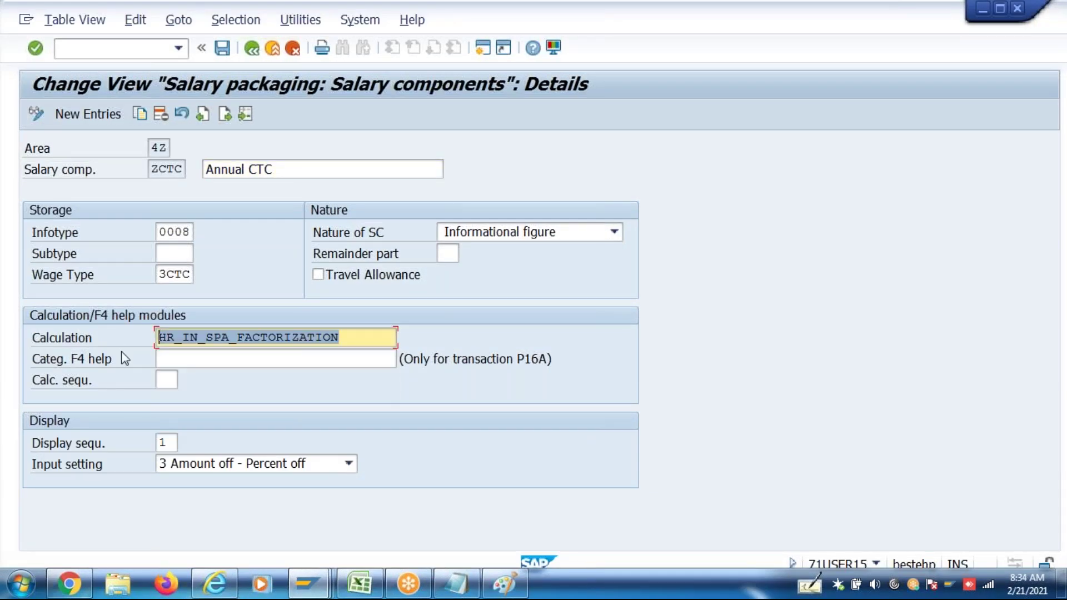
key(alt+Tab)
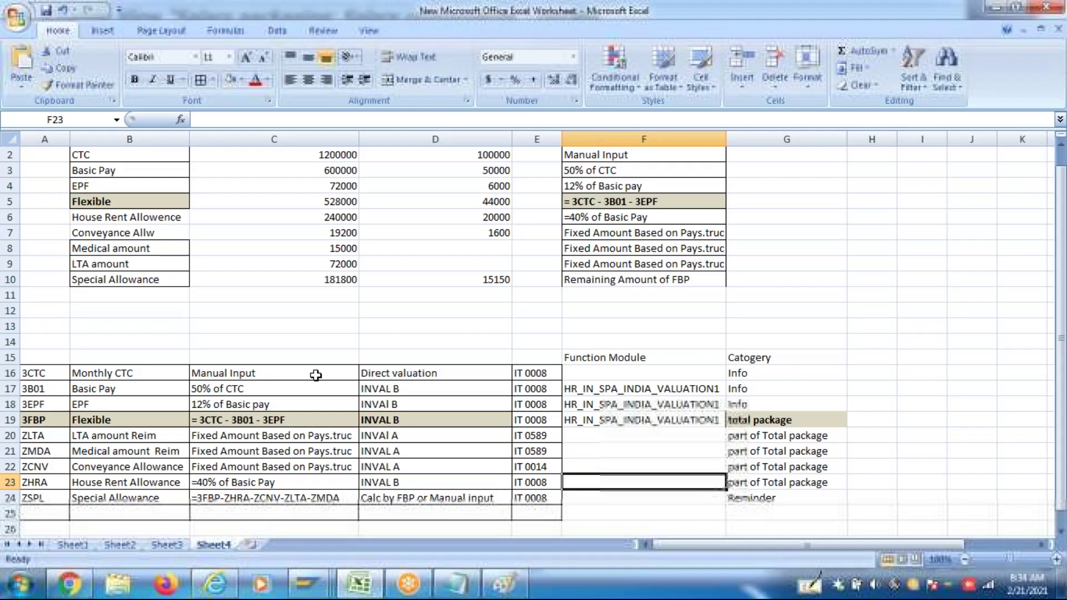
Paste HR_IN_SPA_FACTORIZATION into F20 and F21
click(574, 438)
key(ctrl+v)
click(580, 451)
key(ctrl+v)
click(582, 467)
text(v)
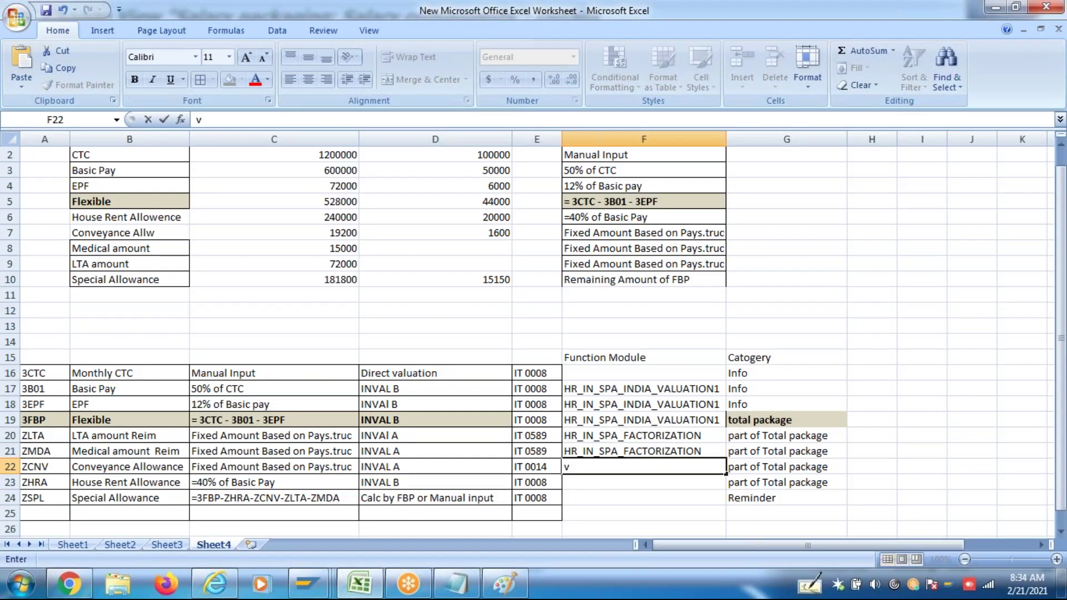
key(BackSpace)
key(Escape)
Copy F21 and paste HR_IN_SPA_FACTORIZATION into F22 and F23
click(622, 454)
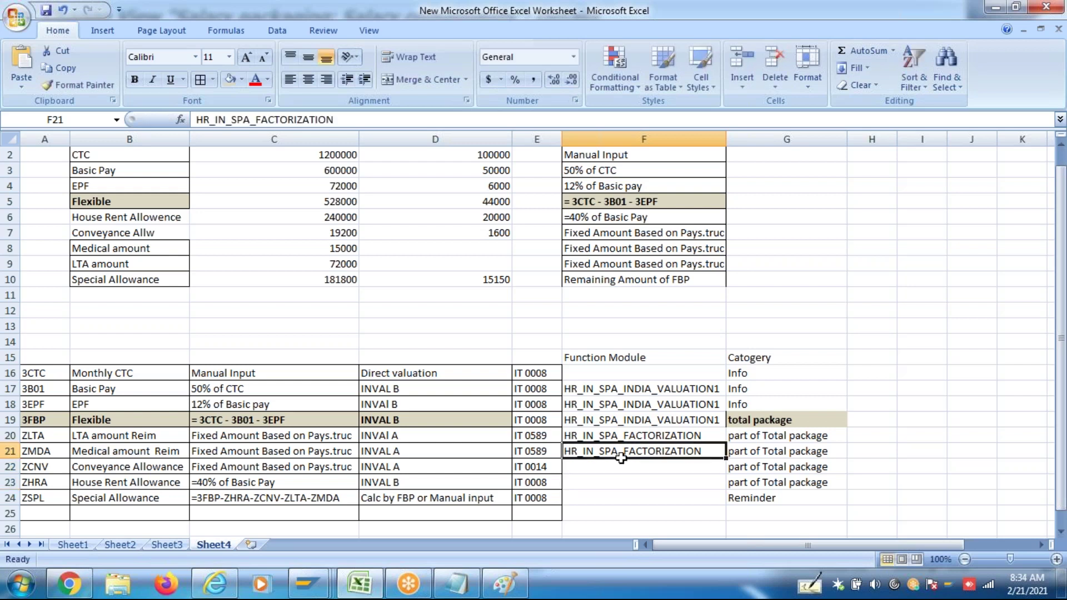
key(ctrl+c)
click(609, 467)
key(ctrl+v)
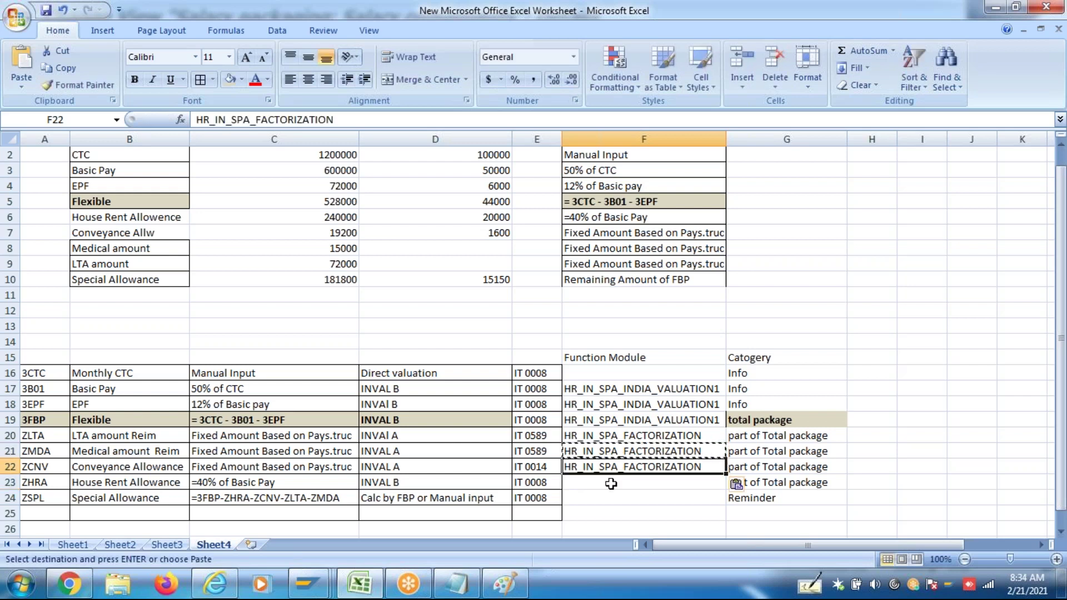
click(610, 485)
key(ctrl+v)
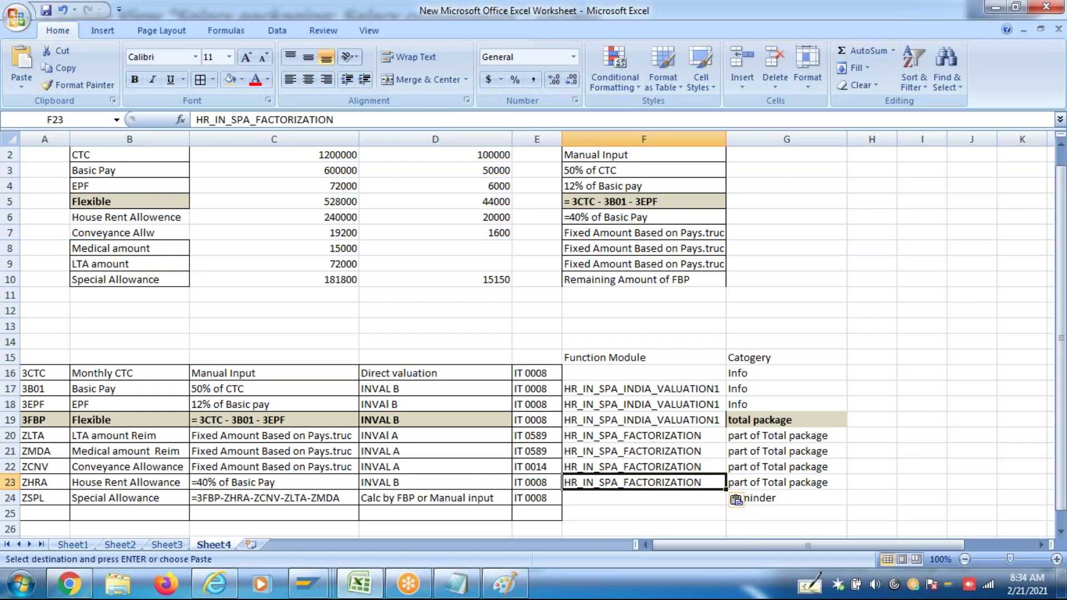
key(Escape)
click(682, 501)
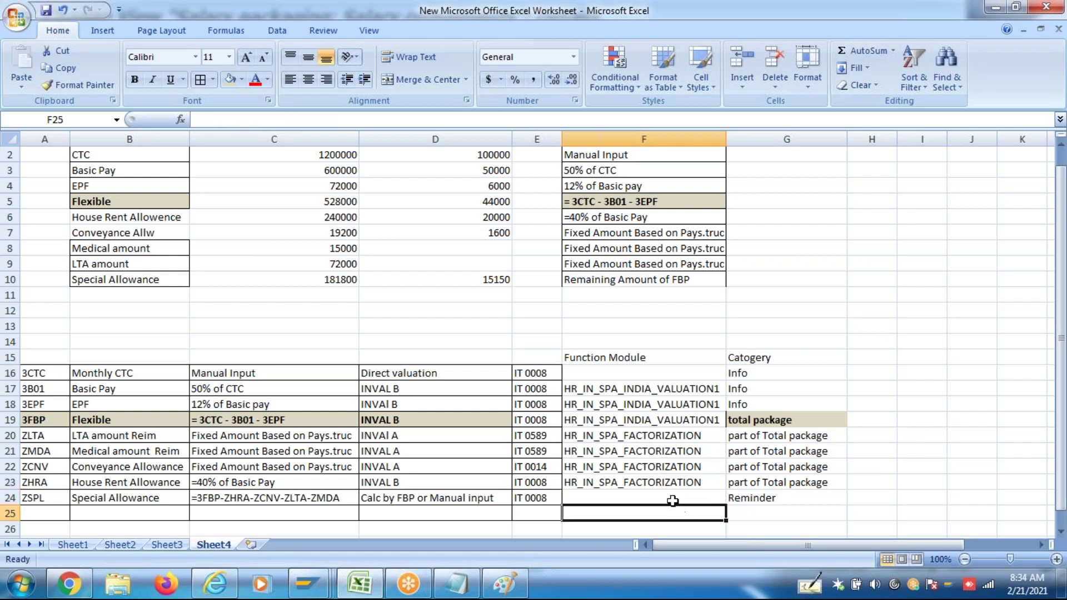
click(611, 392)
Apply All Borders to the wage-type table range A16:G24
drag(611, 392, 647, 478)
drag(756, 376, 775, 493)
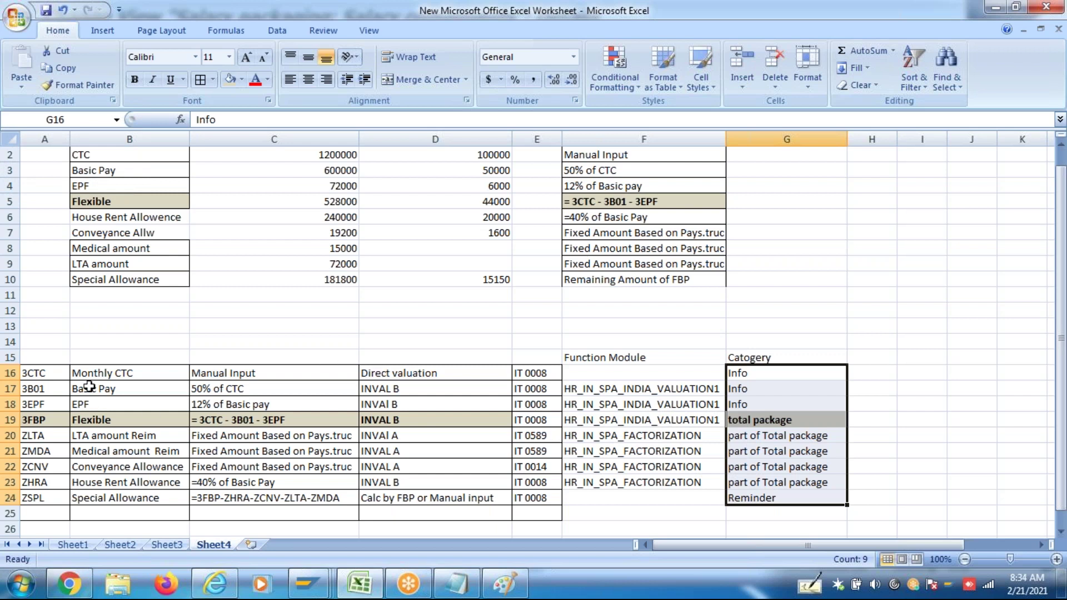
click(531, 374)
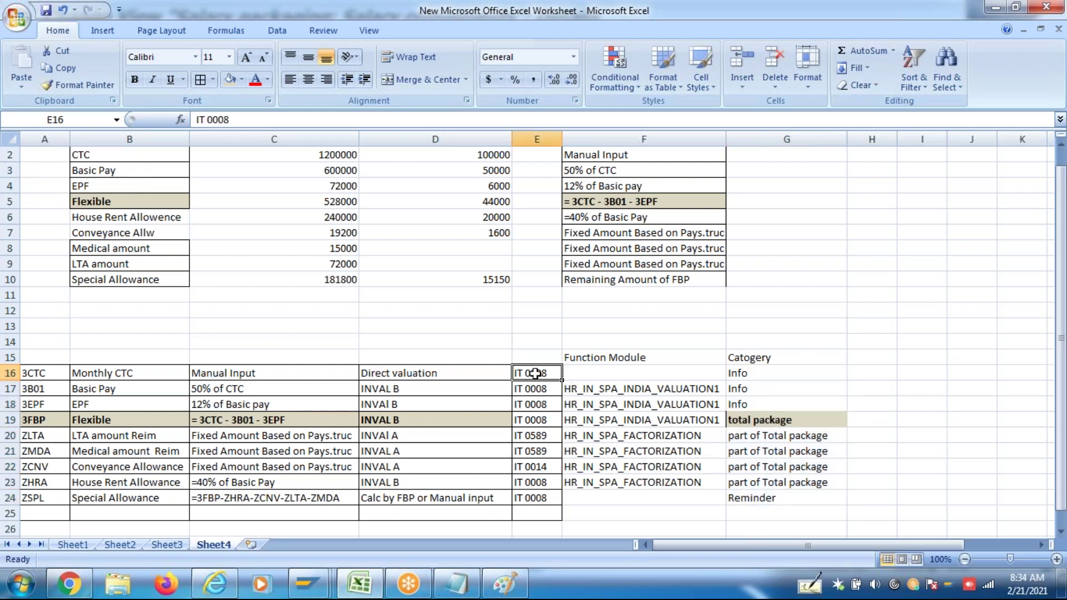
click(756, 378)
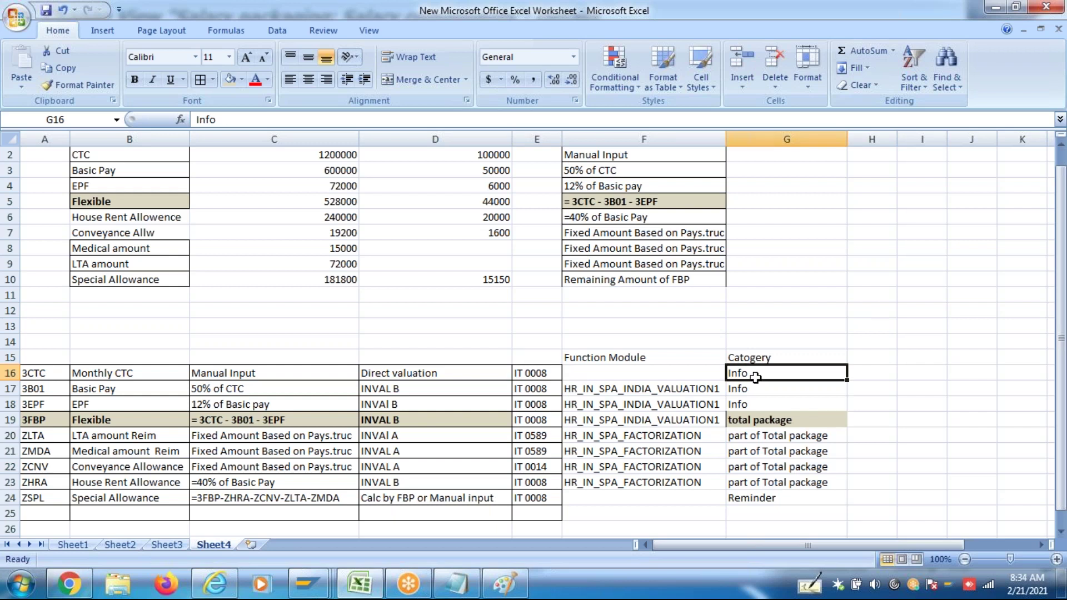
drag(49, 381, 753, 500)
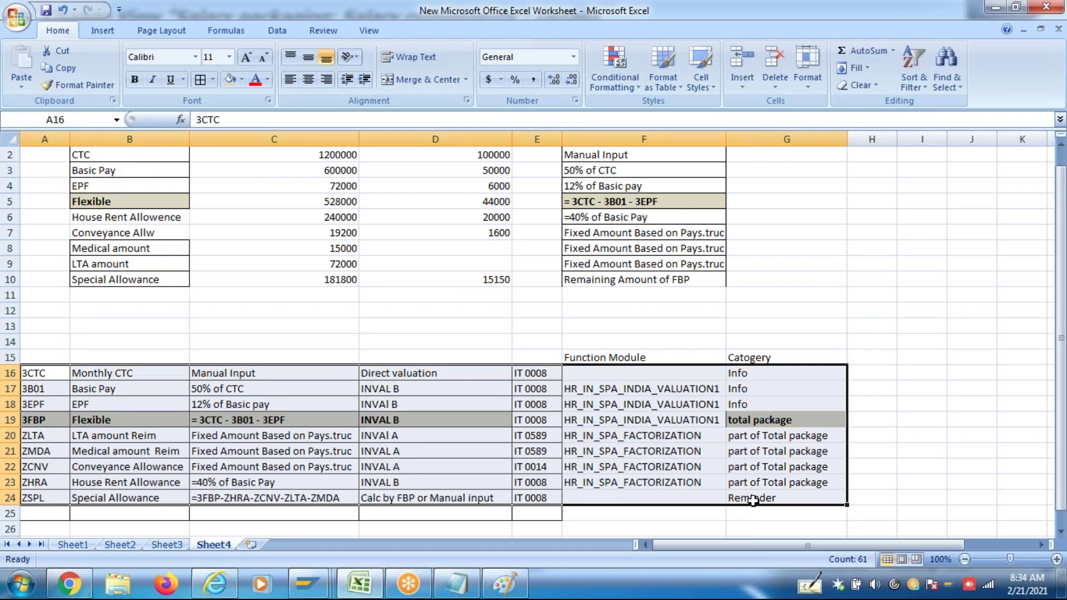
click(202, 78)
click(426, 326)
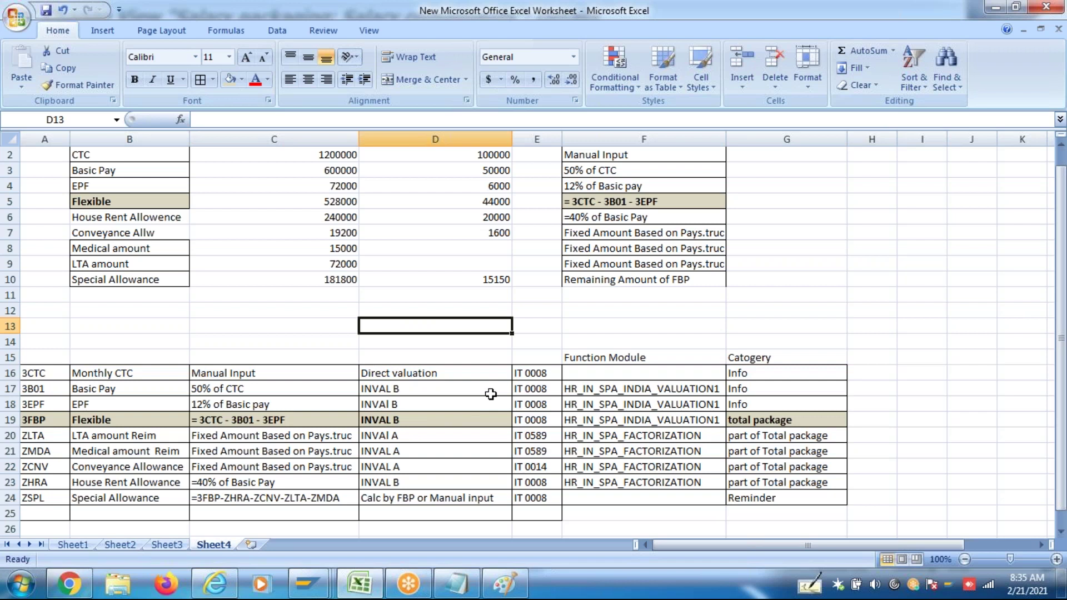
Apply All Borders to the wage-type mapping table A16:G25
click(50, 374)
drag(81, 389, 767, 510)
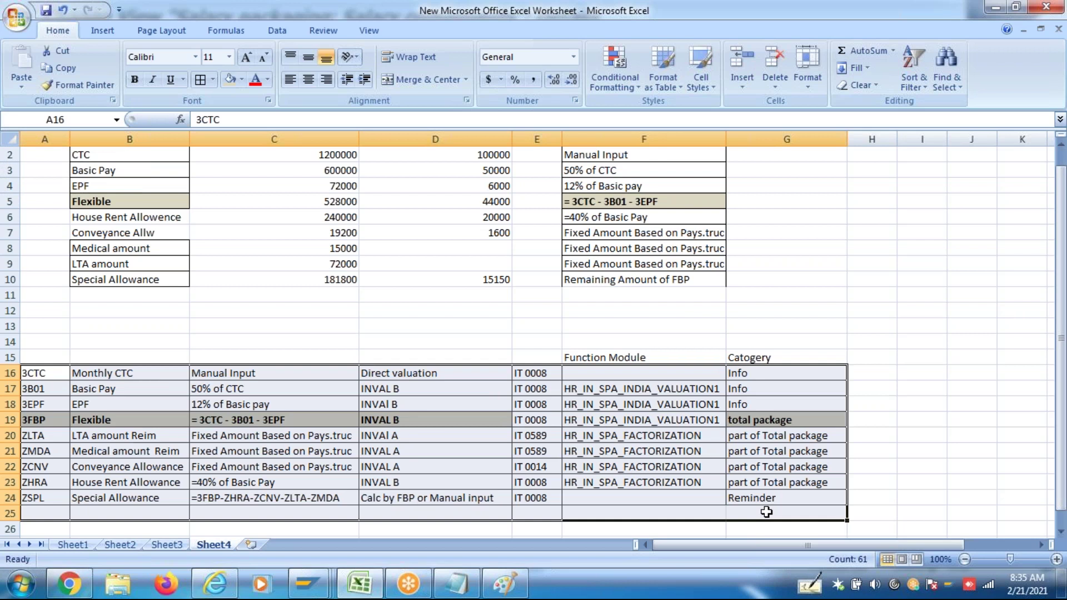
click(199, 85)
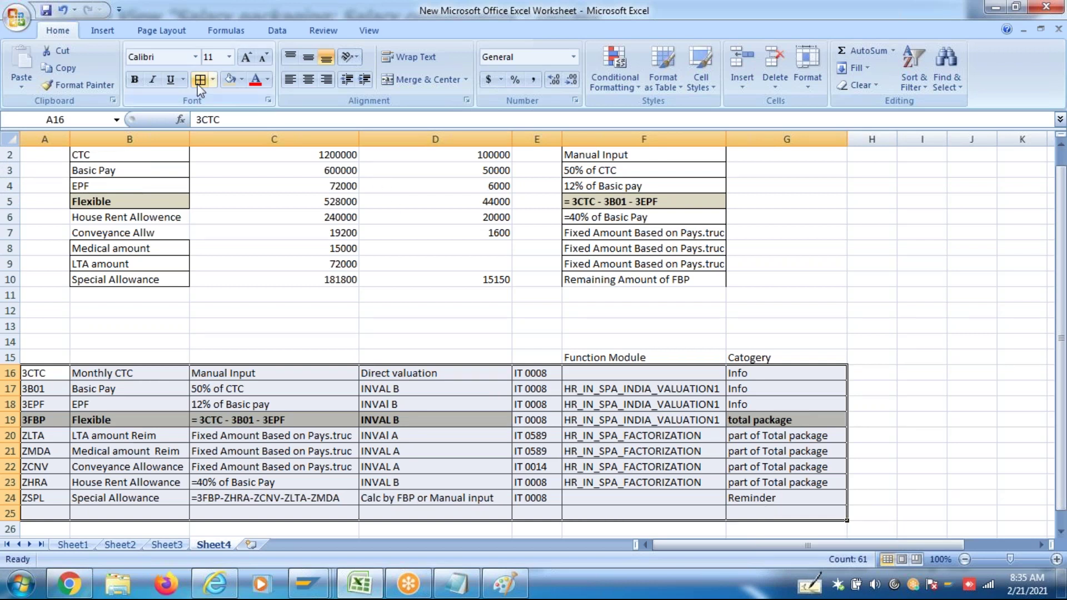
Review the salary figures in B2:D10 and the valuation entries in D17:D24
click(329, 328)
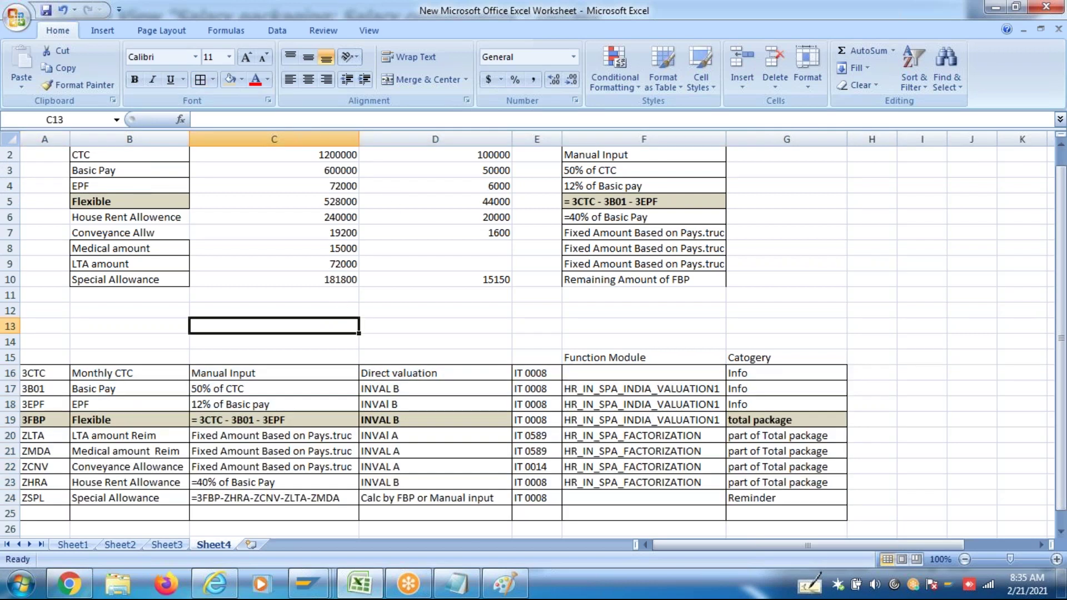
drag(88, 154, 458, 281)
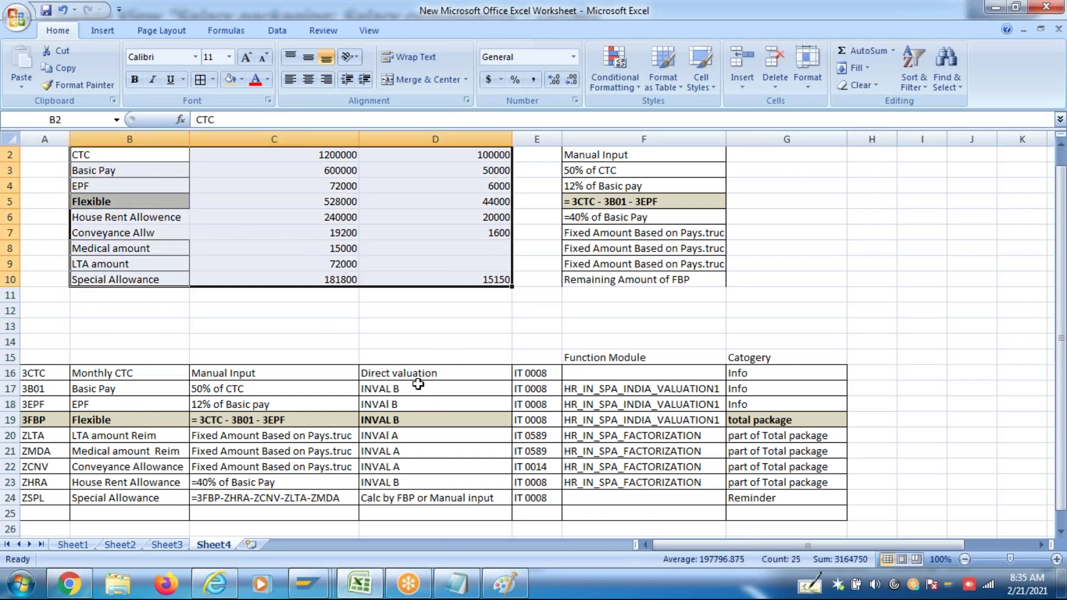
drag(384, 388, 406, 496)
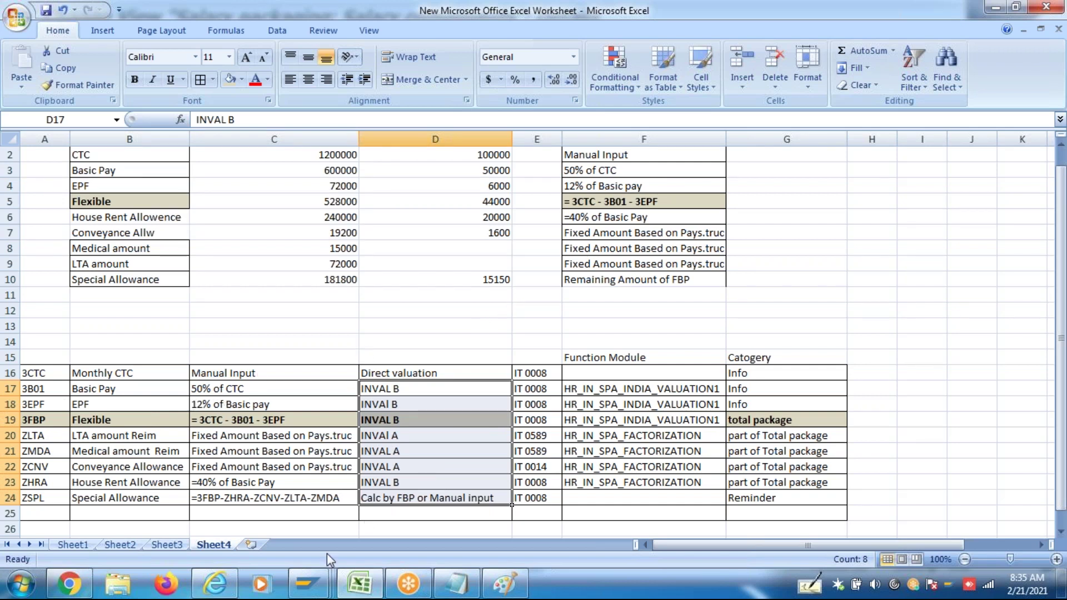
Check cell D16 in Excel, then enter transaction SM30 in SAP
mouse_move(310, 571)
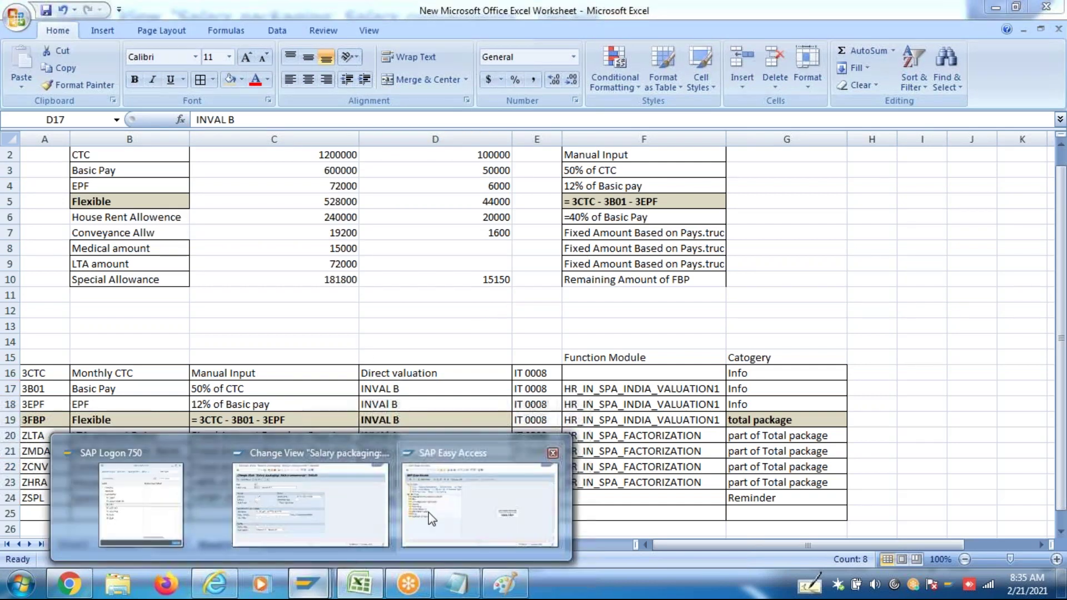
click(429, 513)
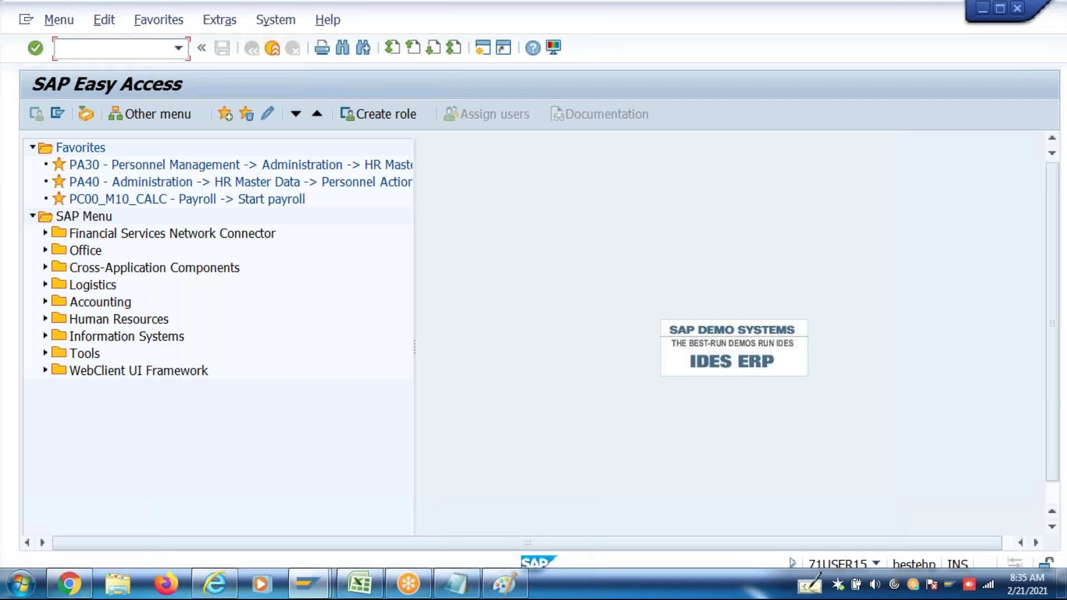
key(alt+Tab)
click(405, 370)
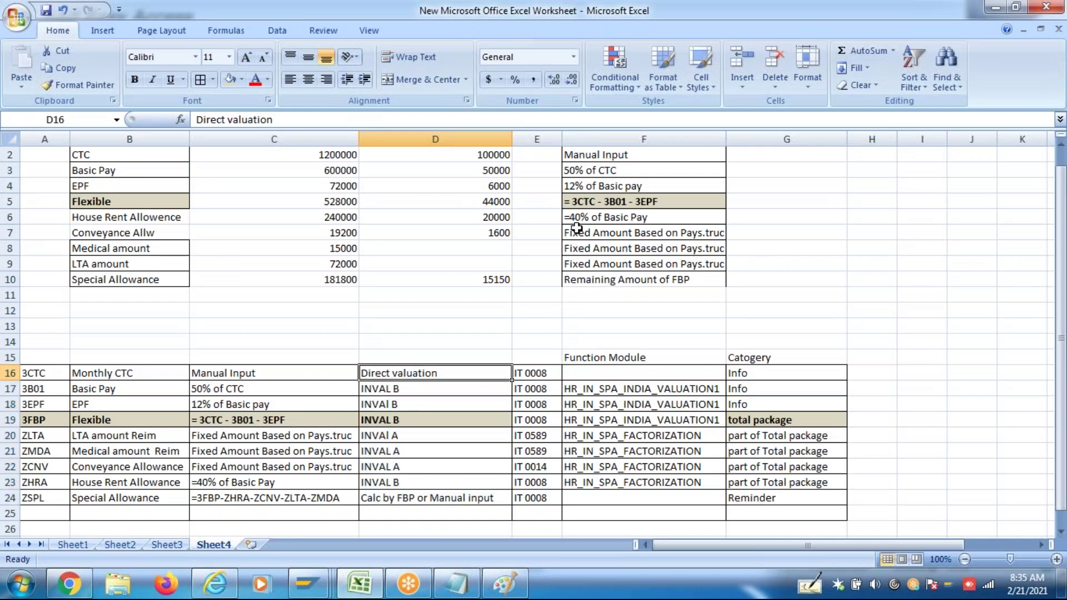
key(alt+Tab)
text(Pa)
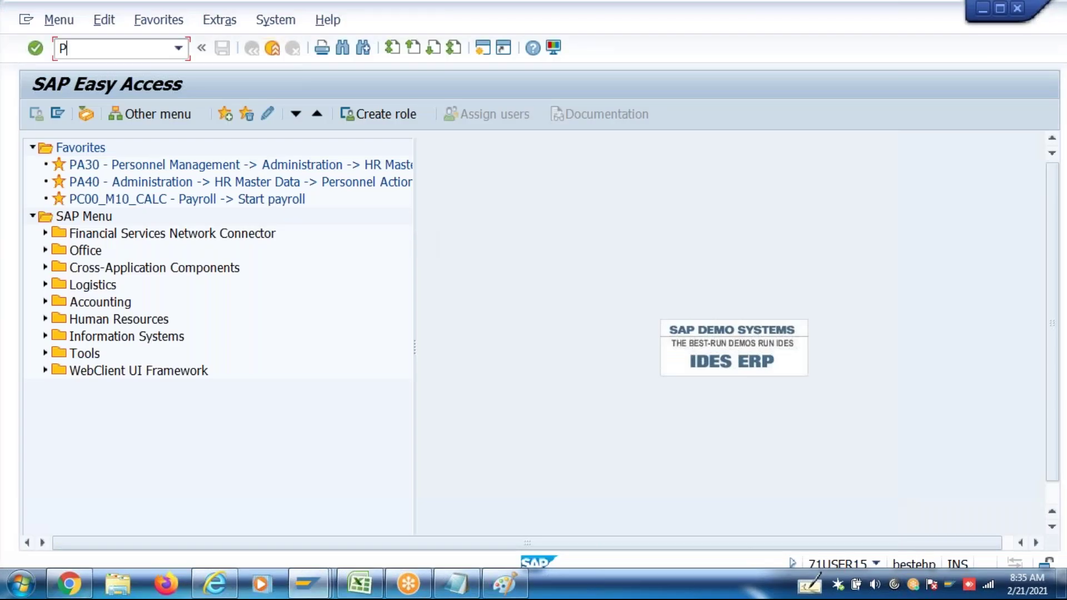
key(BackSpace)
text(Sm30)
key(Return)
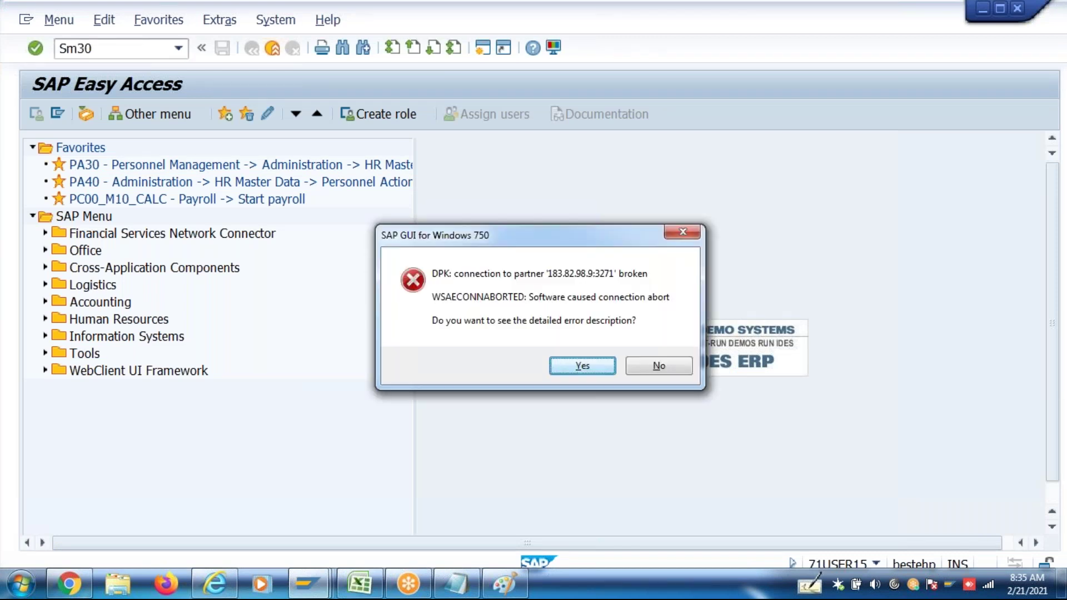
Dismiss the connection error and log back on to the DEV system with the user's credentials
click(656, 368)
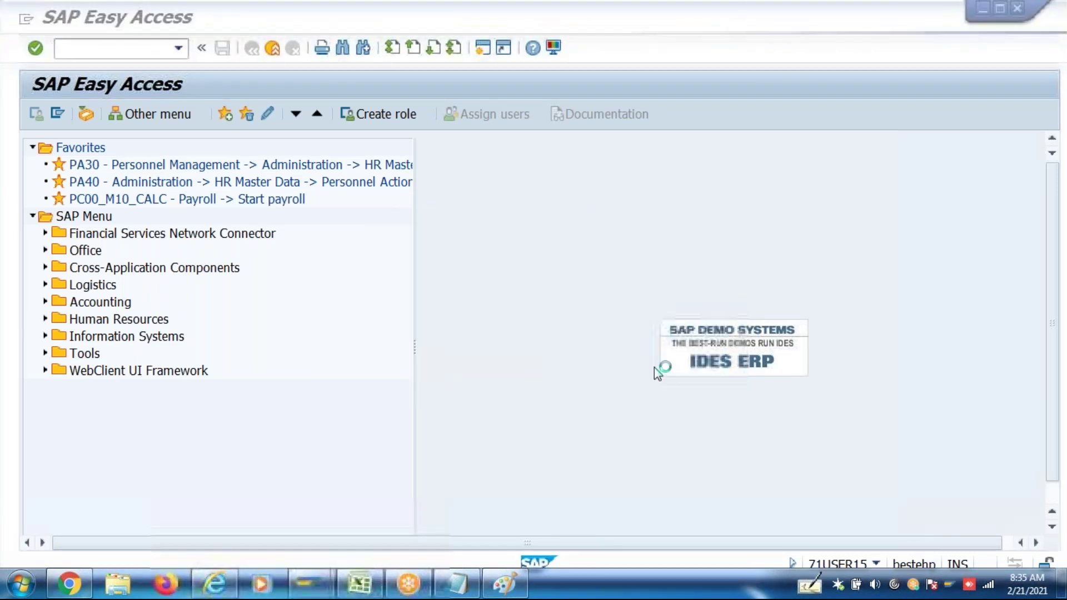
click(310, 583)
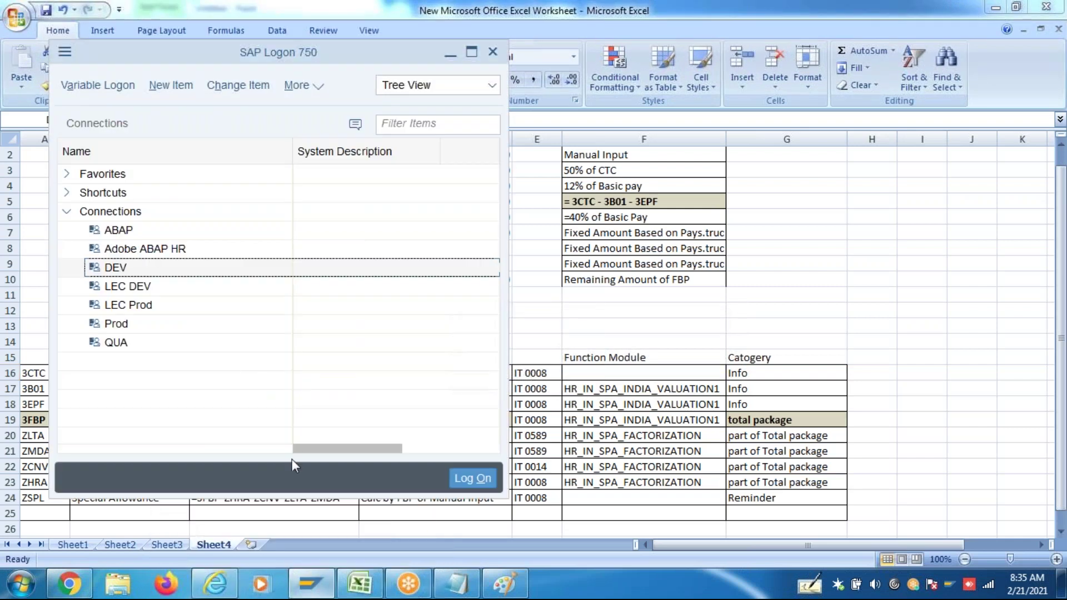
double_click(165, 272)
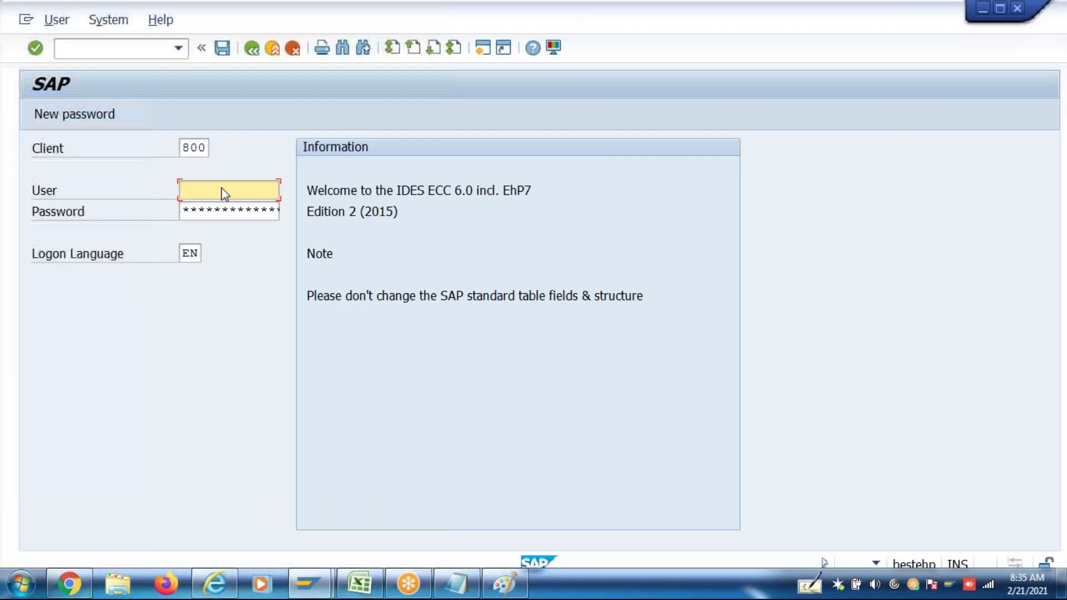
click(217, 208)
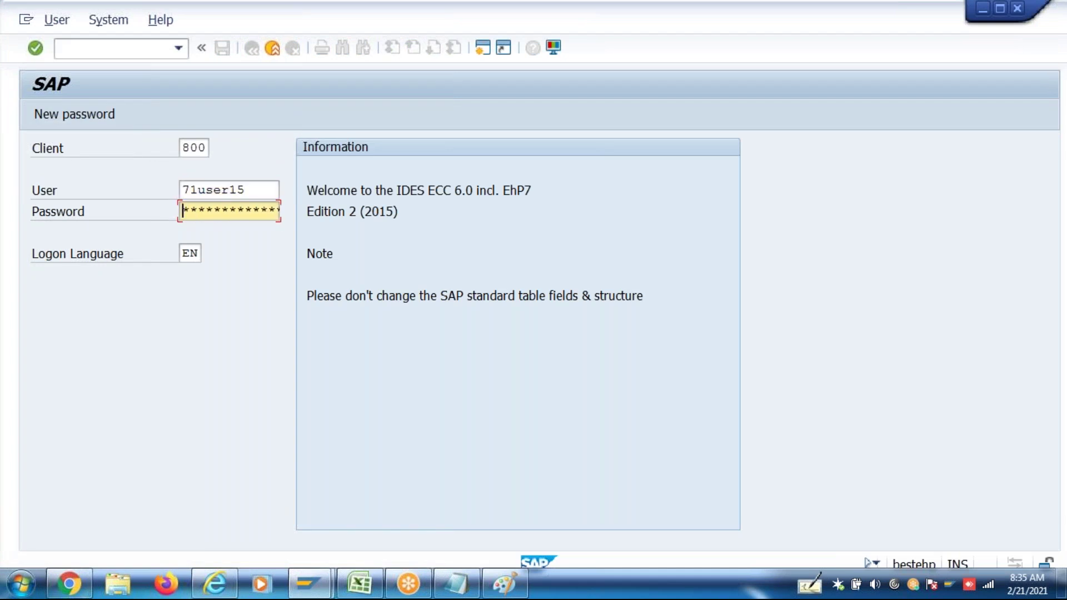
key(Return)
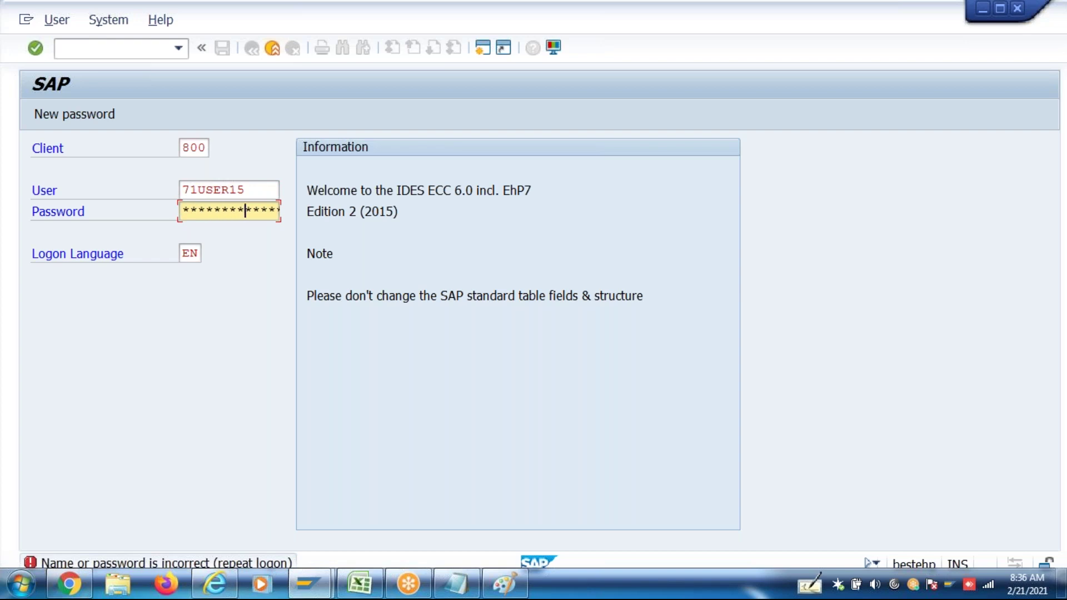
key(Return)
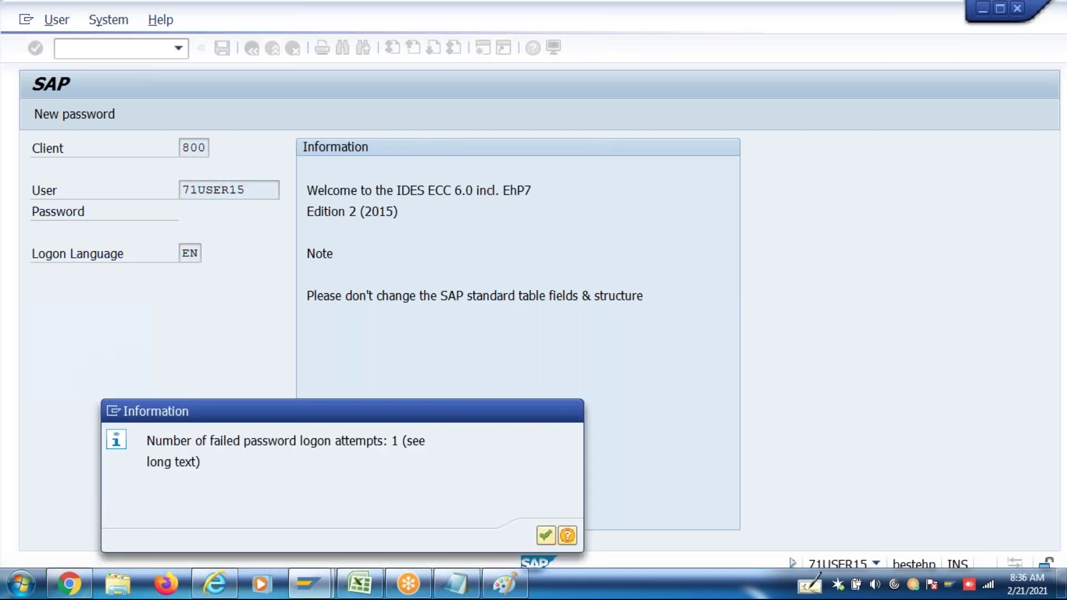
key(Return)
Open table V_T511 in SM30 for country grouping 40
text(sm30)
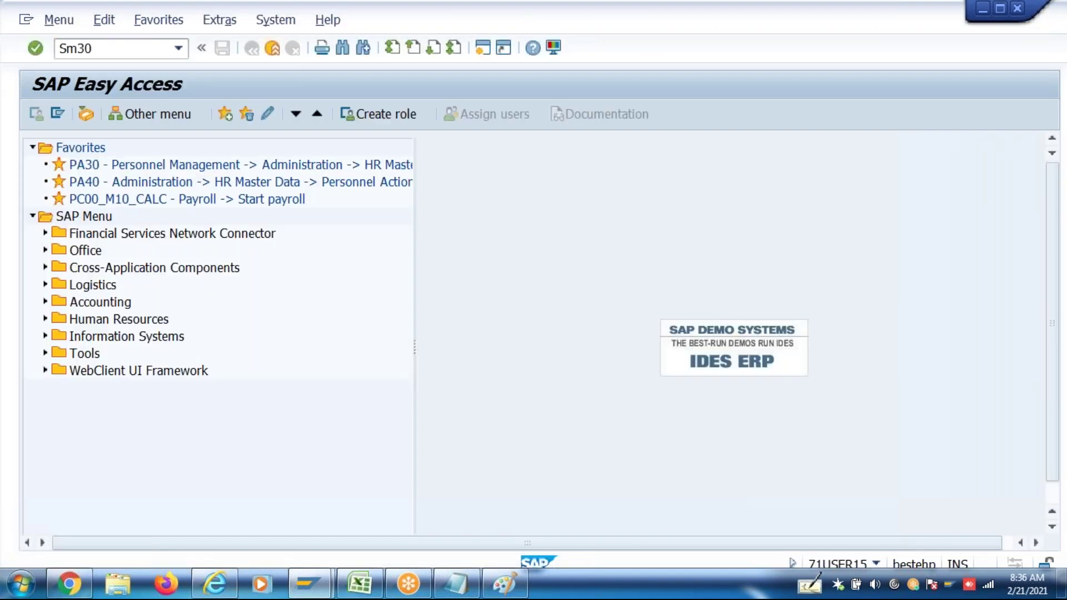
key(Return)
key(BackSpace)
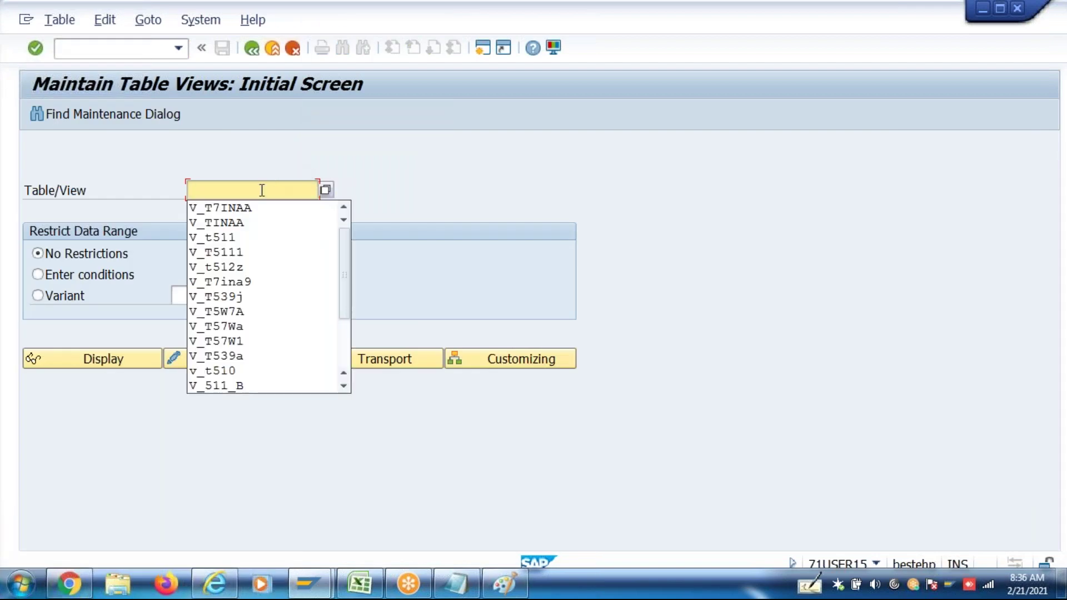
click(242, 235)
click(260, 357)
click(226, 314)
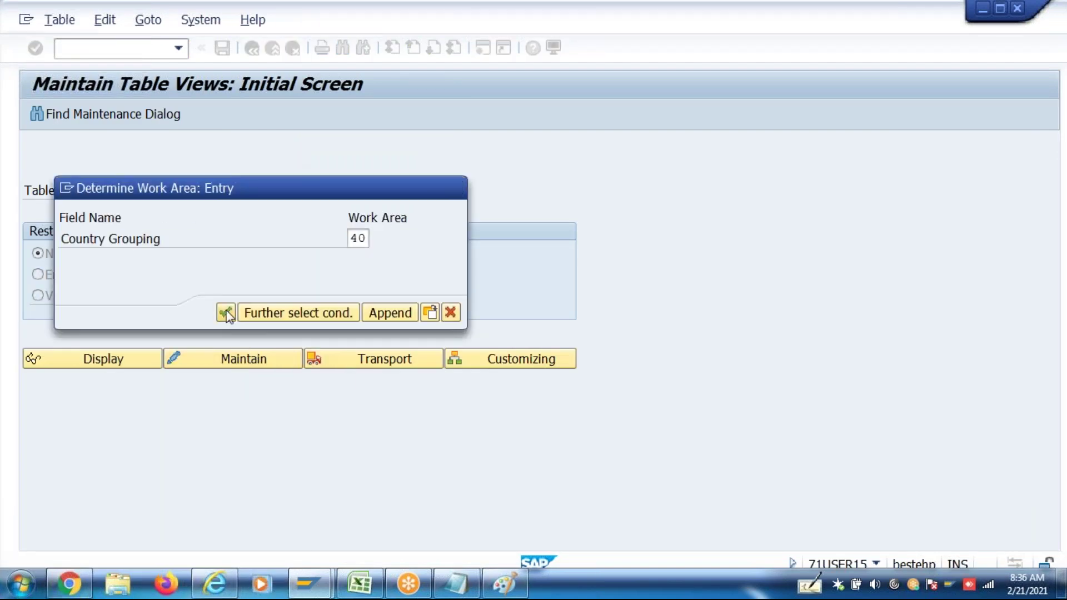
In a second session, open view V_T539J in SM30 for country grouping 40
click(484, 49)
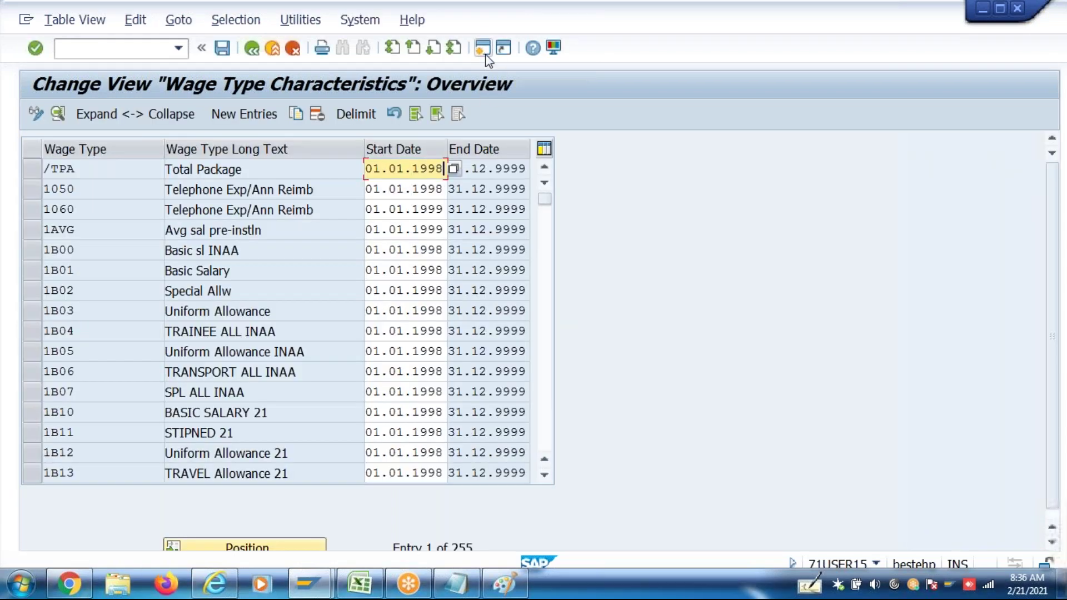
text(SM30)
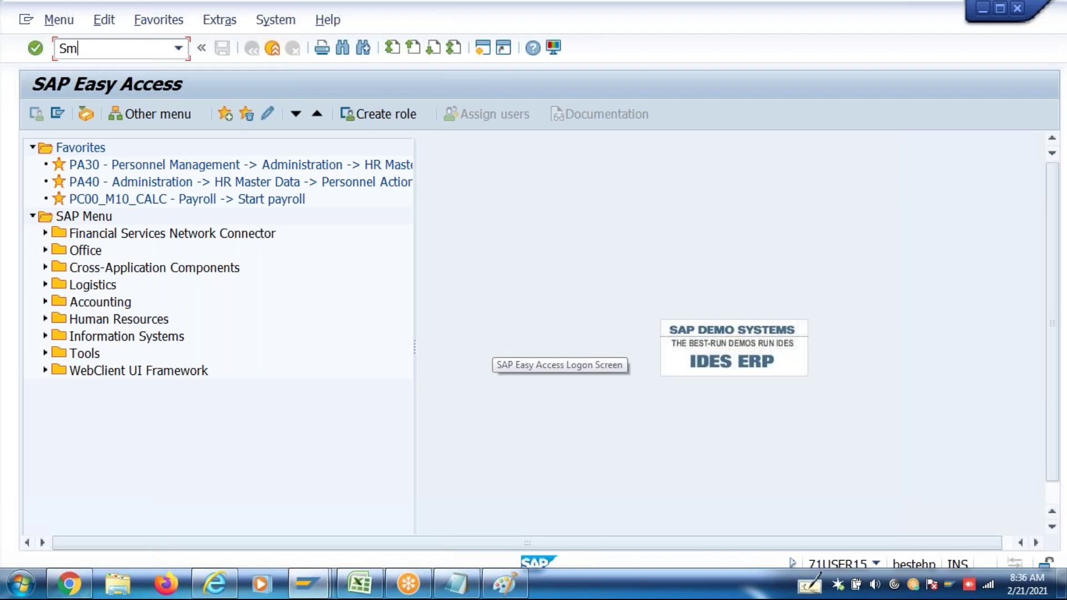
key(alt+m)
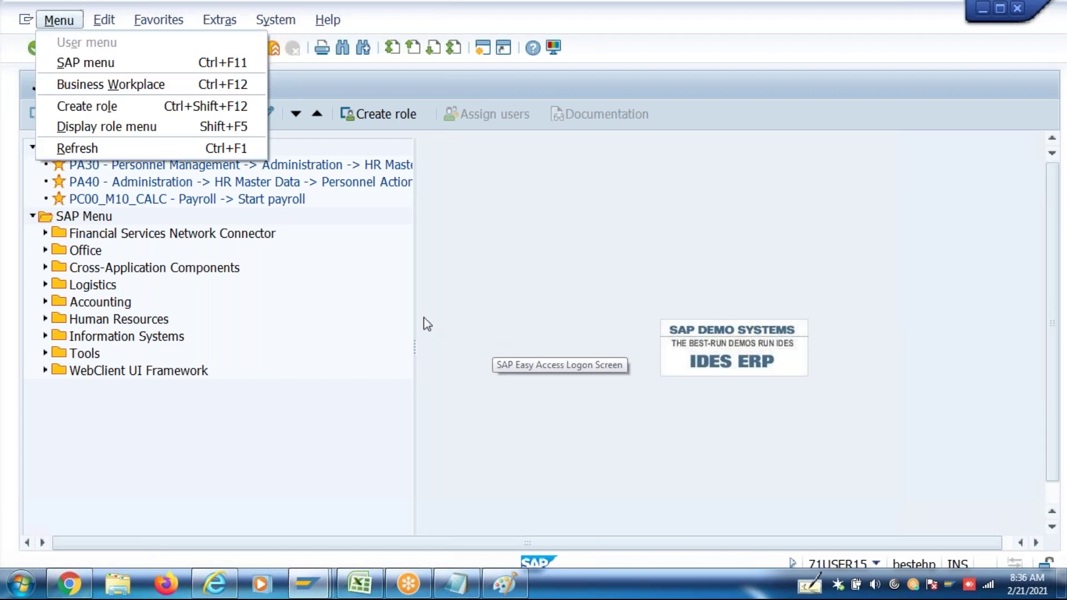
key(Escape)
double_click(123, 57)
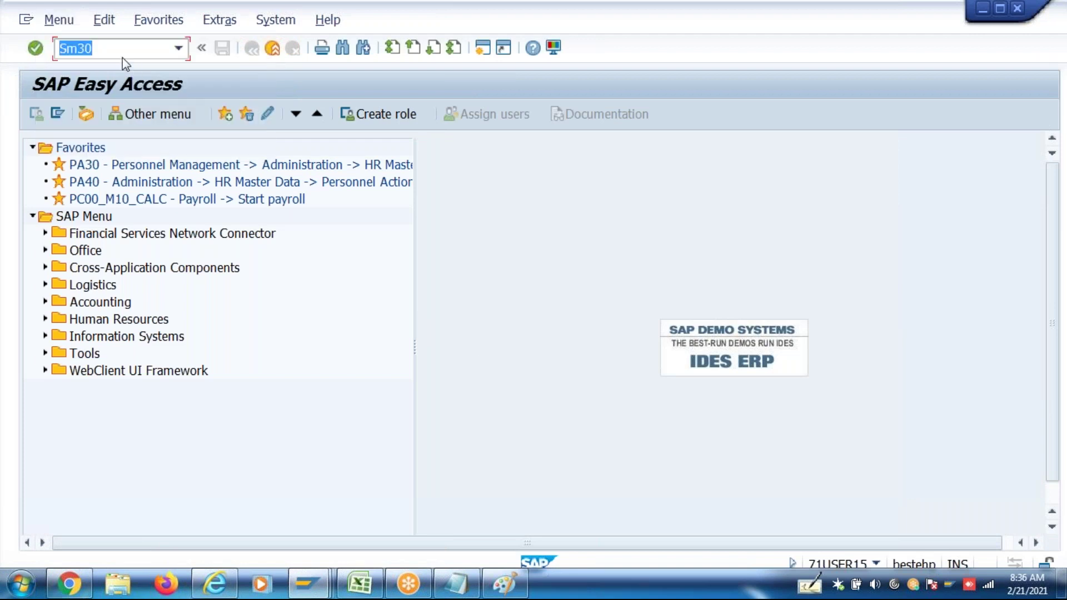
key(Return)
text(V_)
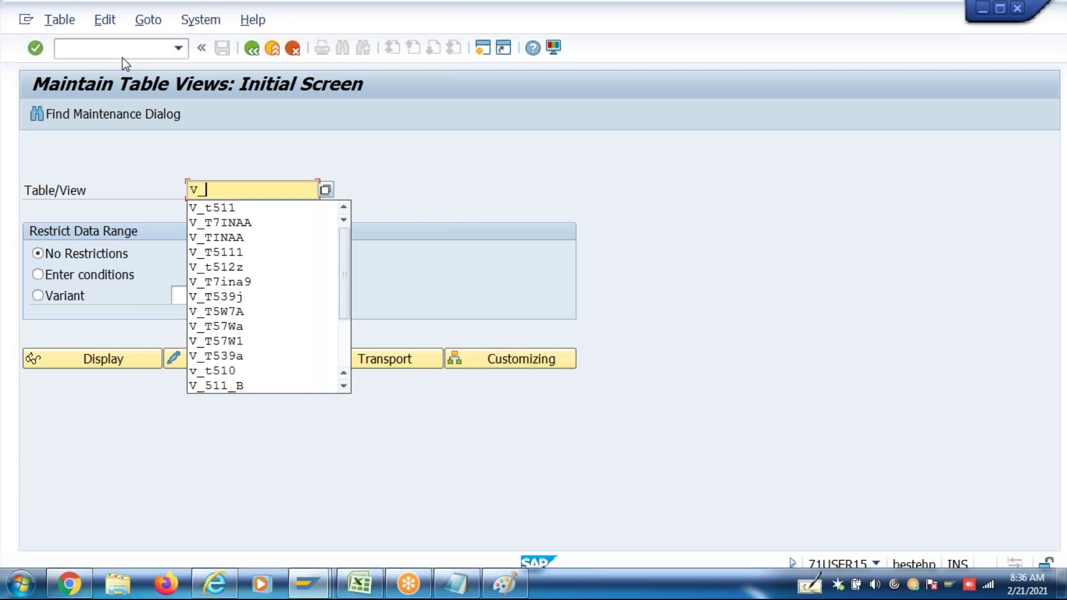
text(t5)
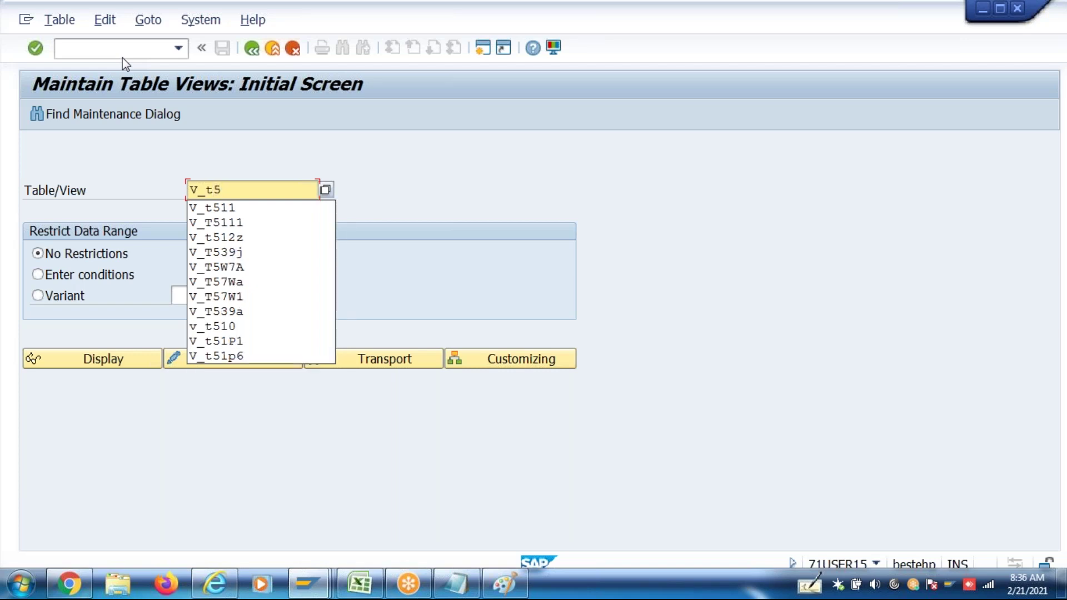
text(9)
key(BackSpace)
text(39j)
key(Return)
click(218, 359)
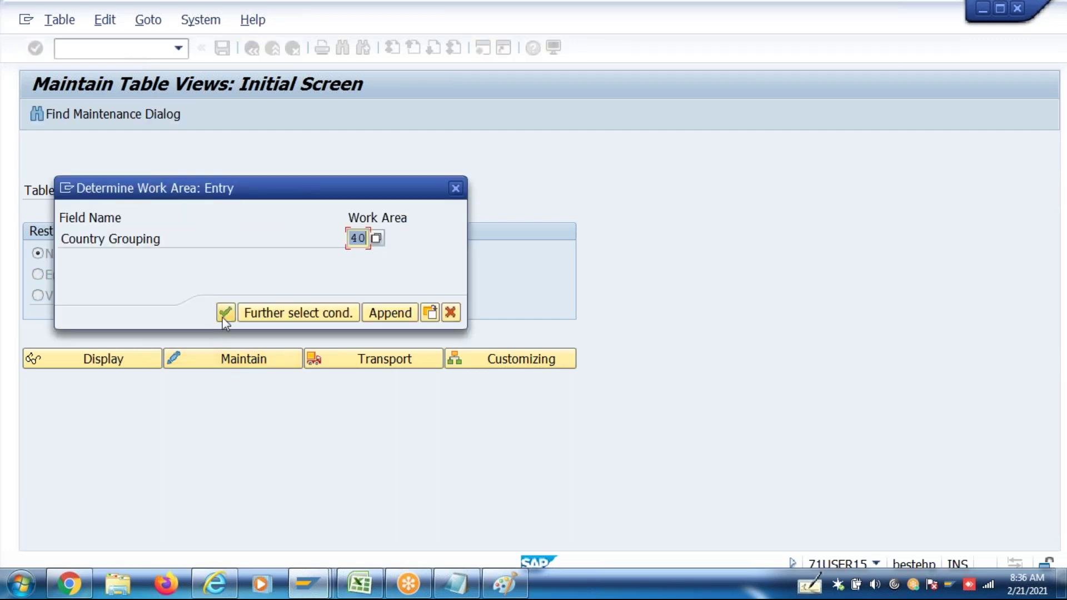
click(225, 313)
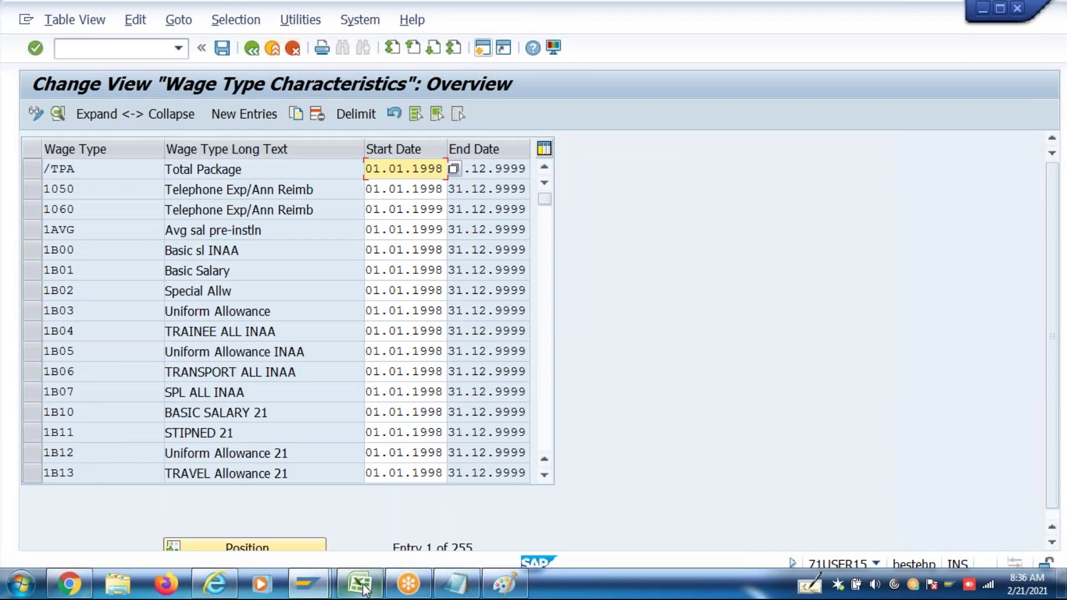
click(364, 590)
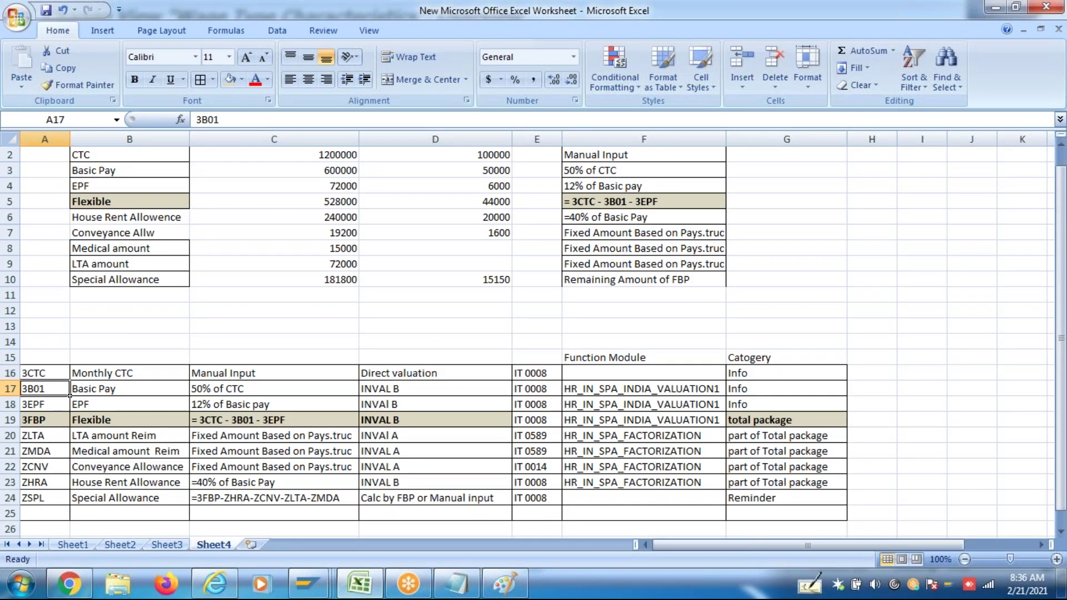
Find wage type 3CTC and check its indirect evaluation module and module variant
click(57, 375)
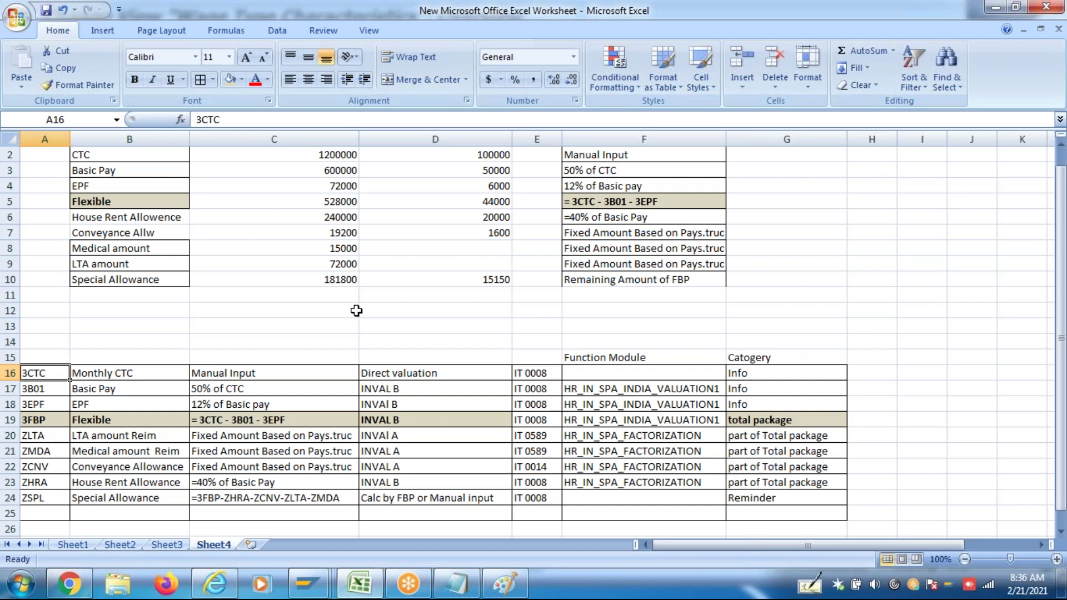
key(alt)
key(alt+Tab)
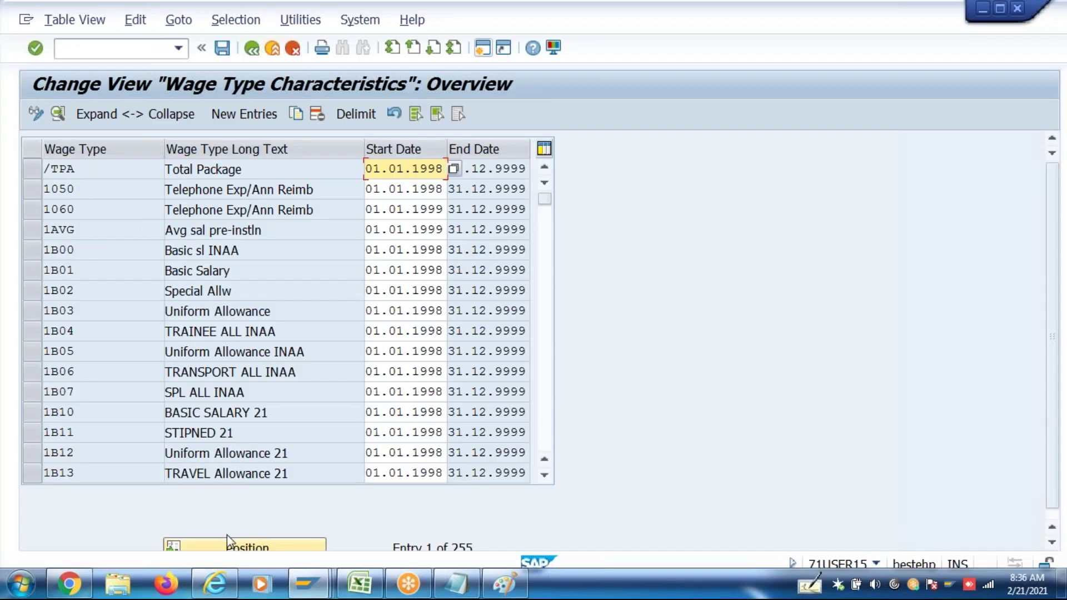
click(227, 549)
text(3CTC)
key(Return)
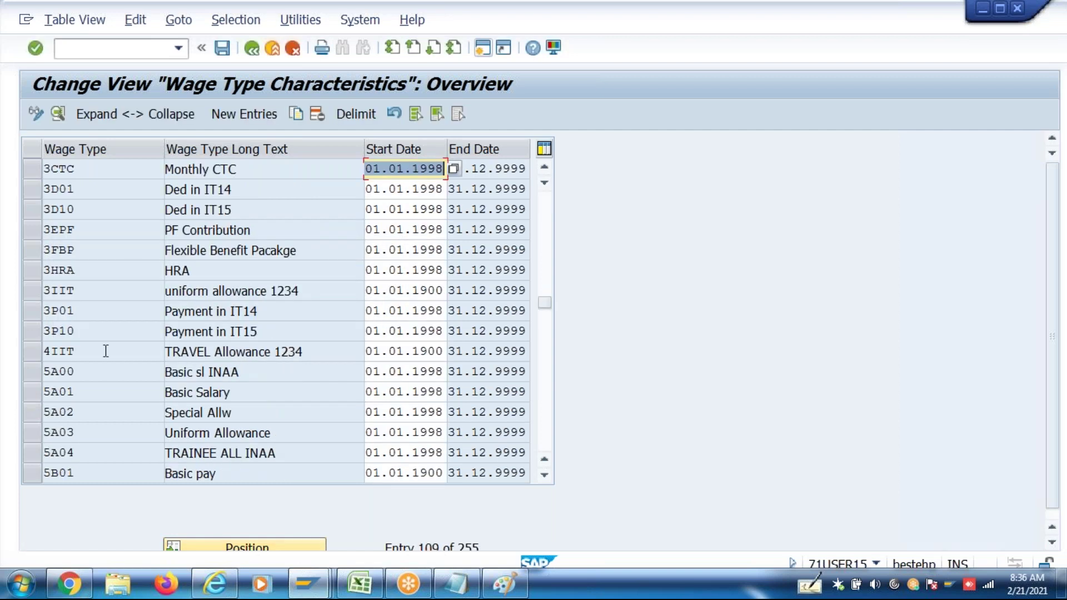
double_click(167, 170)
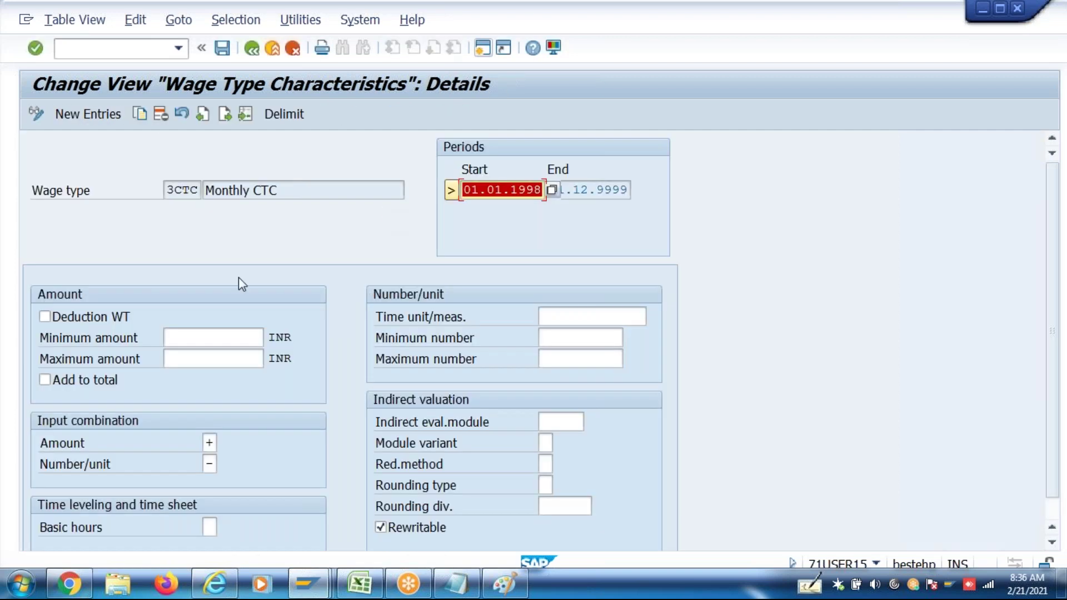
click(560, 420)
click(545, 443)
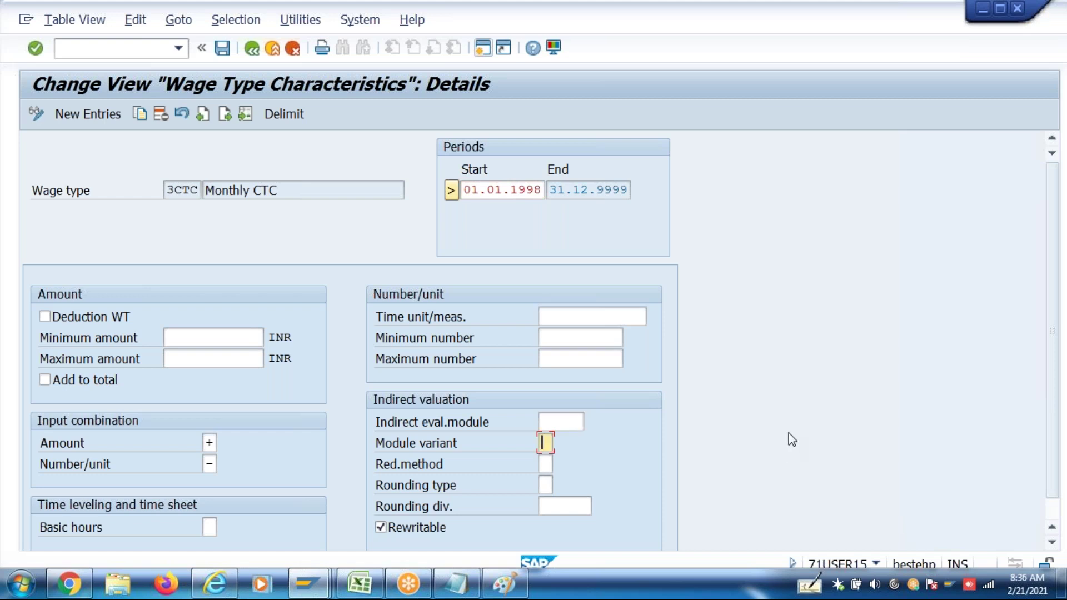
key(alt+Tab)
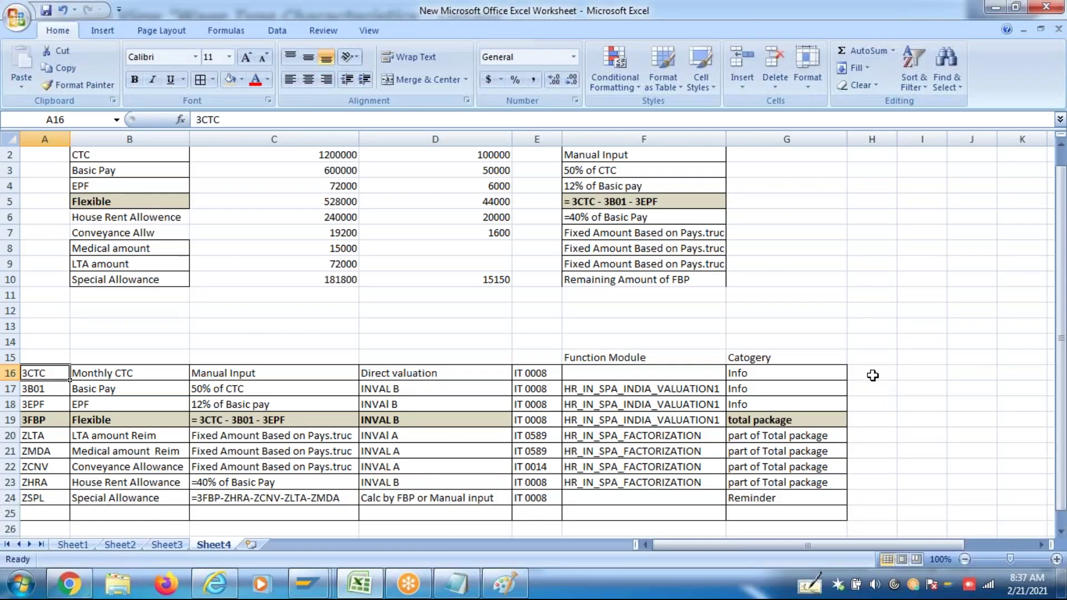
Enter /TPA in H16 beside 3CTC and copy it into H19 beside 3FBP
double_click(872, 376)
text(/T)
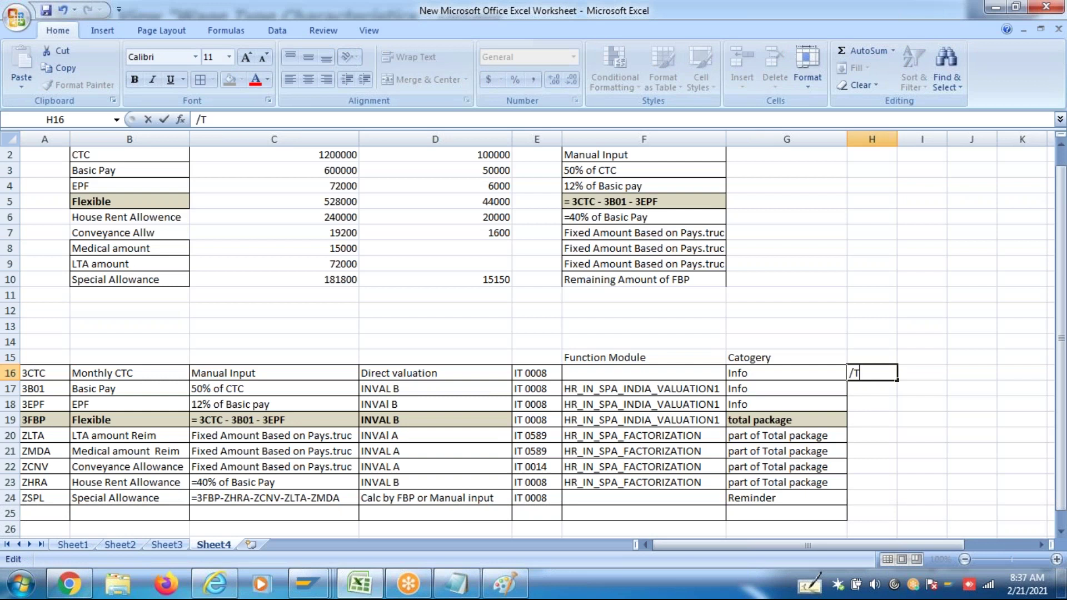
text(PA)
click(884, 401)
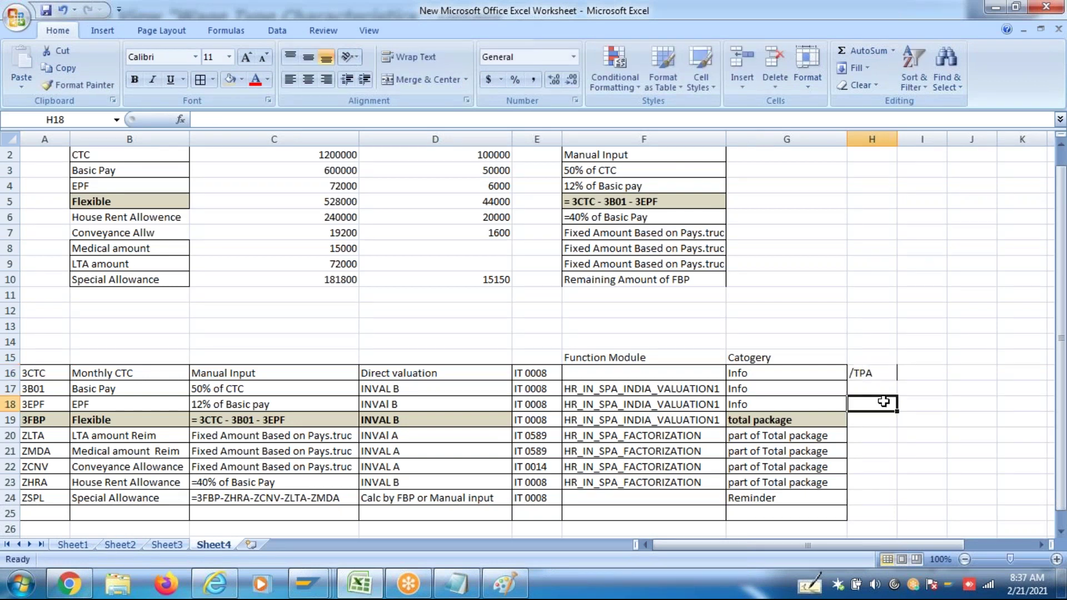
click(870, 371)
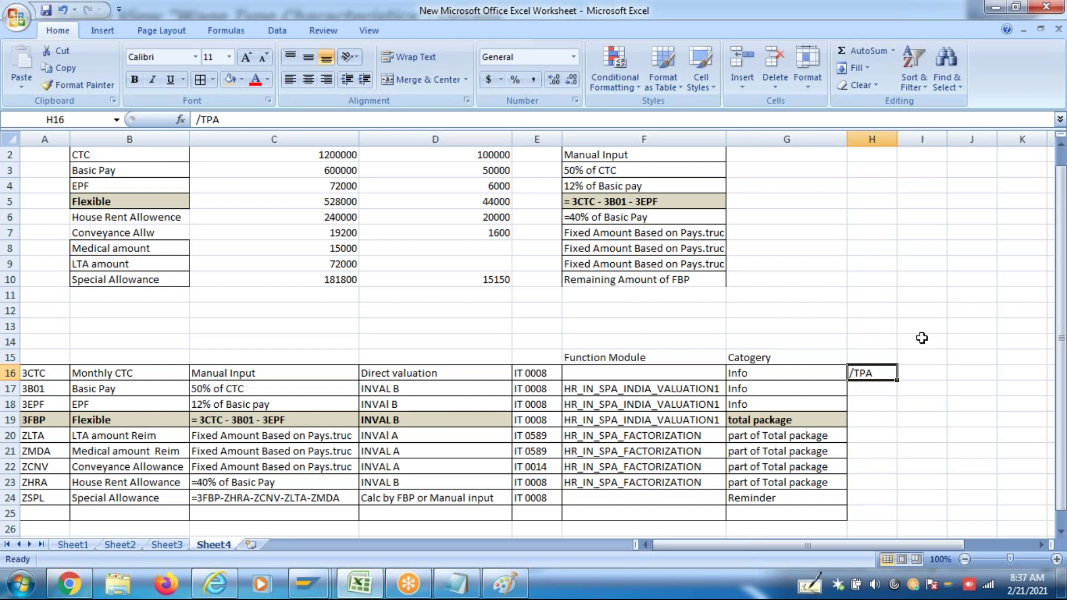
key(ctrl+c)
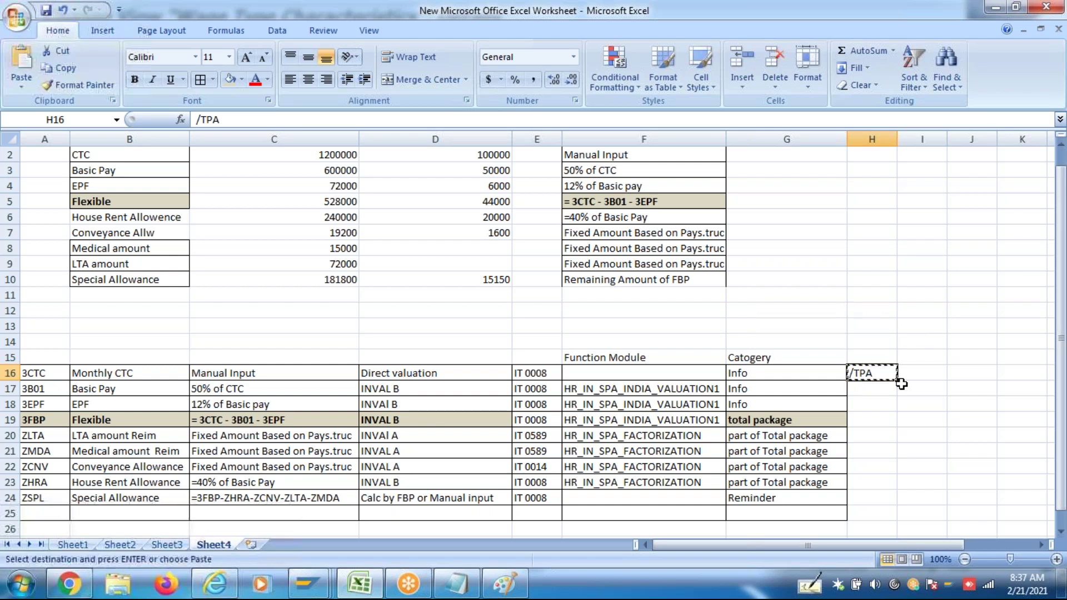
click(872, 419)
key(ctrl+v)
key(Escape)
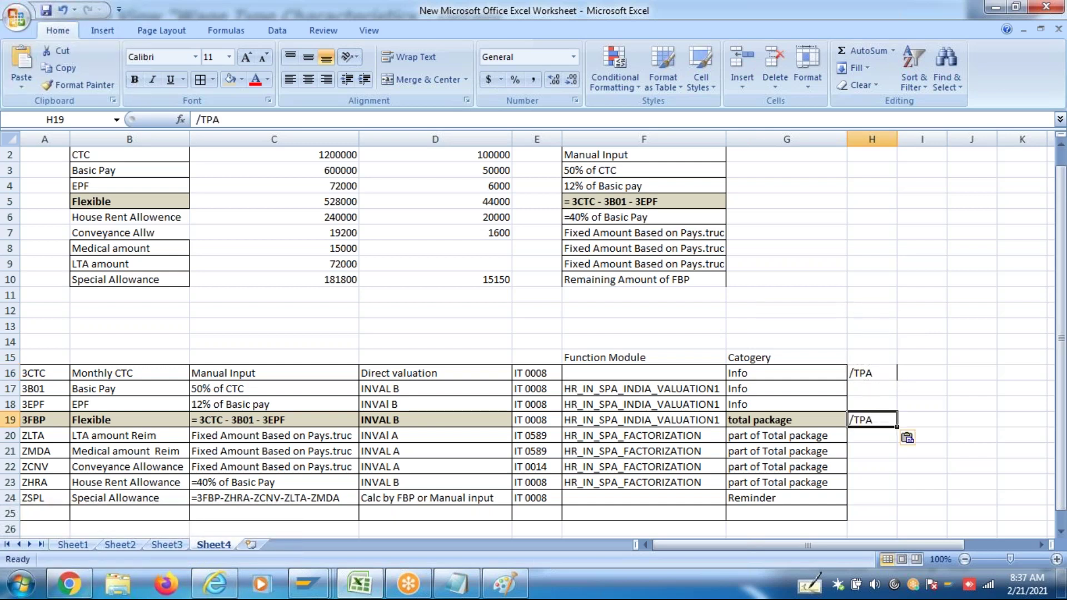
Review the 3CTC, 3FBP and 3B01 rows, including the Manual Input and 50% of CTC rules
click(50, 373)
click(51, 422)
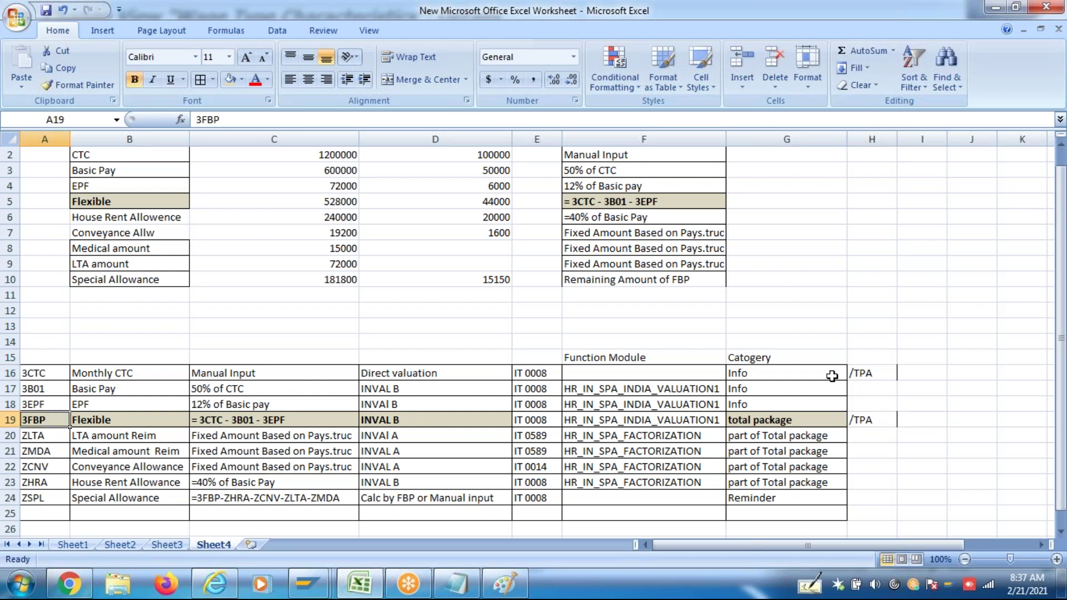
click(870, 372)
click(877, 424)
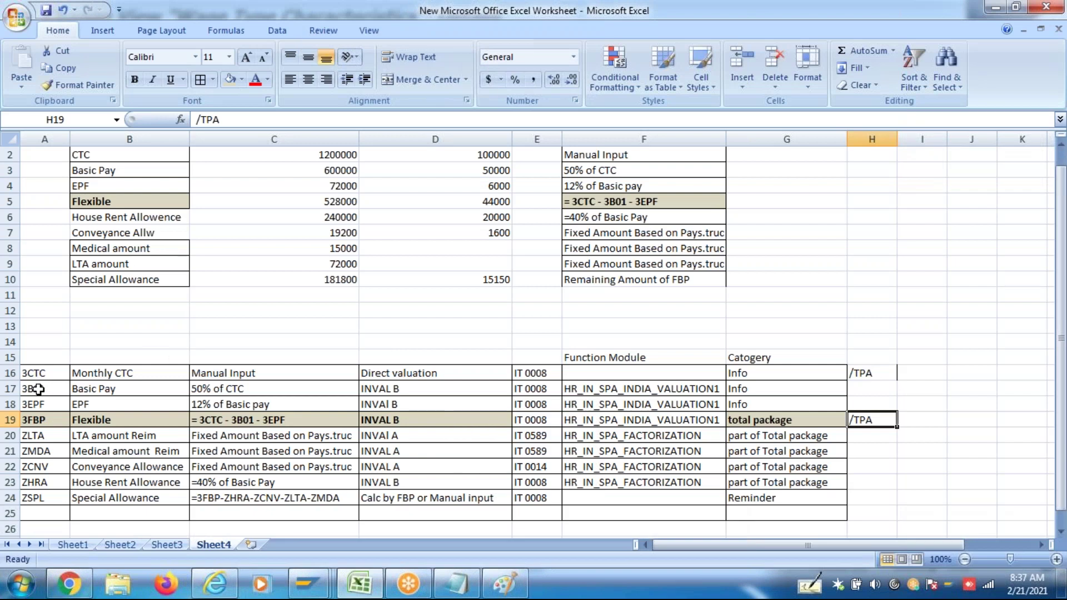
click(37, 389)
click(257, 390)
click(258, 376)
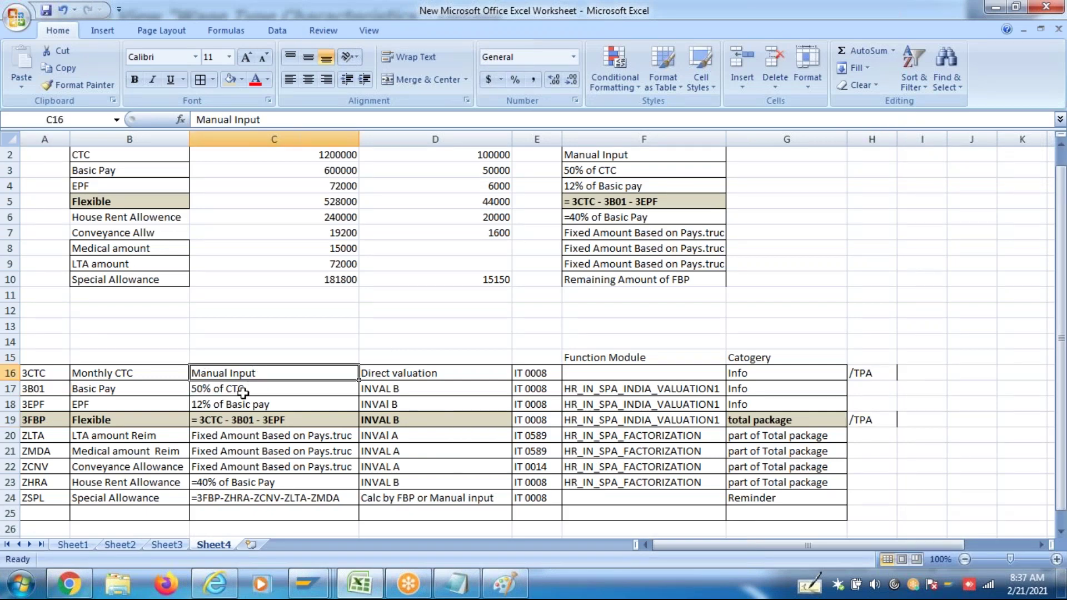
click(242, 393)
key(alt+Tab)
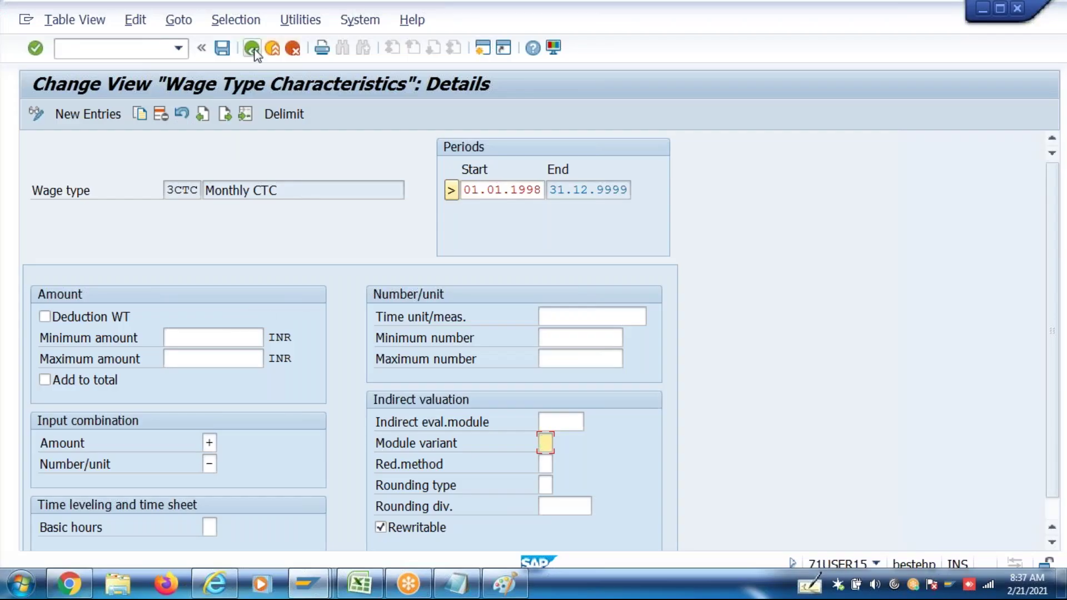
Open wage type 3B01 Basic Salary and check its INVAL indirect valuation module
click(252, 48)
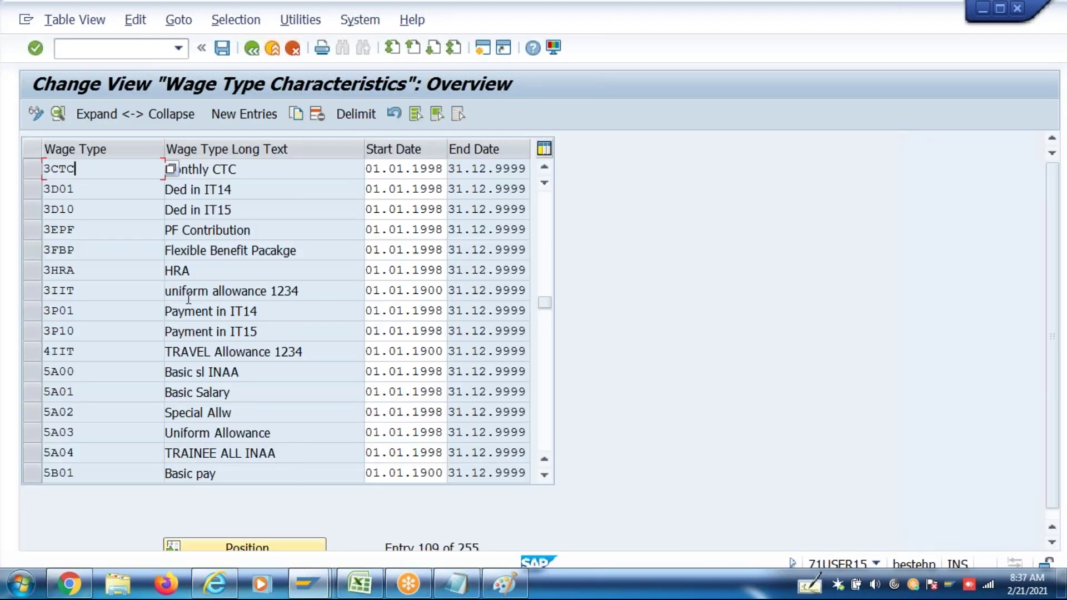
click(549, 232)
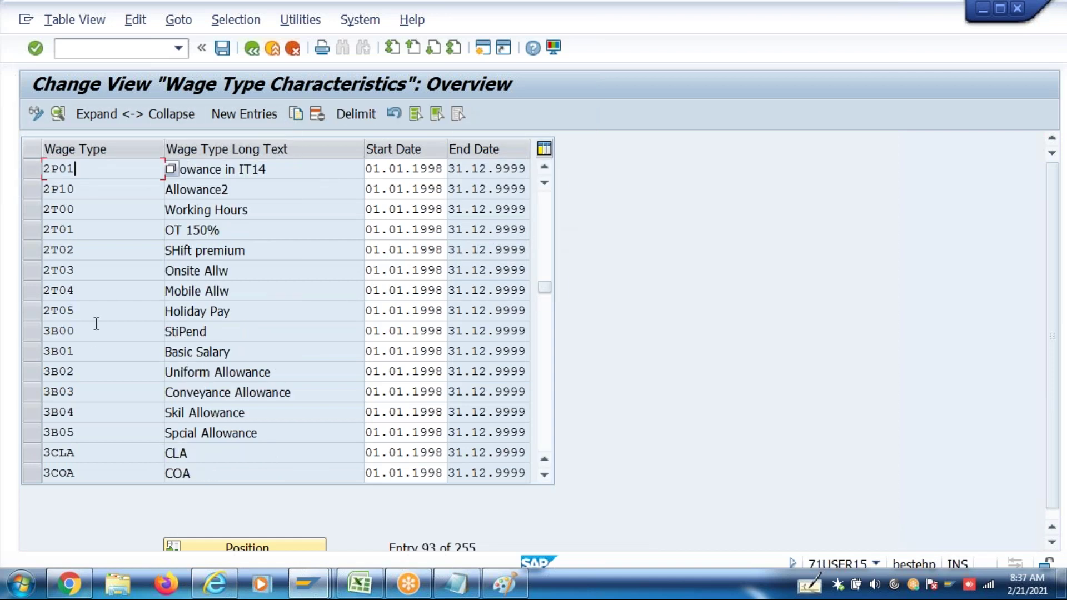
double_click(93, 351)
click(546, 422)
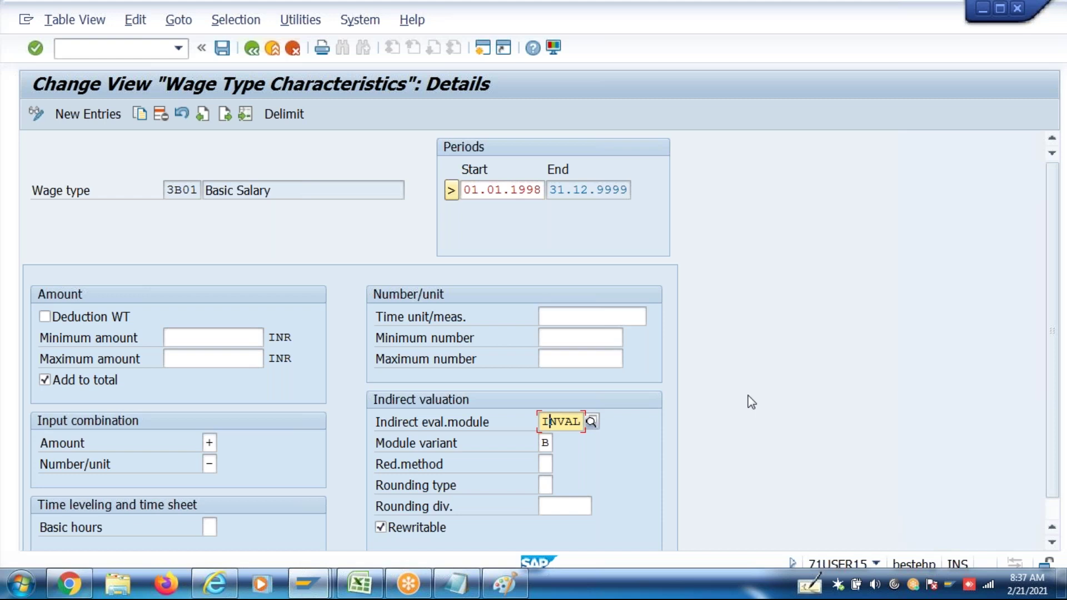
key(alt+Tab)
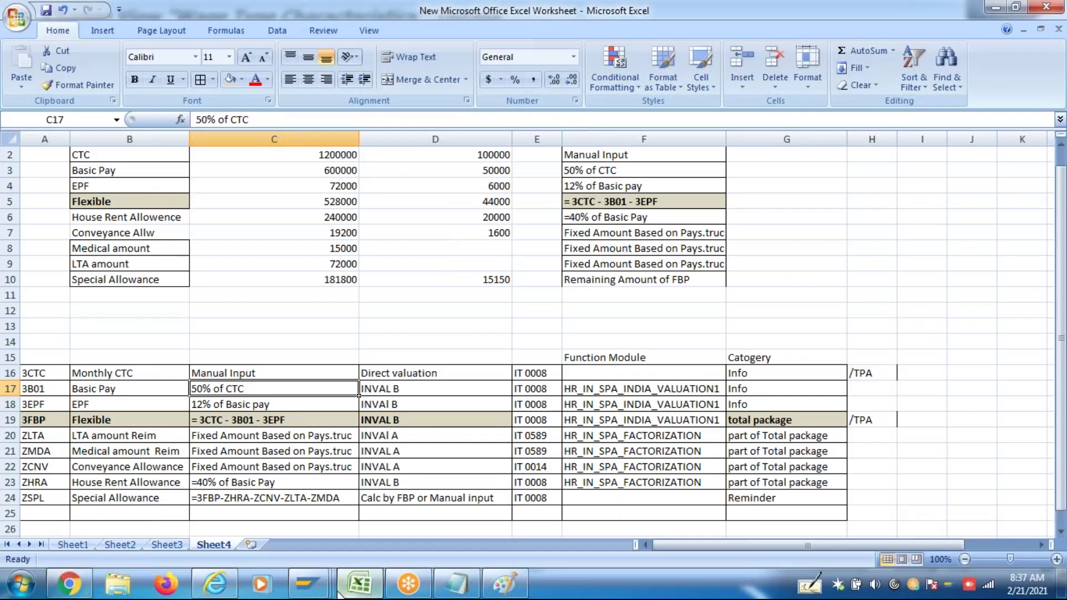
Jump to the PRZNT entry for 3B01 in the Base Wage Type Valuation list
mouse_move(319, 592)
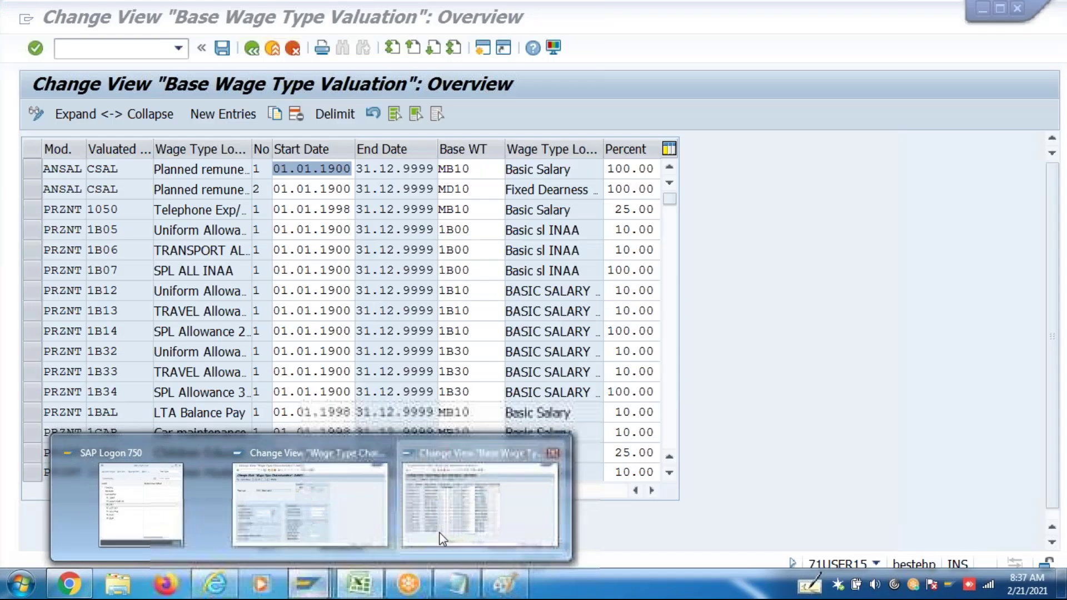
click(439, 532)
click(287, 549)
text(prZnt)
key(Tab)
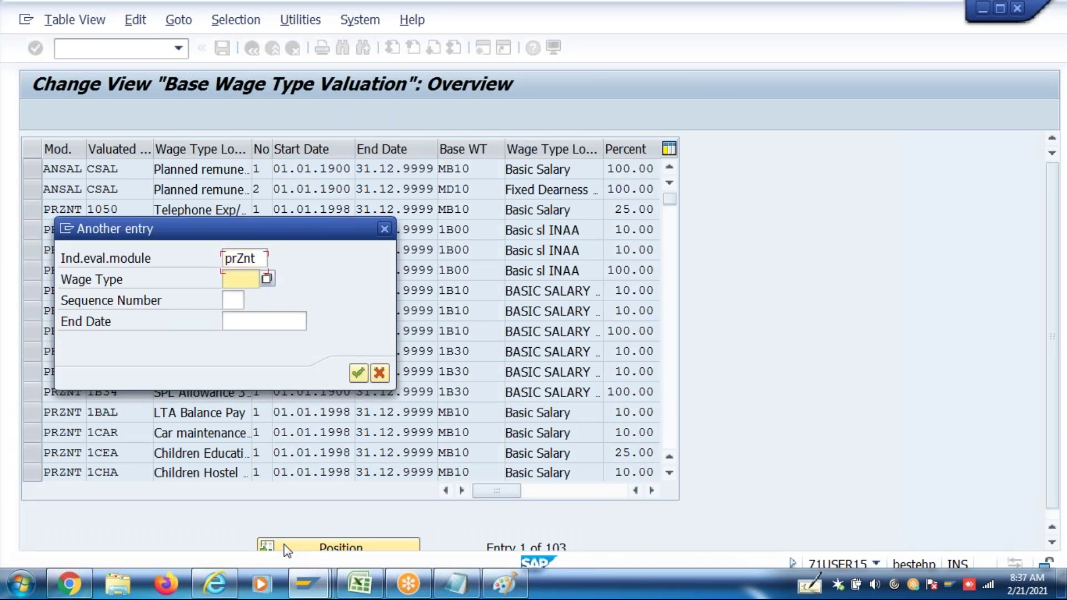
text(3b01)
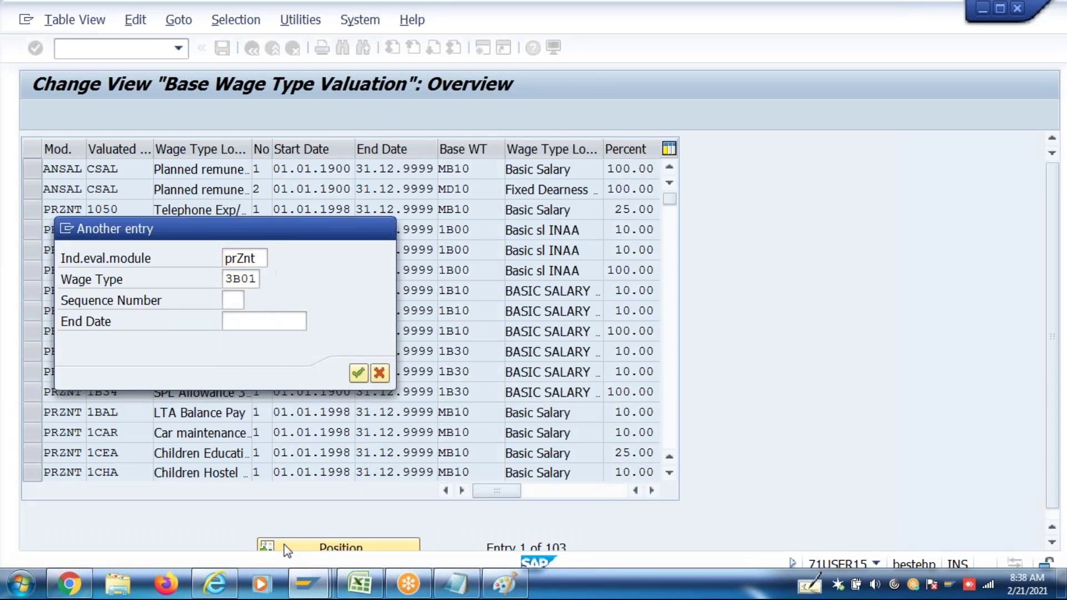
key(Return)
Confirm 3B01 is 50.00% of base wage type 3CTC, then look at 3FBP in Excel
click(31, 174)
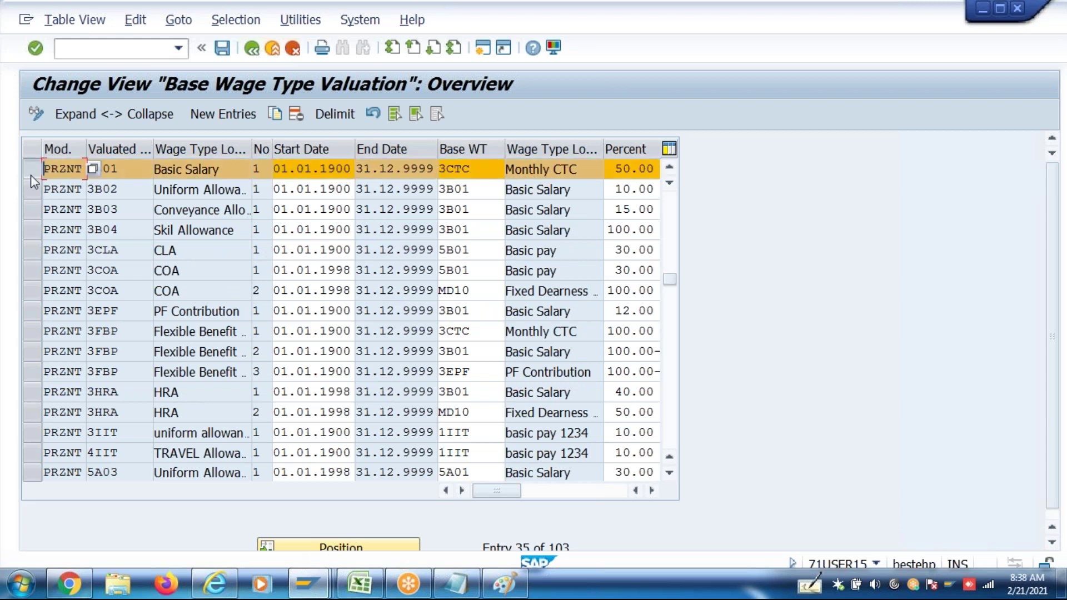
double_click(474, 168)
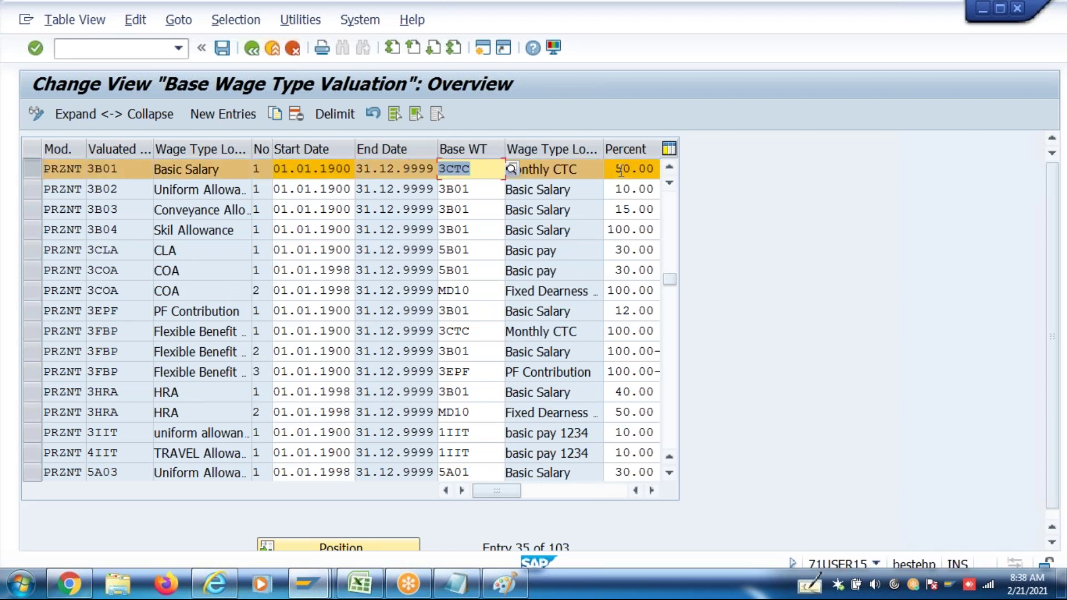
double_click(632, 169)
double_click(473, 168)
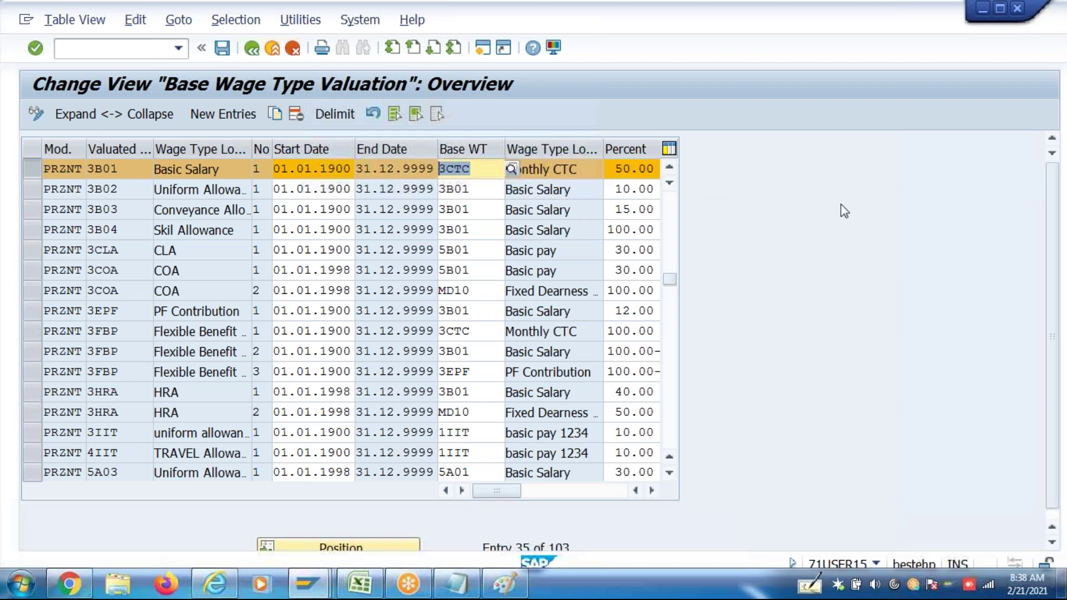
key(alt+Tab)
click(38, 416)
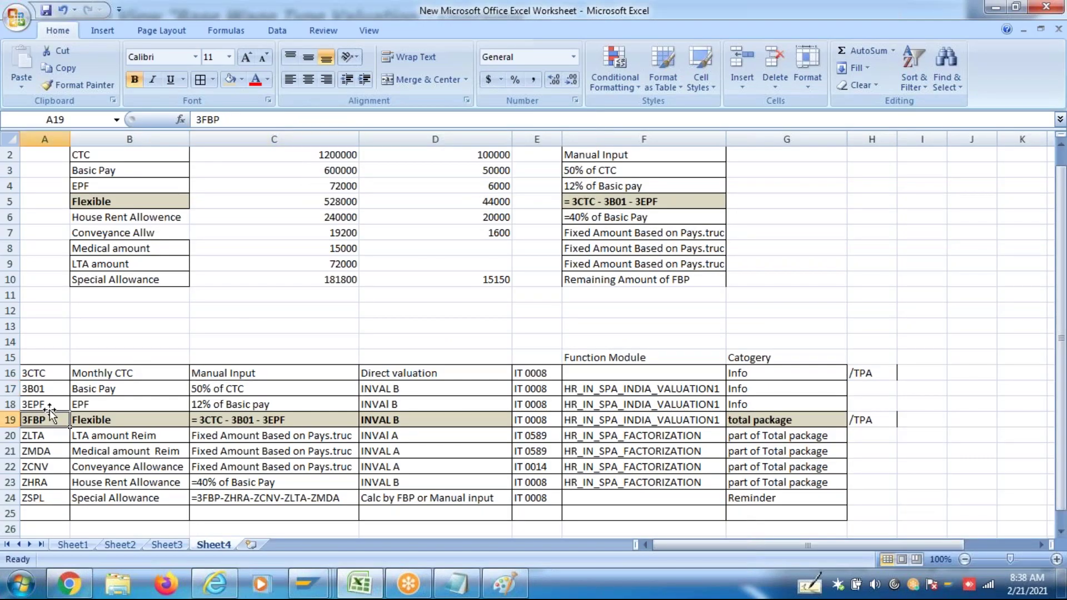
Review the 3EPF row's 12% of Basic pay rule and valuation in cells A18–D18
click(51, 405)
click(110, 385)
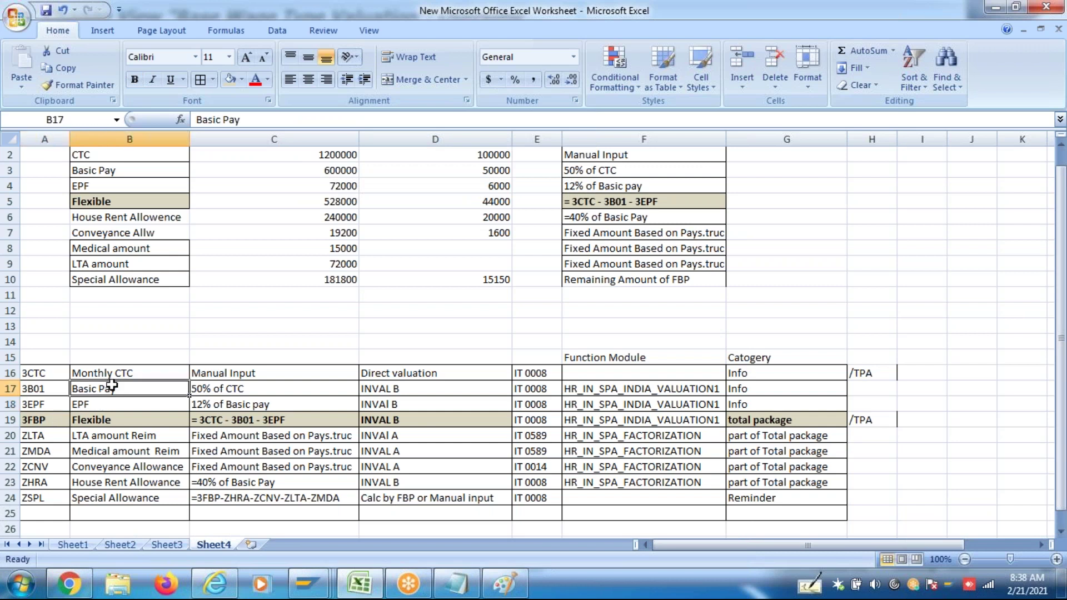
click(203, 404)
click(407, 404)
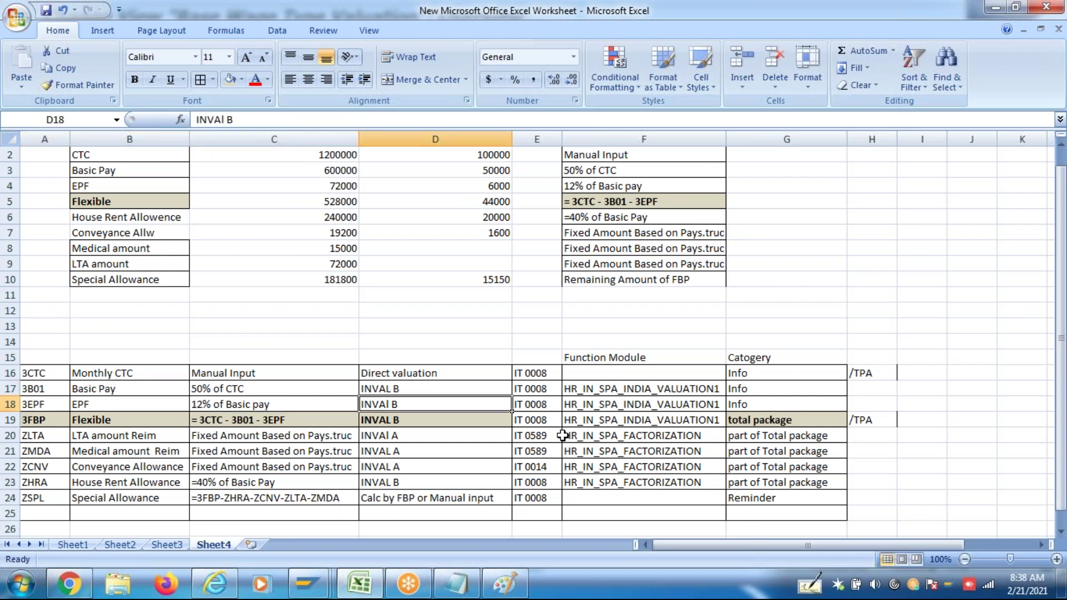
key(alt+Tab)
key(F2)
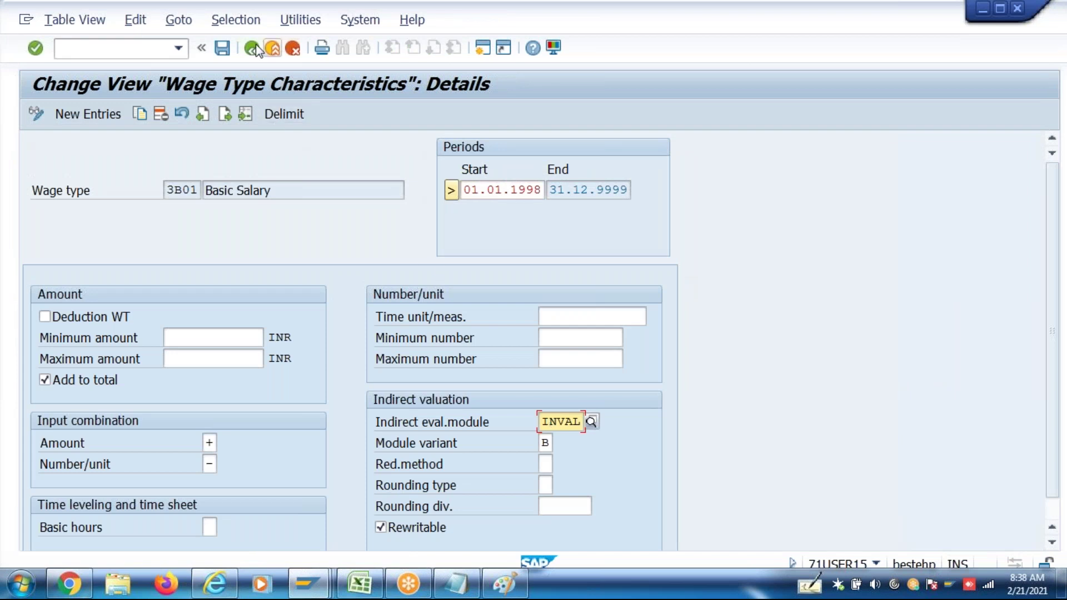
Open wage type 3EPF PF Contribution and check its INVAL indirect valuation module
click(251, 47)
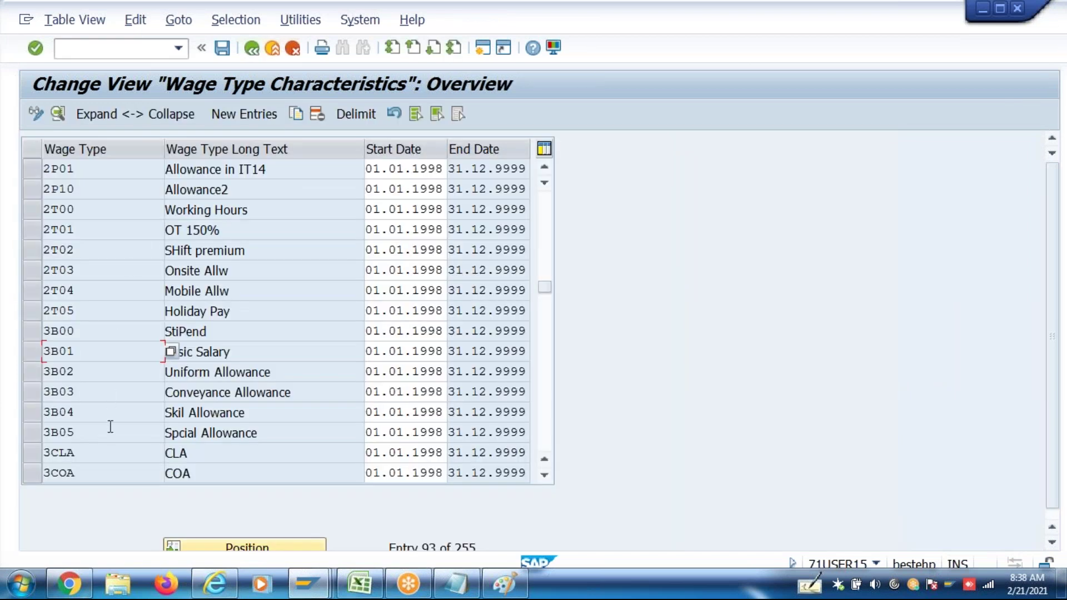
click(543, 435)
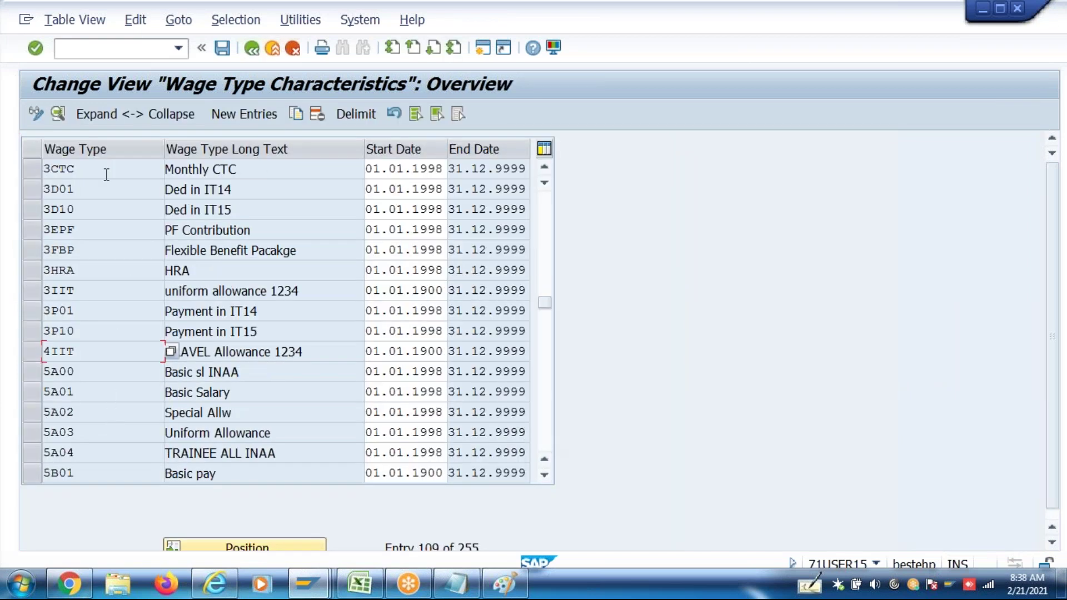
double_click(96, 230)
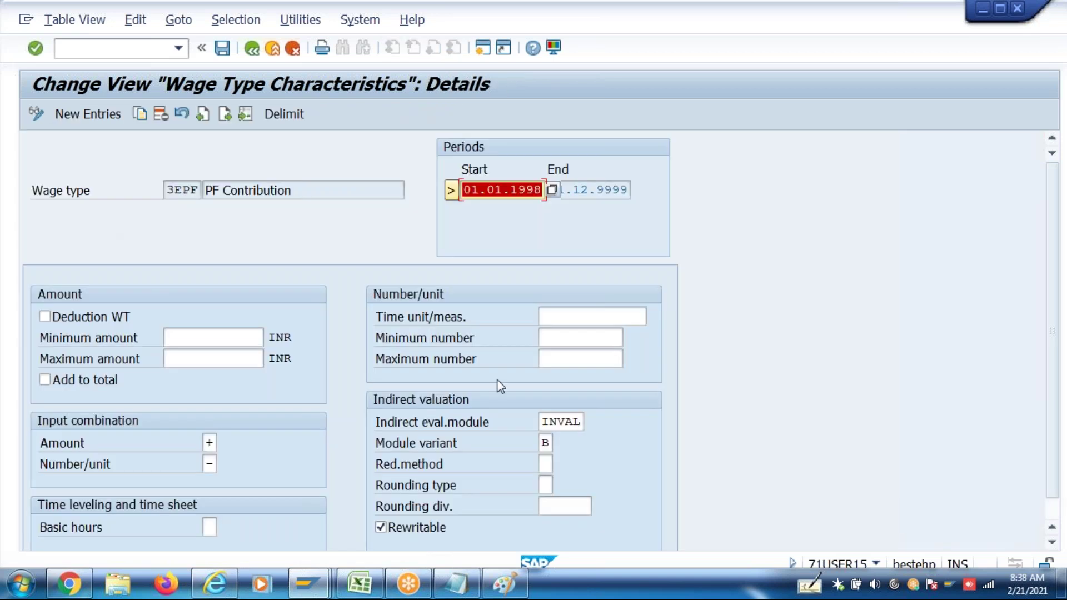
click(541, 425)
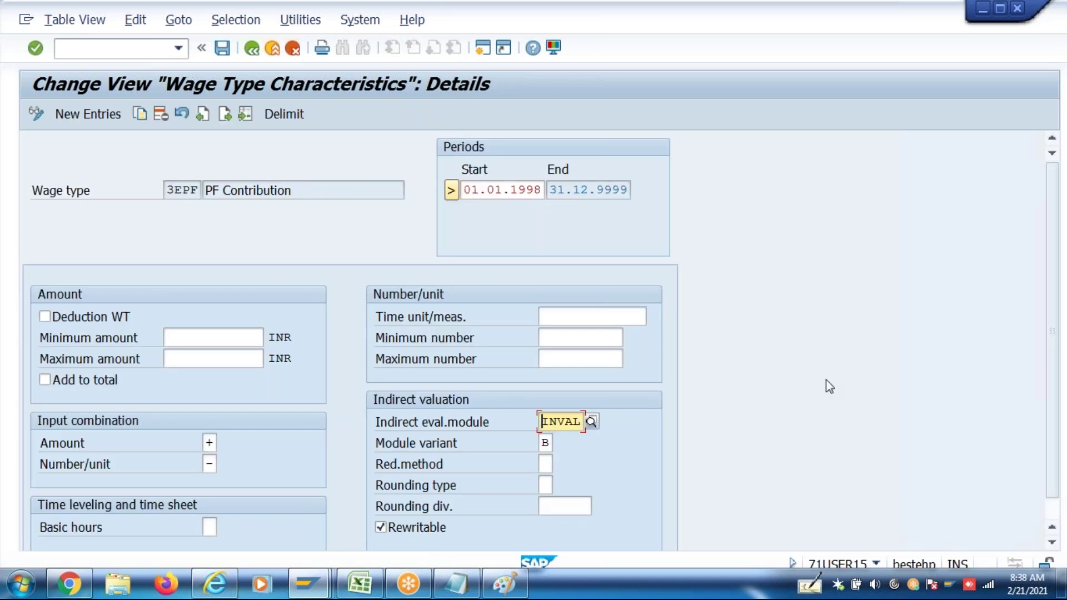
Confirm in Base Wage Type Valuation that 3EPF is 12.00% of 3B01
key(F3)
click(31, 170)
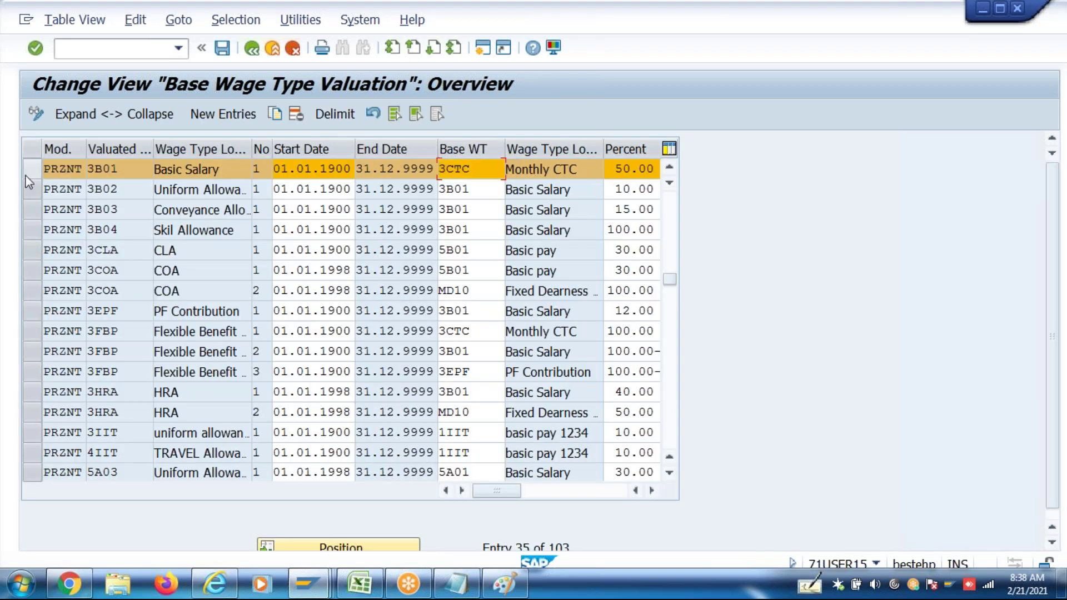
click(34, 310)
click(471, 314)
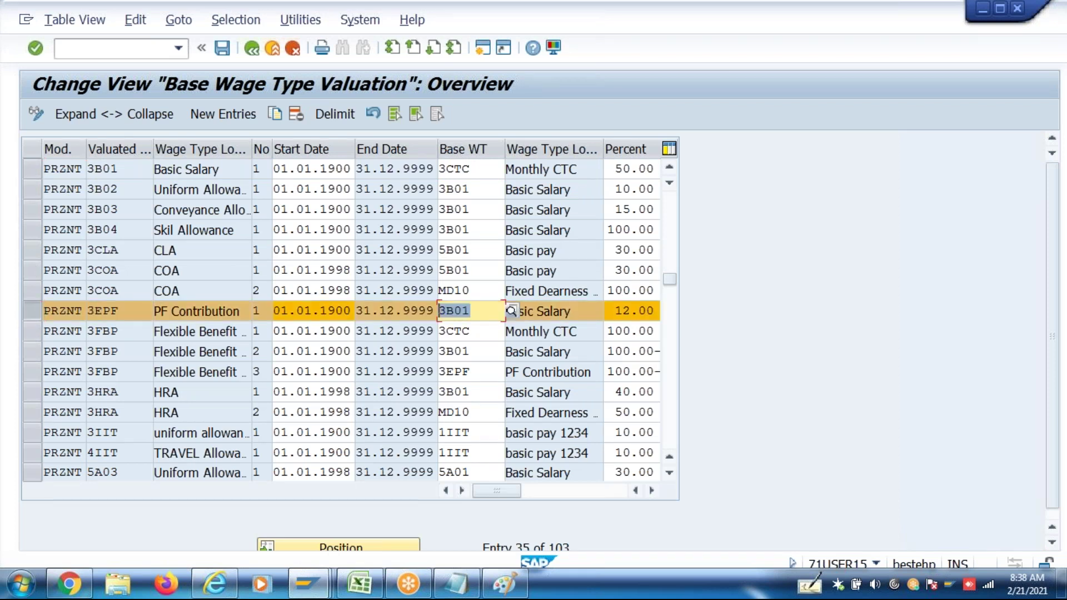
key(Tab)
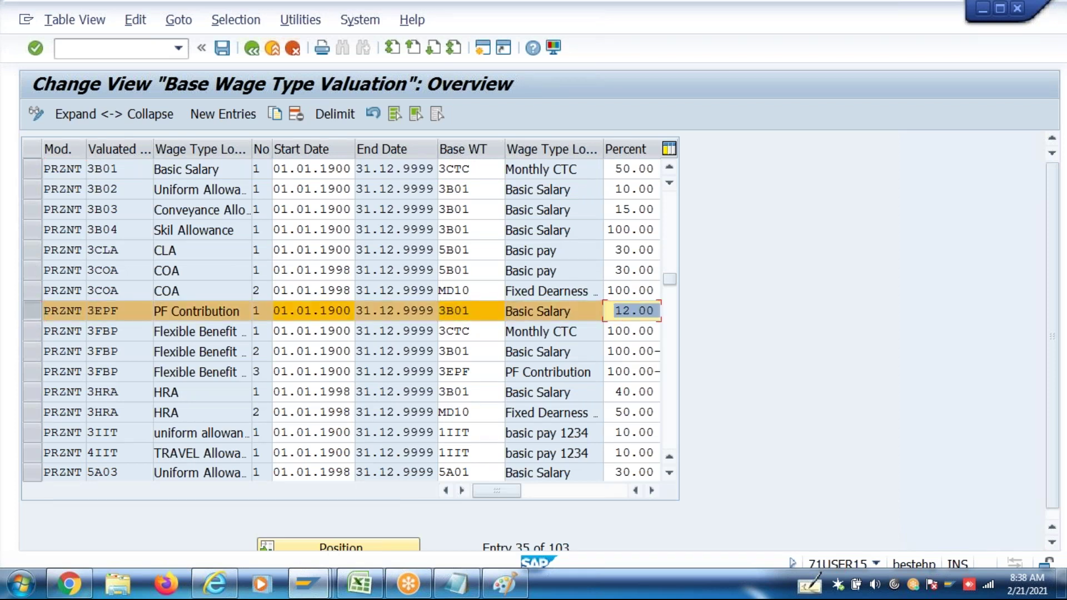
key(F3)
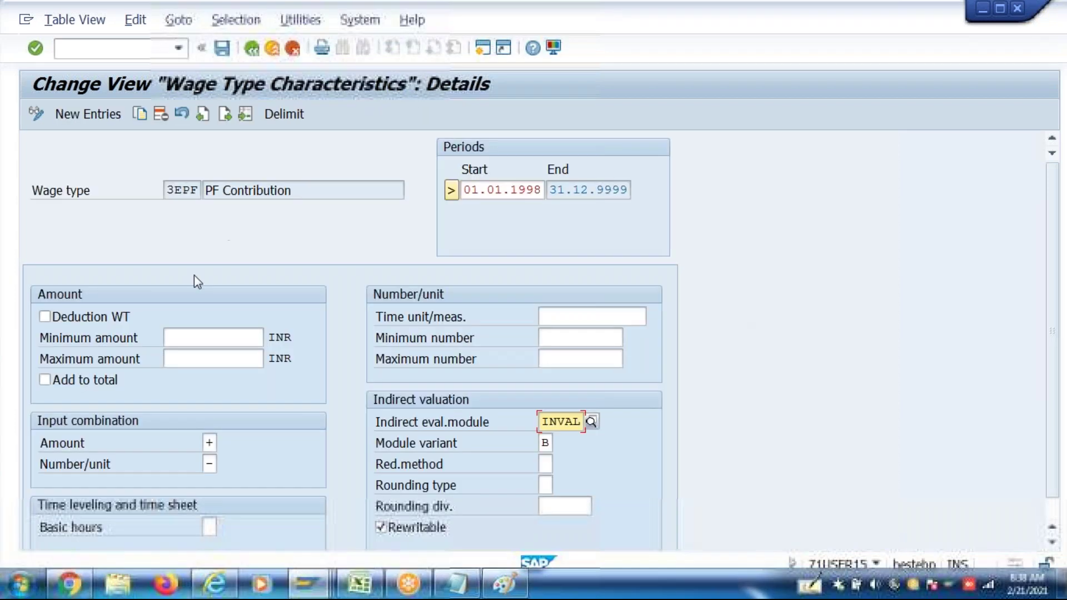
click(249, 56)
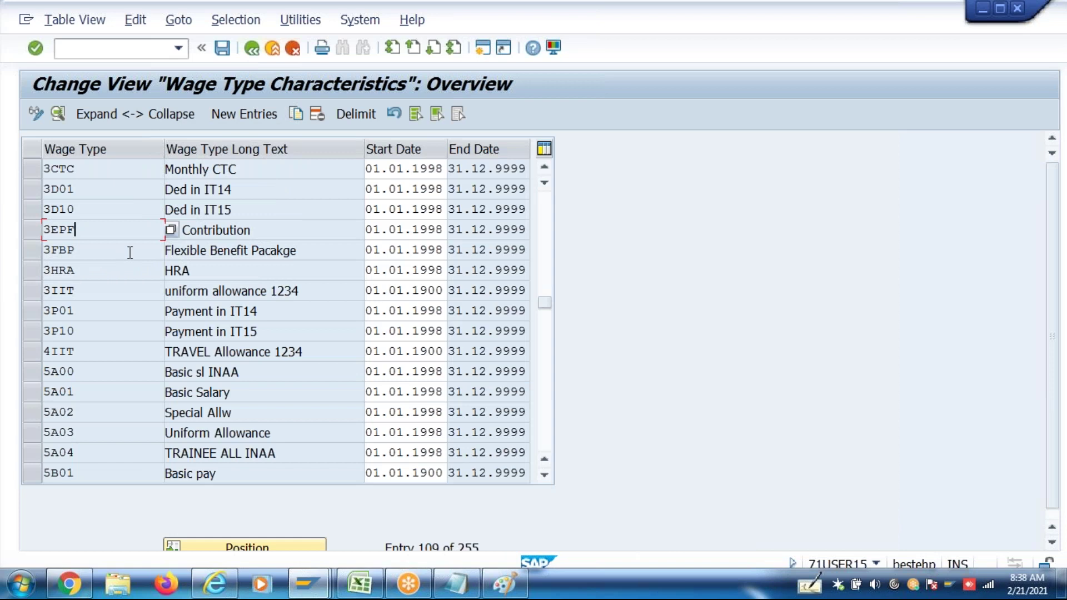
Open wage type 3FBP and confirm it uses indirect valuation module INVAL
double_click(130, 253)
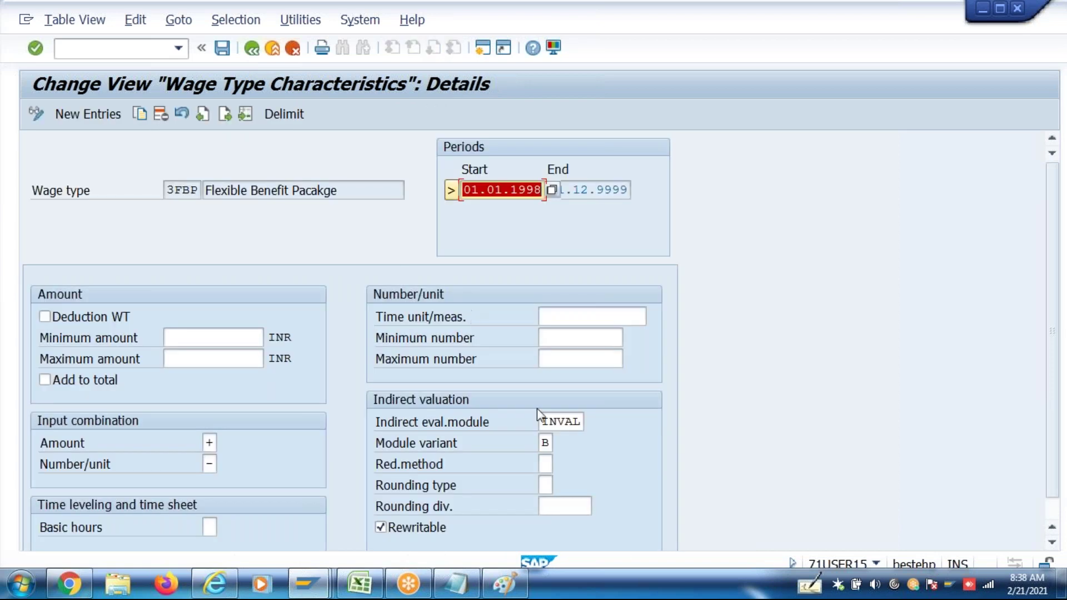
click(543, 422)
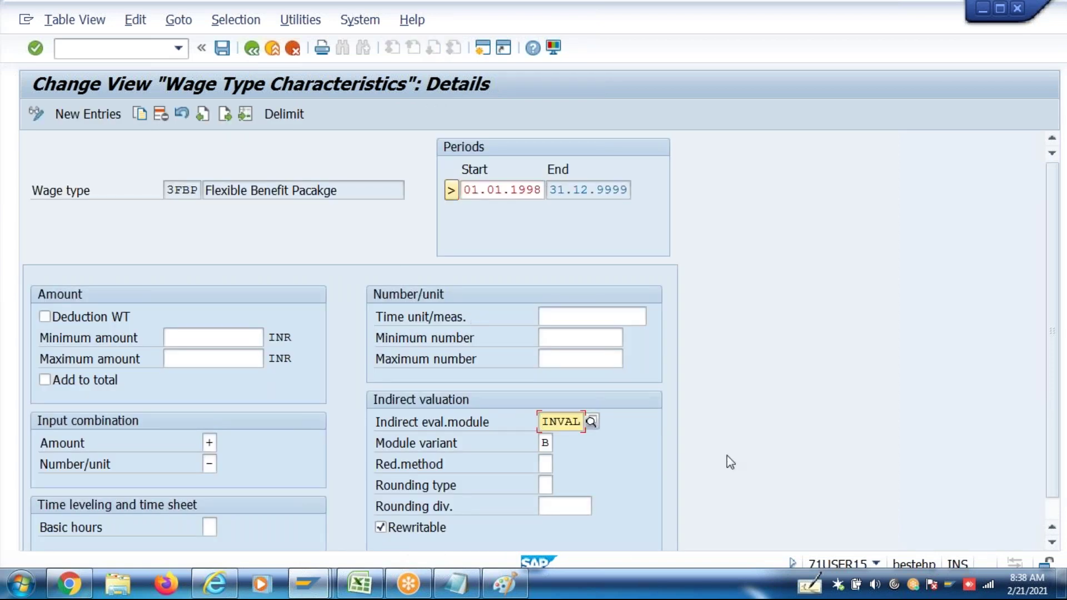
key(F3)
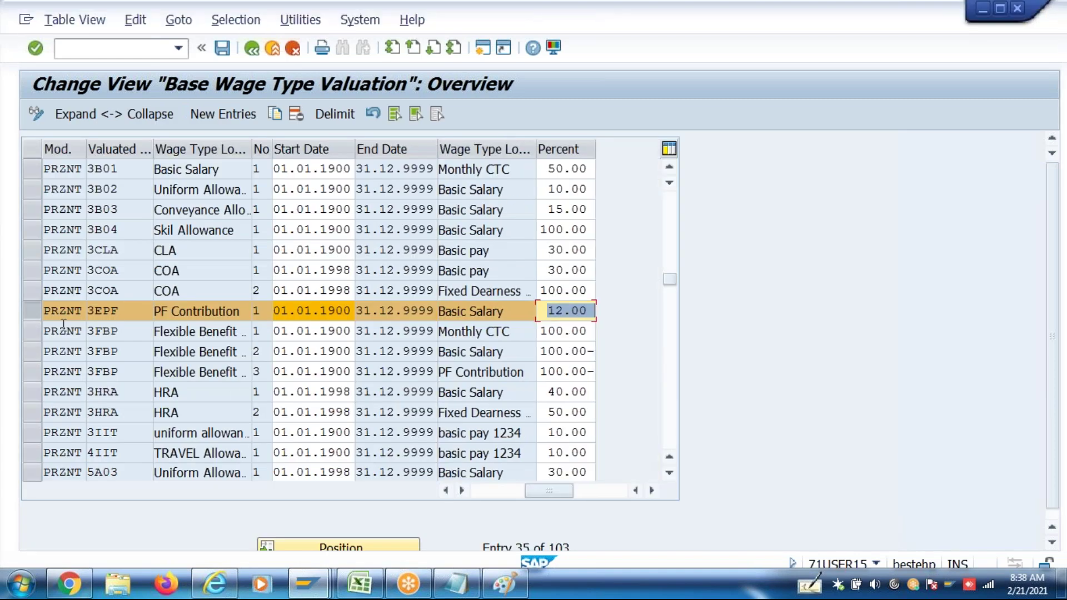
Check the 3FBP rows' base wage types 3CTC, 3B01 and 3EPF, then return to the Excel sheet
drag(34, 328, 39, 366)
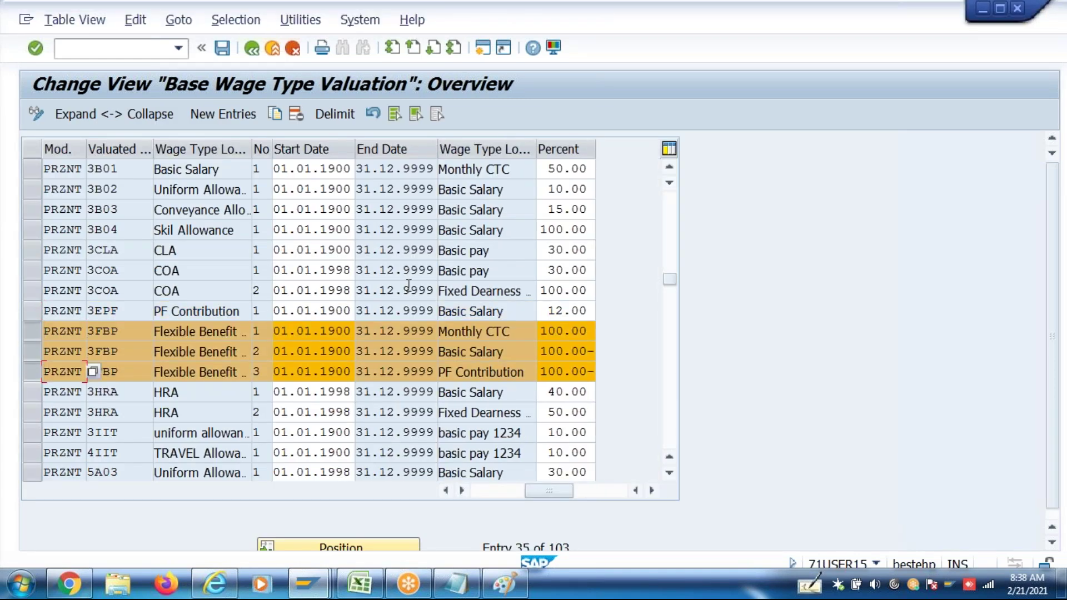
click(451, 495)
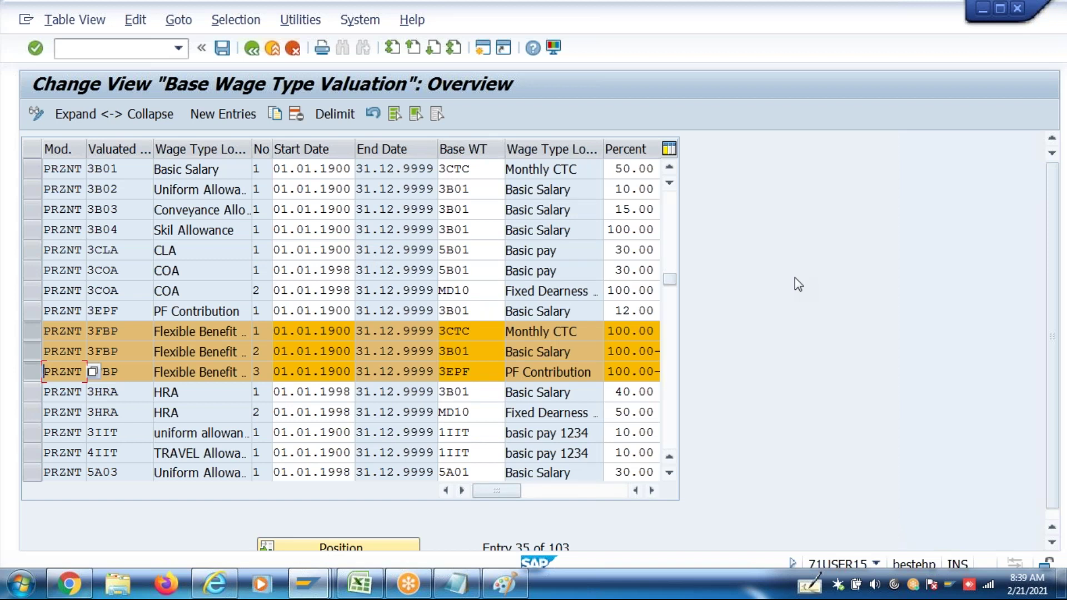
click(469, 332)
drag(470, 332, 436, 340)
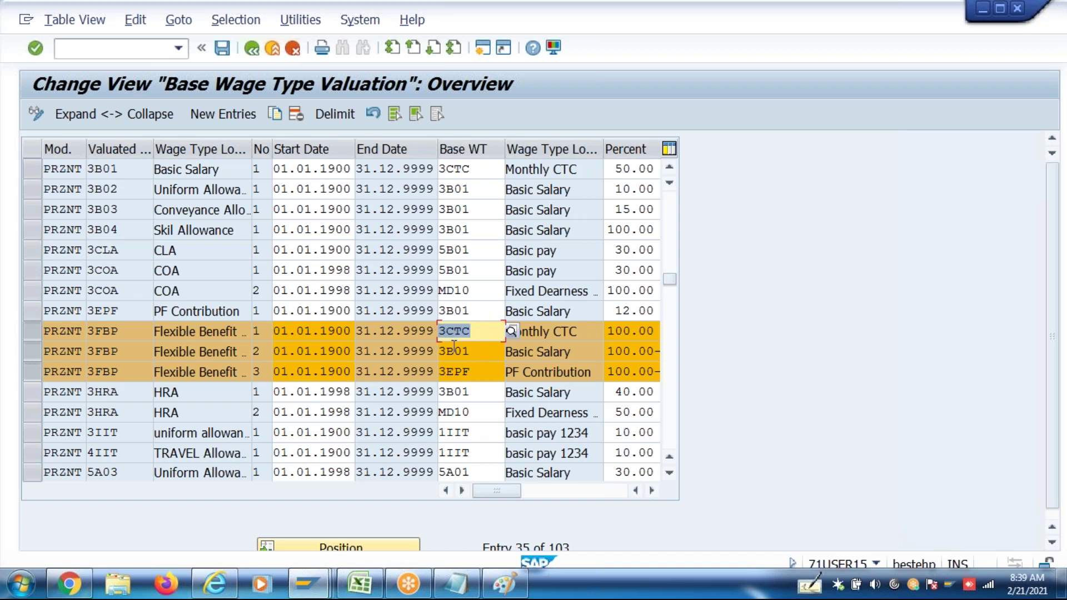
key(Down)
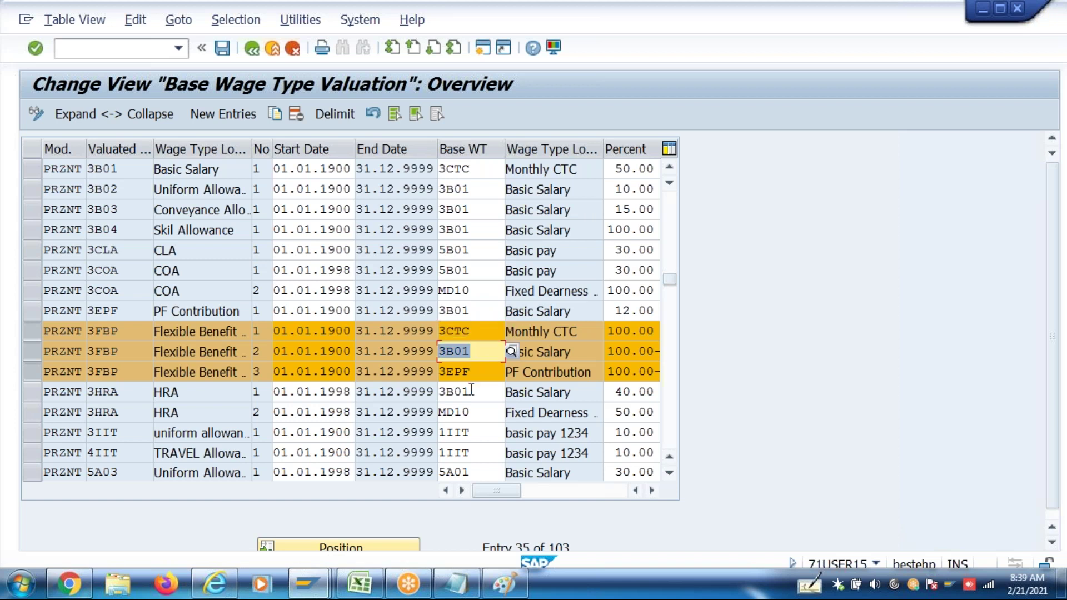
key(Down)
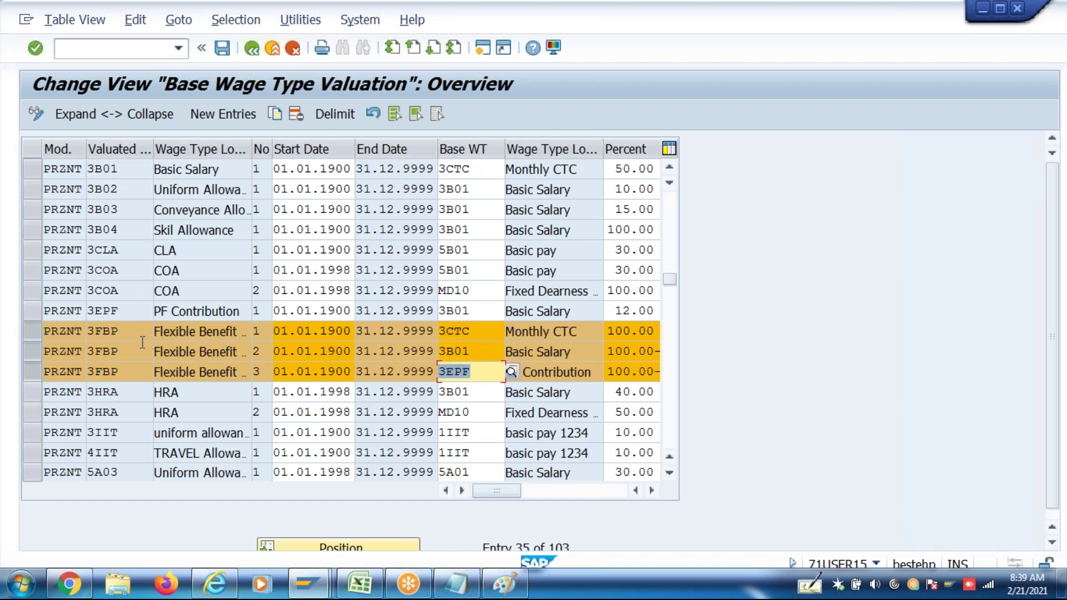
click(136, 337)
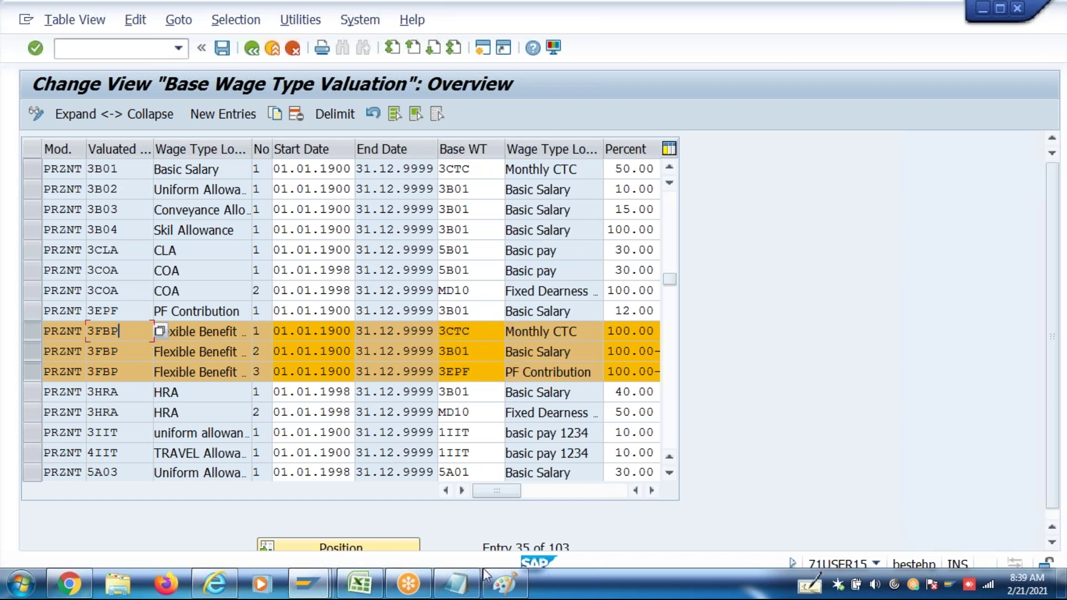
mouse_move(367, 587)
click(416, 503)
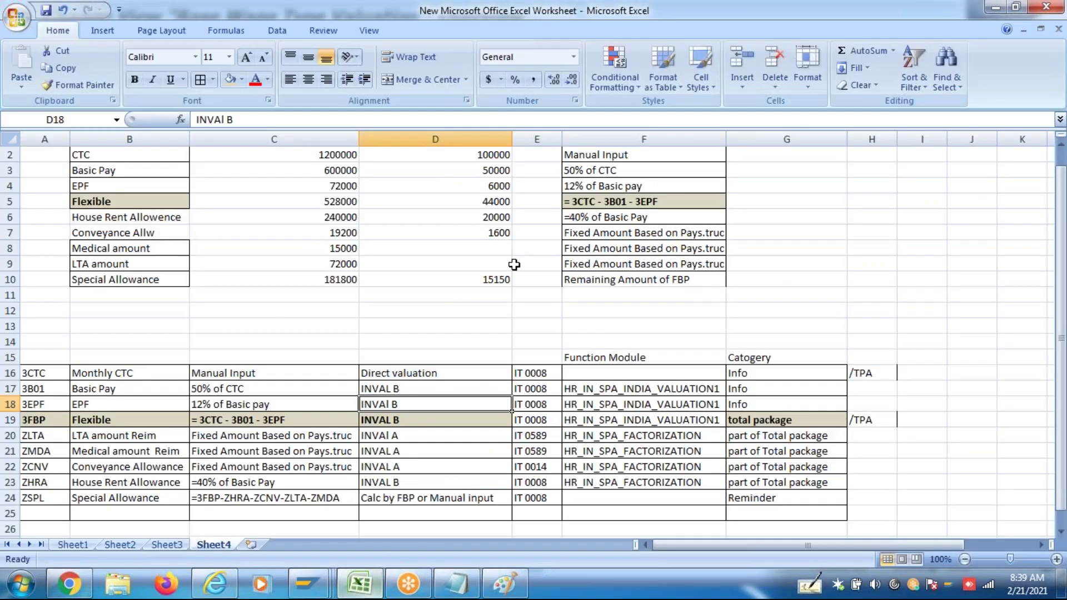
click(639, 203)
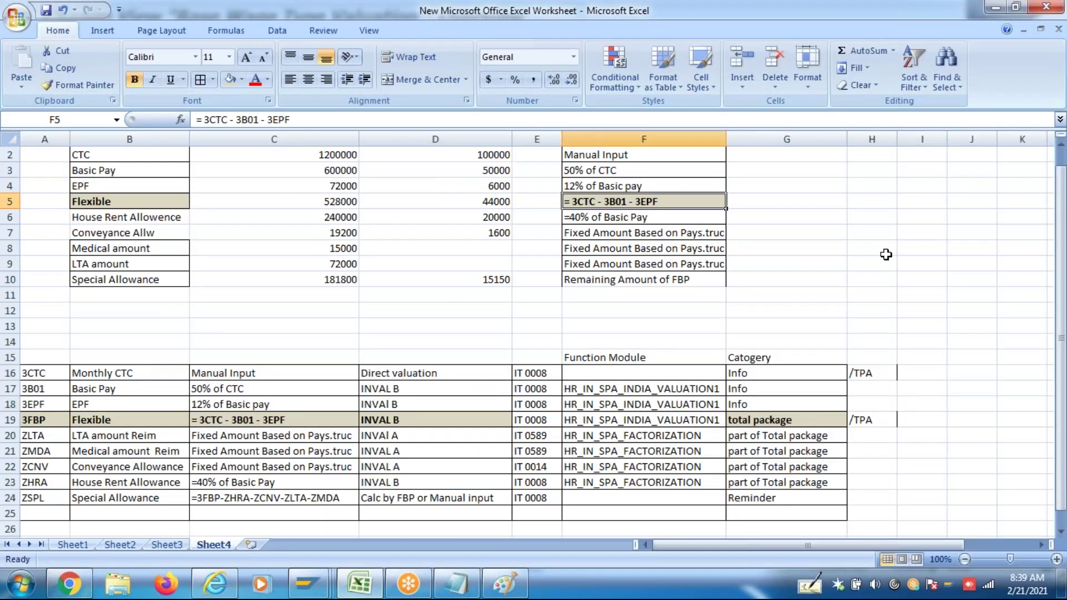
click(600, 218)
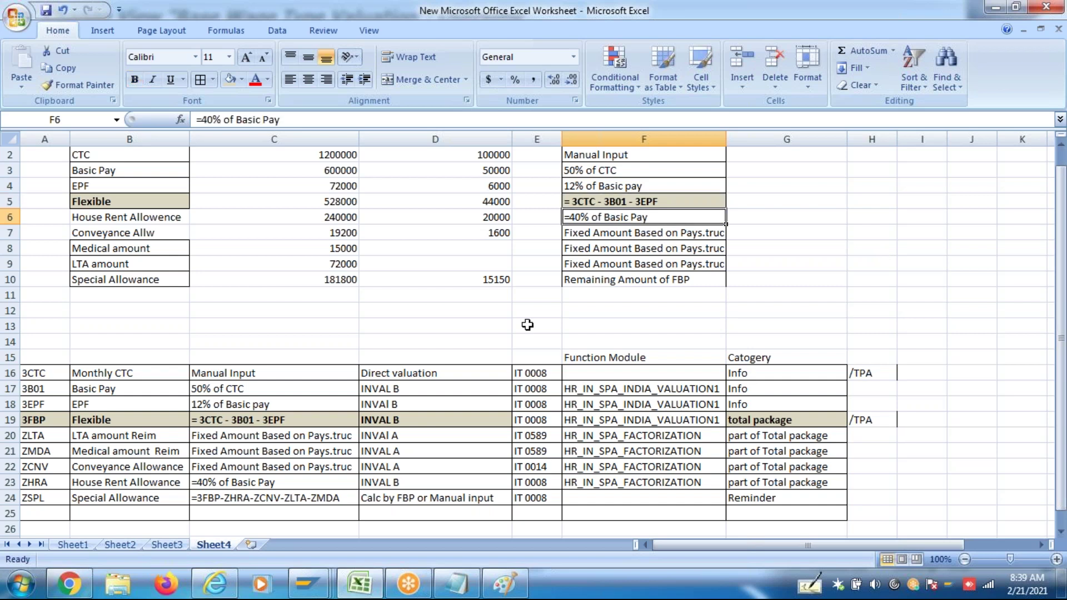
key(alt+Tab)
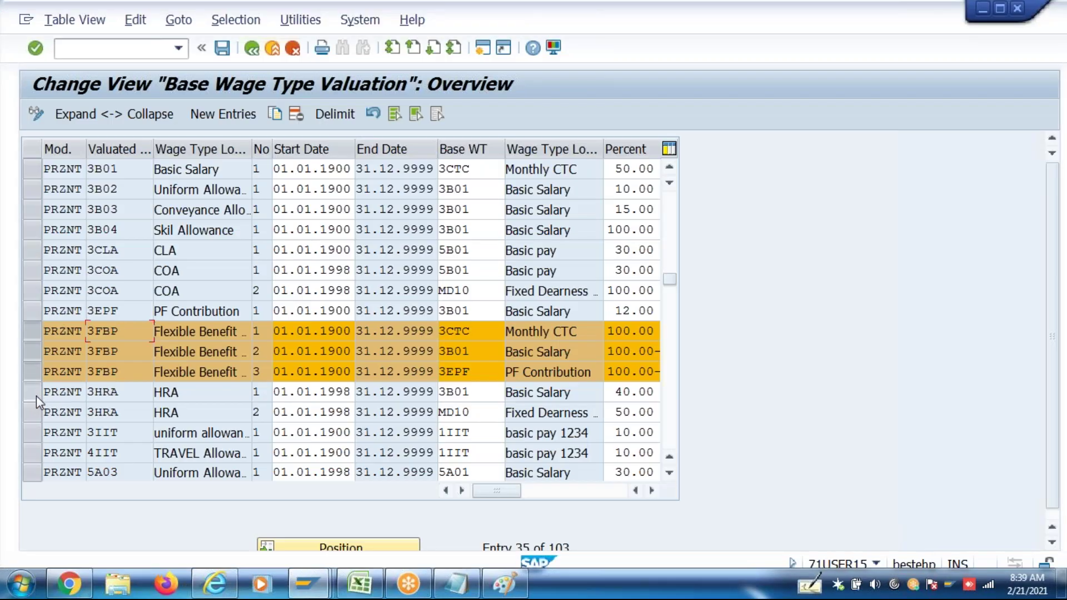
click(36, 396)
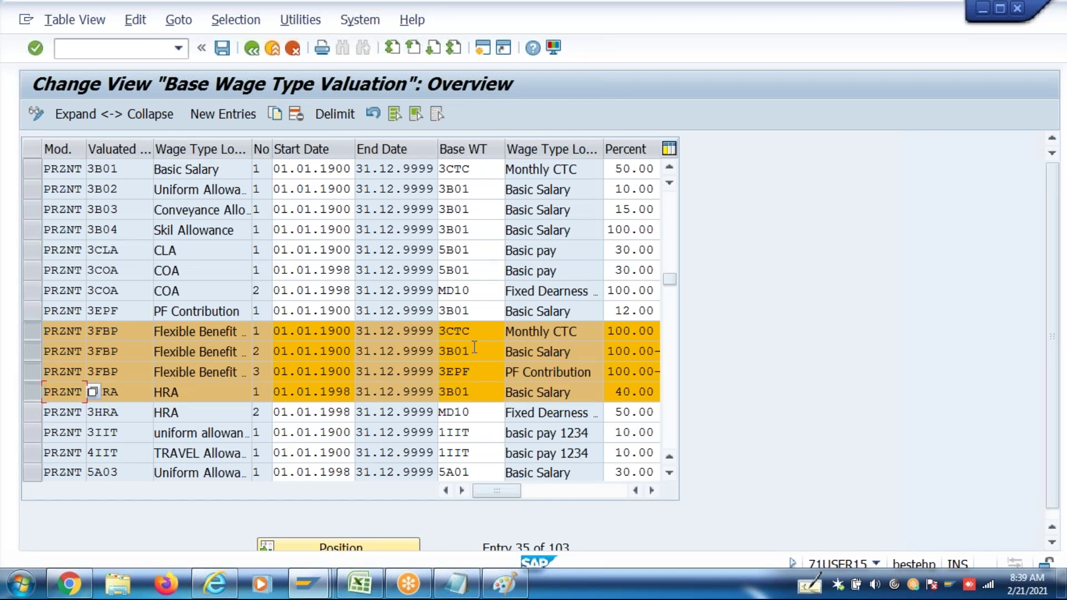
click(483, 391)
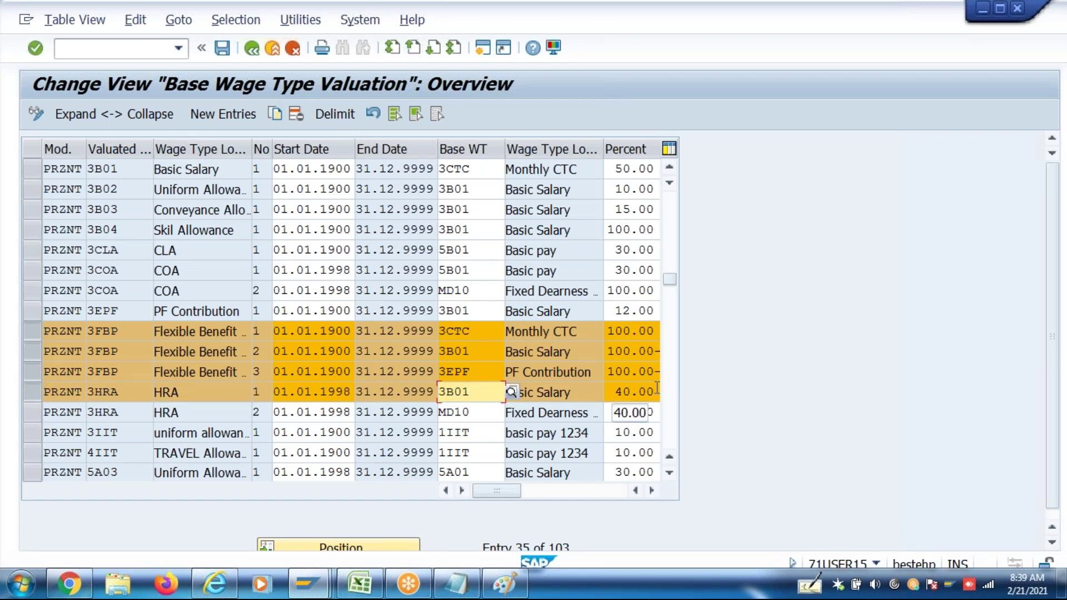
key(alt+Tab)
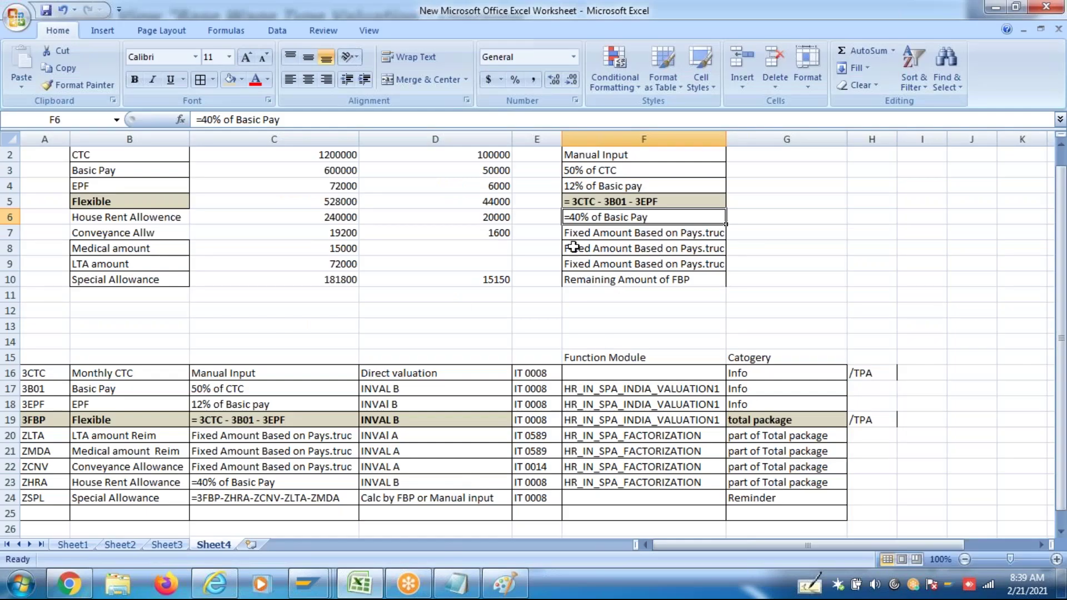
drag(581, 233, 587, 259)
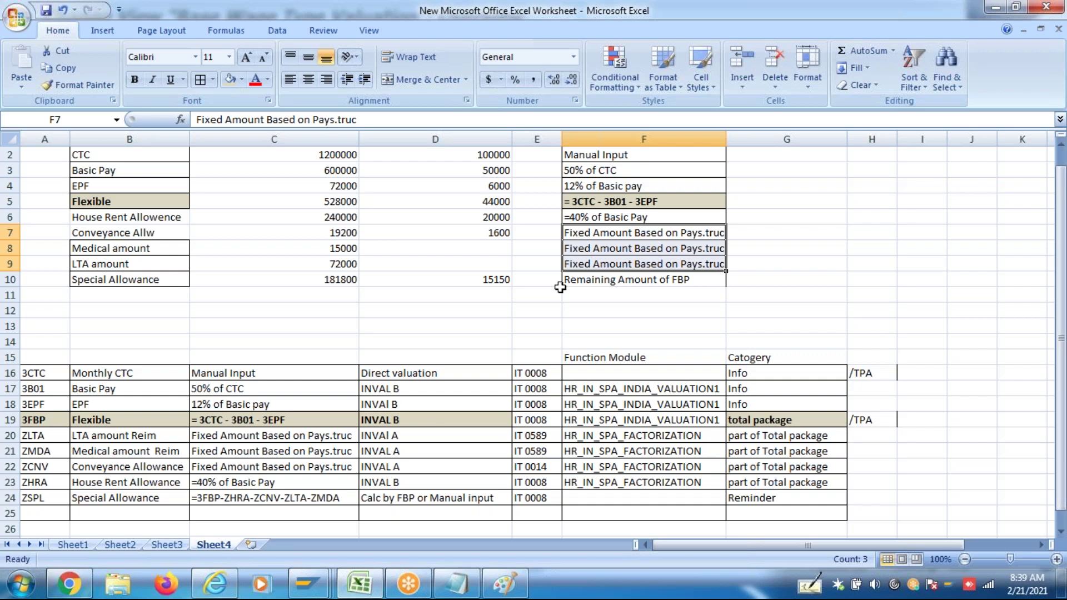
drag(401, 435, 404, 470)
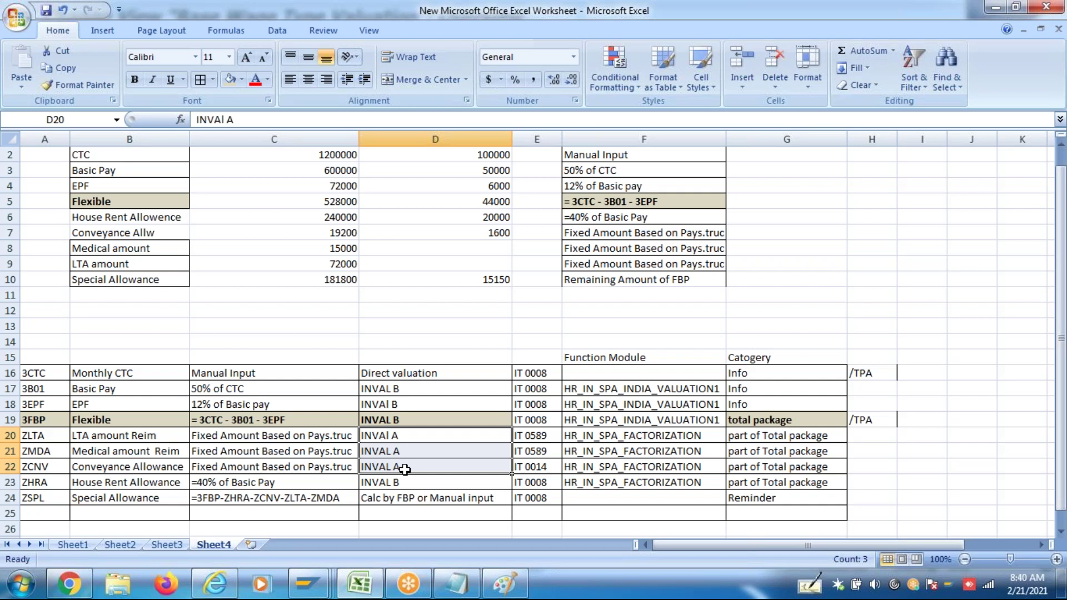
mouse_move(308, 583)
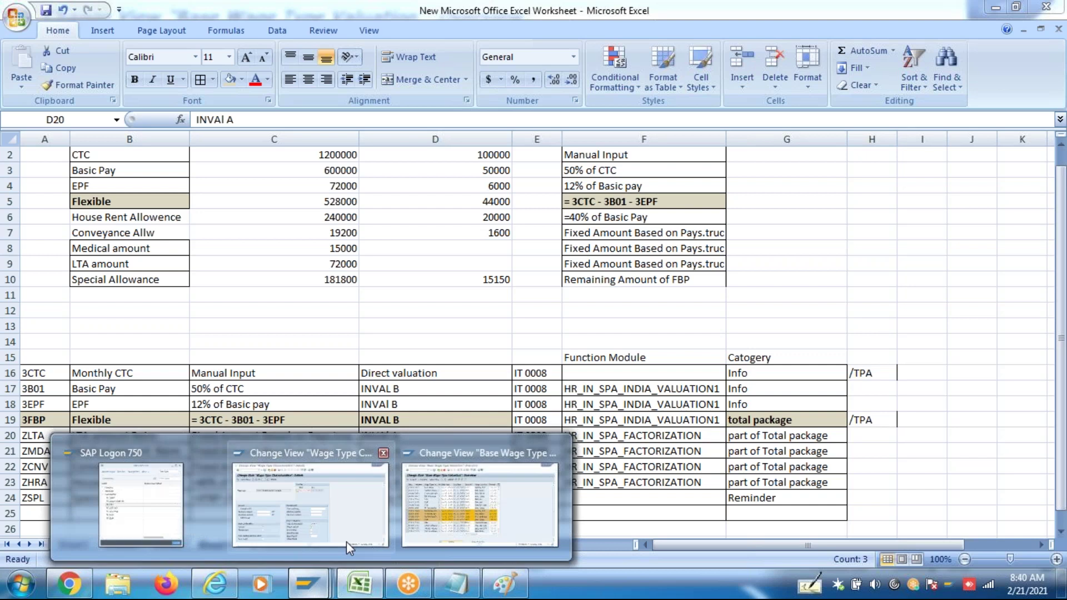
Back out of the 3FBP table maintenance to the main menu and start transaction SPRO
click(350, 546)
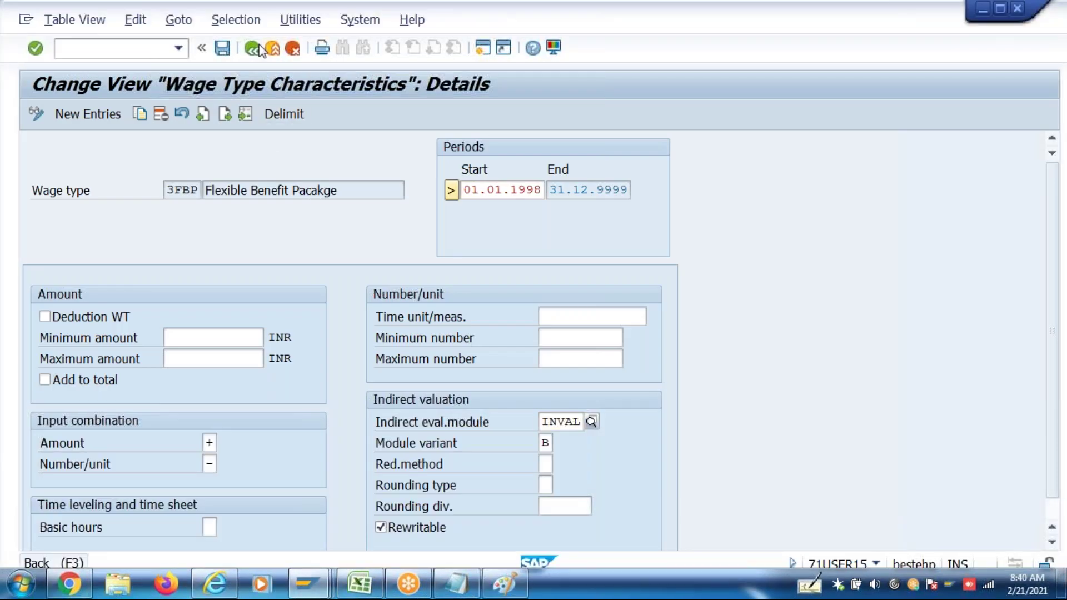
click(252, 49)
click(252, 49)
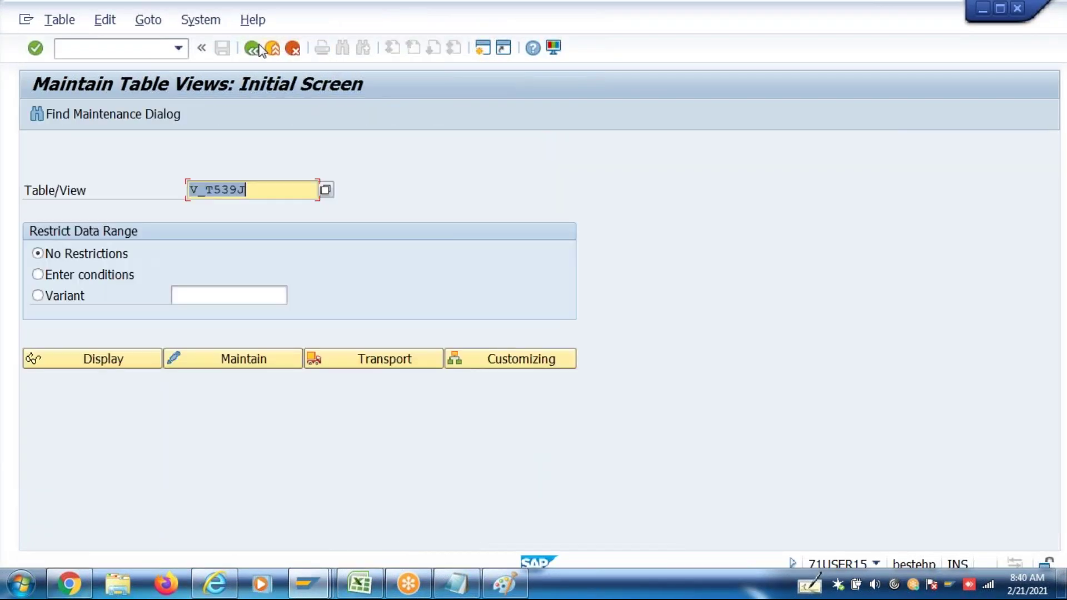
click(254, 48)
text(Speo)
key(Return)
text(Spro)
key(Return)
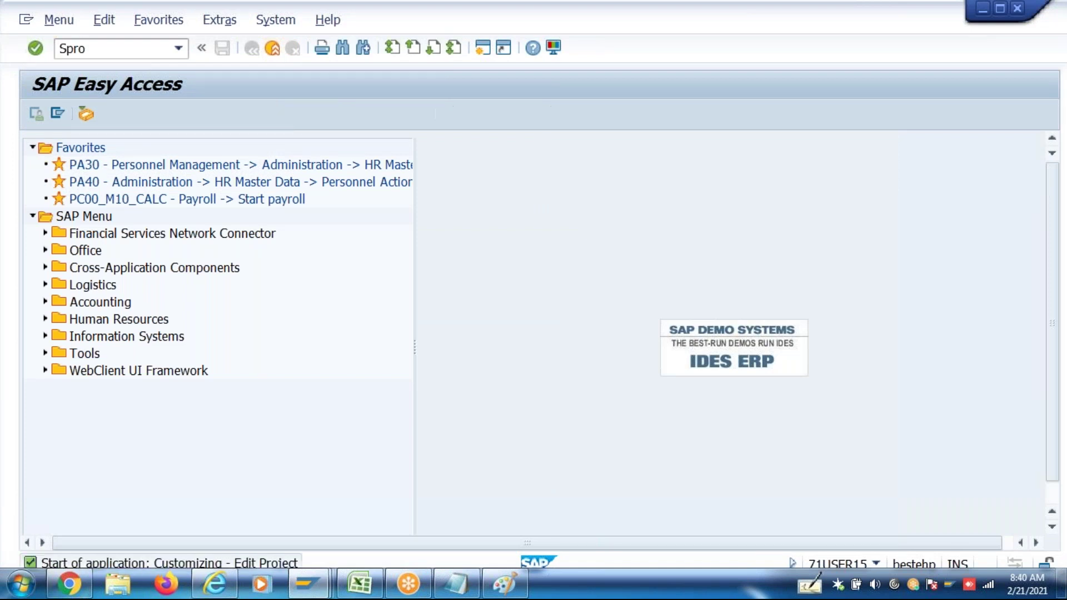
In the IMG, expand Personnel Management > Personnel Administration > Basic Settings
click(111, 112)
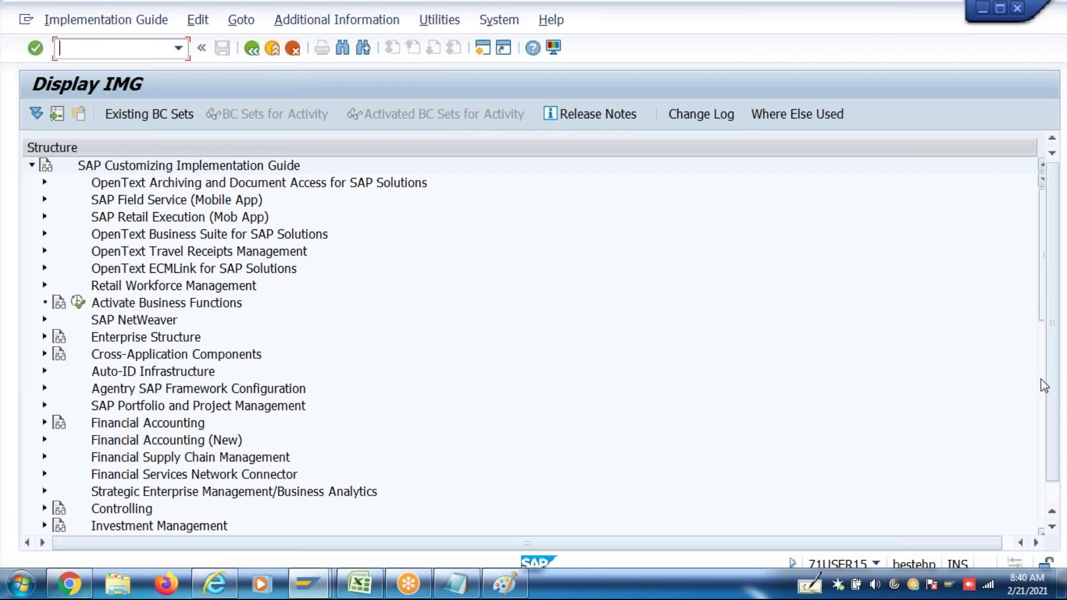
click(1042, 379)
click(140, 391)
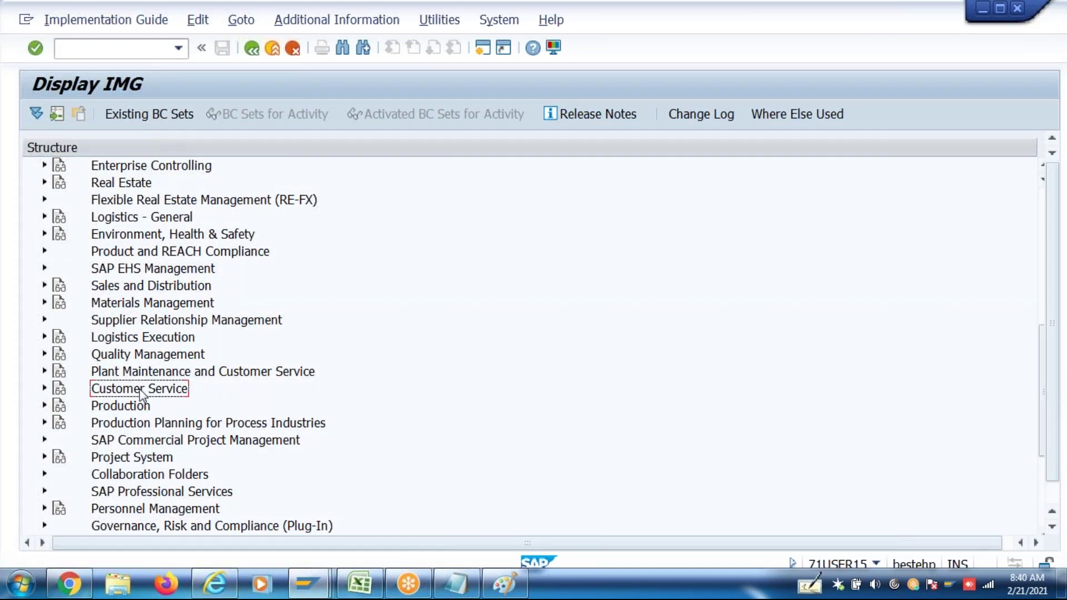
key(Down)
key(Down)
key(Down)
key(Down)
key(Down)
key(Down)
key(Down)
key(Down)
key(Down)
key(Down)
key(Down)
key(Down)
key(Down)
key(Down)
key(Down)
key(Down)
key(Down)
key(Down)
key(Down)
key(Down)
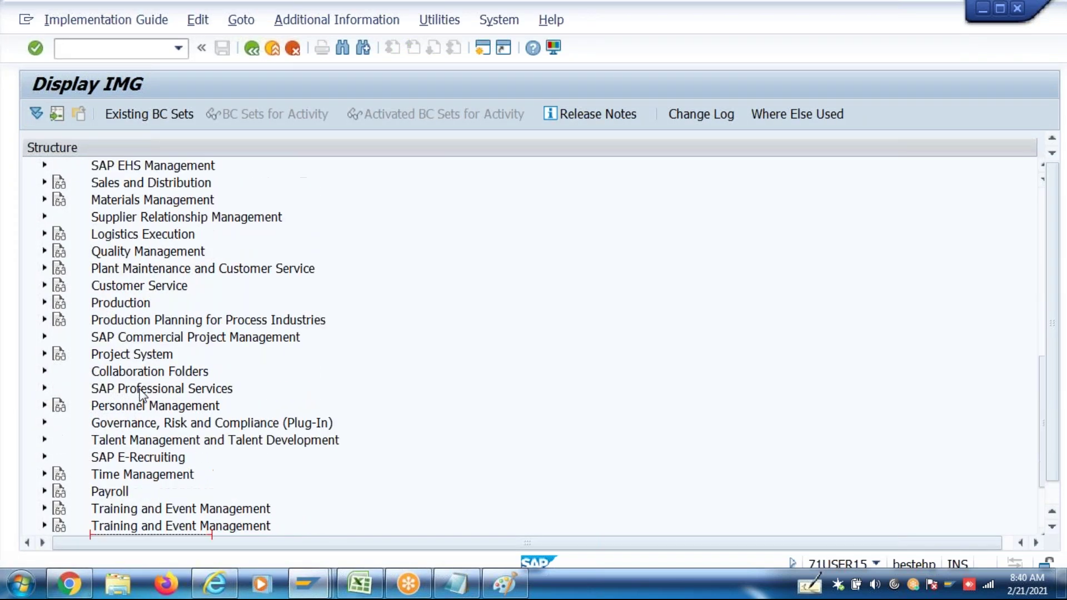
click(103, 304)
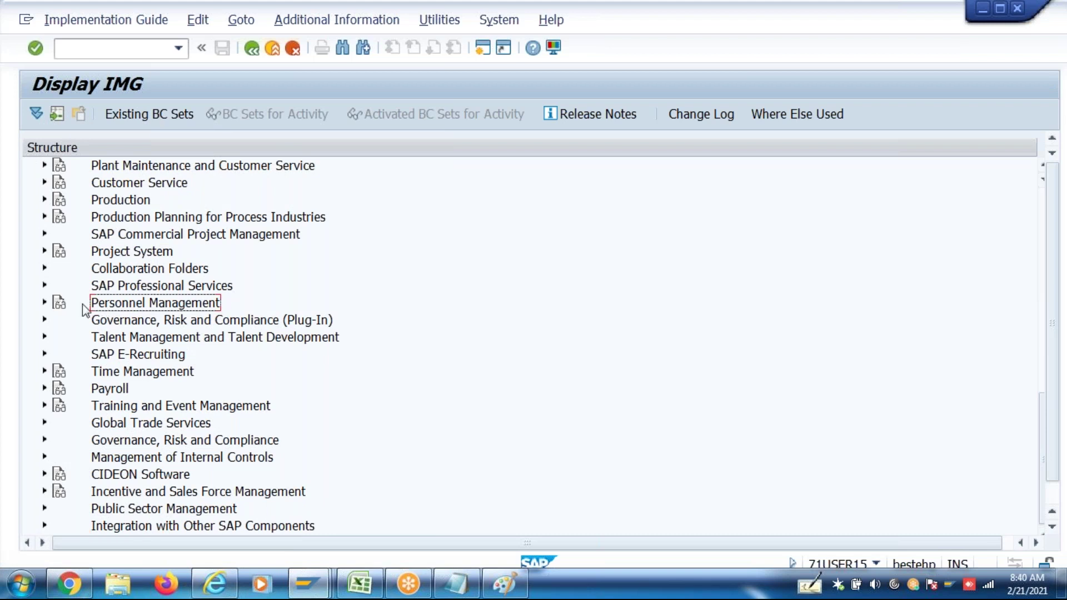
click(44, 303)
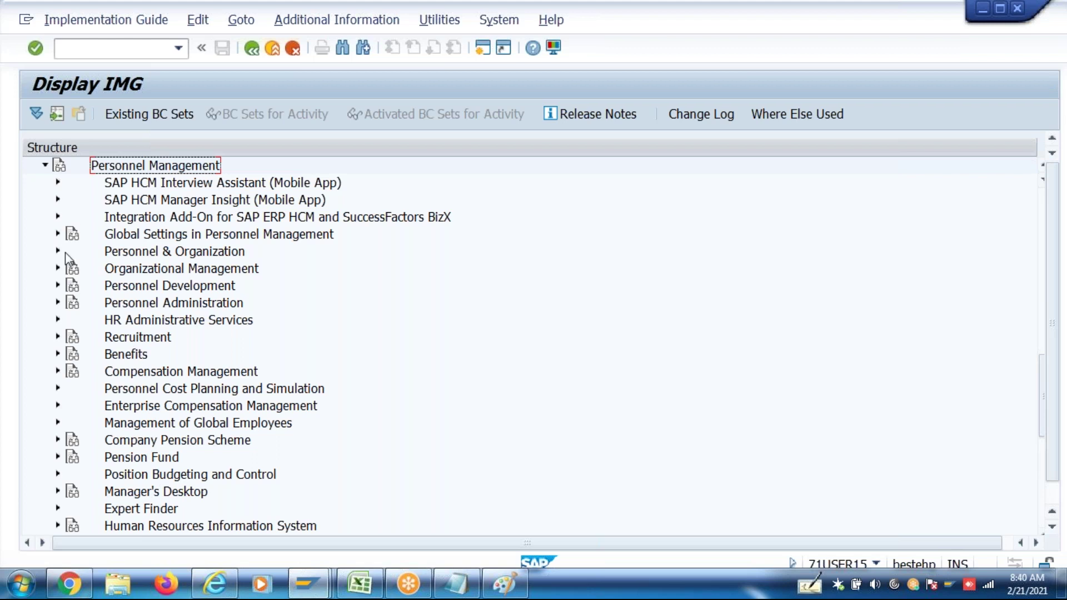
click(58, 303)
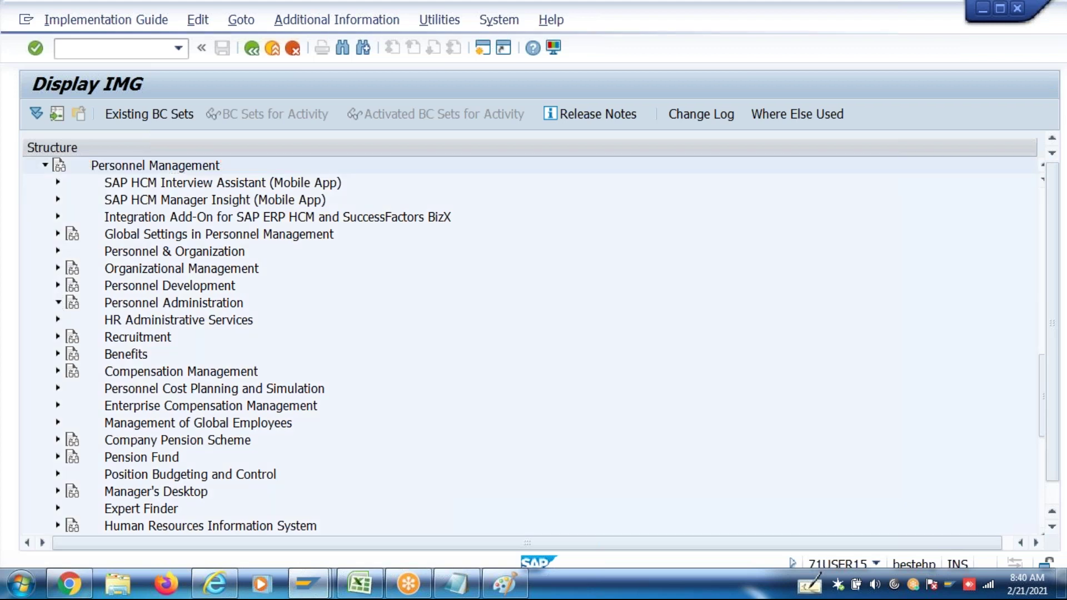
click(71, 302)
Run Maintain user parameters for country grouping 40 India, leaving the user profile unchanged
click(118, 320)
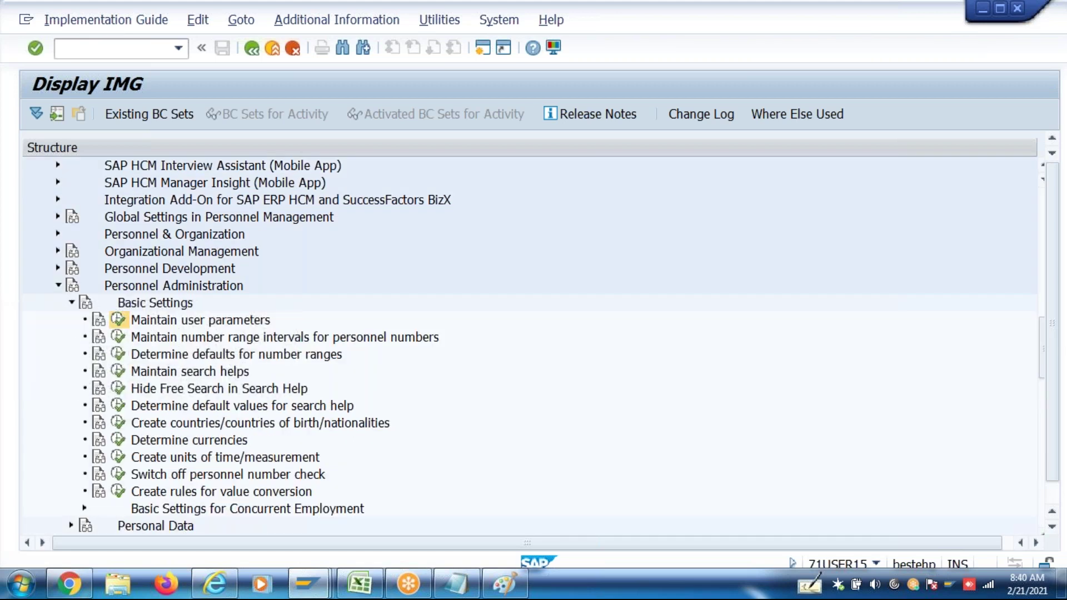
key(Return)
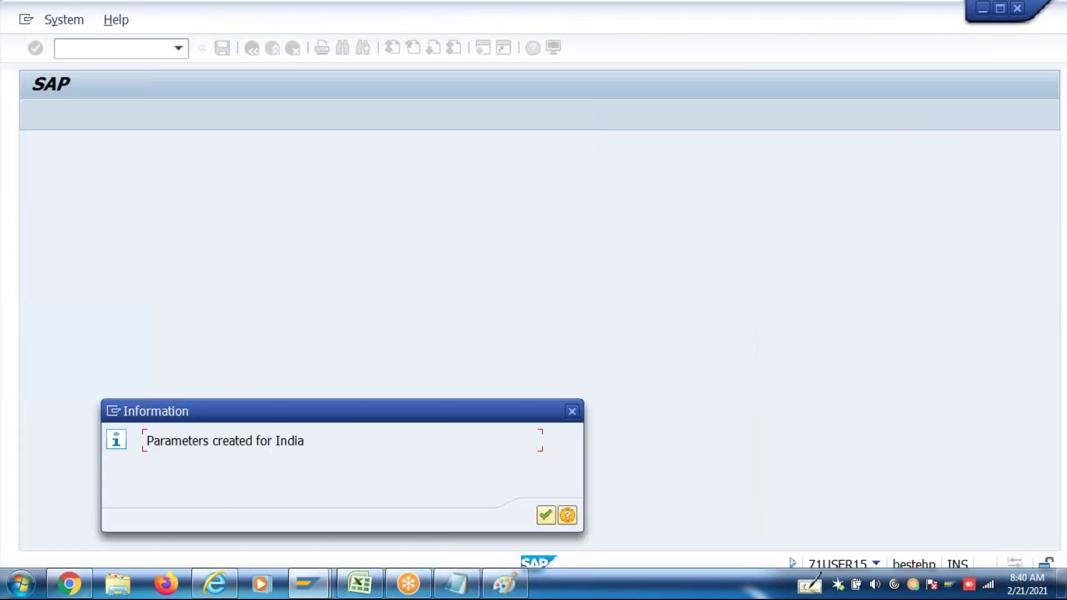
key(Return)
key(F3)
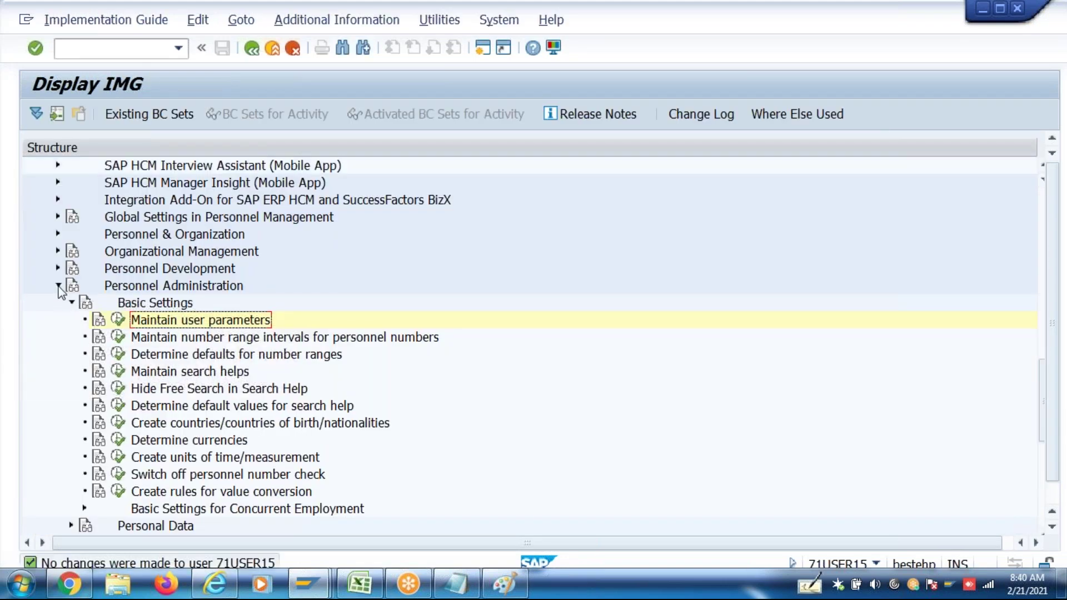
Collapse Personnel Management in the IMG tree and move to the Payroll area
click(58, 286)
key(Up)
key(Up)
key(Up)
key(Up)
key(Up)
key(Up)
key(Up)
key(Up)
key(Up)
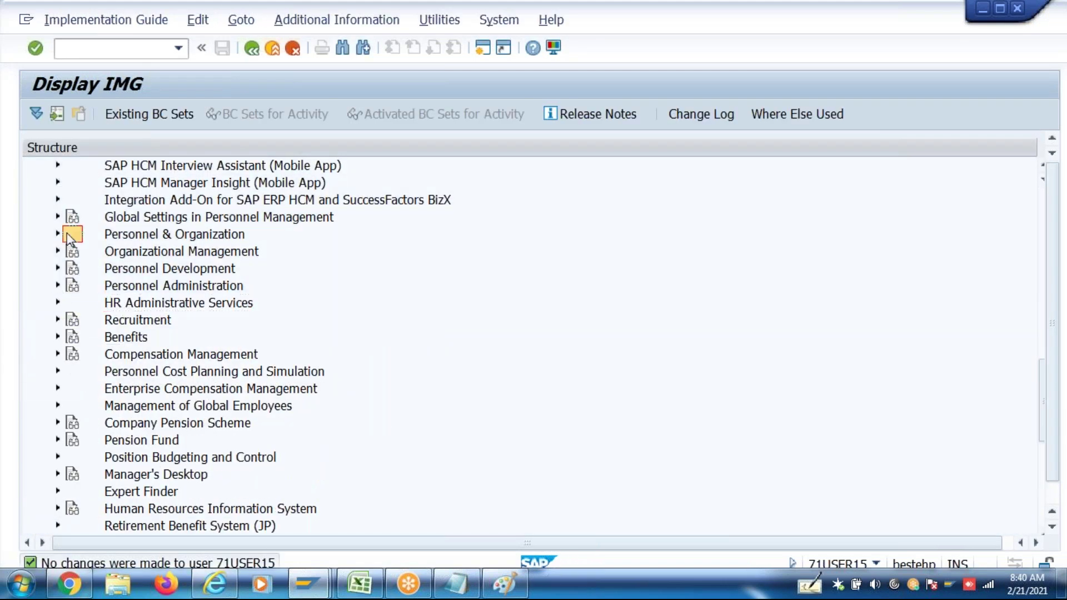
scroll(534, 344, up, 1)
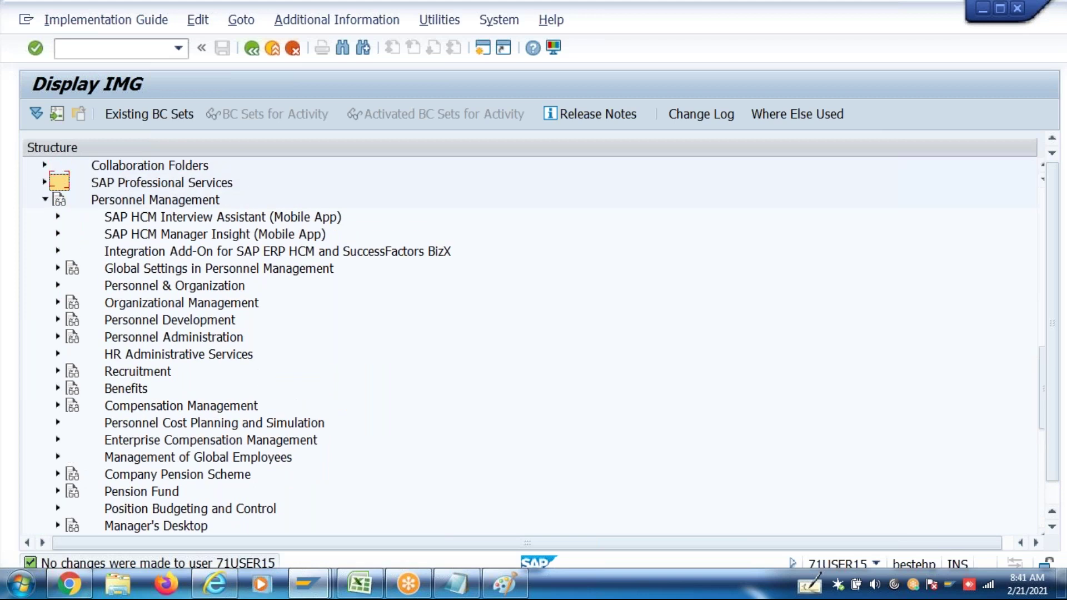
key(Left)
key(Down)
key(Down)
key(Down)
key(Down)
key(Down)
key(Down)
key(Down)
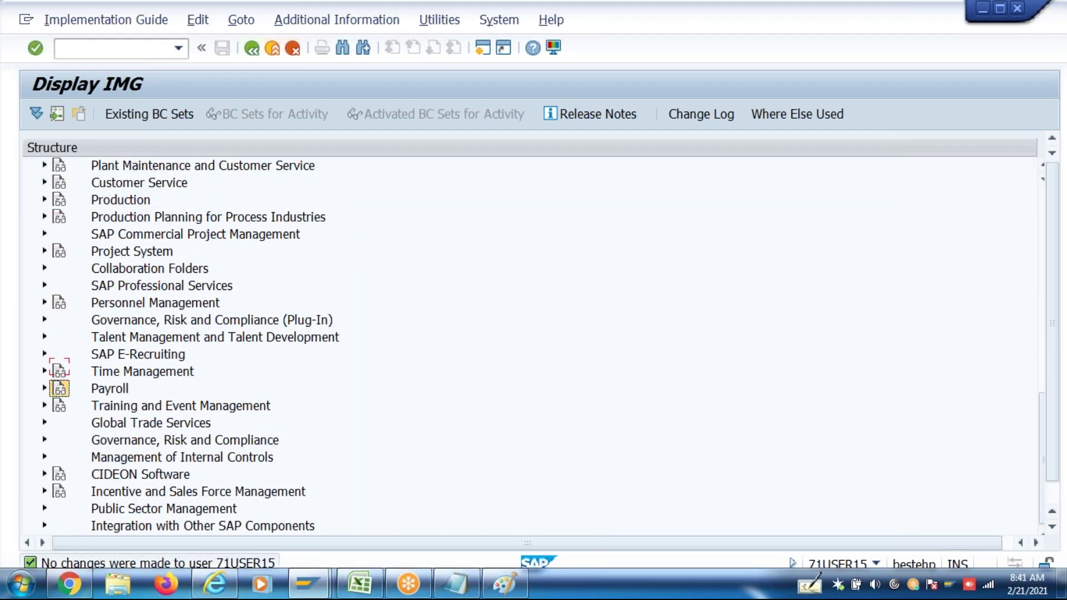
key(Up)
key(Up)
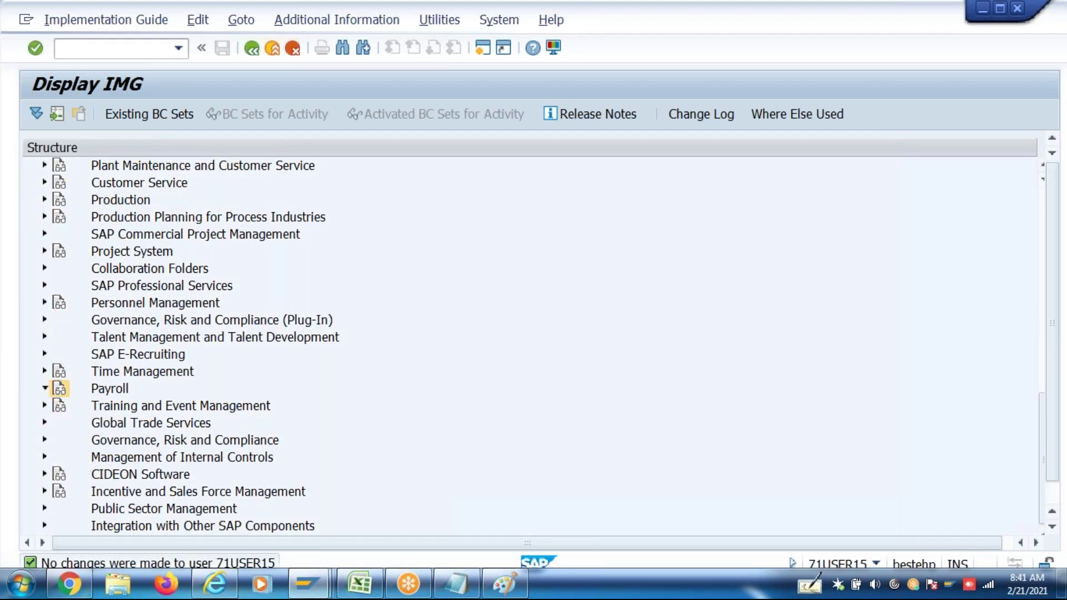
Expand Payroll > Payroll: India > Flexible Benefit Package > Basic Settings
key(Right)
key(Down)
key(Down)
key(Down)
key(Down)
key(Down)
key(Down)
key(Down)
key(Down)
key(Down)
key(Down)
key(Down)
key(Down)
key(Down)
key(Down)
key(Down)
key(Down)
key(Down)
key(Down)
key(Down)
key(Down)
key(Down)
key(Down)
key(Down)
key(Down)
key(Down)
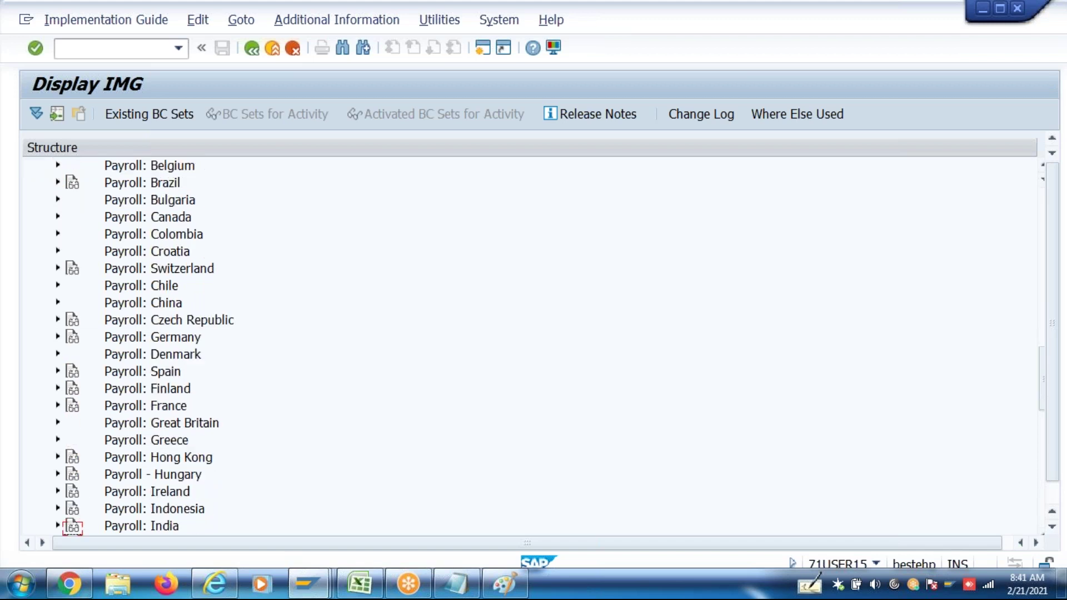
key(Right)
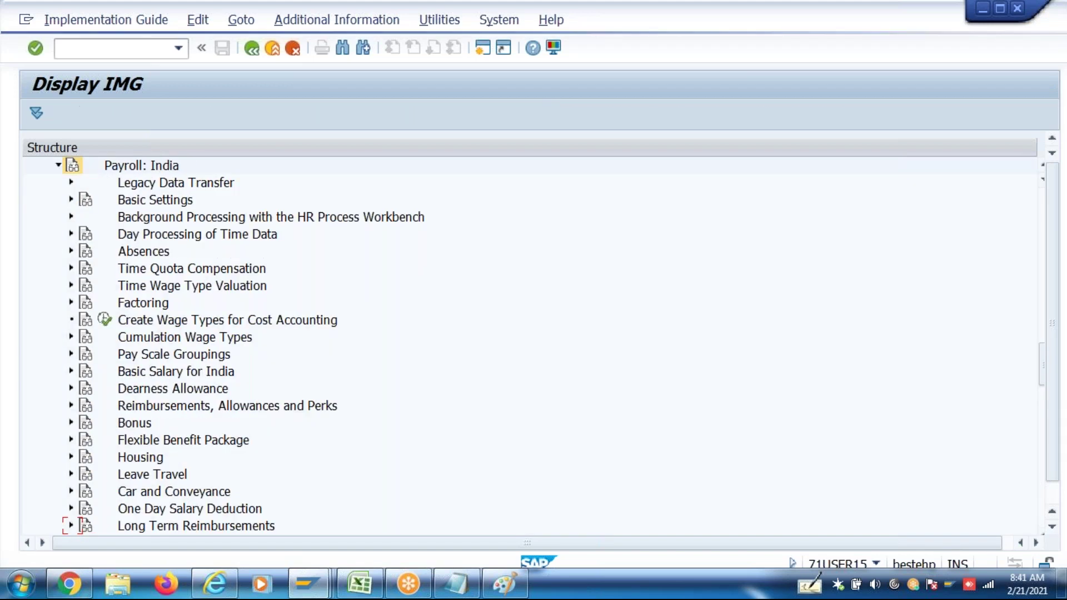
key(Down)
key(Down)
key(Down)
key(Down)
key(Down)
key(Down)
key(Down)
key(Down)
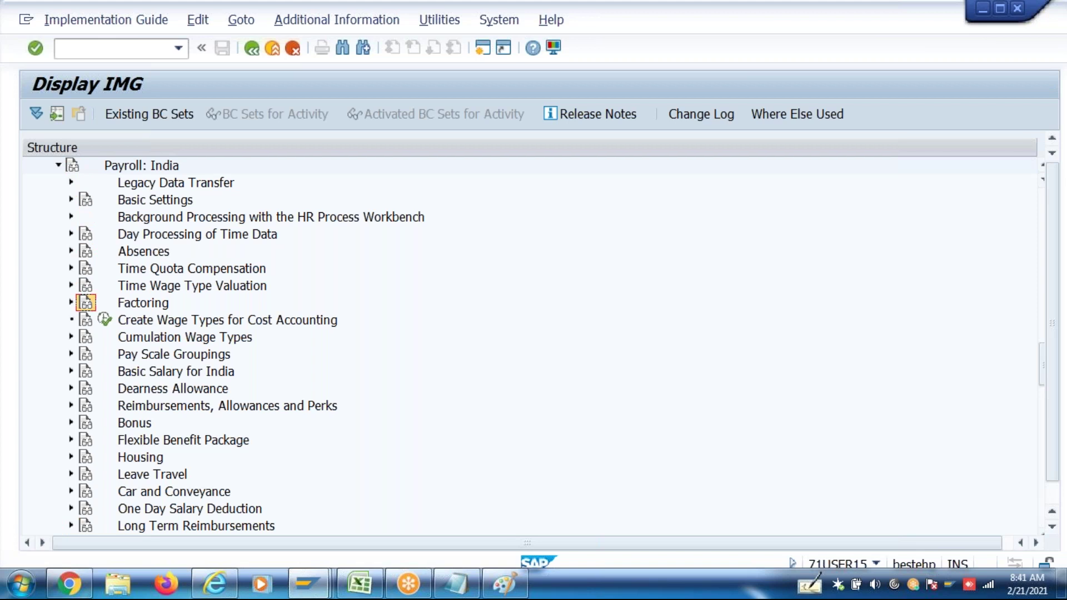
key(Down)
key(Down)
key(Down)
key(Down)
key(Down)
key(Down)
key(Down)
key(Down)
key(Right)
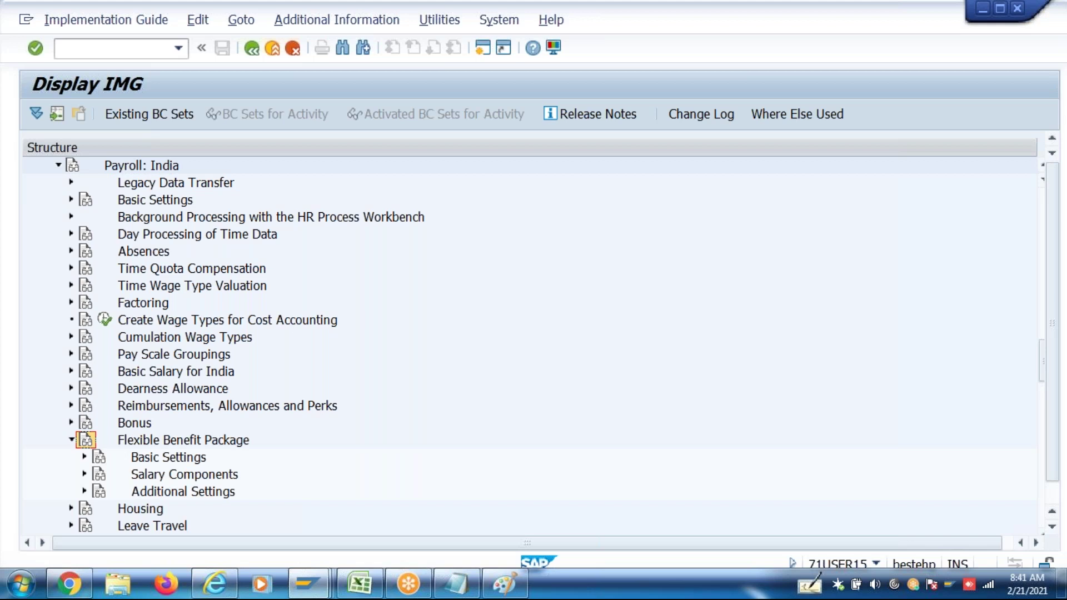
key(Down)
key(Right)
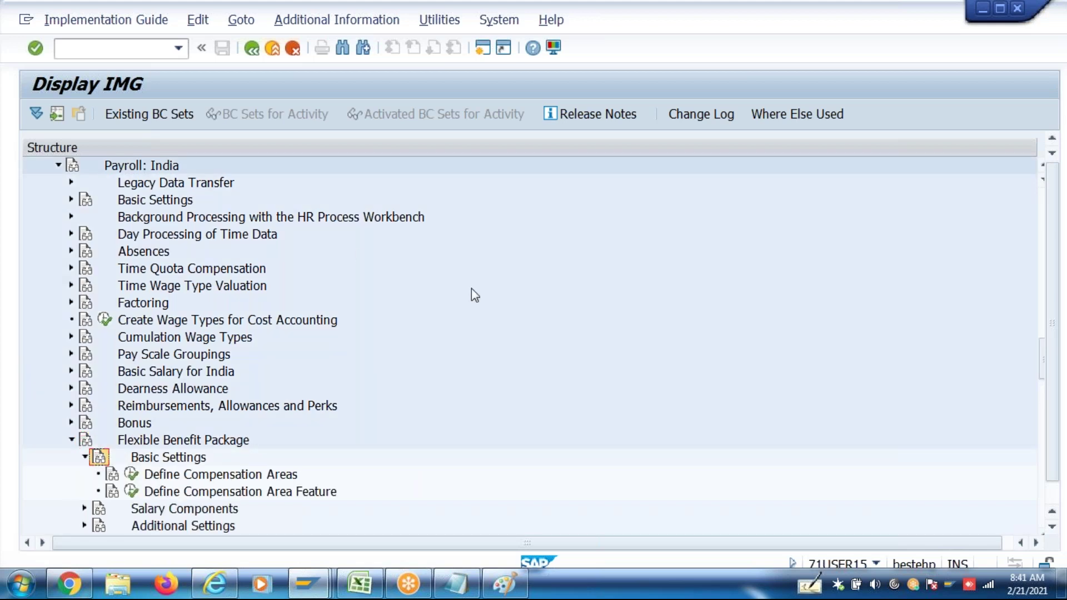
Execute the Define Compensation Areas activity
click(1053, 529)
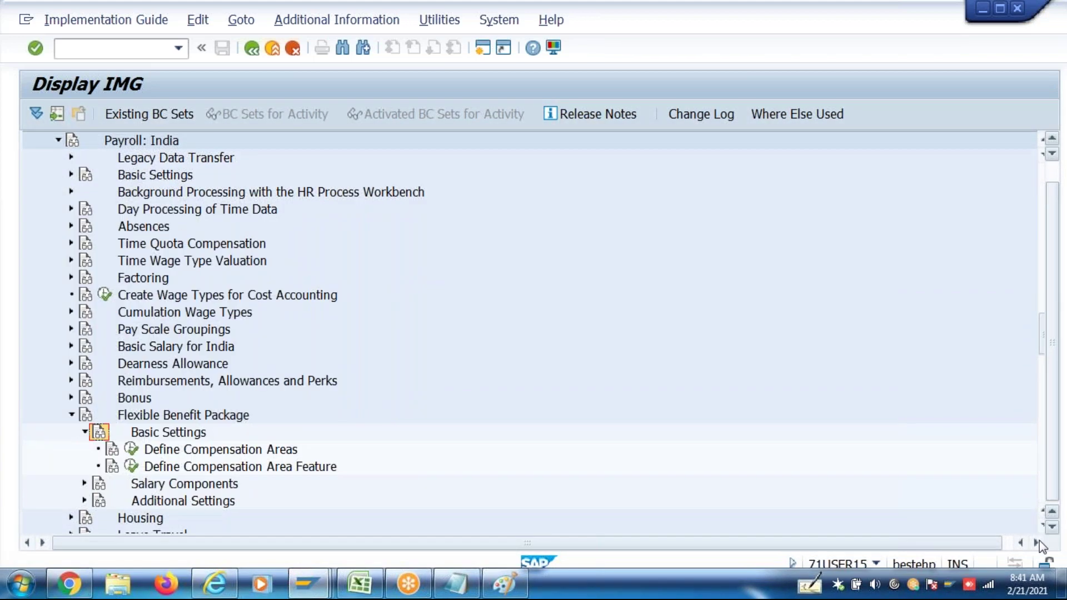
click(1039, 542)
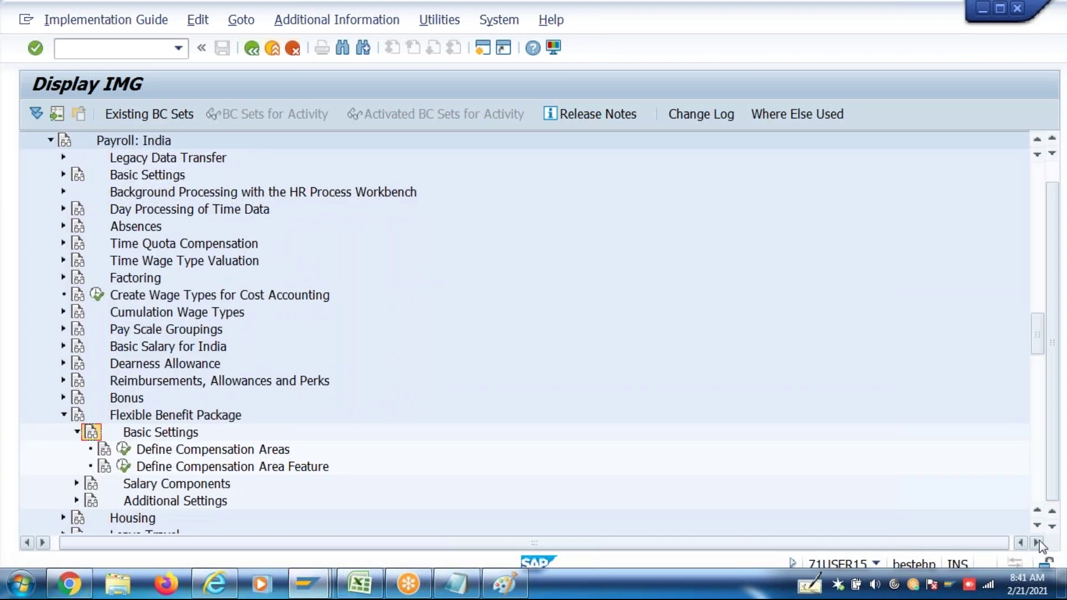
click(190, 453)
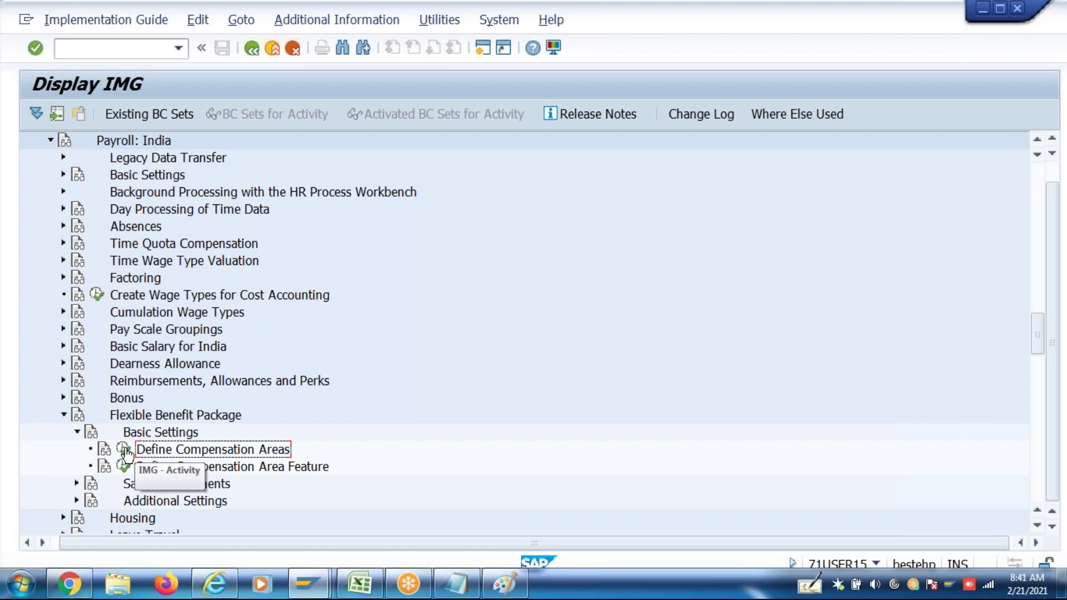
click(125, 451)
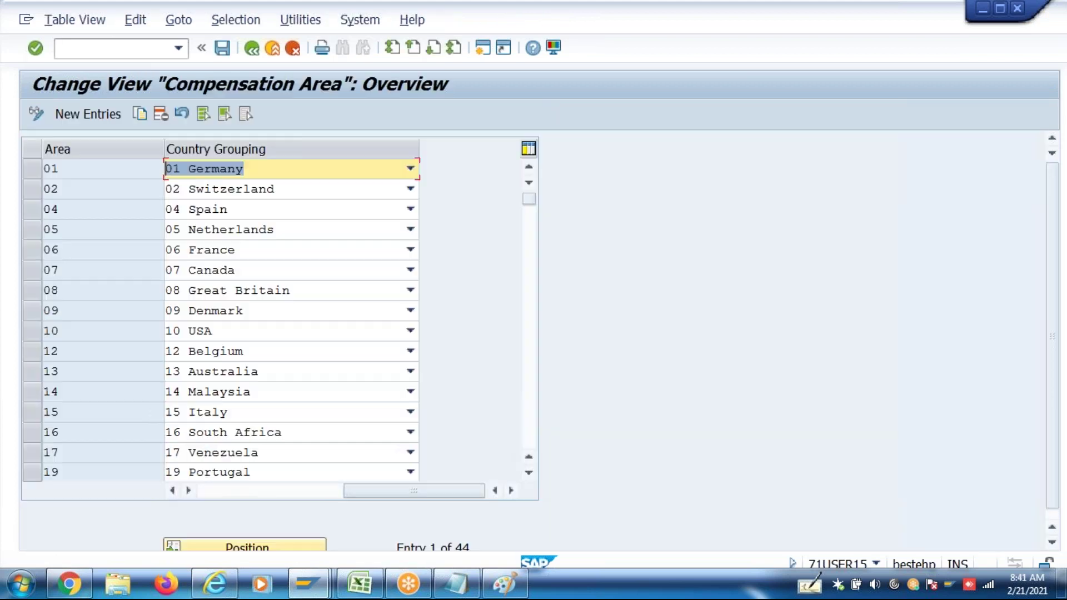
Start new Compensation Area entries, then switch to Excel and select 3CTC in cell A16
click(113, 118)
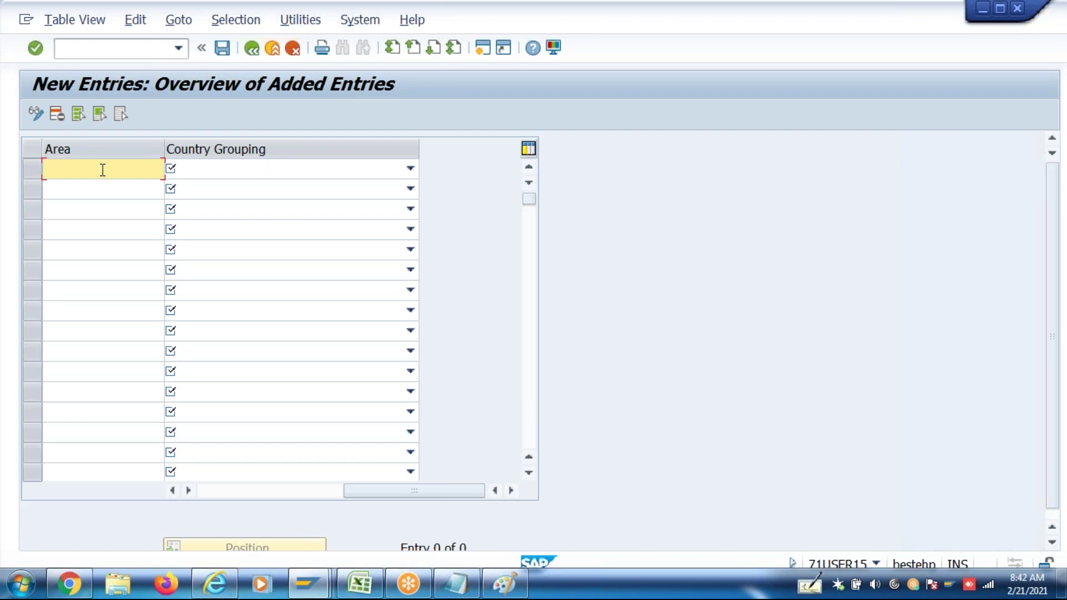
click(358, 585)
click(52, 378)
Select wage types A16:A24 (3CTC through ZSPL) in Excel and switch back to SAP
drag(52, 380, 62, 490)
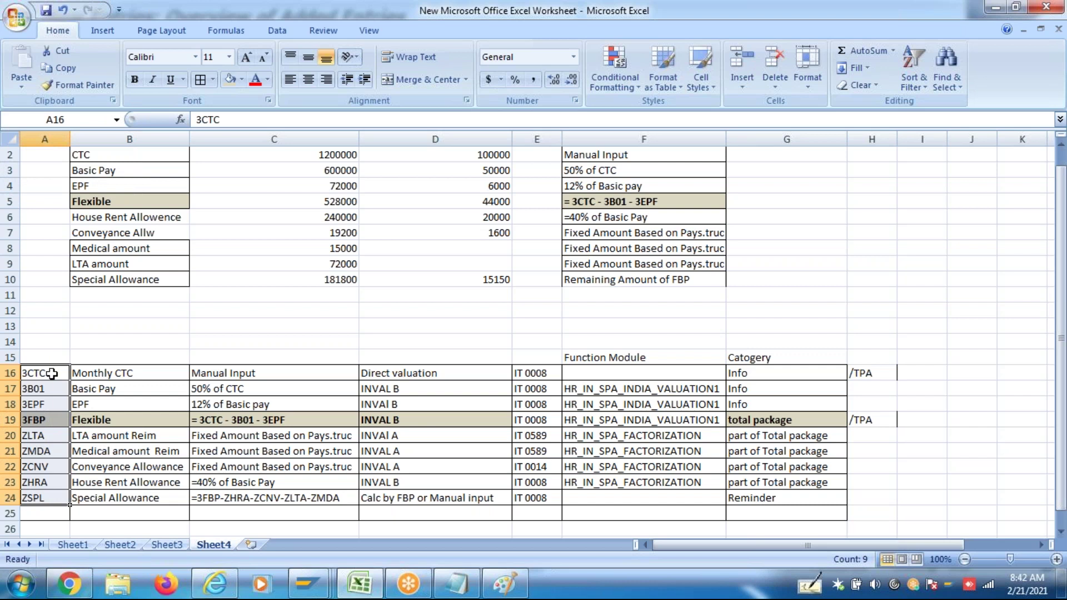
key(alt+Tab)
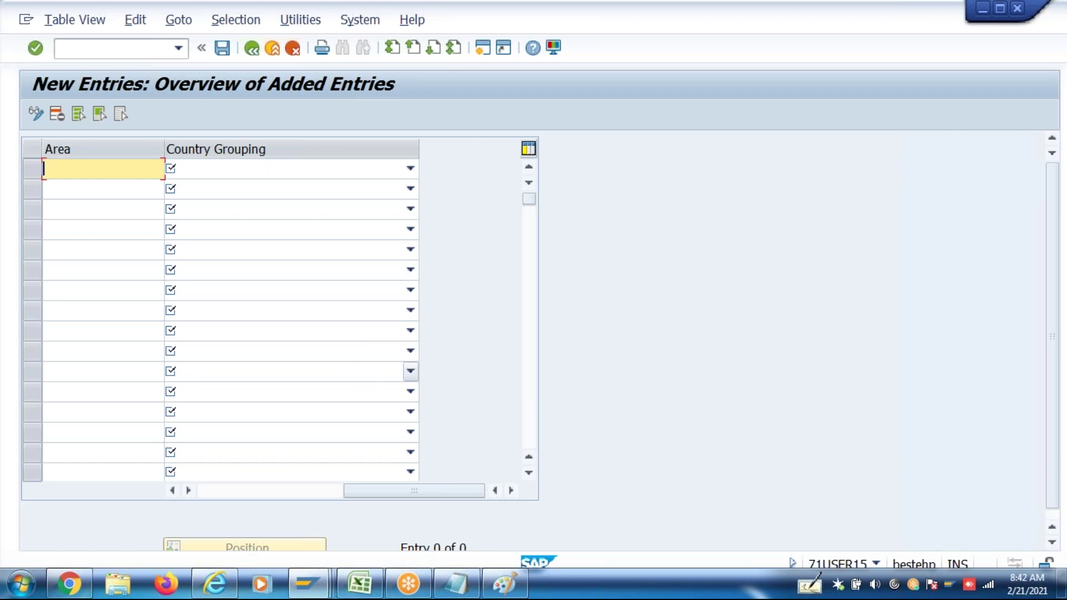
Enter compensation area 4P with country grouping 40 India, then bring up the Paint sketch
text(4P)
click(313, 176)
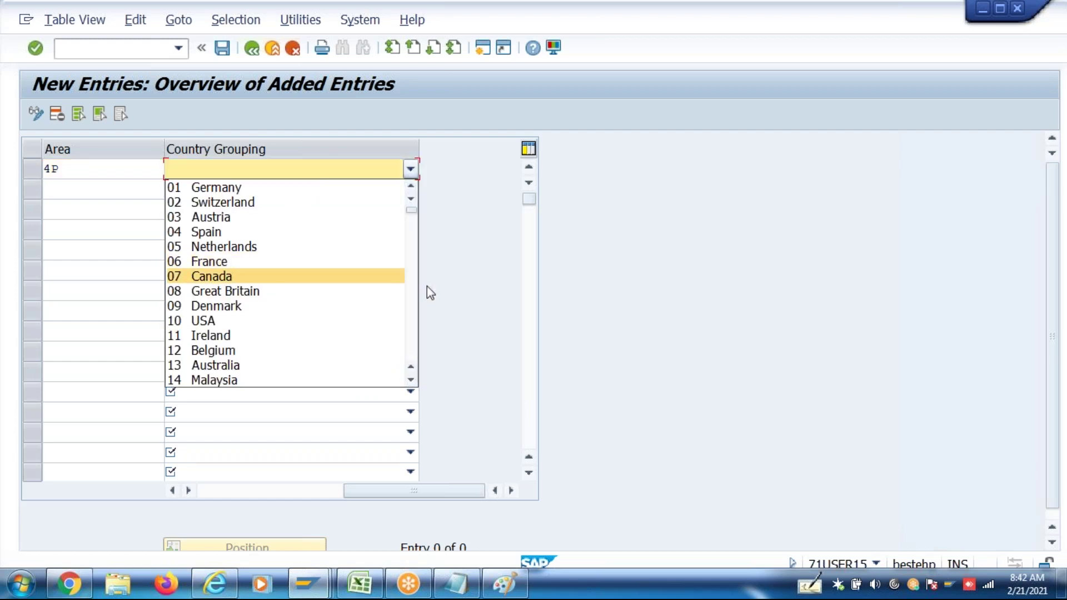
scroll(416, 318, down, 9)
scroll(416, 316, down, 4)
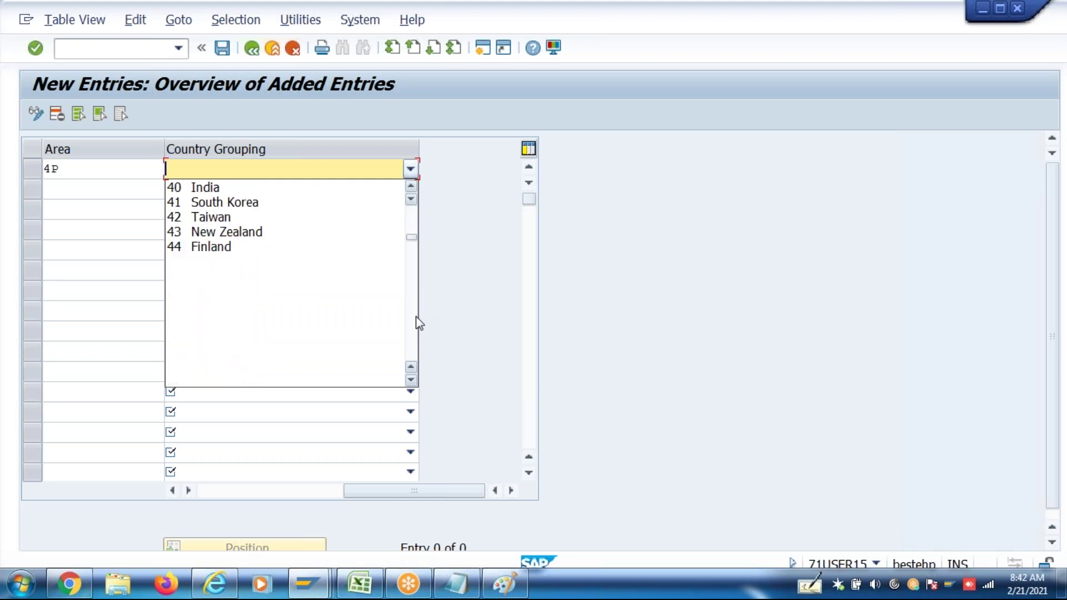
click(240, 192)
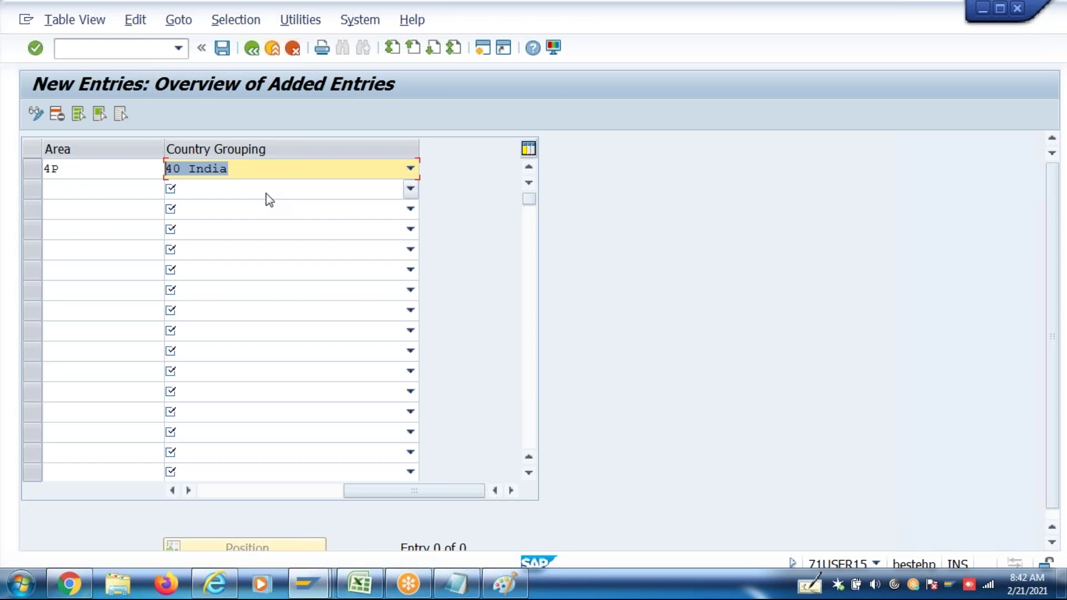
click(503, 584)
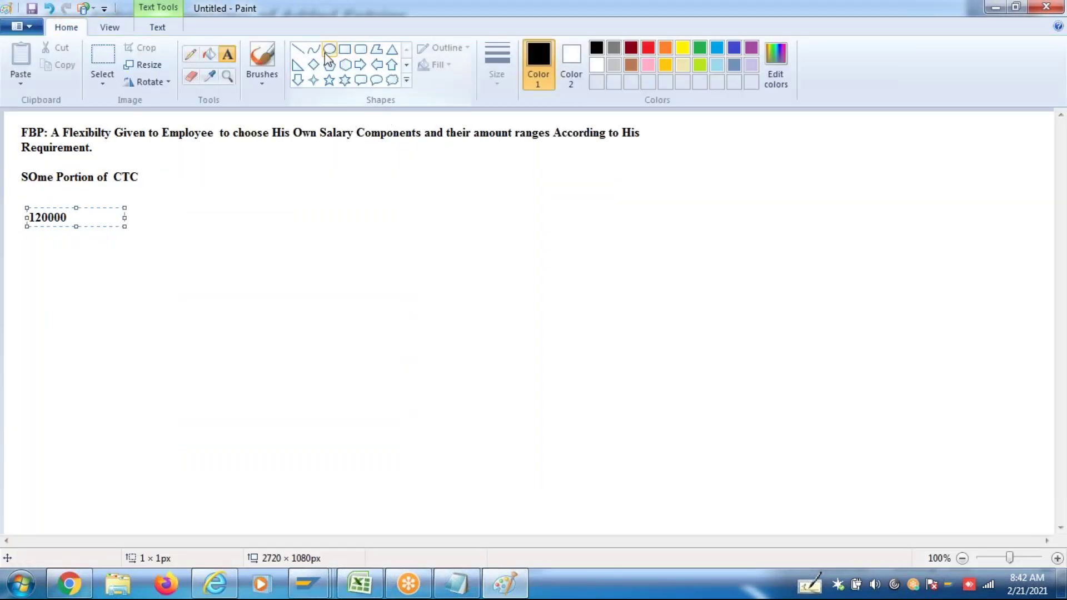
Draw an oval right of the notes labelled '10 Components', with a line running down-left from it
click(330, 49)
drag(555, 187, 691, 334)
click(228, 54)
click(578, 253)
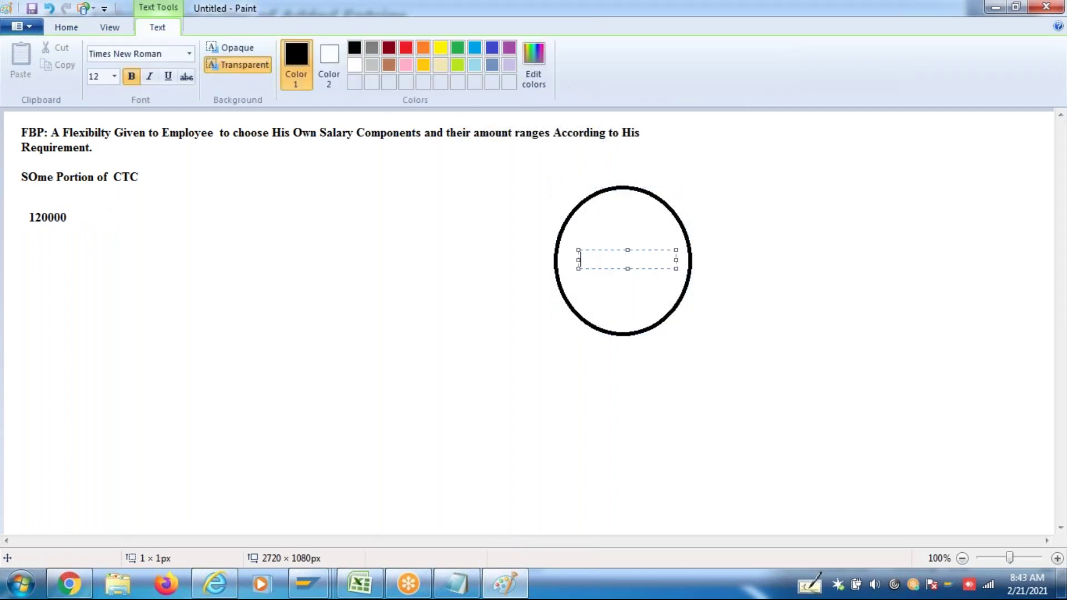
text(10 Components)
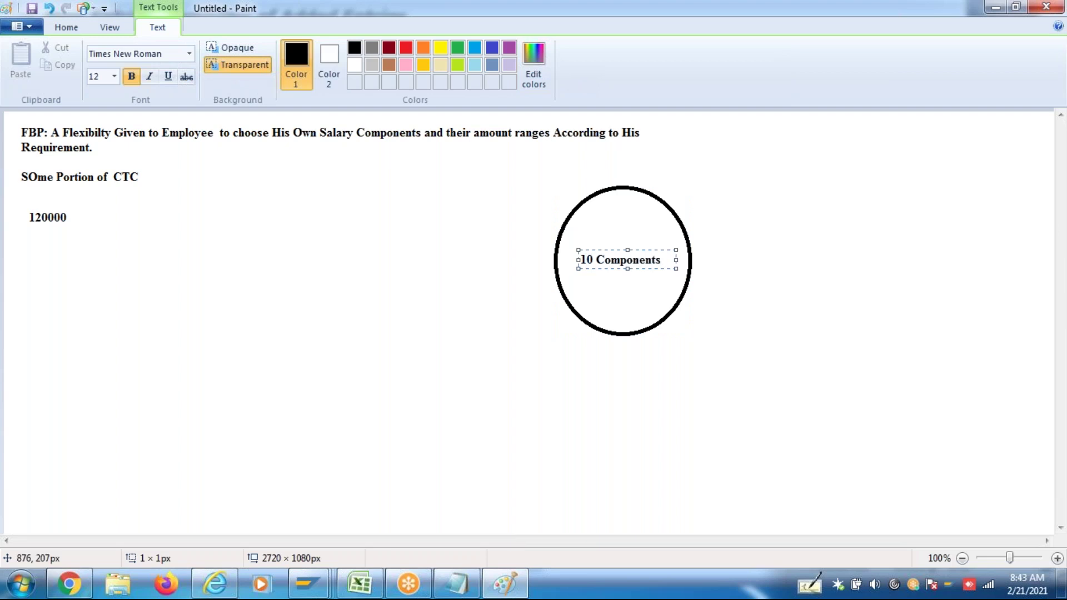
click(821, 316)
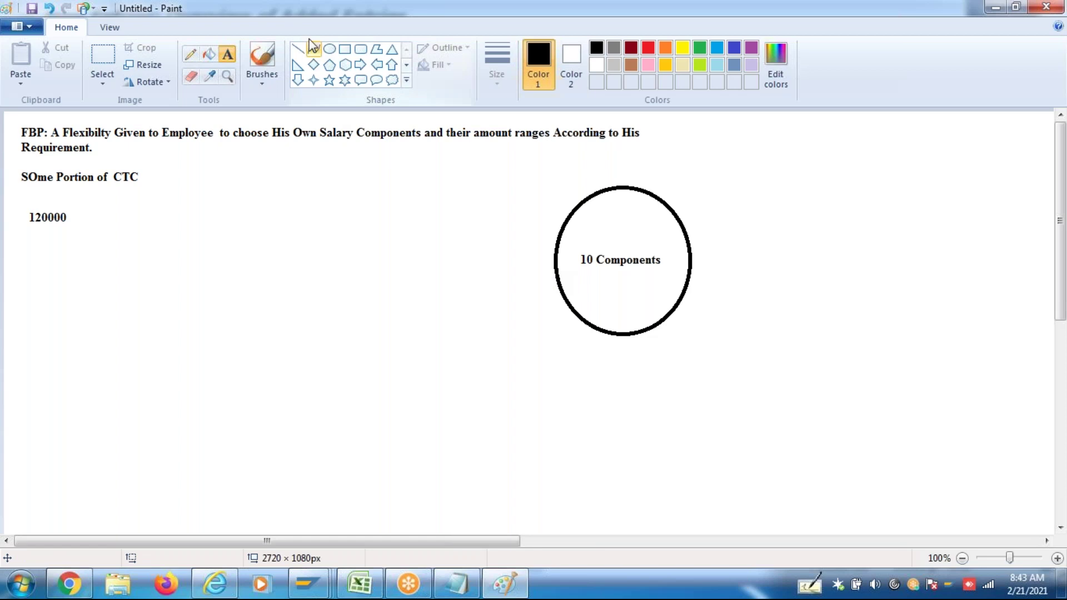
click(298, 51)
drag(597, 291, 472, 413)
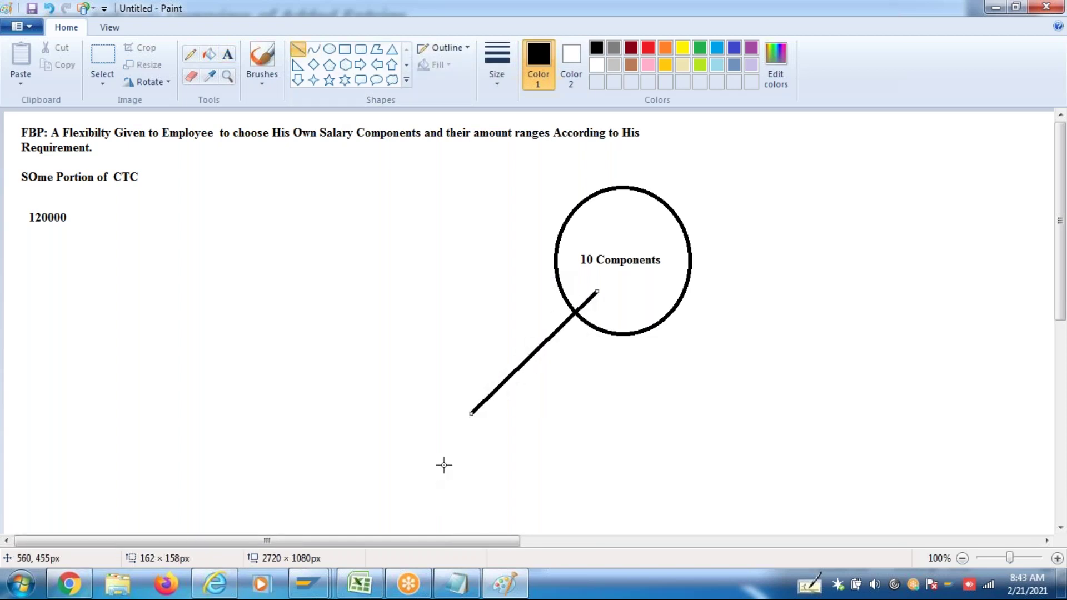
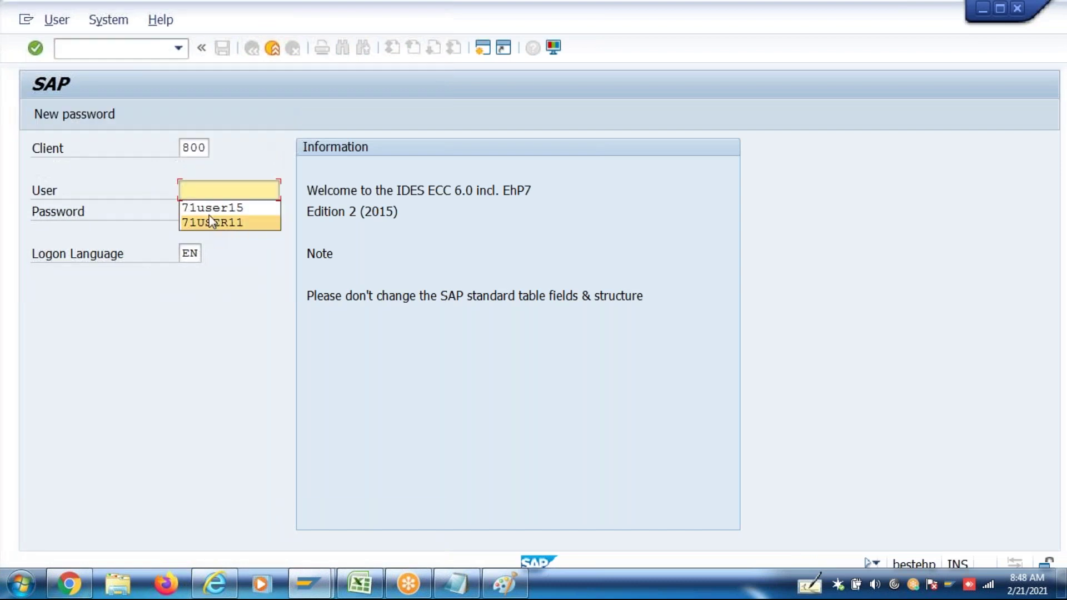
Log on to client 800 with the saved user, ending the other session and dismissing the failed-attempt notice
key(Tab)
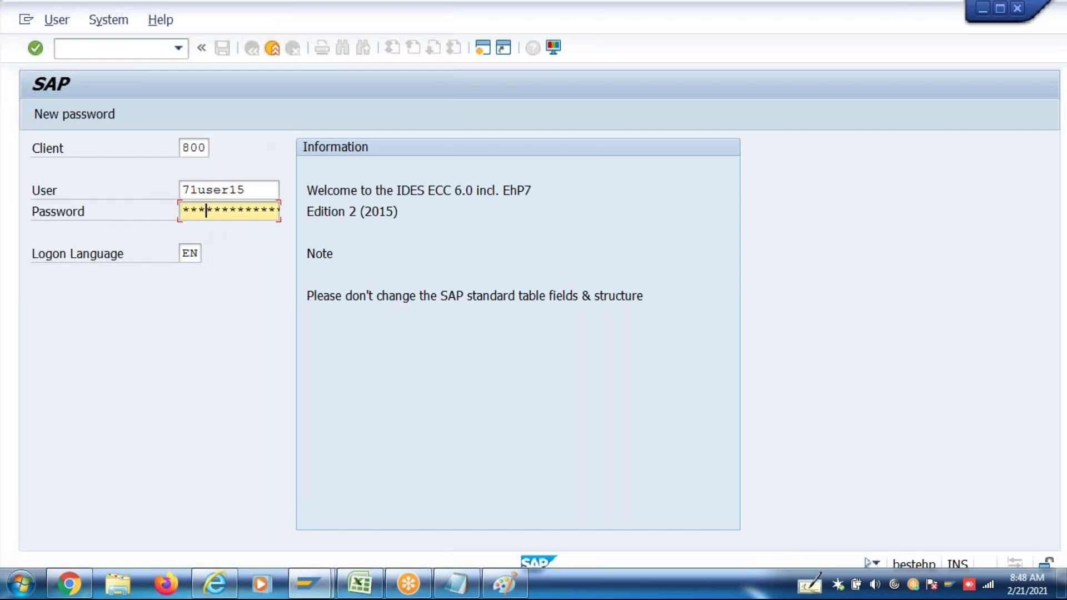
key(Return)
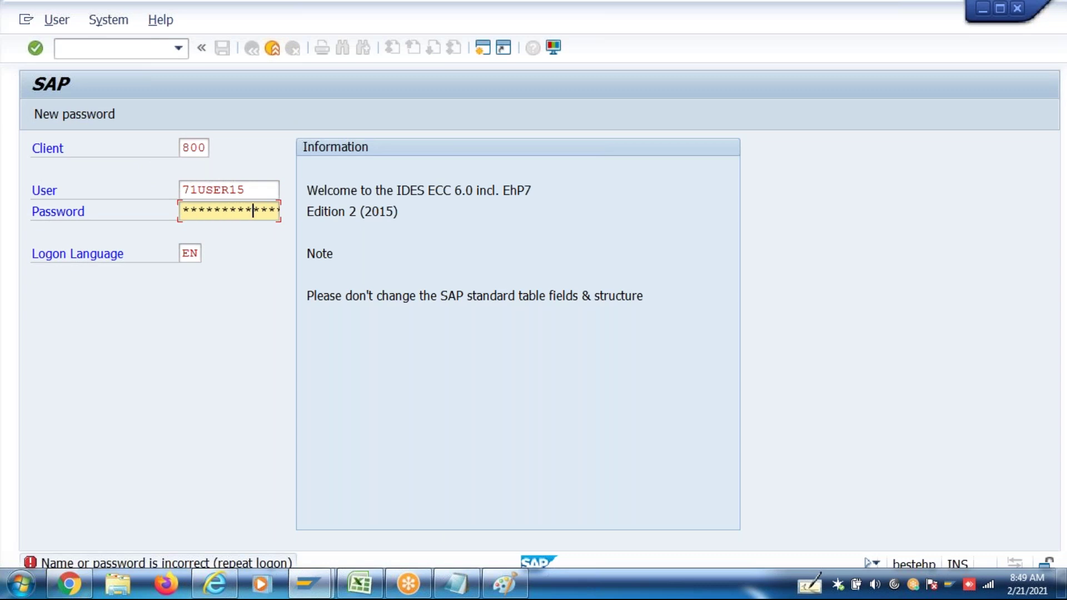
key(Return)
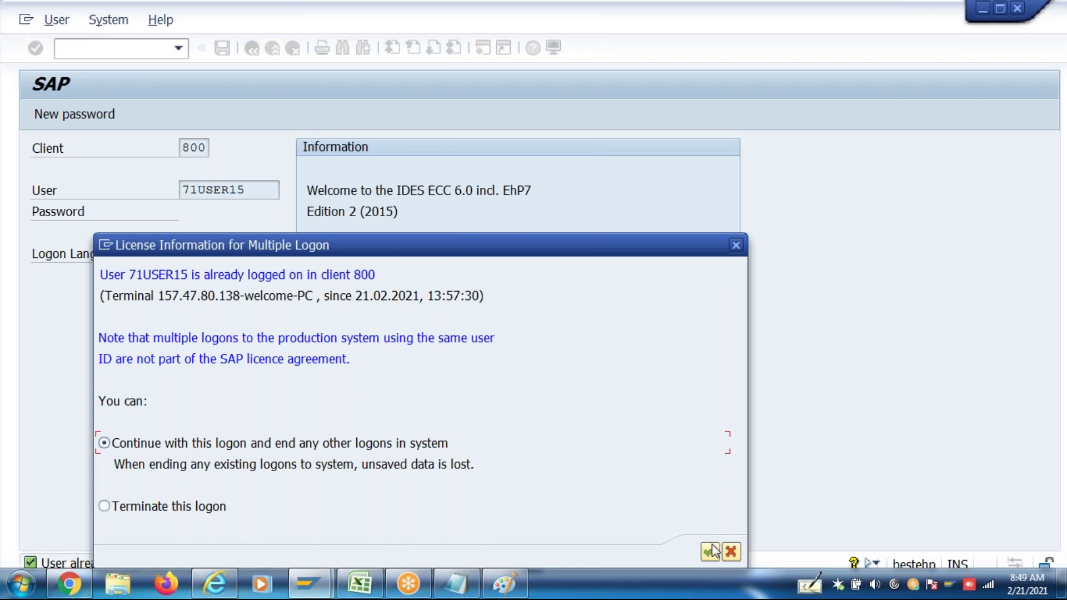
click(710, 551)
click(555, 535)
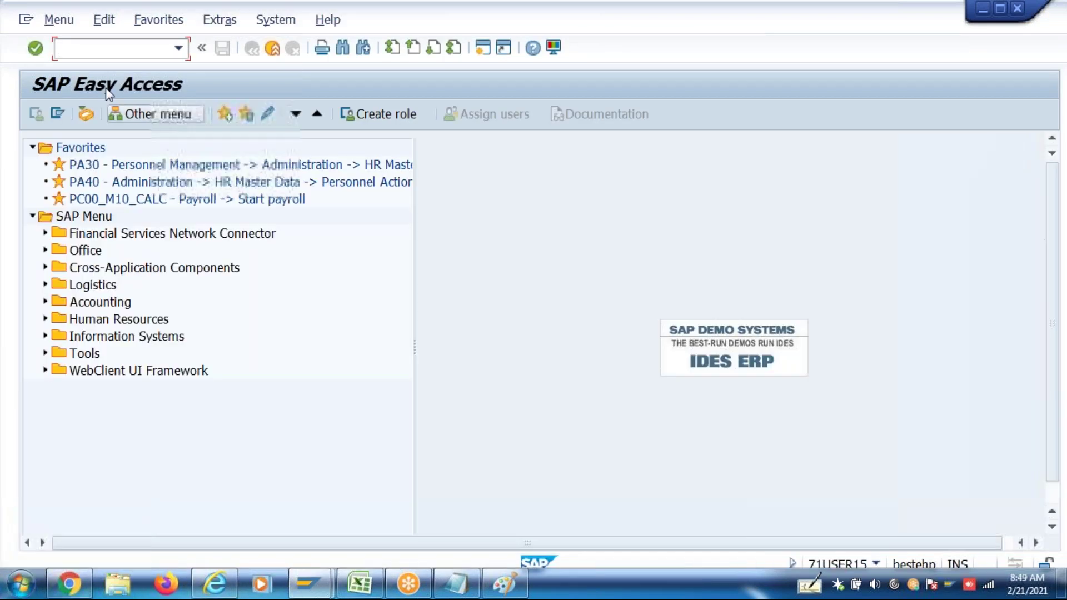
Run SPRO and open the SAP Reference IMG
text(spro)
key(Return)
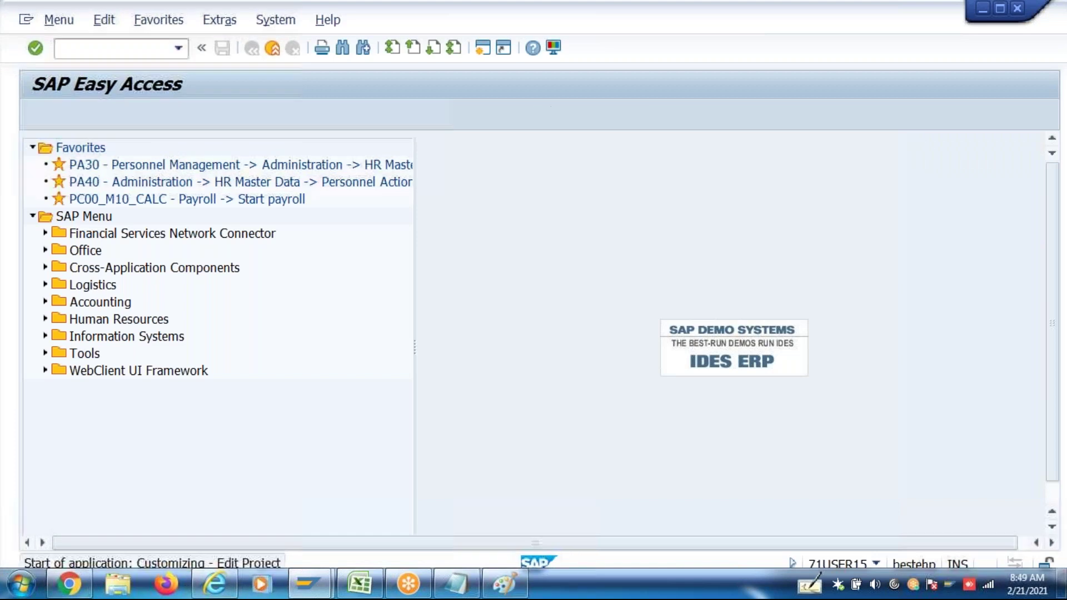
click(96, 115)
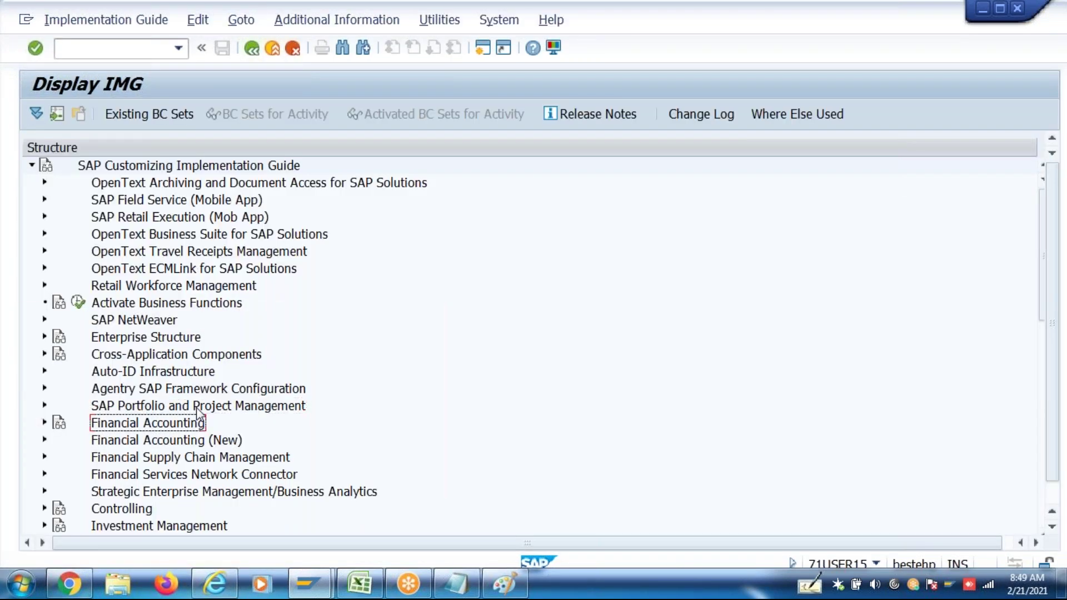
Expand Payroll: India > Flexible Benefit Package > Basic Settings and run Define Compensation Areas
scroll(196, 408, down, 3)
scroll(196, 414, down, 8)
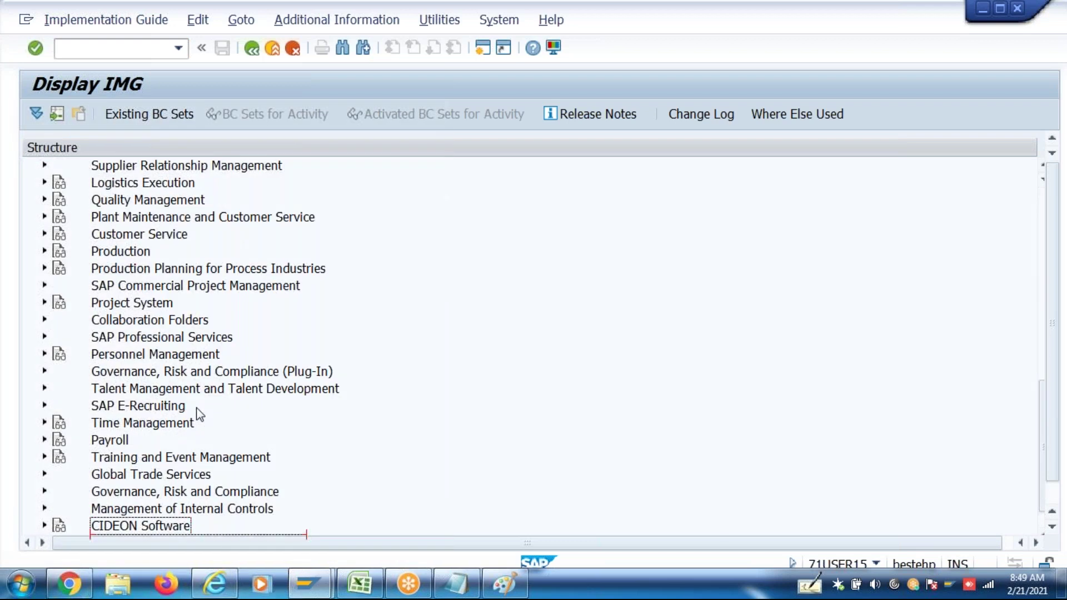
double_click(110, 440)
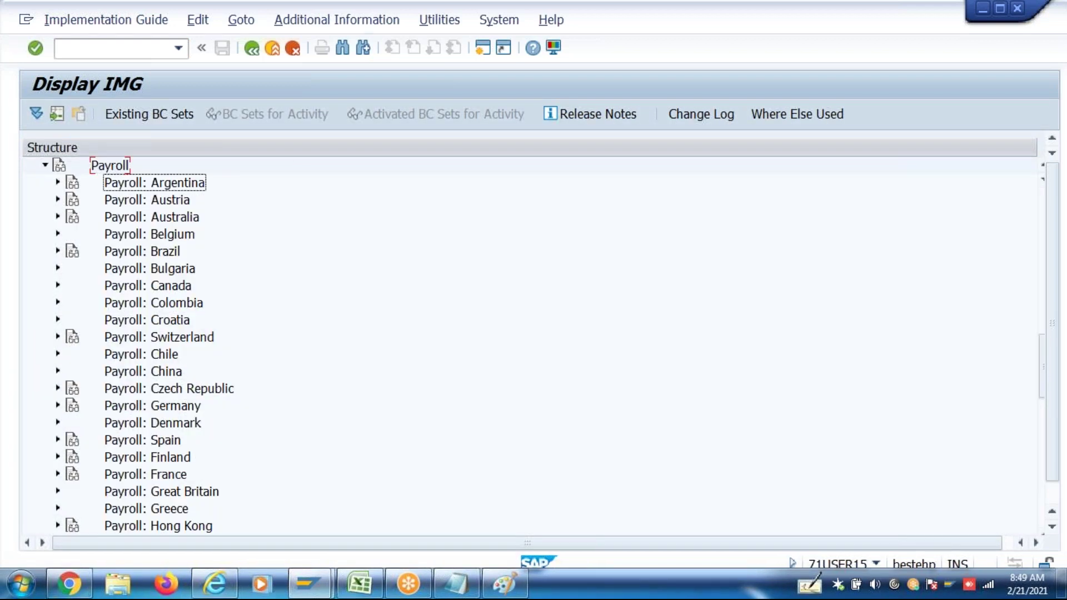
key(Down)
key(Down)
key(Down)
key(Down)
key(Down)
key(Down)
key(Down)
key(Down)
key(Down)
key(Down)
key(Down)
key(Down)
key(Down)
key(Down)
key(Down)
key(Down)
key(Down)
key(Down)
key(Down)
key(Down)
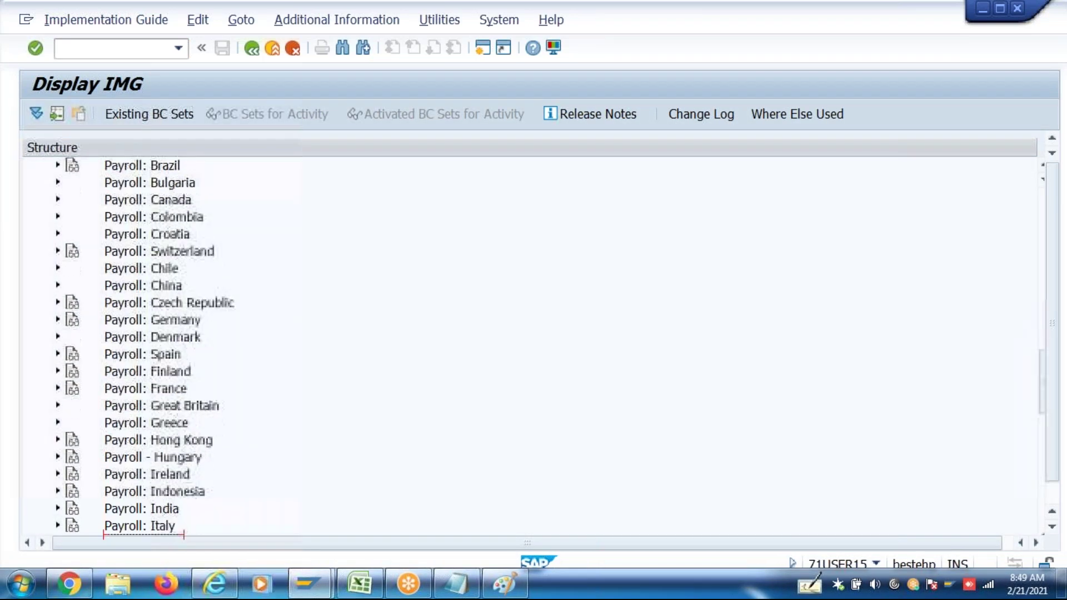
key(Up)
key(Right)
key(Down)
key(Down)
key(Down)
key(Down)
key(Down)
key(Down)
key(Down)
key(Down)
key(Down)
key(Down)
key(Down)
key(Down)
key(Down)
key(Down)
key(Down)
key(Down)
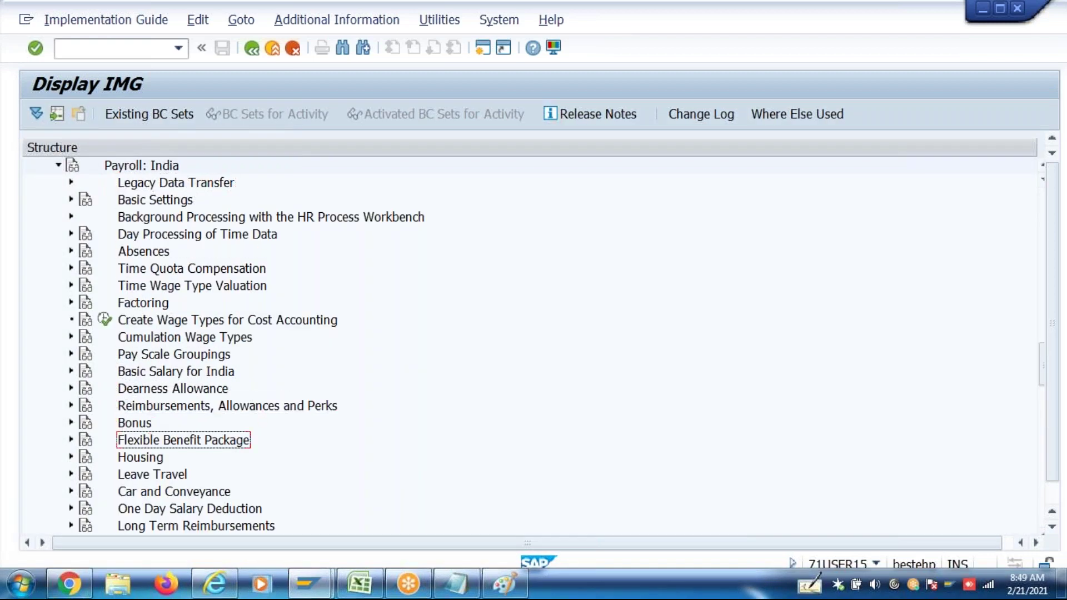
key(Right)
key(Down)
key(Right)
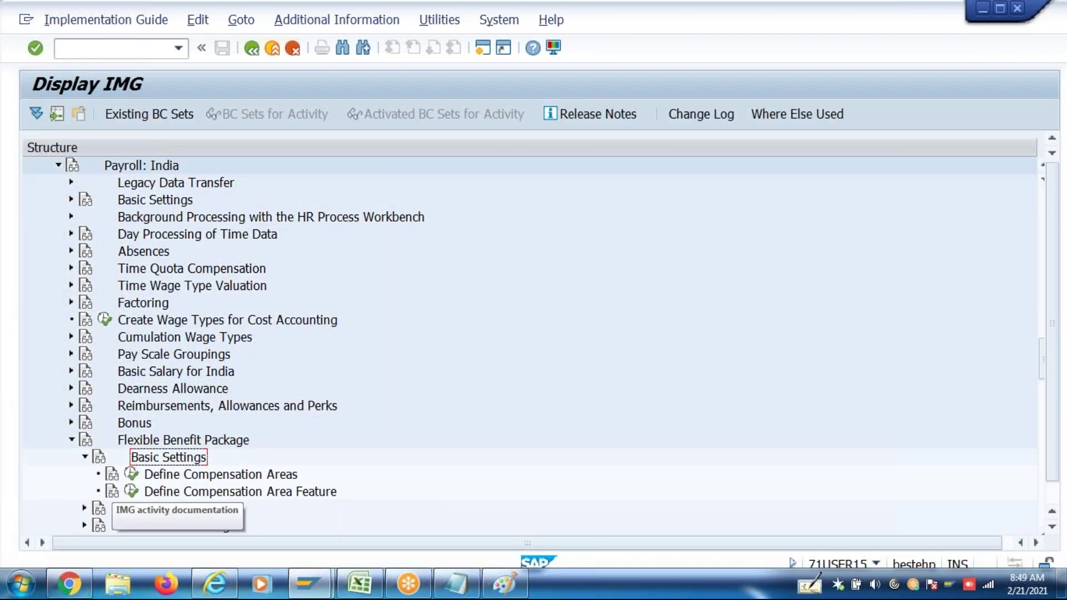
click(134, 475)
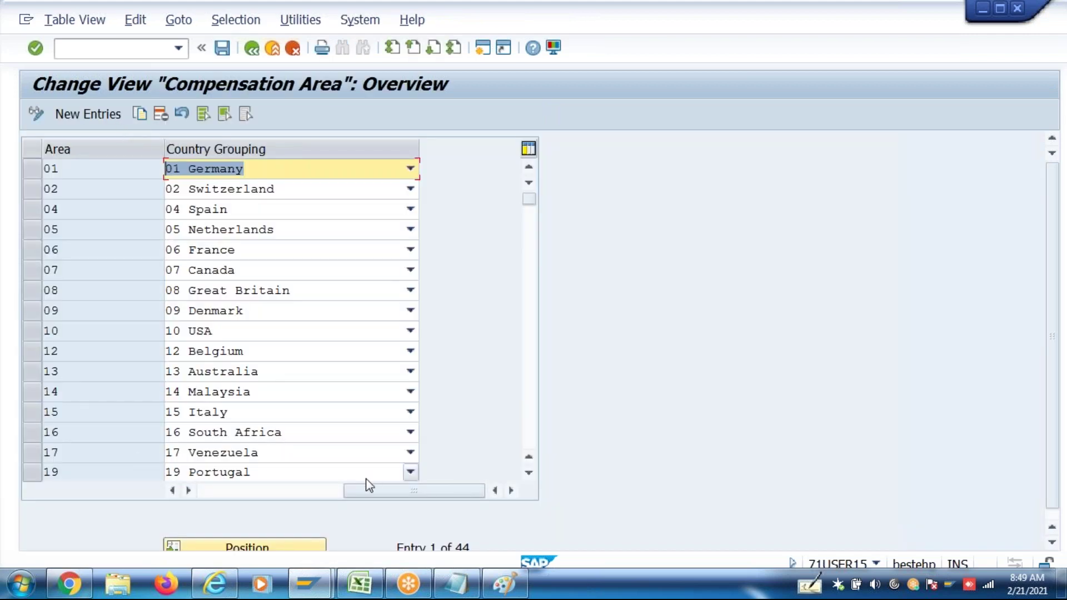
Search the compensation area table for 4P
click(288, 549)
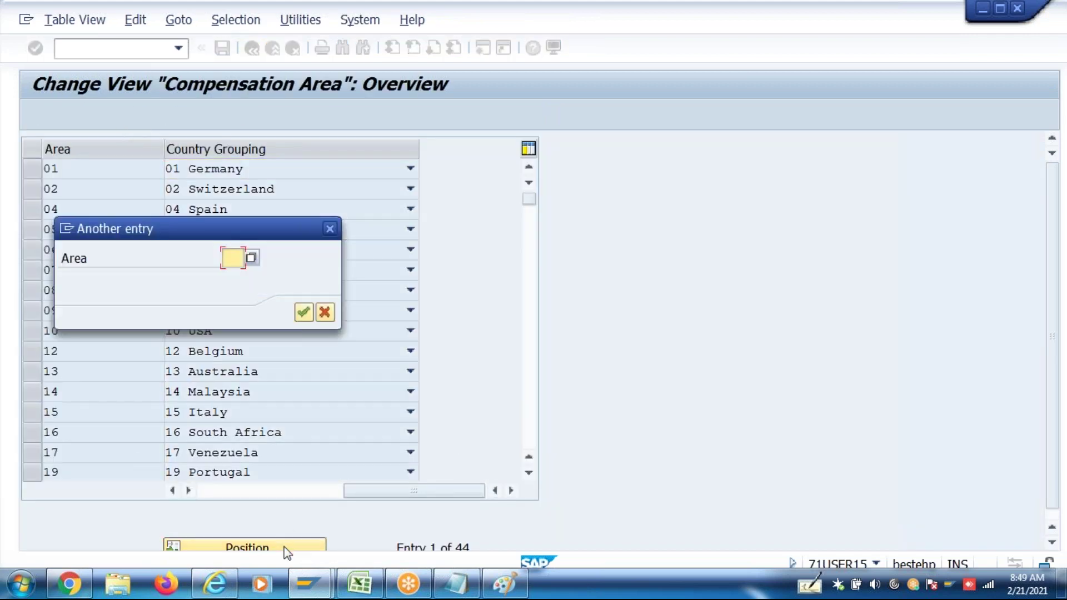
text(4p)
key(Return)
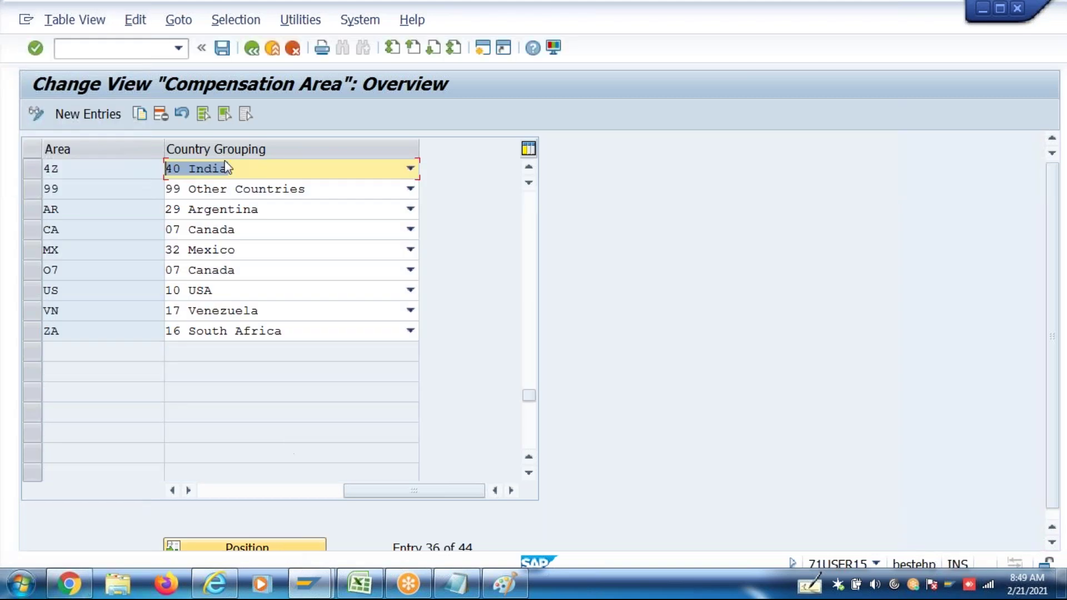
Add compensation area 4P, described as 'Indian FBP', with country grouping 40
click(95, 115)
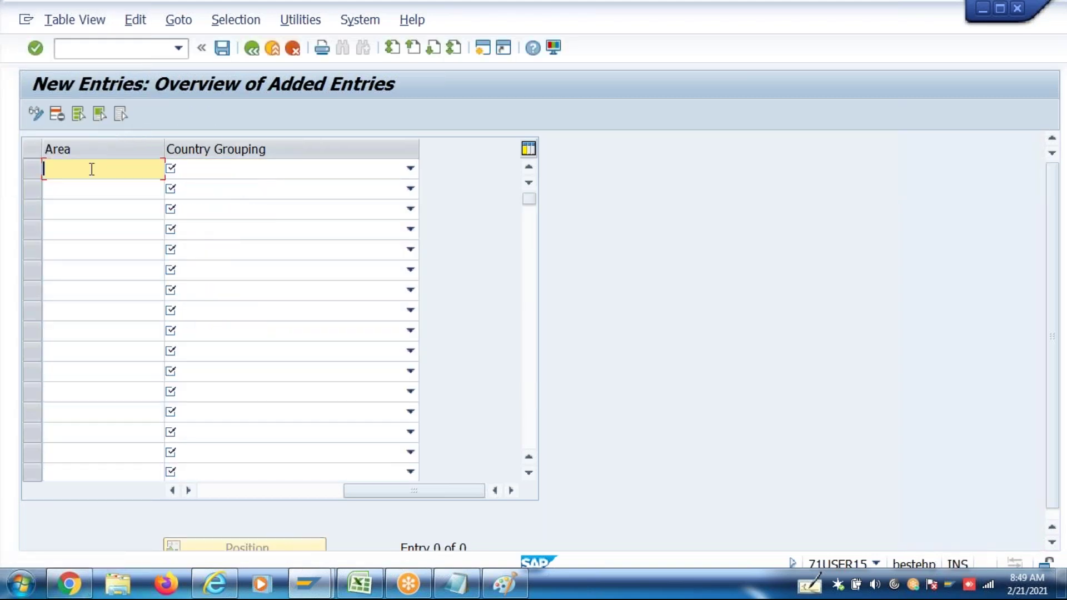
text(4p)
key(Return)
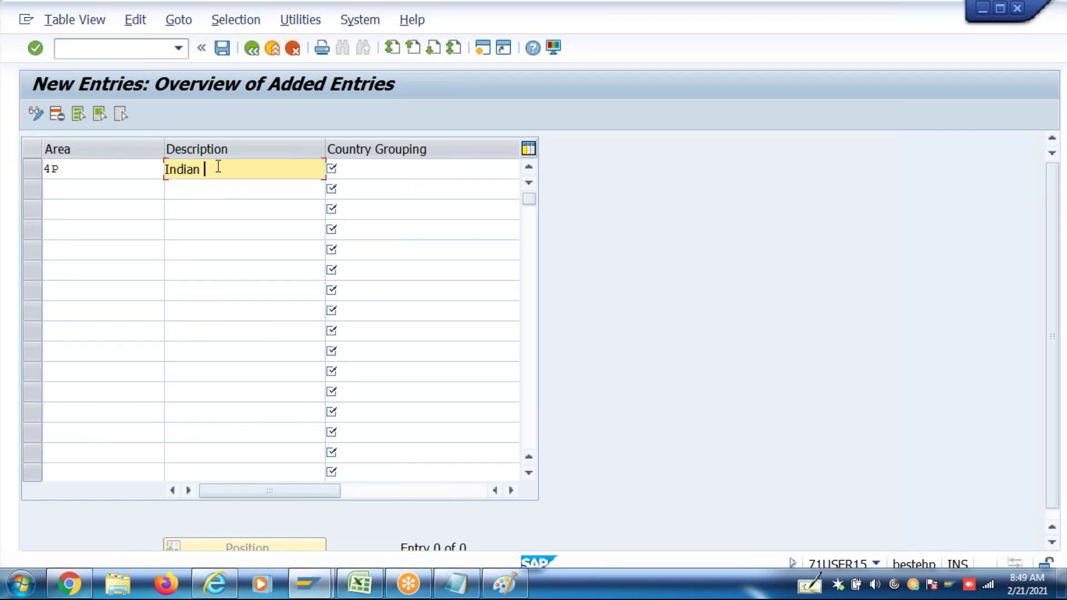
text(Indian FBP)
key(Tab)
text(40)
key(Return)
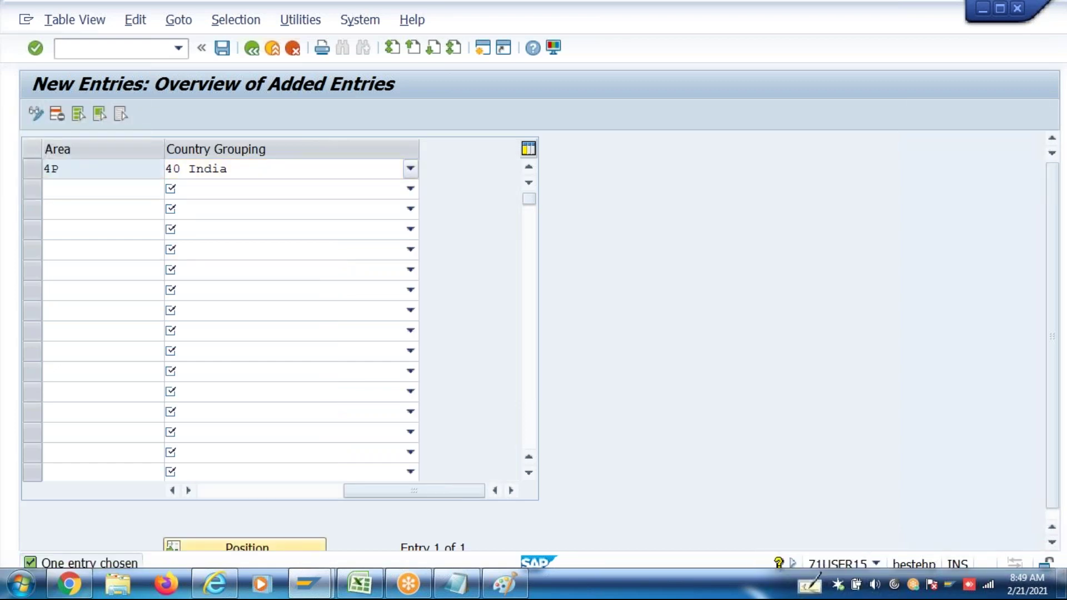
Save the new area under a customizing request and return to the IMG tree
key(ctrl+s)
key(Return)
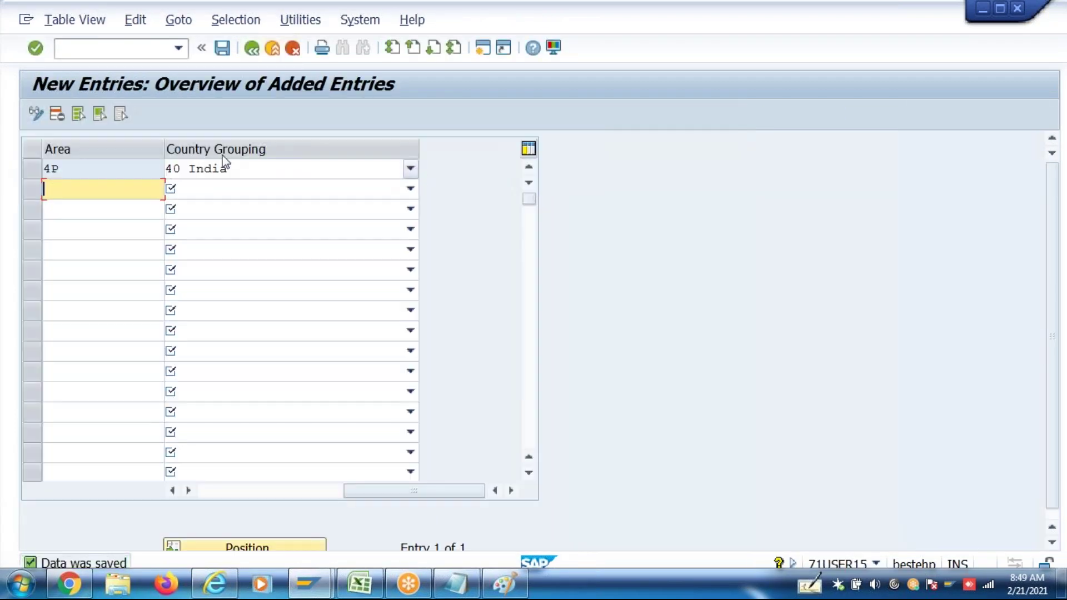
click(252, 50)
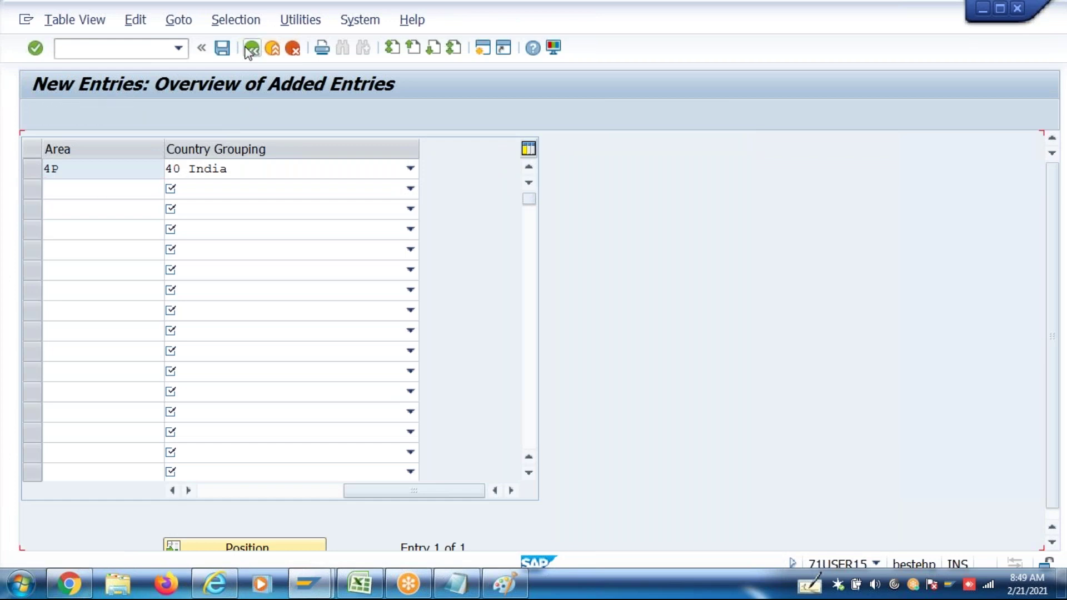
click(231, 50)
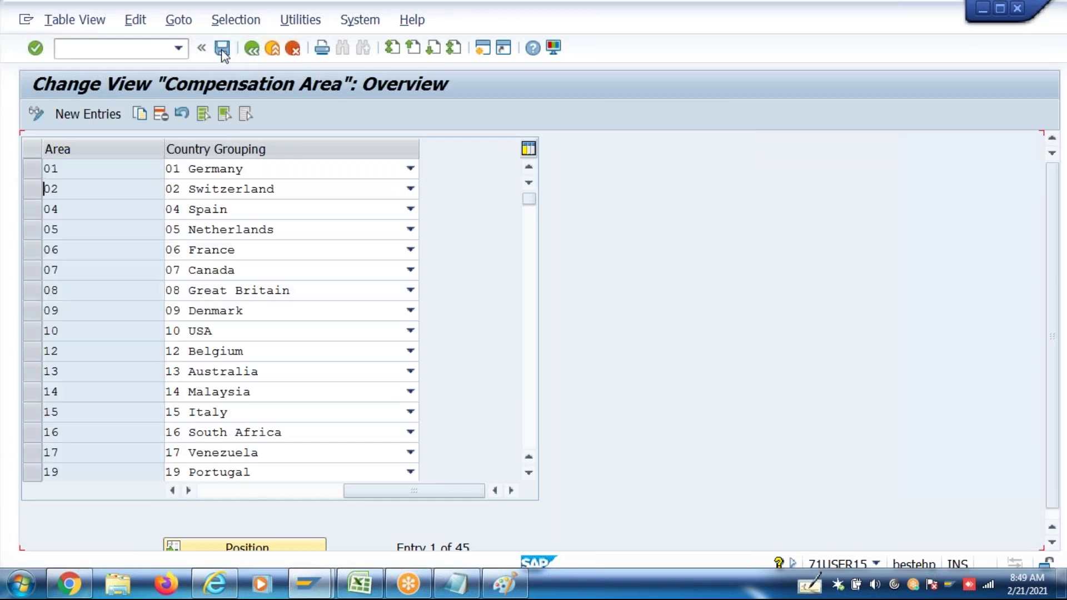
click(251, 53)
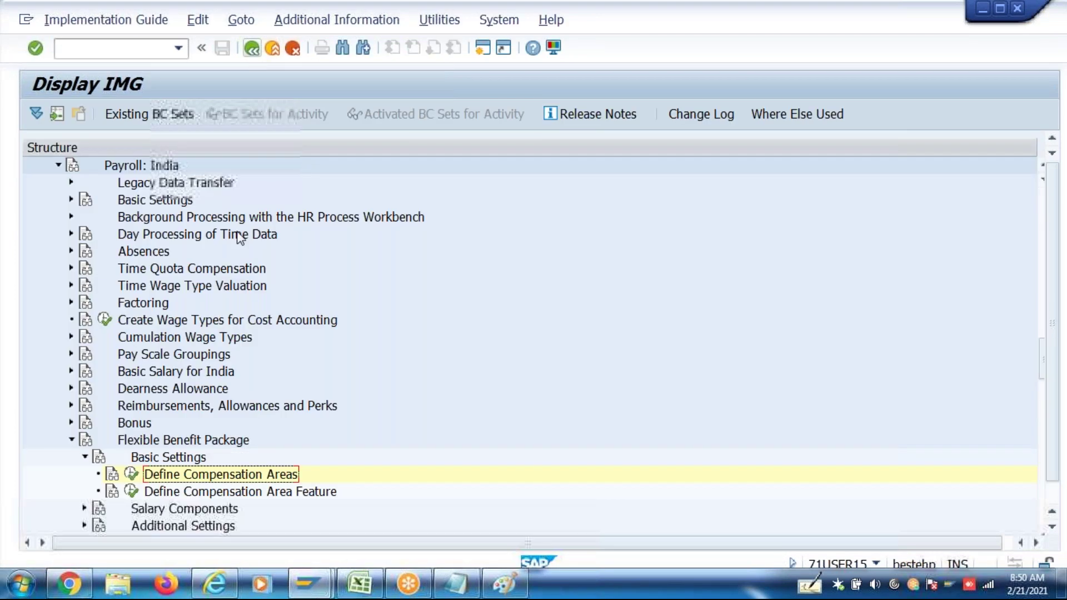
In Define Compensation Area Feature, delete the 4Z FBP Chennai node under 40 India
click(134, 494)
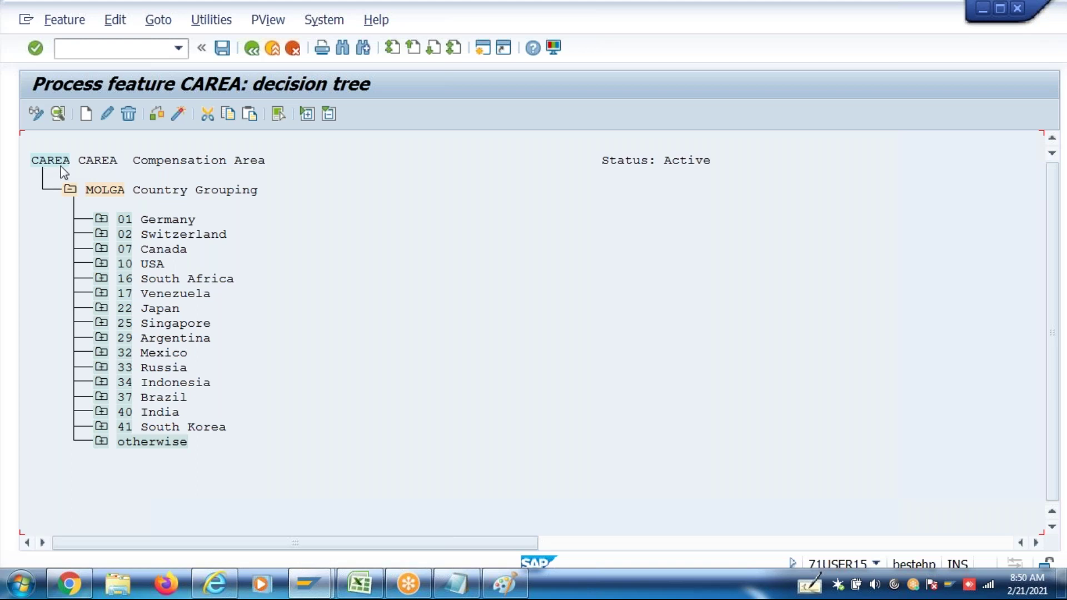
click(102, 414)
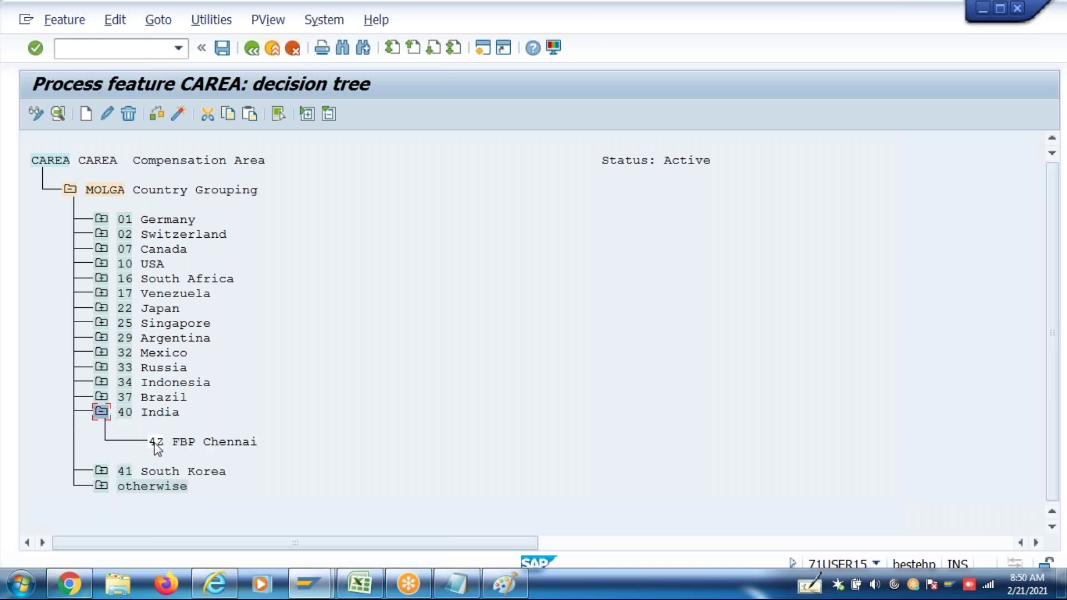
click(132, 111)
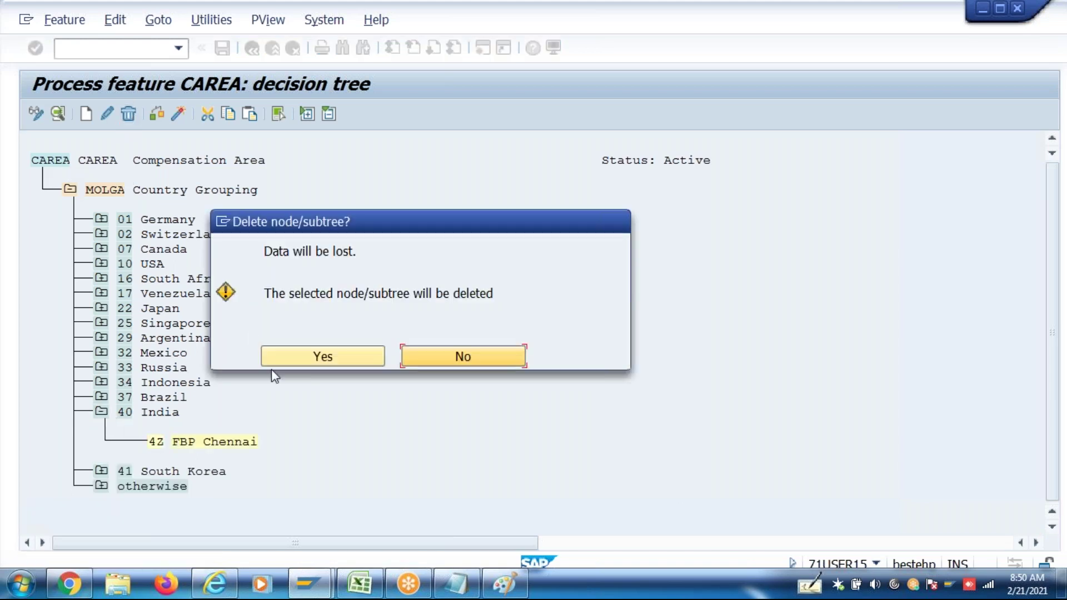
click(308, 358)
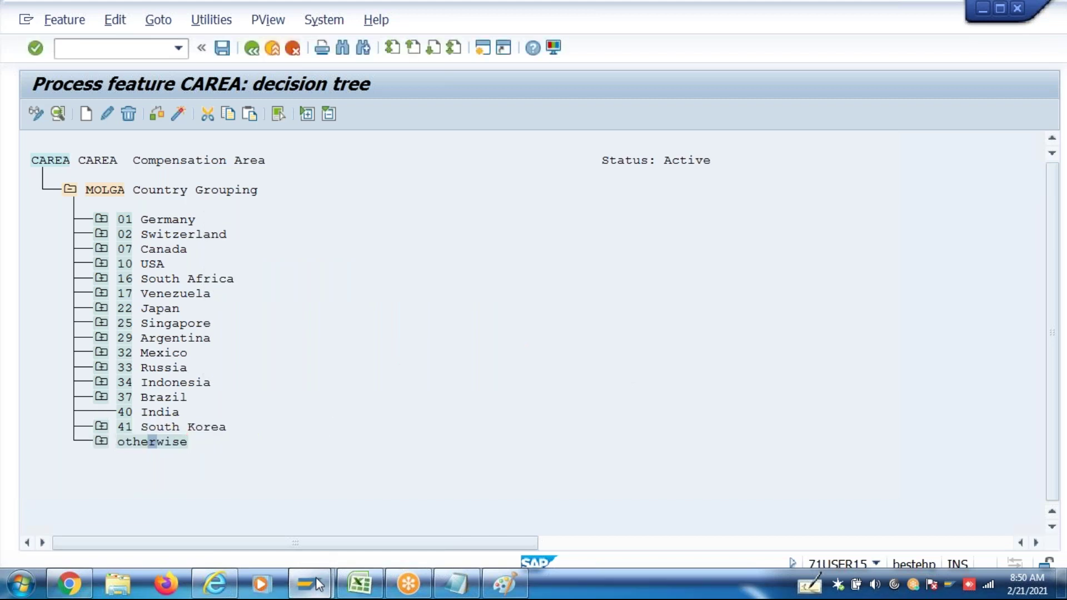
Open a second SAP session
mouse_move(316, 578)
click(374, 500)
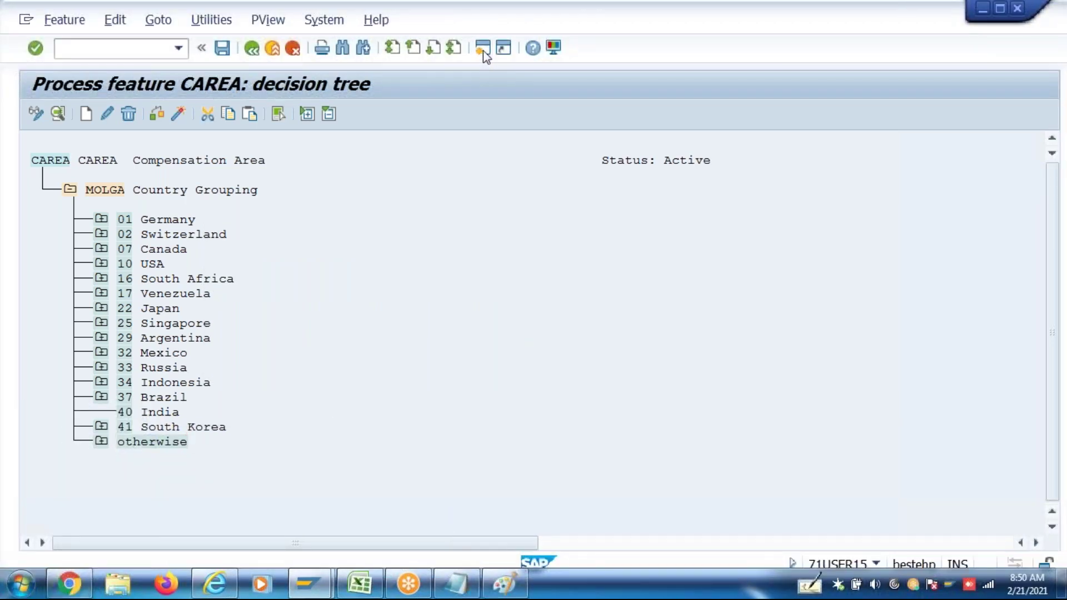
click(483, 49)
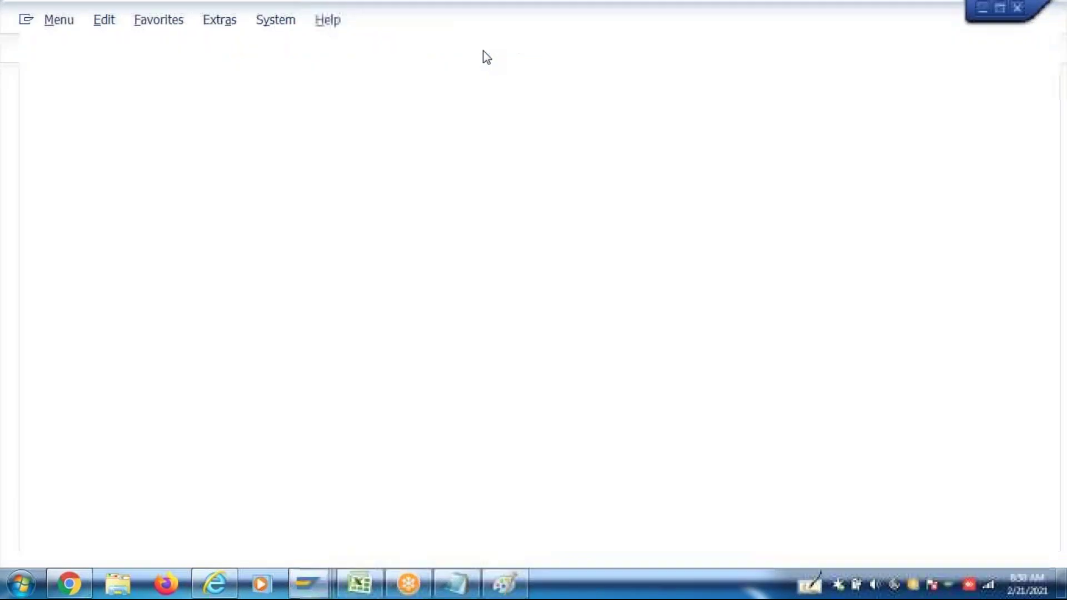
In PA30, display the Organizational Assignment of the most recent personnel number
text(Pa30)
key(Return)
key(BackSpace)
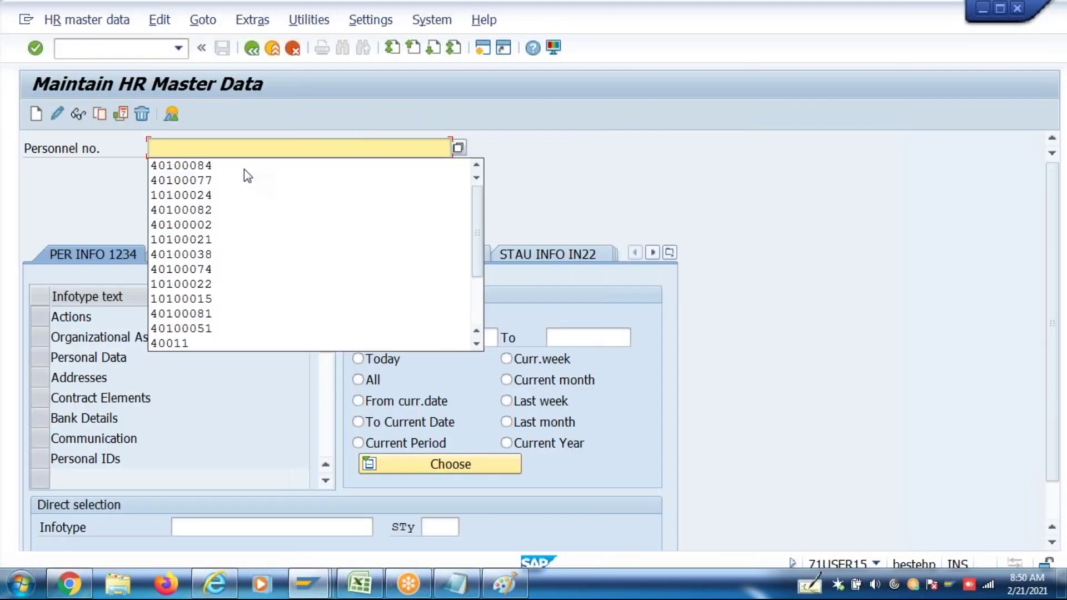
click(231, 166)
key(Return)
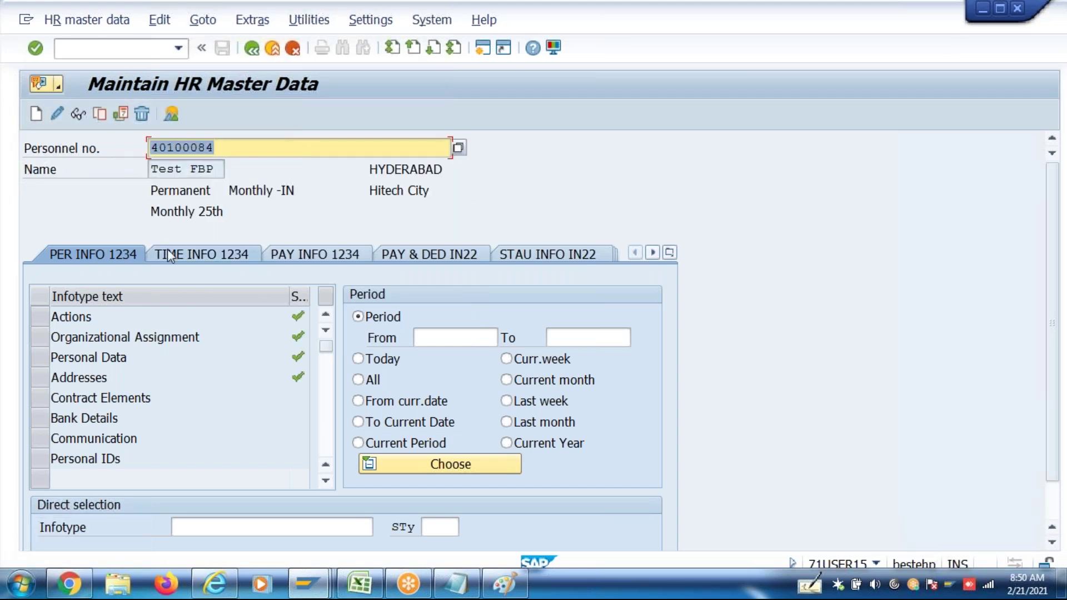
click(40, 337)
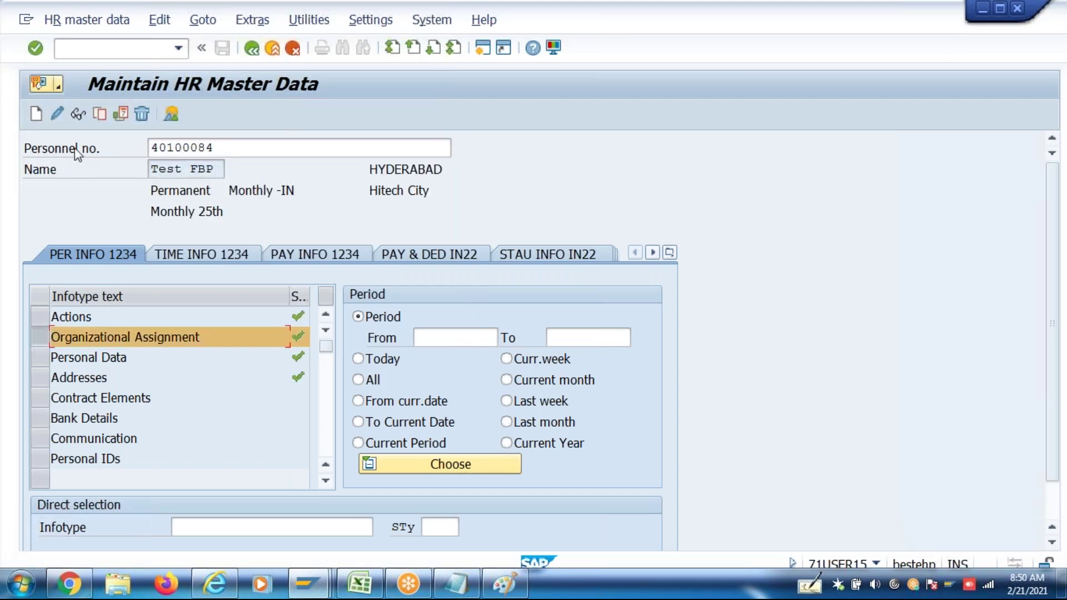
click(78, 120)
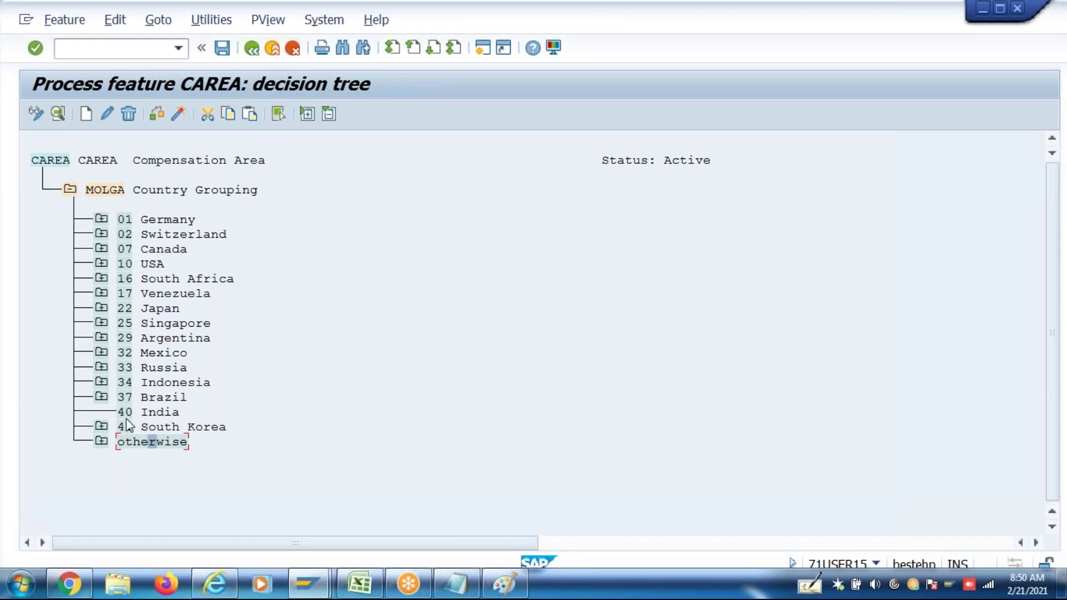
Create a decision-operation field node under 40 India in the CAREA tree
click(125, 412)
click(87, 114)
click(223, 304)
click(577, 438)
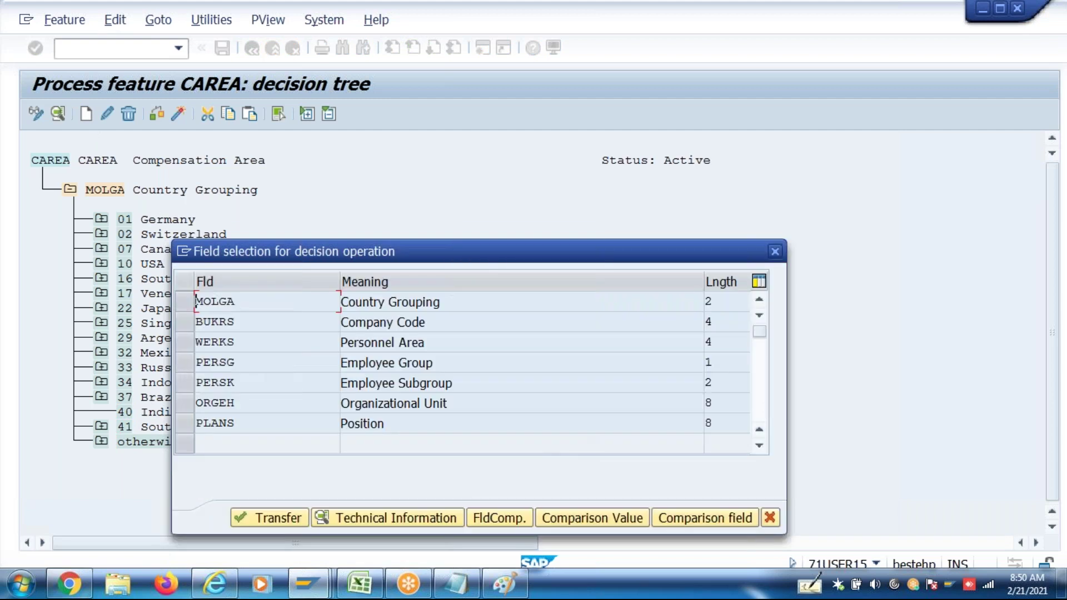
Branch the node on company code (BUKRS) and add company code IN46 Batch 46
click(185, 327)
click(285, 519)
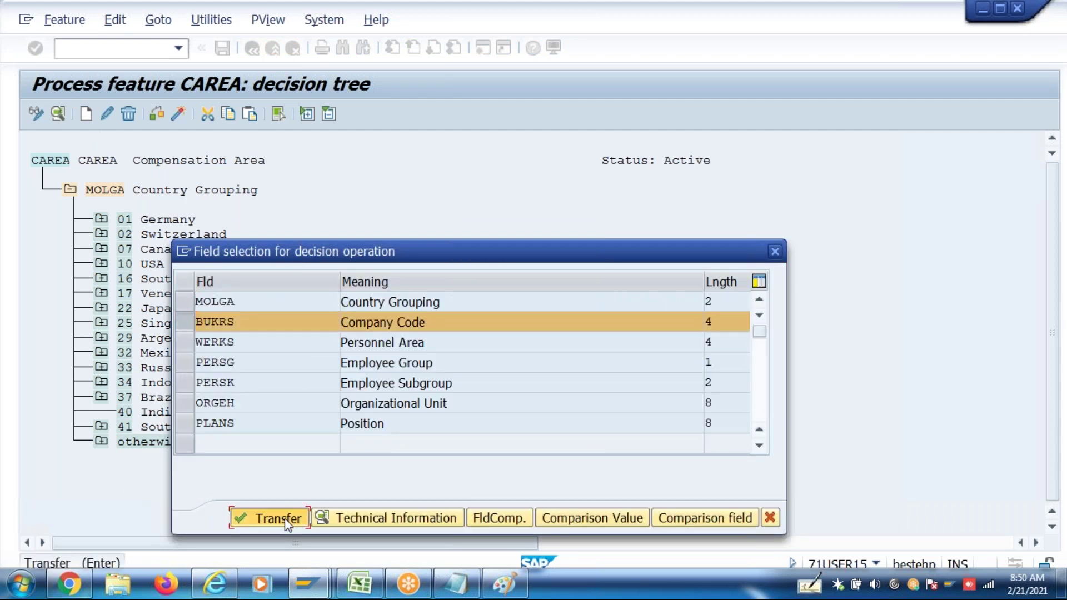
click(161, 443)
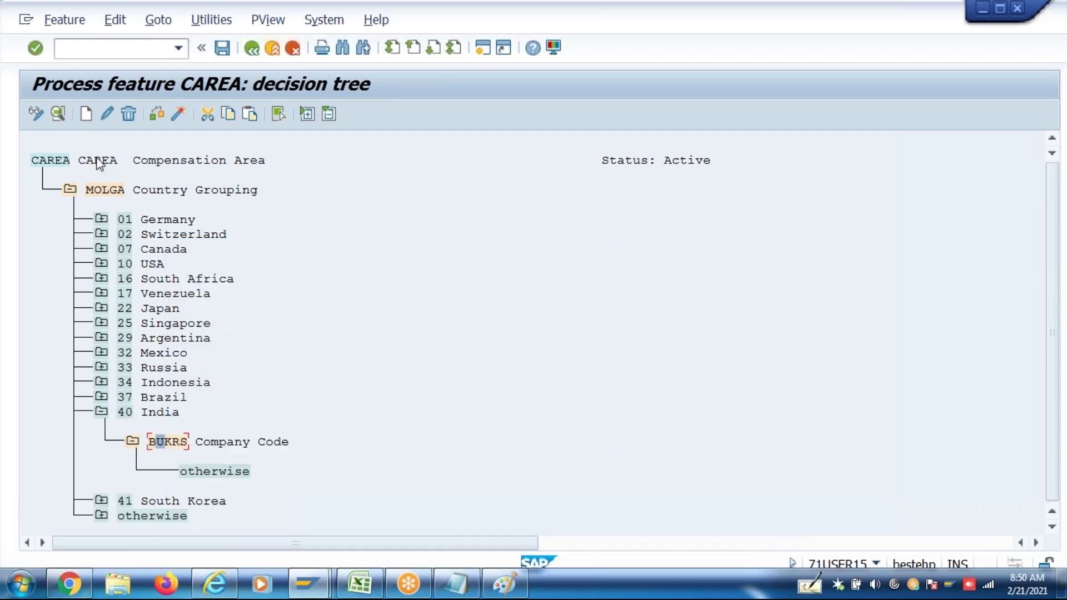
click(84, 115)
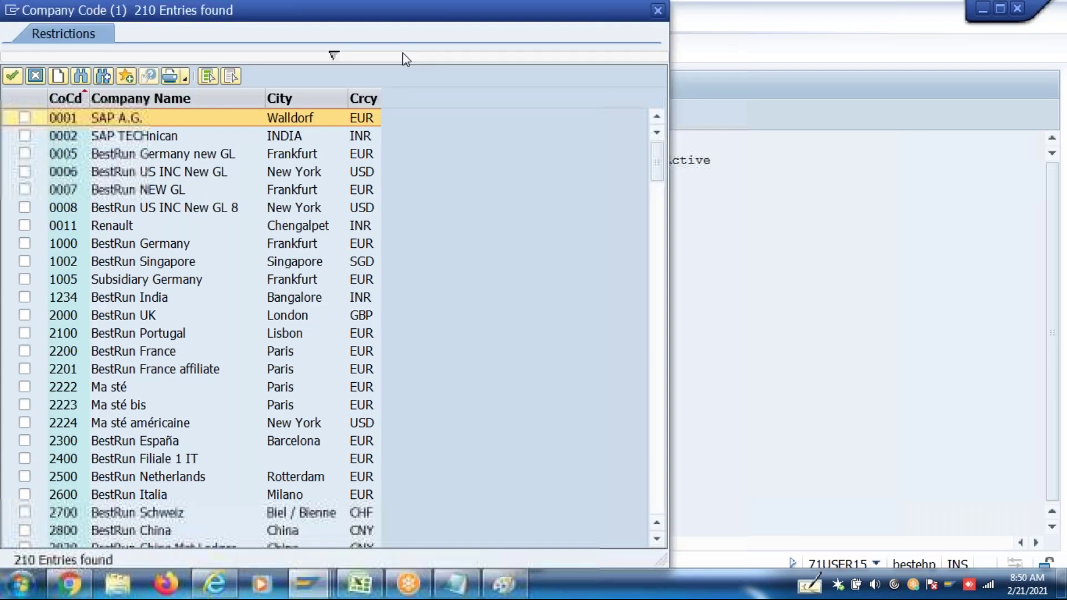
click(390, 57)
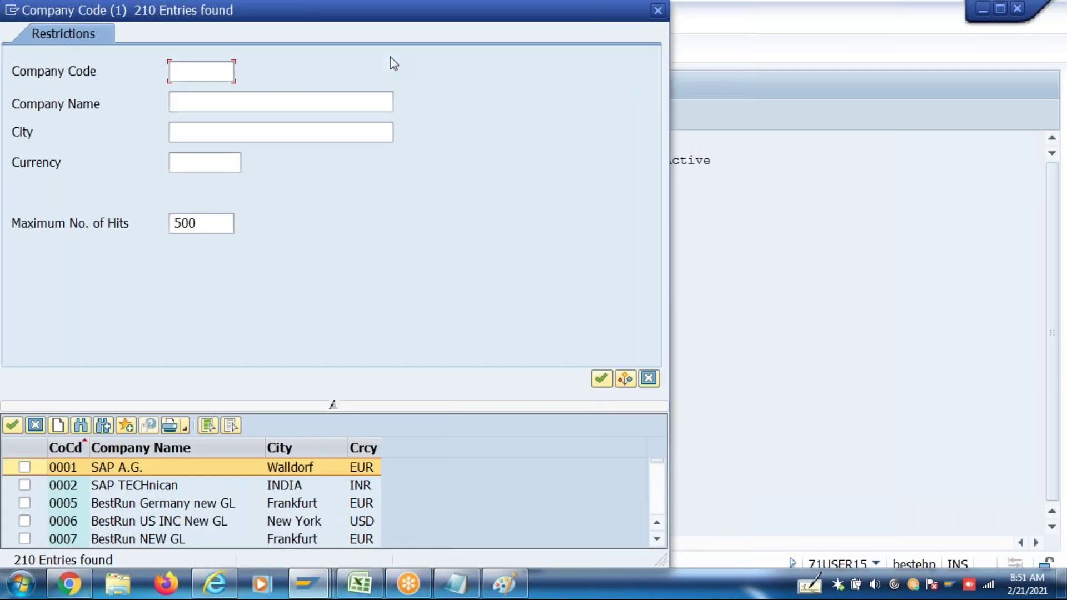
text(In46)
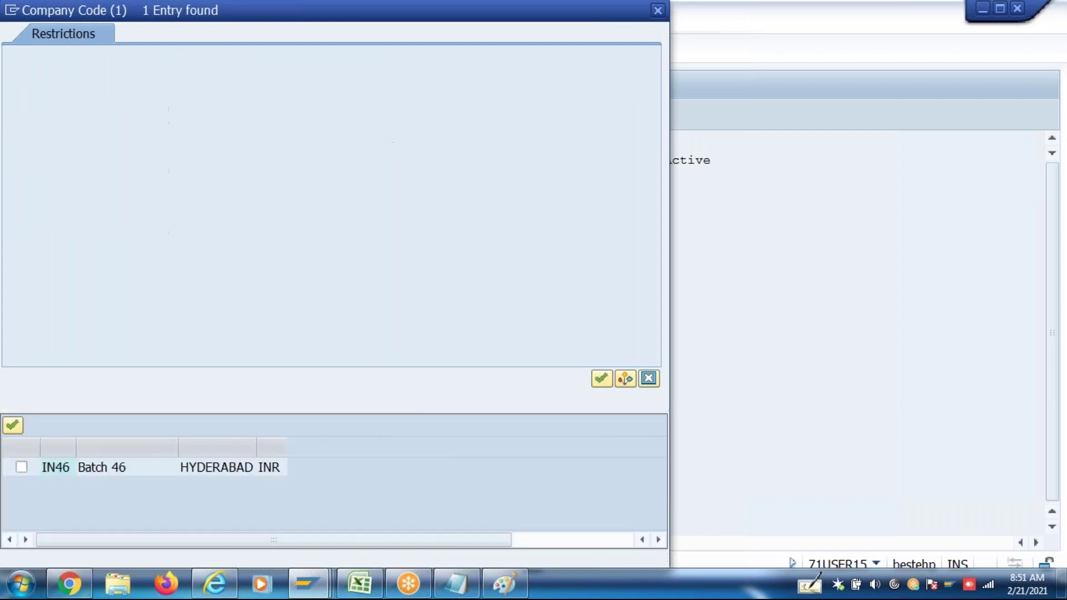
key(Return)
click(24, 118)
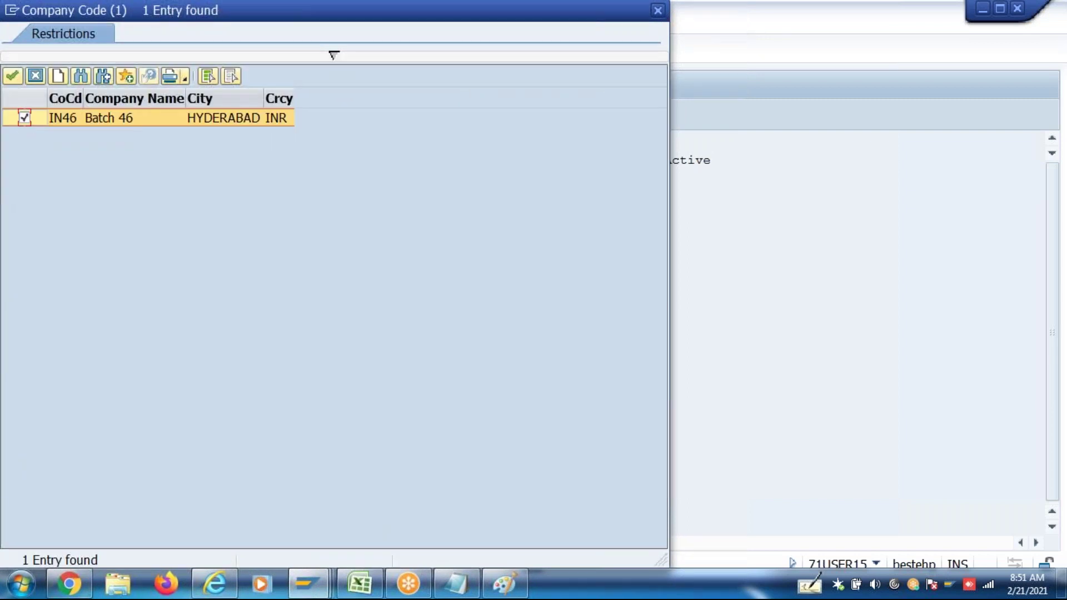
click(13, 76)
Make IN46 Batch 46 return compensation area 4P Indian FBP
click(191, 474)
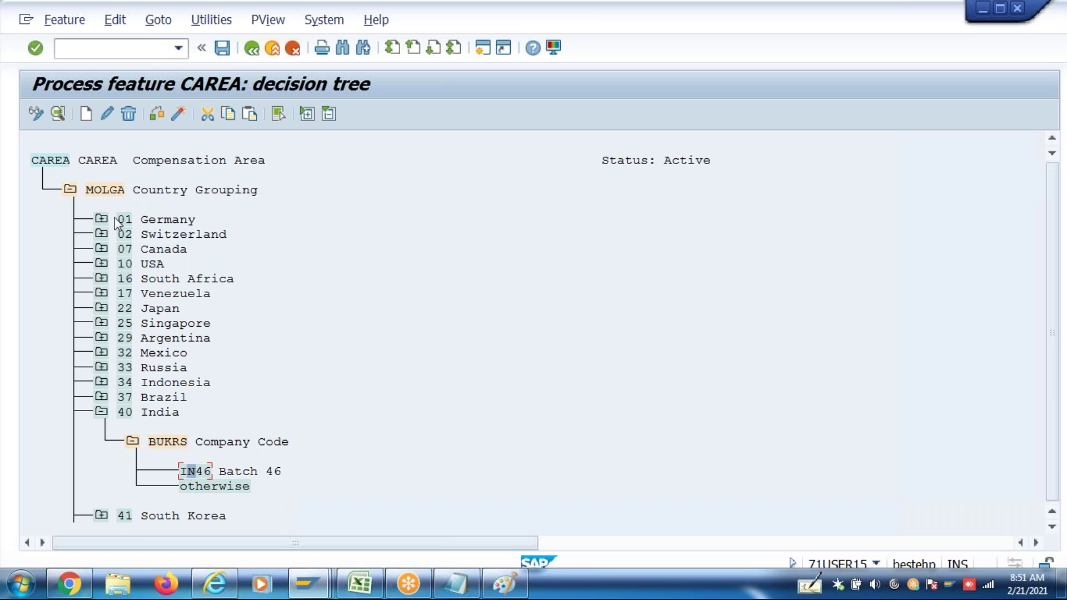
click(87, 117)
click(578, 442)
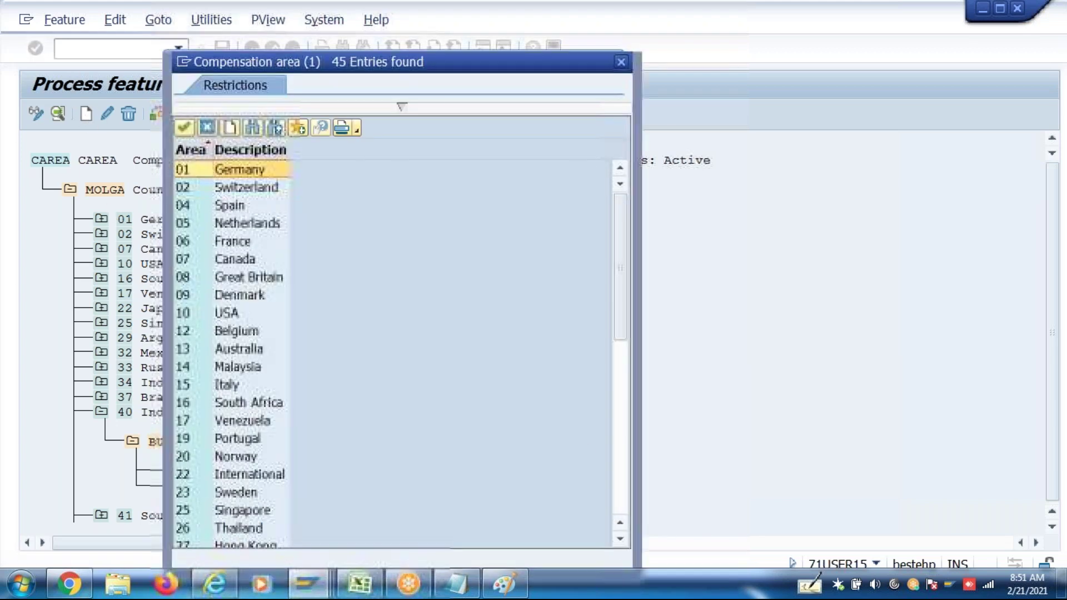
click(625, 466)
double_click(251, 421)
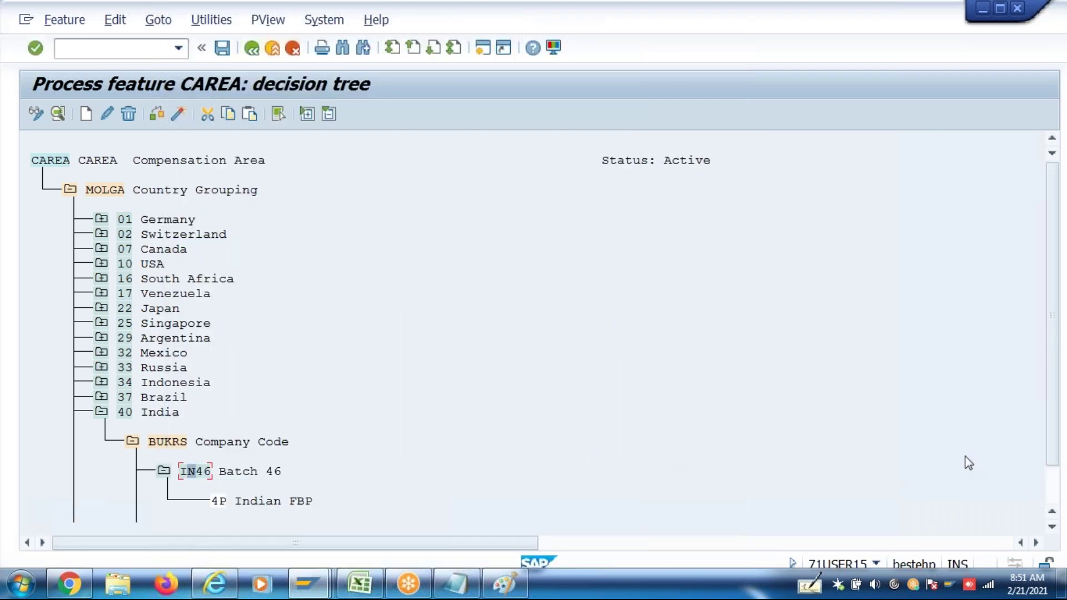
click(1052, 527)
click(1052, 527)
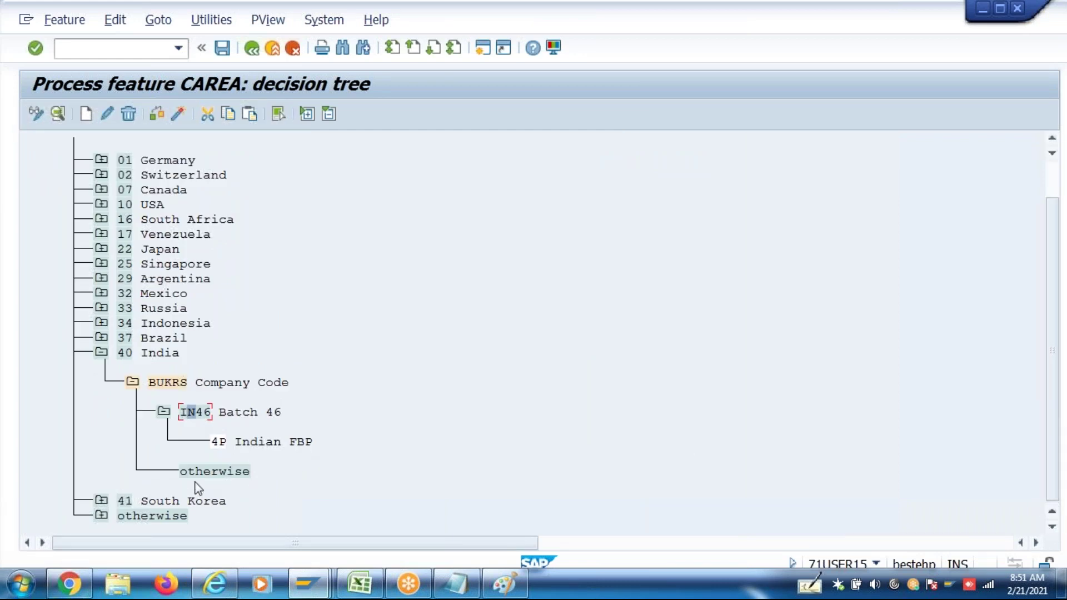
Make the inner otherwise branch return compensation area 40 India
click(206, 475)
click(86, 116)
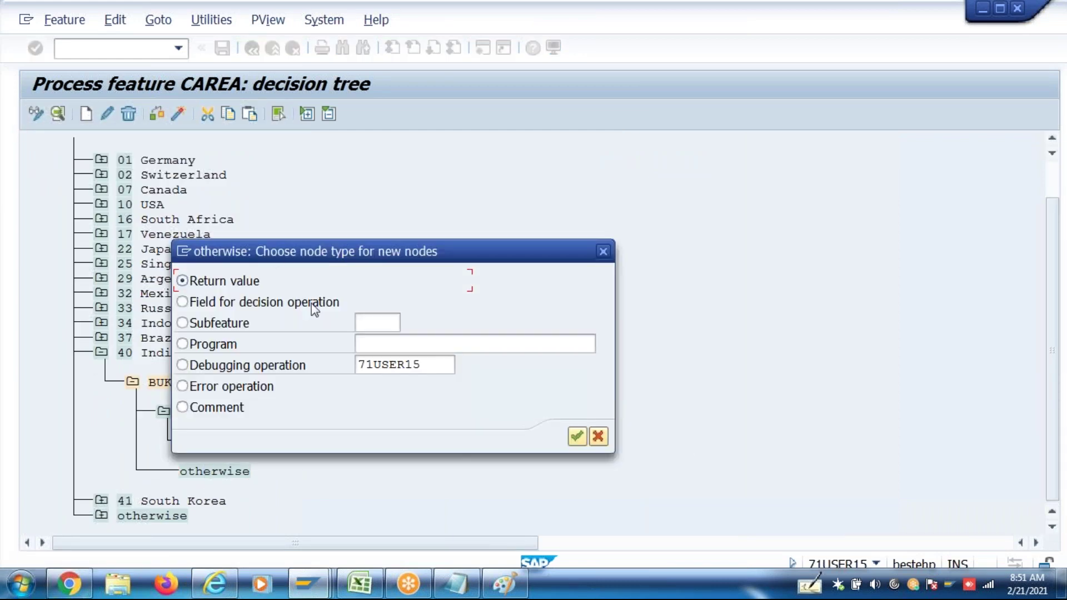
click(577, 437)
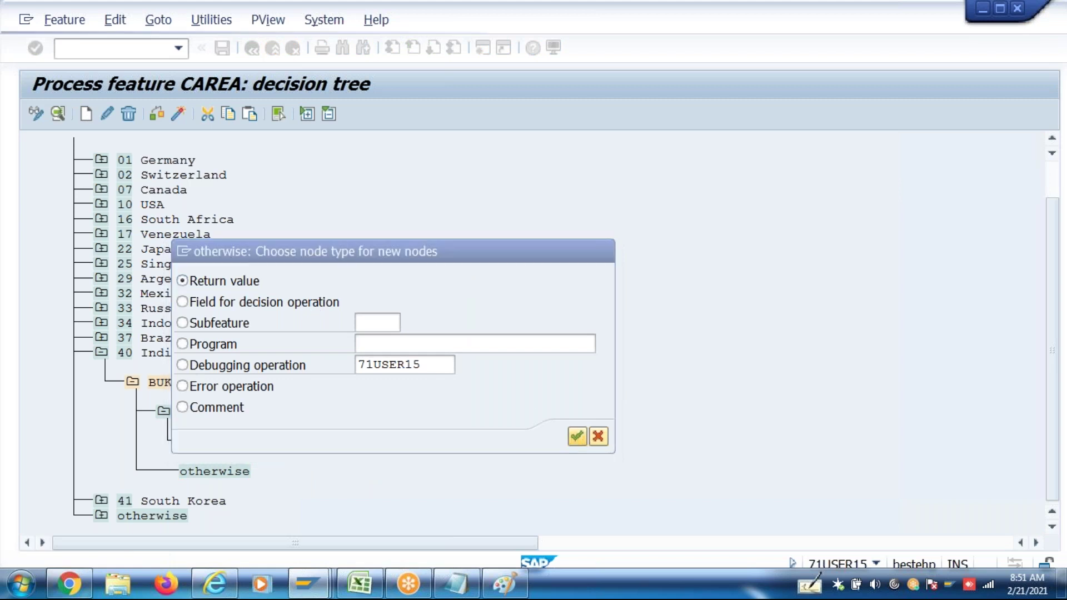
click(626, 491)
double_click(213, 299)
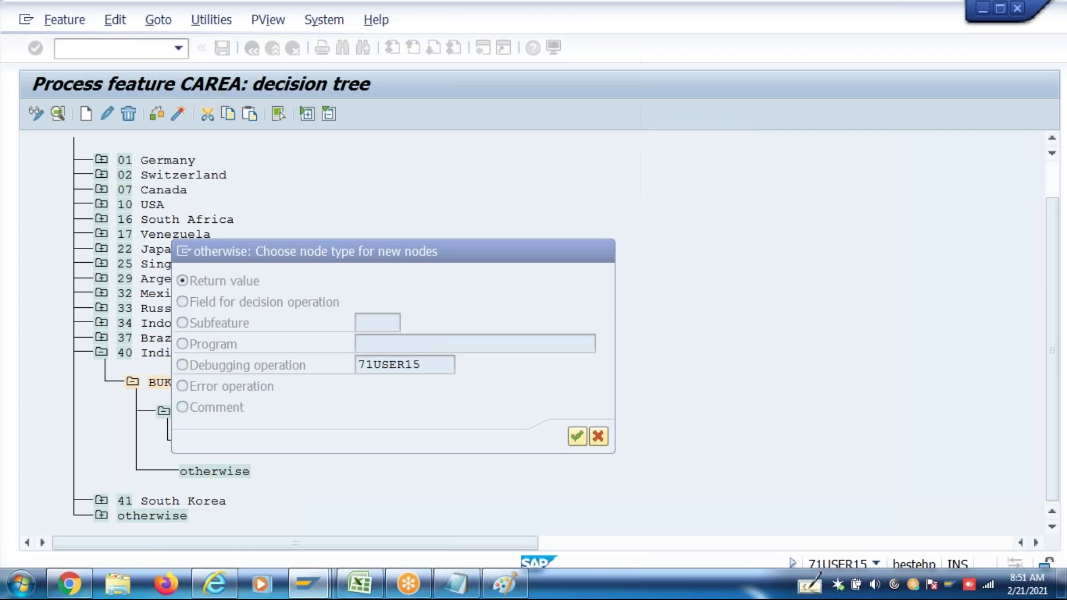
click(1052, 528)
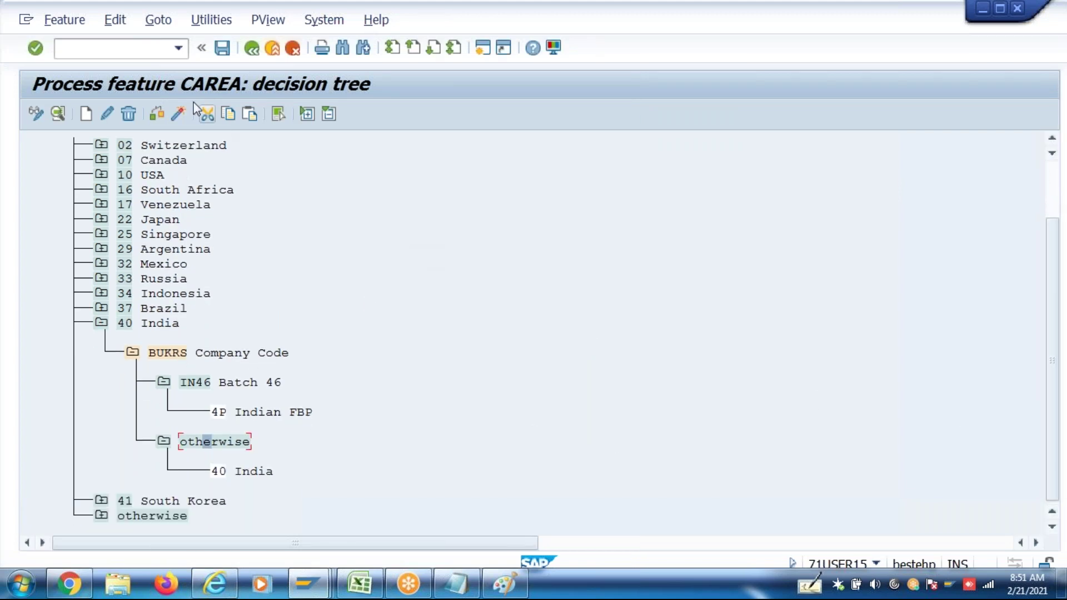
Check and activate the CAREA feature under a customizing request, then return to the IMG
click(157, 114)
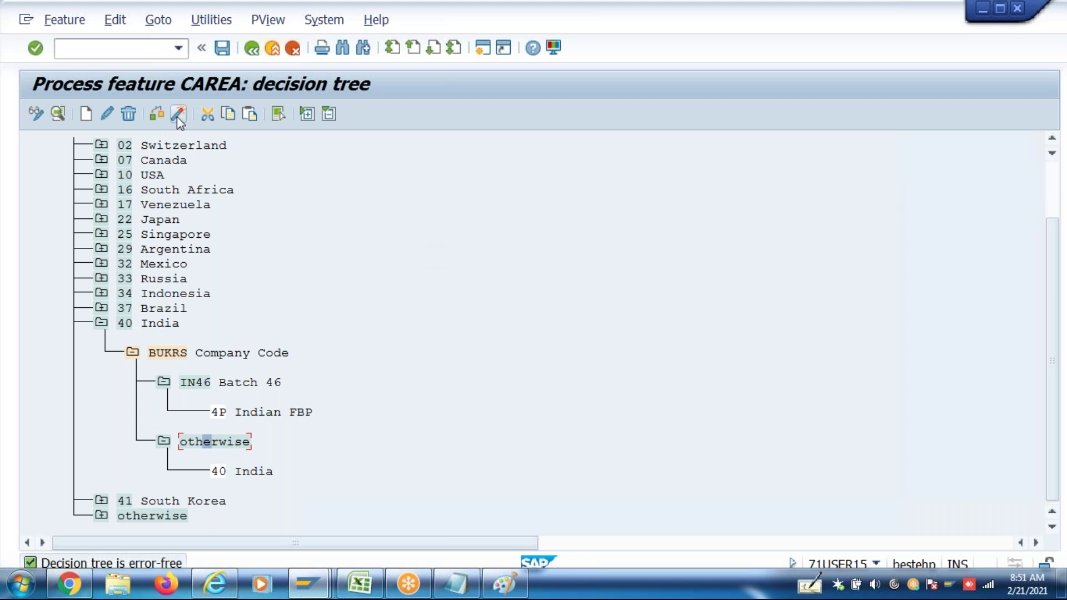
click(178, 114)
click(370, 302)
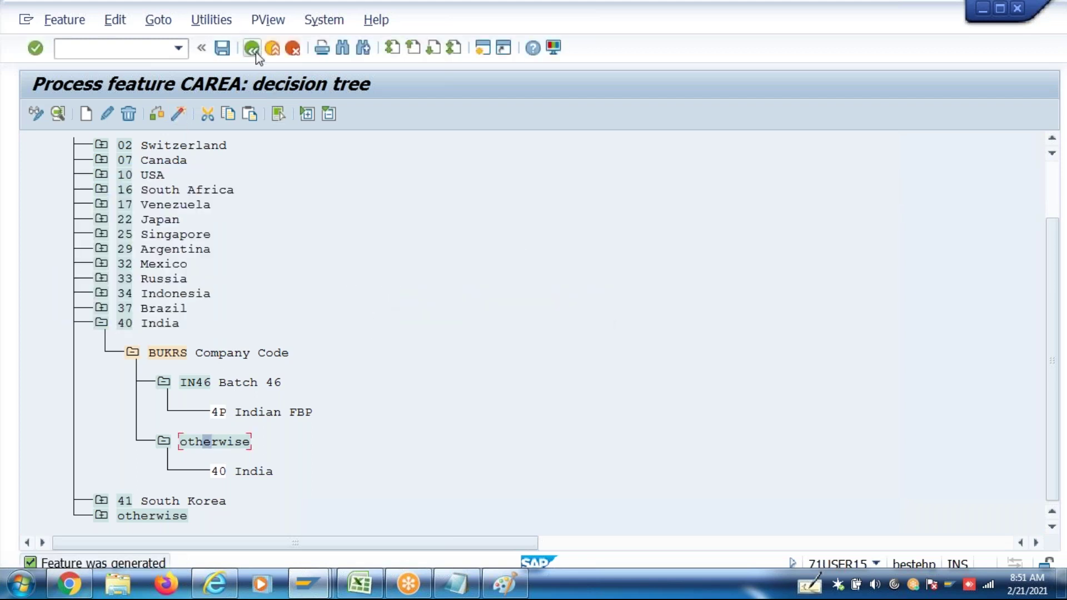
click(253, 49)
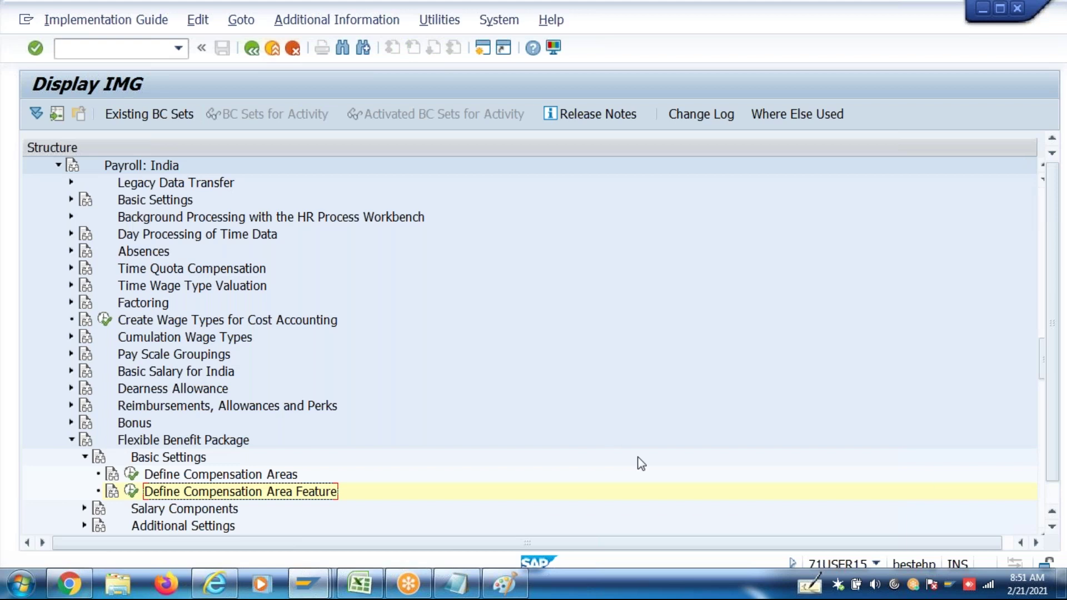
Run Define Salary Components under Salary Components with work area 4P
click(1053, 528)
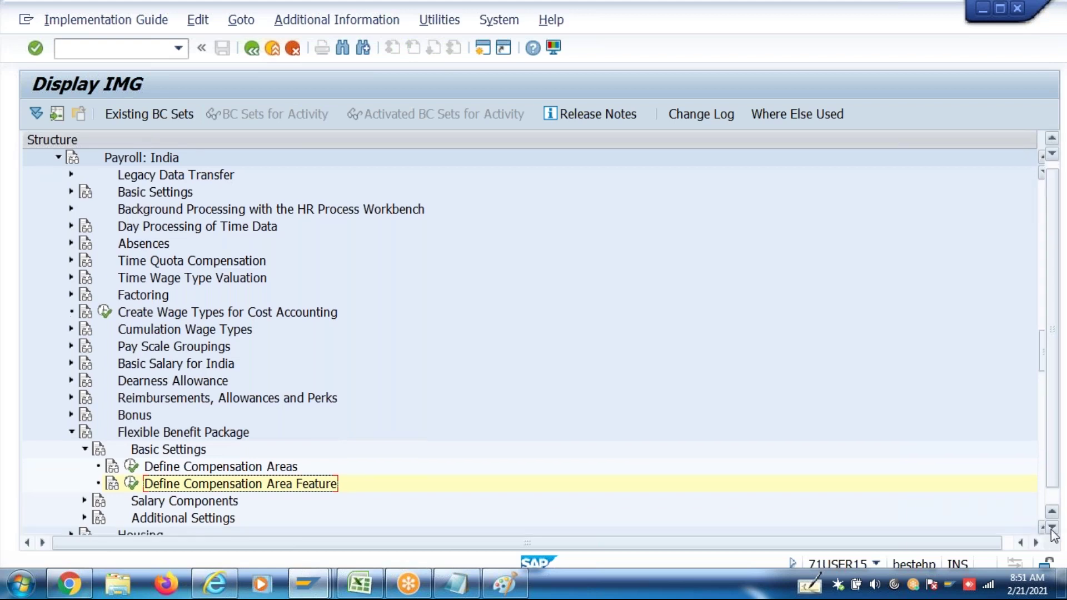
click(1052, 528)
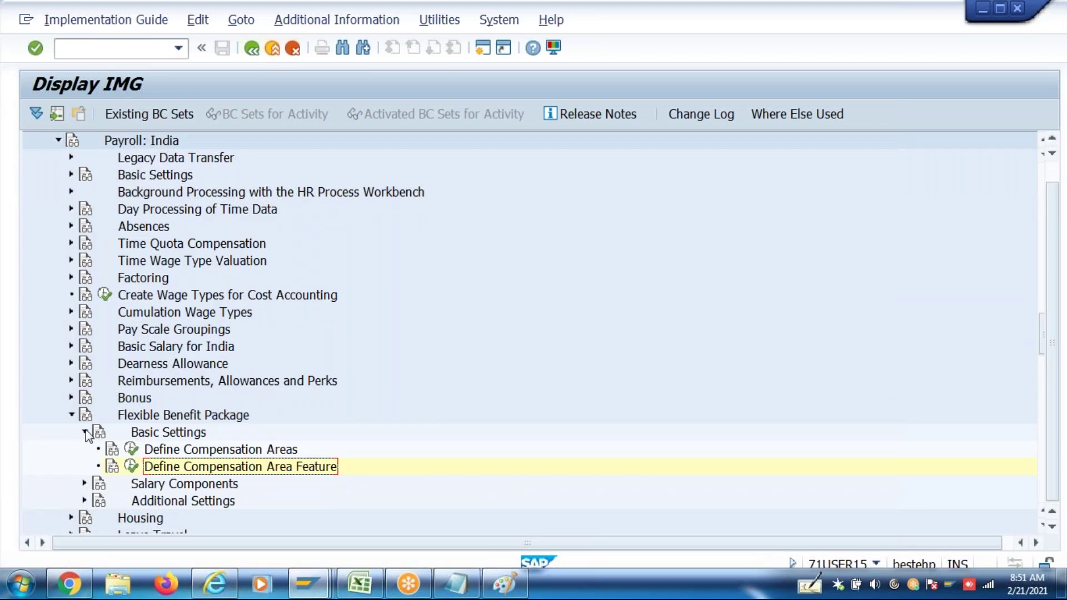
click(85, 432)
click(85, 450)
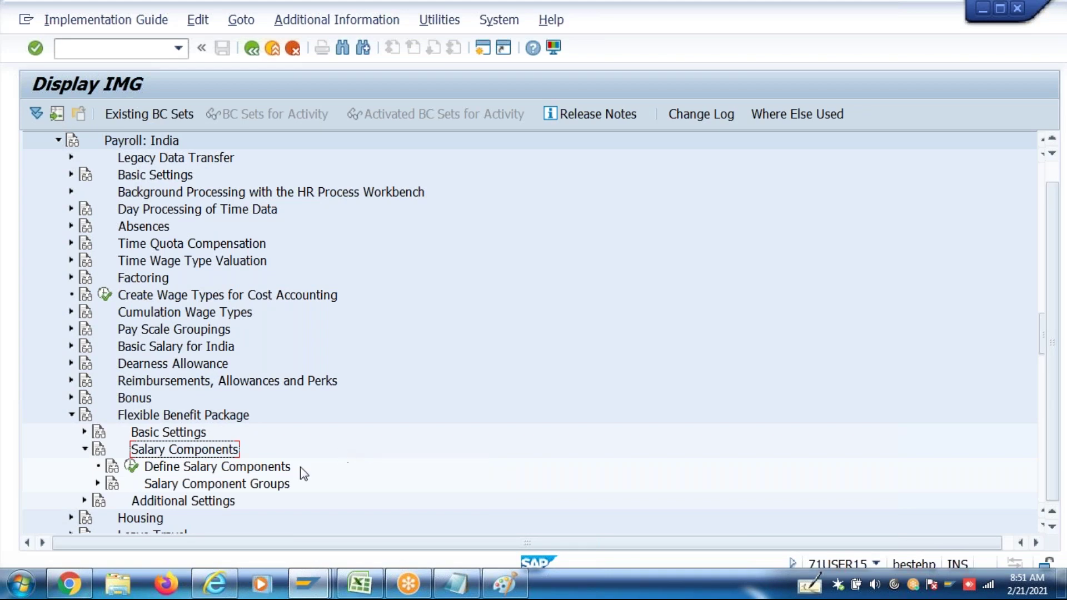
click(241, 469)
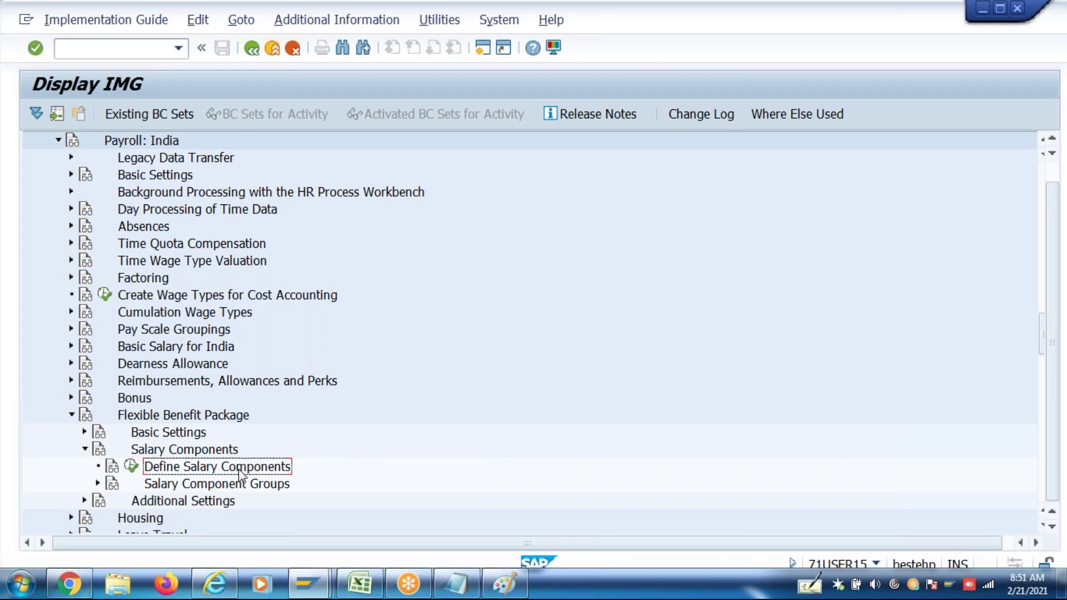
click(132, 467)
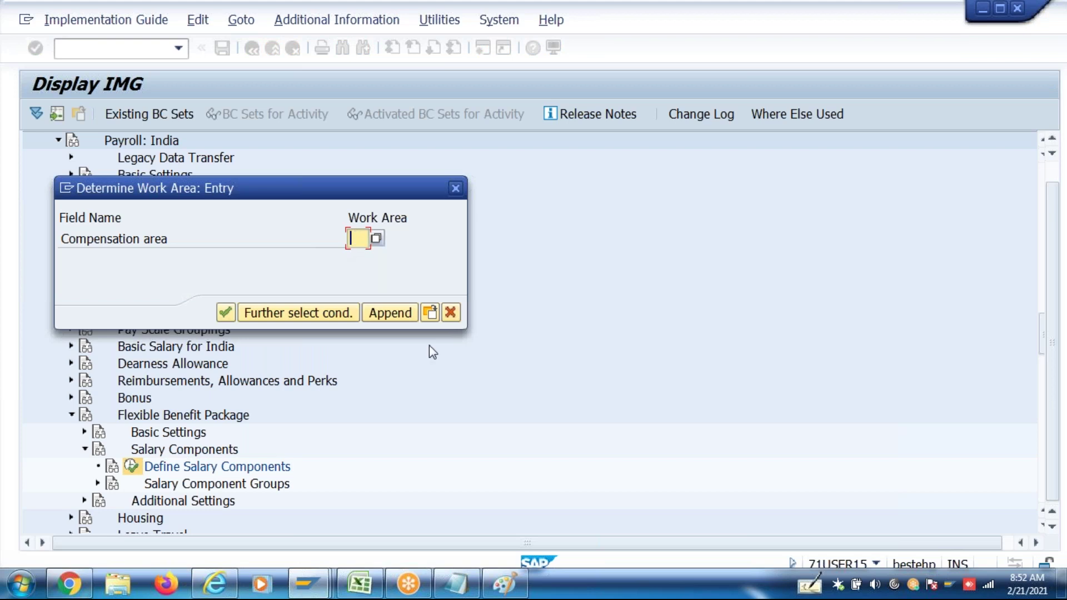
text(4P)
key(Return)
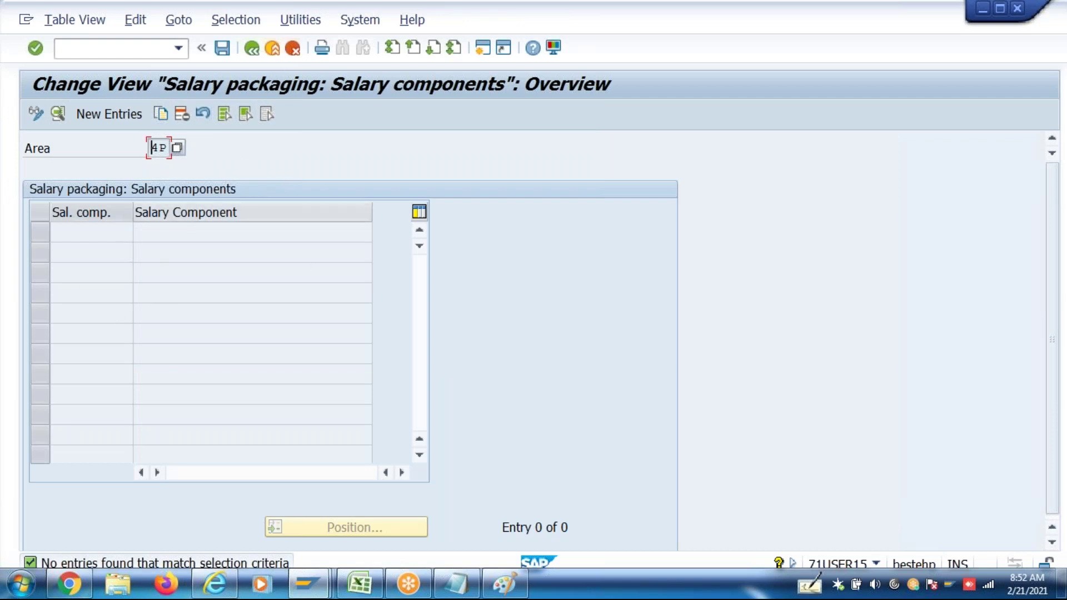
Review salary component rows 16–23 in Excel, then start a new salary component entry in SAP
click(357, 590)
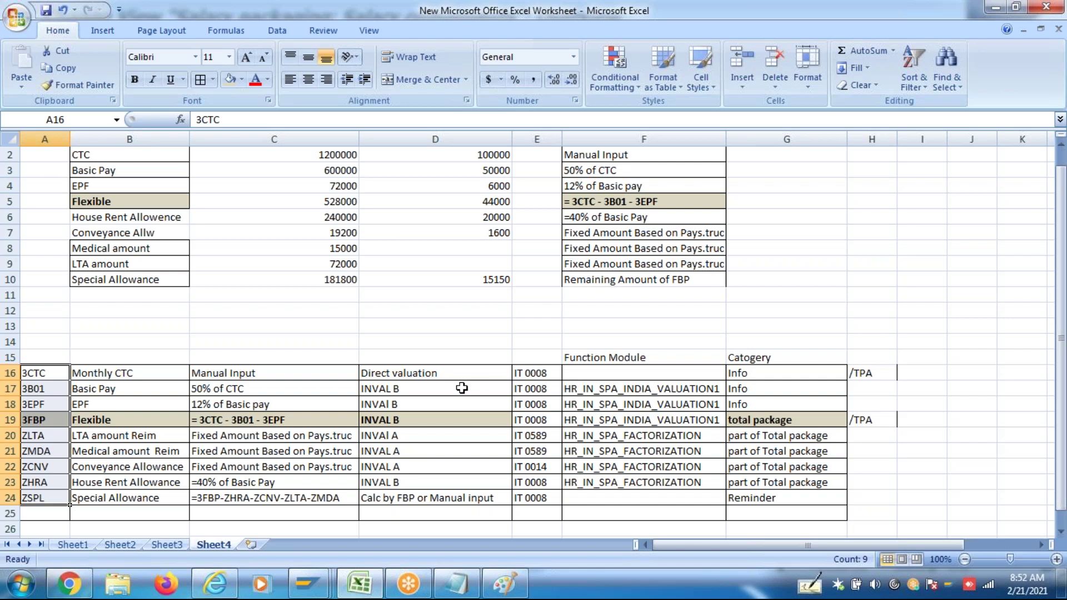
drag(13, 378, 18, 492)
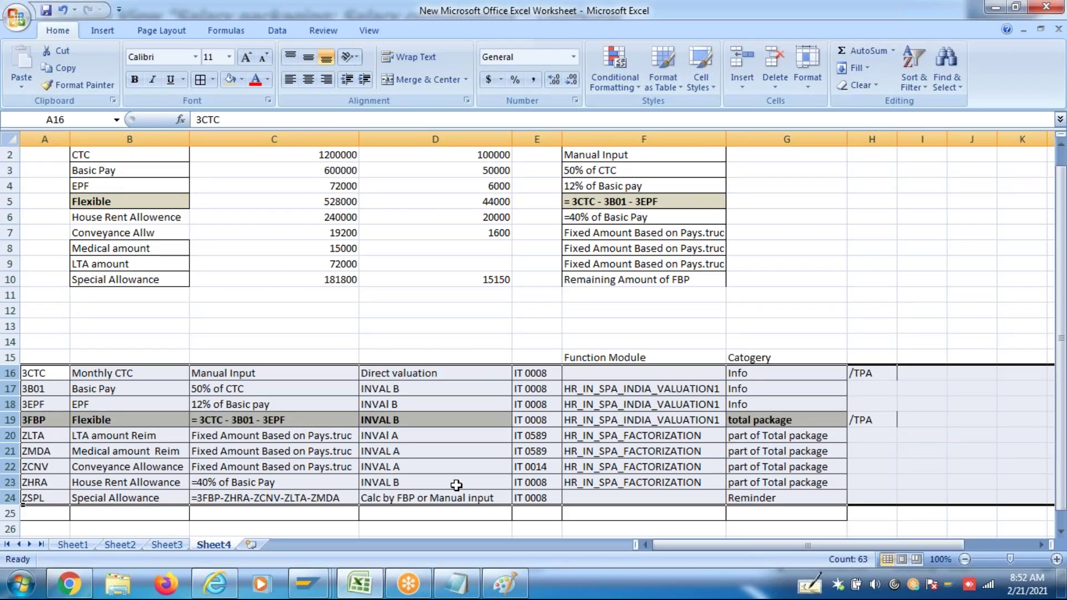
key(alt+Tab)
click(106, 112)
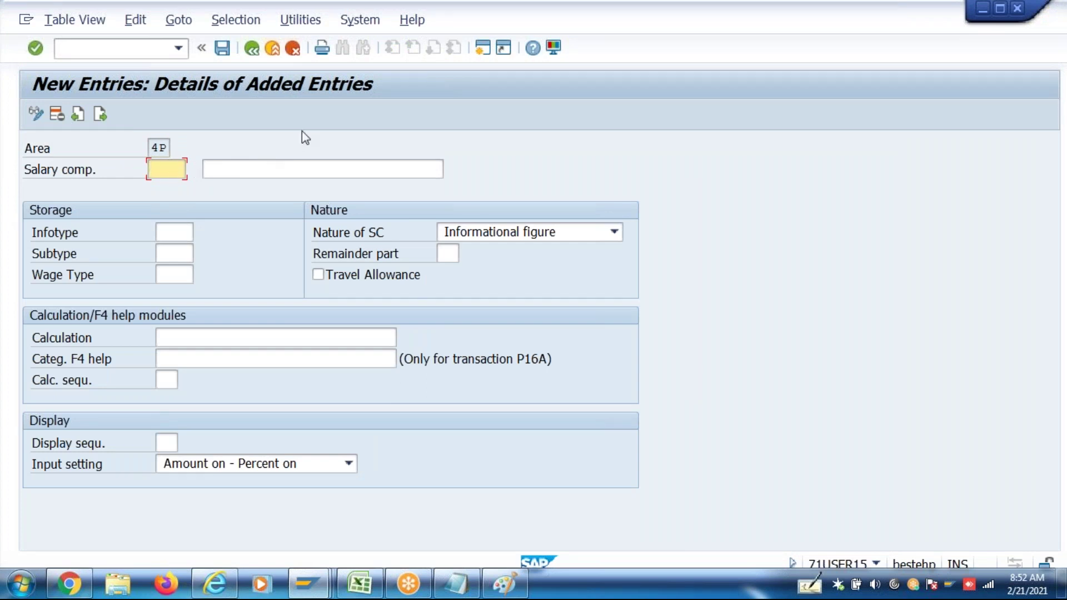
Enter salary component ZCTC with the description 'Annual CTC'
text(Z)
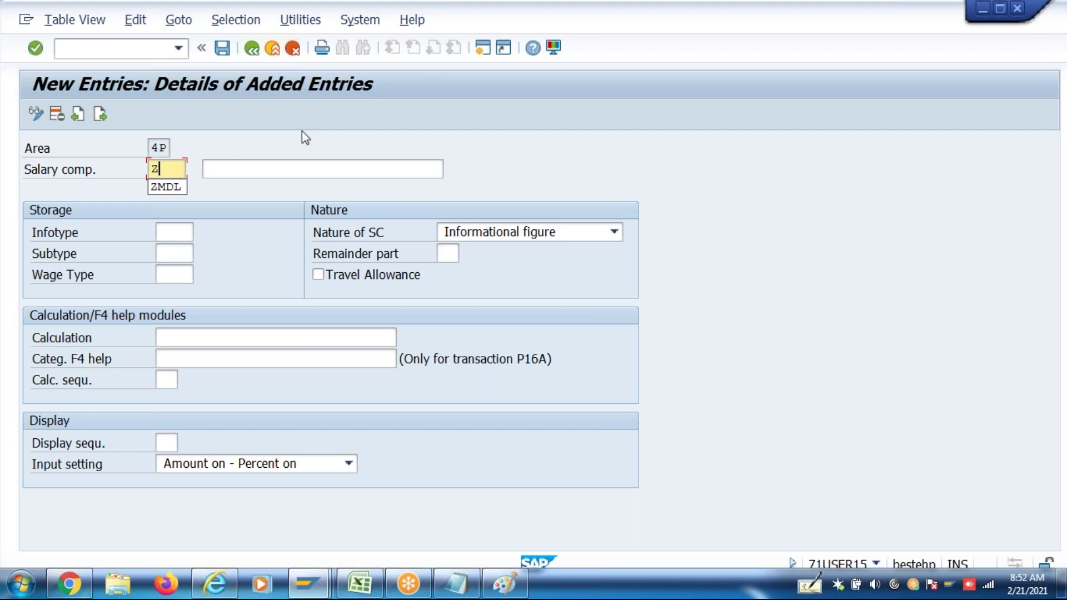
text(CTC)
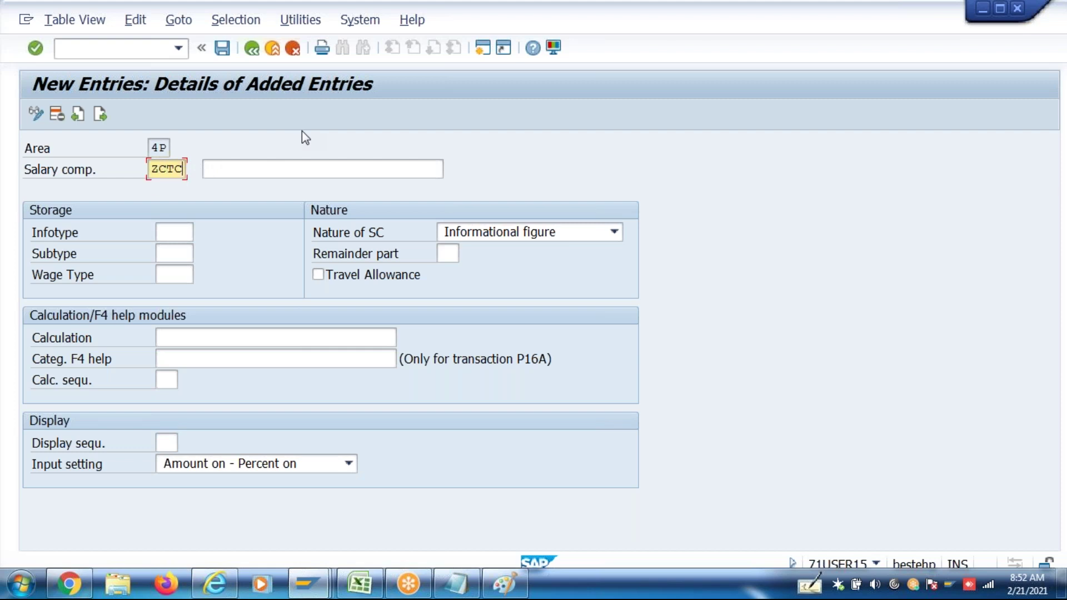
key(Tab)
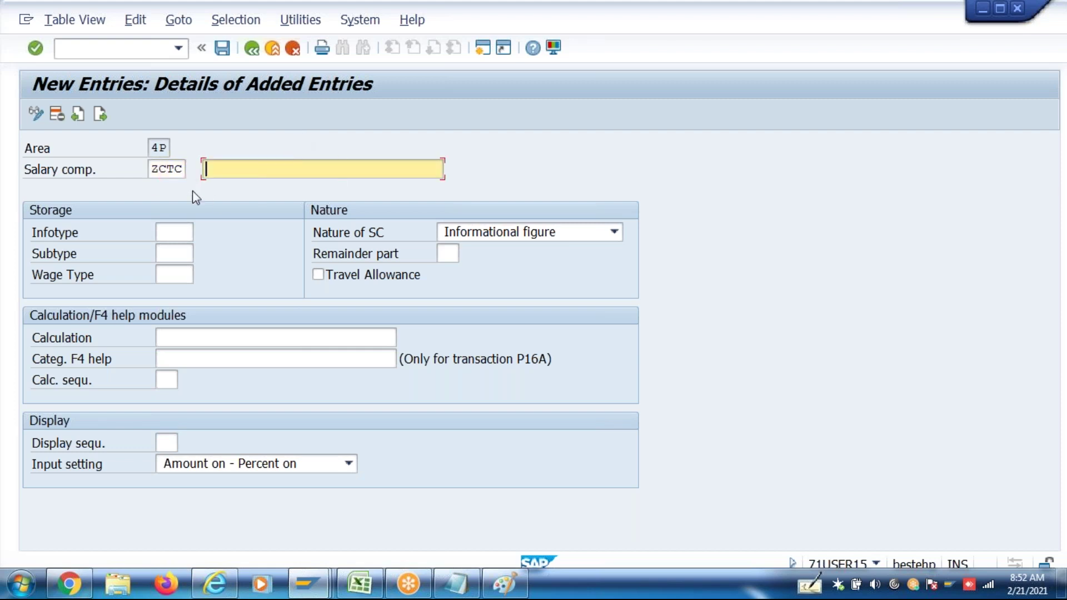
double_click(159, 167)
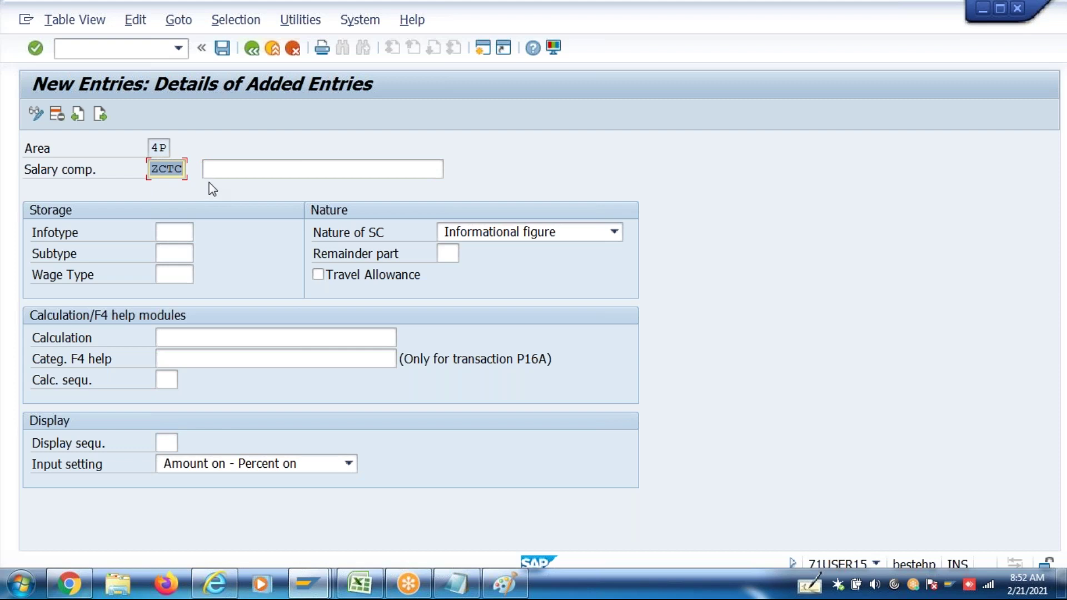
click(231, 170)
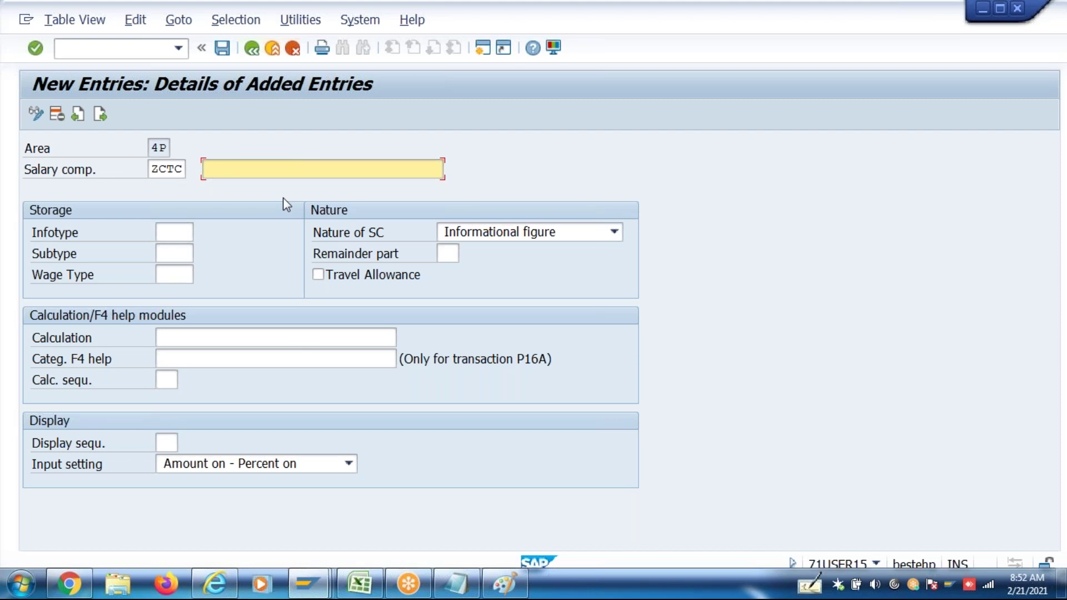
text(Annual CTC)
Enter infotype 0008 and wage type 3CTC for ZCTC, keeping Informational figure as the nature
click(169, 232)
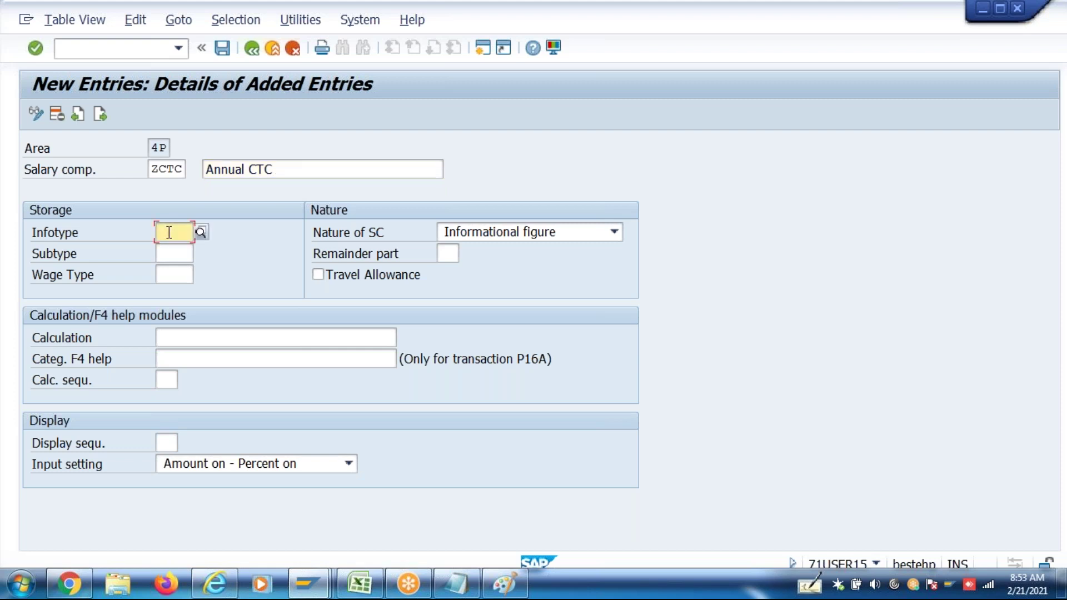
text(0008)
click(174, 274)
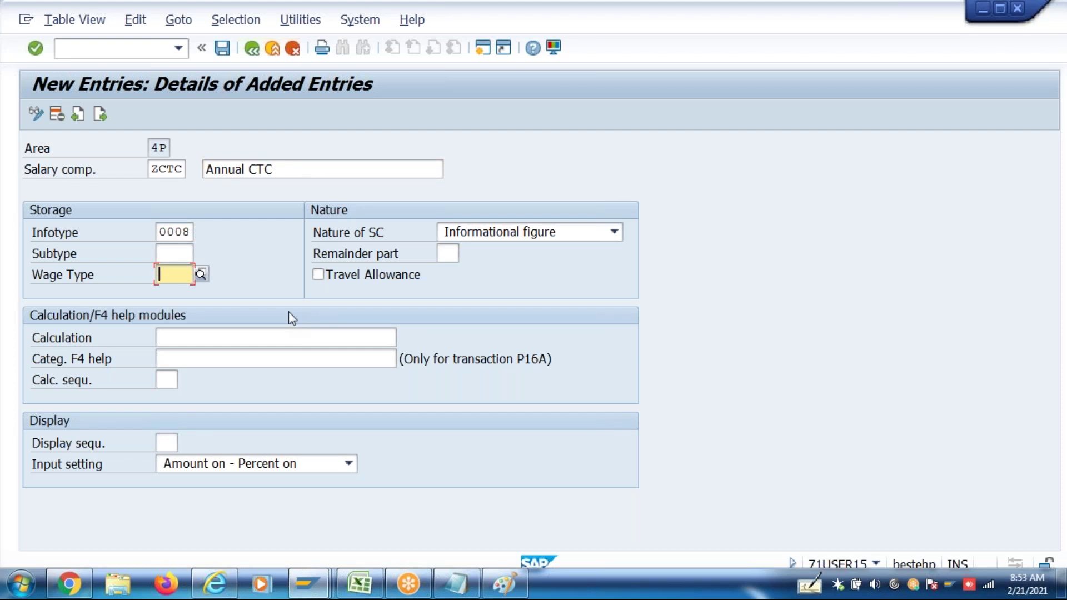
text(3CTC)
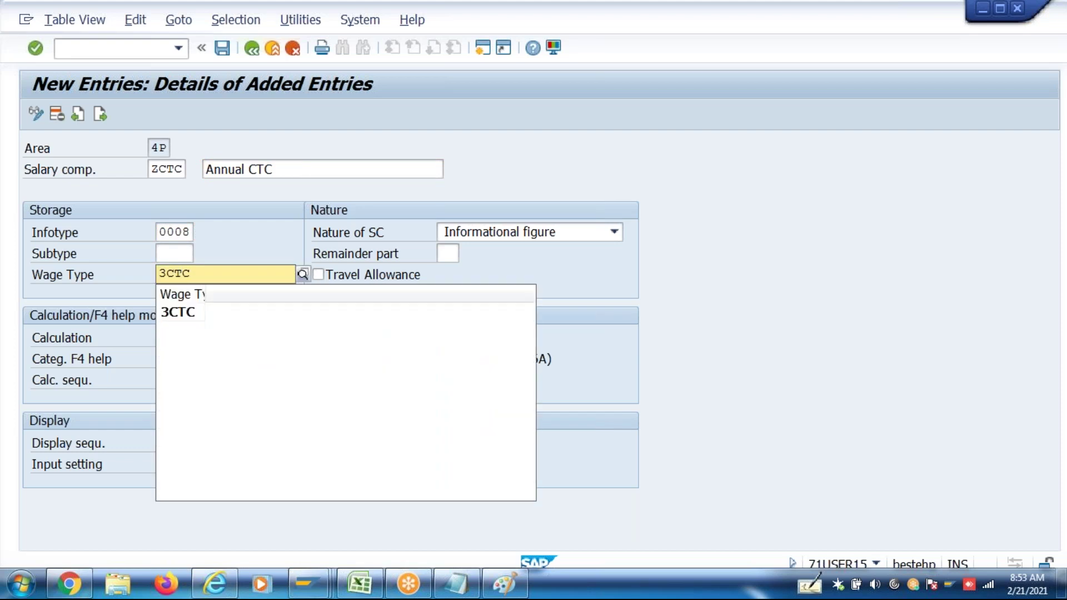
click(216, 274)
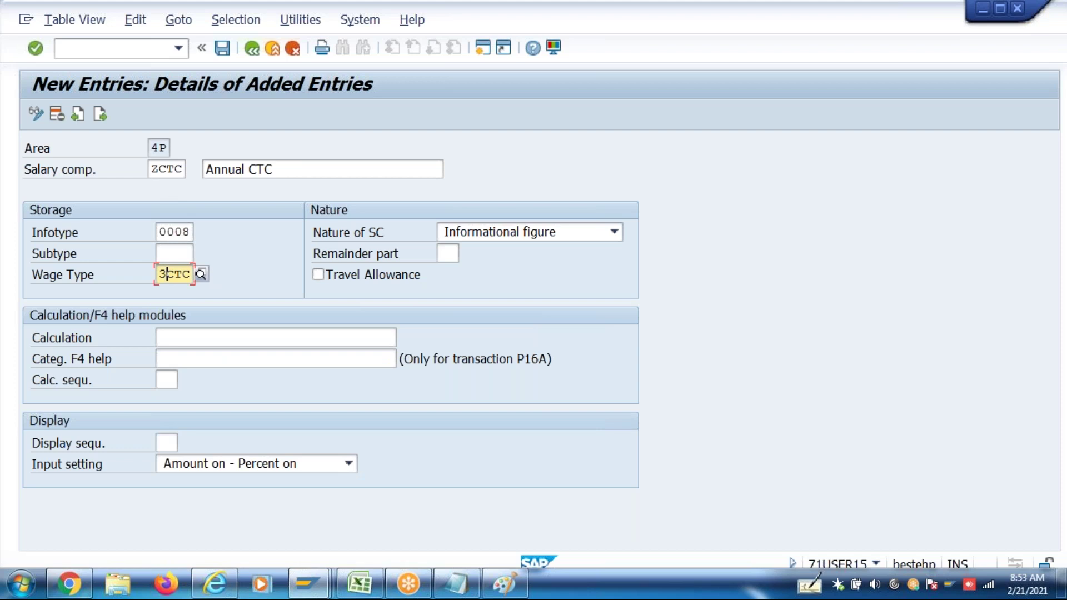
click(470, 236)
click(469, 236)
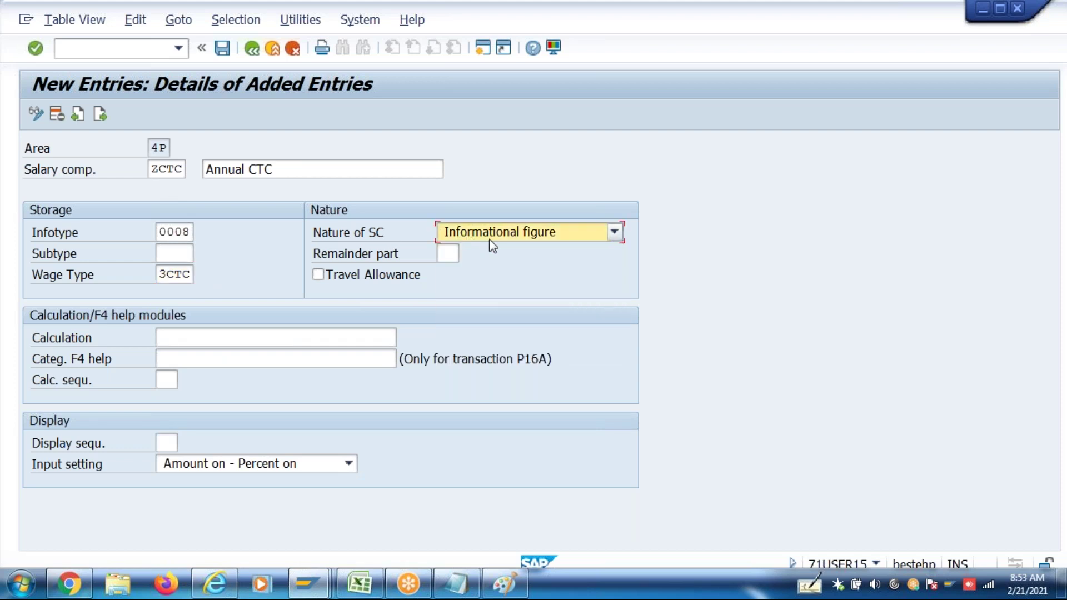
After checking 3CTC's category in Excel, set display sequence 1 and input setting 3 Amount off - Percent off
click(360, 584)
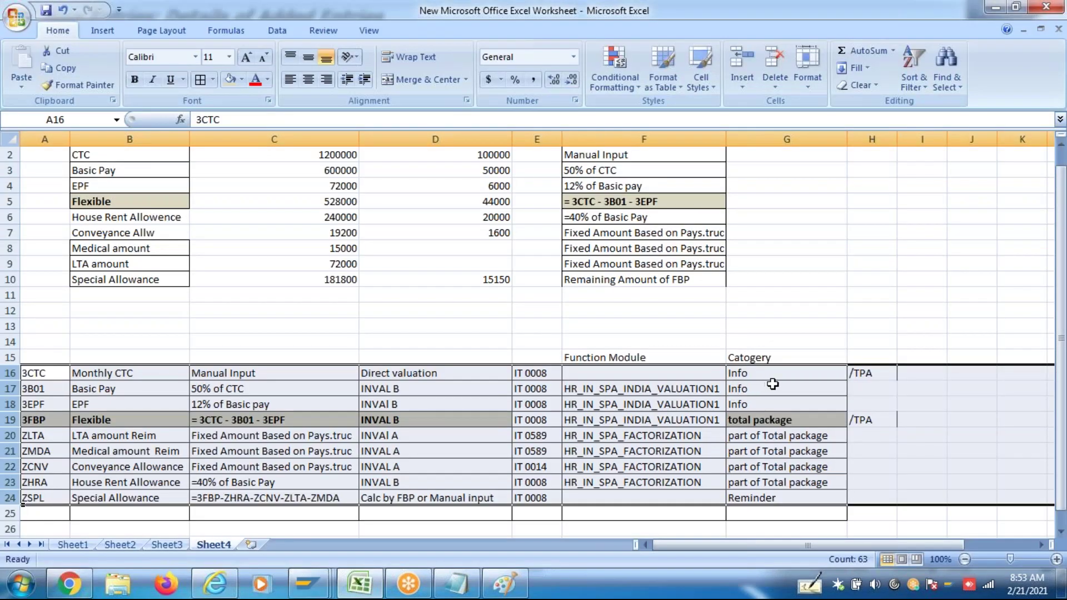
click(775, 377)
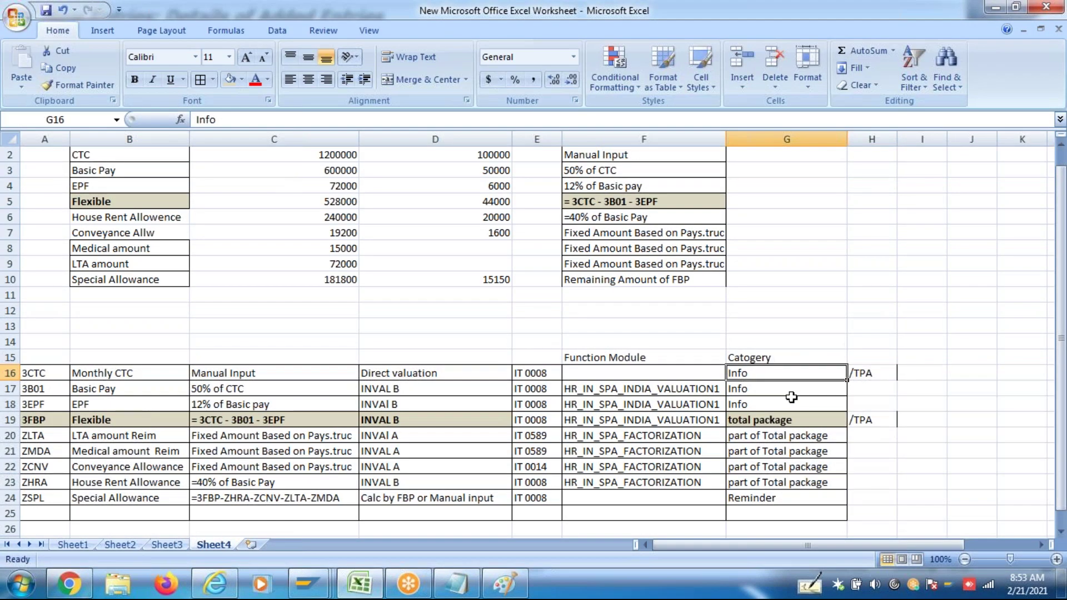
key(alt+Tab)
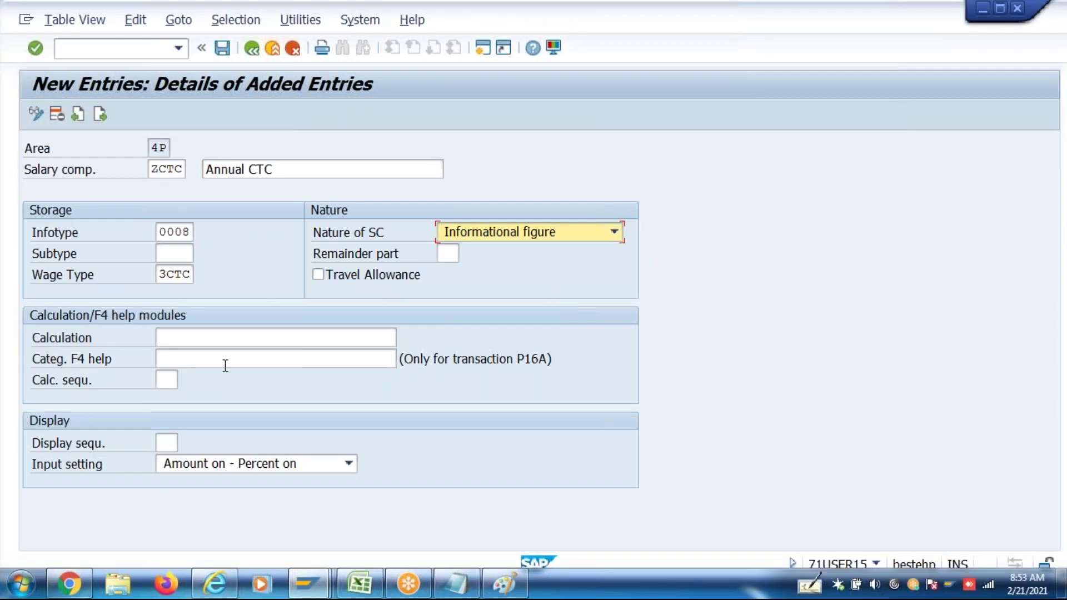
click(166, 443)
text(1)
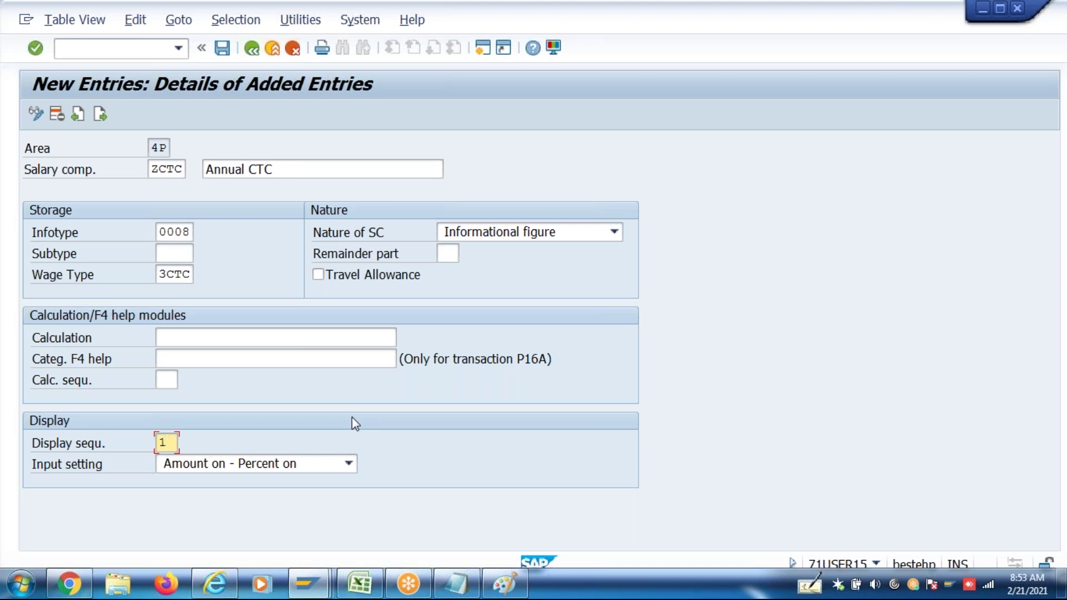
click(220, 469)
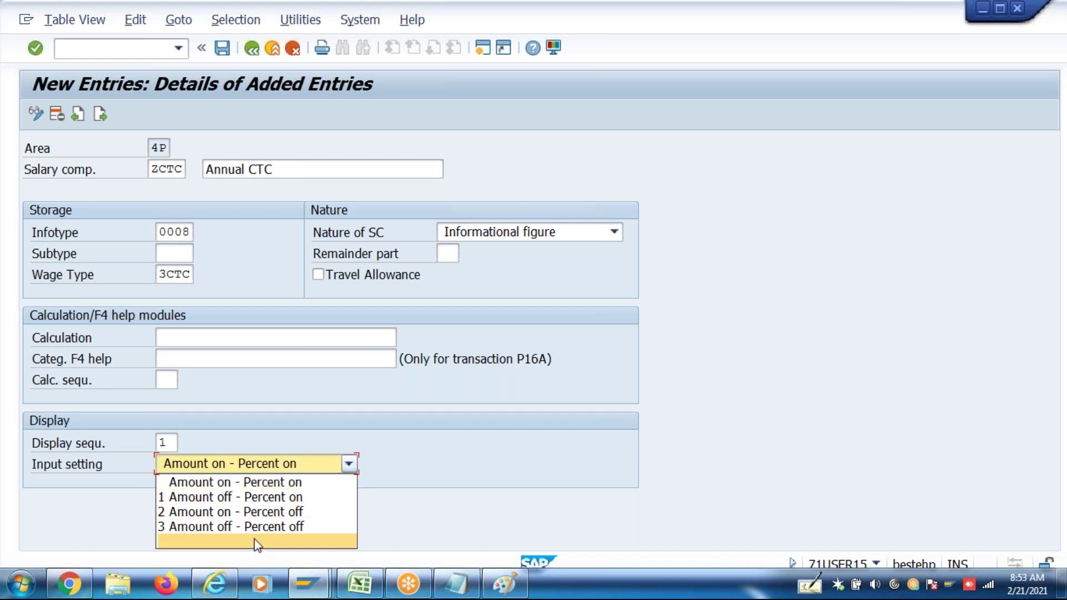
click(269, 527)
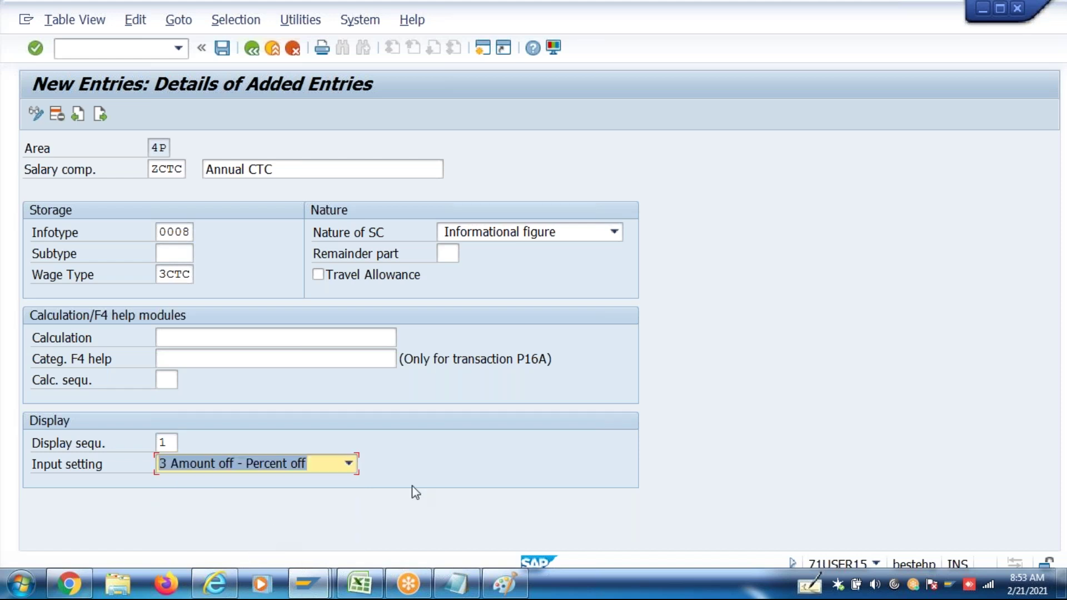
key(Return)
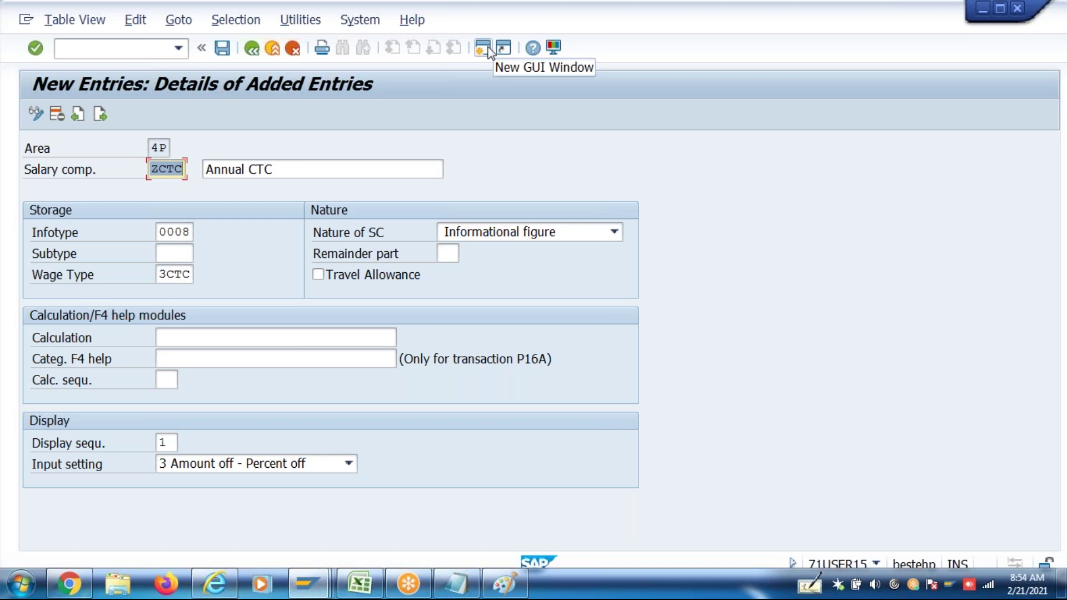
In a new session, edit the CAREA decision tree via PE03 and expand 40 India > BUKRS > IN46
click(483, 48)
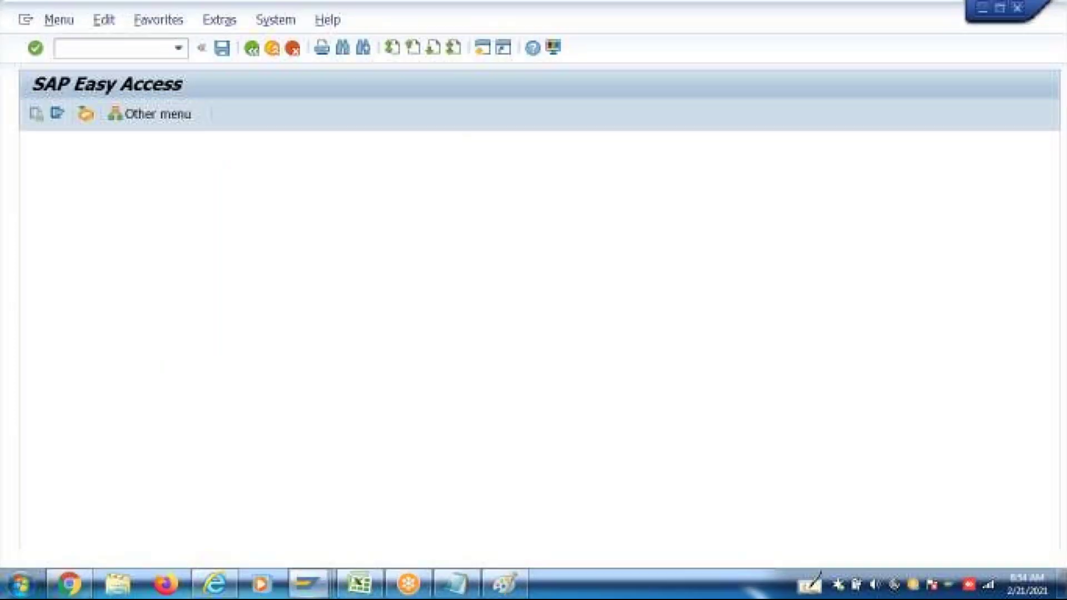
text(pe03)
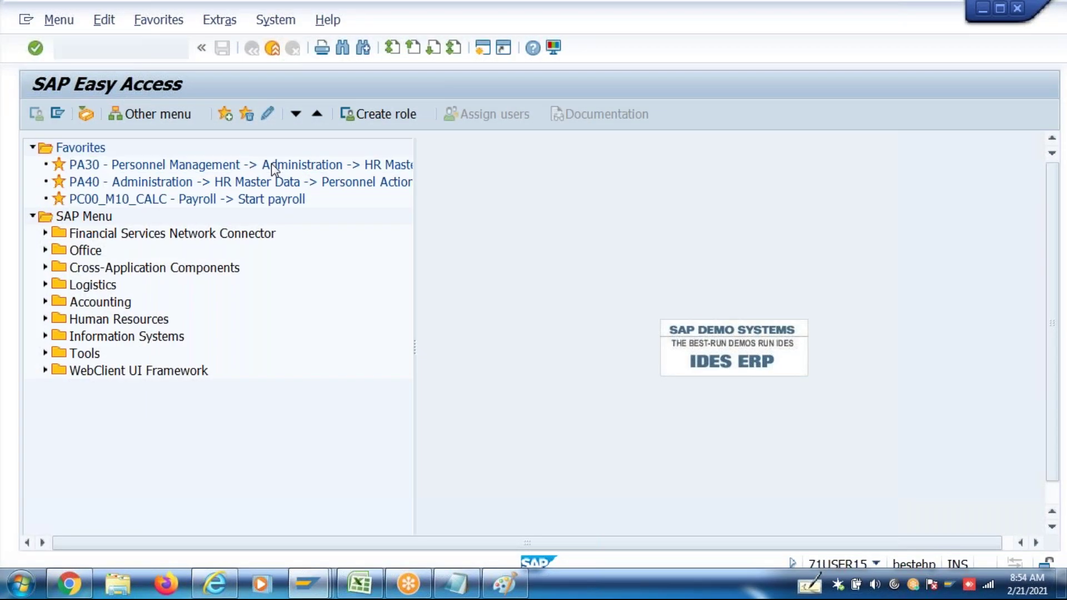
key(Return)
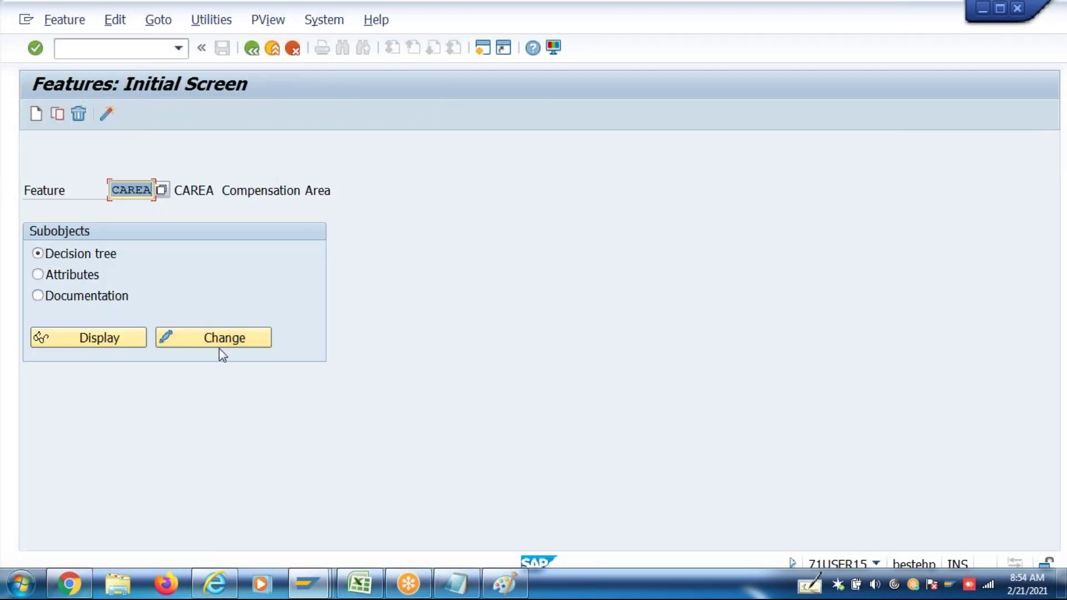
click(222, 343)
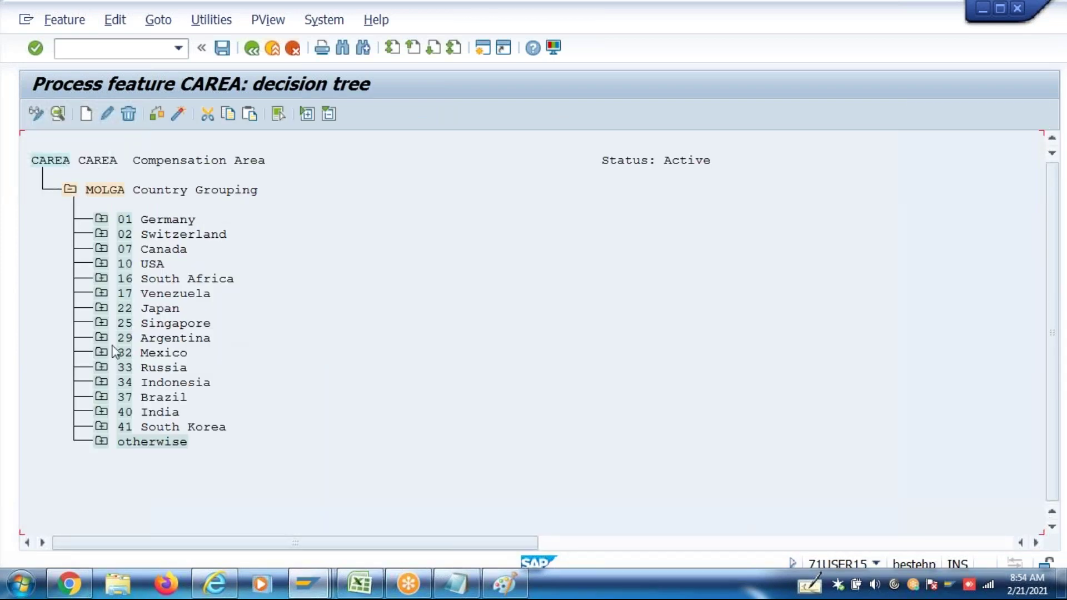
click(101, 412)
click(132, 441)
click(163, 471)
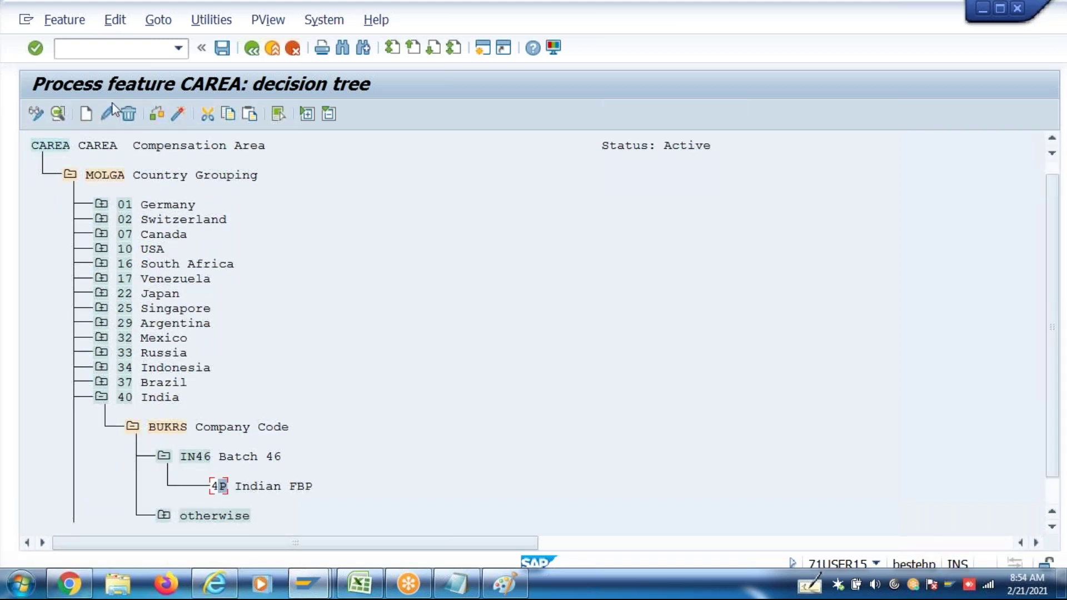
Assign compensation area 4Z FBP Chennai to IN46 and activate CAREA under the customizing request
double_click(172, 220)
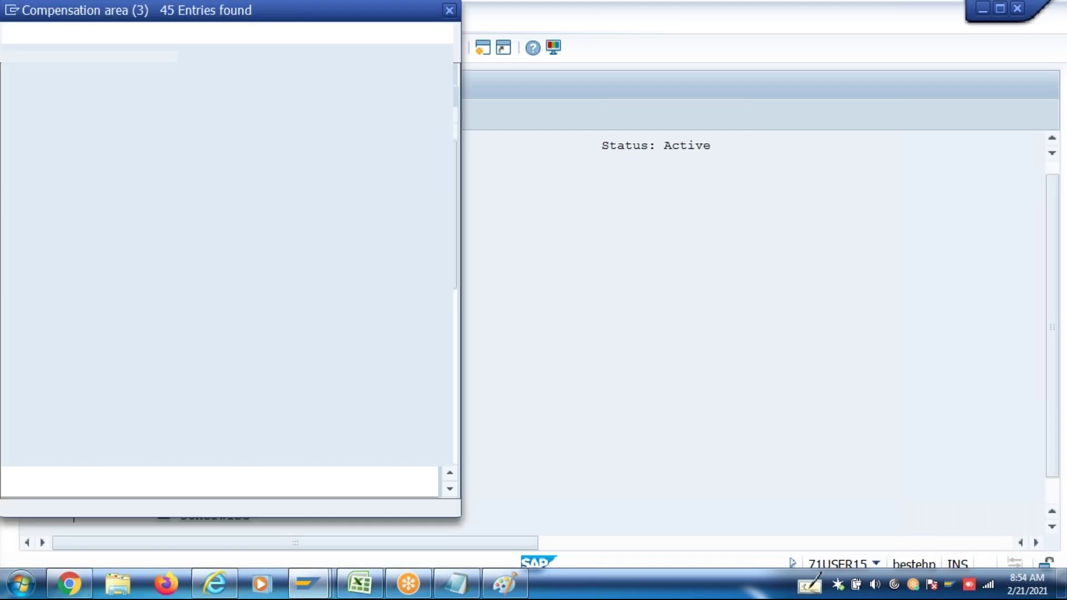
click(449, 448)
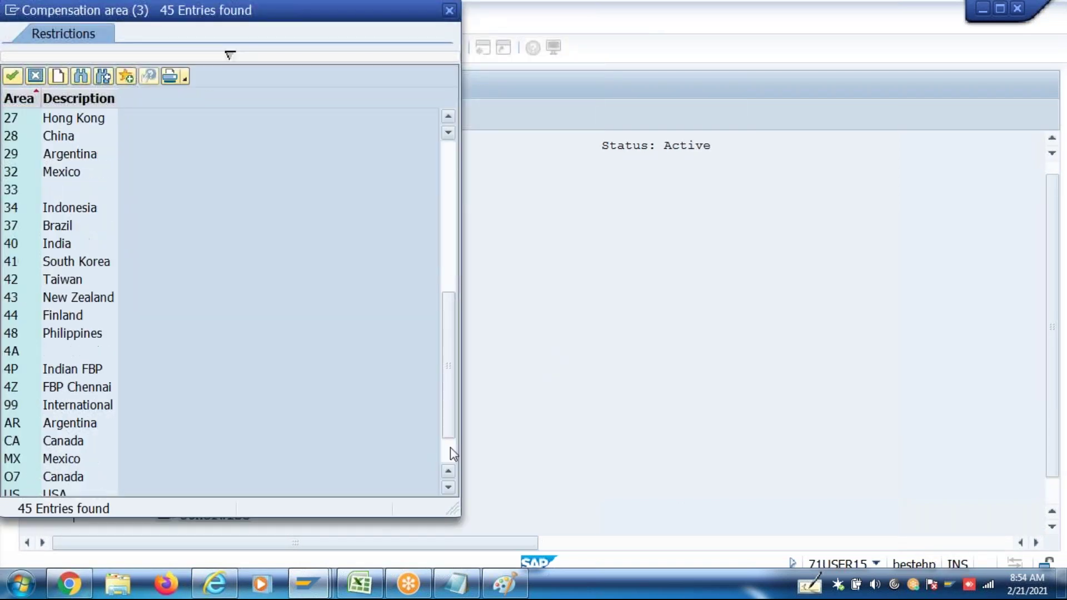
click(449, 448)
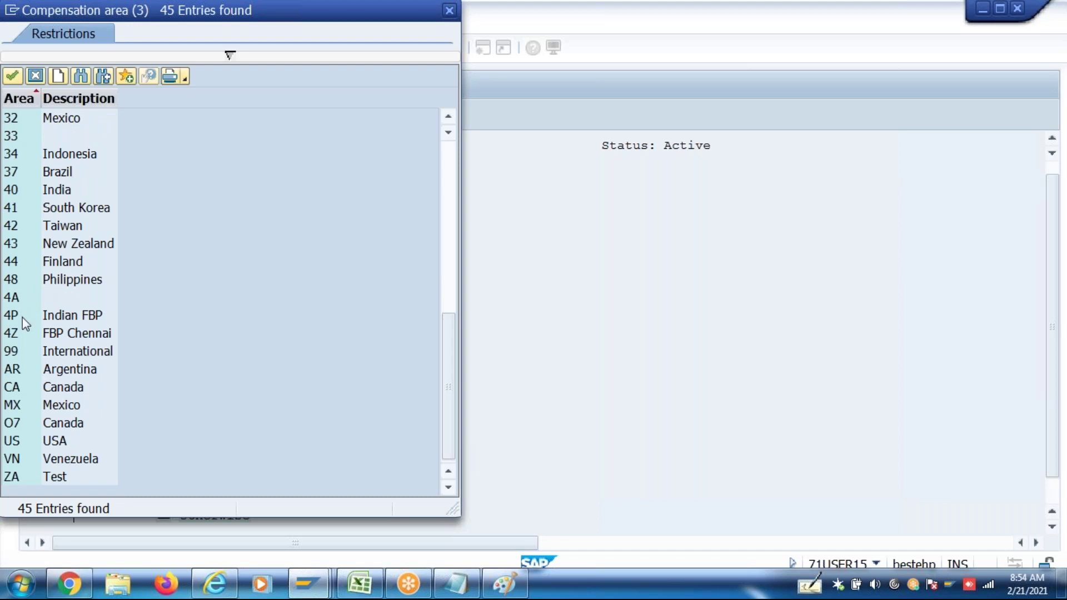
double_click(25, 334)
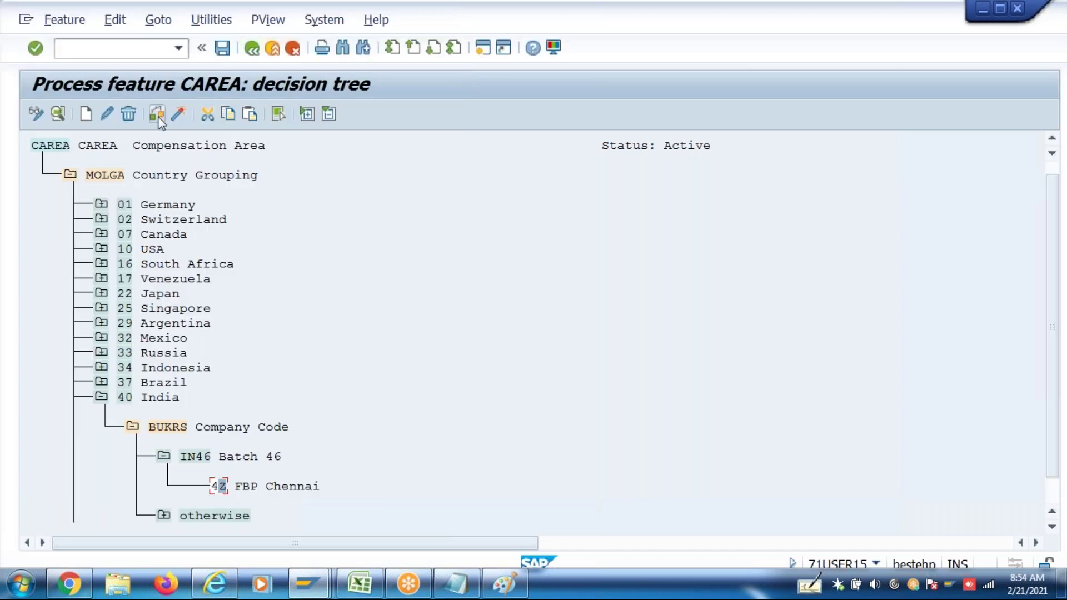
click(177, 114)
click(368, 299)
click(481, 50)
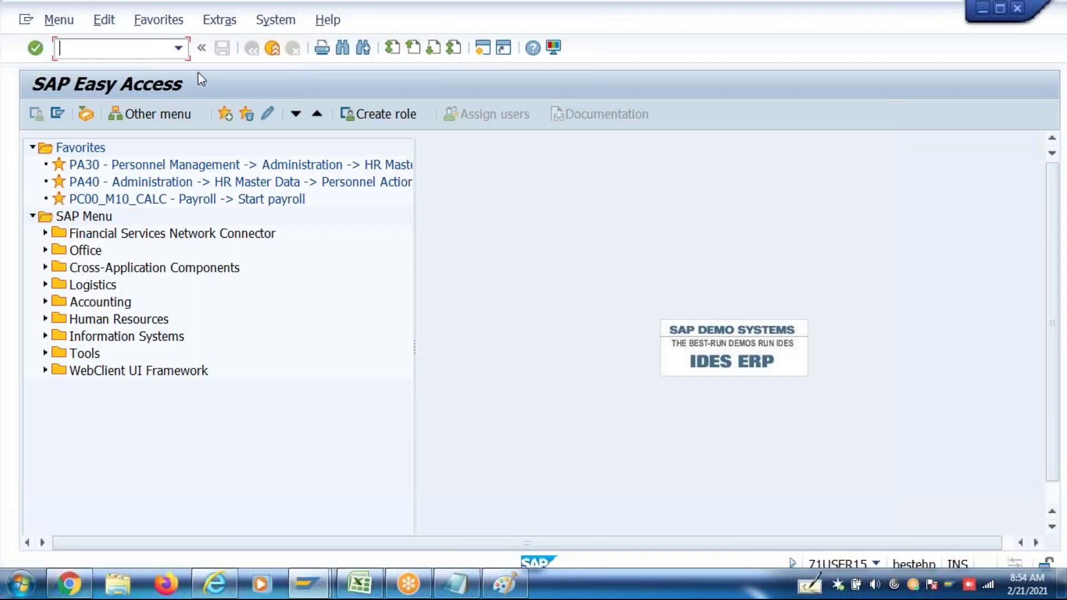
Run p16B_admin from the command field history to reach the Salary Packaging screen
click(179, 48)
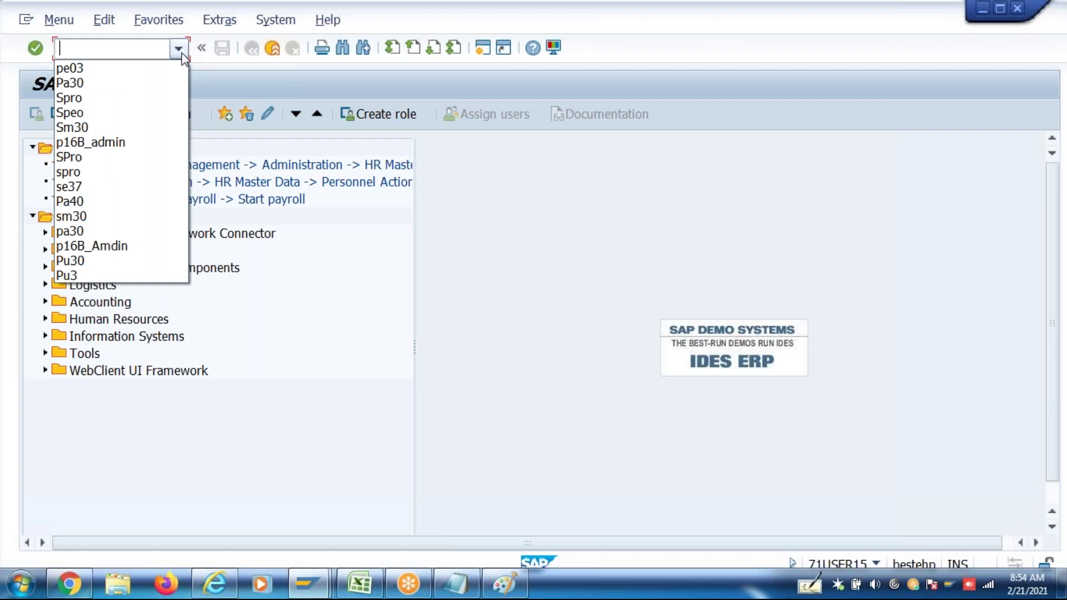
click(132, 144)
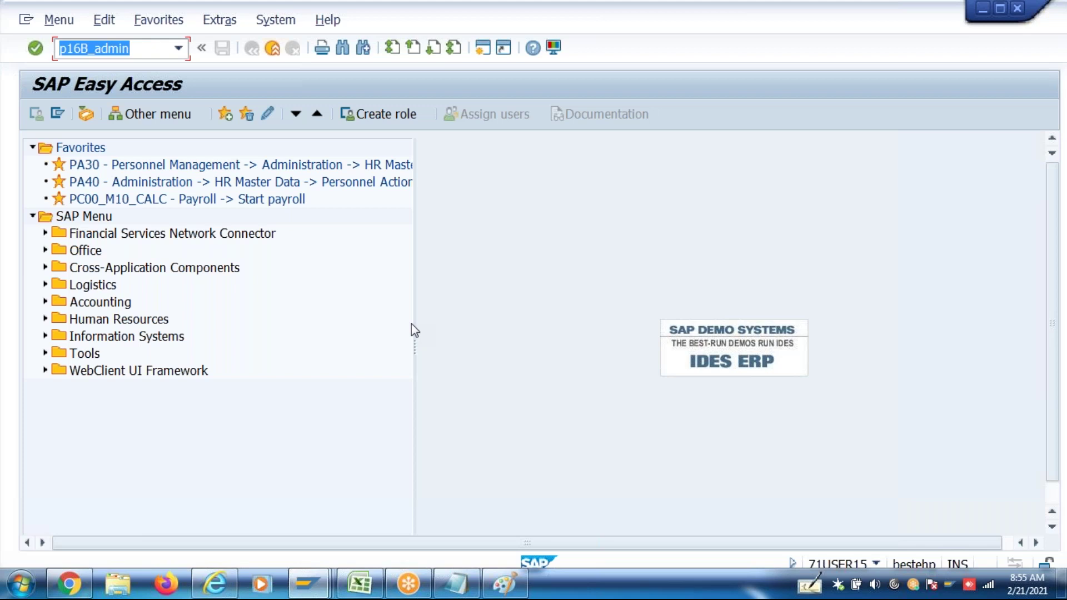
key(Return)
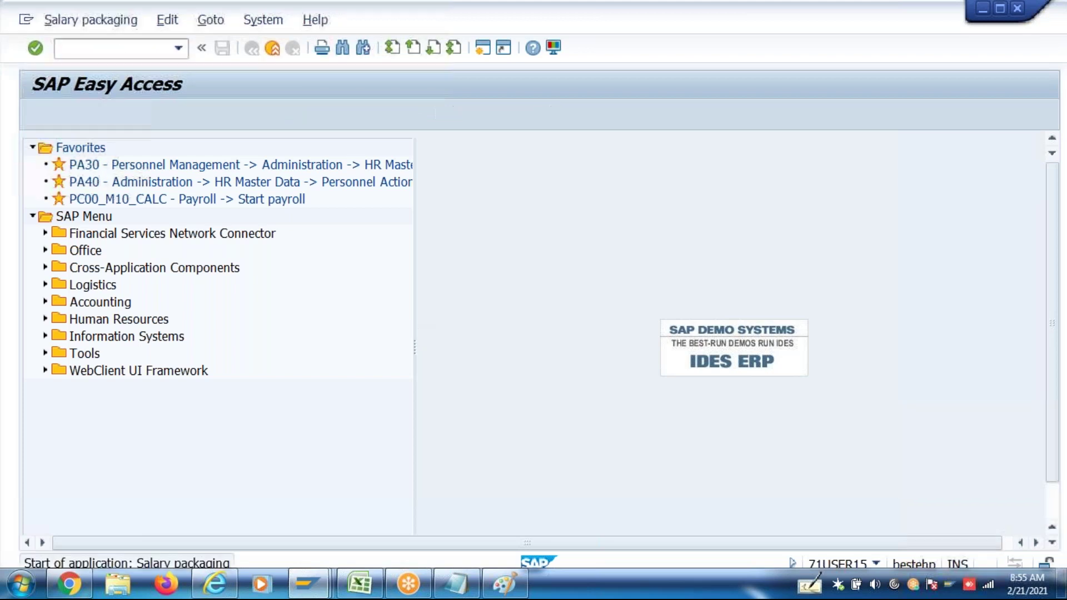
click(177, 169)
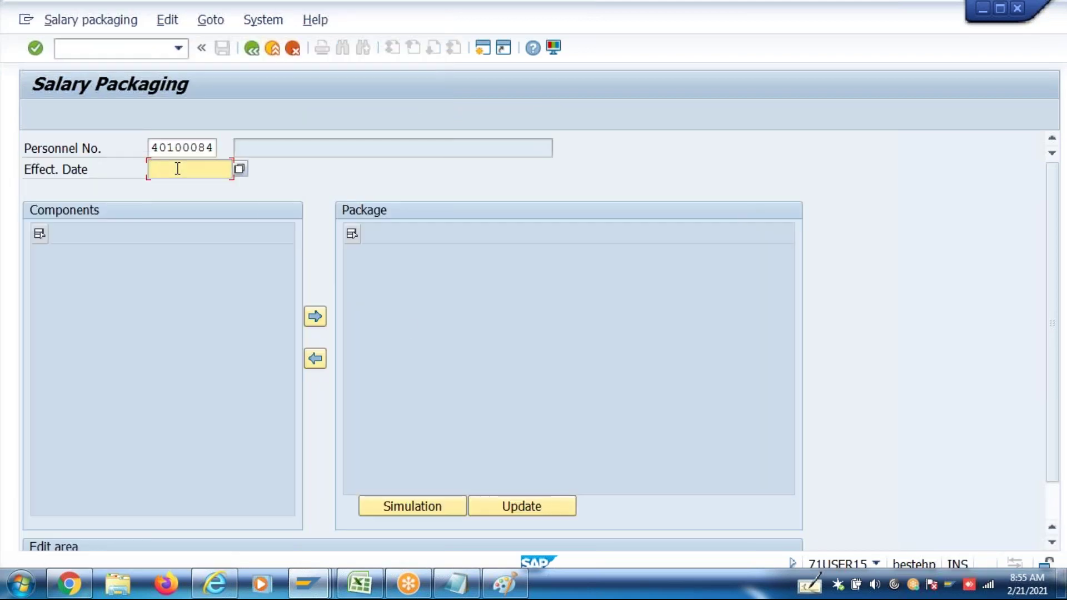
Load the salary package effective 01.04.2017 and inspect the Annual CTC amount of 720,000.00
click(186, 192)
key(Return)
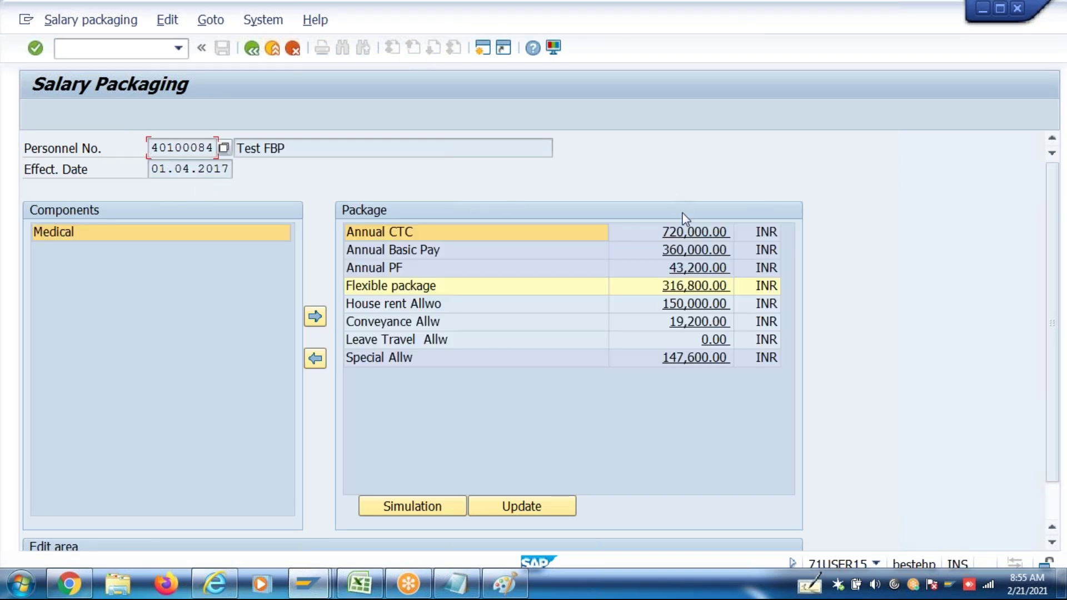
click(685, 234)
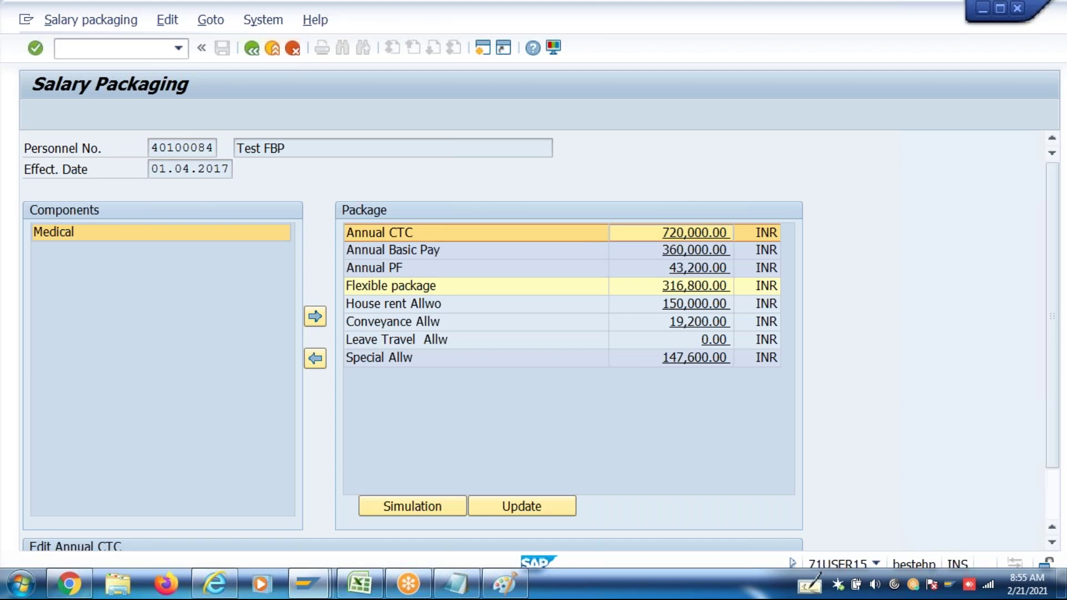
scroll(1062, 373, down, 2)
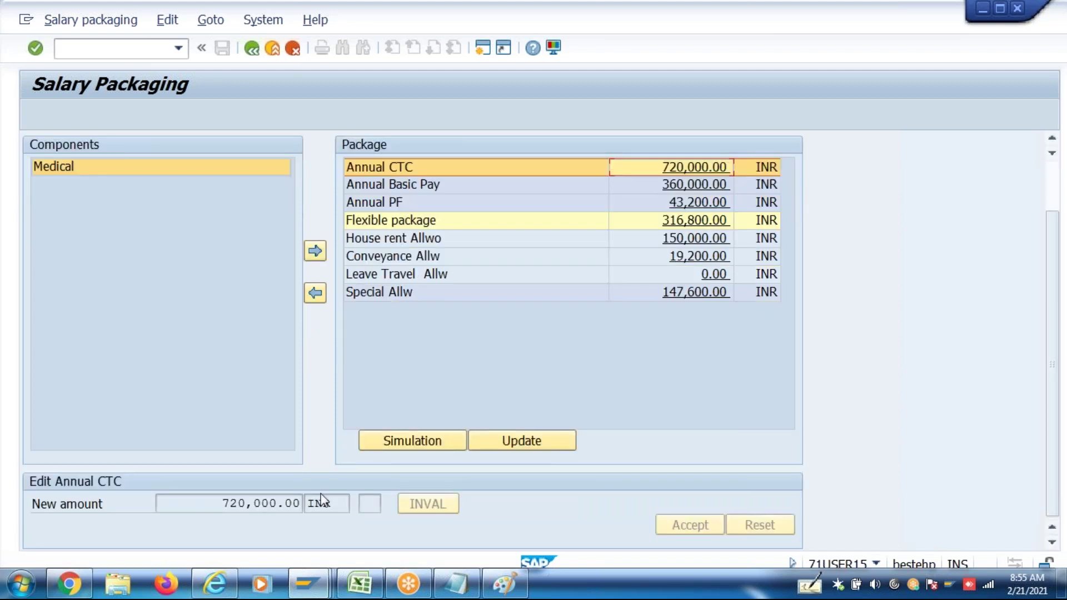
double_click(210, 507)
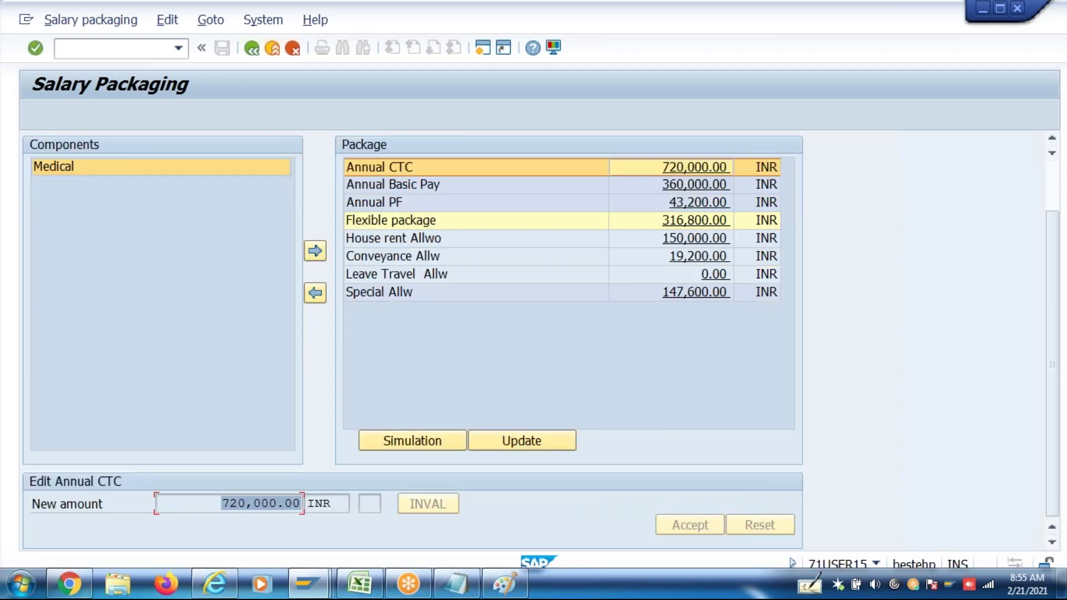
Inspect the House rent Allwo and Annual Basic Pay amount panels
click(694, 239)
scroll(1045, 286, down, 2)
double_click(221, 498)
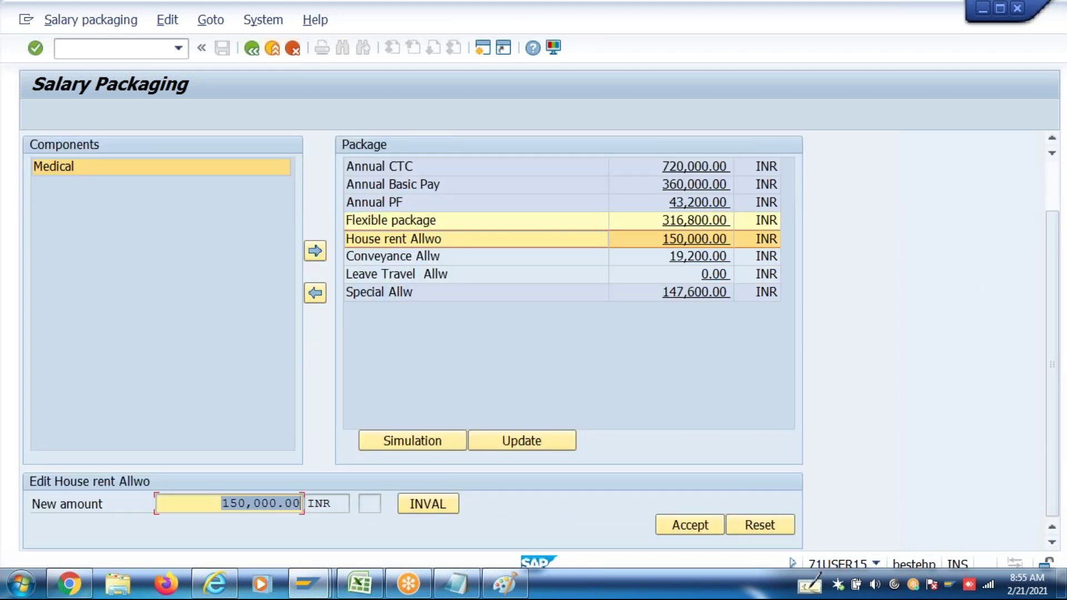
click(206, 503)
double_click(206, 503)
click(710, 183)
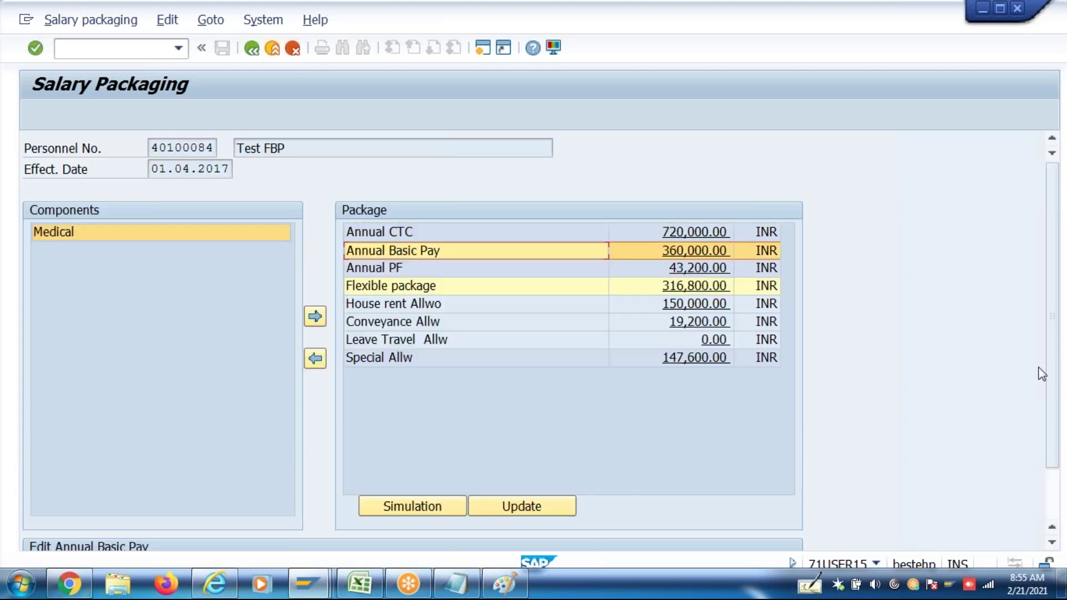
click(1054, 478)
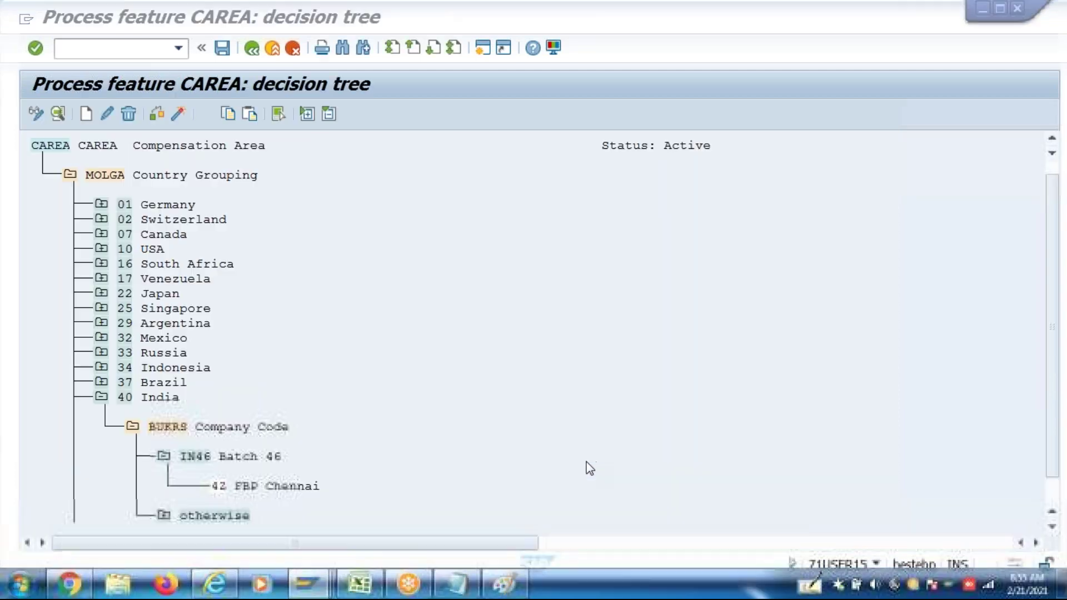
Check compensation areas for node 42 FBP Chennai without changes, then return to the ZCTC entry for area 4P
click(245, 485)
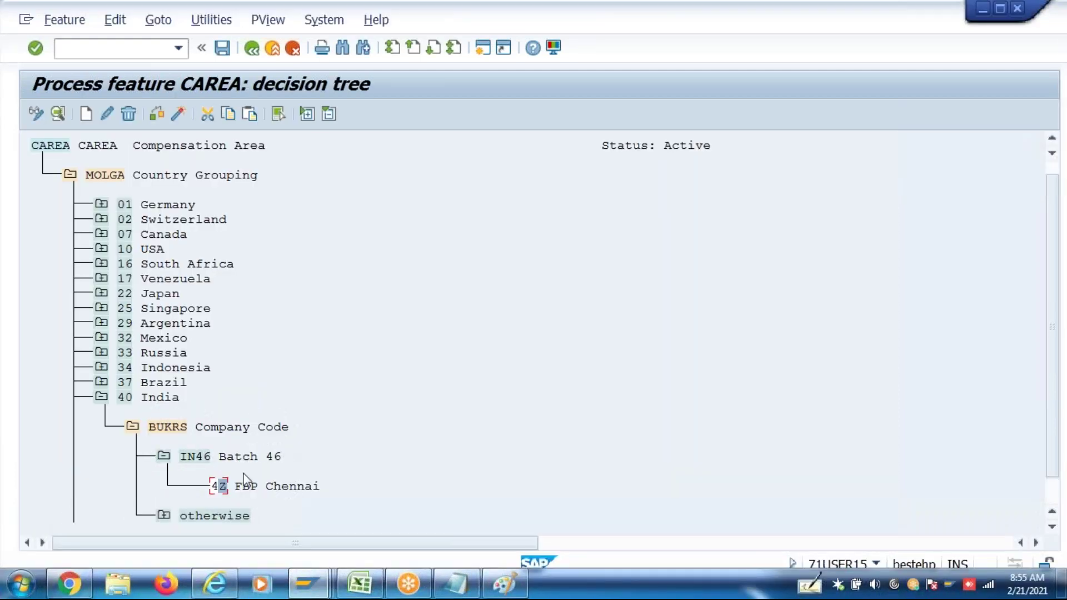
click(108, 114)
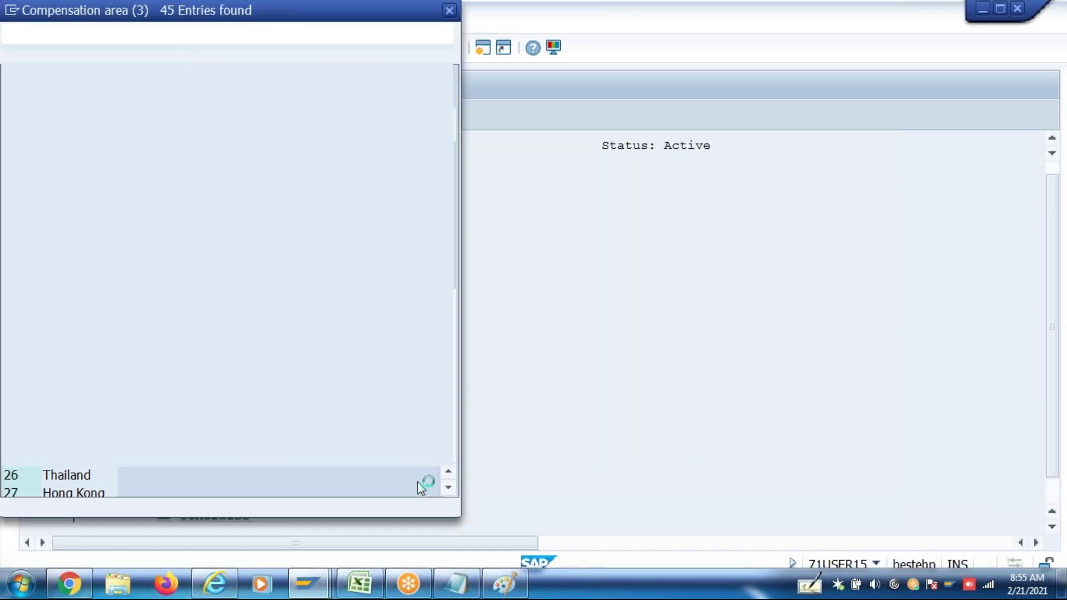
key(Escape)
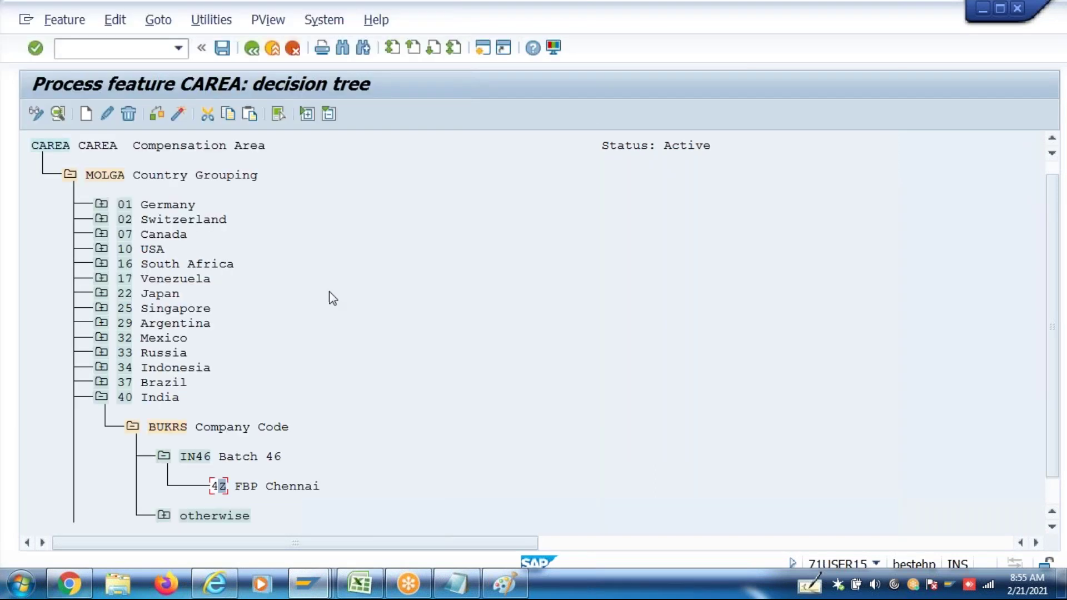
click(316, 583)
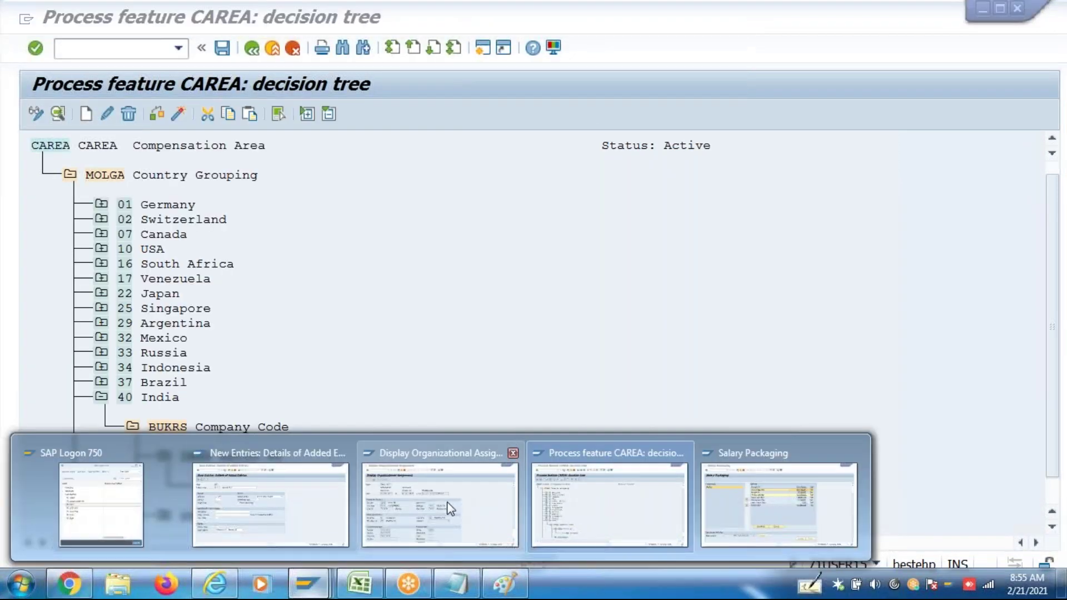
click(256, 508)
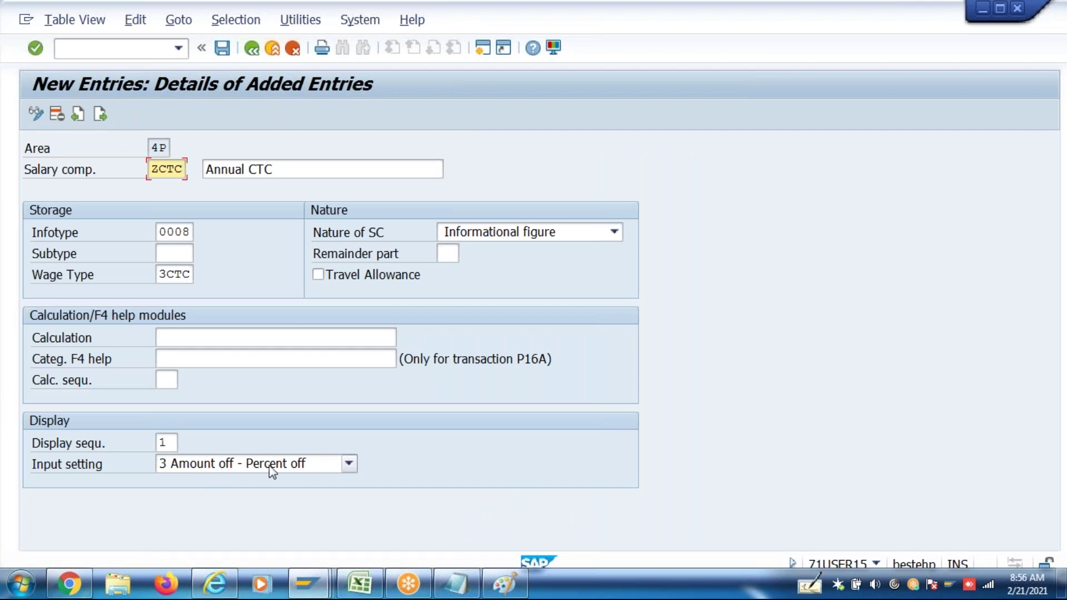
Review ZCTC's wage type 3CTC and display sequence 1, then save it to the customizing request
double_click(166, 443)
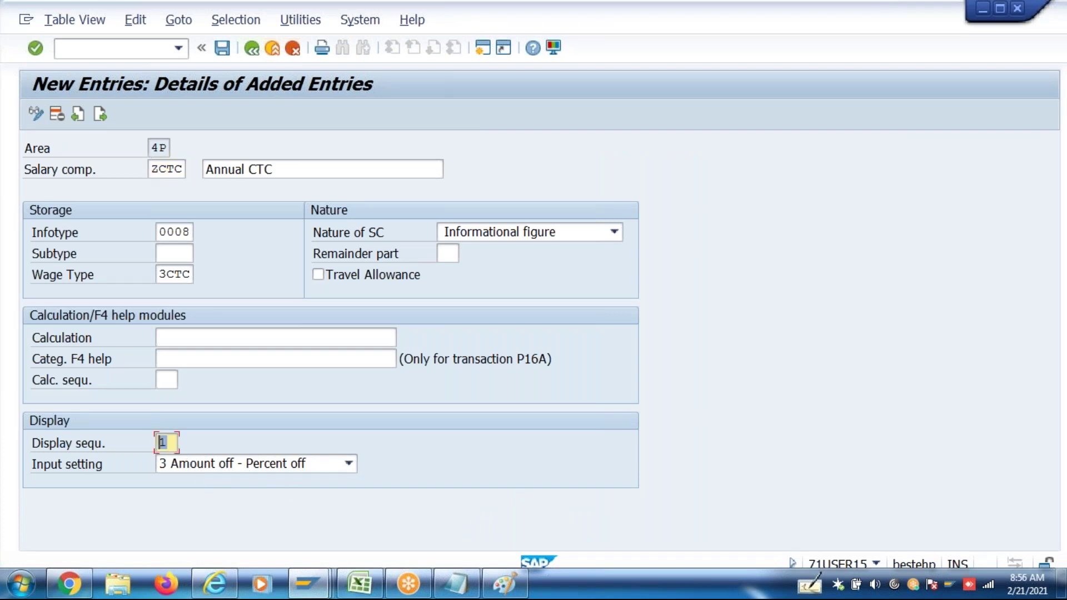
click(203, 339)
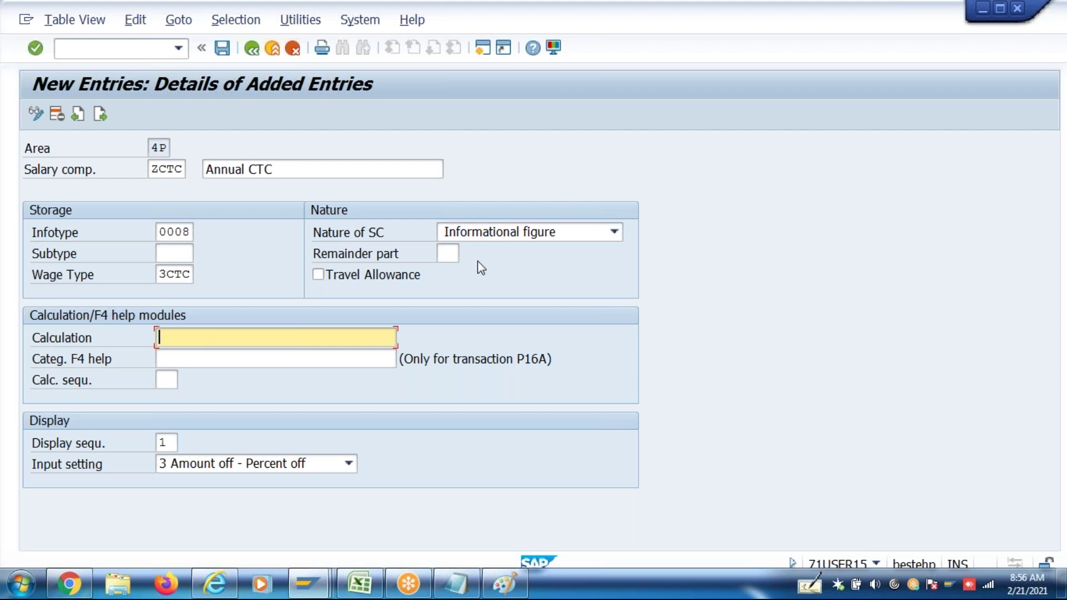
click(163, 168)
double_click(162, 168)
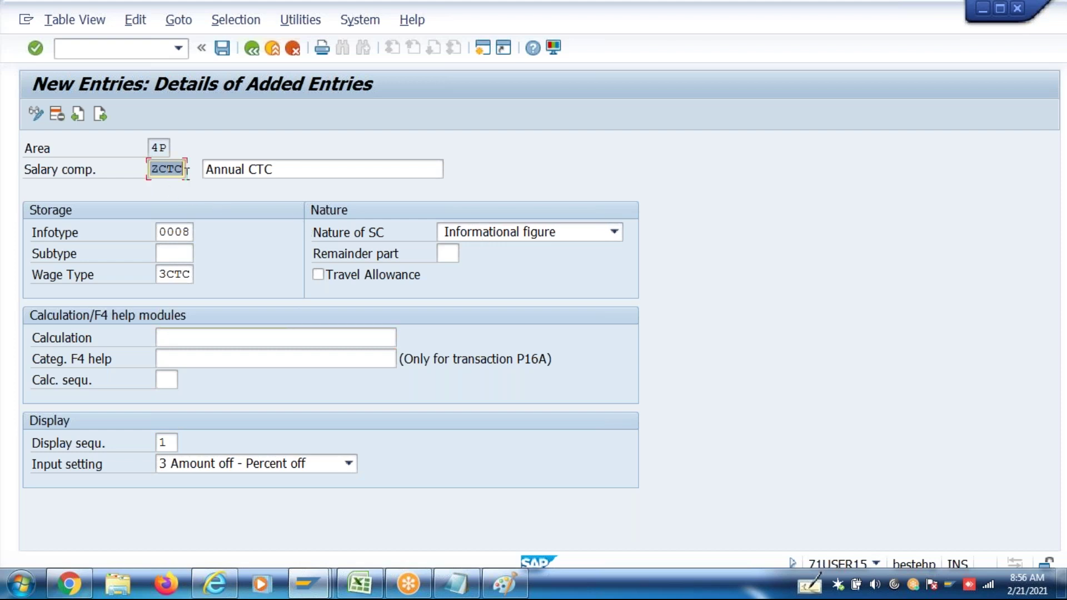
double_click(169, 275)
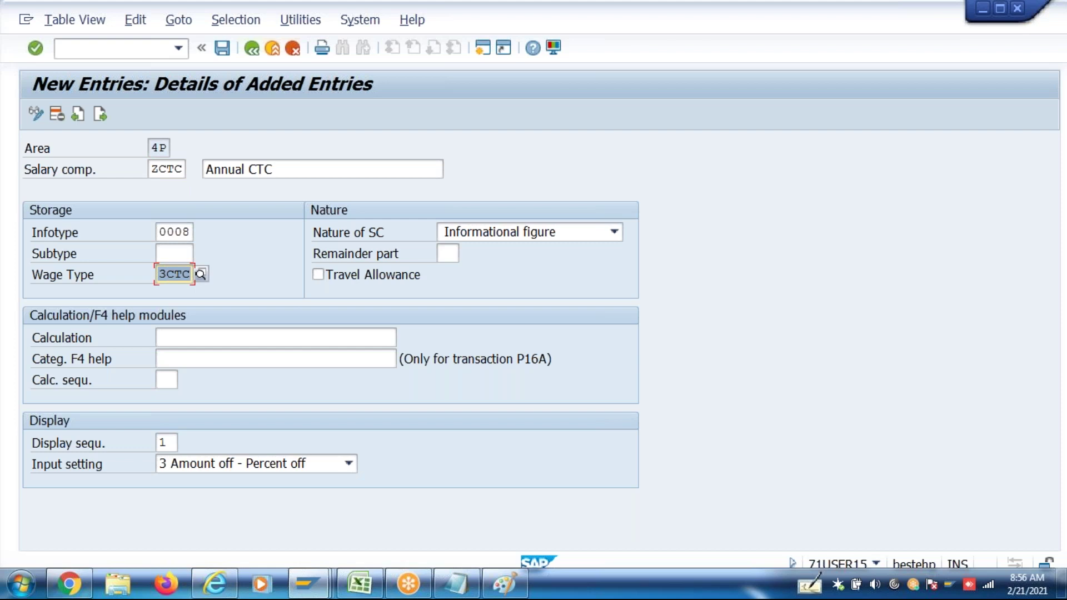
click(222, 340)
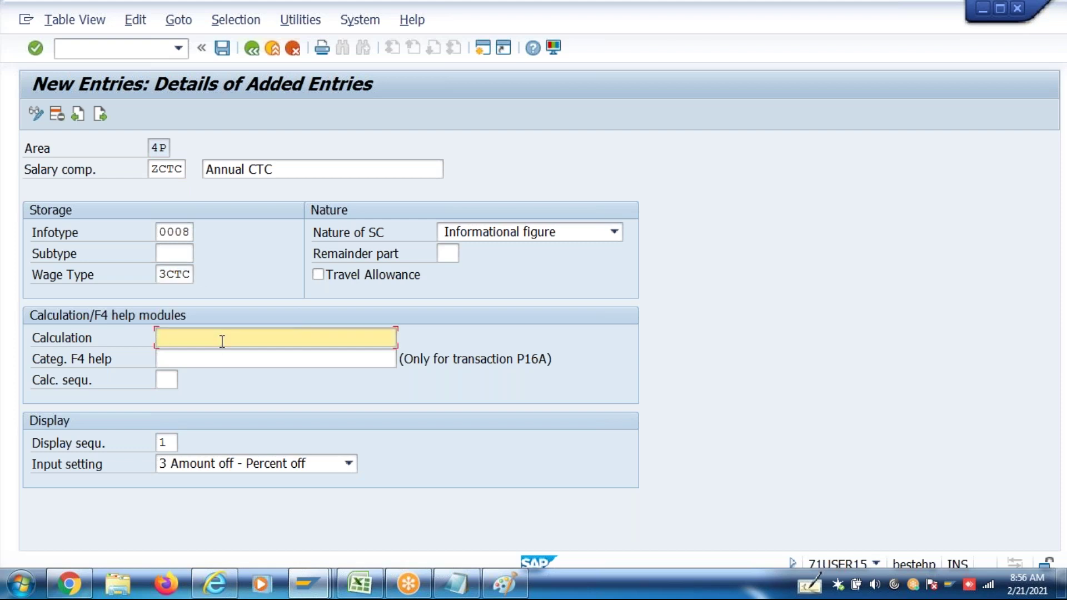
double_click(162, 276)
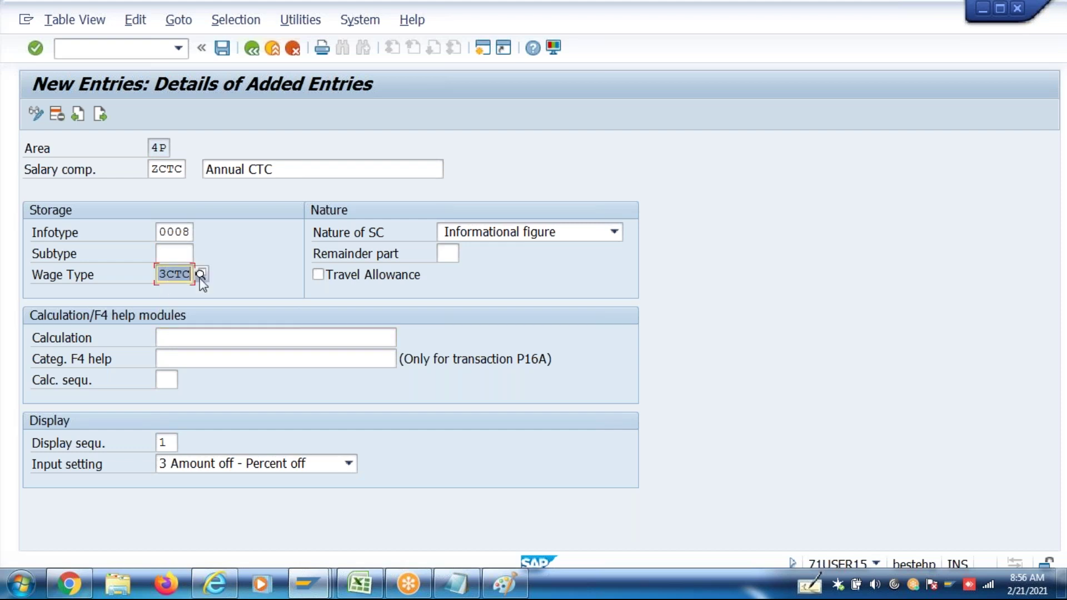
click(194, 341)
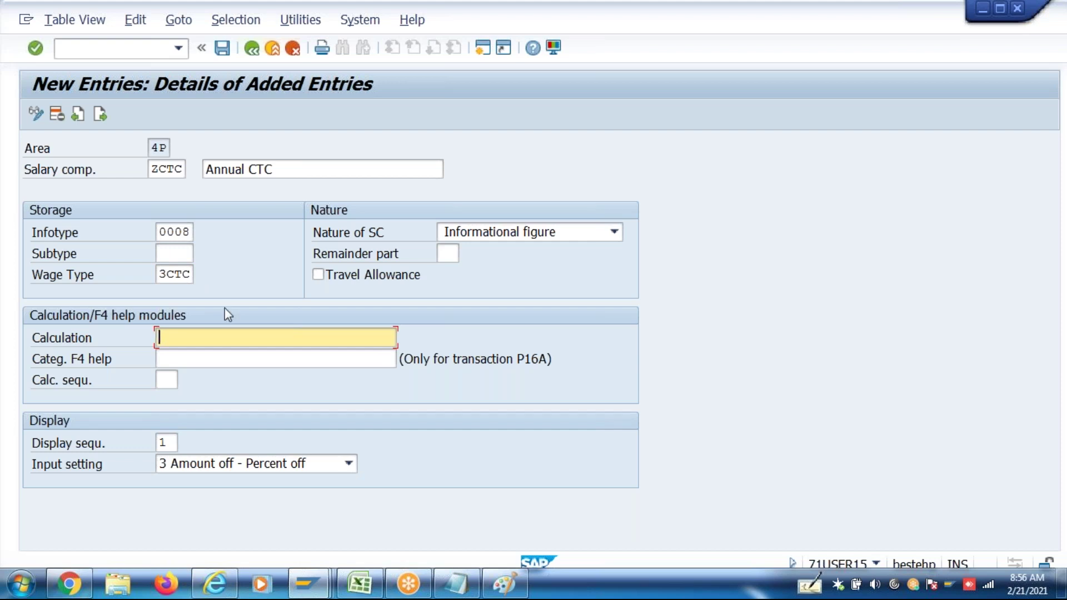
key(ctrl+s)
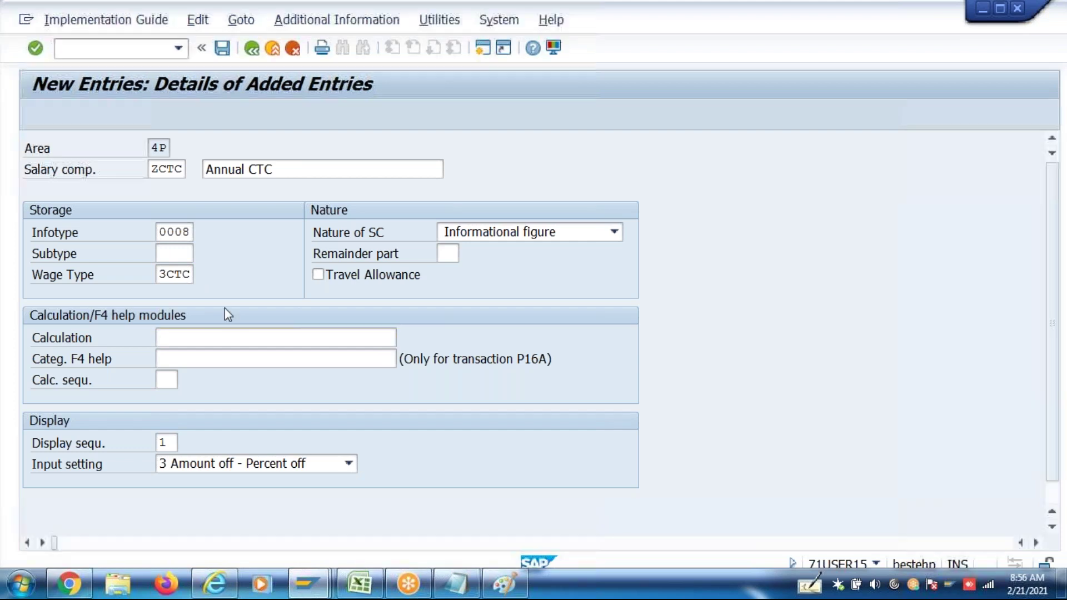
click(367, 313)
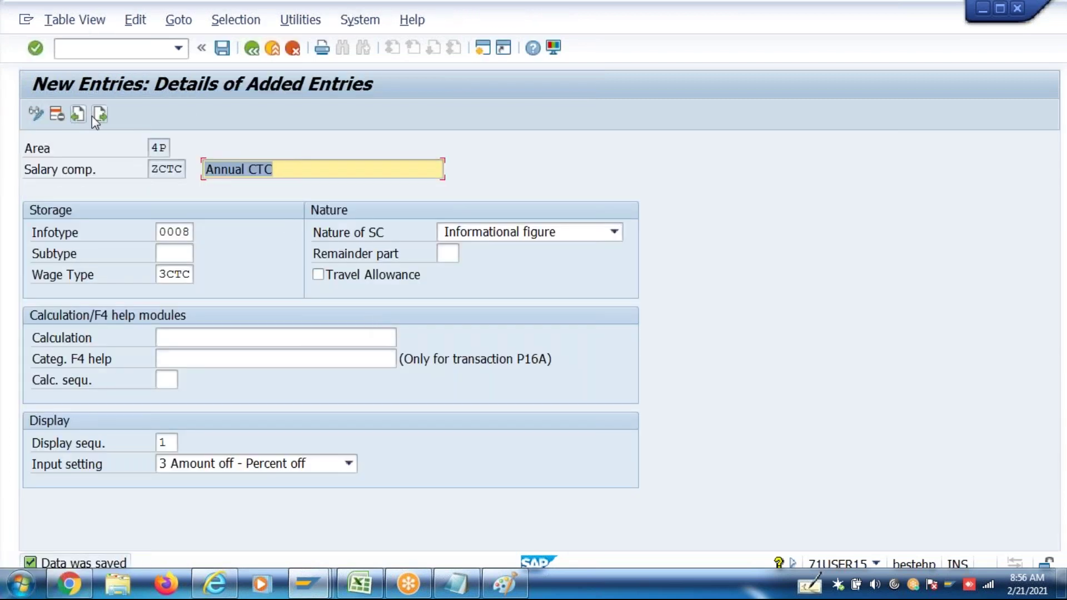
Start component ZBAS 'Annual Basic Pay' with infotype 0008 and wage type 3B01 Basic Salary
click(99, 115)
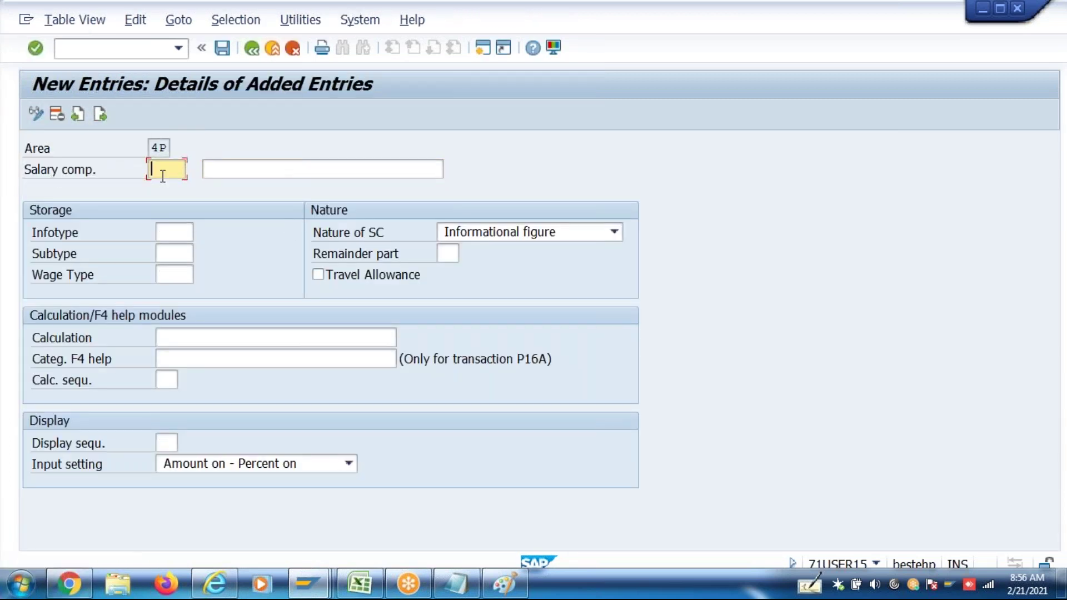
text(ZBAS)
key(Tab)
text(Annua)
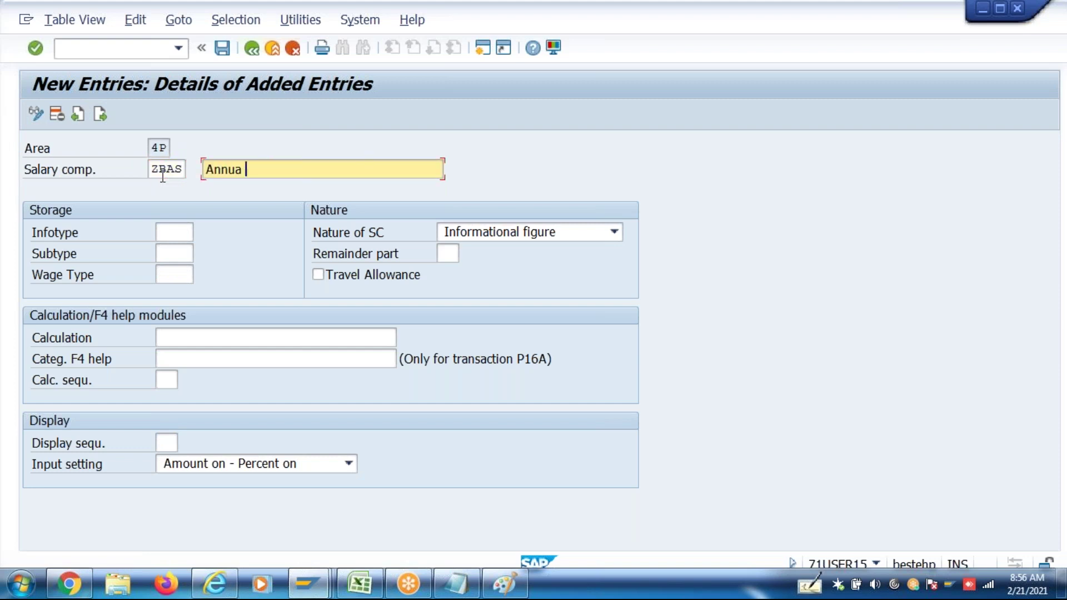
text(l Basic Pay)
click(171, 235)
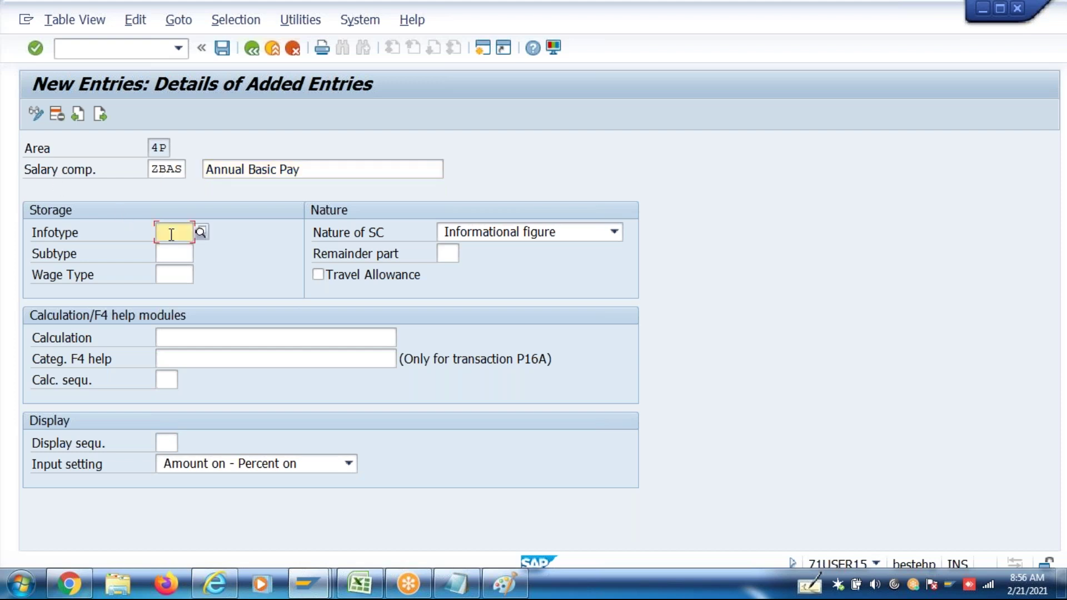
text(0008)
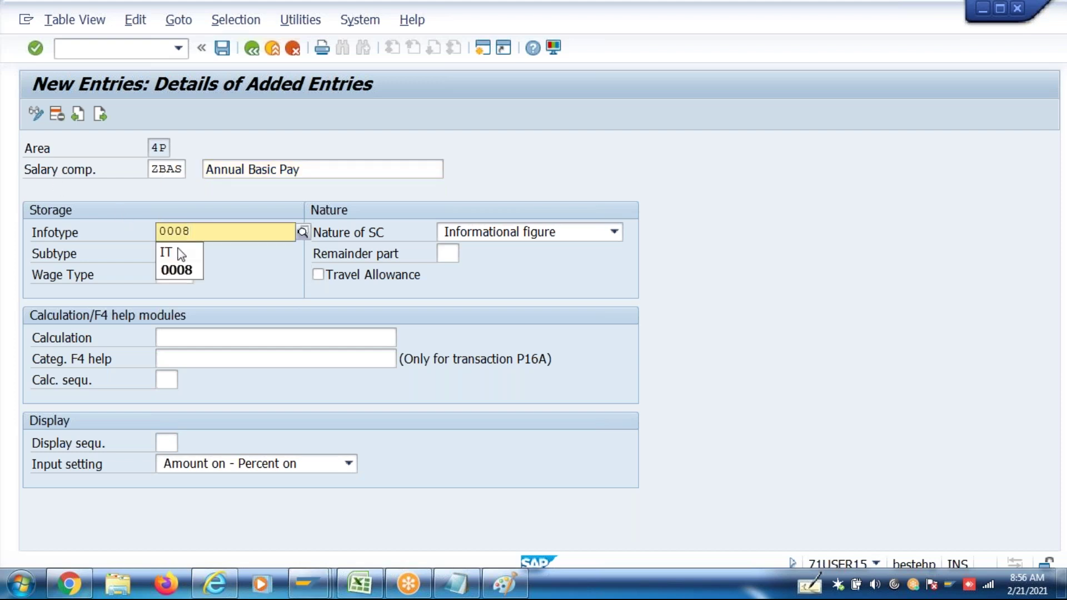
click(177, 272)
click(174, 274)
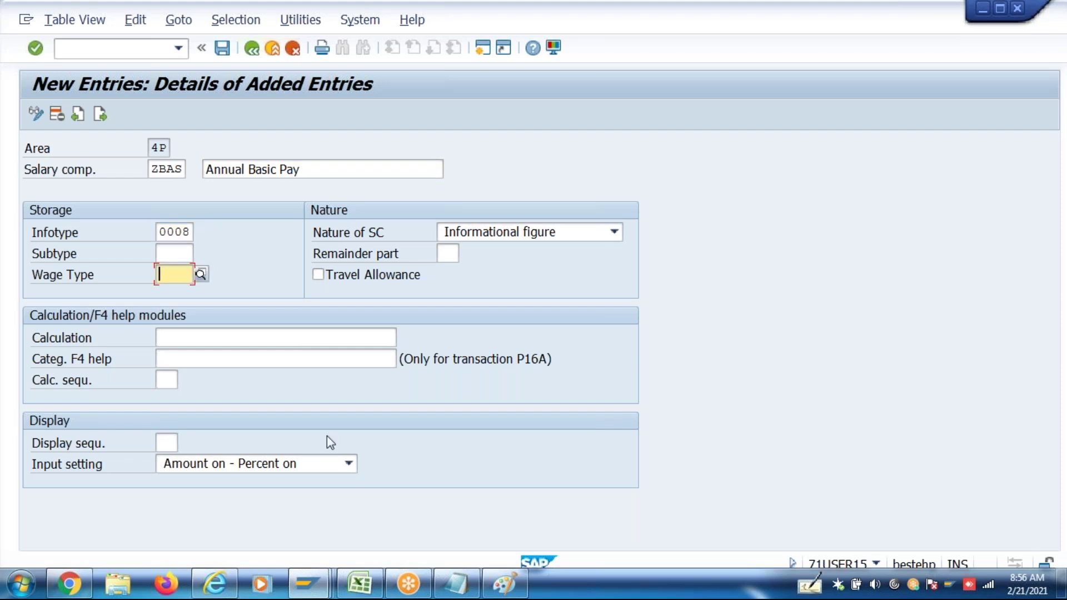
text(3B01)
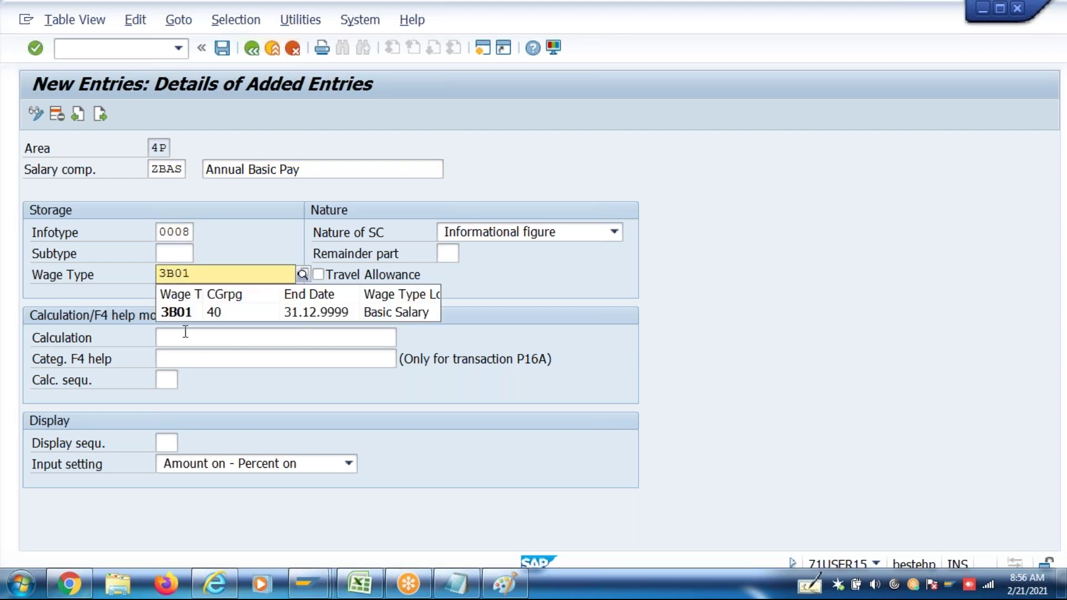
click(255, 312)
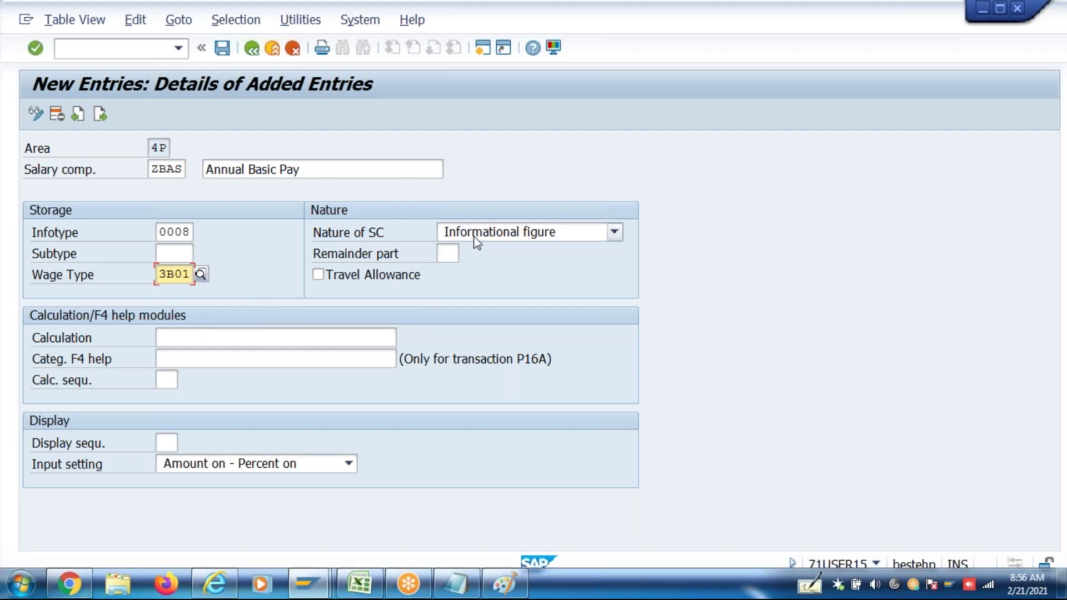
Set input setting 3 Amount off - Percent off and display sequence 2; copy HR_IN_SPA_INDIA_VALUATION1 from Excel cell F17
click(258, 465)
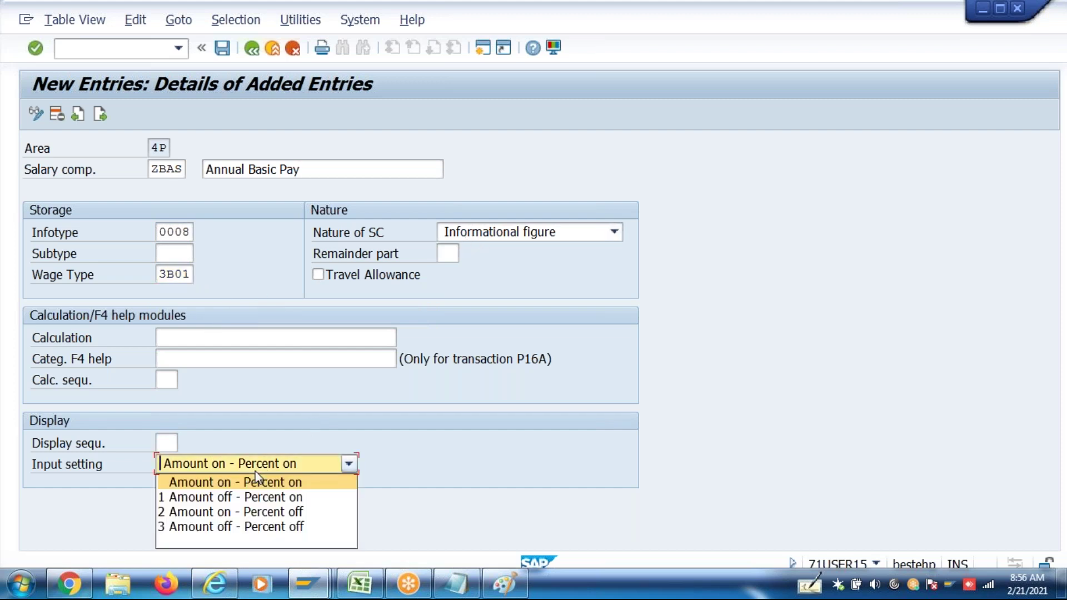
click(254, 527)
click(170, 440)
text(2)
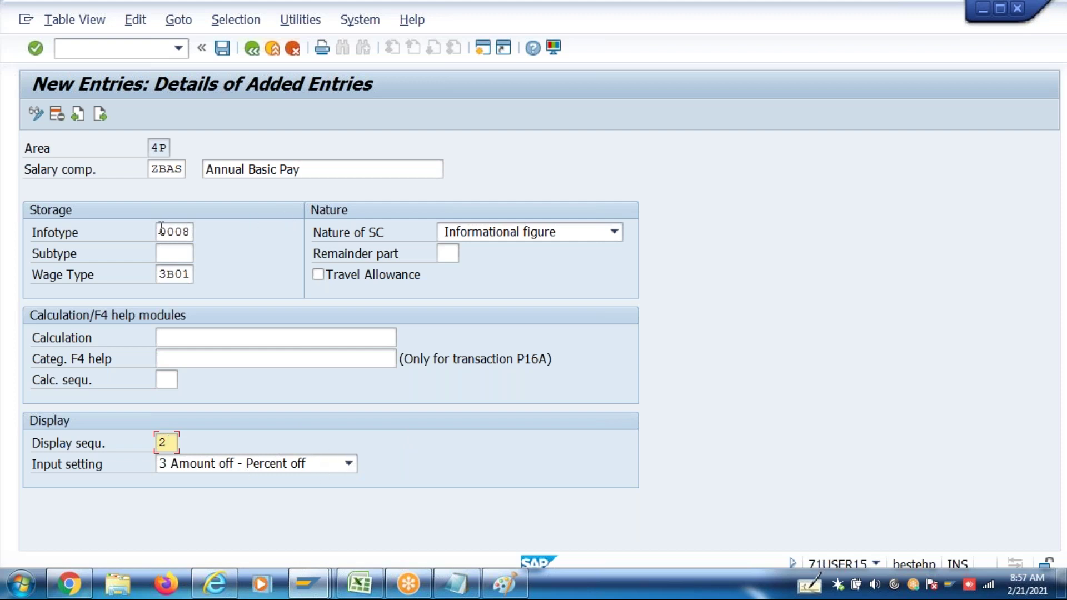
drag(159, 232, 199, 237)
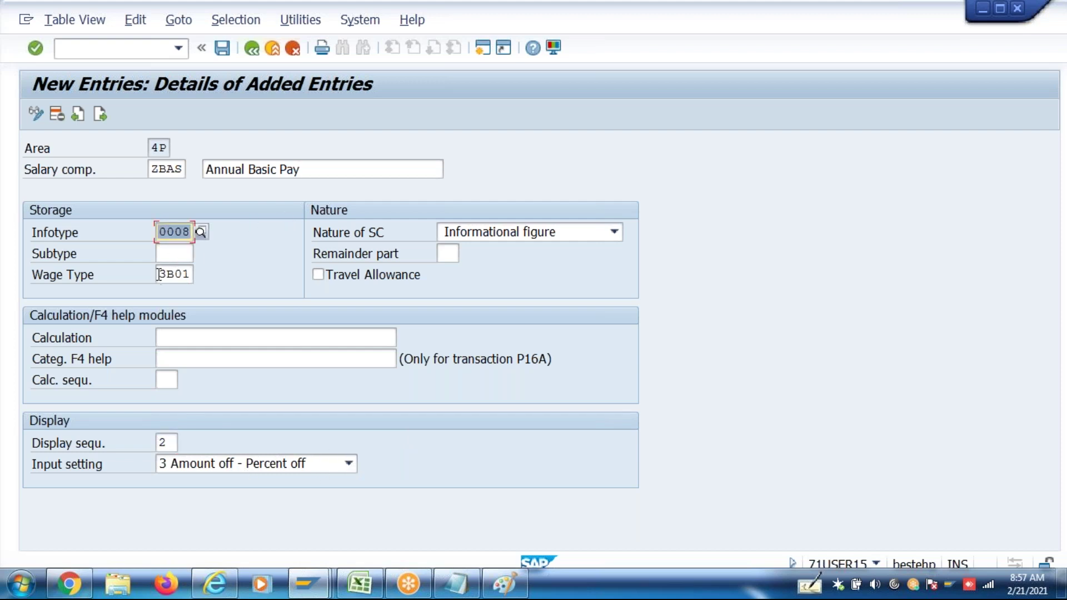
drag(158, 274, 192, 275)
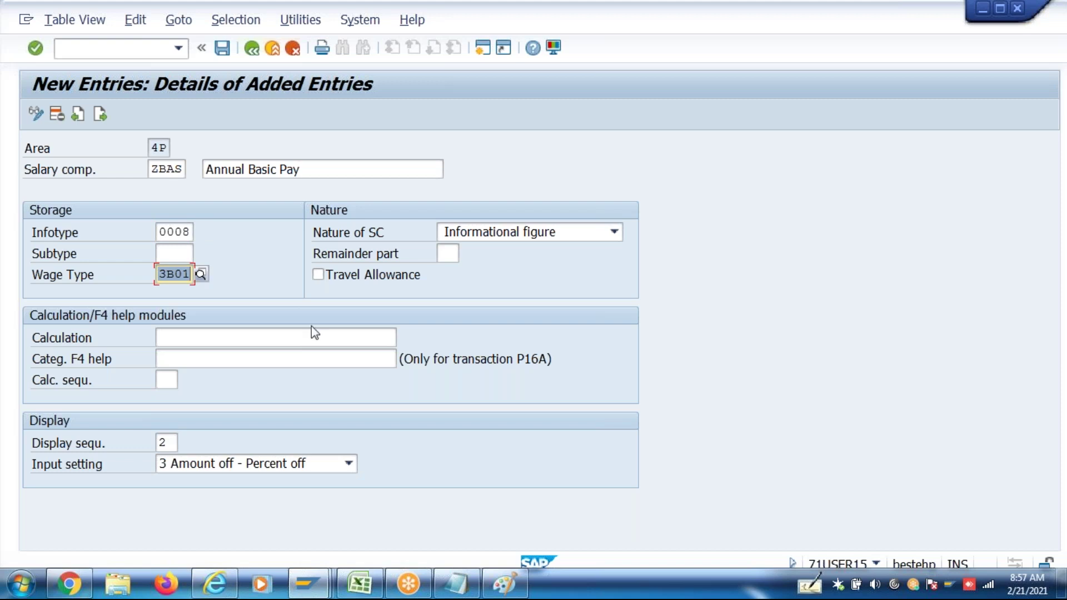
click(365, 584)
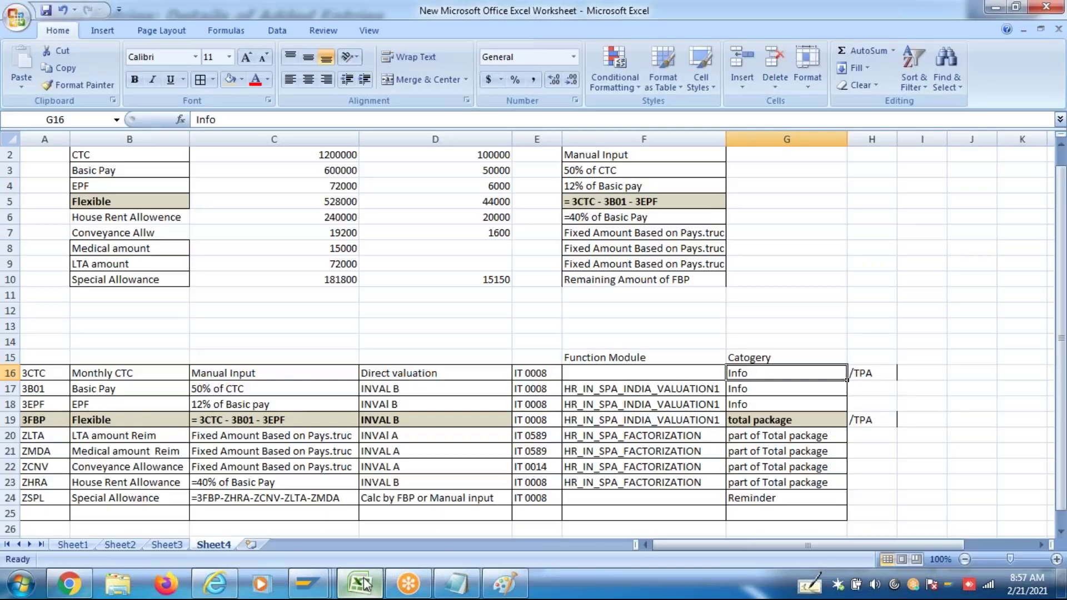
click(639, 389)
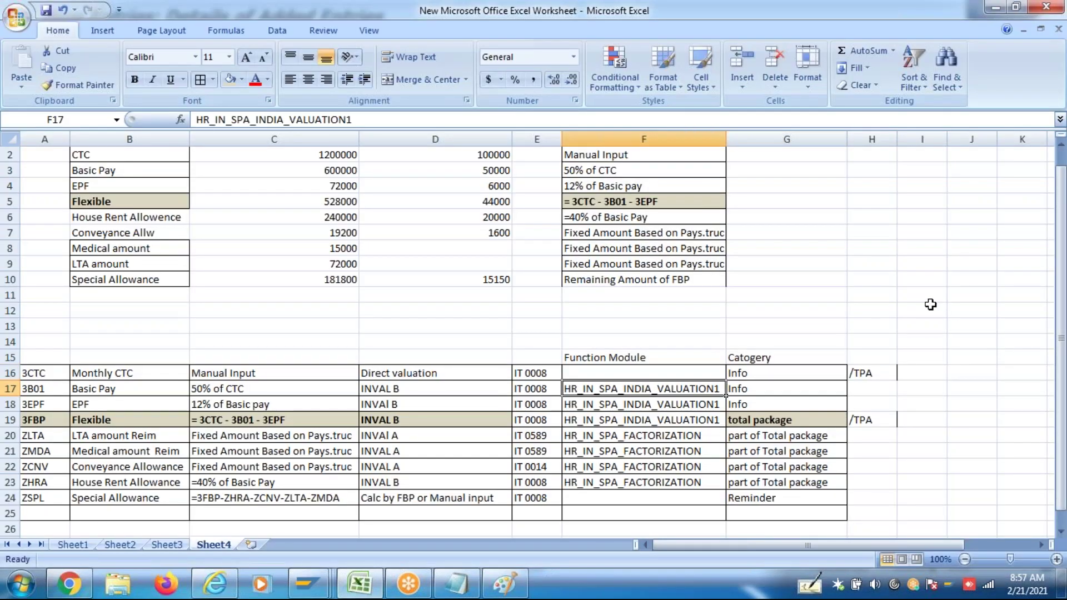
key(ctrl+c)
key(alt+Tab)
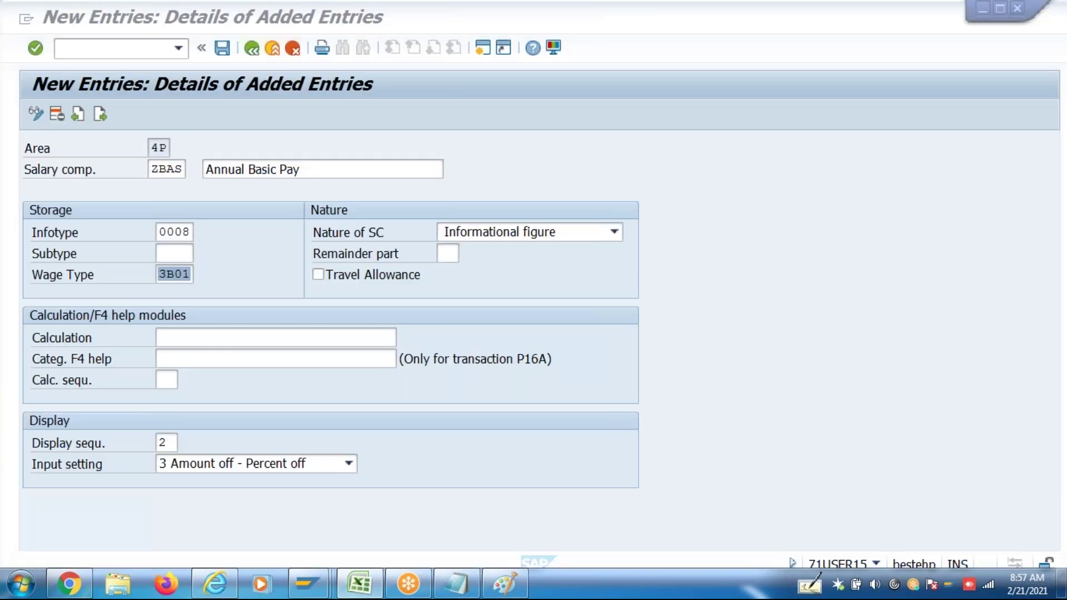
Paste HR_IN_SPA_INDIA_VALUATION1 as ZBAS's calculation module and save the component
click(262, 344)
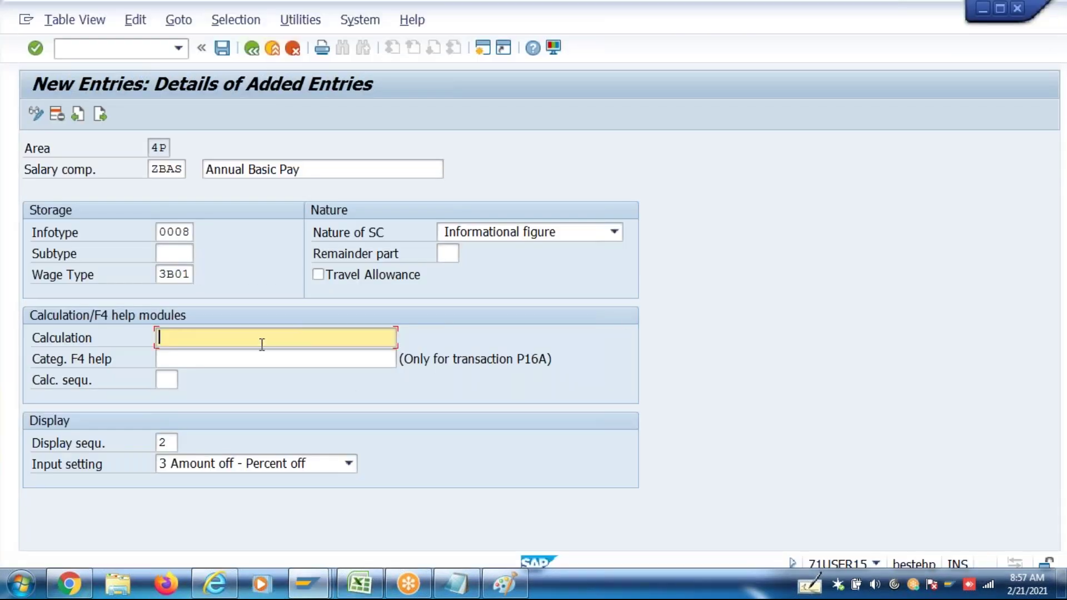
key(ctrl+v)
drag(366, 337, 139, 330)
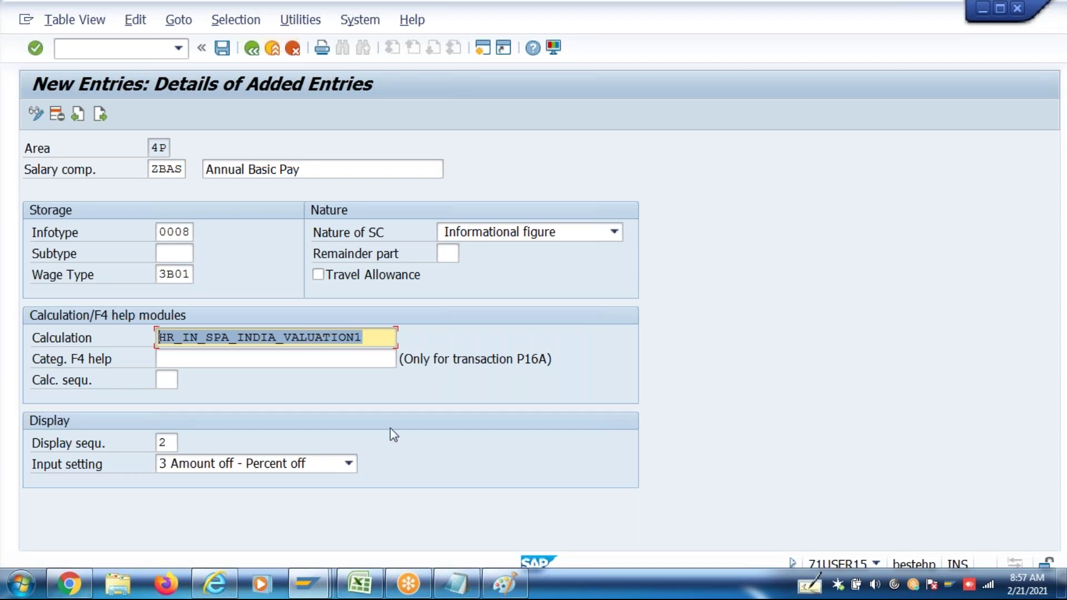
key(Return)
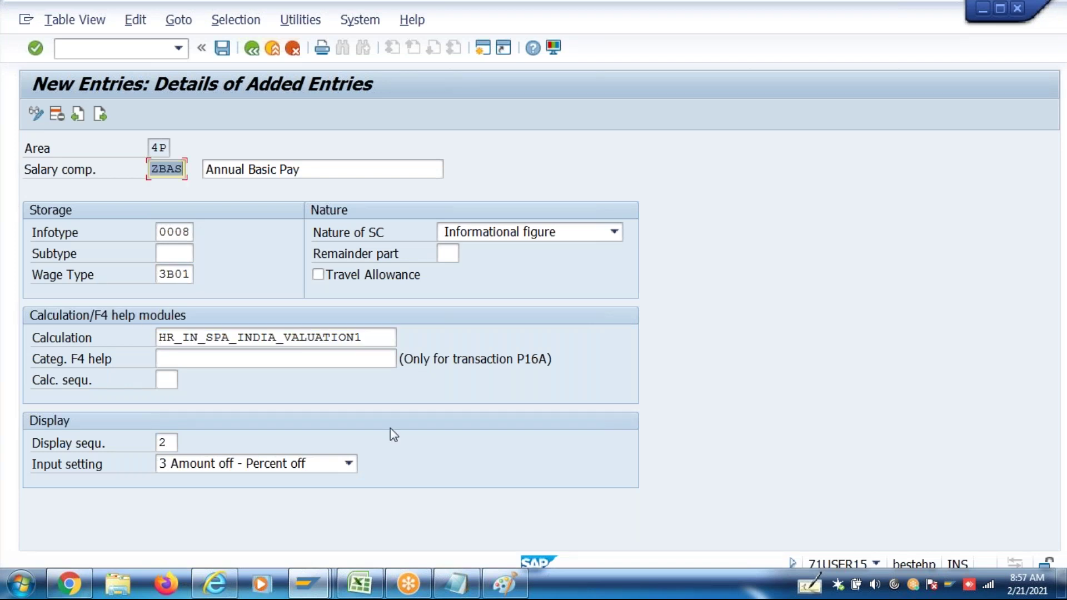
key(ctrl+s)
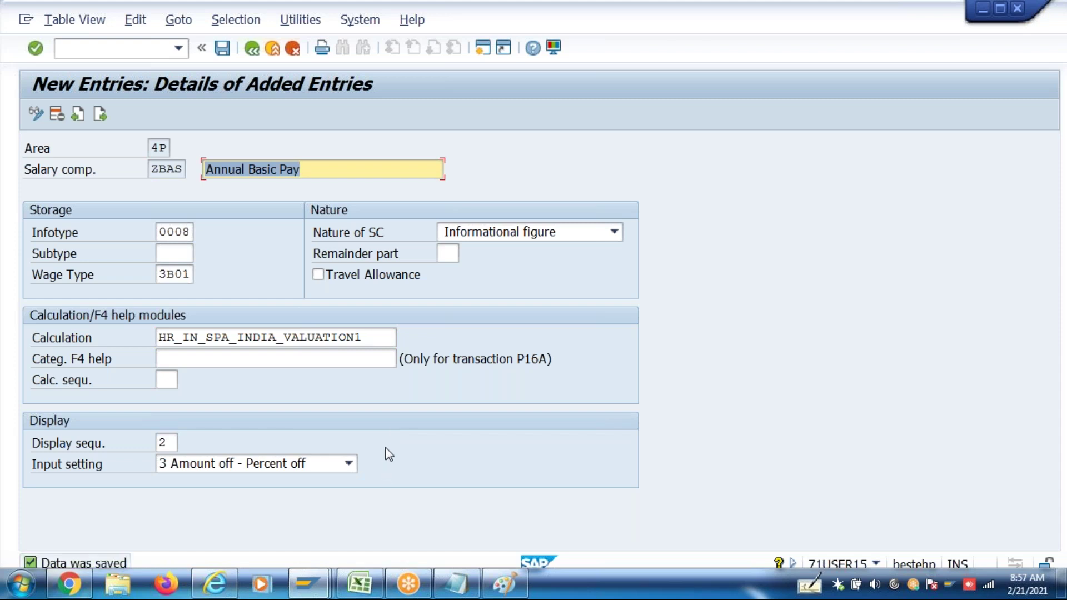
click(108, 121)
Enter new component ZEPF 'Annual PF' with infotype 0008 and wage type 3EPF PF Contribution
click(107, 120)
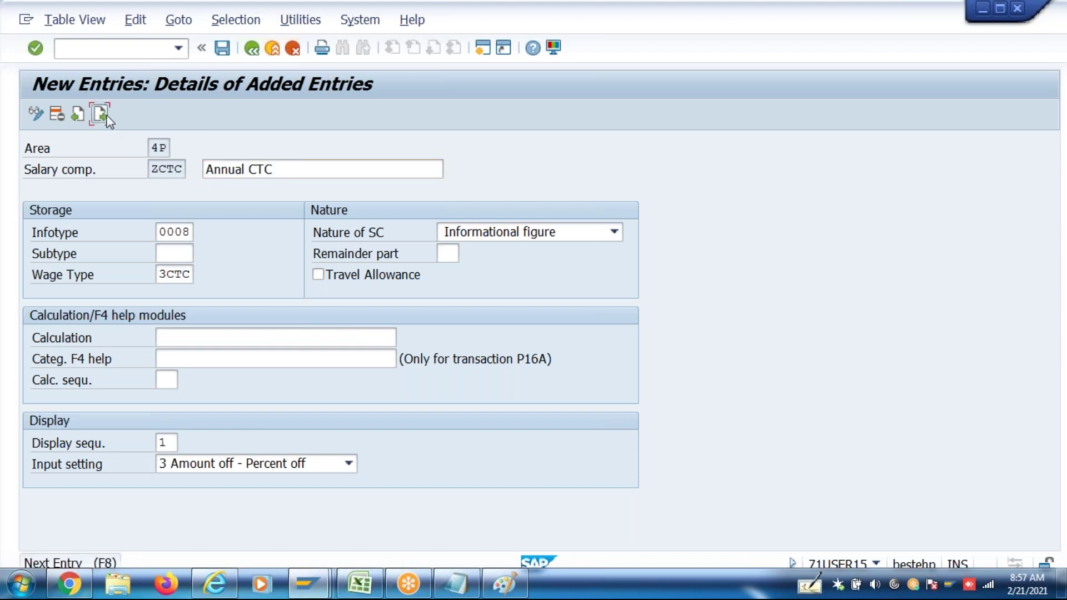
text(ZFB)
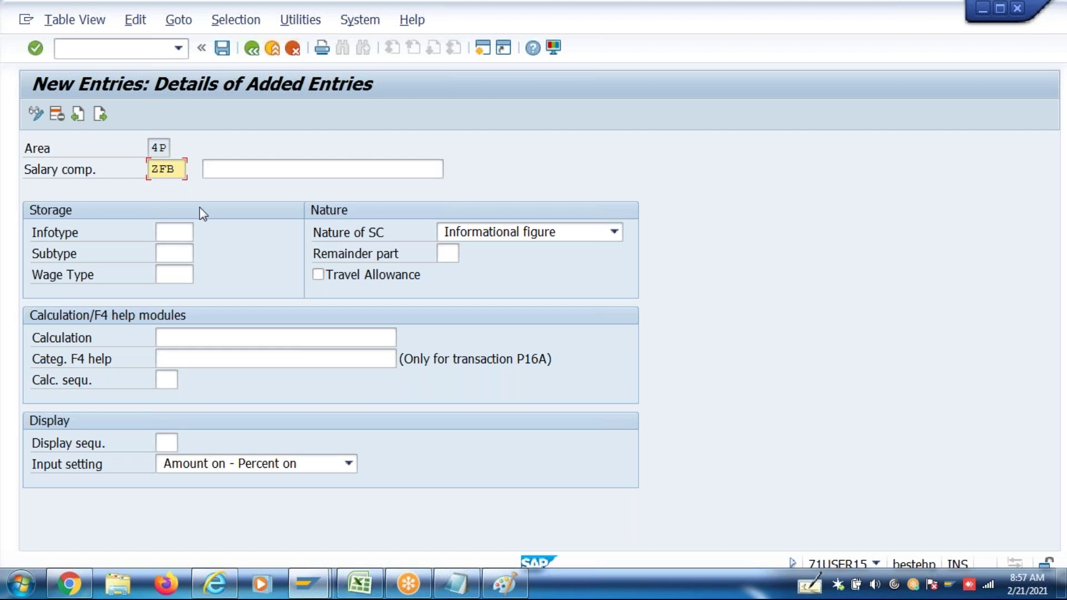
key(BackSpace)
key(BackSpace)
text(EPF)
key(Tab)
text(Annual)
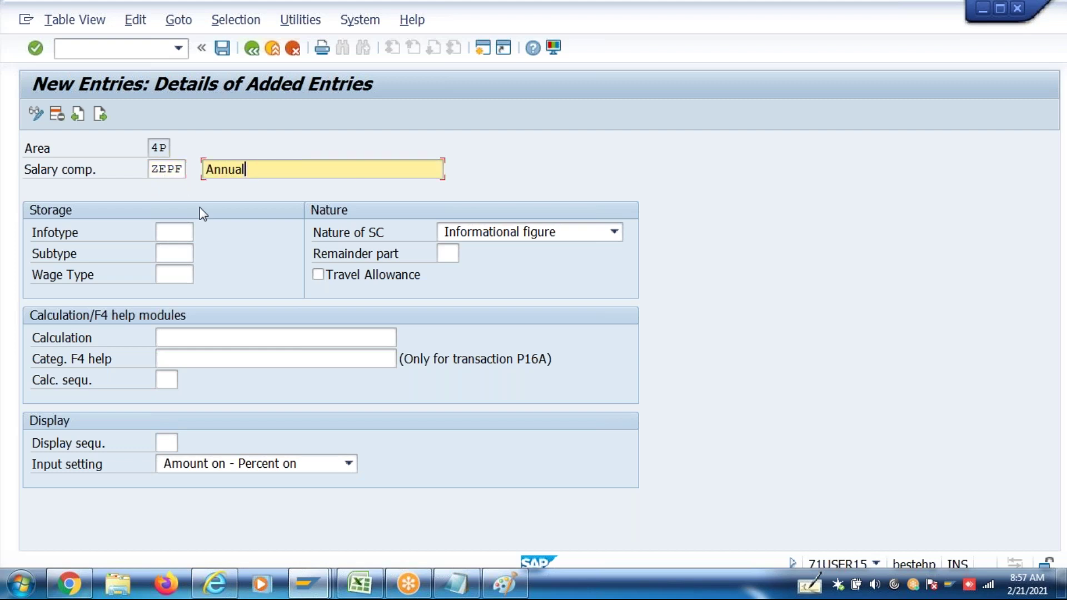
text( PF)
click(164, 237)
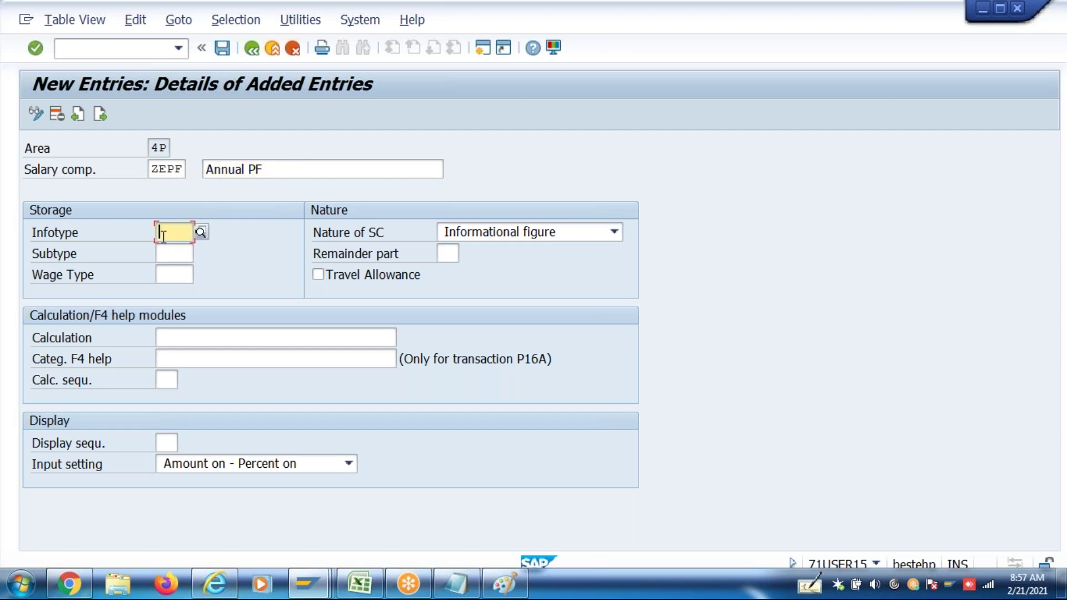
text(0008)
key(Return)
text(3EPF)
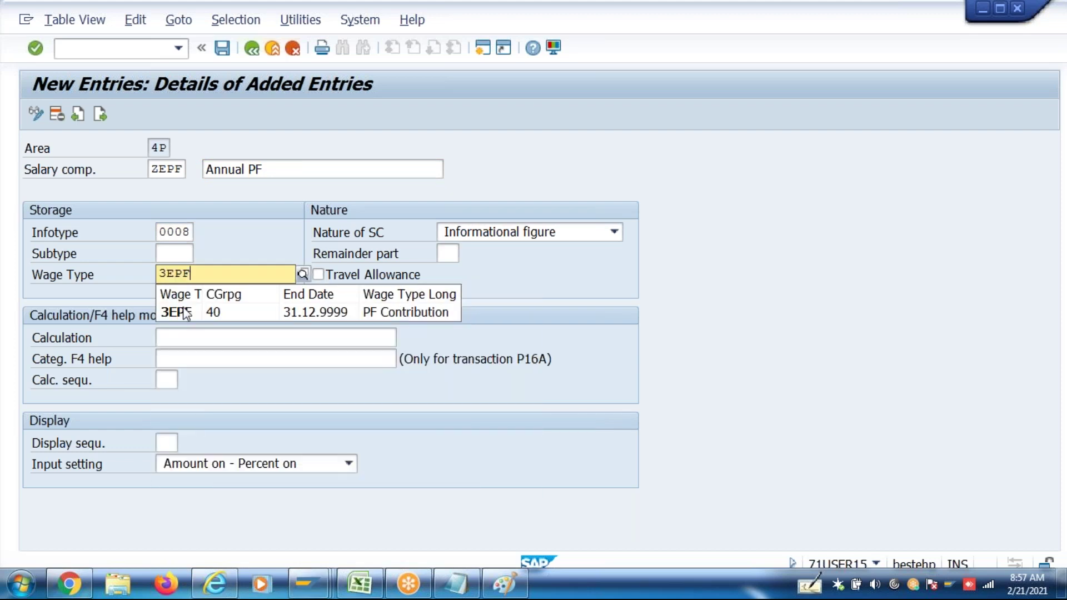
click(183, 312)
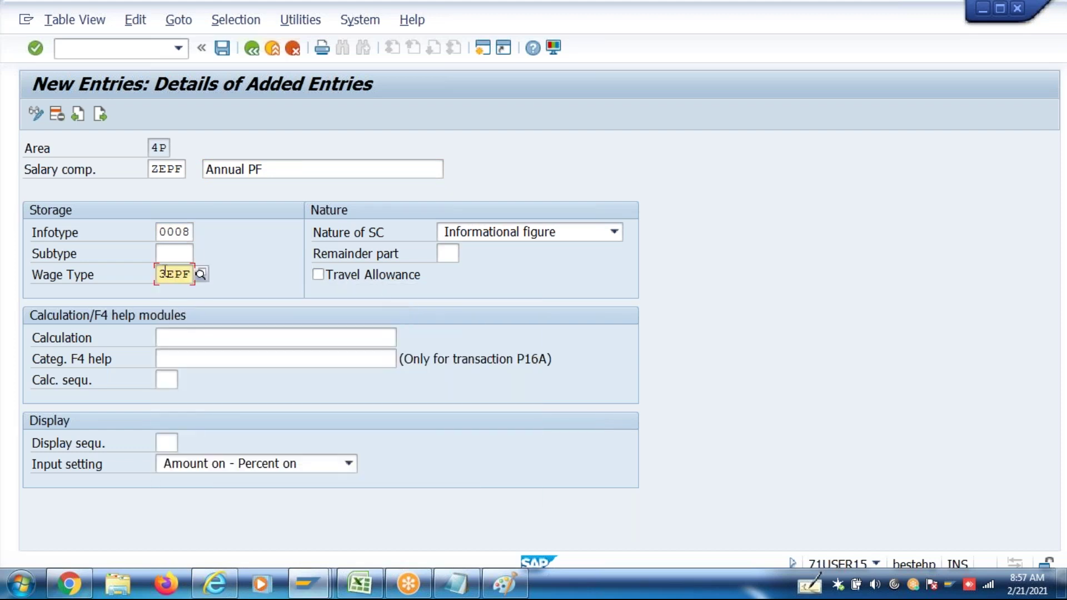
double_click(165, 274)
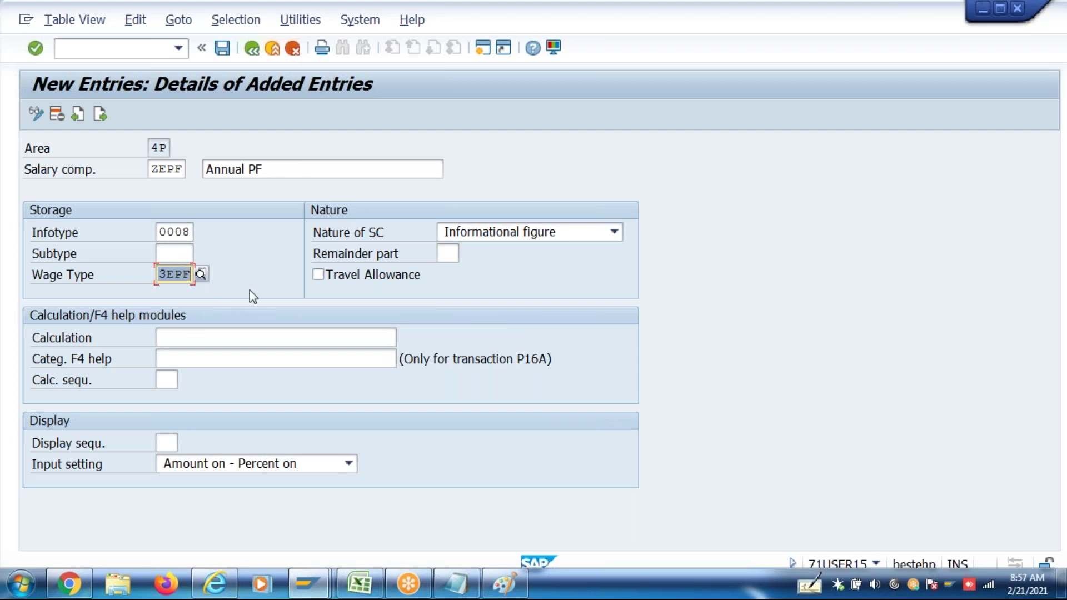
Keep Informational figure, set calculation HR_IN_SPA_INDIA_VALUATION1 and display sequence 3, then save ZEPF
click(535, 236)
click(537, 256)
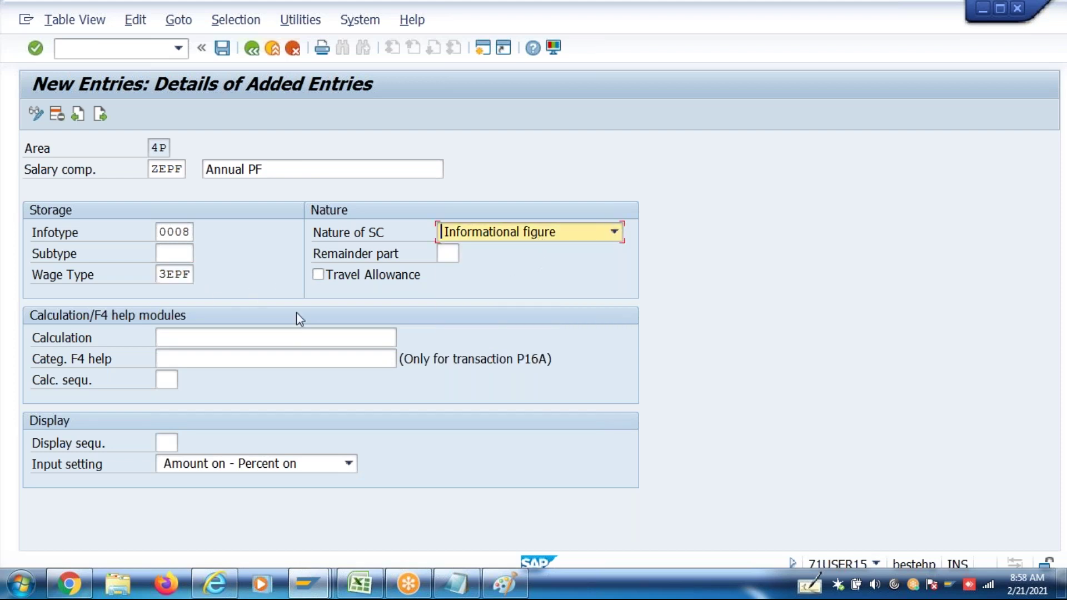
double_click(281, 335)
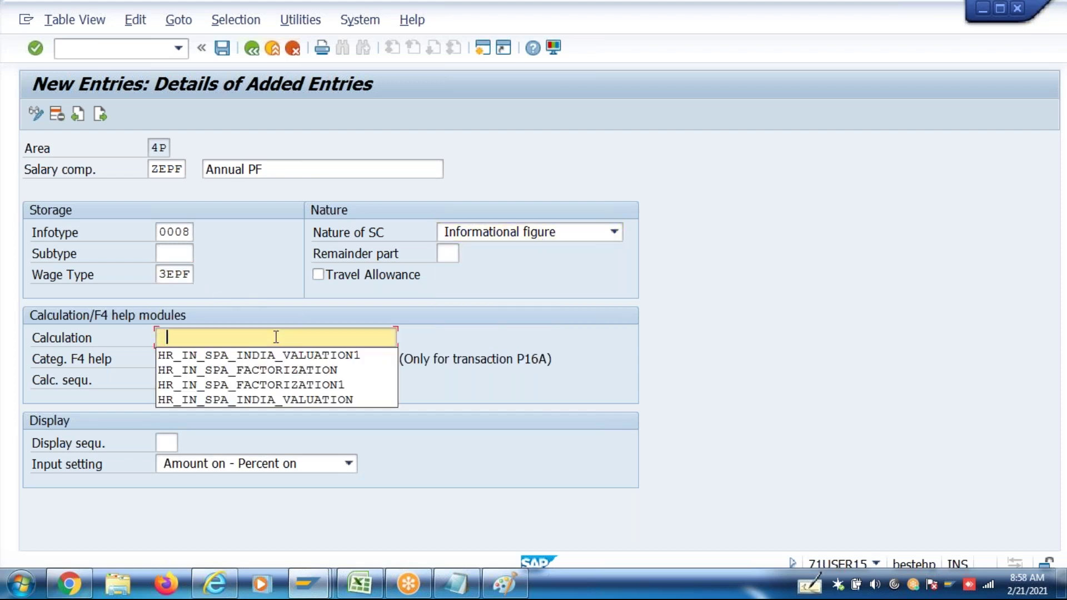
click(279, 357)
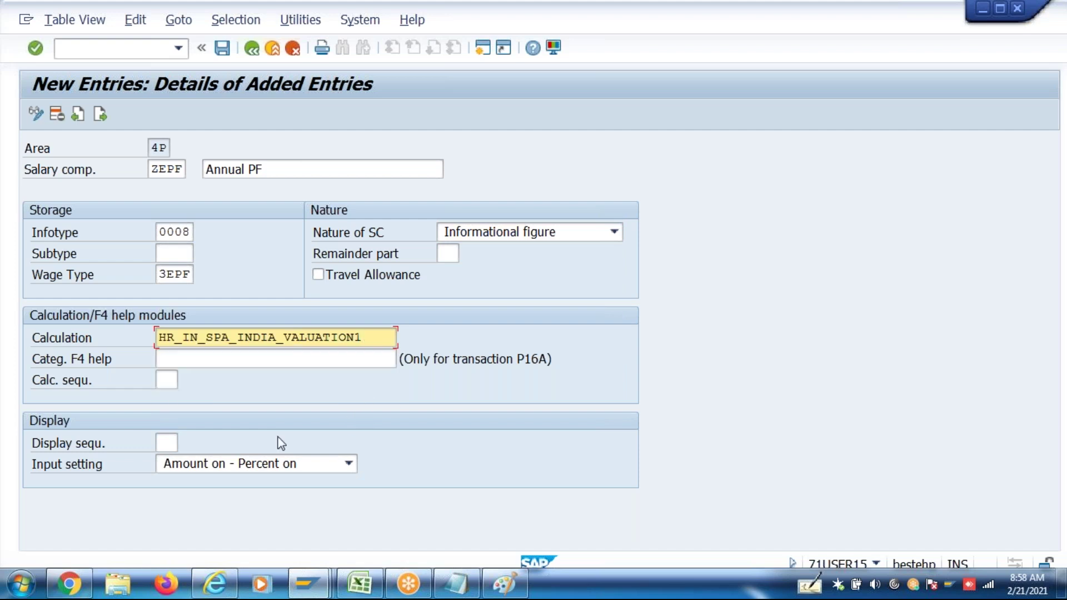
click(169, 442)
text(3)
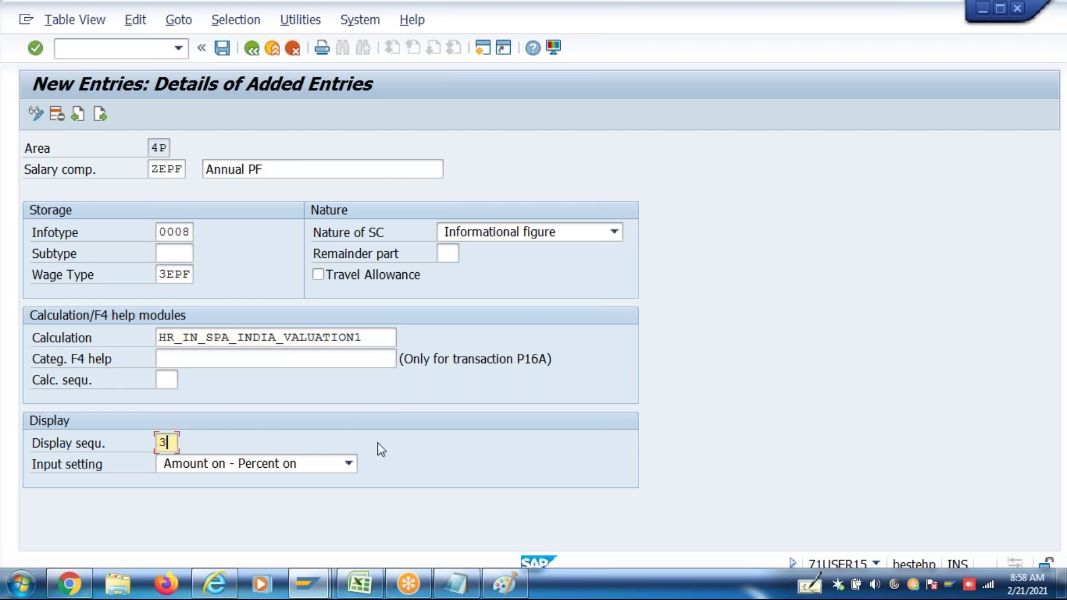
key(Return)
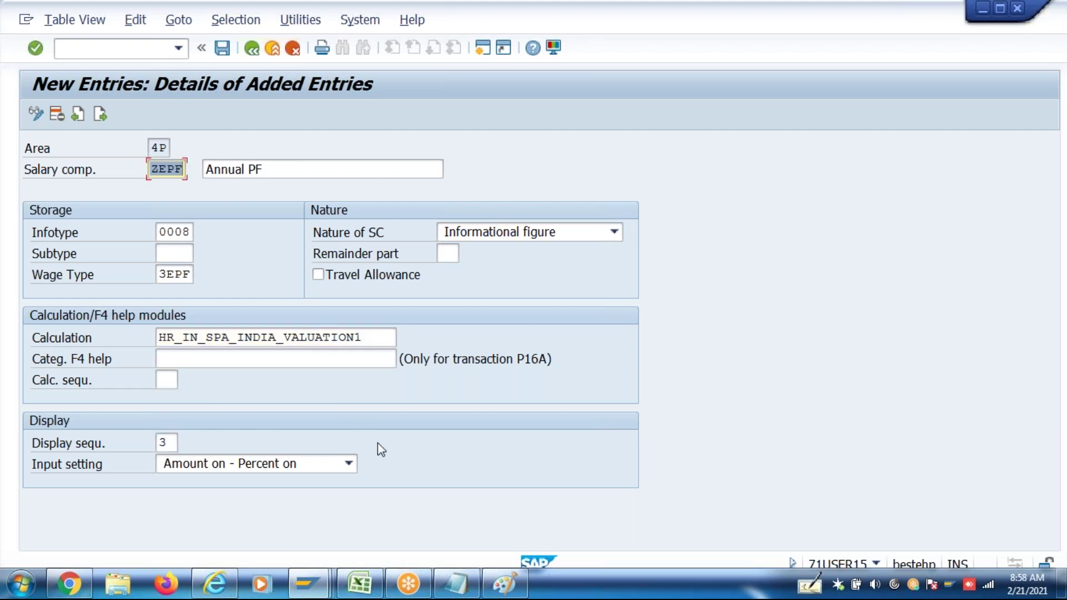
key(ctrl+s)
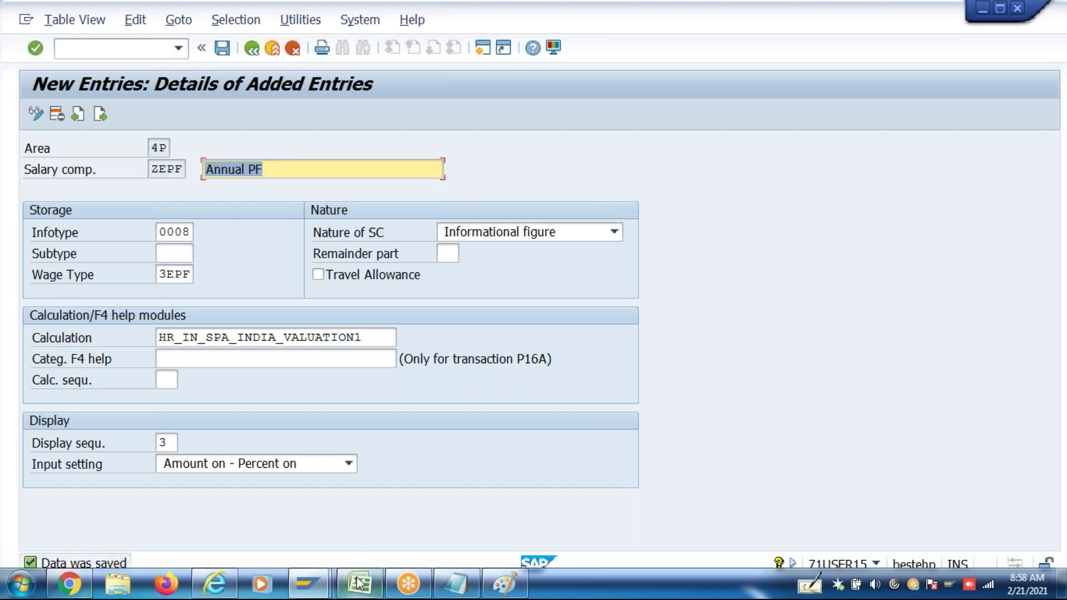
click(360, 583)
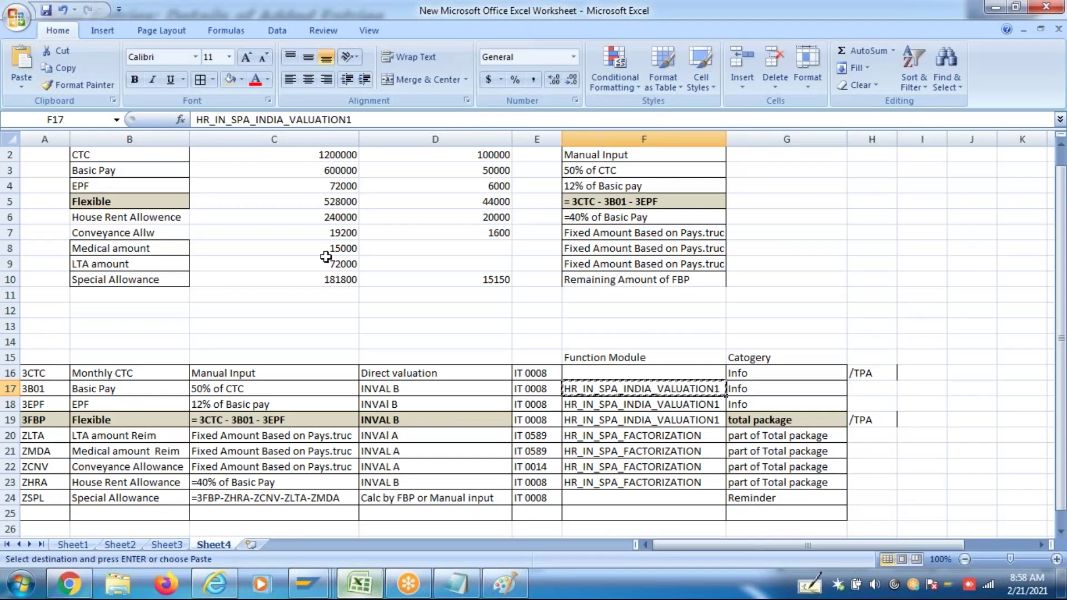
drag(116, 158, 137, 264)
click(177, 294)
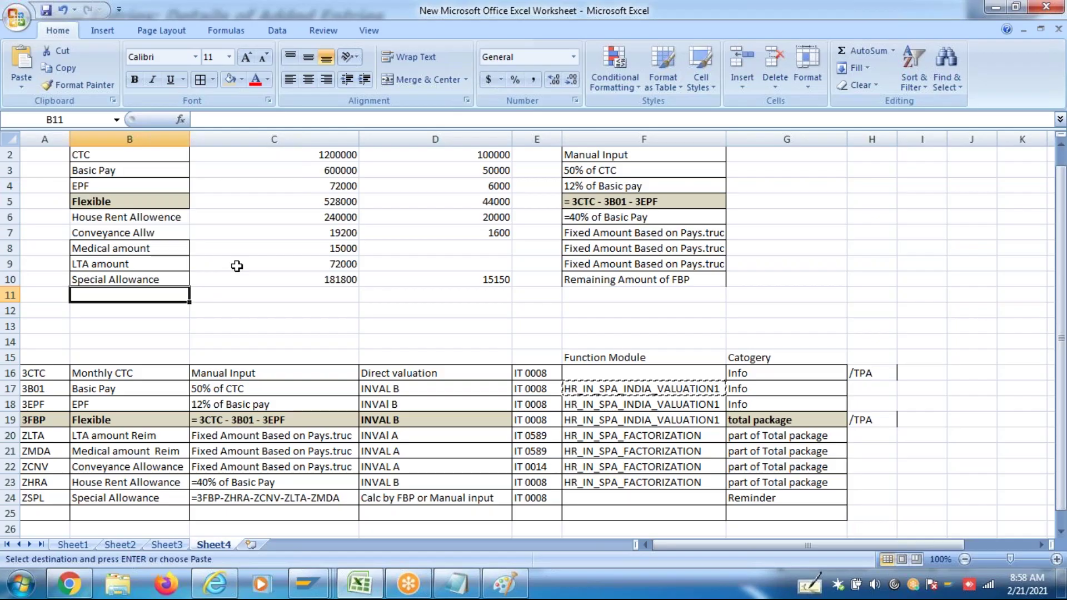
key(alt+Tab)
key(ctrl+s)
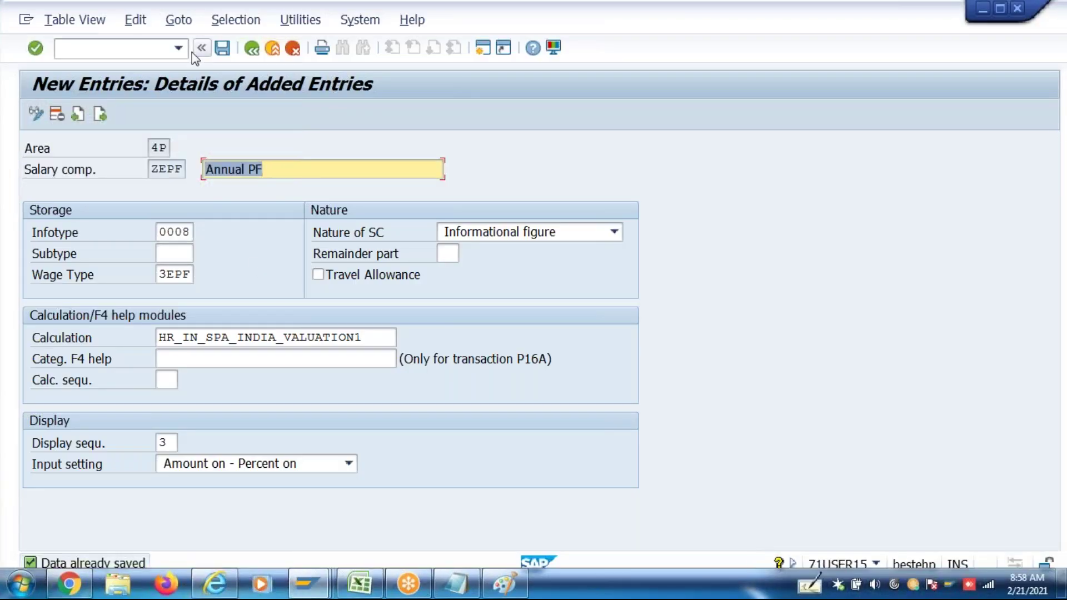
Start new component ZHRA with the description 'Annual House Rent Allw'
click(101, 115)
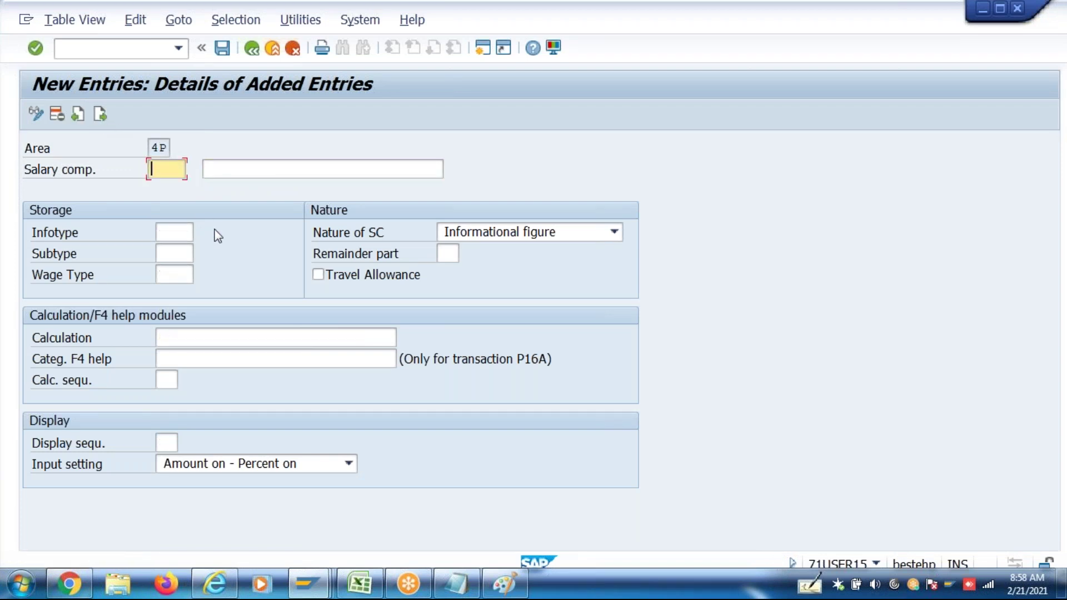
text(ZHRA)
key(Tab)
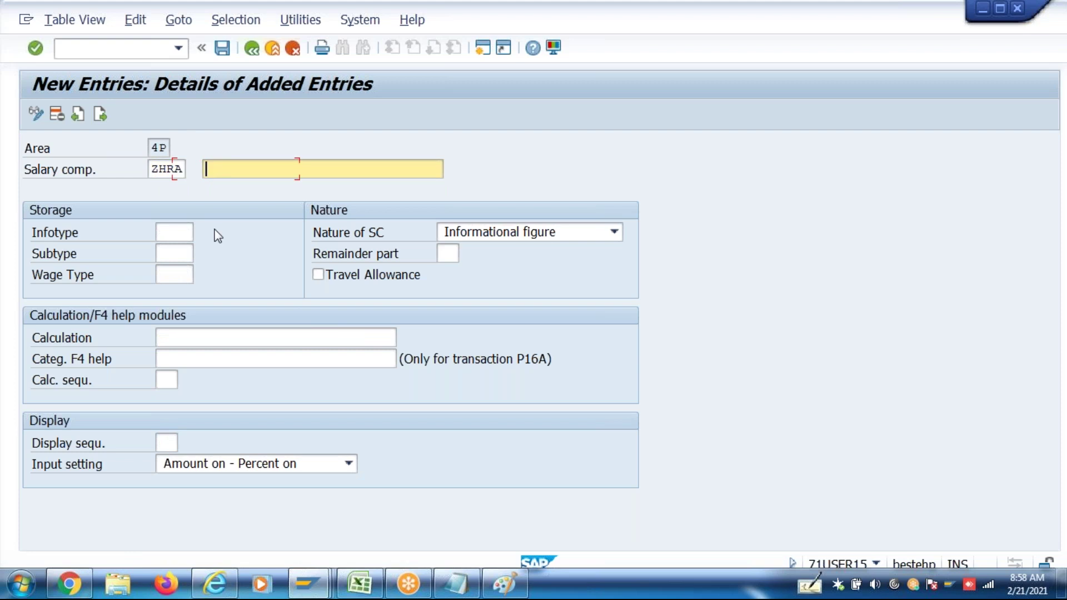
text(House Rent Allw)
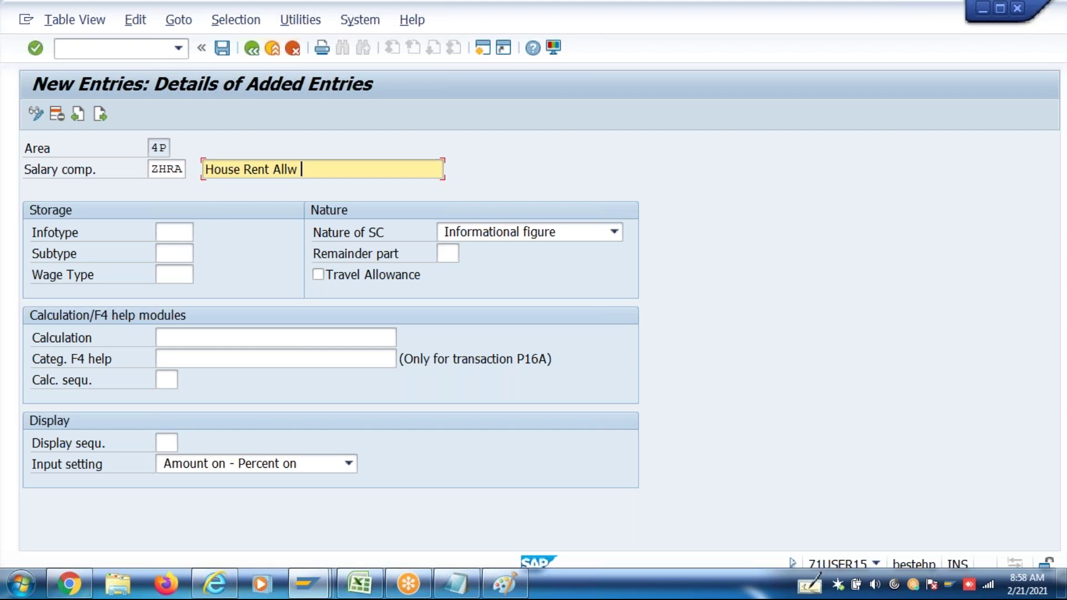
drag(203, 169, 298, 169)
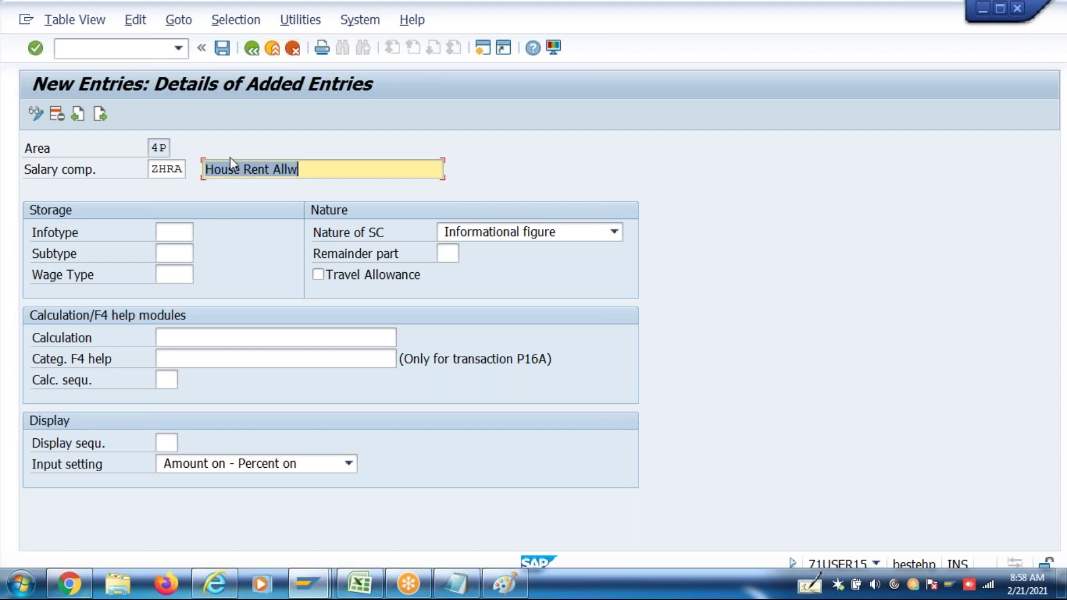
click(205, 169)
text(Annual)
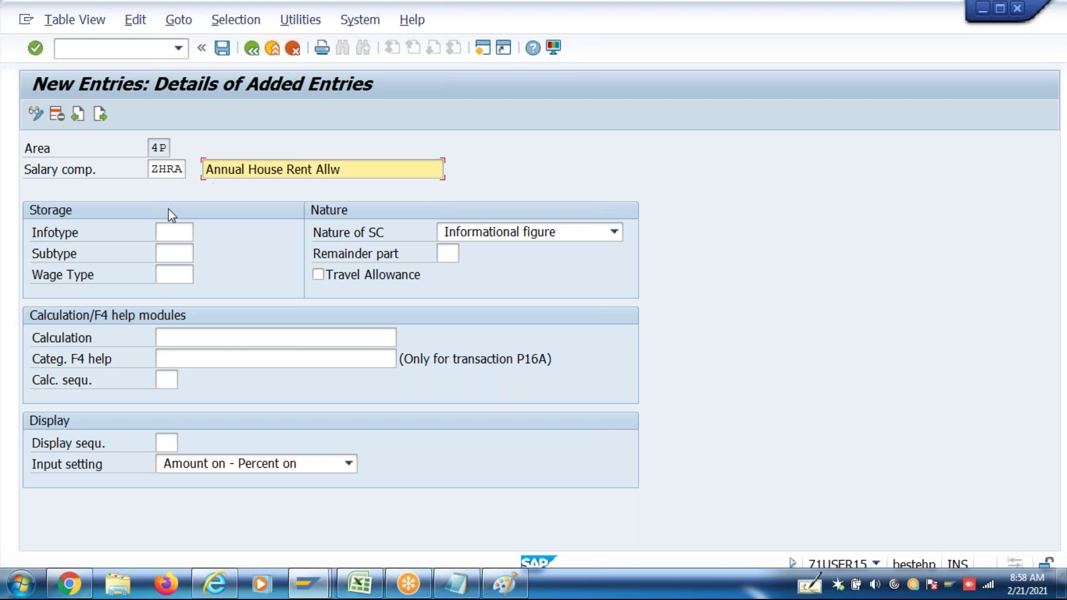
Give ZHRA infotype 0008 and wage type ZHRA House Rent Allowance
click(186, 232)
text(0008)
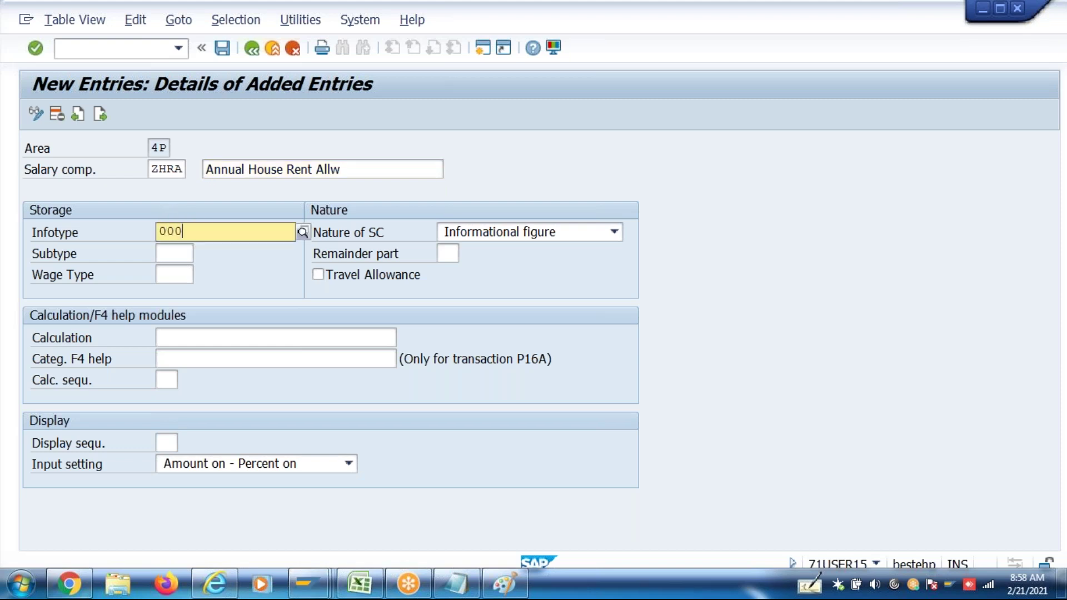
click(173, 275)
text(3H)
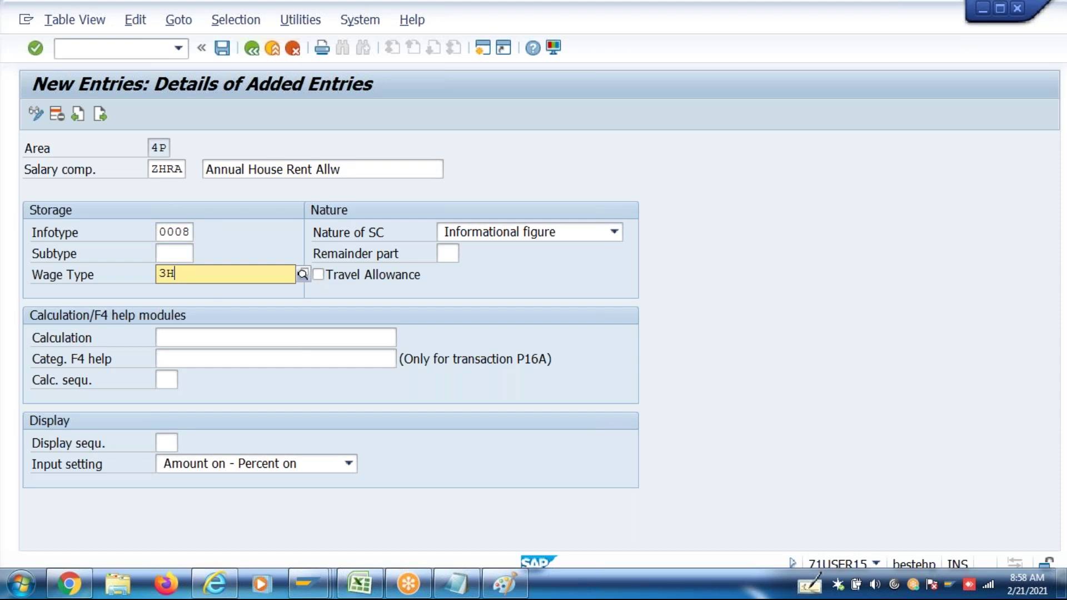
key(BackSpace)
key(BackSpace)
text(ZHRA)
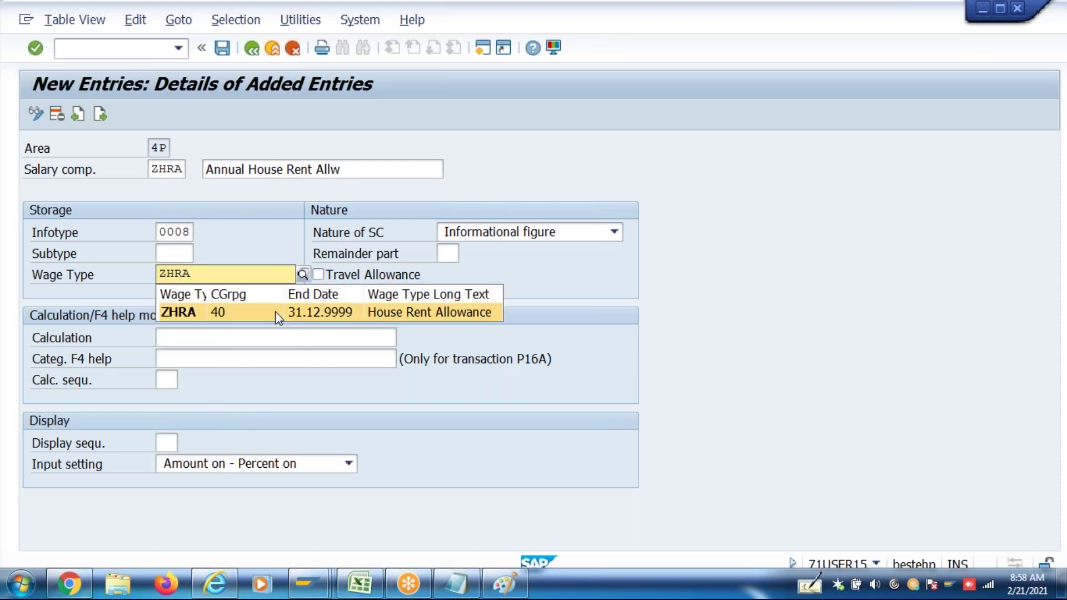
click(271, 314)
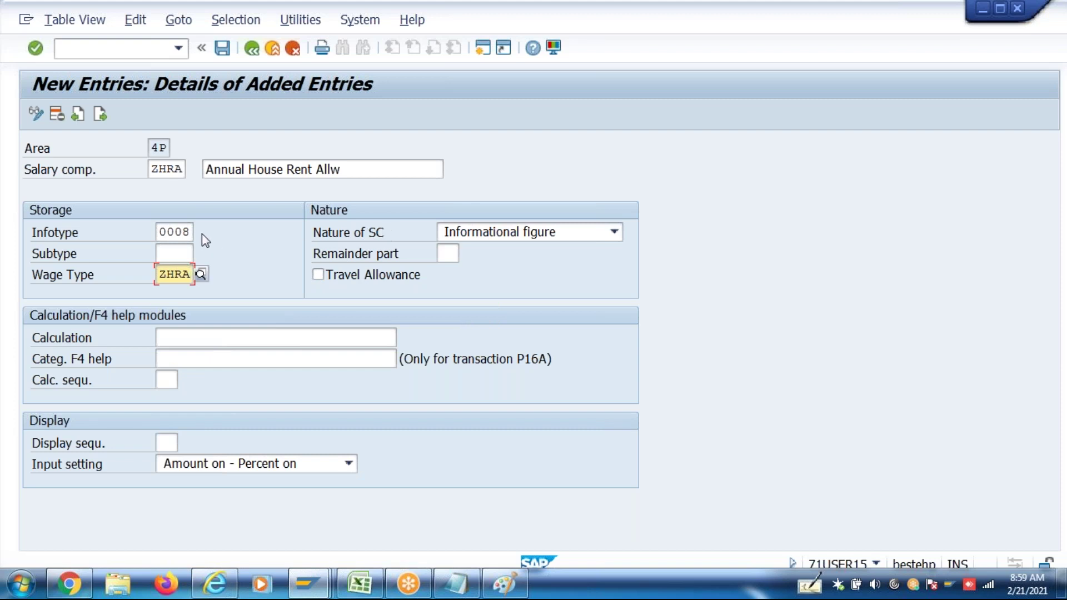
click(362, 583)
click(139, 199)
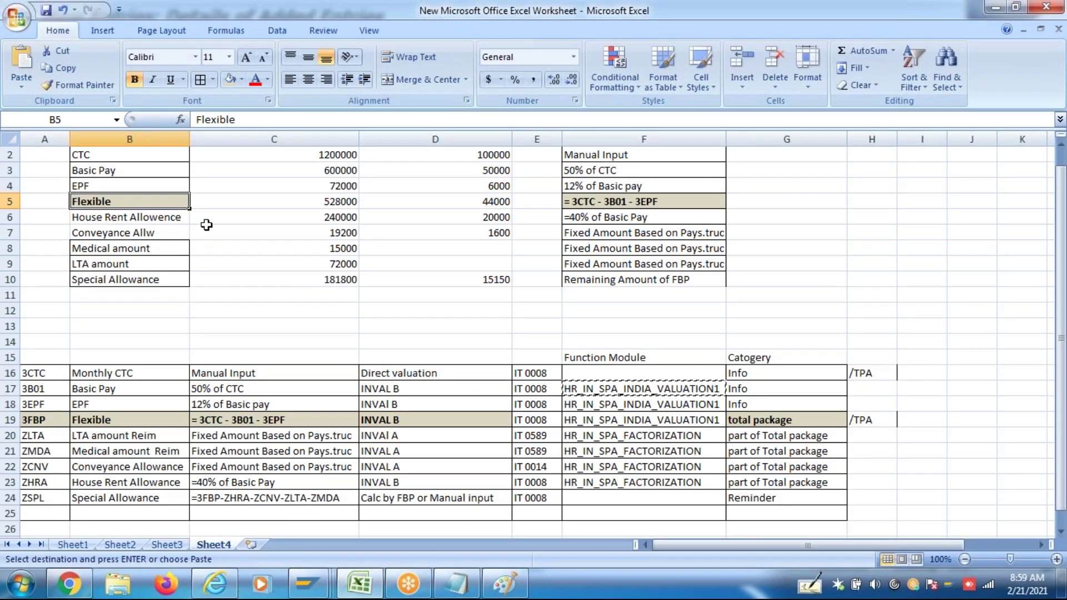
key(alt)
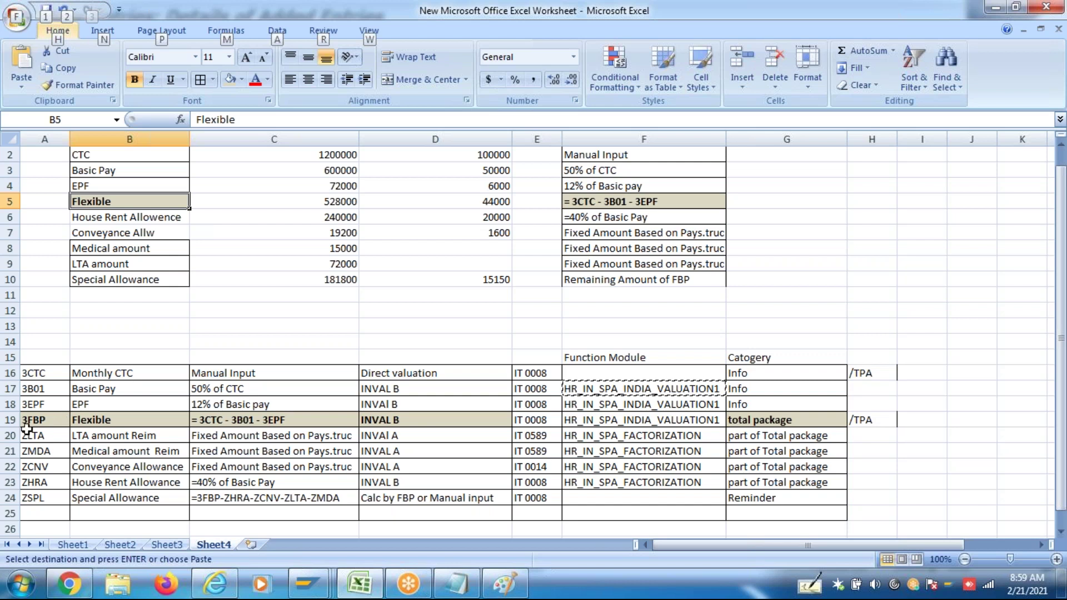
click(10, 421)
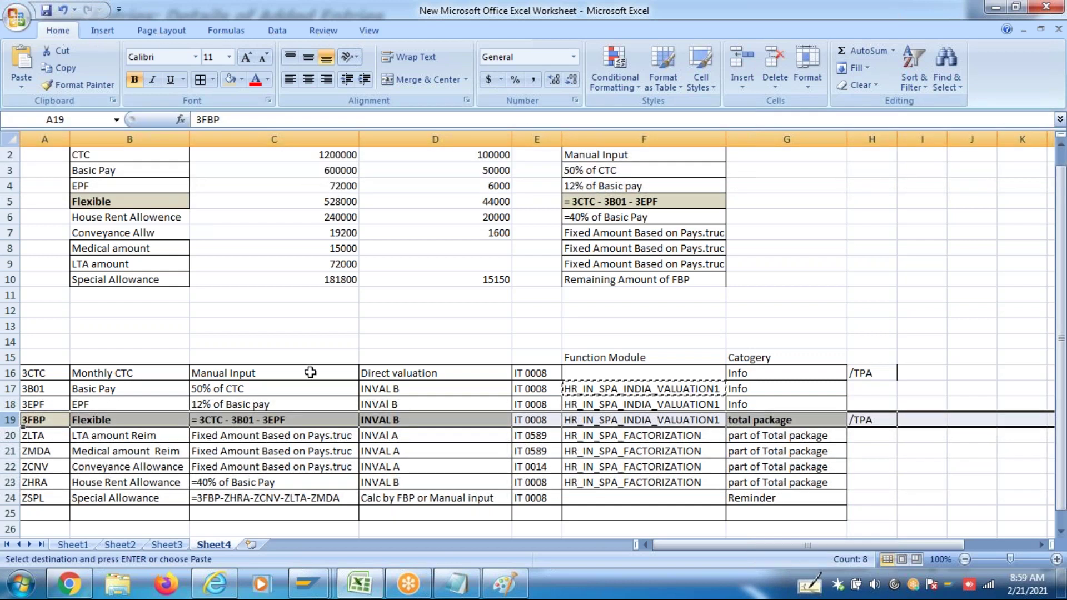
key(alt+Tab)
click(178, 274)
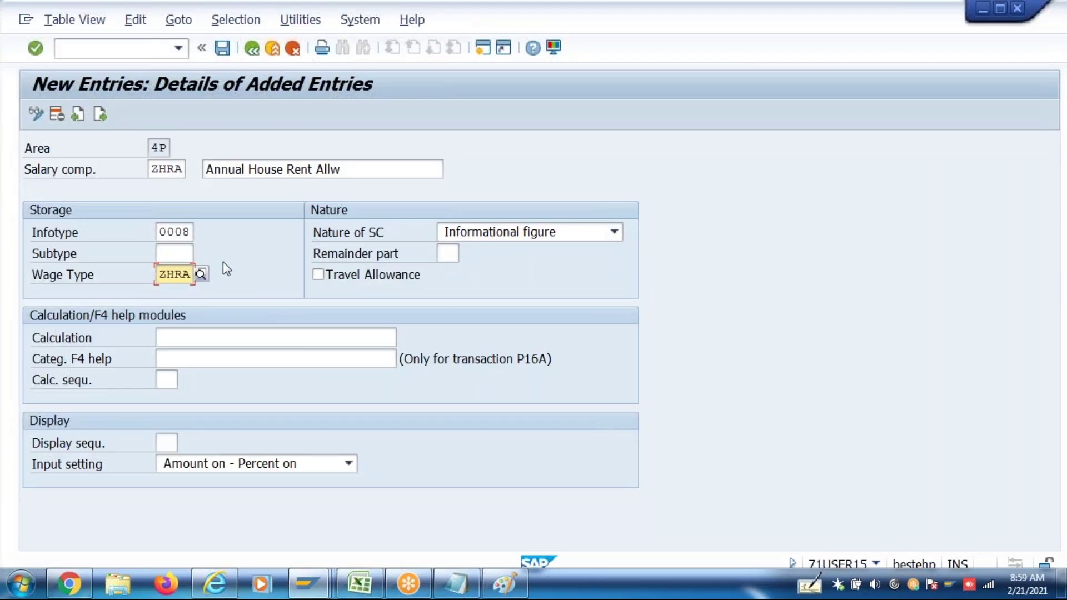
Replace the component code with ZFBP and describe it as 'Flexible Benefit Package'
double_click(158, 170)
text(ZF)
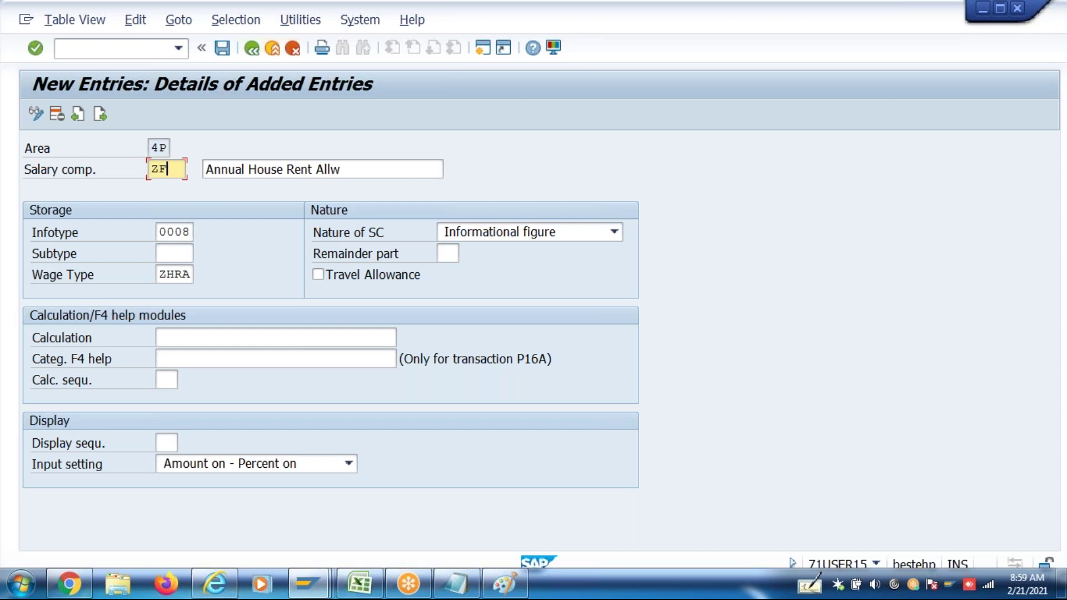
text(BP)
key(Tab)
text(Fle)
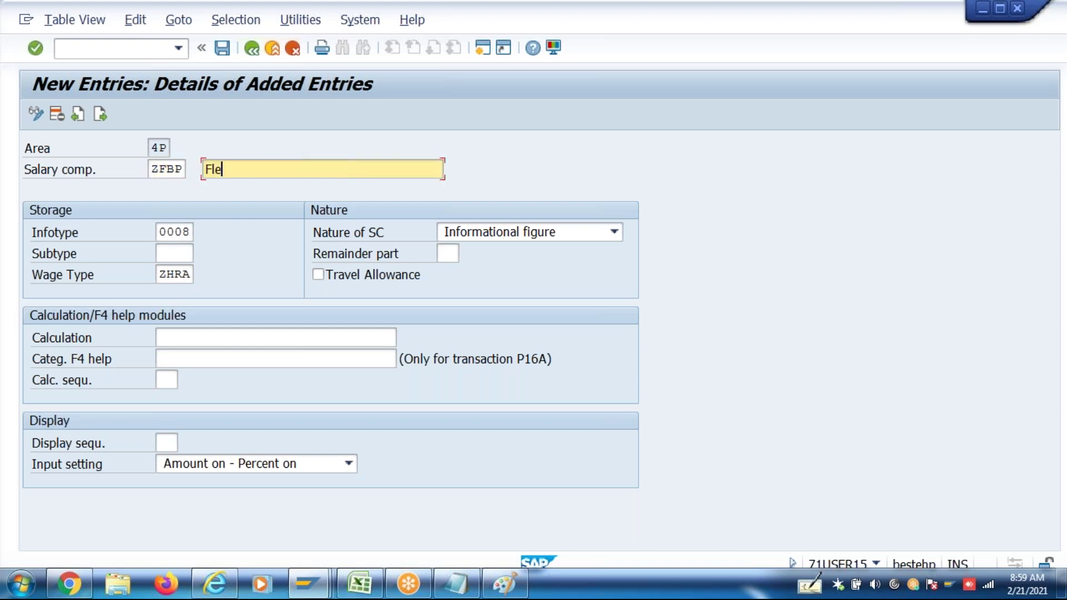
text(xible Benefit Pa)
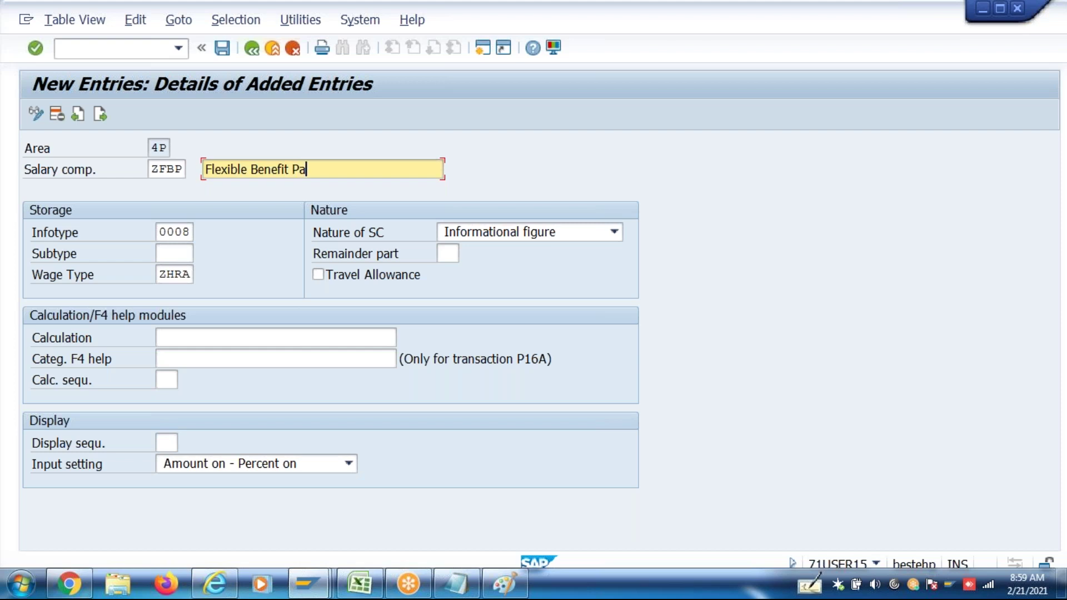
text(ckage)
drag(354, 168, 203, 168)
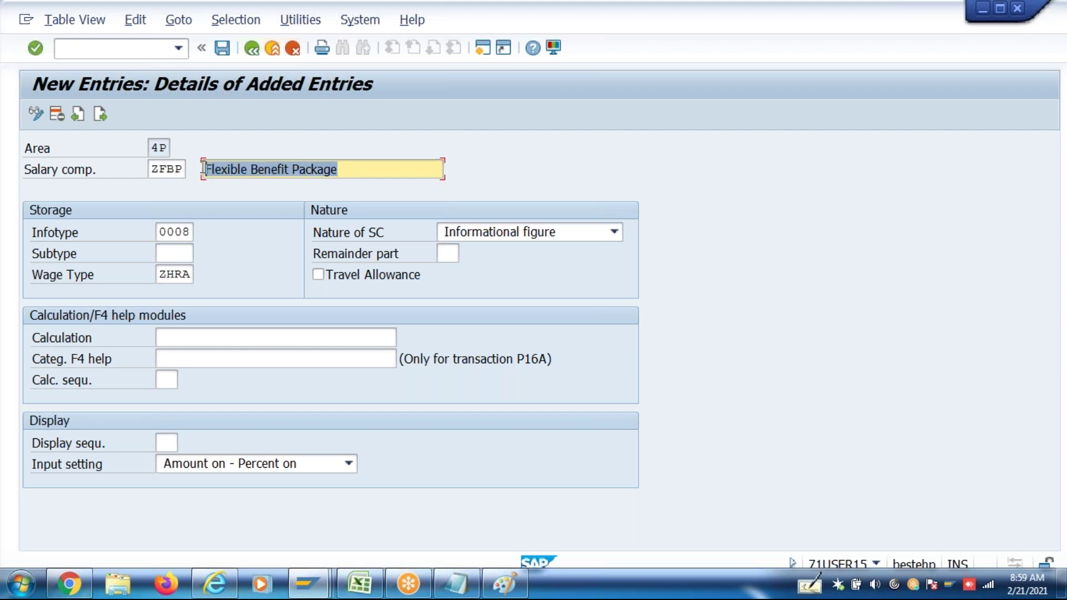
Set the wage type to 3FBP after checking the Excel worksheet
double_click(159, 274)
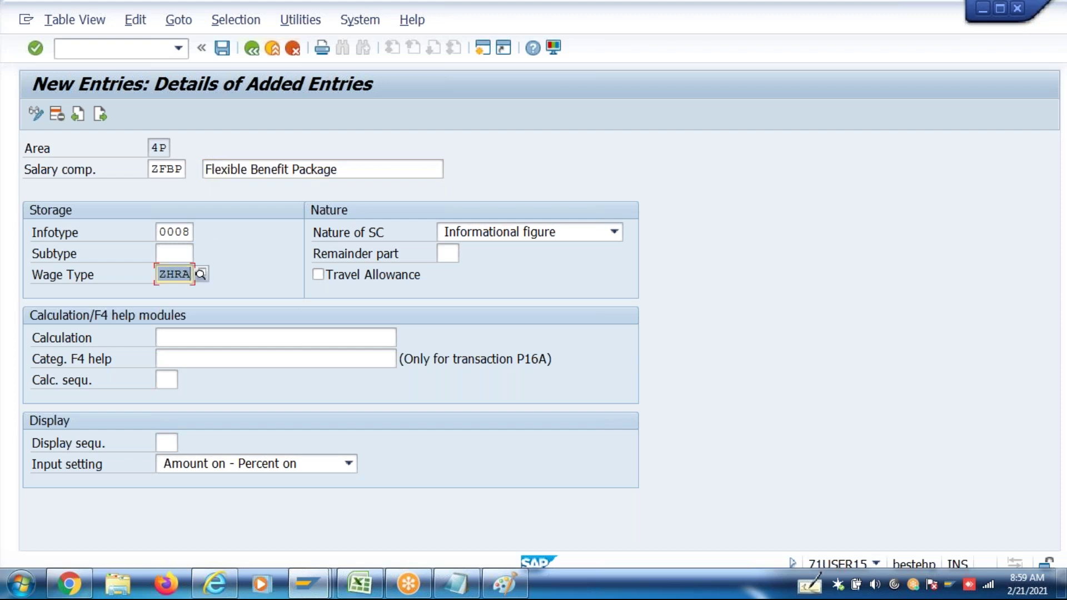
text(ZFB)
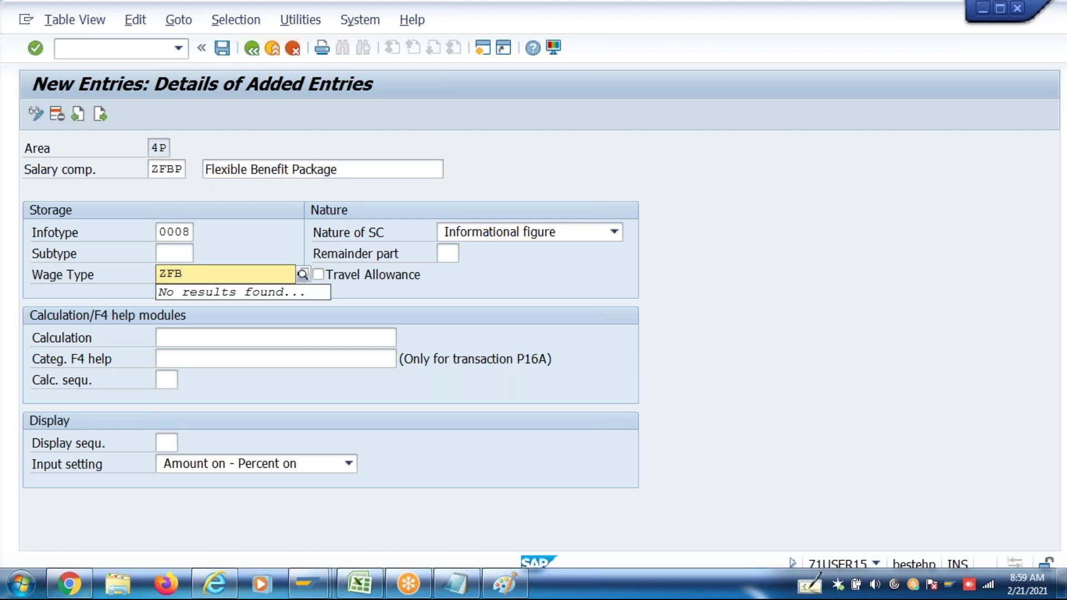
key(BackSpace)
key(BackSpace)
key(BackSpace)
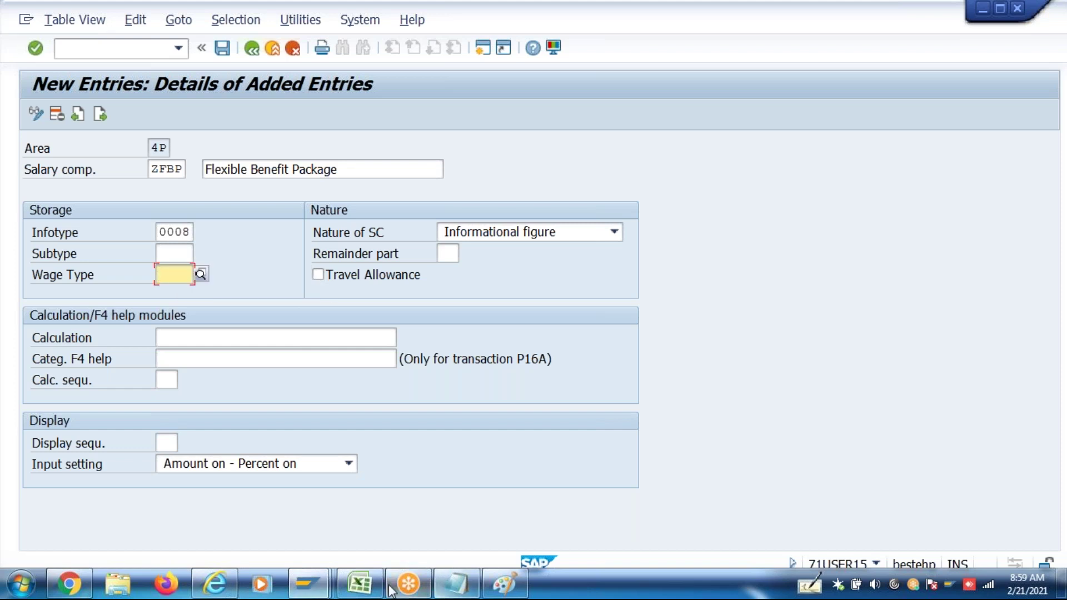
click(361, 585)
click(369, 586)
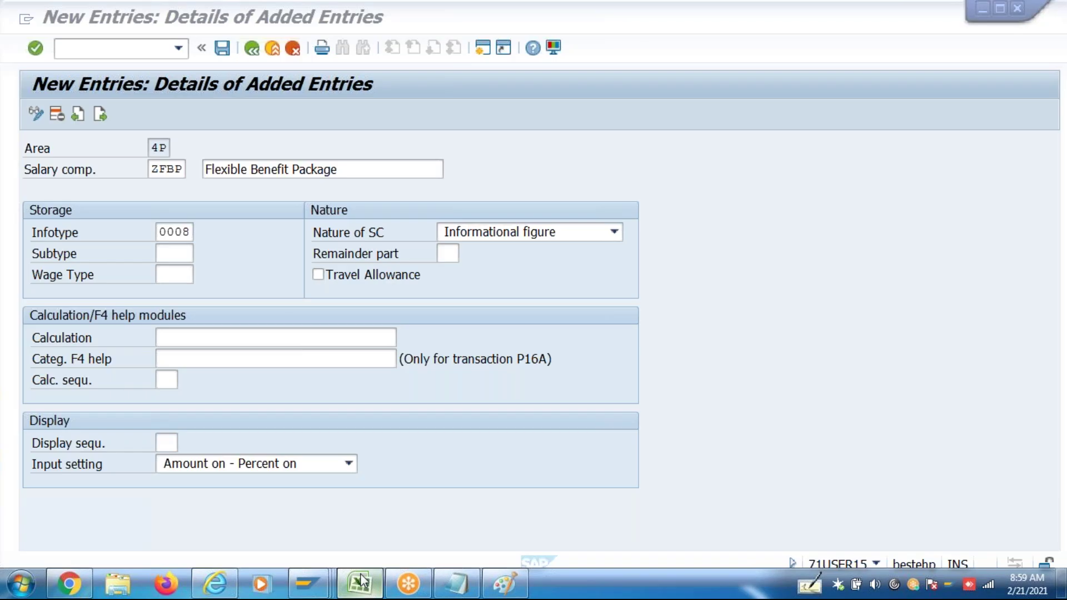
text(3FBP)
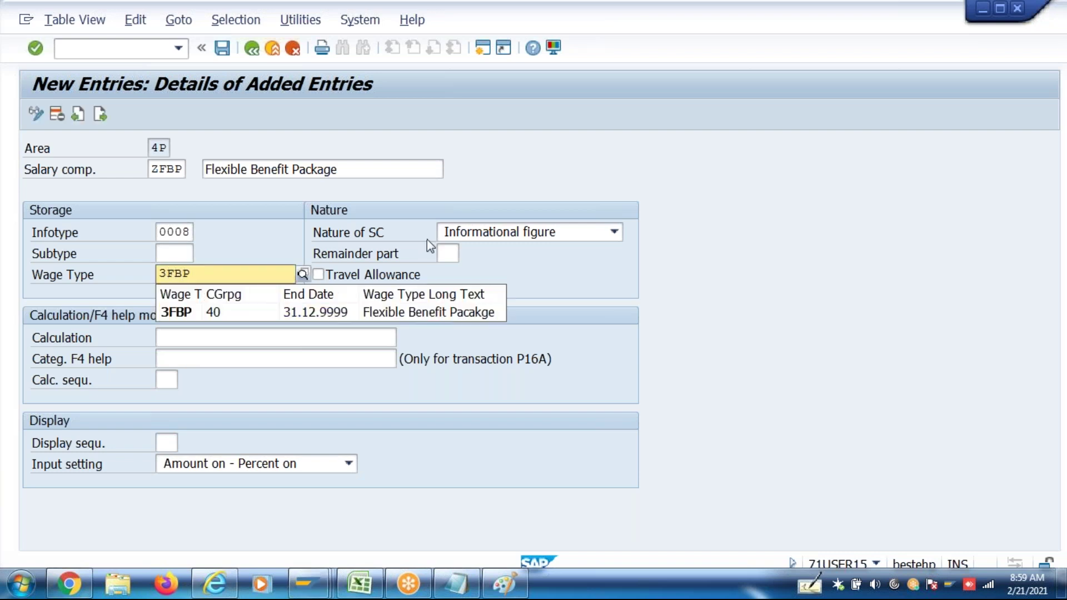
click(333, 315)
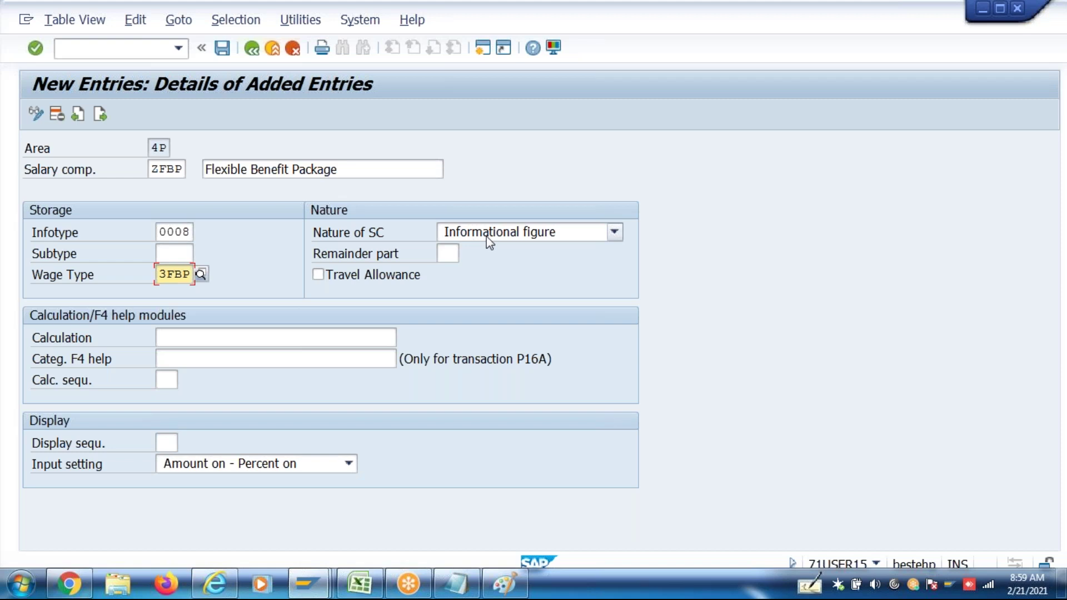
Choose nature 5 Total package, calculation HR_IN_SPA_INDIA_VALUATION1, display sequence 4, input setting 3 Amount off - Percent off
click(486, 236)
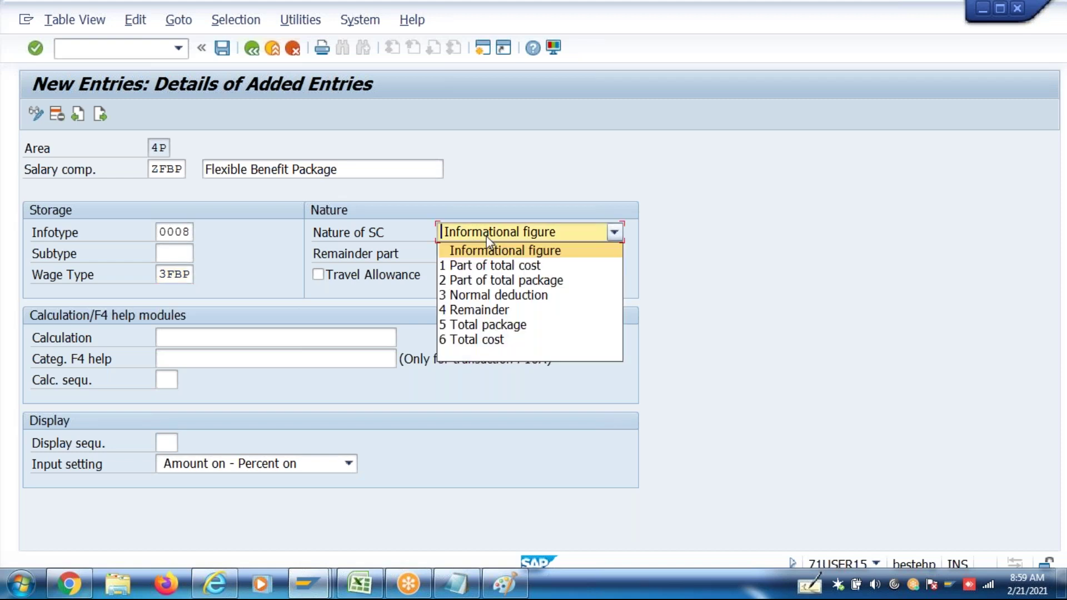
click(492, 326)
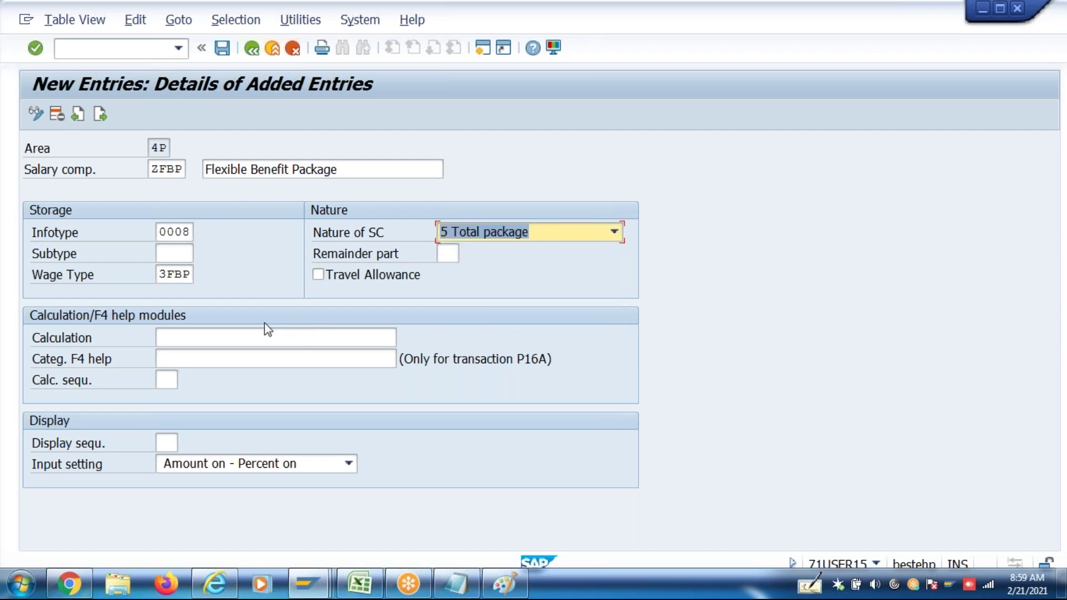
click(246, 338)
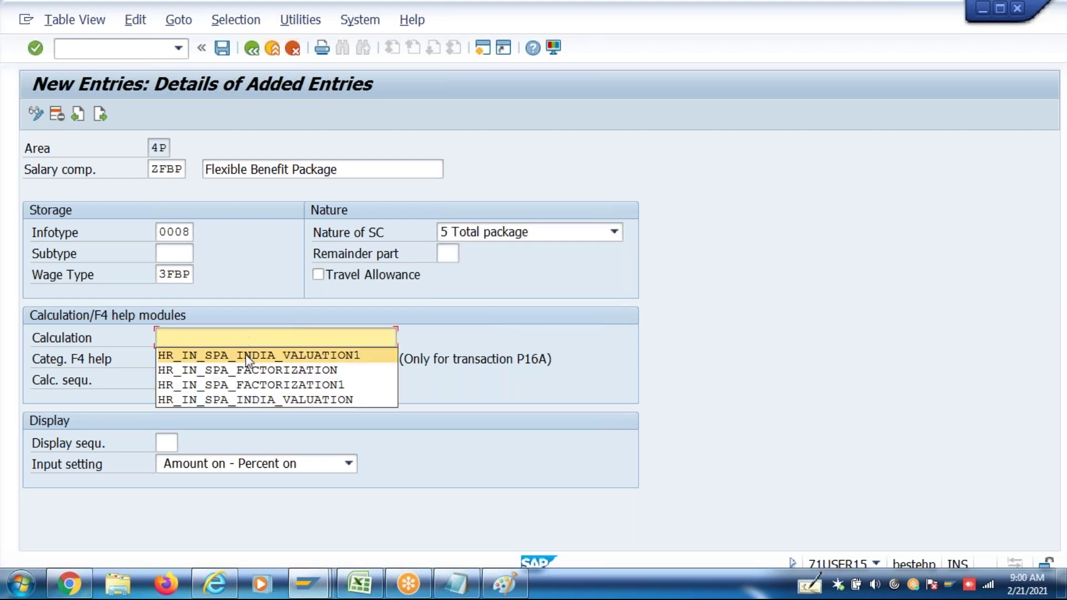
click(248, 355)
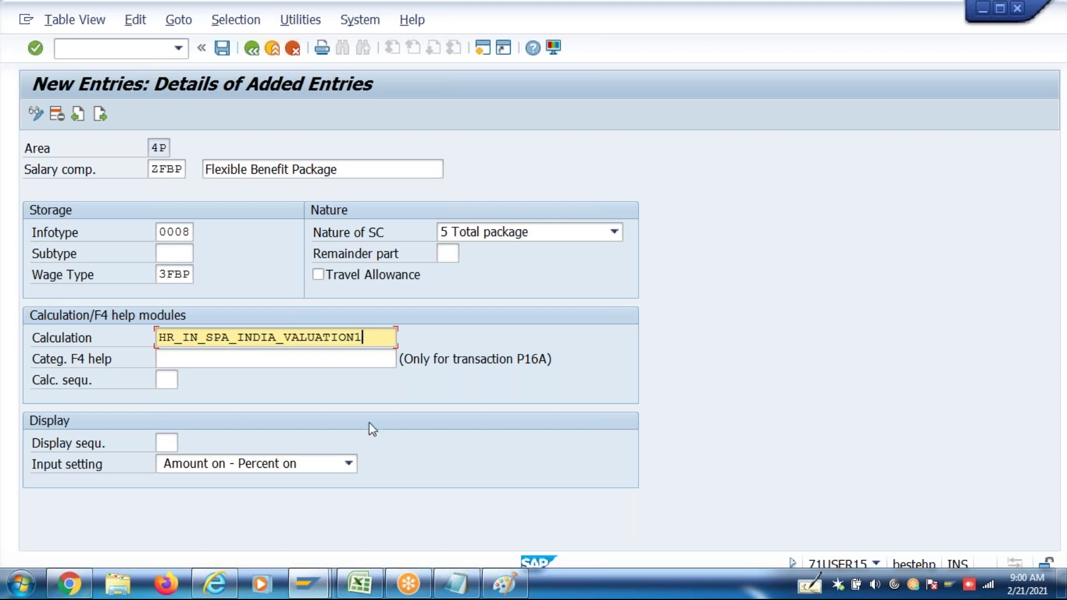
click(165, 439)
text(4)
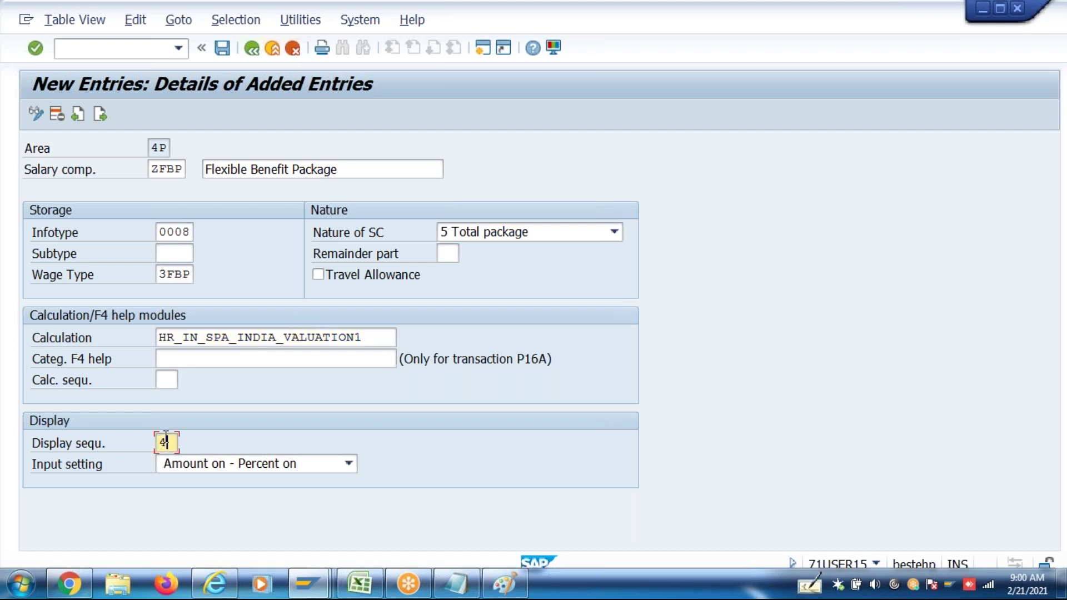
click(202, 465)
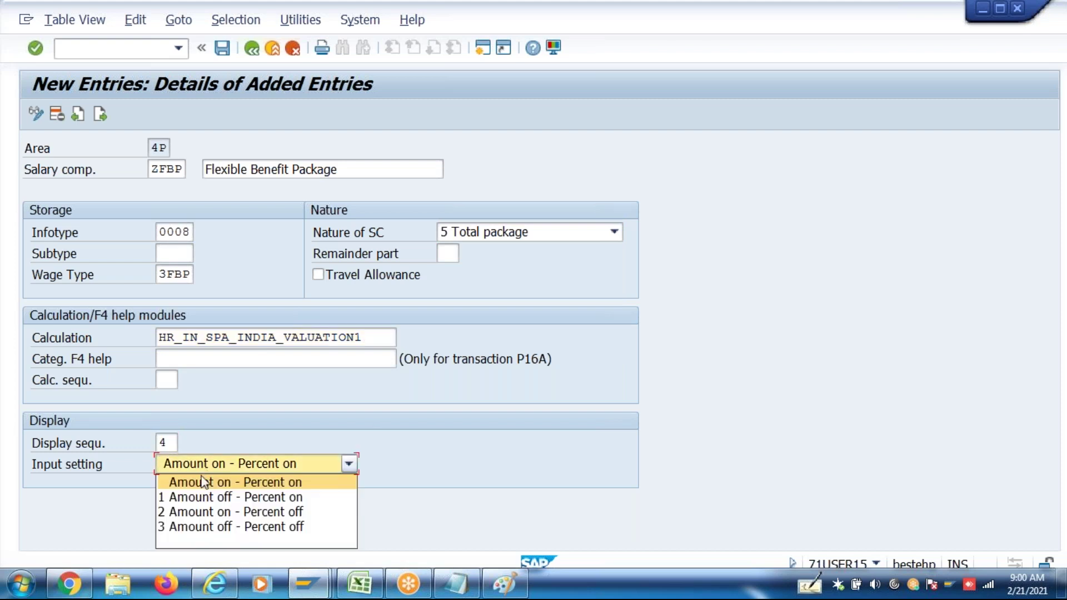
click(208, 527)
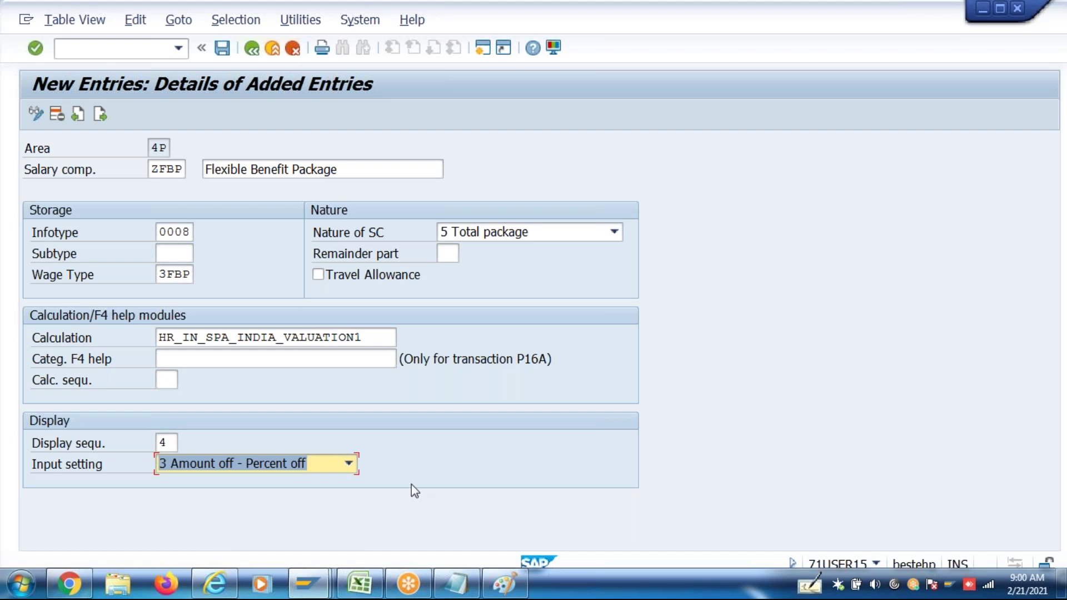
Validate the ZFBP entry and save it
key(Return)
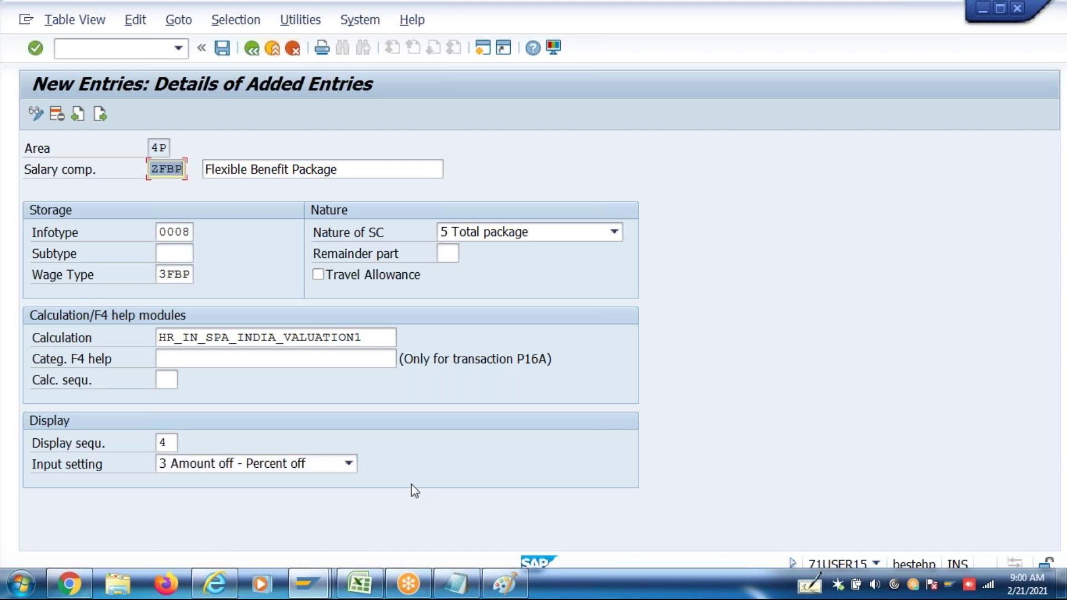
key(ctrl+s)
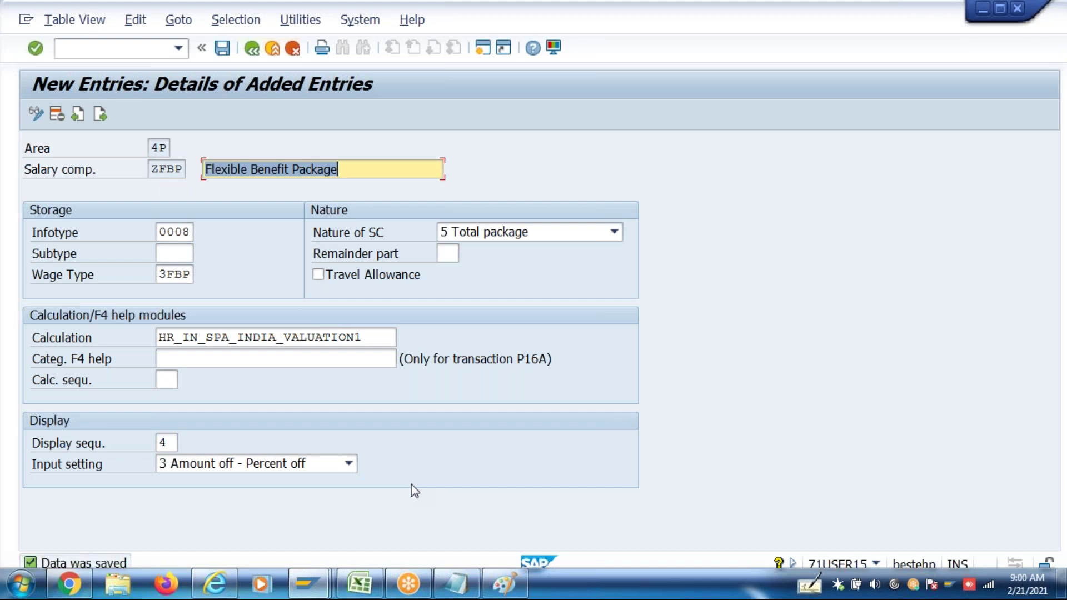
click(358, 169)
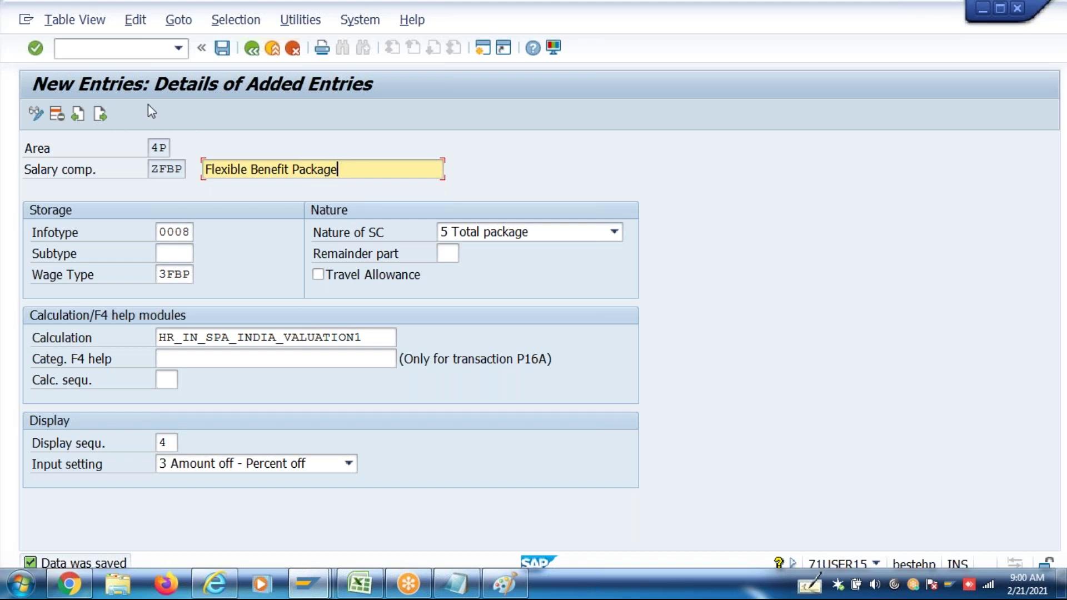
key(ctrl+s)
Start a new salary component ZHRA with the description 'Annual HRA'
click(101, 115)
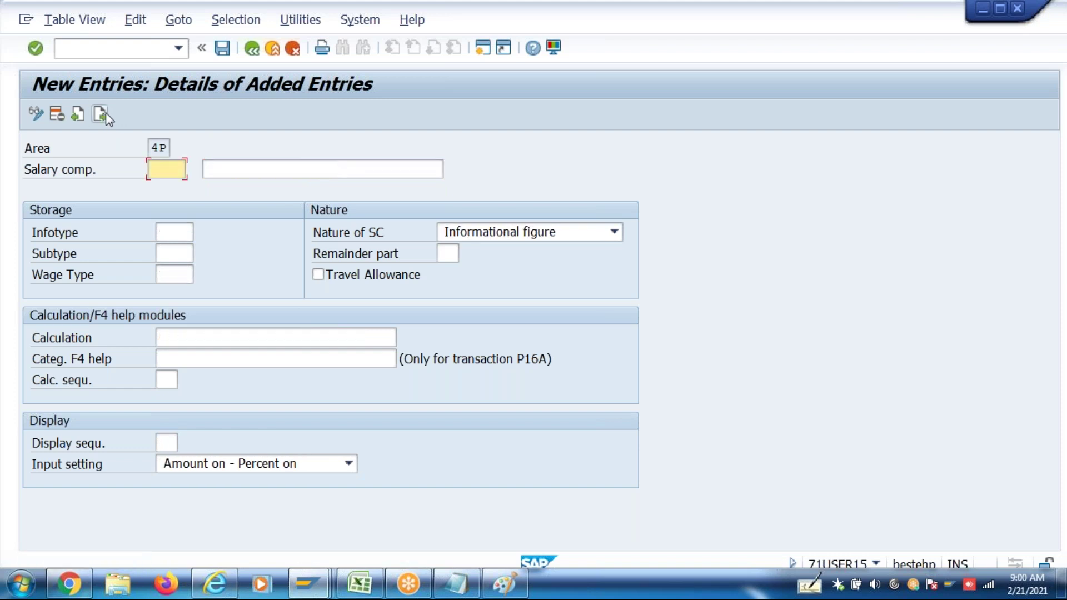
text(ZHRA)
key(Tab)
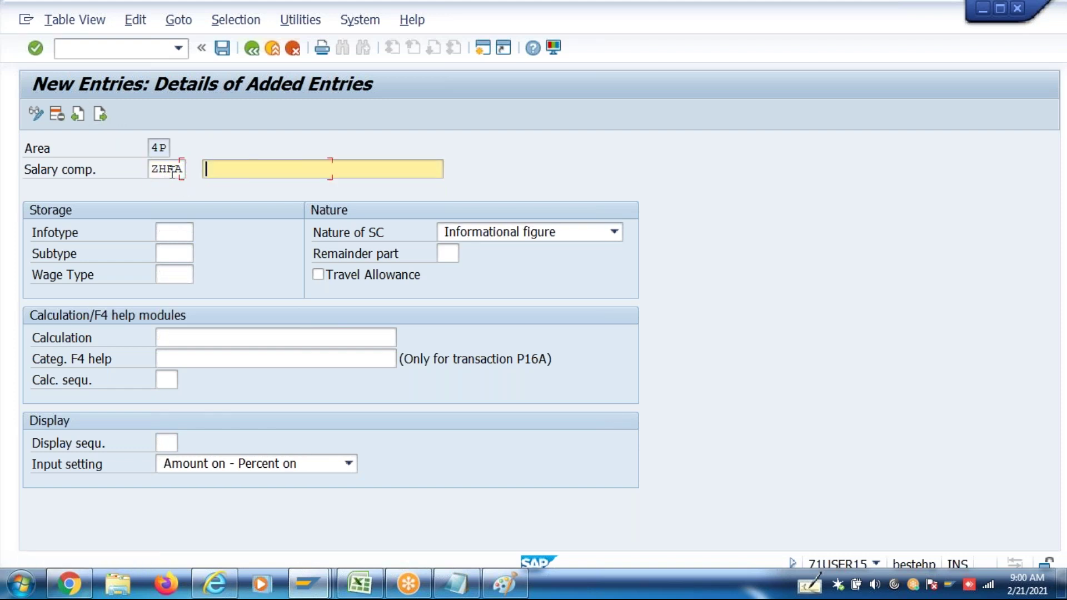
key(BackSpace)
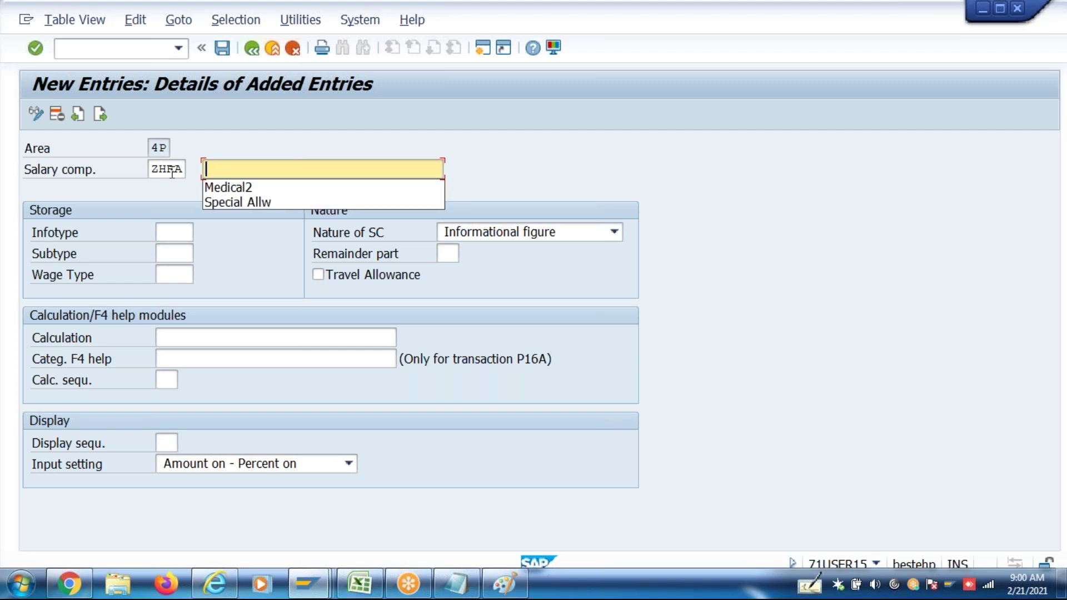
text(Ann)
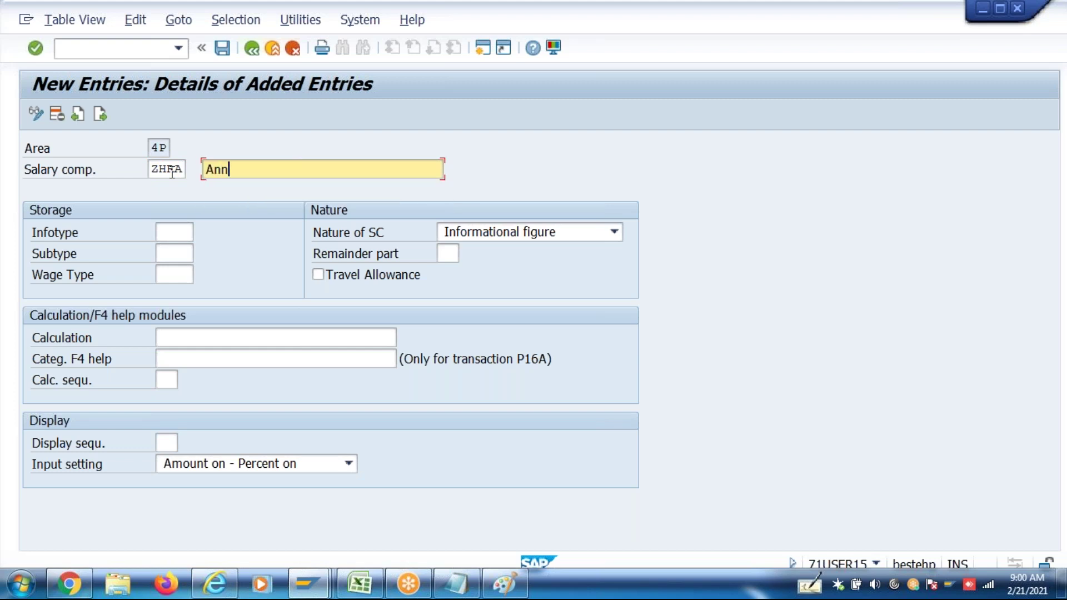
text(ual hour)
key(BackSpace)
key(BackSpace)
key(BackSpace)
key(BackSpace)
text(HRA)
Enter infotype 0008 and wage type ZHRA for the component
click(164, 233)
text(0008)
click(174, 276)
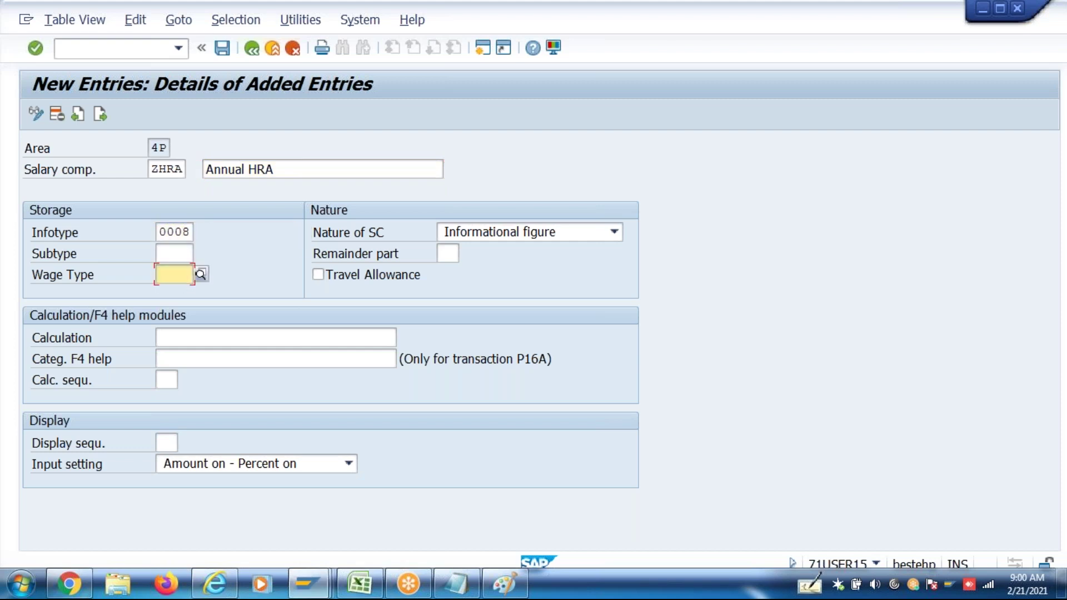
text(ZHRA)
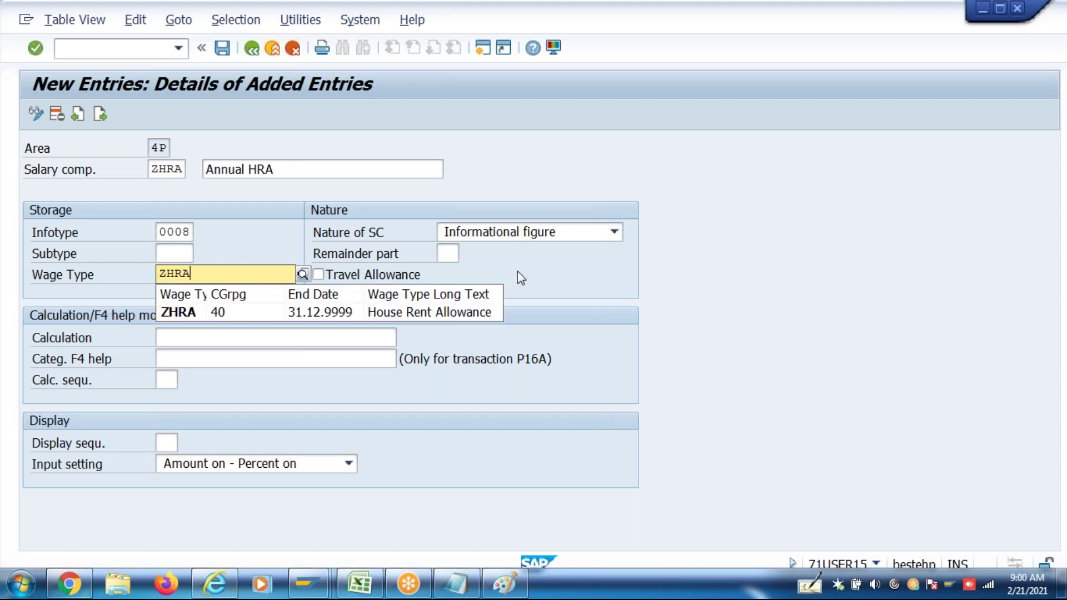
key(Return)
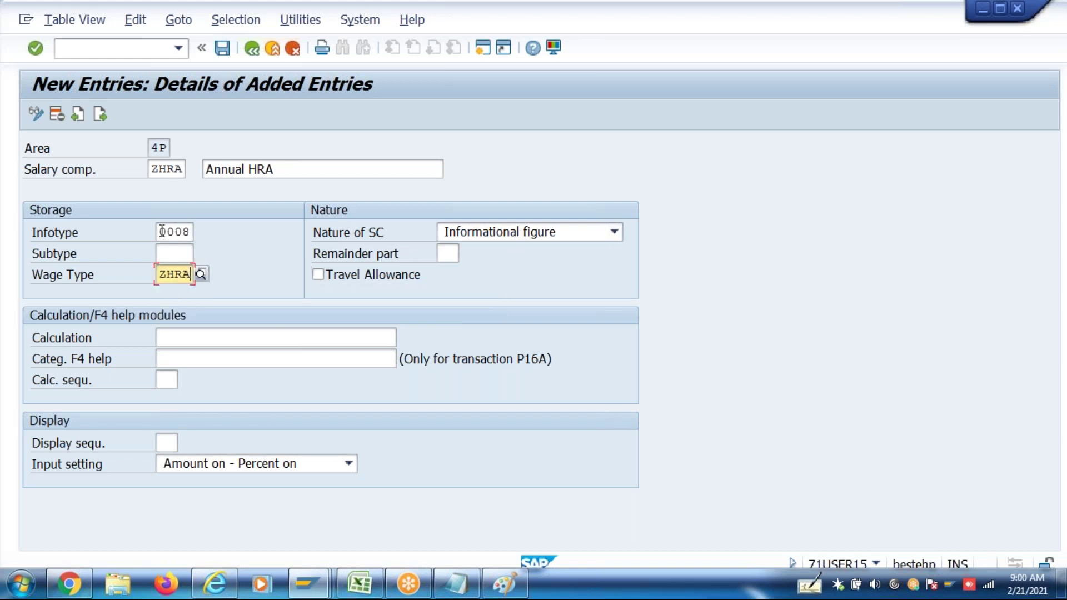
click(481, 232)
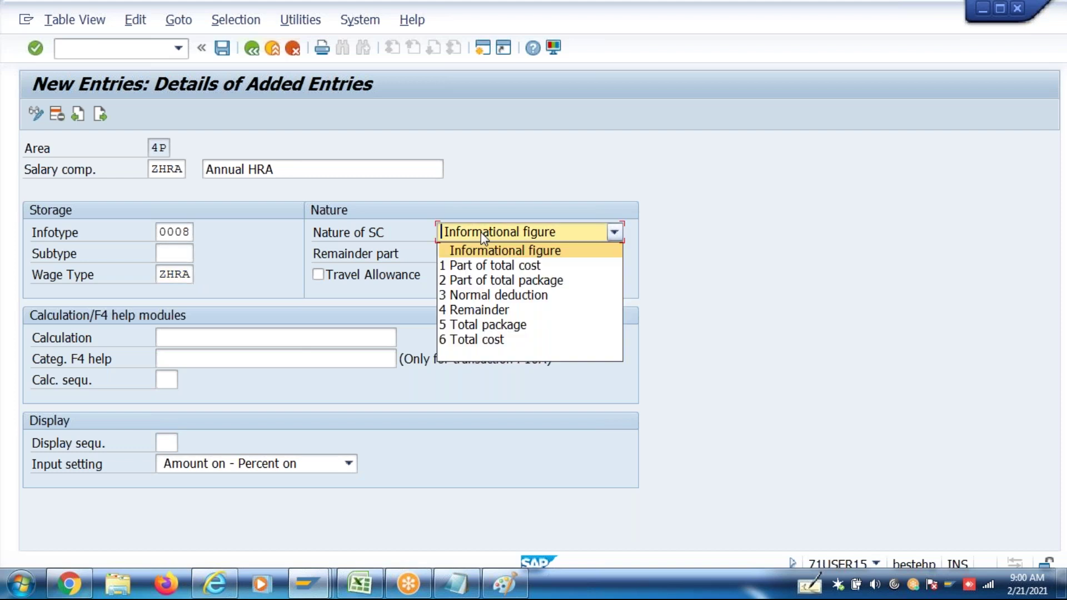
Make ZHRA nature 2 Part of total package with calculation HR_IN_SPA_FACTORIZATION
click(489, 280)
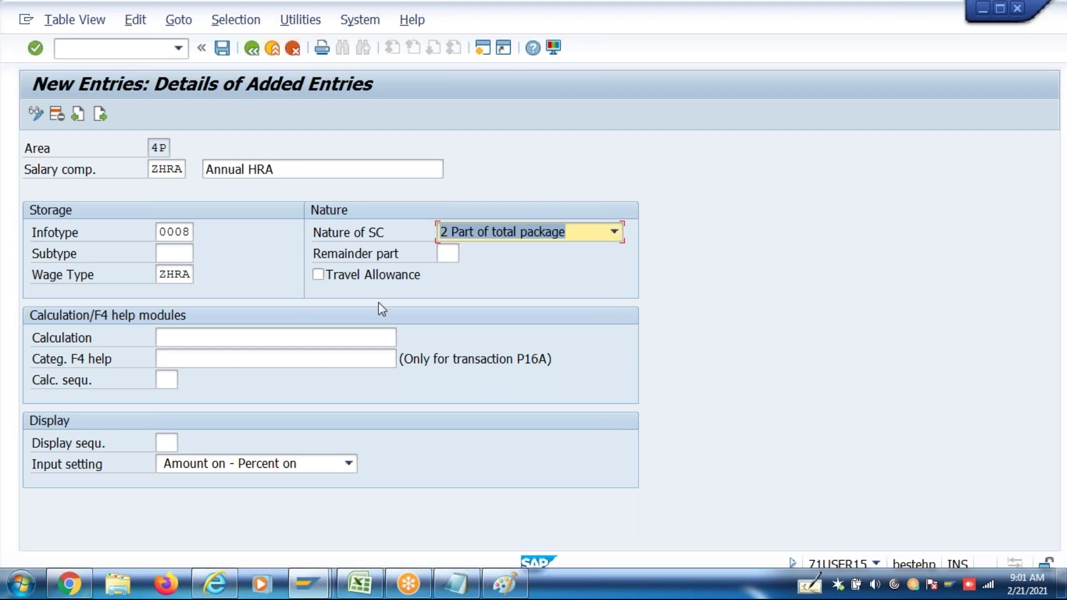
click(272, 332)
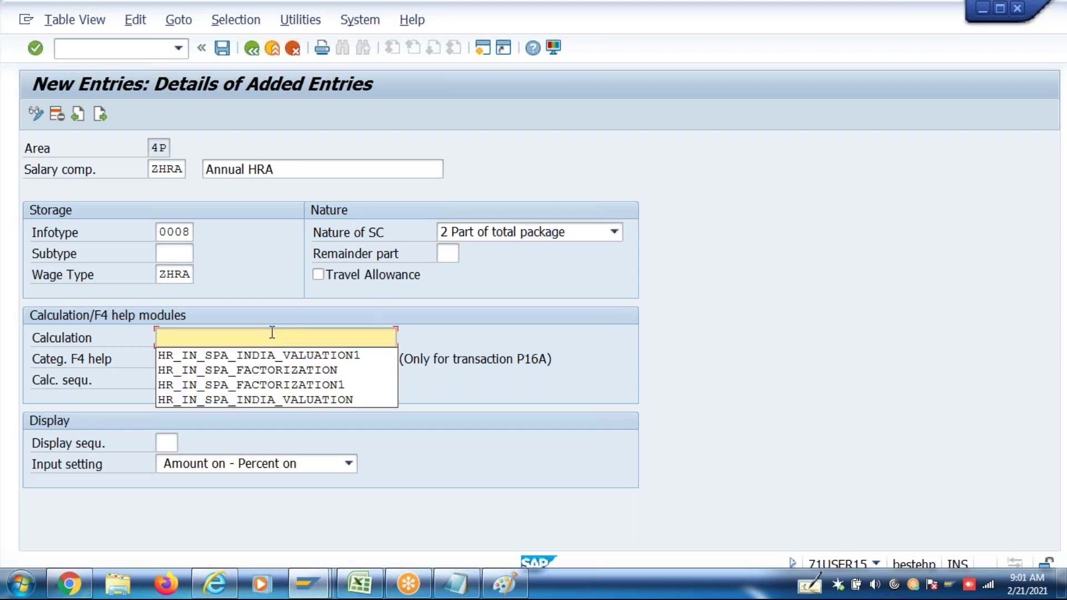
click(268, 370)
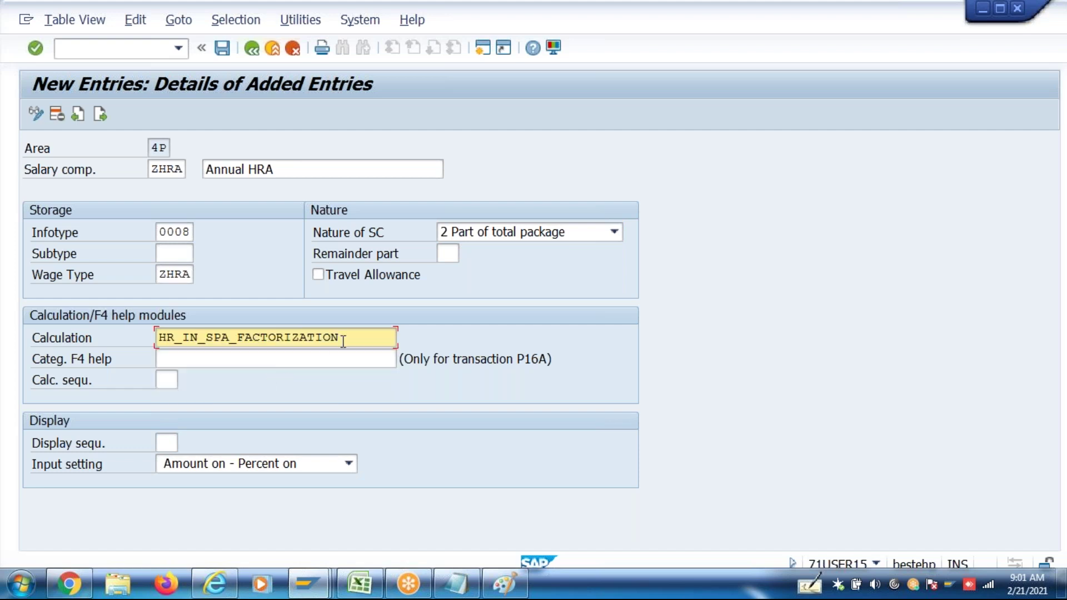
drag(343, 339, 145, 345)
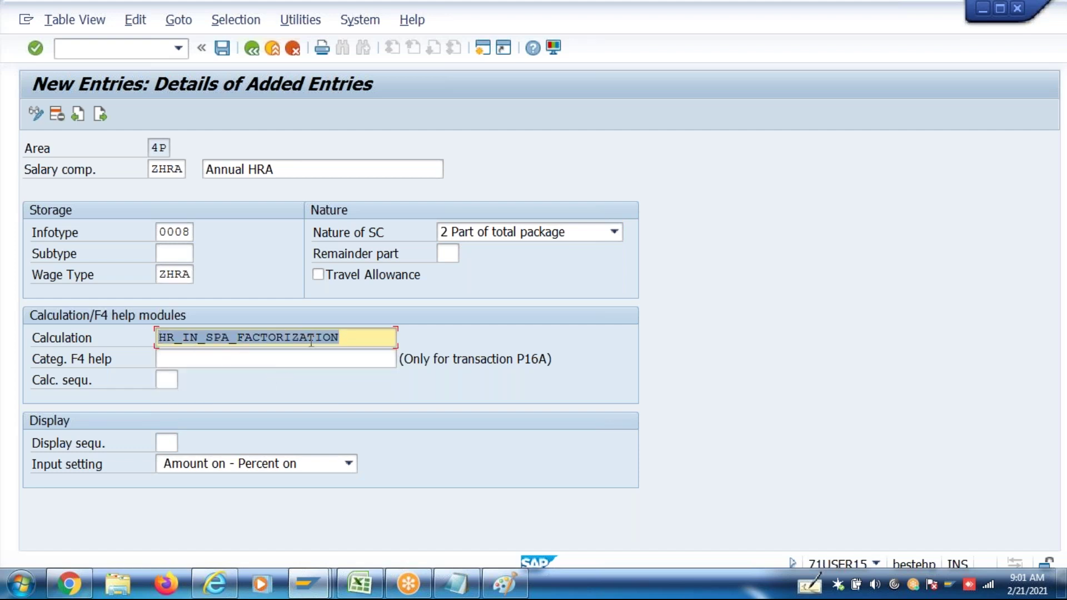
click(355, 338)
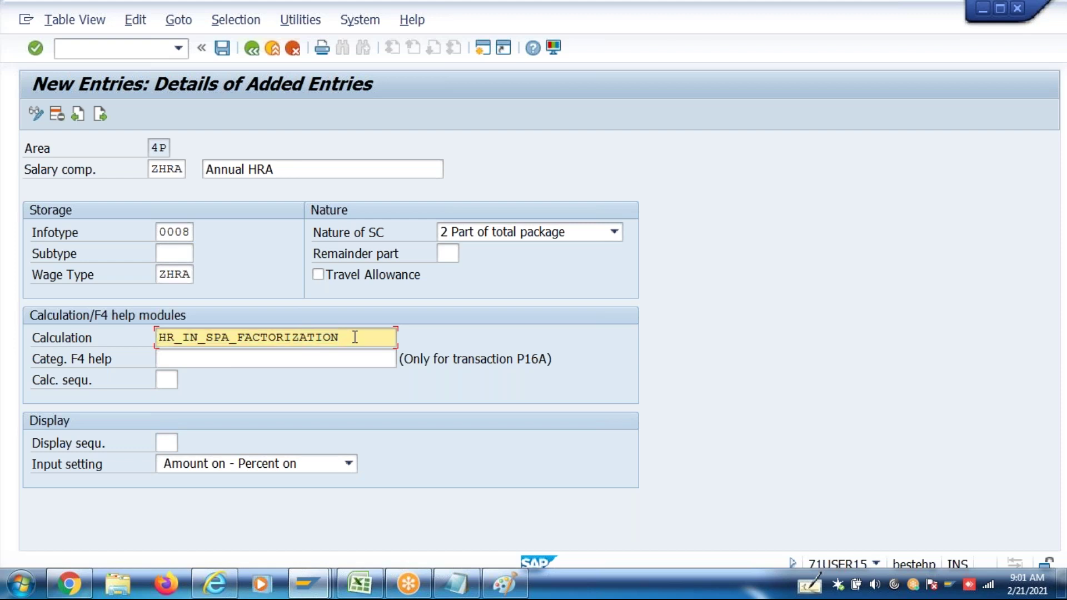
Enter display sequence 5 after checking the component plan in Excel
click(167, 443)
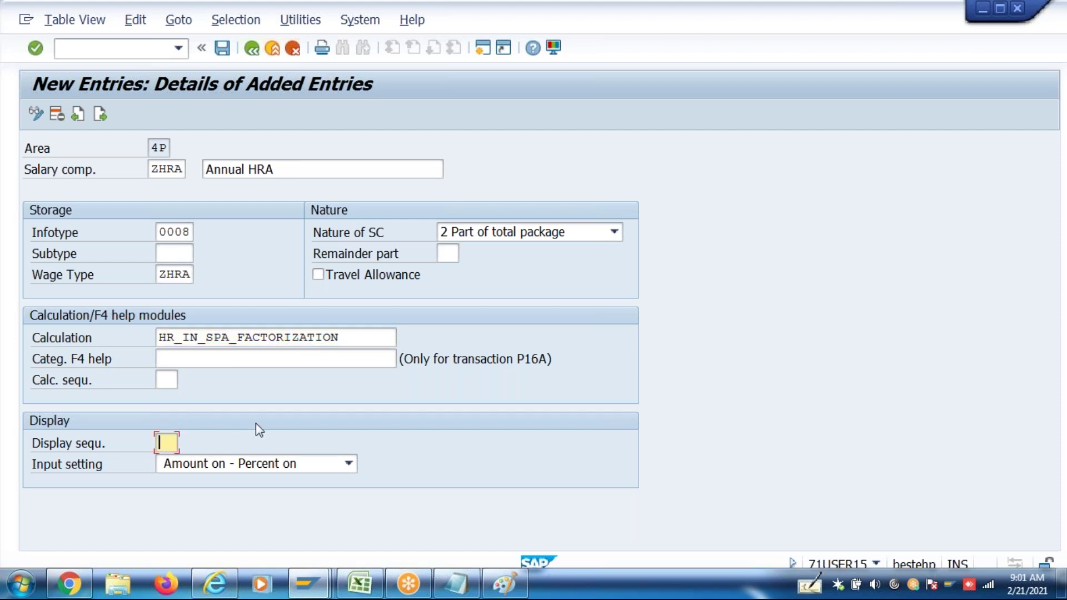
key(BackSpace)
key(Escape)
click(353, 585)
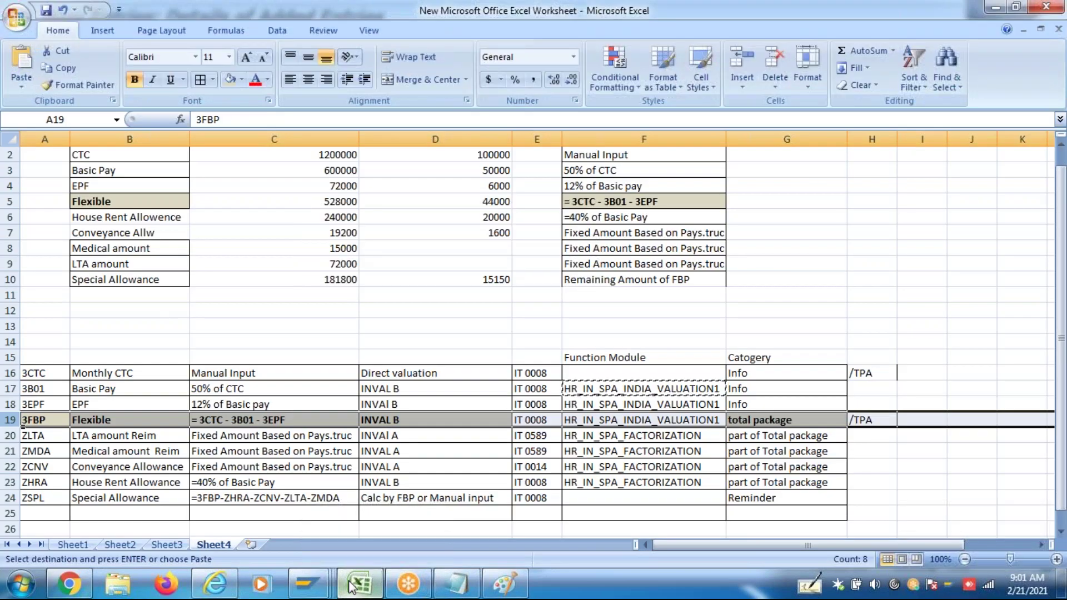
click(352, 585)
text(5)
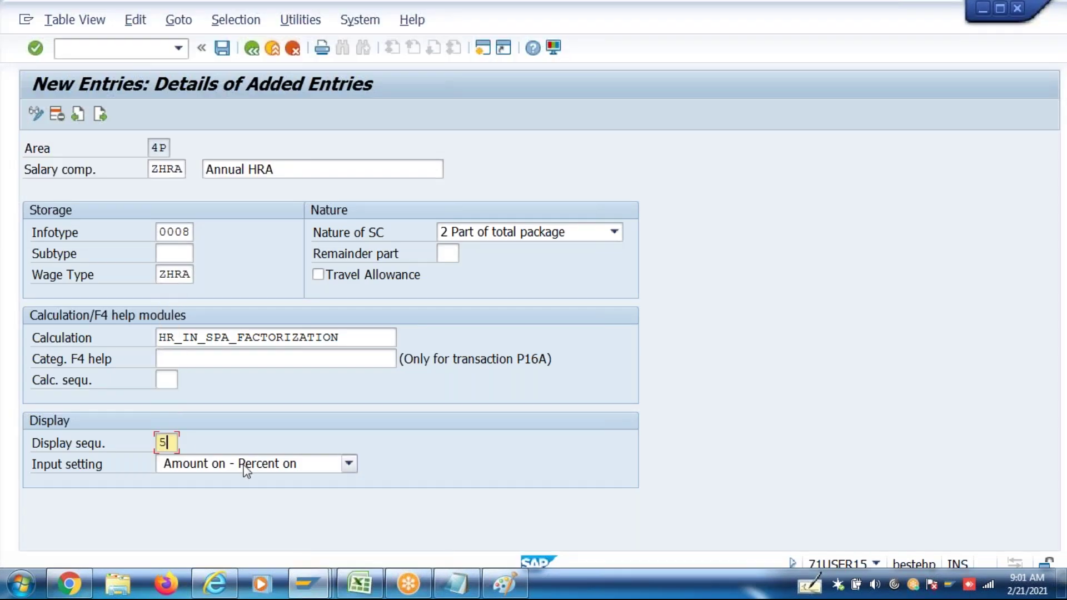
Keep input setting 'Amount on - Percent on' for ZHRA, review the fields and save
click(247, 464)
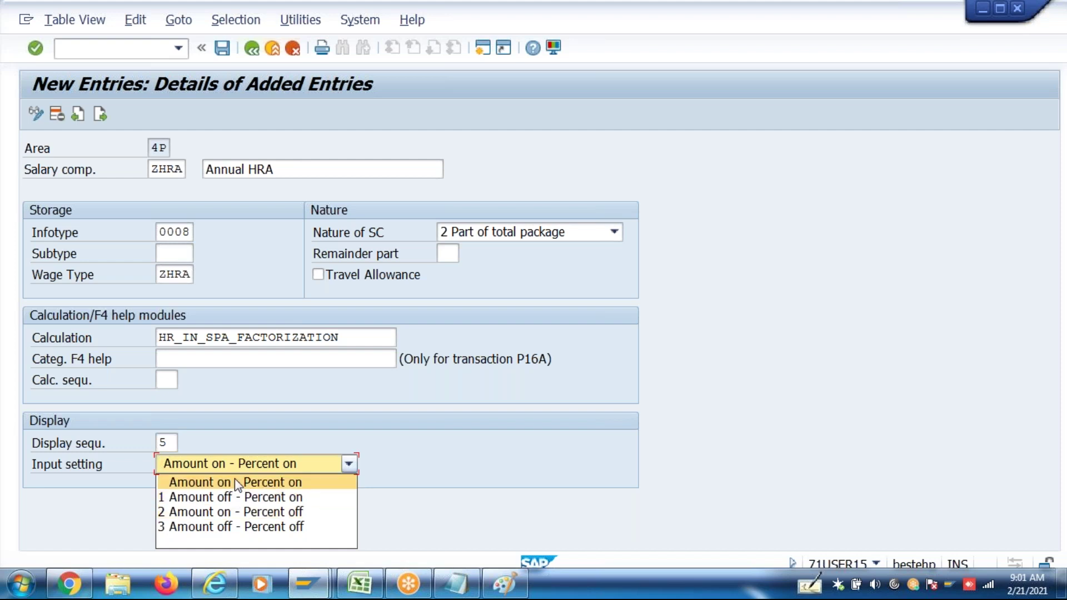
click(235, 481)
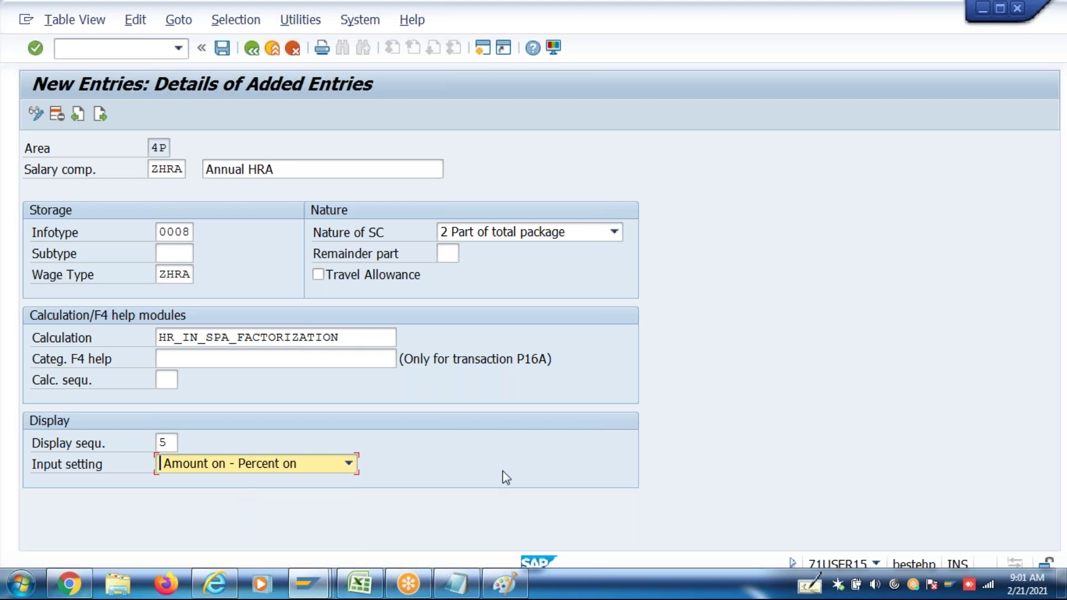
key(Return)
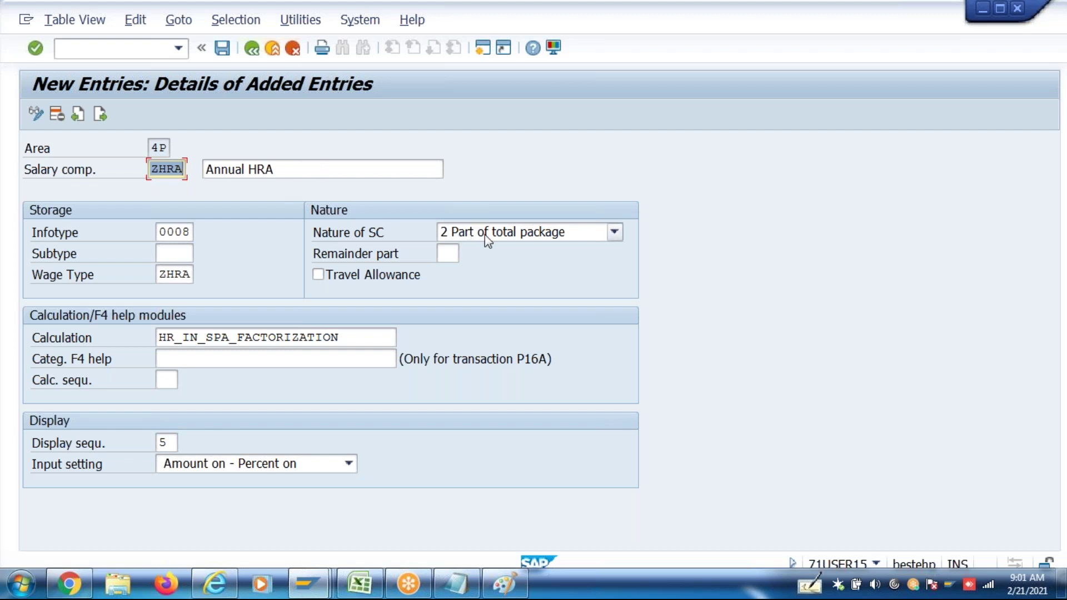
click(161, 236)
click(173, 275)
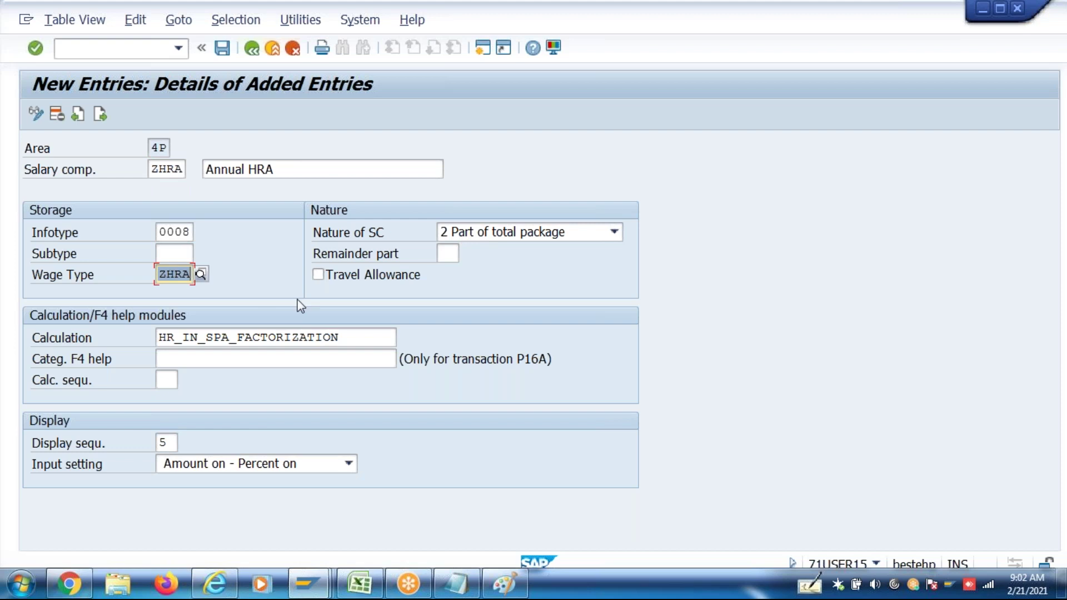
click(345, 337)
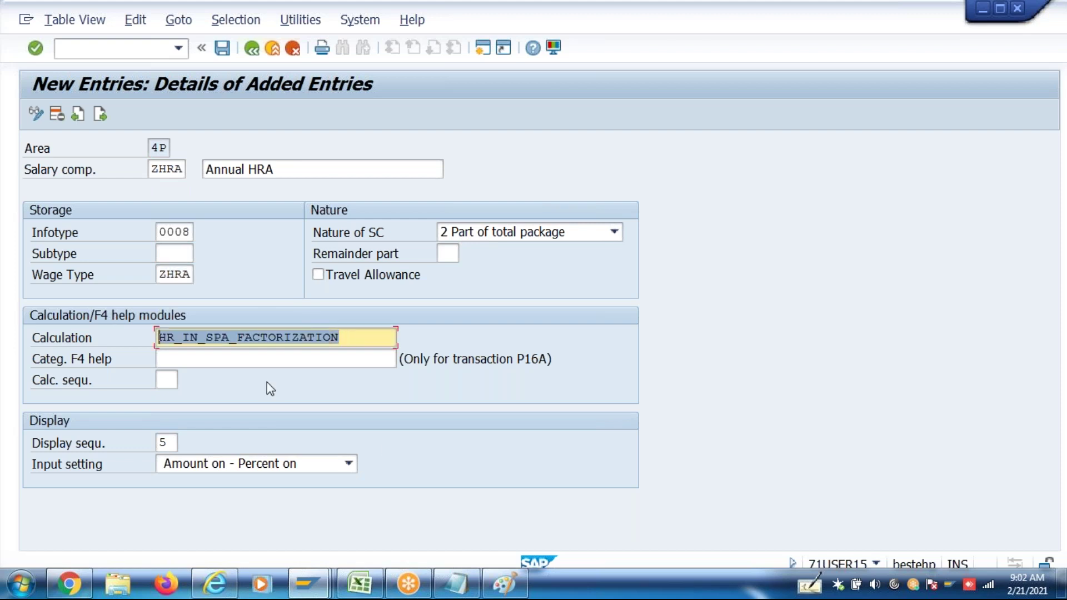
key(ctrl+s)
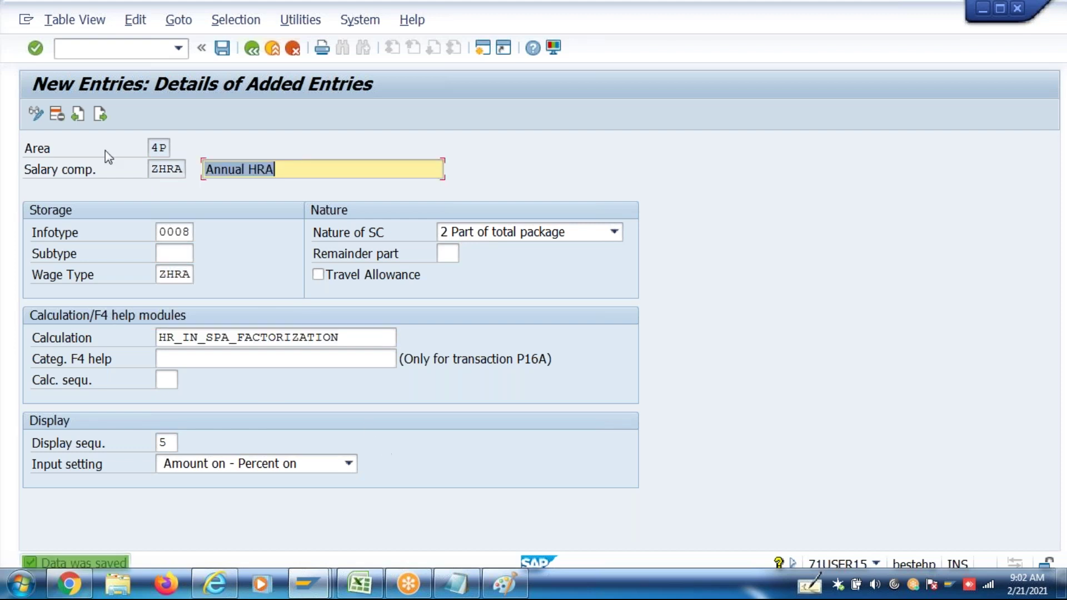
Start a new component ZCNV with the description 'Annual Conveyance Alw'
click(99, 116)
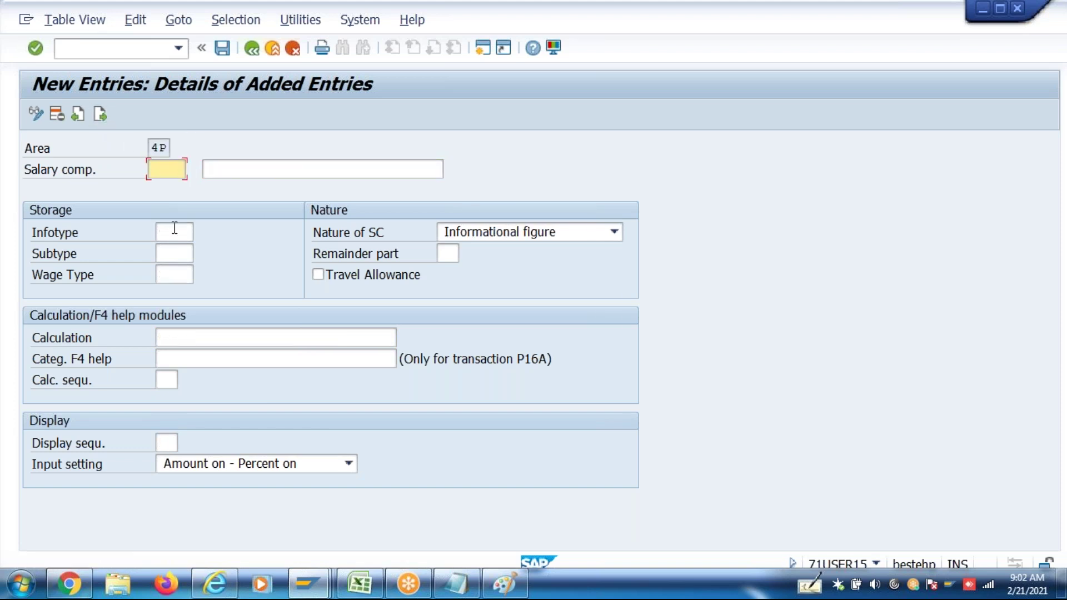
text(ZCNV)
key(Tab)
text(Conv)
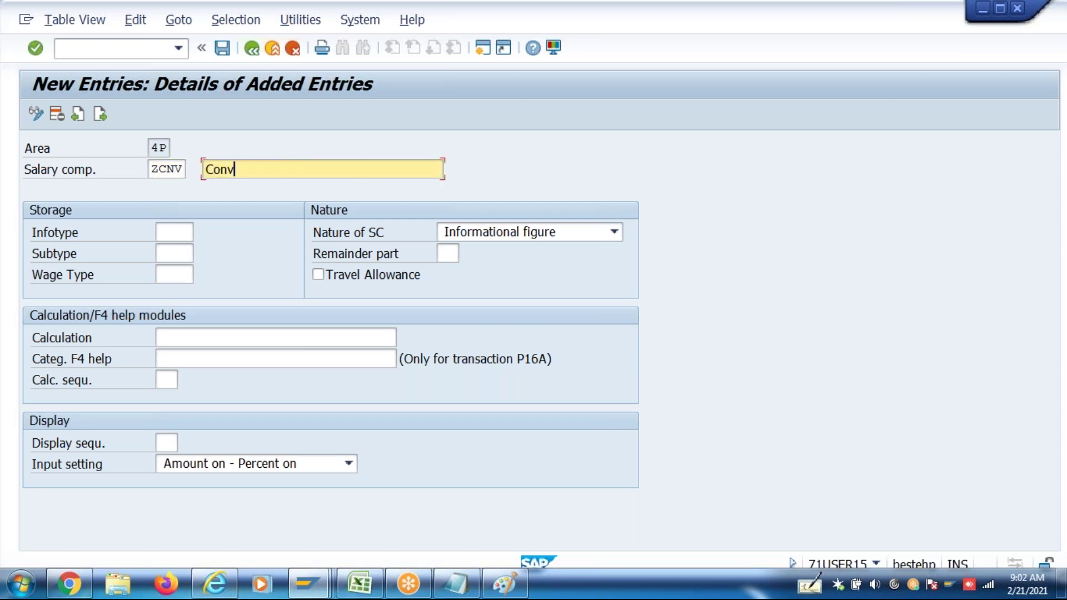
text(eyane)
key(BackSpace)
key(BackSpace)
key(BackSpace)
key(BackSpace)
key(BackSpace)
key(BackSpace)
key(BackSpace)
key(BackSpace)
key(BackSpace)
text(Annual Conve)
key(BackSpace)
text(eyance )
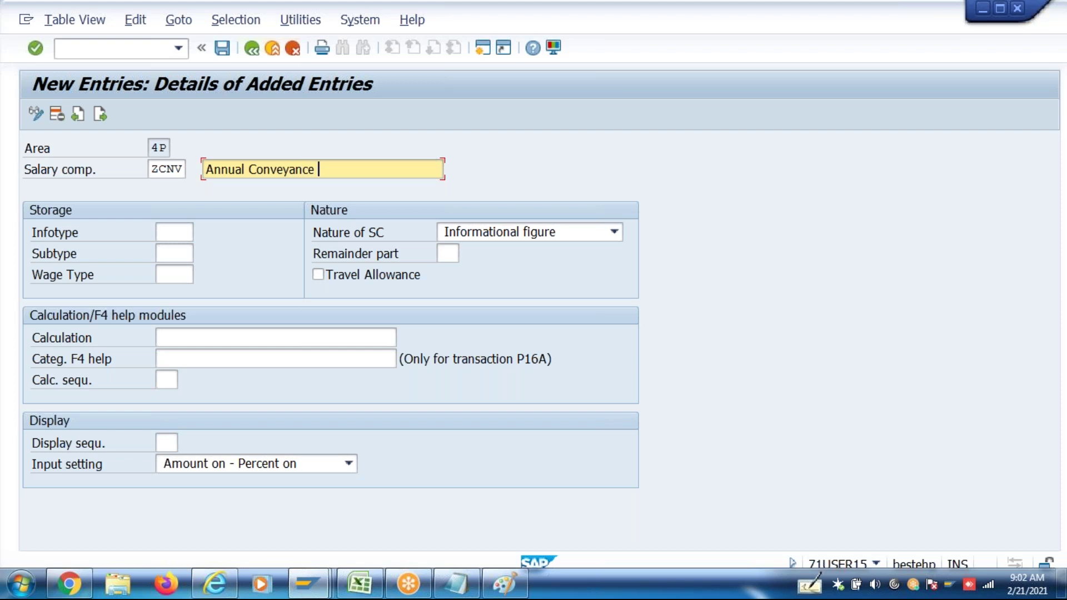
text(Alw)
Enter infotype 0014 and wage type ZCNV Conveyance Allowance
click(173, 237)
text(0014)
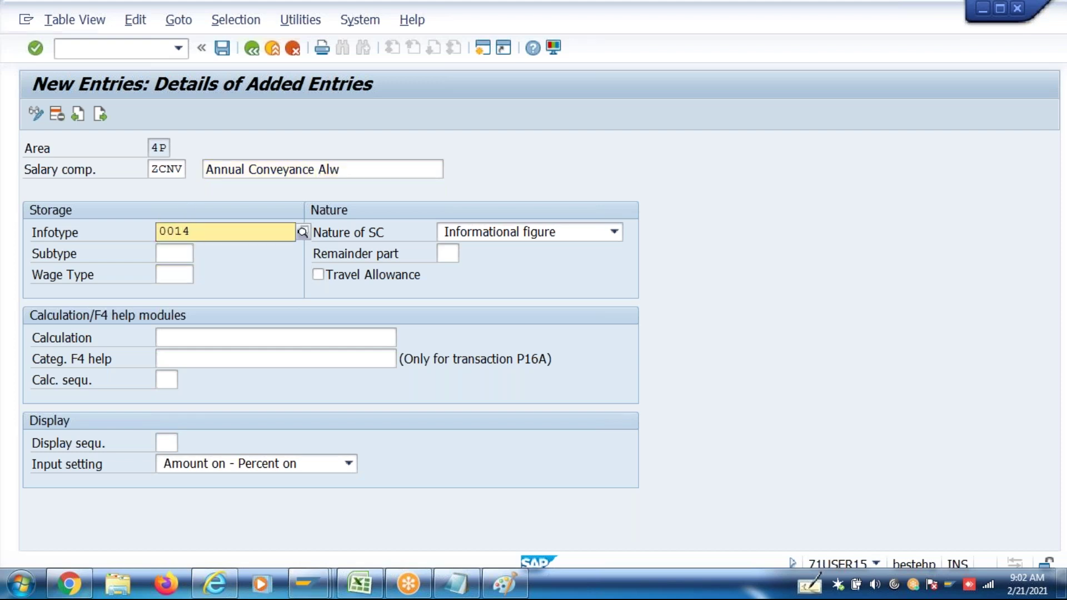
click(169, 275)
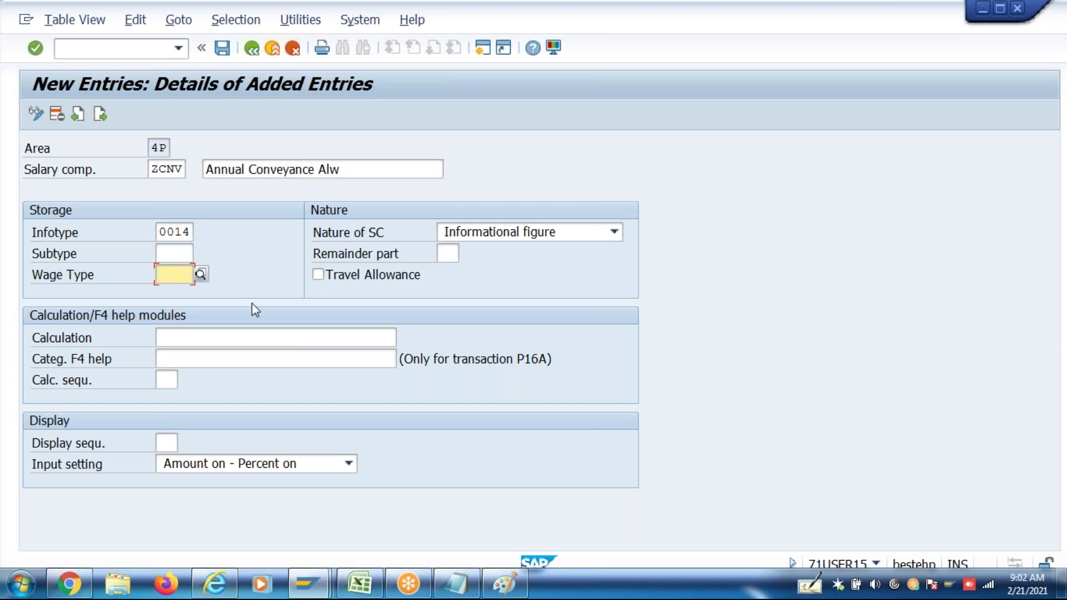
text(Z)
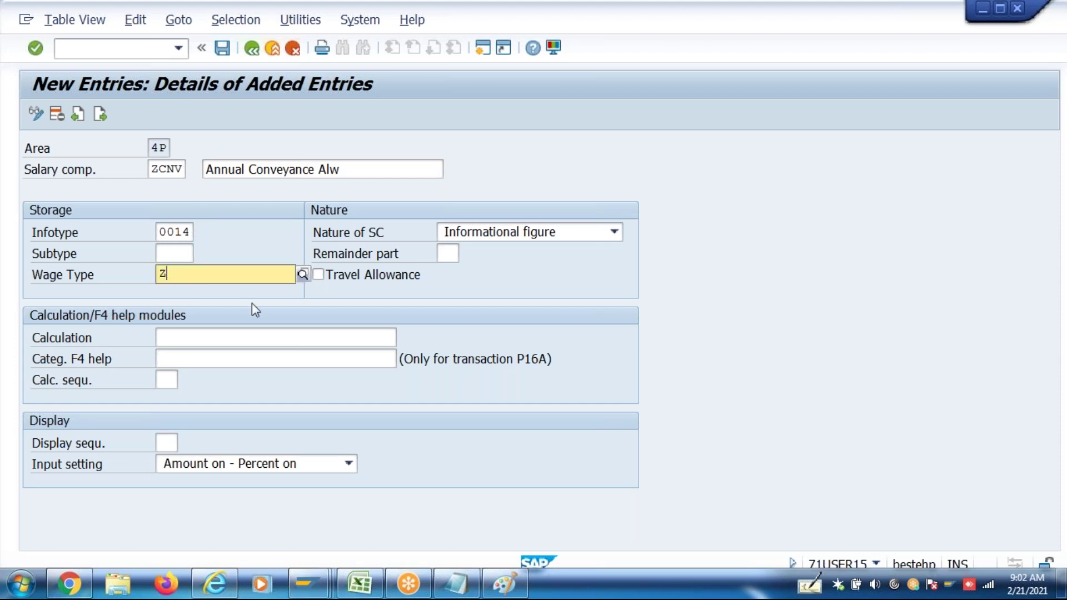
text(CNV)
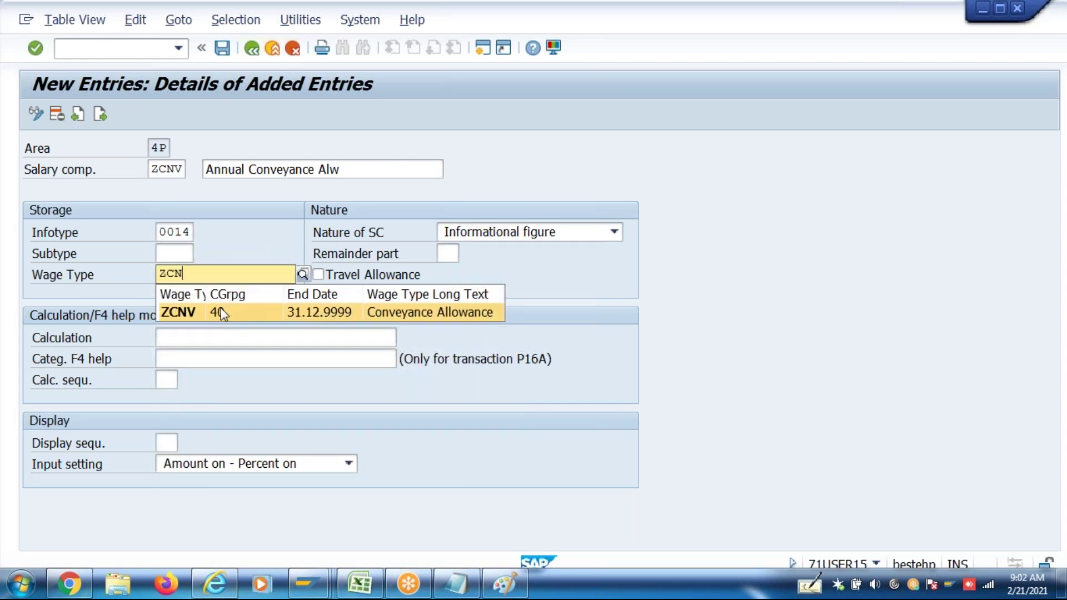
click(222, 312)
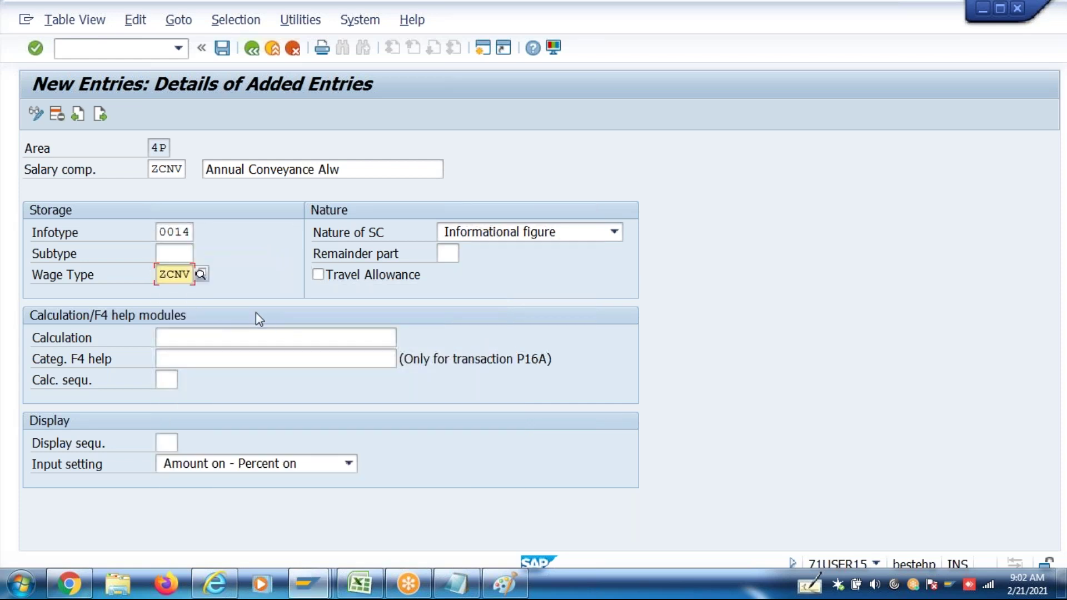
Set nature 2 Part of total package, calculation HR_IN_SPA_FACTORIZATION and display sequence 6
click(512, 233)
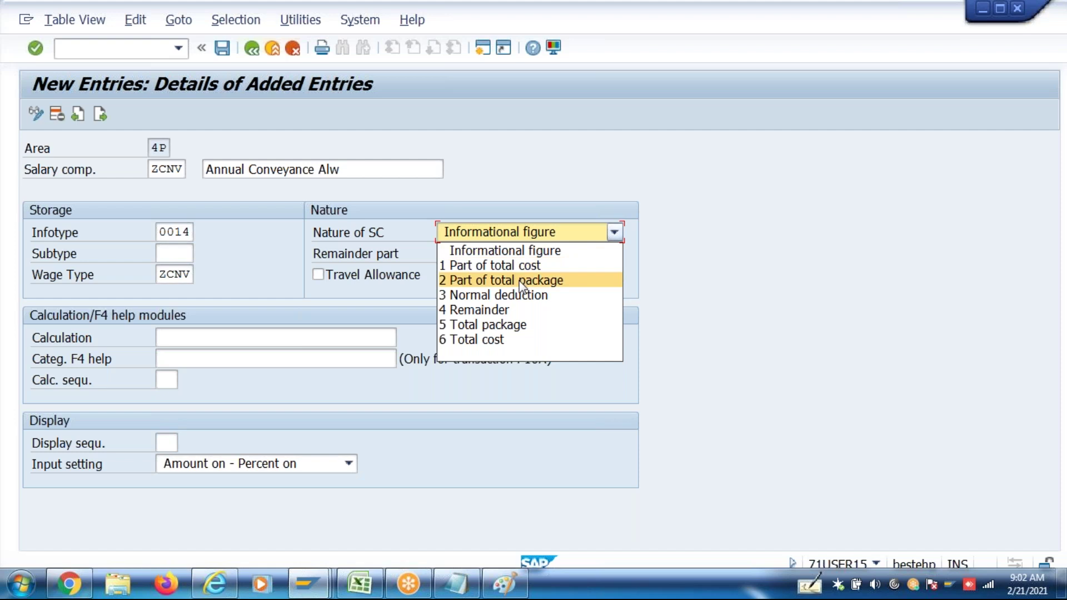
click(519, 281)
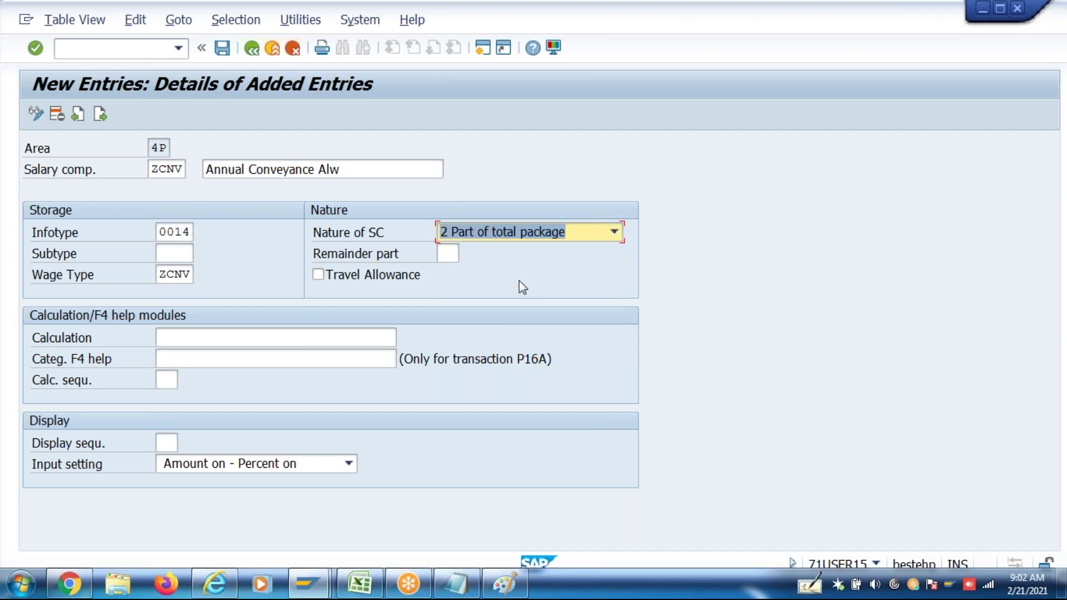
click(245, 356)
click(255, 340)
click(255, 341)
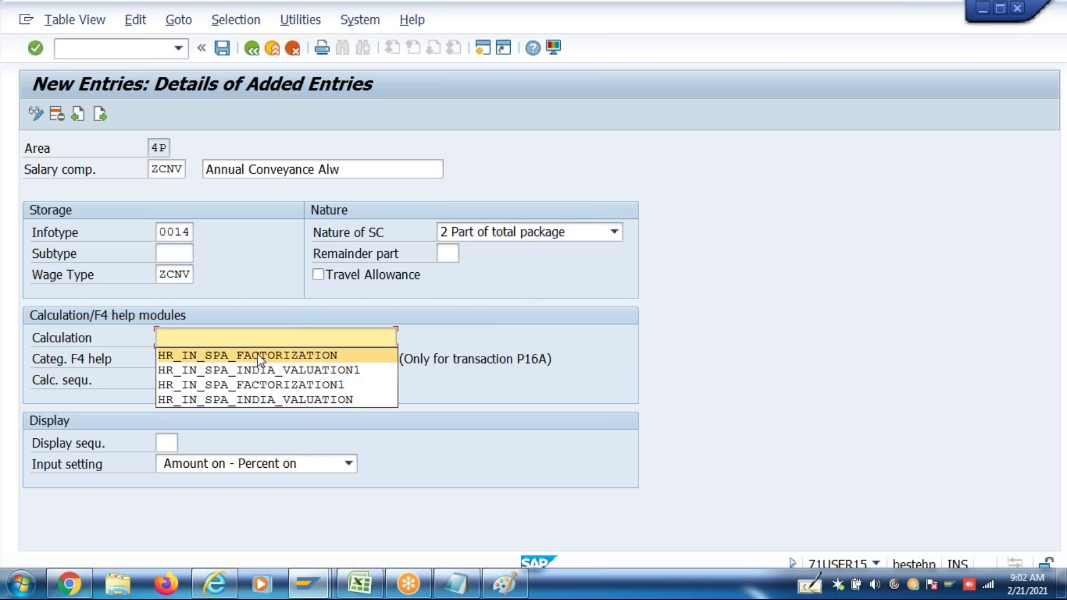
click(260, 356)
click(167, 443)
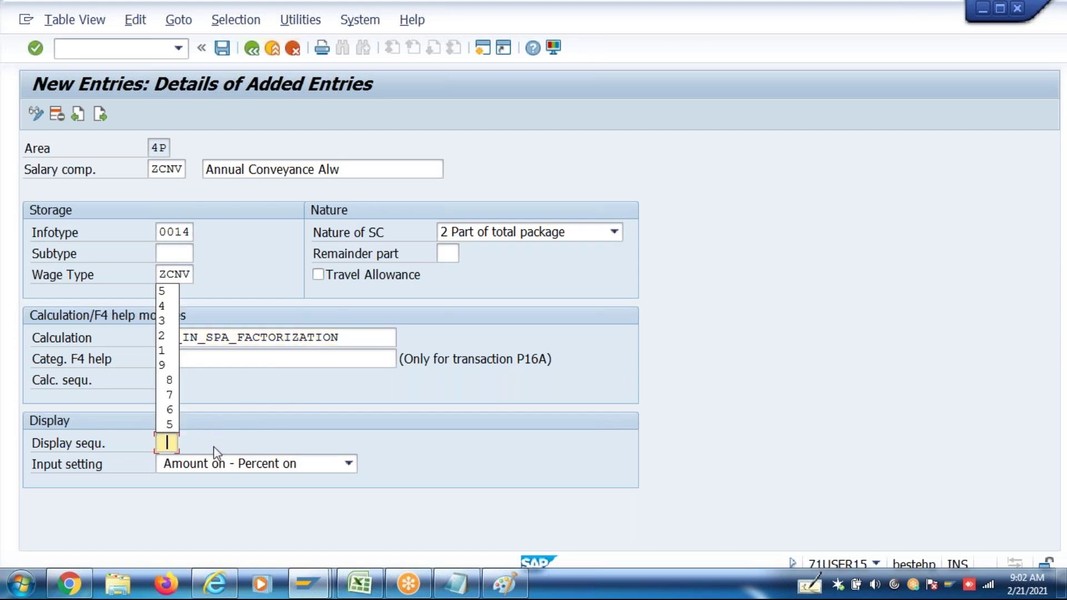
text(6)
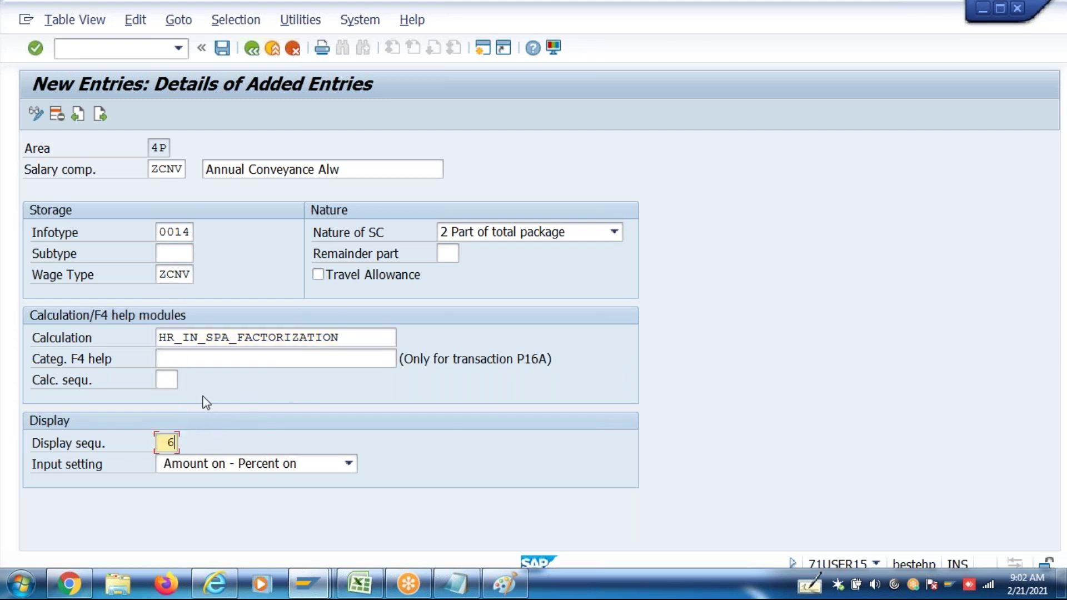
Set input setting 2 Amount on - Percent off, validate and save ZCNV
click(359, 589)
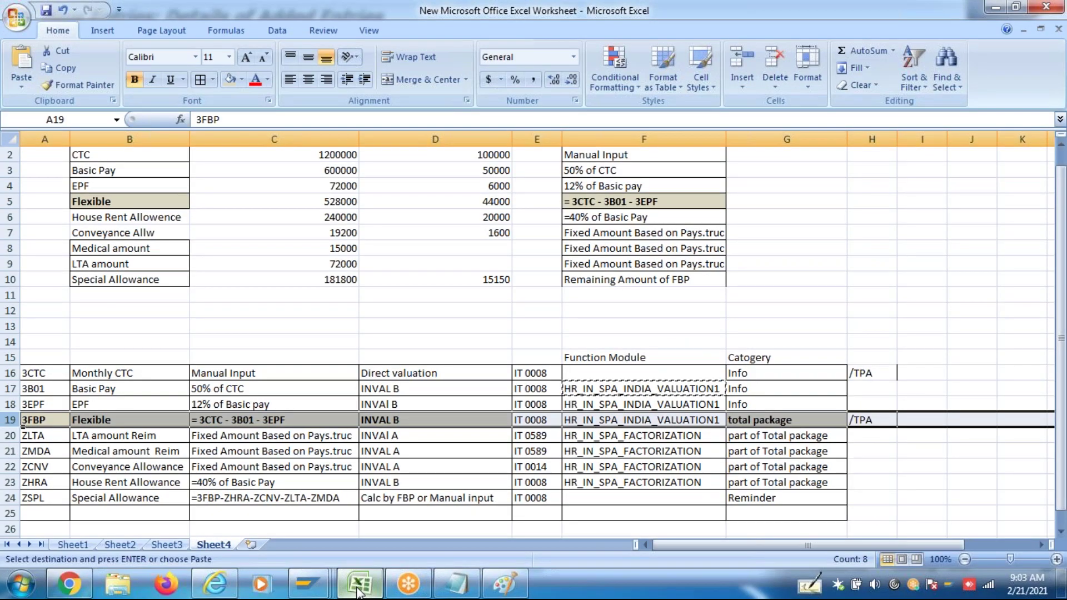
click(358, 590)
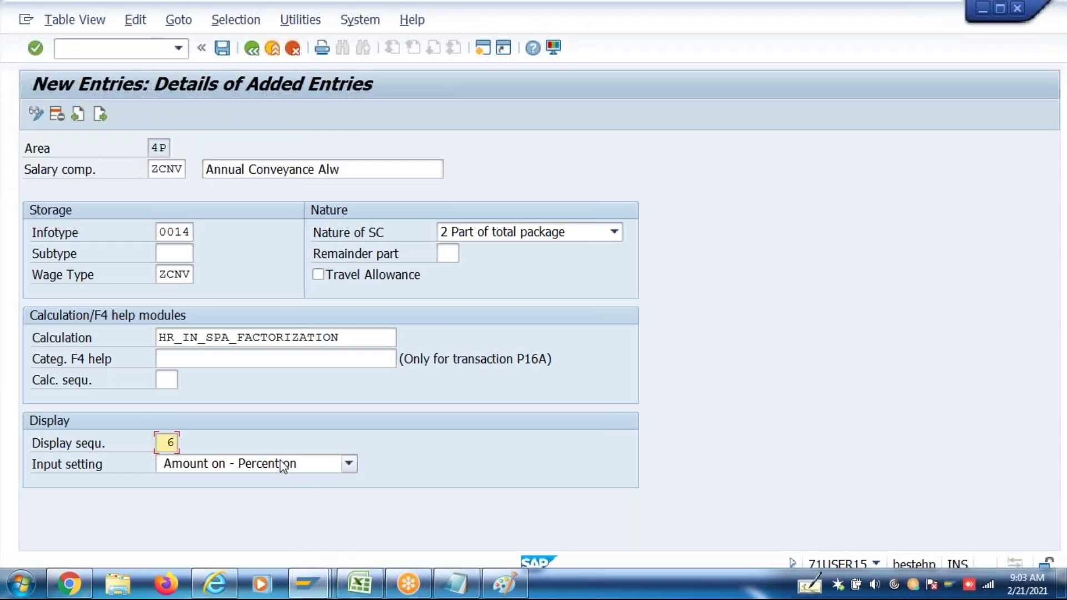
click(254, 463)
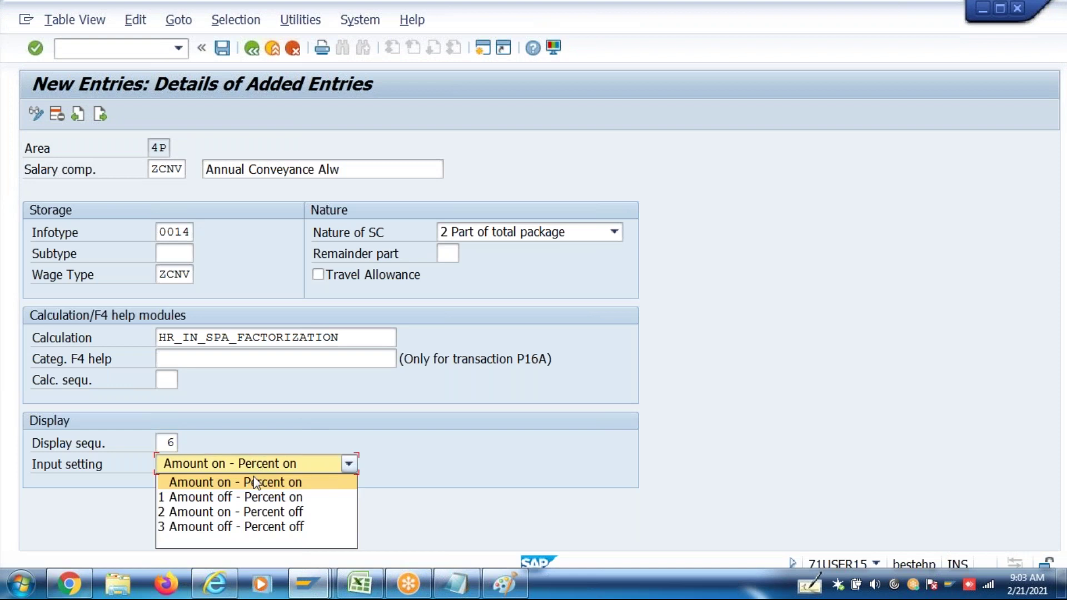
click(247, 512)
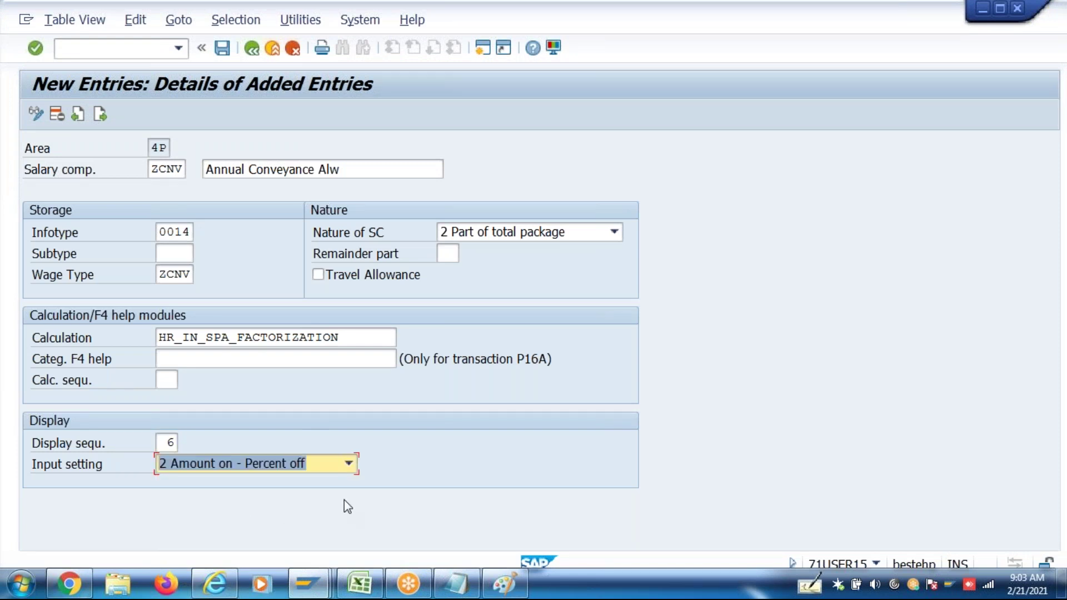
key(Return)
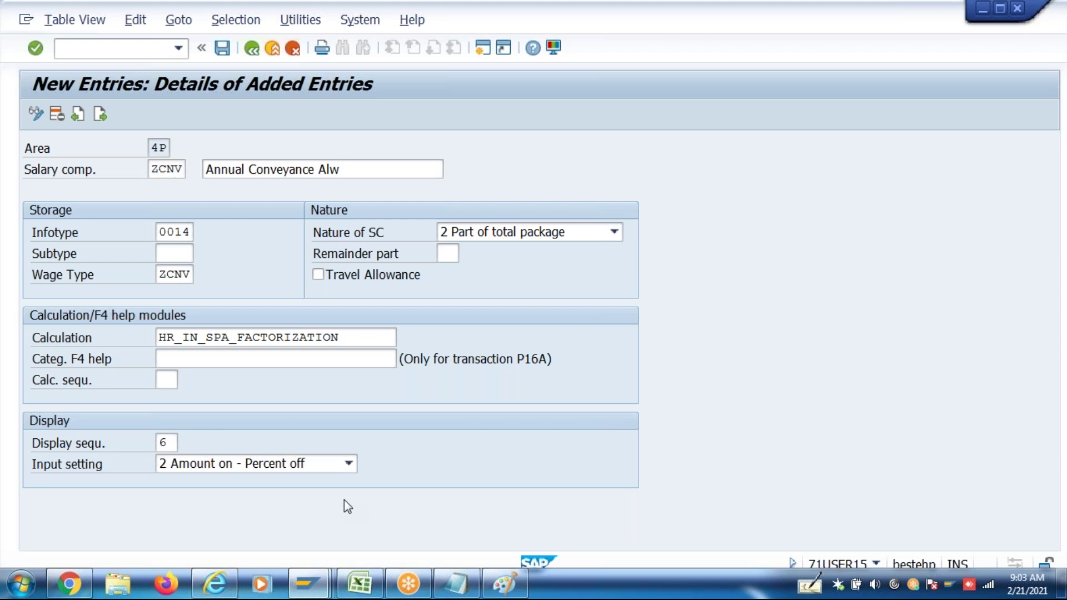
key(Tab)
key(ctrl+s)
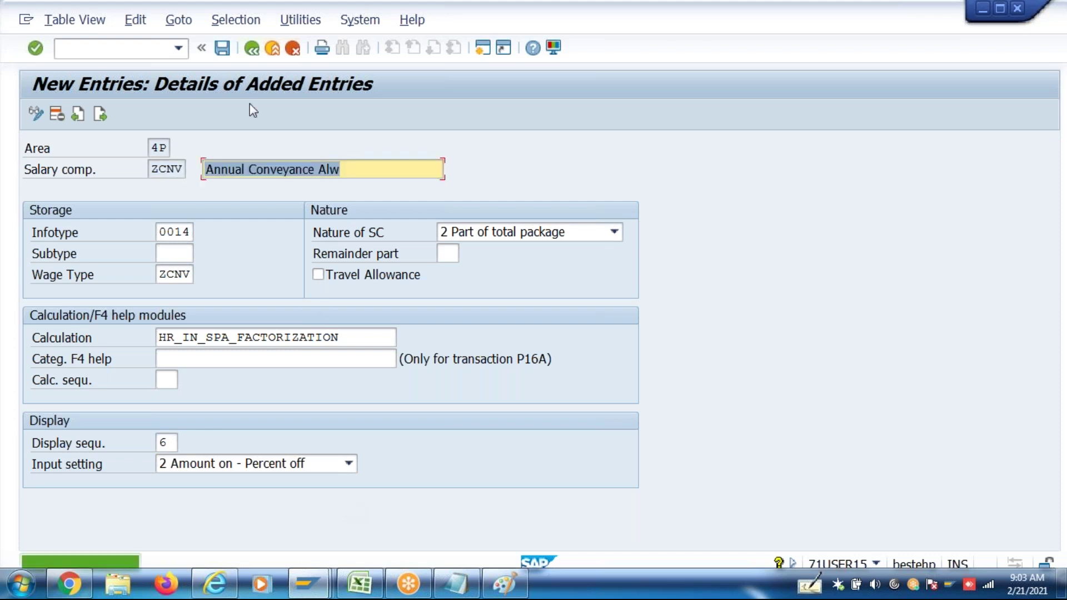
Page past the stored entries to a blank one and enter ZLTA 'Annual LTA'
click(101, 115)
click(101, 115)
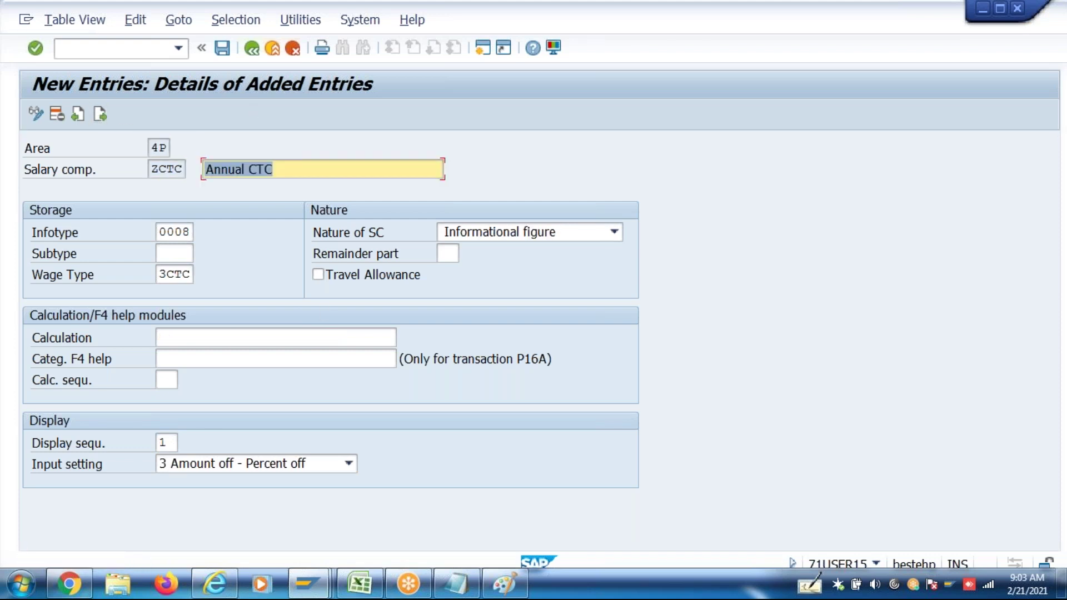
click(101, 115)
click(101, 115)
click(101, 115)
click(101, 115)
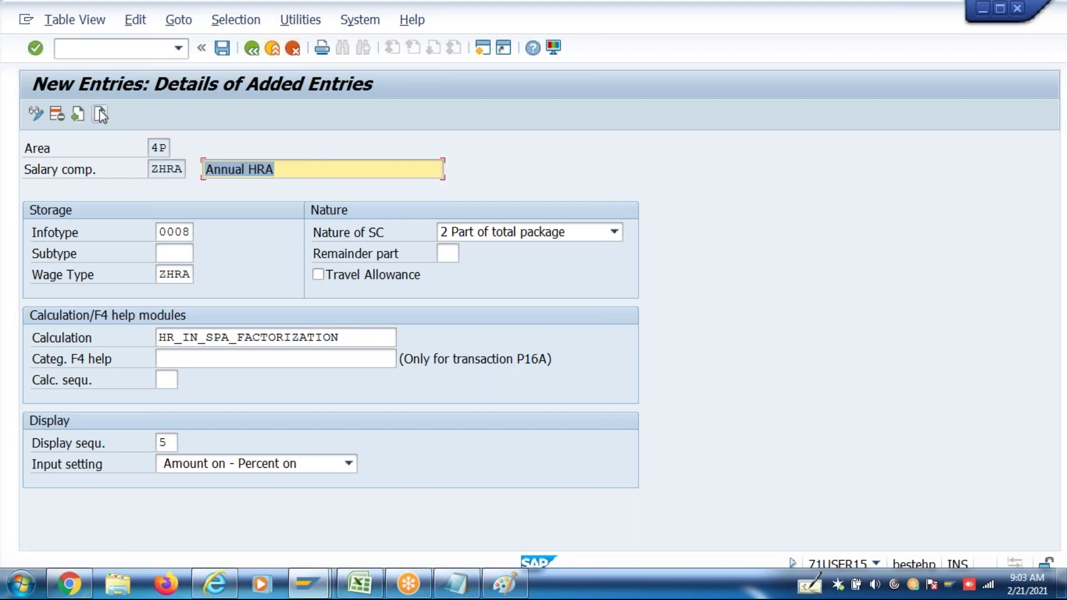
click(101, 115)
text(ZLTA)
key(Tab)
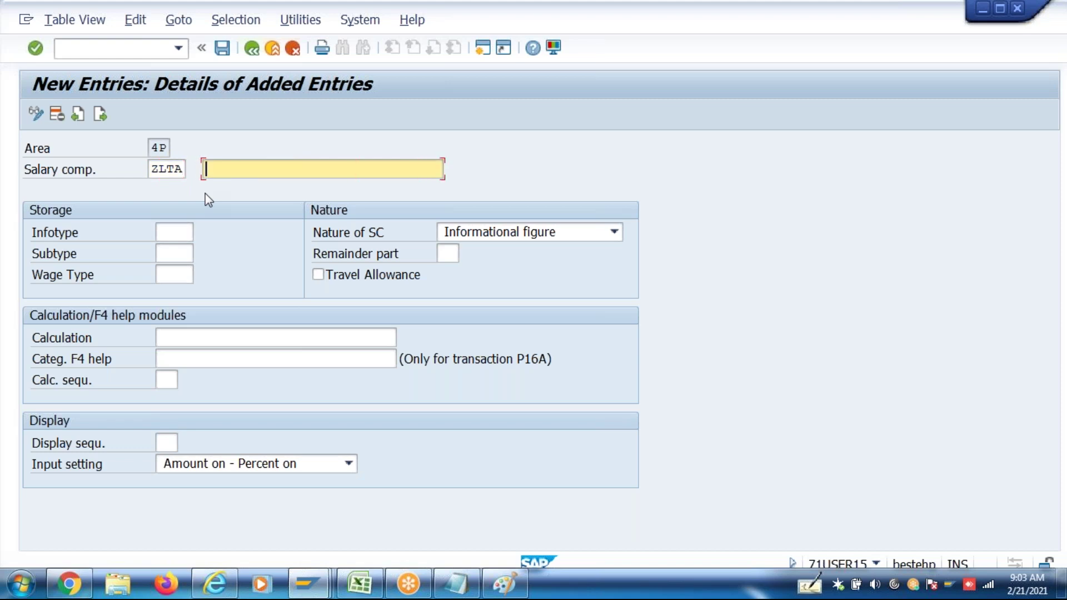
text(Annual LTA)
Enter infotype 0589, confirmed in Excel cell E20, and wage type ZLTA
click(186, 225)
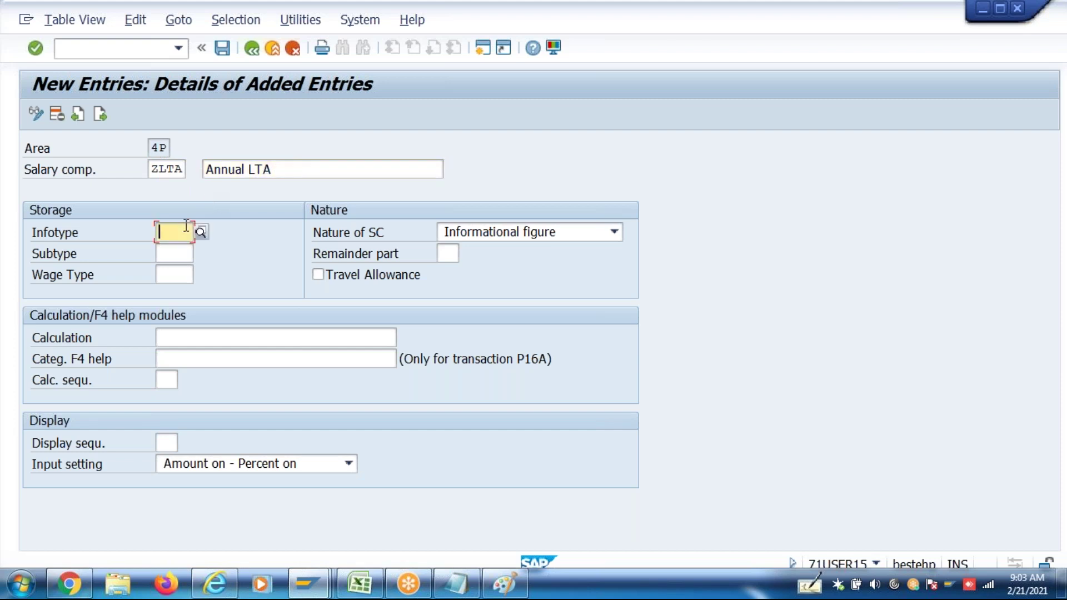
text(0589)
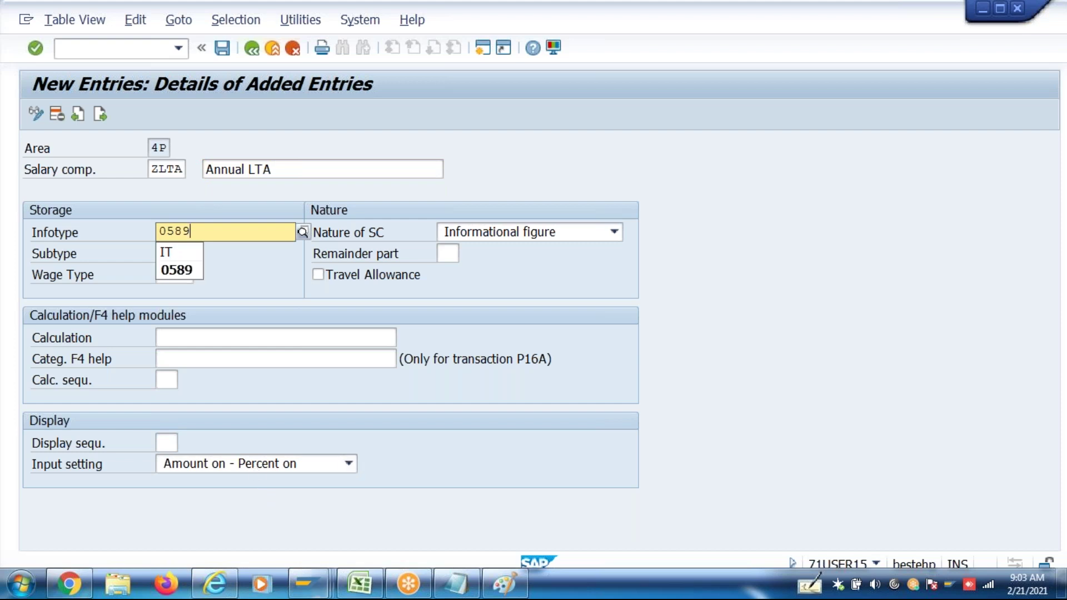
click(359, 584)
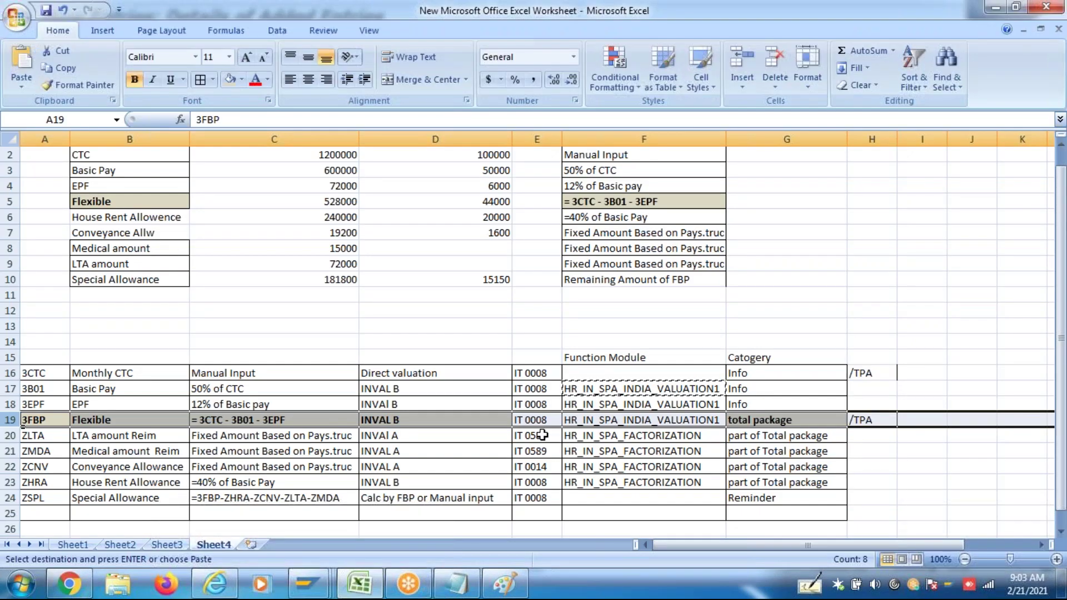
click(543, 436)
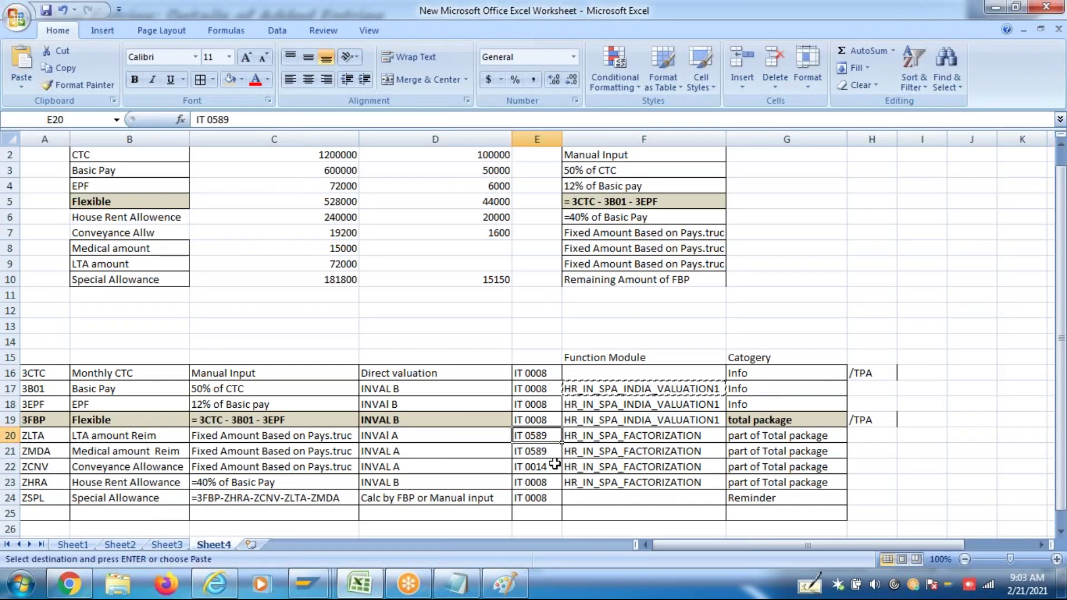
key(alt+Tab)
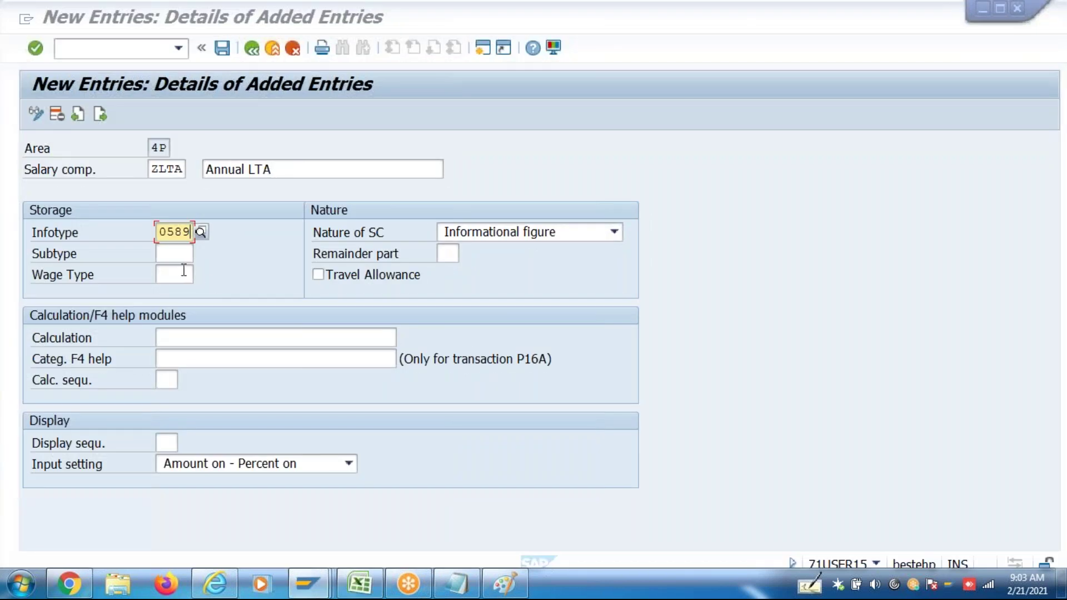
click(184, 272)
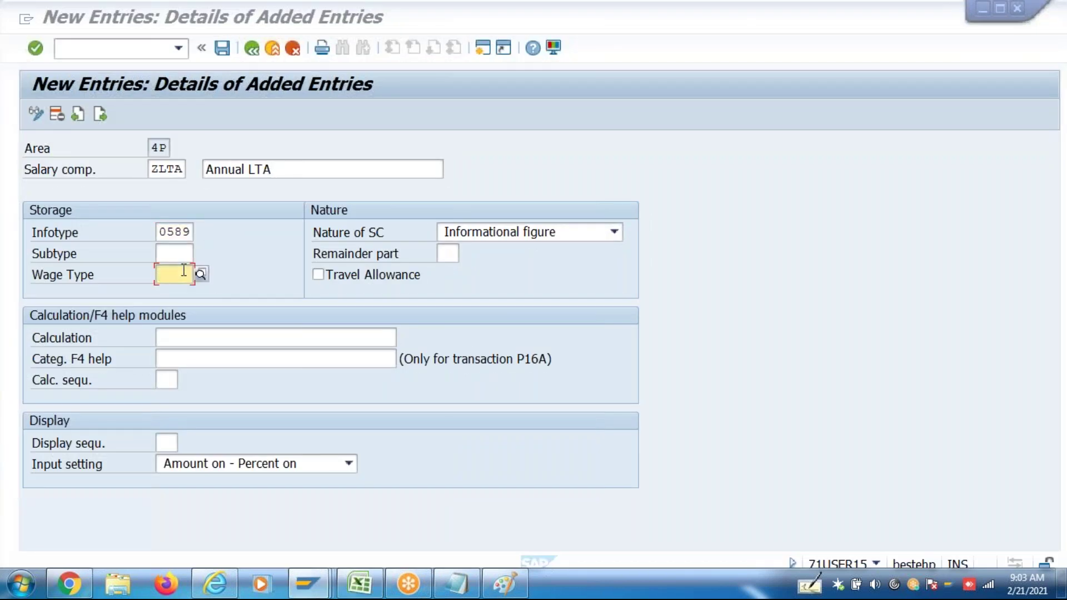
text(ZLTA)
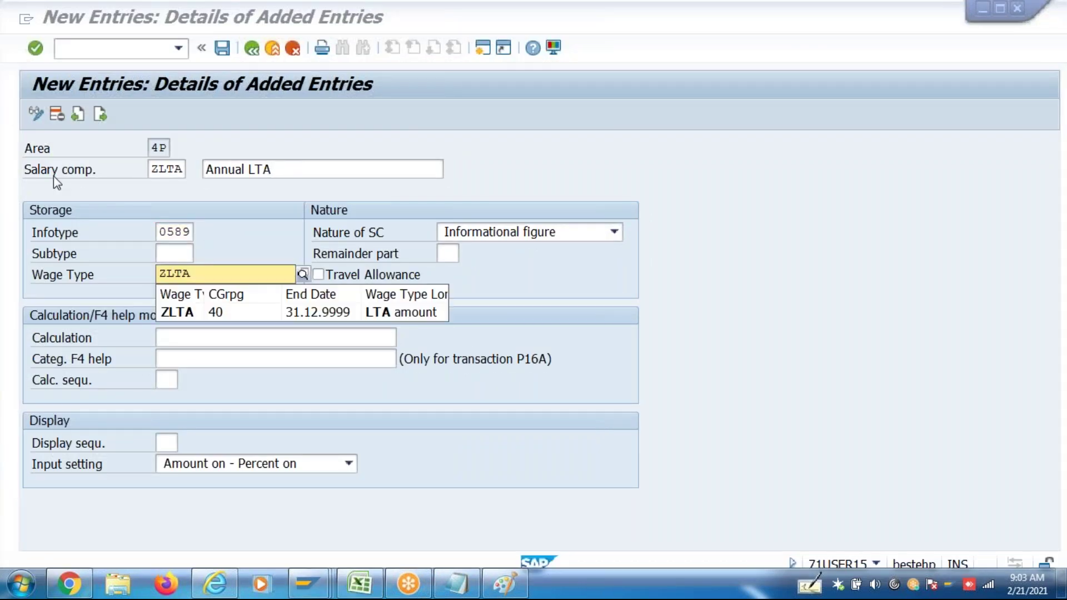
click(186, 312)
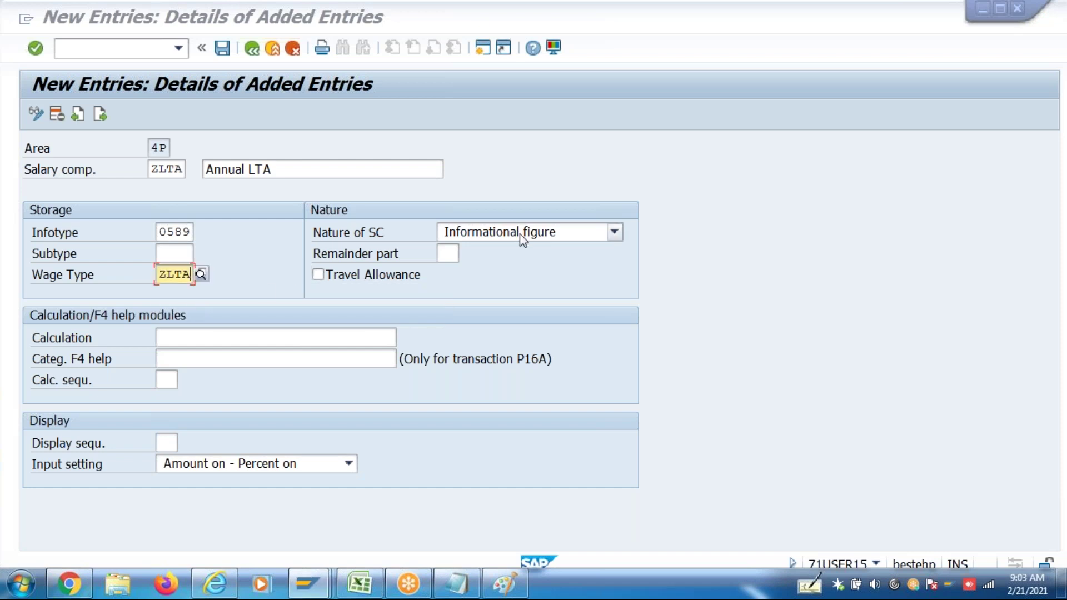
Set nature 2, HR_IN_SPA_FACTORIZATION, sequence 7, input 2 Amount on - Percent off, and save ZLTA
click(521, 237)
click(523, 279)
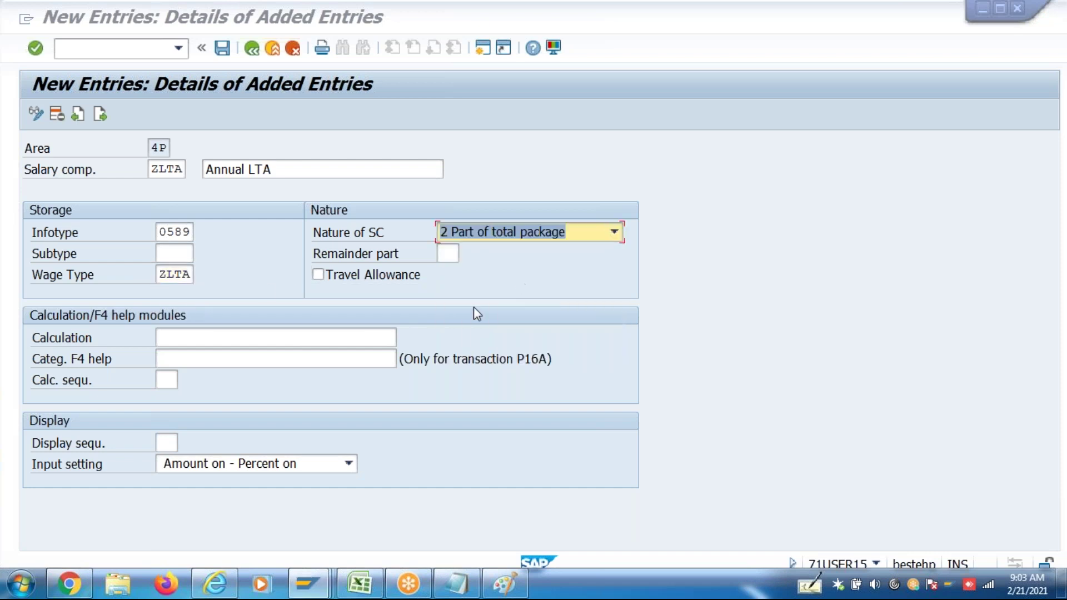
click(285, 339)
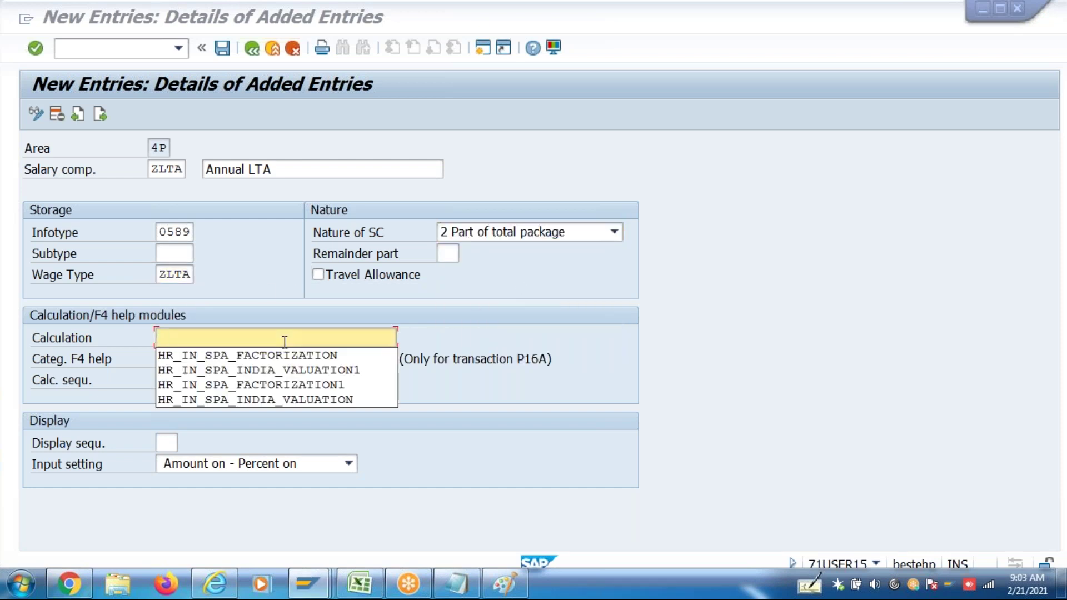
click(284, 358)
click(174, 441)
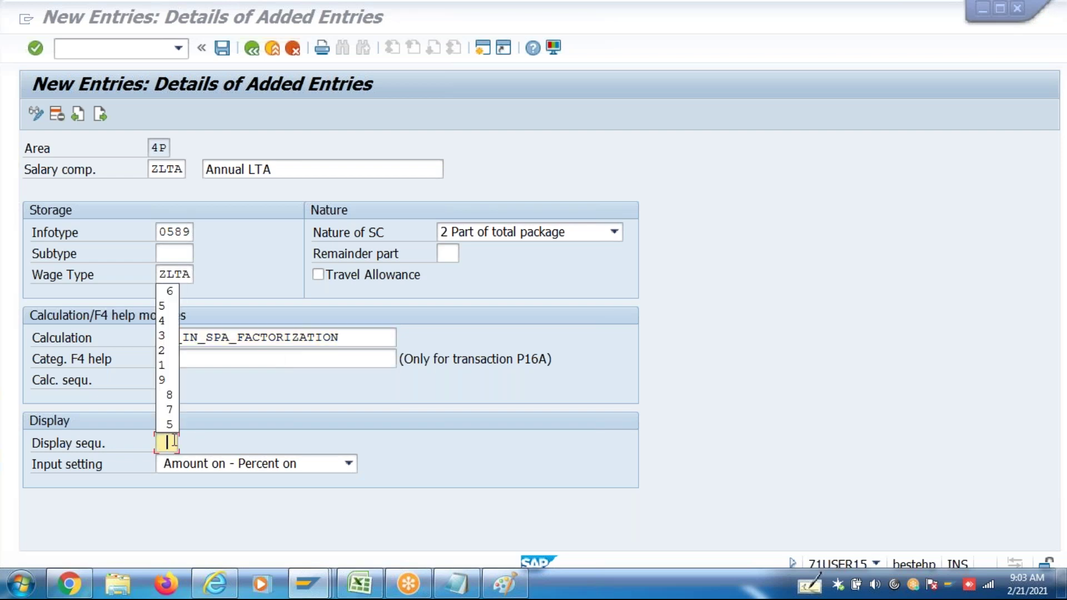
text(7)
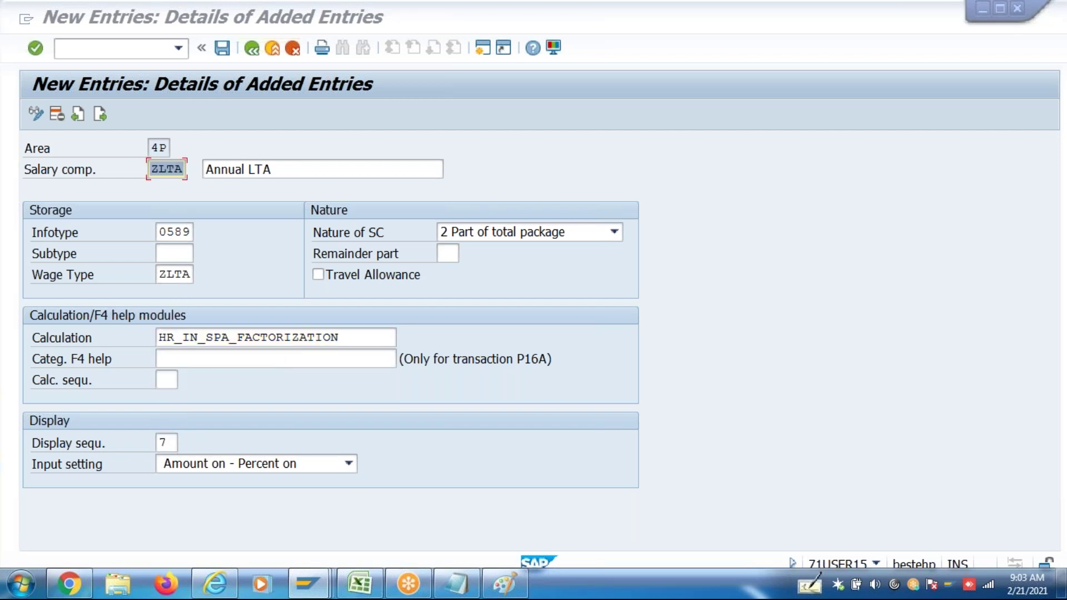
click(210, 469)
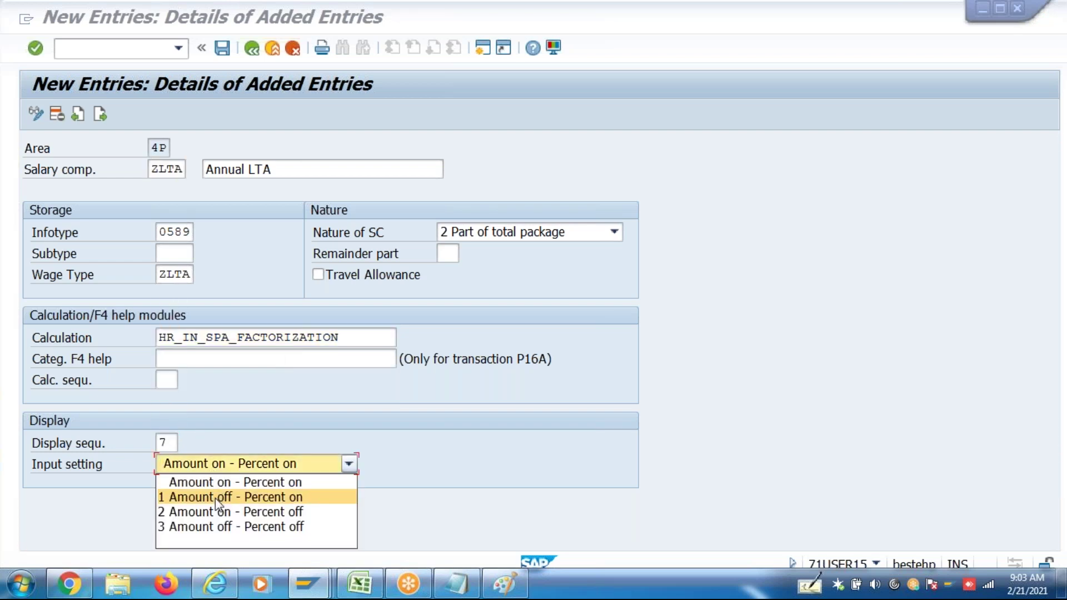
click(217, 512)
key(ctrl+s)
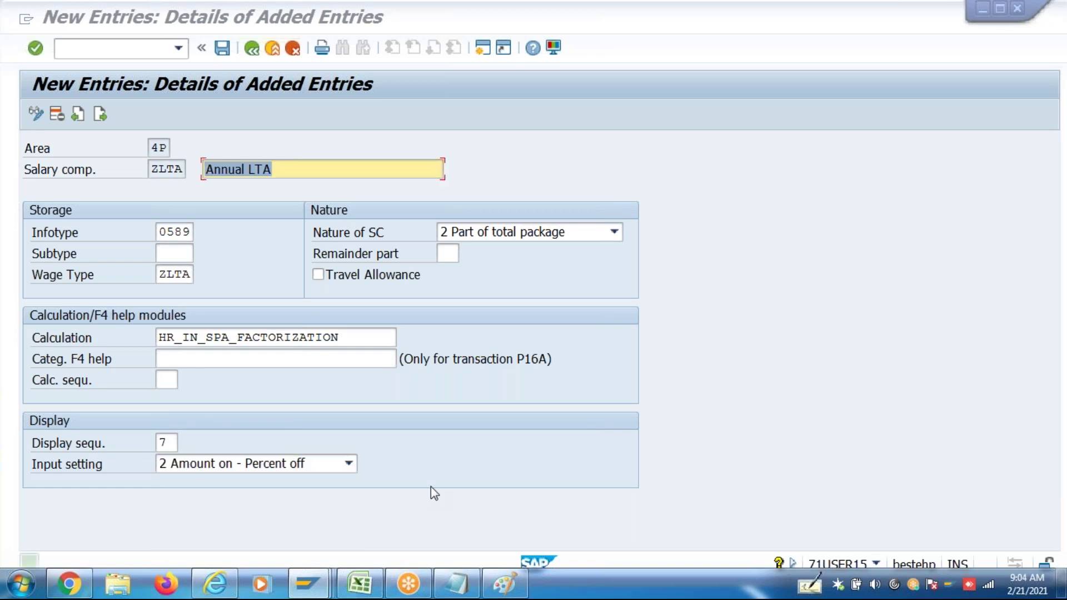
Re-save ZLTA, then add ZMED 'Annual Medical Reim' with infotype 0589
key(ctrl+s)
click(100, 115)
text(ZMED)
key(Tab)
text(Annual Medical Allw)
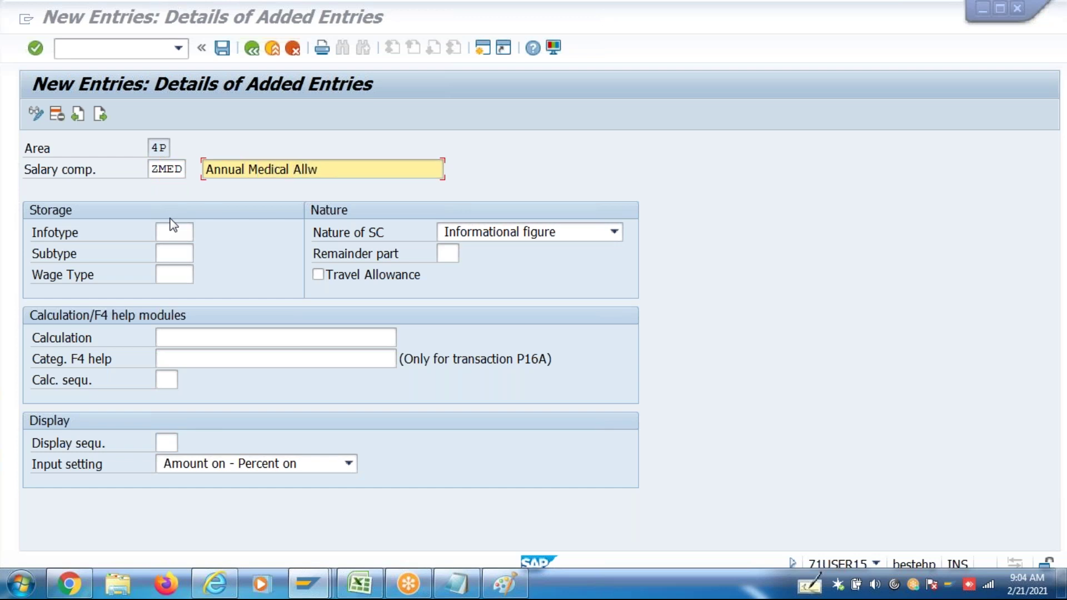
click(173, 235)
text(0589)
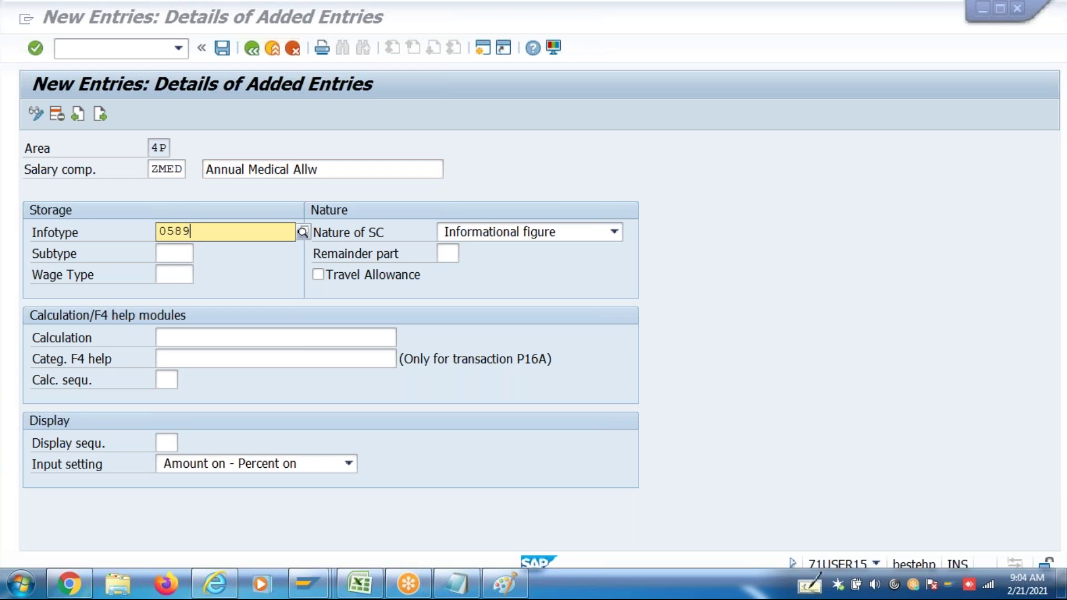
key(Tab)
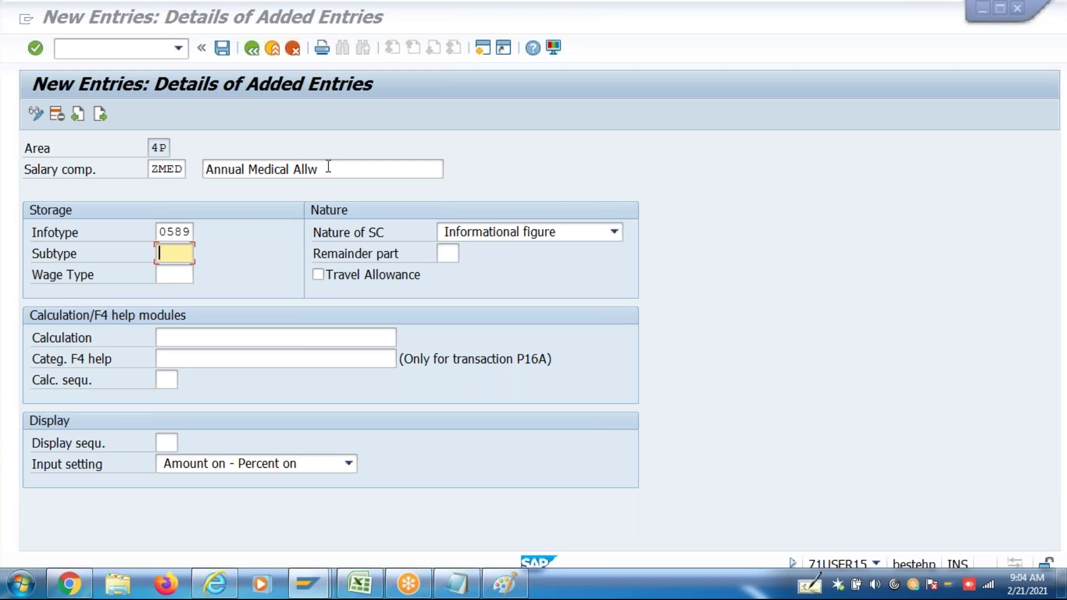
click(328, 169)
key(BackSpace)
key(BackSpace)
key(BackSpace)
key(BackSpace)
text(Reim)
Give ZMED wage type ZMDA, nature 2, HR_IN_SPA_FACTORIZATION and display sequence 8
click(167, 282)
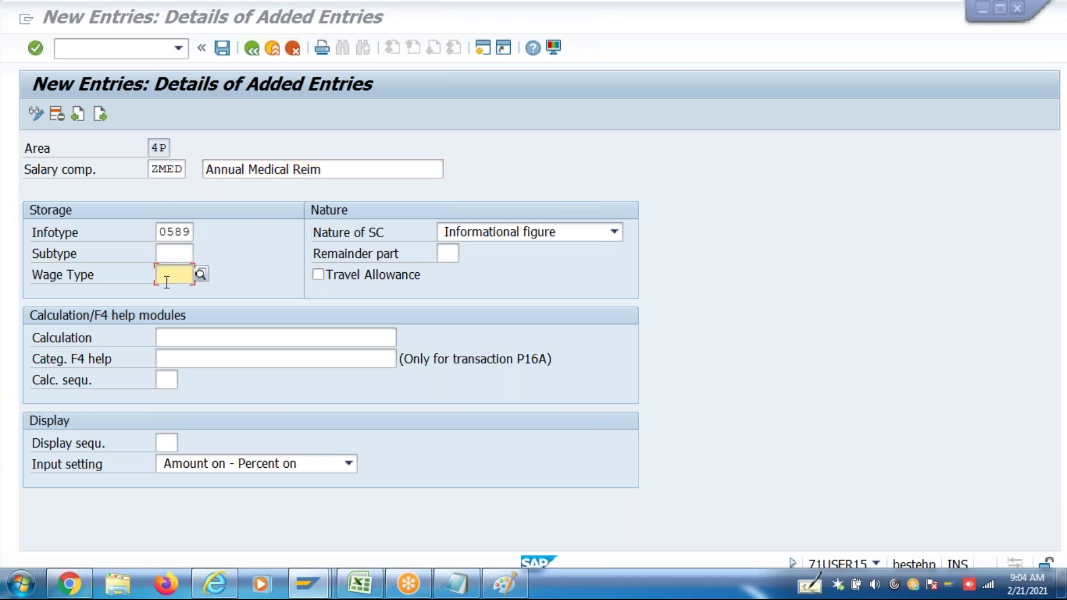
text(ZMDA)
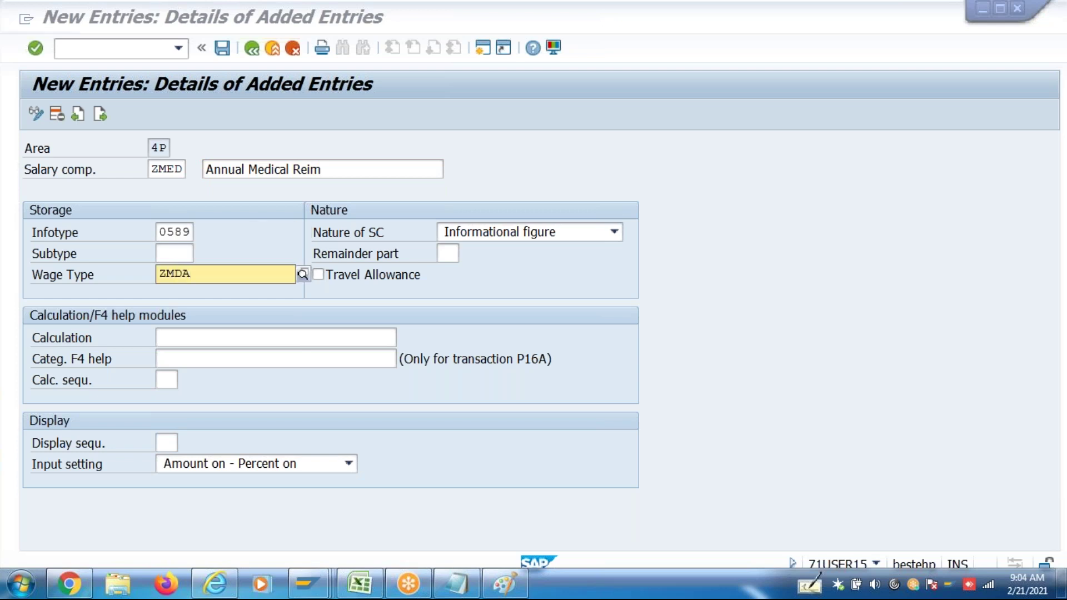
click(539, 232)
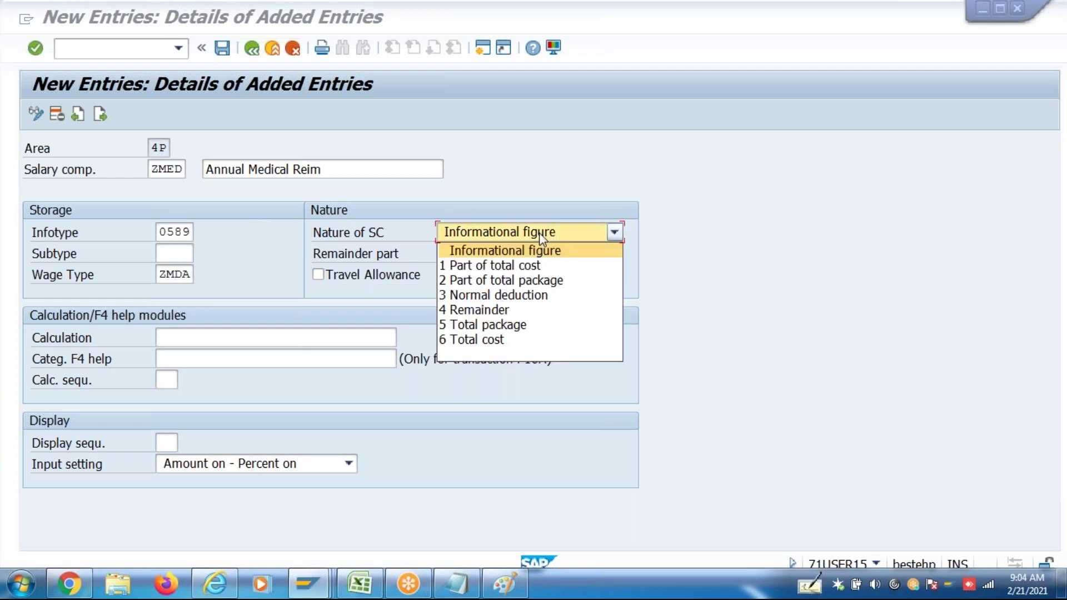
click(540, 280)
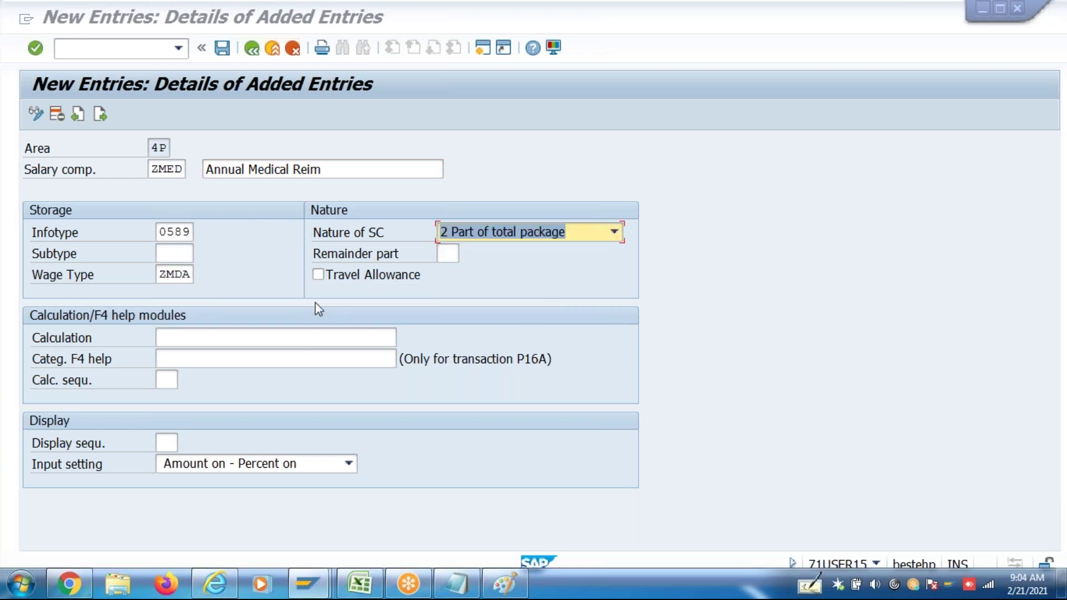
click(229, 342)
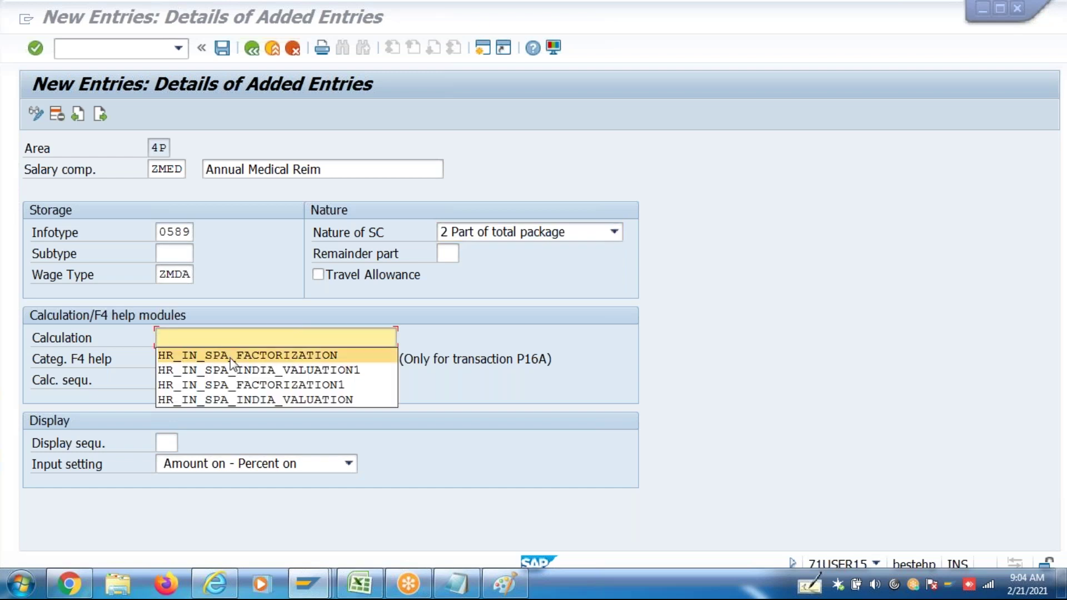
click(230, 358)
click(166, 443)
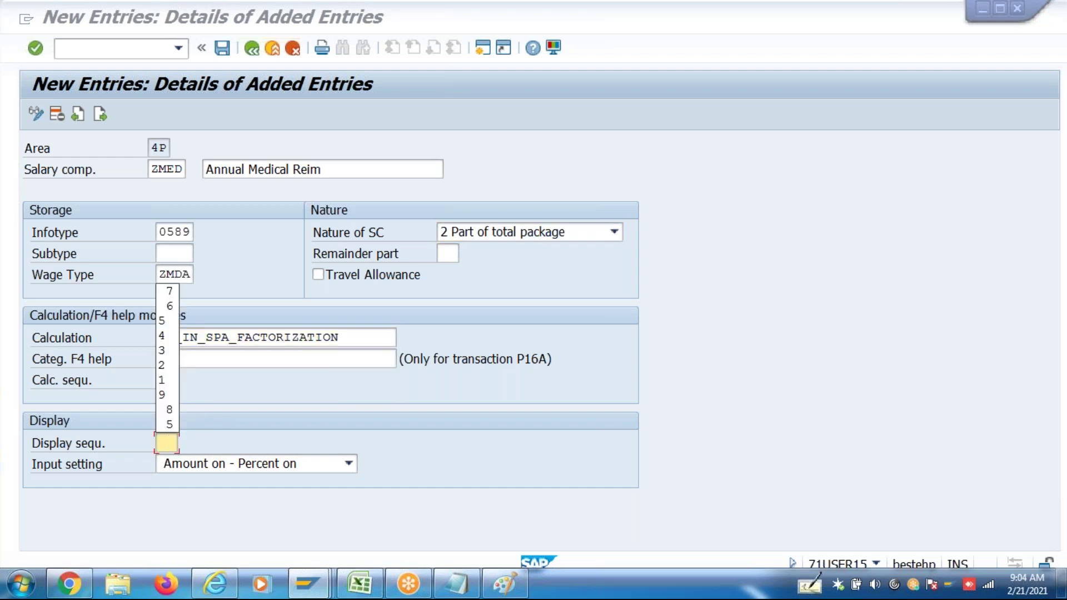
text(8)
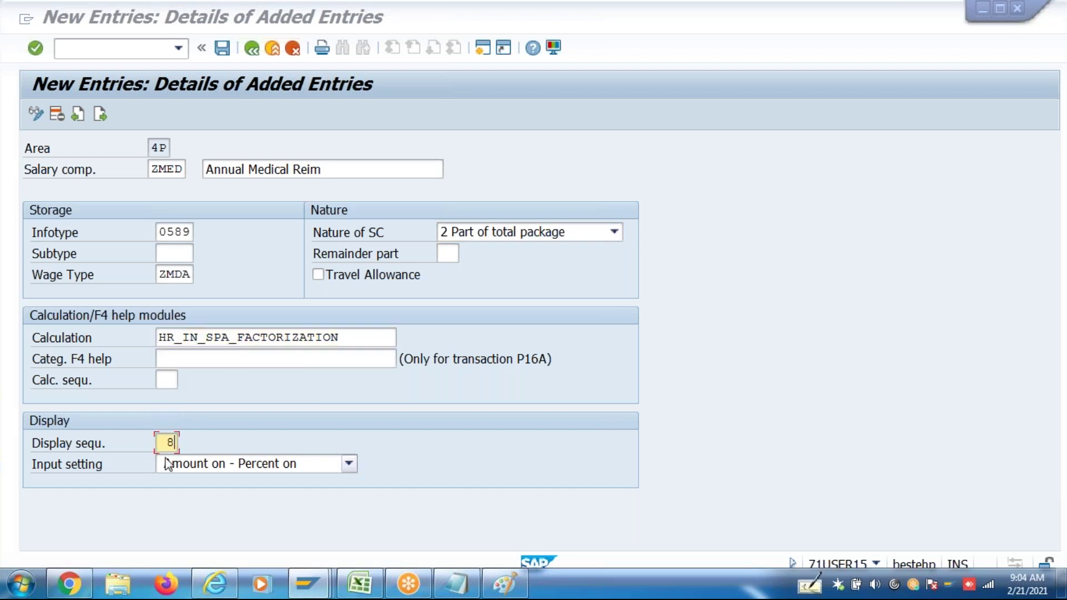
Set input 2 Amount on - Percent off, save ZMED and return to the overview
click(213, 471)
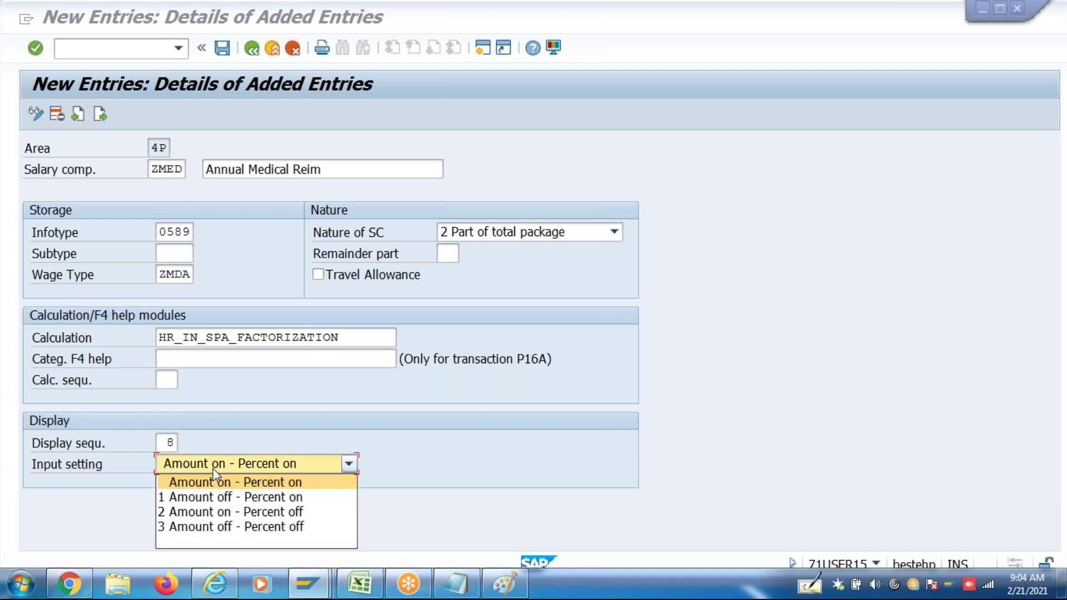
click(215, 512)
key(Return)
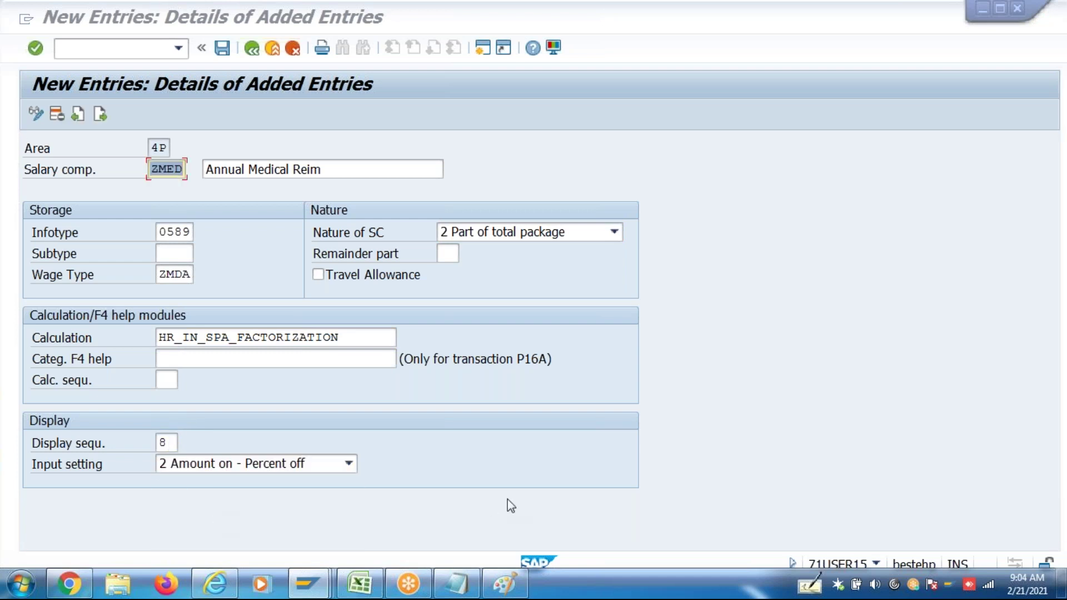
key(ctrl+s)
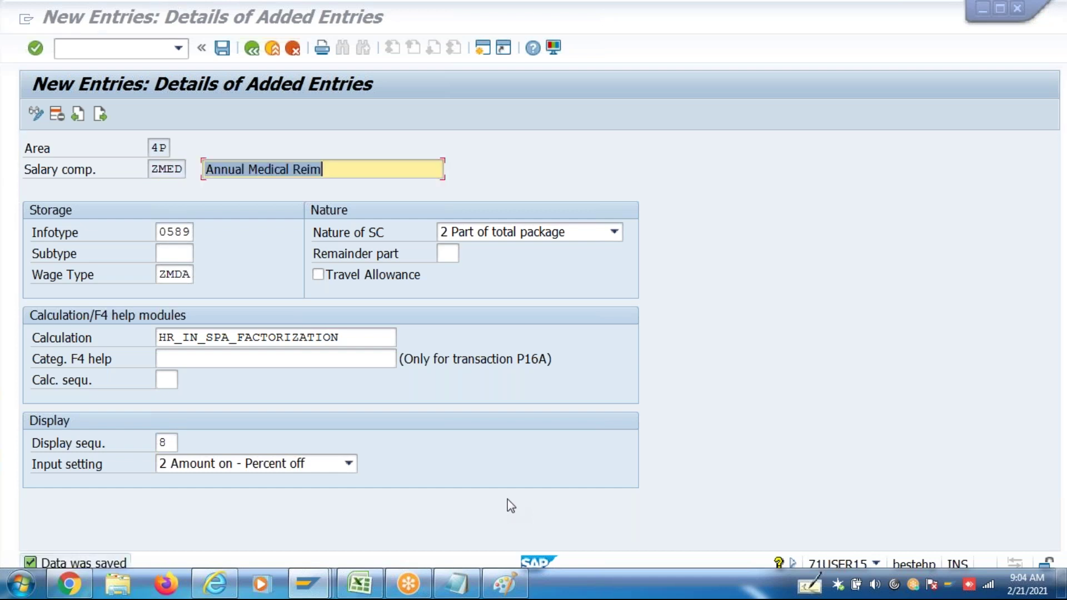
click(250, 51)
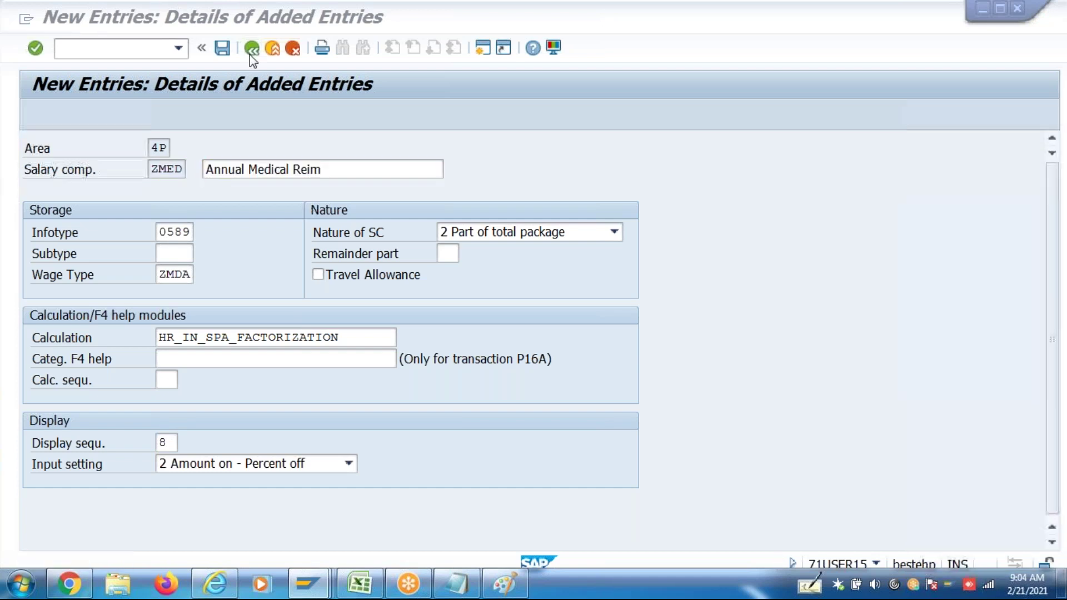
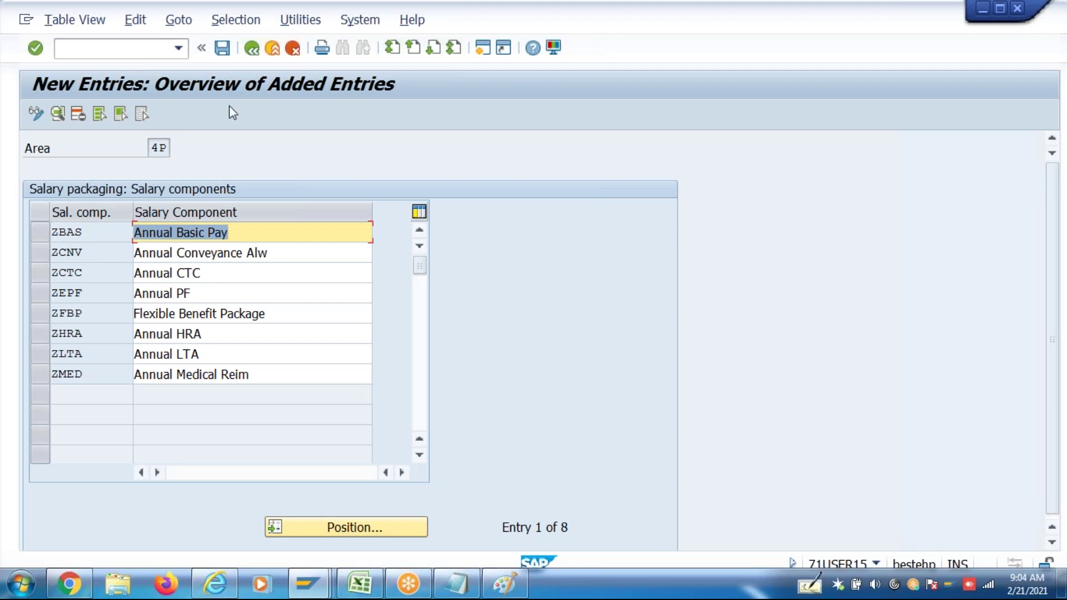
Go back to the area 4P salary components overview and start another new component entry
click(252, 49)
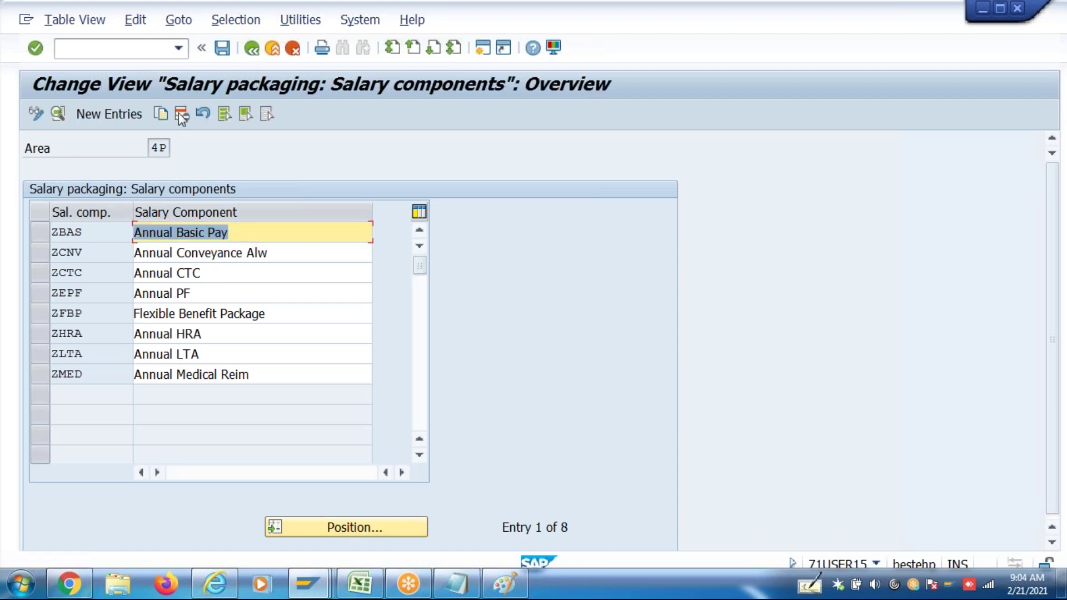
click(126, 114)
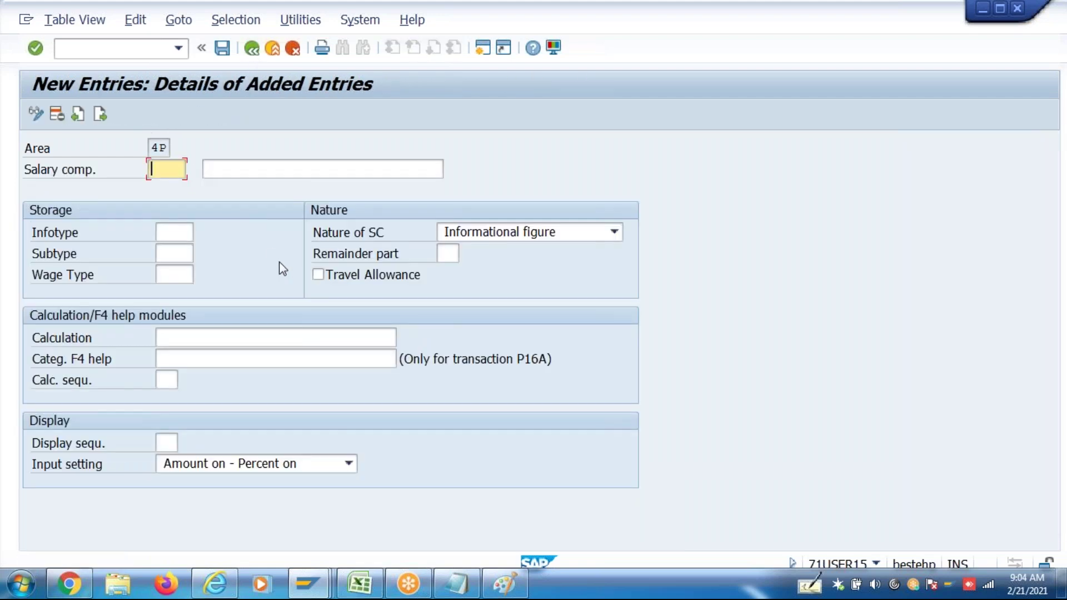
Enter salary component ZSPC with description 'Annual Special Allw'
text(ZSPC)
key(Tab)
text(Spec)
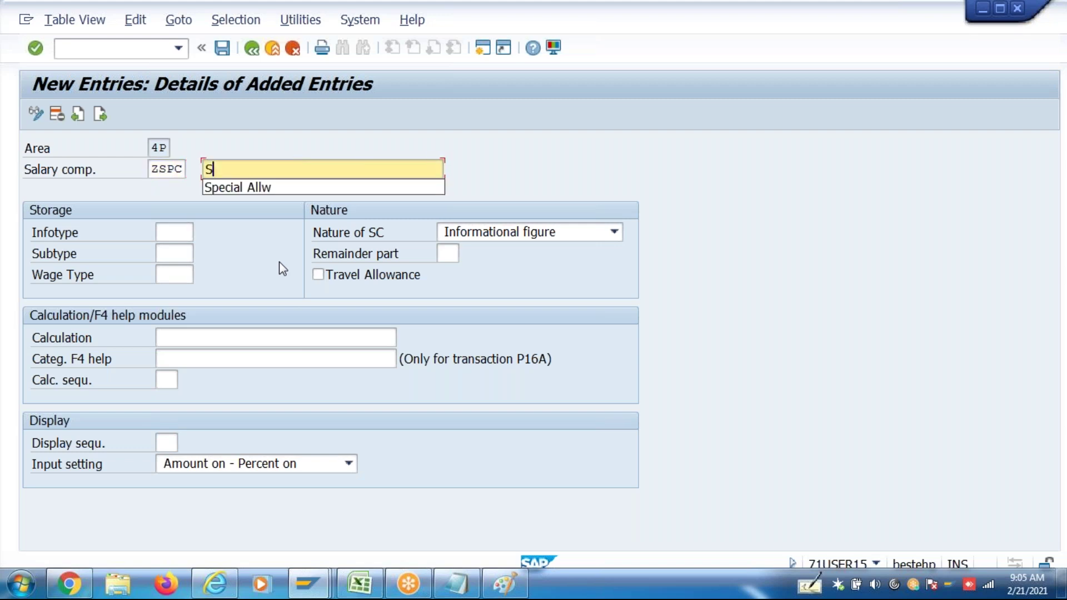
key(BackSpace)
key(BackSpace)
key(BackSpace)
key(BackSpace)
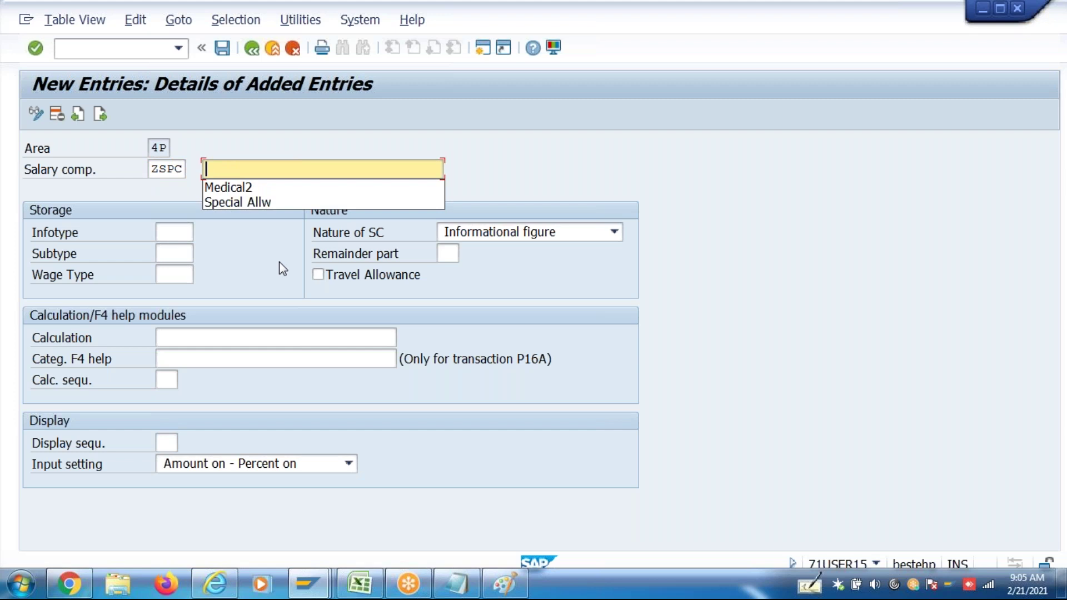
text(Anual)
key(BackSpace)
key(BackSpace)
key(BackSpace)
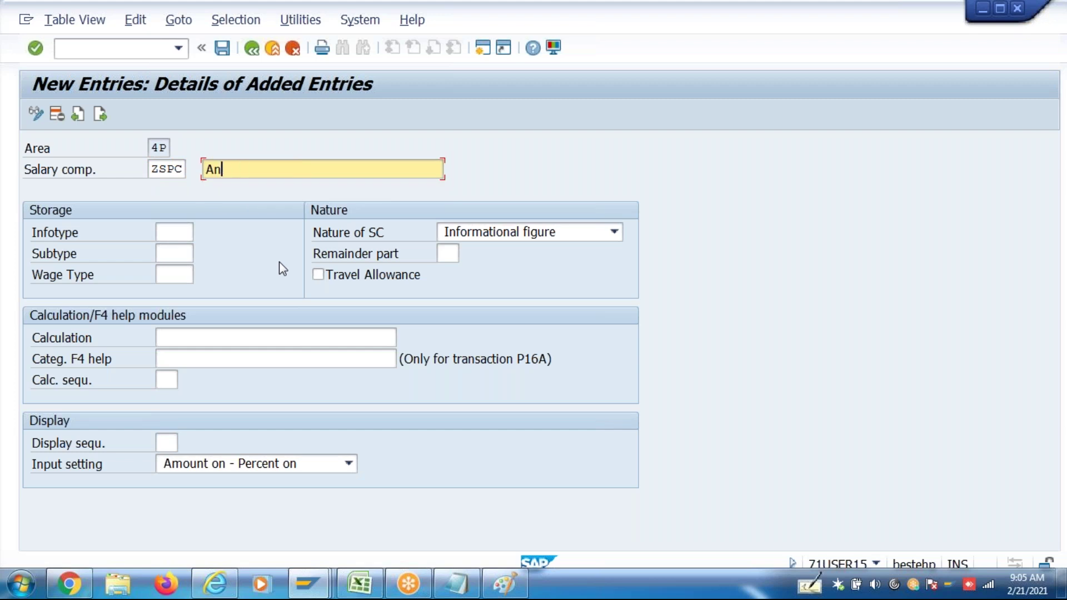
text(nual PS)
key(BackSpace)
key(BackSpace)
text(Special Allw)
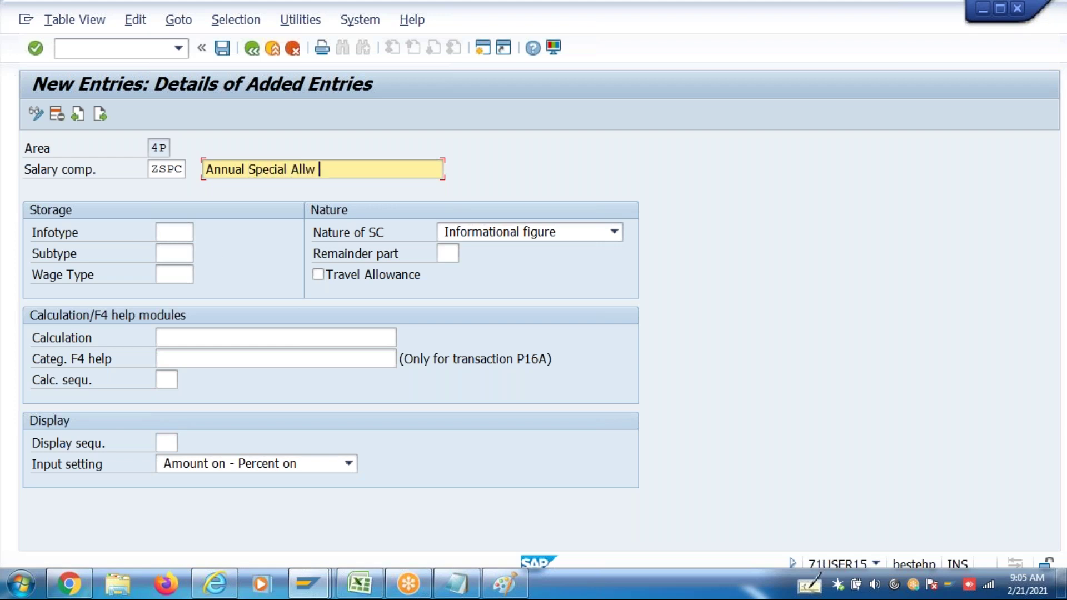
Store ZSPC in infotype 0008 as wage type ZSPL, with nature 4 Remainder
click(165, 233)
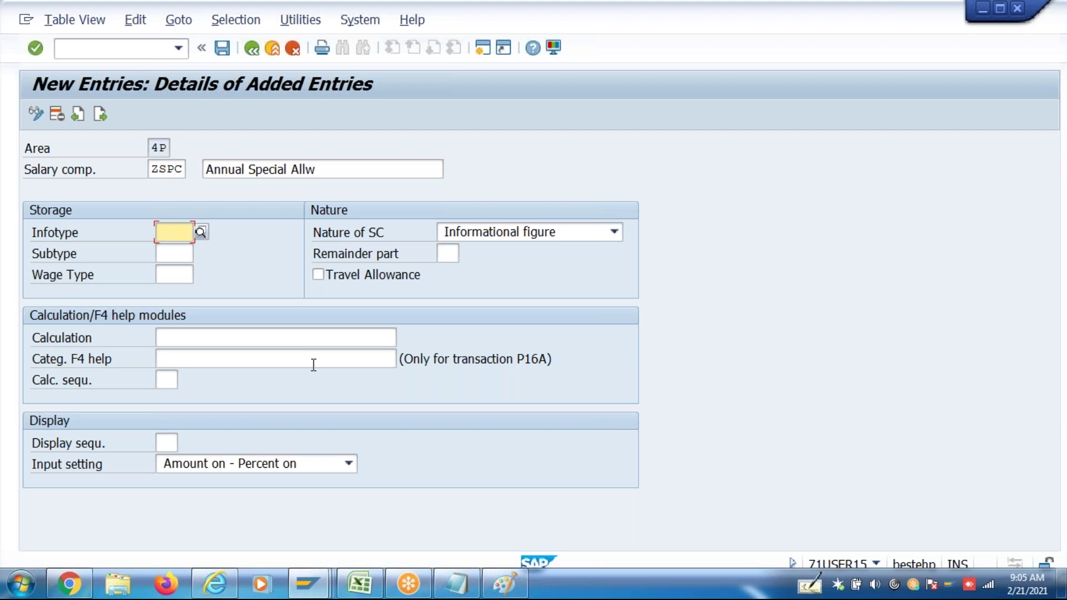
text(0008)
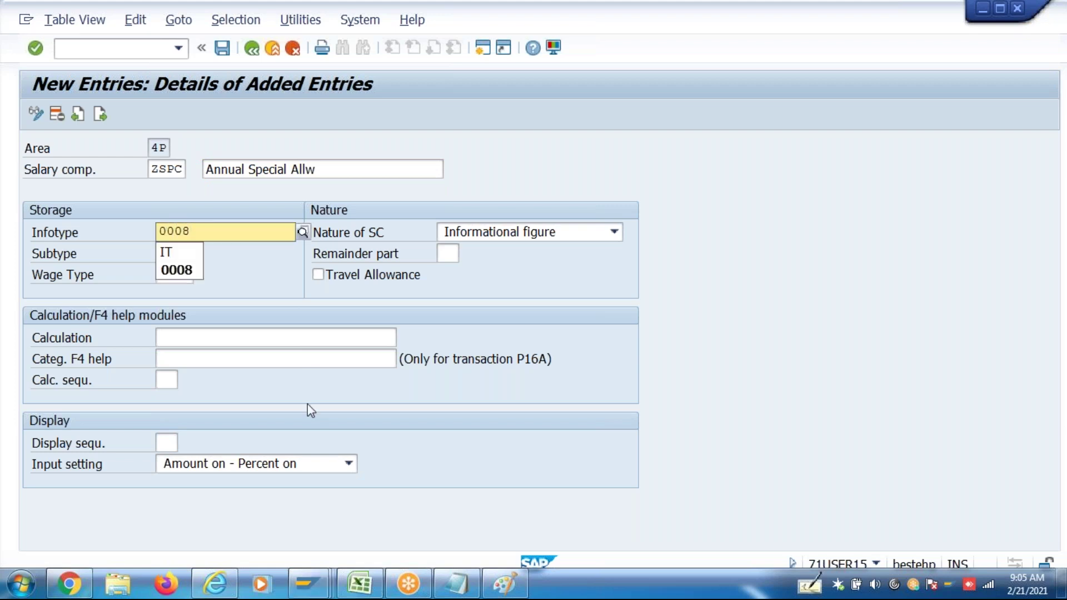
key(Escape)
key(Tab)
key(Tab)
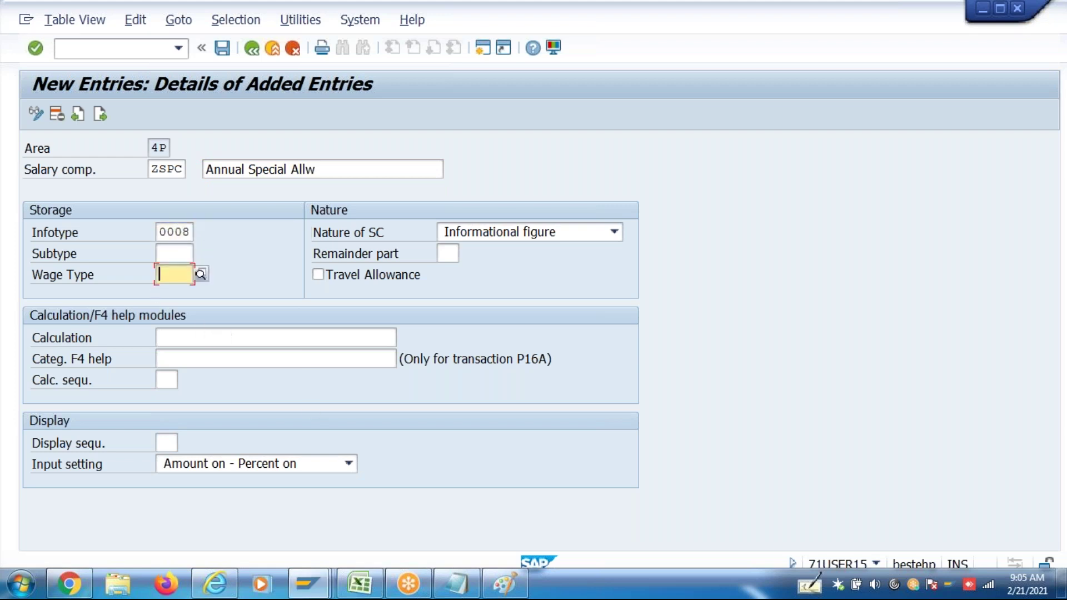
text(ZSPL)
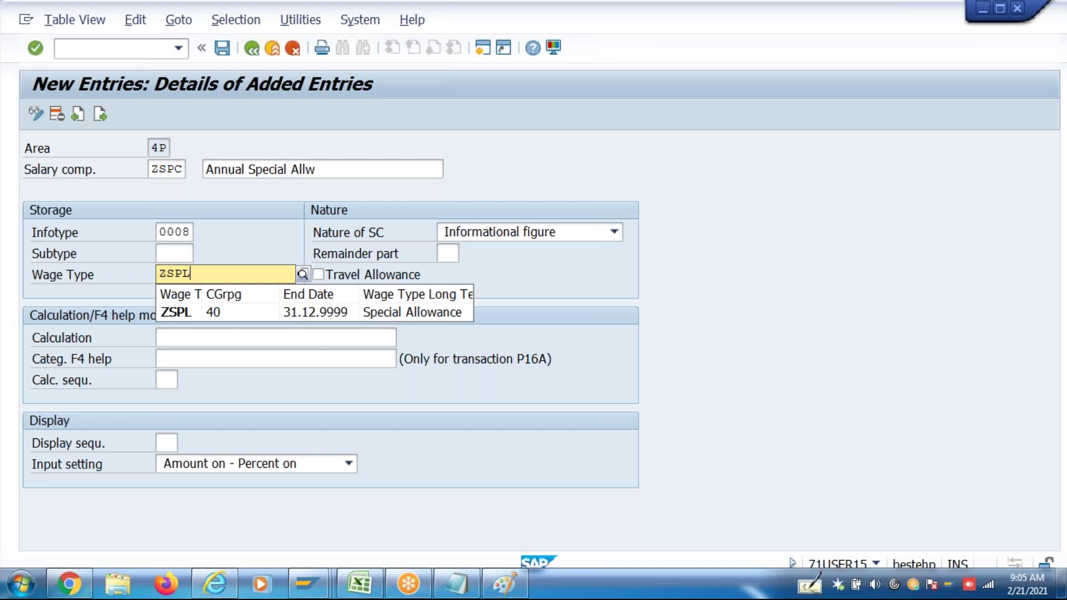
click(192, 318)
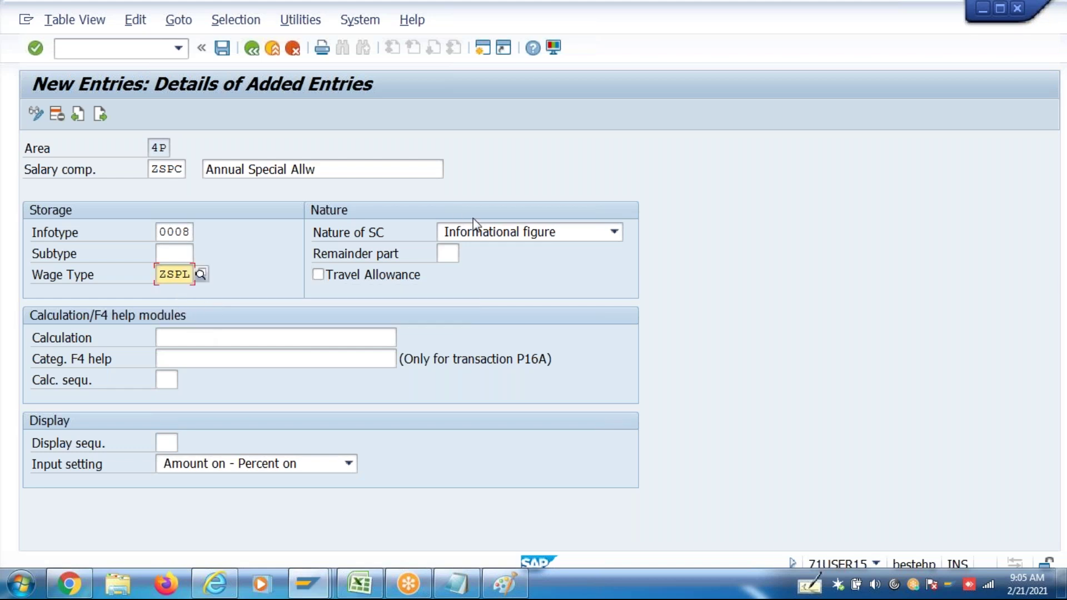
click(488, 233)
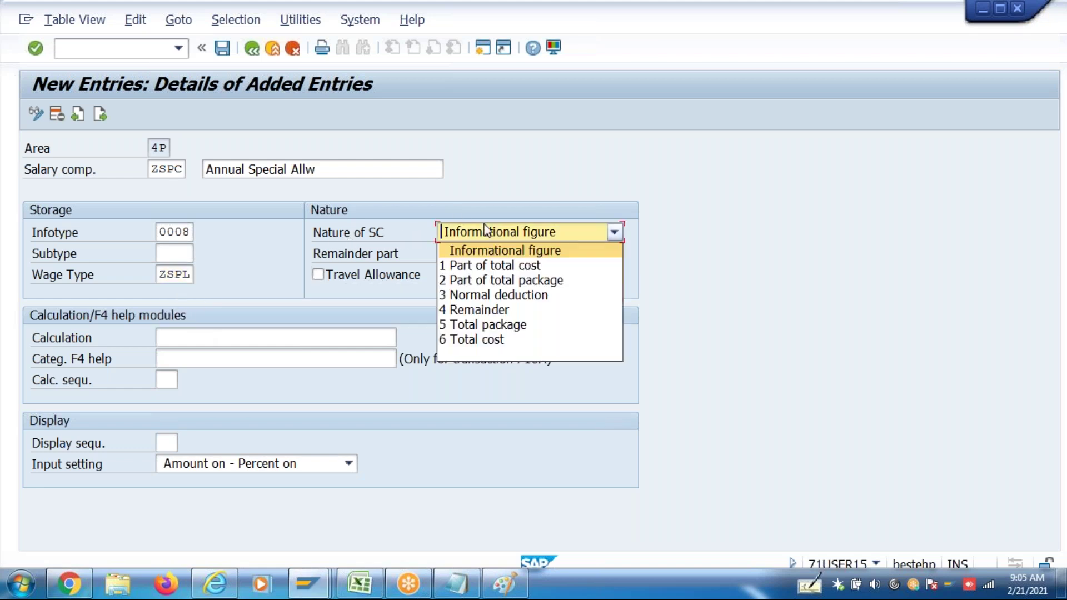
click(492, 311)
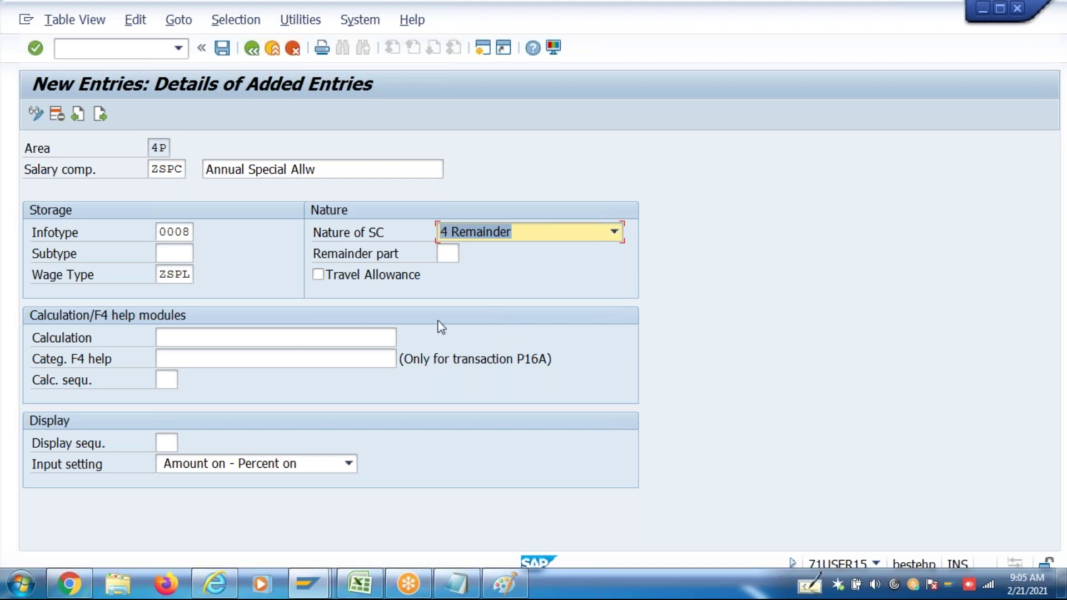
click(298, 339)
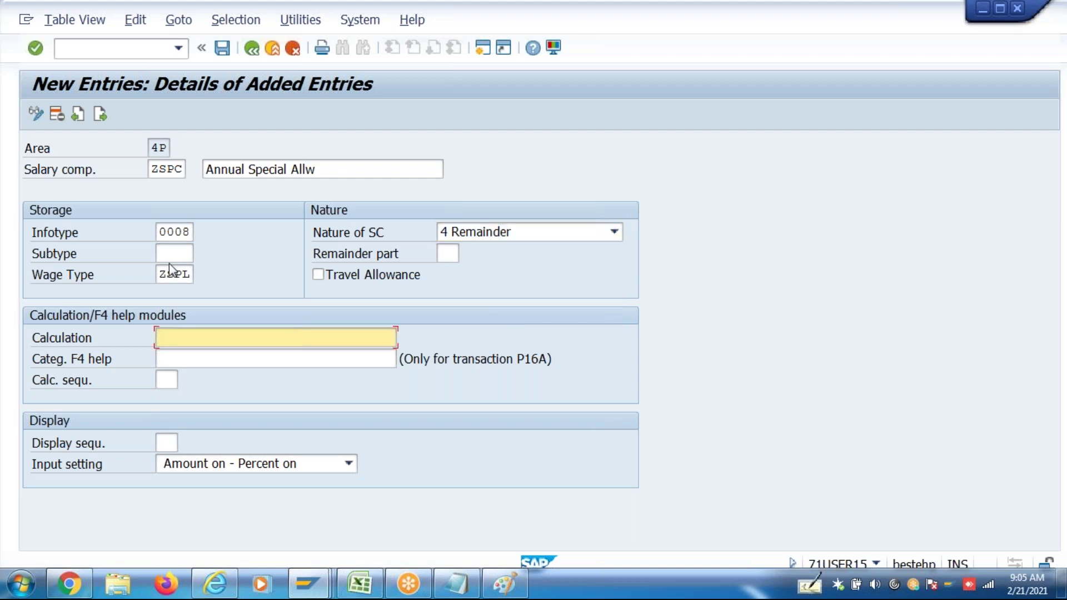
double_click(159, 274)
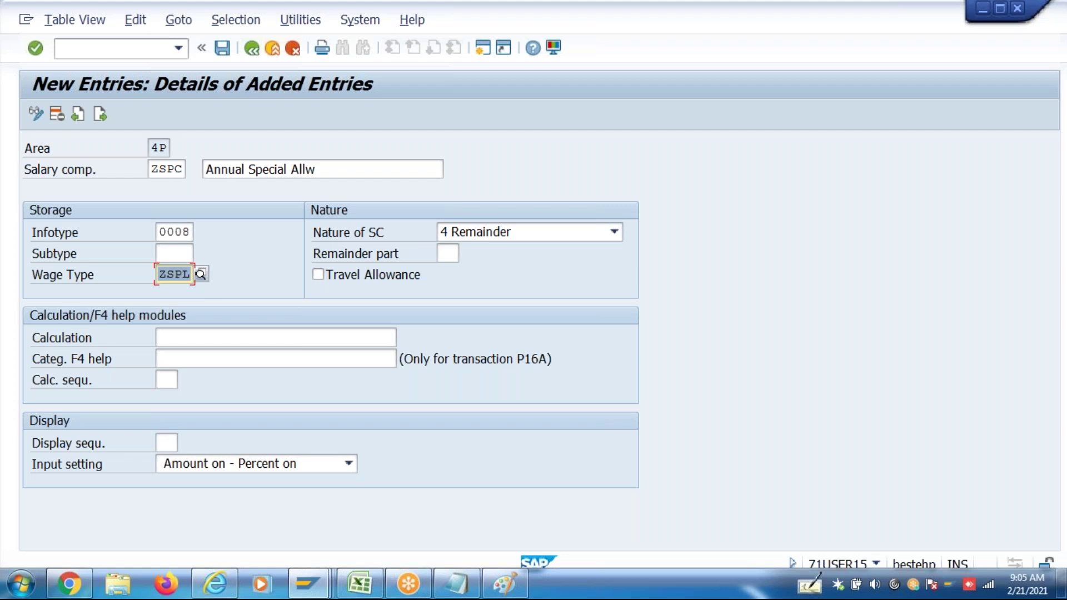
Set display sequence 9 and input 3 Amount off - Percent off, then save ZSPC
click(166, 443)
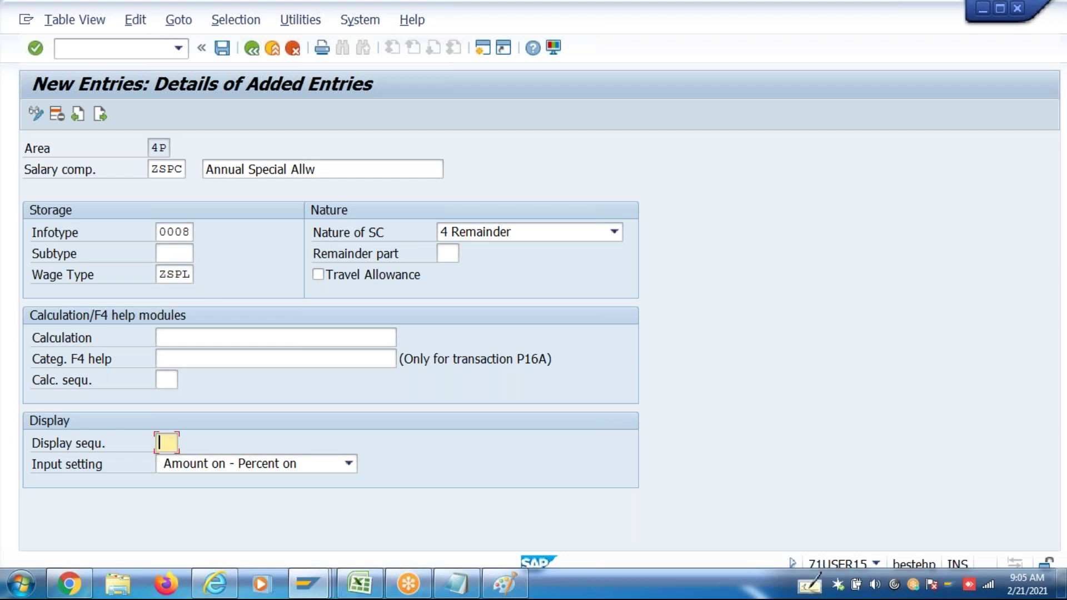
click(195, 465)
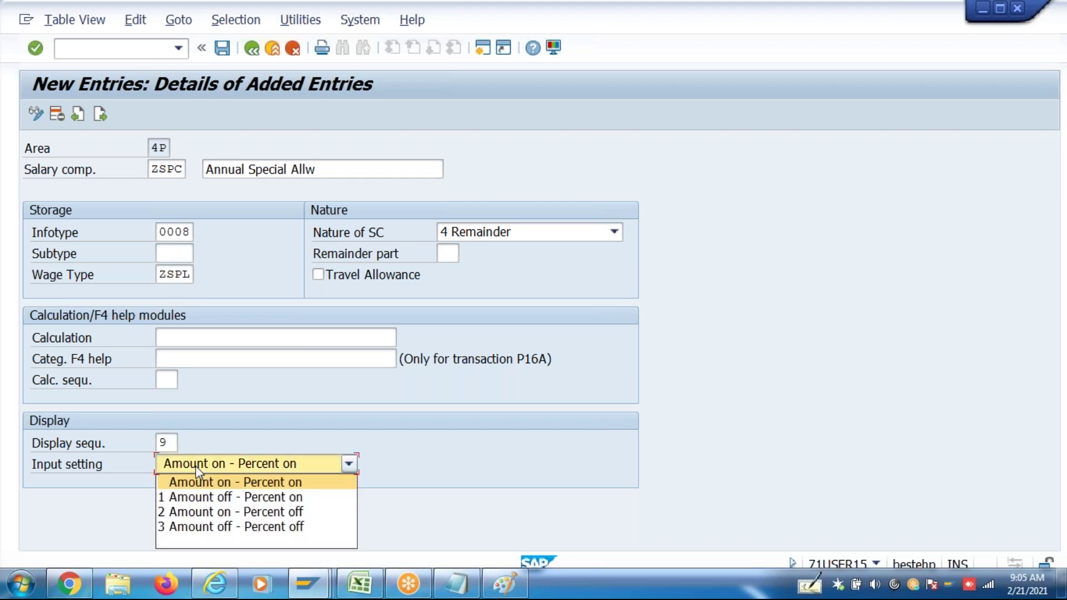
click(218, 526)
key(Return)
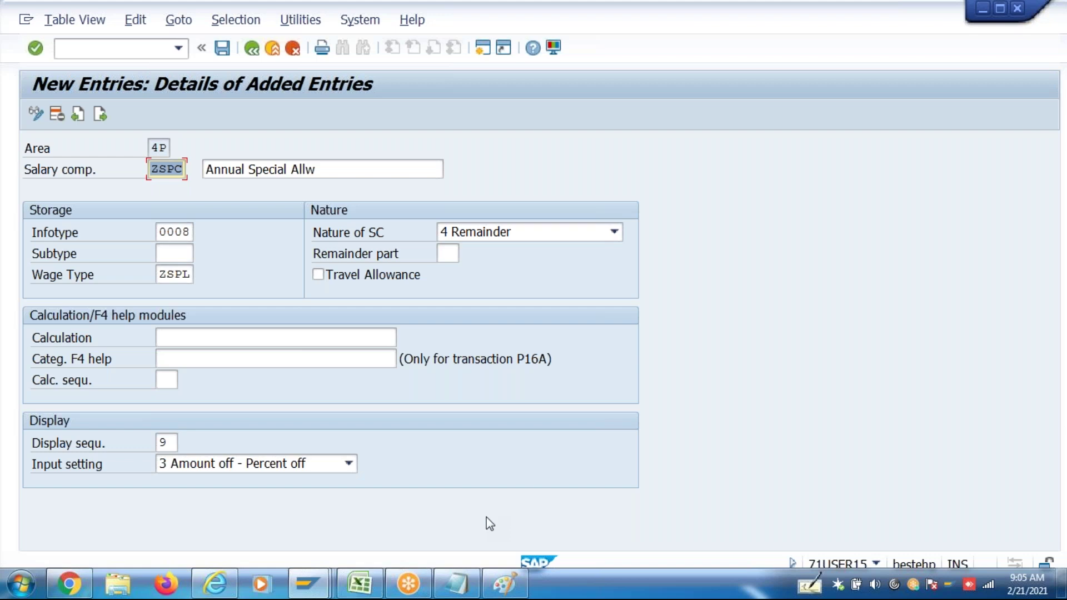
key(ctrl+s)
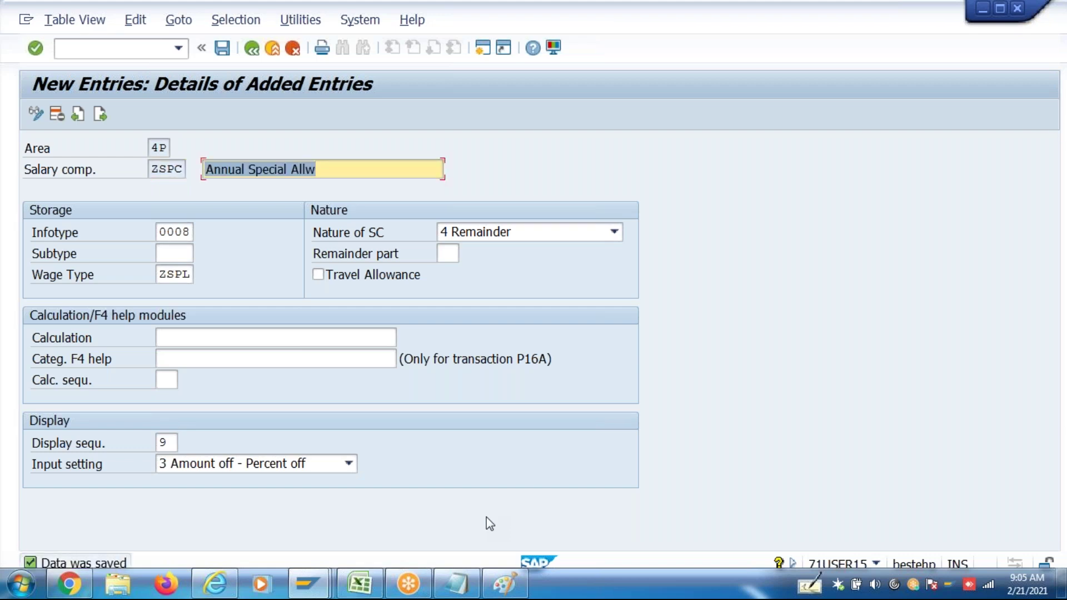
click(251, 49)
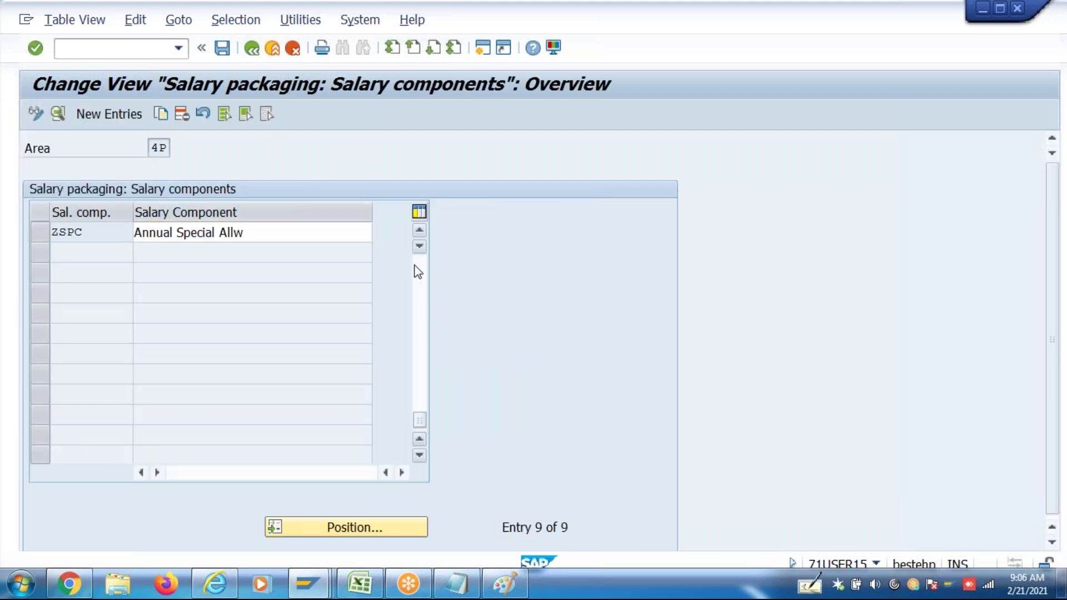
Re-save the nine-component list including ZSPC, then return to the IMG tree
click(414, 270)
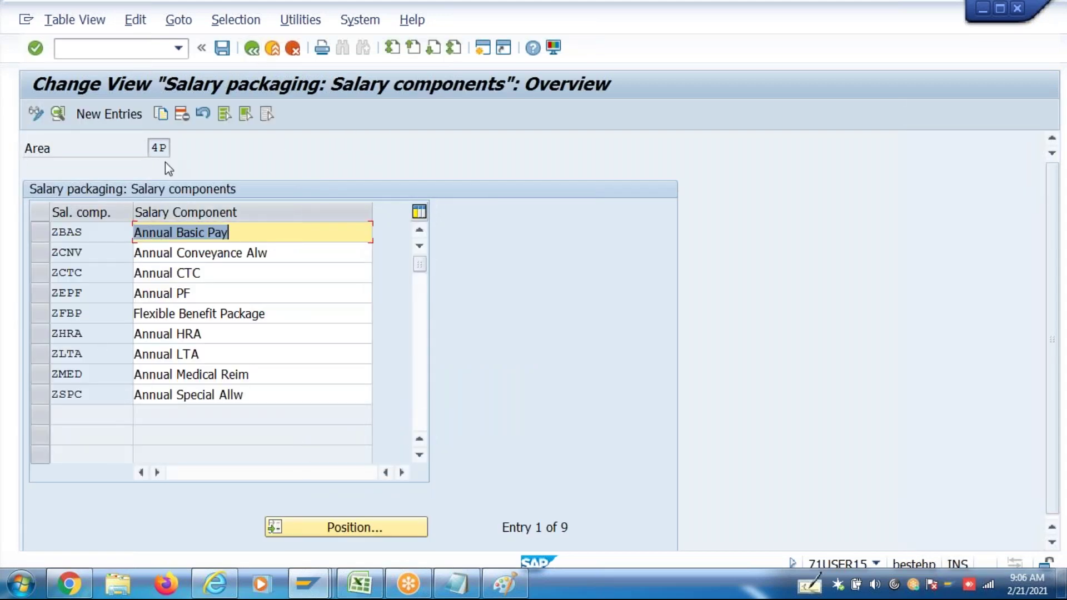
click(152, 146)
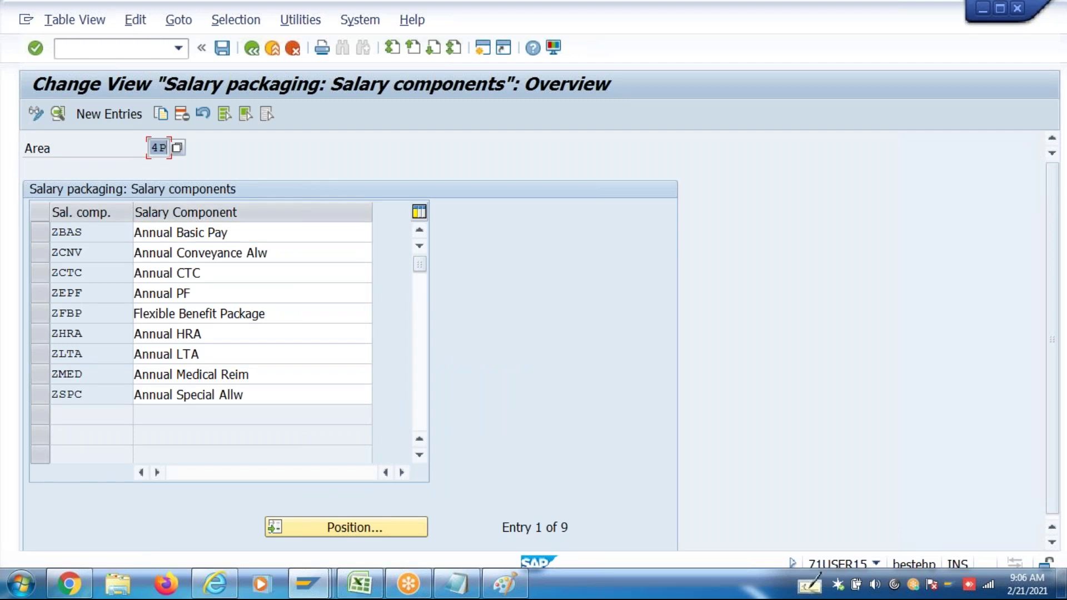
key(ctrl+s)
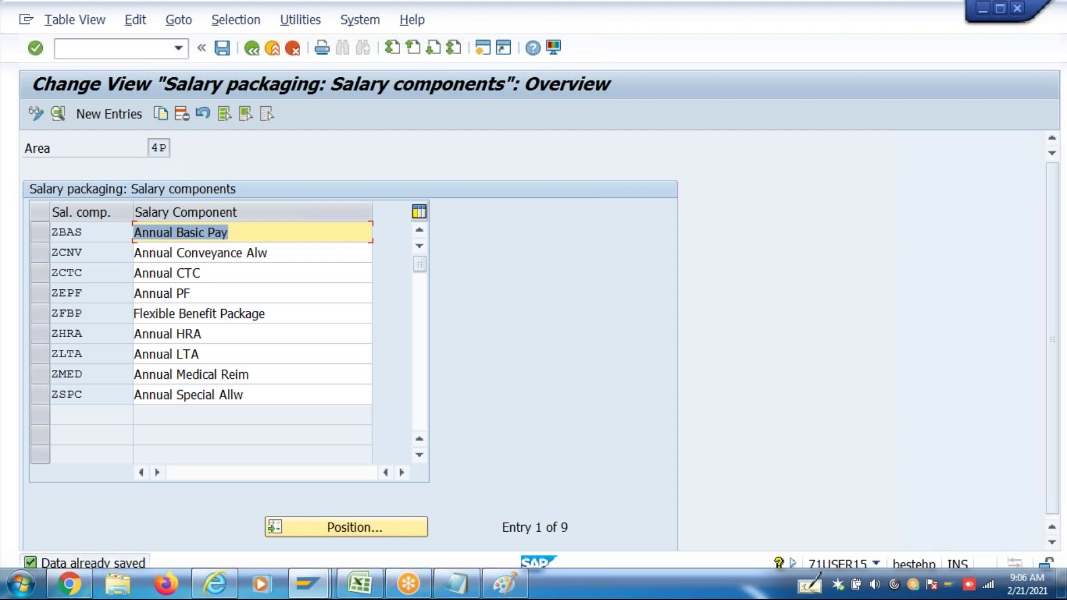
click(504, 584)
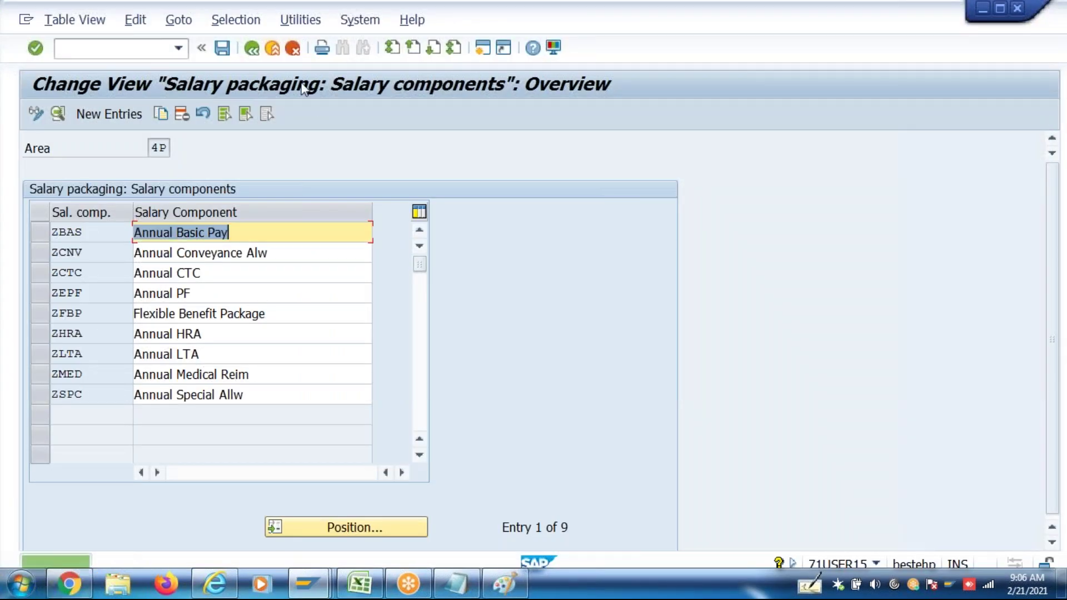
click(255, 55)
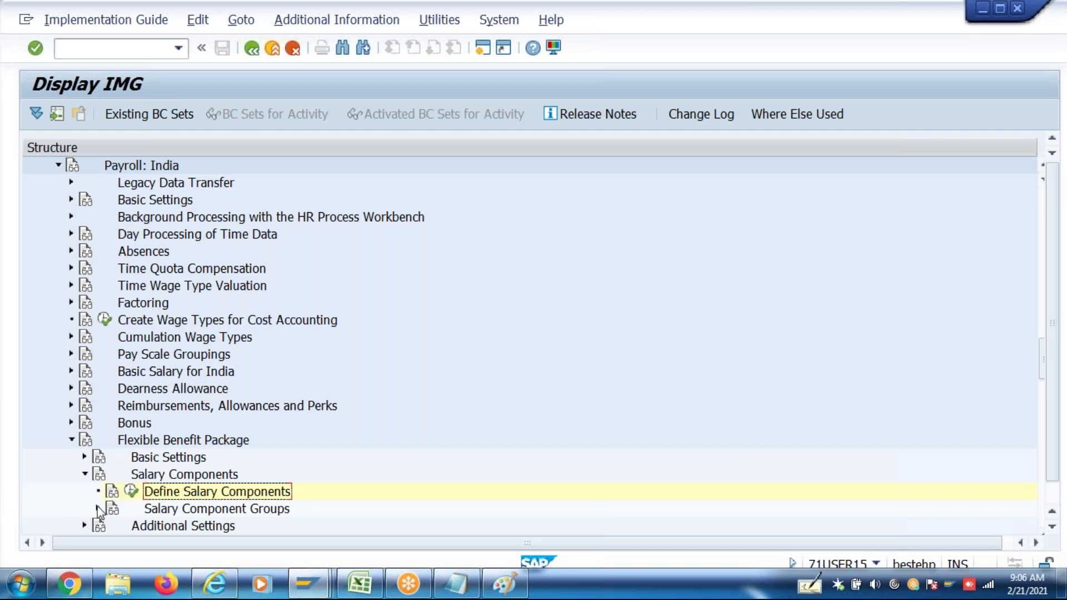
Expand Salary Component Groups and run Define Compensation Groups
click(98, 509)
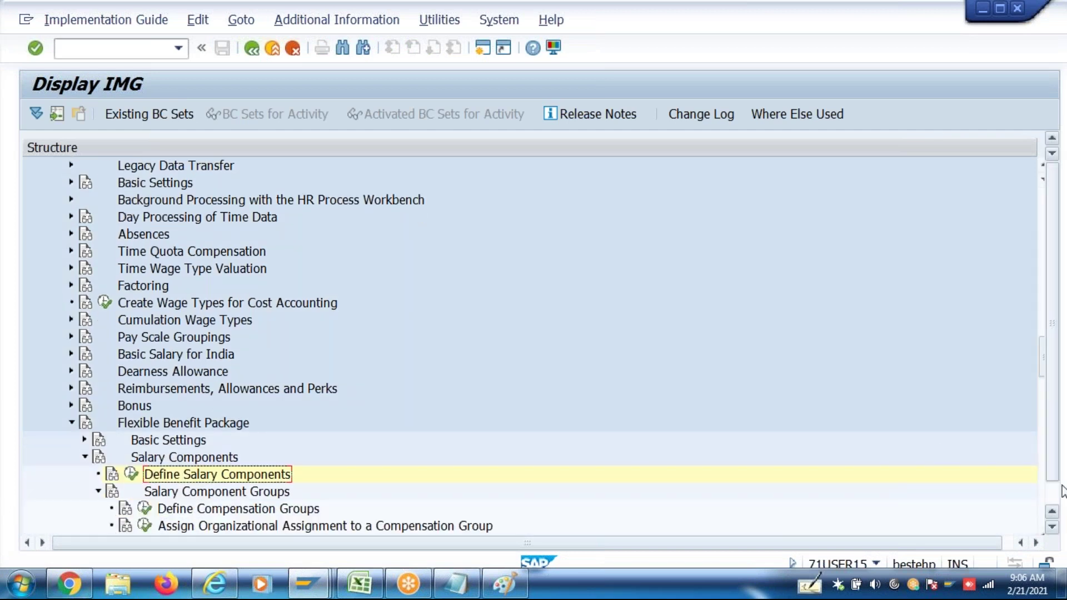
click(1052, 528)
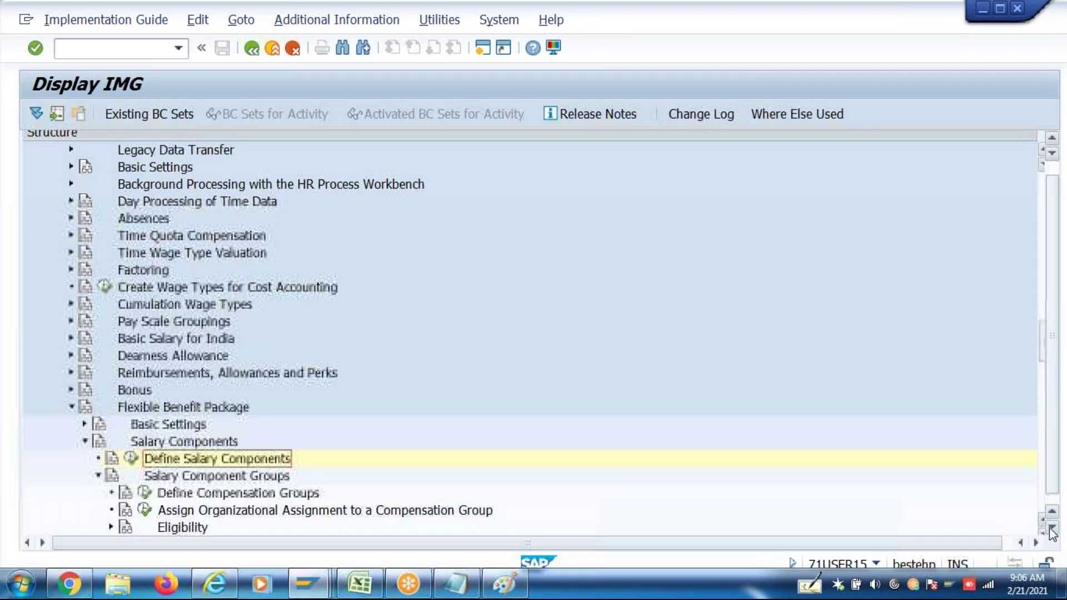
click(146, 489)
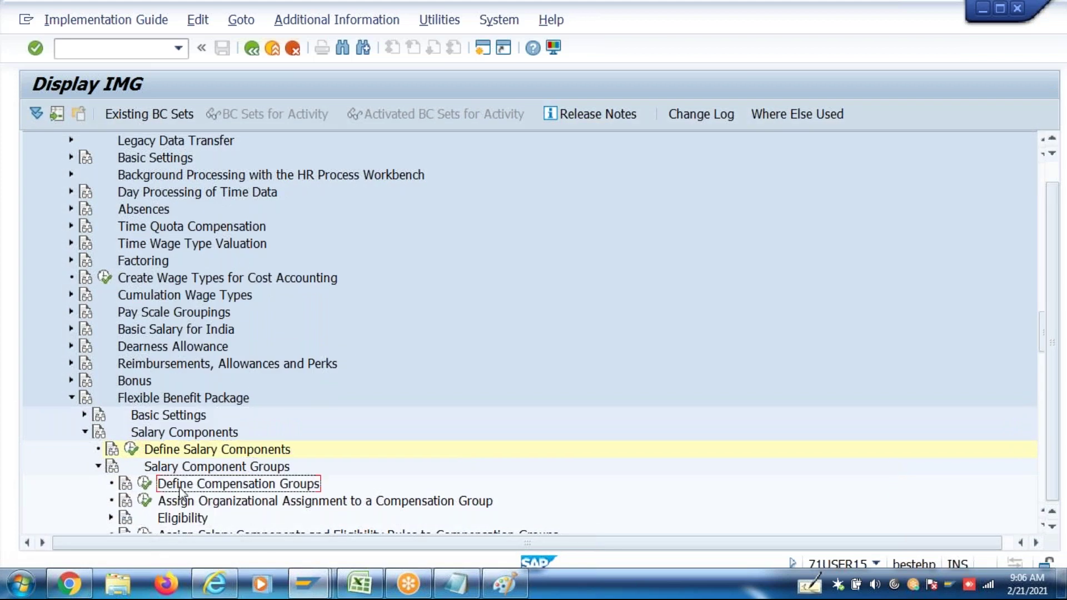
click(147, 489)
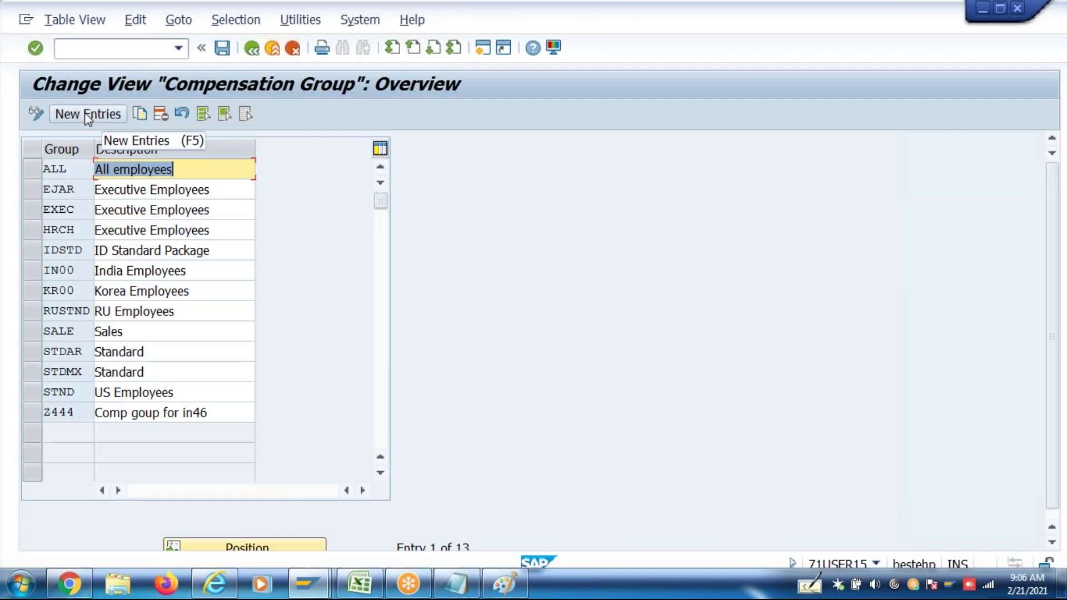
Add compensation groups P000 'Perminent emp' and OTHR 'others', then return to the IMG
click(85, 112)
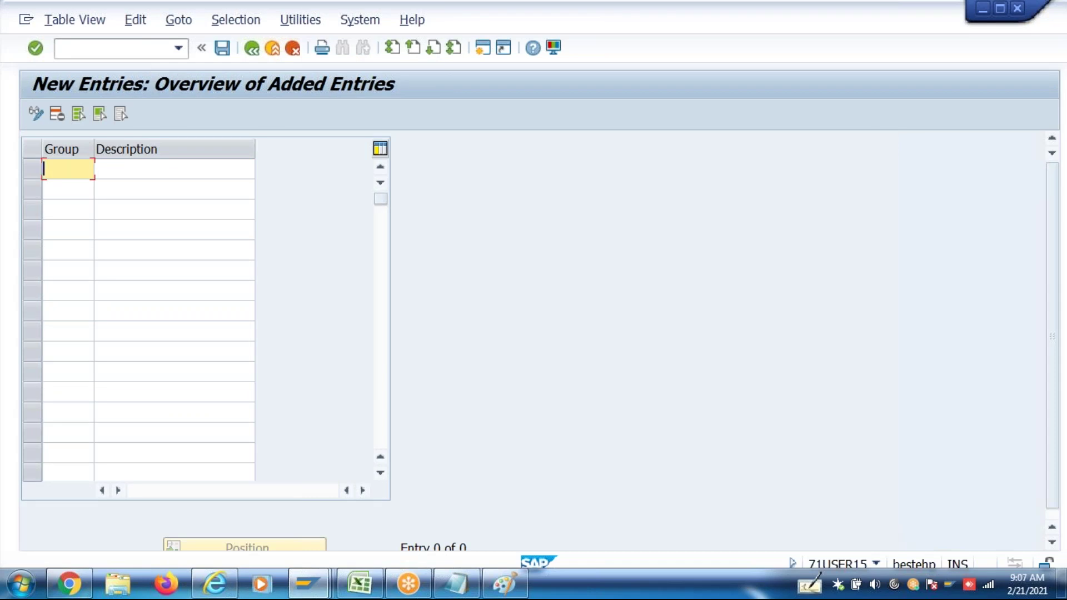
text(P000)
click(95, 169)
text(Per)
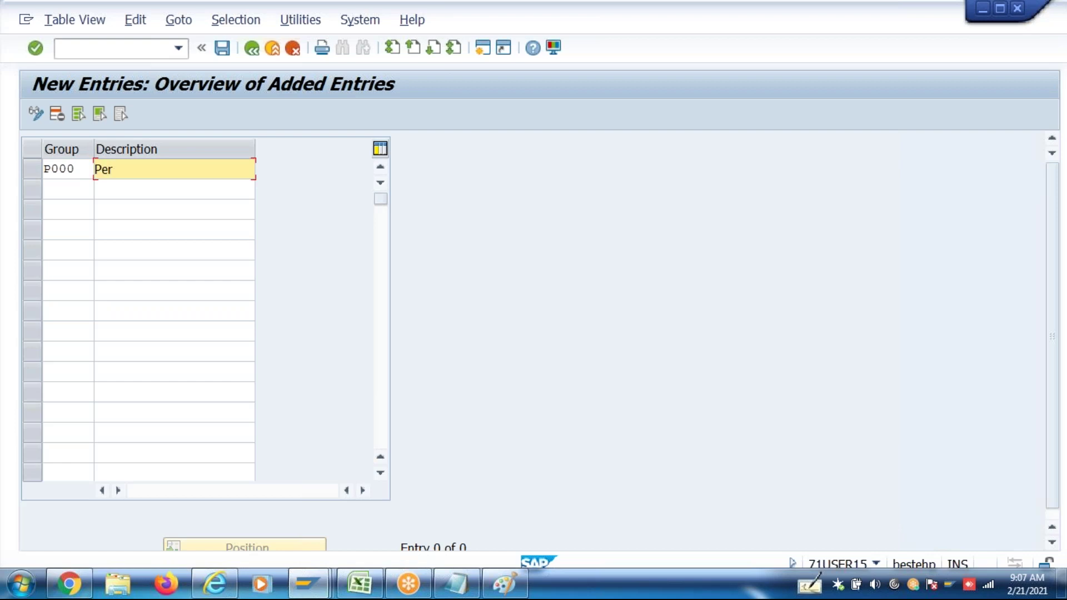
text(minent emp)
key(Tab)
text(Othe )
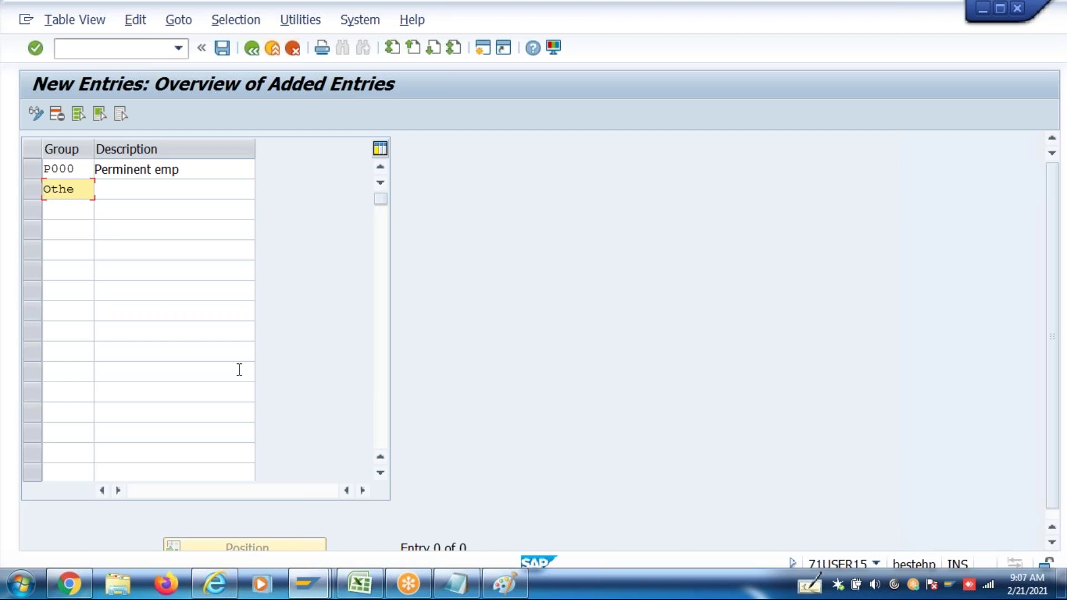
key(BackSpace)
key(BackSpace)
text(r)
key(Tab)
text(others)
key(Return)
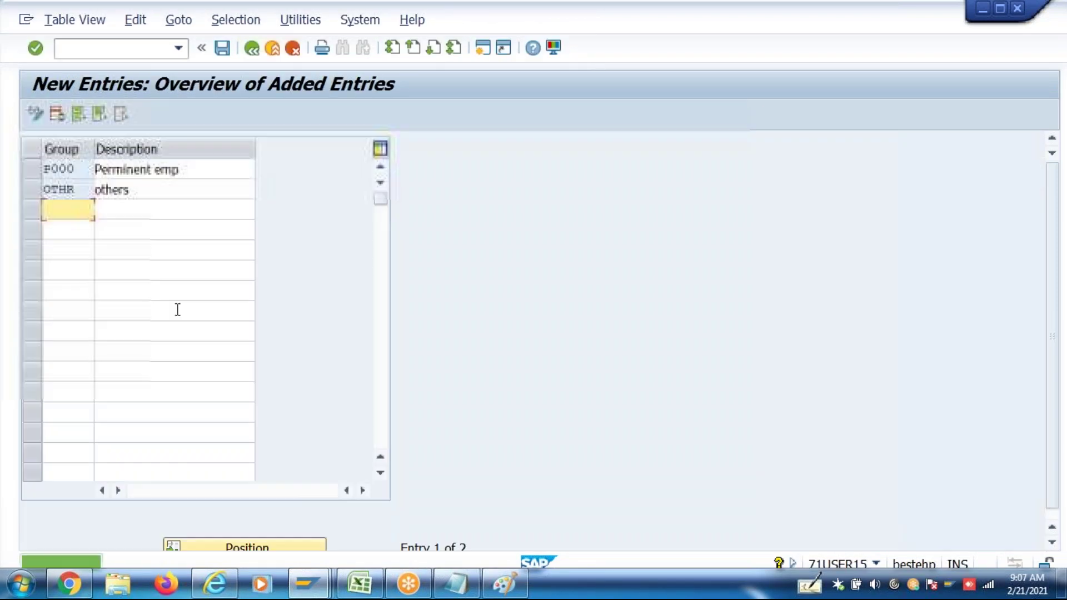
click(254, 52)
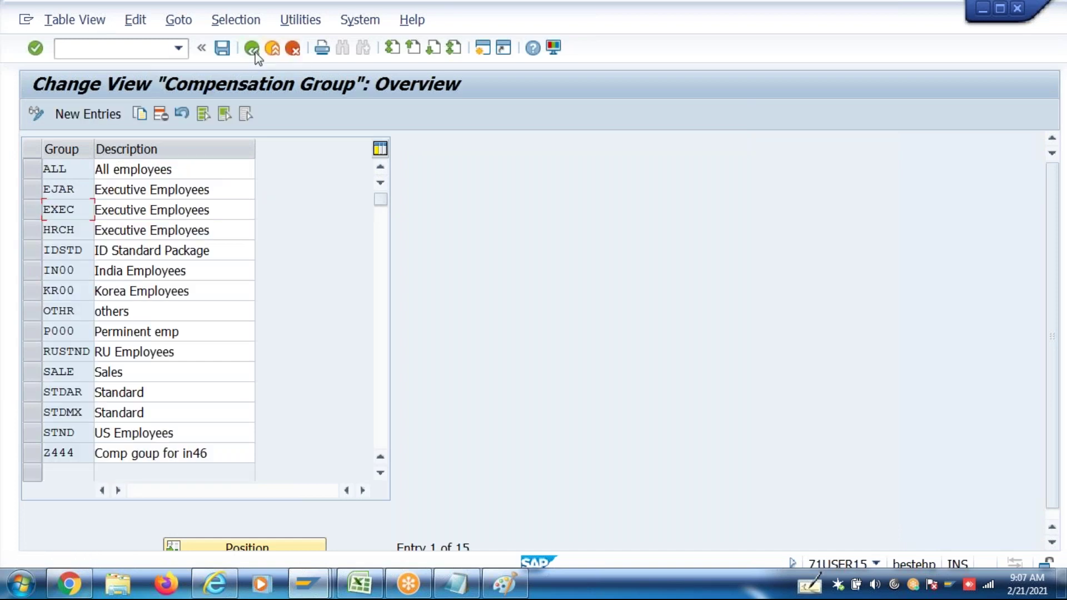
click(255, 52)
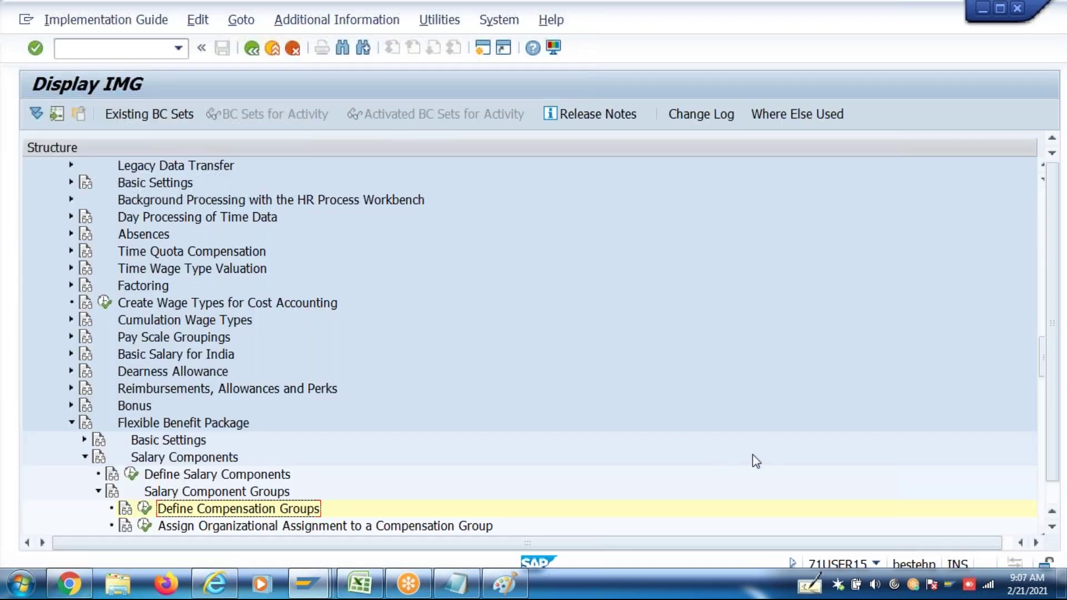
Open the CMGRP decision tree for editing and delete the Z444 node under 40 India
click(1052, 527)
click(1052, 527)
click(217, 502)
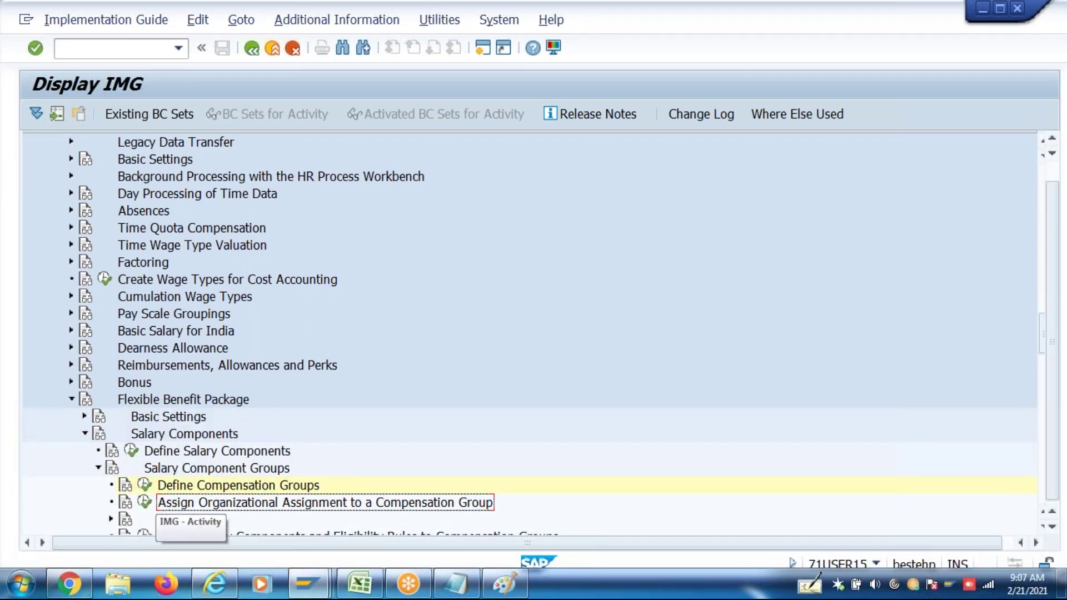
click(146, 503)
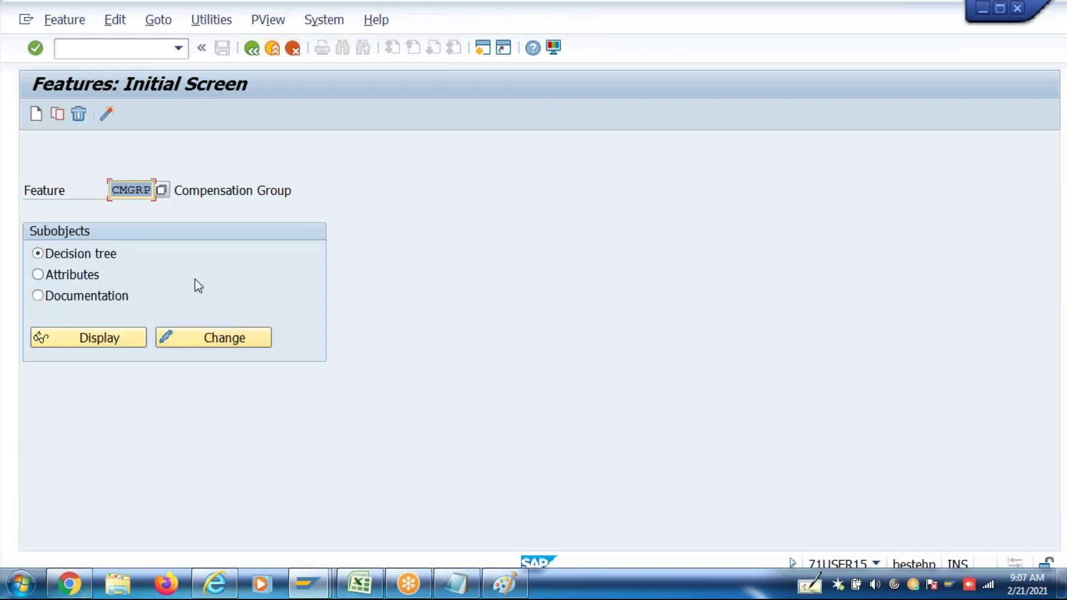
click(192, 338)
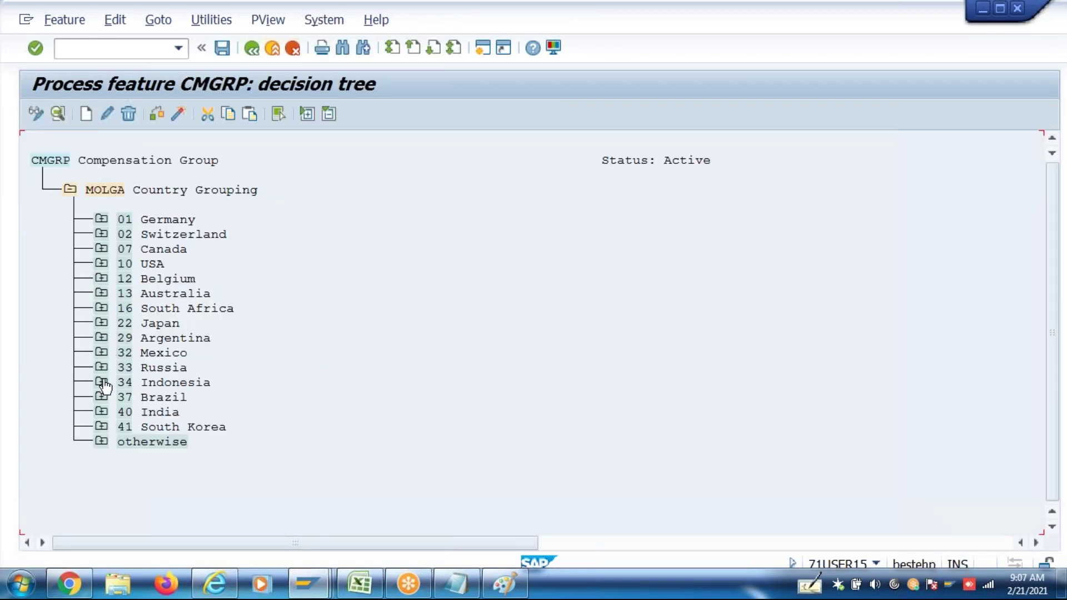
click(101, 411)
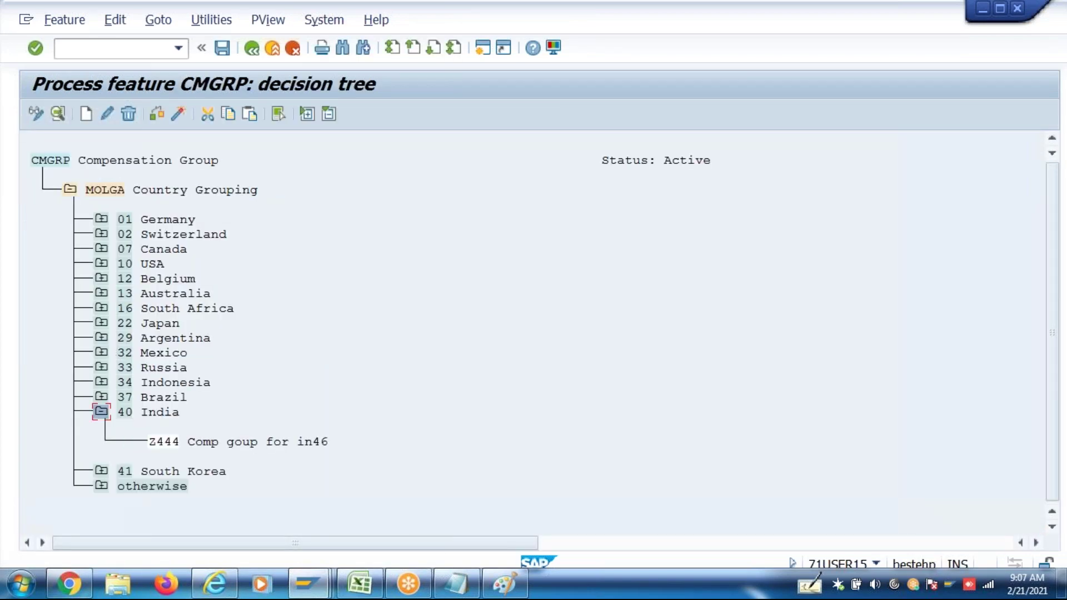
click(170, 445)
click(129, 114)
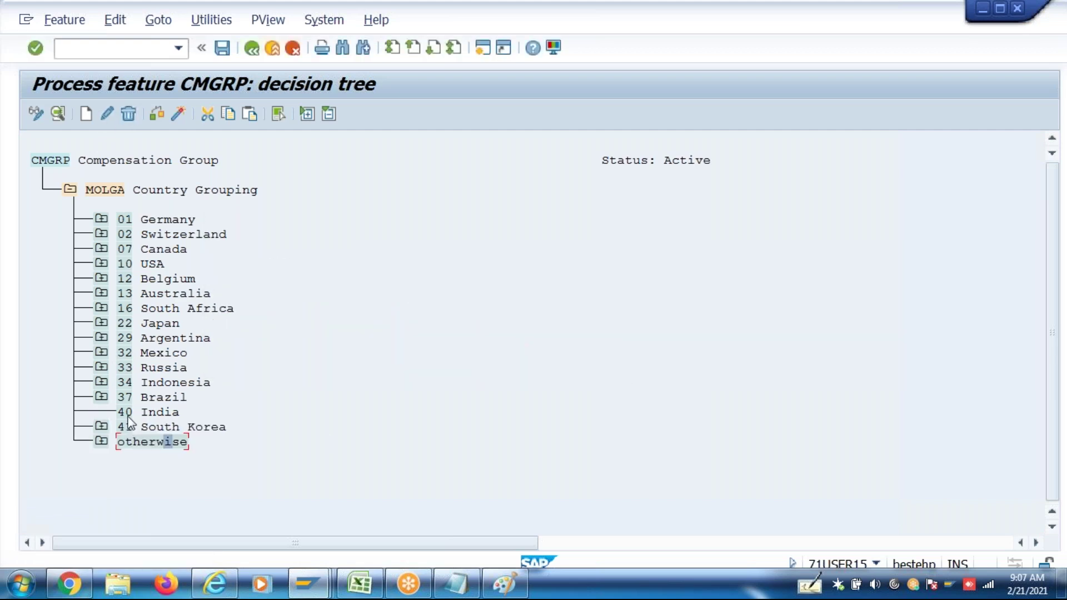
Add a Company Code decision field under 40 India
click(86, 116)
click(259, 307)
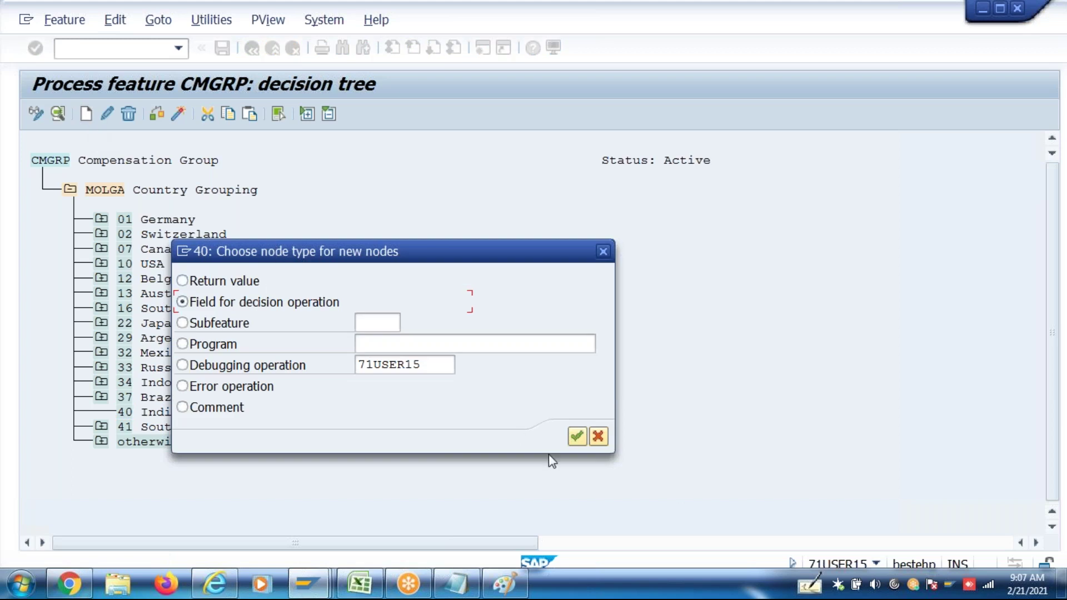
click(578, 436)
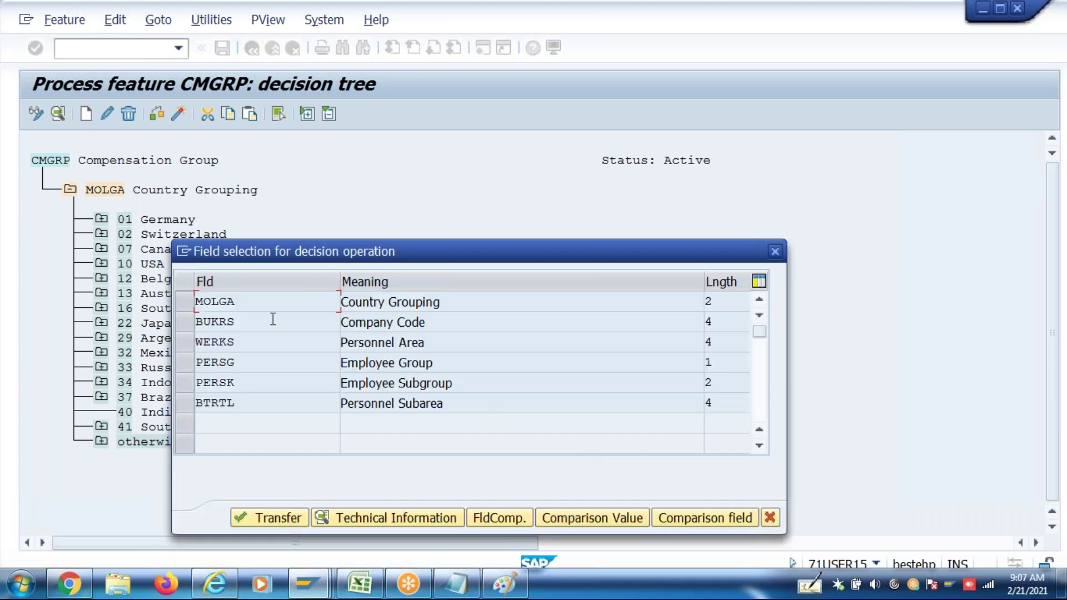
click(179, 325)
click(271, 512)
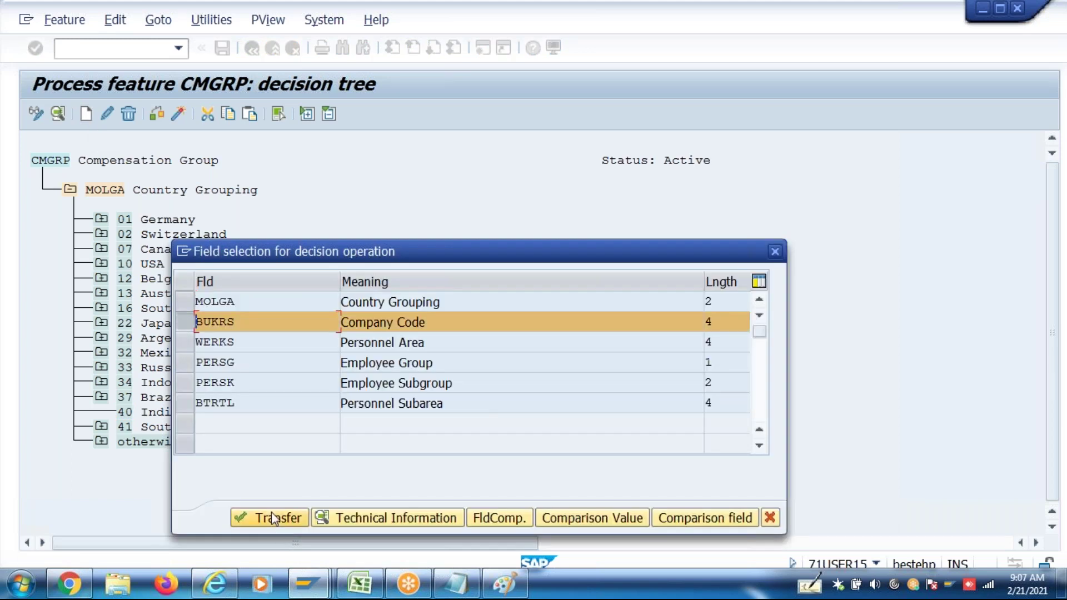
click(169, 441)
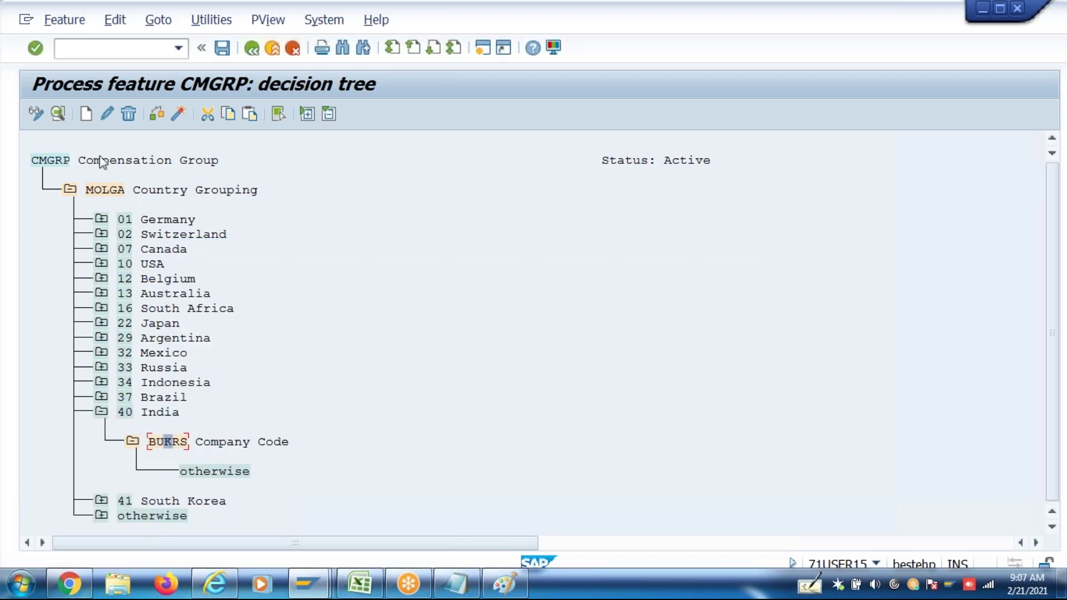
Add company code IN46 Batch 46 under the Company Code node
click(86, 115)
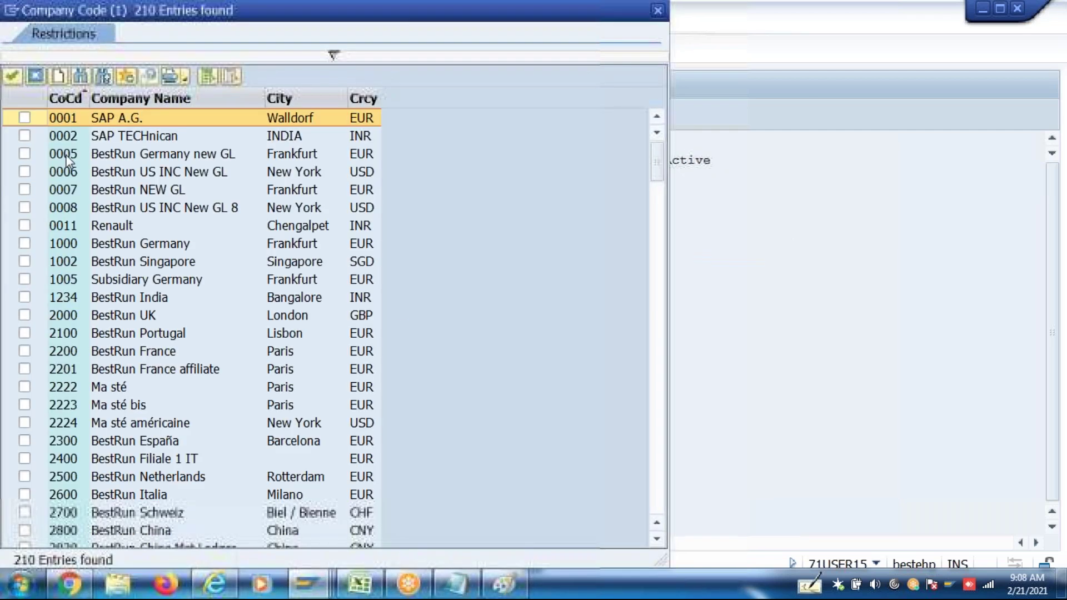
click(415, 59)
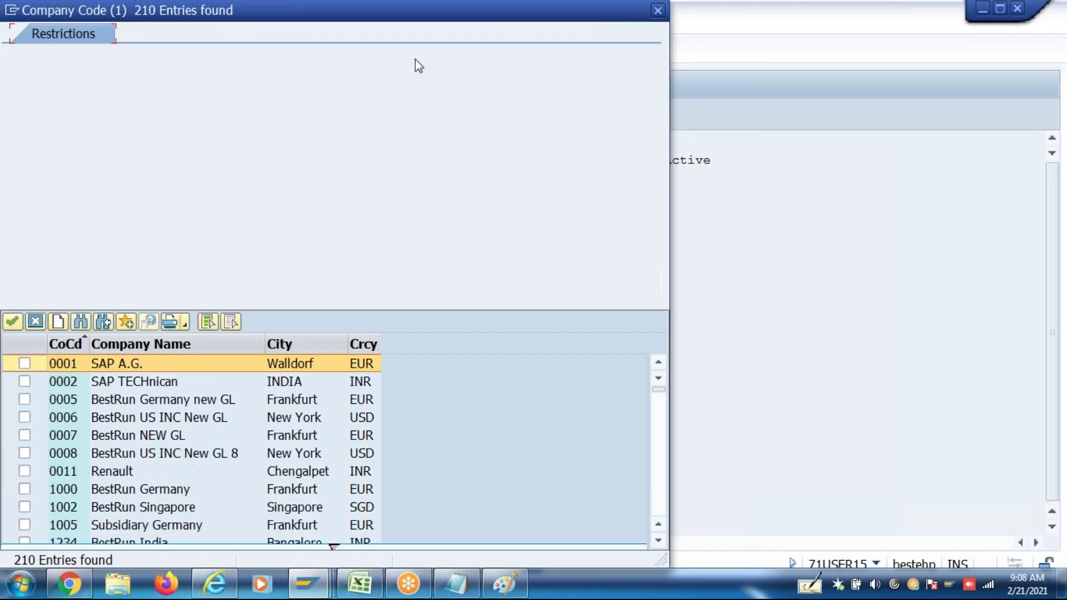
text(In46)
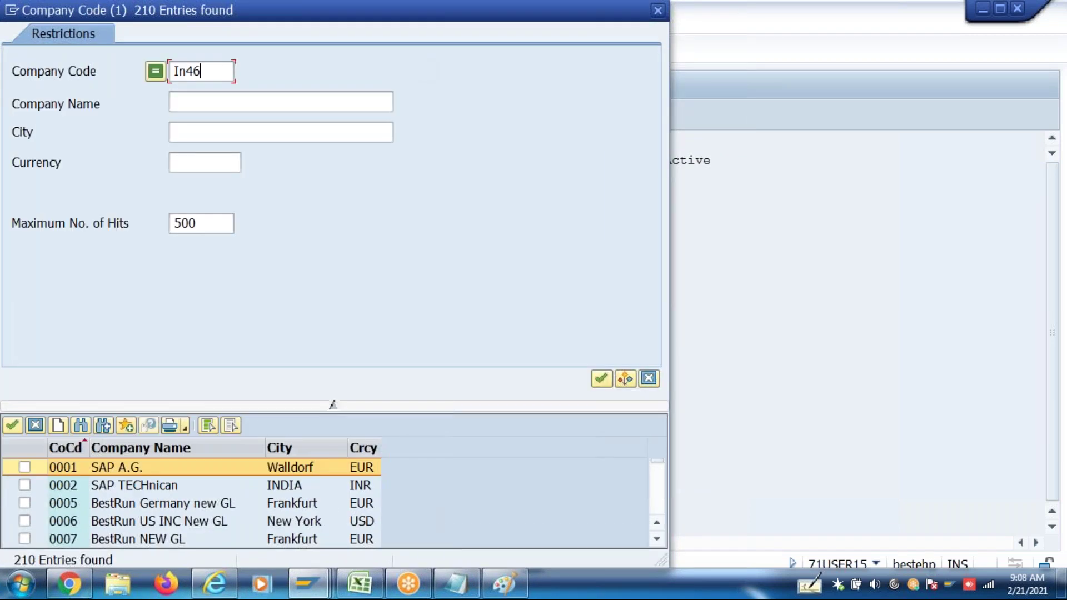
key(Return)
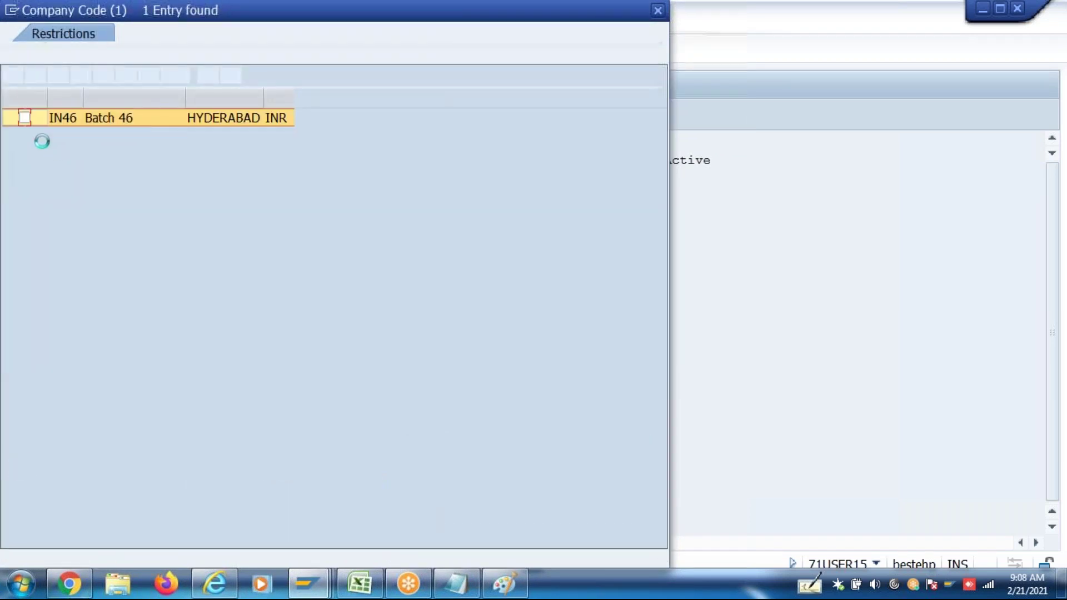
click(25, 117)
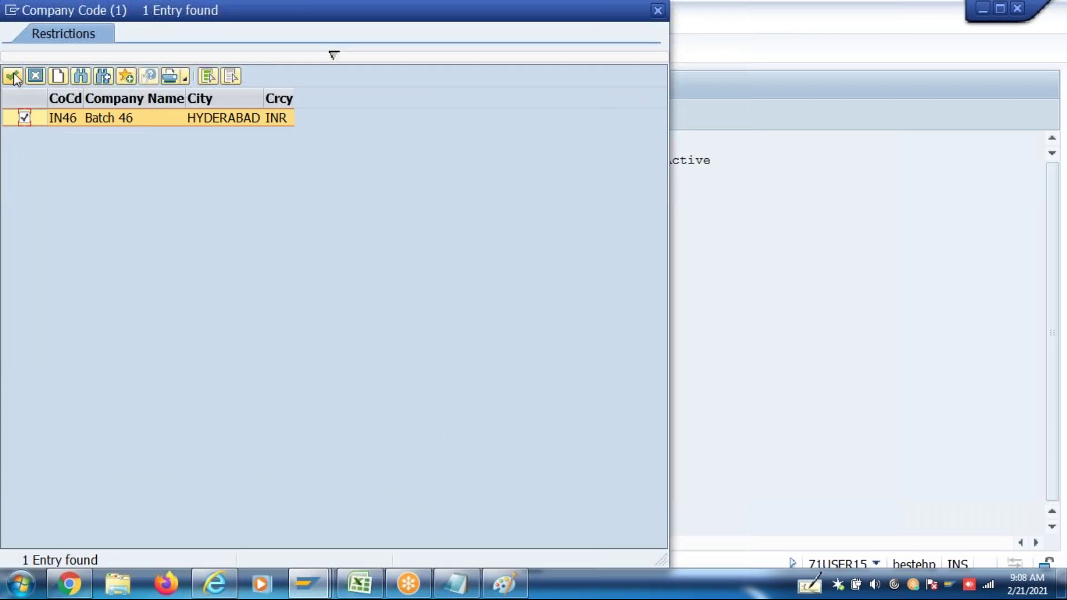
key(Return)
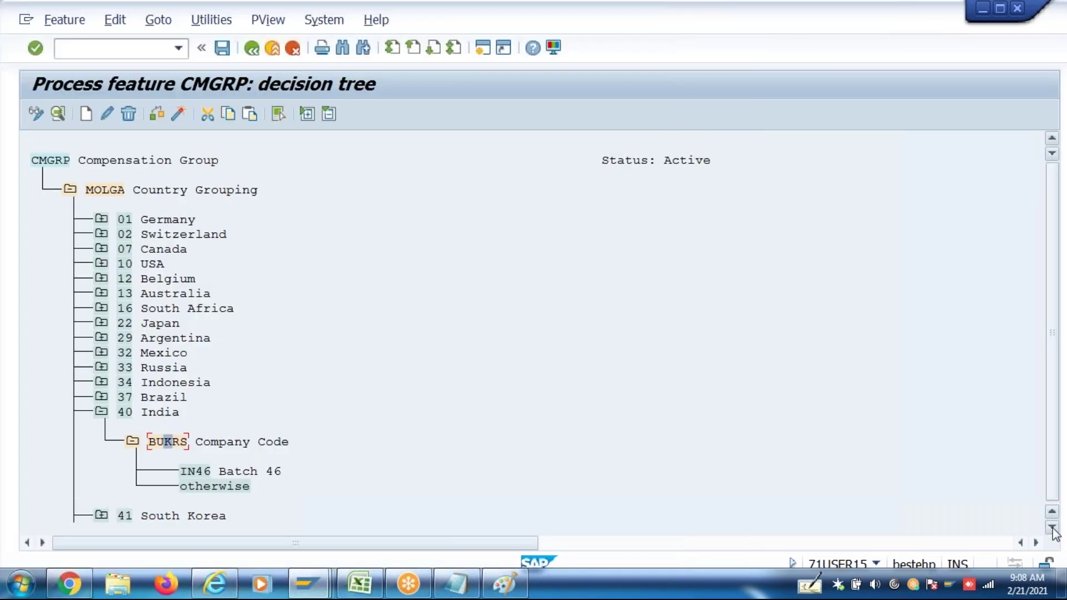
click(1052, 529)
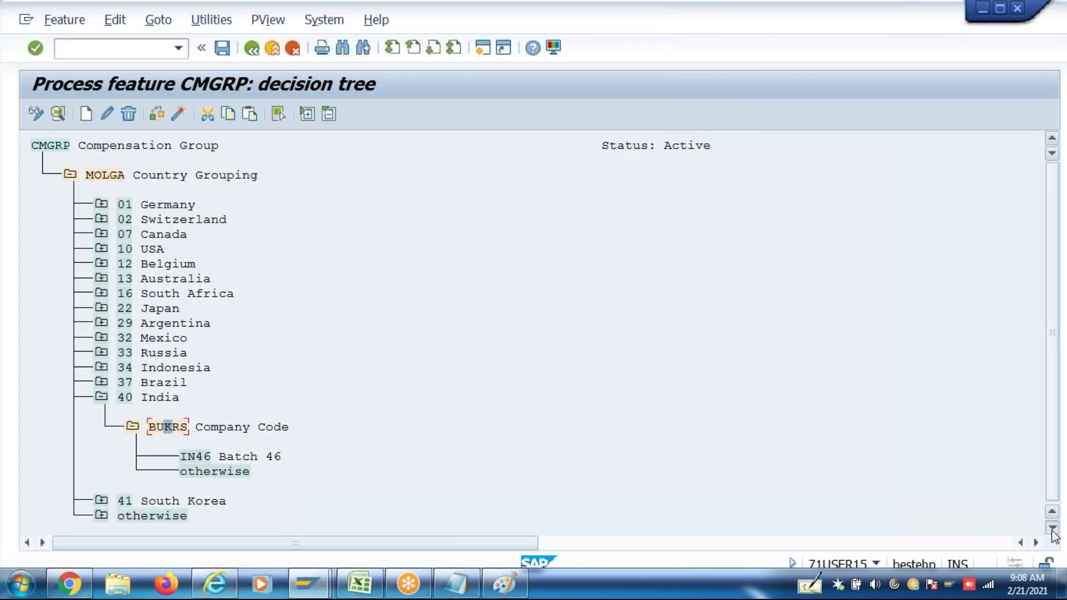
Make the Company Code otherwise branch return Z444
click(197, 472)
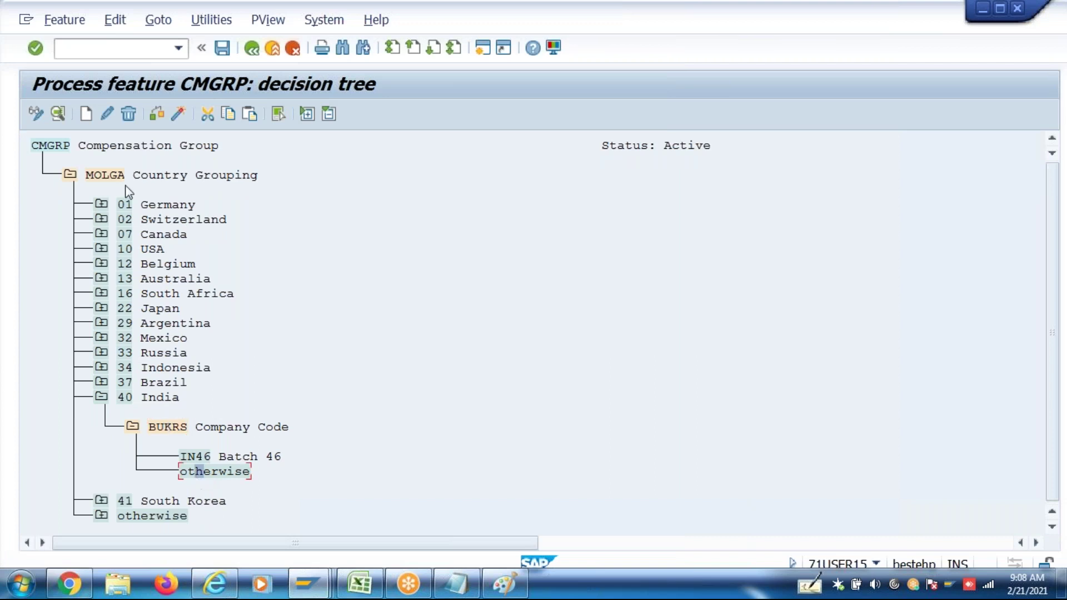
click(86, 113)
click(577, 438)
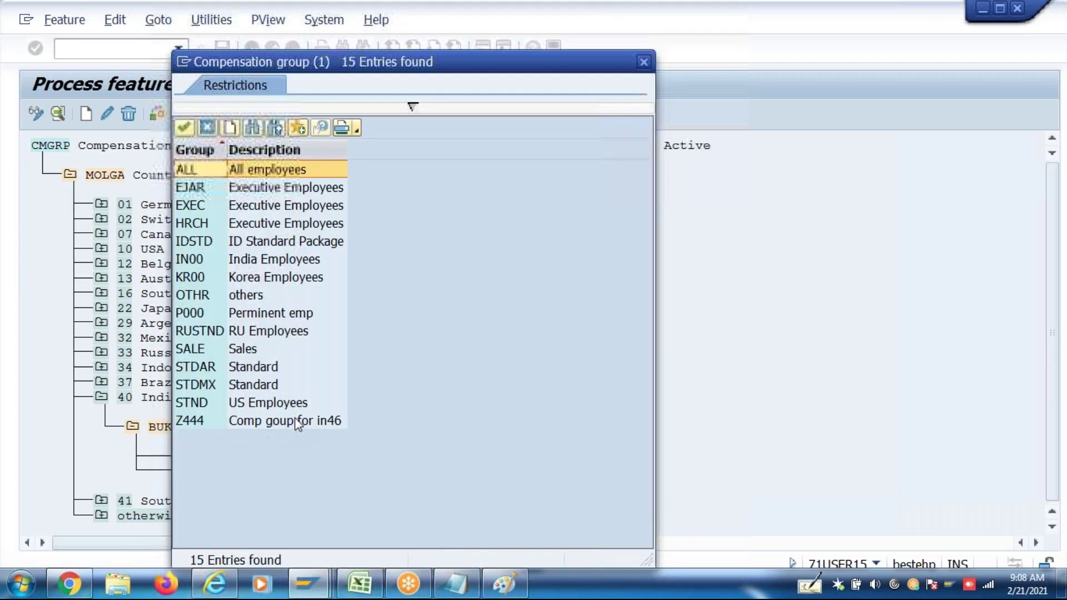
double_click(298, 425)
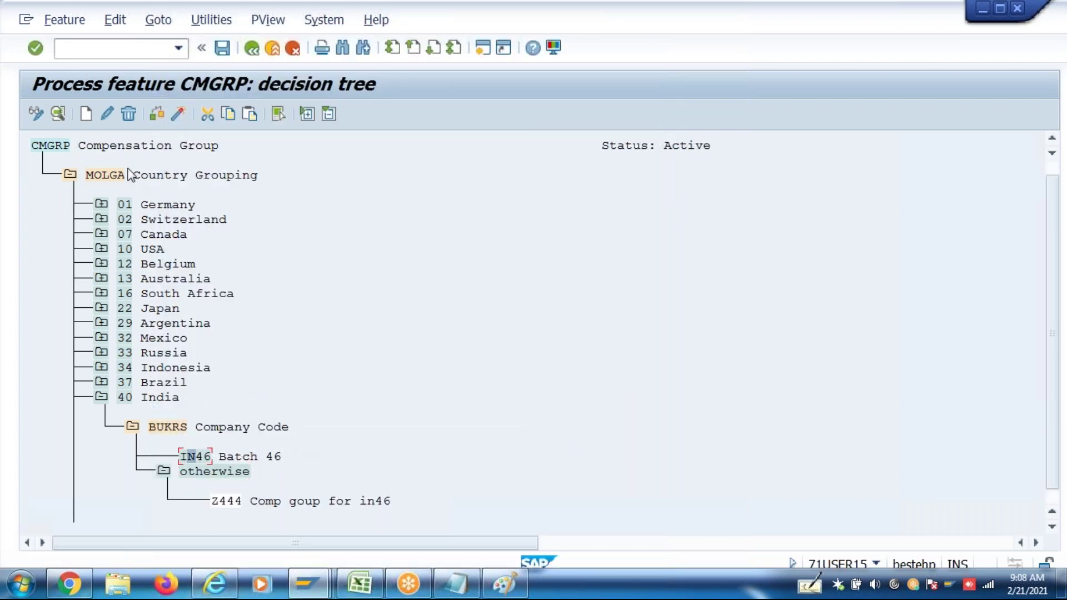
Add an Employee Group (PERSG) decision field under IN46 Batch 46
click(87, 116)
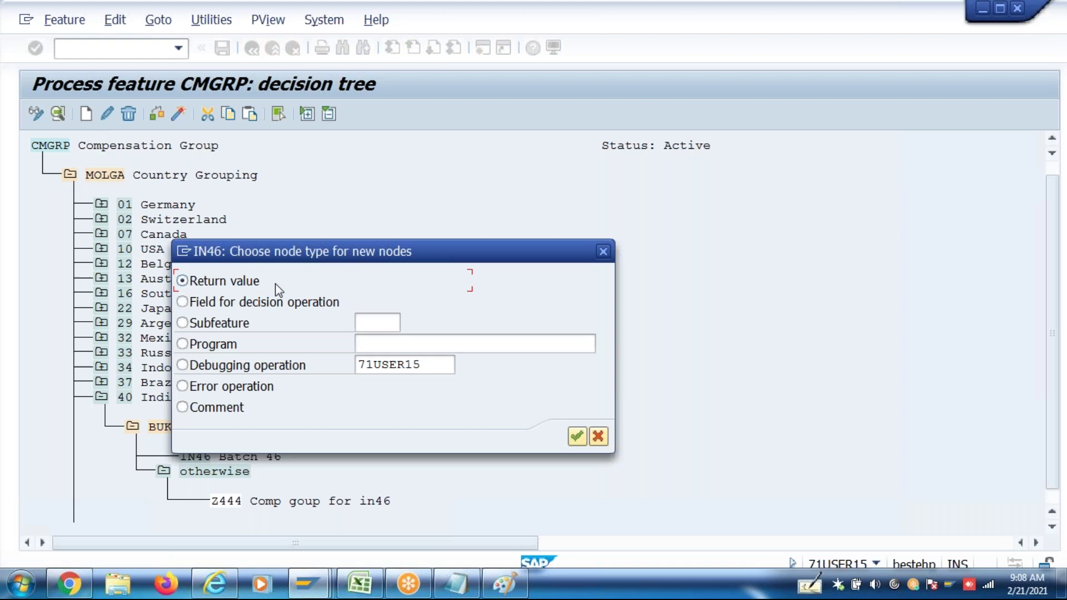
click(275, 302)
click(578, 437)
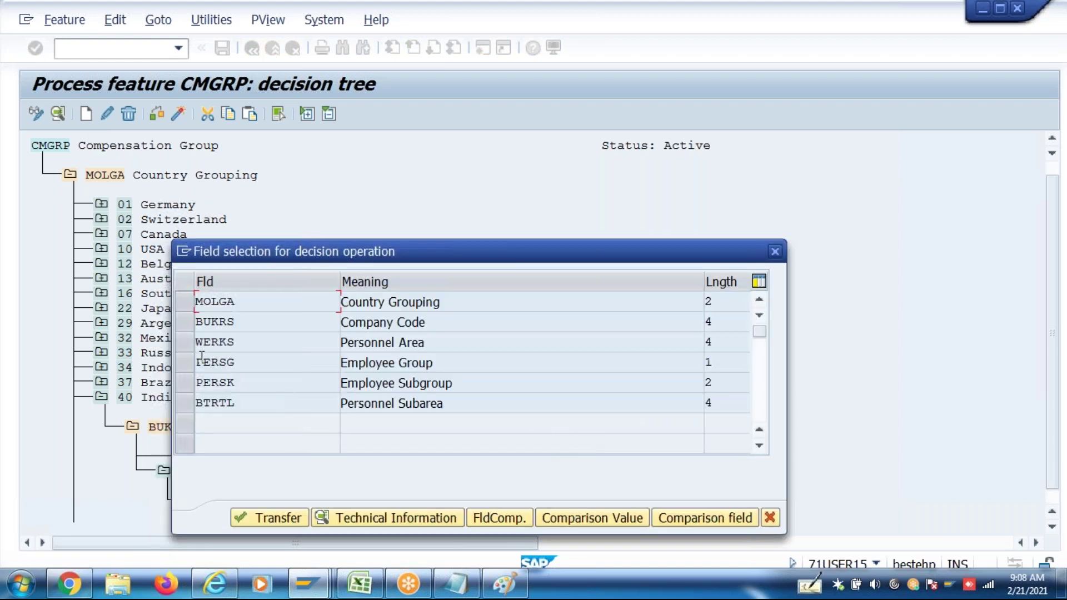
click(191, 367)
click(256, 512)
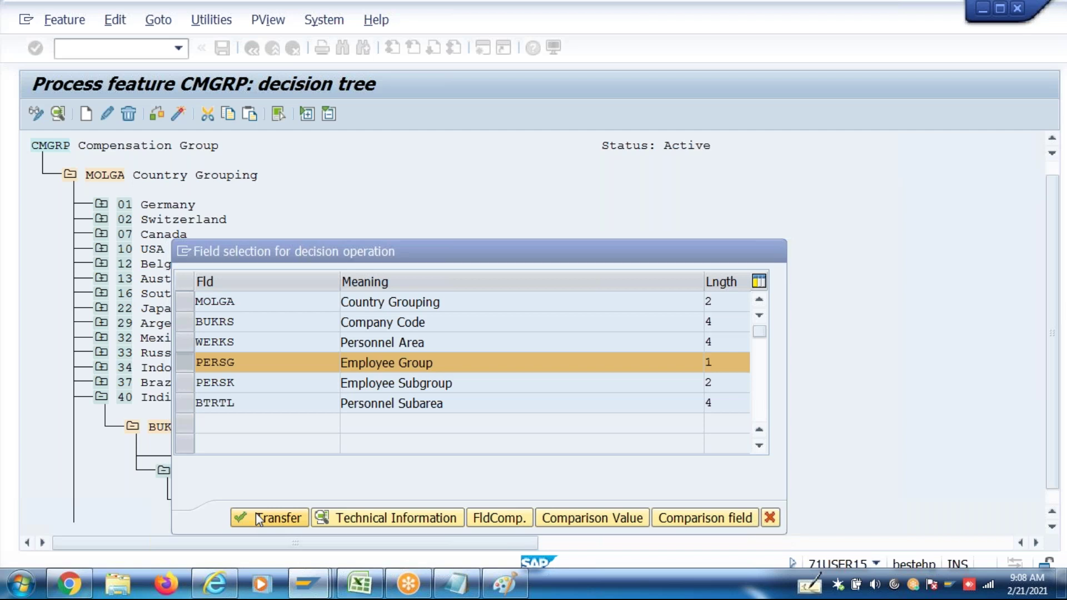
click(1052, 526)
click(1051, 527)
click(1052, 527)
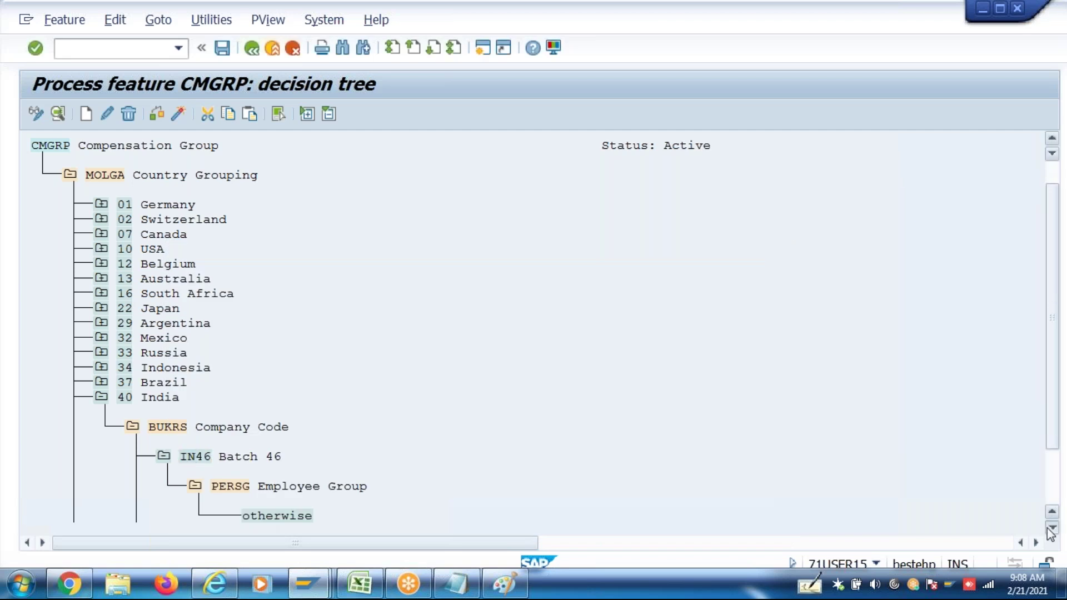
click(1052, 527)
click(1052, 526)
click(1052, 526)
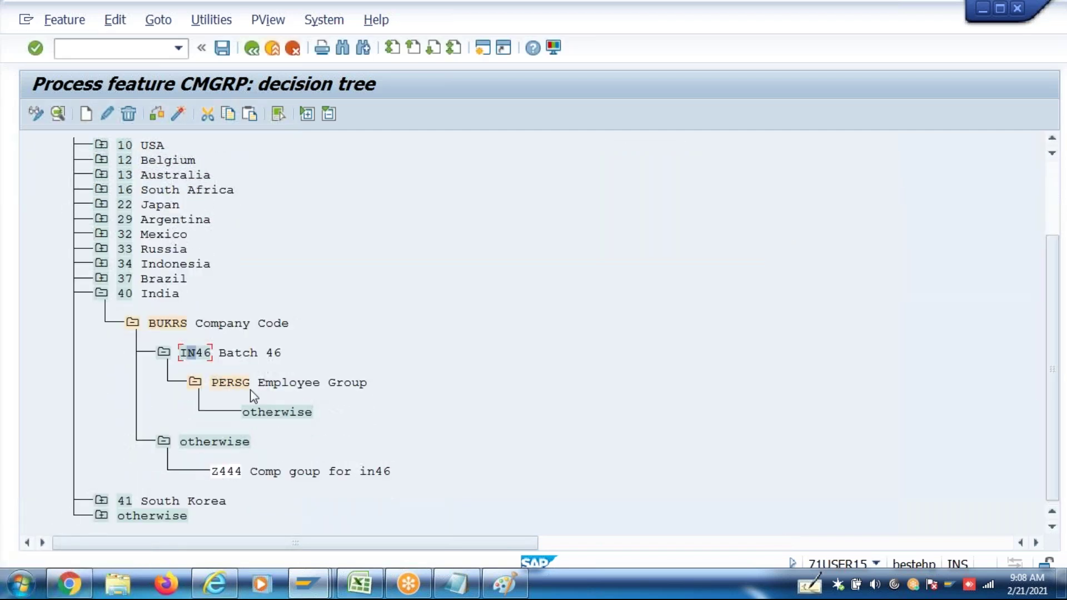
Add employee group P Permanent under the Employee Group node
click(232, 389)
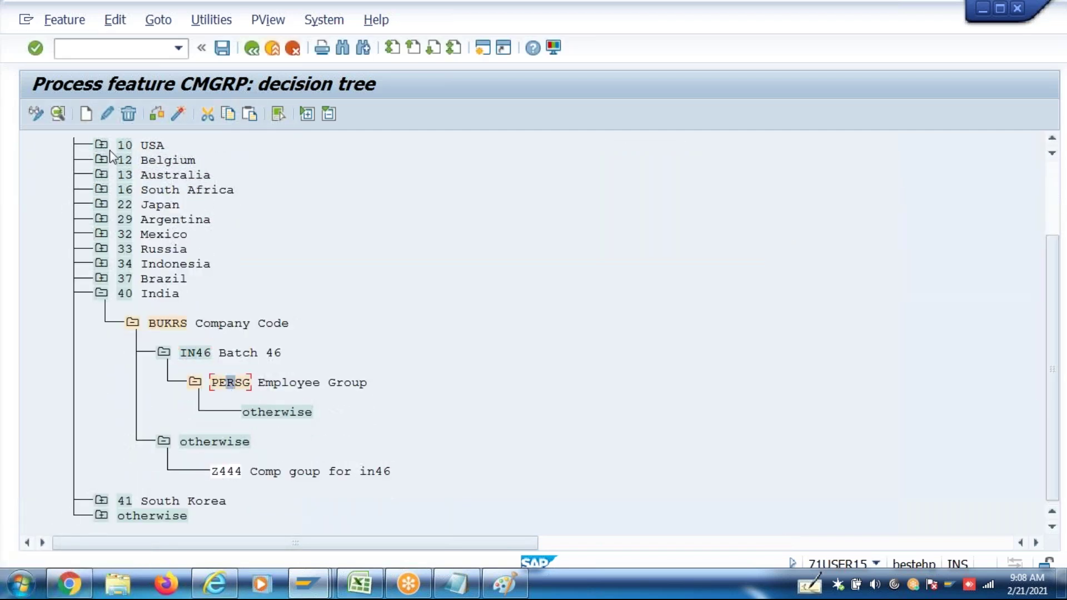
click(85, 114)
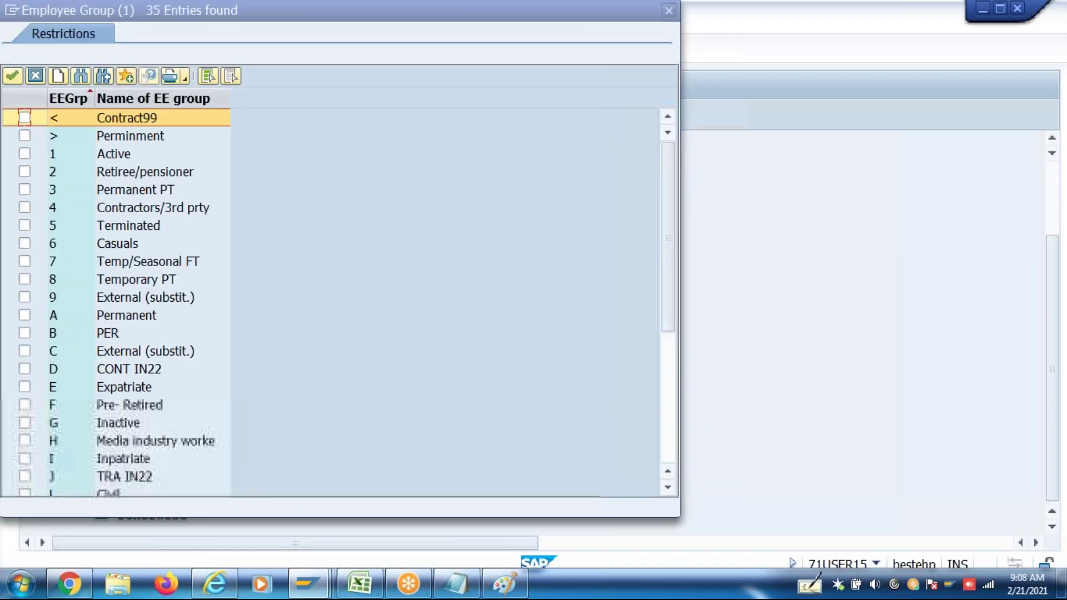
click(665, 427)
click(24, 315)
click(13, 77)
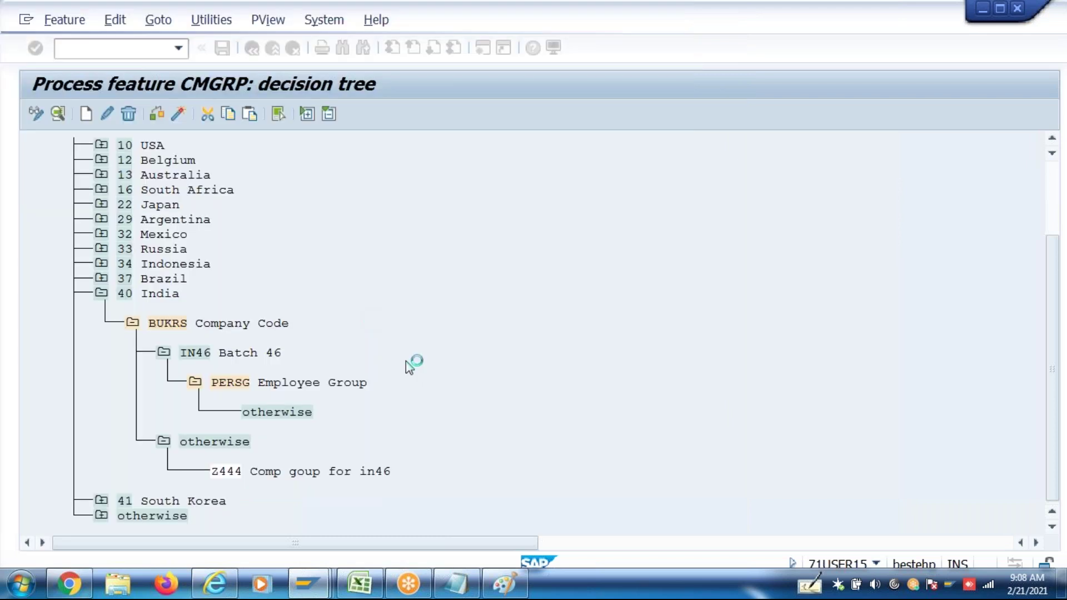
Make P Permanent return P000 and the otherwise branch return OTHR
click(245, 413)
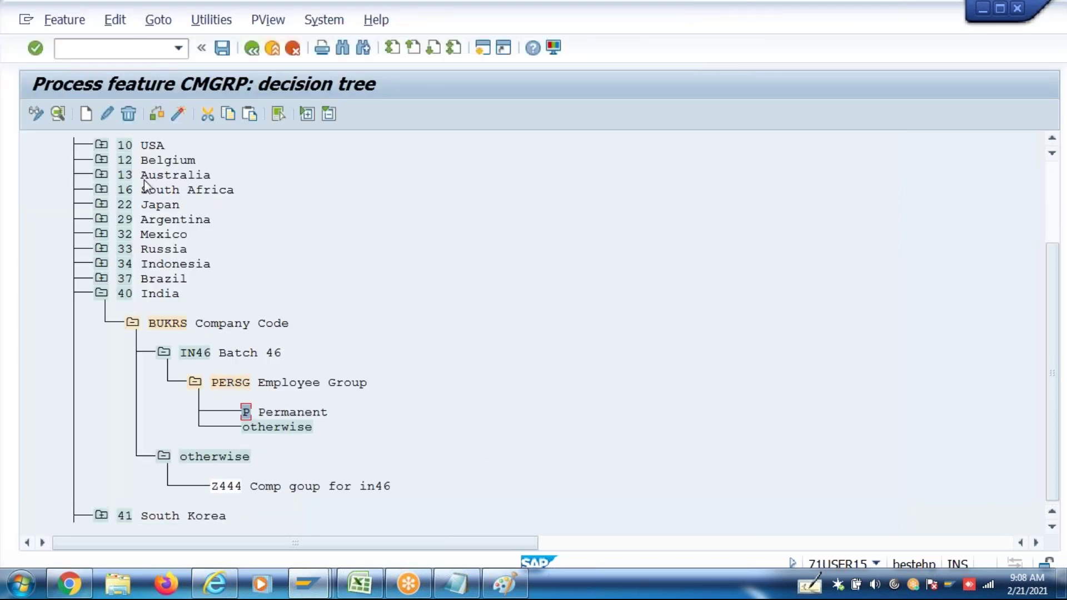
click(86, 115)
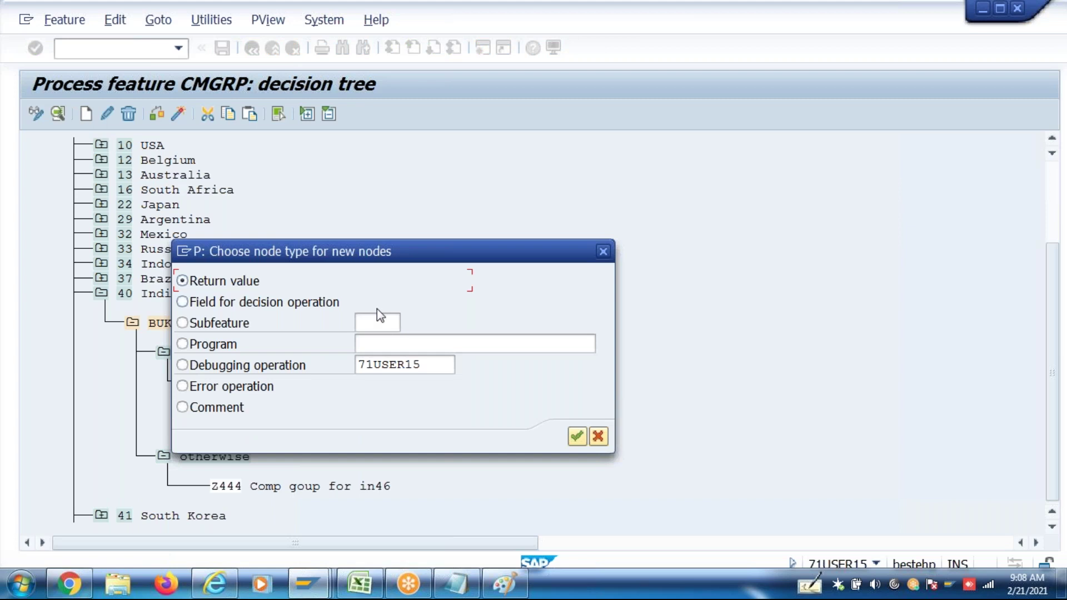
click(577, 436)
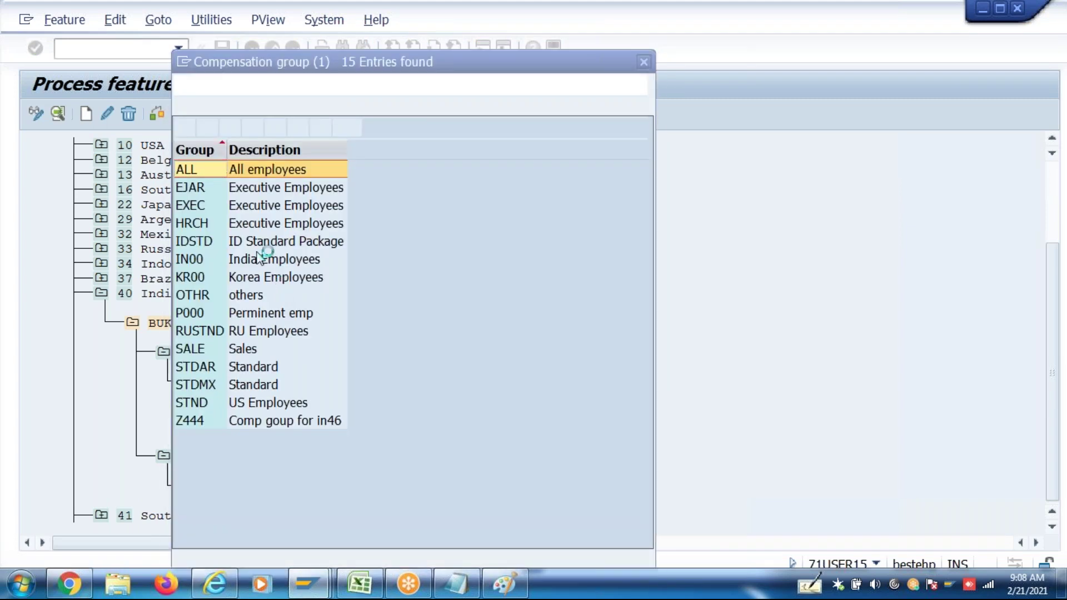
double_click(239, 320)
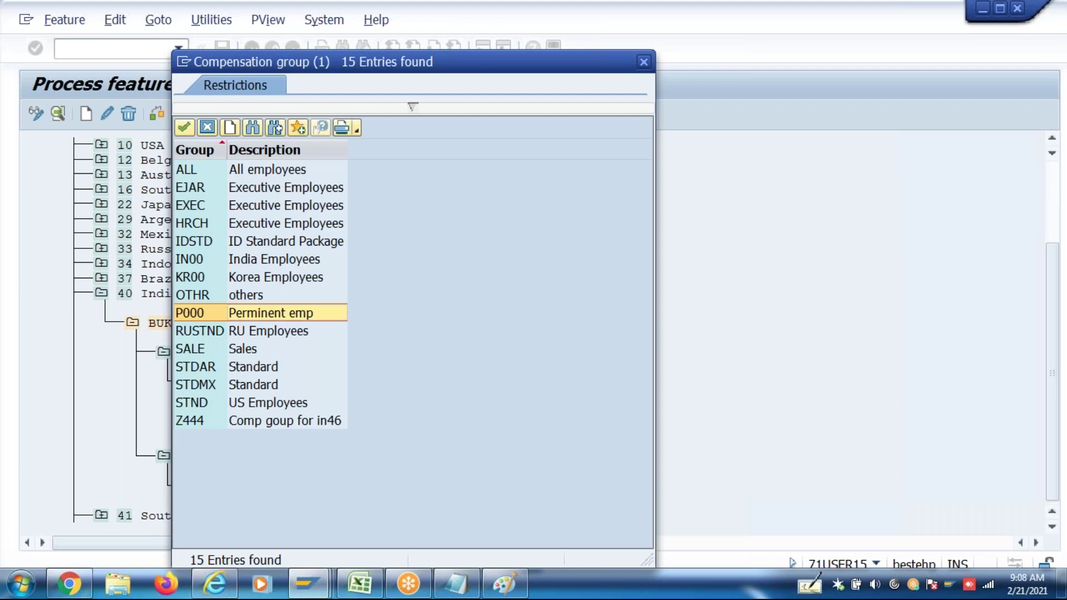
click(277, 473)
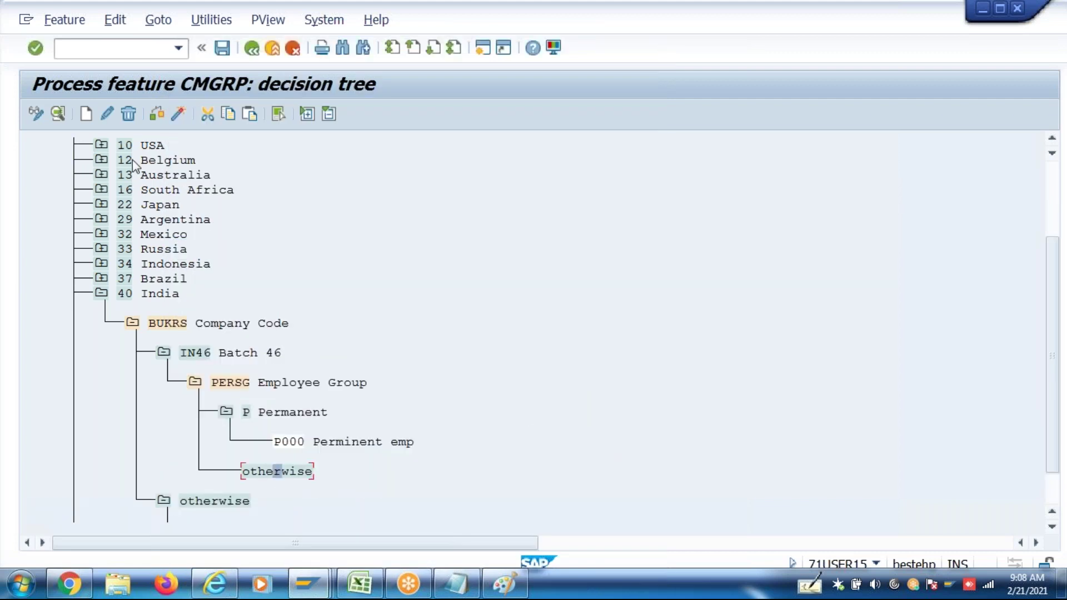
click(87, 114)
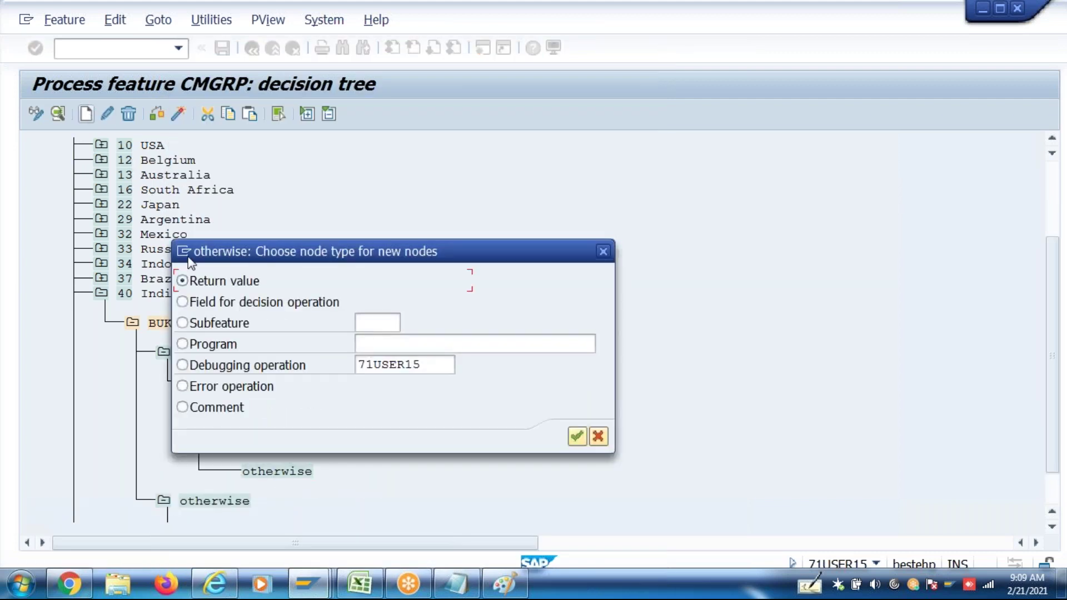
click(577, 437)
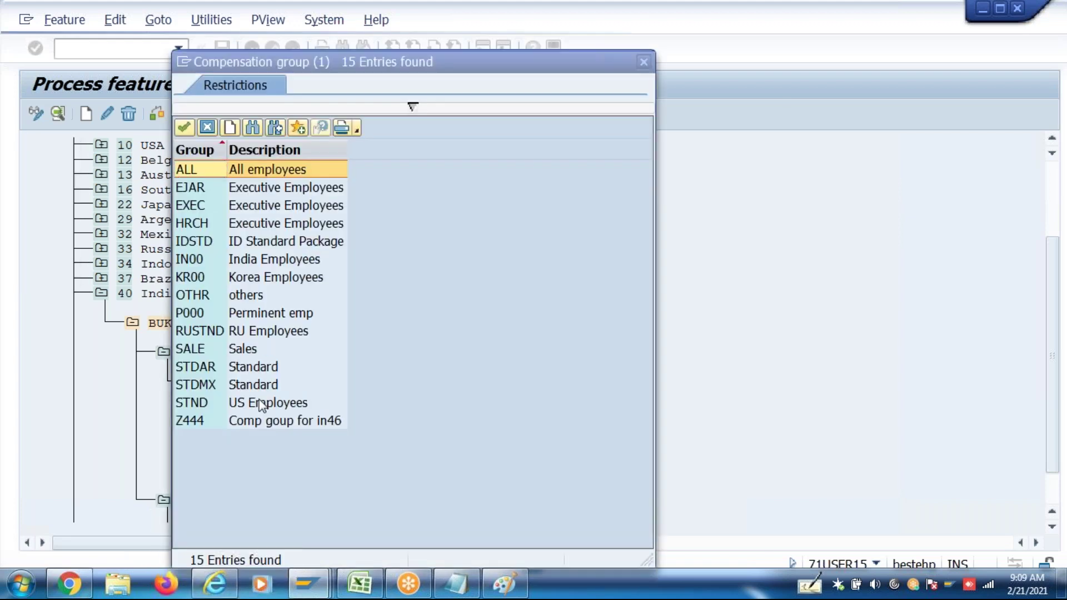
click(233, 295)
key(Return)
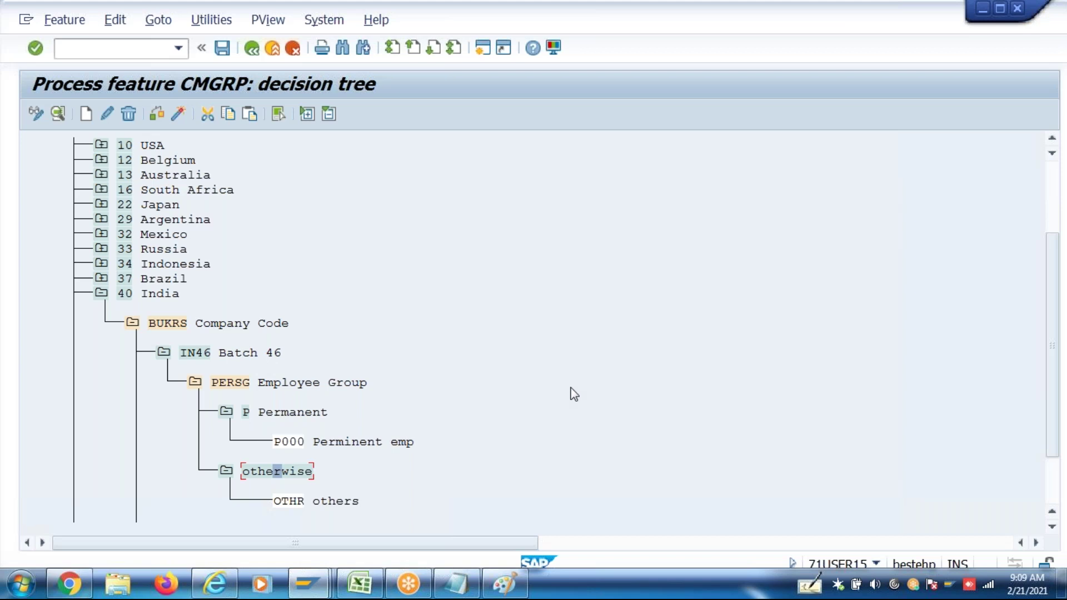
Generate and save feature CMGRP under the customizing request, then return to the IMG
scroll(1053, 531, down, 5)
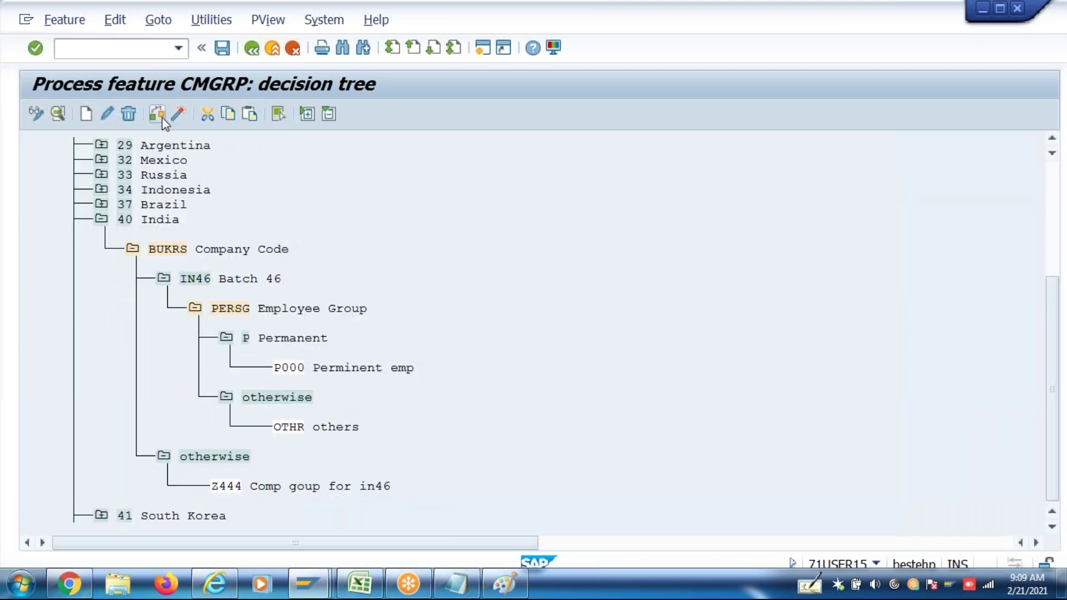
click(179, 115)
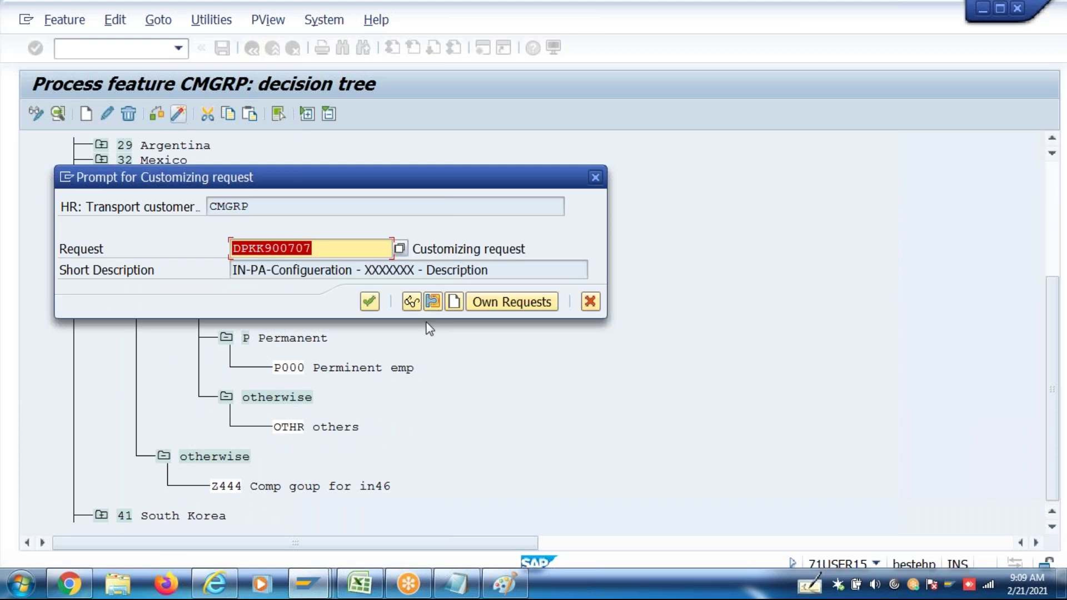
click(370, 303)
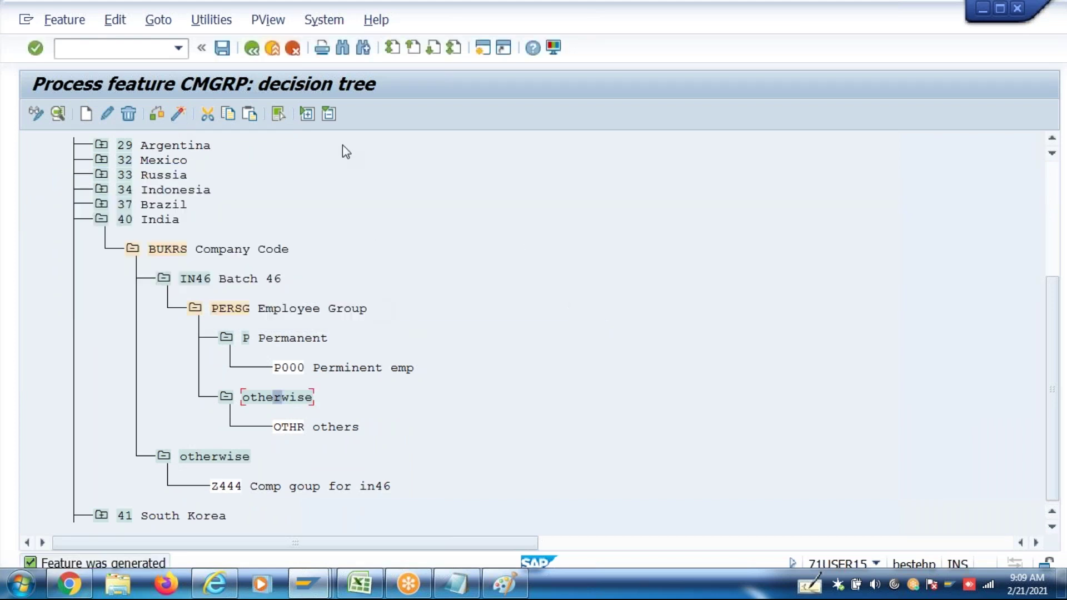
click(289, 374)
click(293, 428)
click(224, 49)
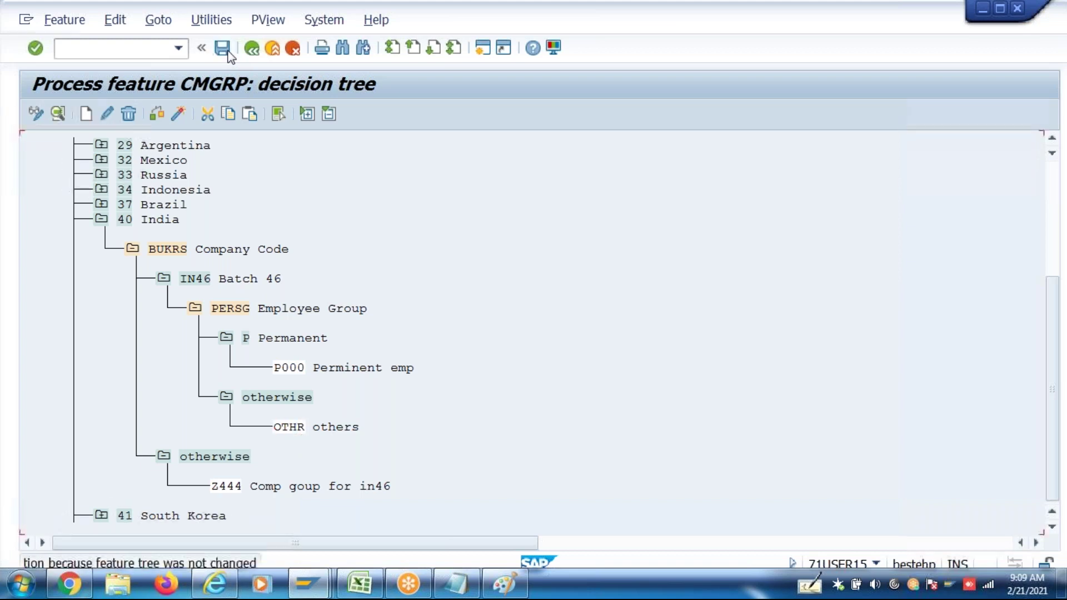
click(252, 50)
click(251, 50)
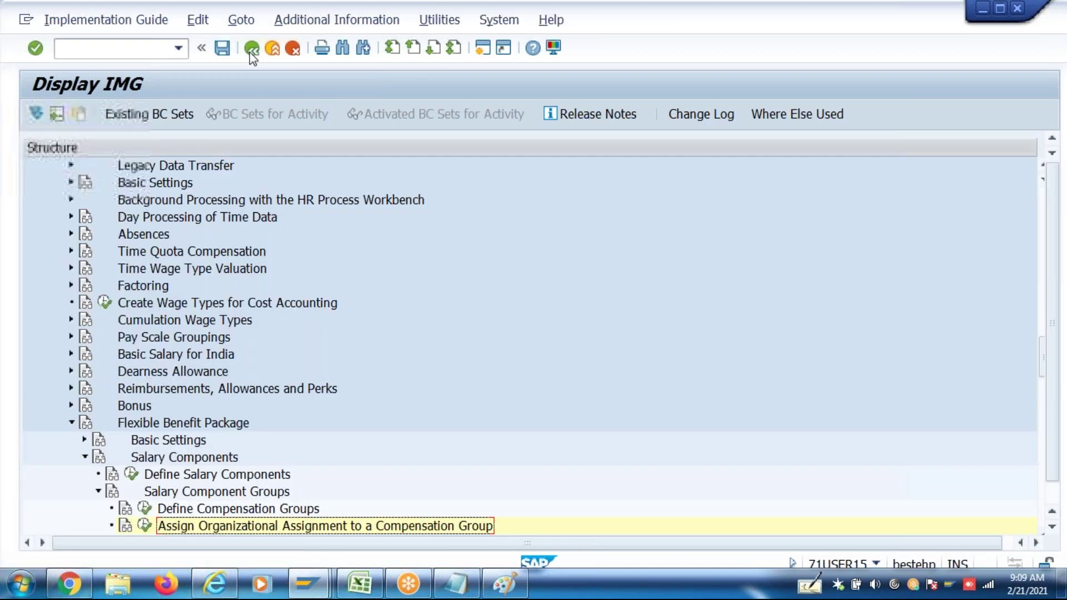
click(1051, 531)
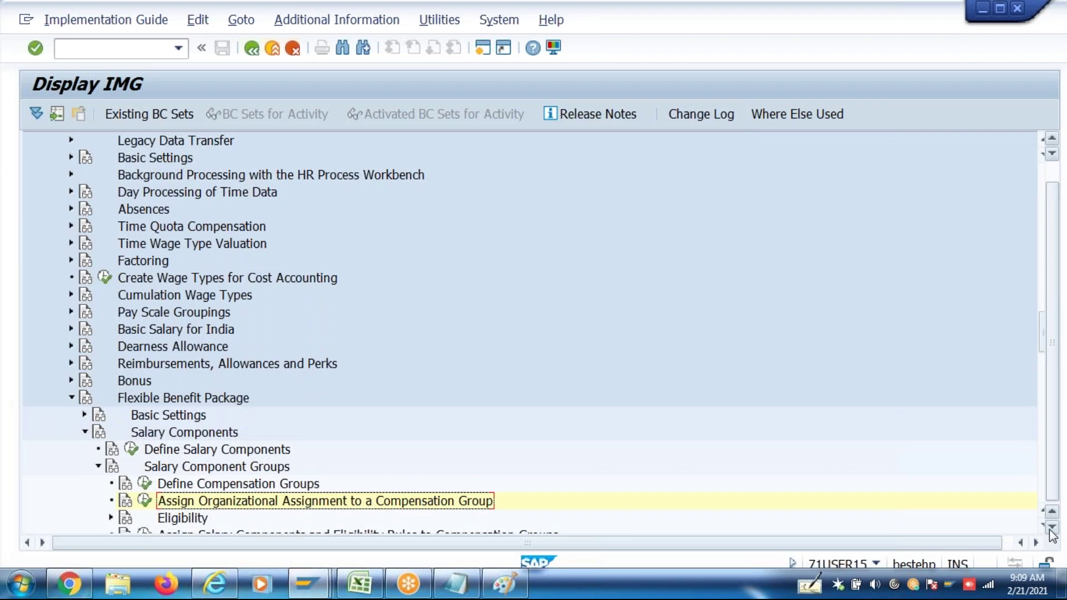
click(1009, 543)
click(160, 519)
scroll(160, 525, down, 3)
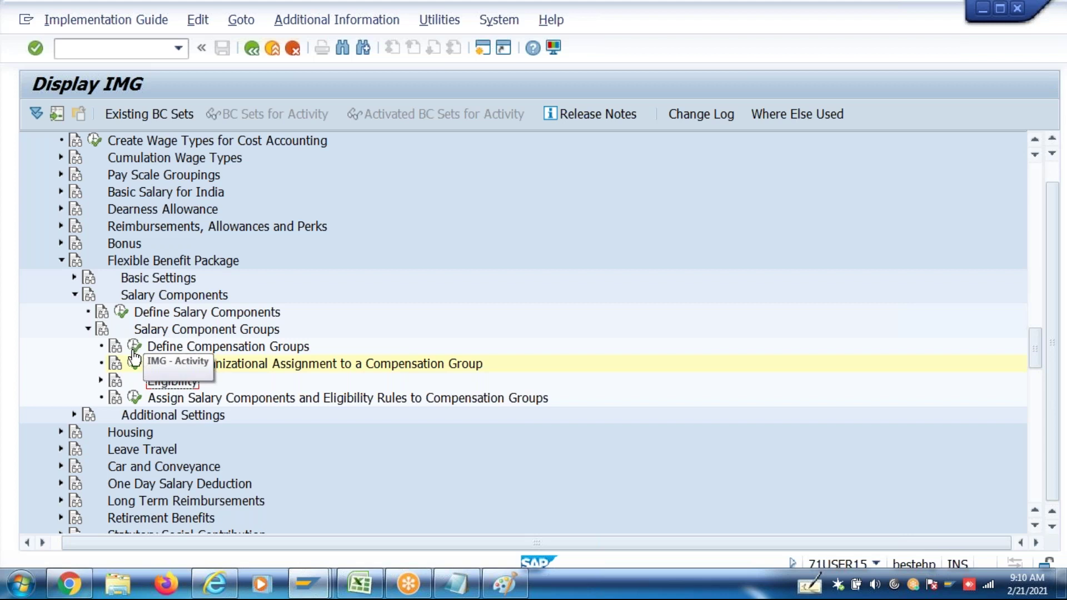
click(135, 363)
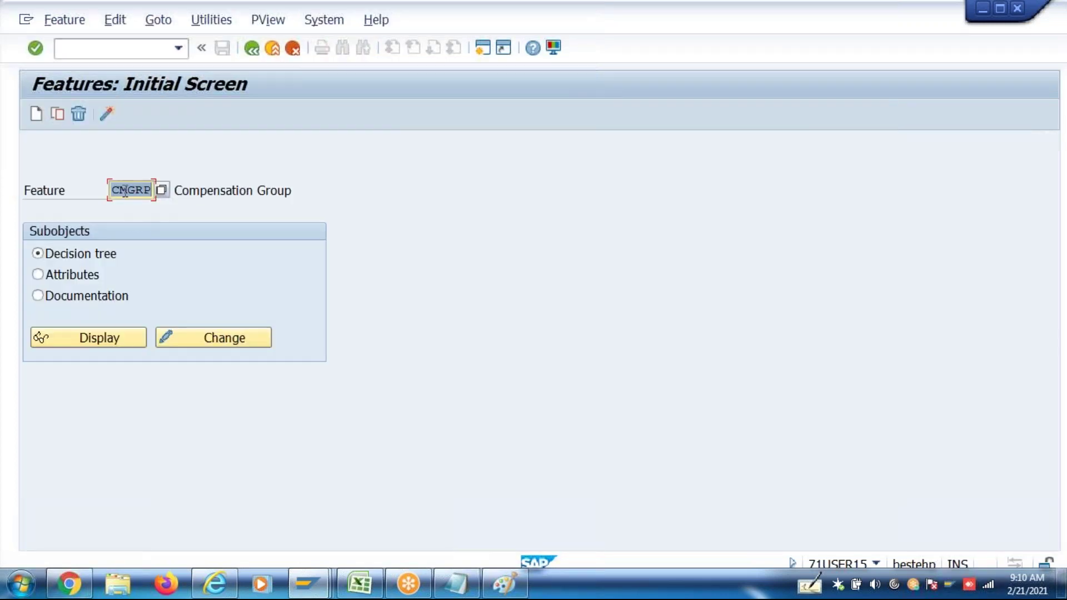
Open CMGRP's structure (PME60, P0384-CMPGR) and page through its 31 valid decision fields
click(86, 275)
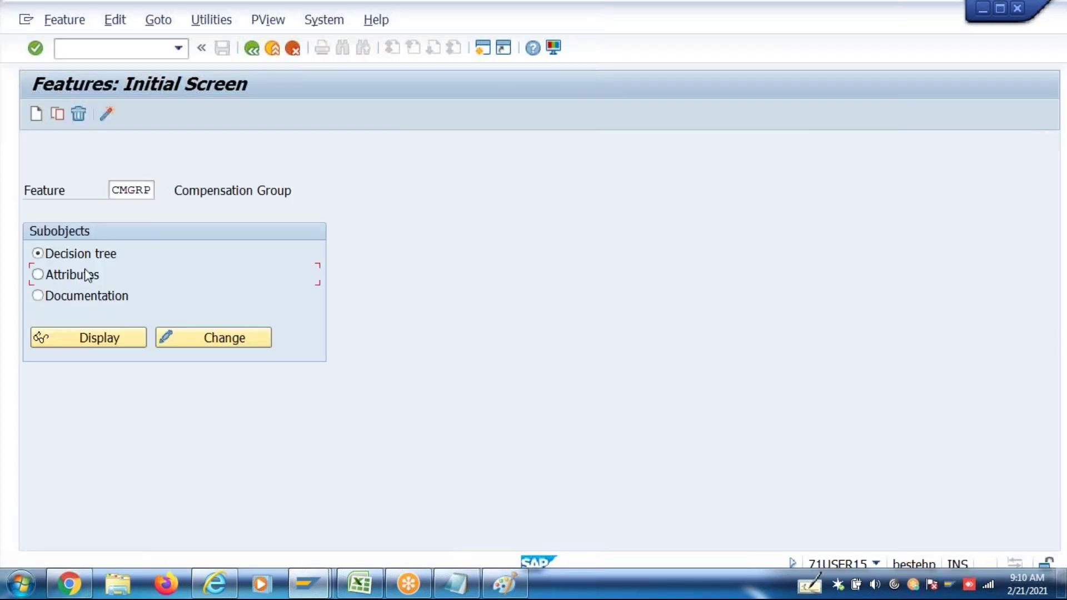
click(195, 338)
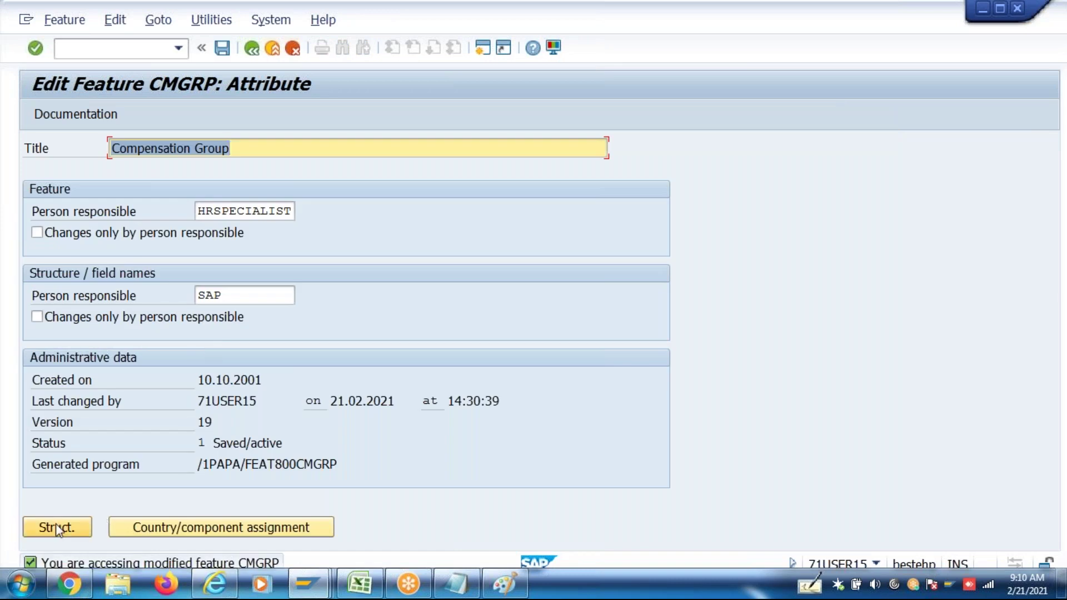
click(57, 528)
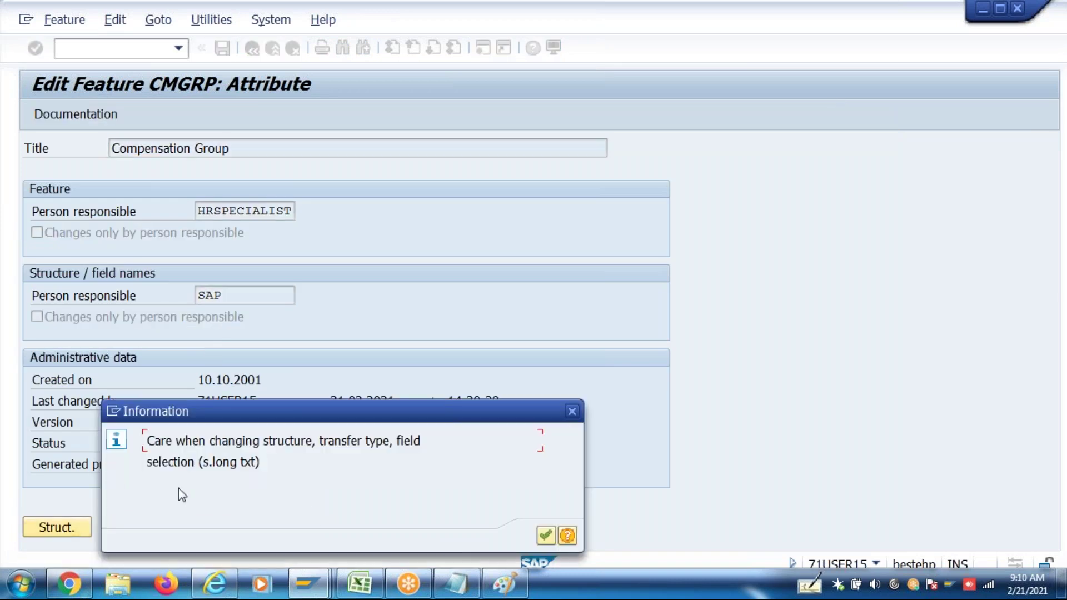
click(545, 536)
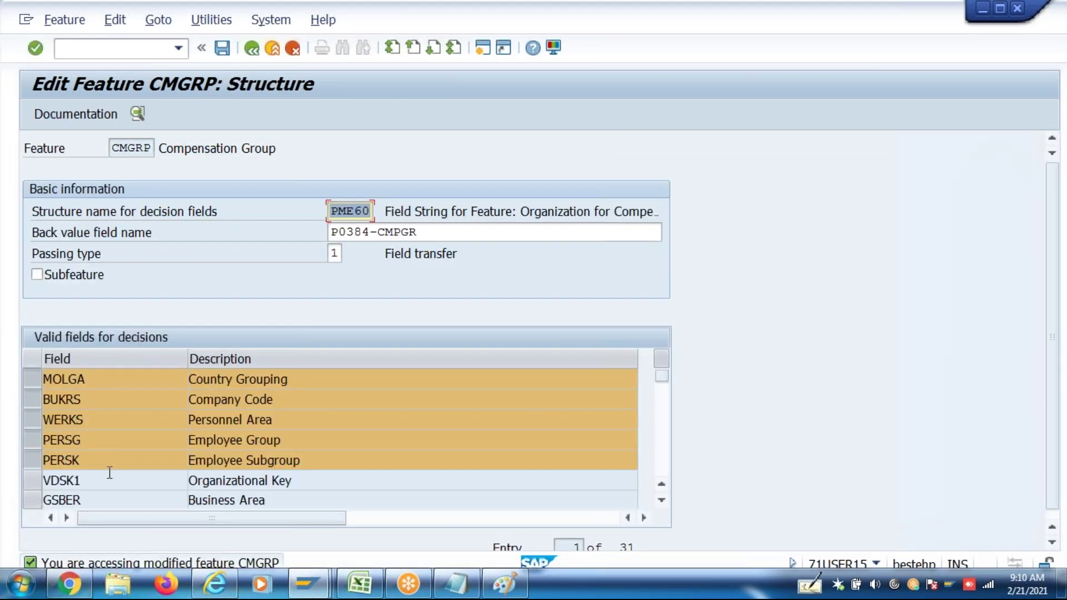
scroll(110, 473, down, 1)
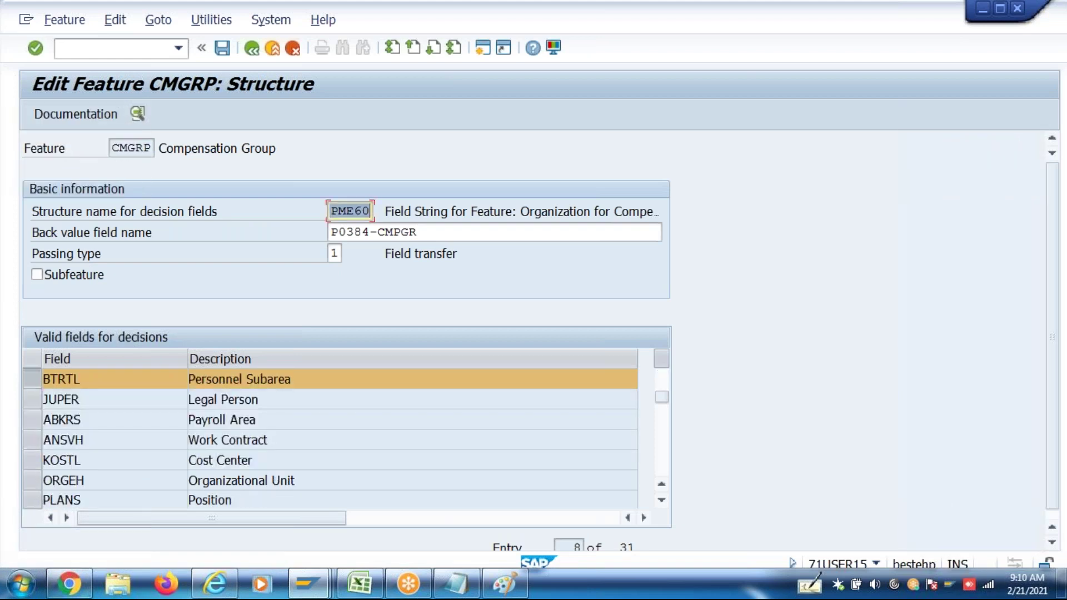
scroll(331, 439, down, 1)
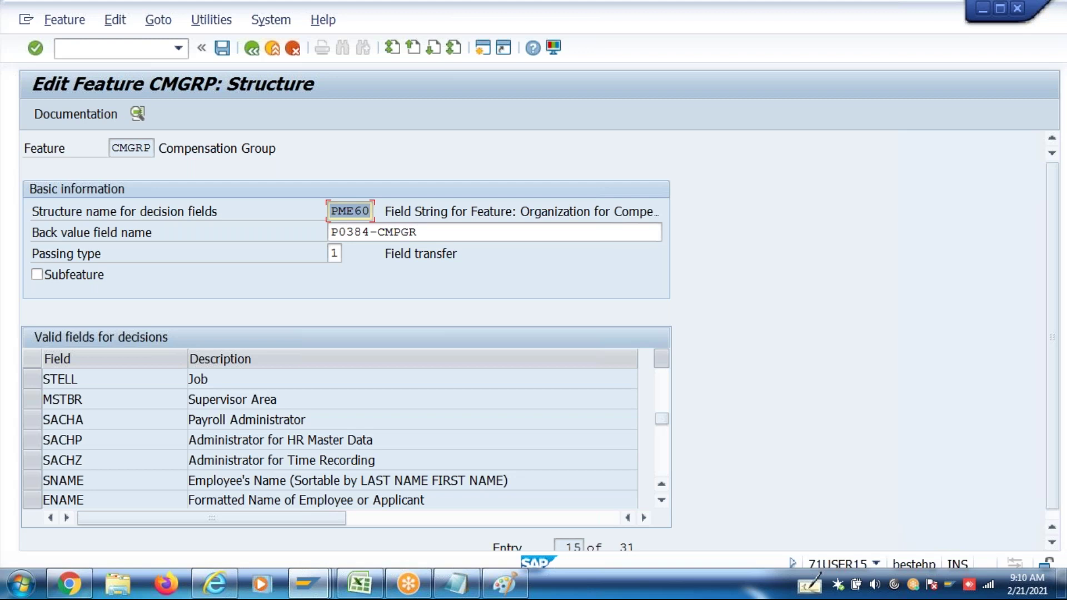
click(660, 406)
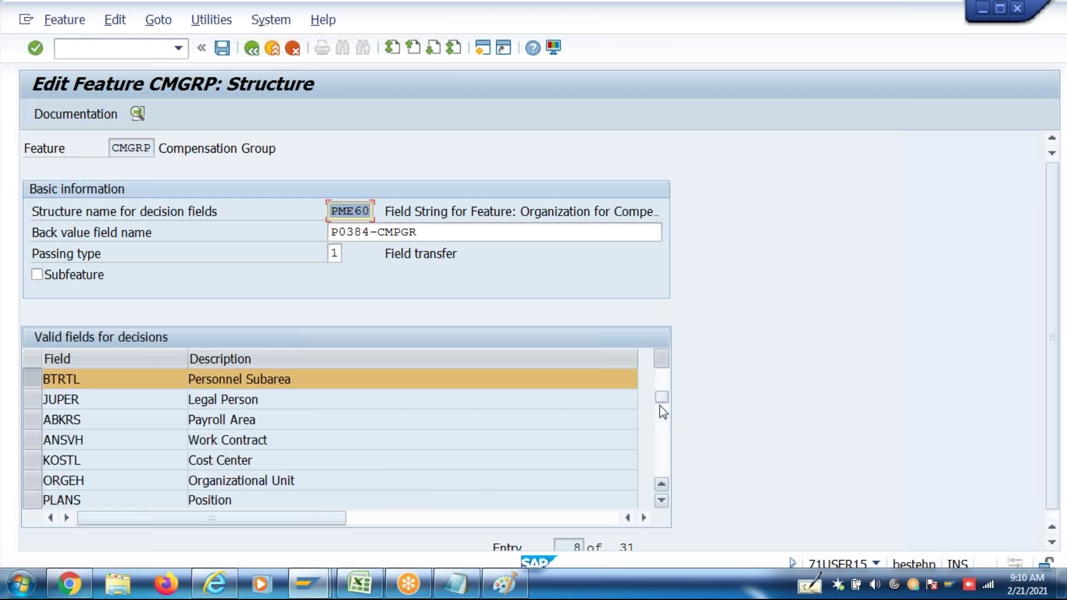
click(663, 441)
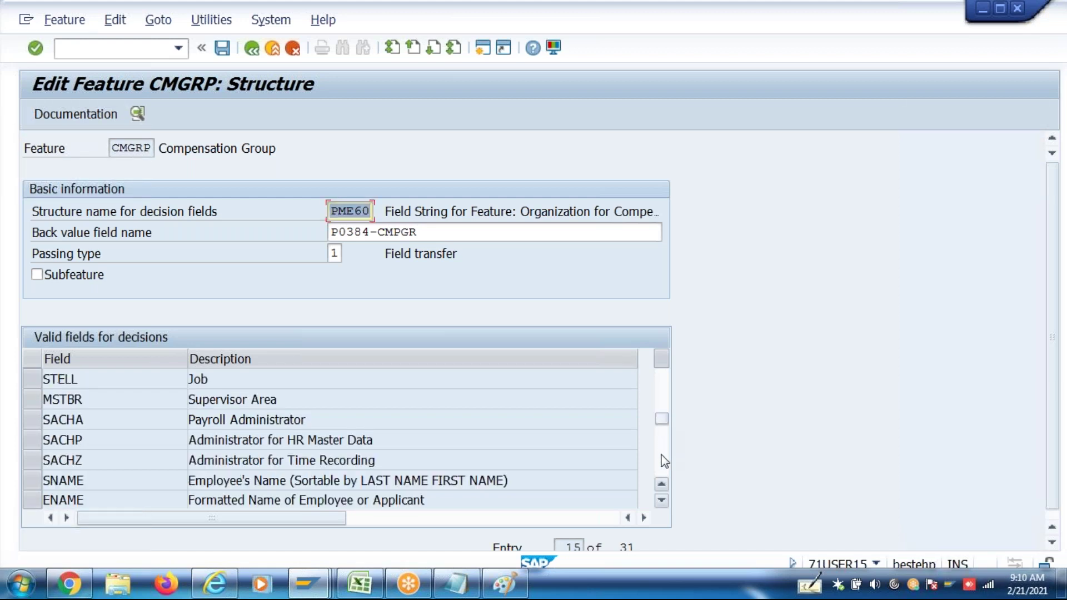
click(663, 471)
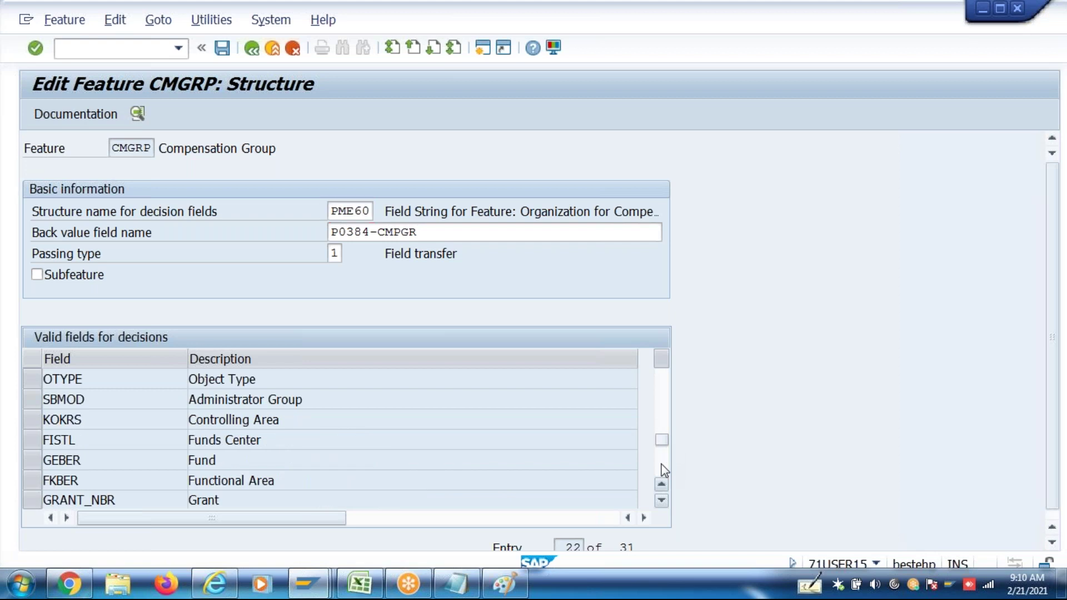
click(663, 470)
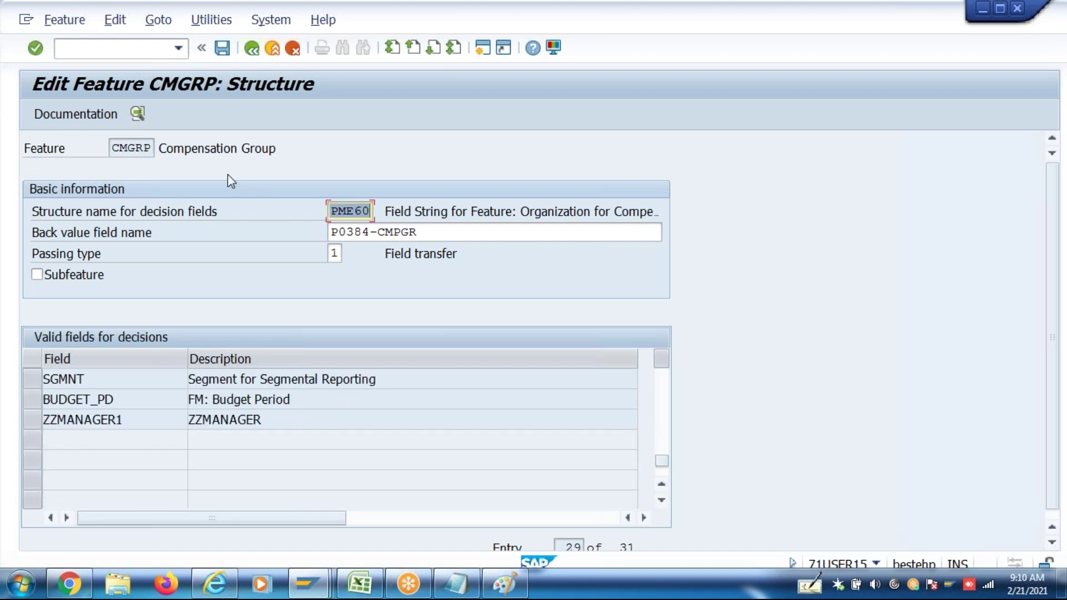
Close the CMGRP feature and CAREA tree windows, returning to the Salary Component Groups IMG tree
click(253, 50)
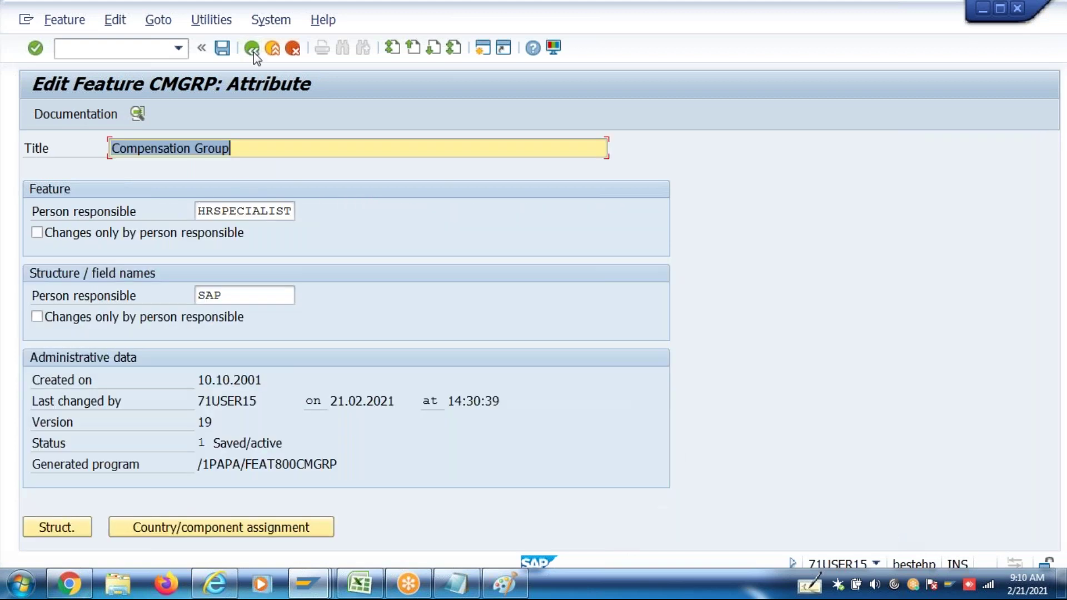
click(253, 50)
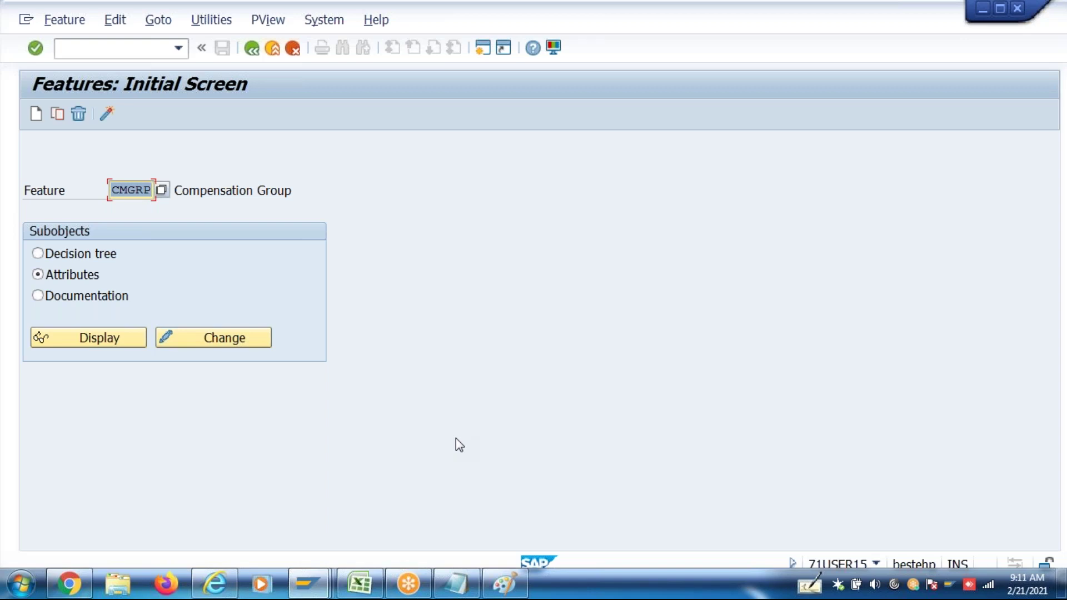
click(307, 584)
mouse_move(633, 511)
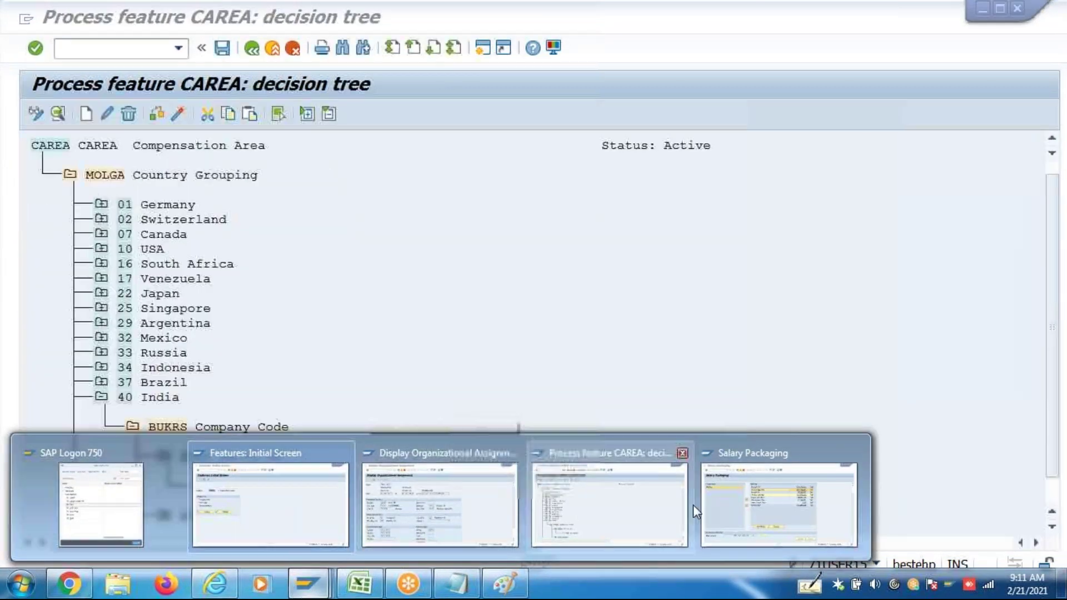
click(588, 504)
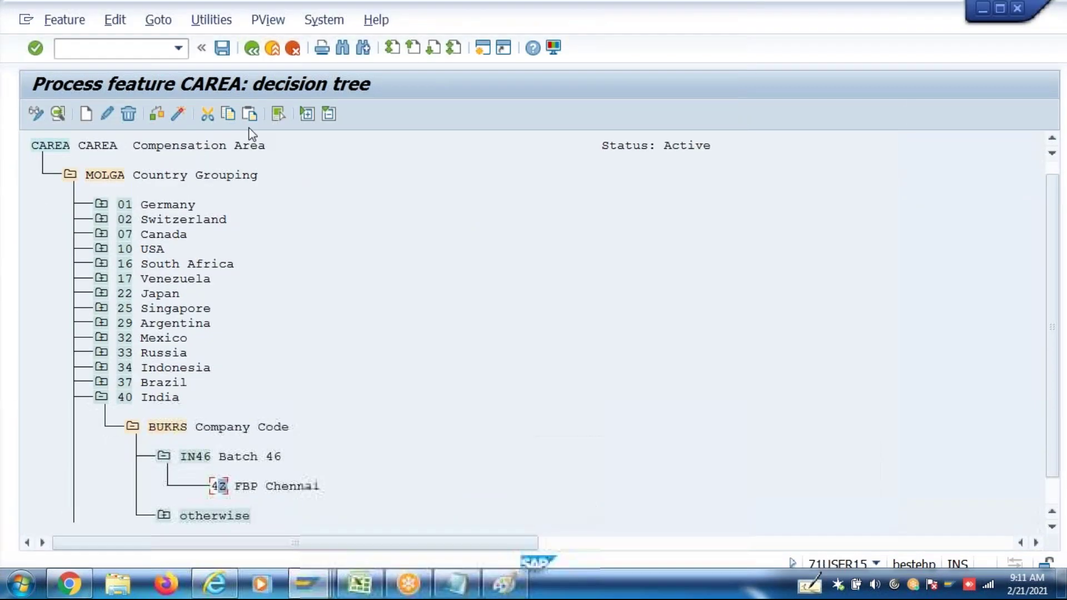
click(251, 49)
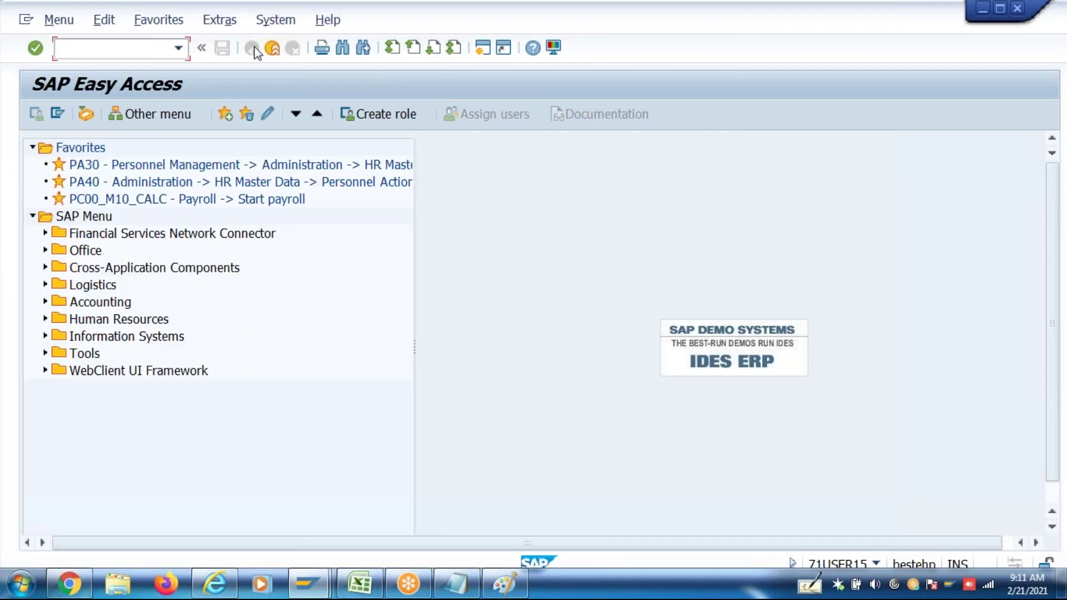
mouse_move(307, 584)
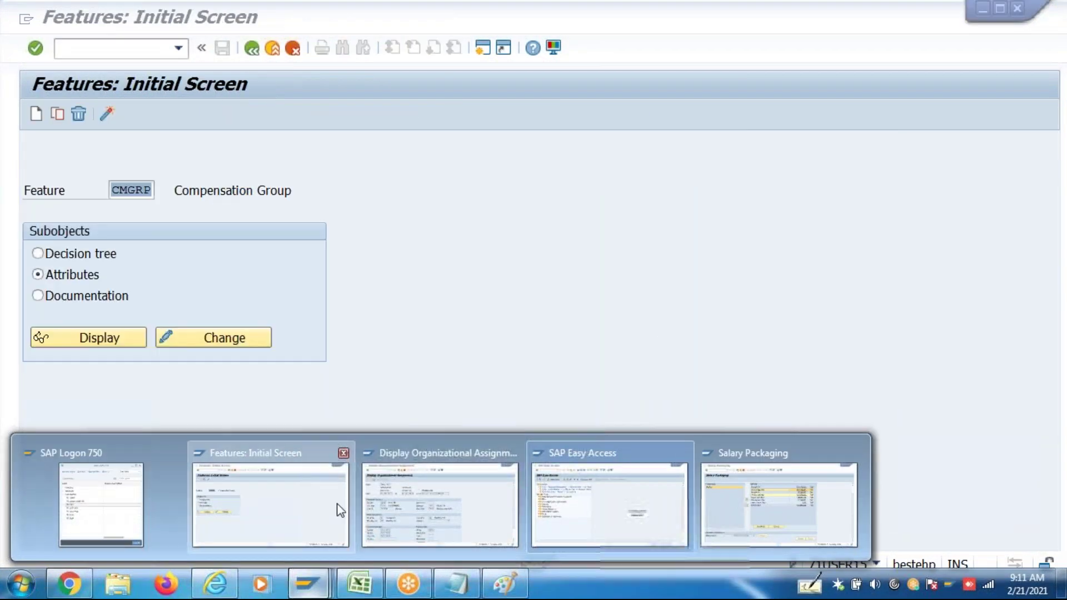
click(334, 506)
click(251, 49)
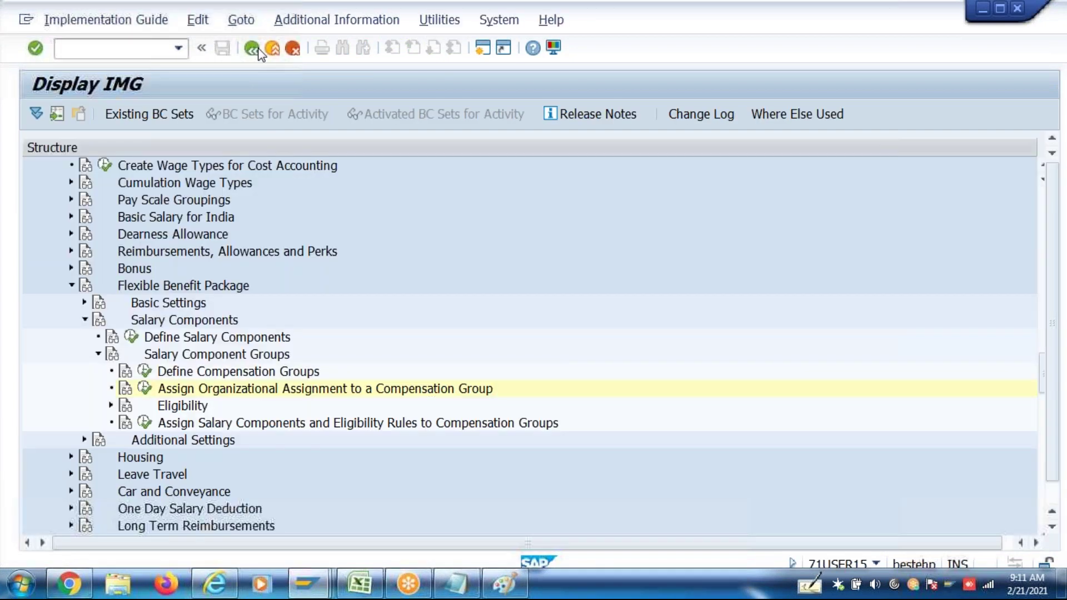
click(195, 425)
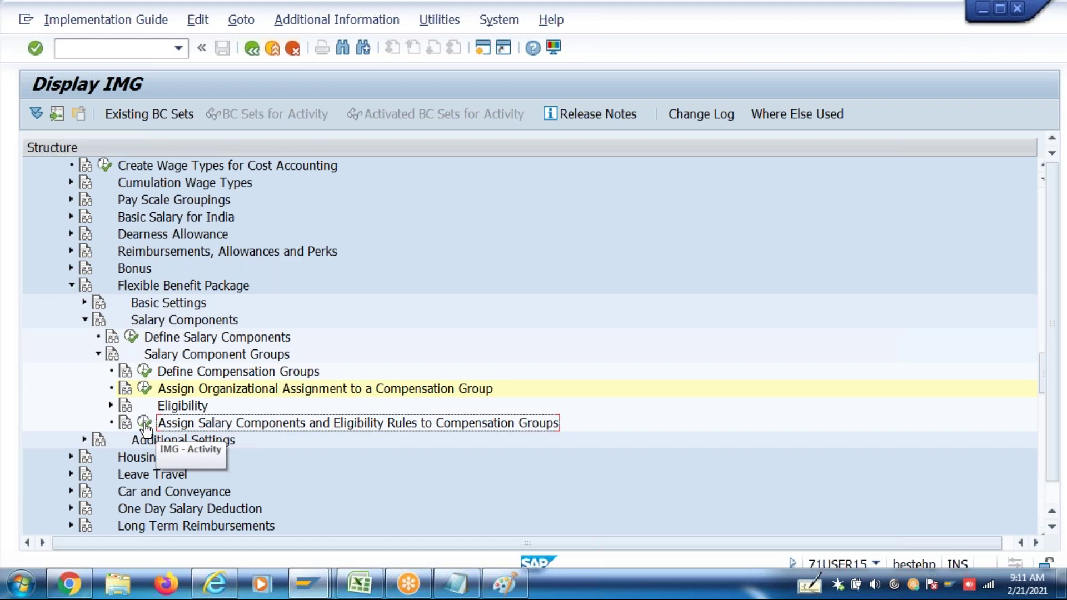
click(281, 373)
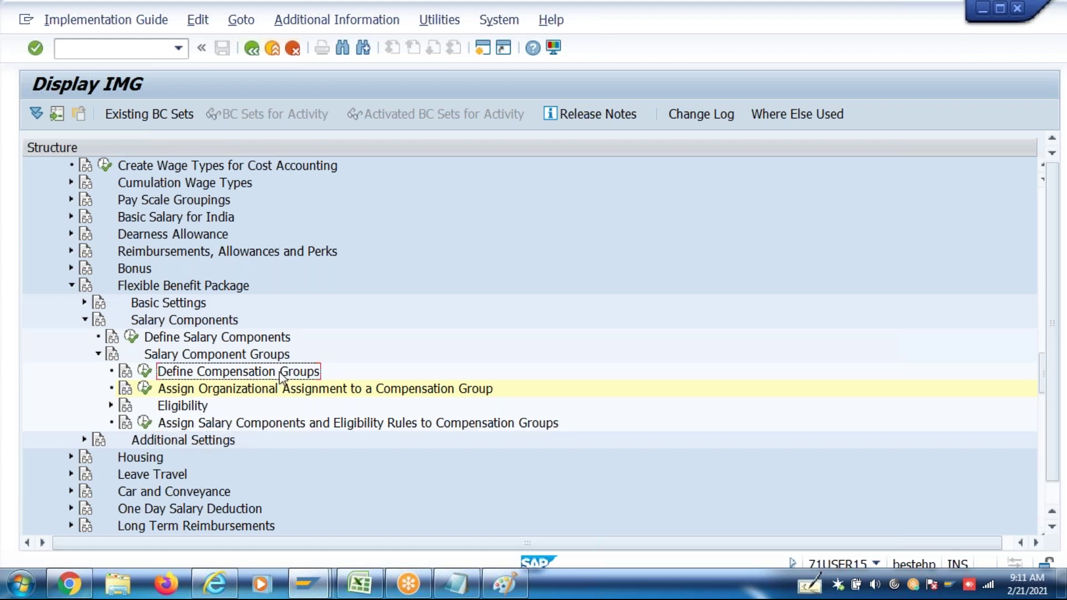
click(284, 391)
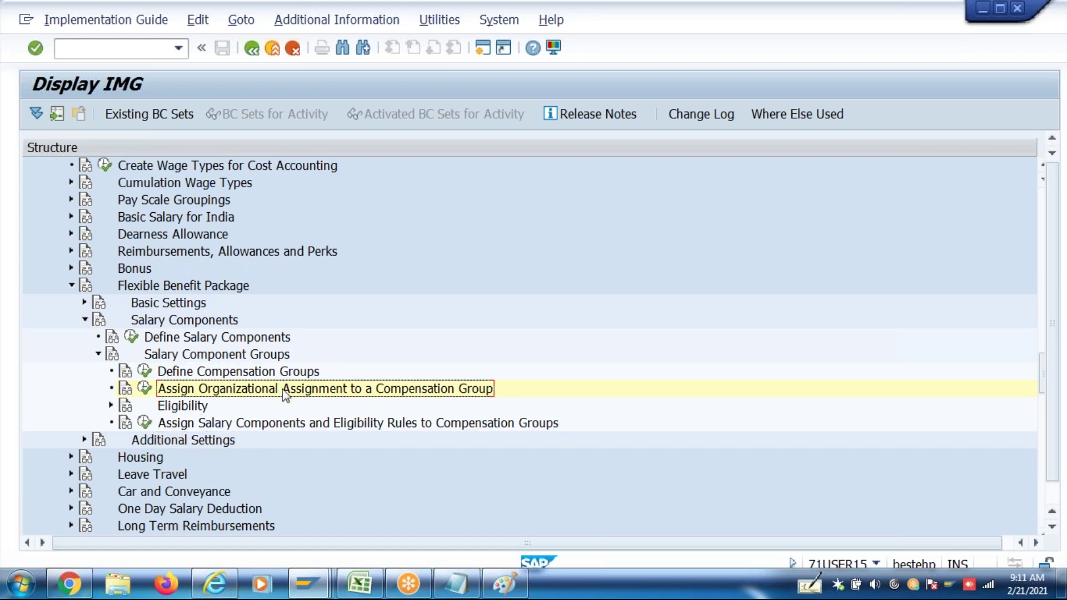
click(270, 426)
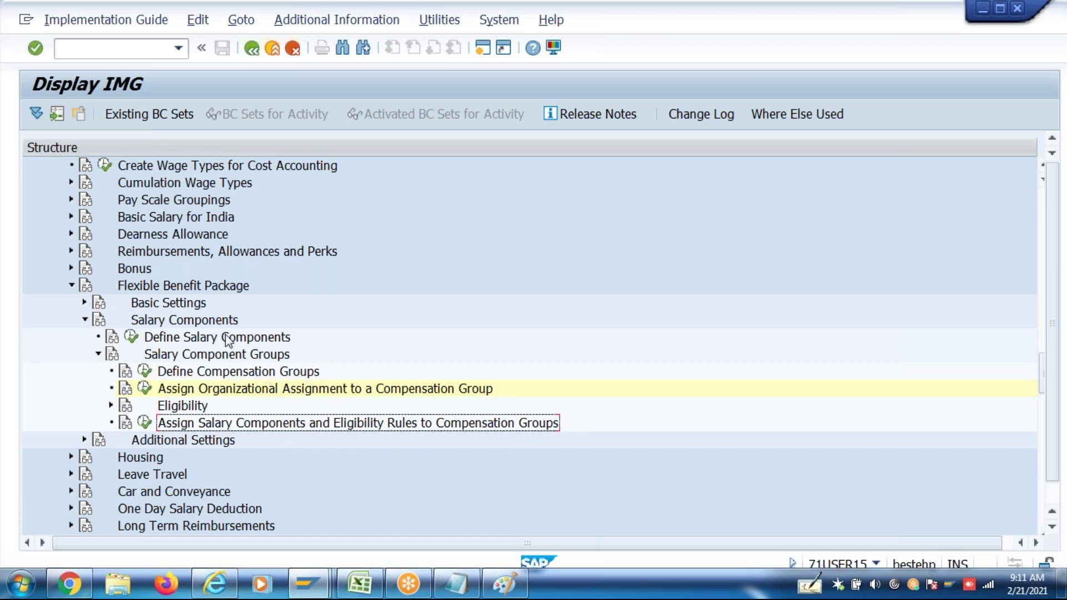
click(145, 425)
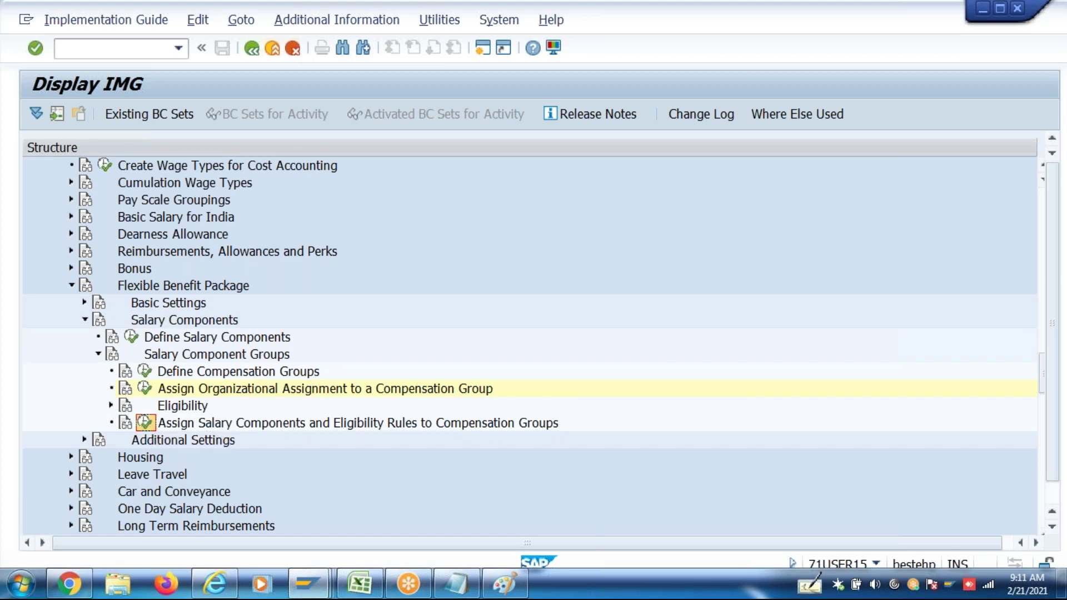
click(174, 430)
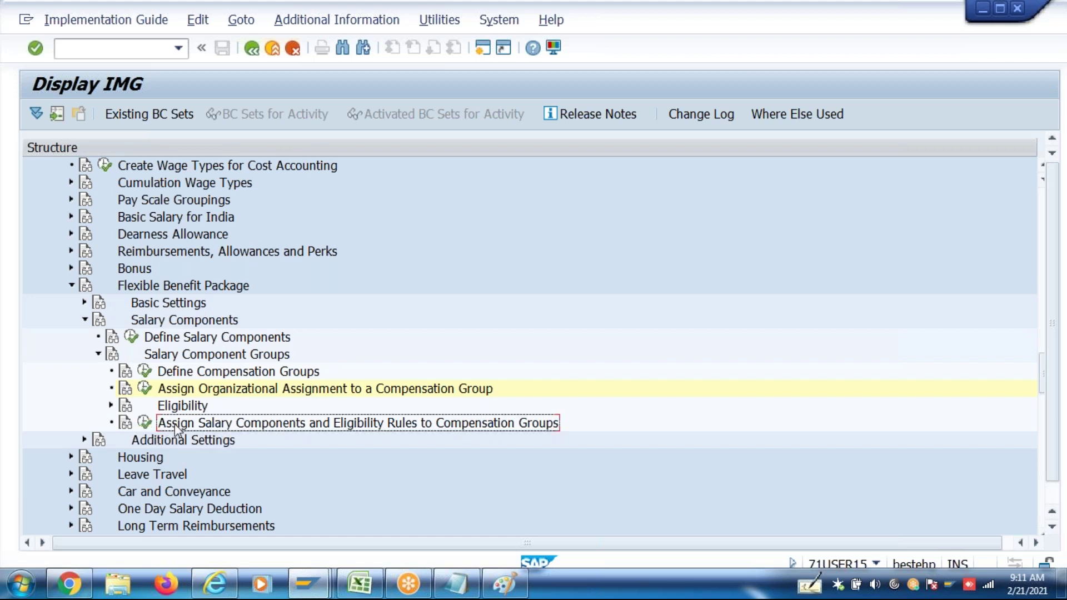
Run Assign Salary Components and Eligibility Rules for group P000 and start a new entry
click(145, 425)
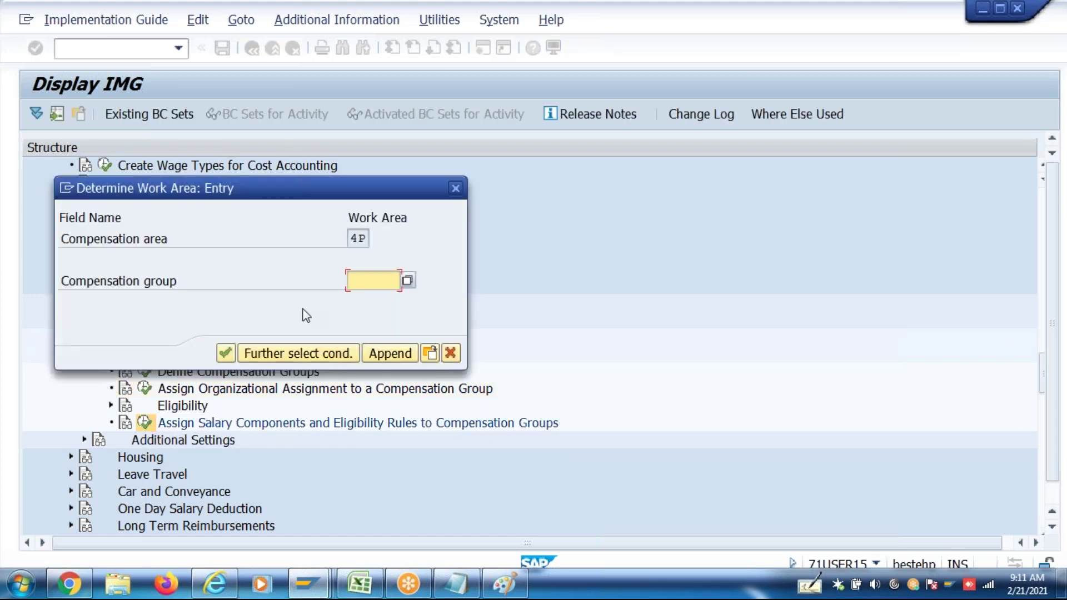
text(P000)
key(Return)
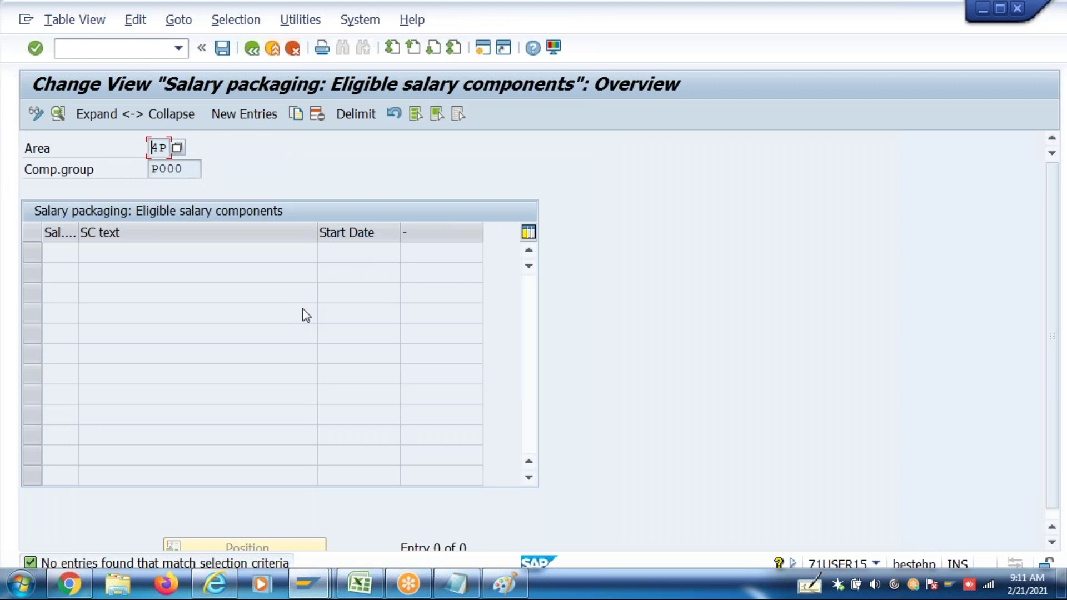
click(250, 114)
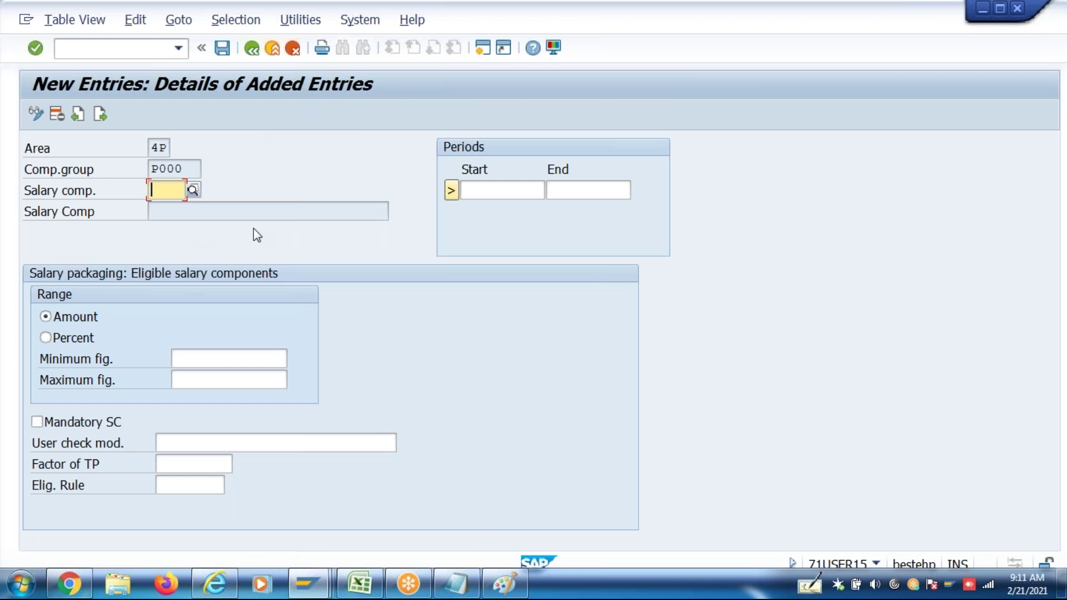
Set the period 01.01.1900–31.12.9999 and choose ZCTC Annual CTC as a mandatory component
click(489, 190)
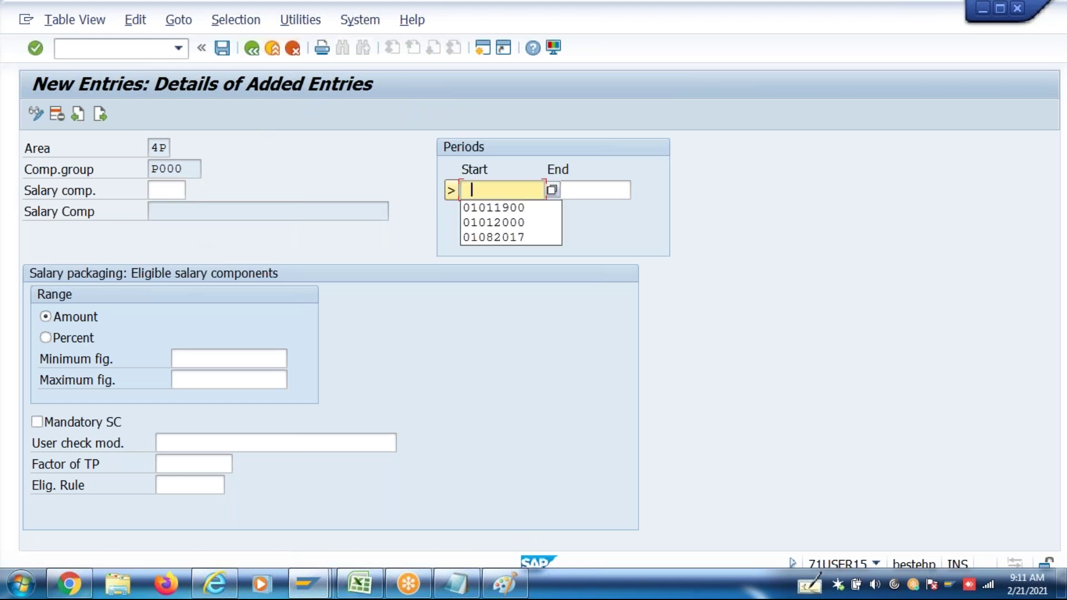
click(497, 210)
click(596, 193)
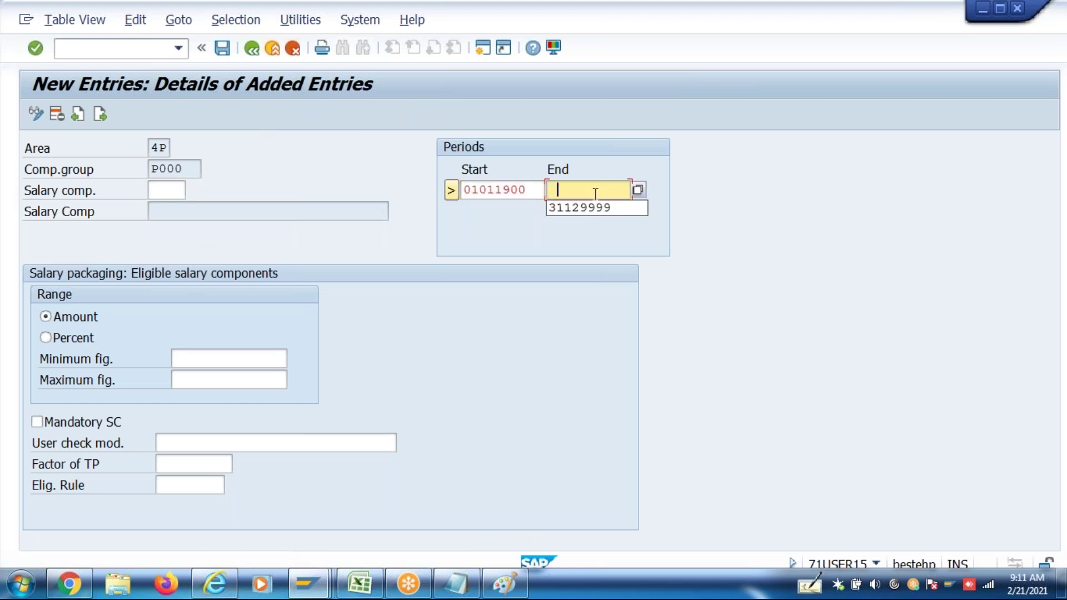
click(593, 210)
click(158, 147)
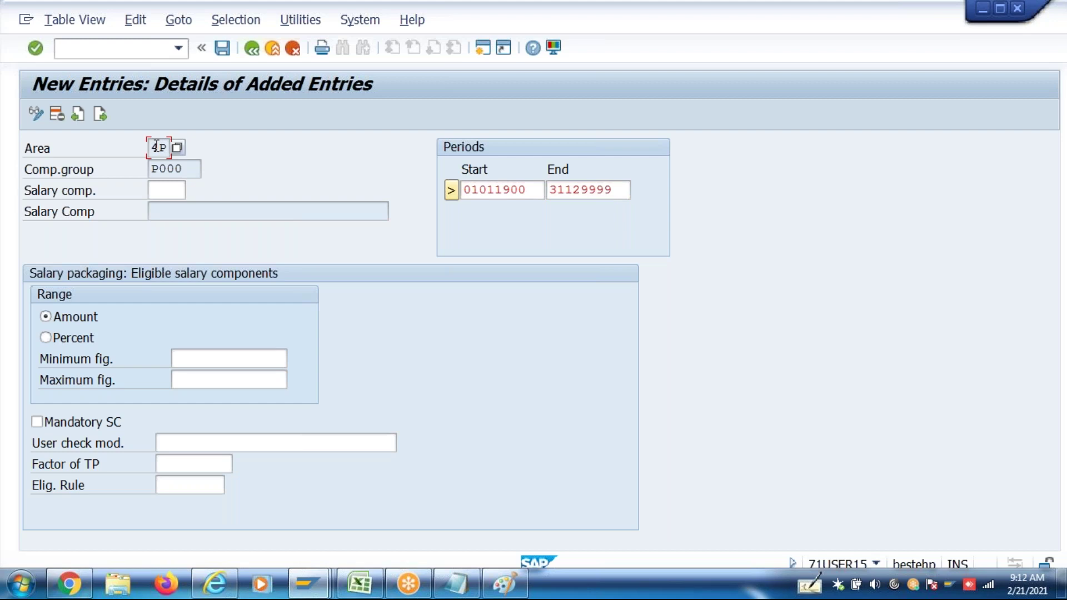
key(Tab)
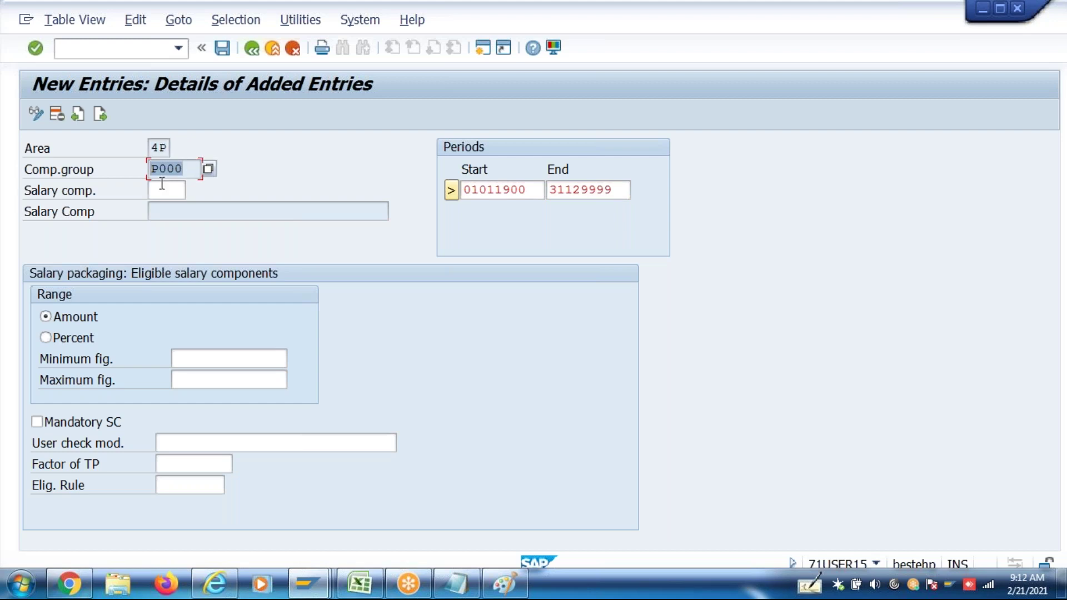
click(162, 187)
text(ZCTC)
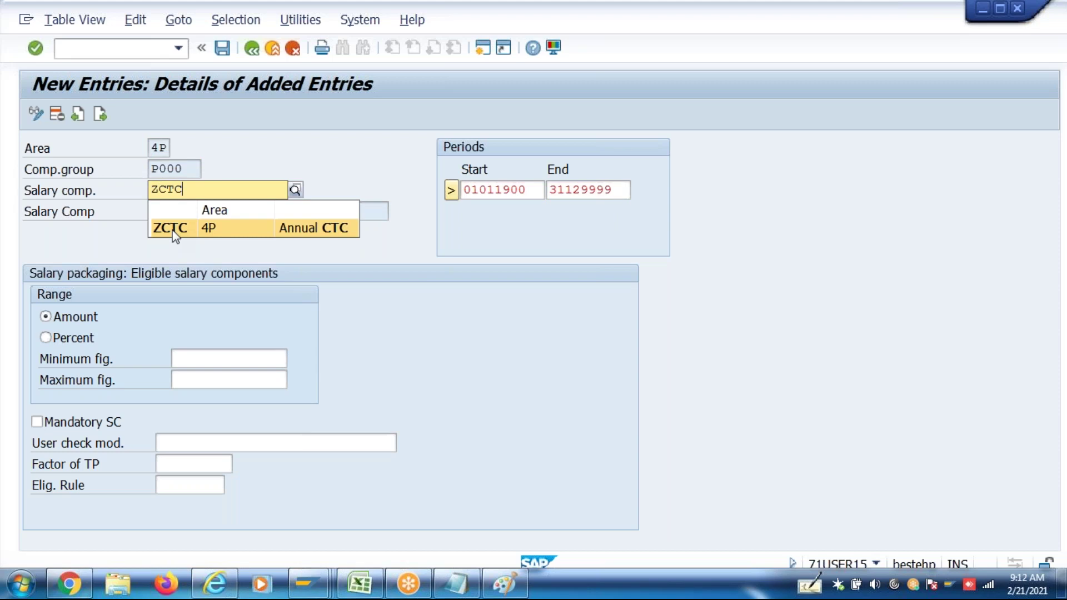
click(172, 228)
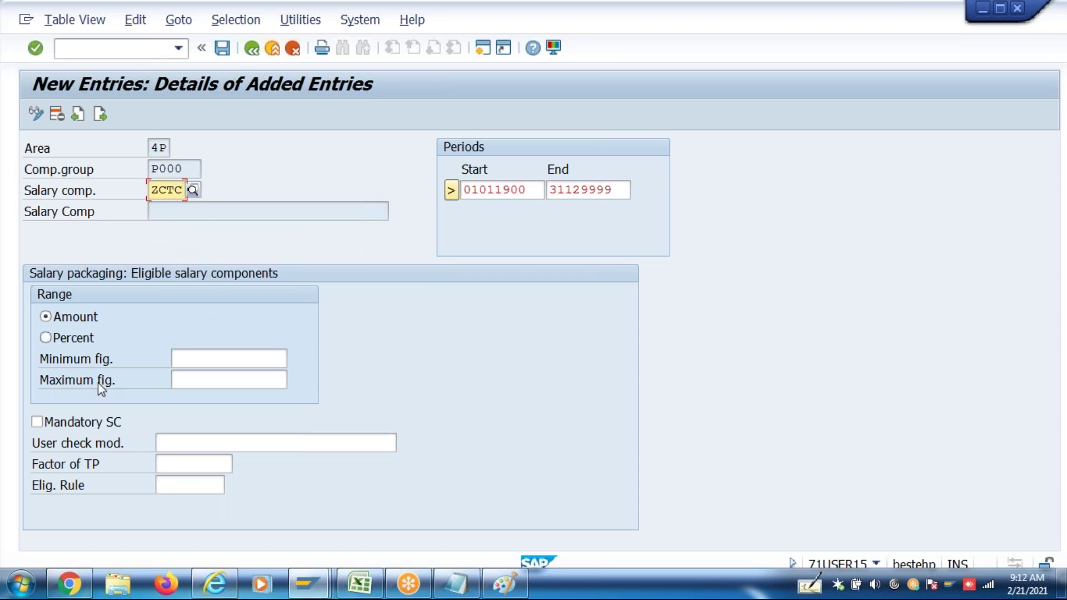
click(119, 421)
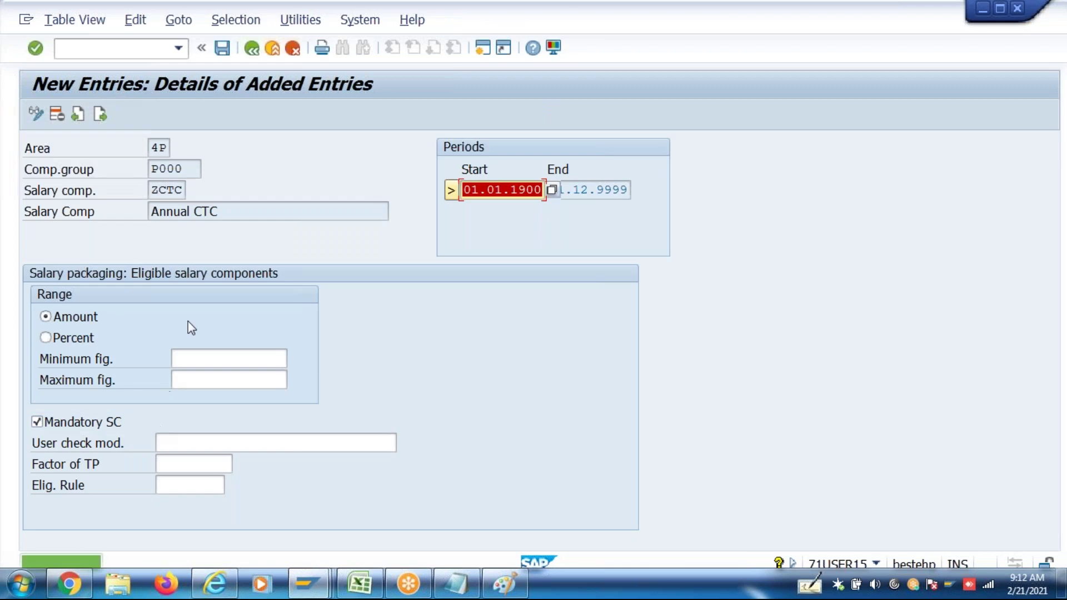
Keep the range type as Amount, review the minimum and maximum figures, and save the ZCTC entry
click(193, 356)
click(198, 376)
click(199, 362)
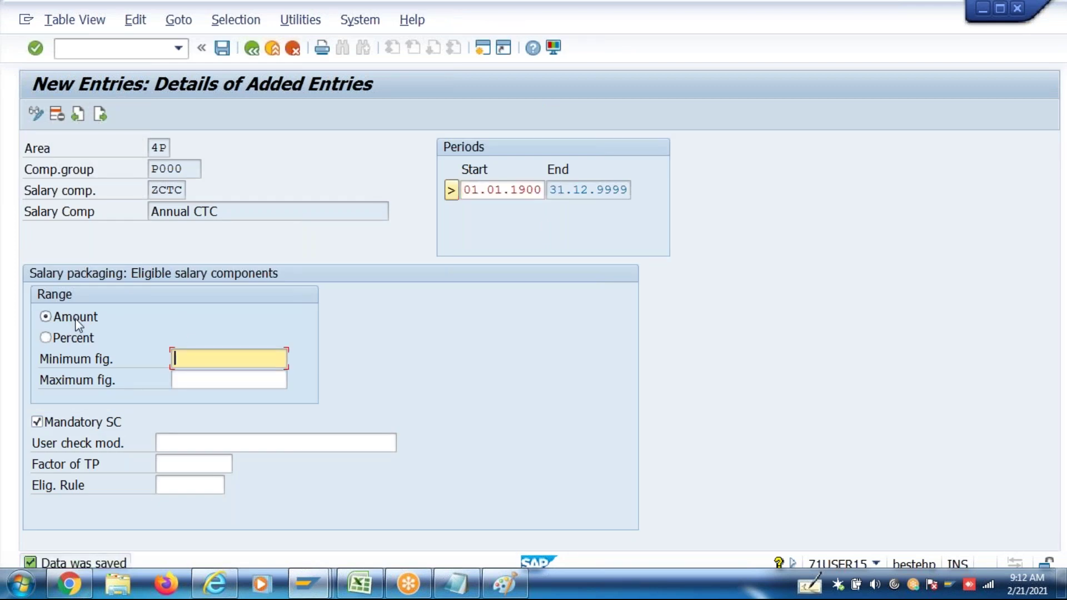
click(189, 374)
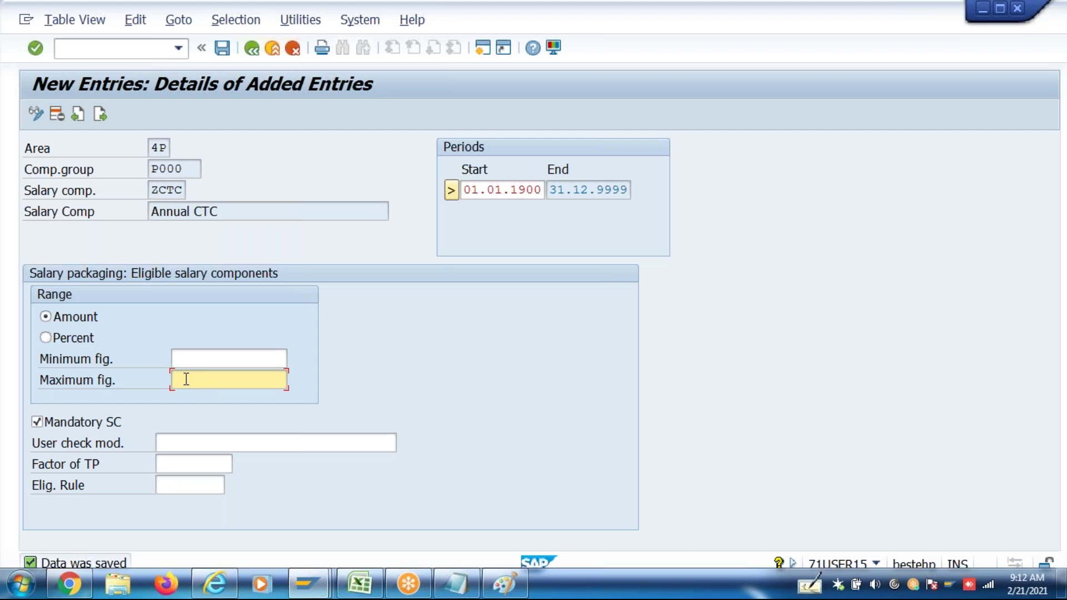
click(187, 379)
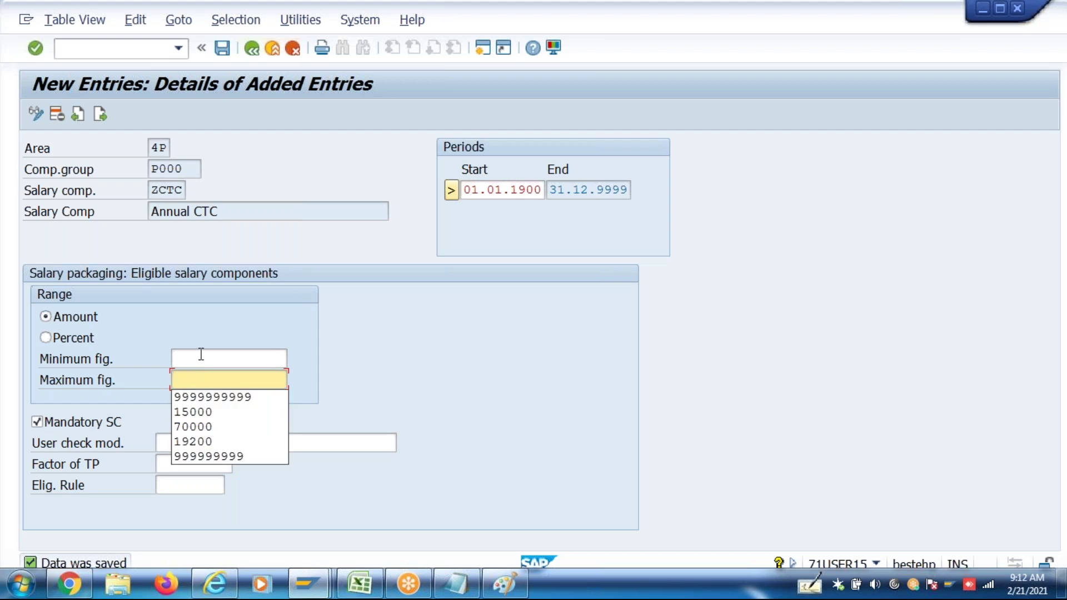
click(98, 339)
click(202, 383)
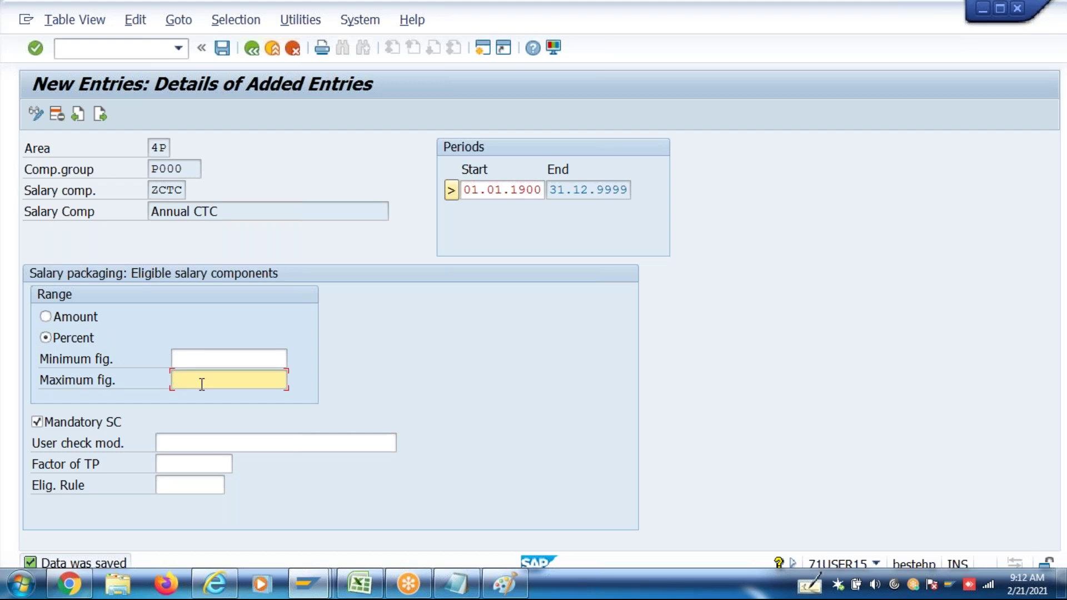
click(88, 321)
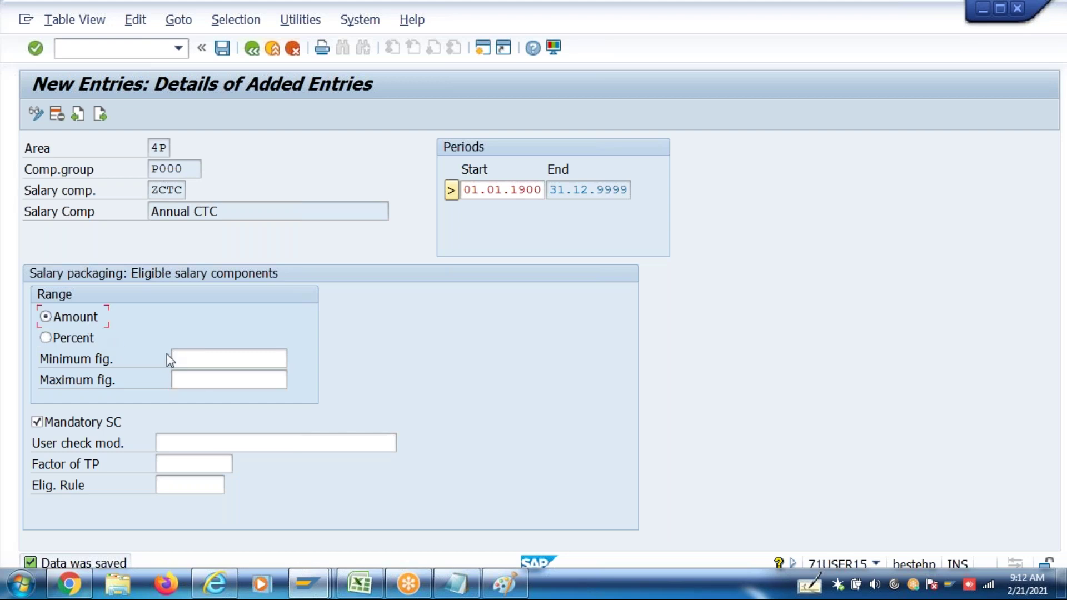
click(198, 361)
click(204, 378)
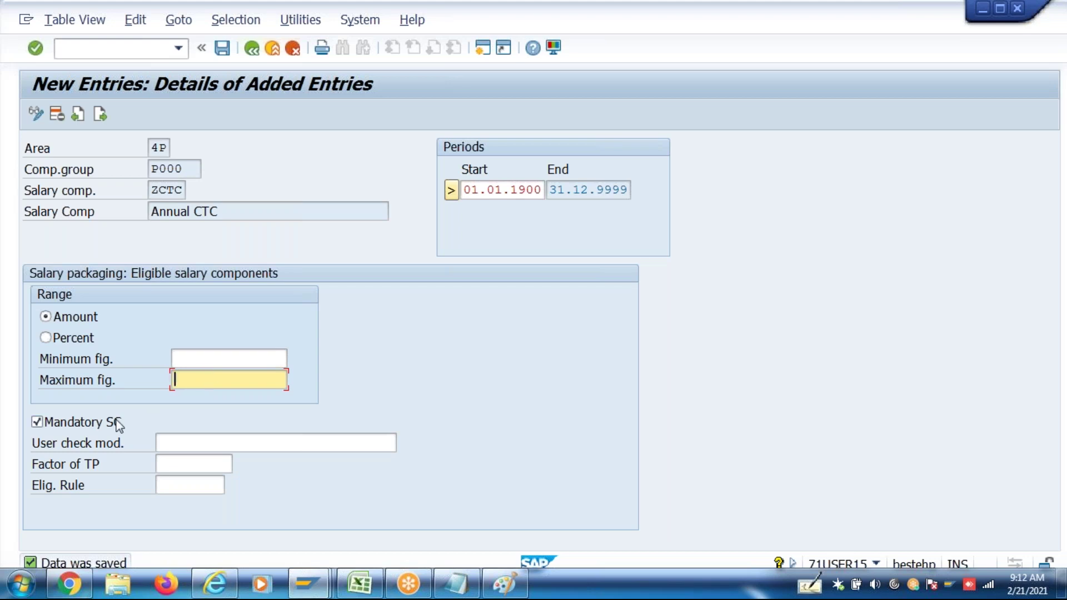
click(173, 466)
click(178, 485)
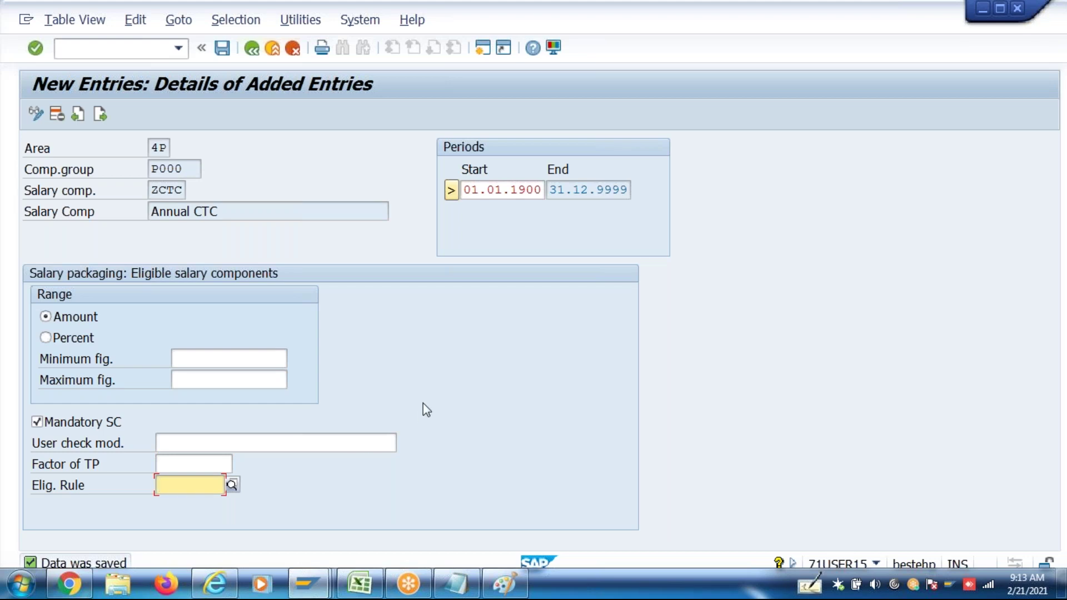
key(ctrl+s)
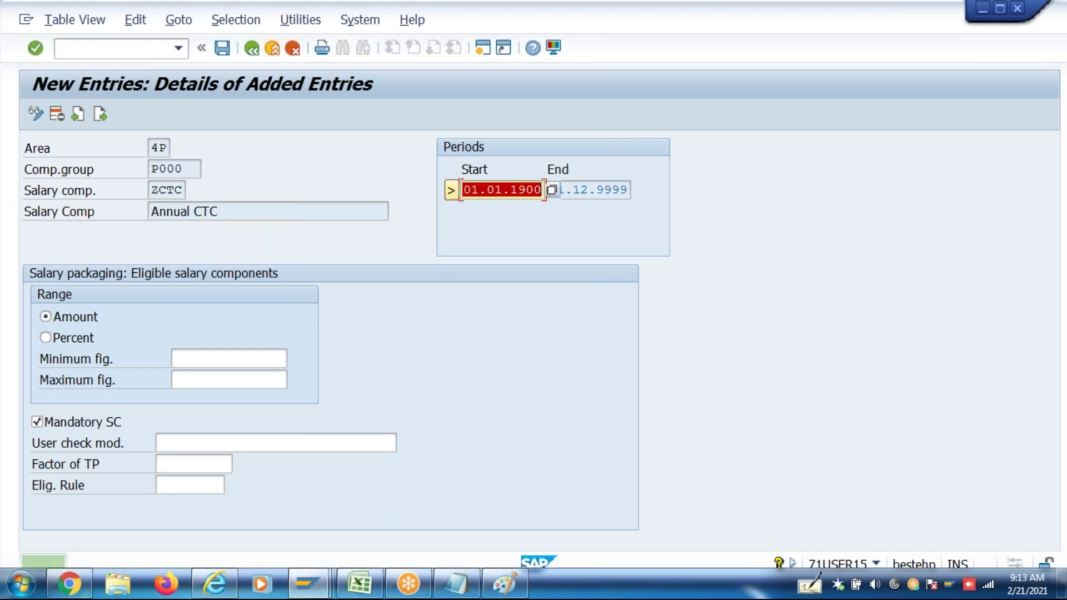
click(100, 114)
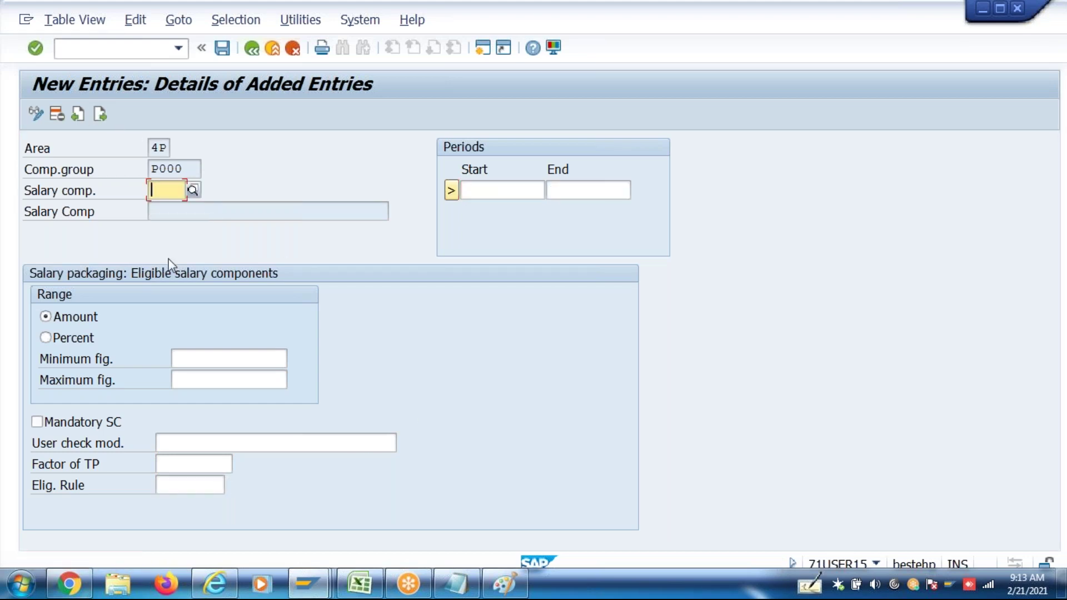
Select ZBAS Annual Basic Pay as the salary component
text(ZBAS)
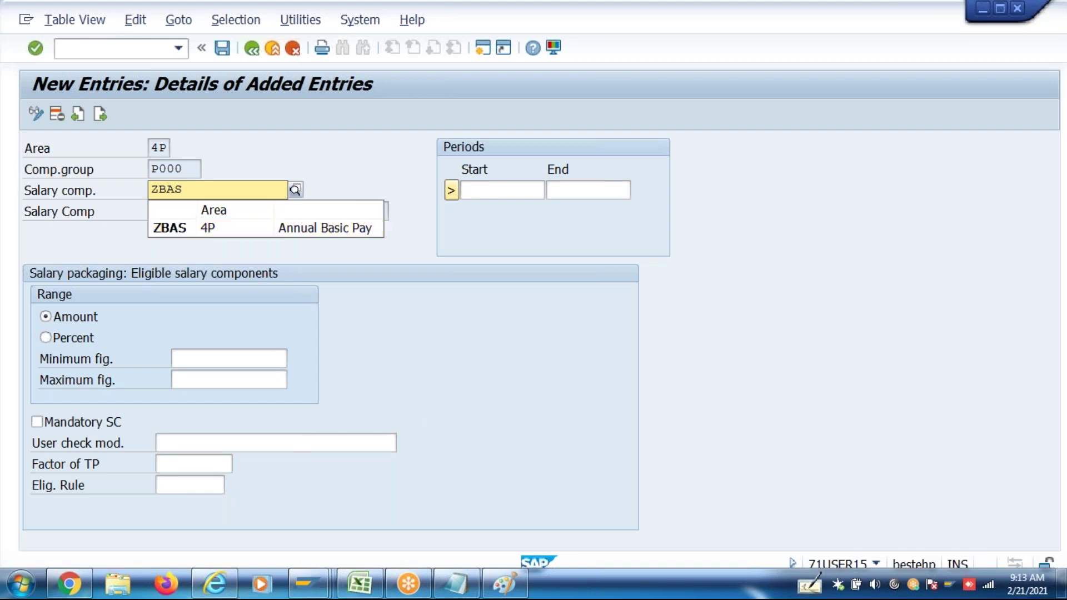
click(182, 229)
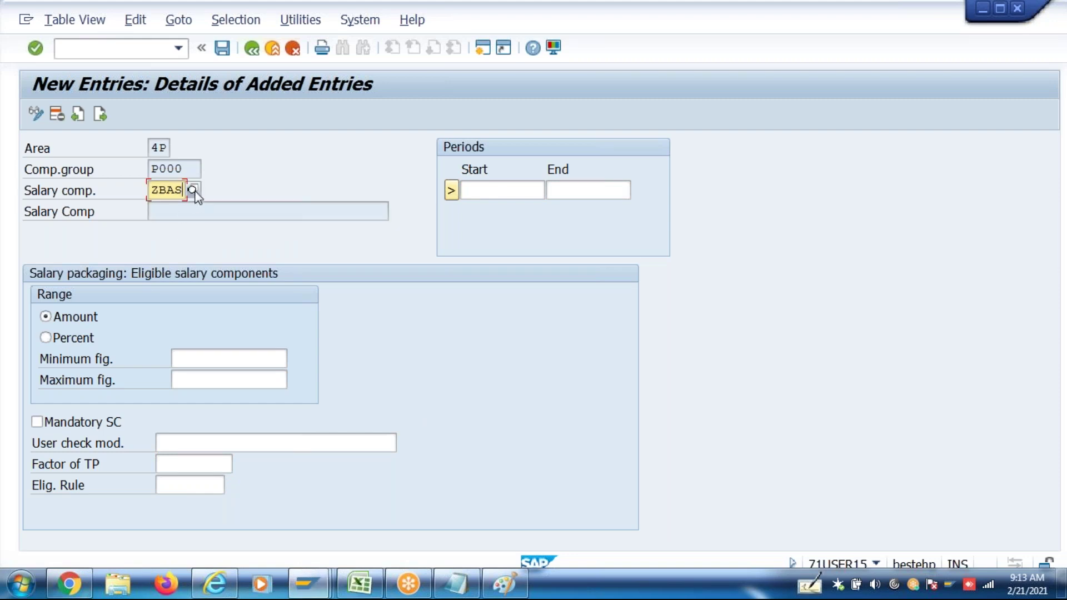
key(Return)
key(F4)
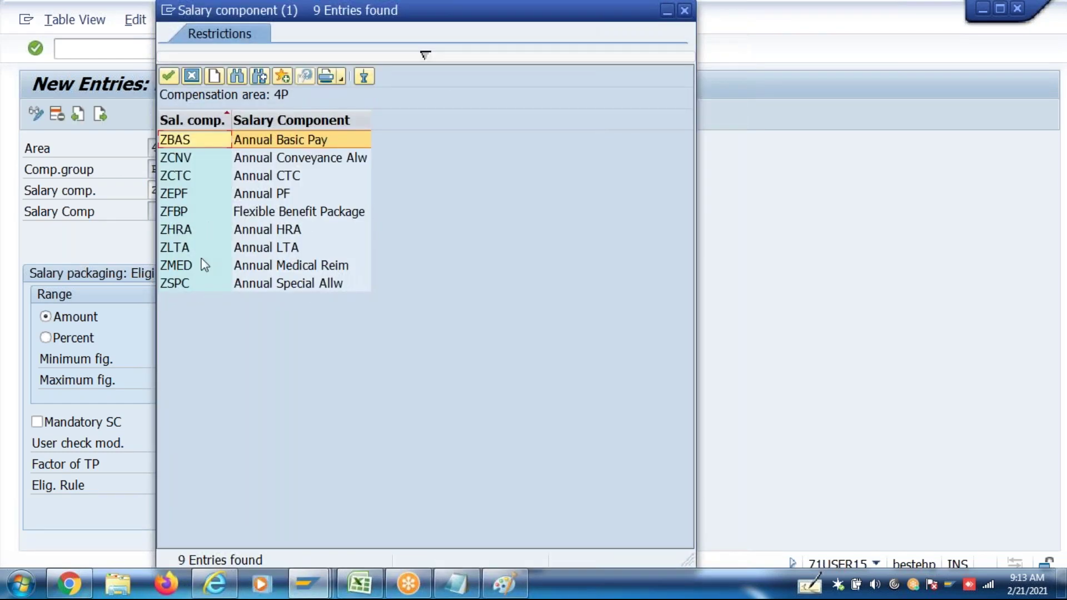
double_click(212, 141)
Give ZBAS the period 01.01.1900–31.12.9999, make it mandatory, and save it
click(492, 191)
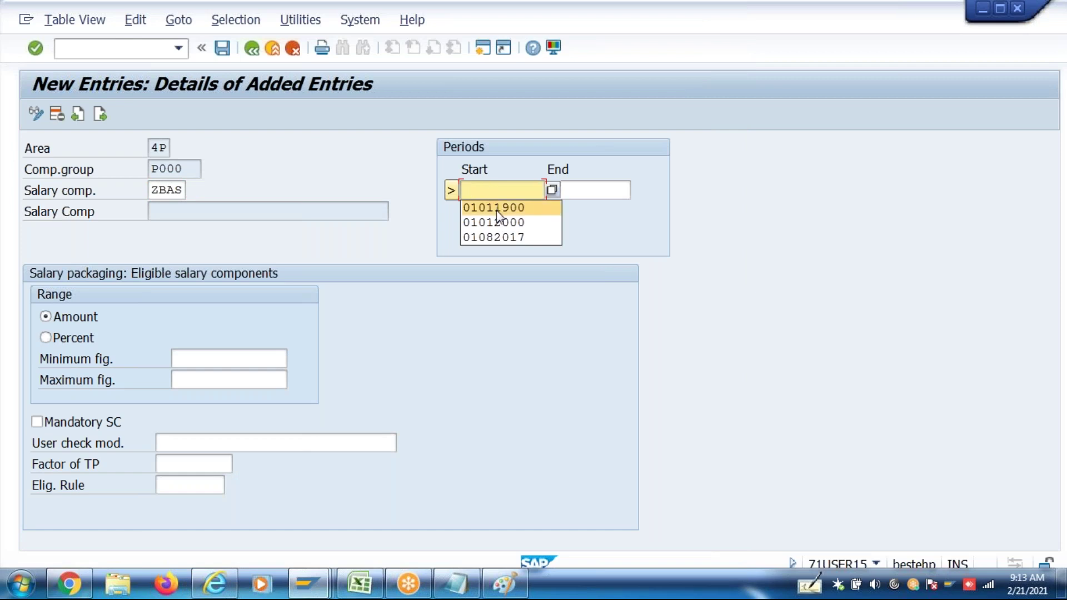
click(494, 208)
click(577, 190)
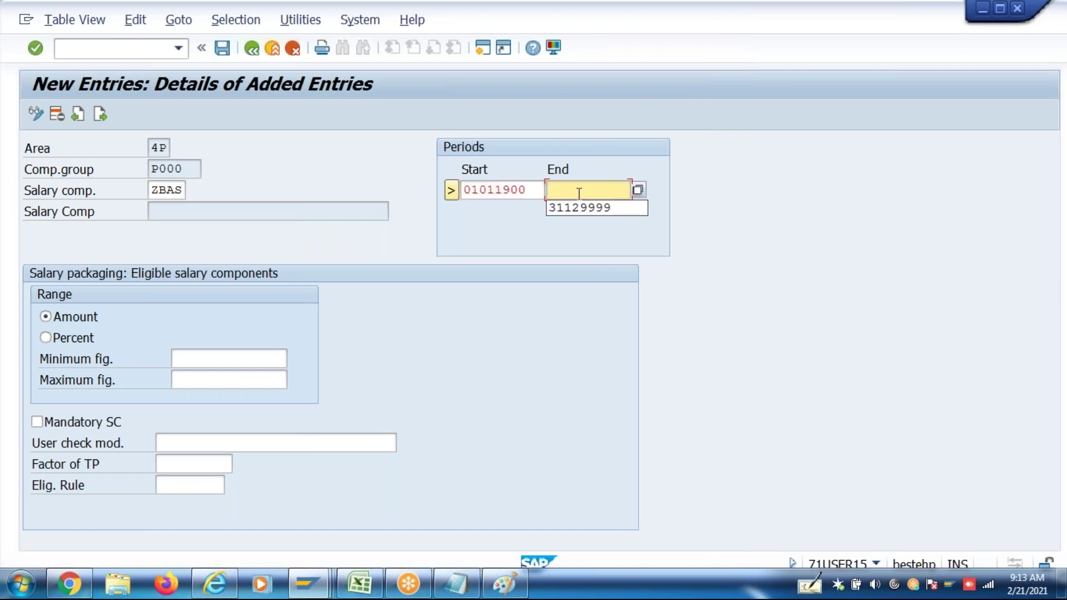
click(578, 208)
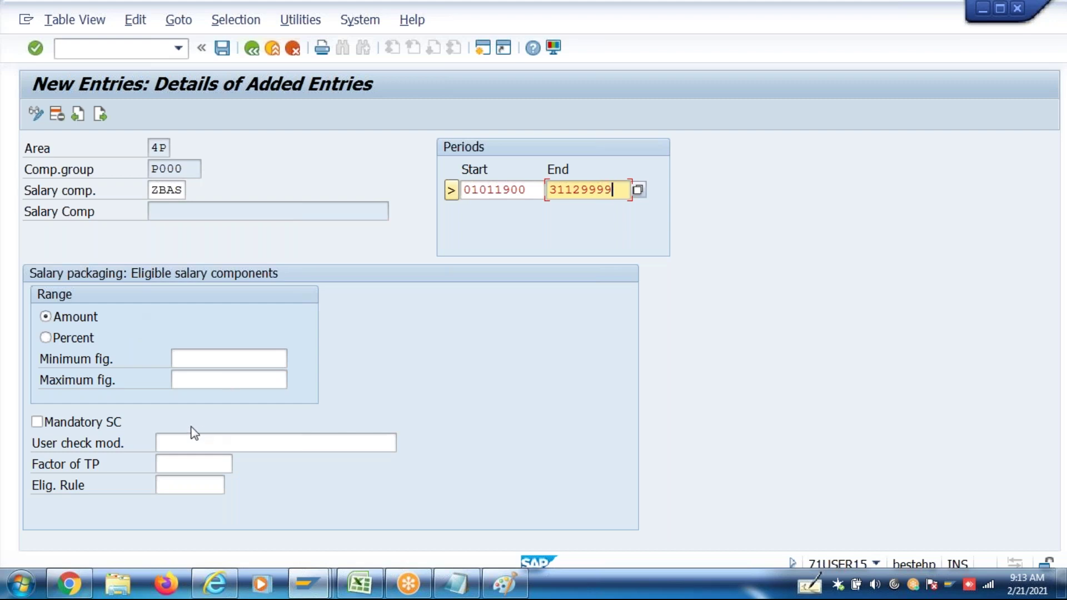
click(142, 426)
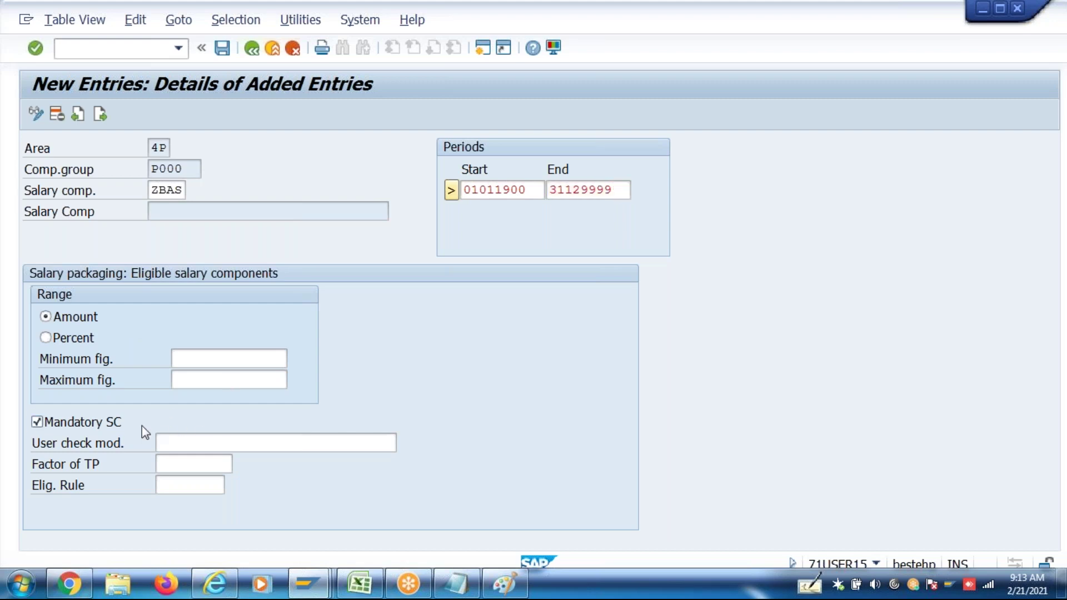
key(Return)
key(ctrl+s)
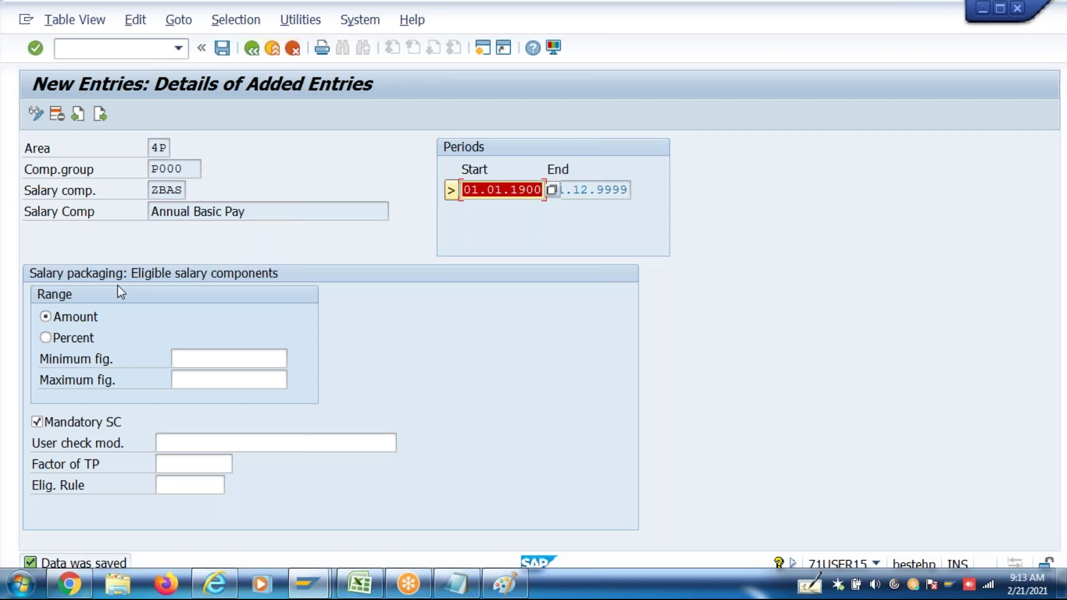
click(115, 422)
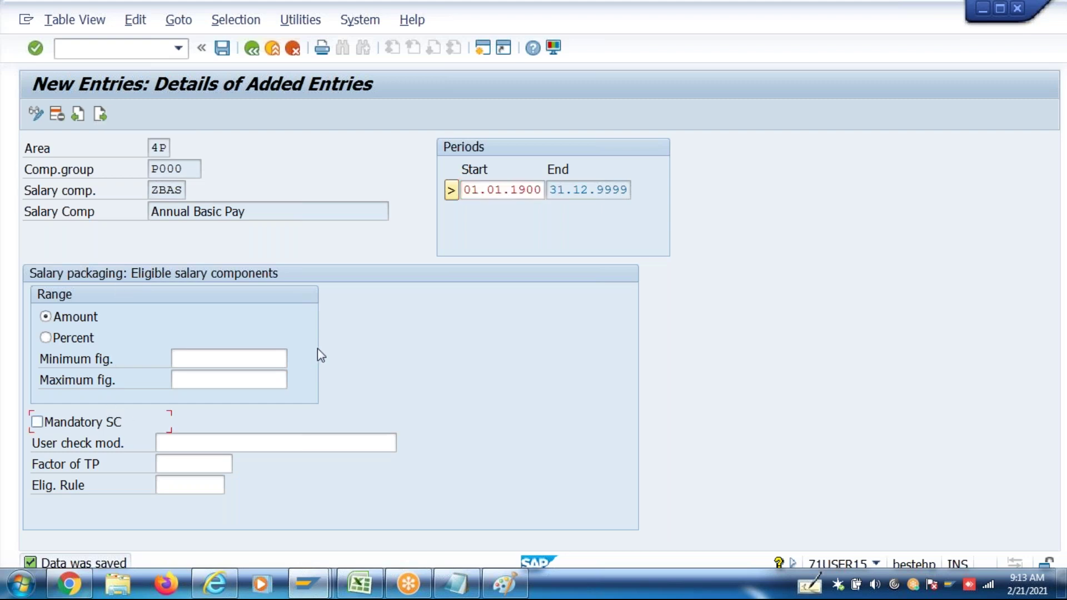
key(Return)
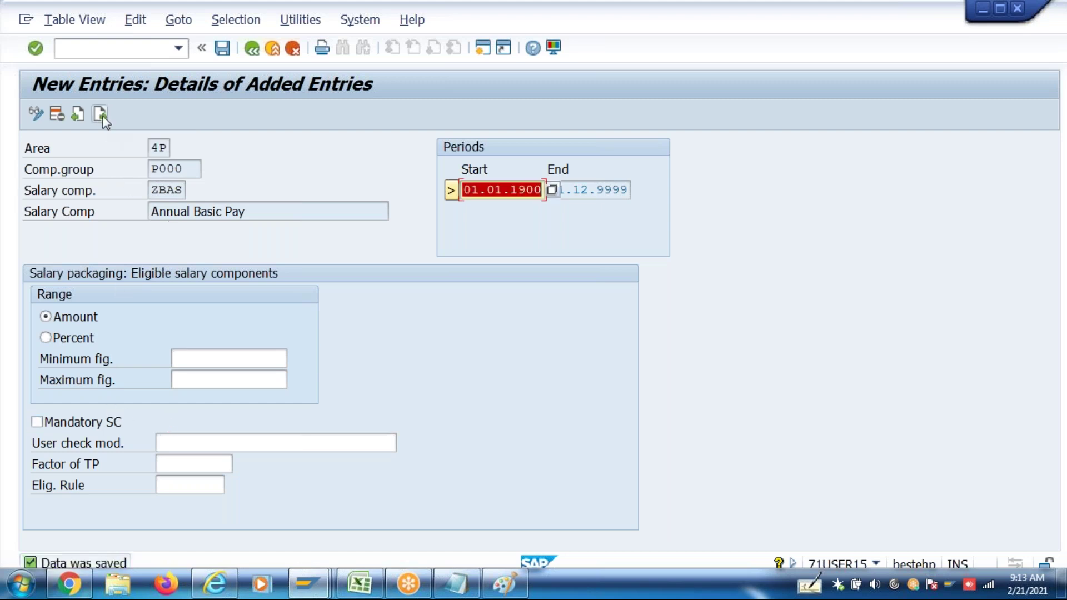
Add ZEPF Annual PF valid 01.01.1900–31.12.9999 and save it
click(100, 114)
click(100, 114)
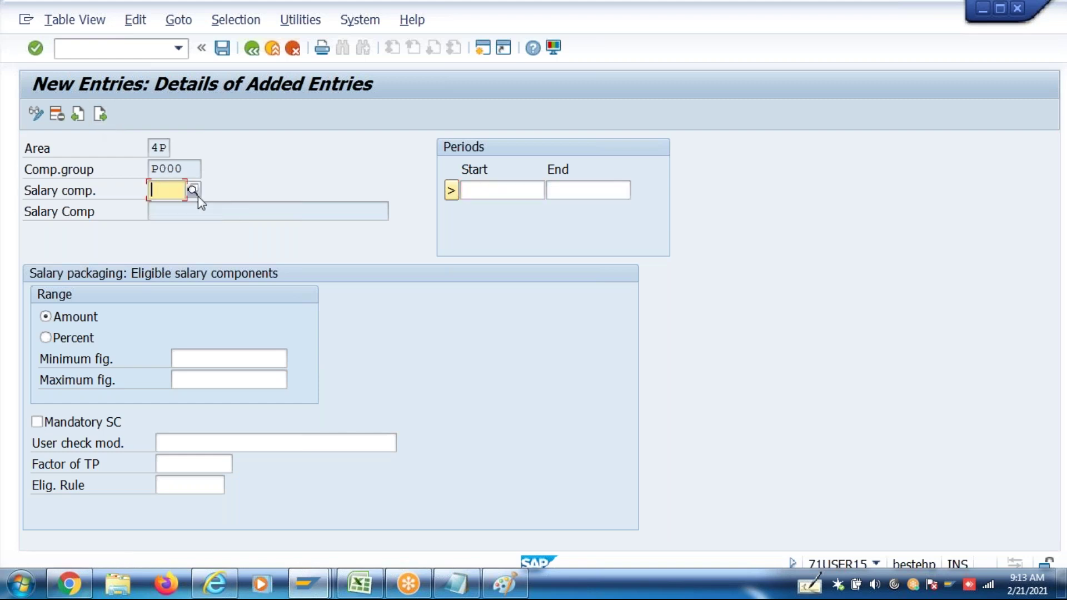
click(193, 190)
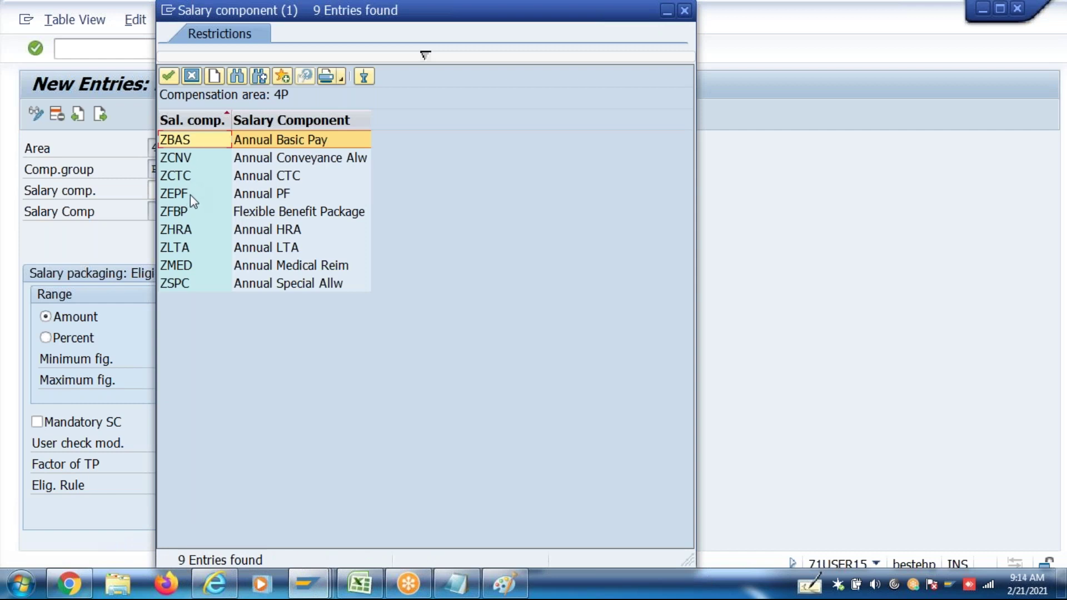
double_click(190, 195)
click(501, 190)
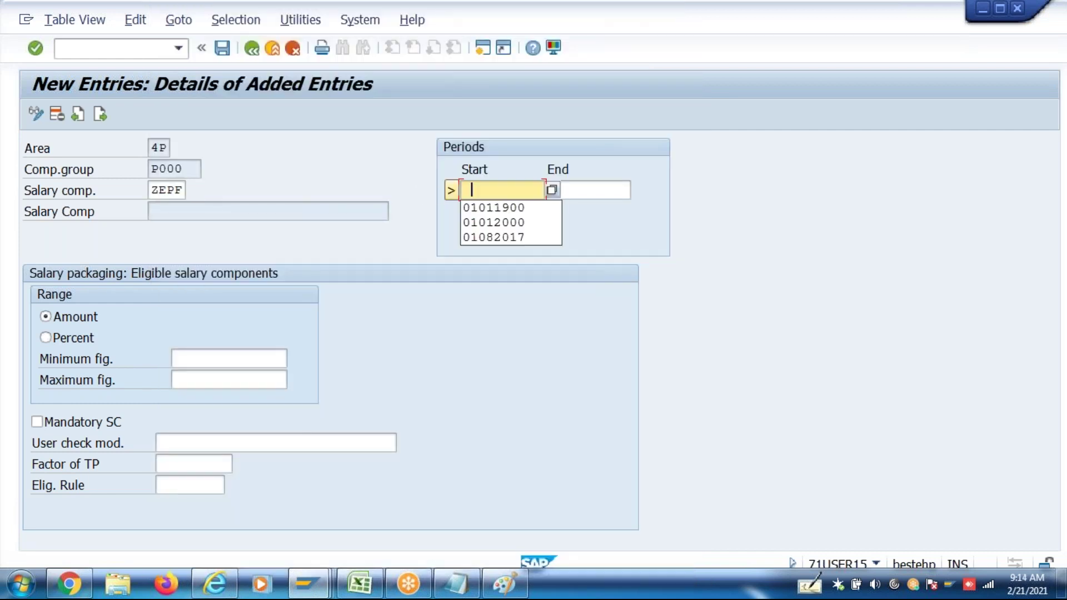
click(485, 211)
click(580, 190)
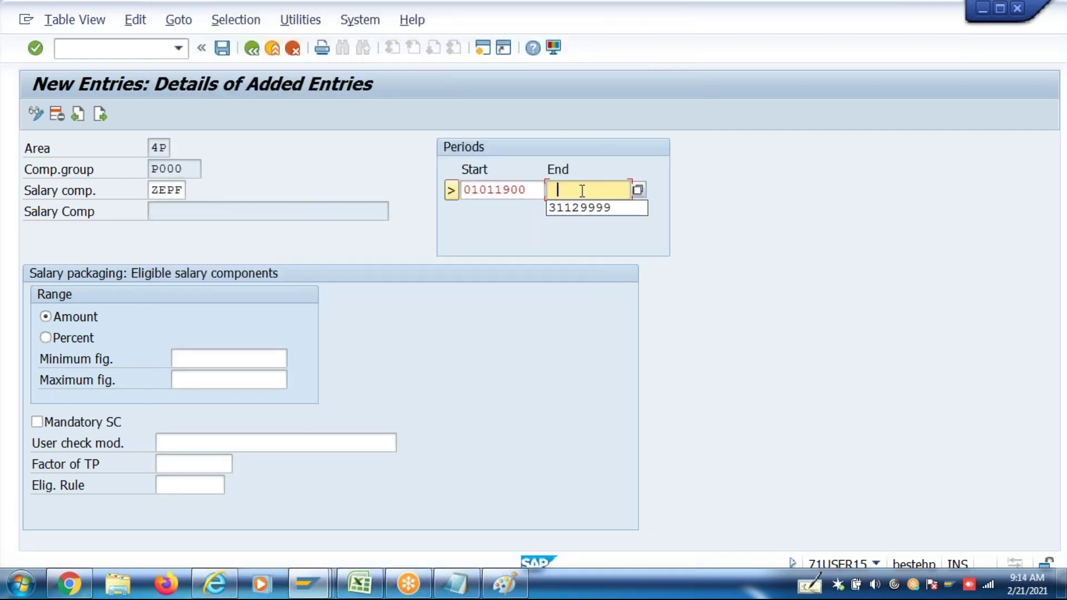
click(581, 208)
key(Return)
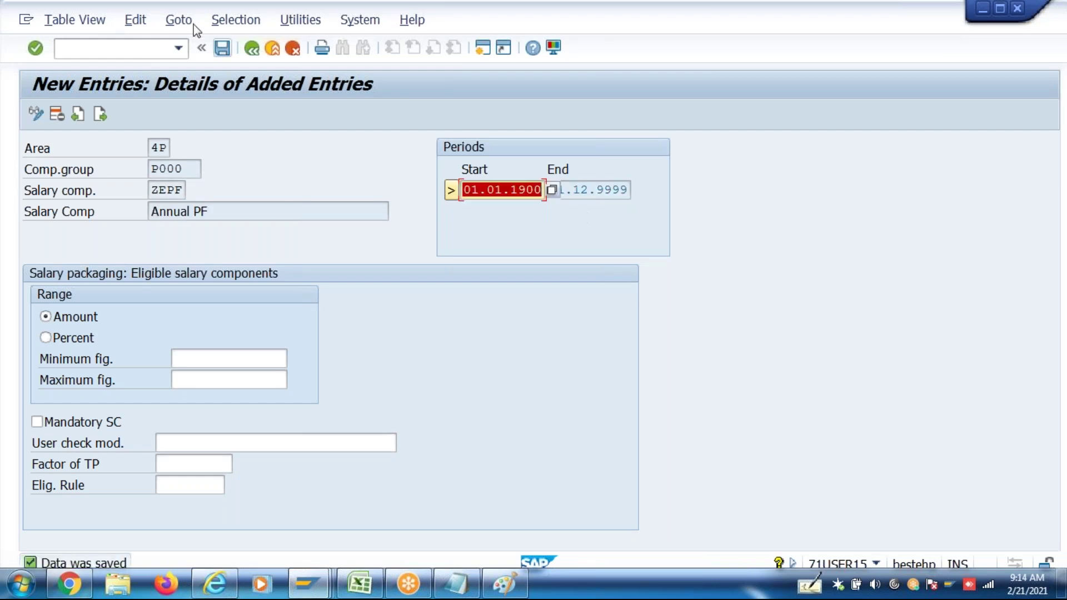
Add ZFBP Flexible Benefit Package valid 01.01.1900–31.12.9999 and save it
click(100, 115)
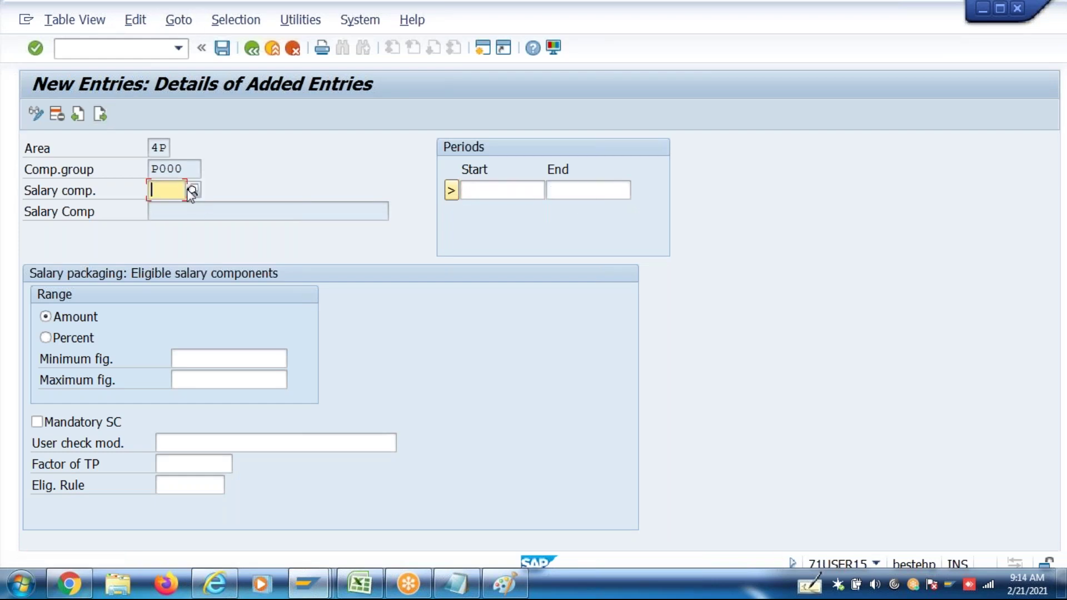
key(F4)
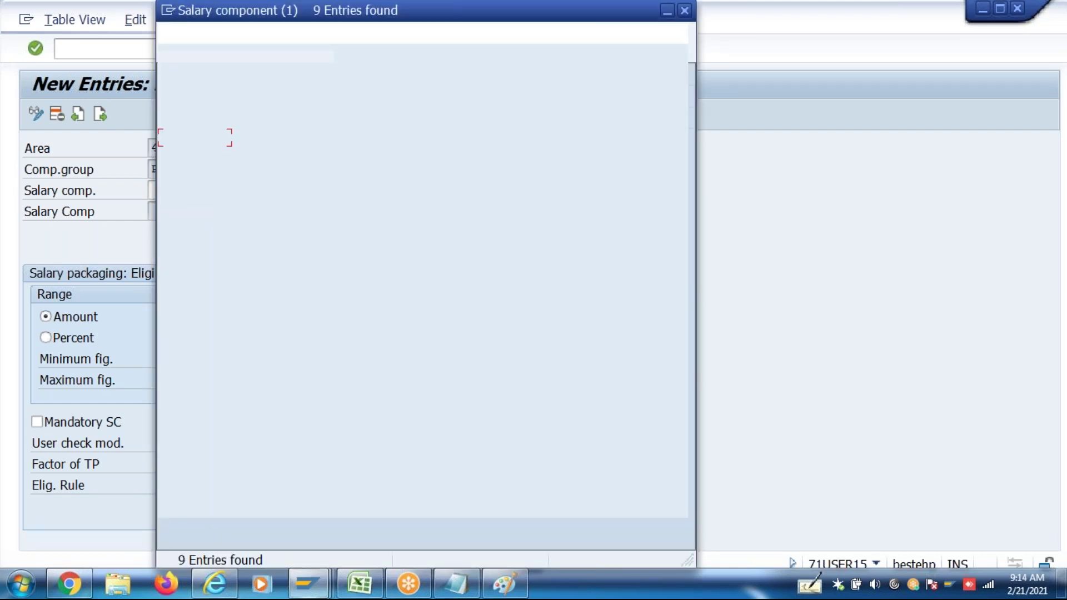
double_click(203, 210)
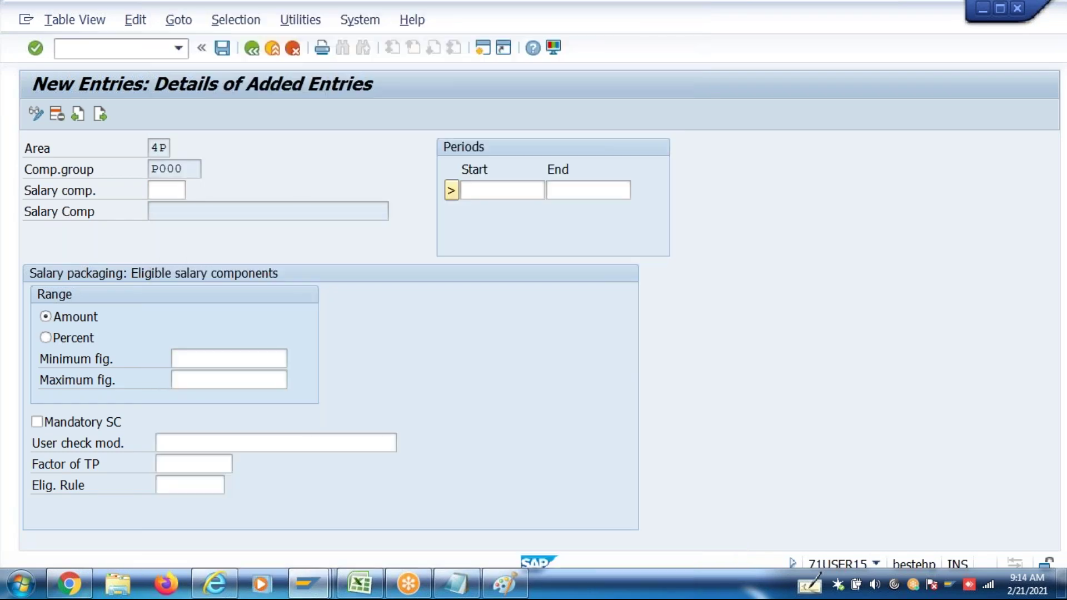
click(472, 190)
key(Down)
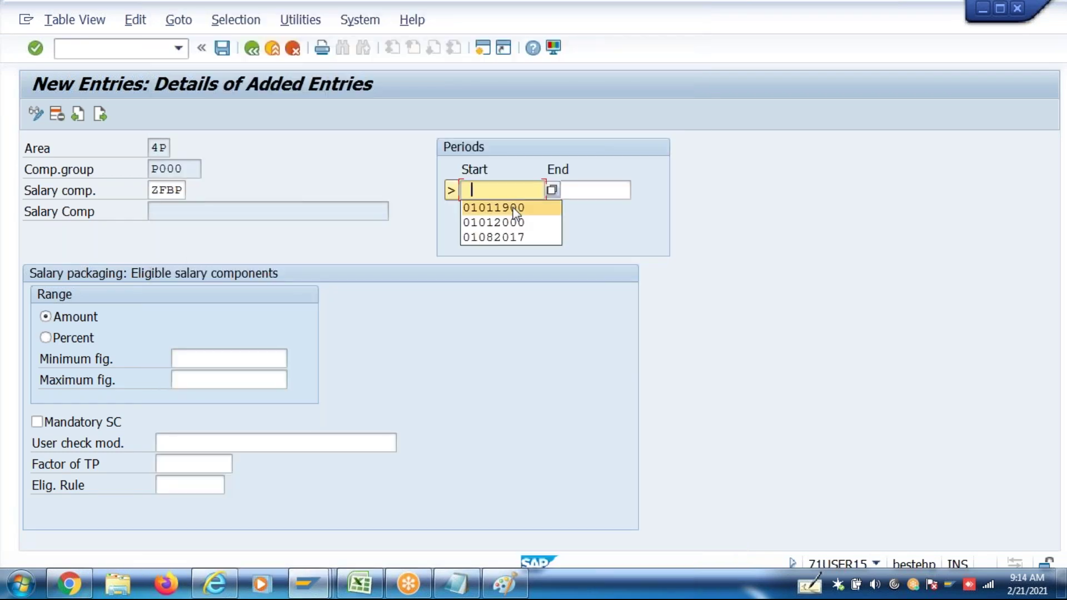
key(Return)
click(596, 195)
key(Down)
key(Return)
key(Return)
key(ctrl+s)
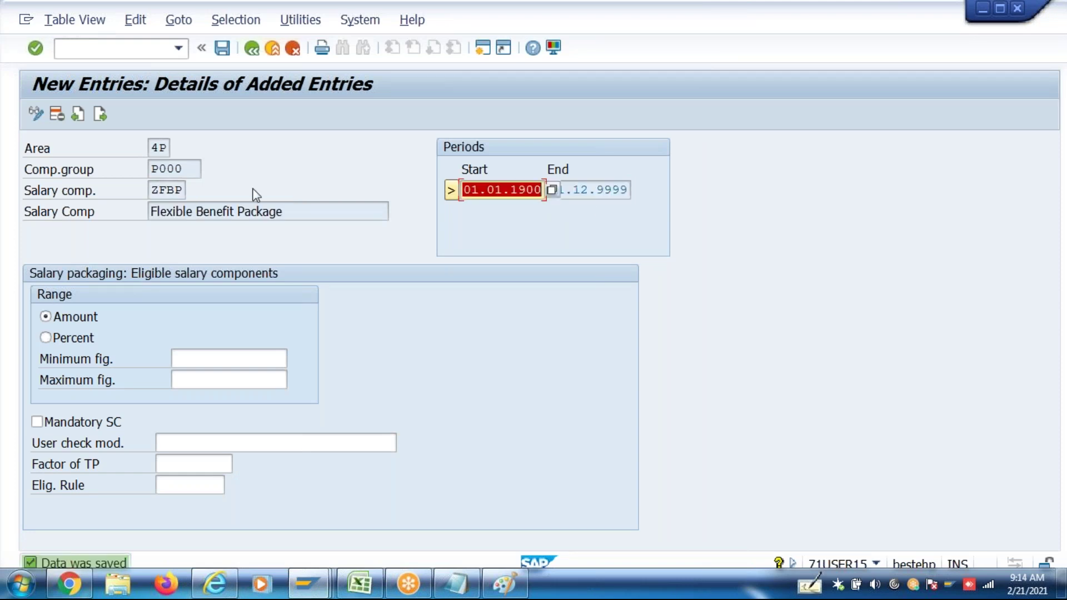
click(100, 115)
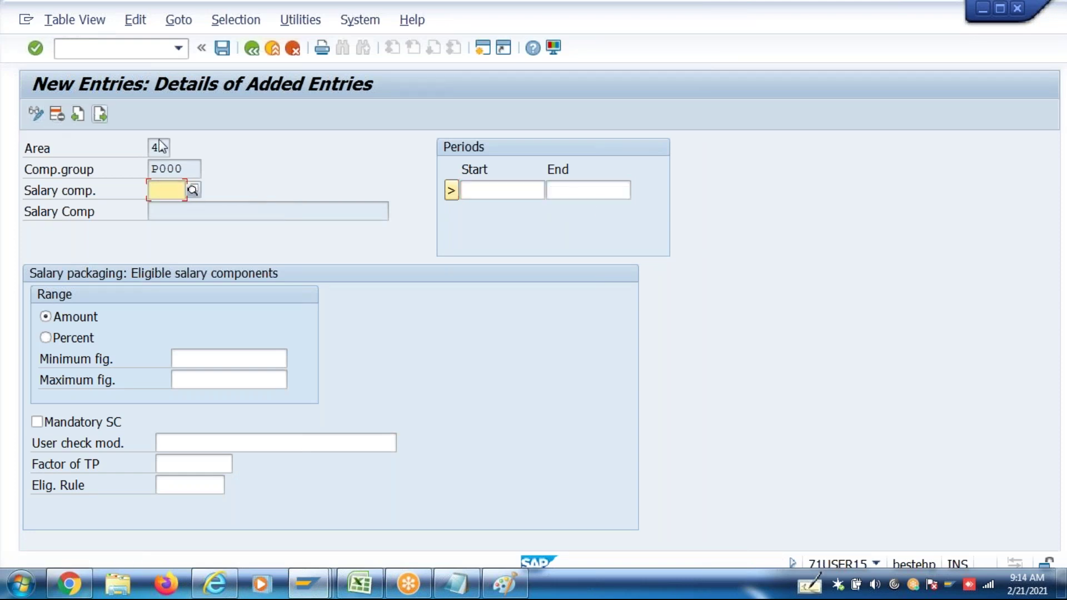
Choose ZHRA Annual HRA, valid 01.01.1900–31.12.9999, and mark it mandatory
click(191, 194)
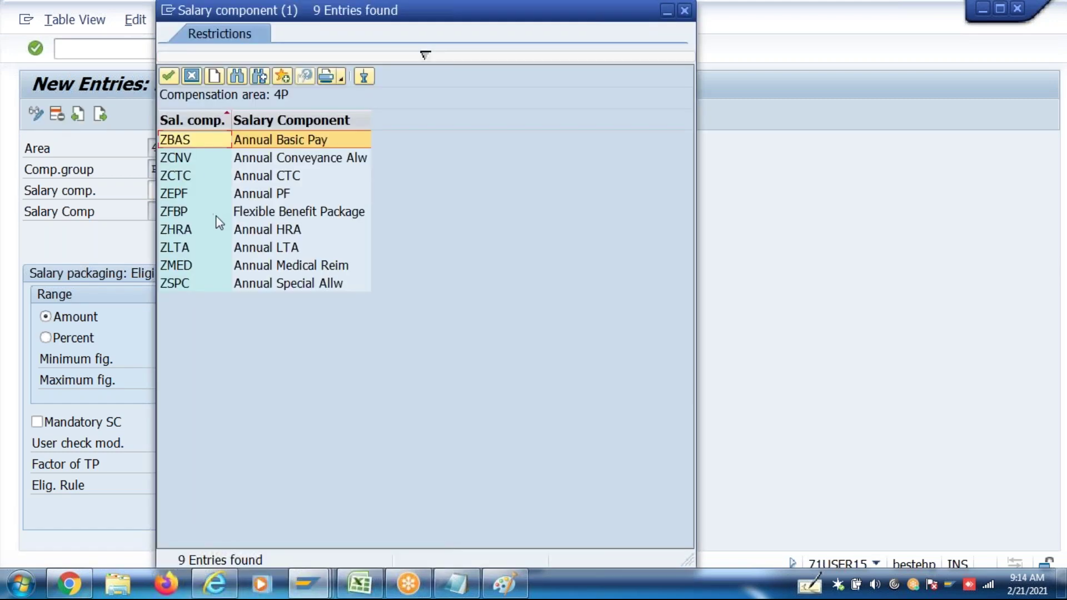
double_click(220, 234)
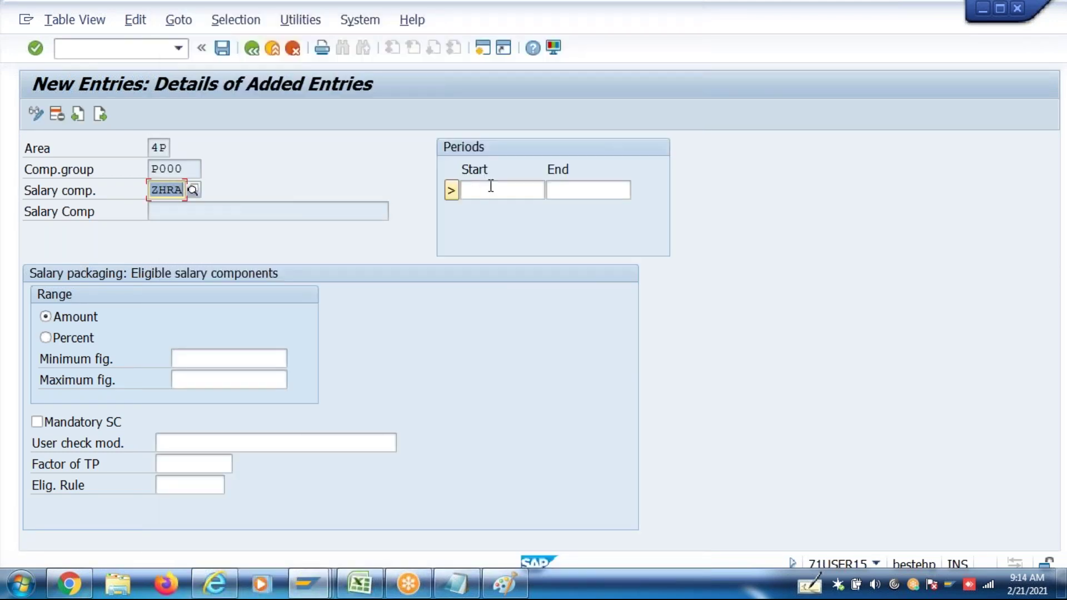
click(491, 186)
click(492, 207)
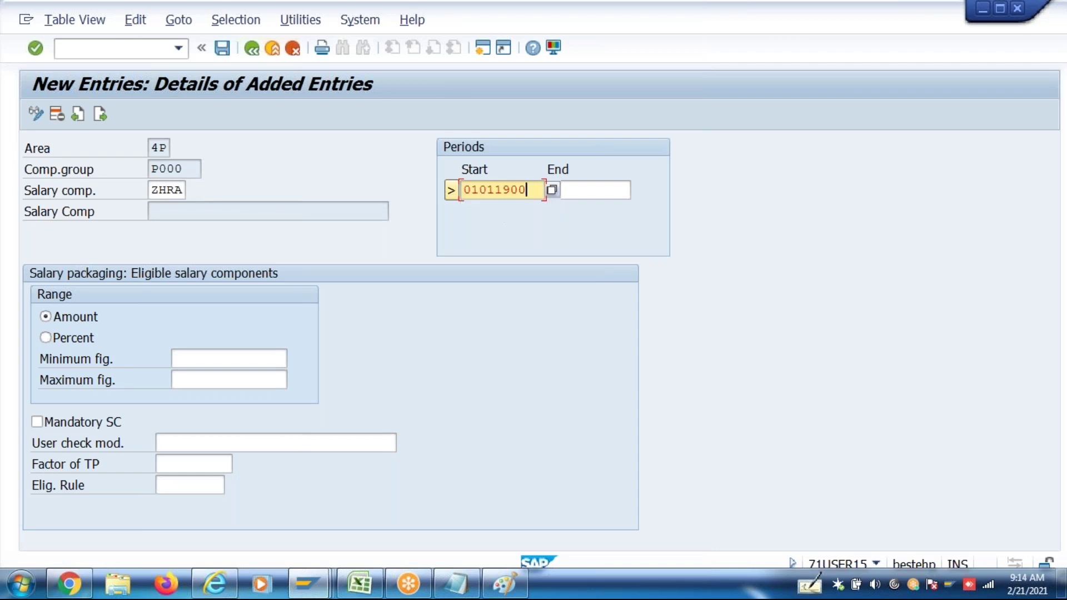
click(582, 191)
click(582, 208)
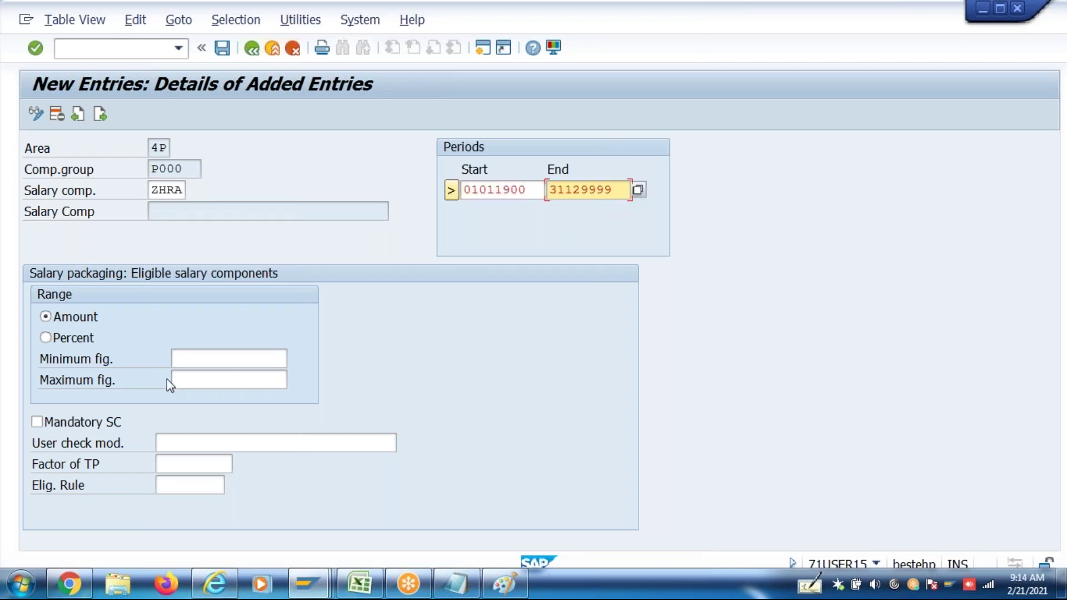
click(119, 420)
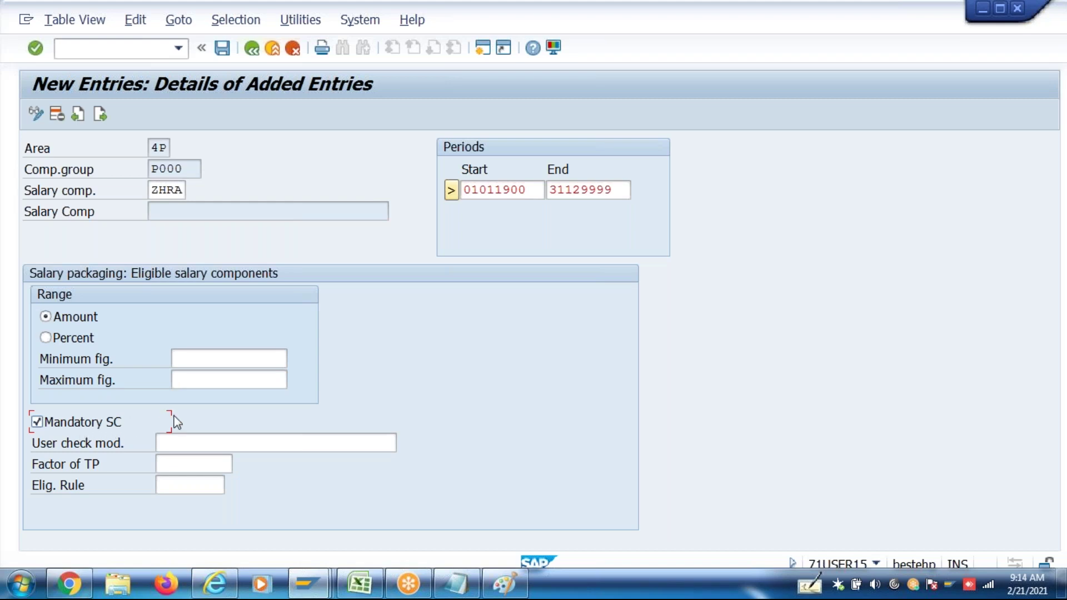
Try a 0.25 factor of TP, clear it again, and save the Annual HRA entry
click(183, 465)
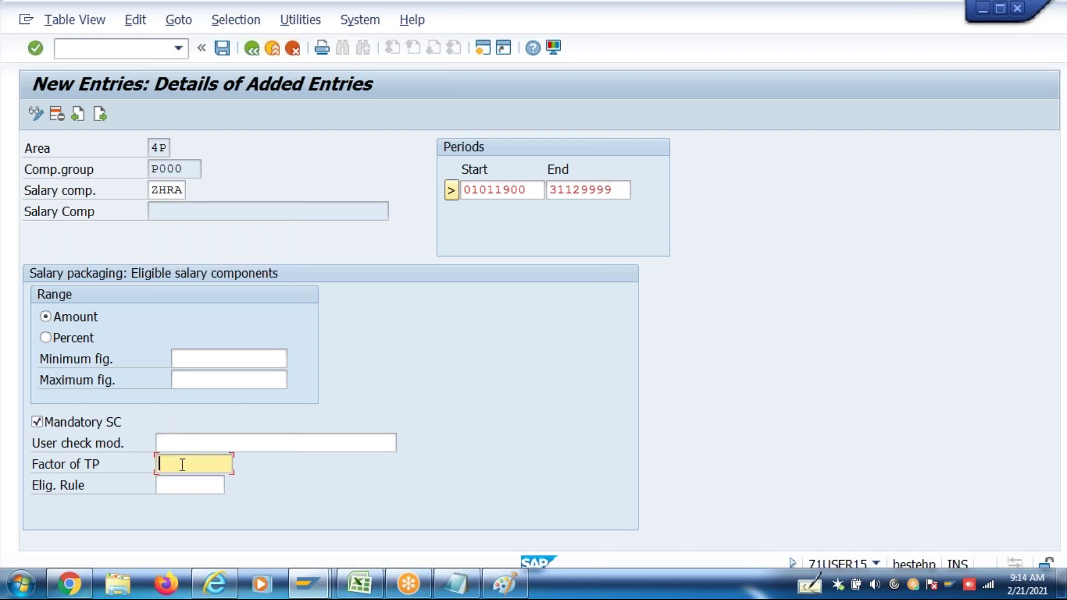
text(0.25)
drag(204, 468, 134, 479)
key(BackSpace)
click(186, 488)
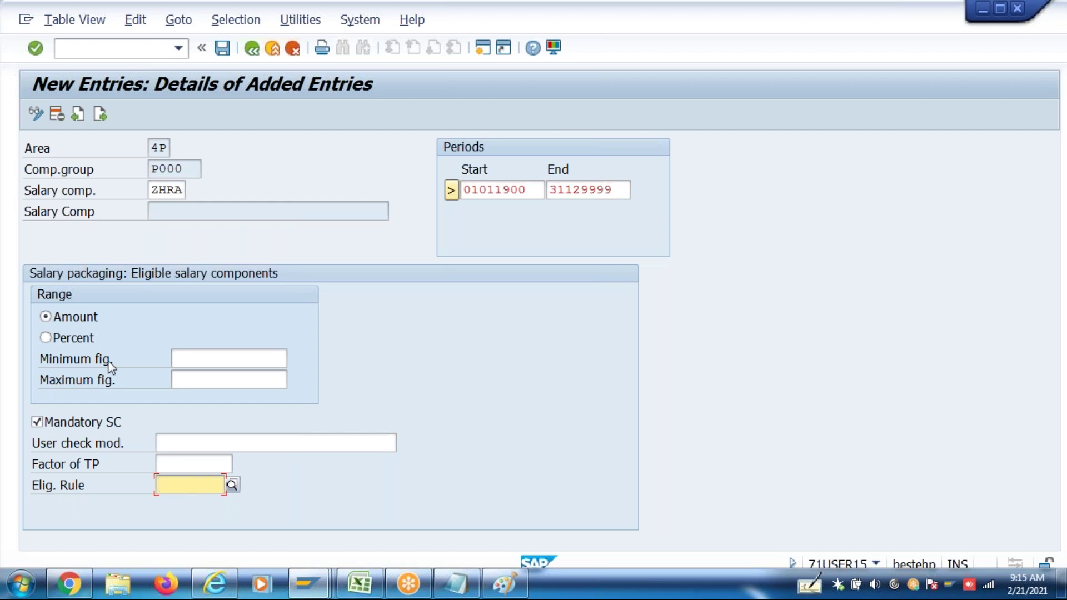
click(167, 187)
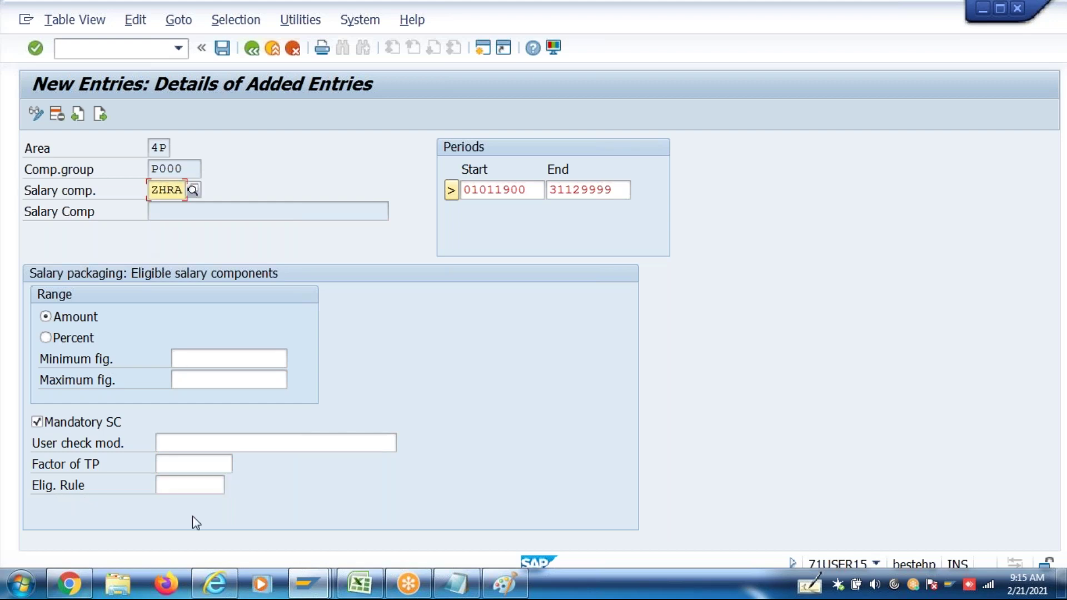
click(169, 484)
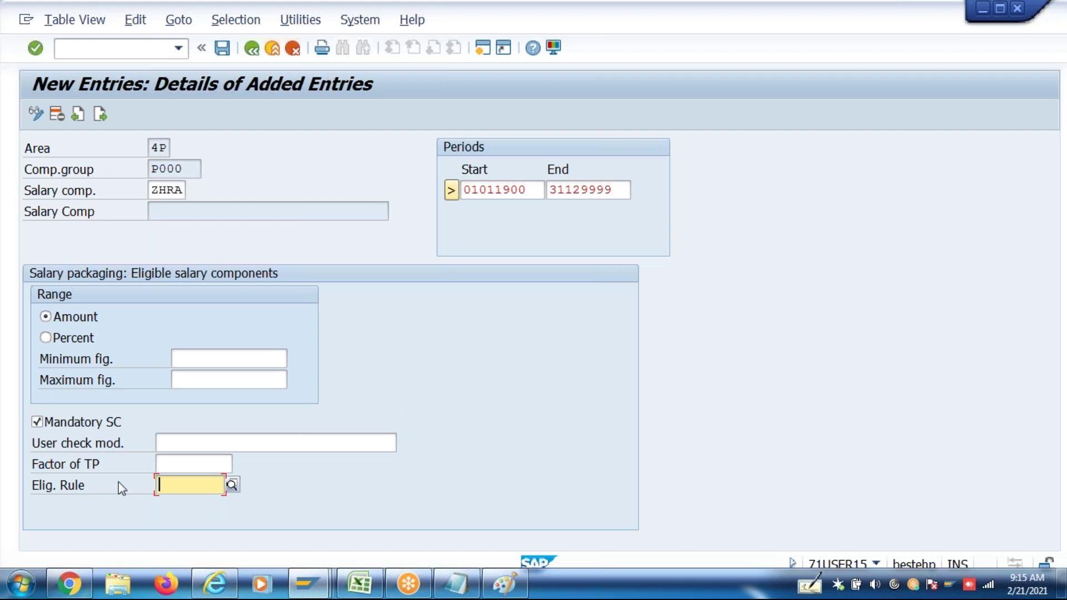
click(187, 467)
click(188, 483)
key(ctrl+s)
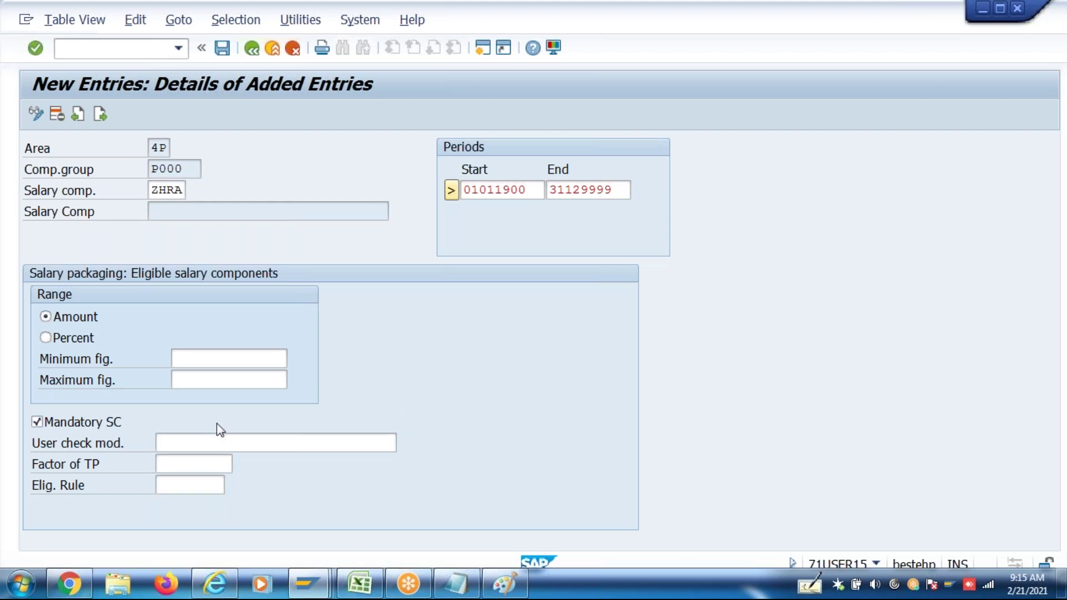
Add ZLTA Annual LTA for 01.01.1900–31.12.9999 with a 90,000 maximum and save it
click(100, 114)
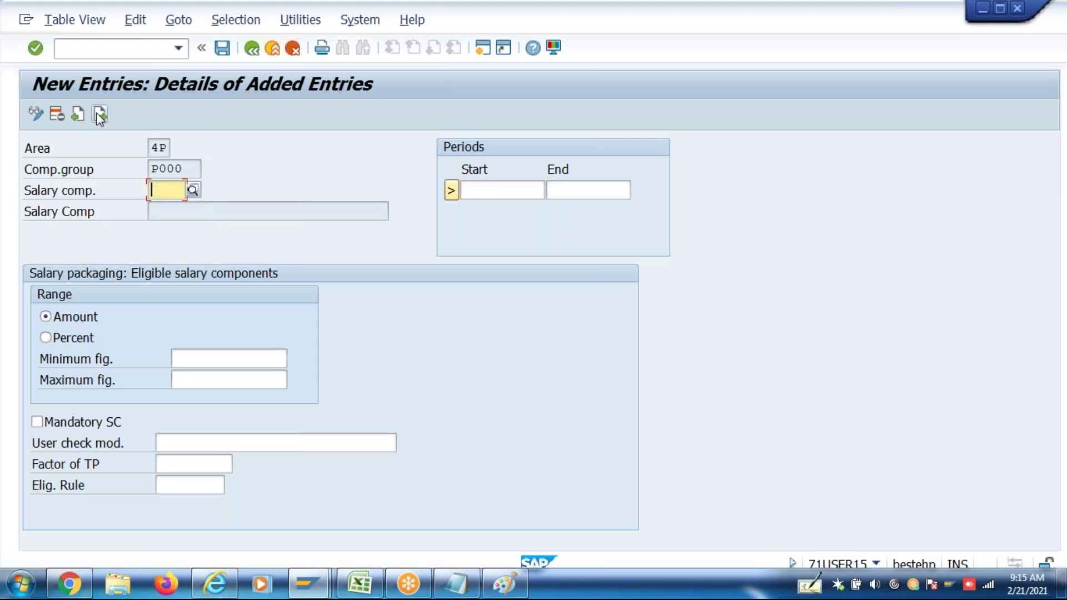
click(195, 191)
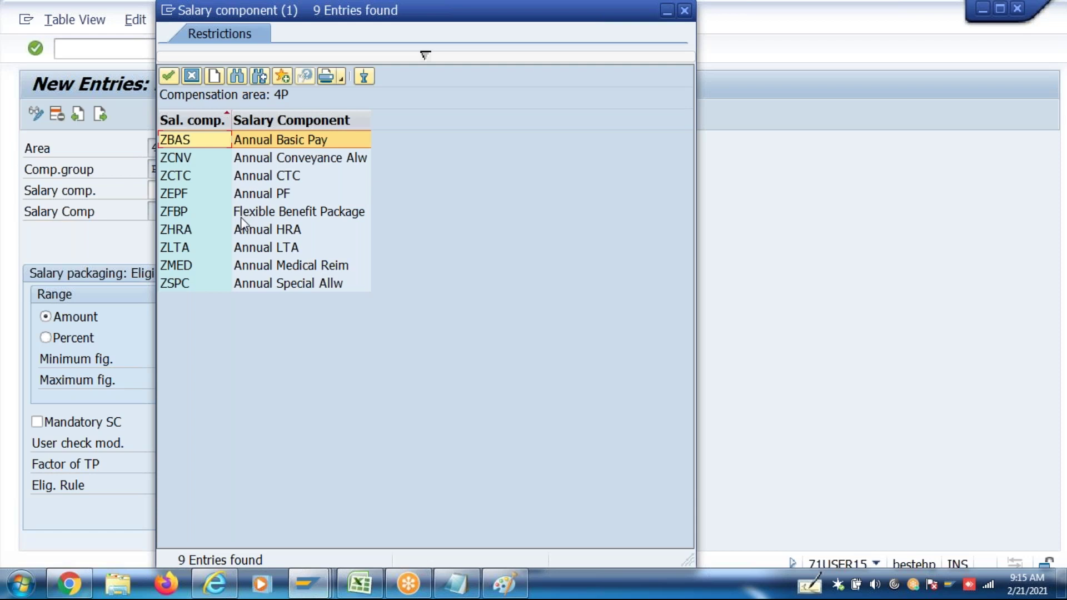
click(239, 247)
text(ZLTA)
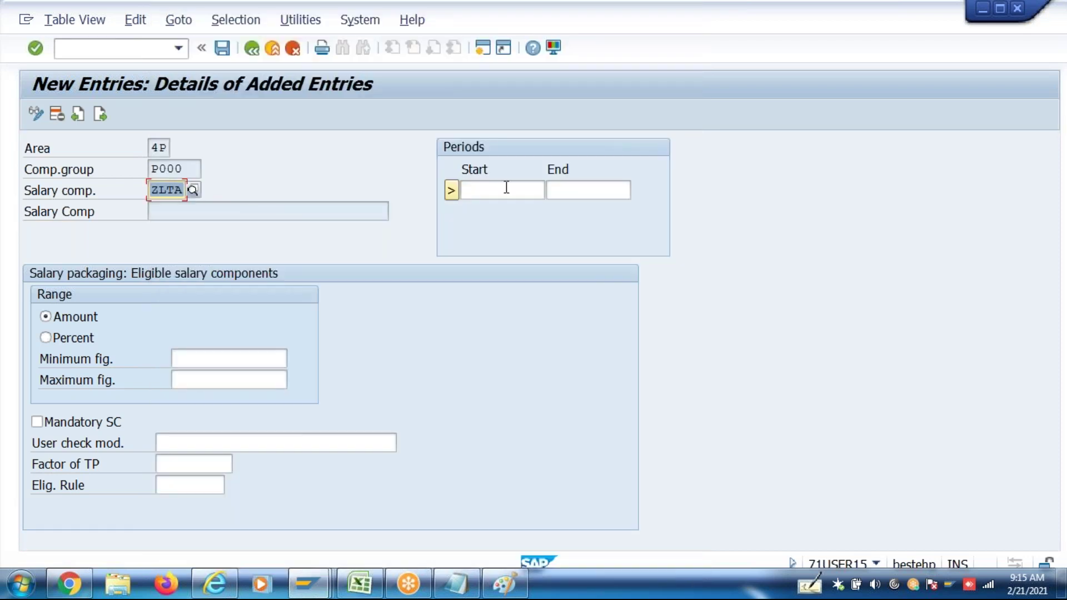
click(505, 188)
click(518, 211)
click(597, 190)
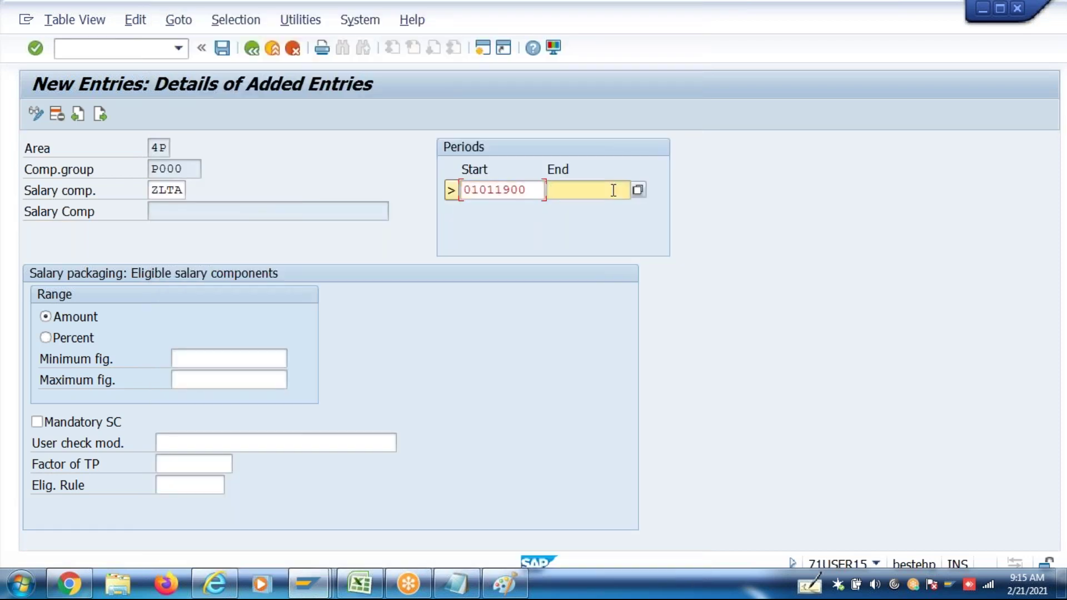
click(608, 209)
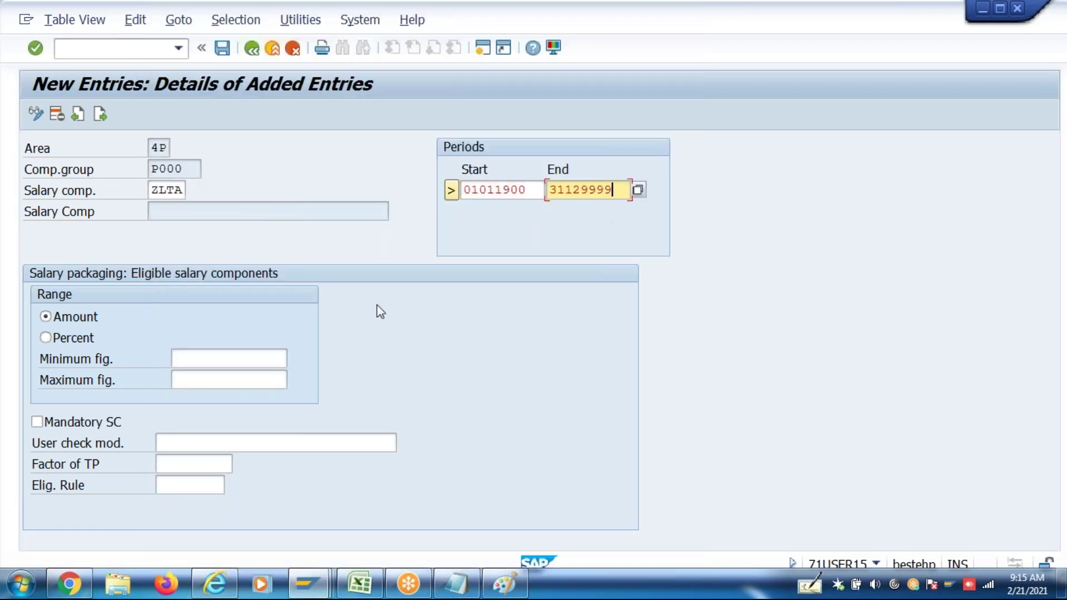
click(249, 378)
text(90000)
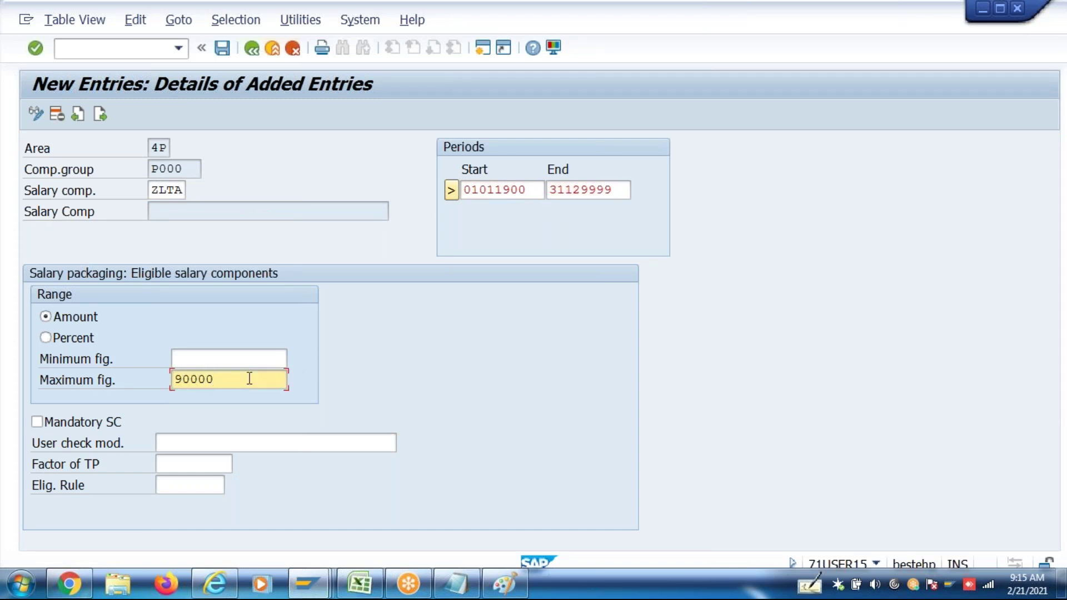
key(Return)
key(ctrl+s)
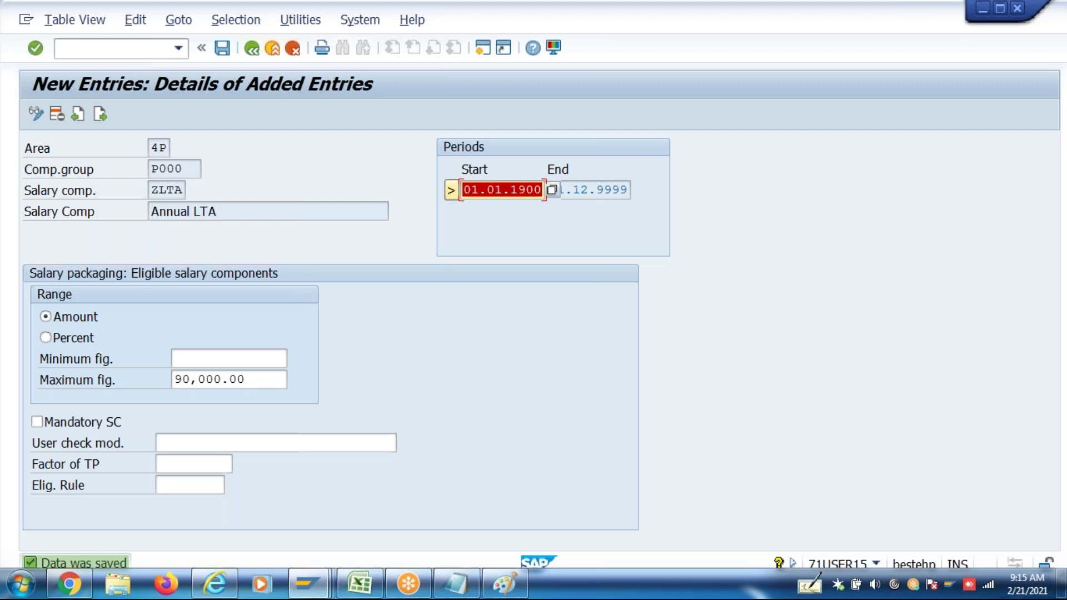
Add ZMED Annual Medical Reim for 01.01.1900–31.12.9999 with a 15,000 maximum and save it
click(99, 115)
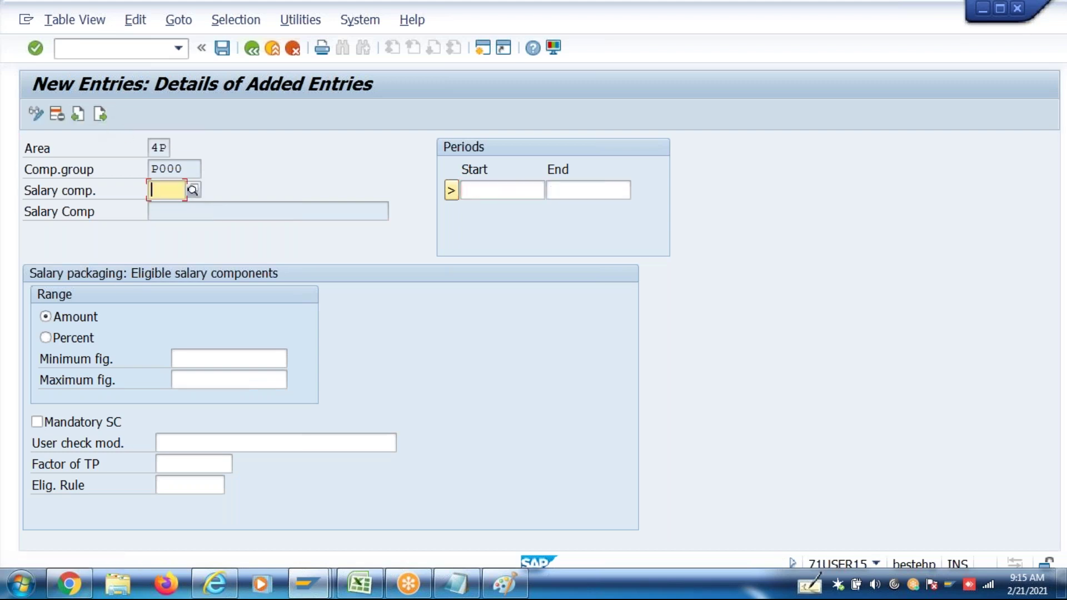
text(ZMed)
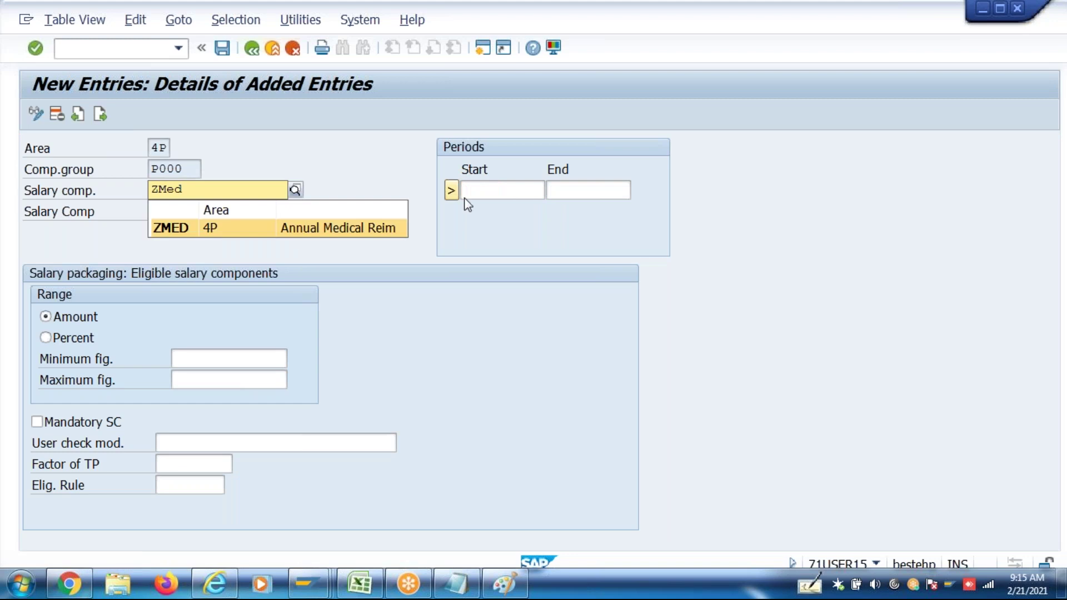
click(502, 190)
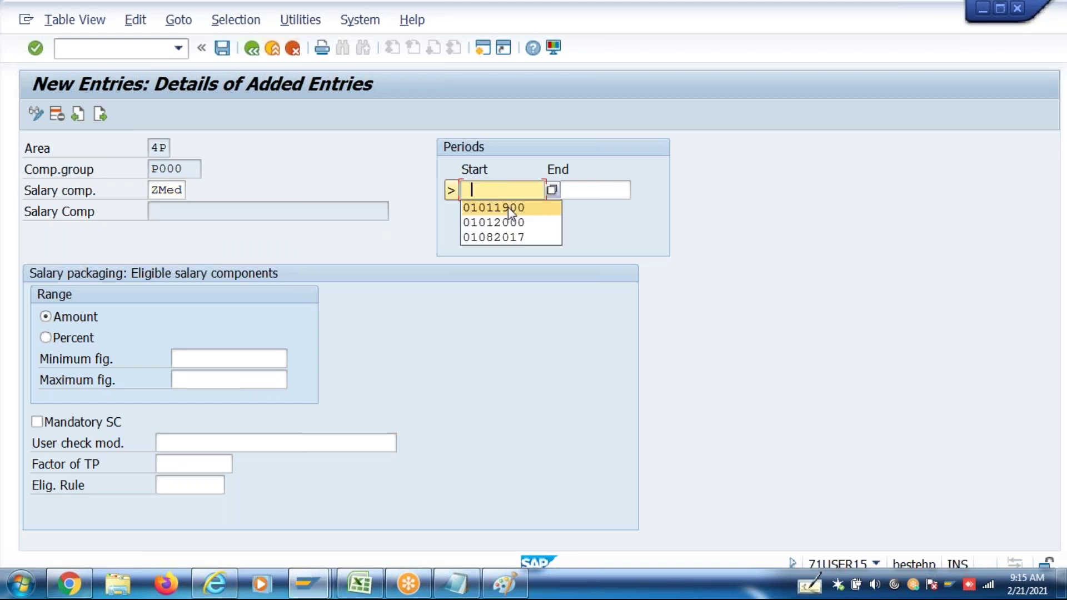
click(508, 207)
click(602, 189)
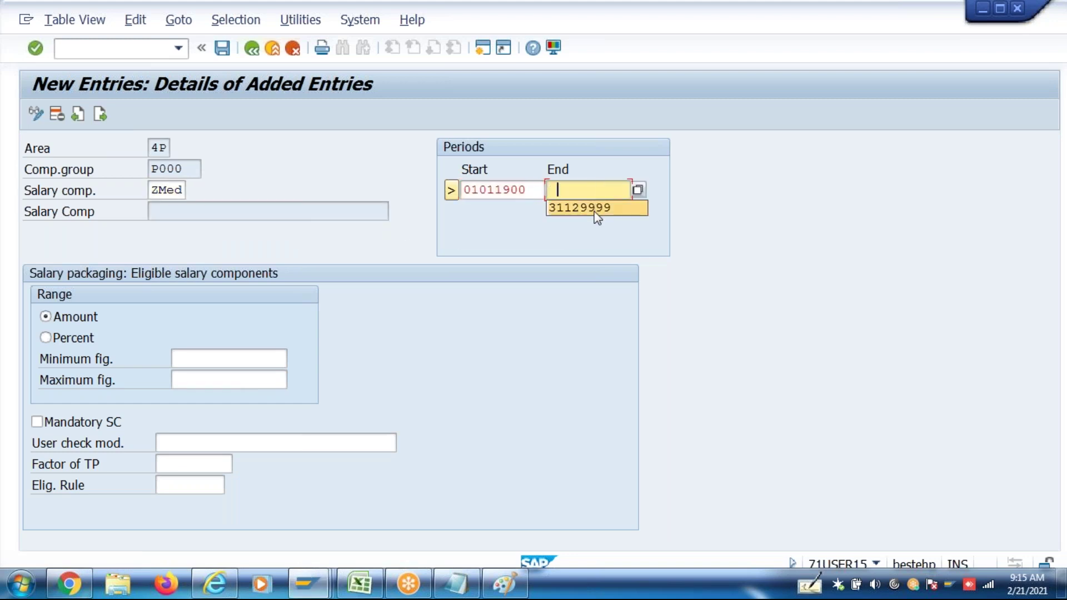
click(598, 208)
click(220, 359)
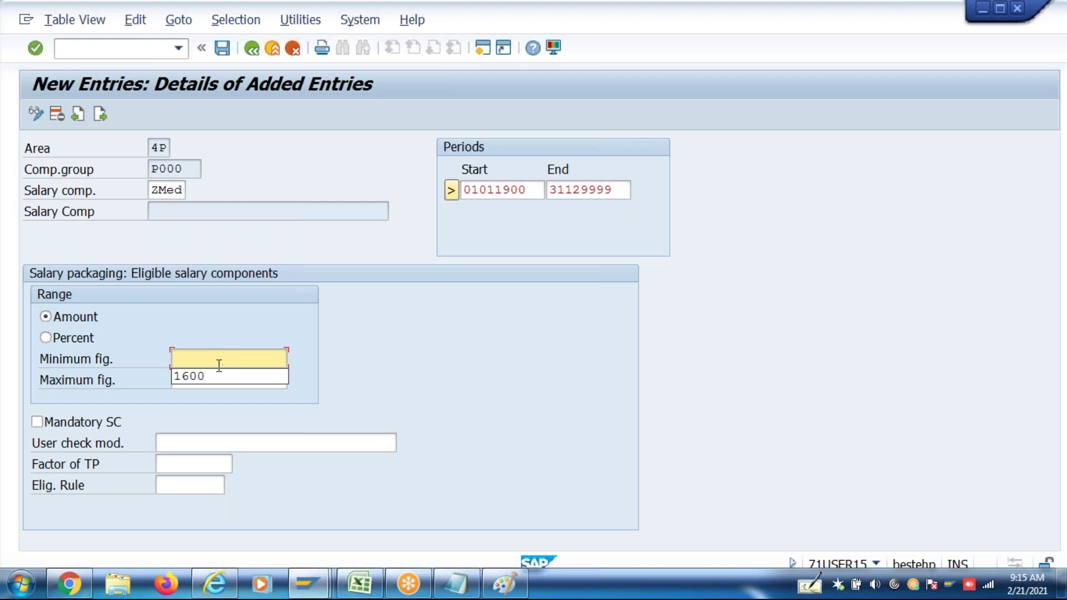
click(230, 379)
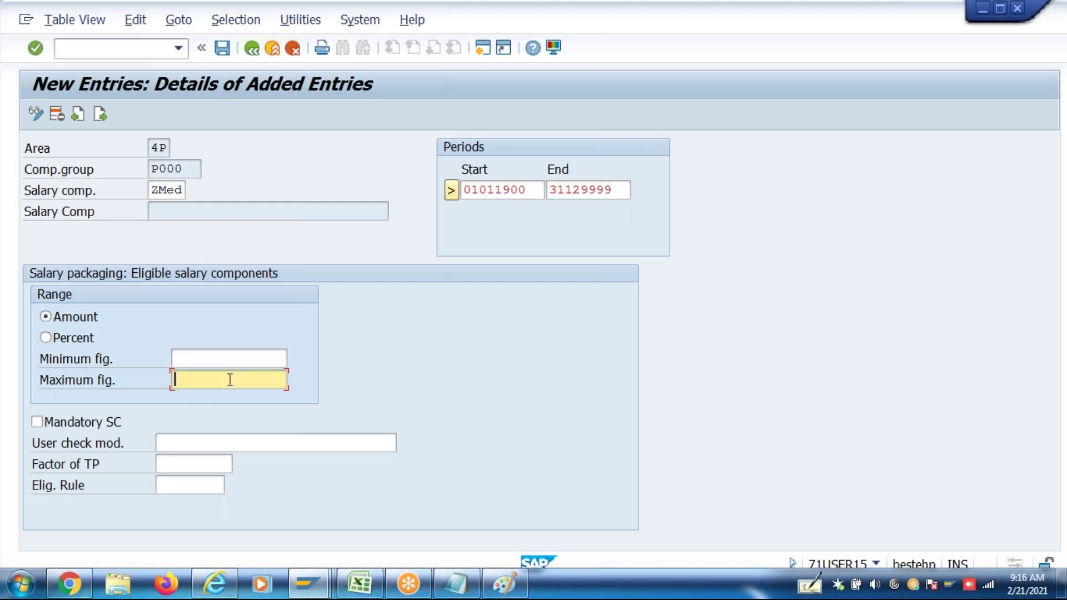
text(15000)
key(Return)
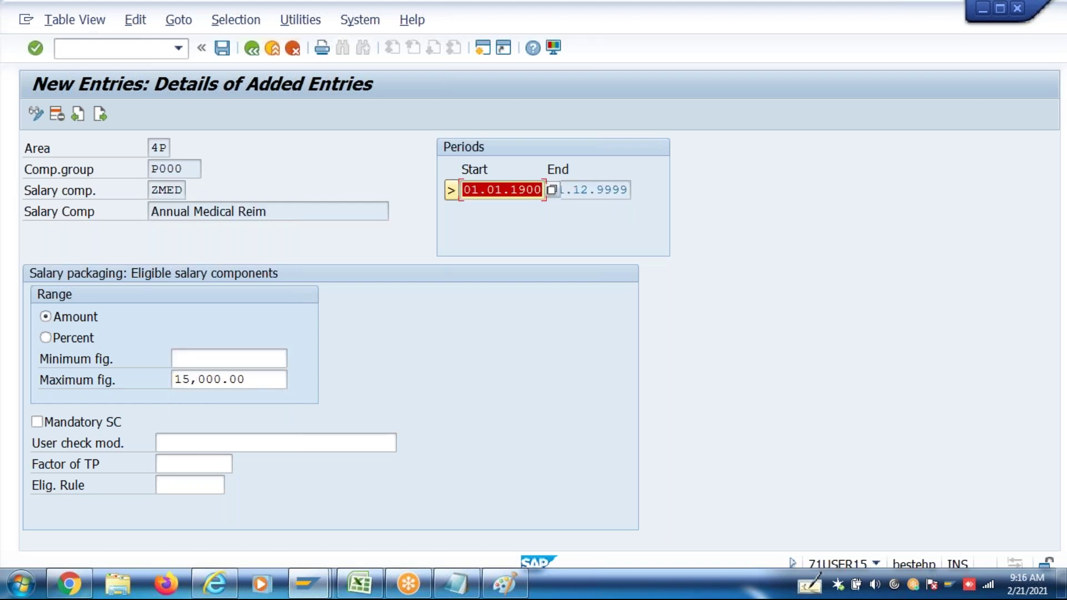
key(ctrl+s)
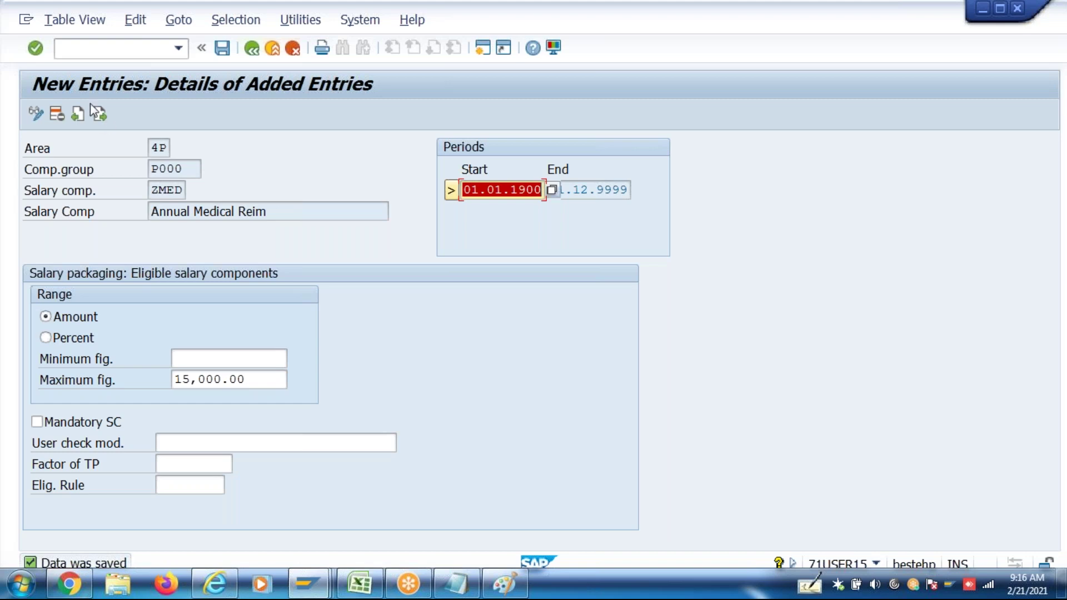
click(97, 115)
text(ZCNV)
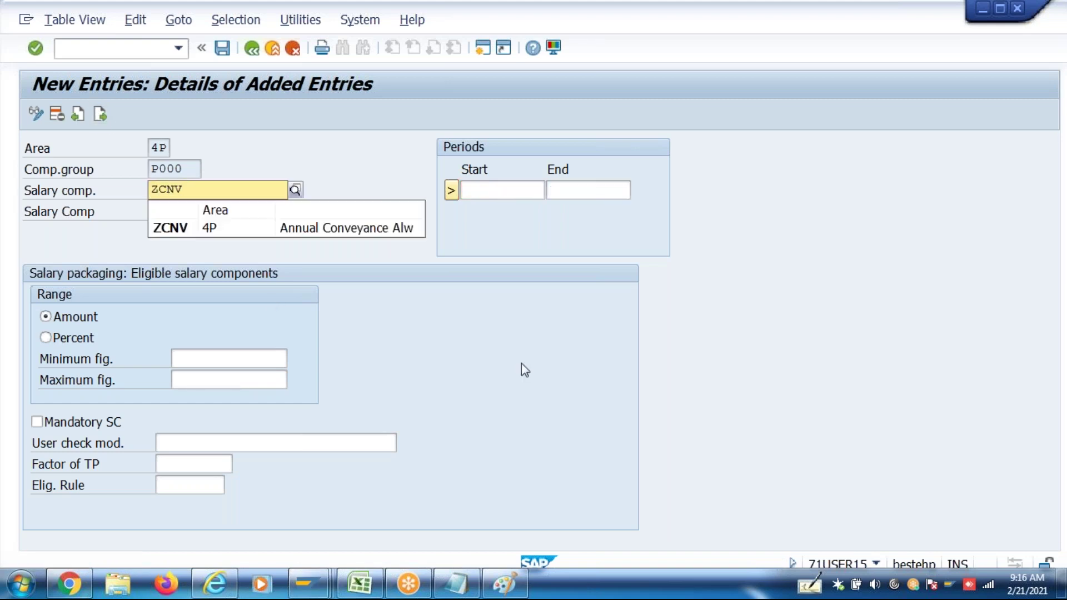
Give ZCNV Annual Conveyance Alw the period 01.01.1900–31.12.9999 and a 19,200 maximum, and save it
click(502, 191)
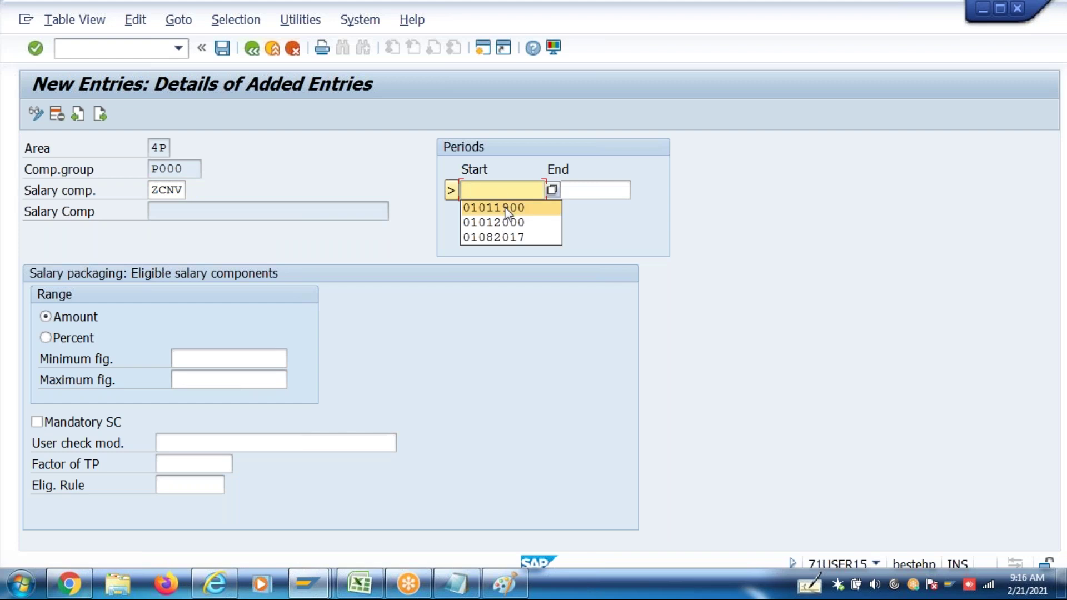
key(Escape)
click(481, 190)
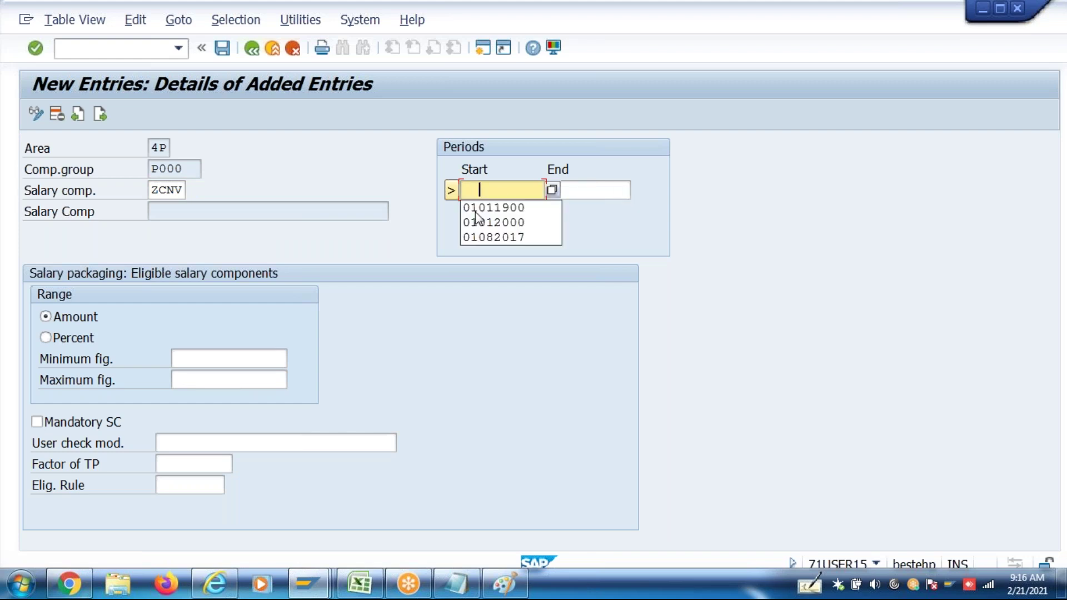
click(492, 207)
click(572, 192)
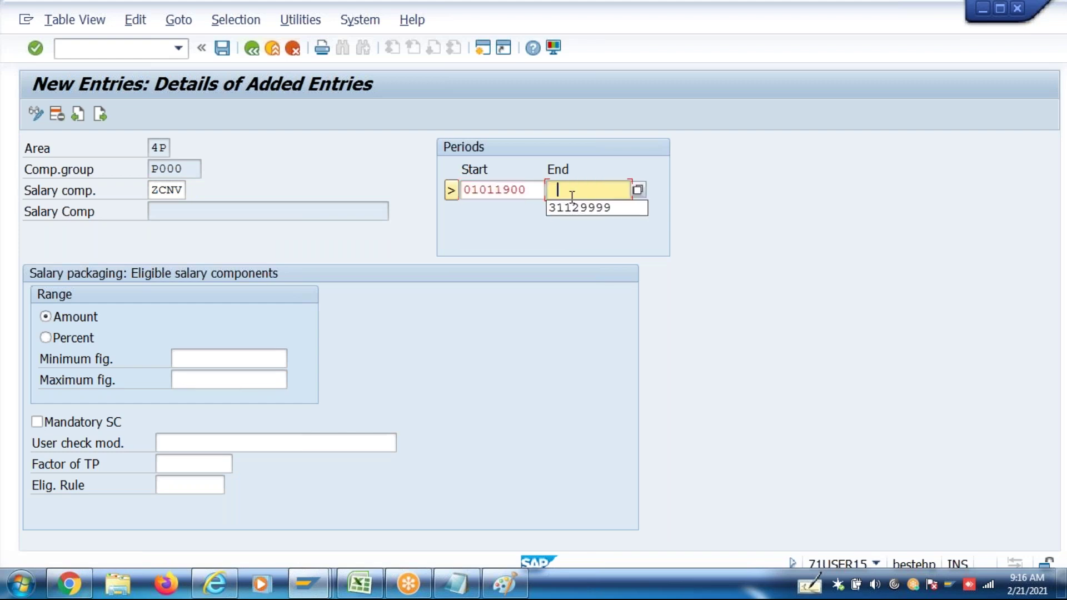
click(572, 209)
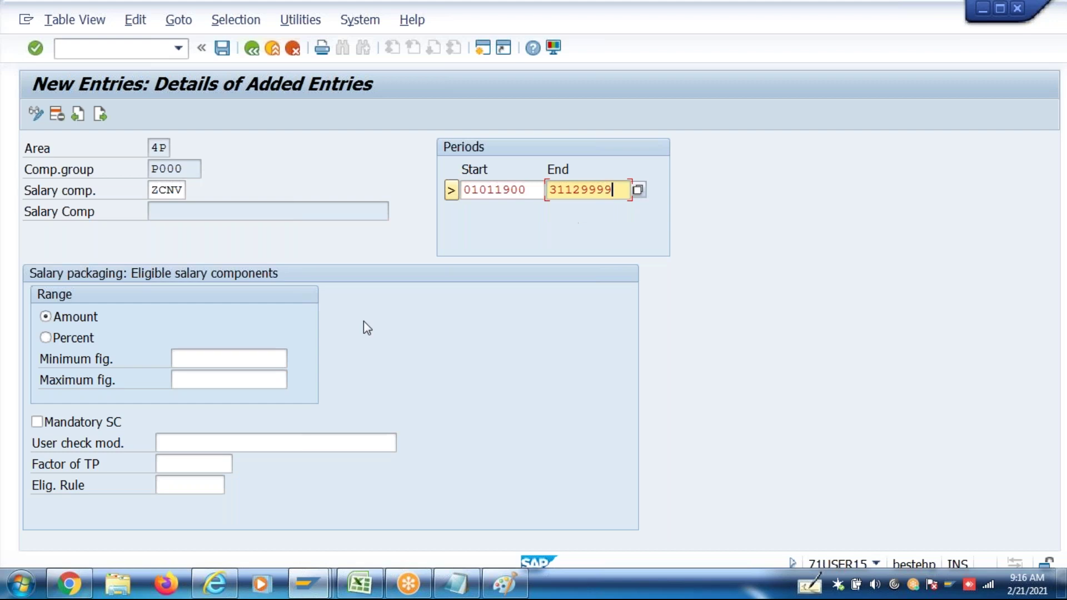
click(216, 379)
text(192000)
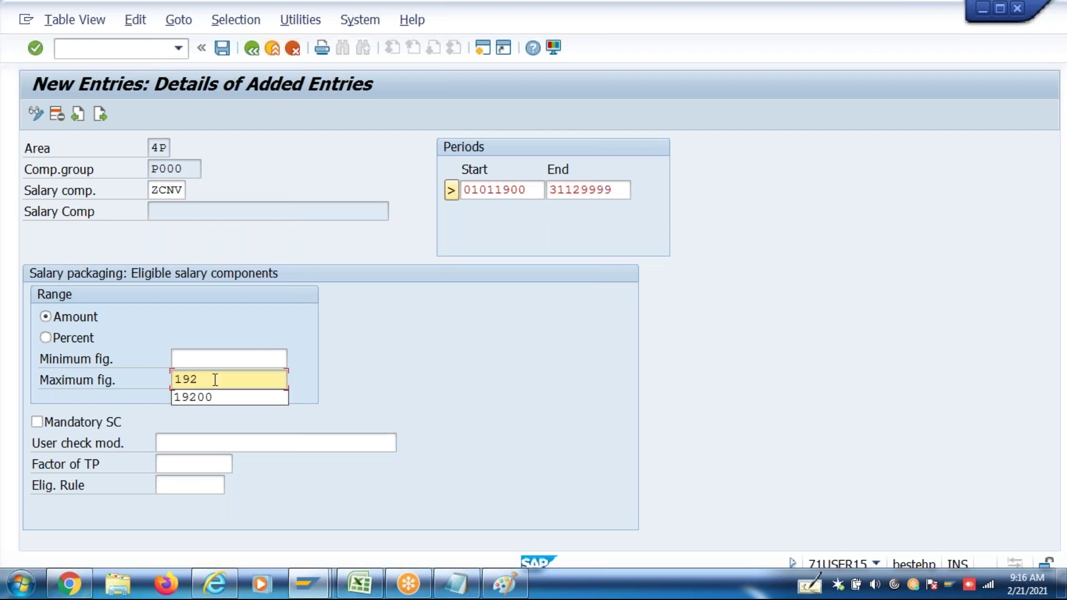
key(Return)
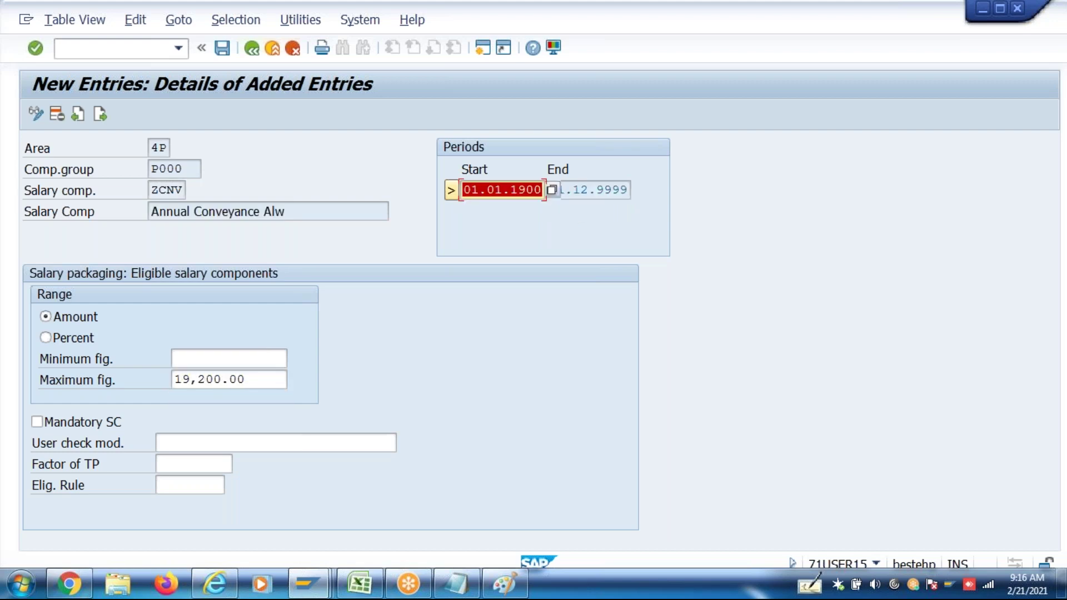
key(ctrl+s)
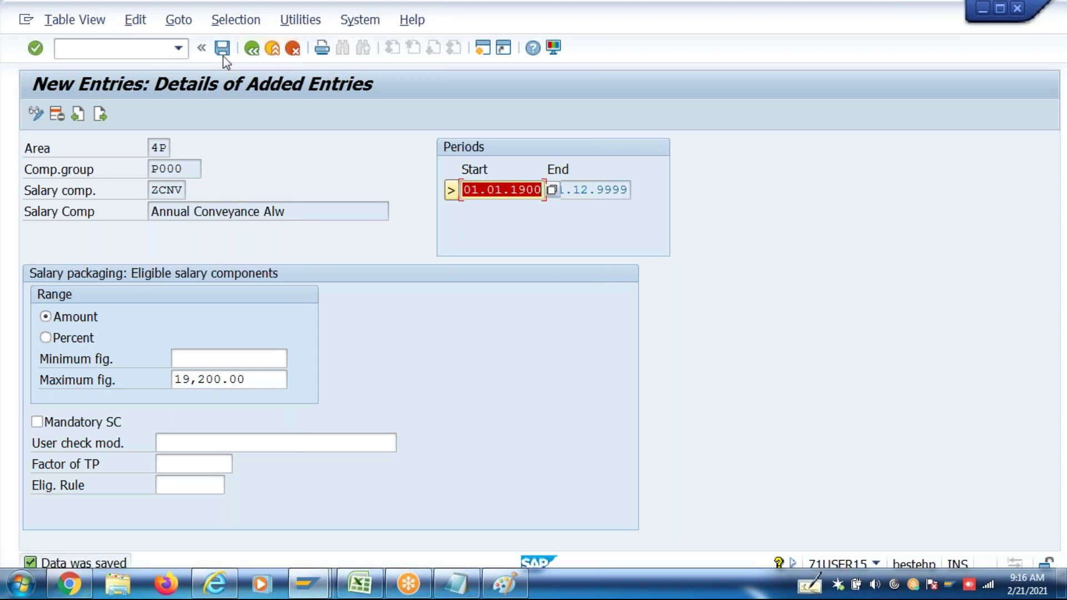
Save the added entries and return to the eligible components overview
click(99, 114)
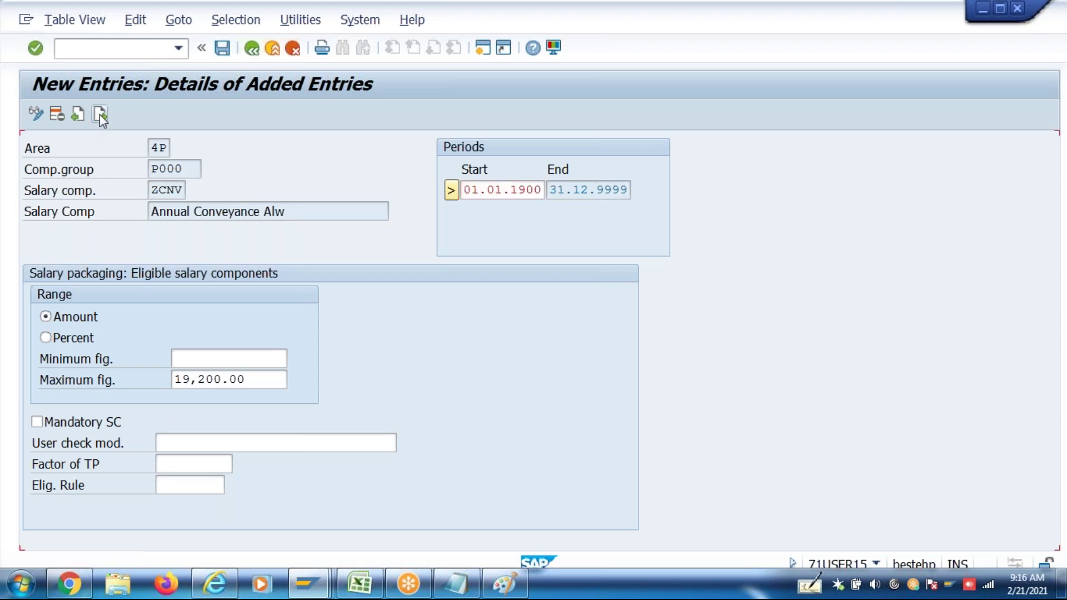
click(251, 50)
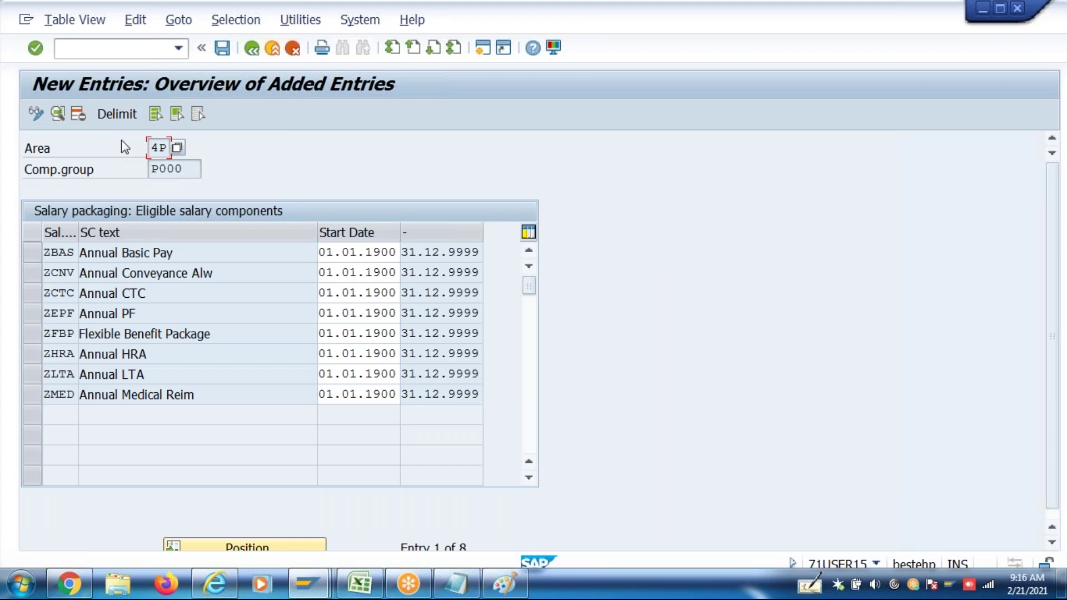
key(ctrl+s)
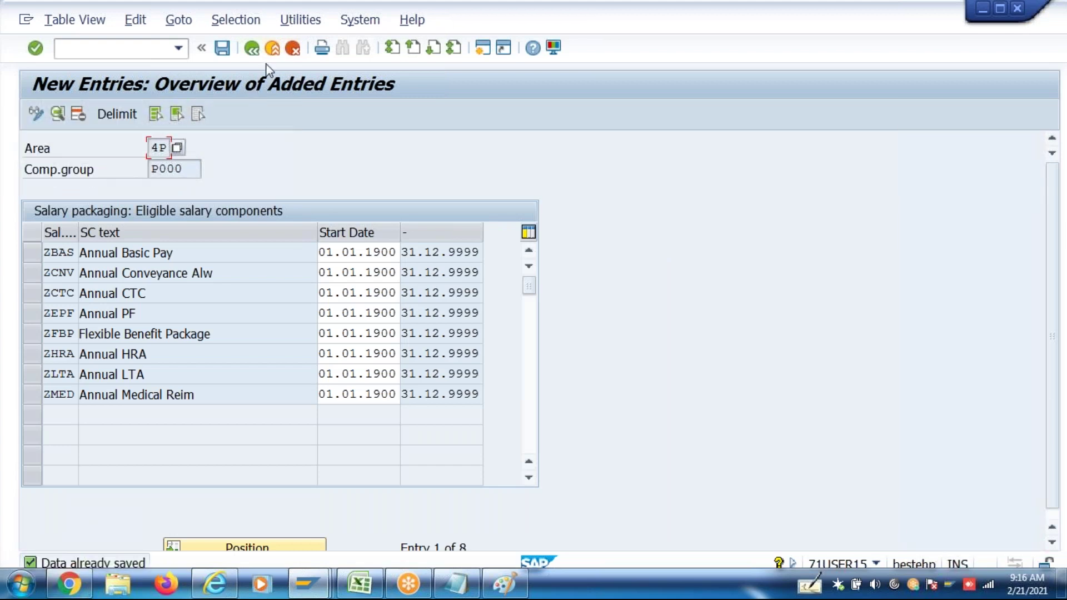
click(252, 48)
Start a new entry and choose ZSPC Annual Special Allw as the salary component
click(234, 120)
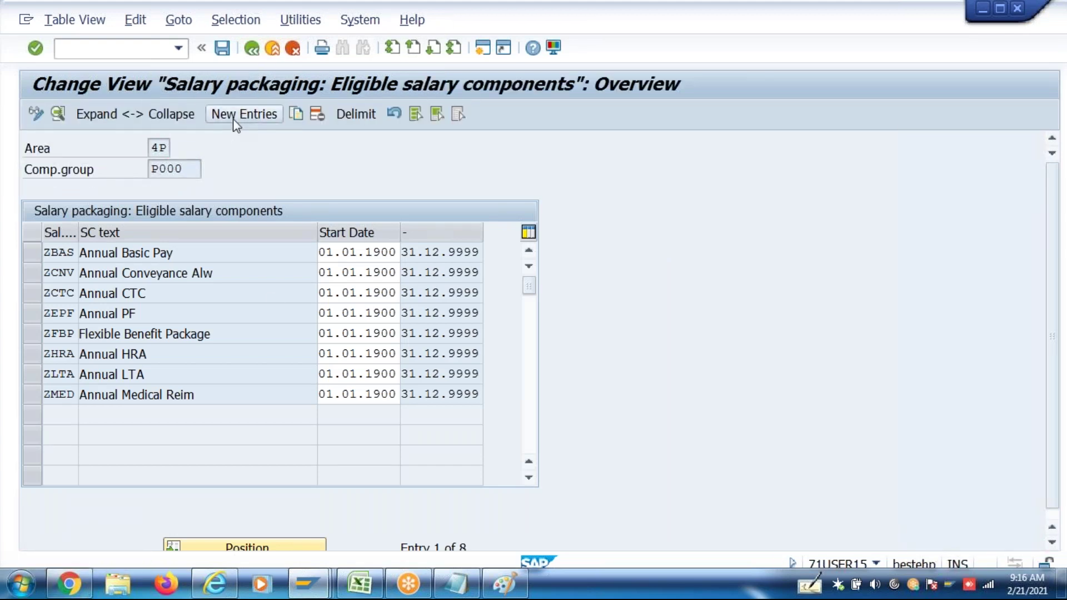
text(Zspl)
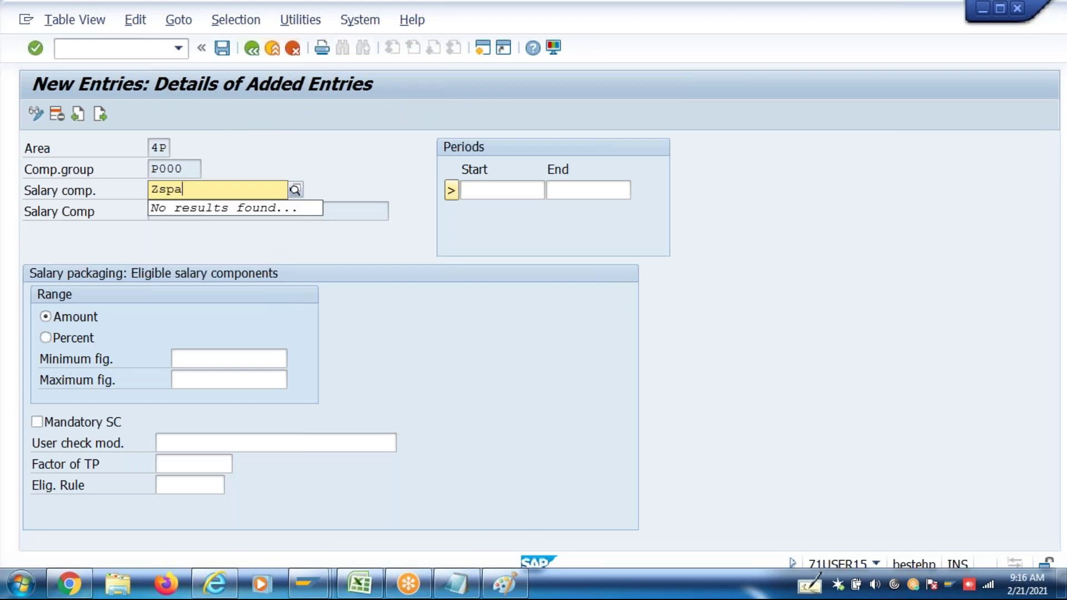
key(BackSpace)
key(BackSpace)
key(BackSpace)
key(BackSpace)
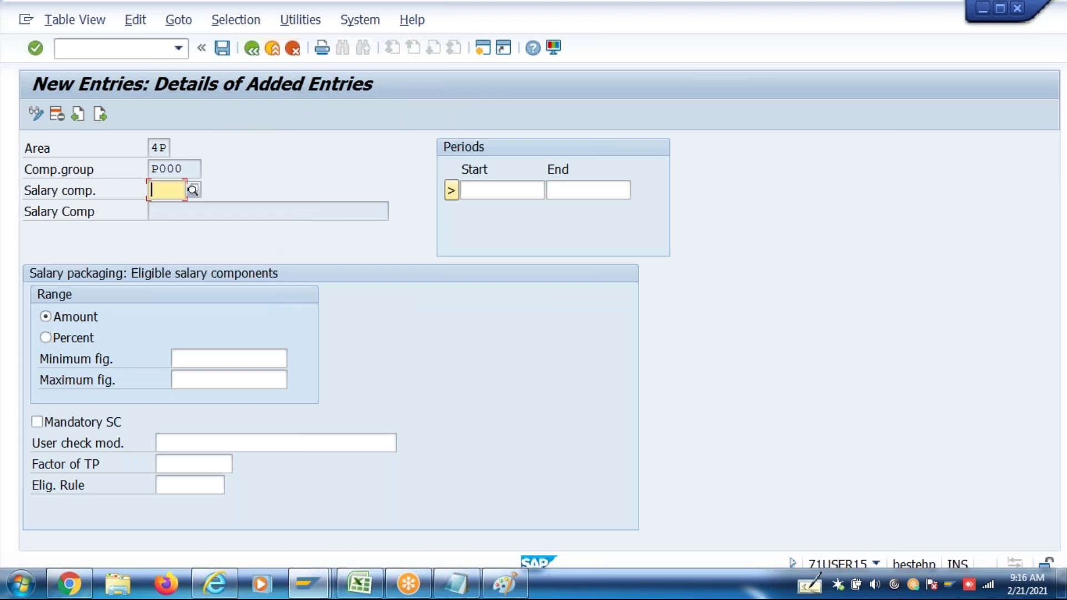
click(192, 190)
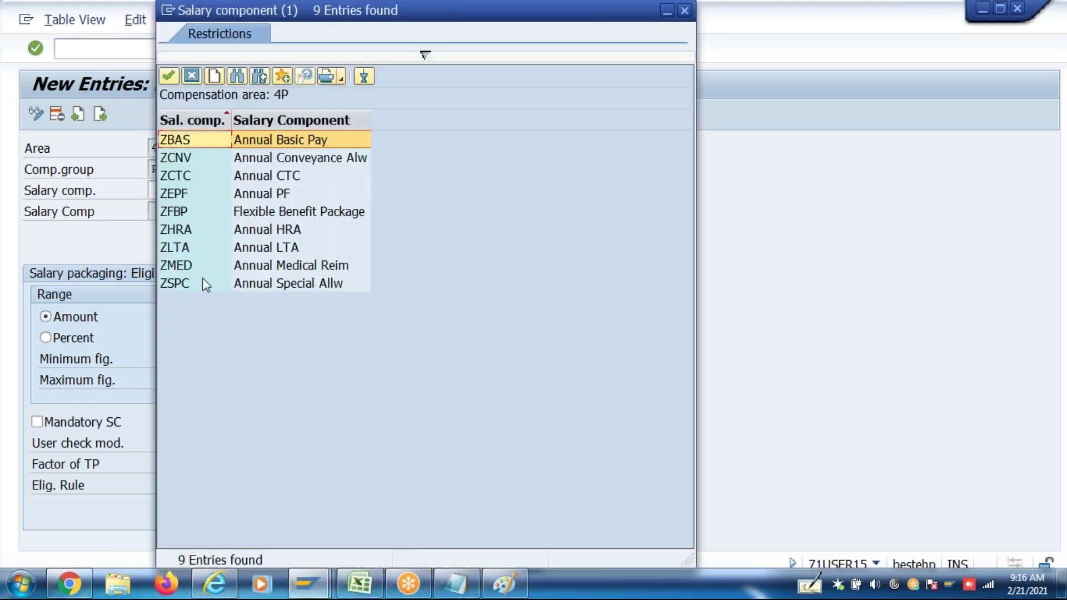
click(206, 284)
double_click(206, 284)
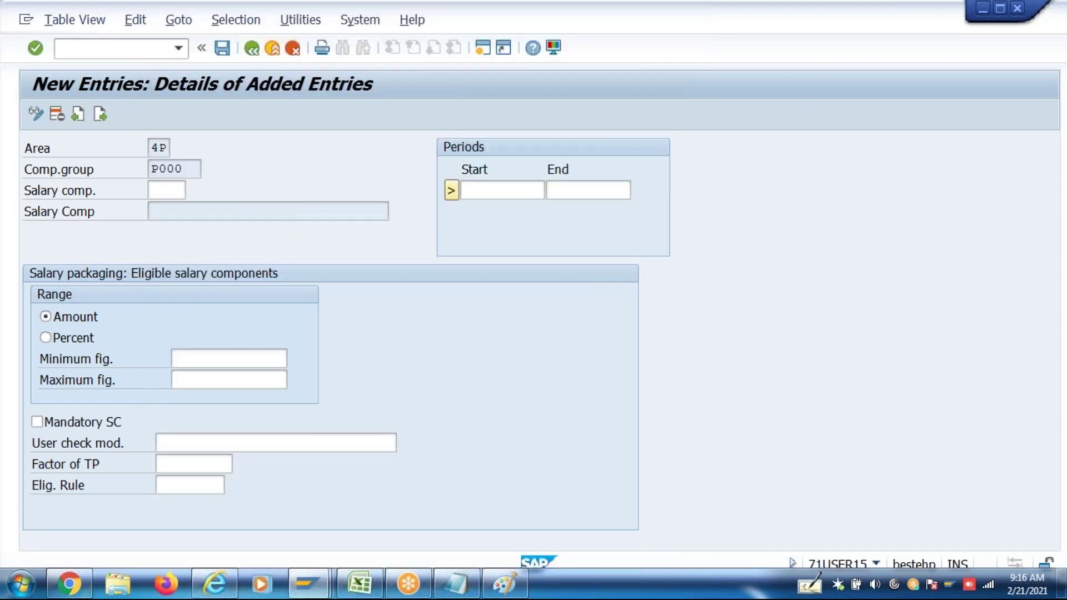
Set ZSPC valid 01.01.1900–31.12.9999, make it mandatory, and save it
click(495, 189)
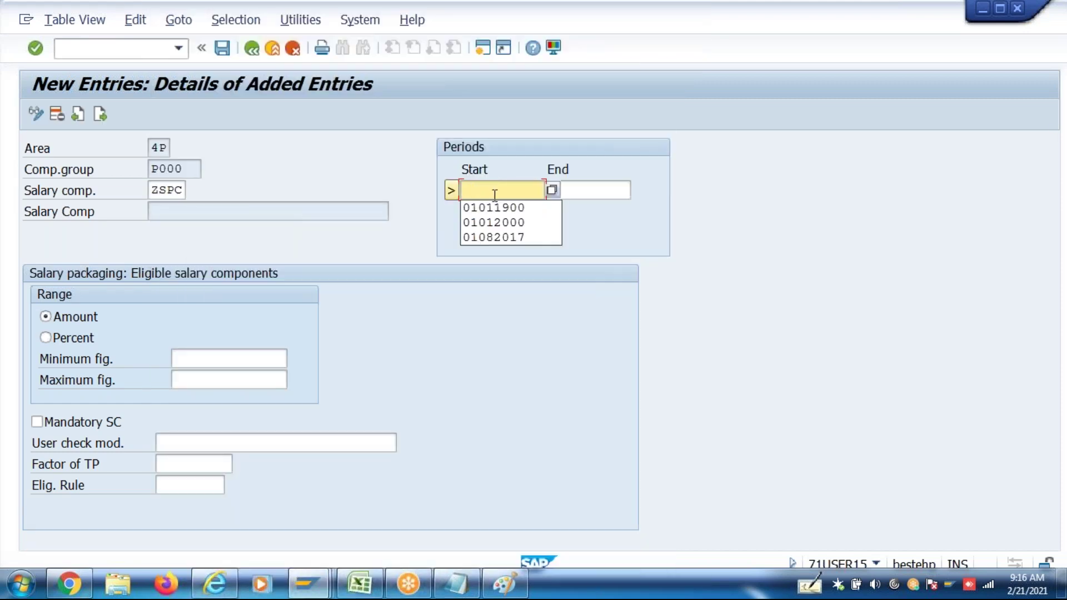
click(493, 208)
click(581, 192)
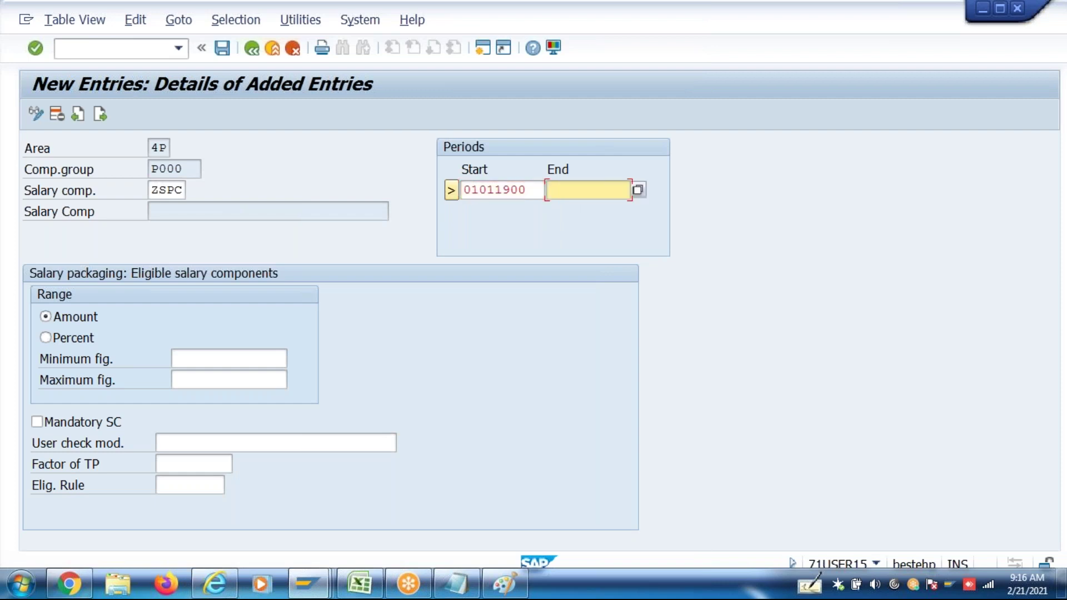
click(595, 207)
key(Return)
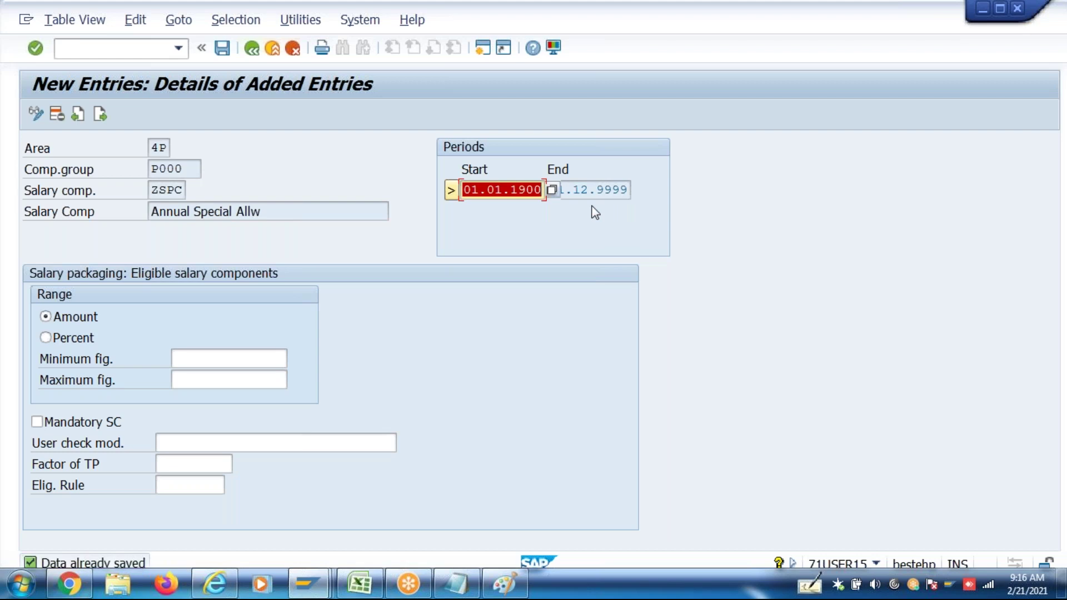
click(113, 424)
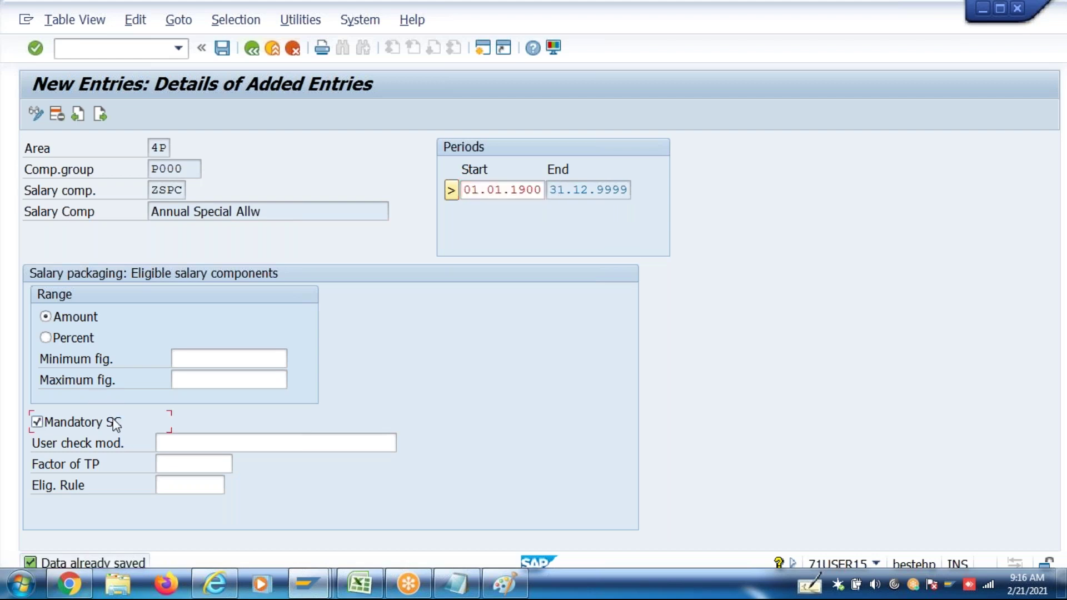
key(ctrl+s)
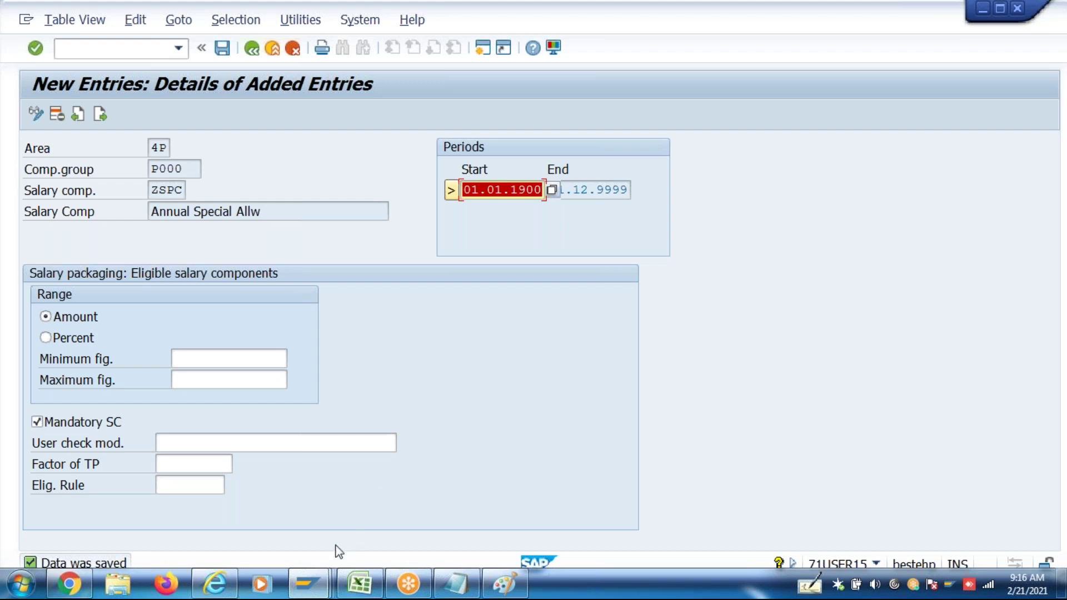
mouse_move(307, 584)
click(631, 547)
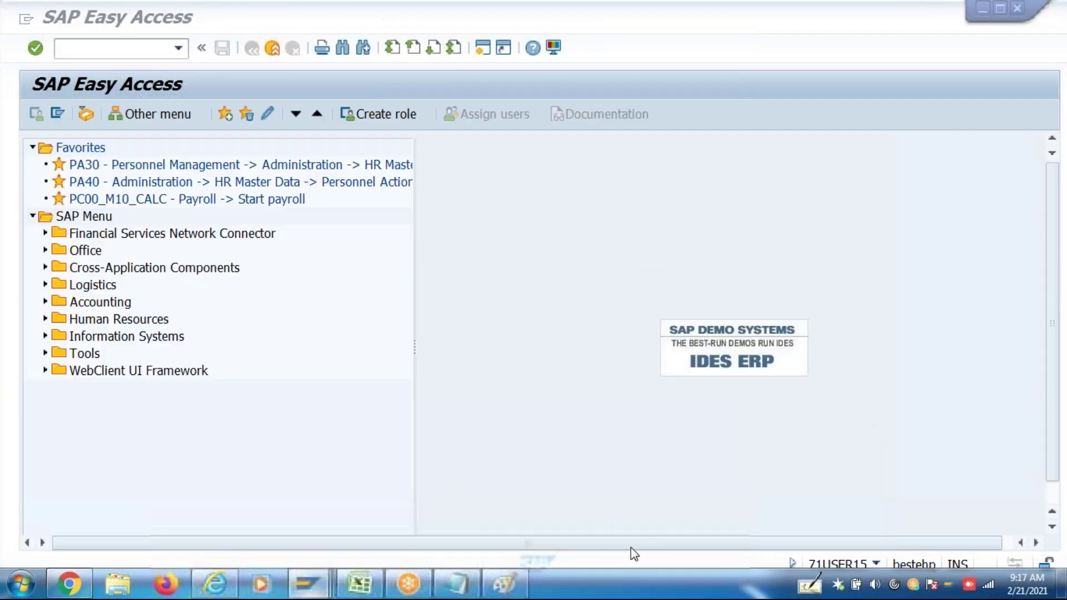
Start a Hiring In20 personnel action in PA40 with no prefilled personnel number
text(pa)
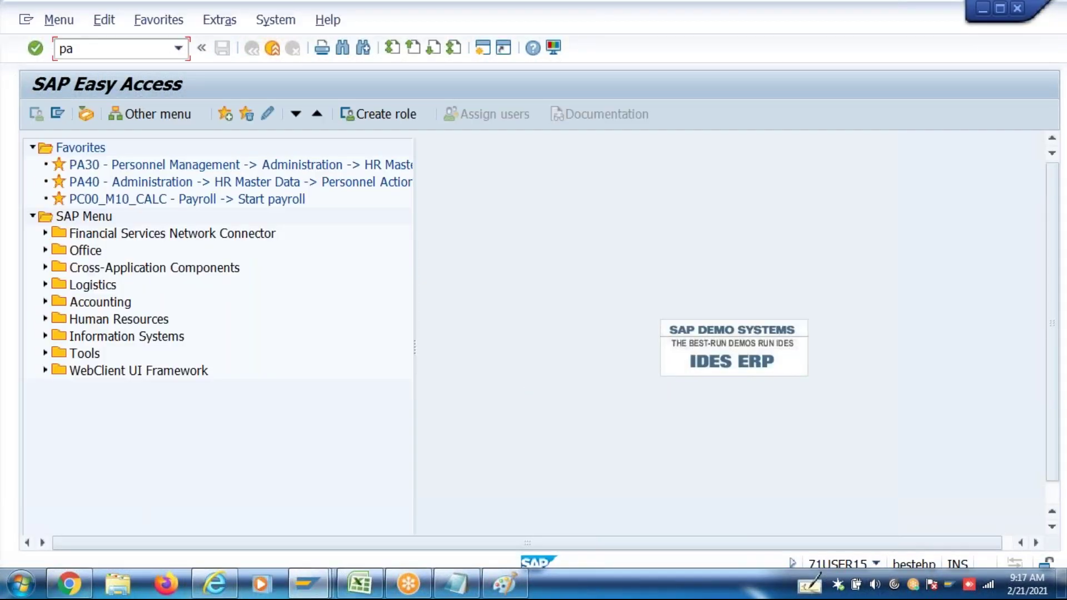
text(40)
key(Return)
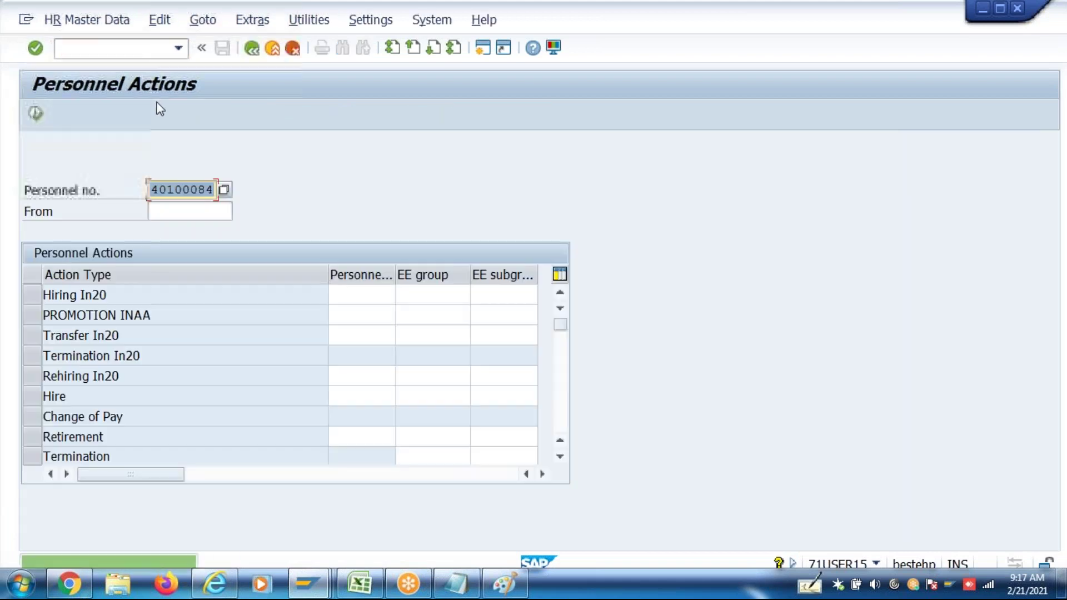
key(Delete)
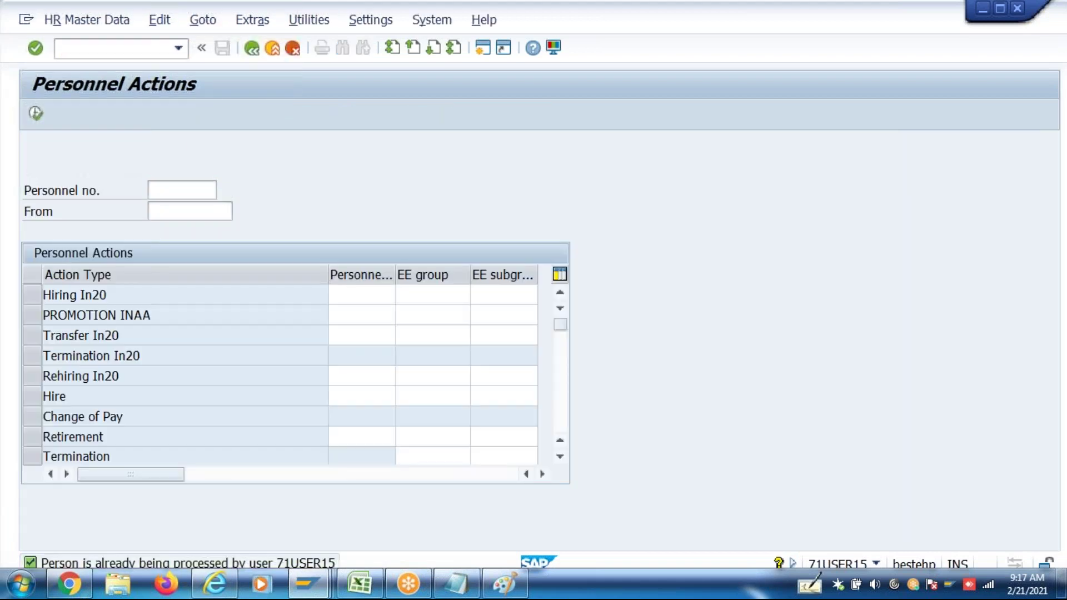
click(28, 300)
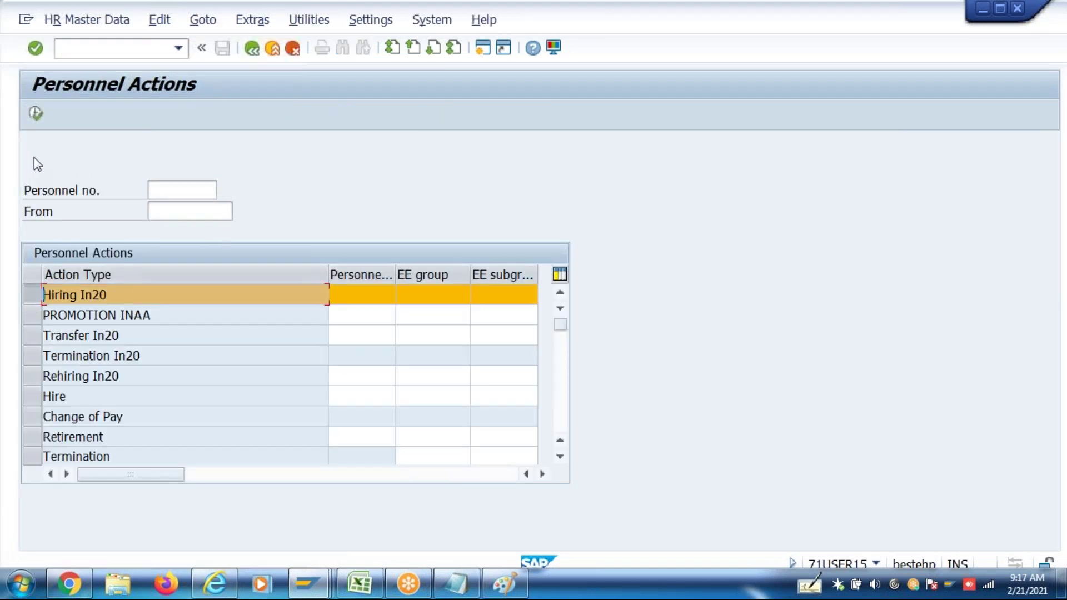
click(36, 114)
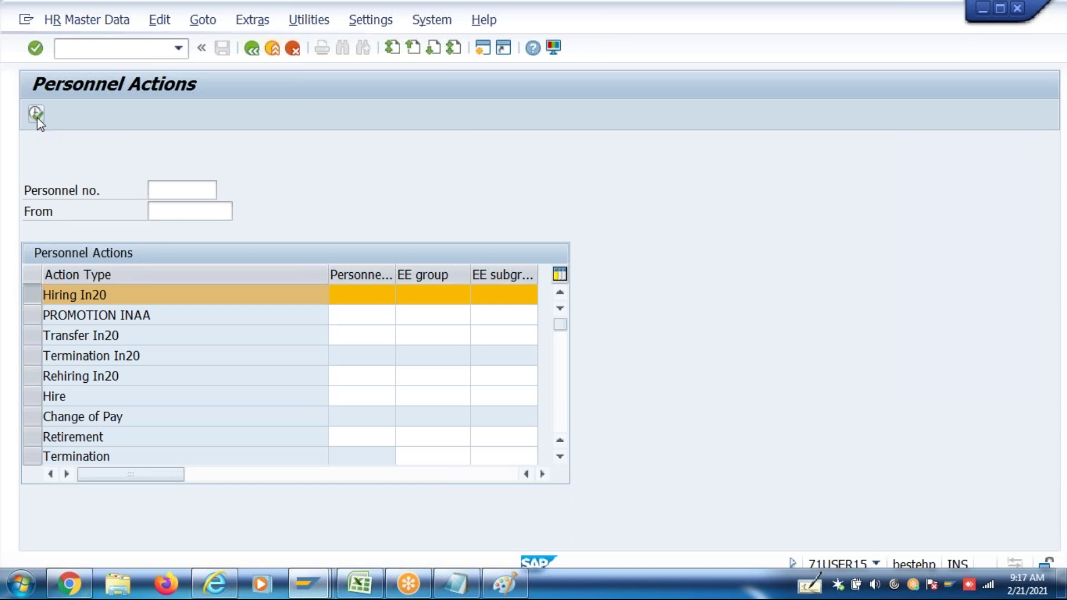
Enter start date 01.04.2017, personnel area HY46, employee group P, subgroup 2M, and save the hiring
click(134, 167)
text(01042017)
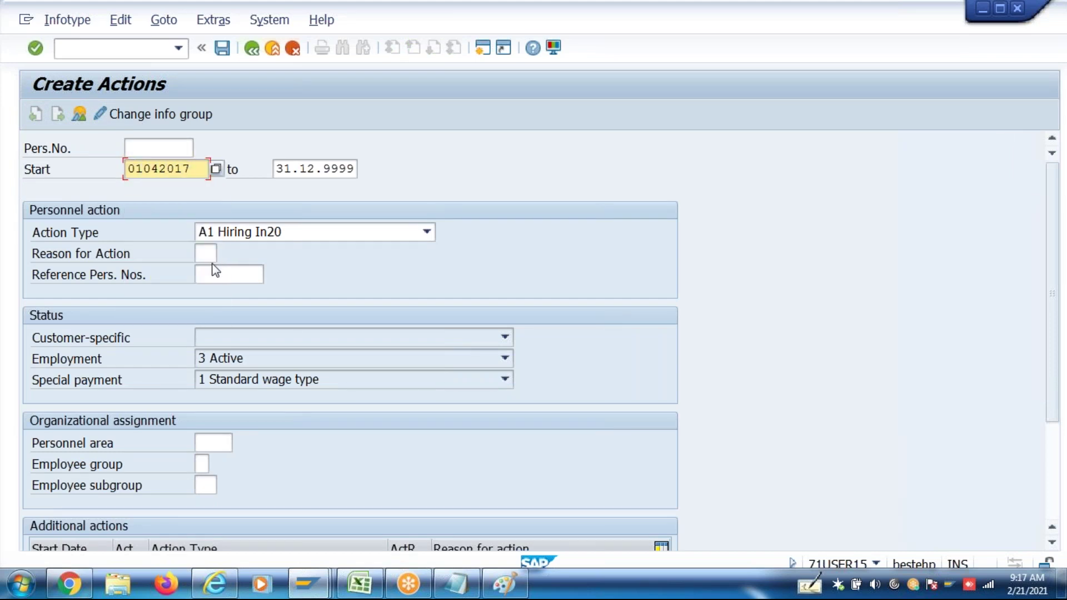
click(207, 253)
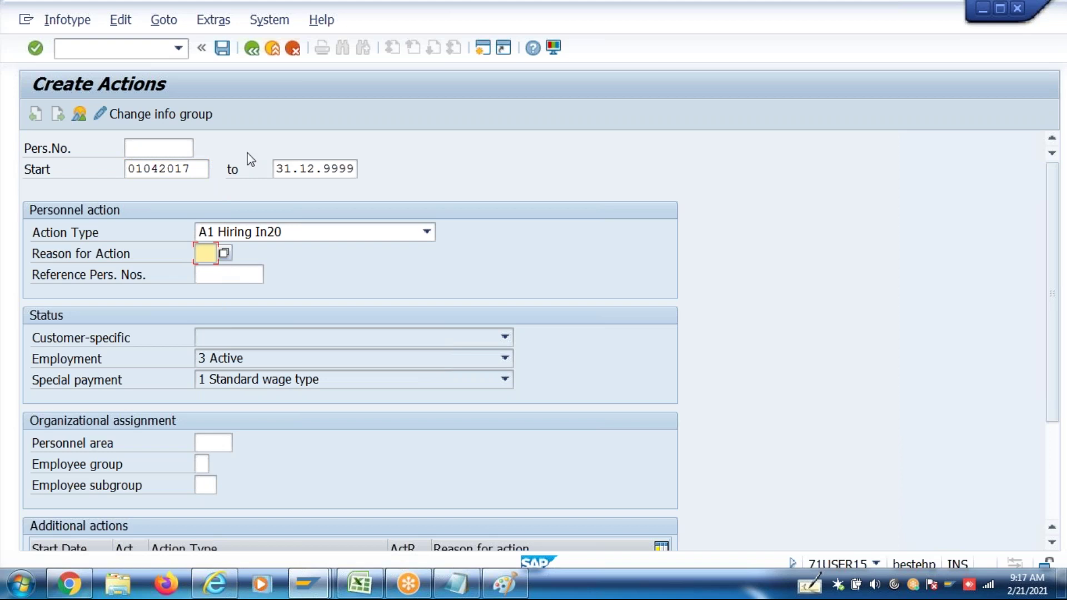
click(215, 443)
text(Hy46)
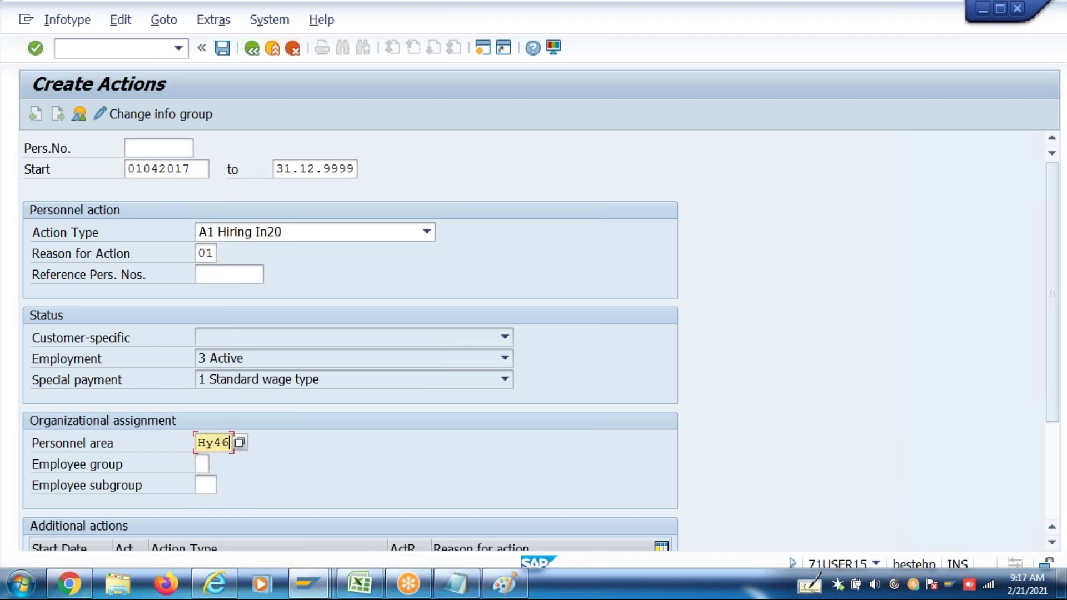
click(201, 463)
text(P)
key(Tab)
text(2m)
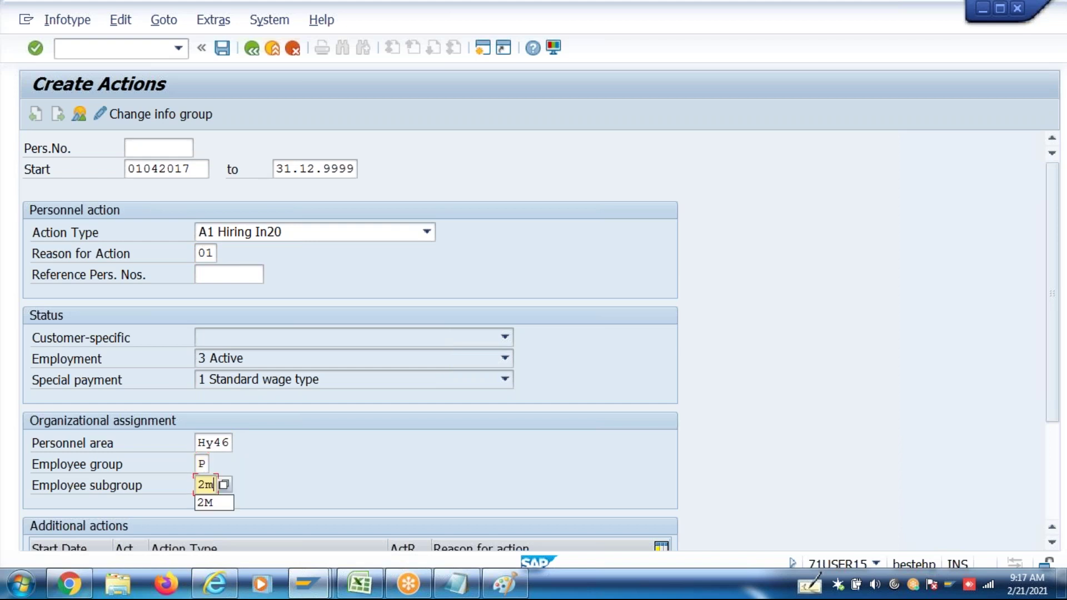
key(Return)
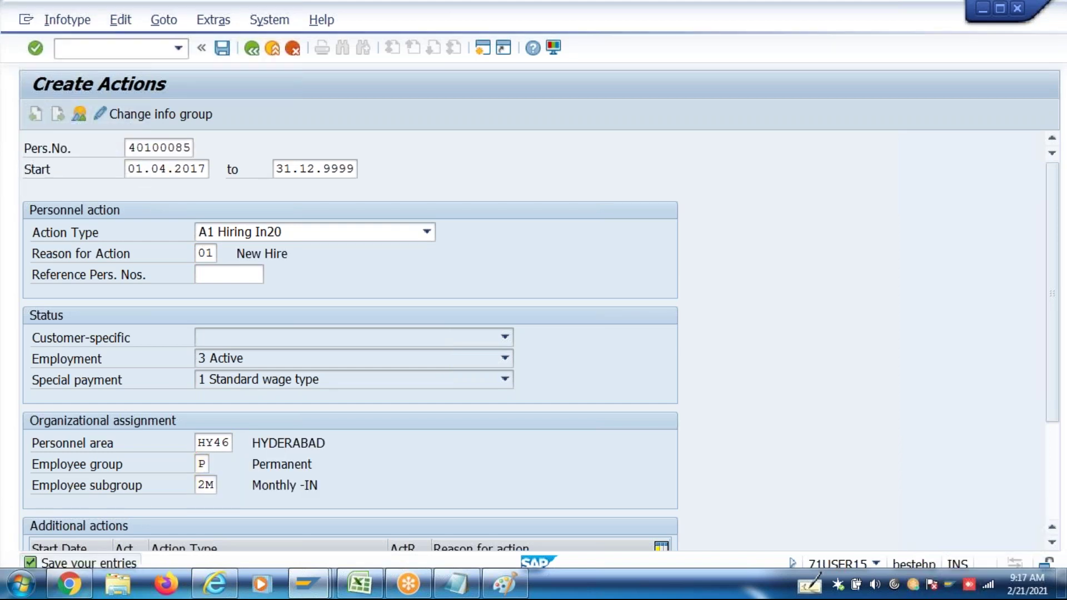
key(ctrl+s)
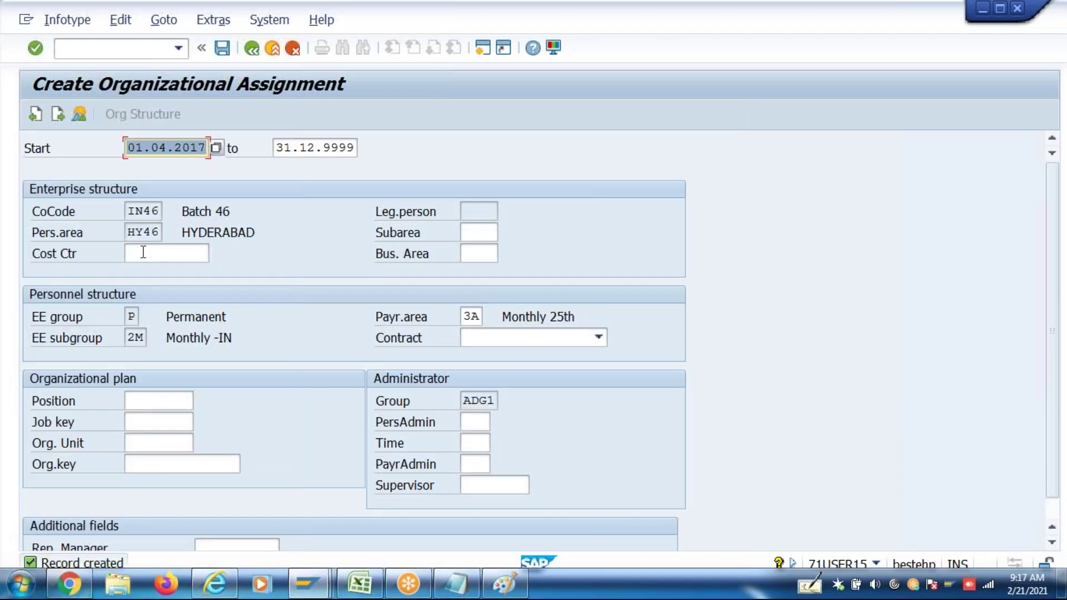
Assign cost centre CCIN46 and subarea 0001 Hitech City, then save the organizational assignment
click(143, 253)
text(CCIn4)
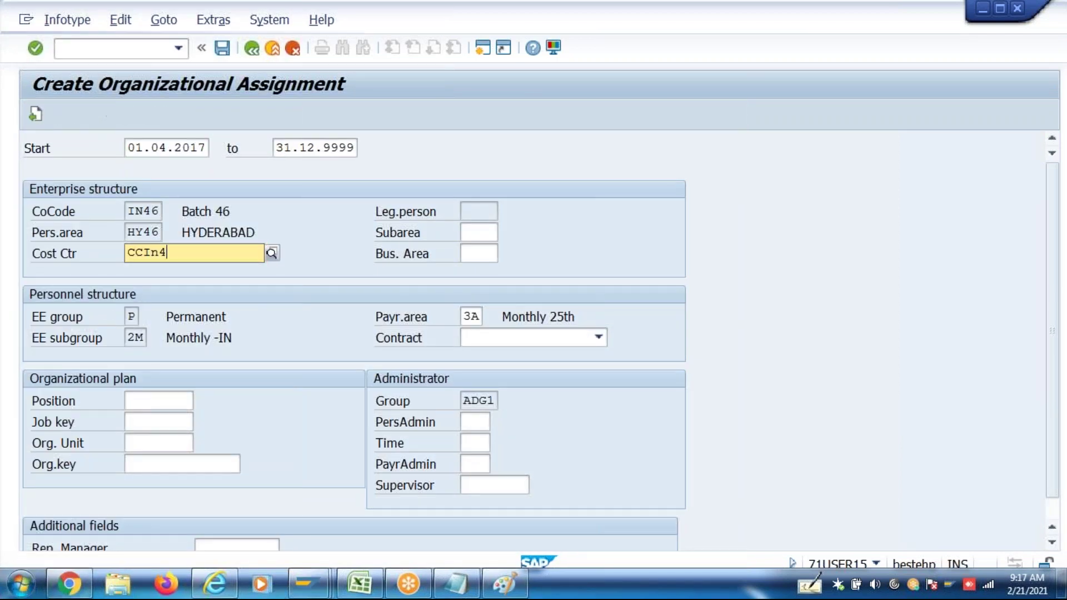
text(6)
key(Return)
click(482, 233)
click(482, 233)
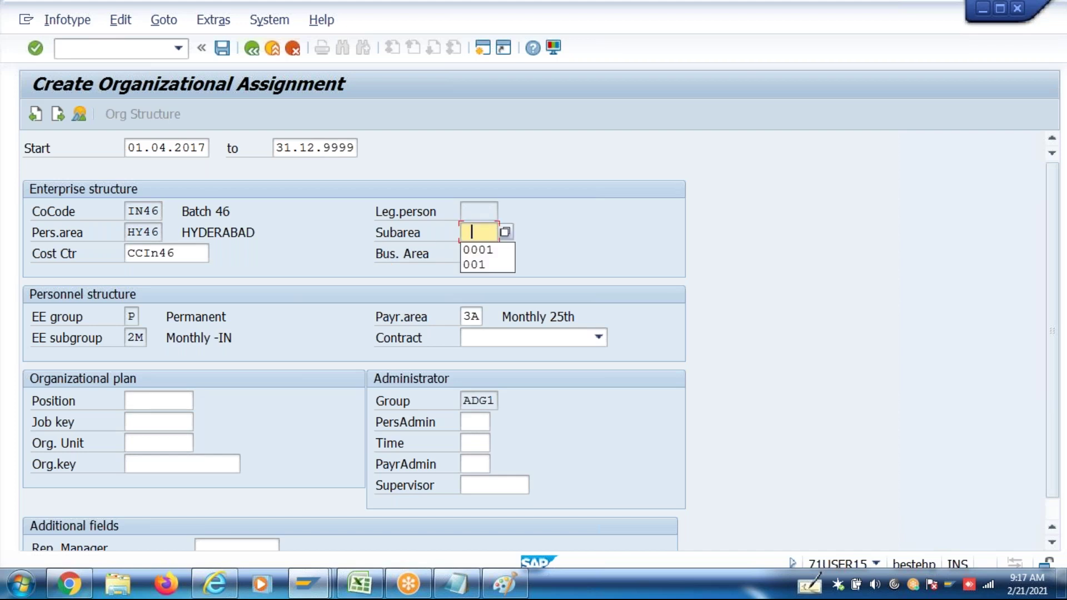
key(Return)
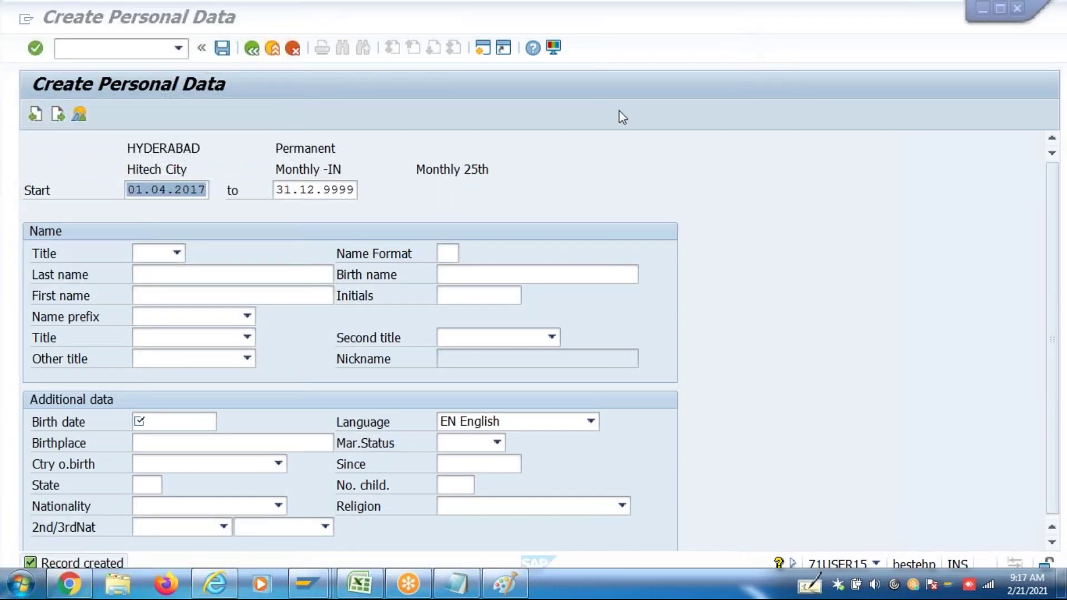
Save personal data with title Mr., last name Test2, first name FBP, and a birth date from history
click(177, 254)
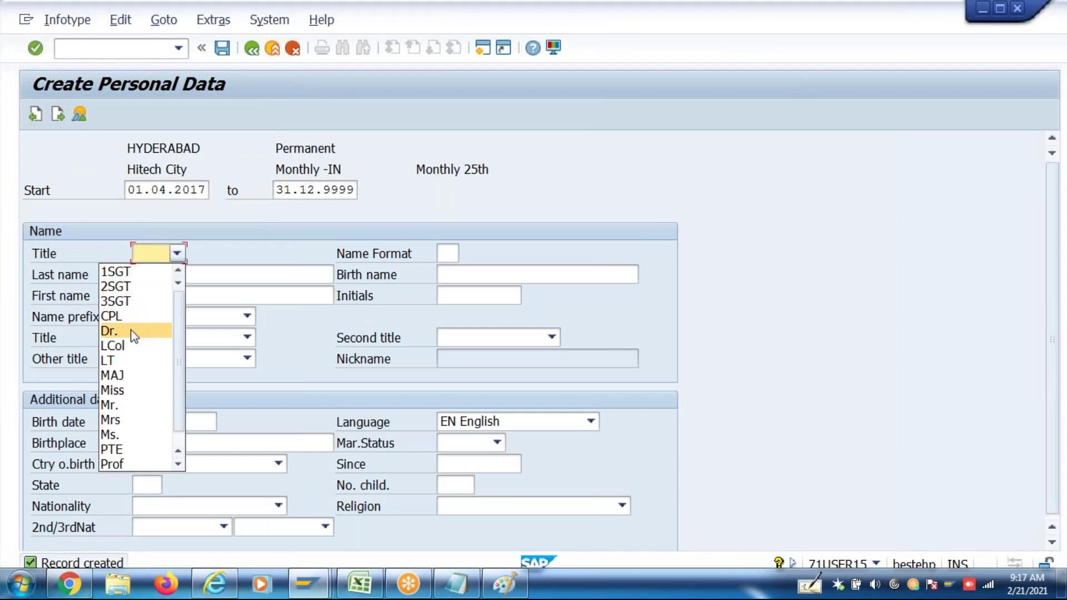
click(129, 405)
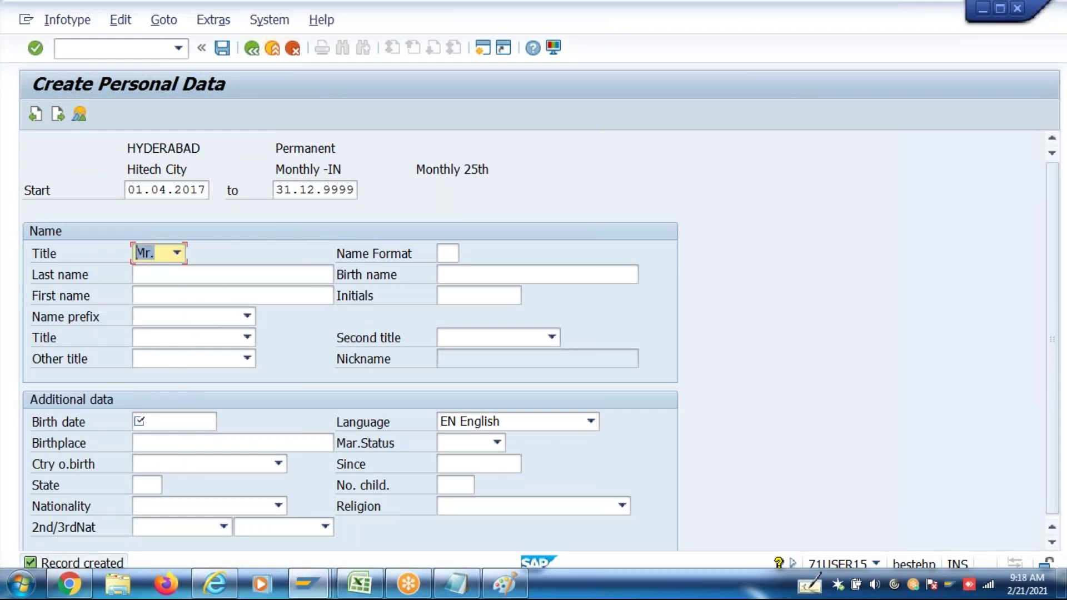
click(213, 279)
text(Test)
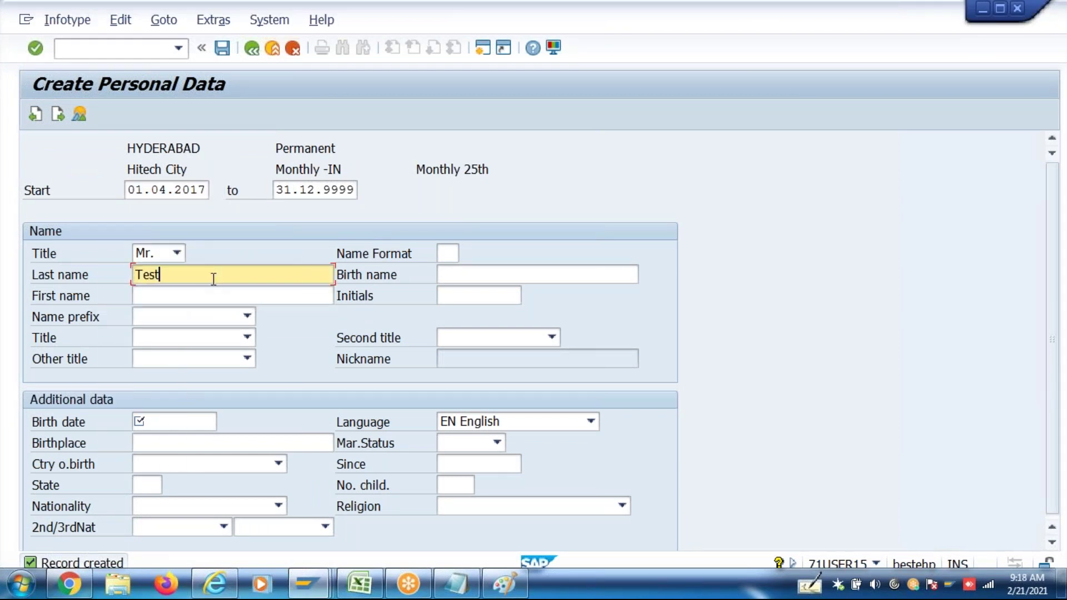
text(2)
key(Tab)
key(Tab)
text(FBP)
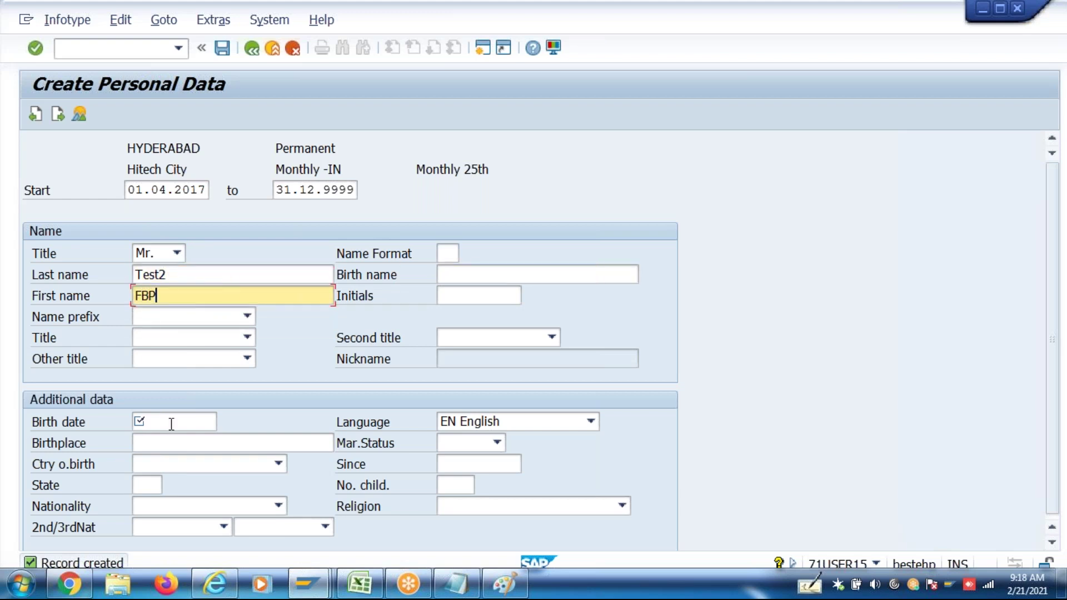
click(173, 422)
click(175, 439)
key(Return)
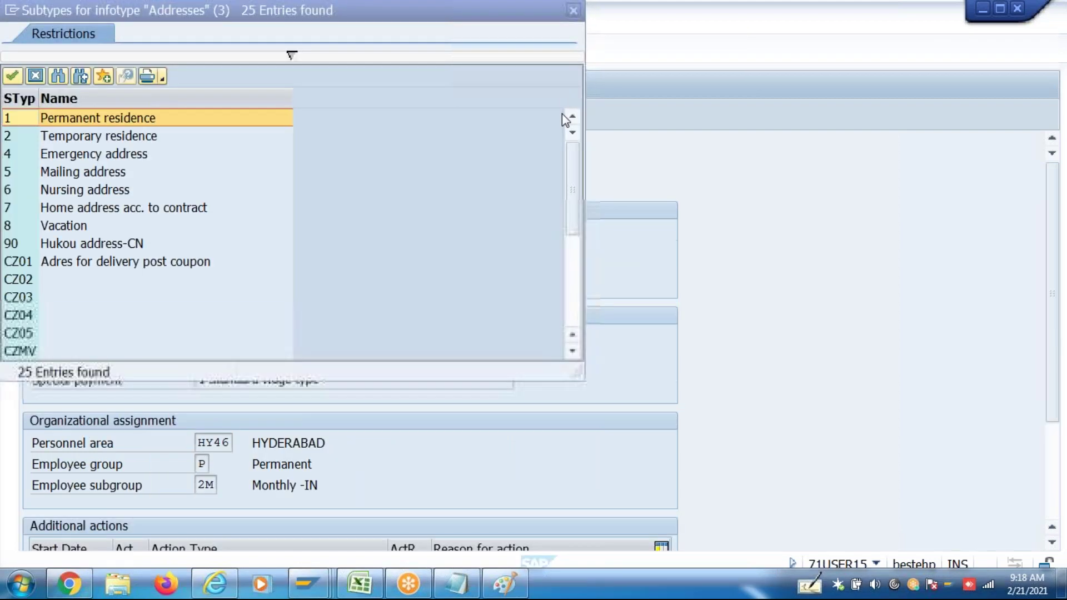
Save permanent residence address Hyd 500038, then planned working time WSR1 with 8 daily hours
double_click(154, 118)
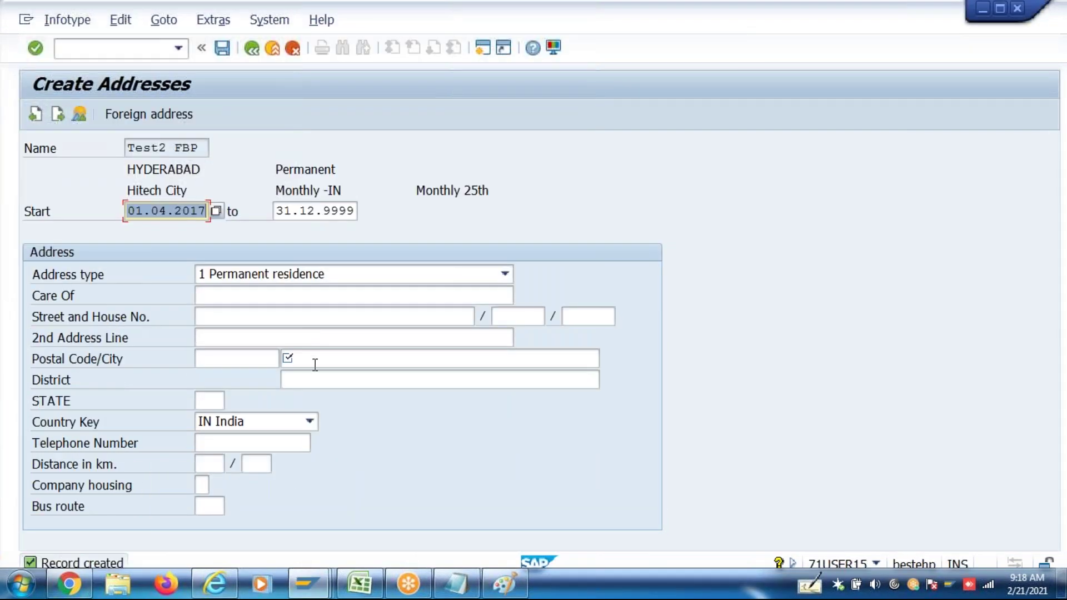
click(313, 360)
text(Hyd)
key(shift+Tab)
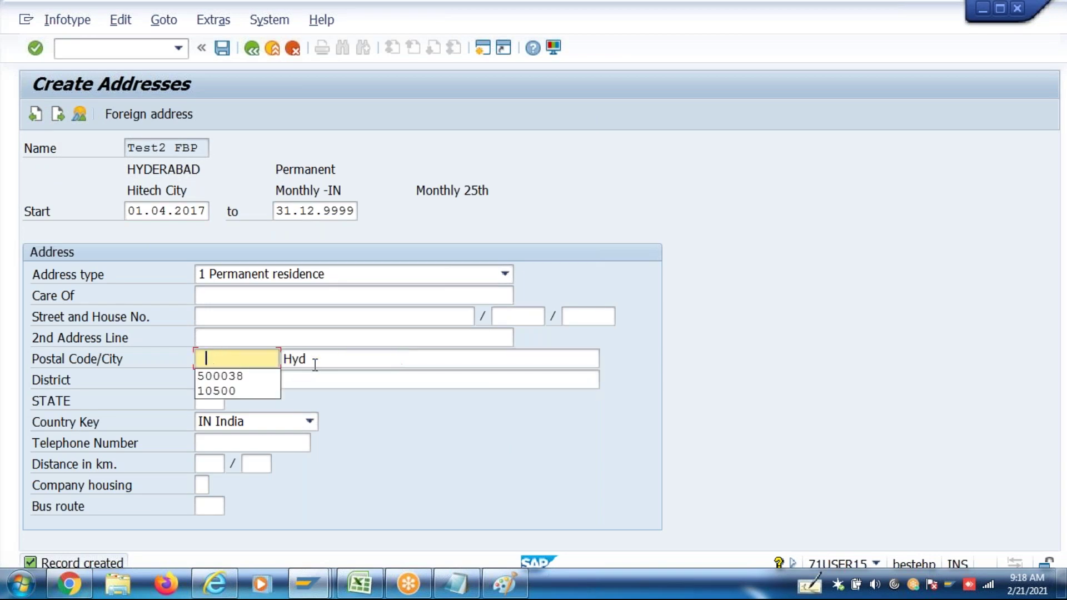
key(Down)
key(Return)
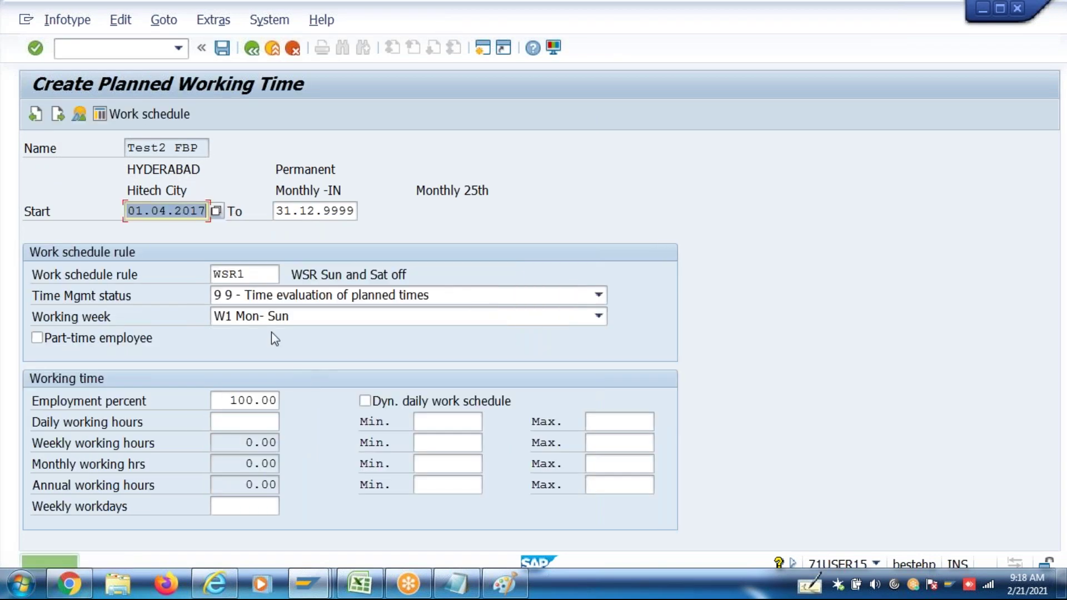
key(Return)
key(Return)
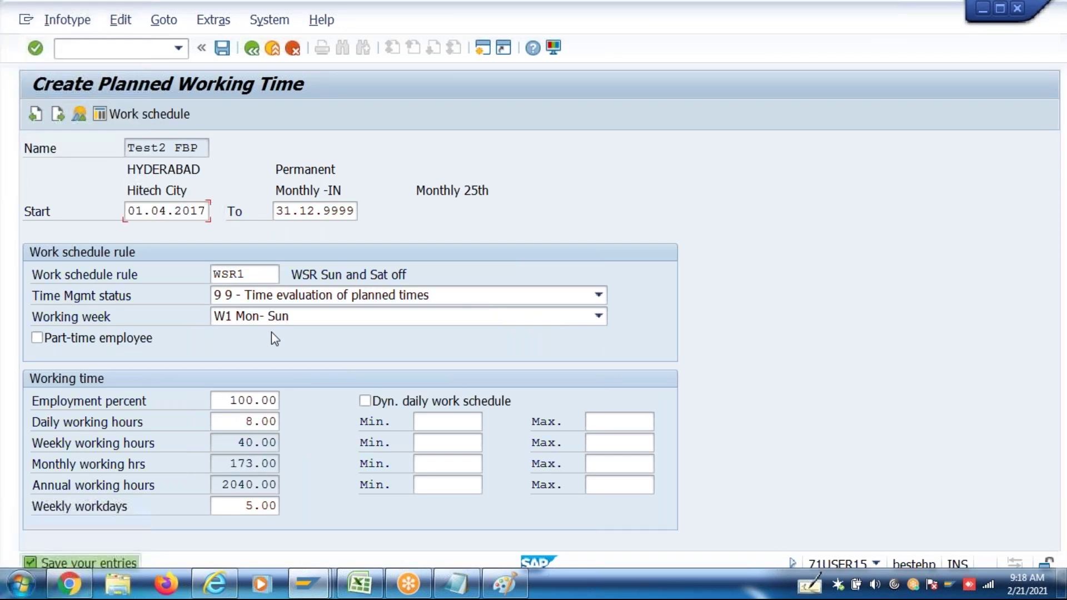
key(ctrl+s)
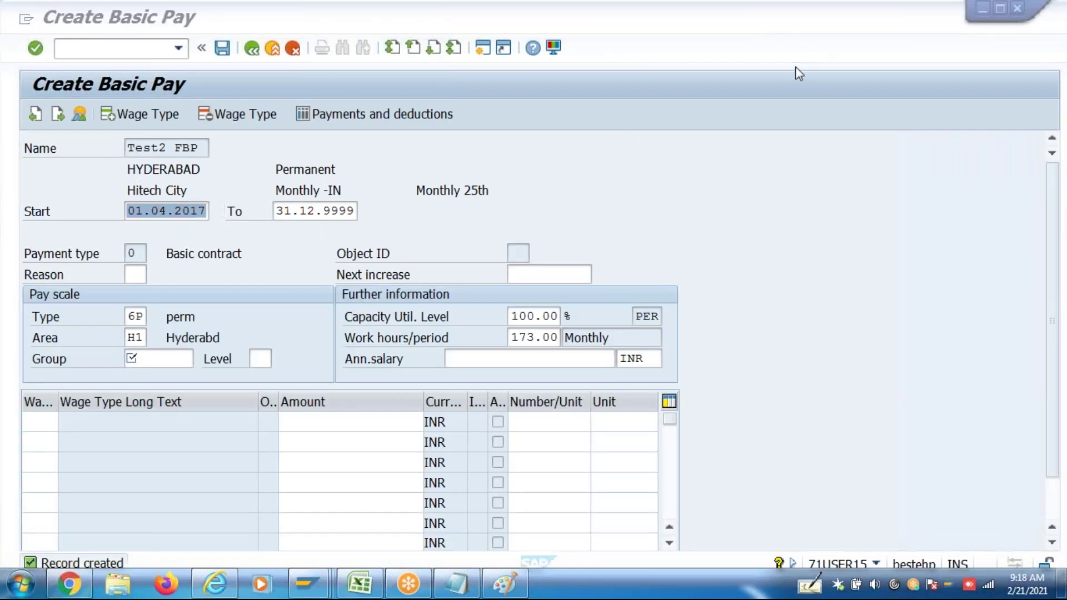
Set basic pay scale area C1, group MGR, level 1 to load the default wage types
click(133, 339)
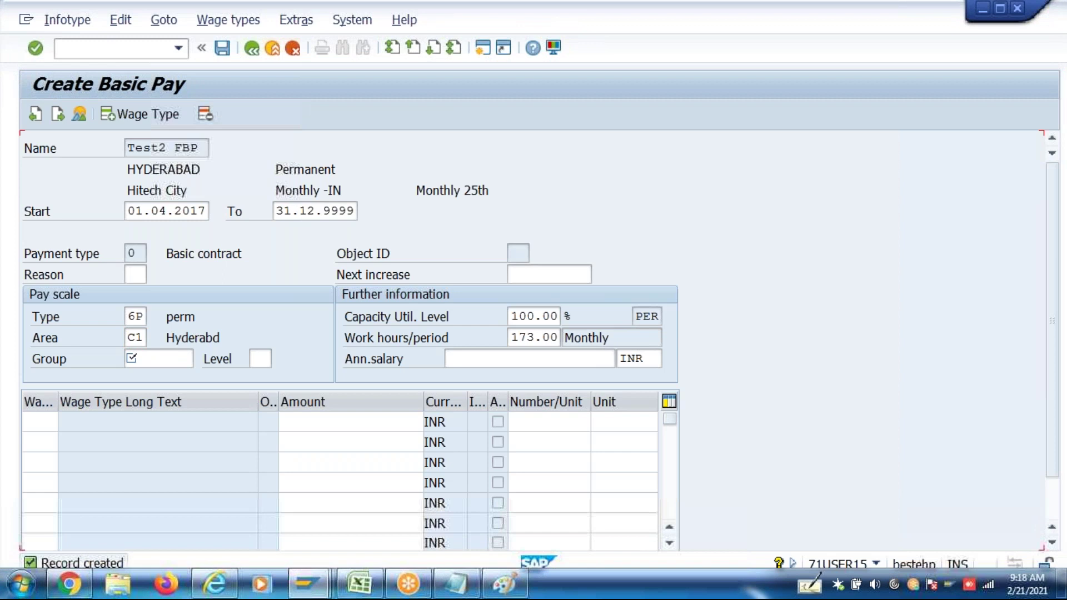
key(Return)
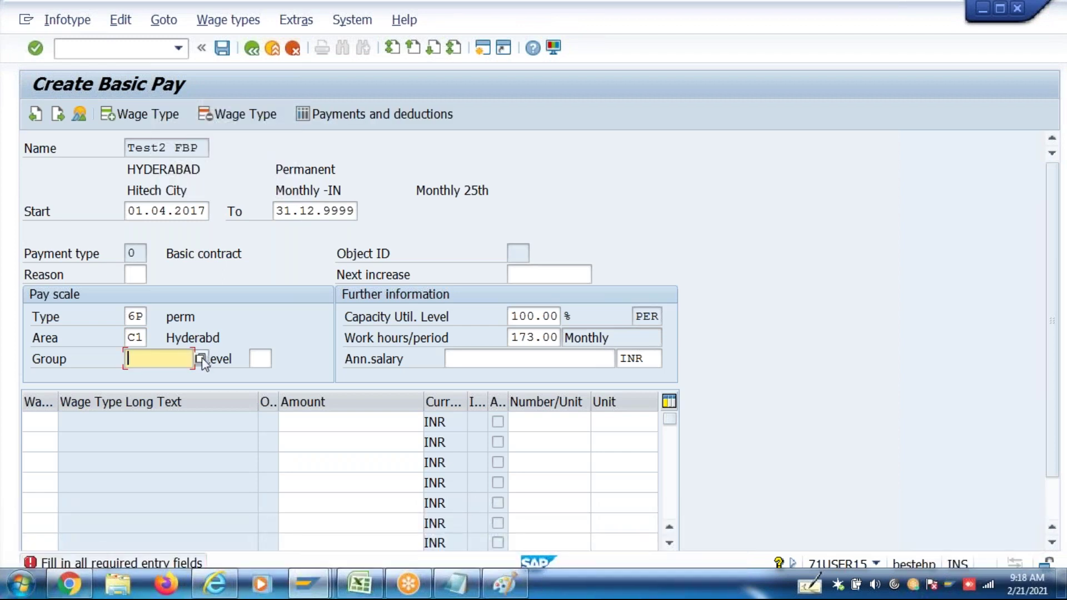
click(200, 359)
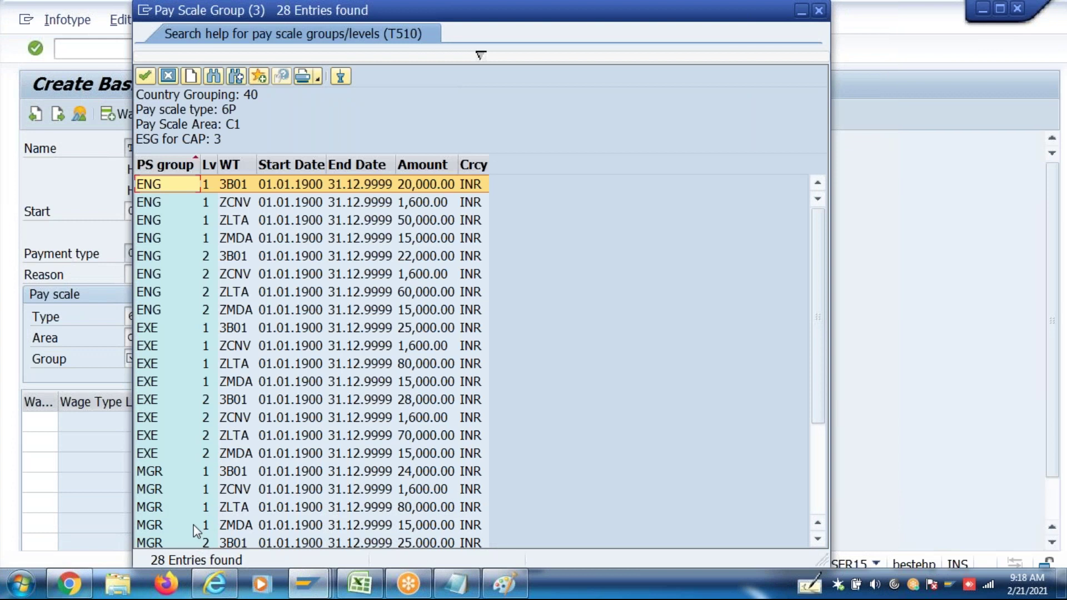
double_click(181, 478)
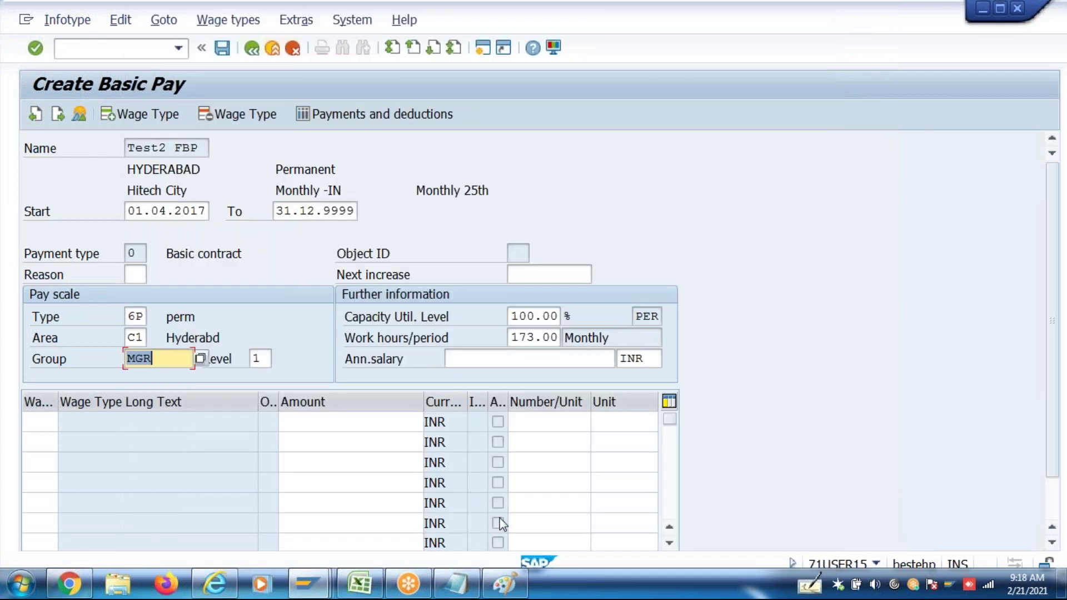
key(Return)
key(Return)
key(Return)
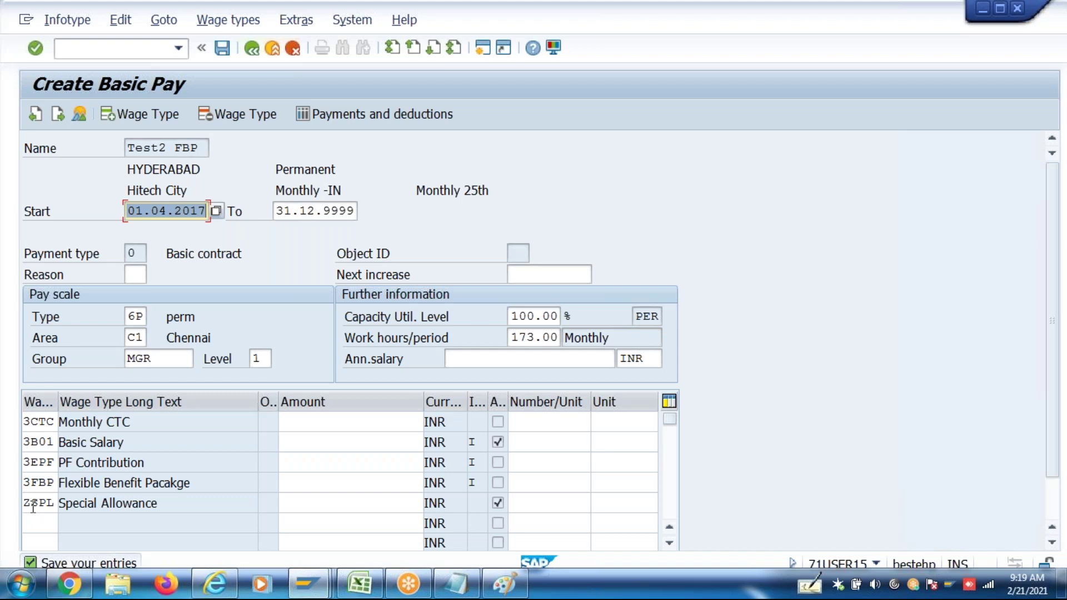
Enter 100000 as Monthly CTC, delete the Special Allowance row, and revaluate to 50,000 basic
click(309, 420)
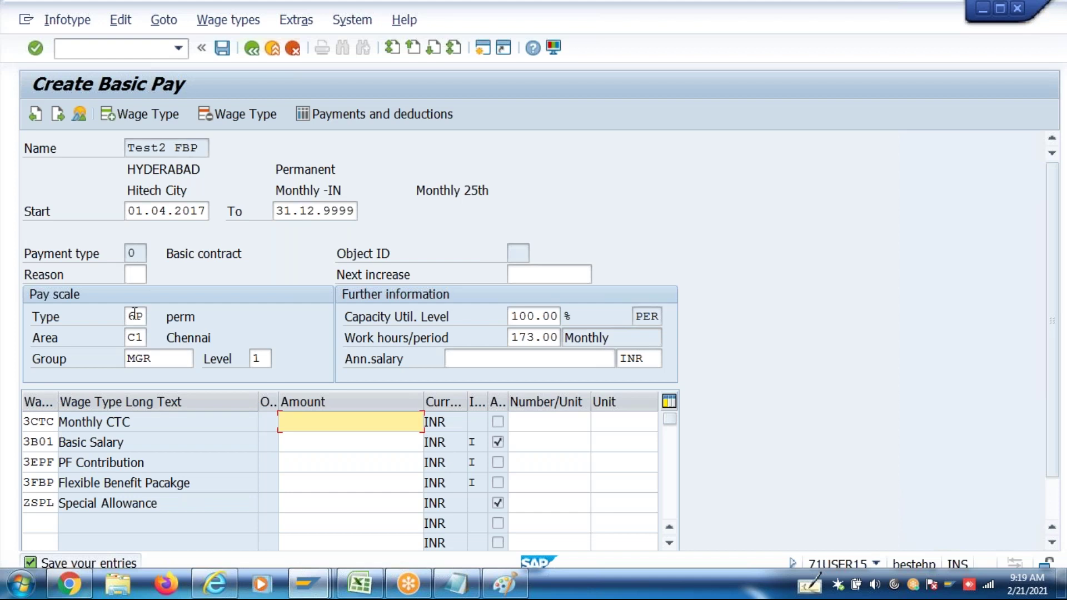
click(265, 356)
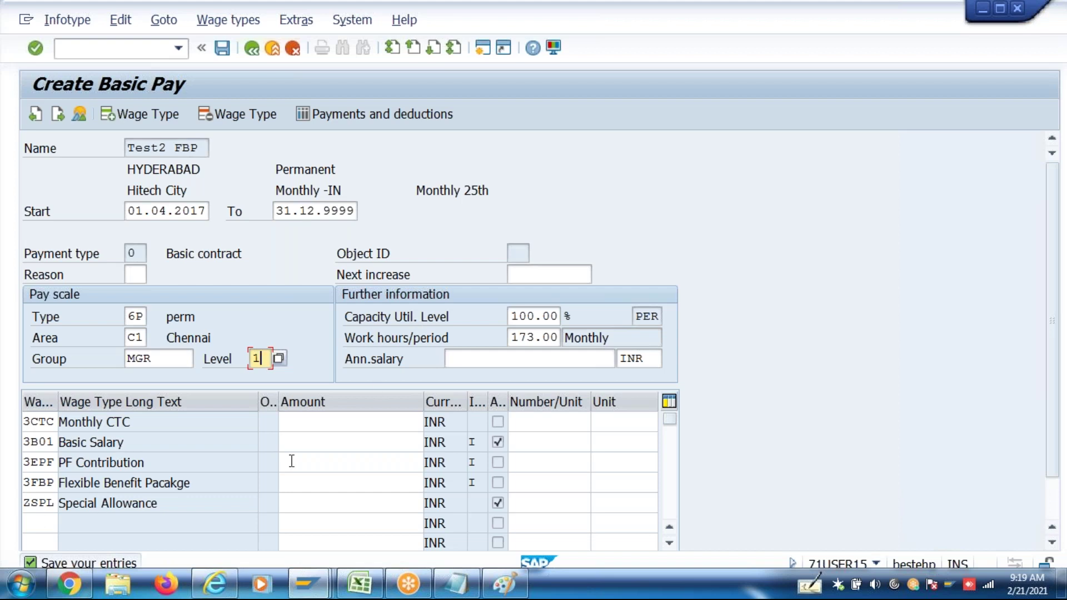
click(351, 420)
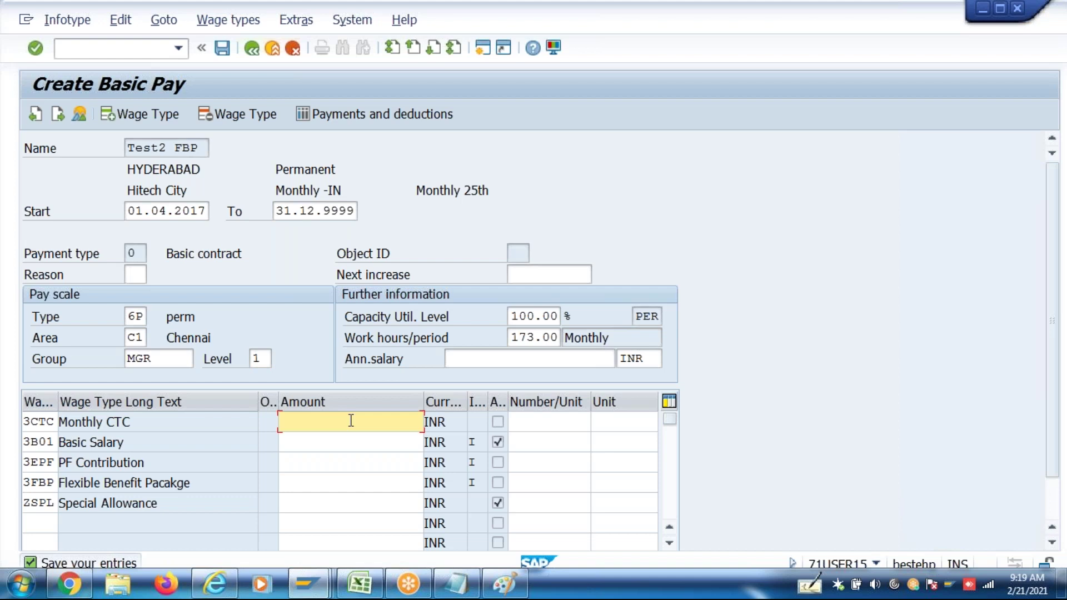
text(100000)
key(Return)
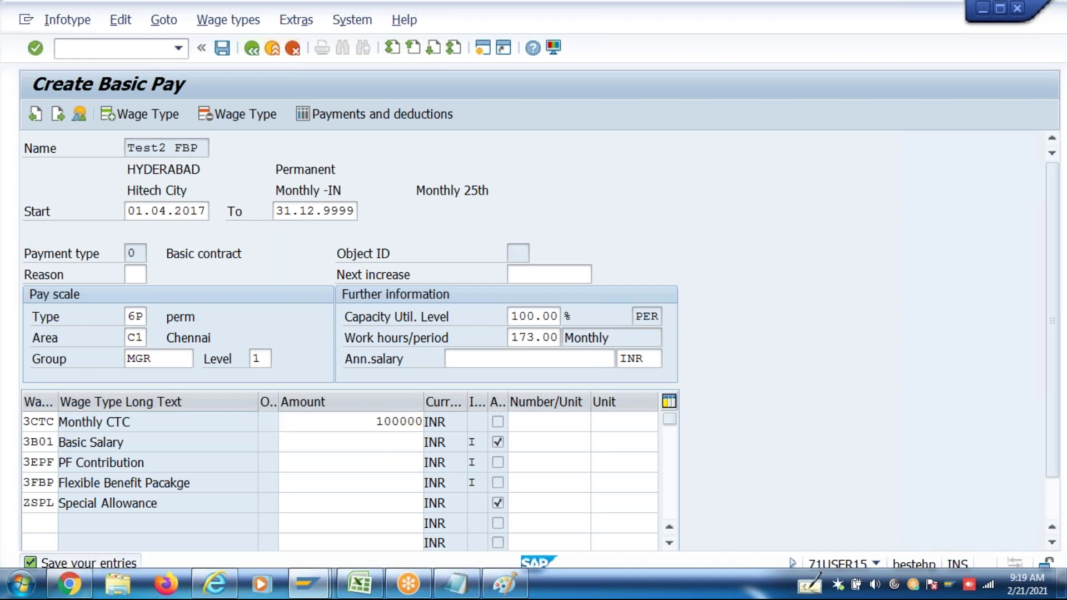
key(Delete)
key(Return)
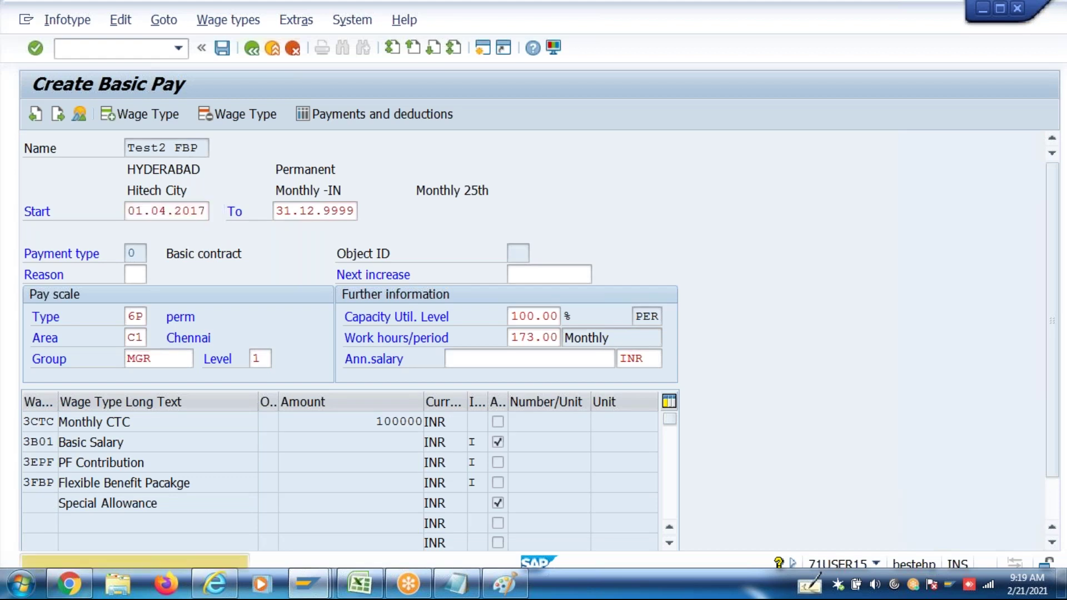
key(Return)
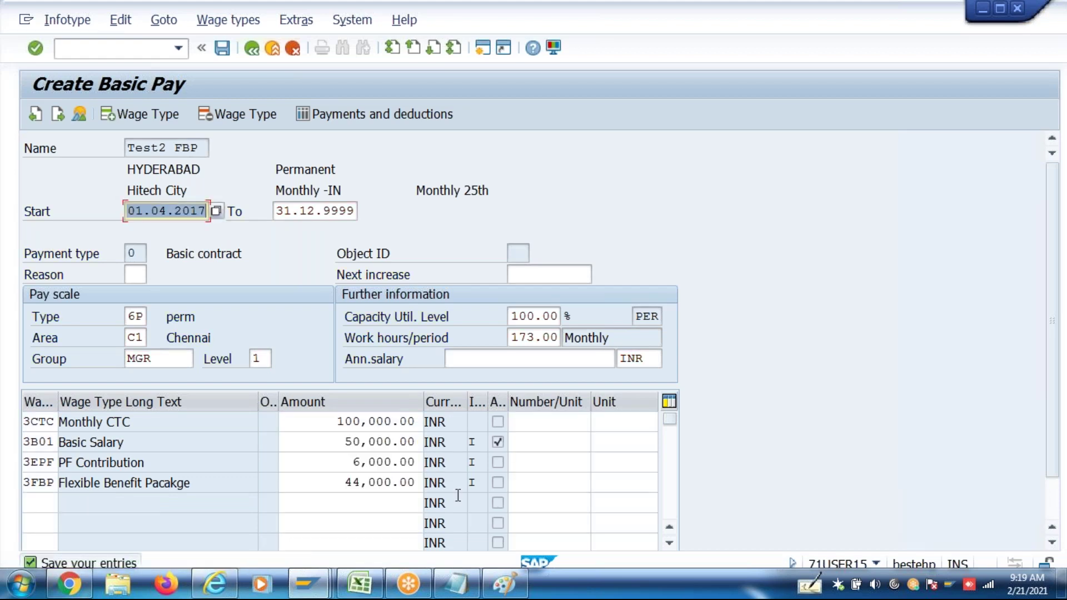
double_click(321, 428)
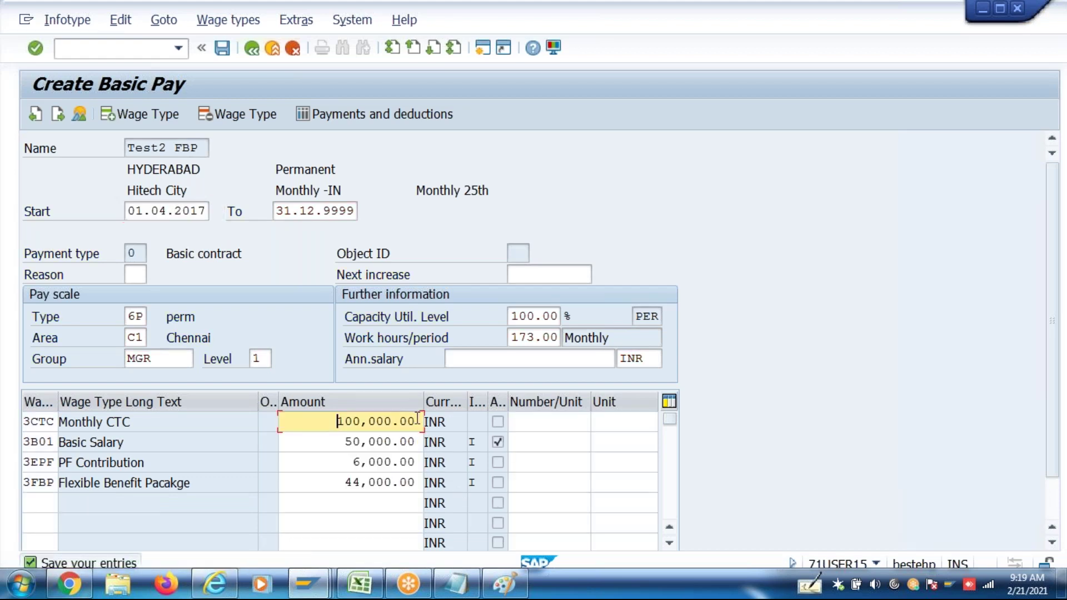
double_click(335, 447)
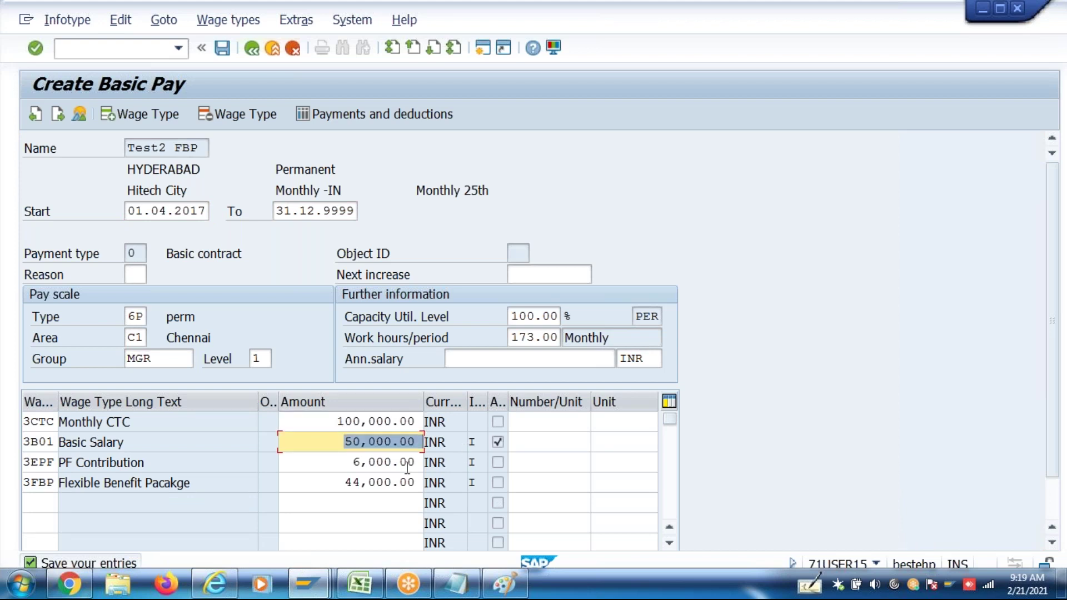
click(339, 464)
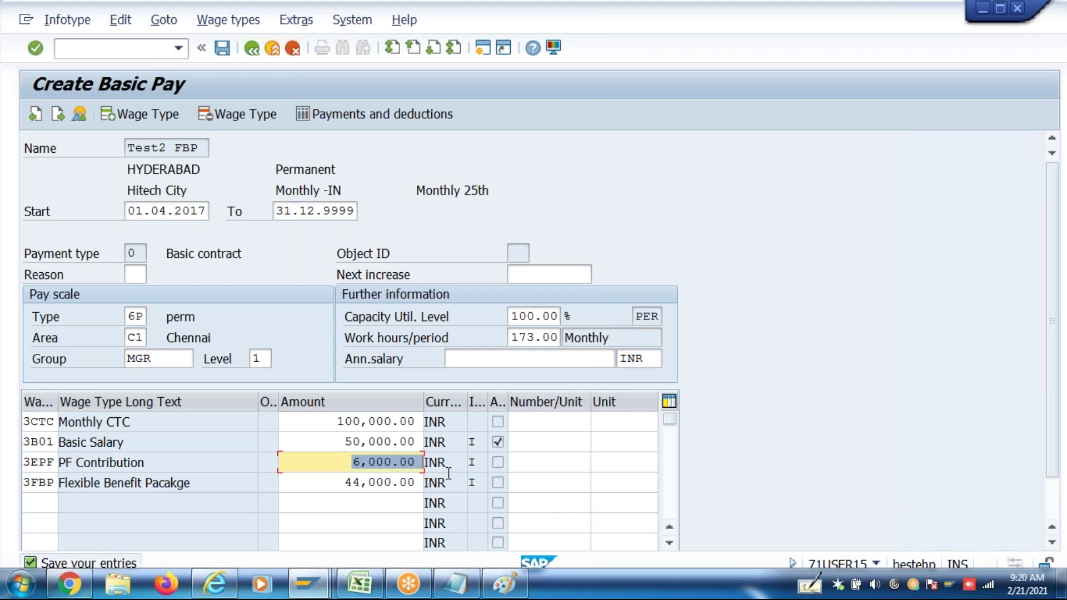
drag(338, 442, 447, 449)
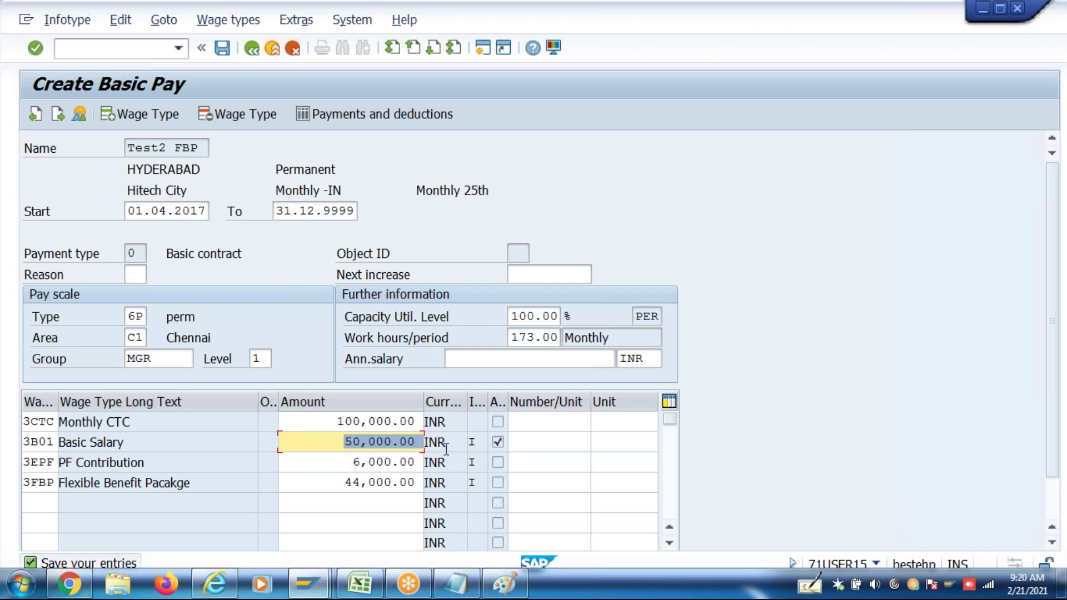
drag(339, 482, 448, 482)
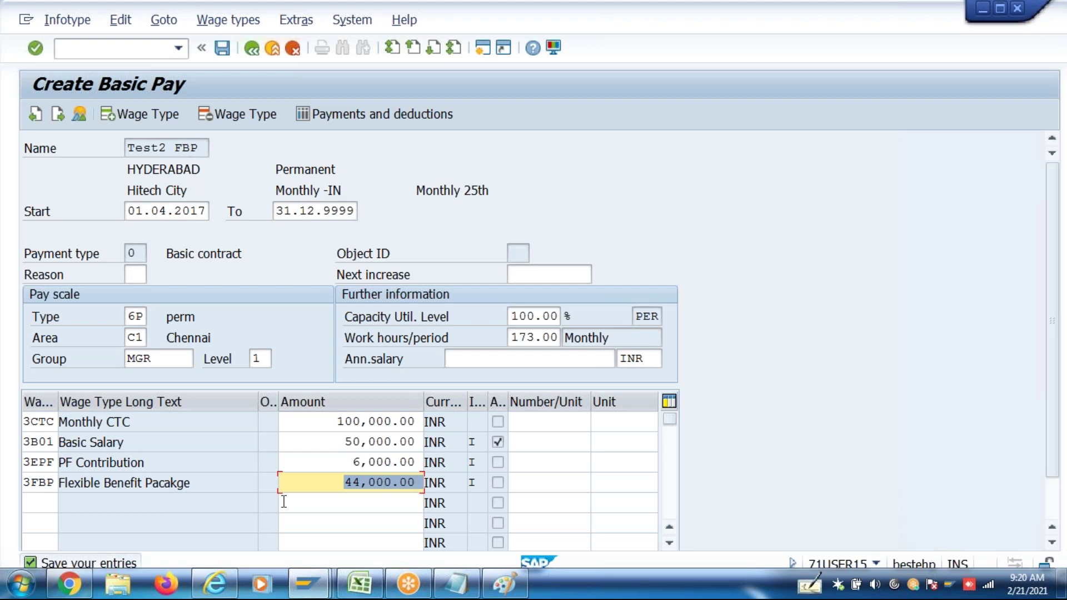
click(44, 505)
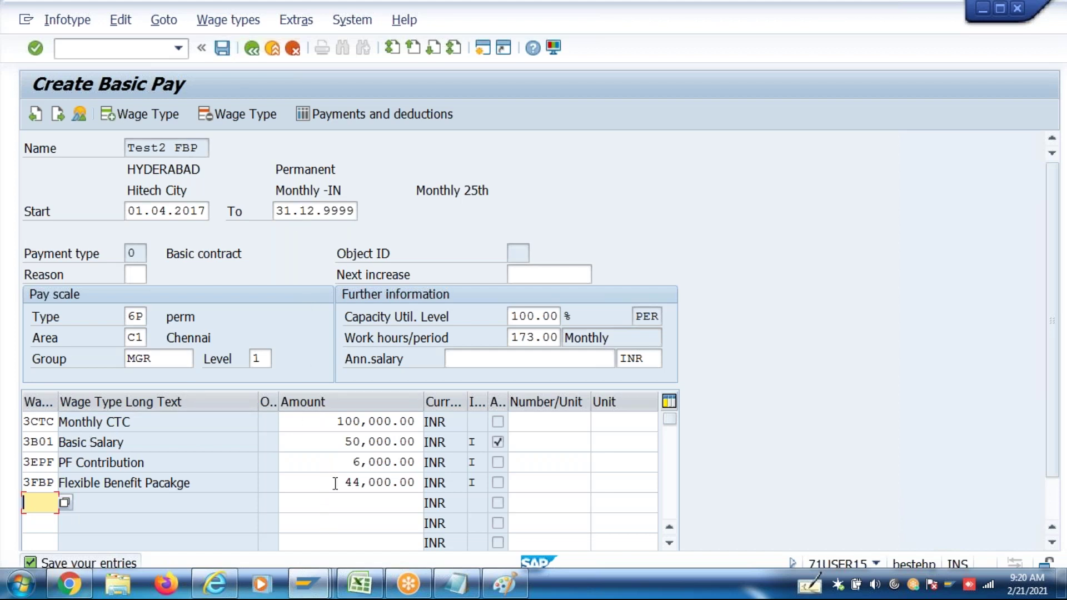
drag(335, 483, 447, 496)
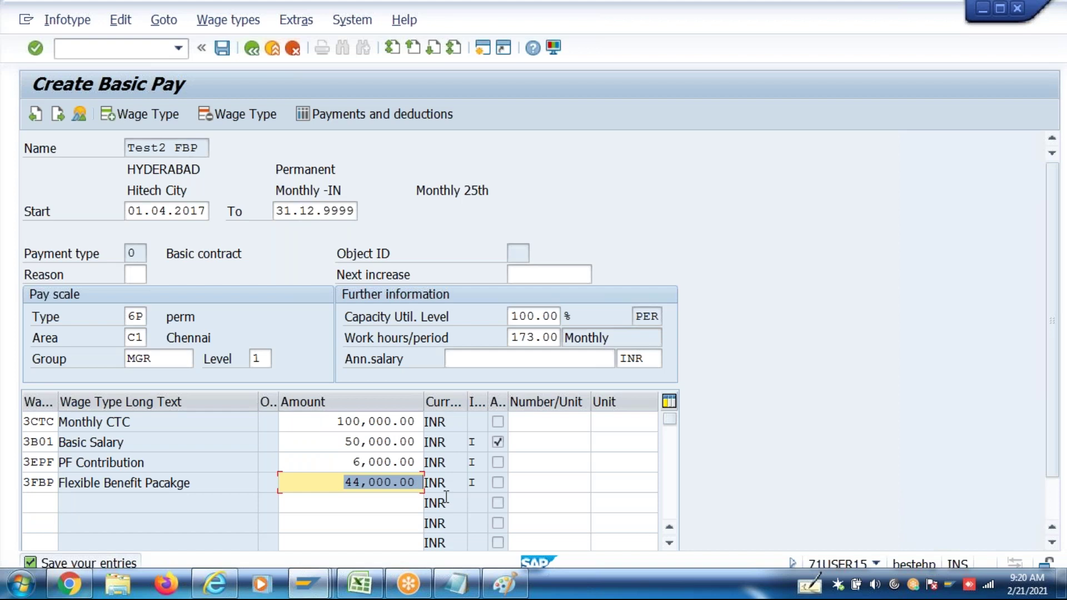
click(338, 425)
click(338, 442)
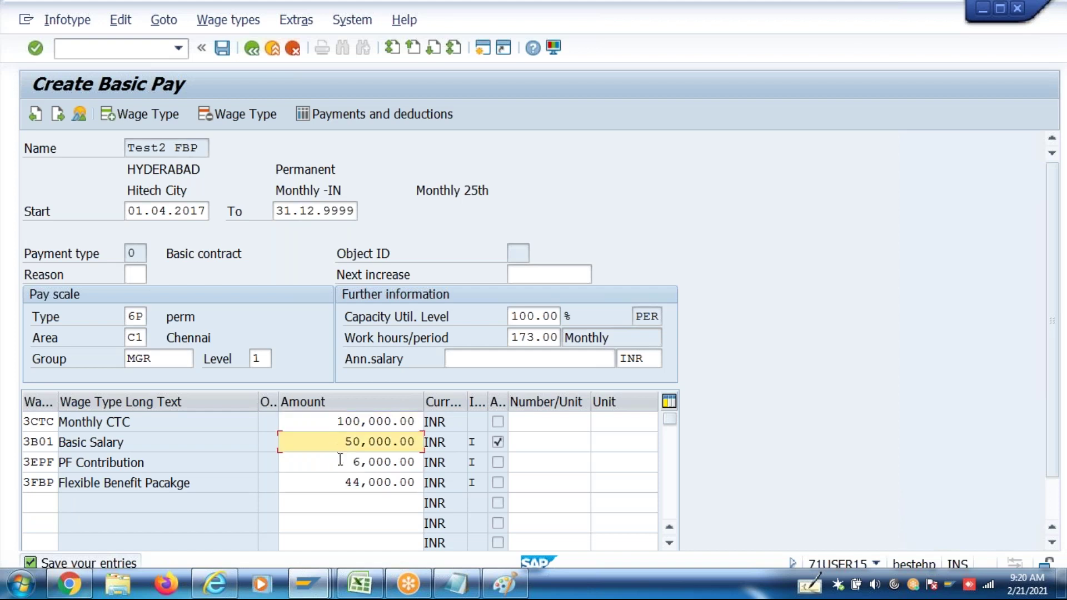
click(339, 462)
click(340, 480)
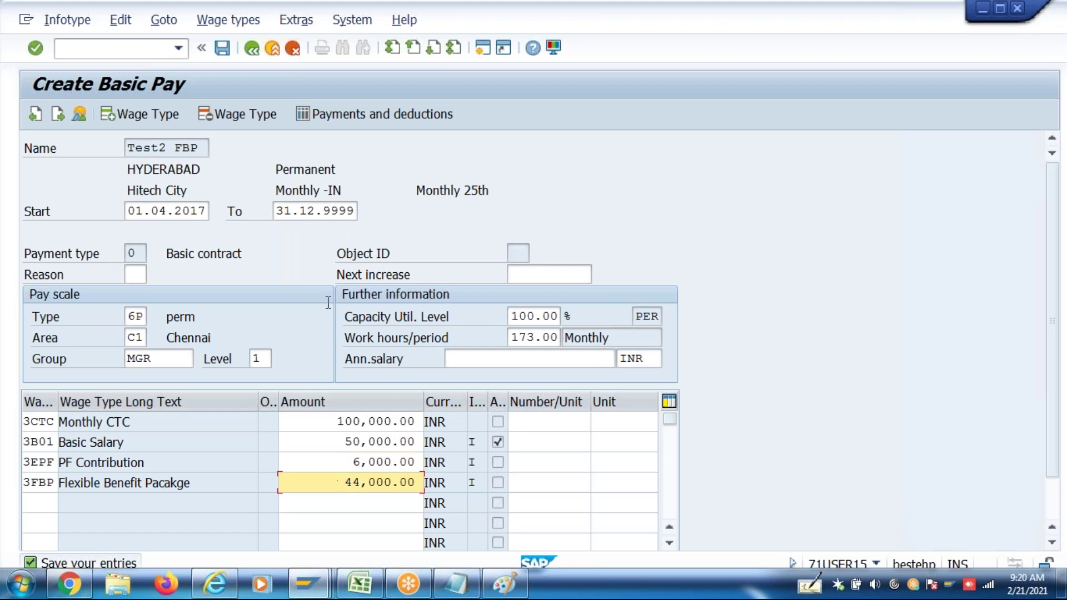
Save the Basic Pay record and leave the provident fund contribution screen
click(225, 52)
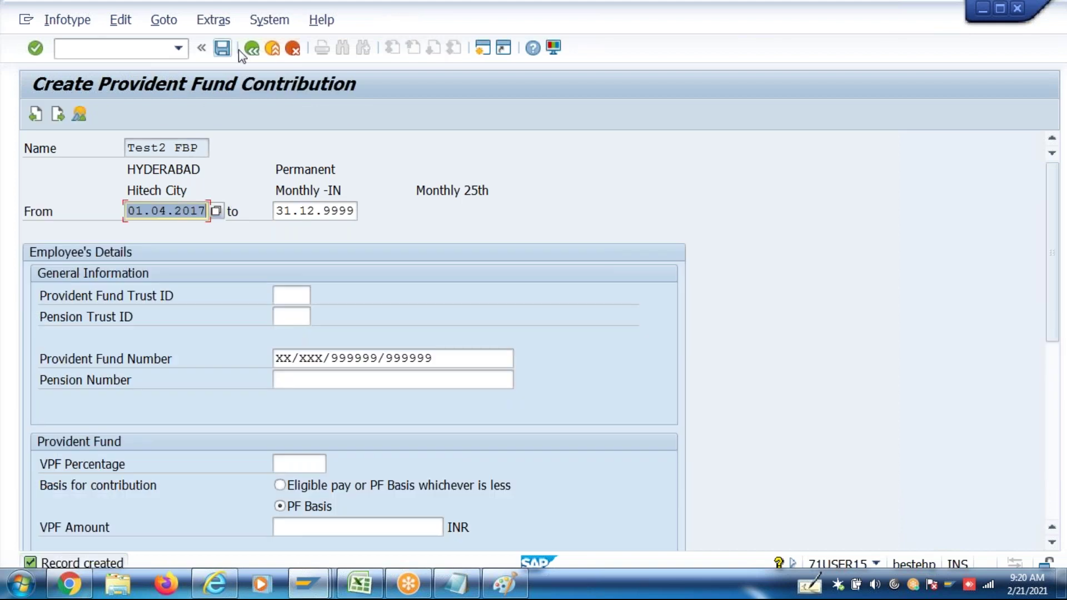
click(251, 48)
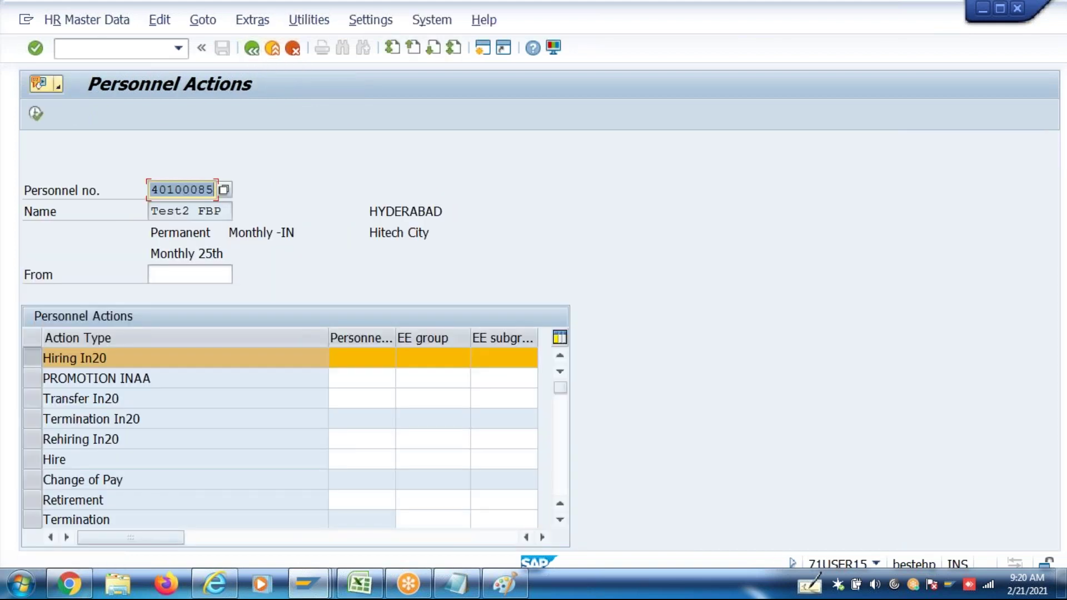
key(BackSpace)
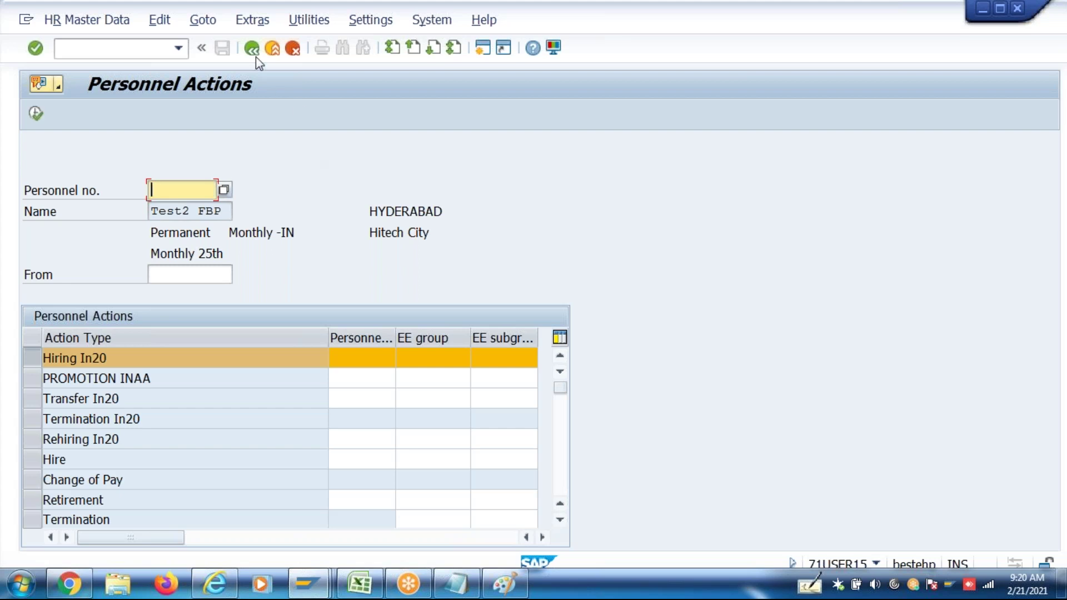
Return to SAP Easy Access and launch p16B_admin from the transaction history
click(251, 49)
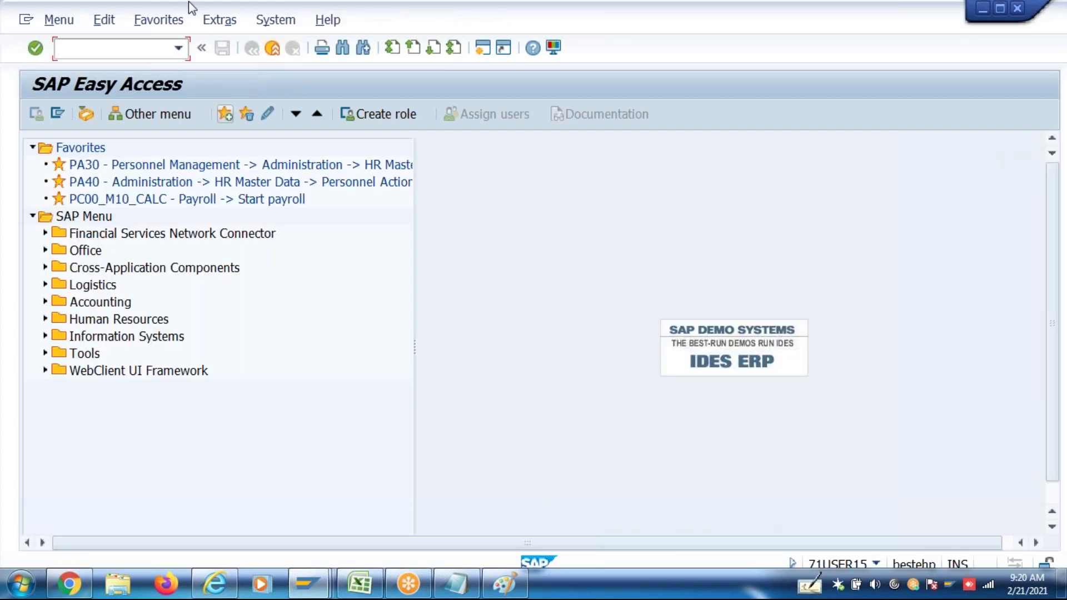
click(178, 48)
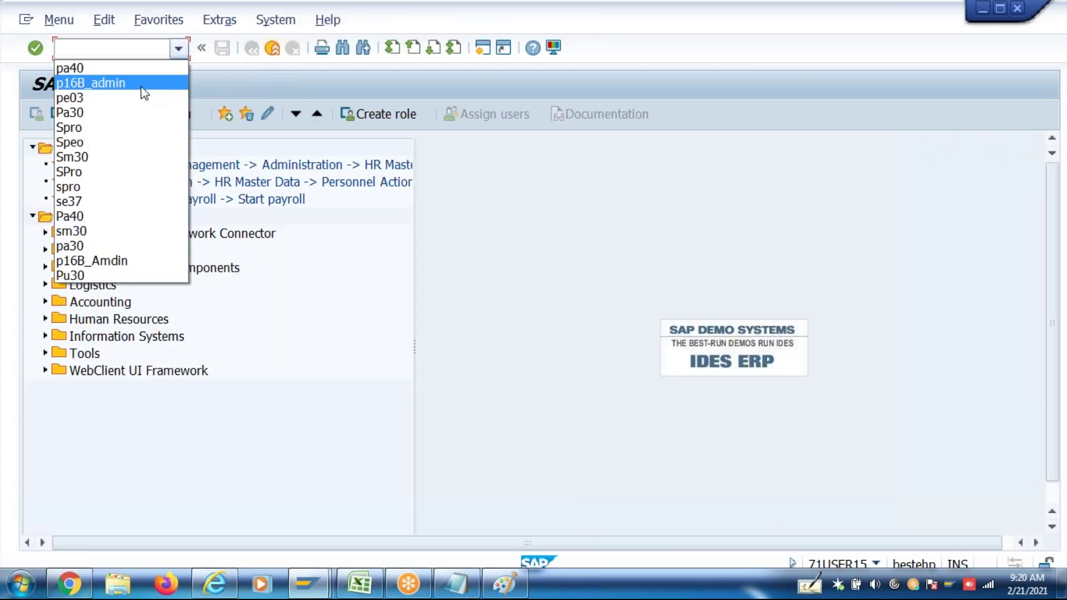
click(143, 82)
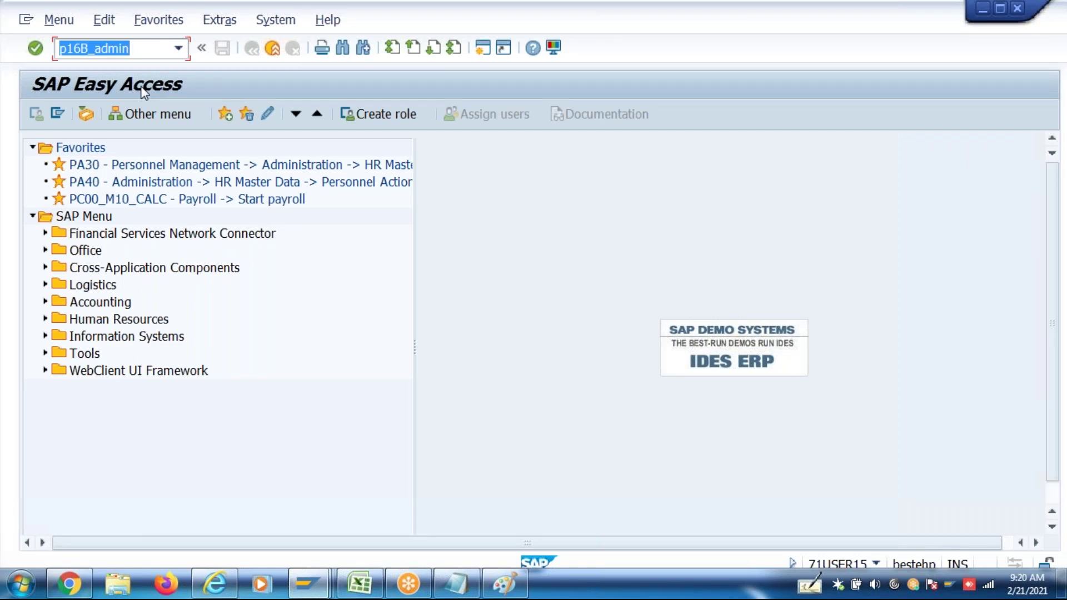
key(Return)
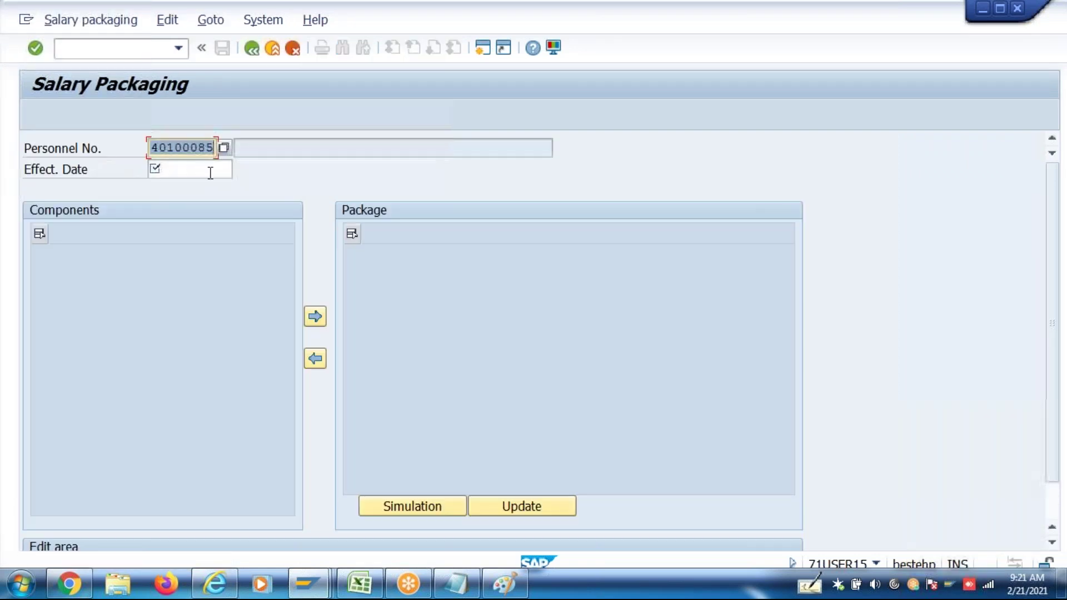
Enter effective date 01042017, then close the organizational assignment display in another session
click(189, 174)
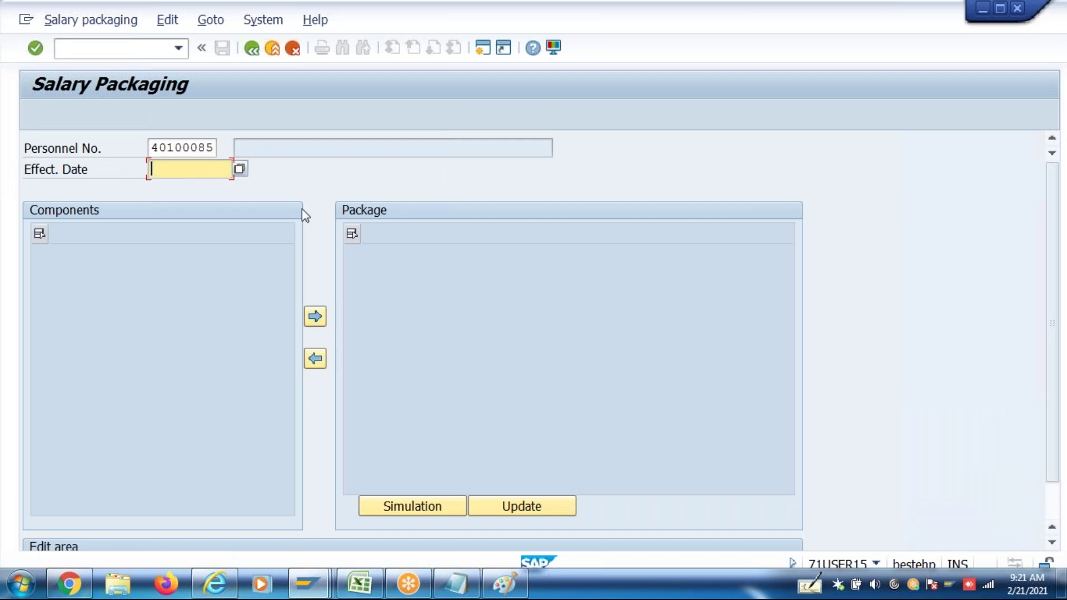
text(01042017)
key(alt+Tab)
click(303, 582)
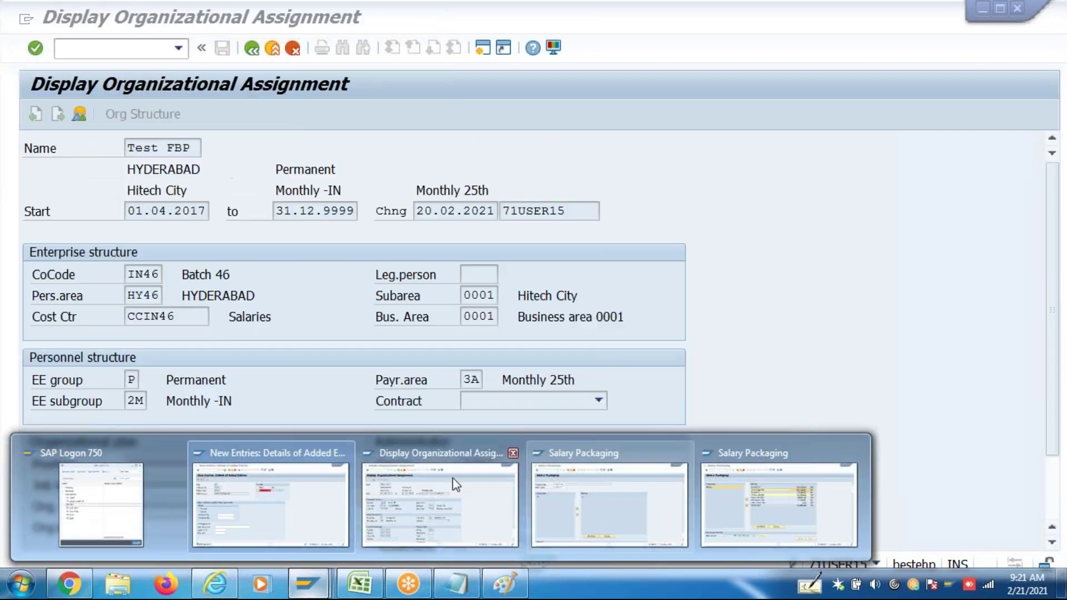
click(497, 495)
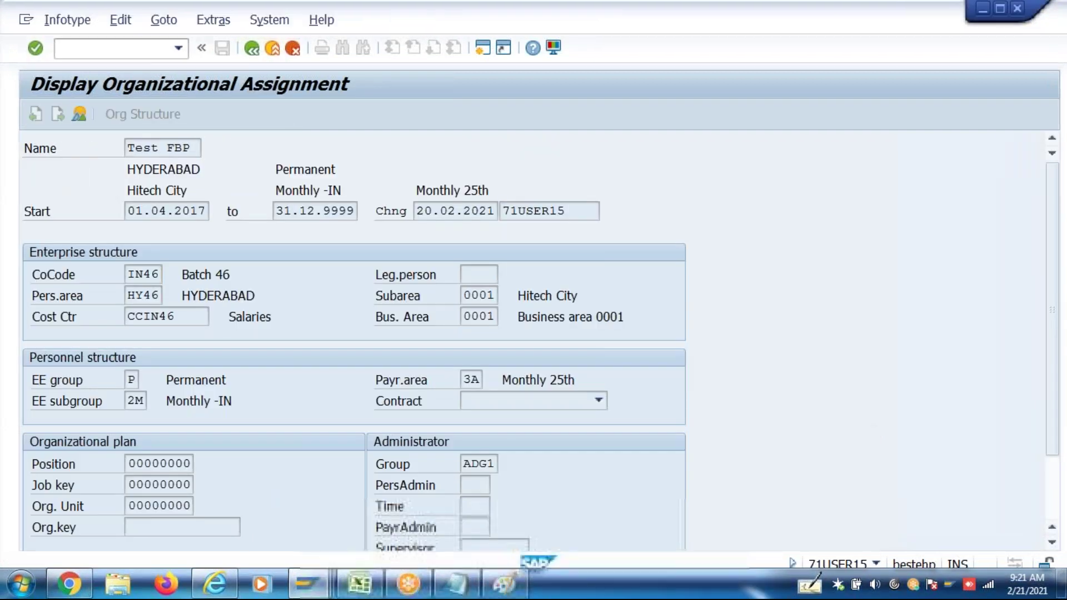
click(272, 49)
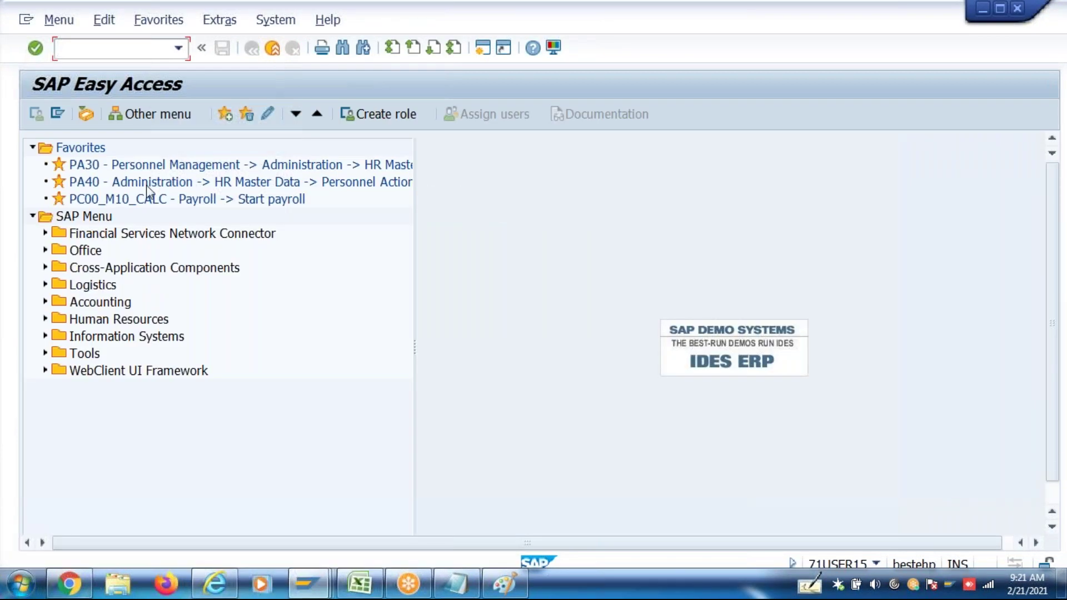
Look up employee Test2's personnel number in PA40, then bring the second Salary Packaging window forward
text(pa40)
key(Return)
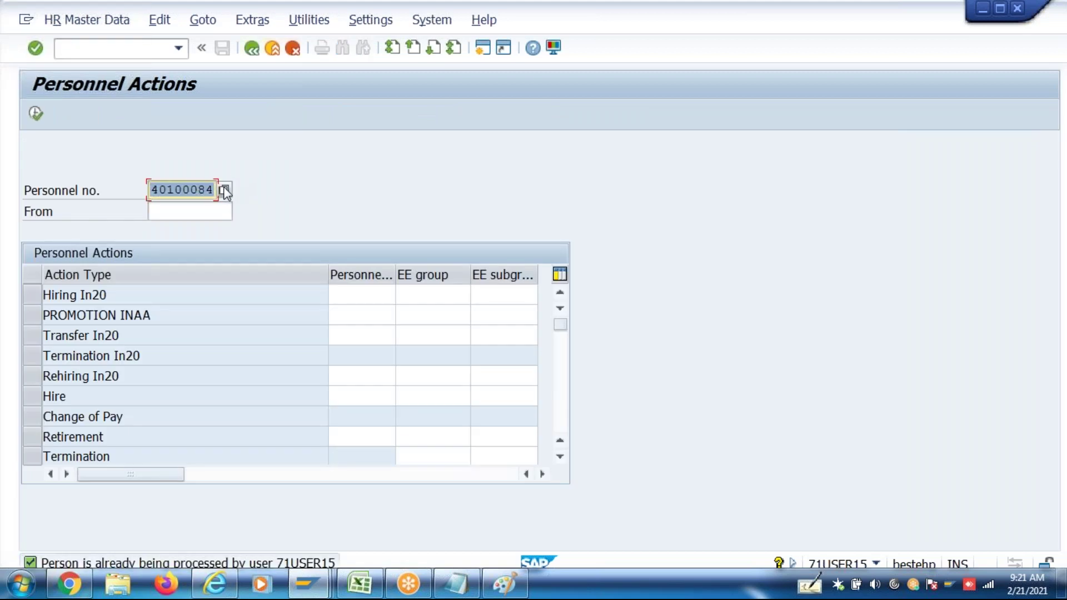
click(225, 190)
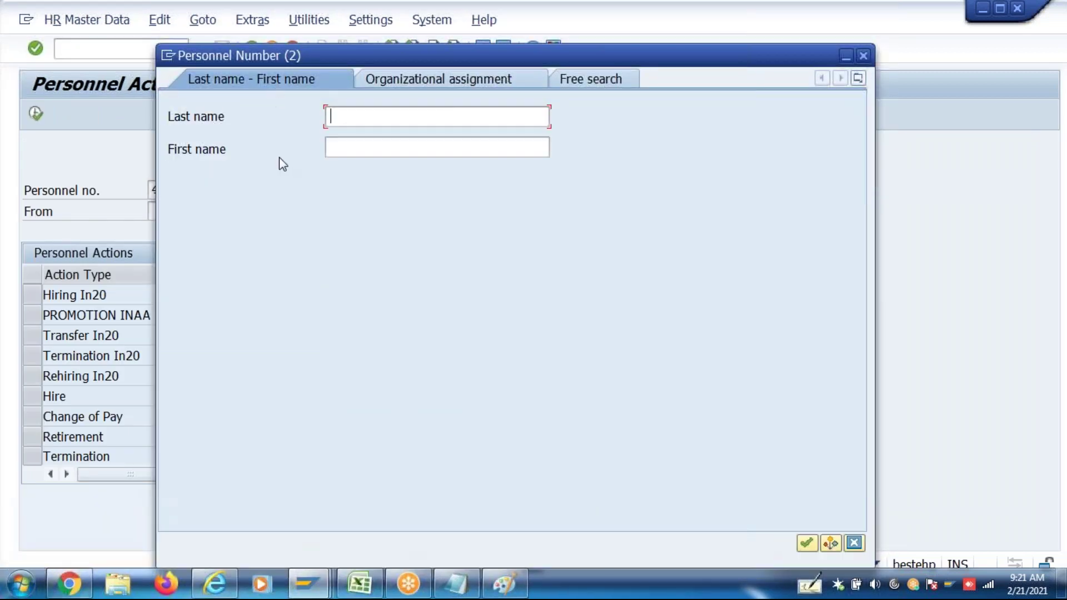
text(Test2)
key(Return)
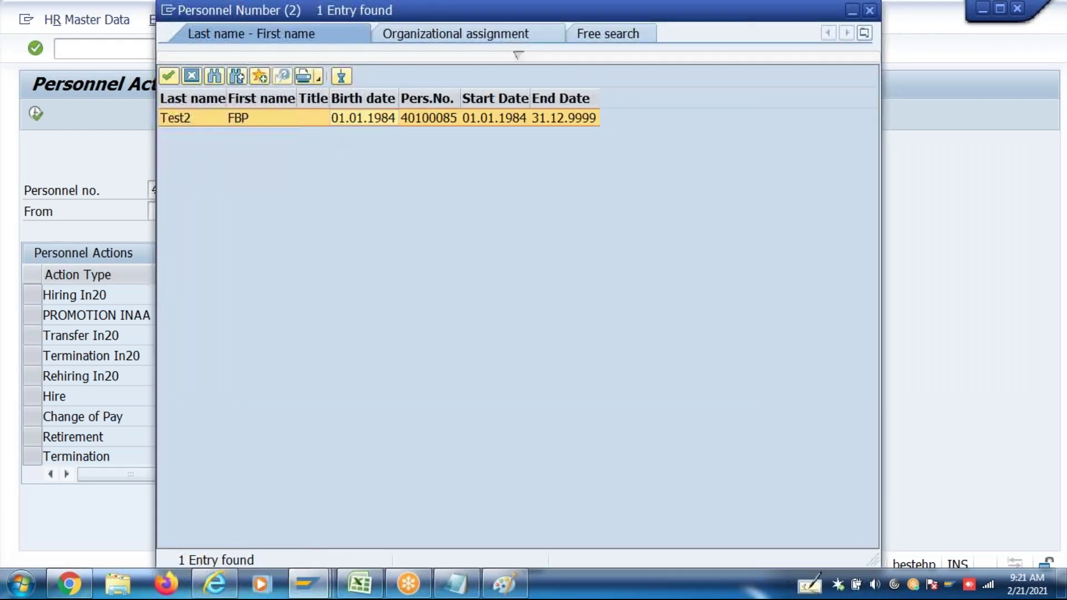
key(Return)
key(Return)
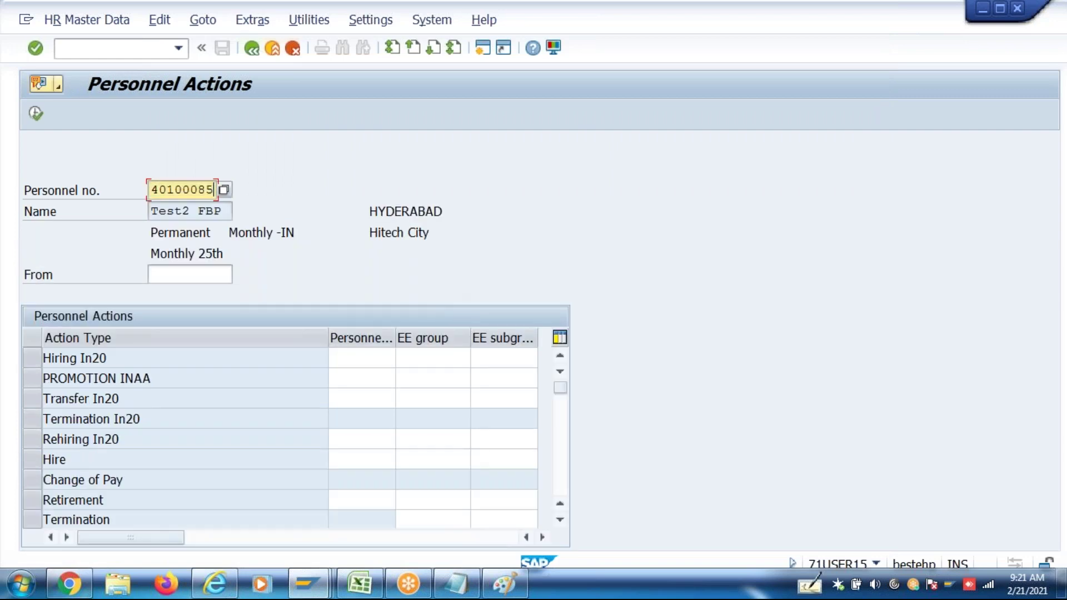
click(249, 50)
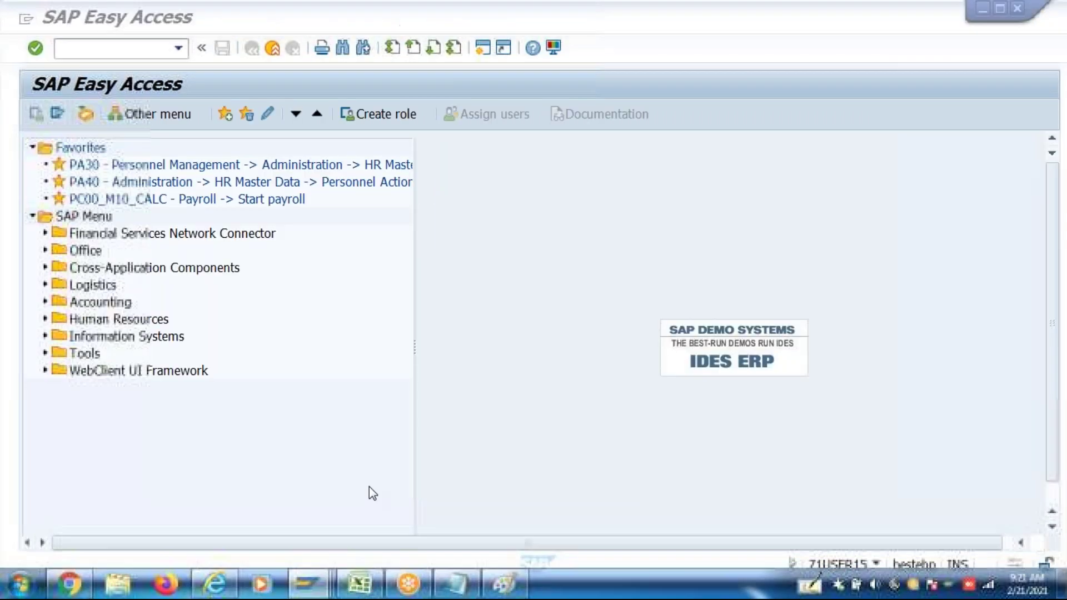
mouse_move(308, 573)
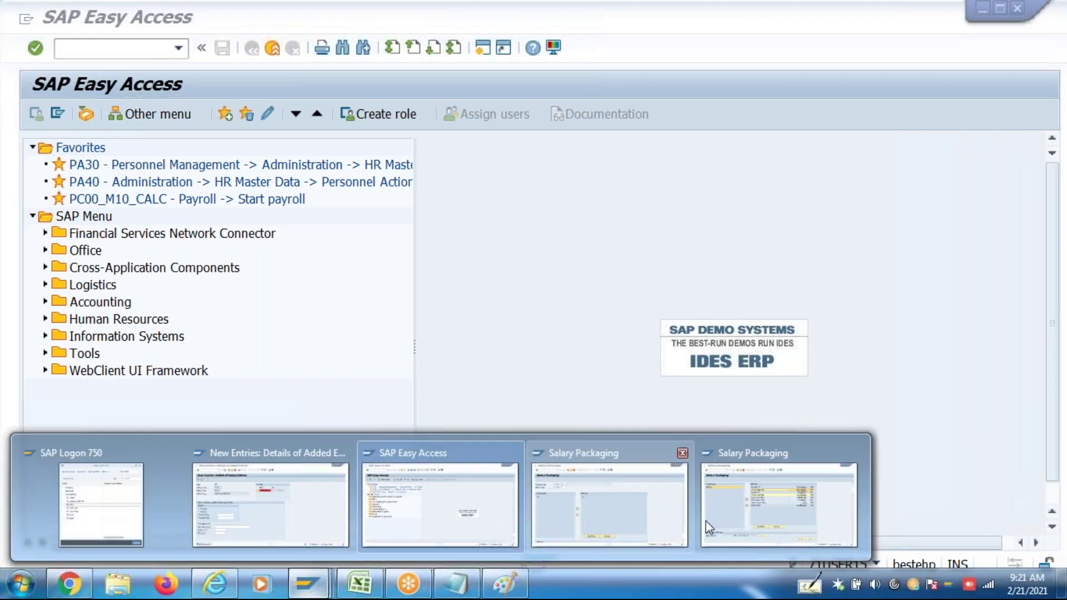
click(774, 511)
Exit and rerun p16B_admin from the transaction history
click(272, 49)
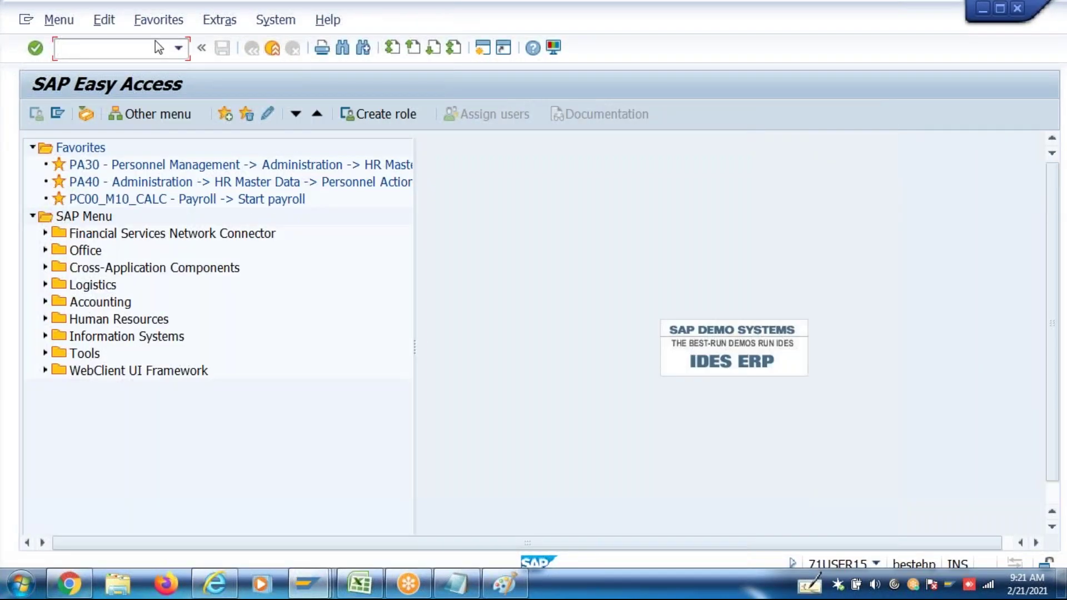
click(178, 48)
click(136, 88)
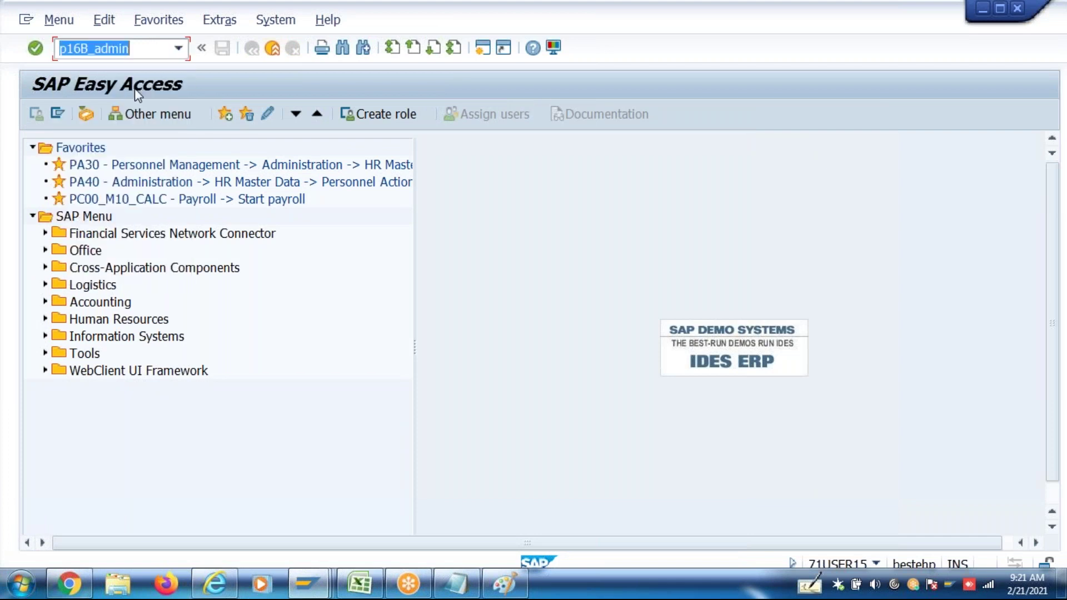
key(Return)
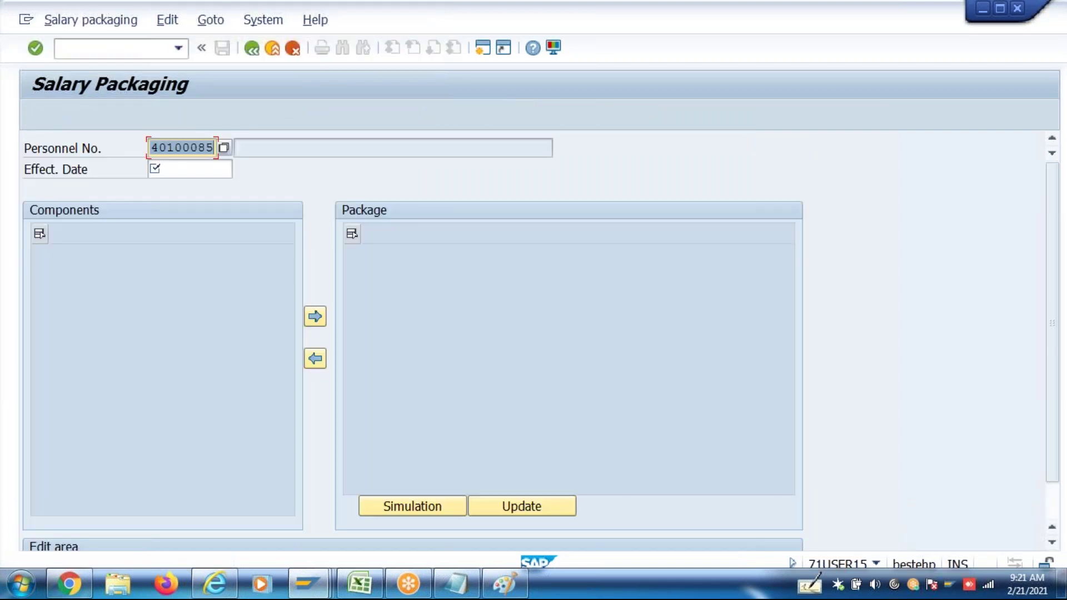
Load the employee's package for 01.04.2017, find it empty, and enter PE03 at Easy Access
click(214, 147)
key(Return)
text(010420)
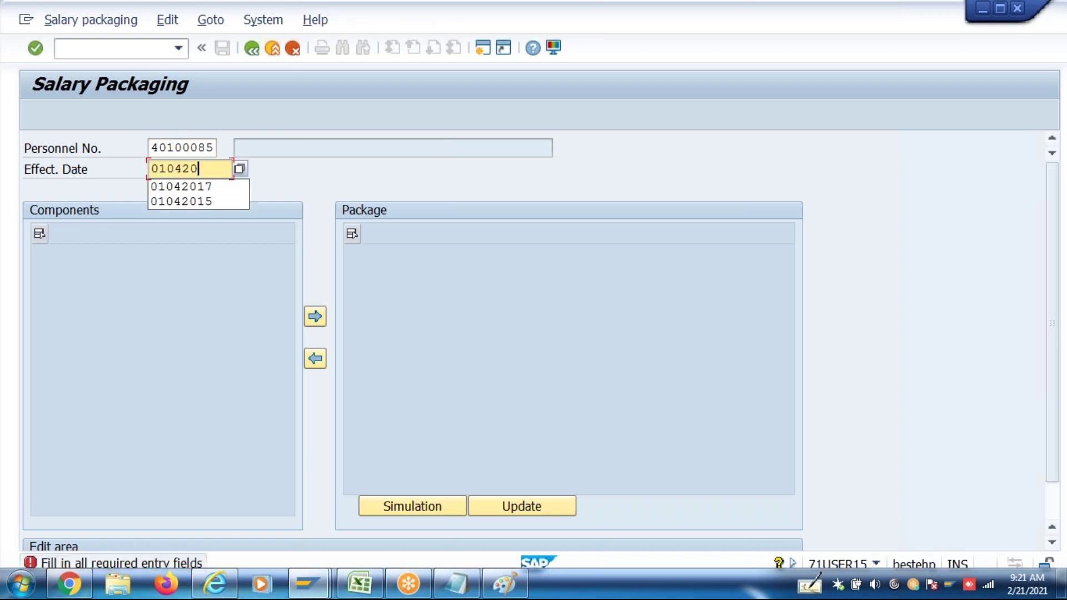
text(17)
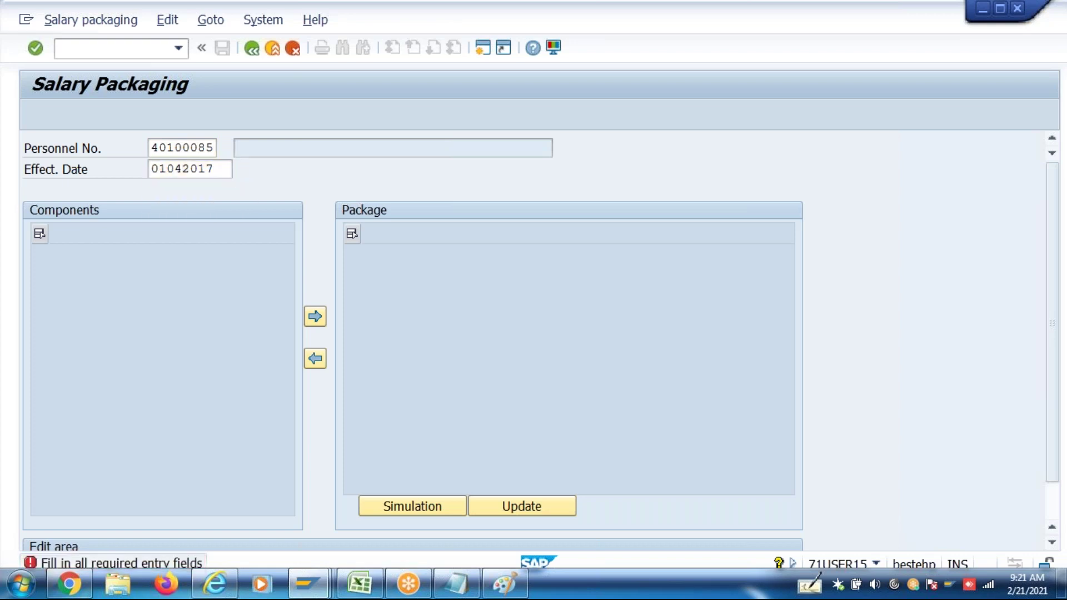
key(Return)
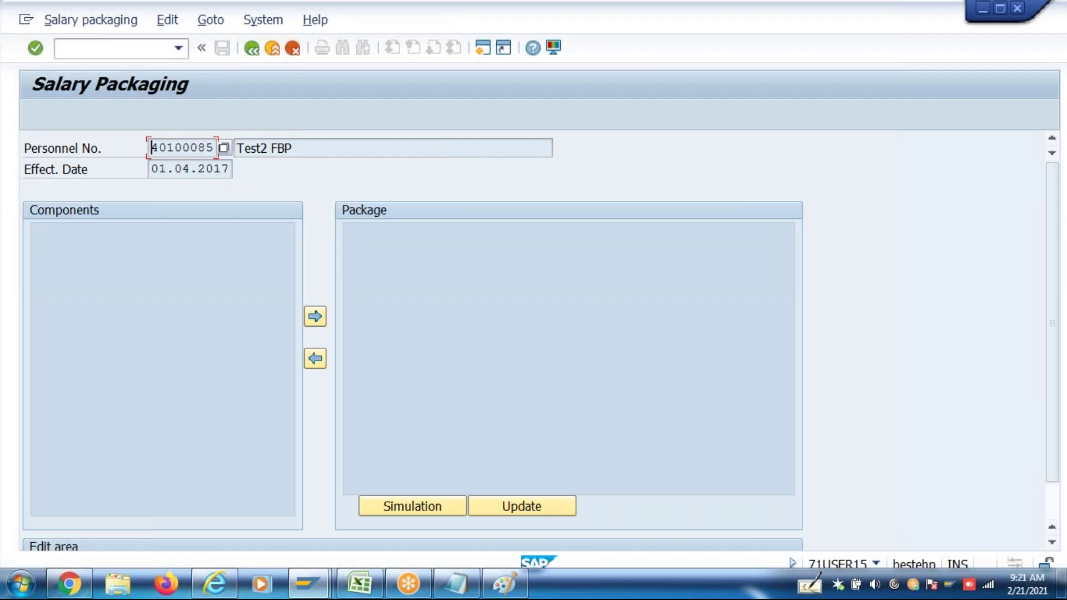
click(253, 49)
text(Pe0)
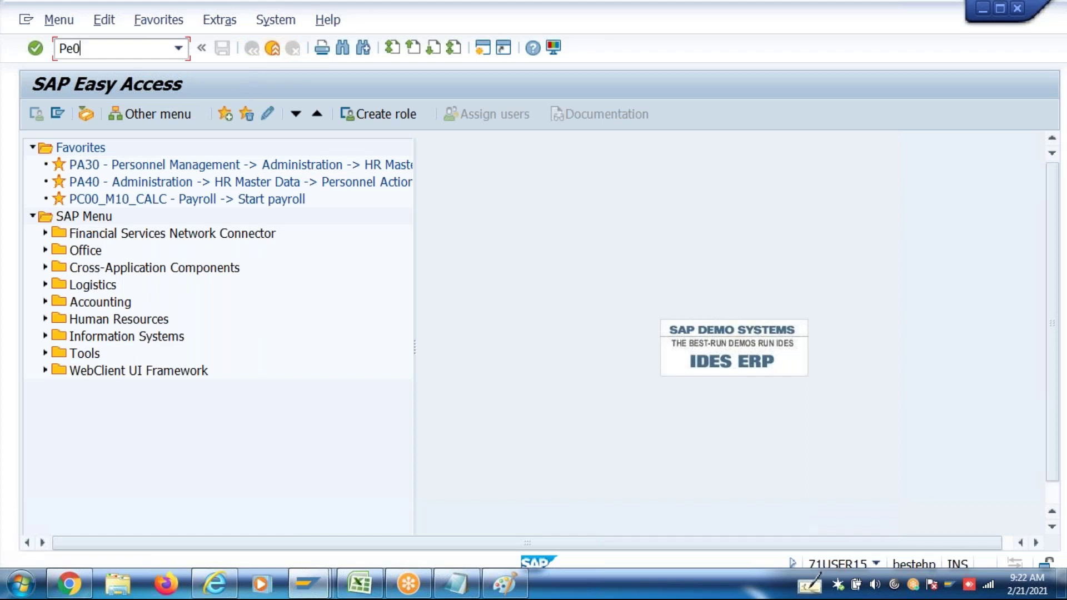
text(3)
Open the CAREA decision tree for change and expand India > Company Code > IN46 and otherwise
key(Return)
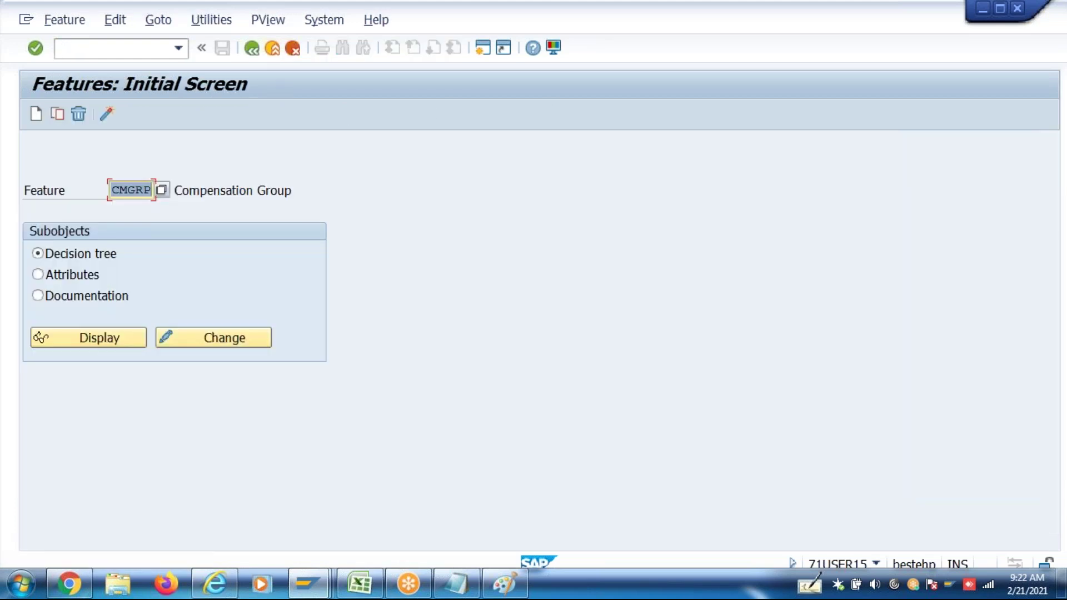
text(Carea)
key(Return)
click(213, 343)
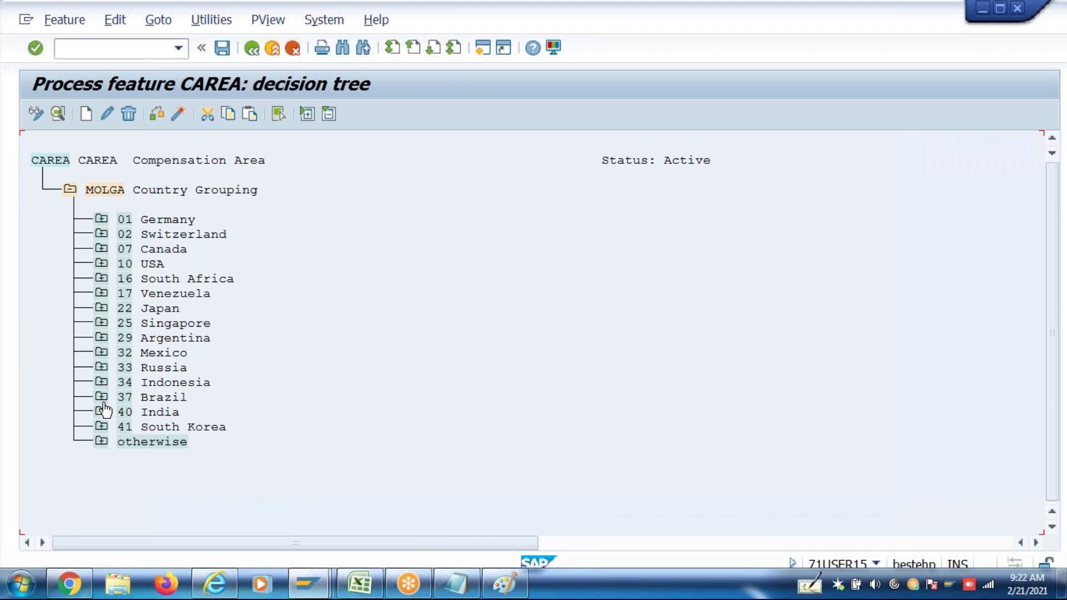
click(103, 413)
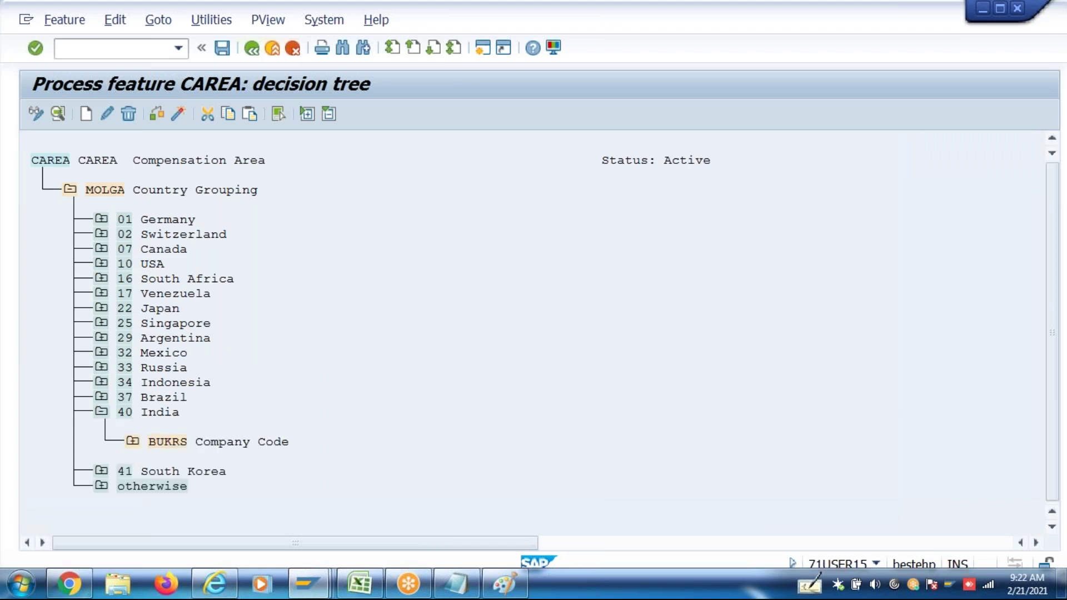
click(132, 441)
click(163, 471)
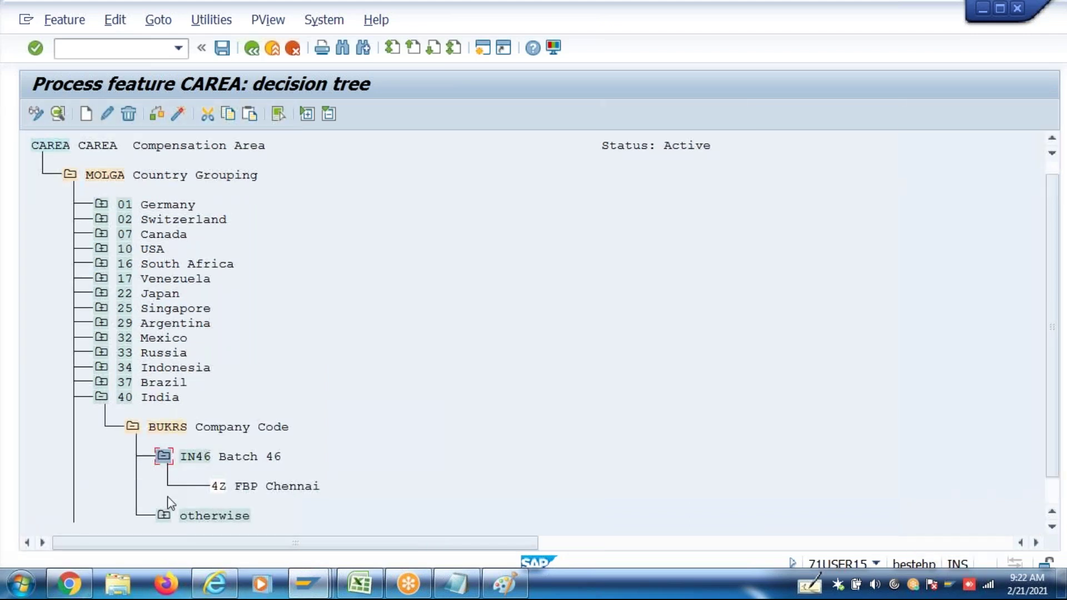
click(165, 509)
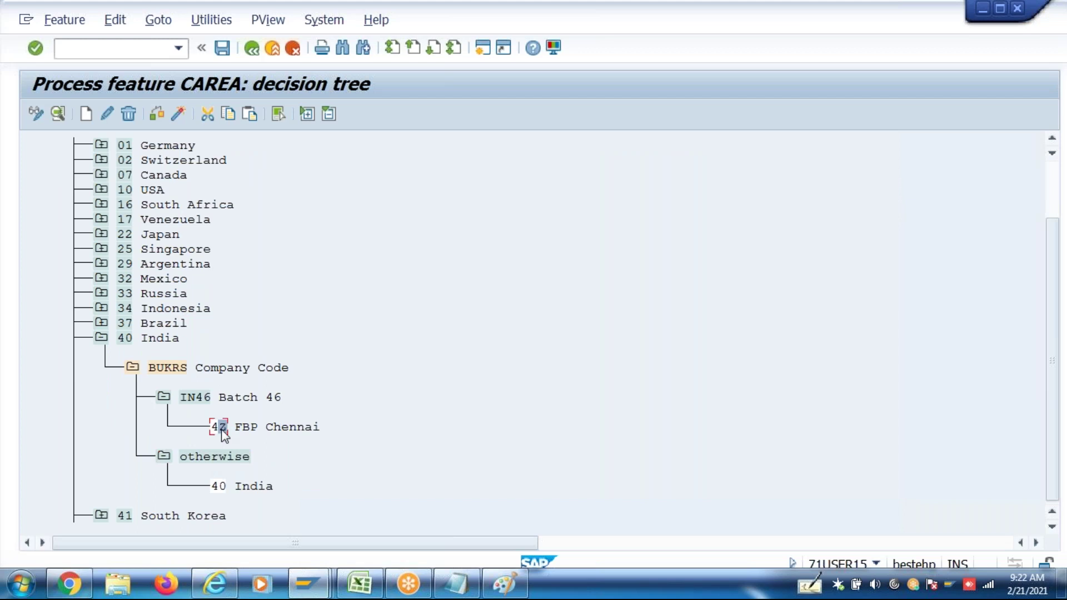
Replace compensation area 4Z with 4P Indian FBP and save under the customizing request
click(107, 117)
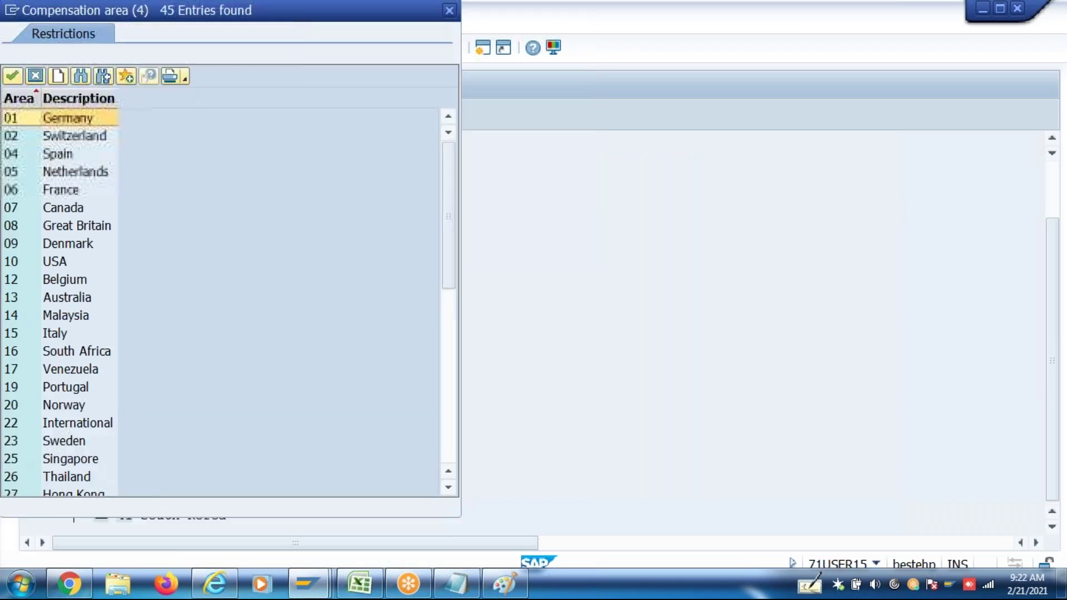
click(450, 463)
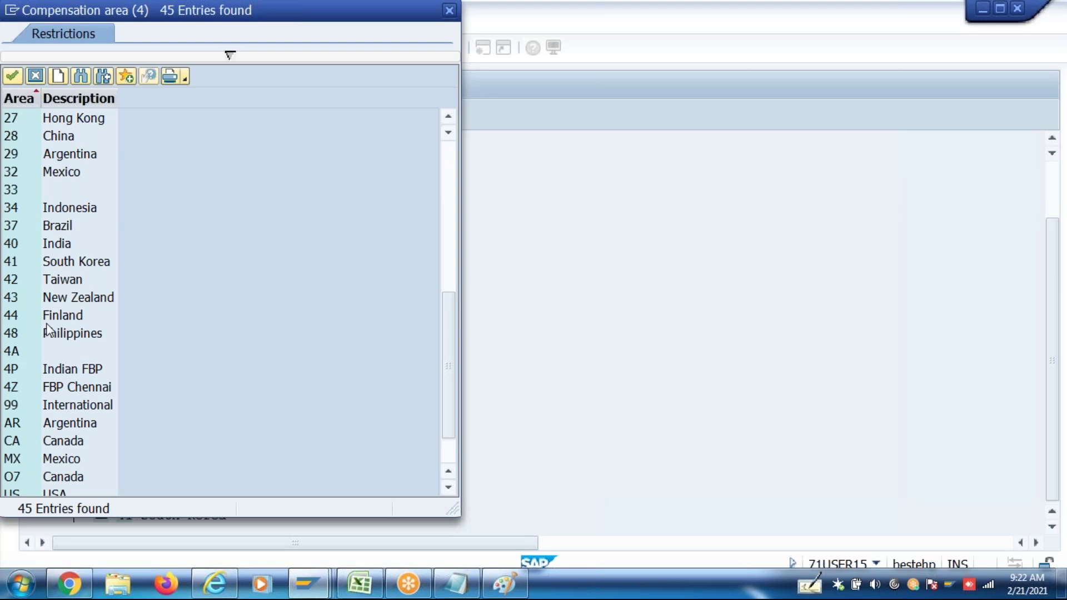
double_click(35, 368)
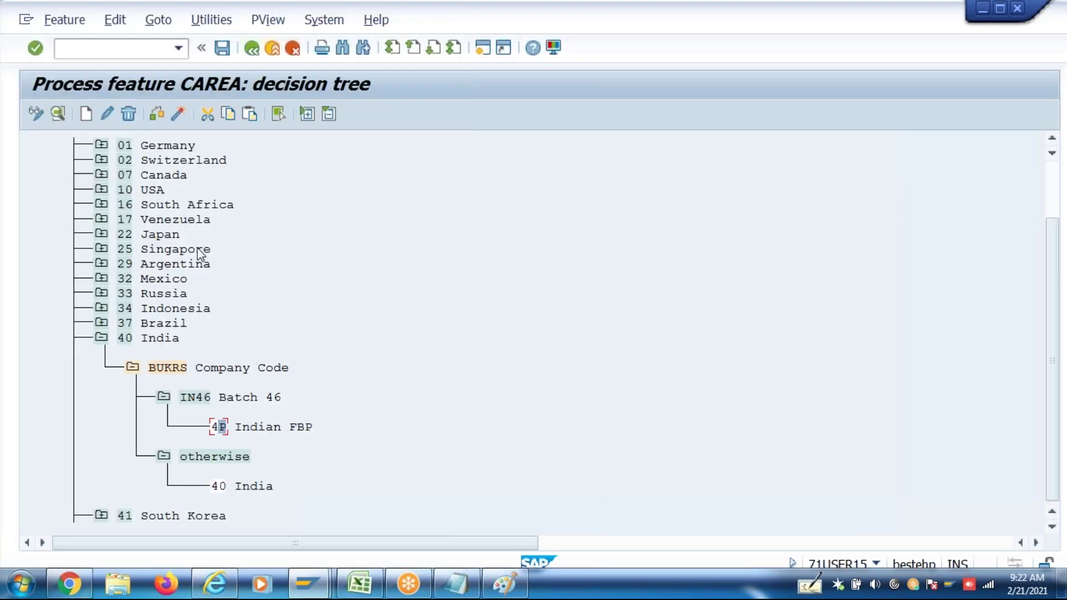
click(178, 114)
click(369, 303)
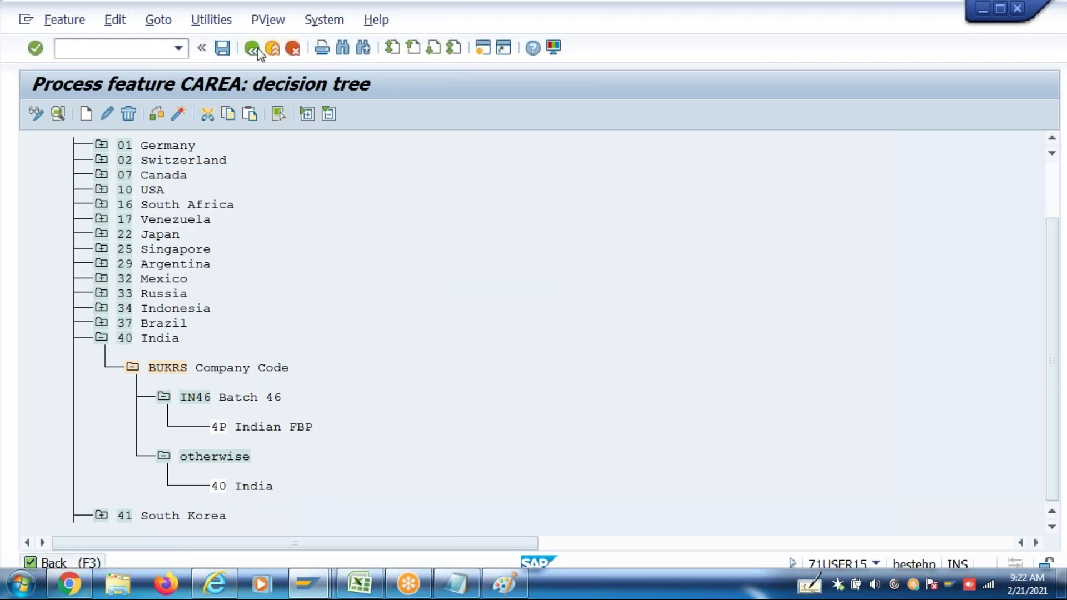
Reopen the CAREA tree to verify it, then return to Easy Access and pick p16B_admin
click(255, 49)
click(223, 340)
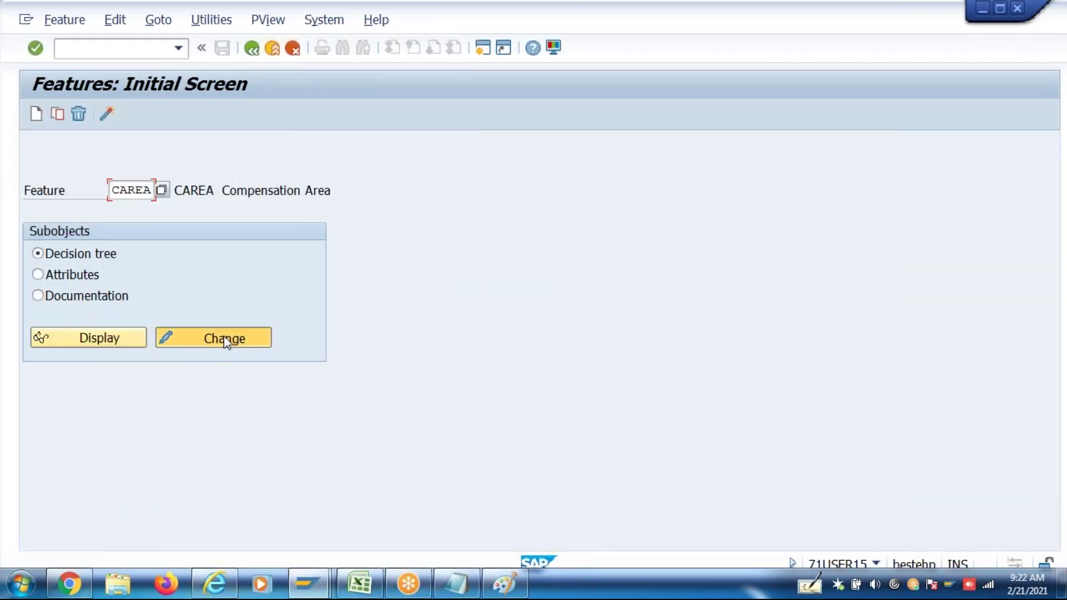
click(178, 117)
click(252, 49)
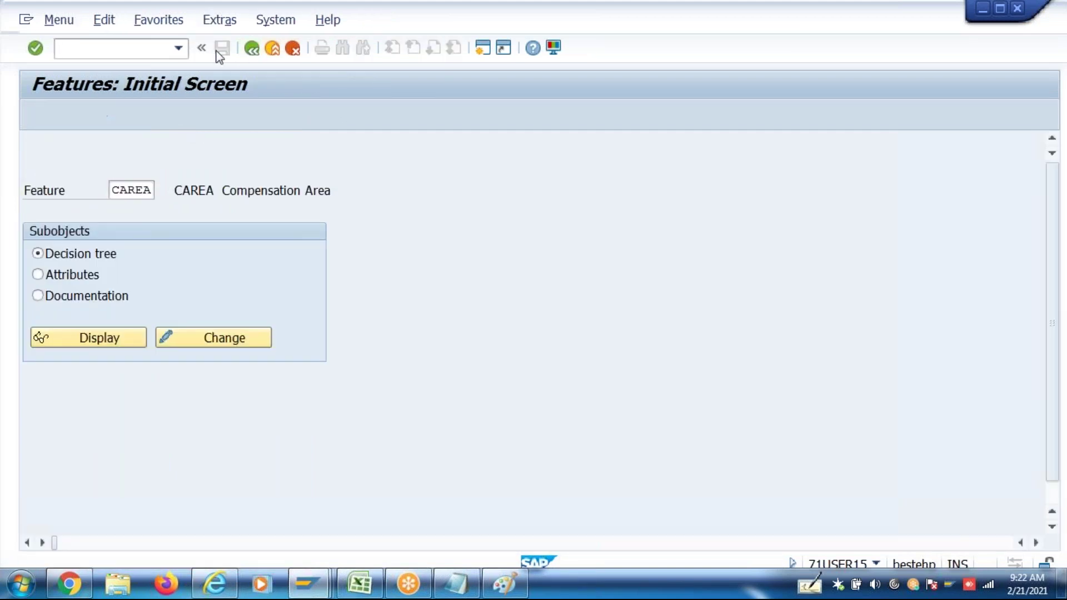
click(251, 49)
click(179, 48)
click(152, 89)
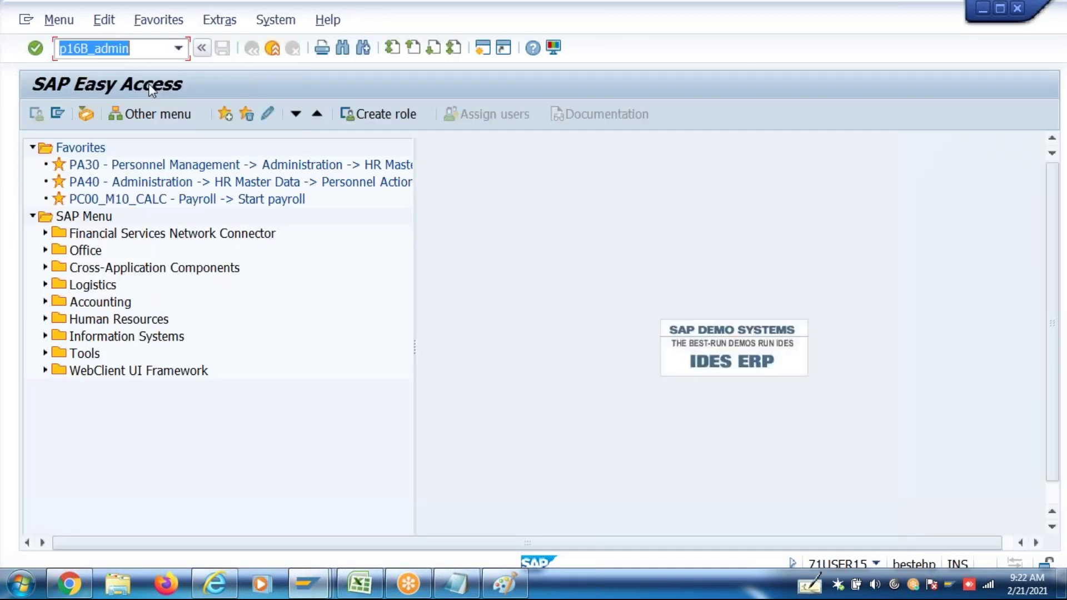
Load Test2 FBP's salary package for effective date 01042017
key(Return)
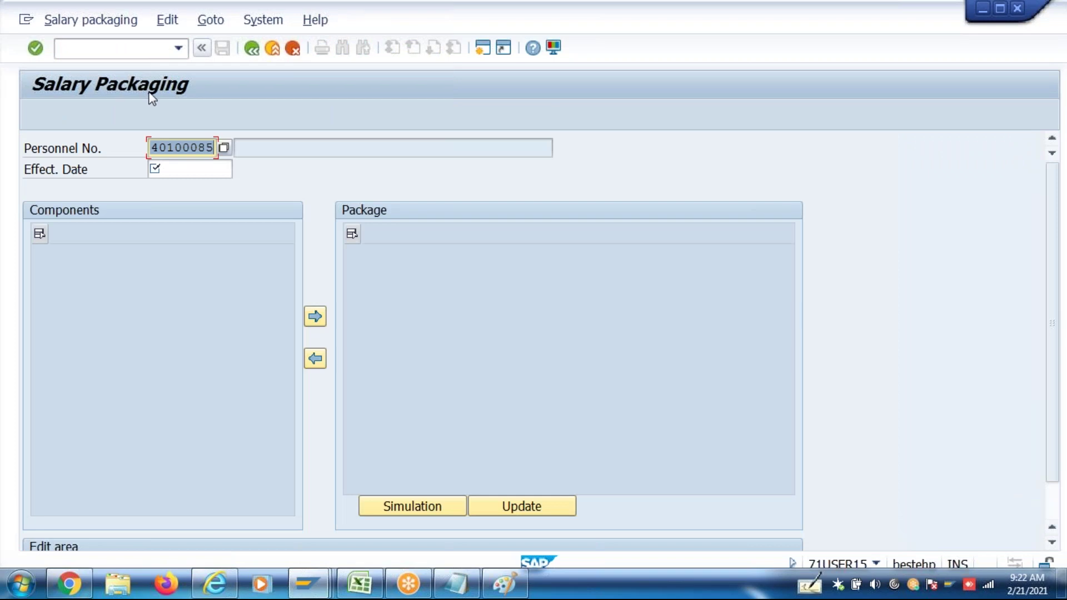
click(193, 175)
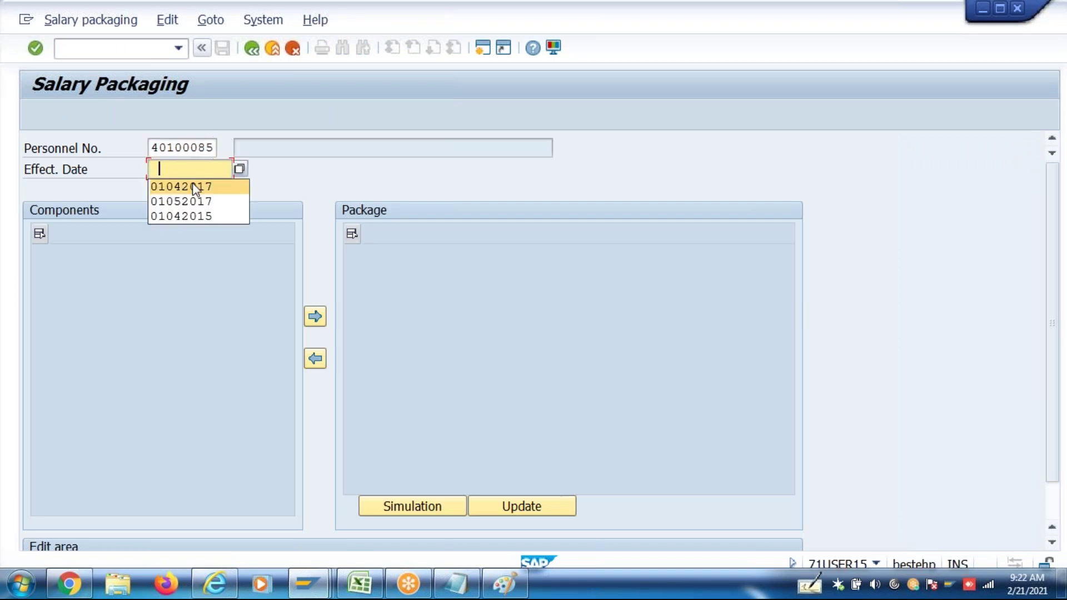
click(193, 186)
key(Return)
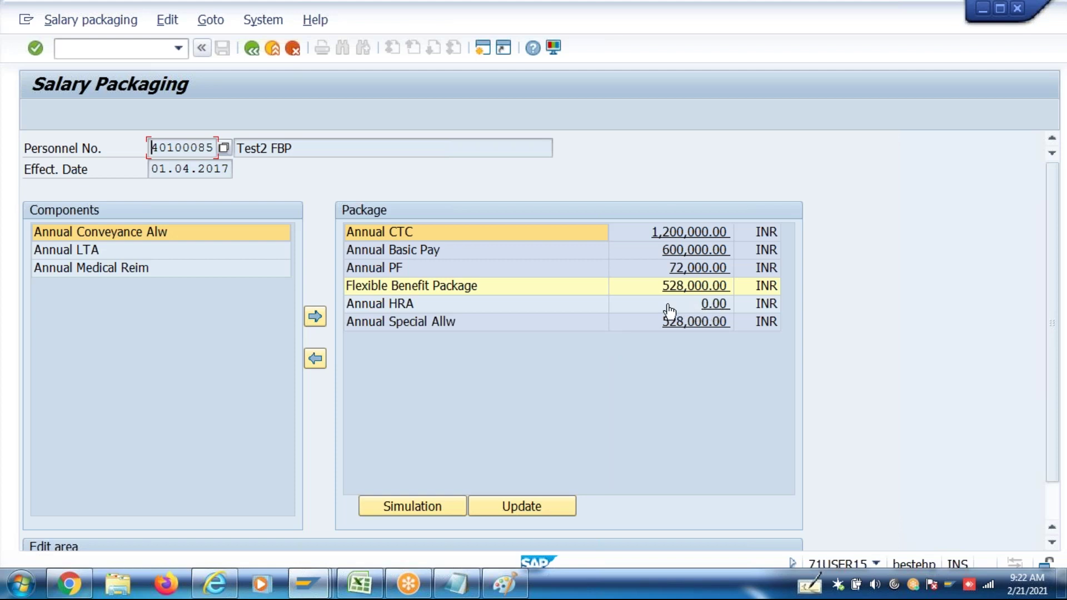
Review the Annual HRA, Conveyance, LTA and Medical Reim components, then exit to the menu
click(403, 309)
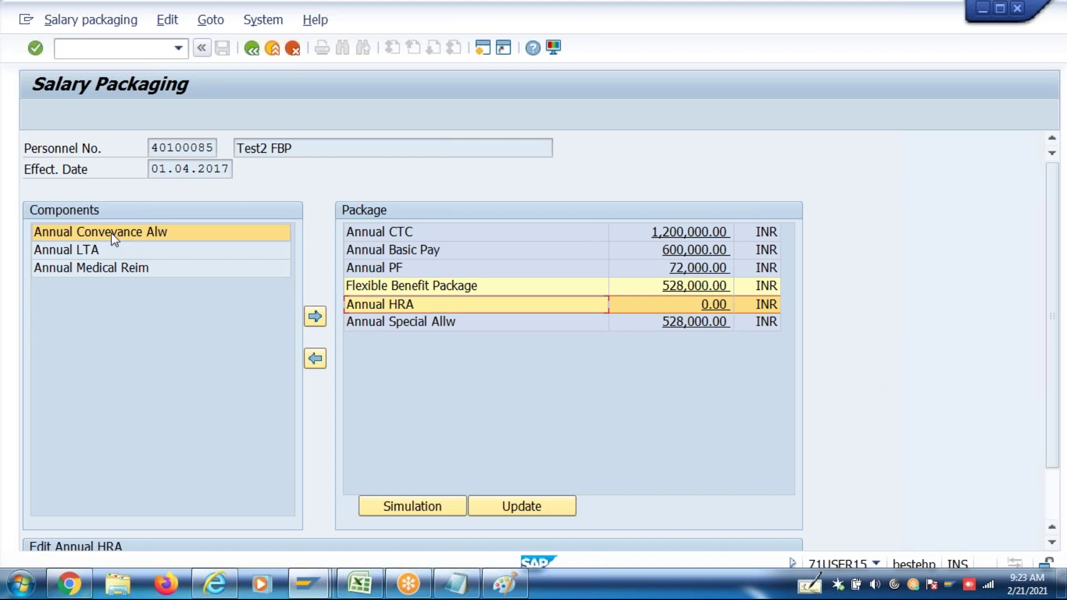
click(119, 265)
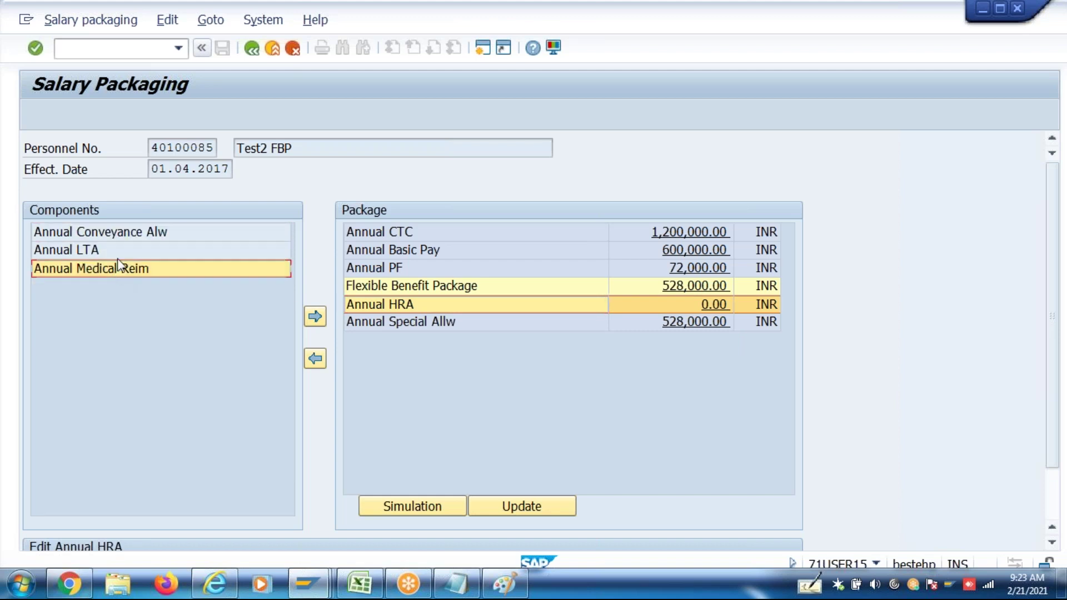
click(129, 242)
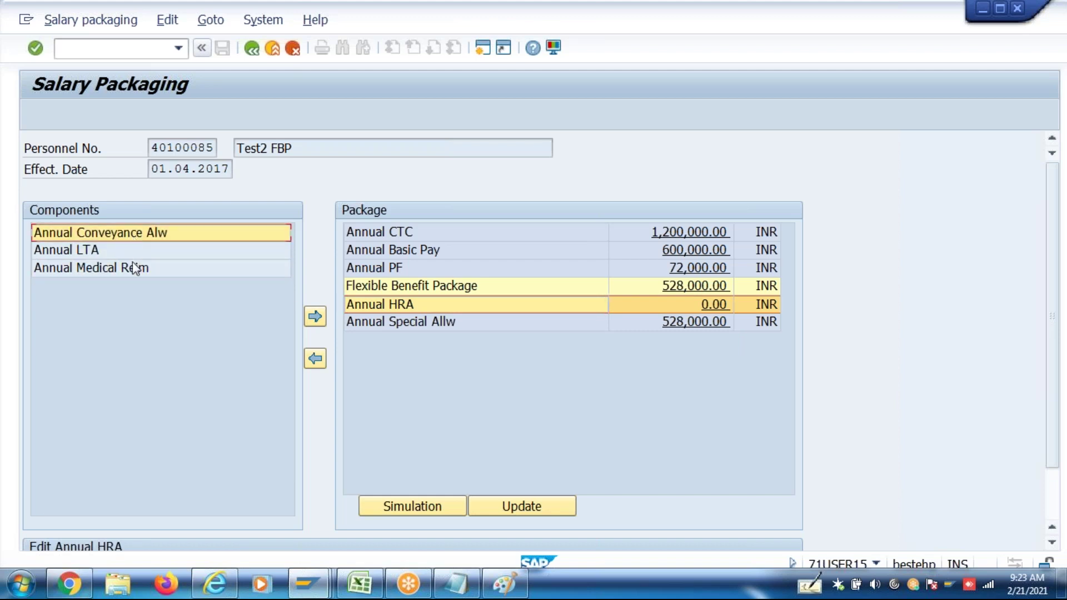
click(141, 257)
click(142, 275)
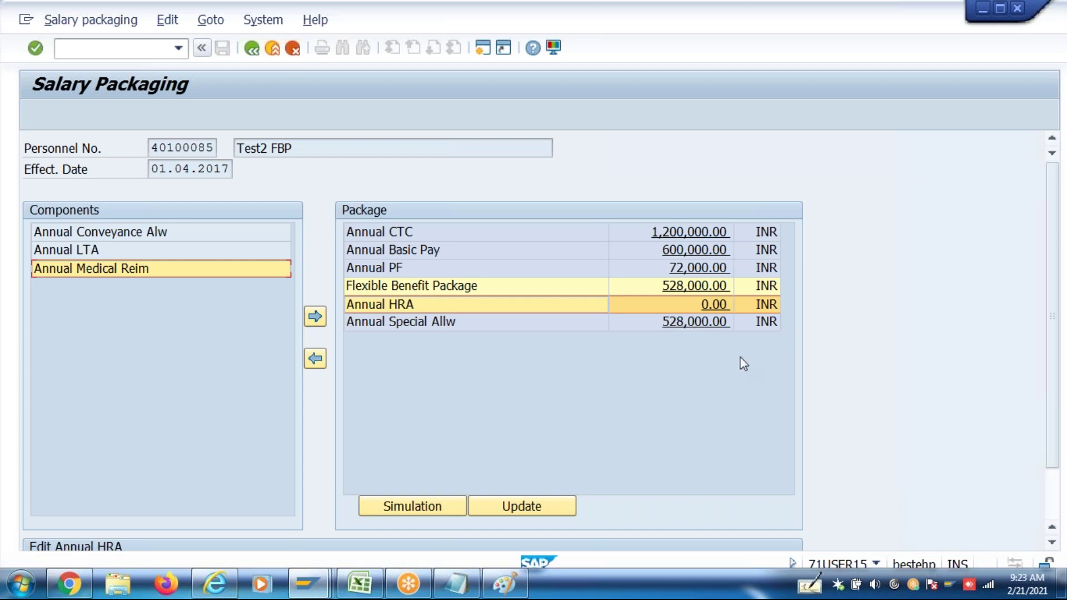
key(F3)
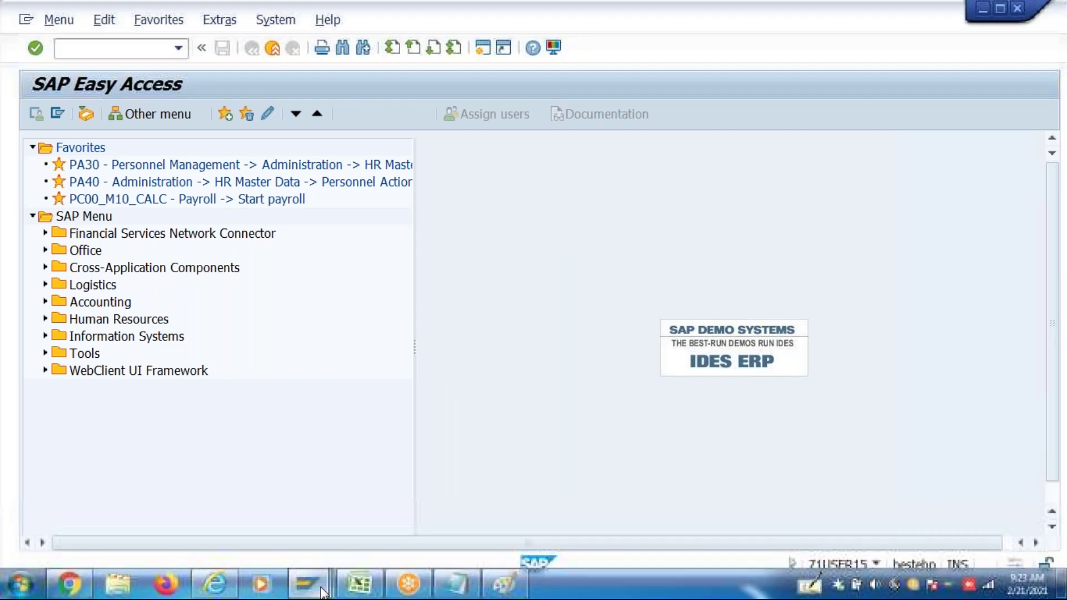
Switch to the New Entries window and return to the eligible salary components overview
mouse_move(323, 592)
click(309, 532)
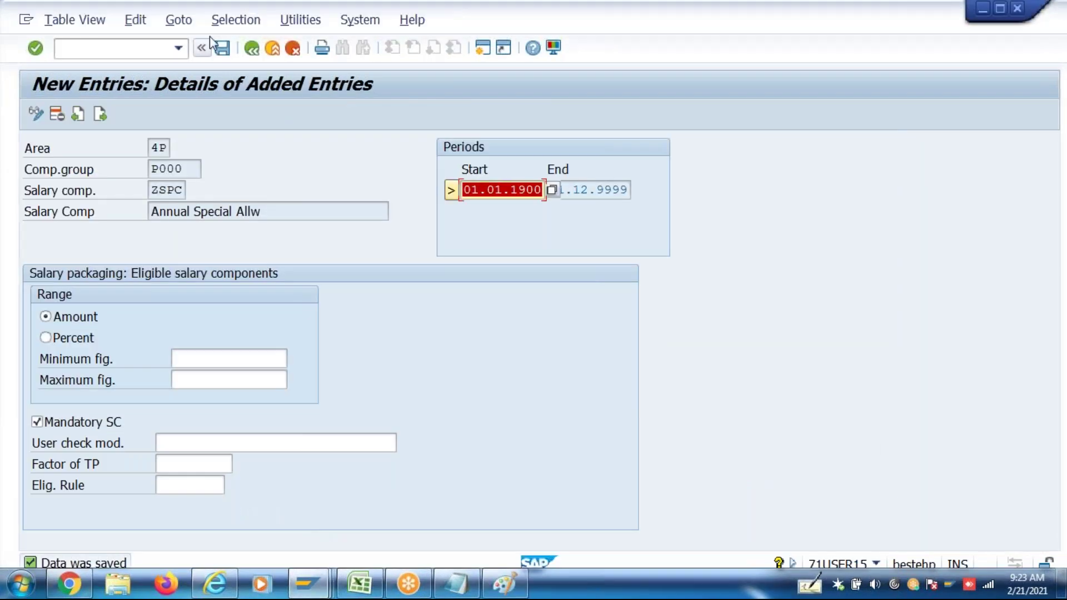
click(257, 49)
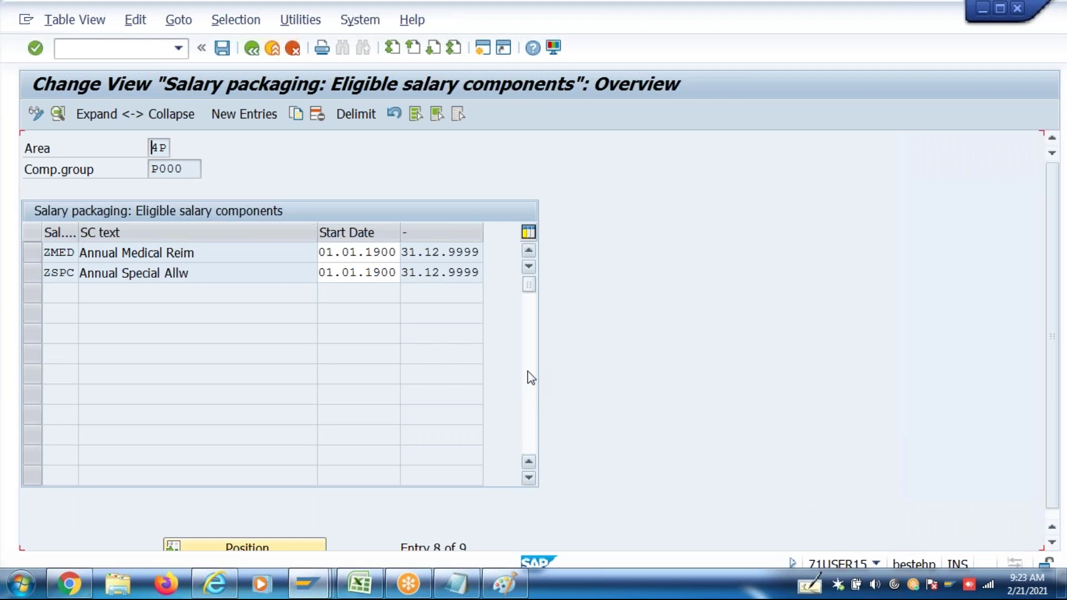
Set Annual HRA's Factor of TP to 0.25, save it, and return to the main menu
double_click(199, 350)
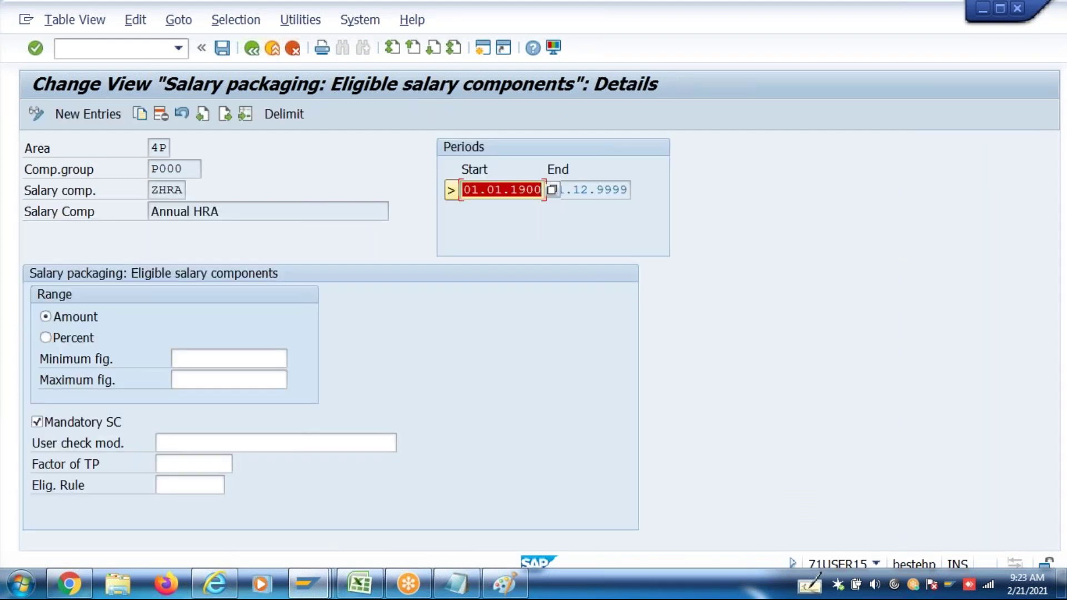
click(177, 468)
text(0.25)
key(Return)
key(ctrl+s)
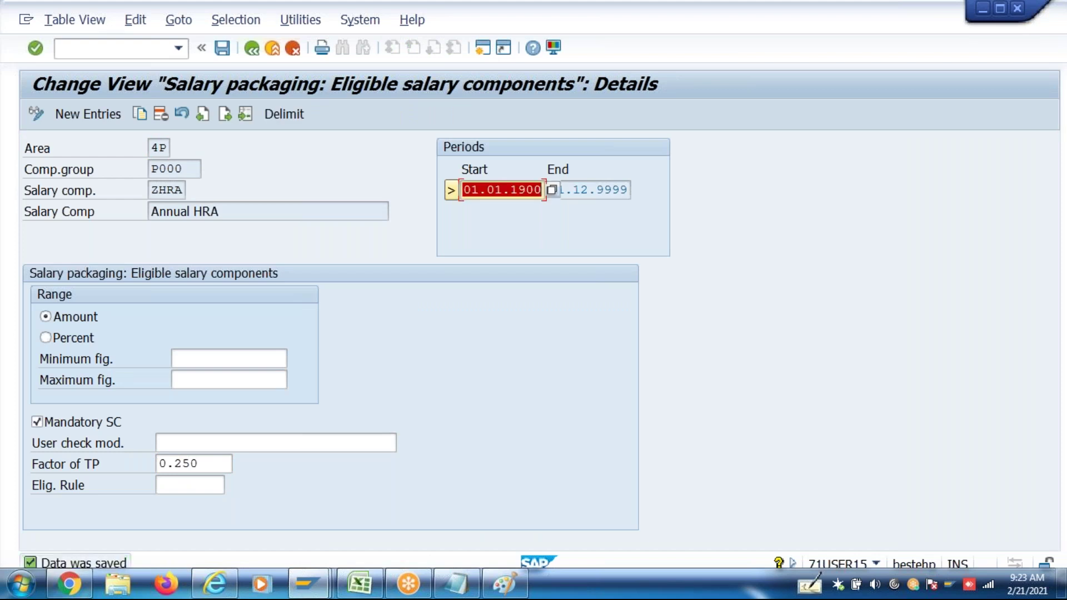
key(shift+F3)
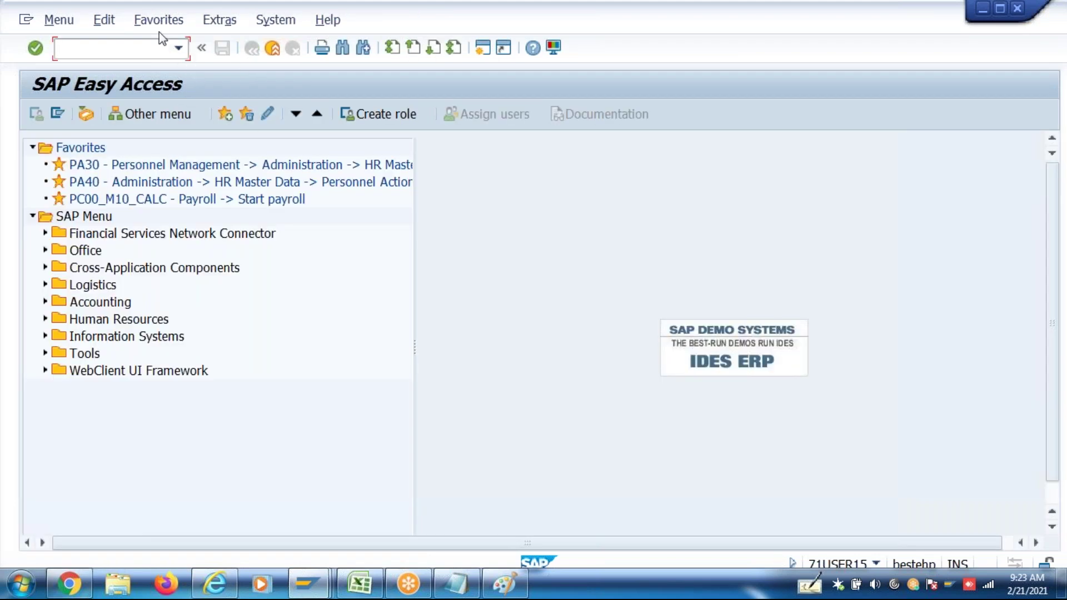
click(178, 48)
Run P16B_Admin with effective date 01042017, which hits a lock error
click(156, 71)
key(Return)
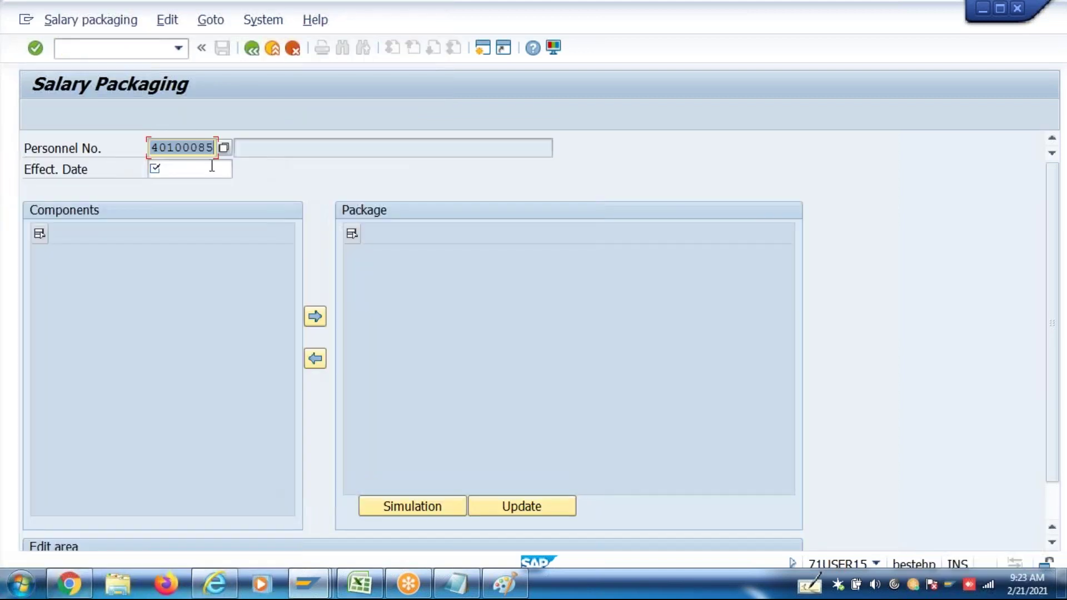
click(212, 166)
key(Down)
key(Return)
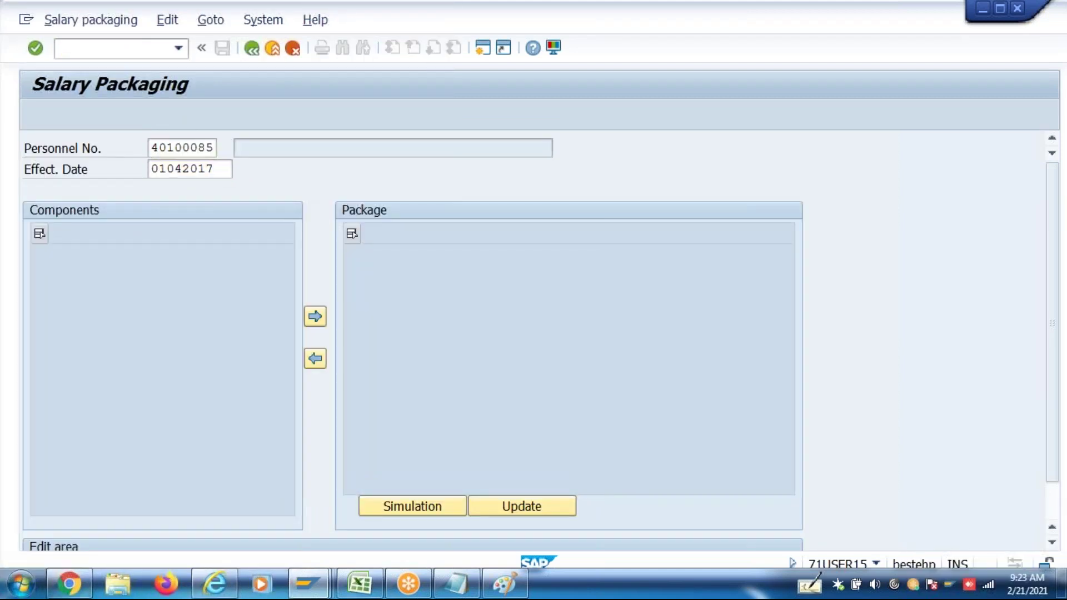
key(Return)
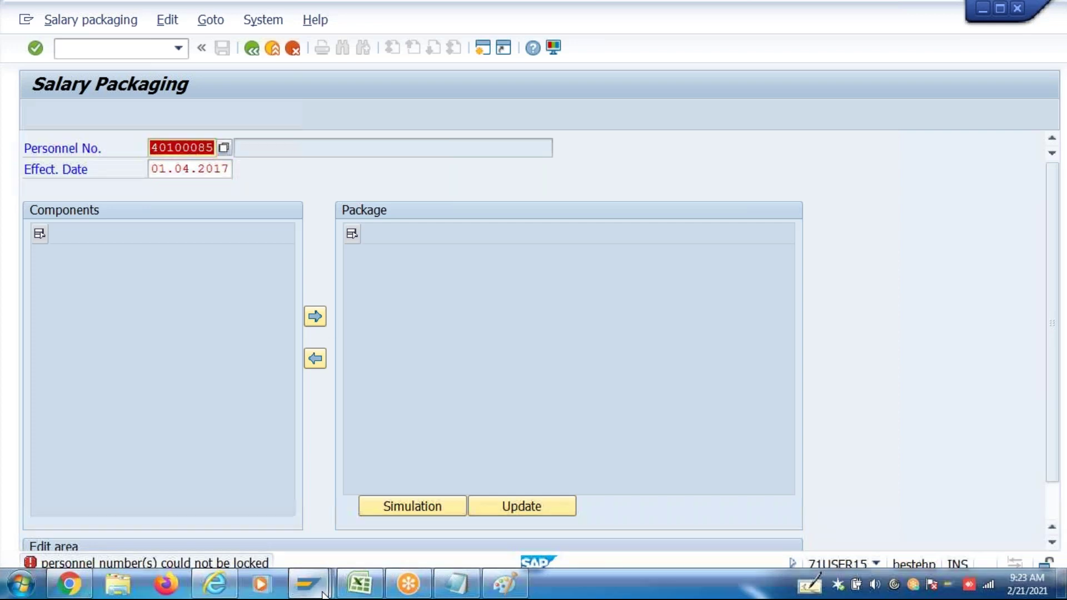
Switch to the session already holding Test2 FBP and exit its Salary Packaging screen
mouse_move(322, 592)
click(768, 503)
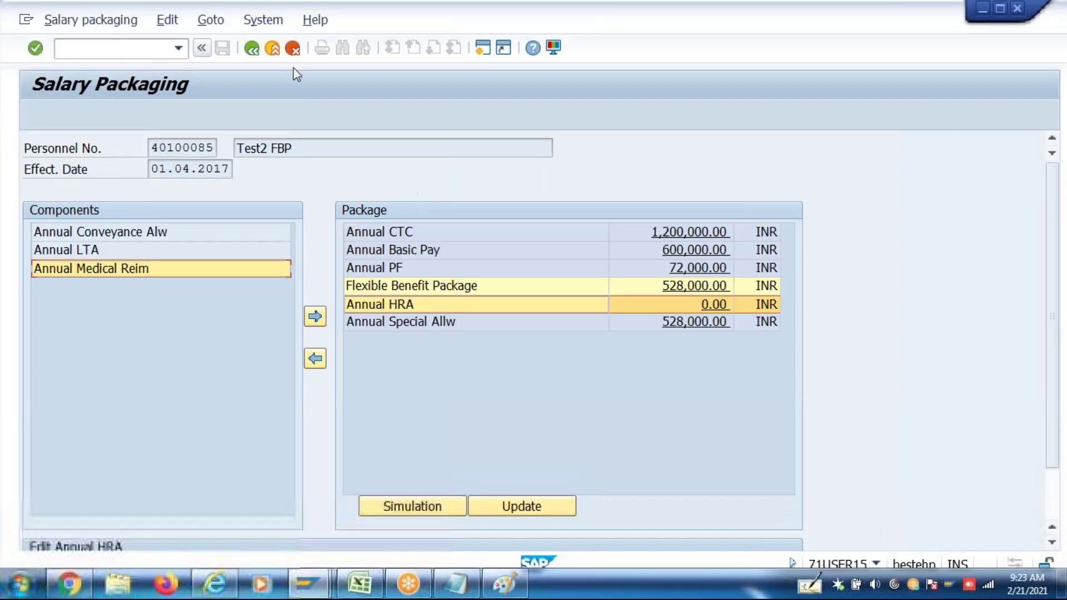
click(259, 54)
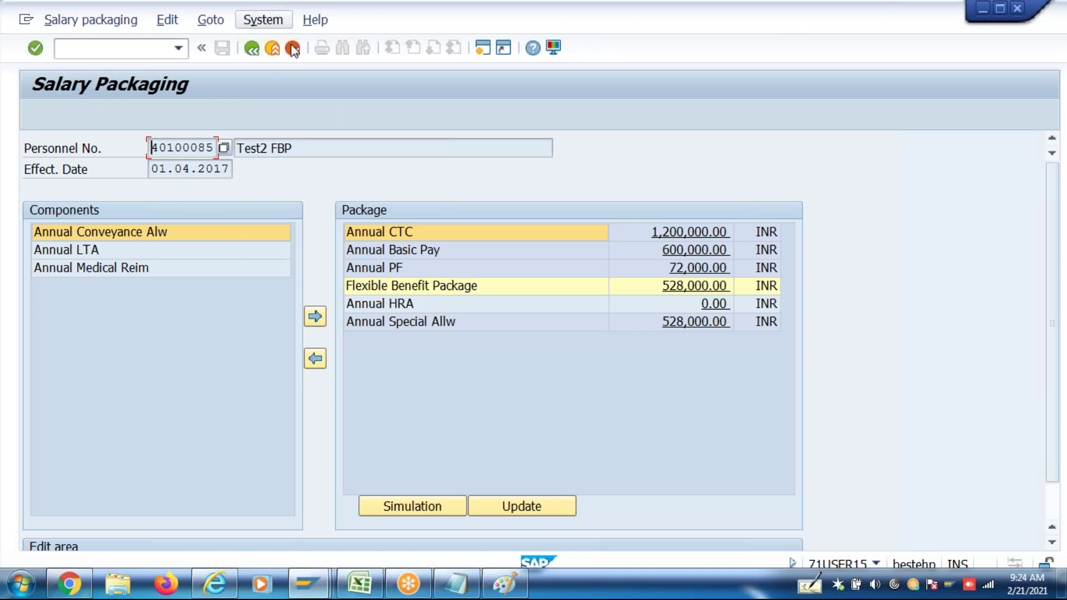
click(273, 48)
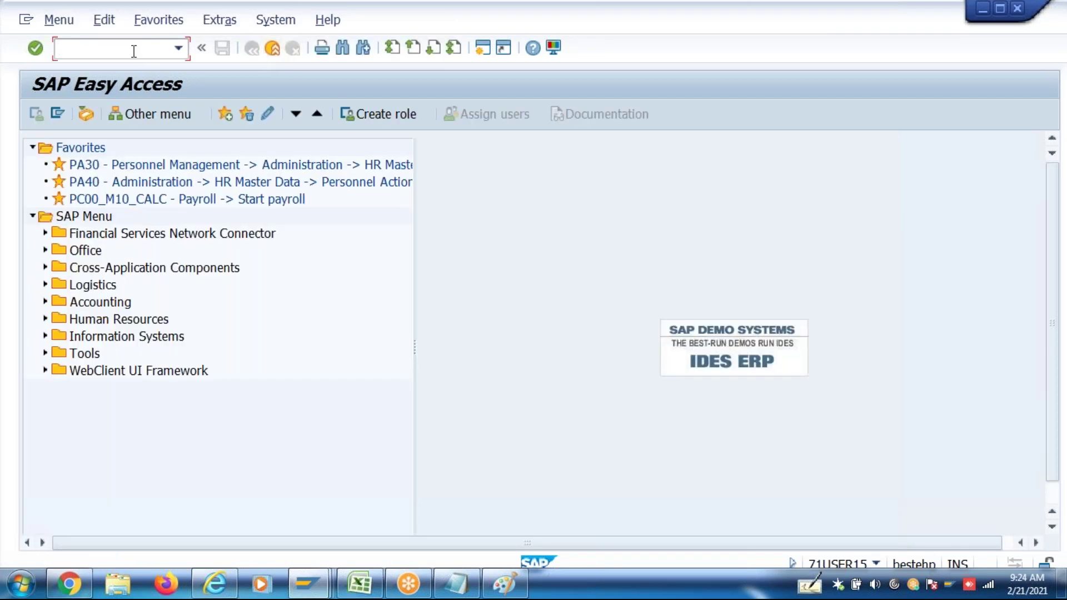
text(Pa)
key(BackSpace)
text(Pa30)
key(BackSpace)
key(BackSpace)
key(BackSpace)
text(16B_Admin)
key(Return)
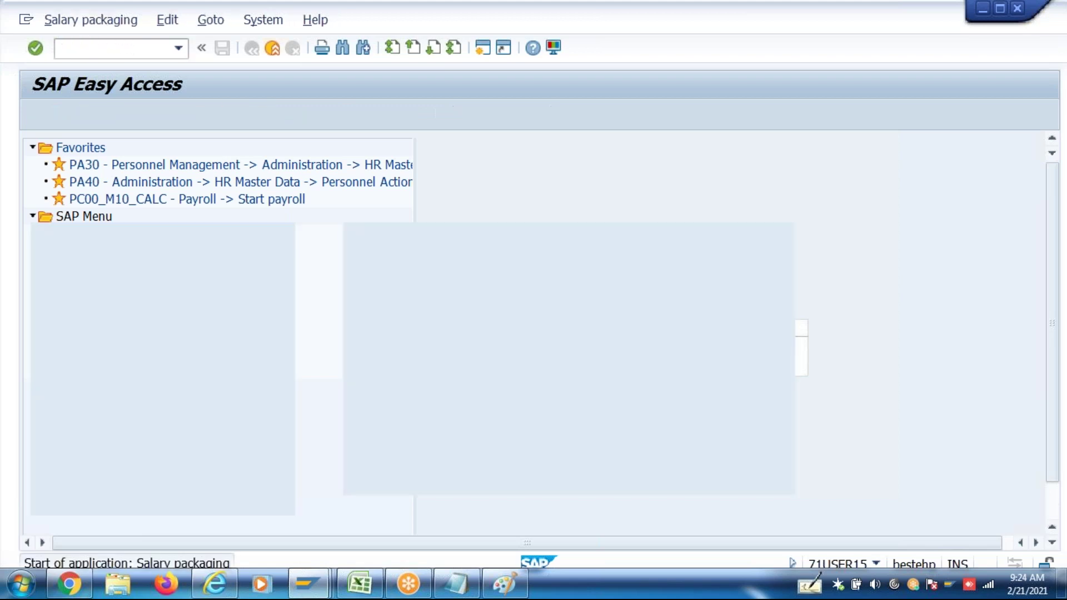
click(200, 173)
click(200, 172)
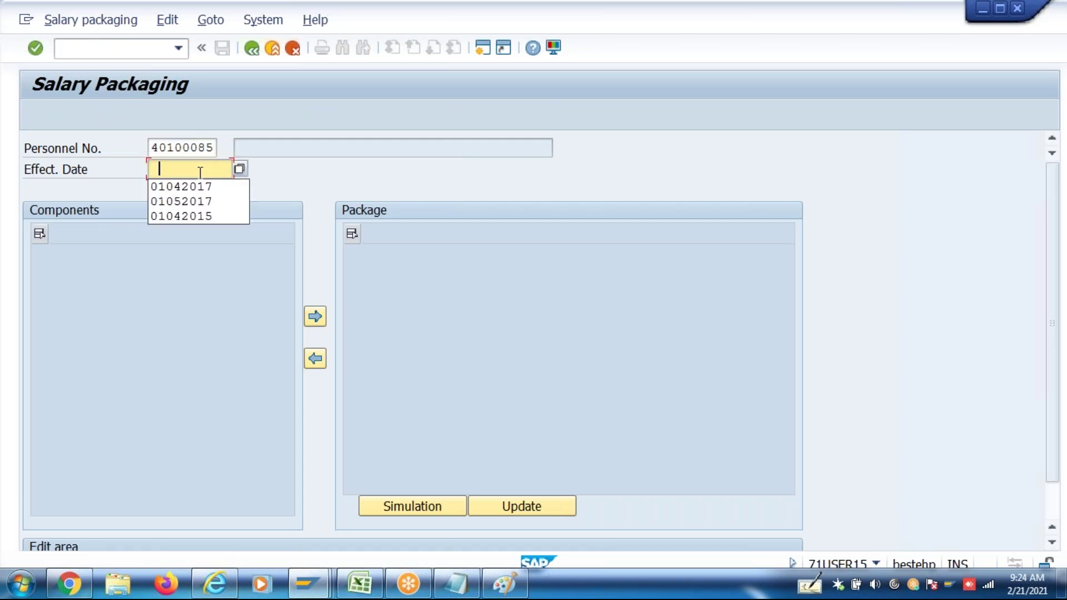
click(200, 187)
key(Return)
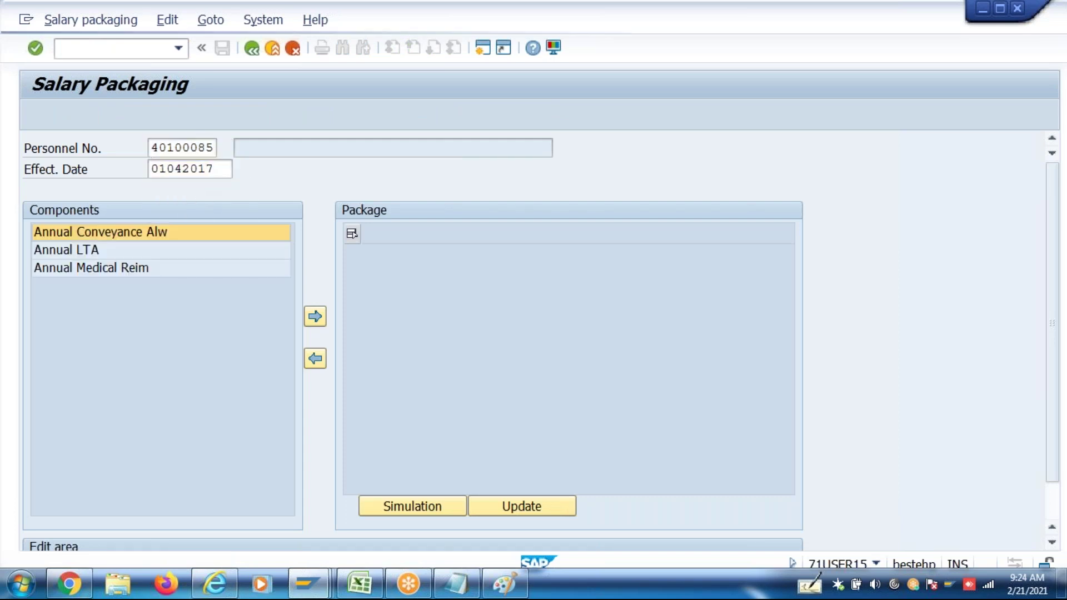
click(696, 304)
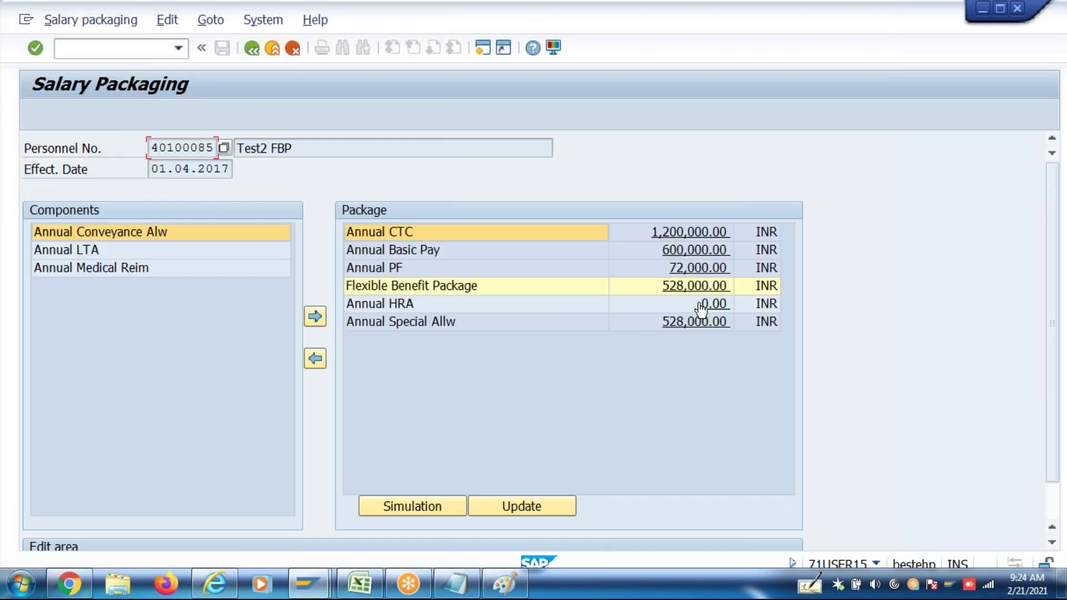
click(1057, 483)
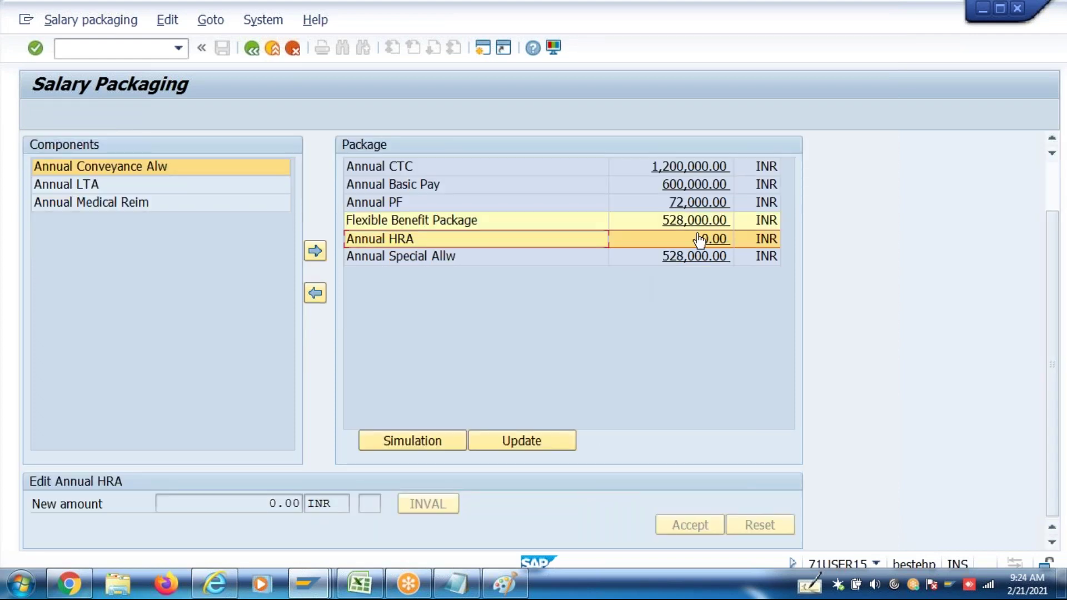
scroll(711, 243, up, 1)
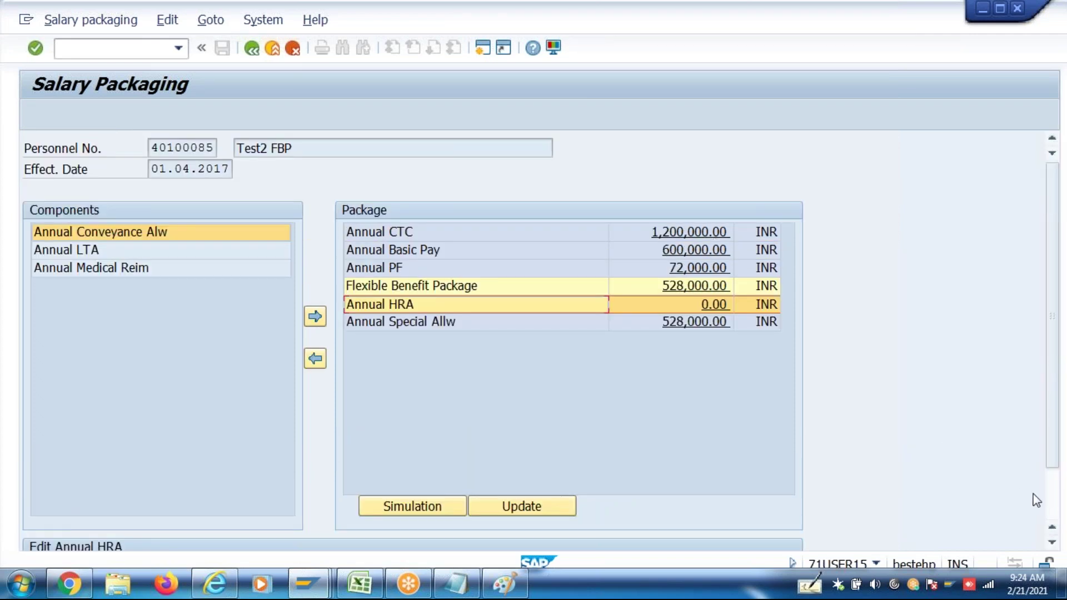
click(1050, 510)
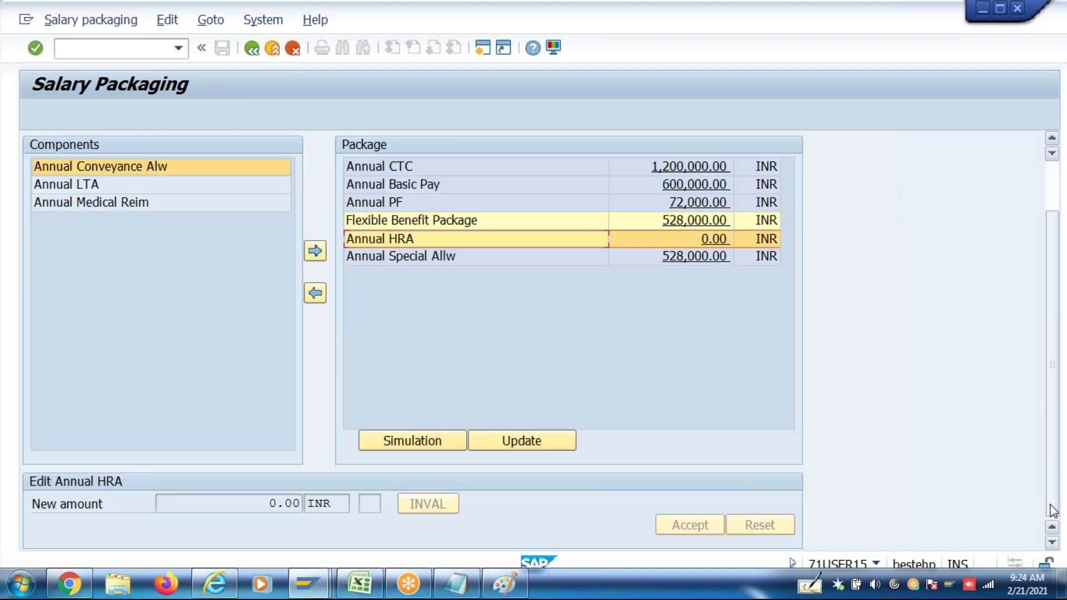
key(F3)
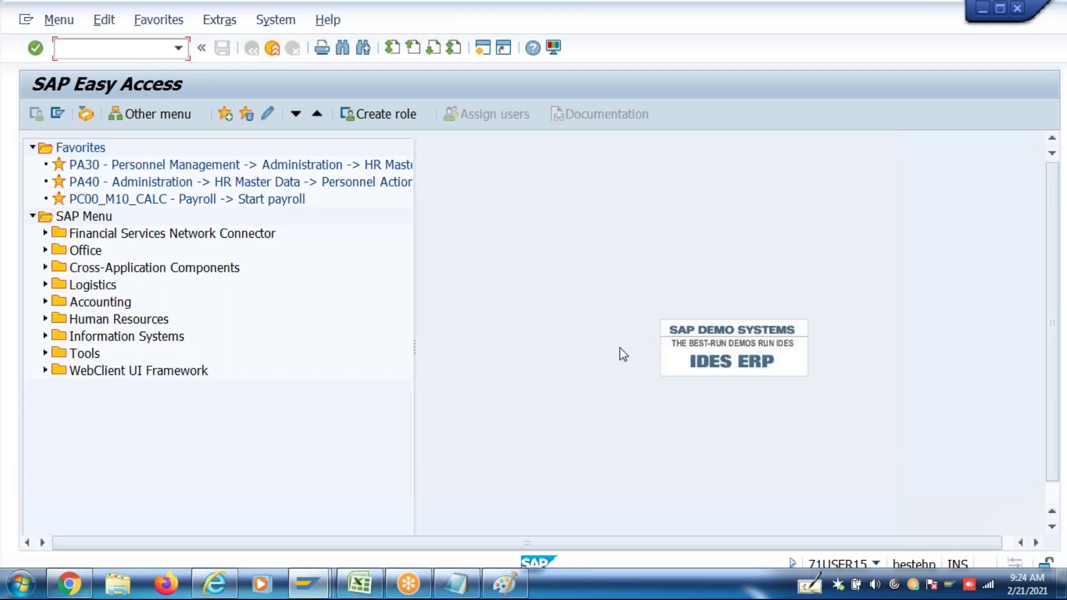
In the configuration window, confirm Annual HRA's Factor of TP 0.250 and go back to the IMG tree
mouse_move(314, 576)
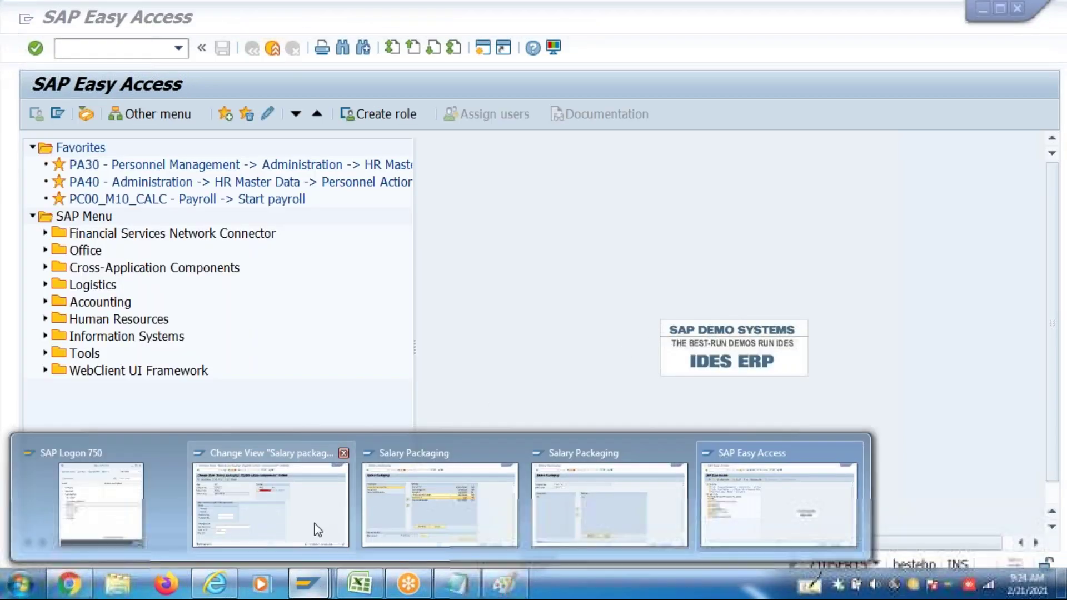
click(314, 529)
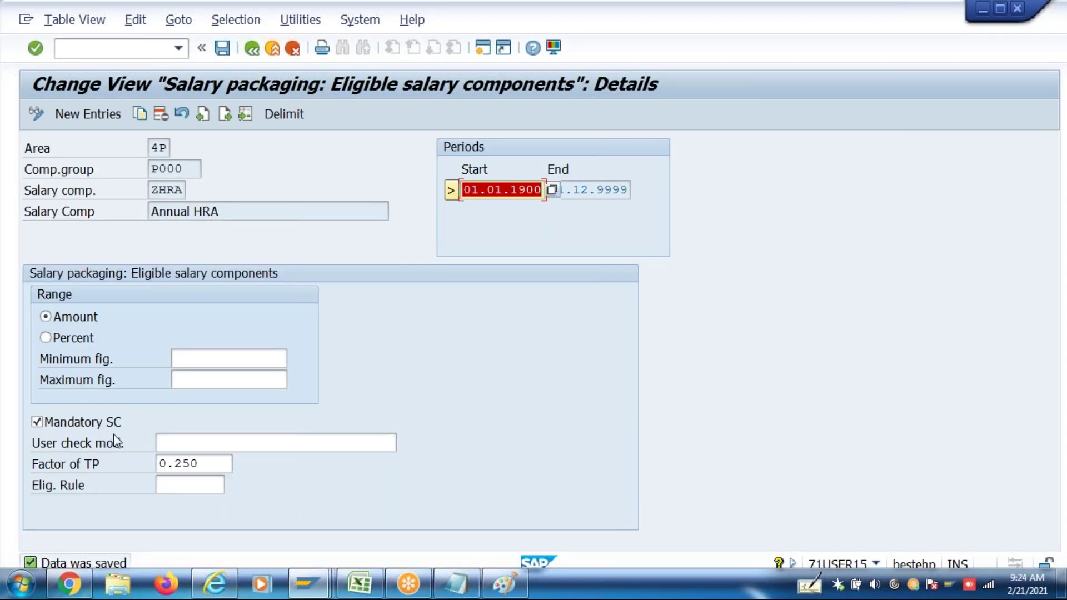
click(197, 464)
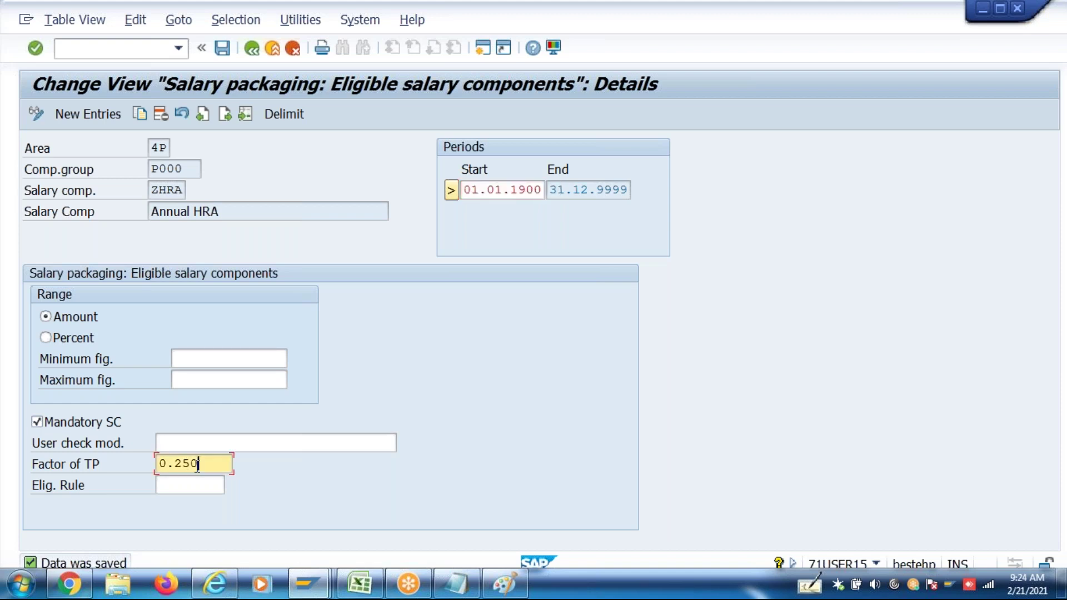
click(252, 49)
click(252, 49)
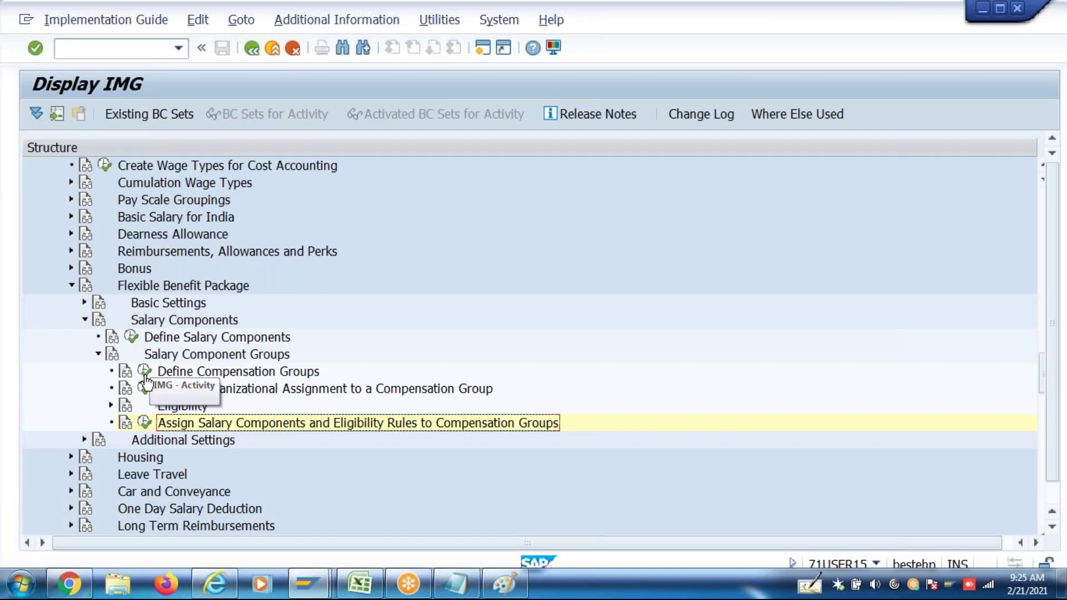
Open the ZHRA Annual HRA component under Define Salary Components, save, and return to Easy Access
click(131, 336)
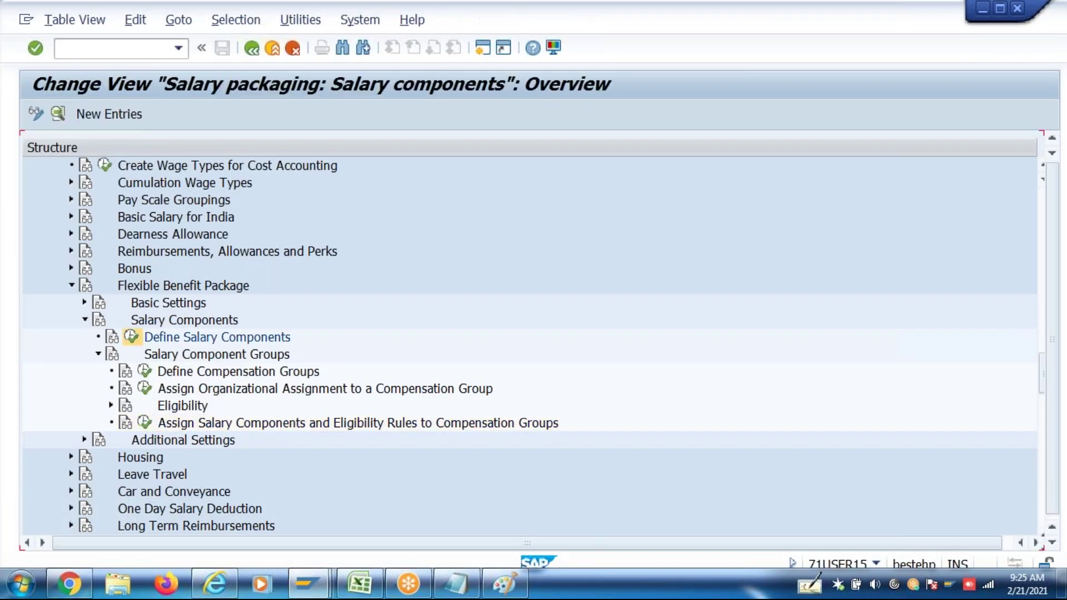
double_click(111, 333)
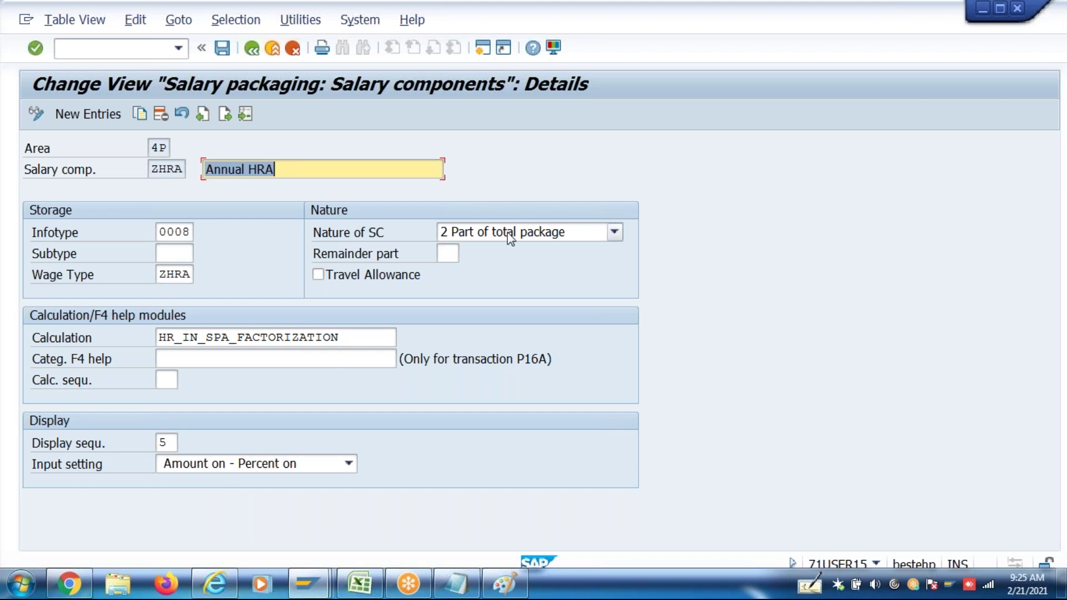
key(ctrl+s)
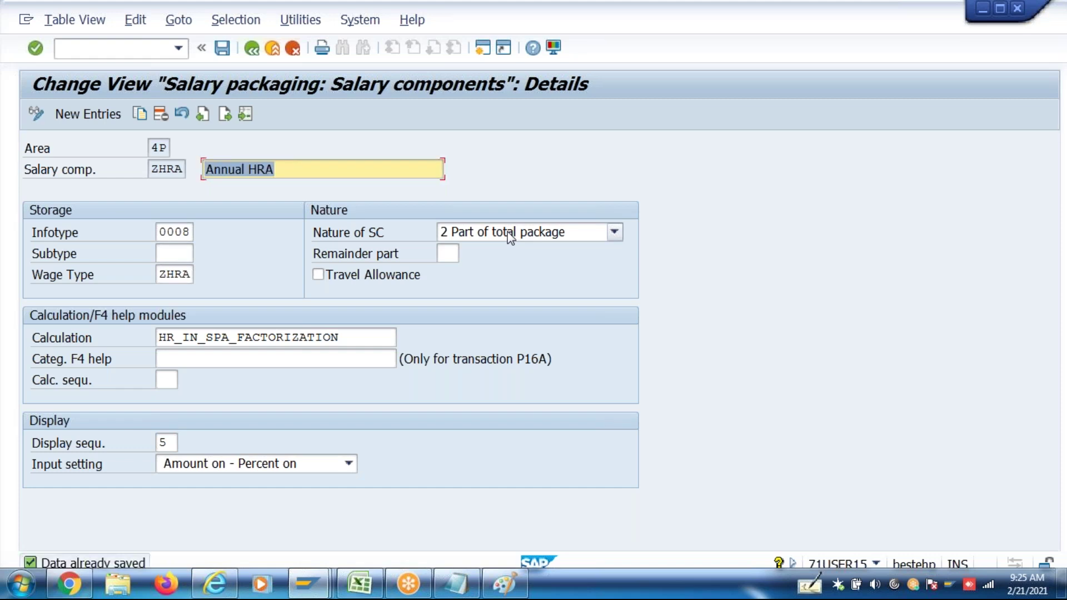
key(alt+Tab)
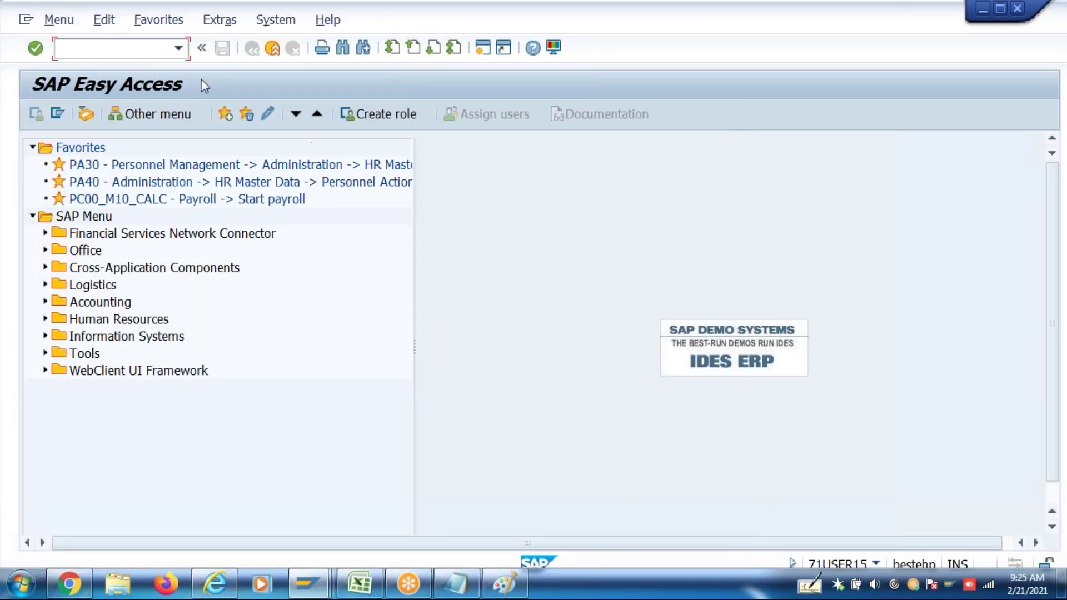
Run P16B_Admin for effective date 01042017 and dismiss the lock error
click(178, 47)
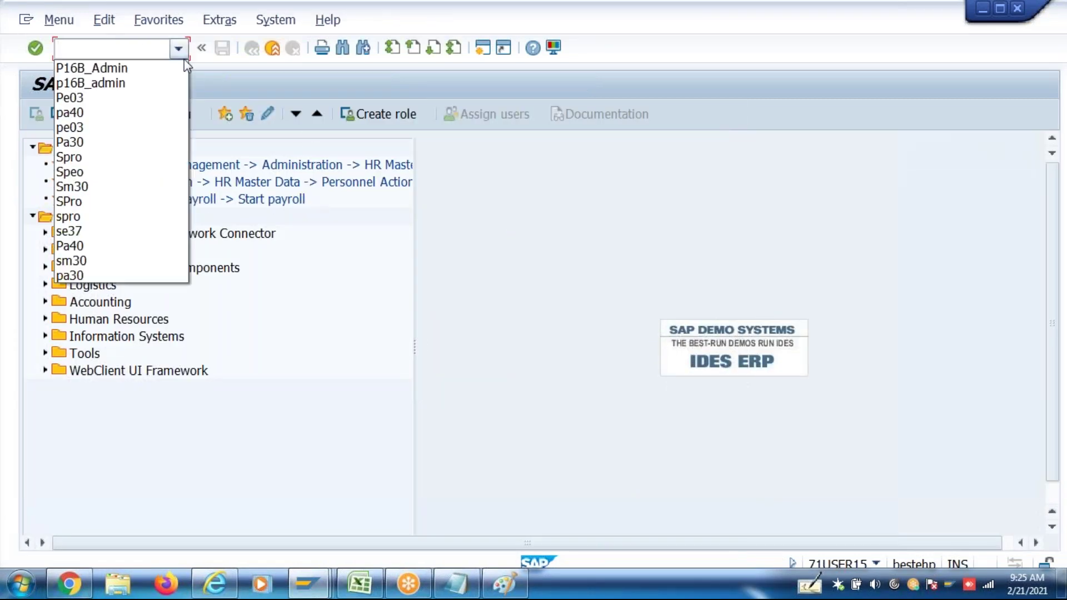
click(145, 69)
key(Return)
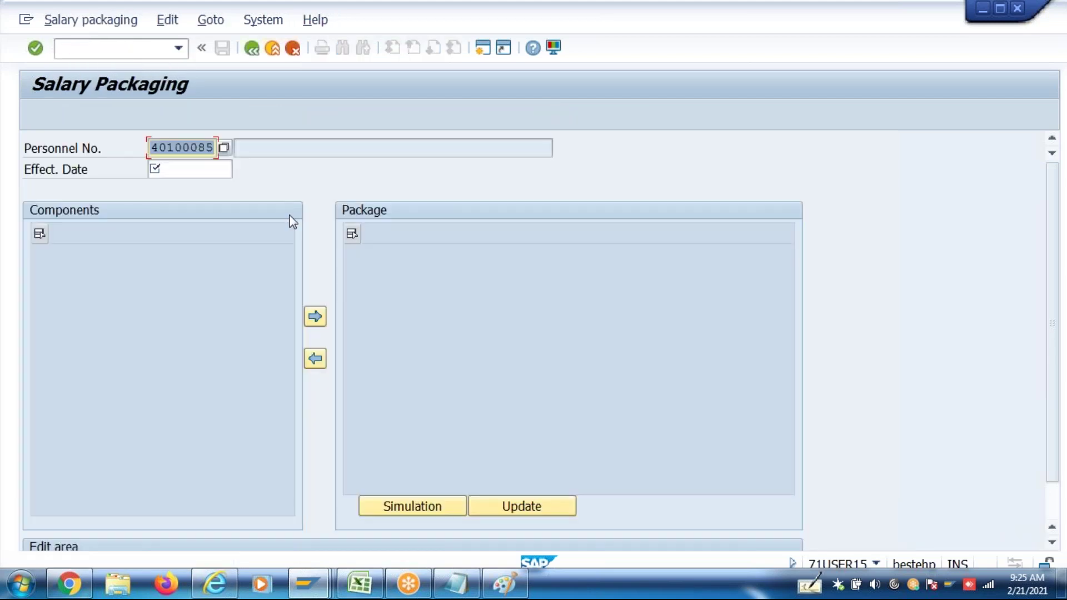
click(210, 177)
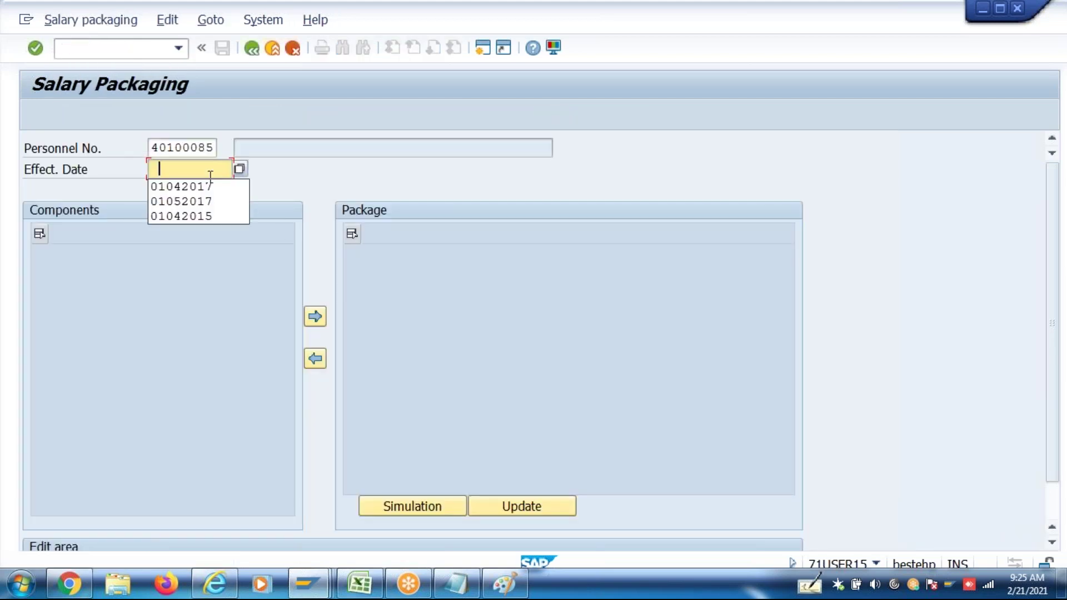
click(209, 185)
key(Return)
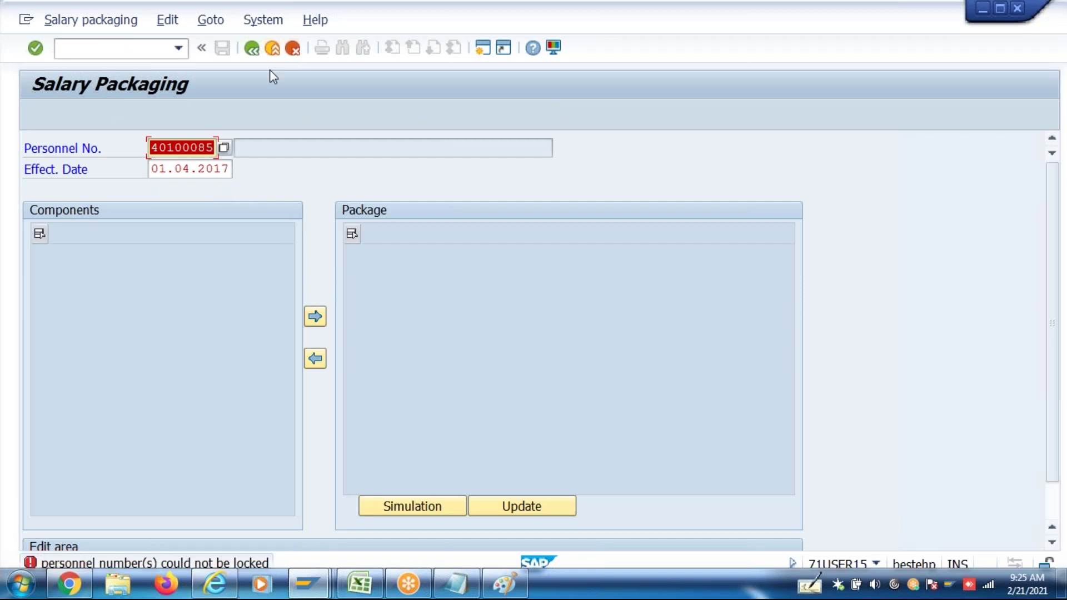
click(293, 49)
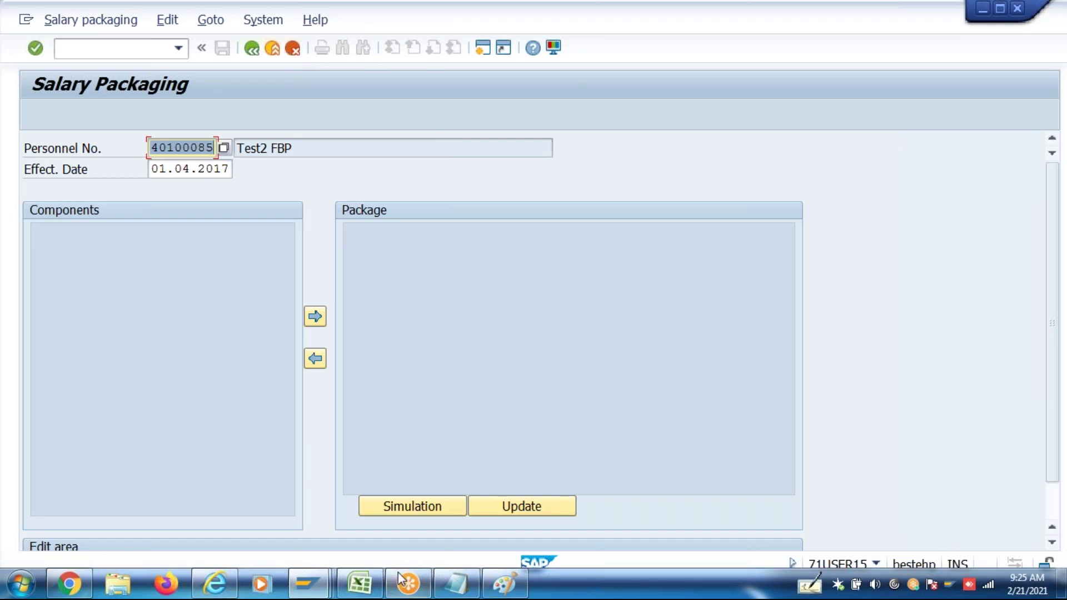
Close the extra Salary Packaging and configuration windows, decline logging off, and return to Easy Access
mouse_move(325, 586)
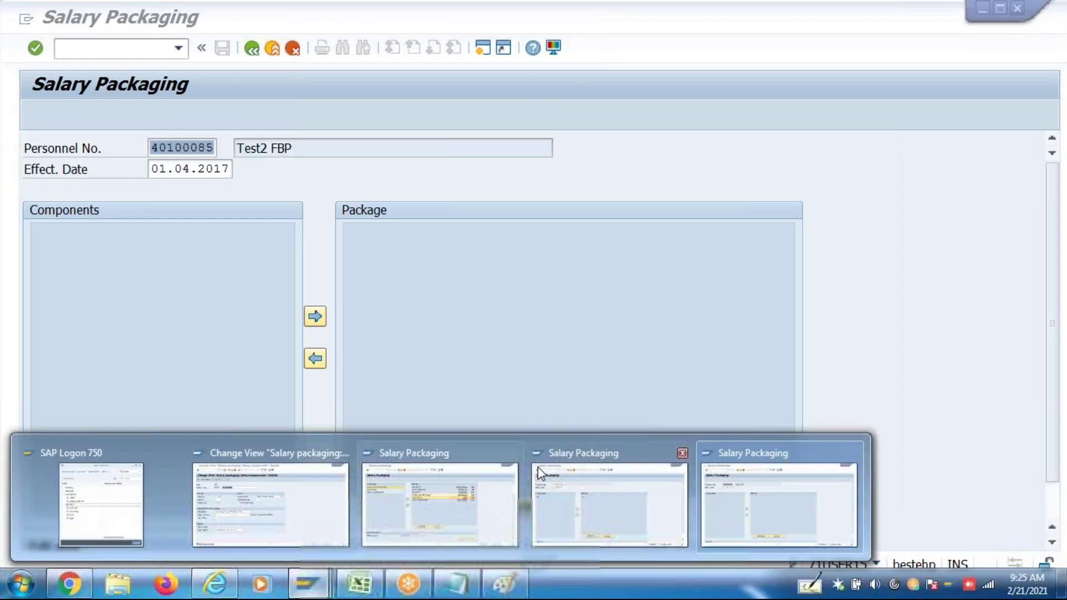
click(513, 454)
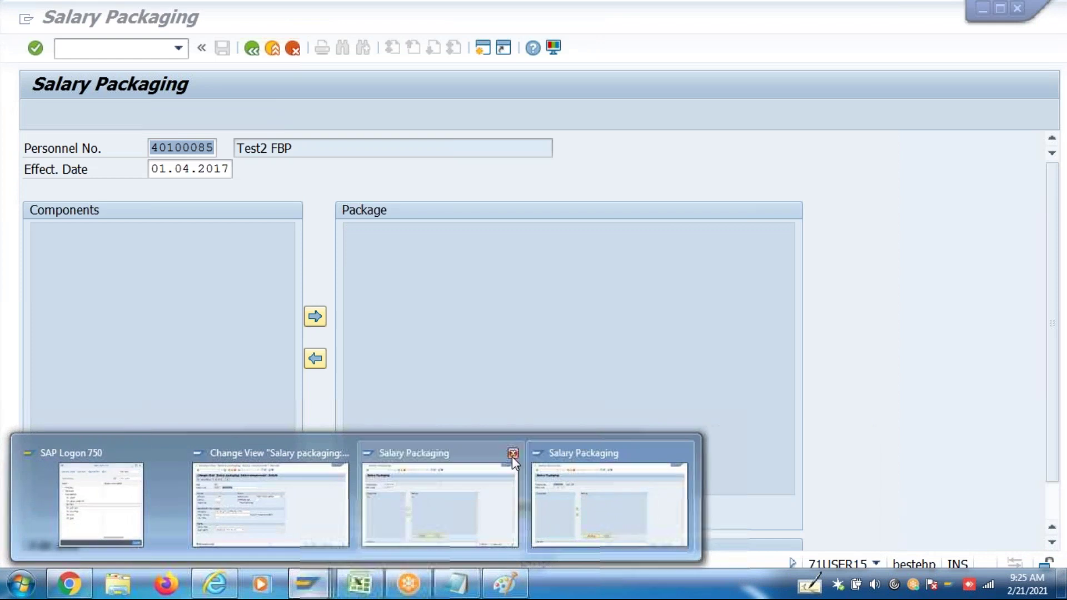
click(512, 454)
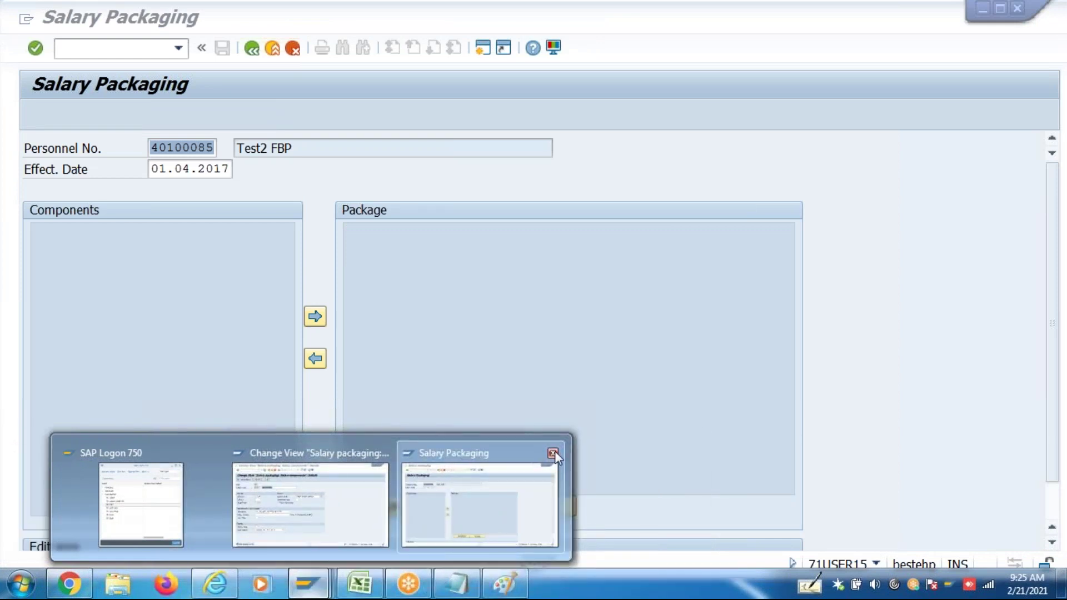
click(551, 453)
click(468, 454)
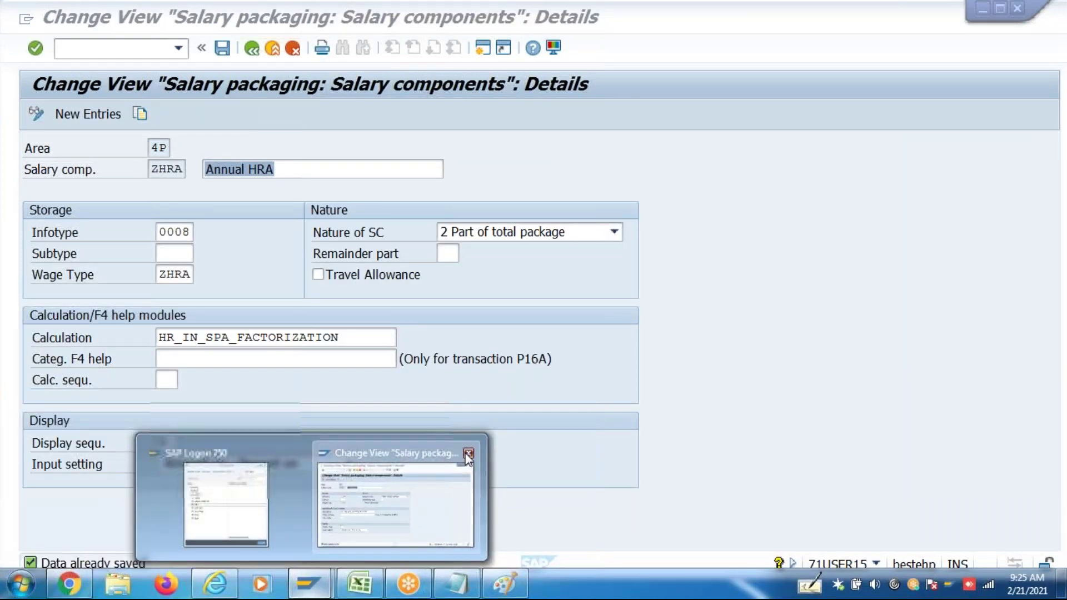
click(469, 451)
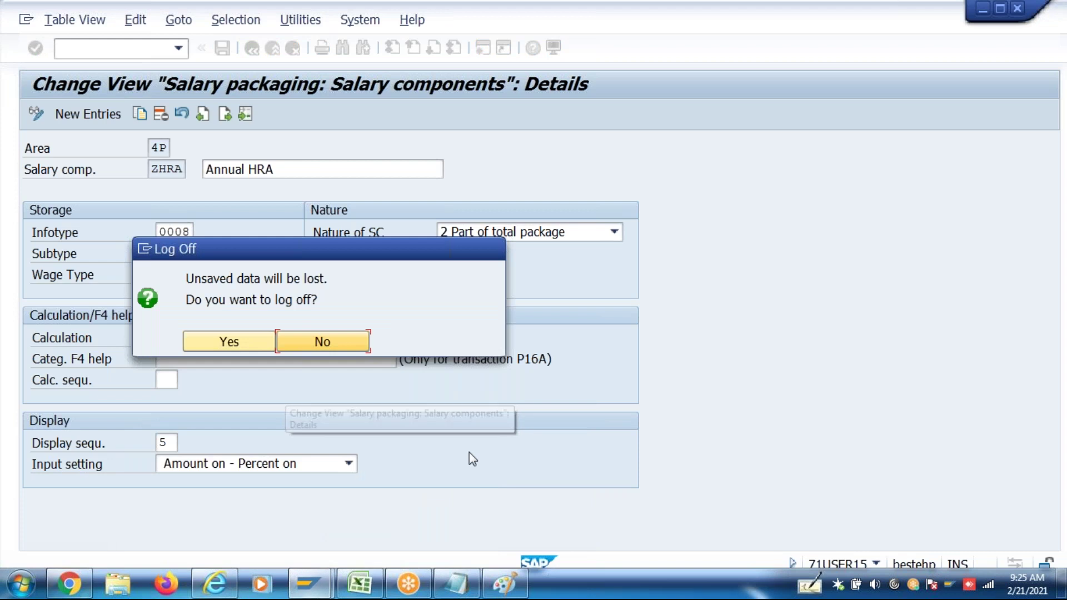
click(329, 341)
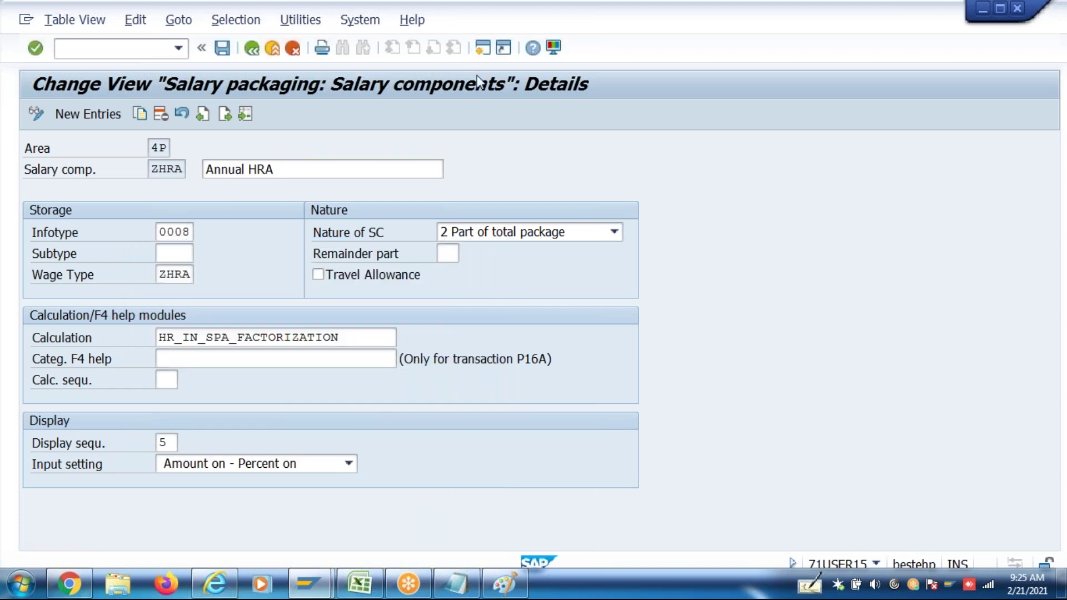
key(shift+F3)
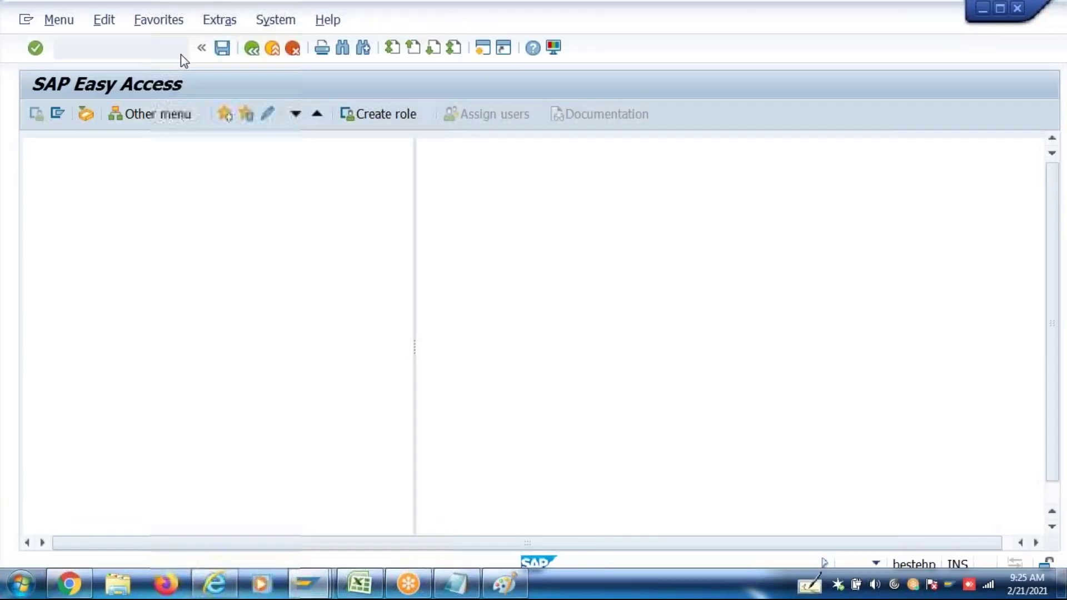
click(178, 49)
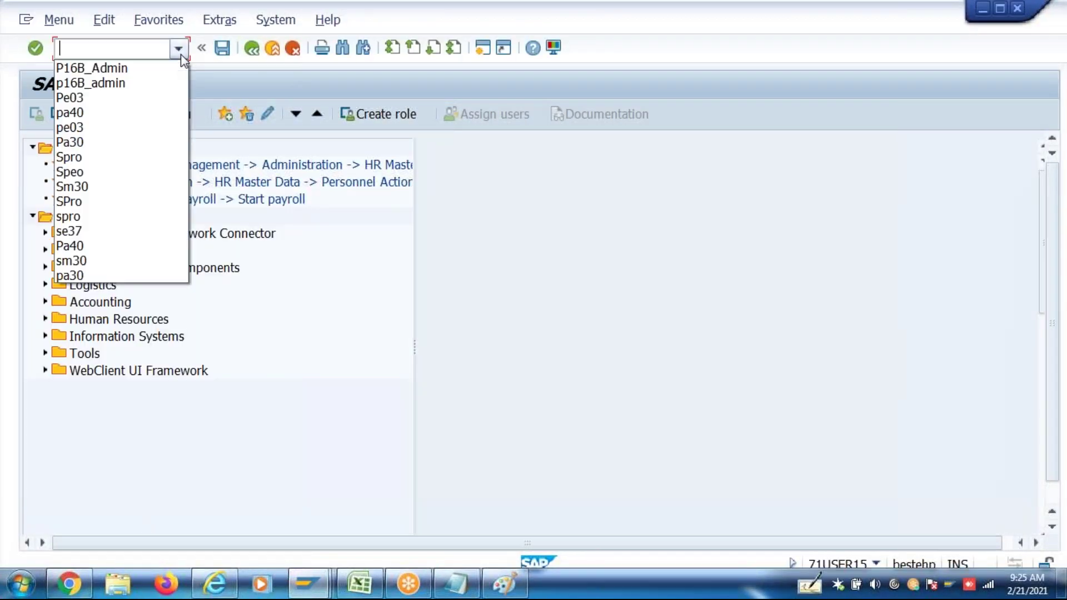
click(147, 68)
key(Return)
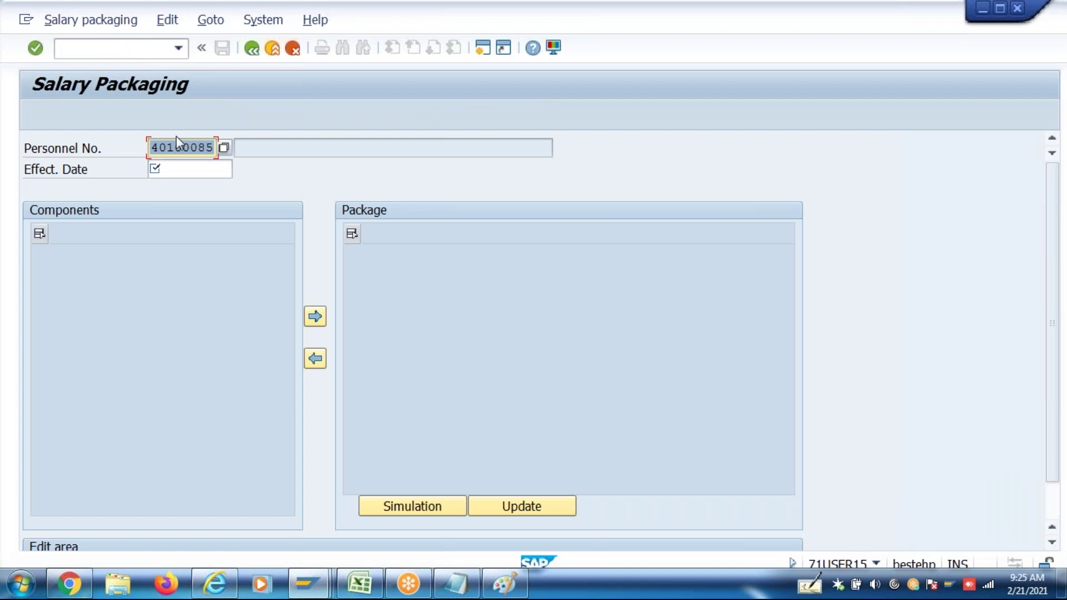
click(212, 166)
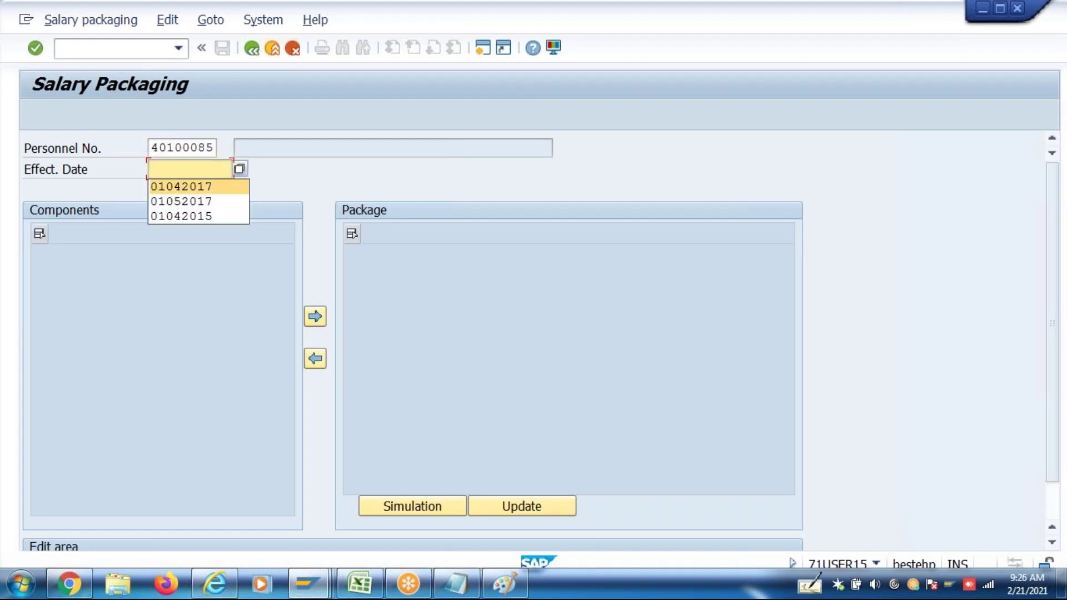
key(Return)
key(Return)
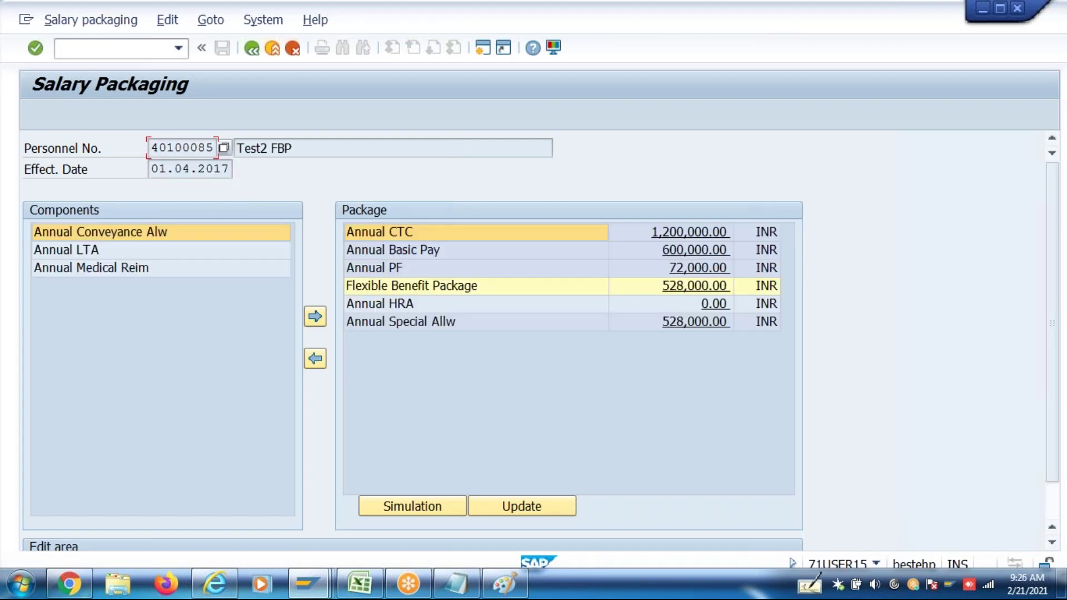
click(717, 305)
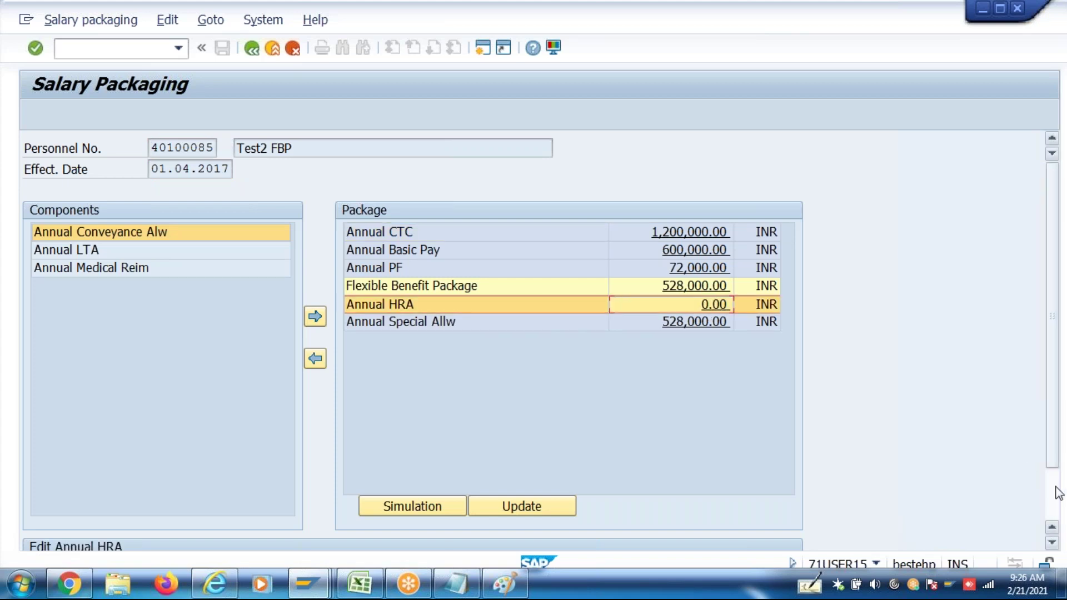
click(1052, 493)
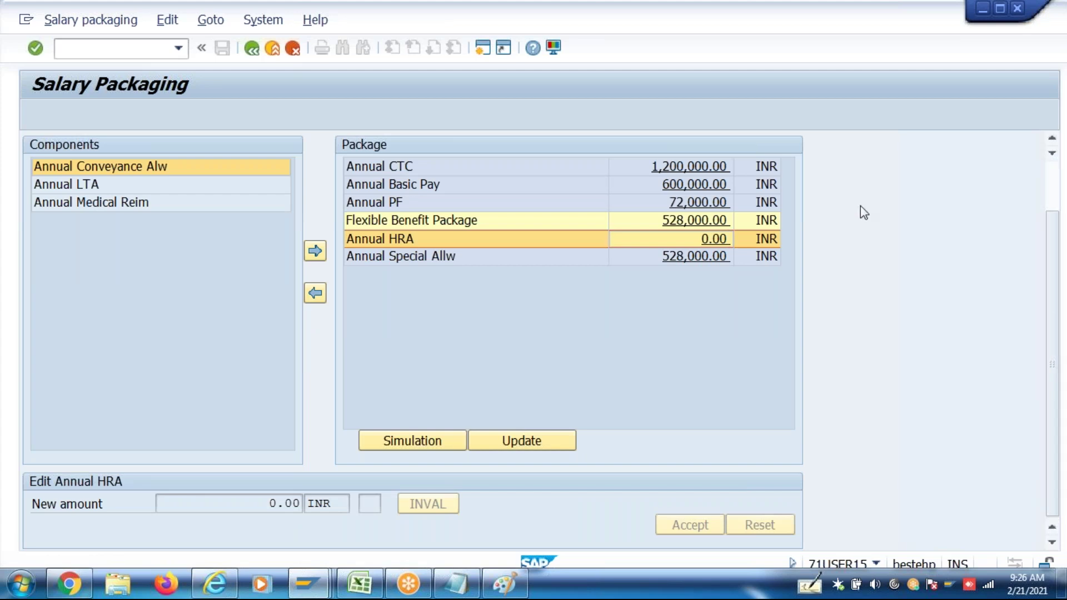
key(F3)
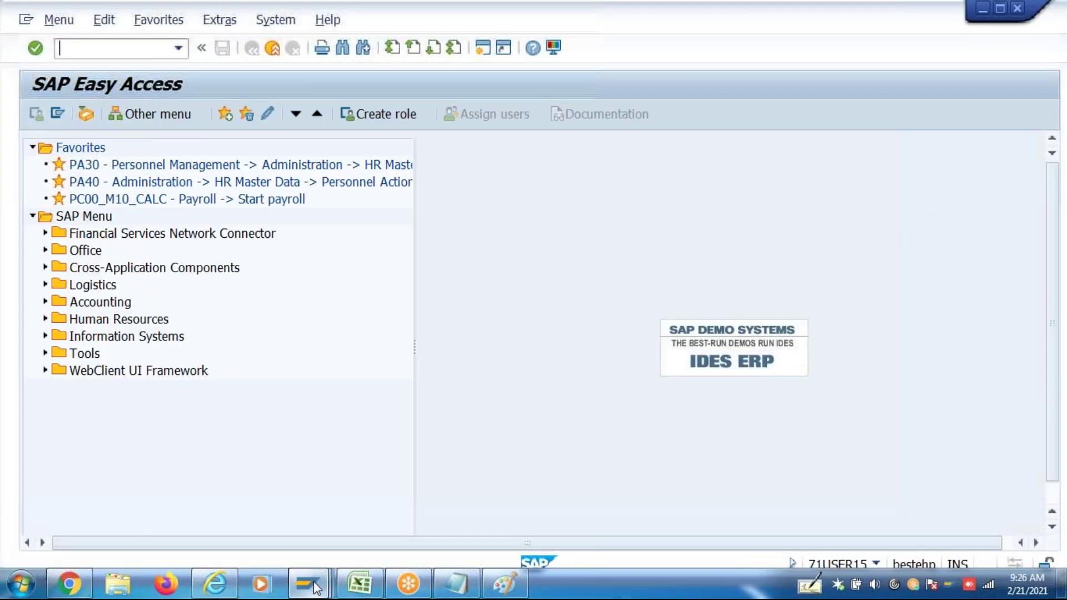
Change the ZHRA calculation module to HR_IN_SPA_FACTORIZATION1 and save it under a customizing request
mouse_move(314, 586)
click(302, 503)
click(355, 336)
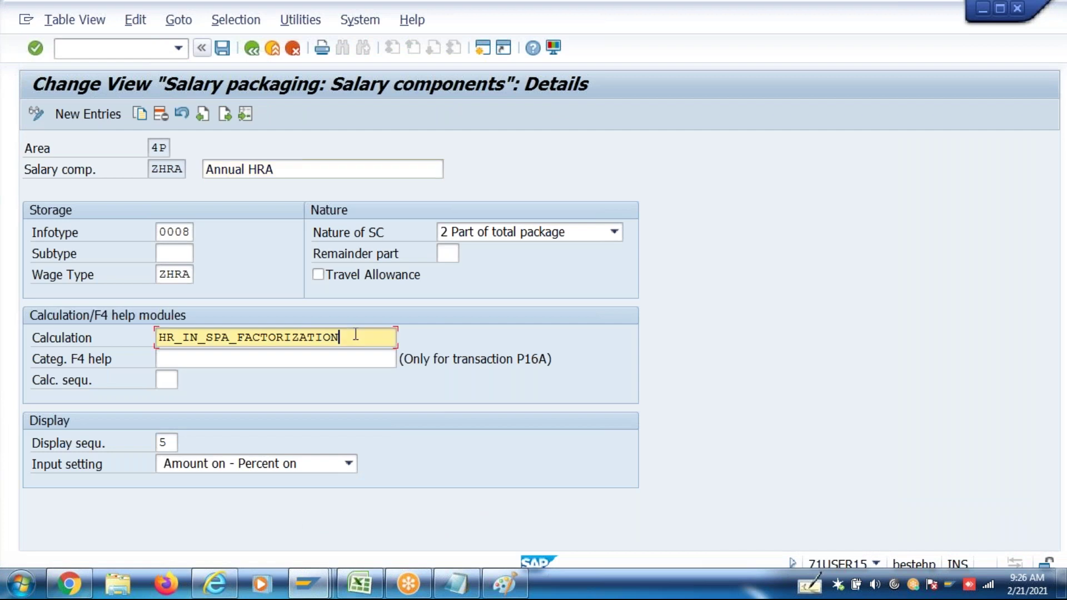
text(1)
key(Return)
key(ctrl+s)
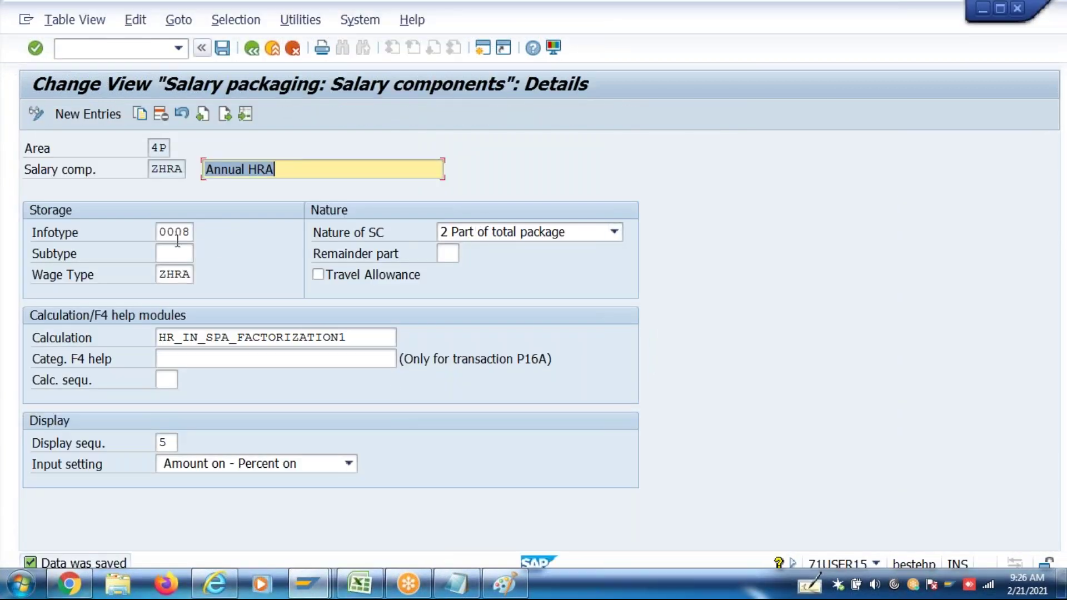
click(176, 274)
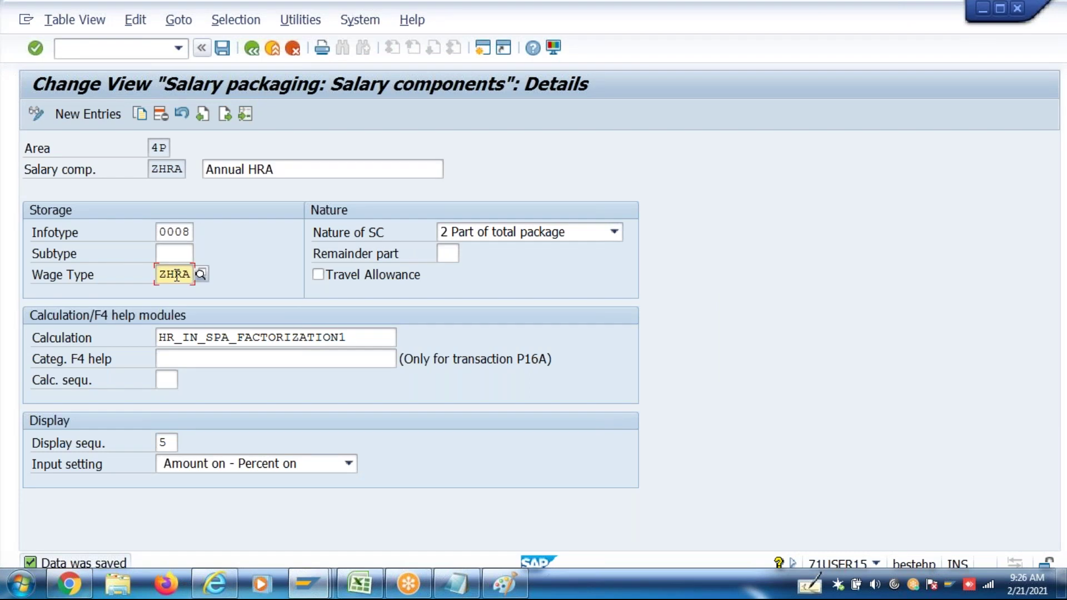
click(356, 339)
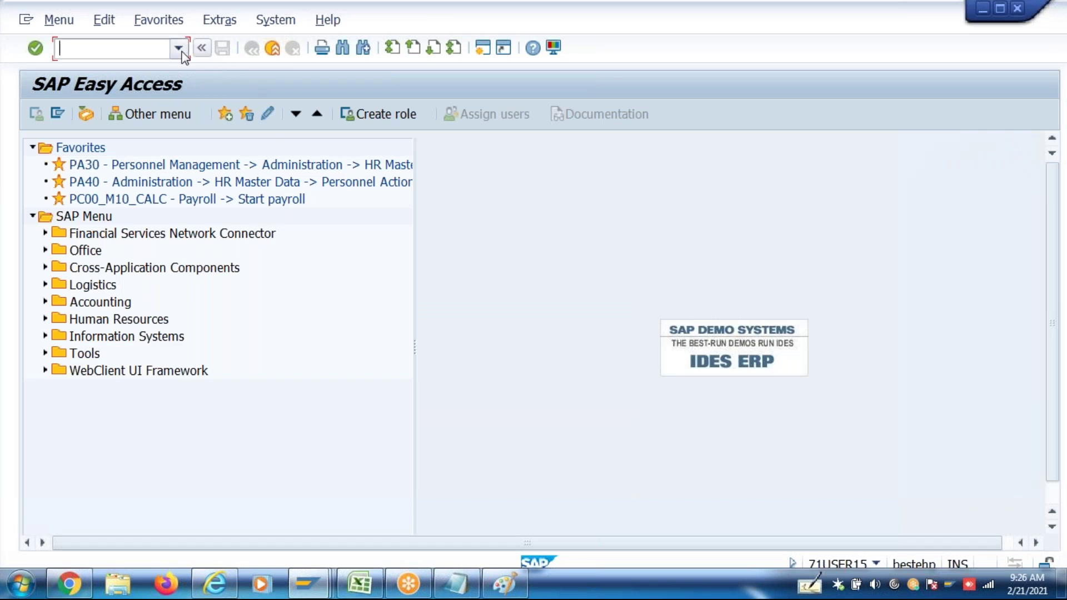
Run P16B_Admin for effective date 01042017, dismiss the personnel lock error and go back
click(178, 48)
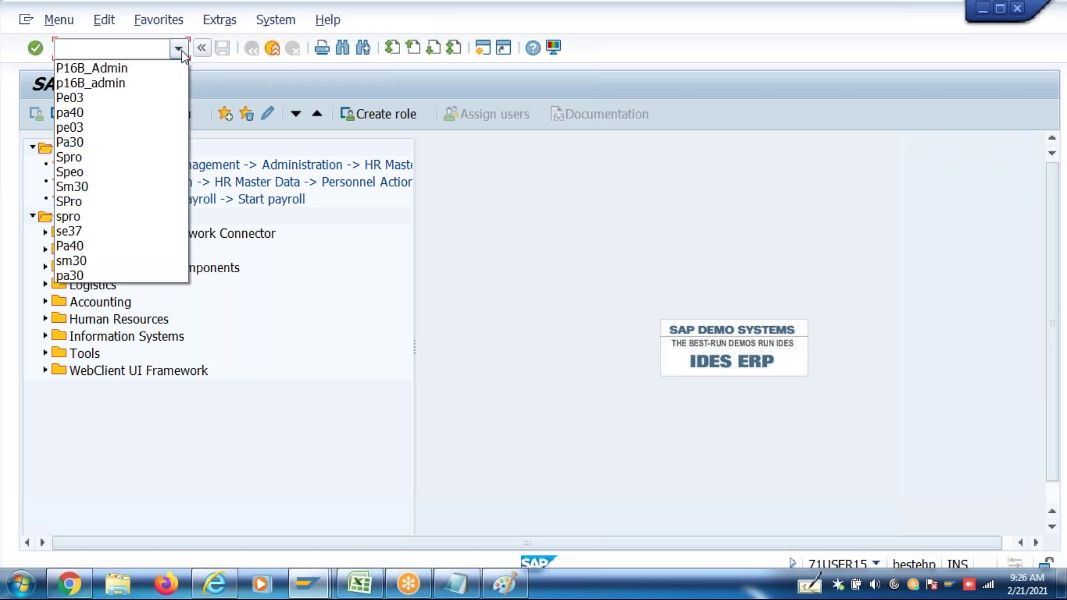
click(159, 67)
key(Return)
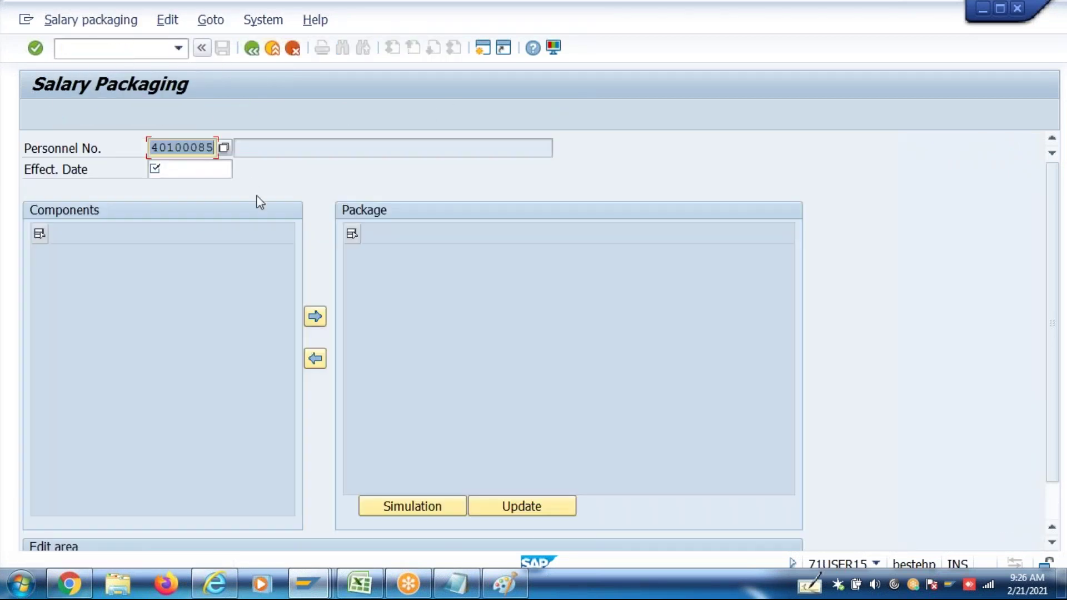
click(210, 169)
click(210, 187)
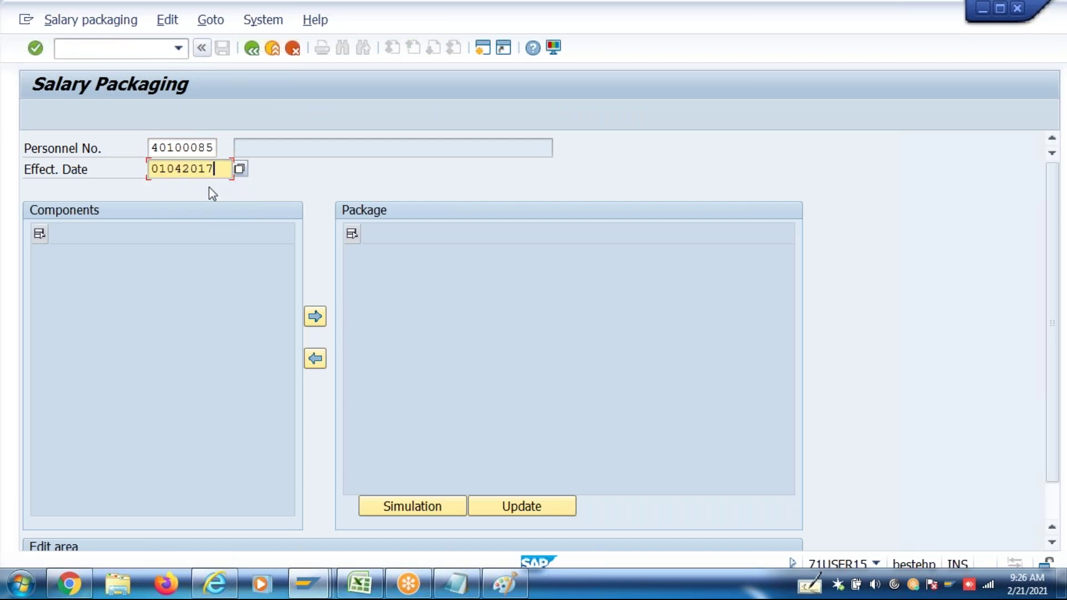
key(Return)
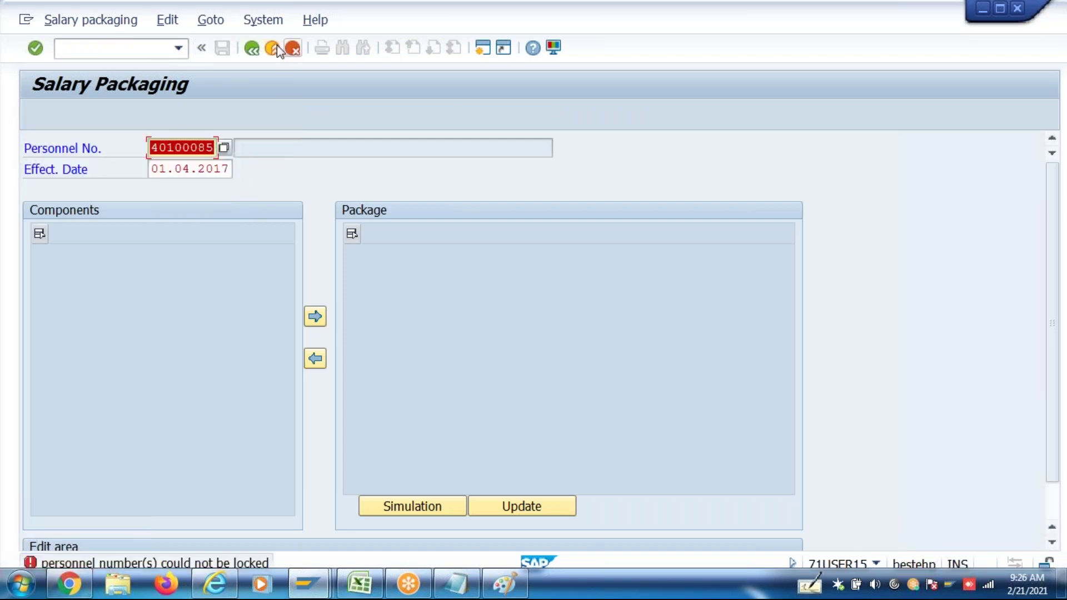
click(291, 52)
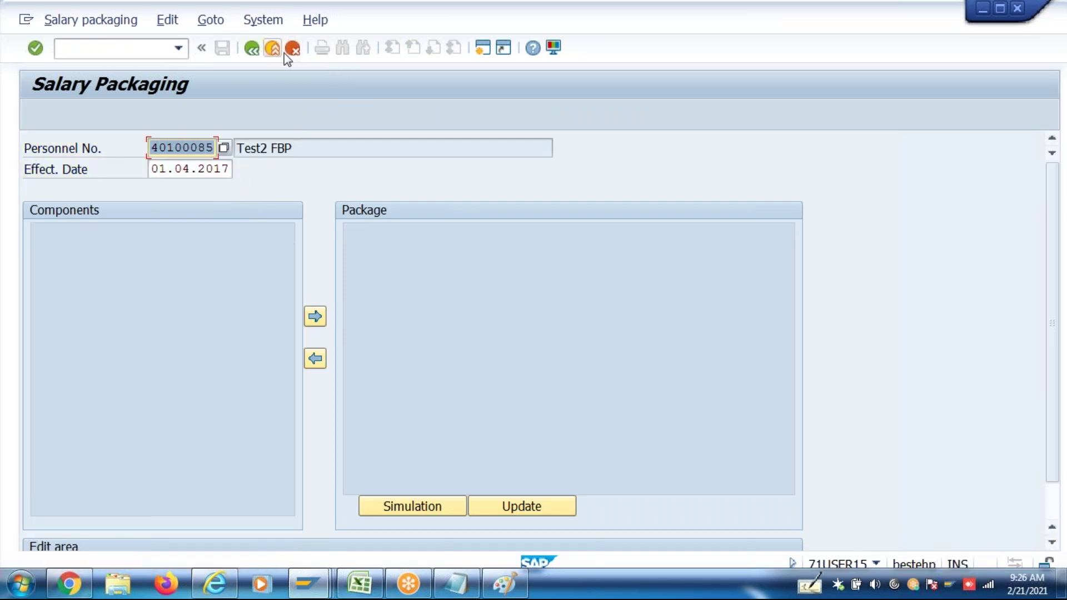
click(252, 51)
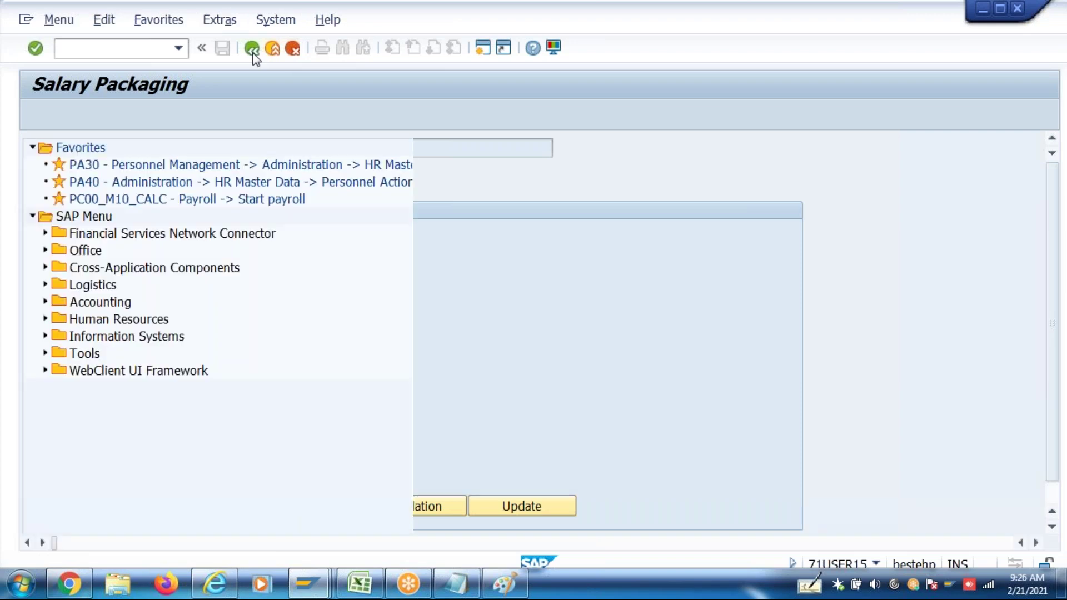
Close the other salary packaging session, then reload Test2 FBP's 01042017 package via P16B_Admin
mouse_move(325, 580)
click(601, 500)
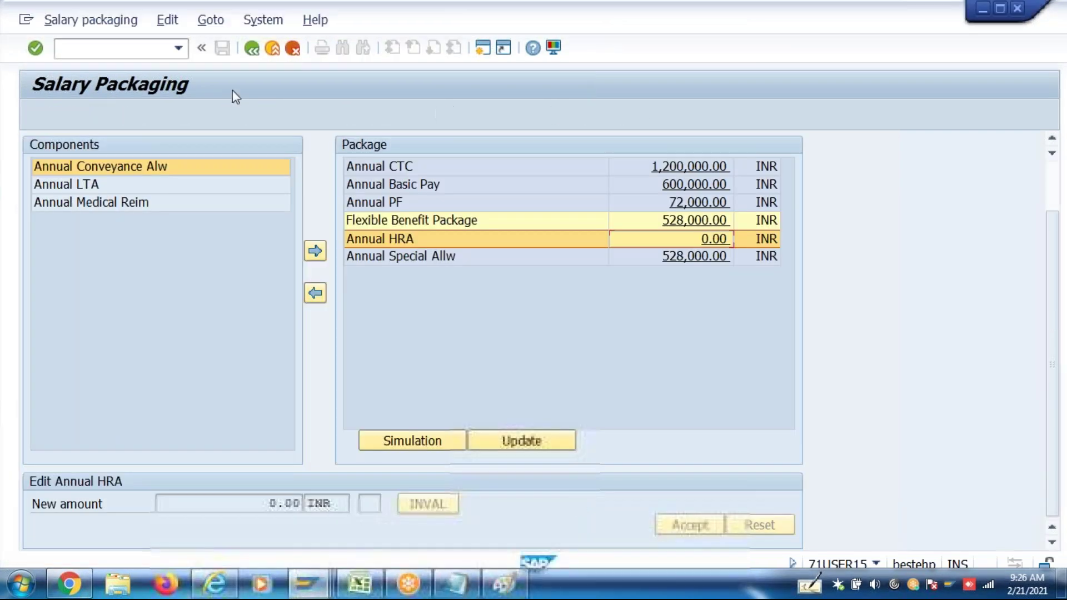
click(253, 52)
click(177, 49)
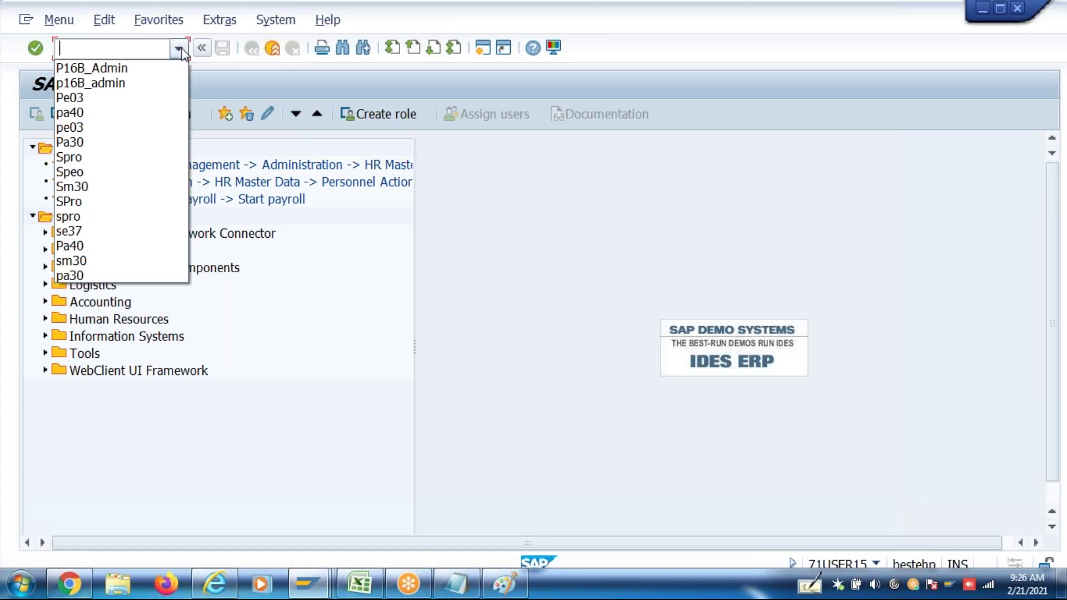
click(158, 67)
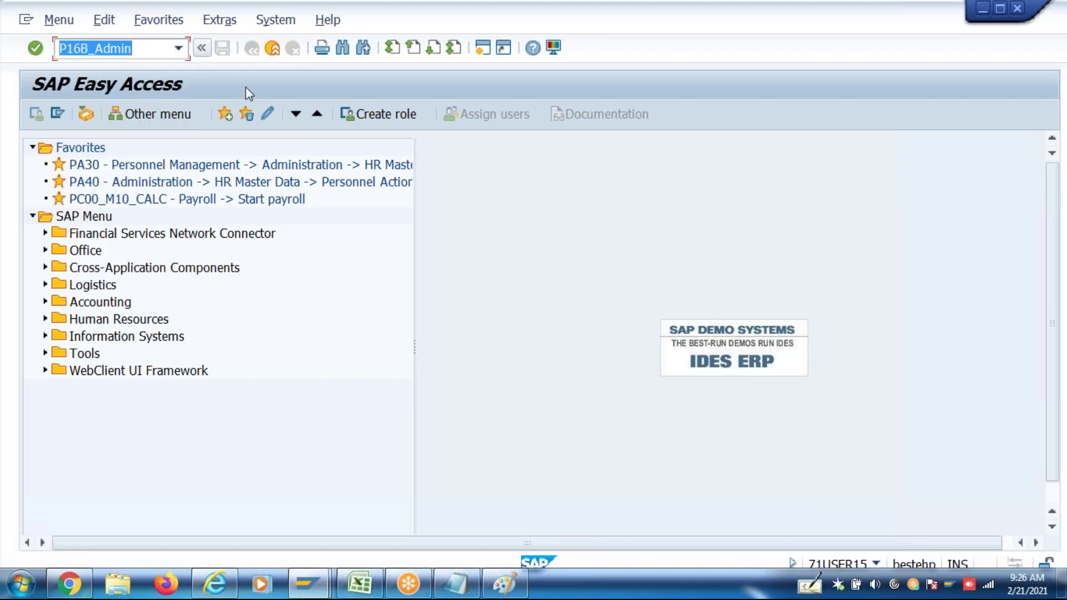
key(Return)
click(196, 169)
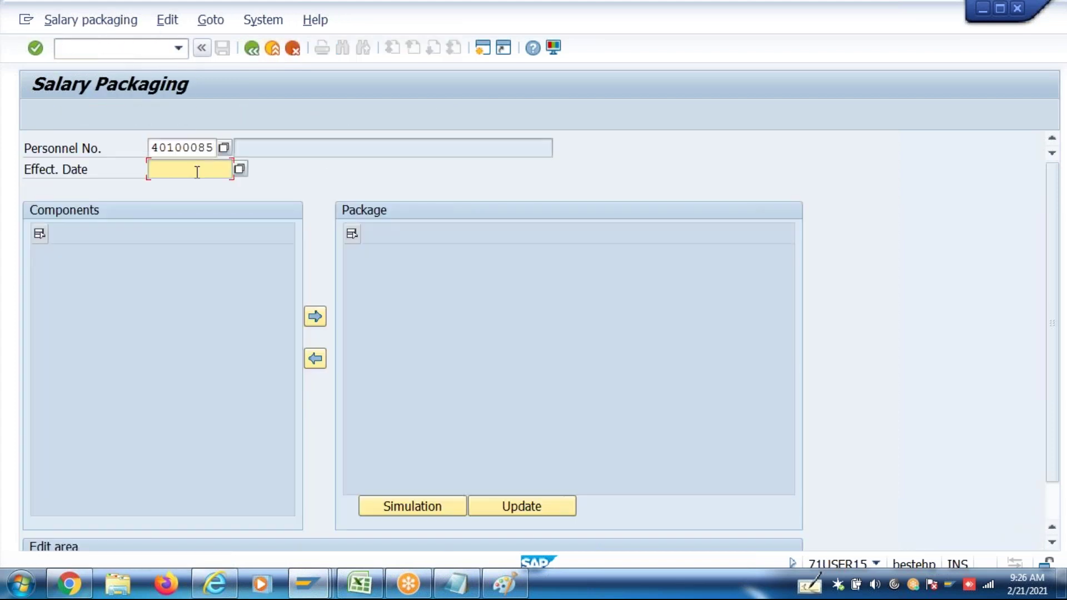
click(199, 186)
key(Return)
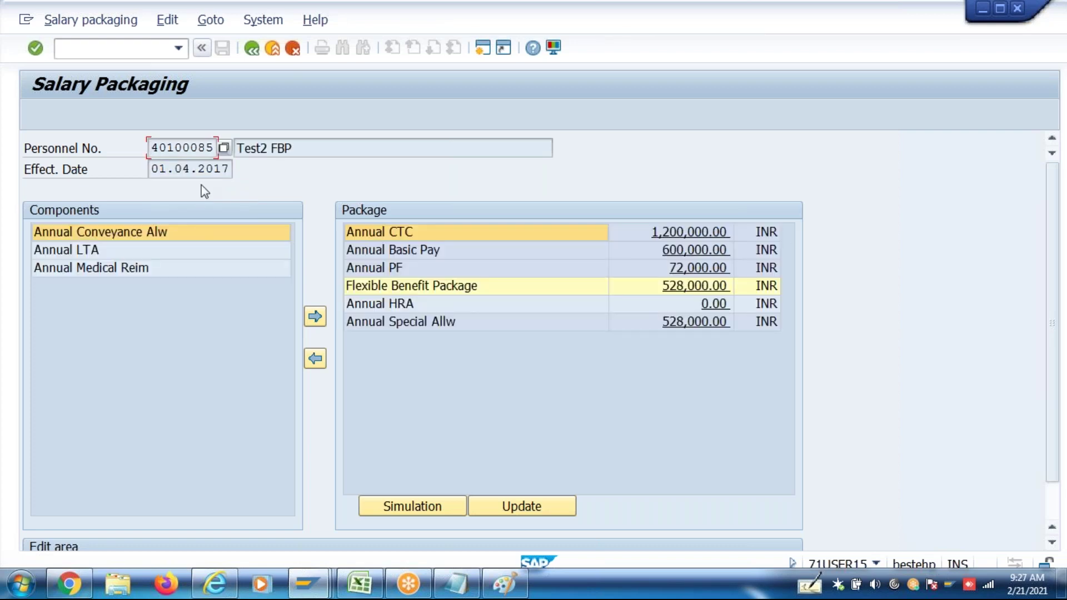
Select Annual HRA in the package and bring up its edit area showing 25.00 percent
click(711, 303)
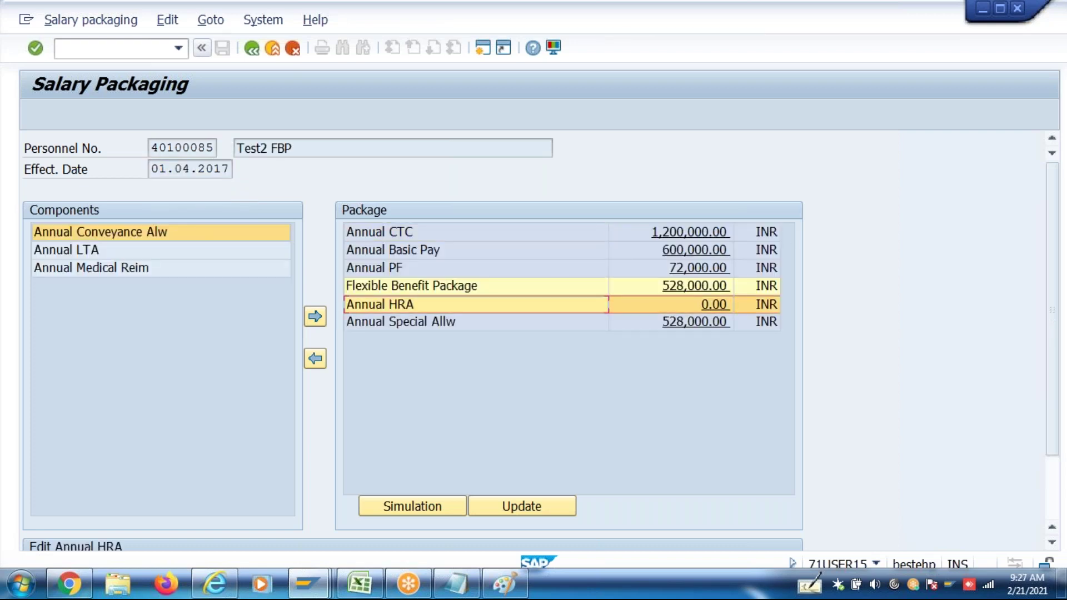
drag(1055, 309, 1062, 416)
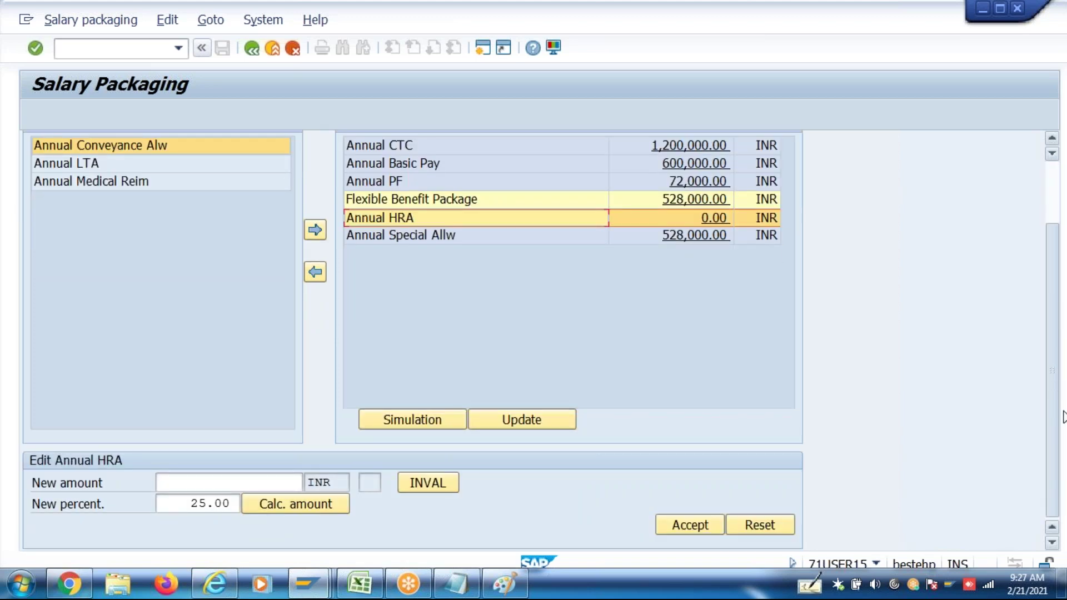
click(300, 509)
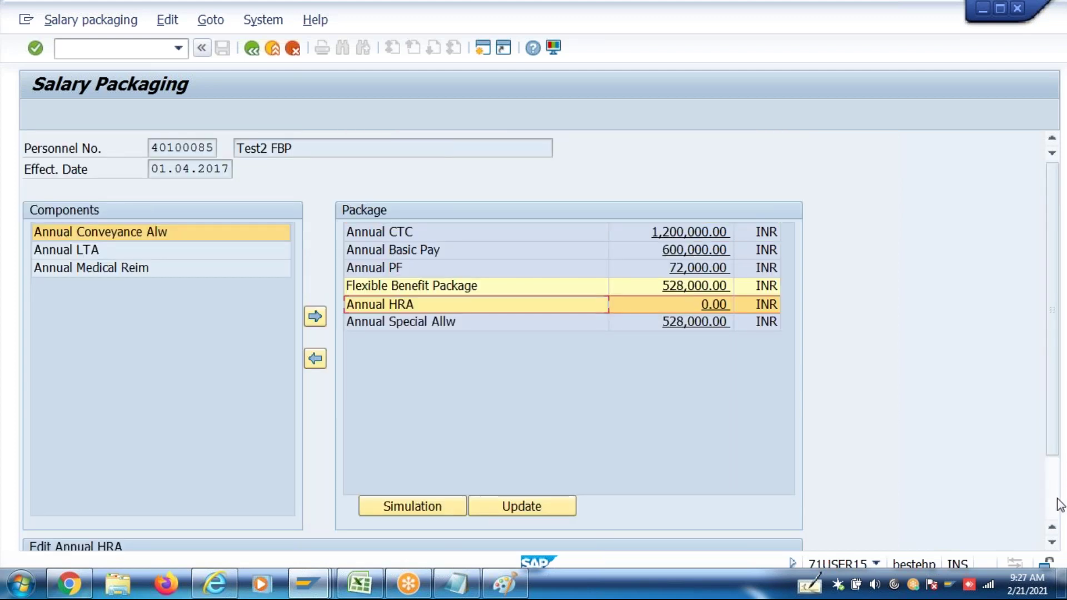
click(1062, 492)
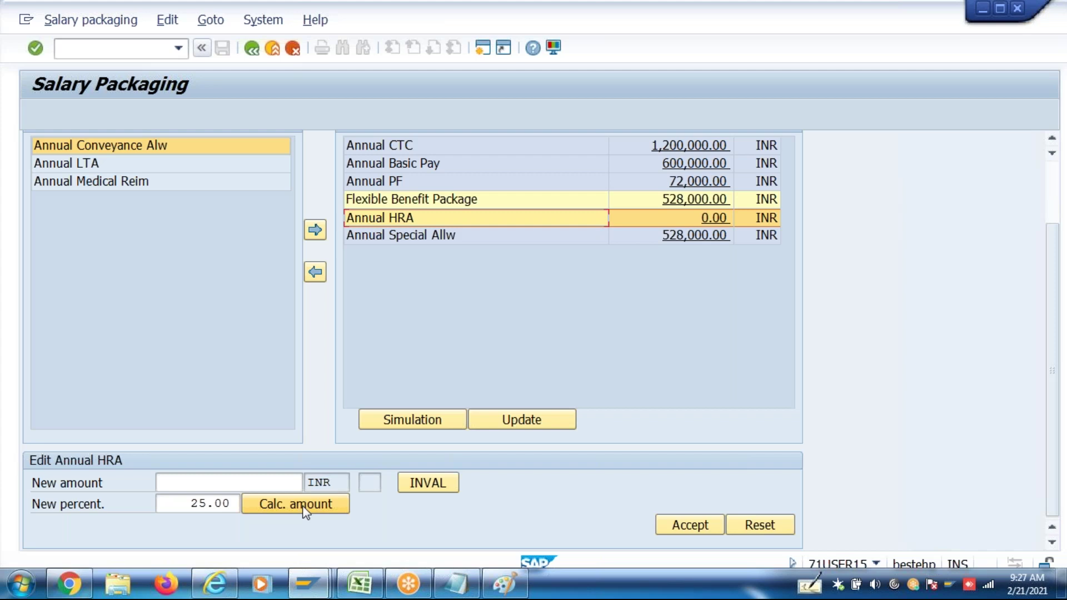
click(304, 507)
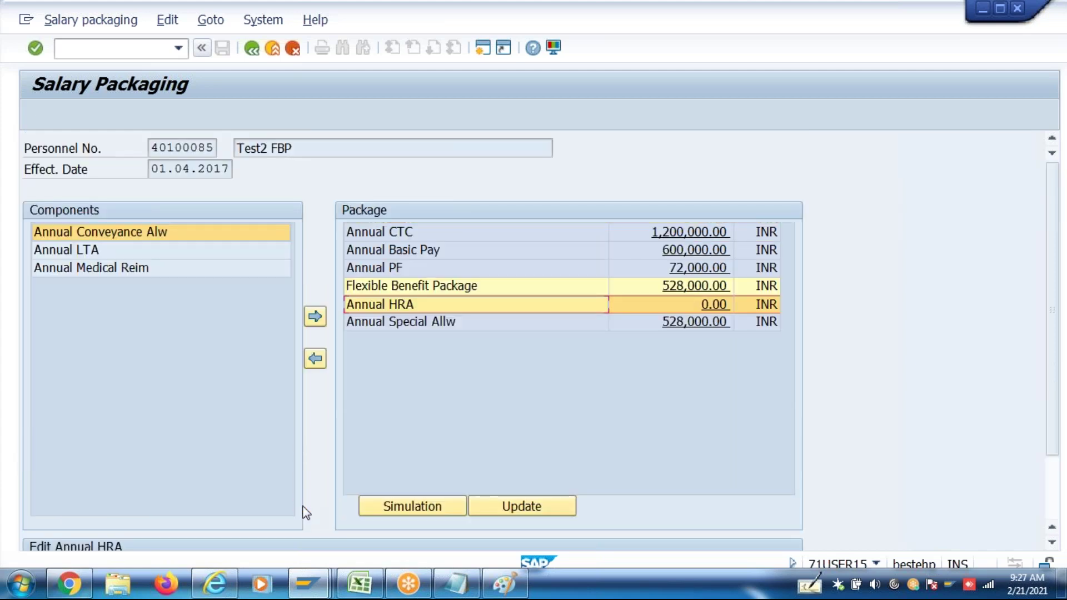
click(1050, 486)
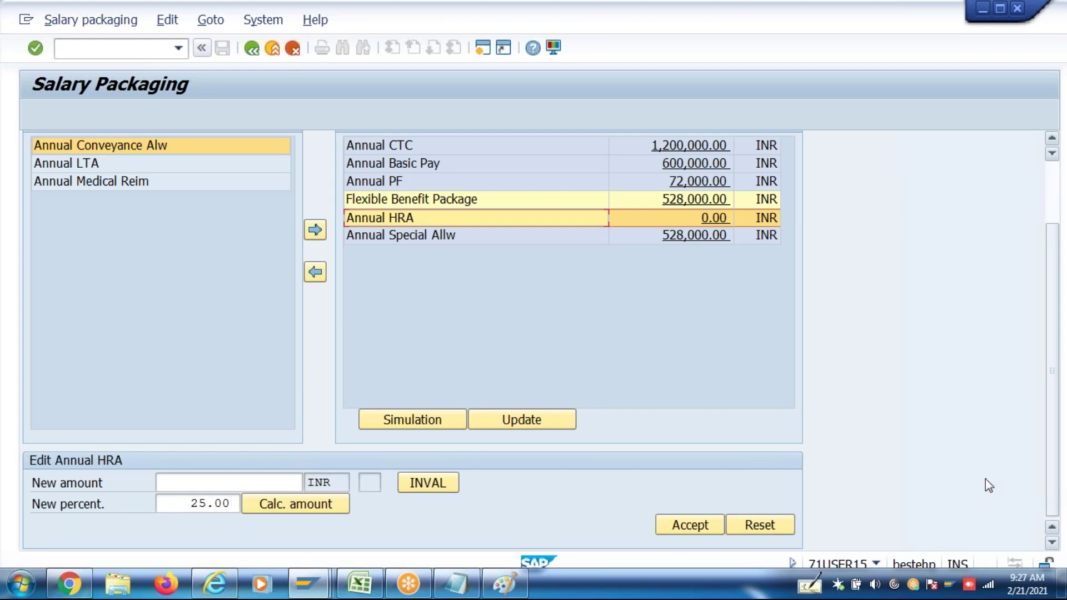
Clear the 25.00 percentage and accept 150000 as the HRA amount, giving Annual HRA 37,500.00
double_click(189, 502)
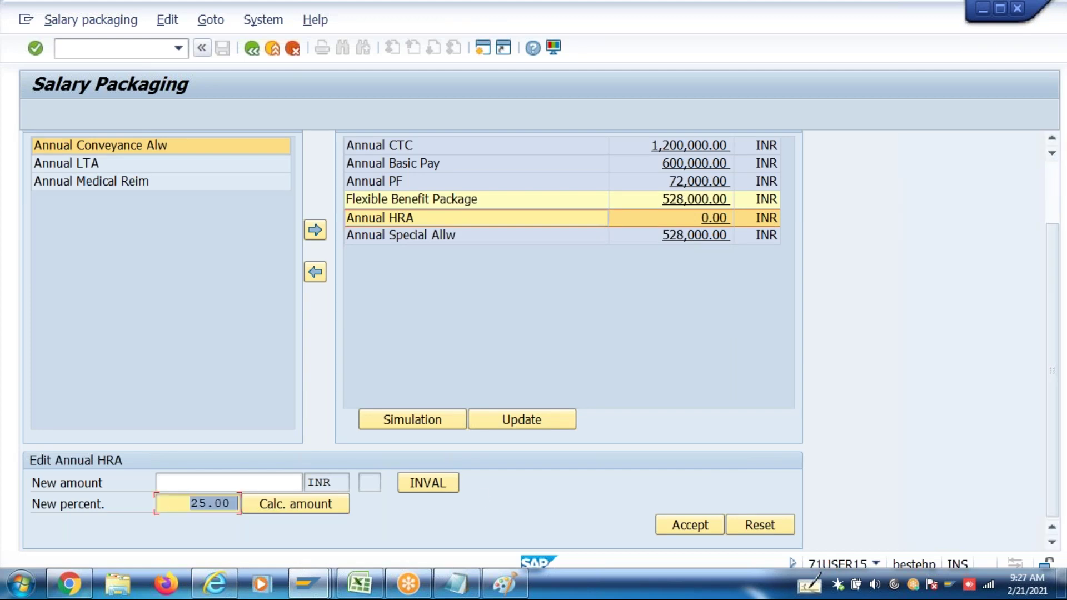
key(Delete)
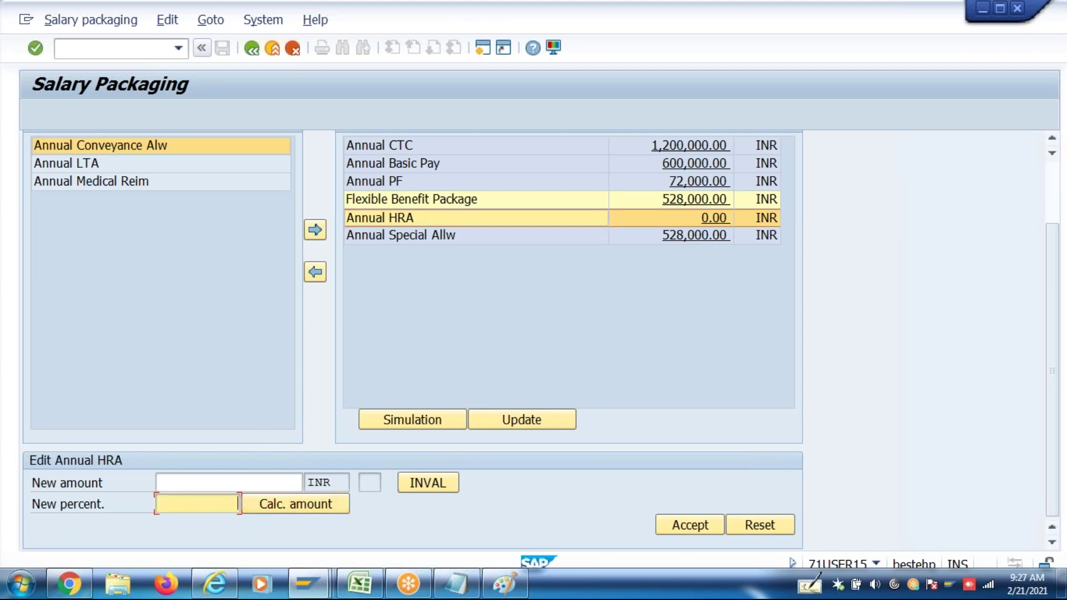
click(261, 482)
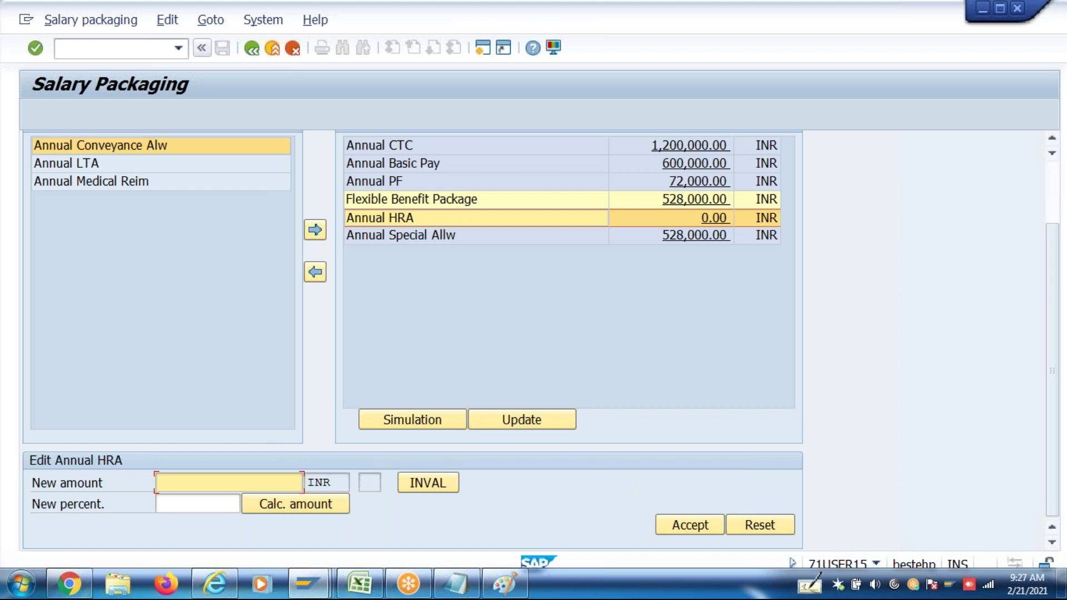
text(150000)
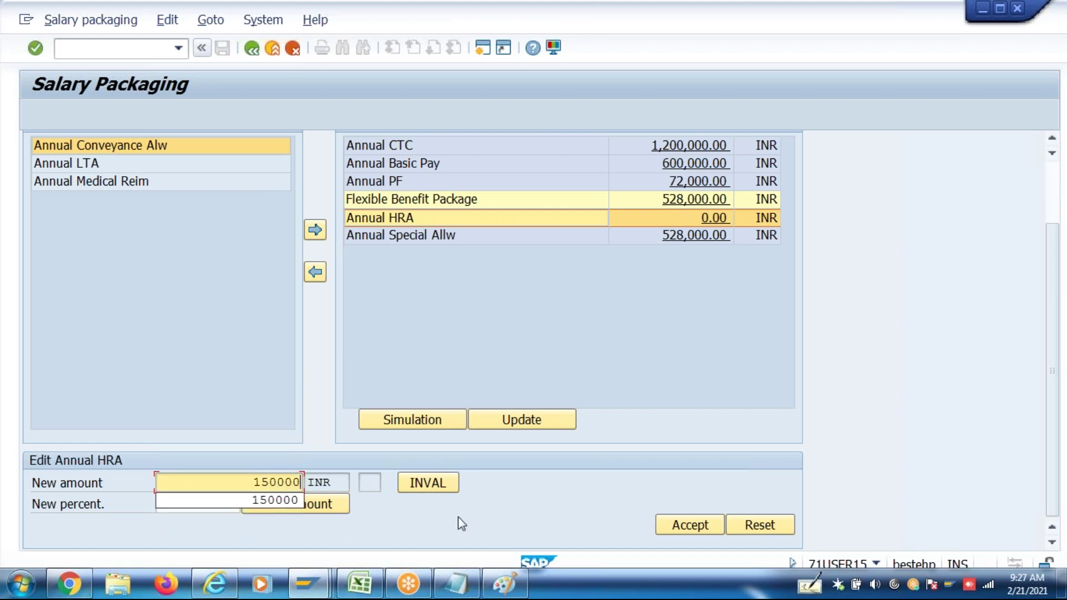
click(458, 517)
click(665, 531)
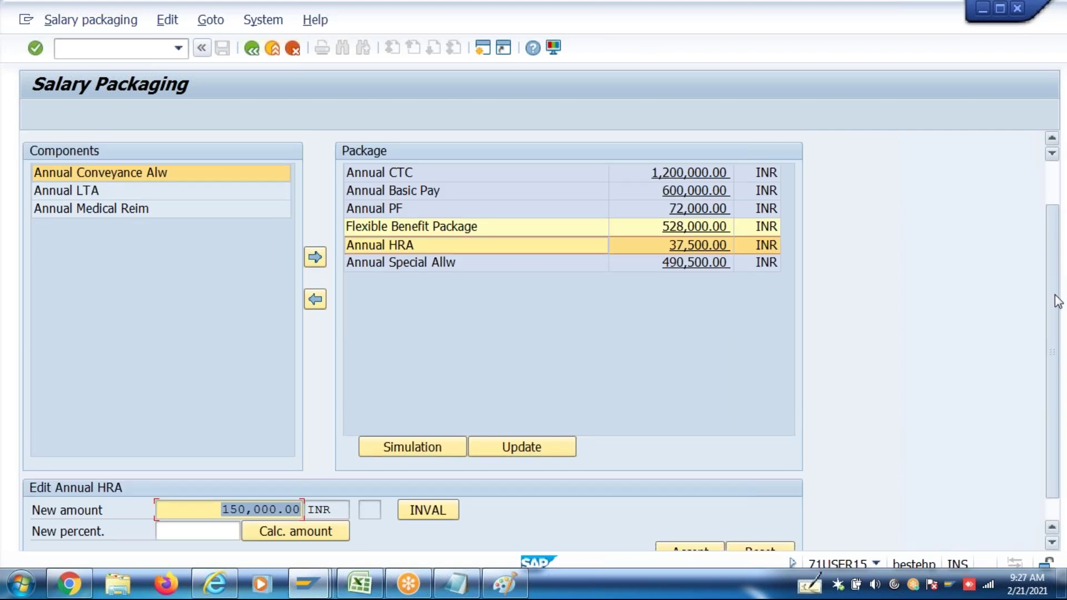
Clear the HRA amount field, toggle between percentage and amount, then switch to SAP Easy Access
drag(1056, 293, 1062, 349)
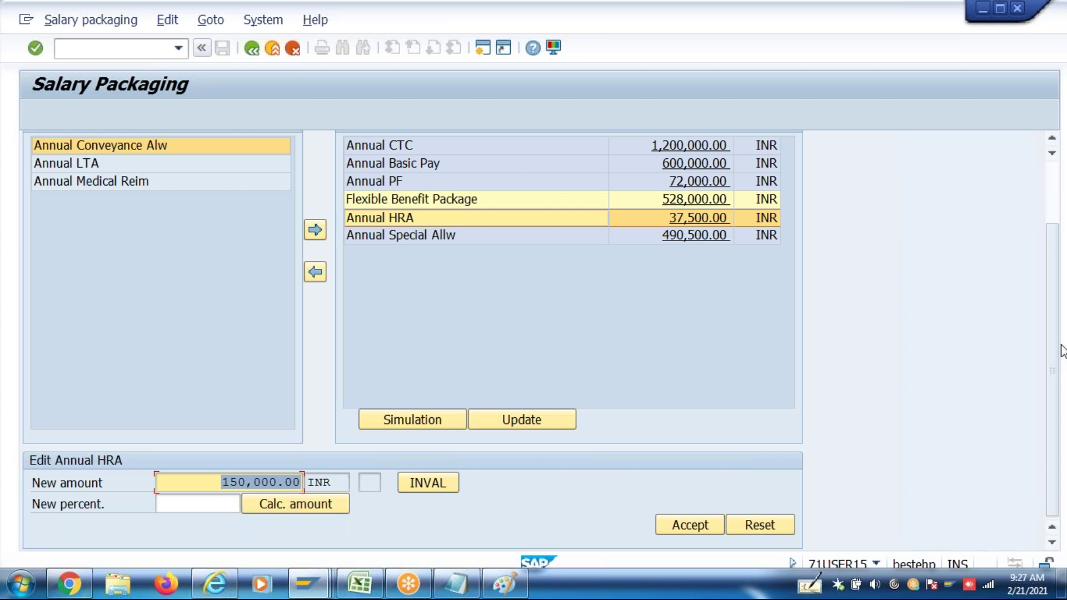
key(BackSpace)
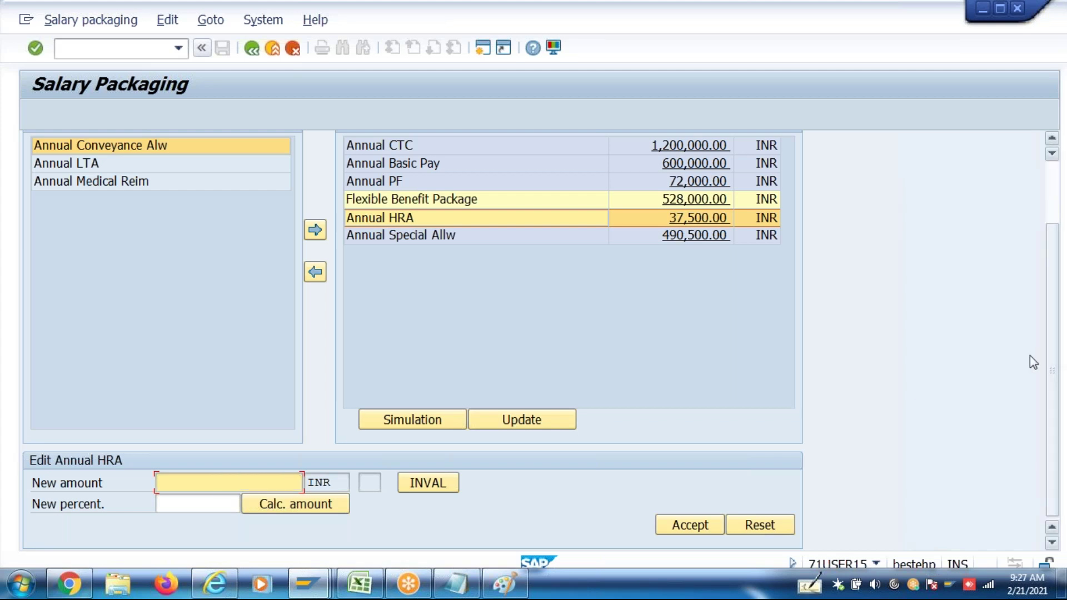
click(202, 511)
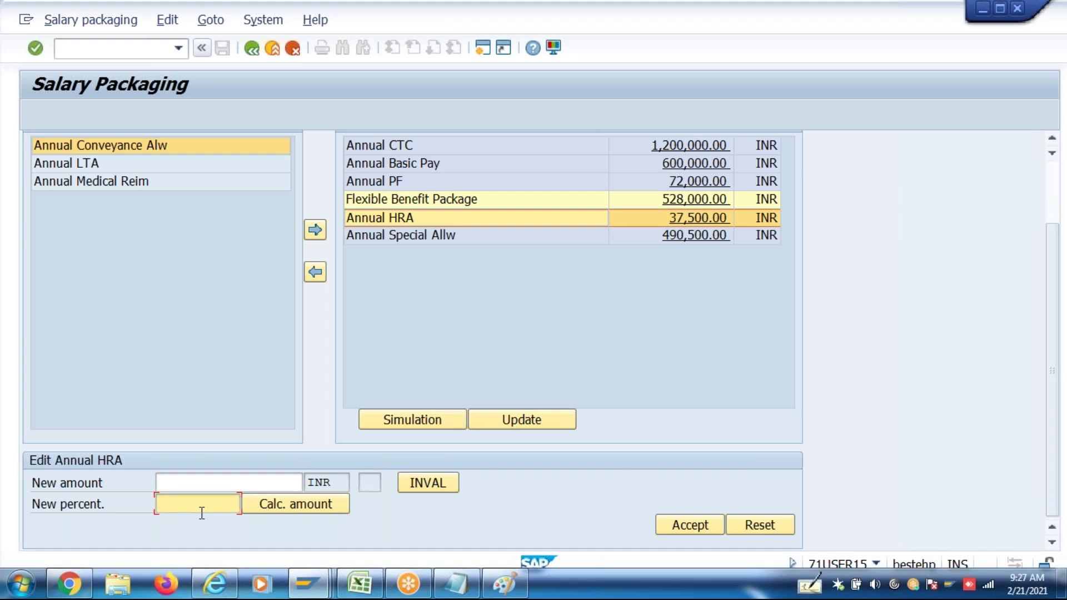
click(221, 484)
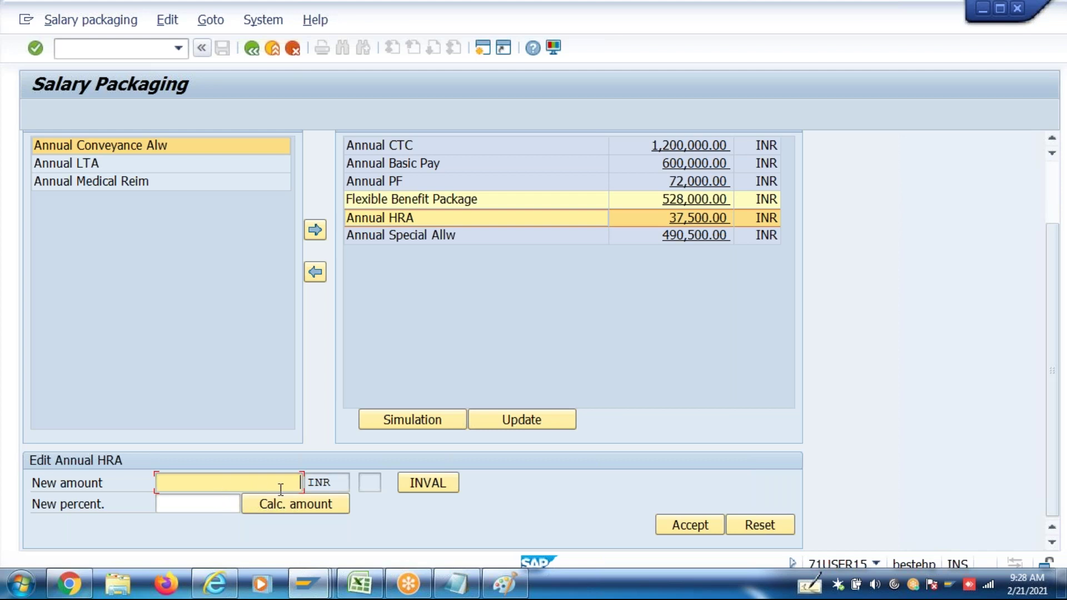
key(alt+Tab)
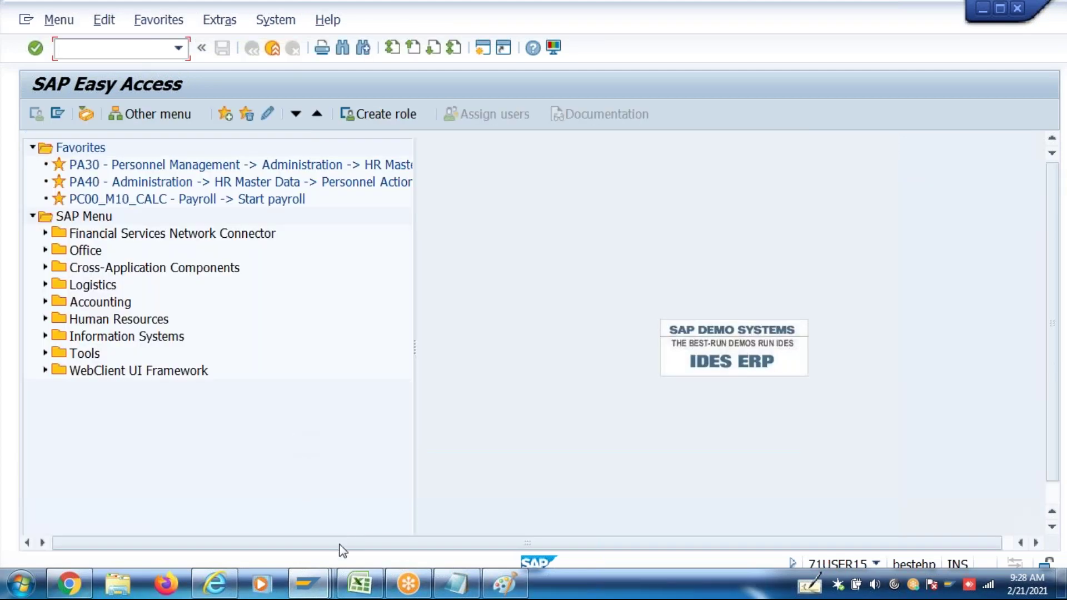
Review the ZHRA calculation module HR_IN_SPA_FACTORIZATION1 and leave the component configuration screen
mouse_move(308, 584)
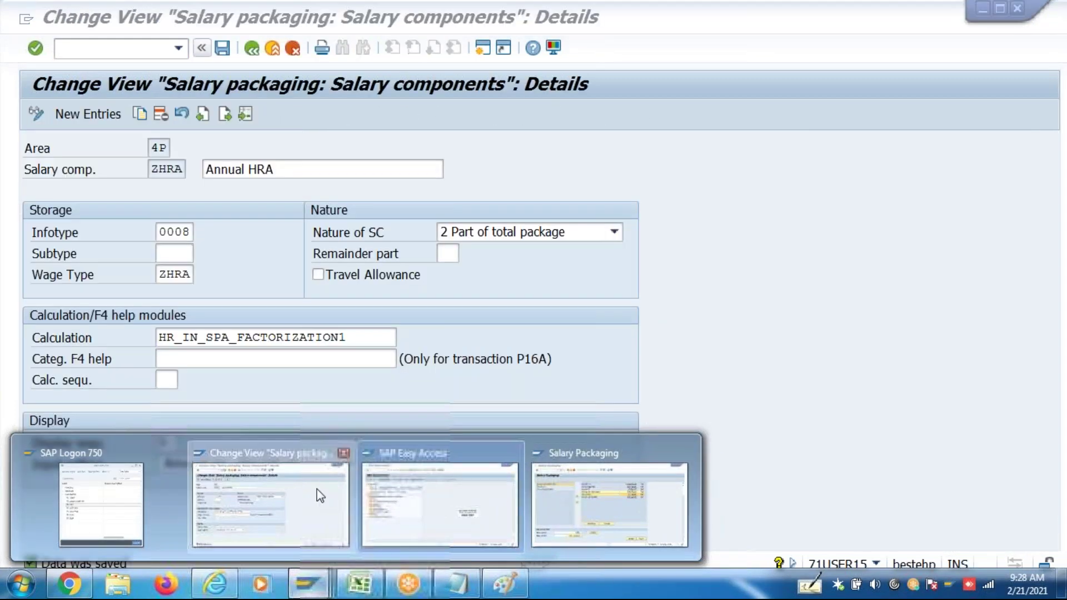
click(248, 461)
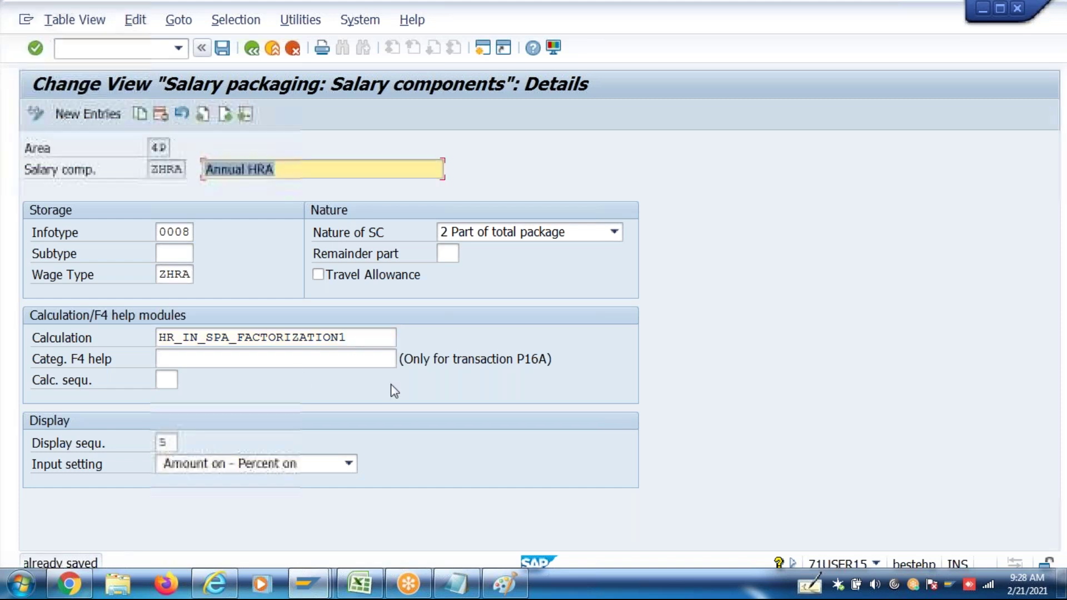
drag(347, 337, 138, 341)
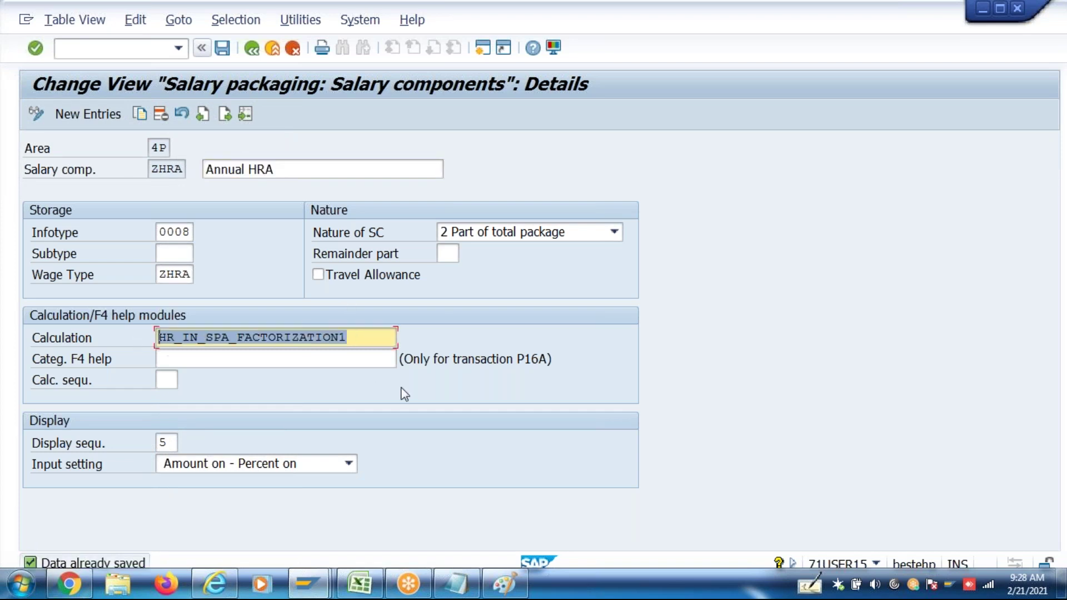
key(shift+F3)
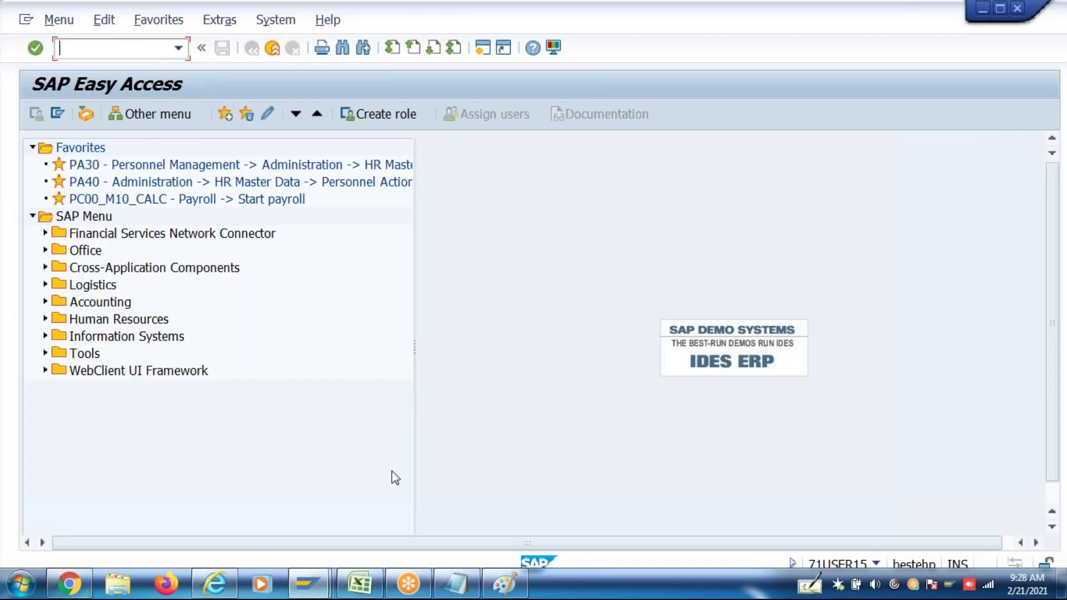
Exit the current Salary Packaging session and restart P16B_Admin from transaction history
mouse_move(300, 587)
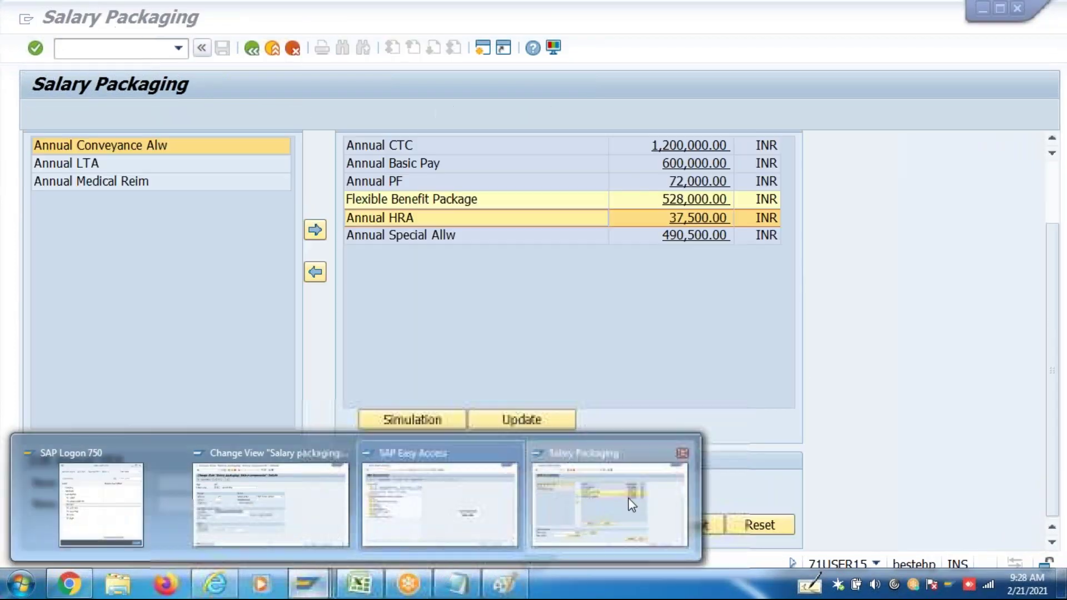
click(629, 496)
click(280, 49)
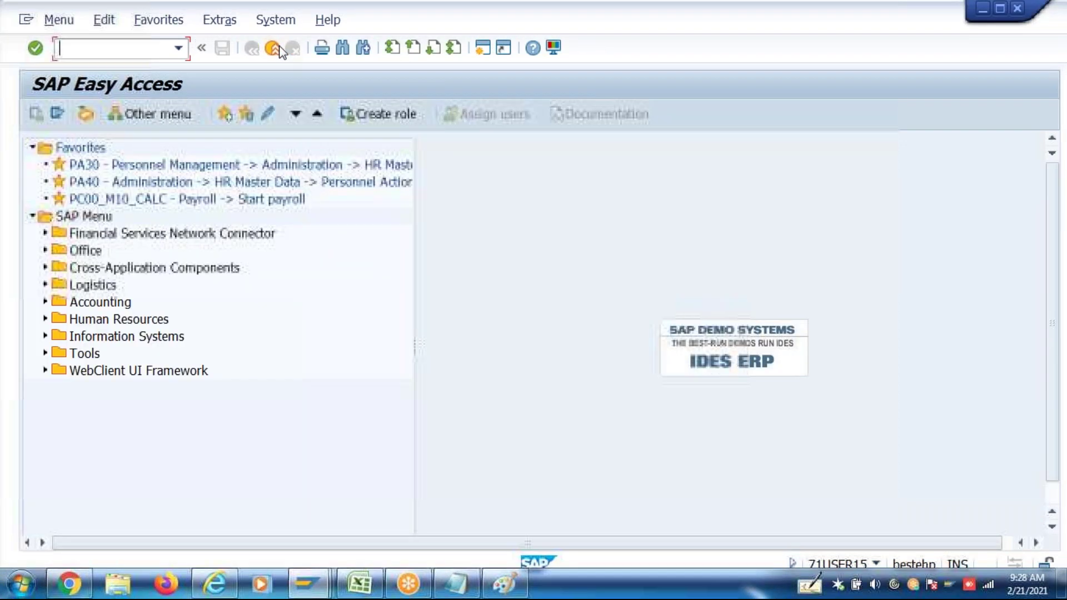
click(178, 54)
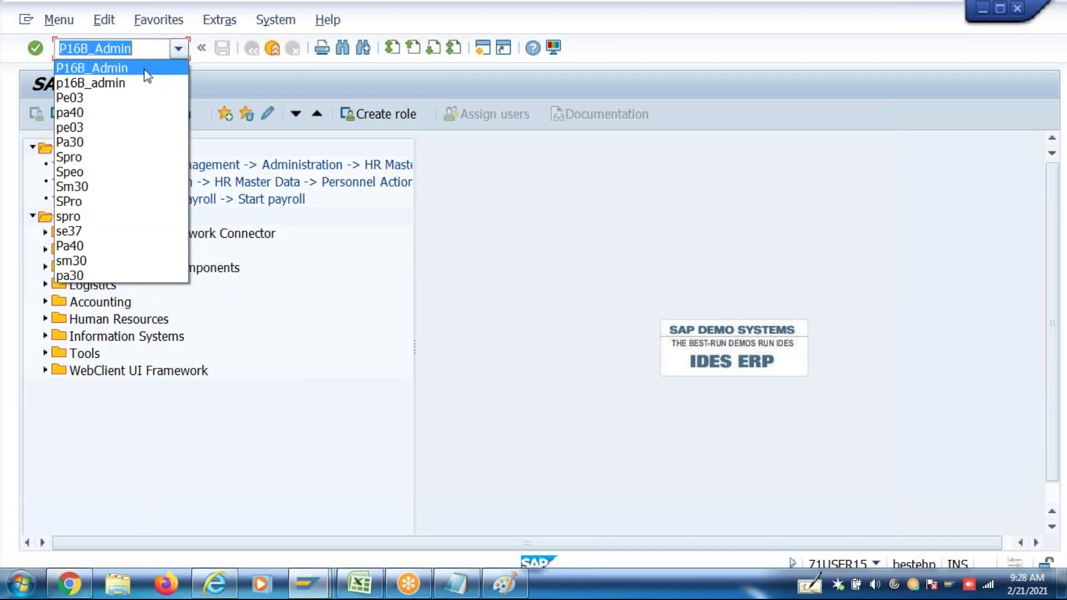
click(145, 69)
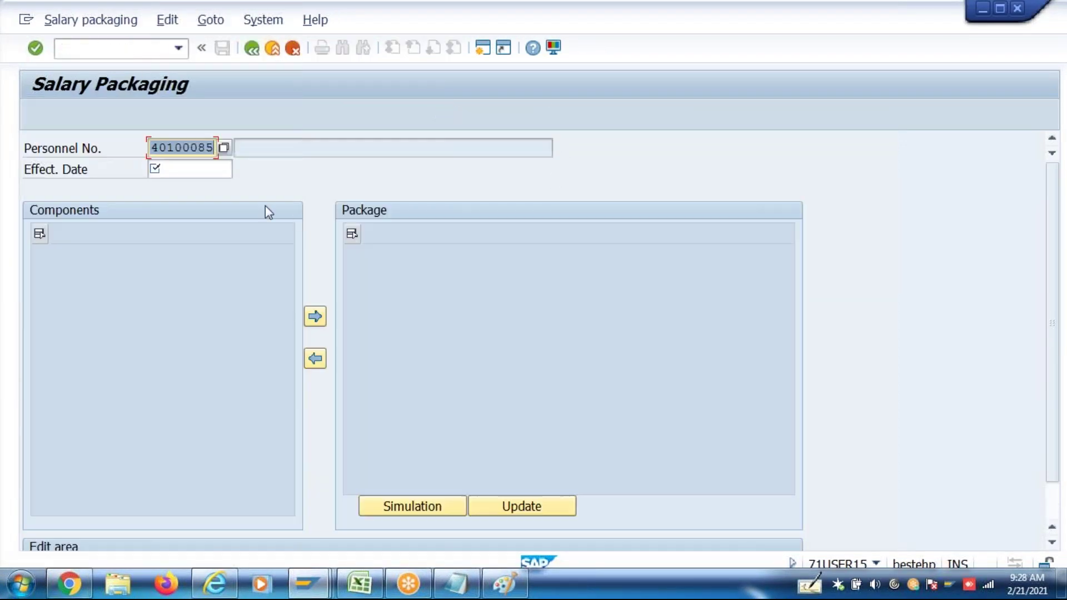
Load the employee's salary package for effective date 01042017
click(197, 170)
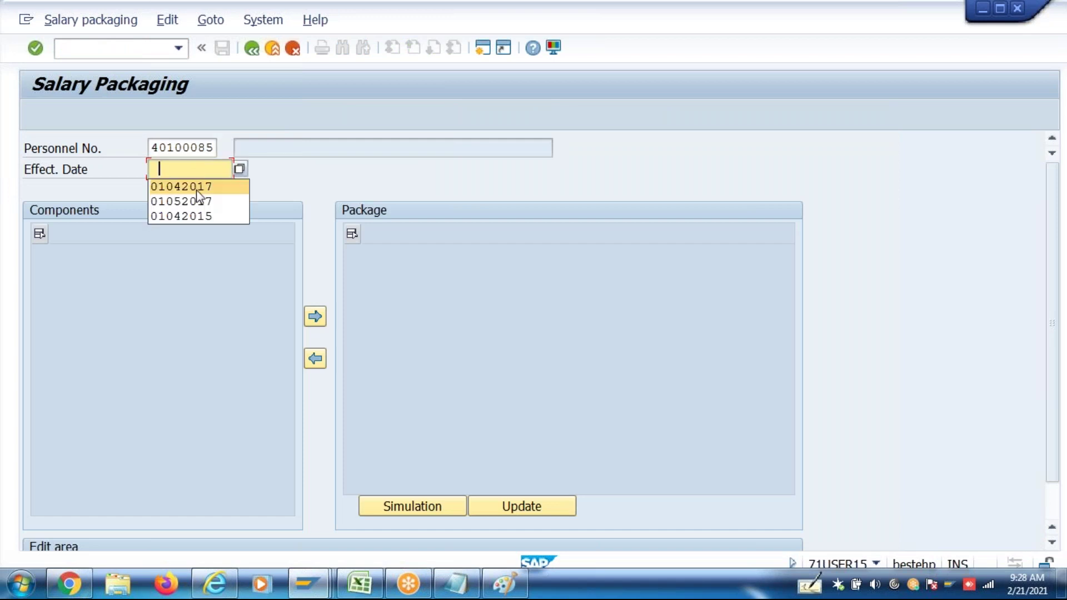
click(195, 188)
key(Return)
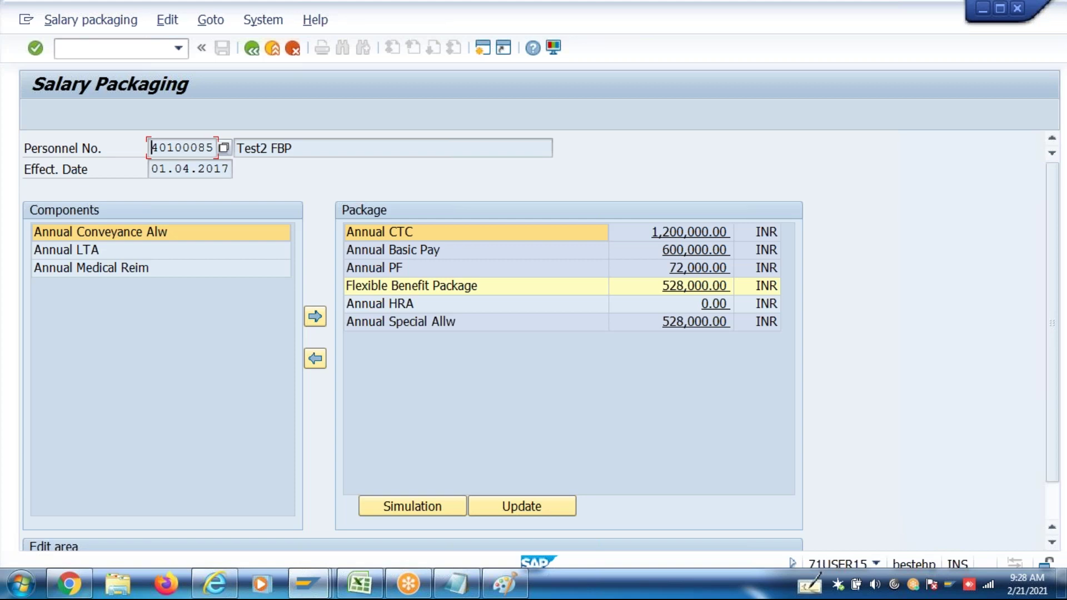
Add Annual Conveyance Alw, Annual LTA and Annual Medical Reim to the package, then select Annual HRA
click(169, 234)
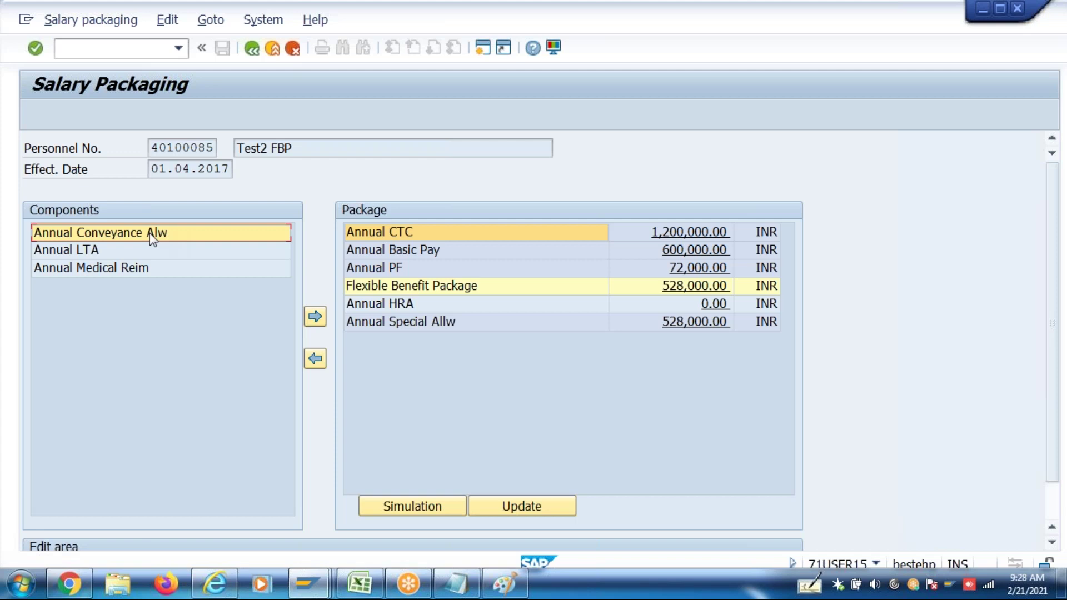
click(315, 318)
click(111, 234)
click(315, 318)
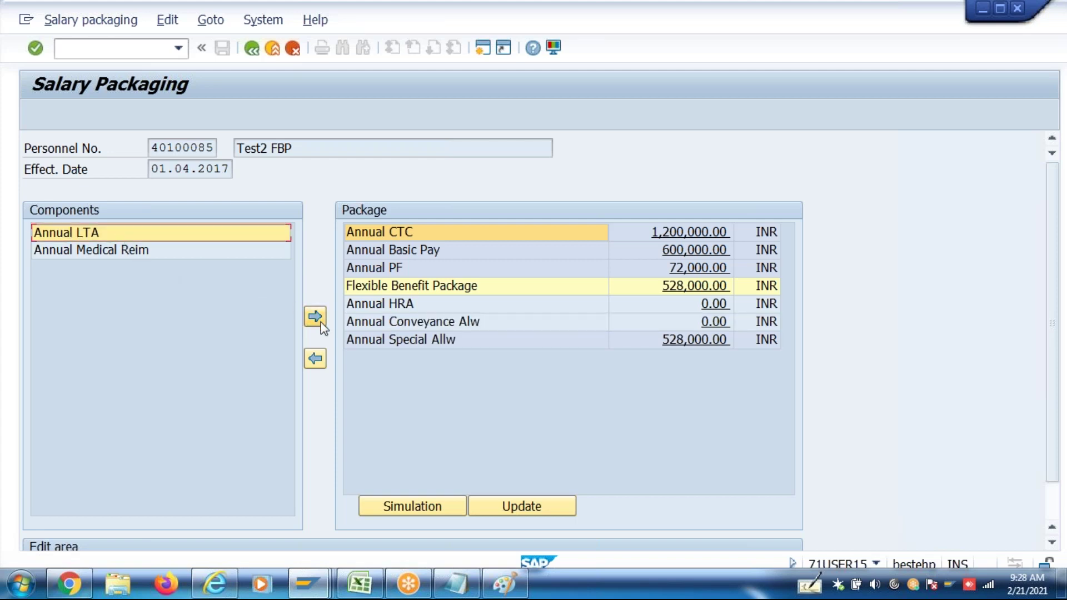
click(142, 234)
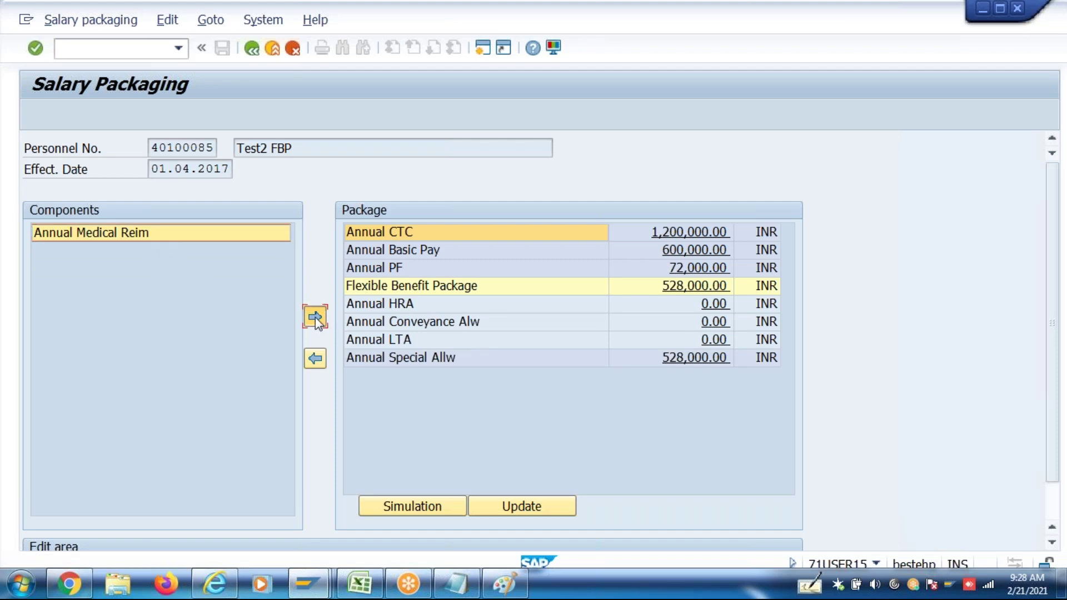
click(315, 318)
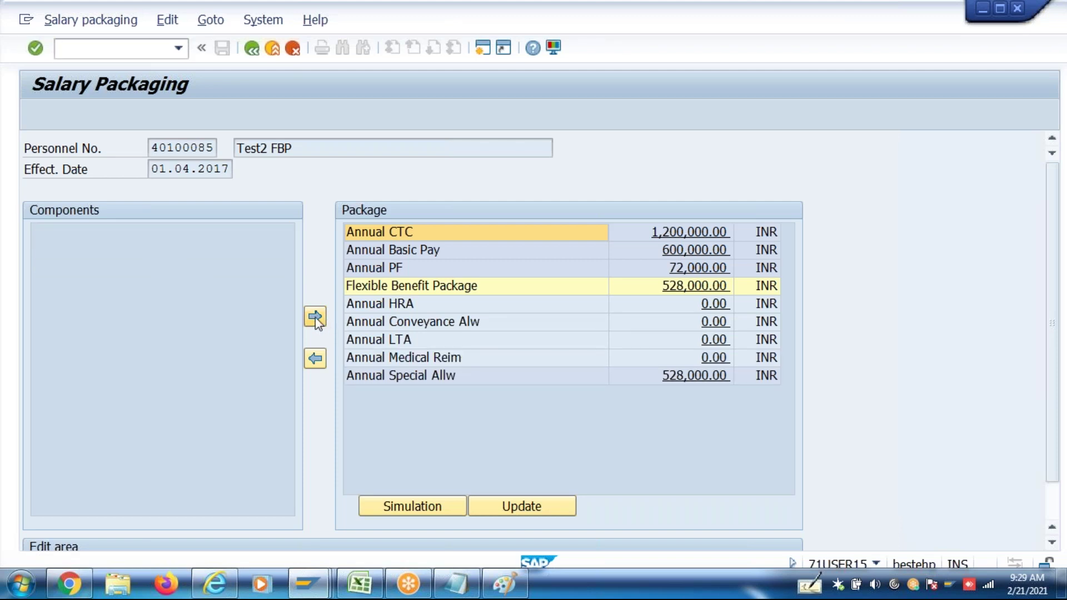
click(720, 310)
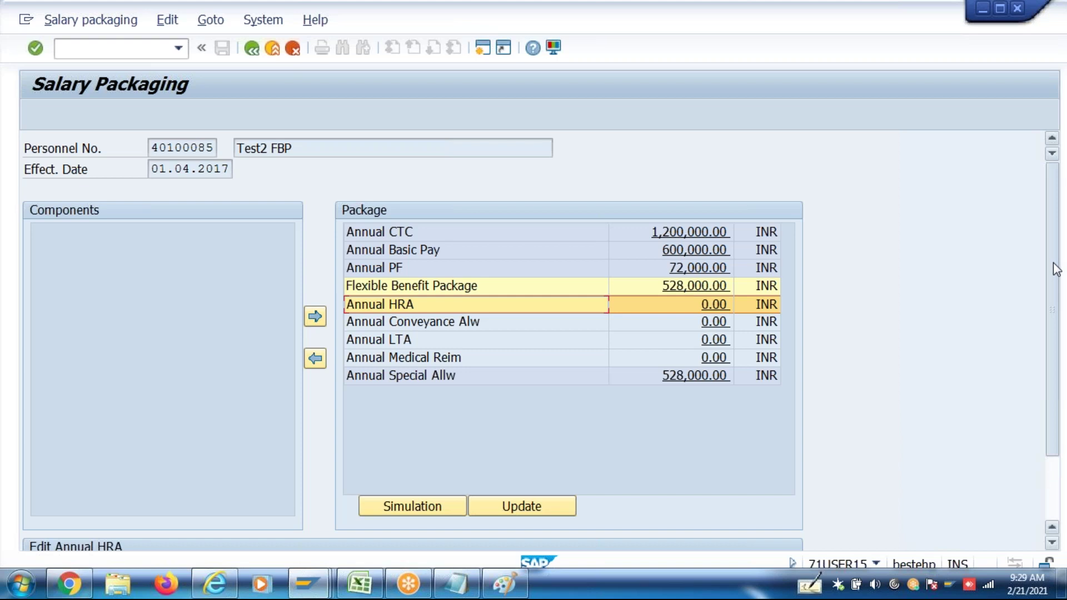
Clear the 25.00 HRA percentage and accept 240000 as the new amount, yielding HRA 60,000.00
scroll(1053, 262, down, 3)
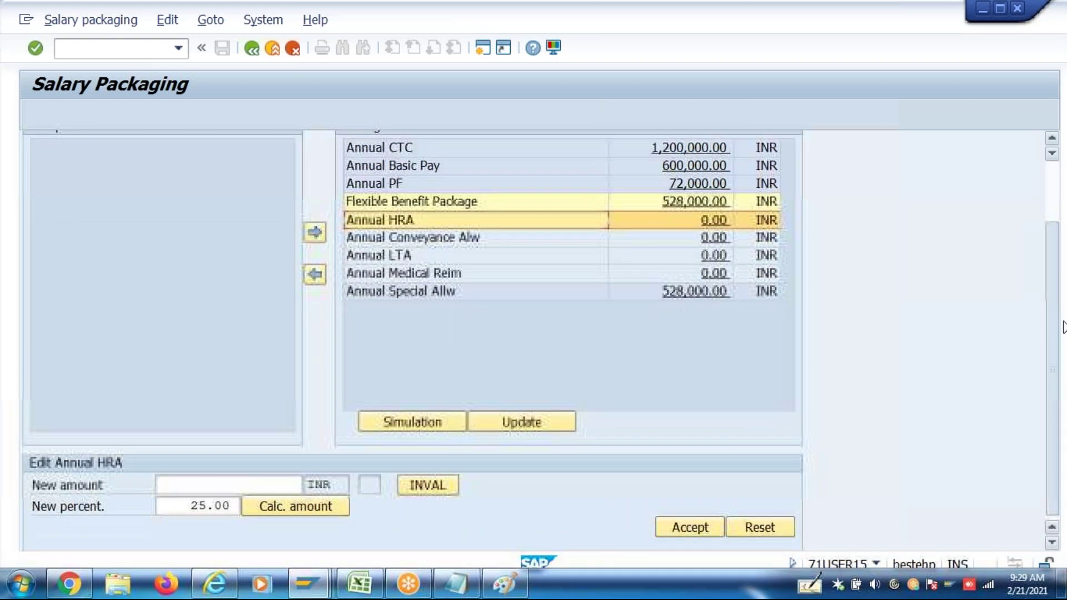
click(158, 486)
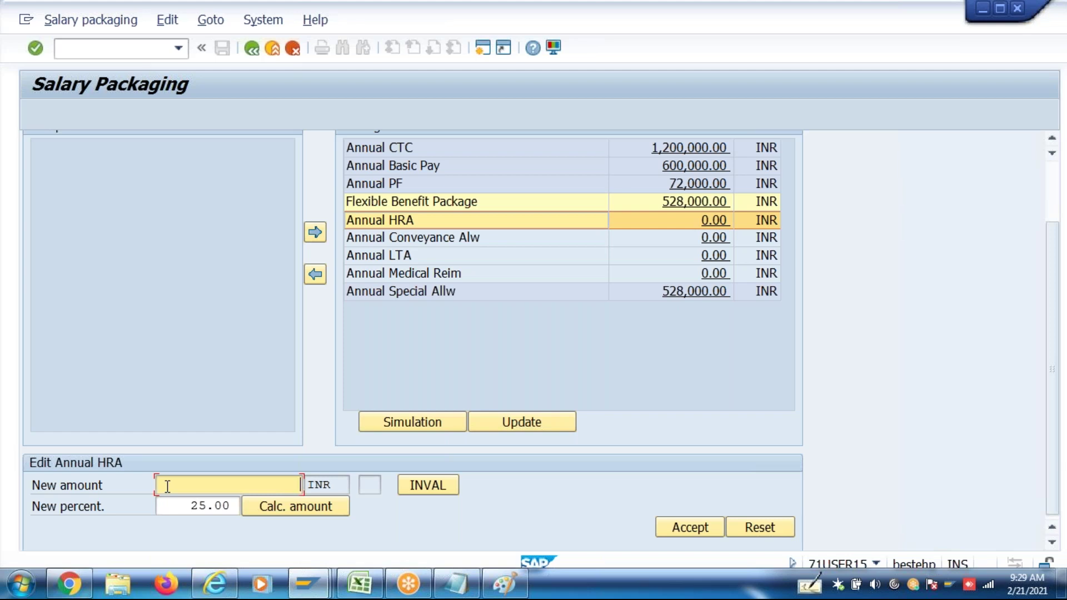
click(195, 508)
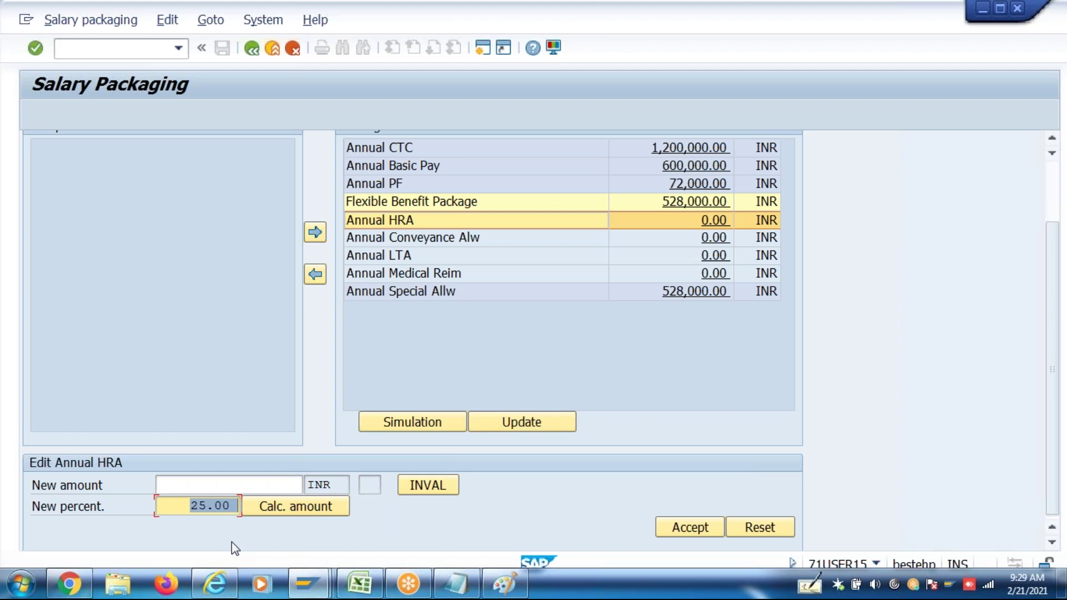
key(BackSpace)
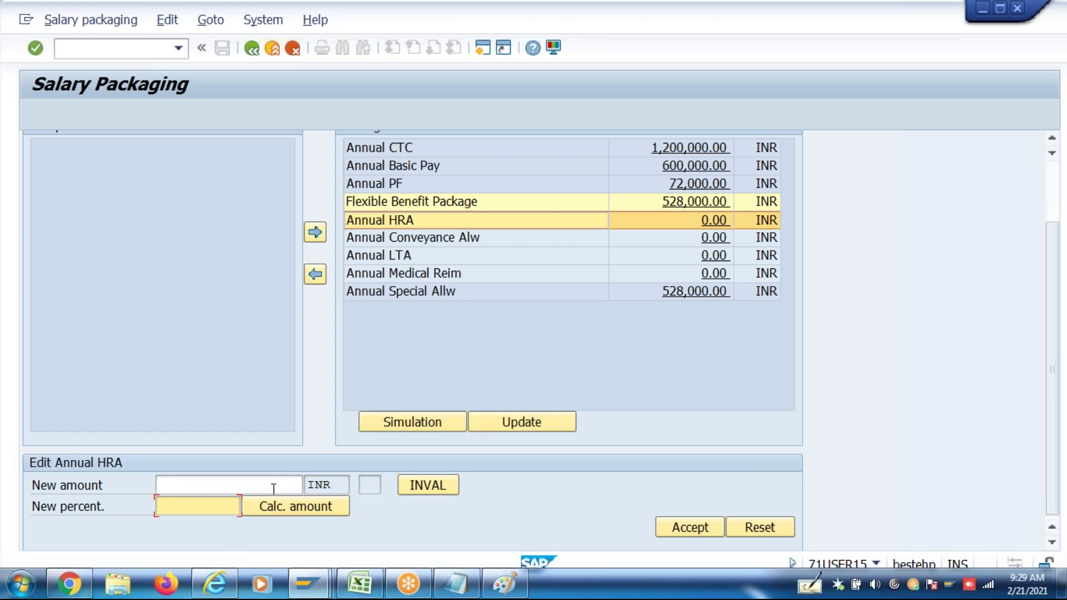
click(248, 482)
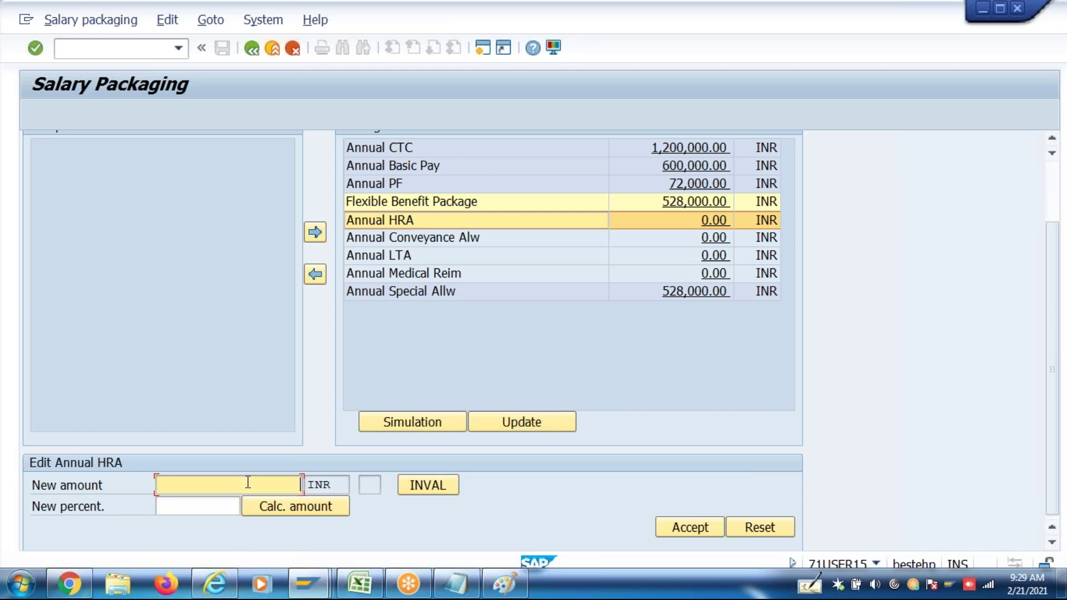
click(360, 583)
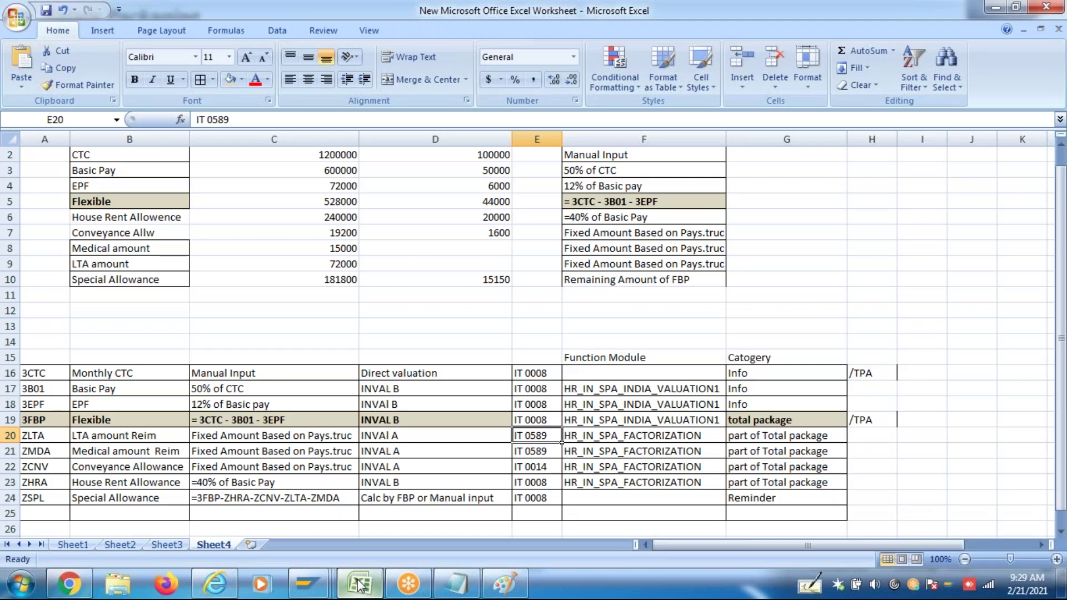
click(307, 584)
text(24)
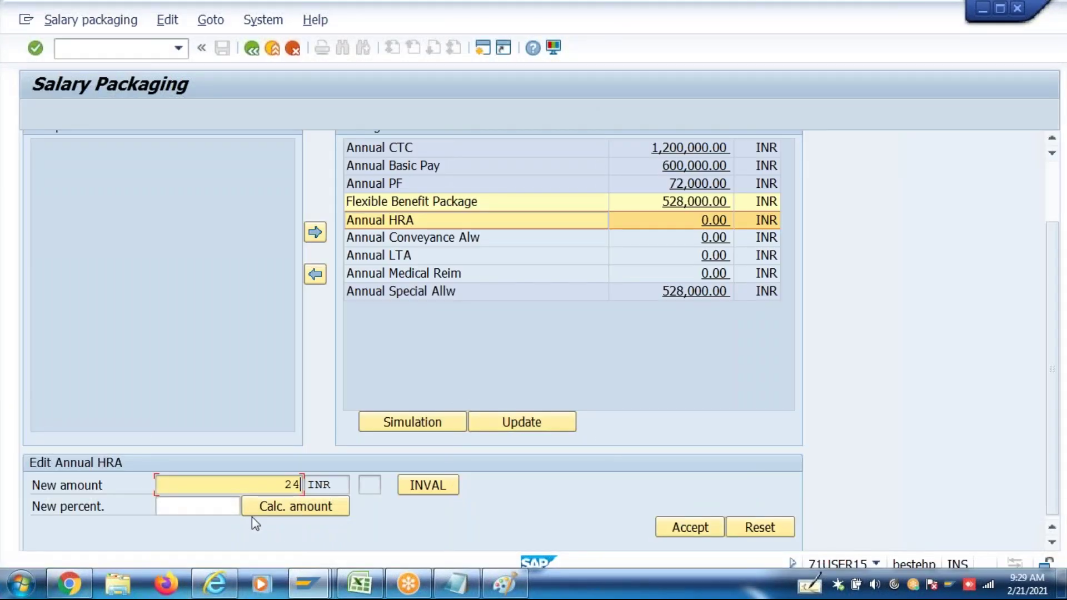
text(0000)
drag(252, 484, 307, 486)
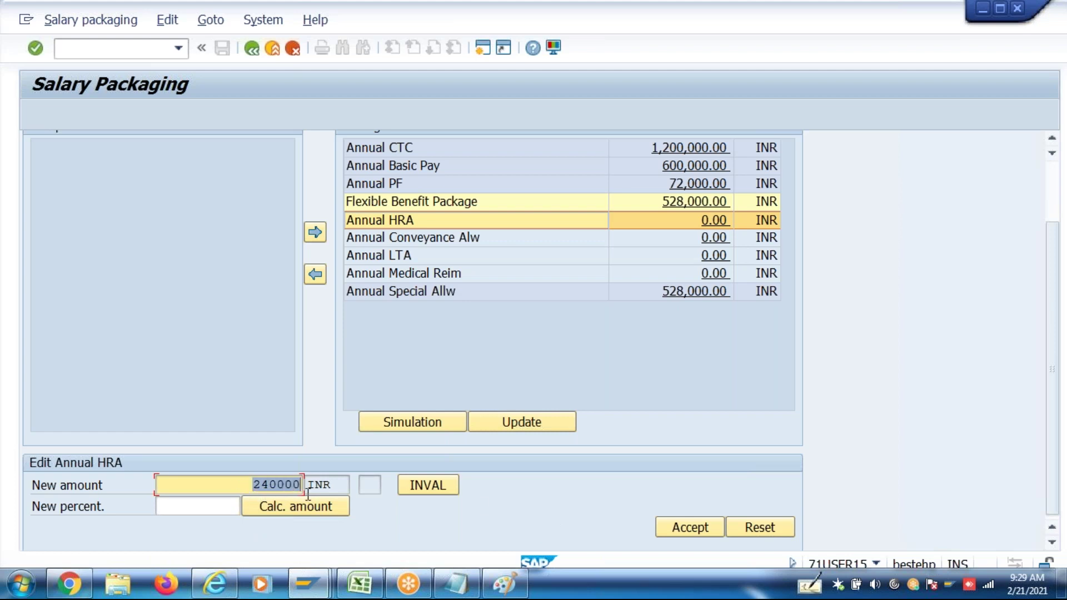
click(699, 532)
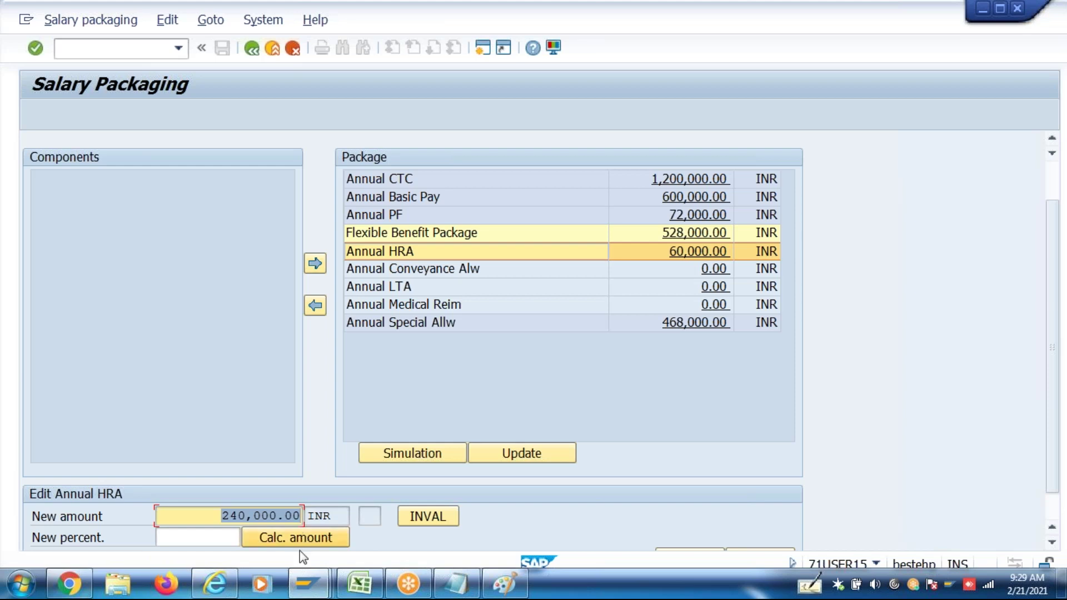
Open Assign Salary Components and Eligibility Rules for work area 4P, group P000
mouse_move(310, 594)
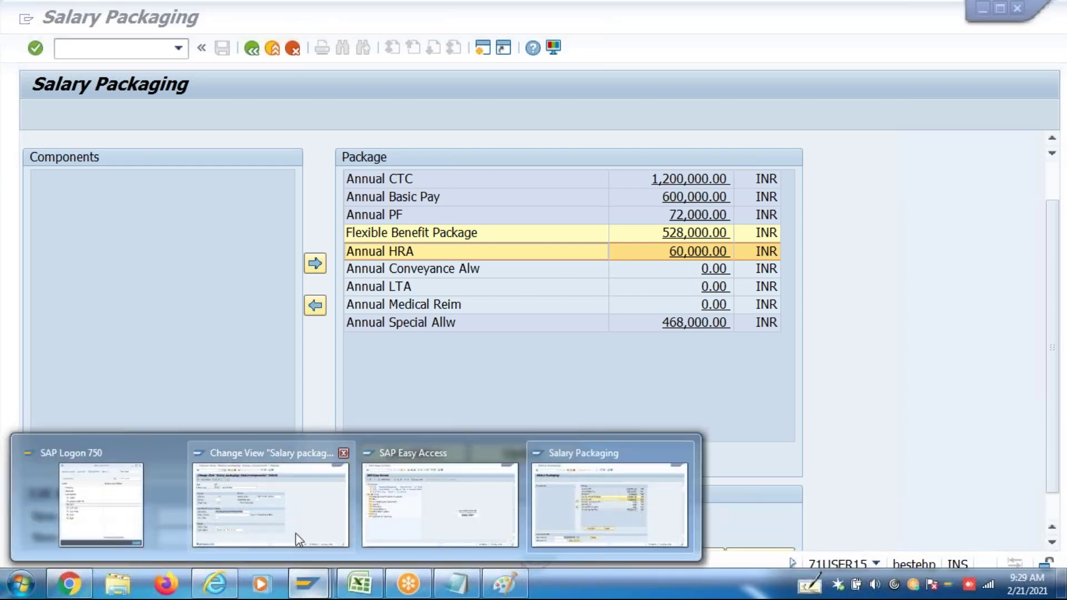
click(295, 534)
click(252, 48)
click(251, 48)
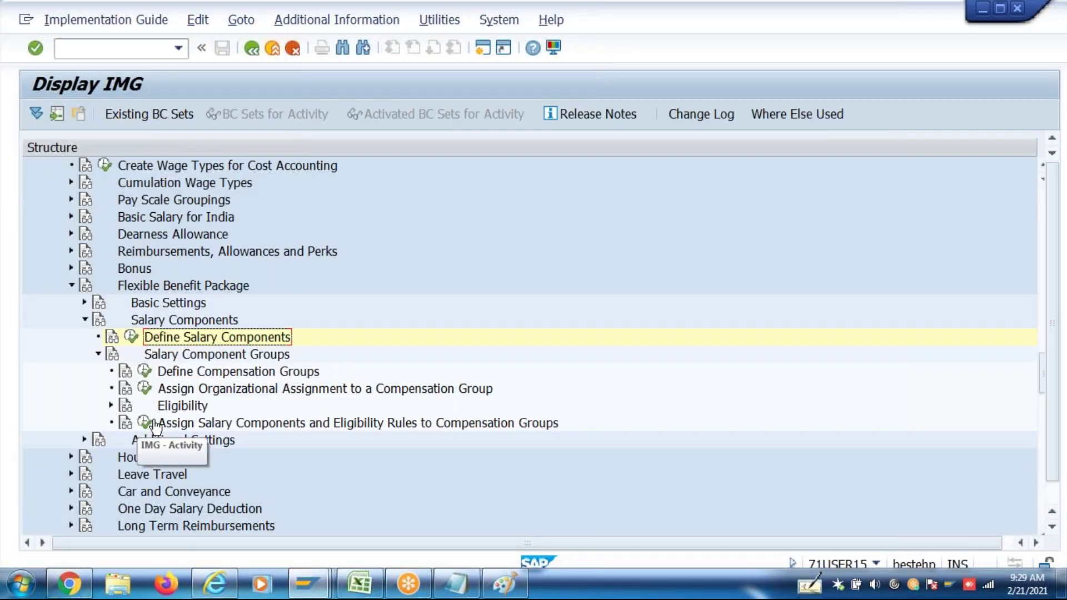
click(149, 423)
key(BackSpace)
click(369, 303)
key(Return)
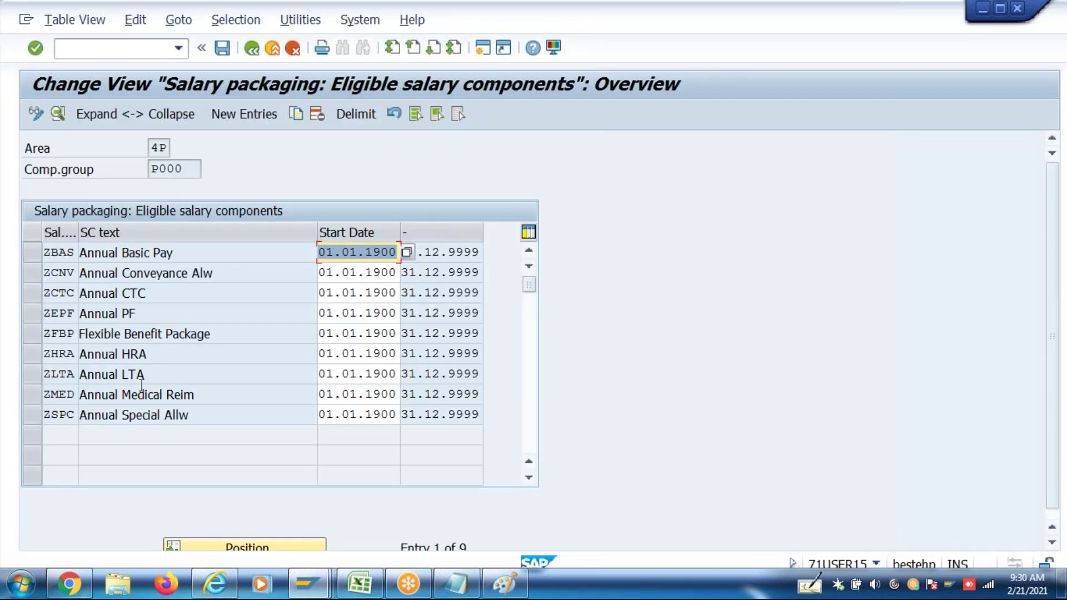
Delete the 0.250 Factor of TP from ZHRA's eligibility and save with a customizing request
double_click(149, 354)
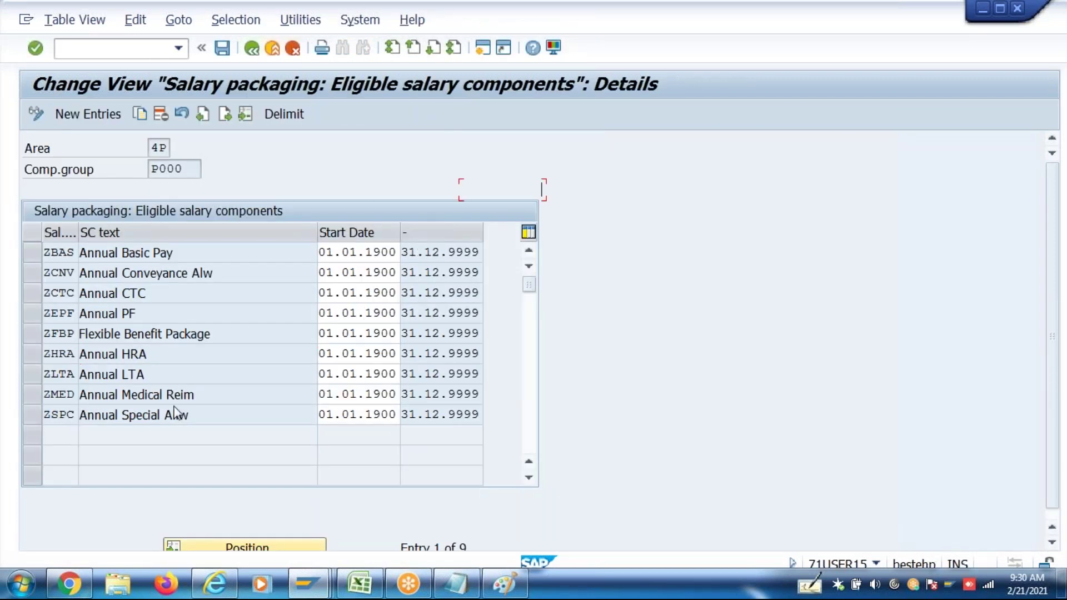
double_click(210, 465)
key(Delete)
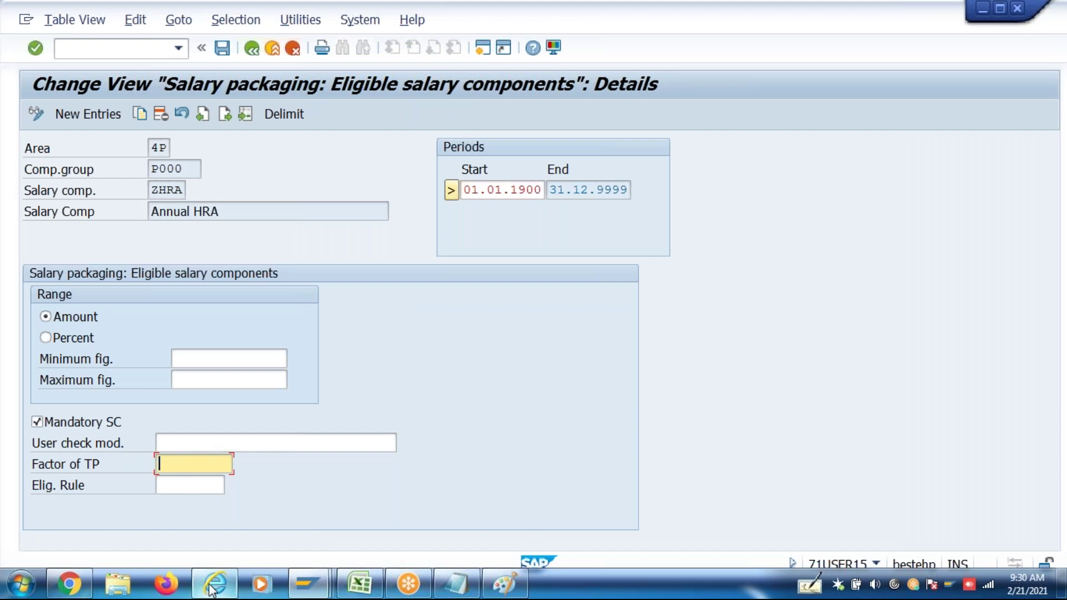
key(ctrl+s)
key(F3)
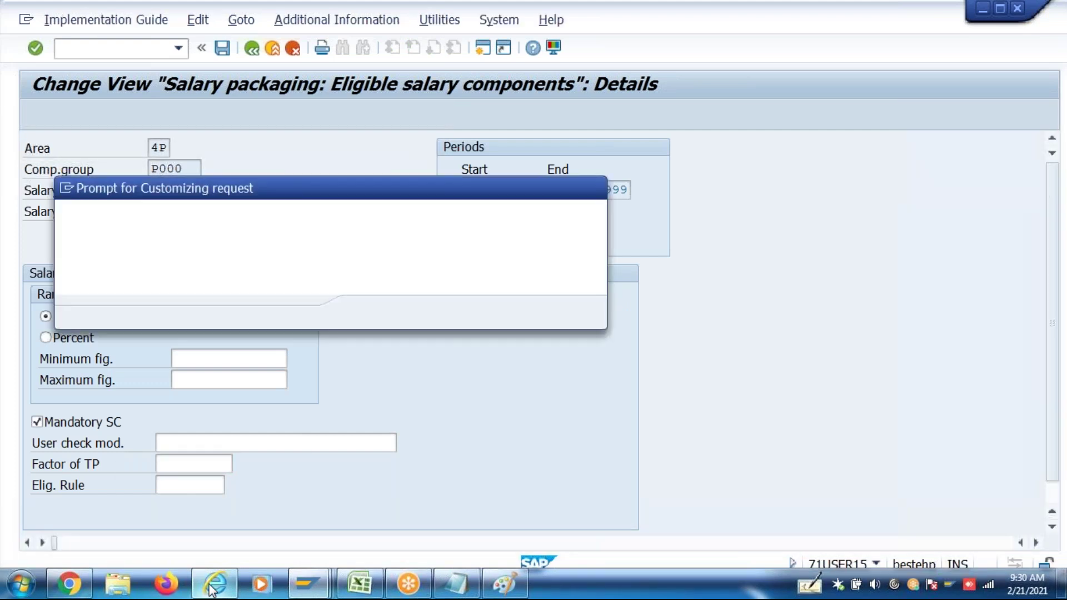
key(Return)
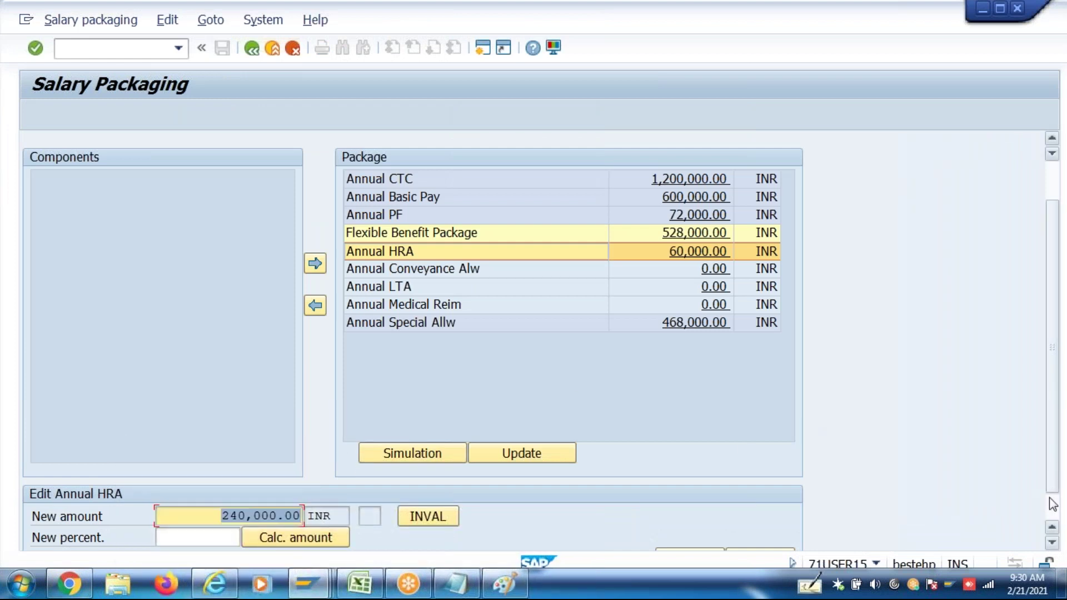
Re-apply the HRA amount, then reload the 01042017 package via P16B_Admin
scroll(1054, 504, down, 2)
click(697, 526)
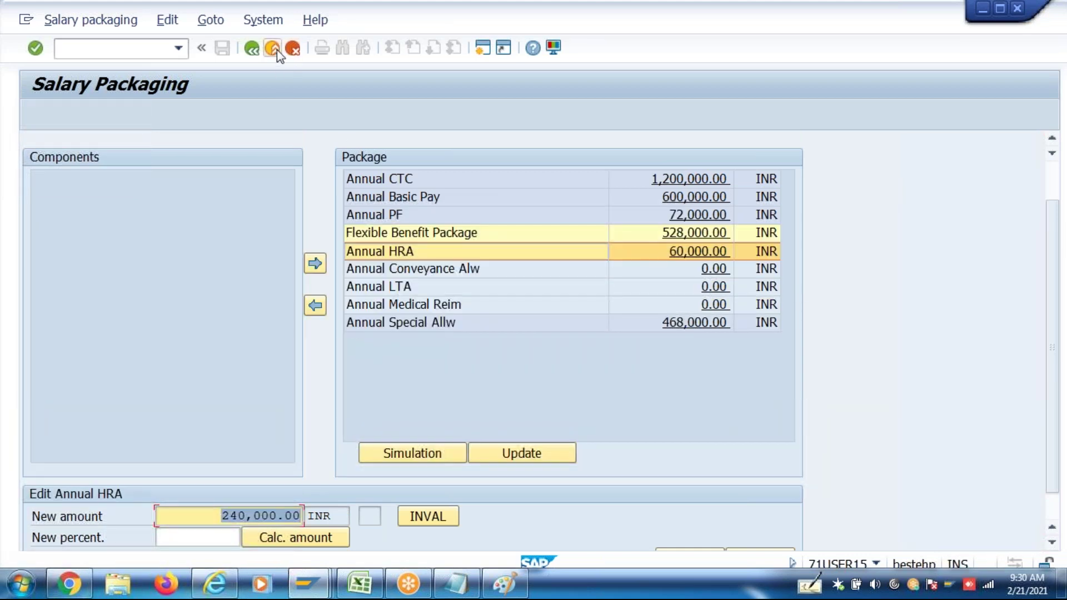
click(254, 49)
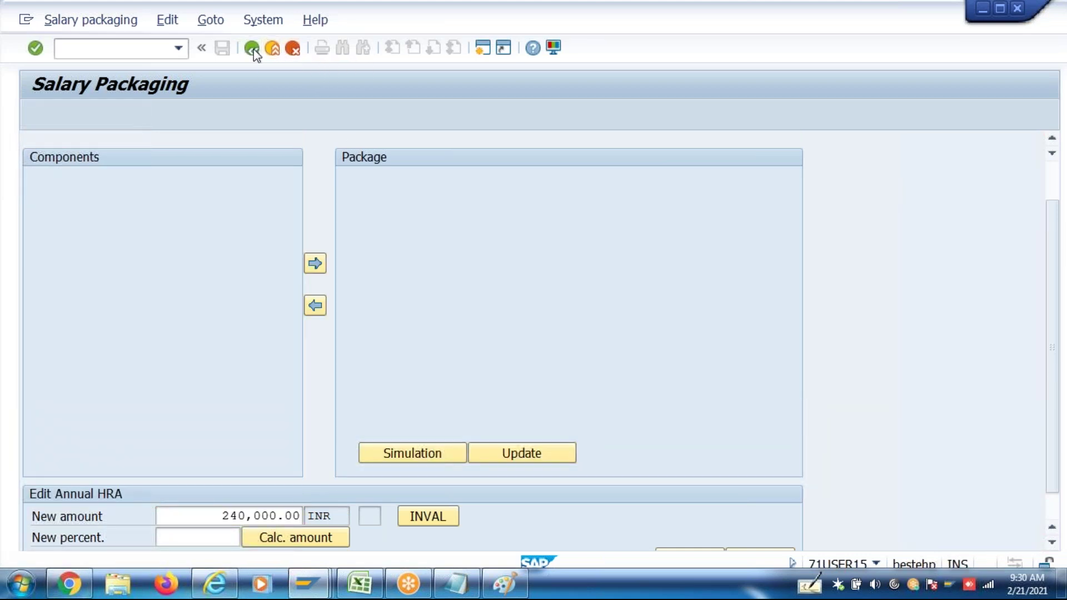
click(180, 53)
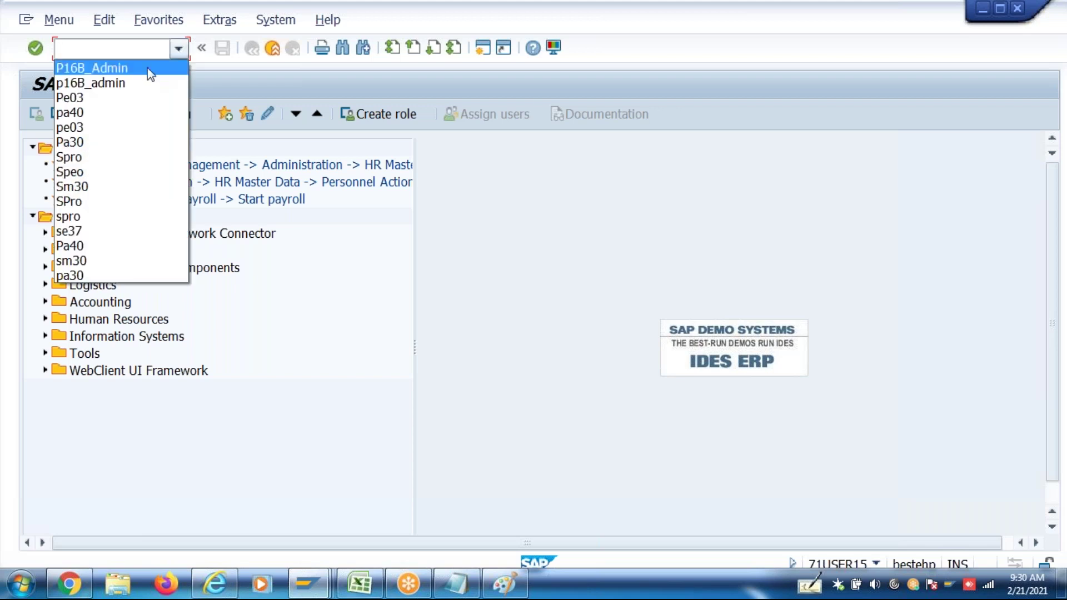
click(140, 69)
key(Return)
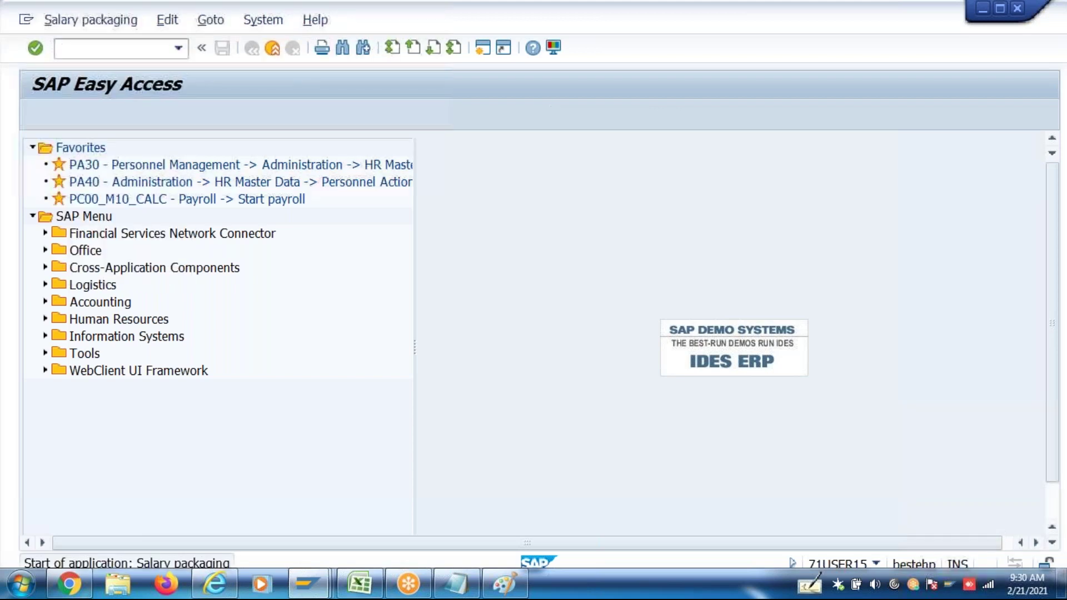
click(199, 173)
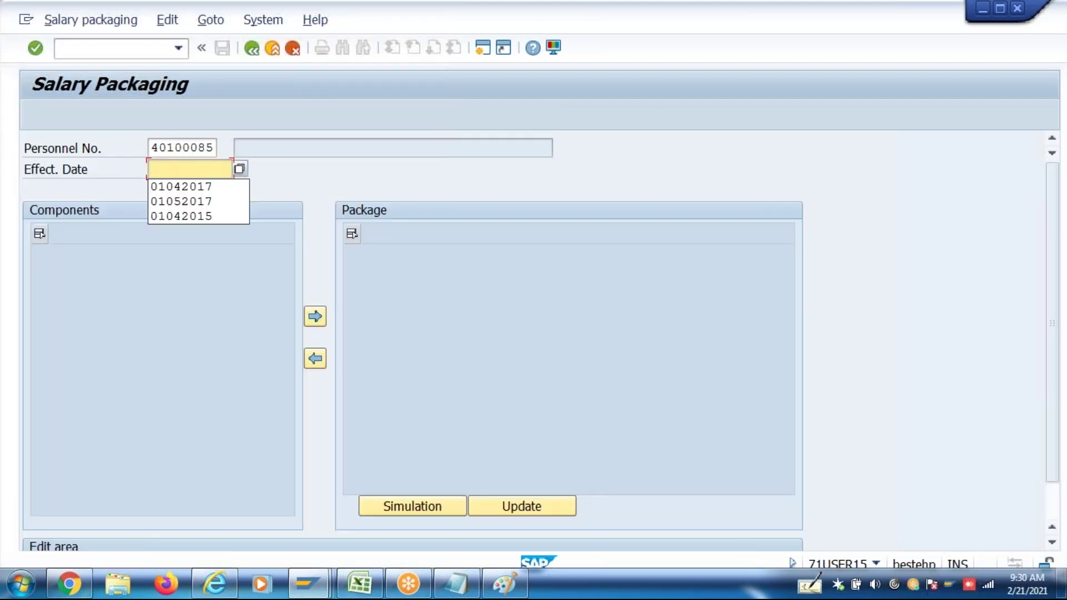
click(199, 188)
key(Return)
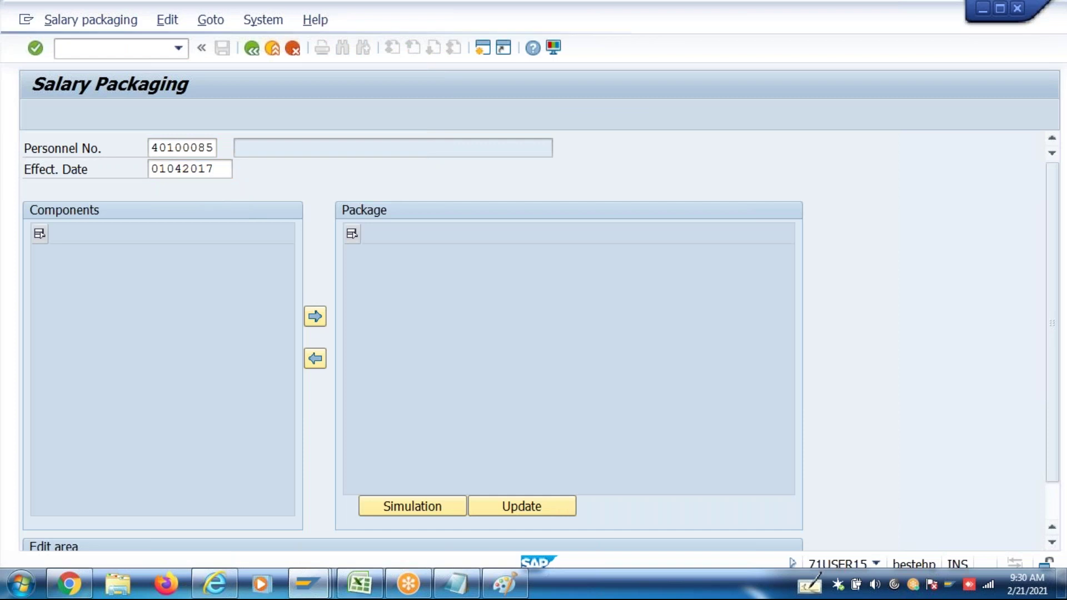
Add Annual Conveyance Alw, Annual LTA and Annual Medical Reim at 0.00, then select Annual HRA
click(145, 238)
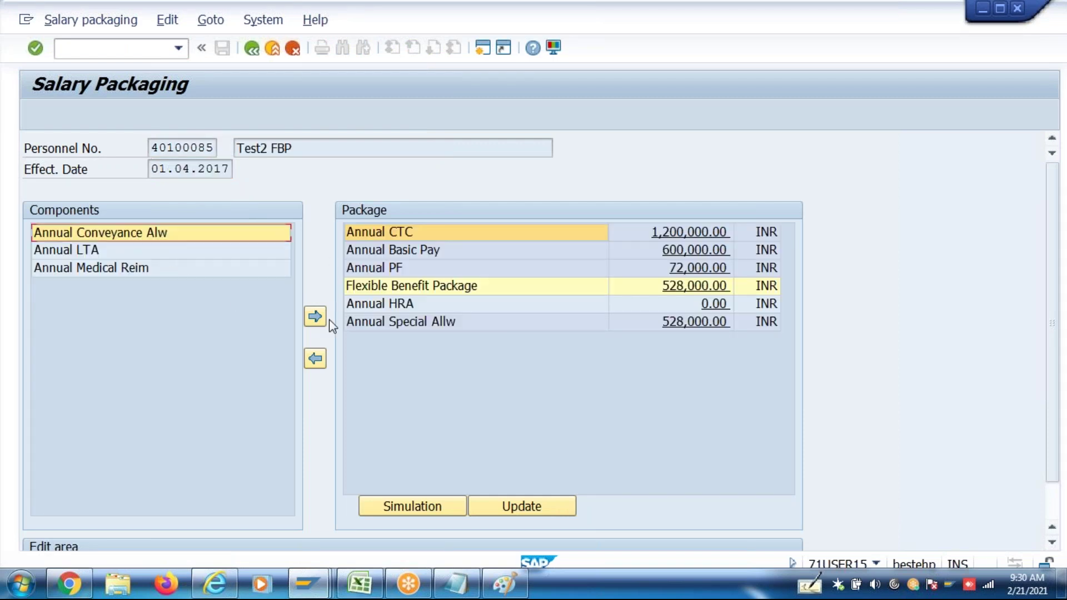
click(315, 316)
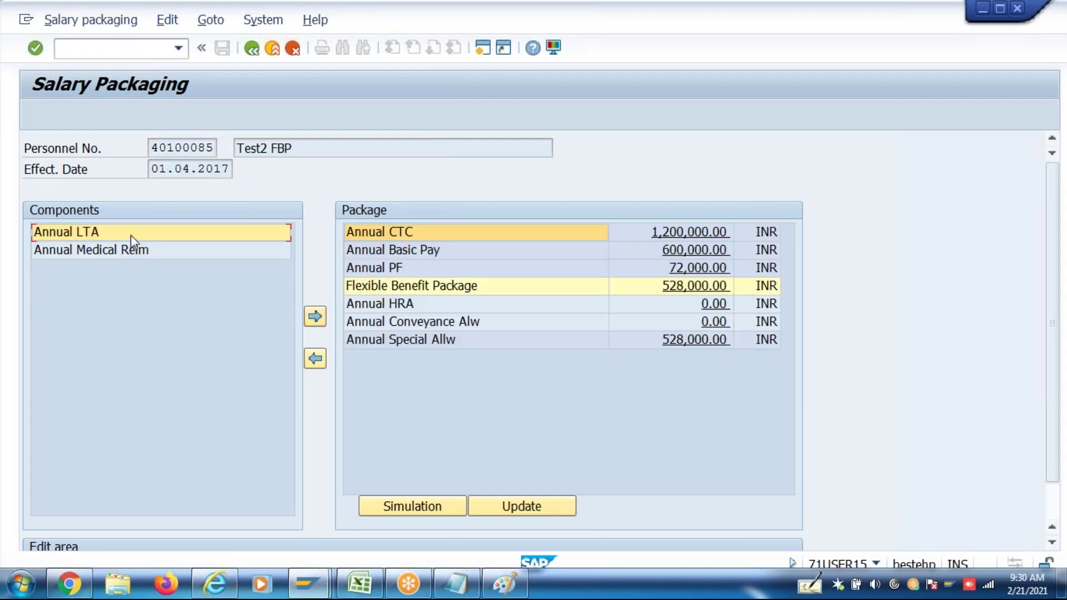
click(315, 318)
click(150, 238)
click(315, 317)
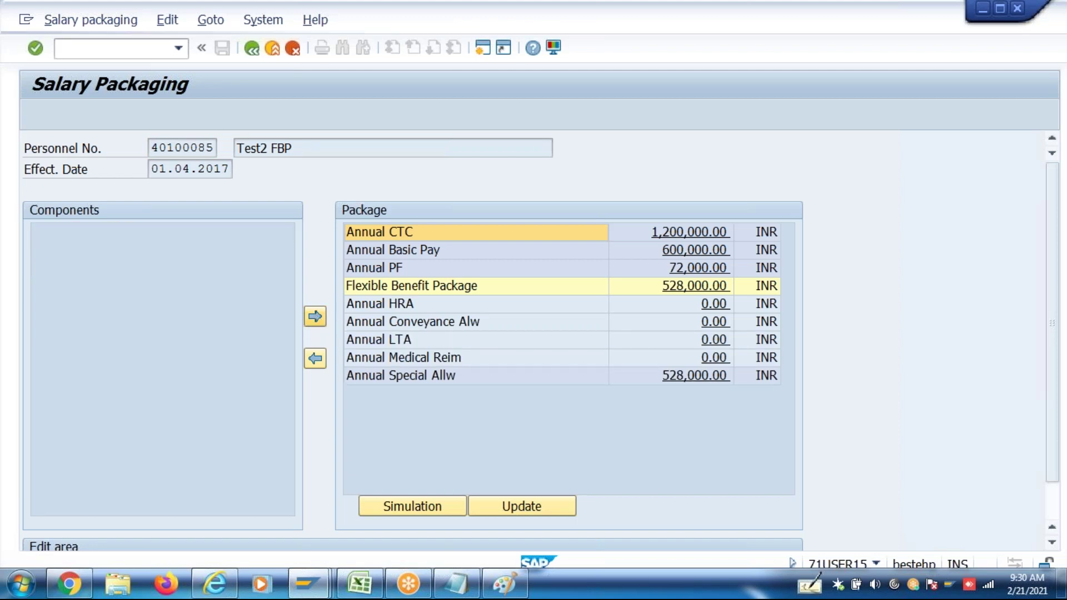
click(710, 307)
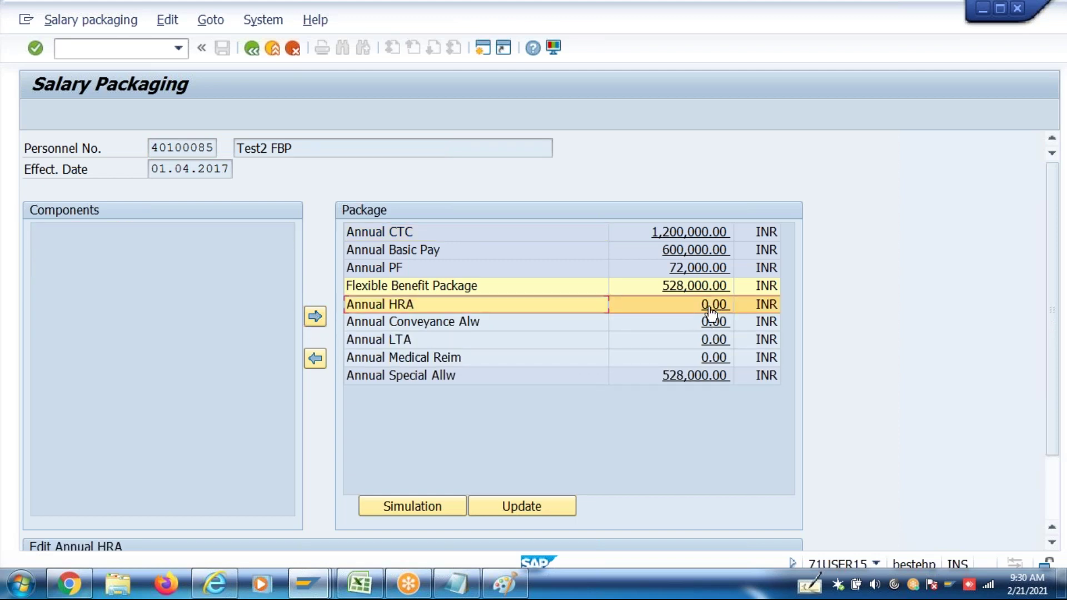
scroll(1057, 420, down, 3)
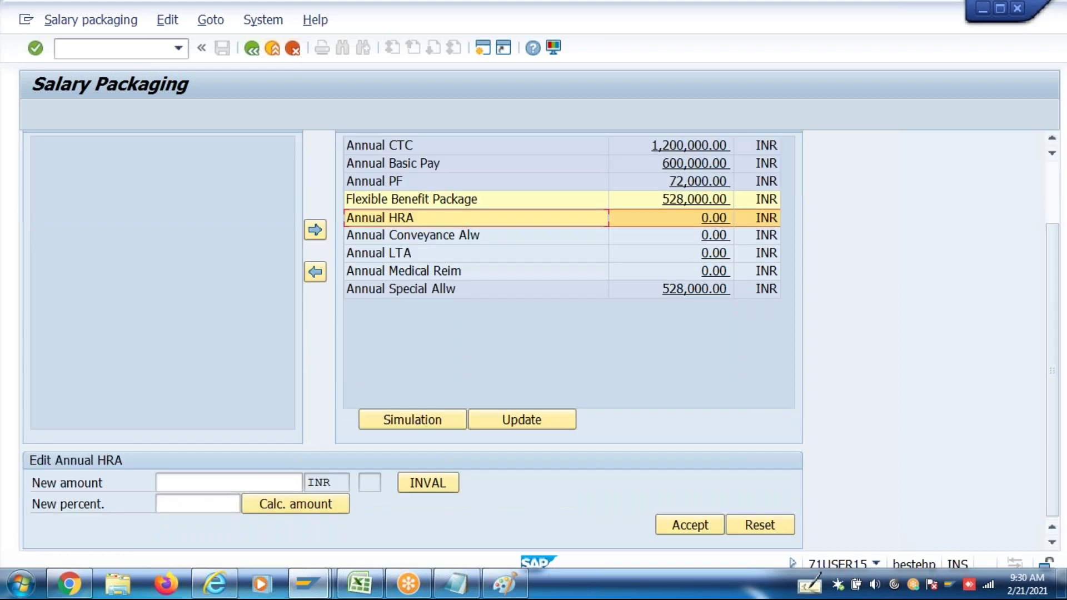
Set Annual HRA to 240,000.00
click(265, 485)
text(240000)
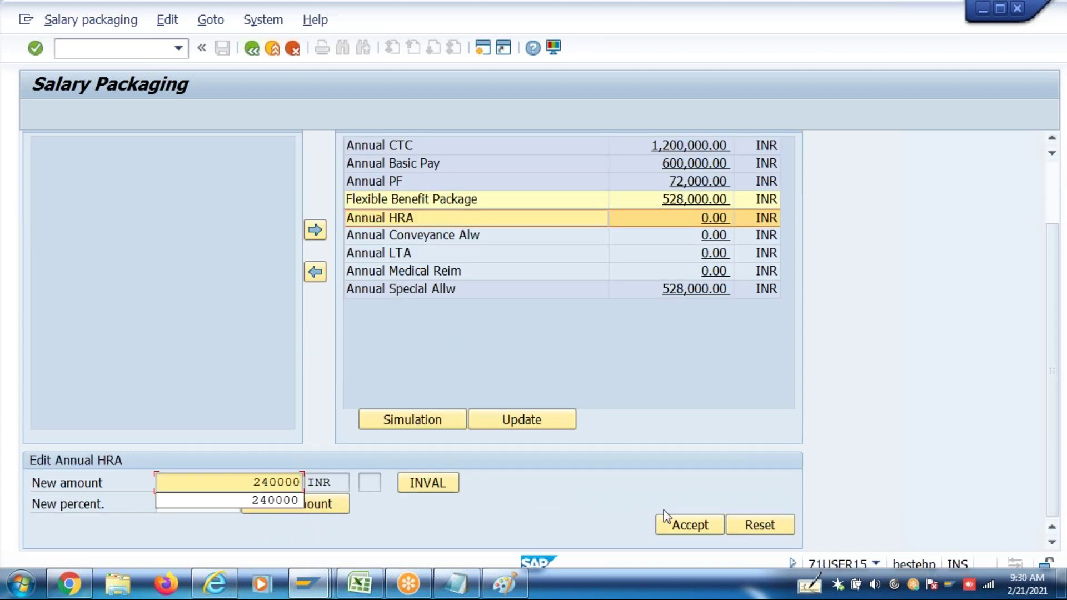
click(681, 526)
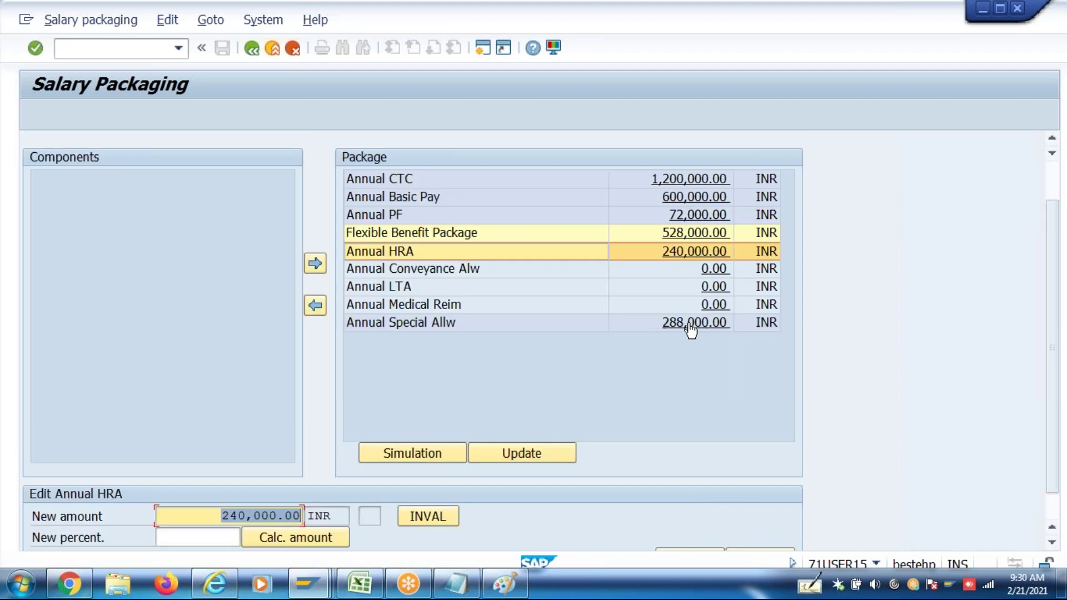
Set Annual Conveyance Alw to 19,200.00 after 20000 is rejected, then select Annual LTA
click(715, 270)
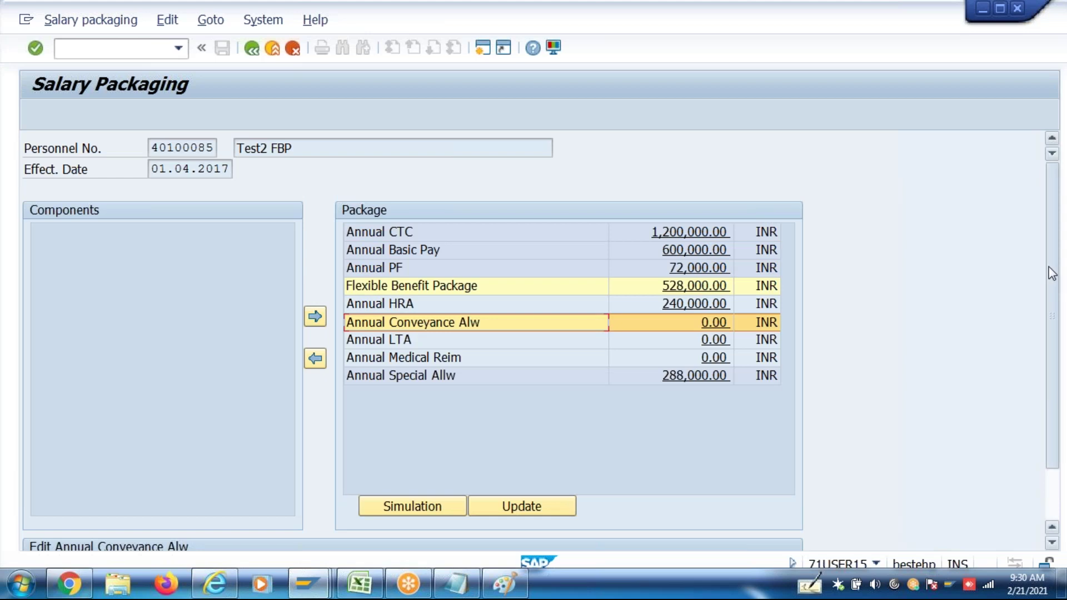
scroll(1052, 274, down, 2)
click(248, 509)
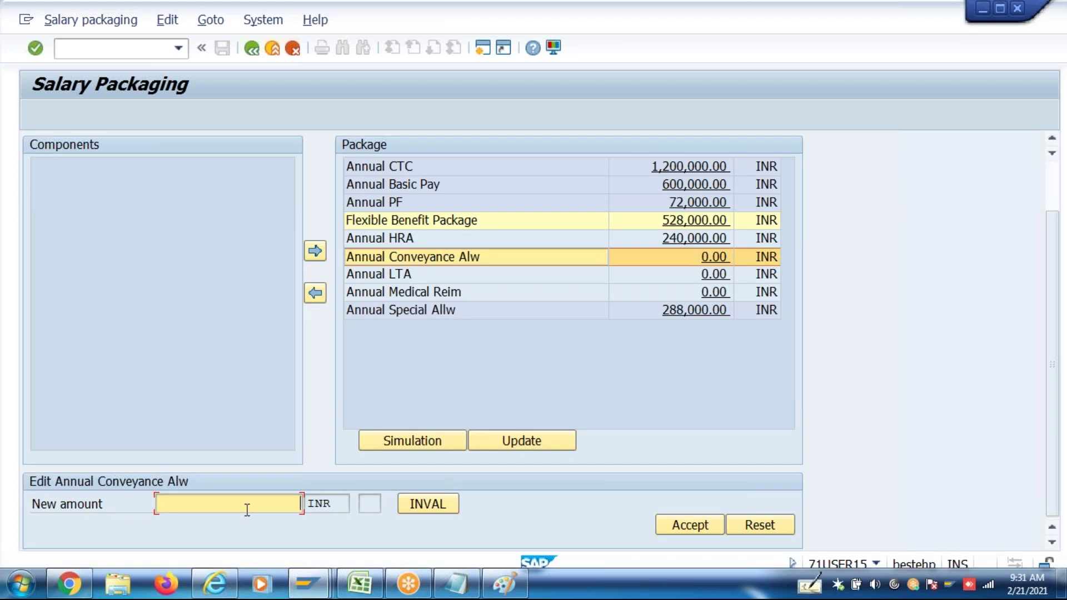
text(20000)
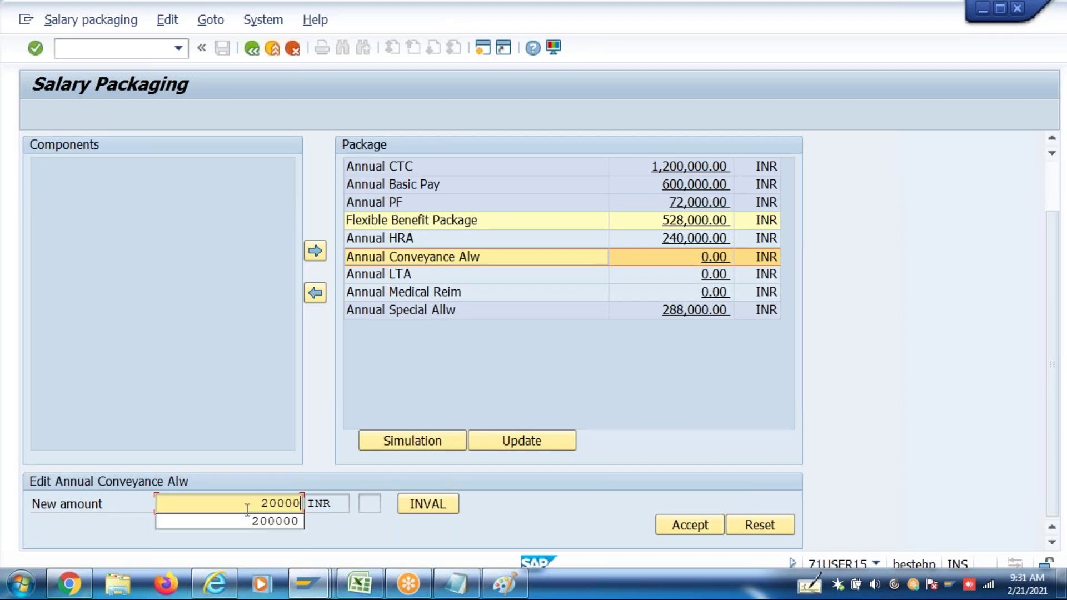
click(675, 528)
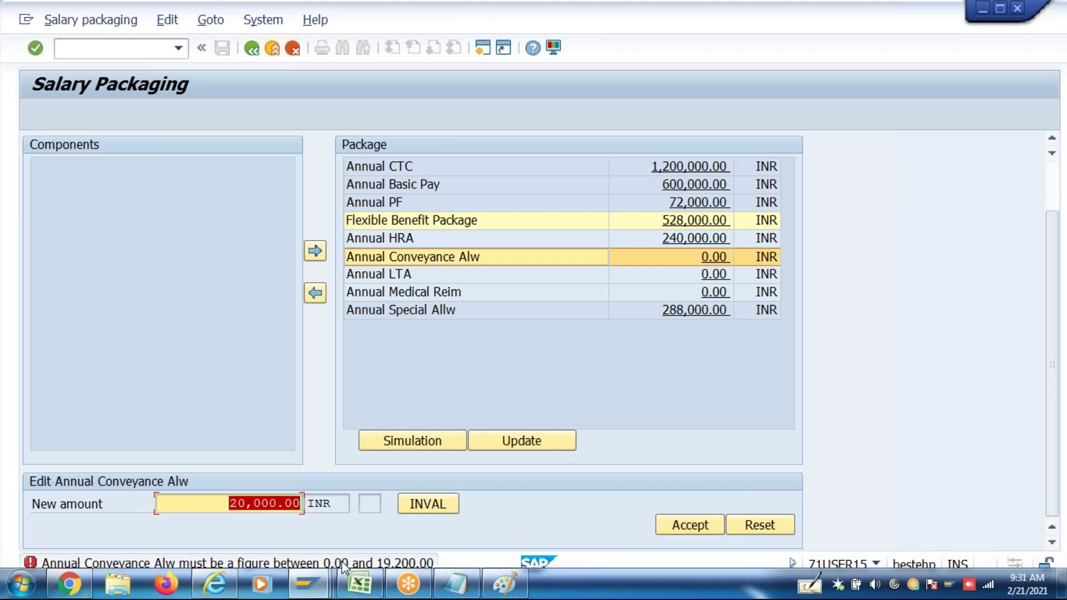
click(215, 505)
key(shift+End)
text(19200)
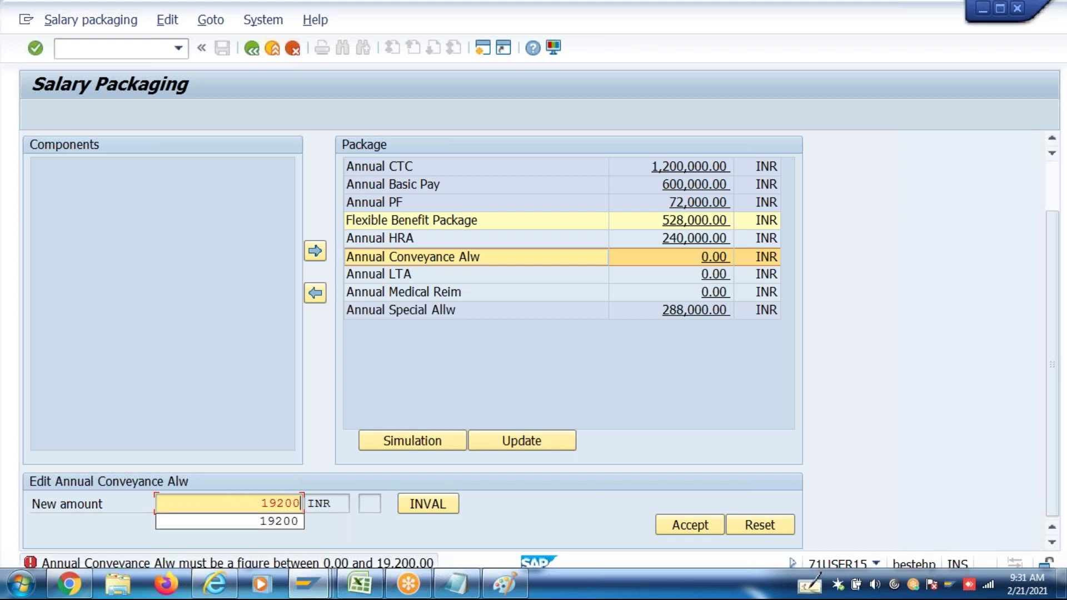
click(689, 525)
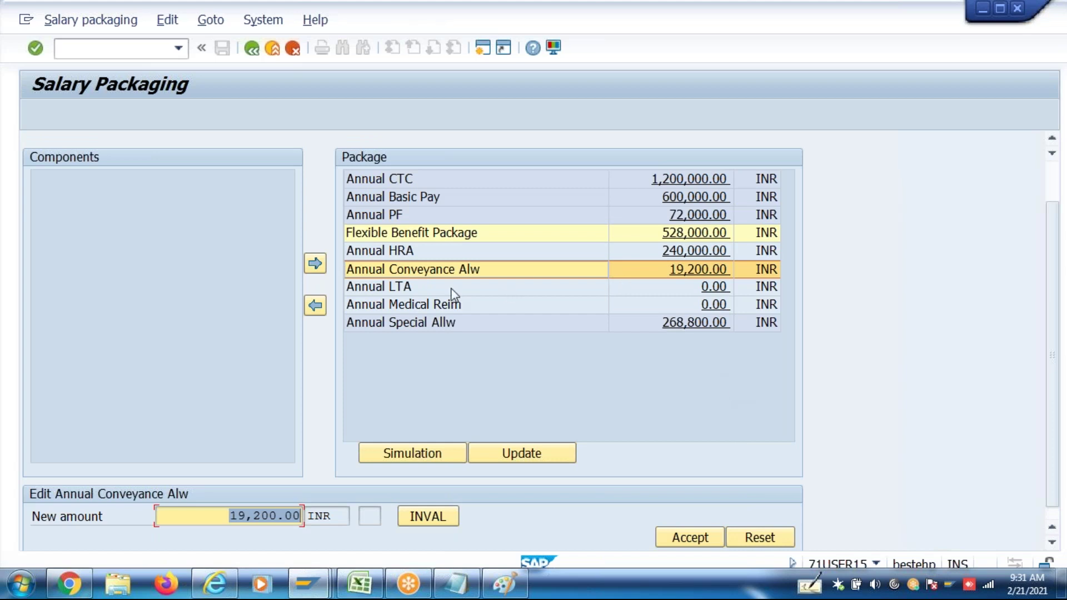
click(724, 289)
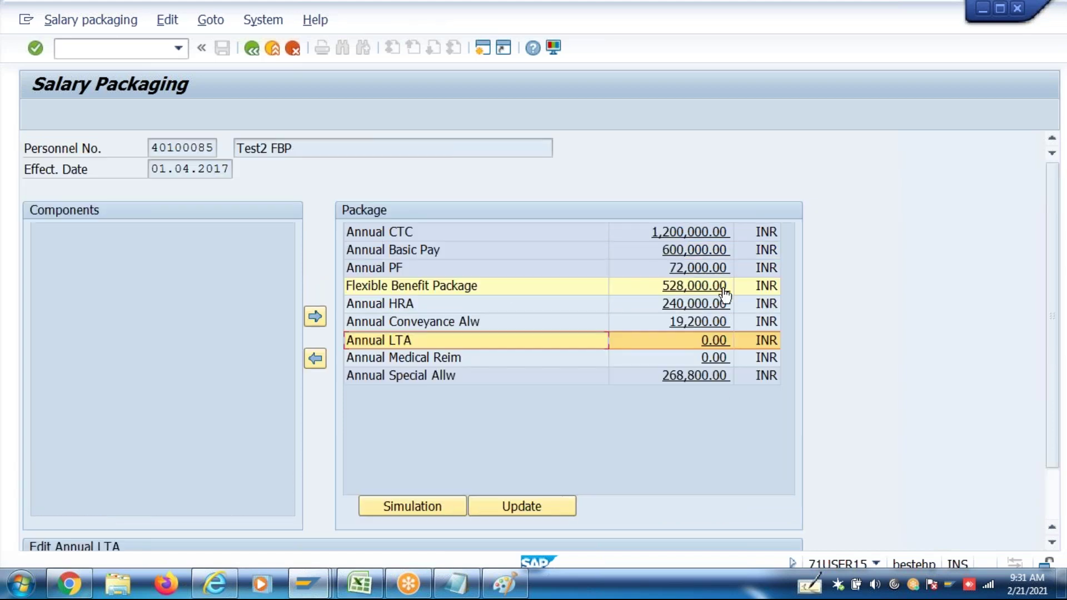
Set the Annual LTA new amount to 72,000.00 INR
scroll(1056, 333, down, 2)
scroll(1056, 362, down, 2)
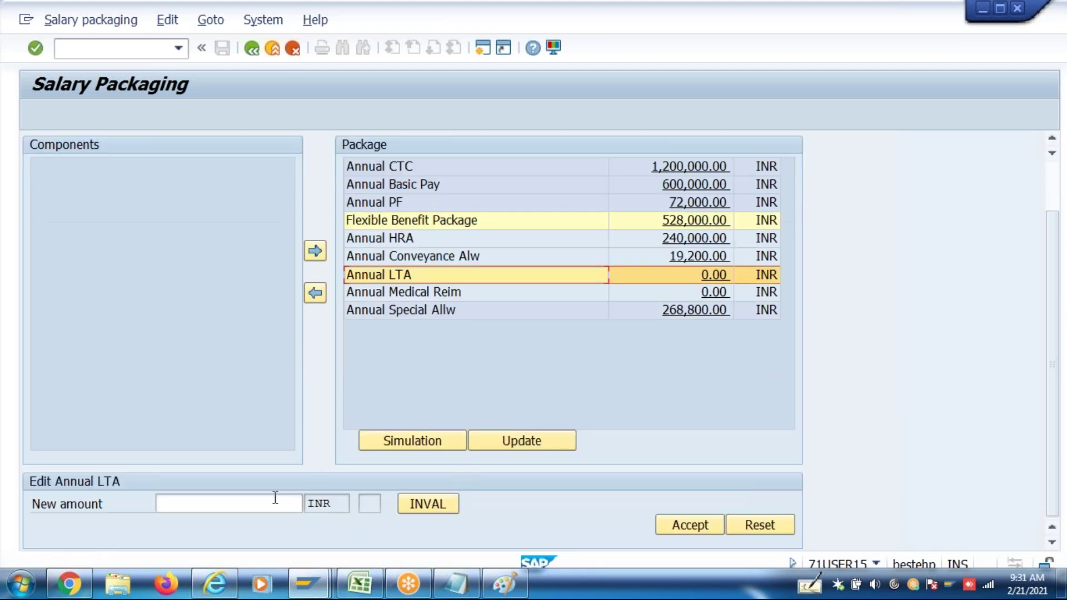
click(258, 506)
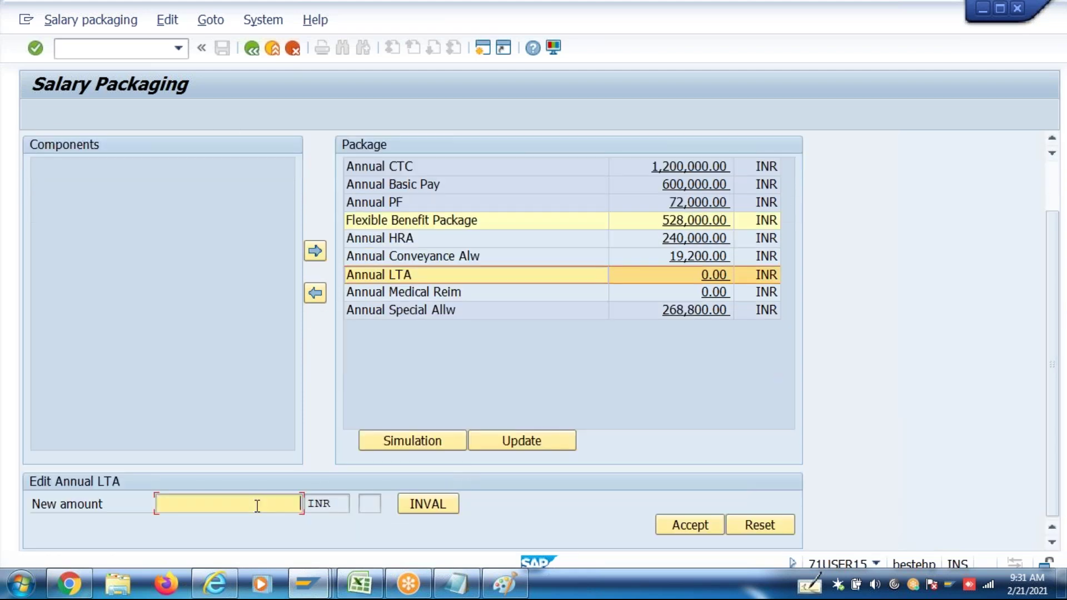
text(72000)
click(696, 525)
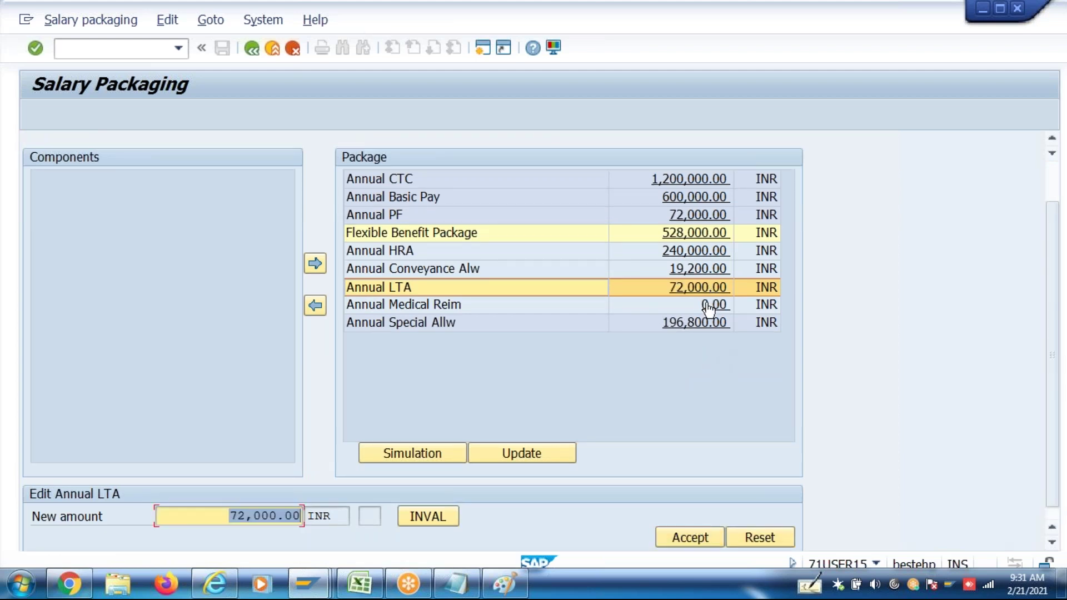
Set Annual Medical Reim to 15,000 after 16,000 is rejected as over the 0–15,000 limit
click(709, 306)
drag(1055, 339, 1058, 414)
click(241, 498)
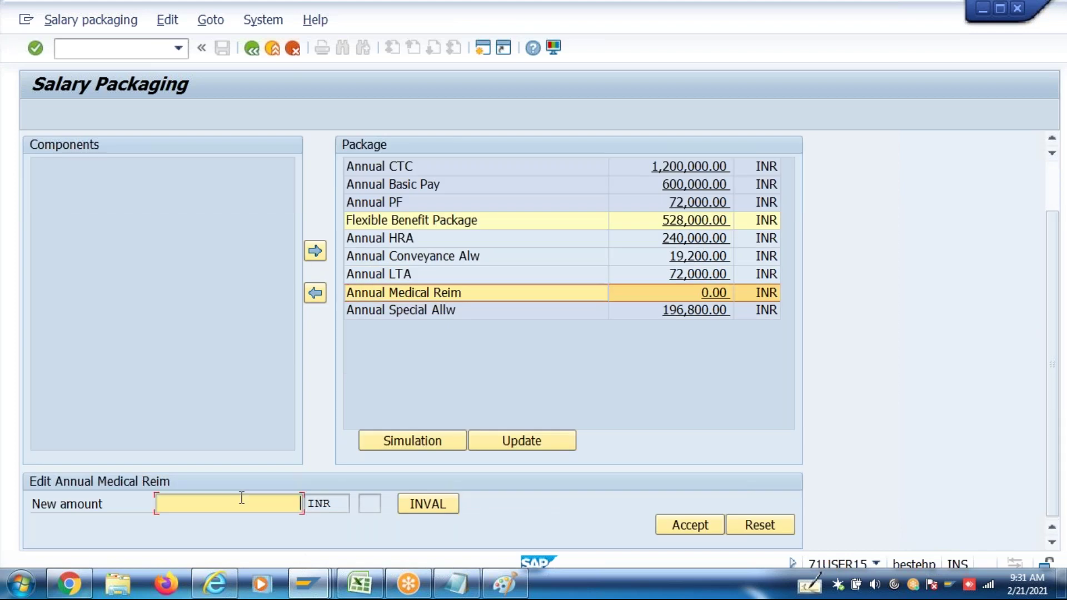
text(16000)
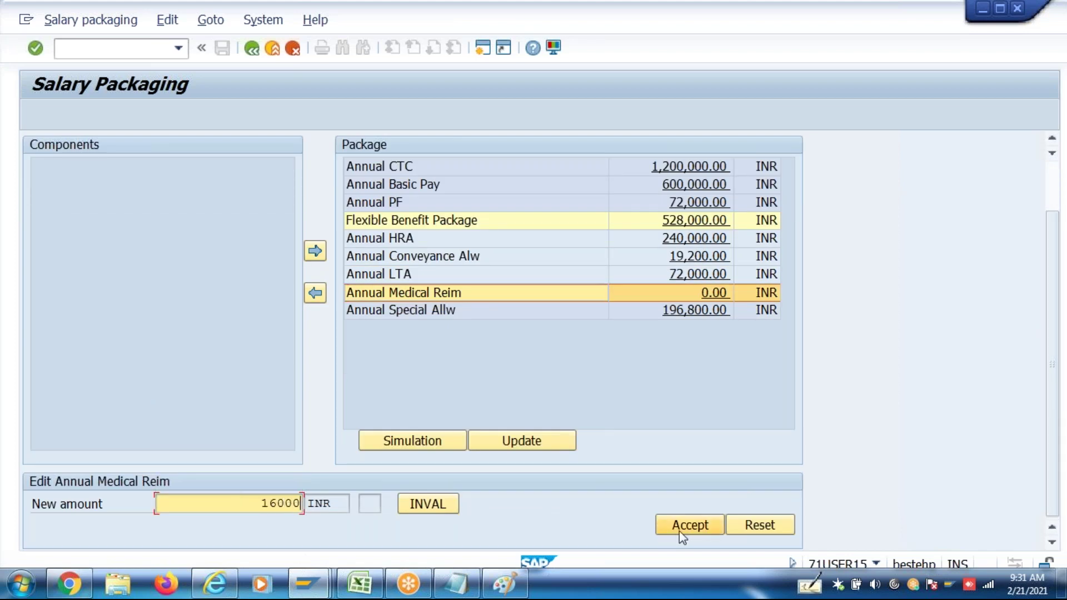
click(686, 533)
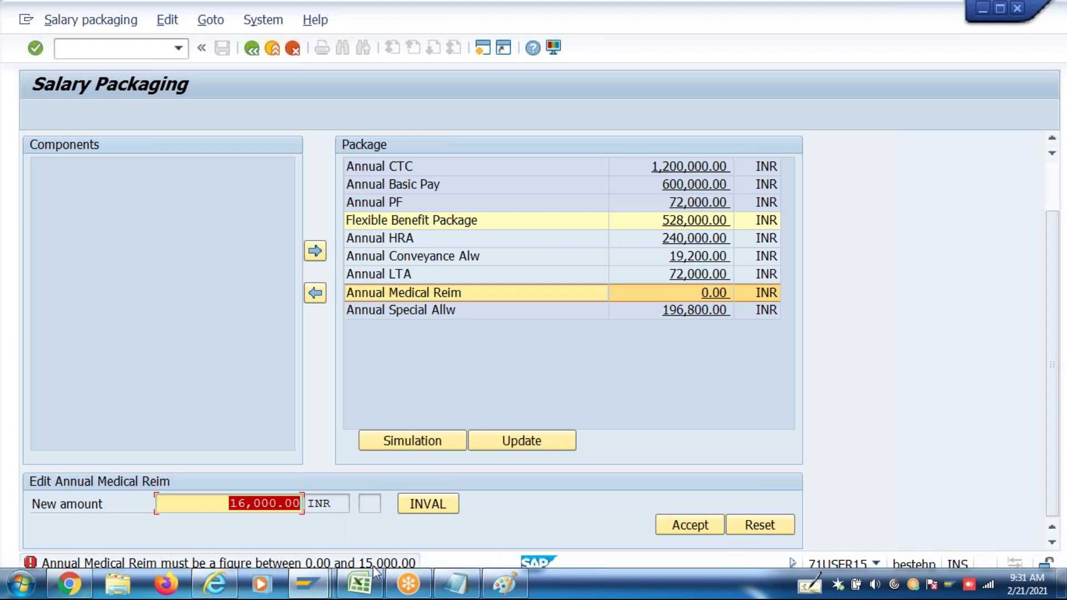
text(15000)
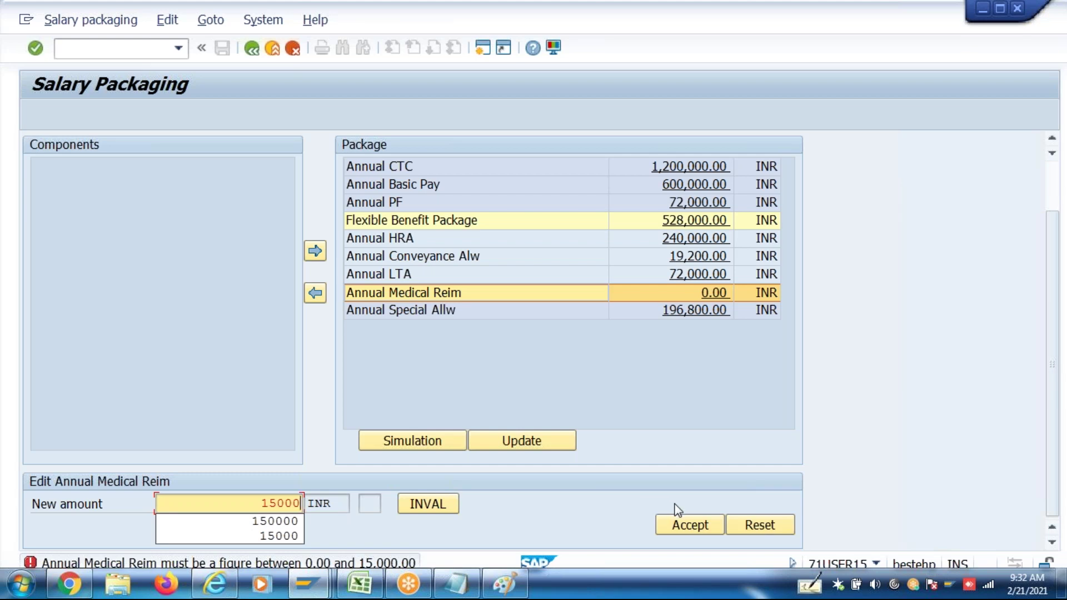
click(678, 524)
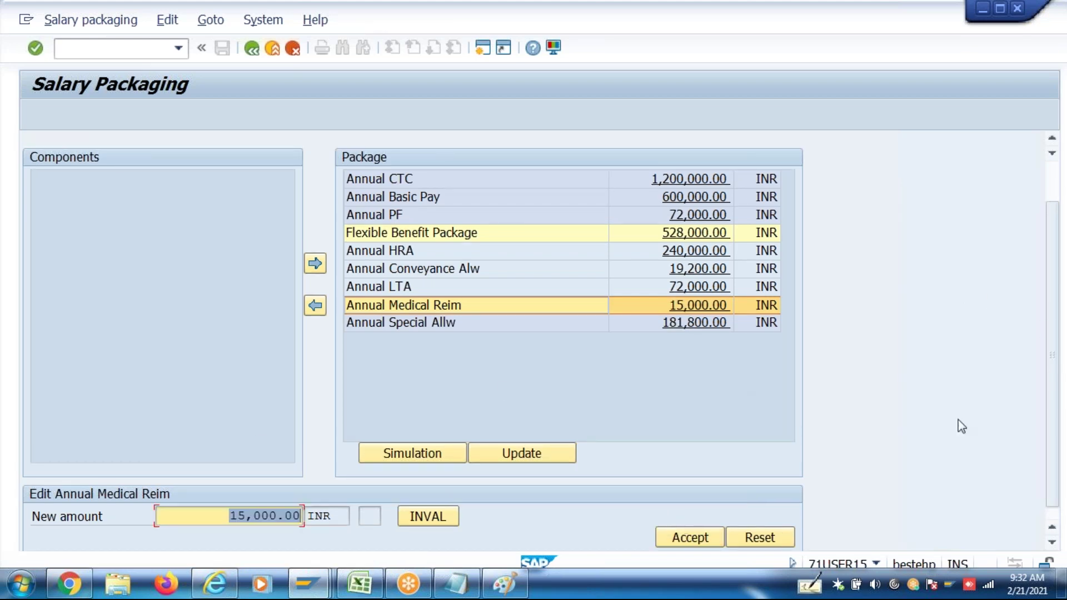
click(1050, 542)
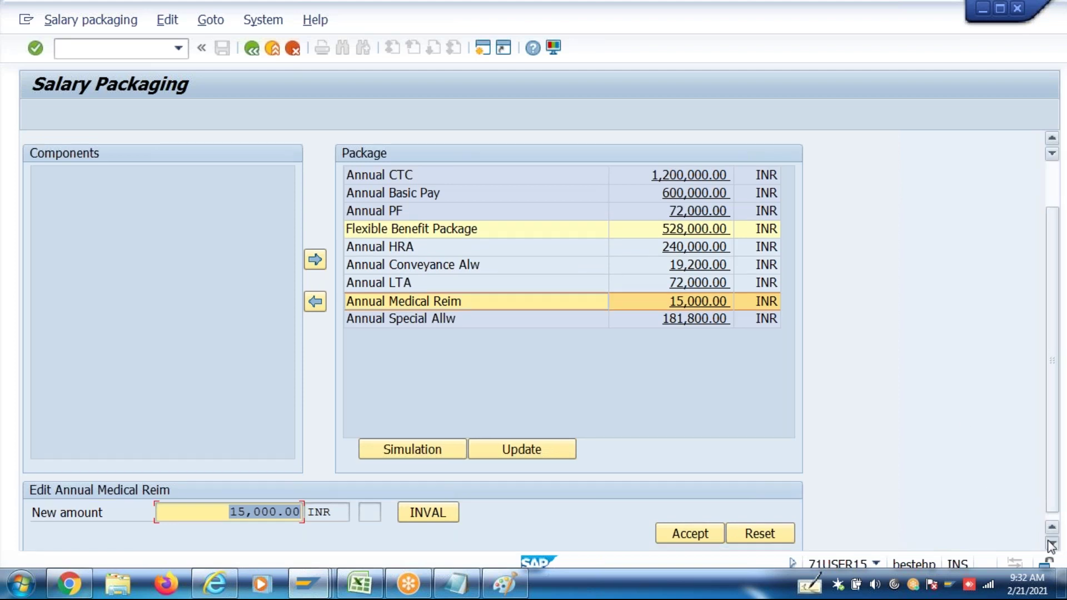
click(227, 503)
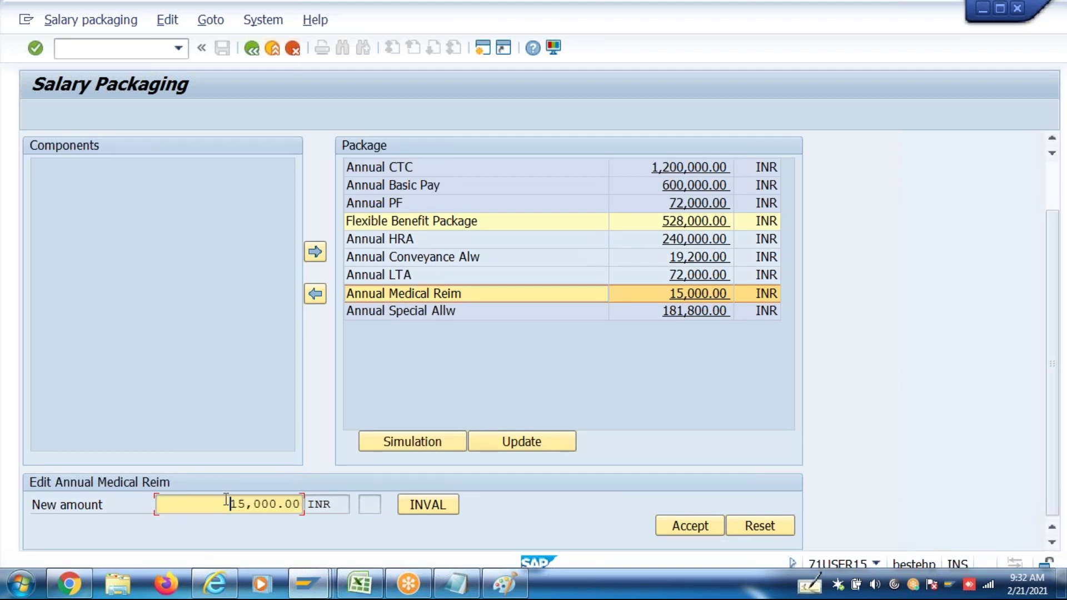
drag(227, 502, 348, 505)
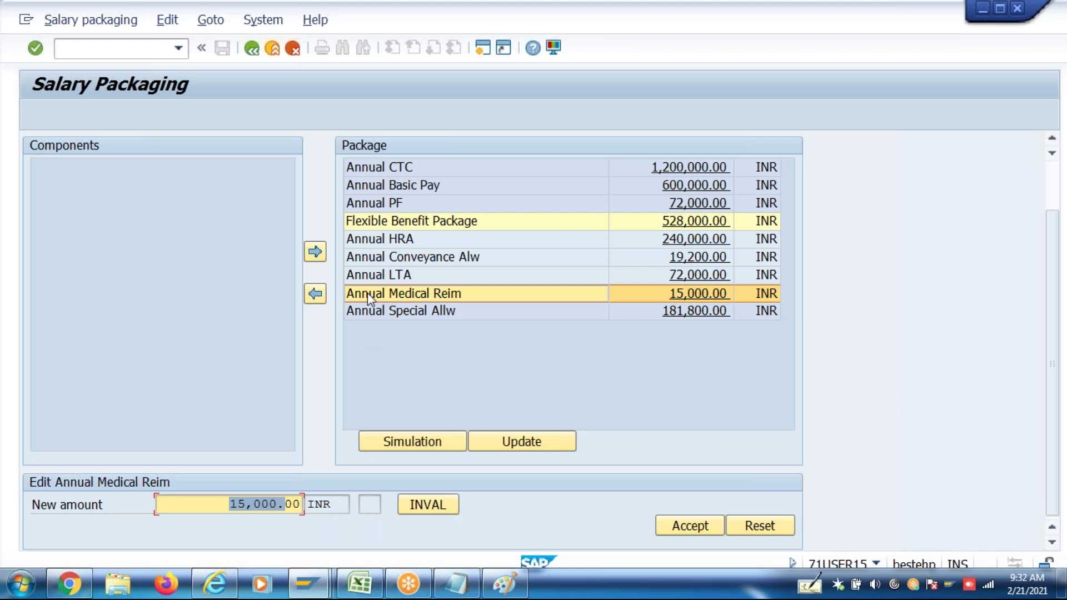
click(419, 260)
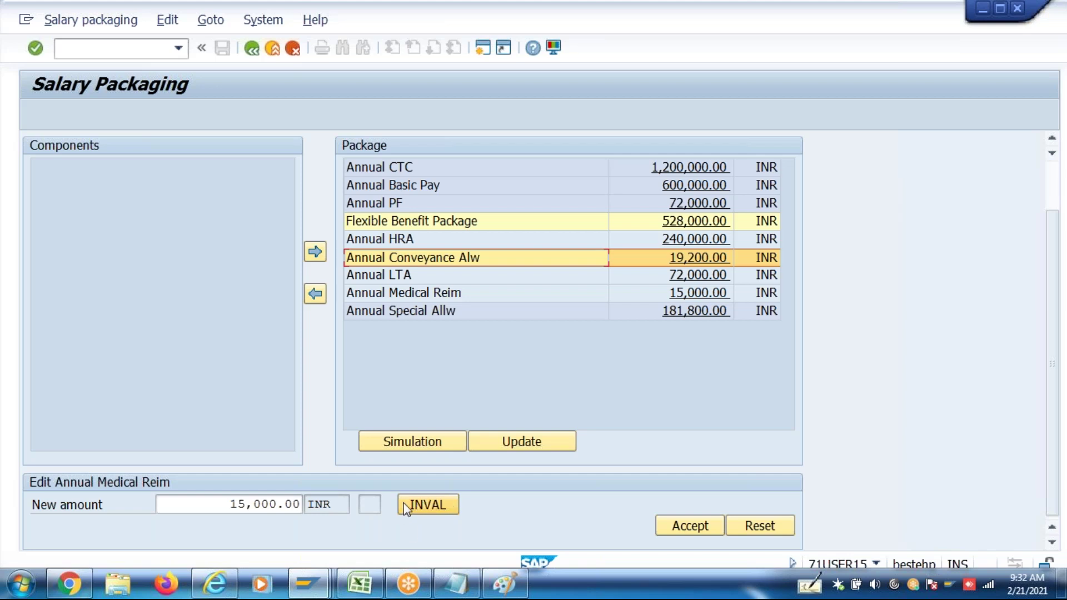
drag(221, 504, 304, 504)
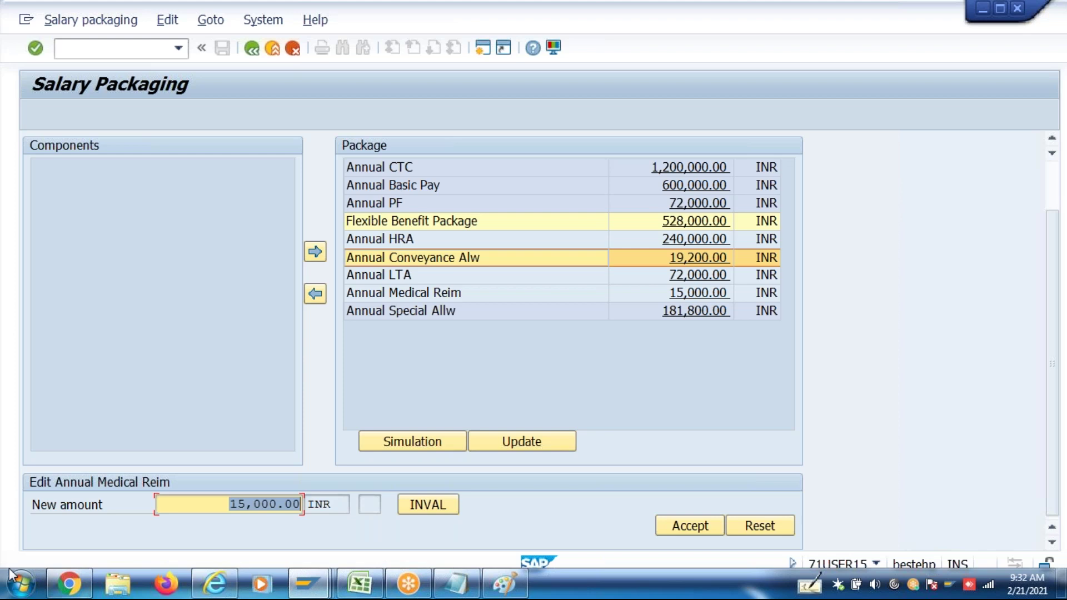
click(22, 583)
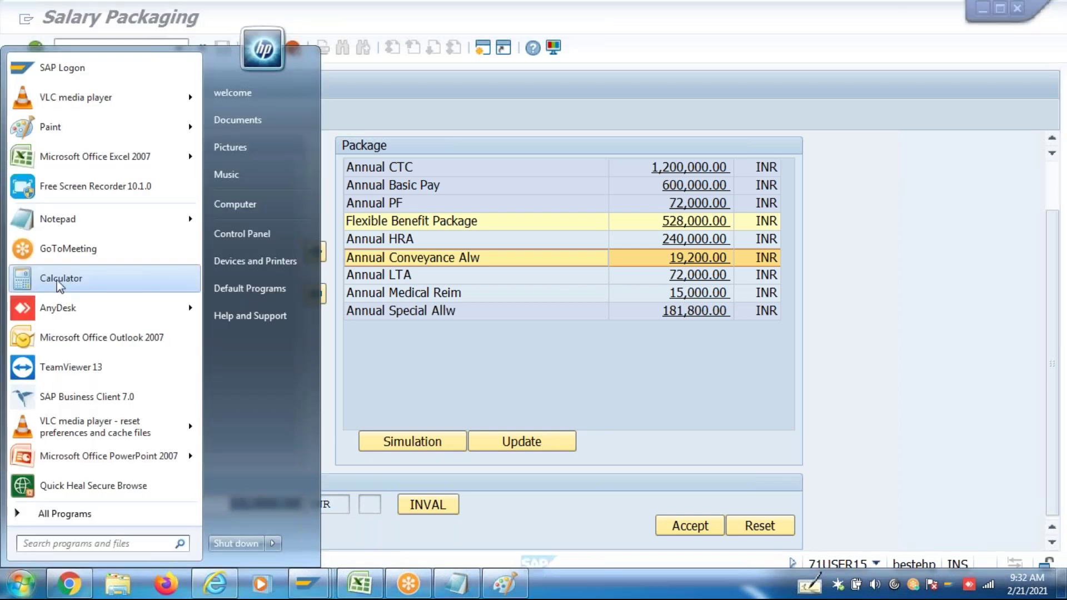
click(67, 276)
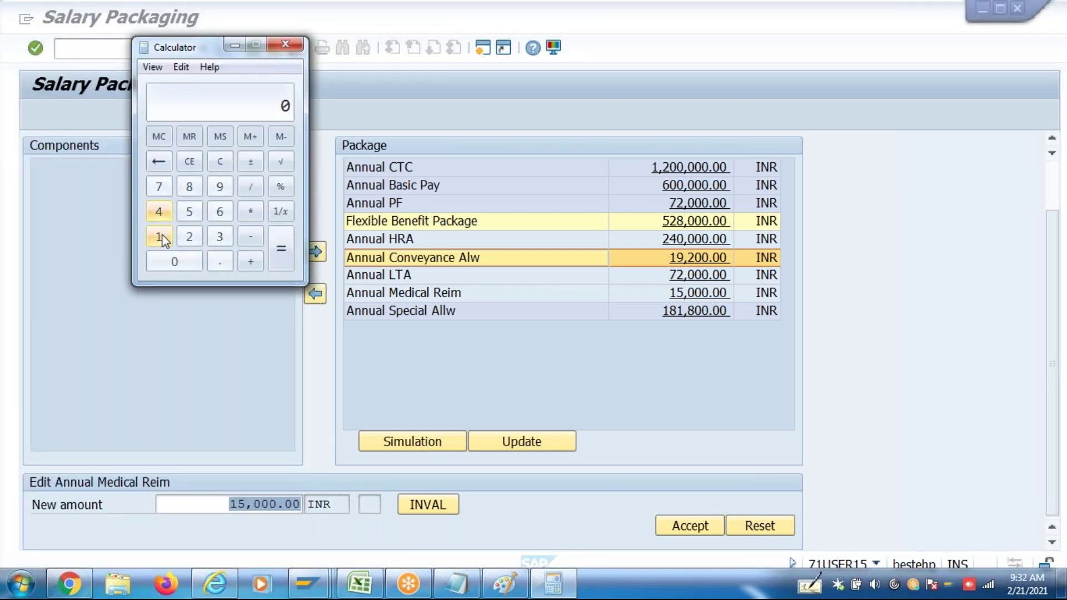
click(193, 213)
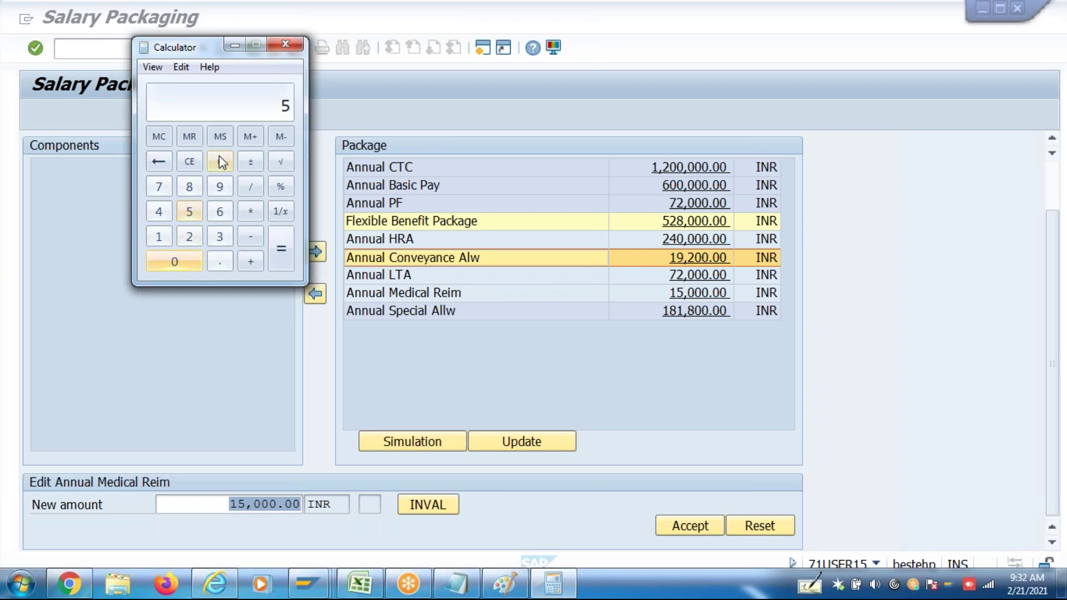
click(189, 161)
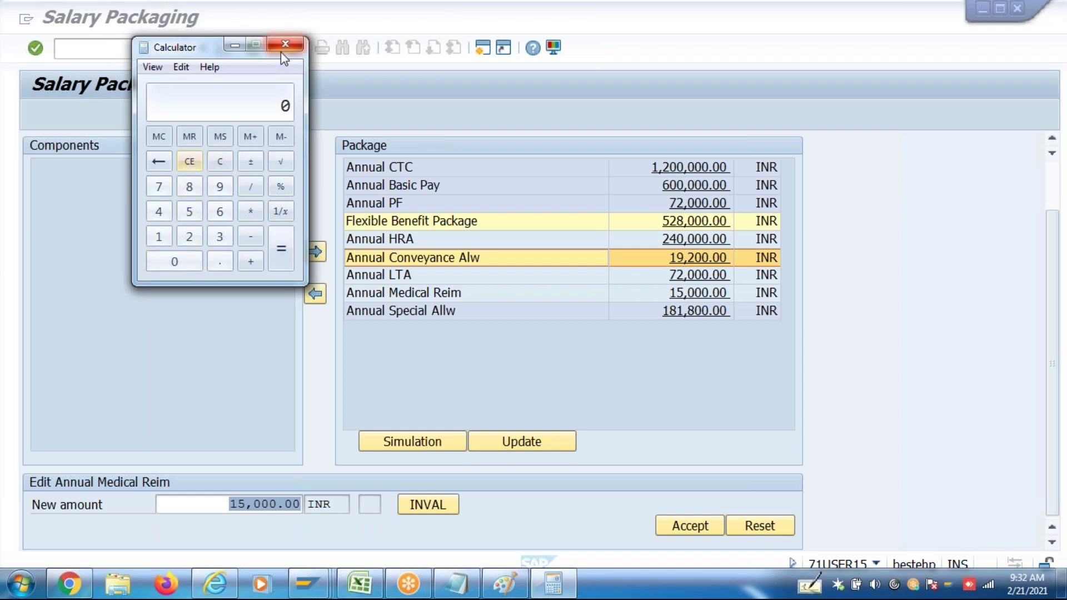
click(281, 49)
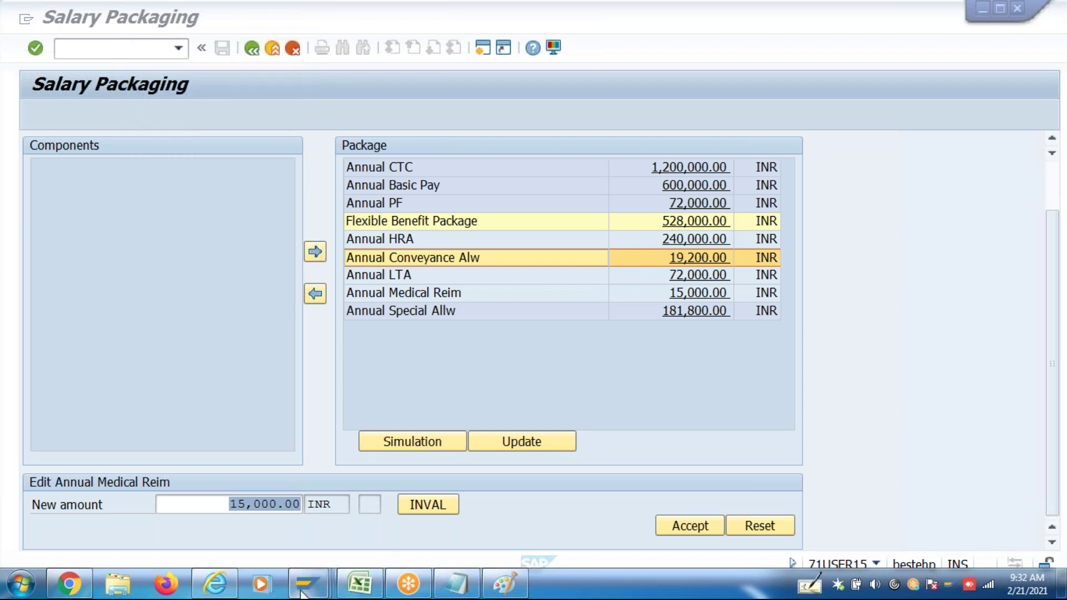
Open table view V_T510 via SM30 for pay scale type 6P and area C1
mouse_move(301, 594)
click(469, 515)
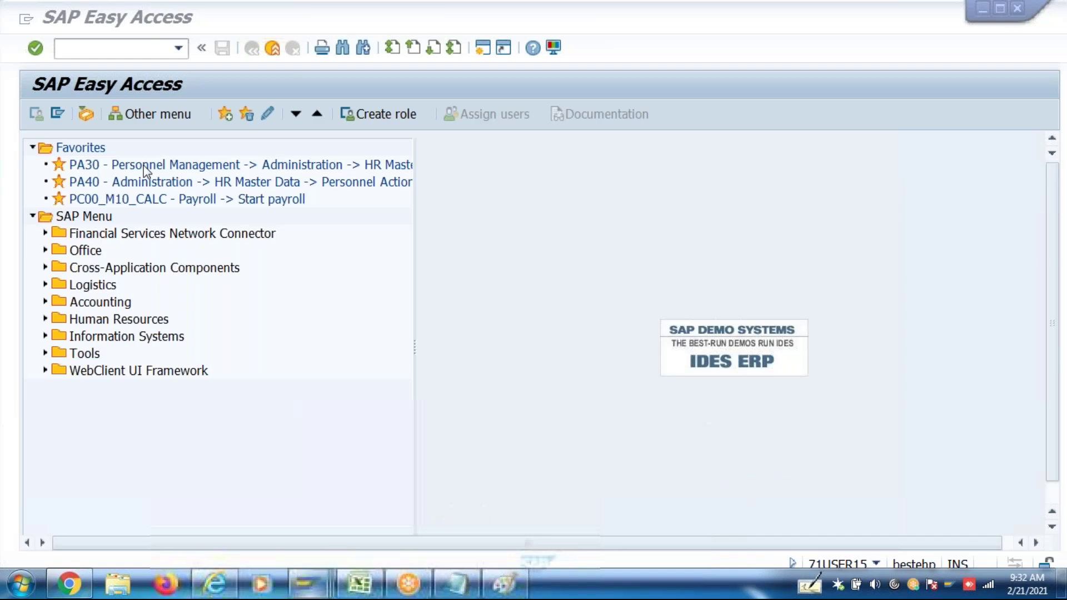
text(sm30)
key(Return)
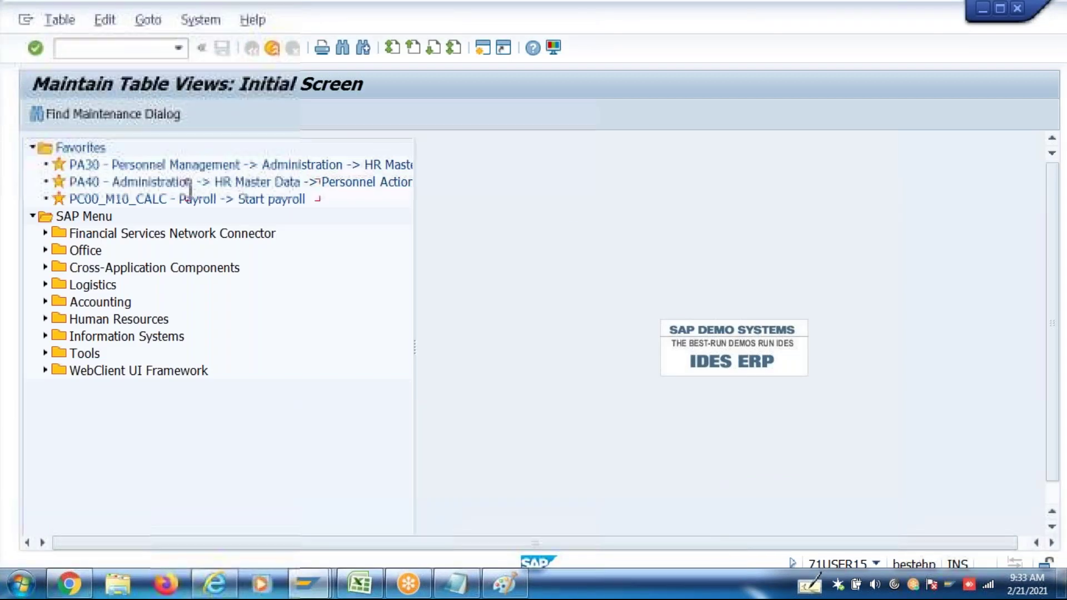
text(V)
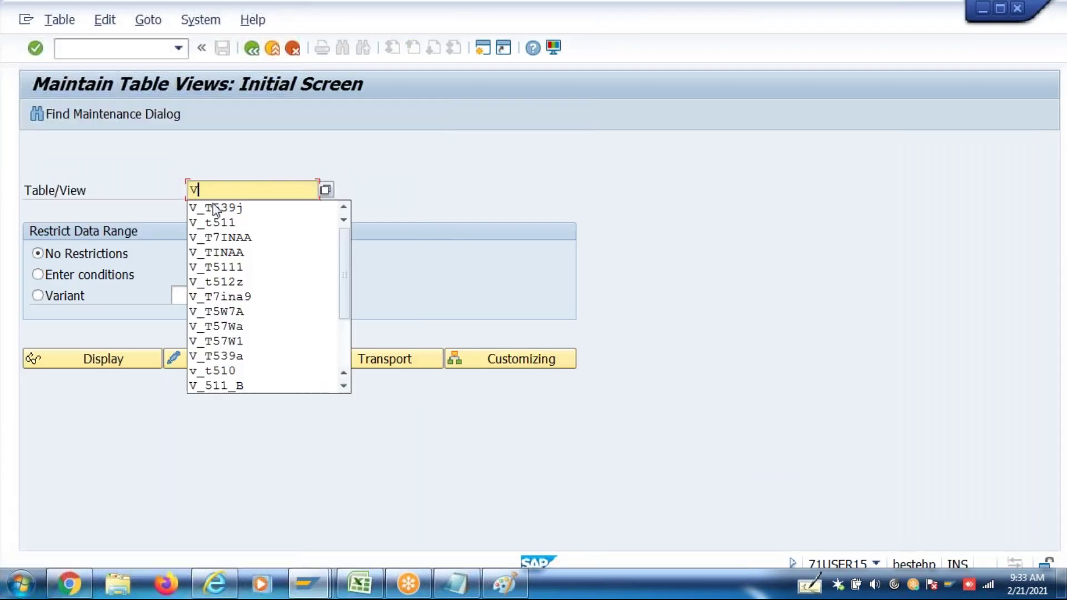
text(_t510)
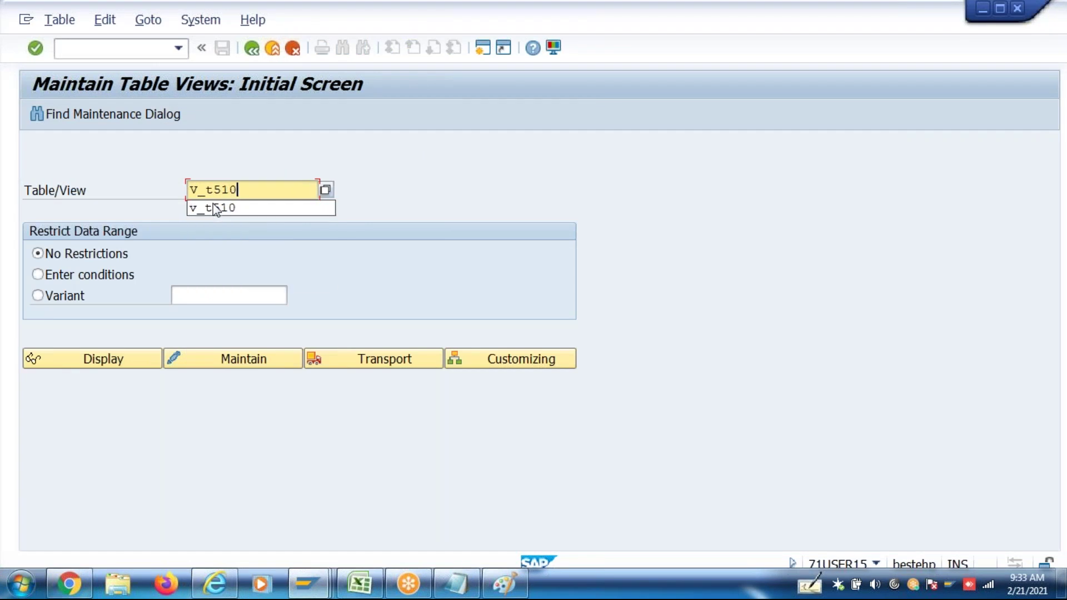
key(Return)
click(221, 358)
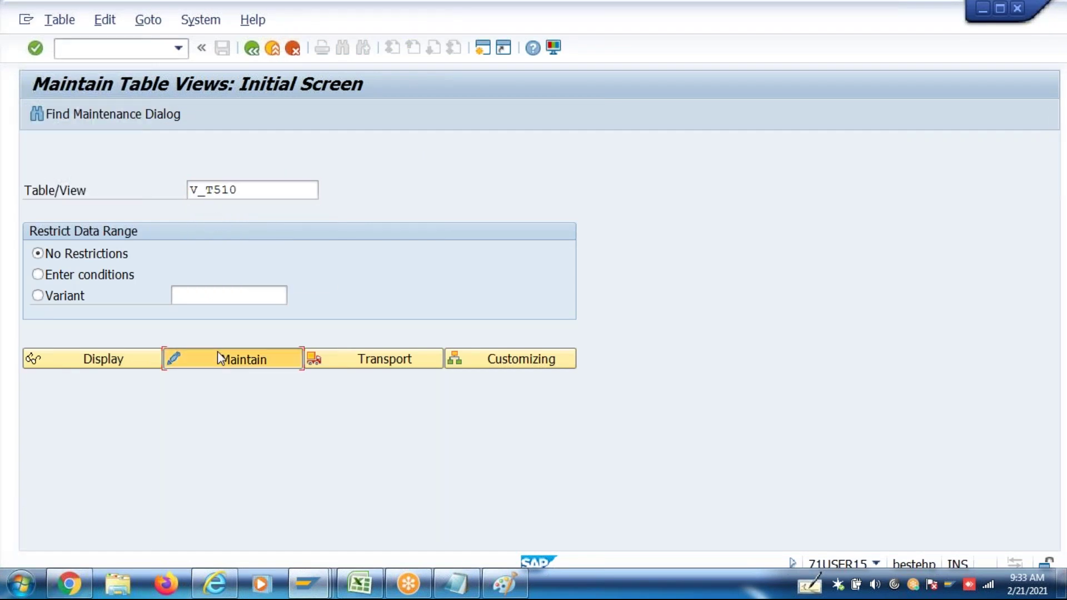
click(360, 281)
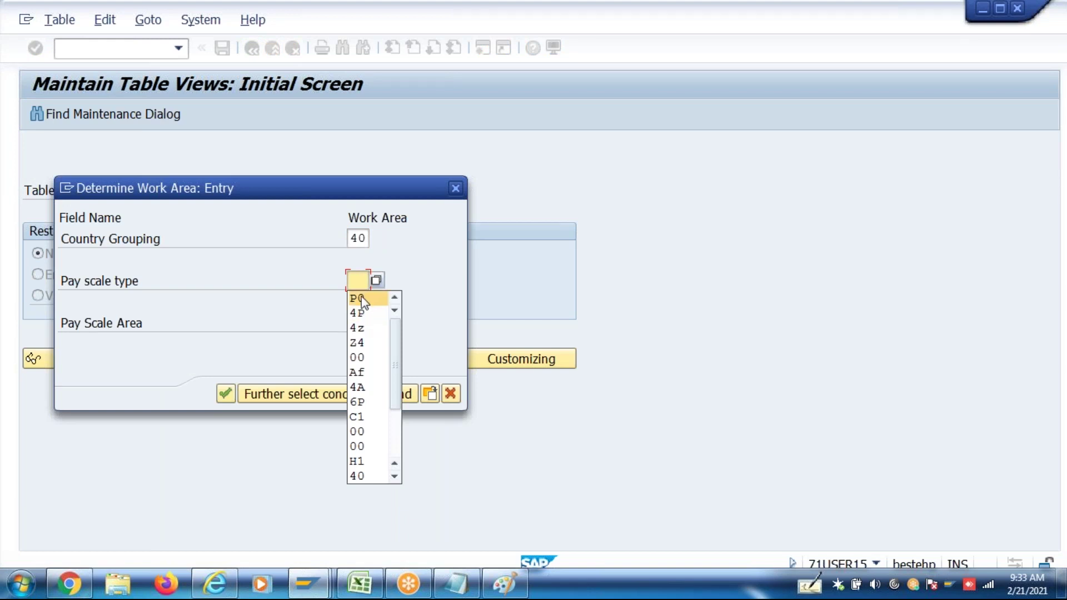
click(365, 401)
click(356, 333)
text(C1)
key(Return)
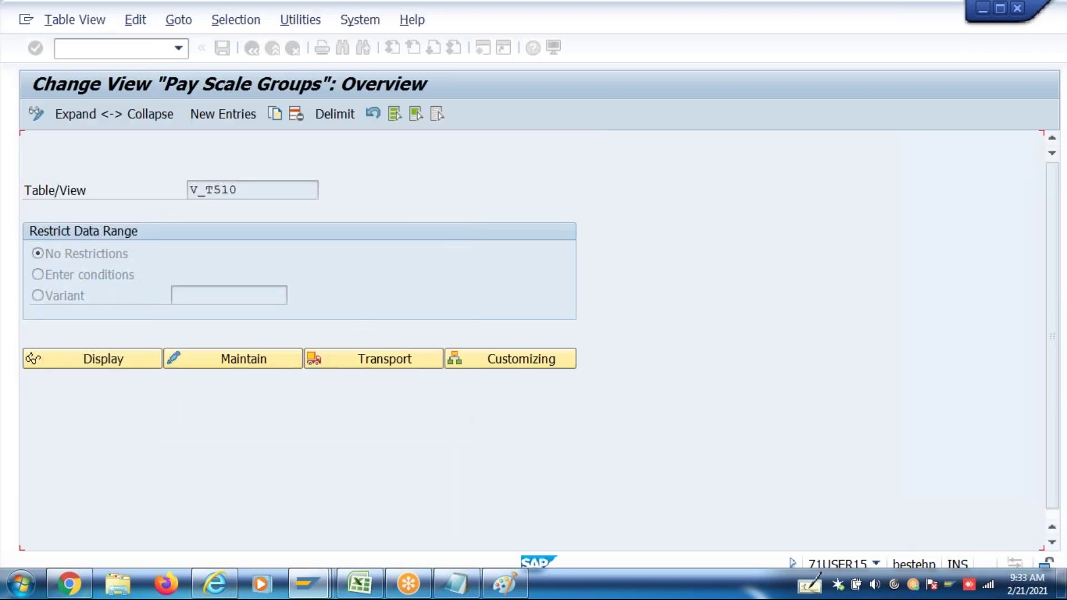
Change the MGR ZLTA amounts to 6,000 at level 1 and 7,000 at level 2
click(40, 294)
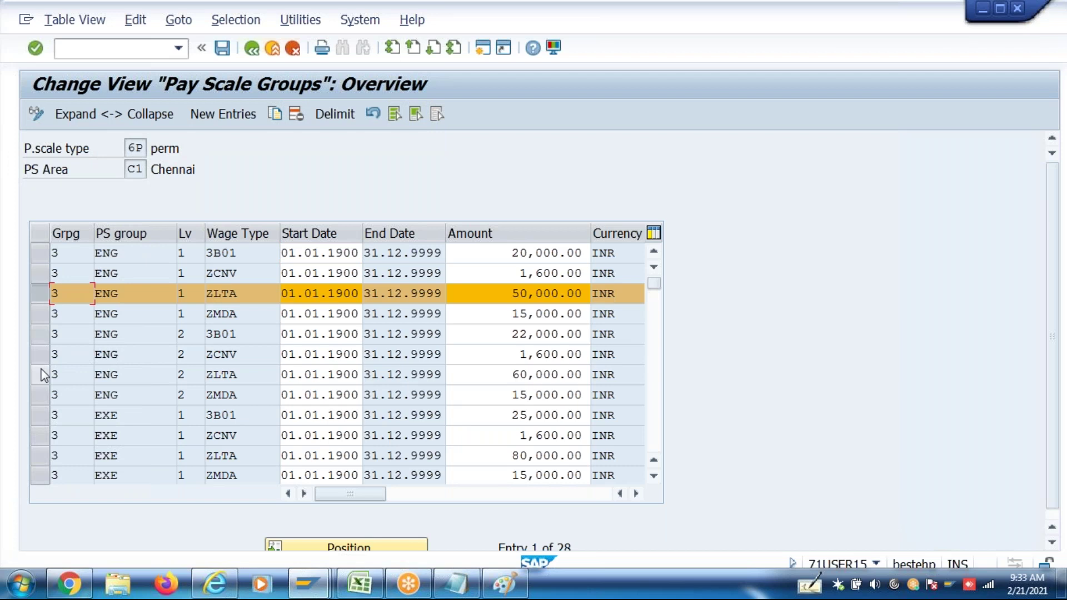
click(42, 296)
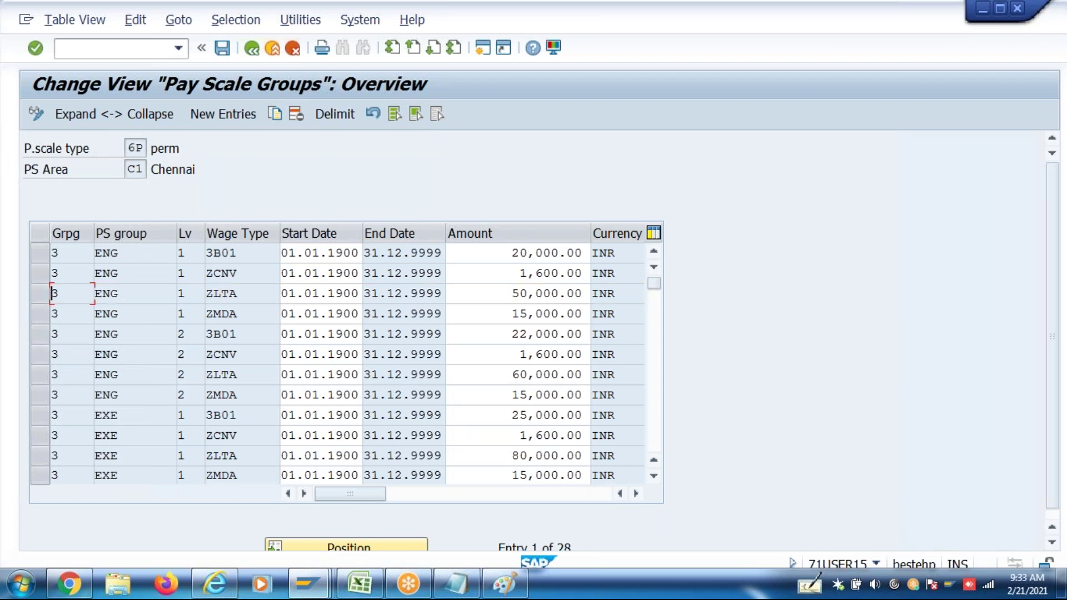
key(Page_Down)
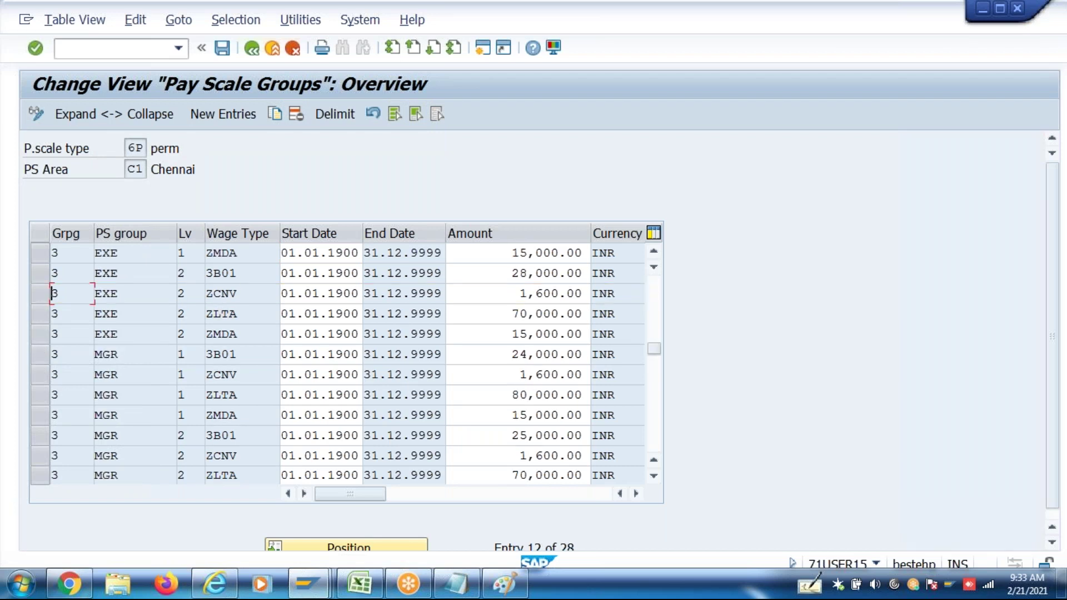
click(35, 396)
click(550, 394)
text(6,000)
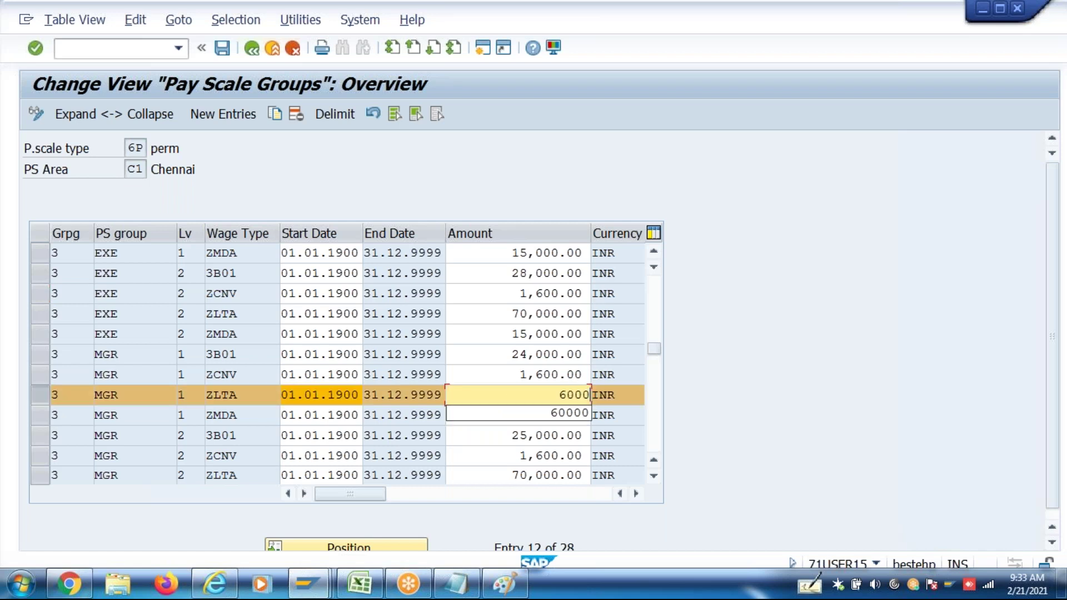
key(Return)
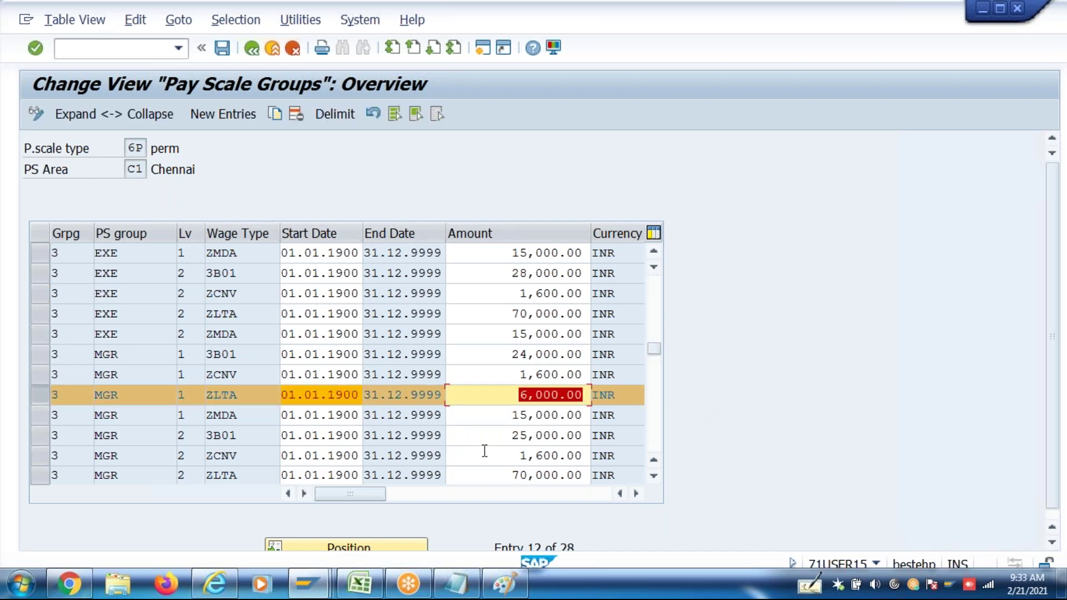
click(508, 473)
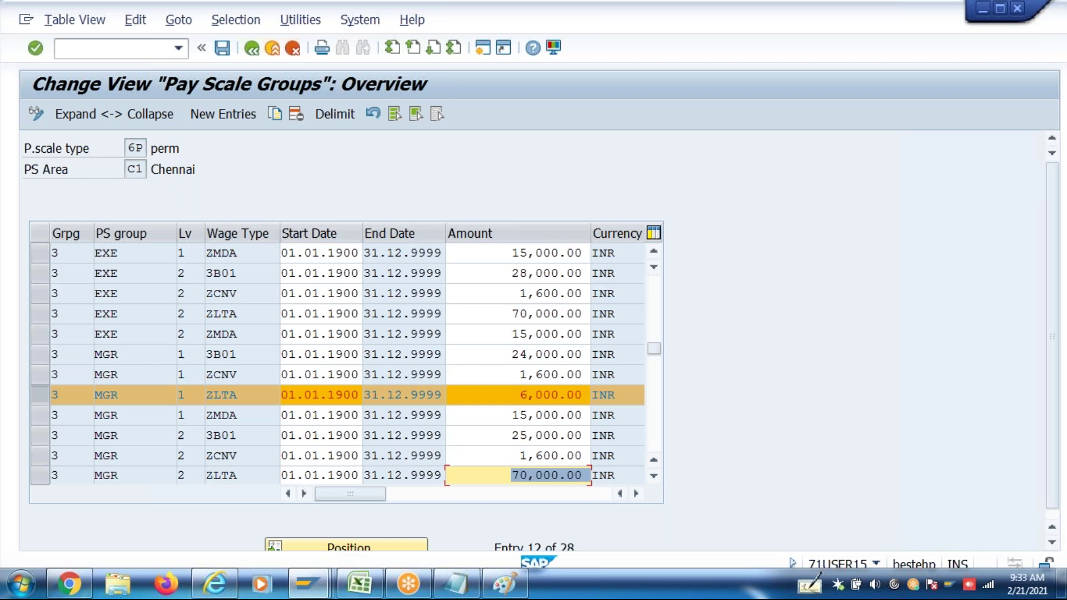
text(7,0)
text(000)
key(Return)
Save the pay scale changes under the customizing request and leave the table view
key(ctrl+s)
key(Return)
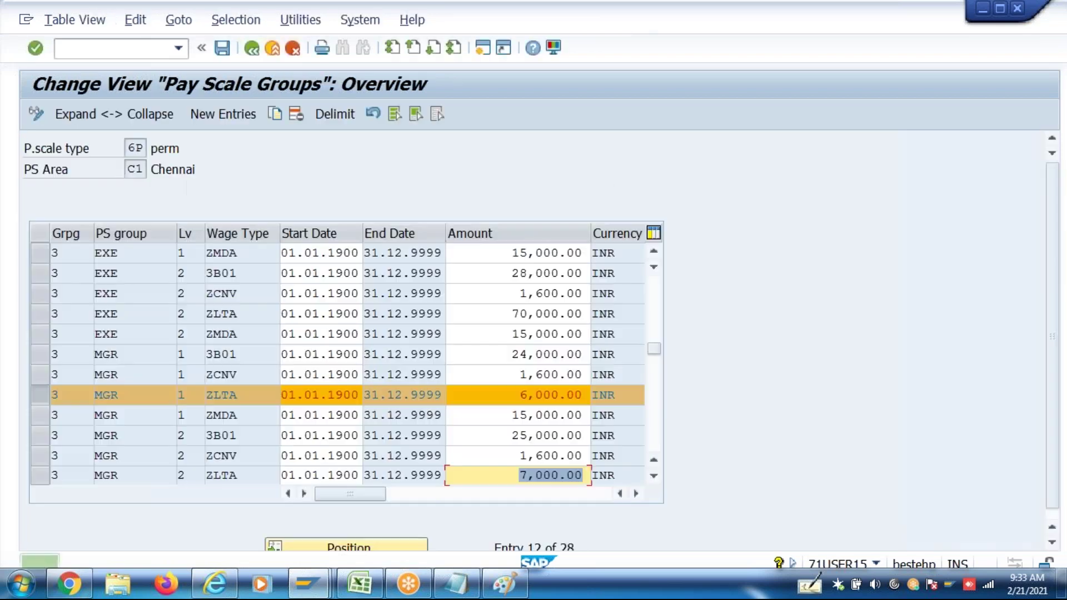
click(253, 55)
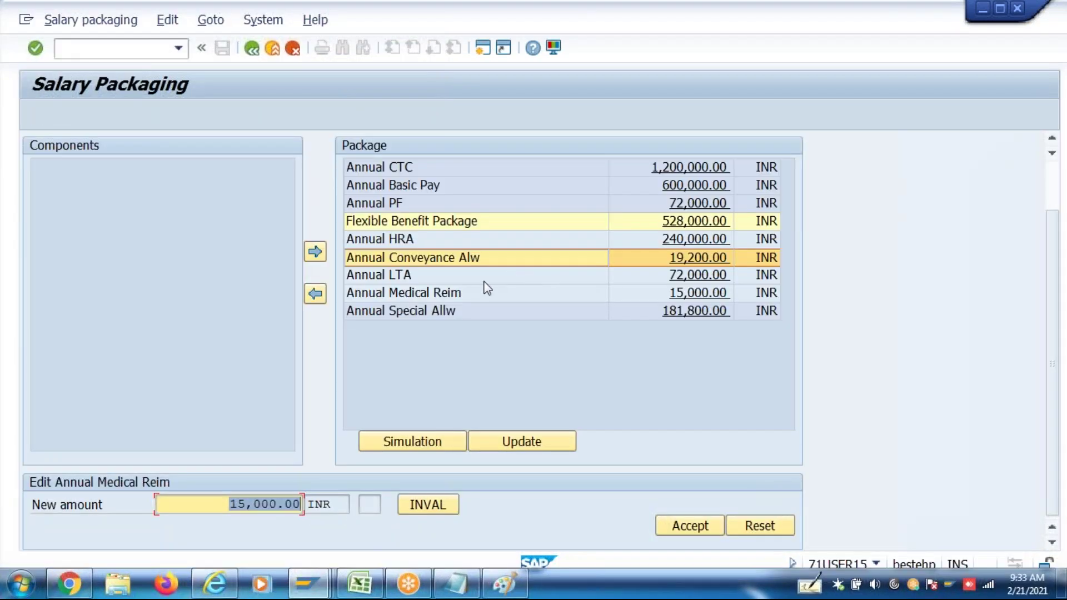
Remove Annual LTA and re-add it to the package, toggling its invalid flag
click(348, 280)
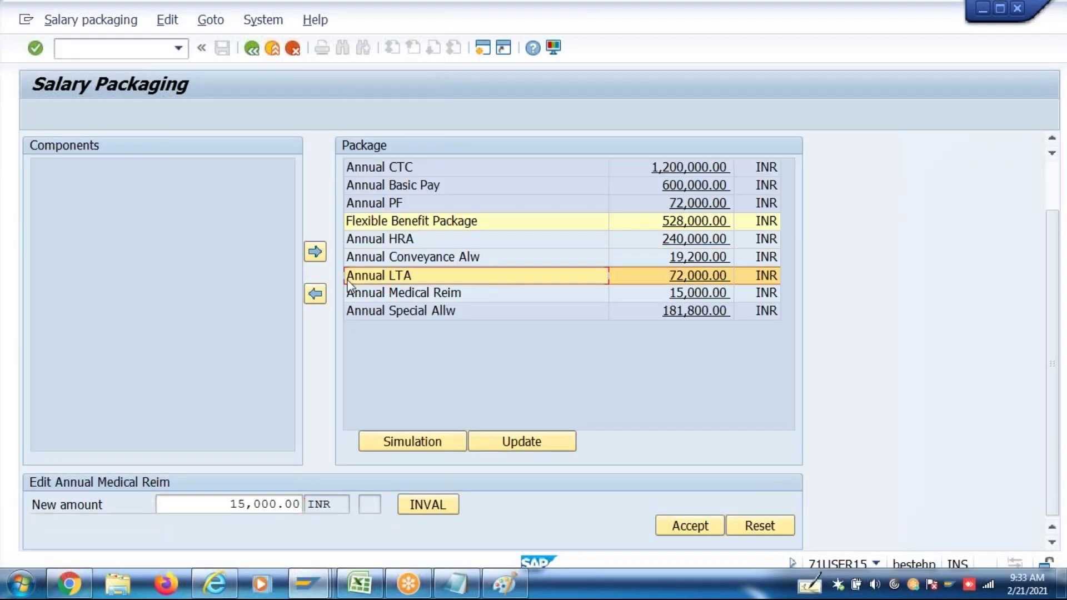
click(314, 295)
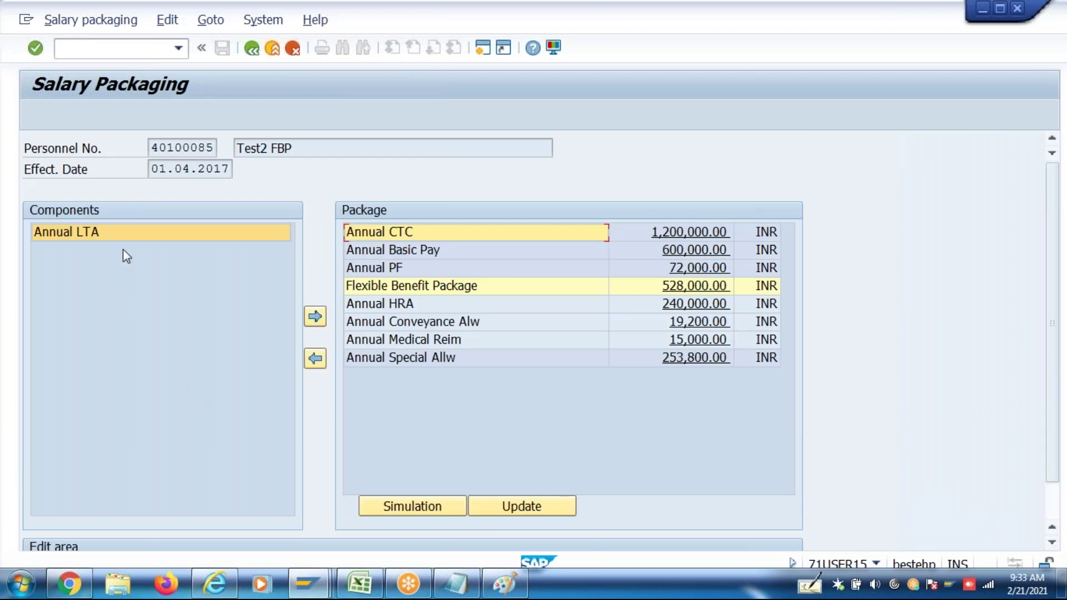
click(115, 236)
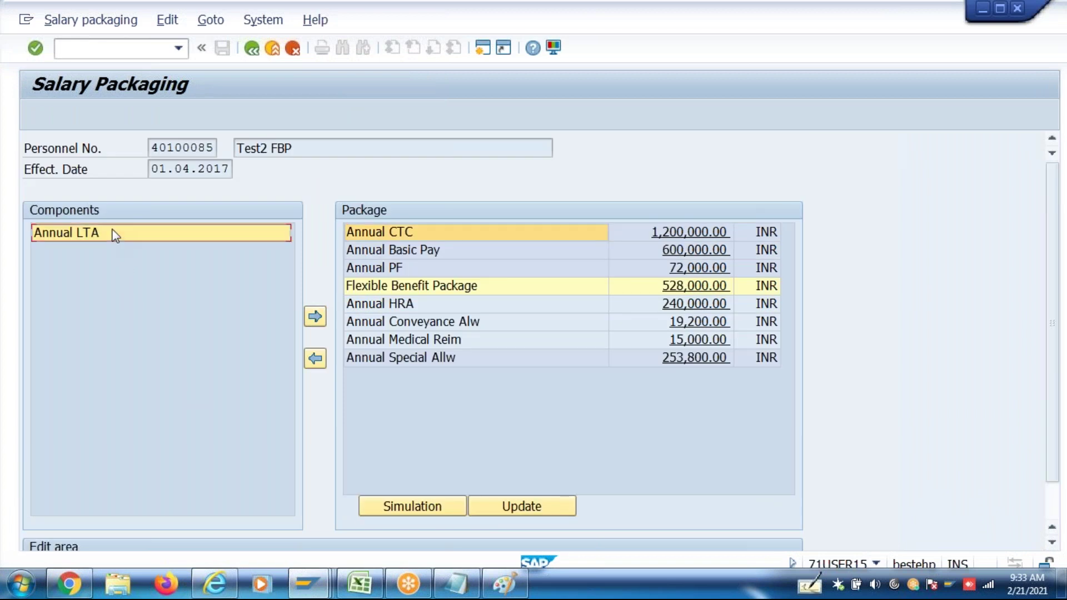
click(316, 317)
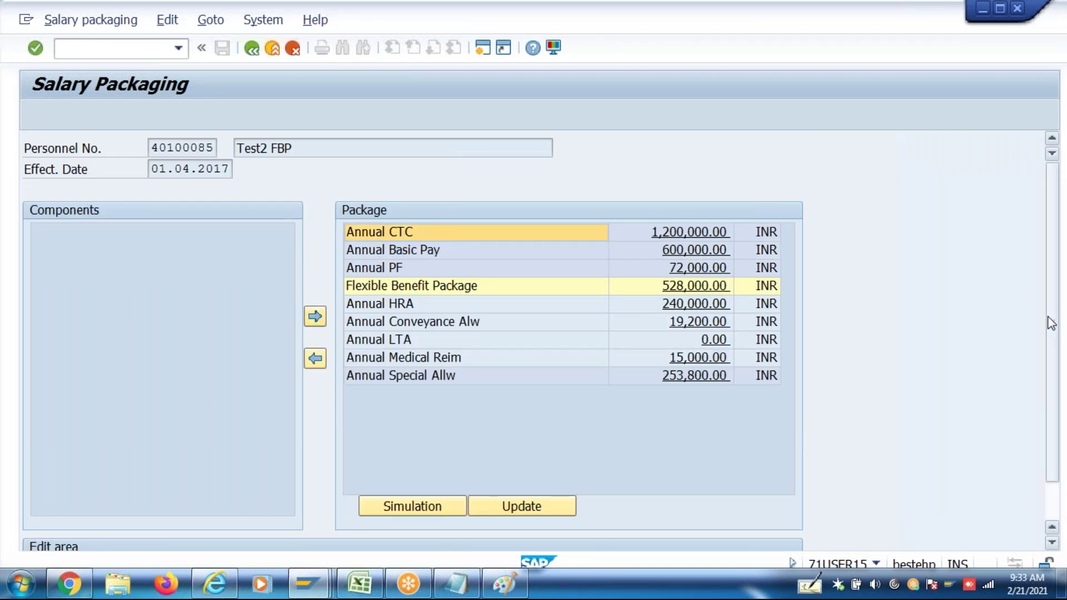
drag(1052, 324, 1056, 332)
scroll(1056, 332, down, 2)
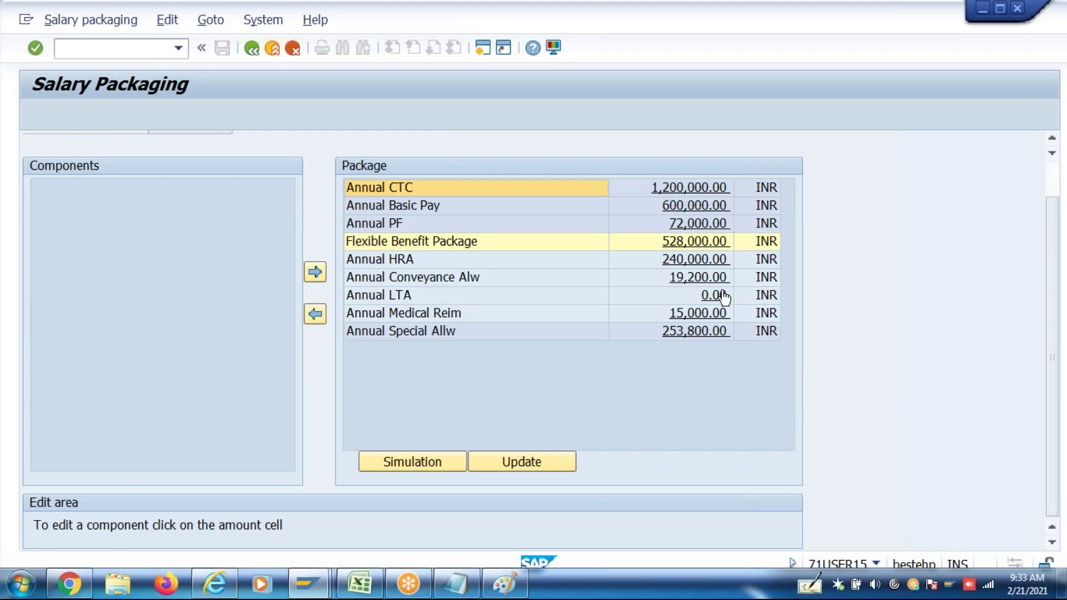
click(714, 295)
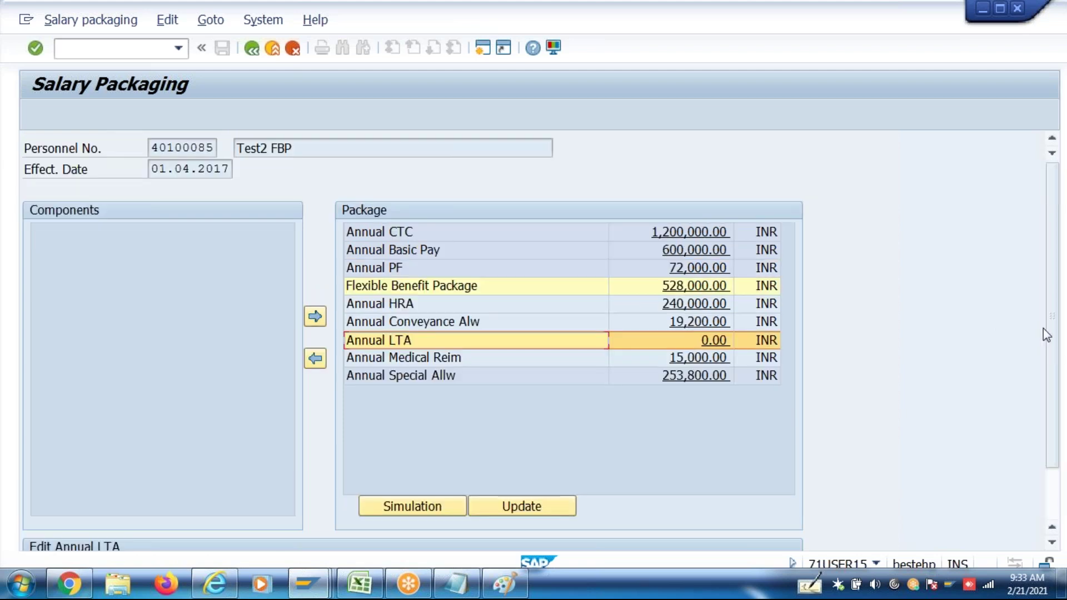
scroll(1049, 328, down, 3)
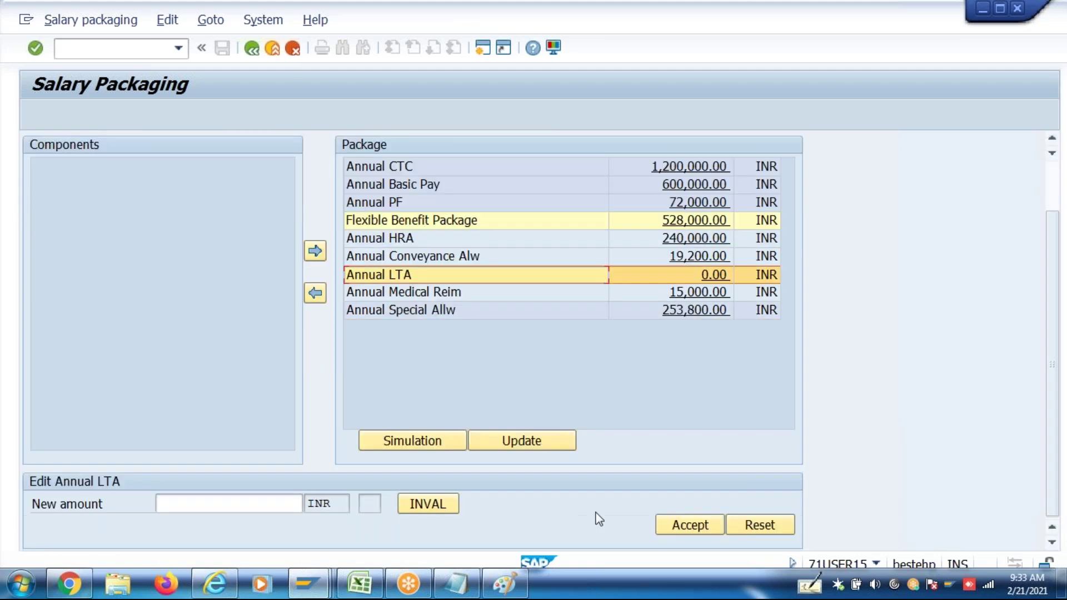
click(436, 509)
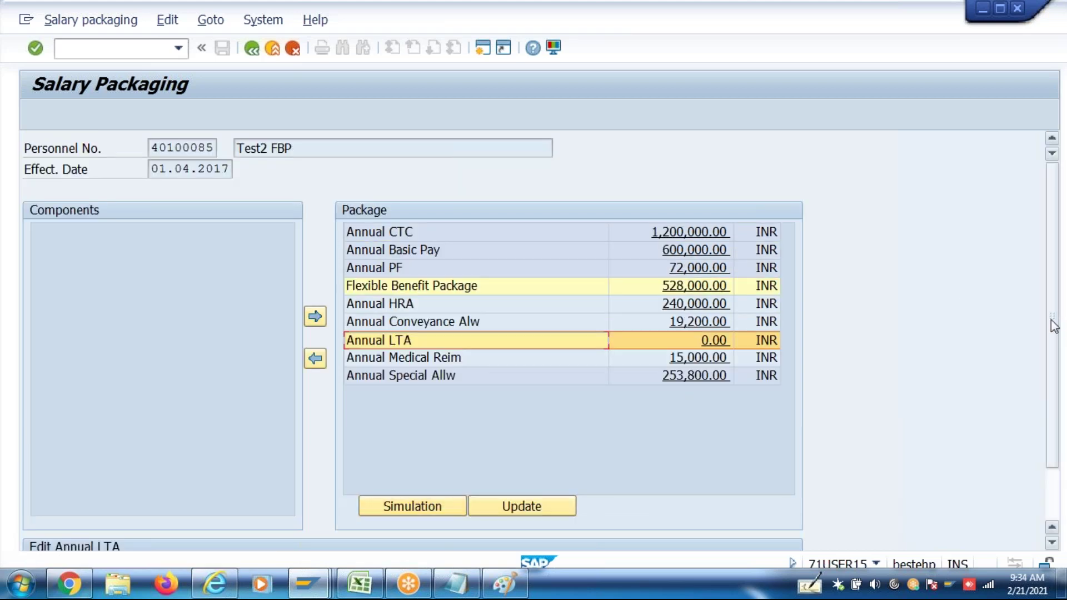
scroll(1055, 326, down, 3)
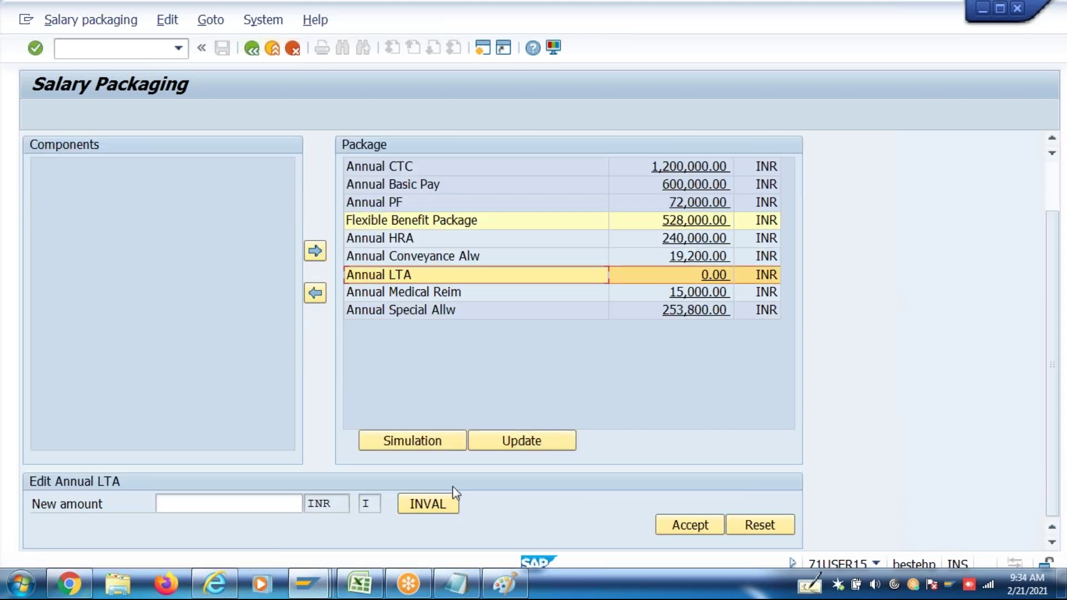
click(433, 501)
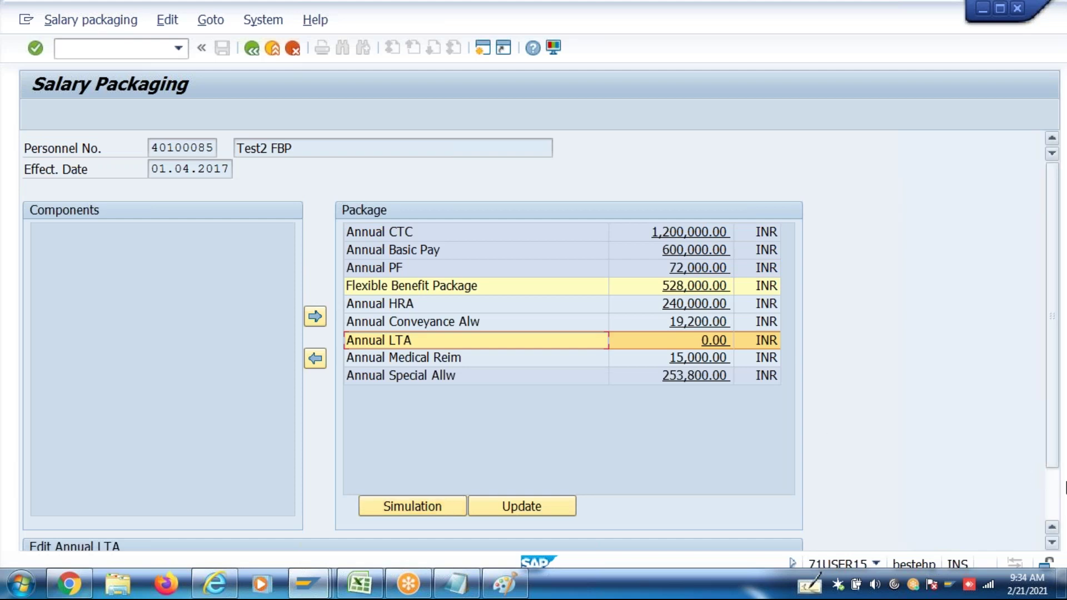
scroll(1059, 489, down, 3)
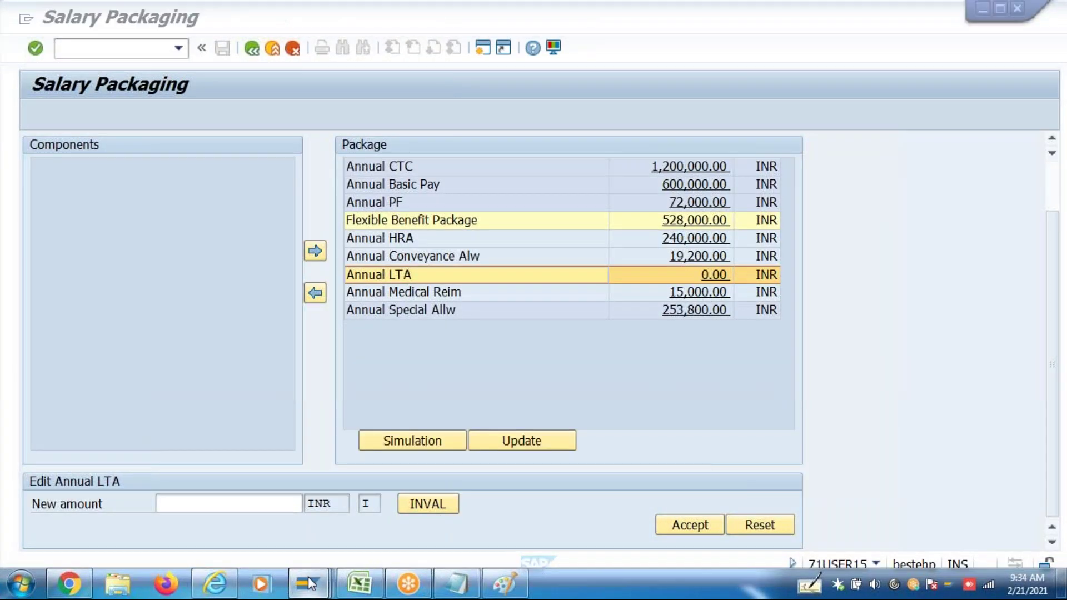
Go back to the IMG tree and open the CMGRP Compensation Group feature
mouse_move(310, 584)
click(305, 529)
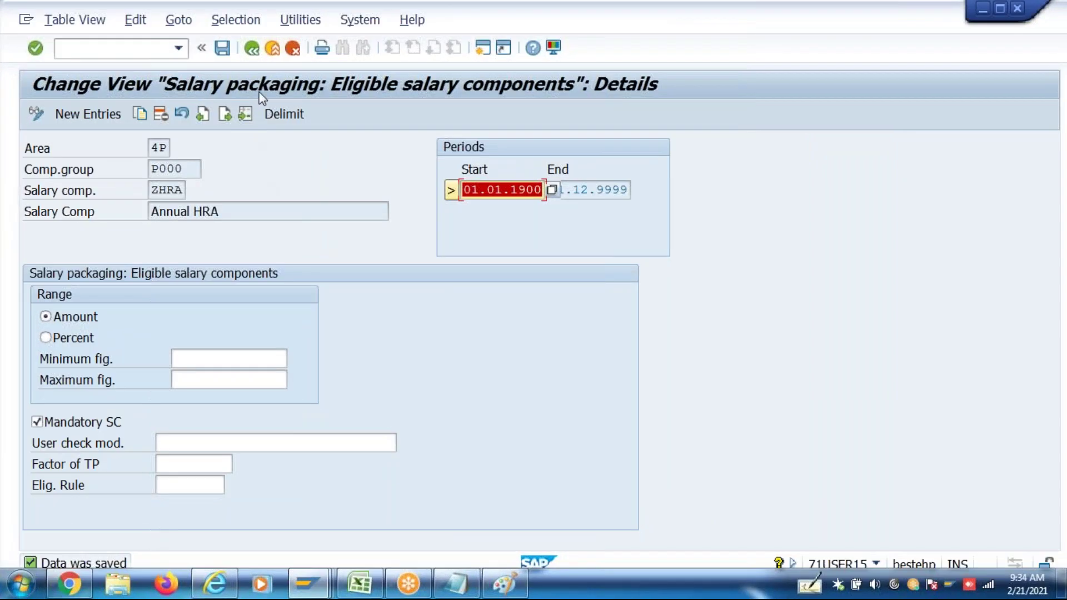
click(253, 49)
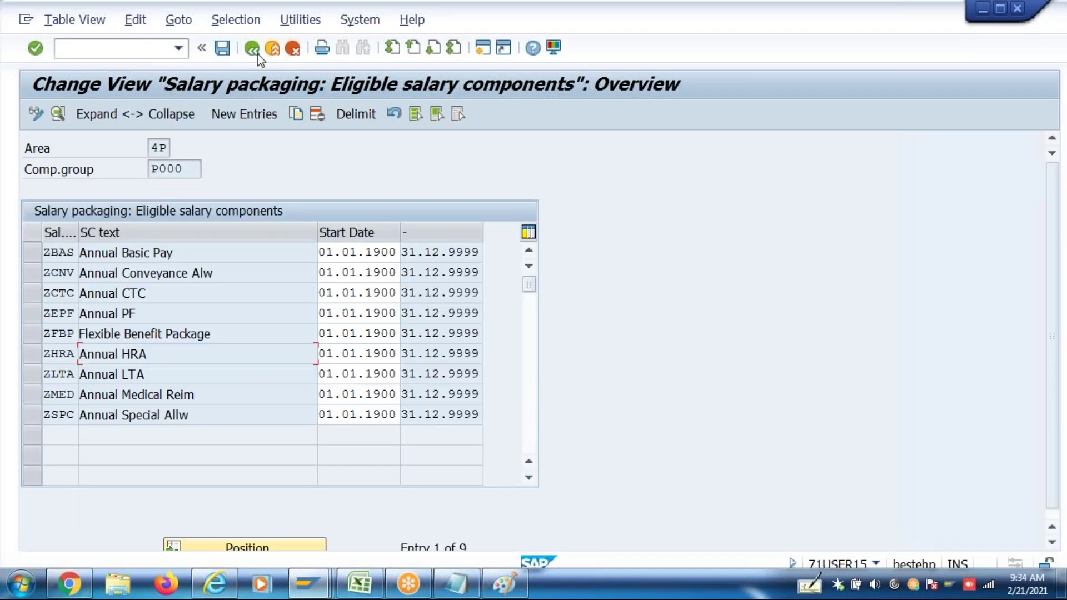
click(258, 54)
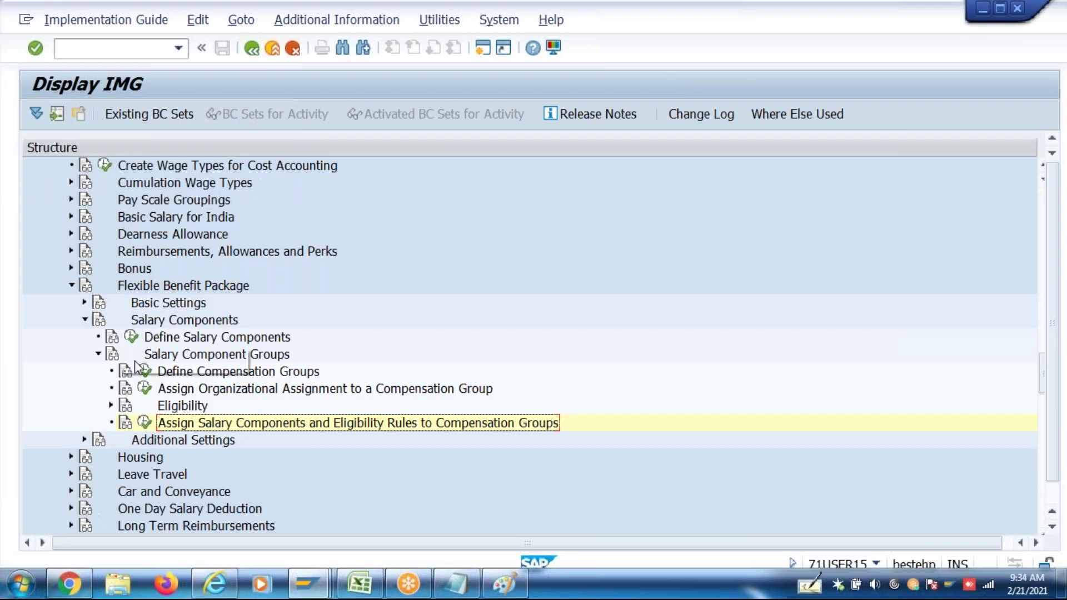
click(144, 389)
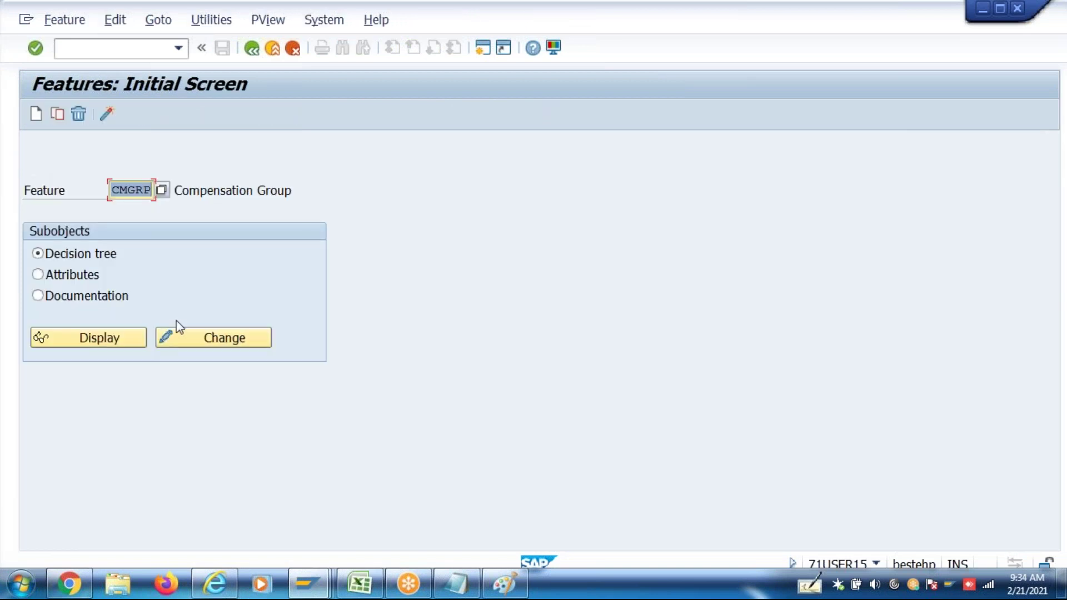
In Define Salary Components, save ZLTA with calculation HR_IN_SPA_FACTORIZATION1 under the customizing request
click(253, 49)
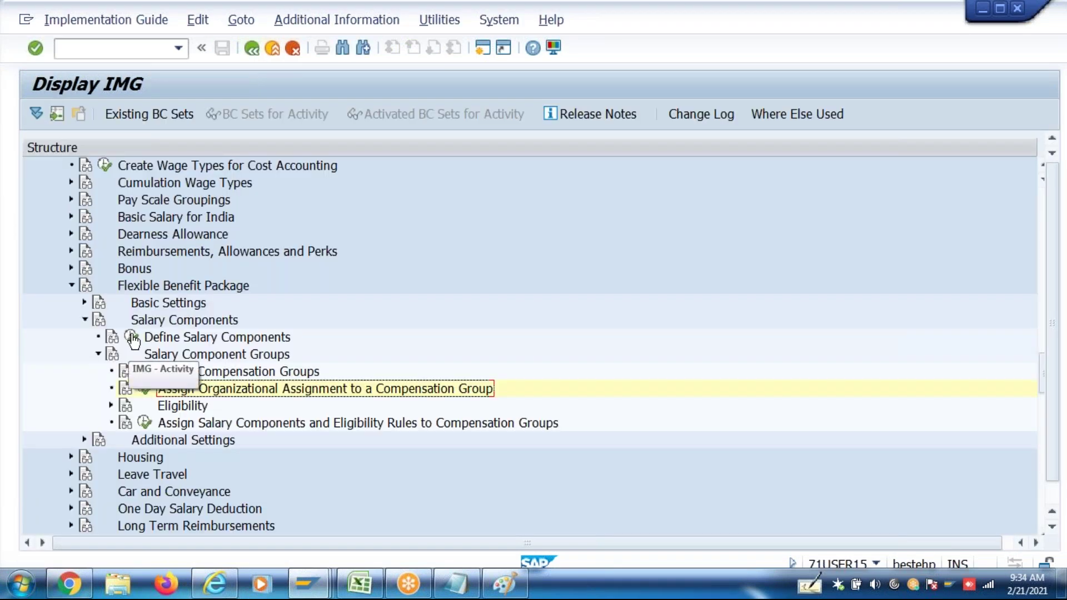
click(132, 337)
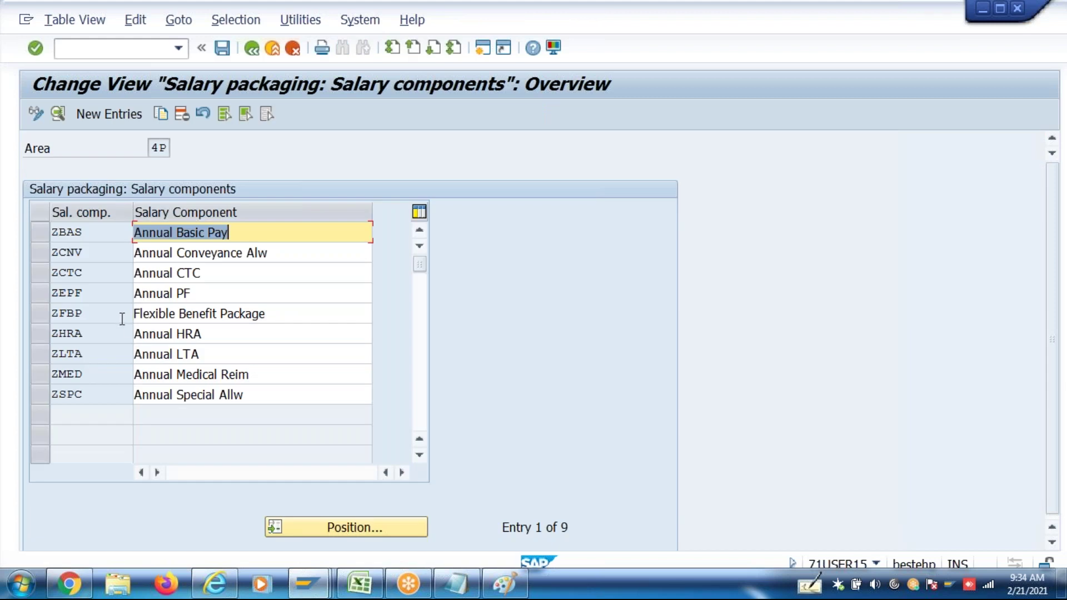
double_click(116, 354)
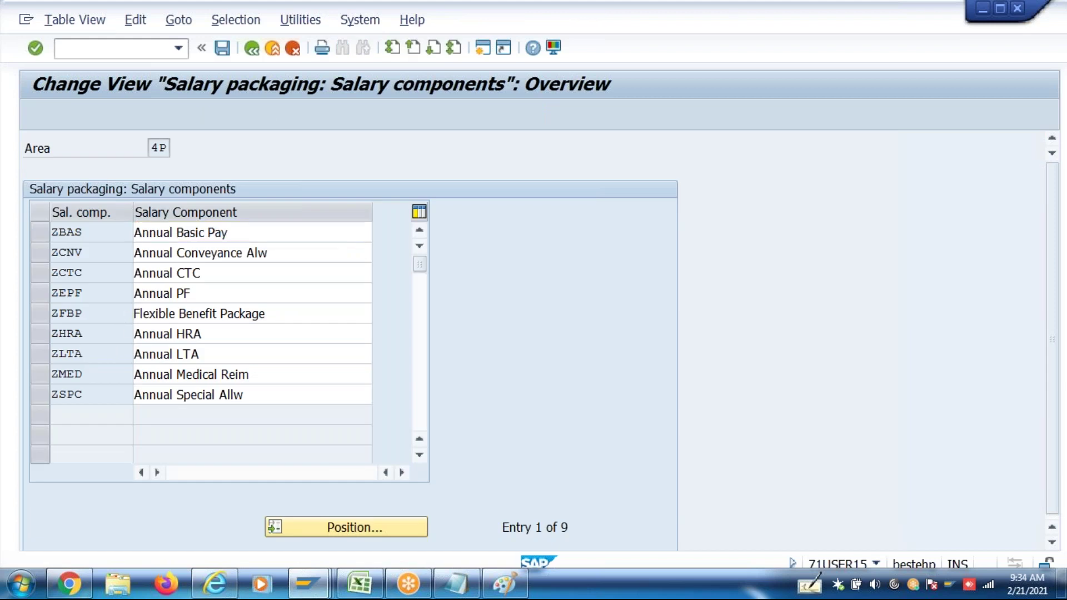
click(356, 346)
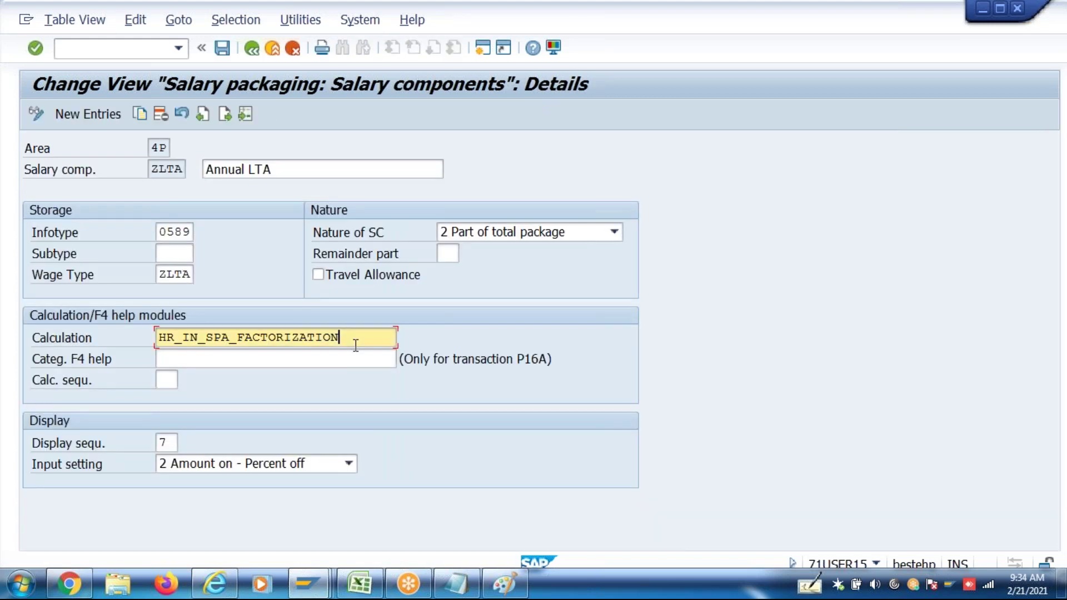
key(F3)
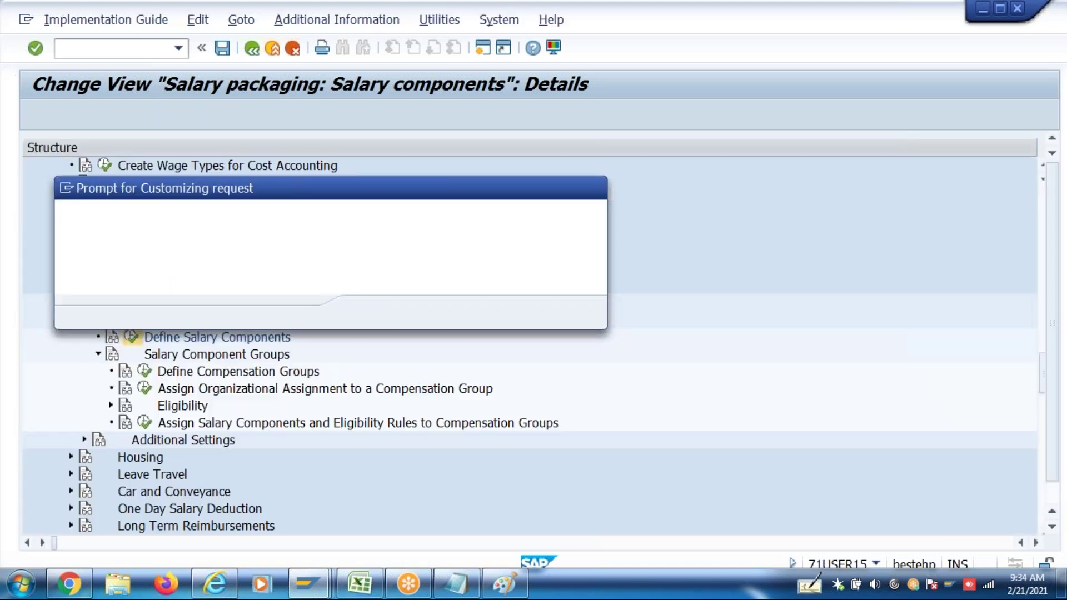
key(Return)
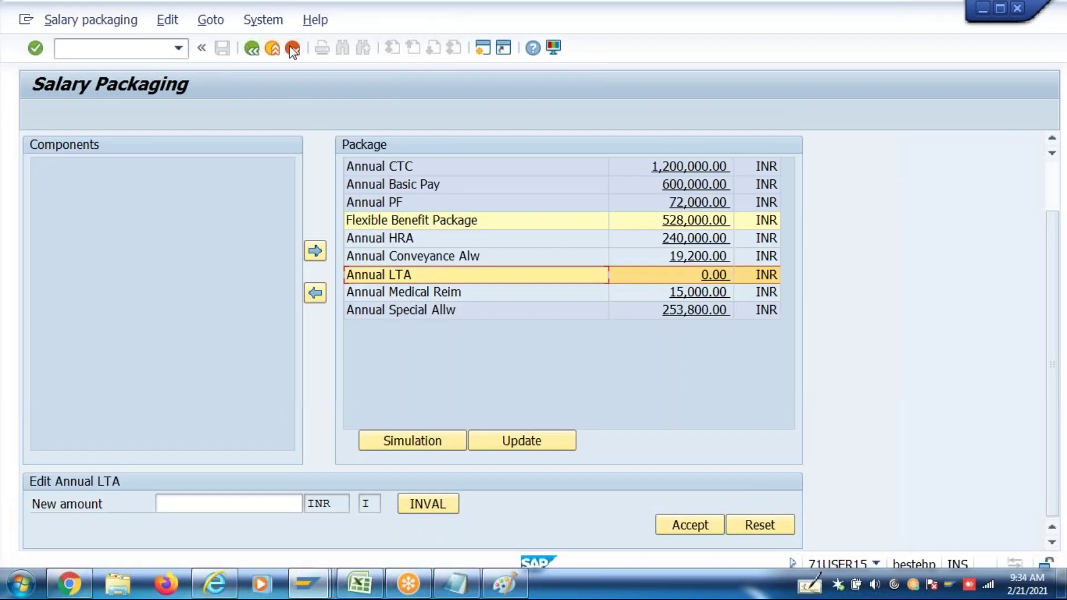
Restart salary packaging admin for the employee with effective date 01.04.2017
scroll(293, 50, up, 2)
click(278, 51)
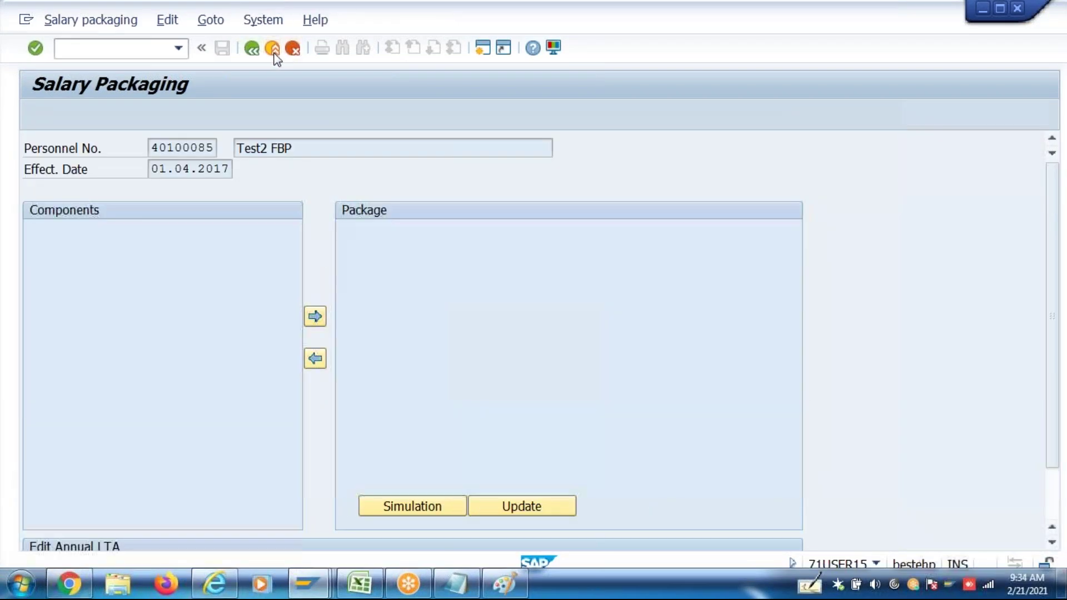
click(179, 48)
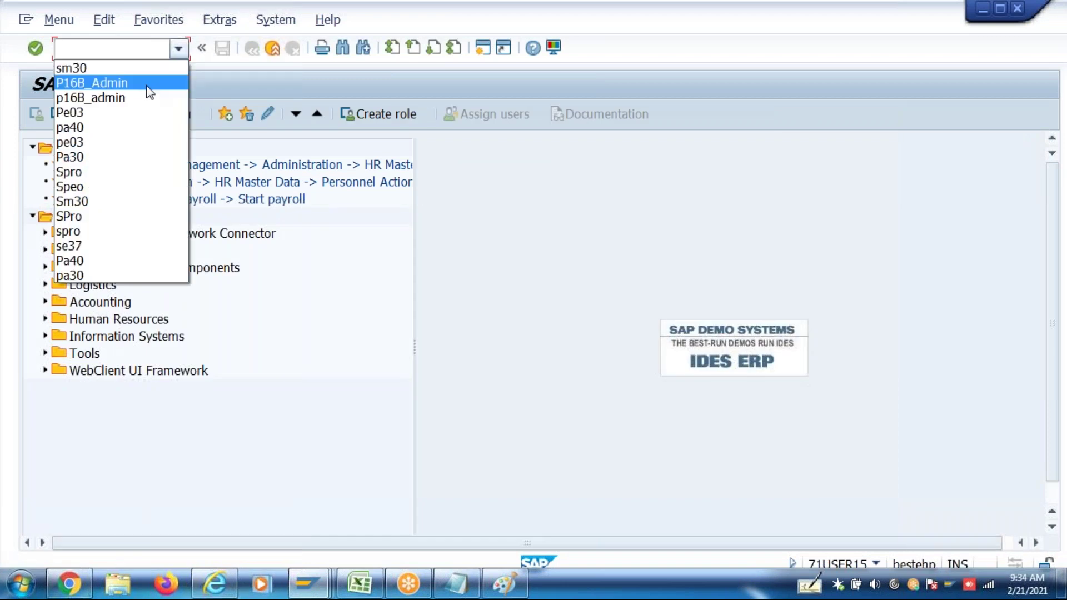
click(146, 84)
key(Return)
click(179, 171)
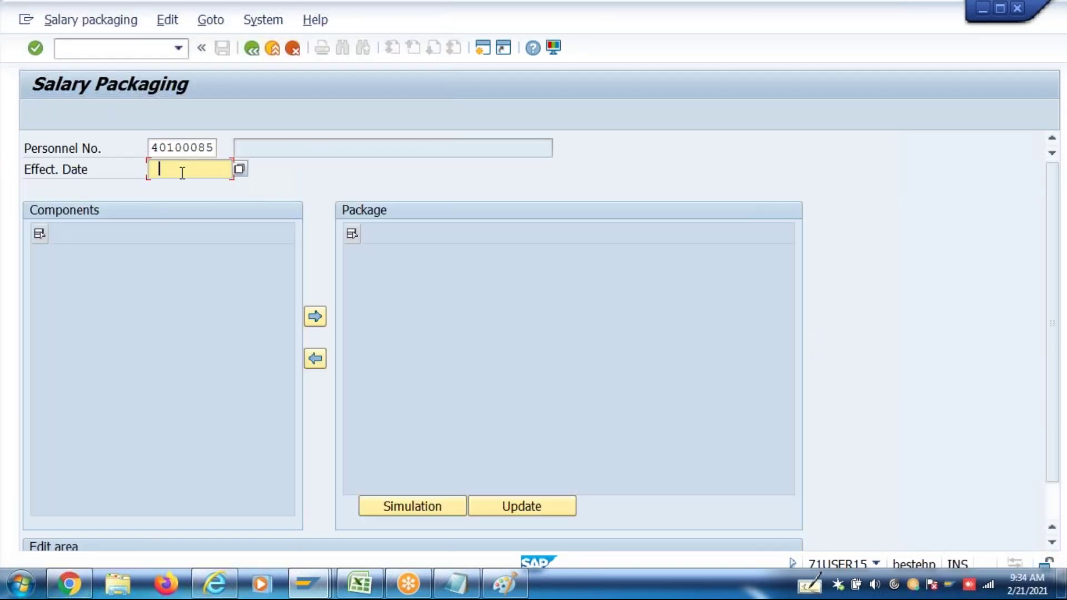
click(184, 192)
key(Return)
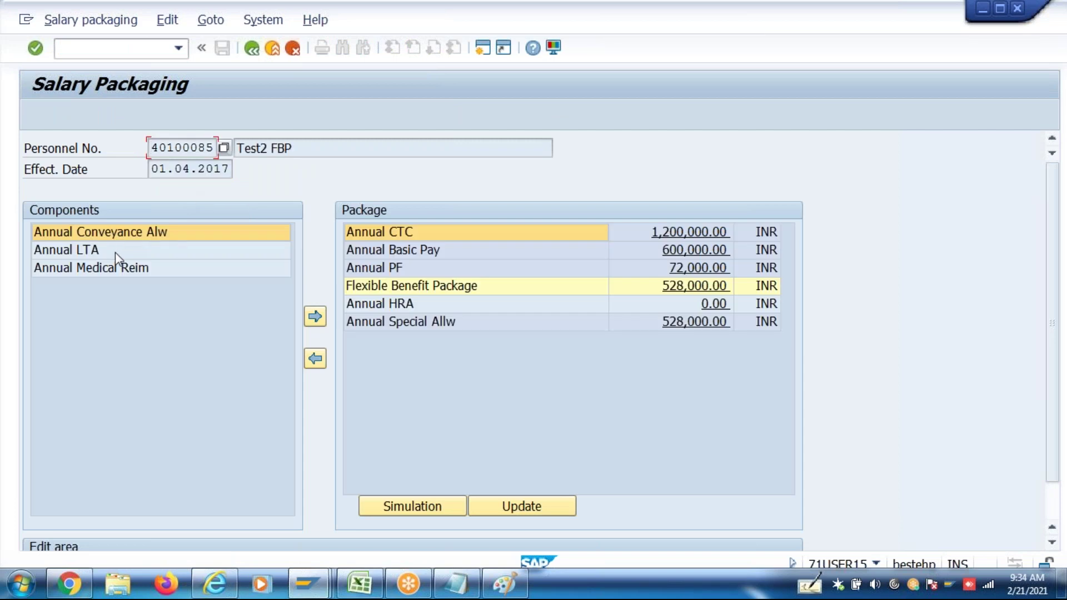
Add Annual LTA to the package and toggle its invalid flag
click(115, 253)
click(315, 318)
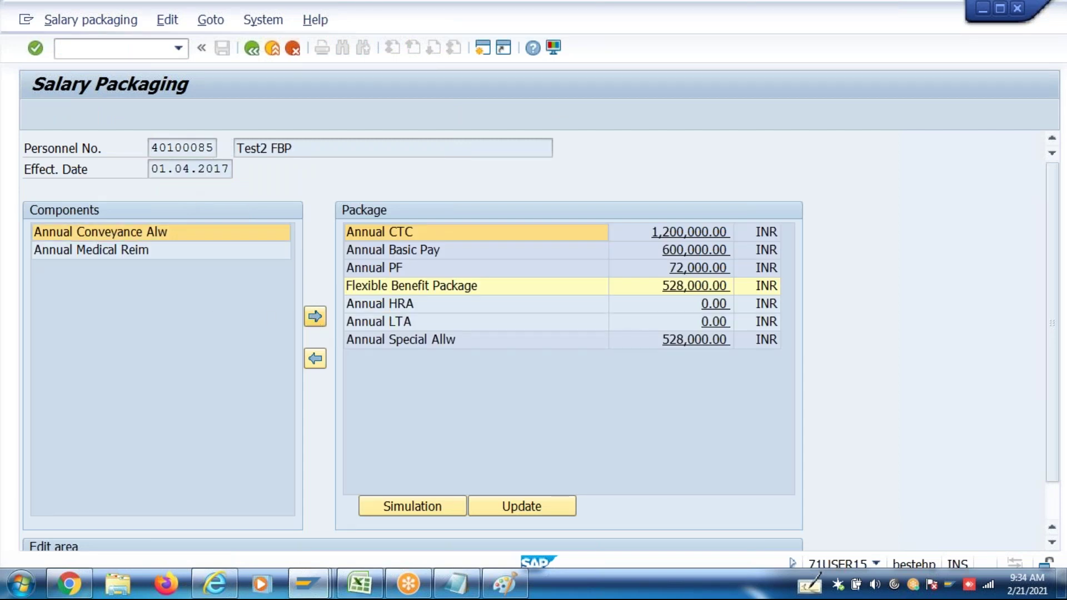
click(716, 327)
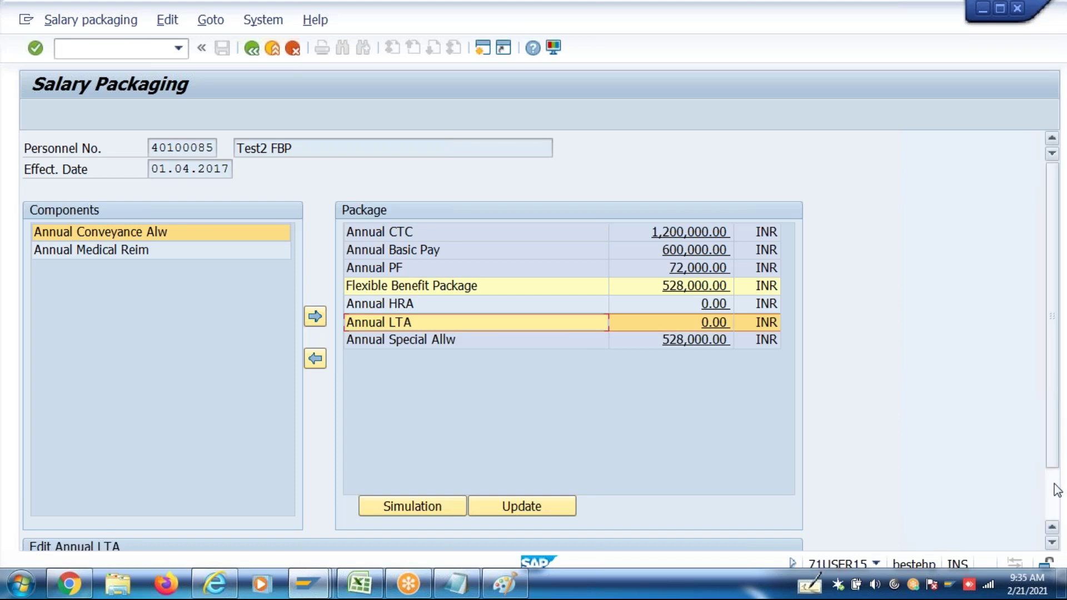
scroll(1056, 490, down, 2)
click(439, 504)
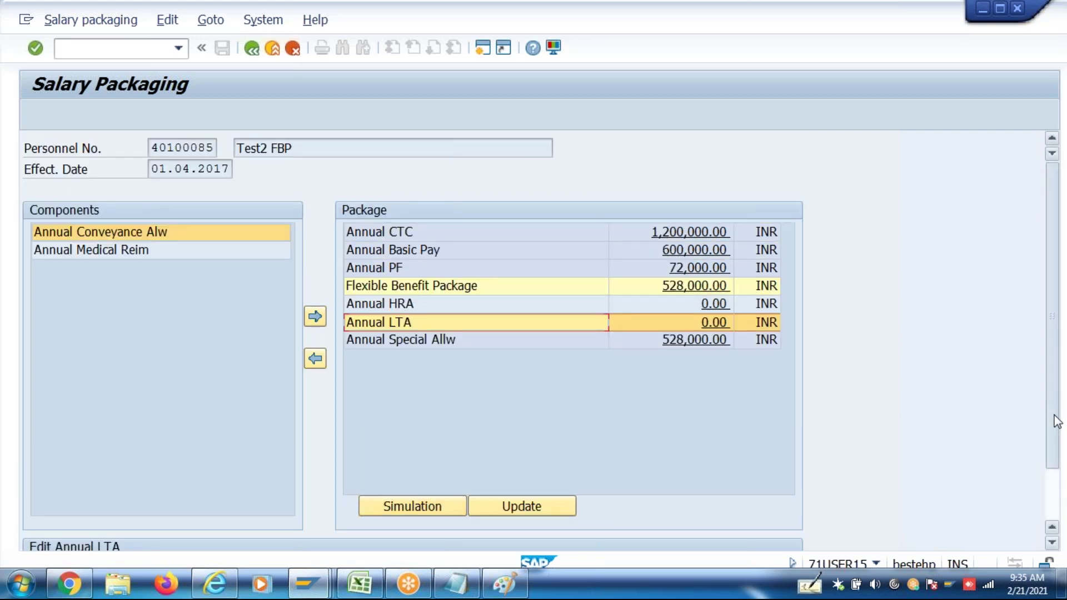
drag(1057, 423, 1051, 472)
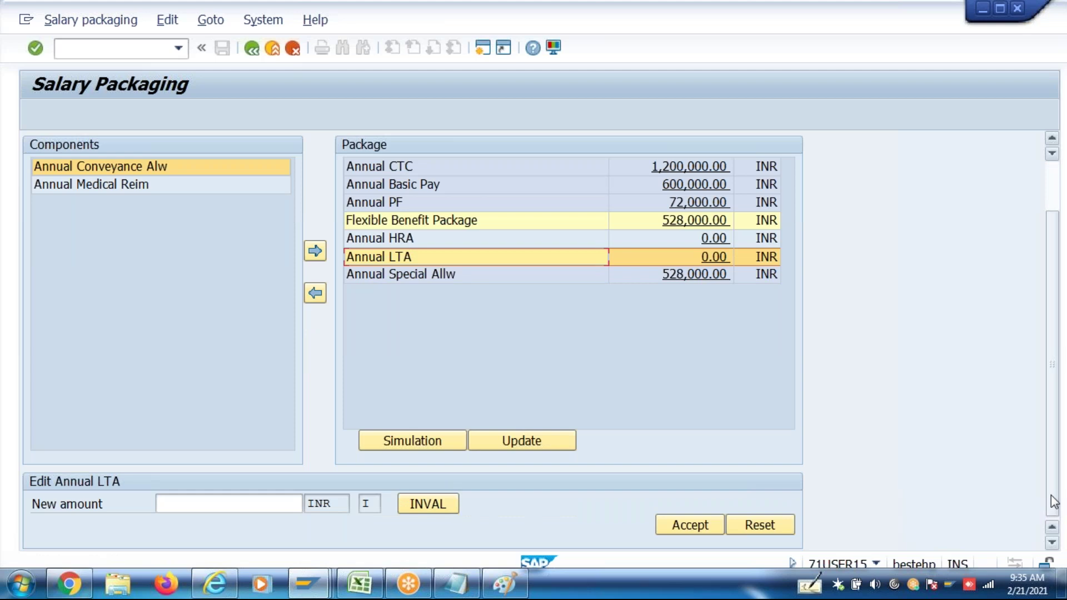
click(712, 258)
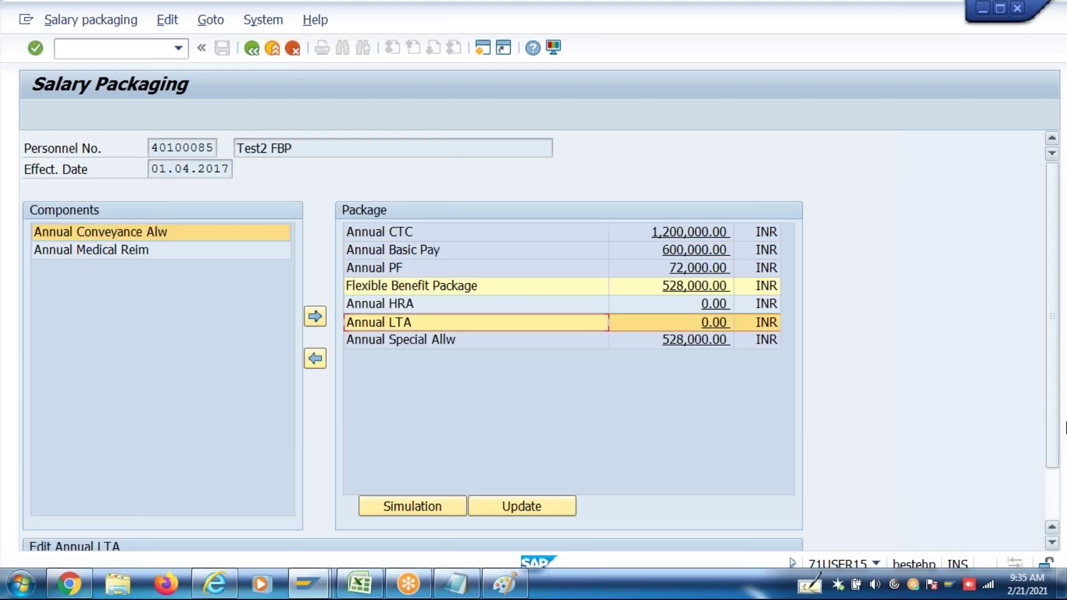
click(1045, 485)
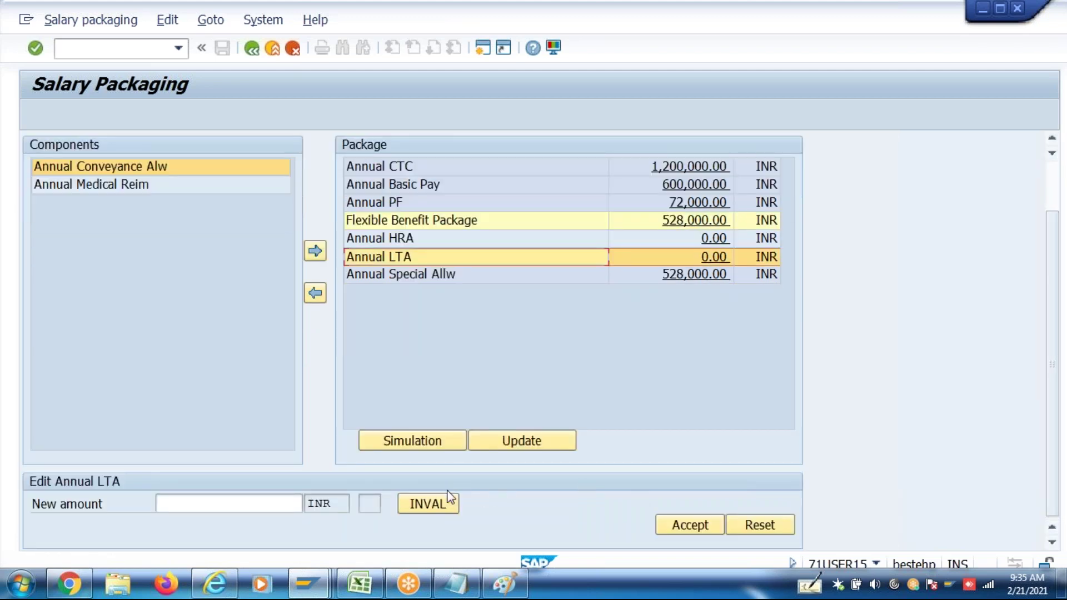
click(440, 498)
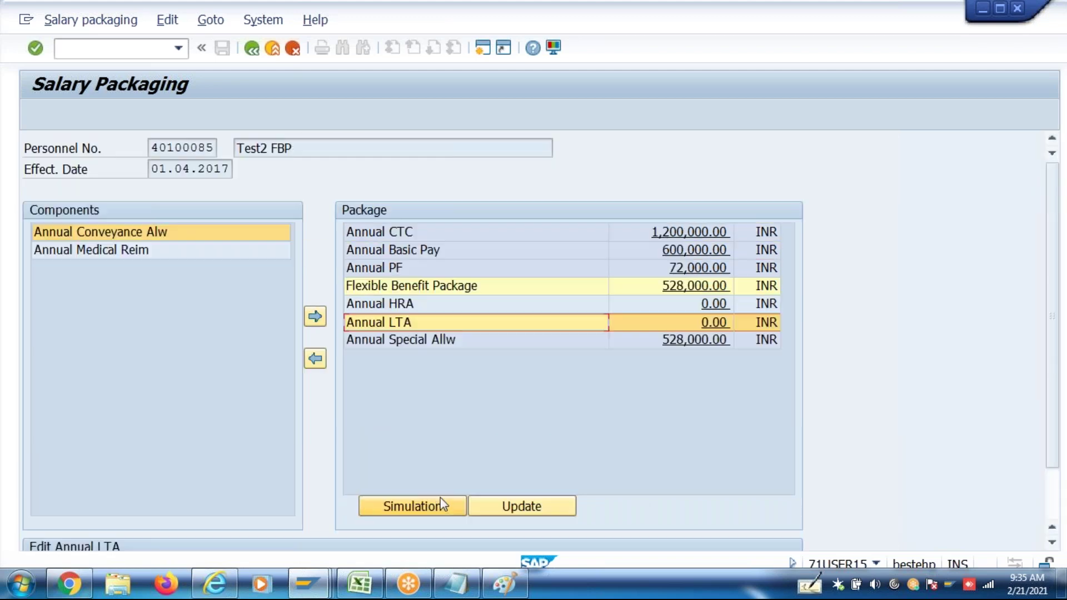
click(1057, 506)
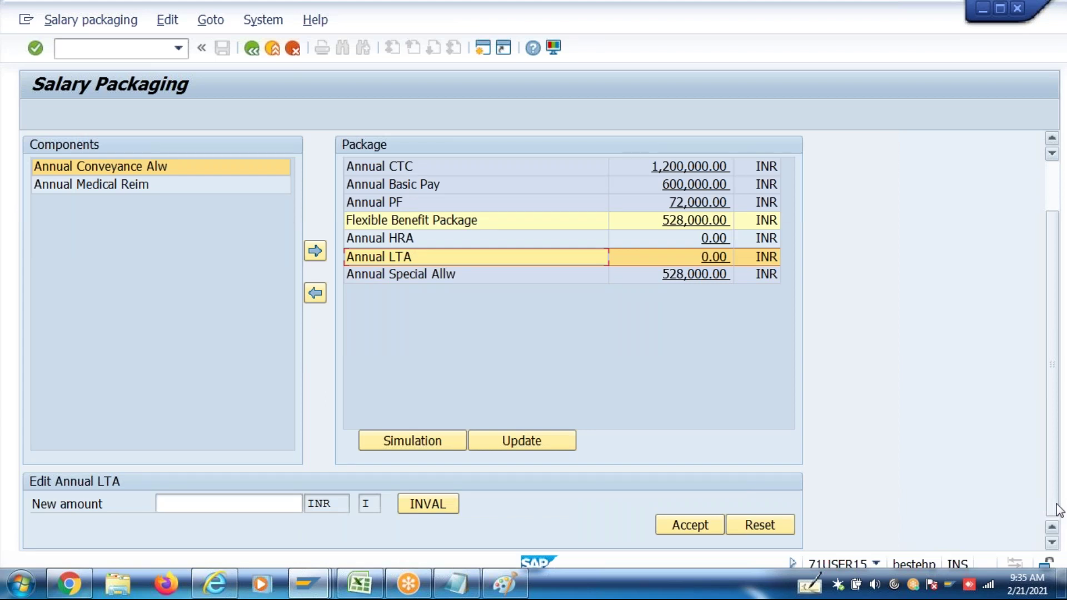
Add Annual Conveyance Alw and Annual Medical Reim to the package at 0.00
click(156, 175)
click(315, 252)
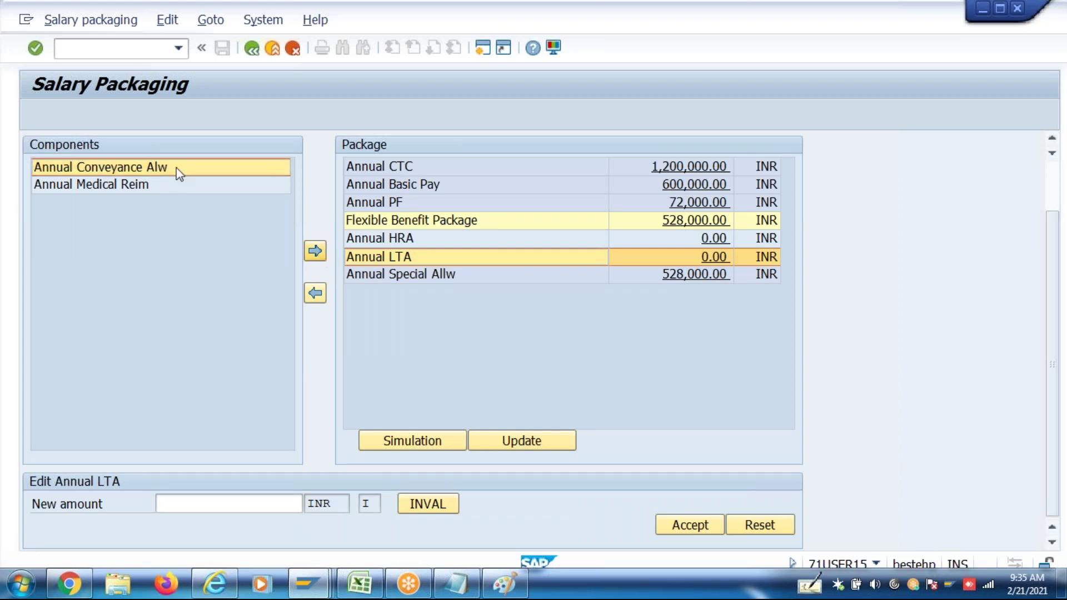
click(317, 321)
click(718, 307)
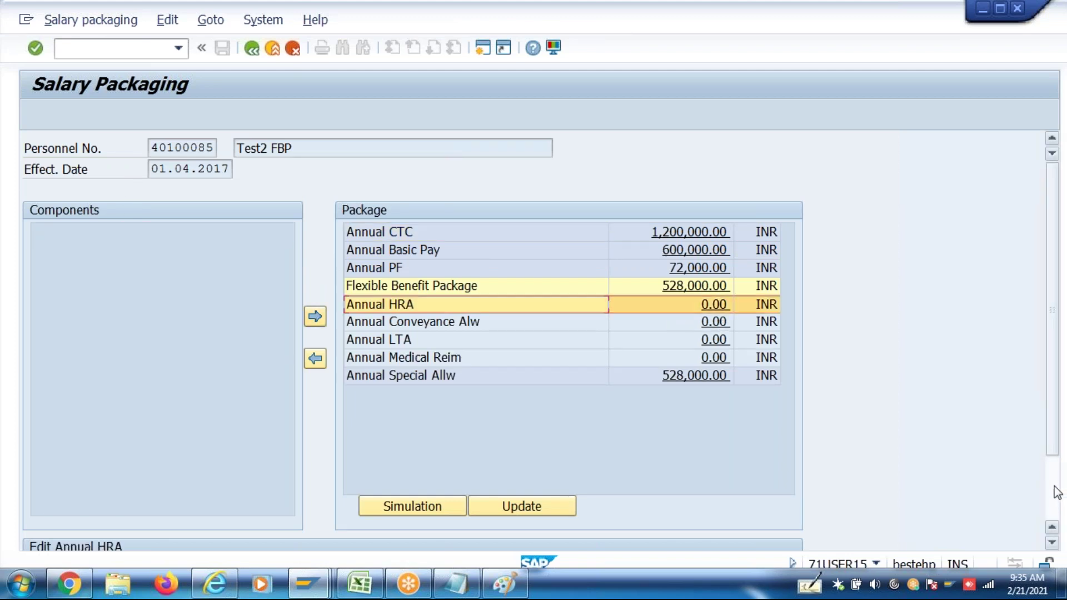
Allocate 240,000 to Annual HRA and 19,200 to Annual Conveyance Alw
click(1058, 492)
click(232, 487)
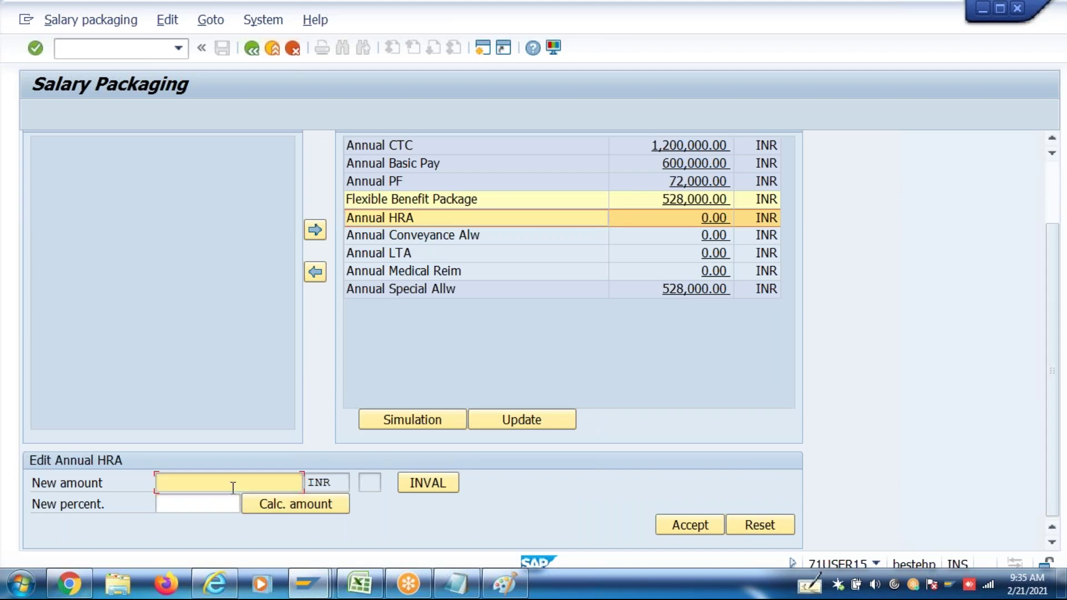
text(240000)
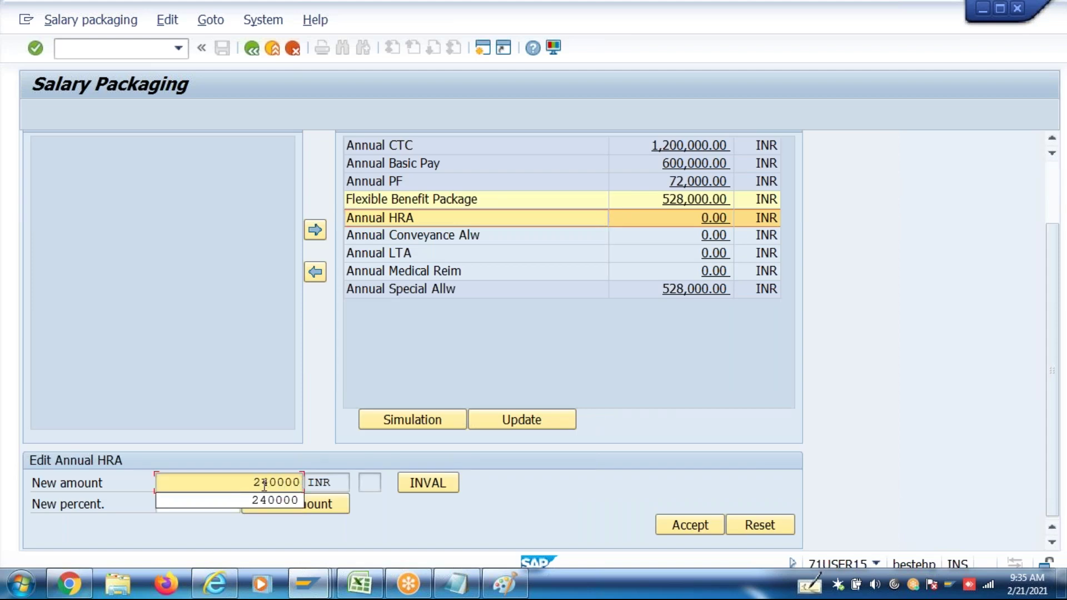
click(689, 524)
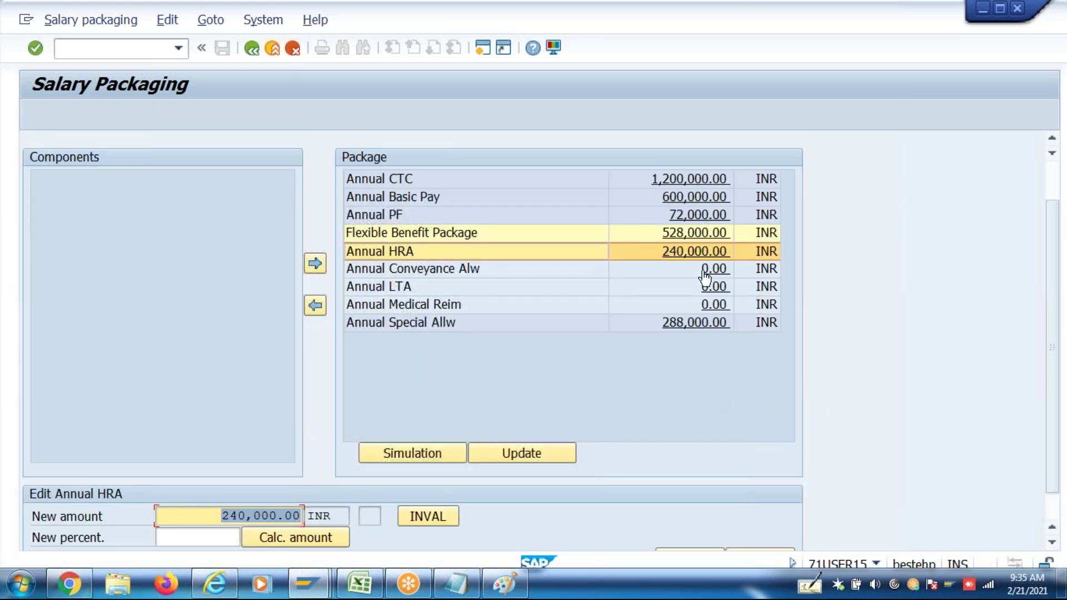
click(704, 272)
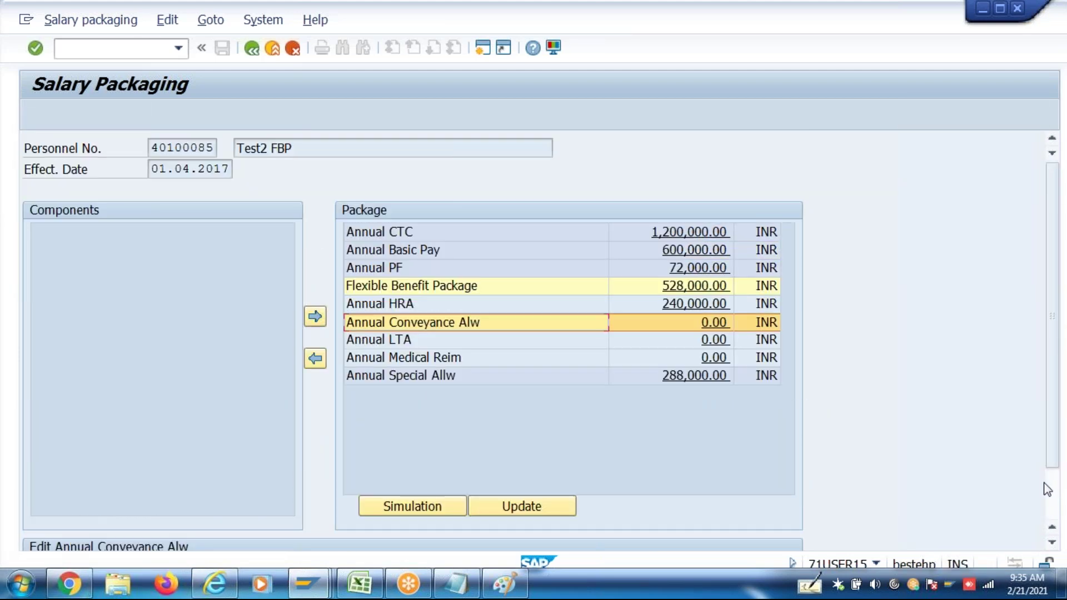
click(1058, 502)
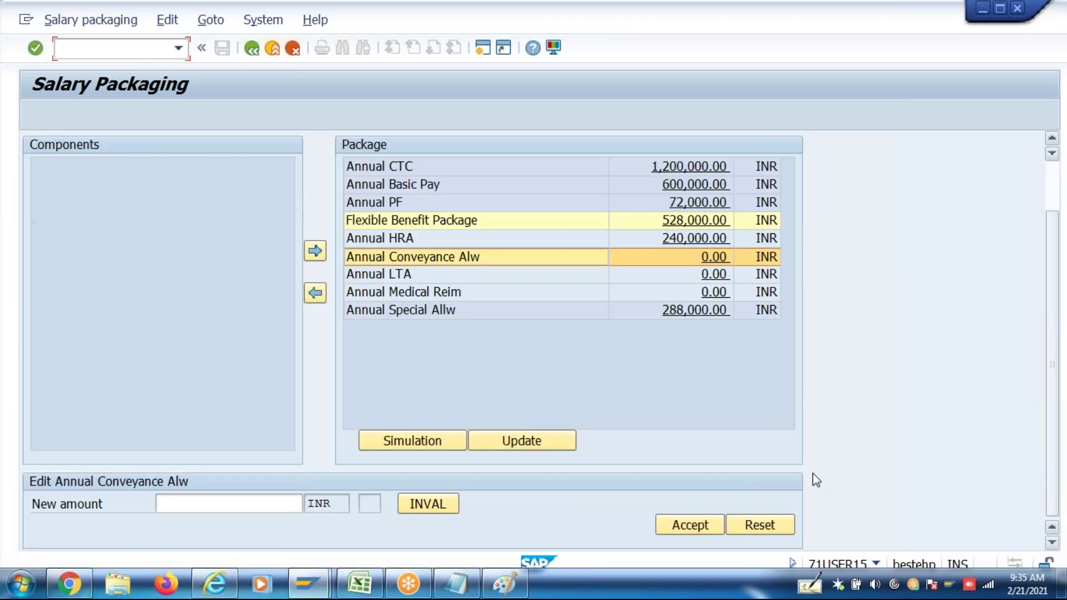
click(235, 504)
text(192000)
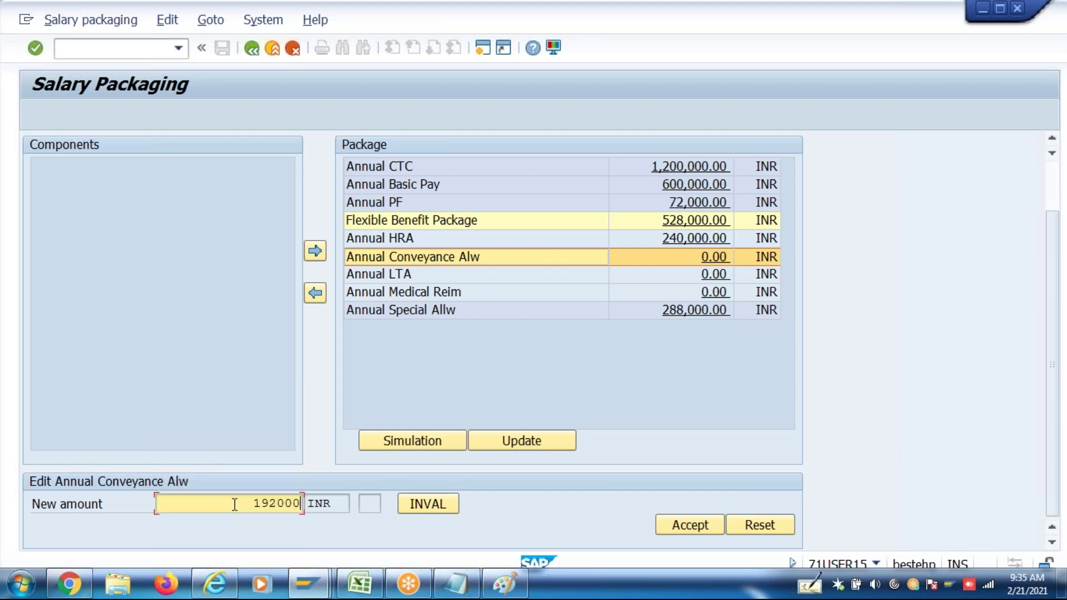
key(BackSpace)
click(676, 525)
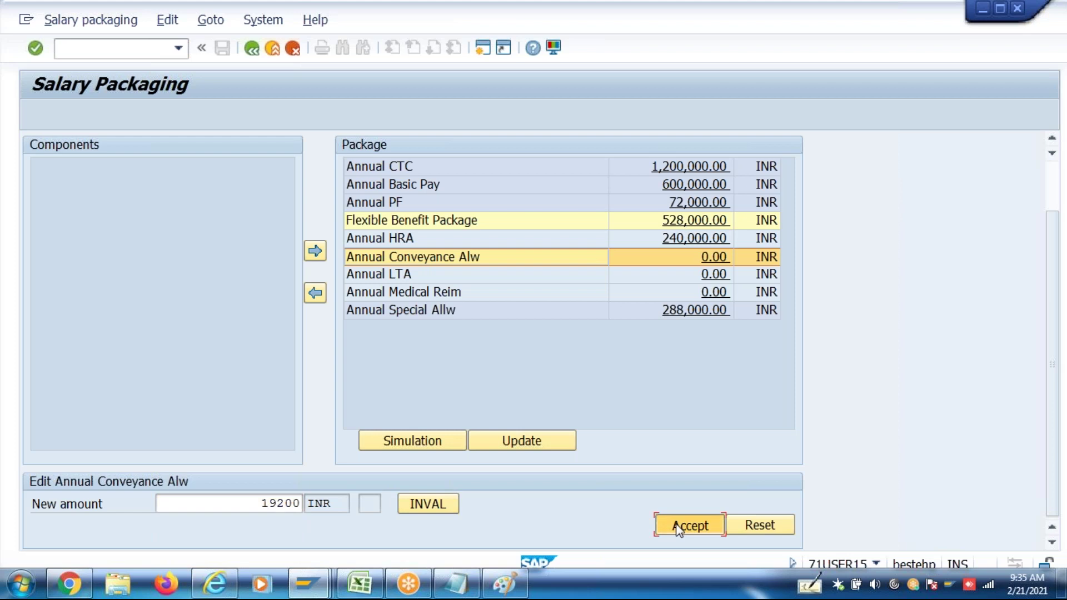
Allocate 72,000 to Annual LTA and 15,000 to Annual Medical Reim
click(716, 287)
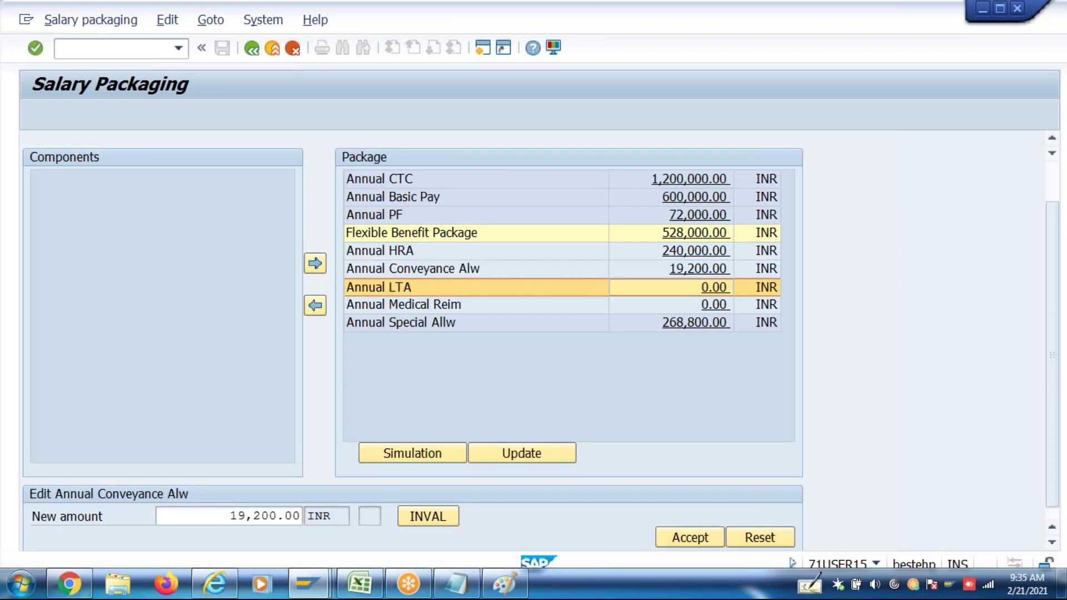
click(1056, 499)
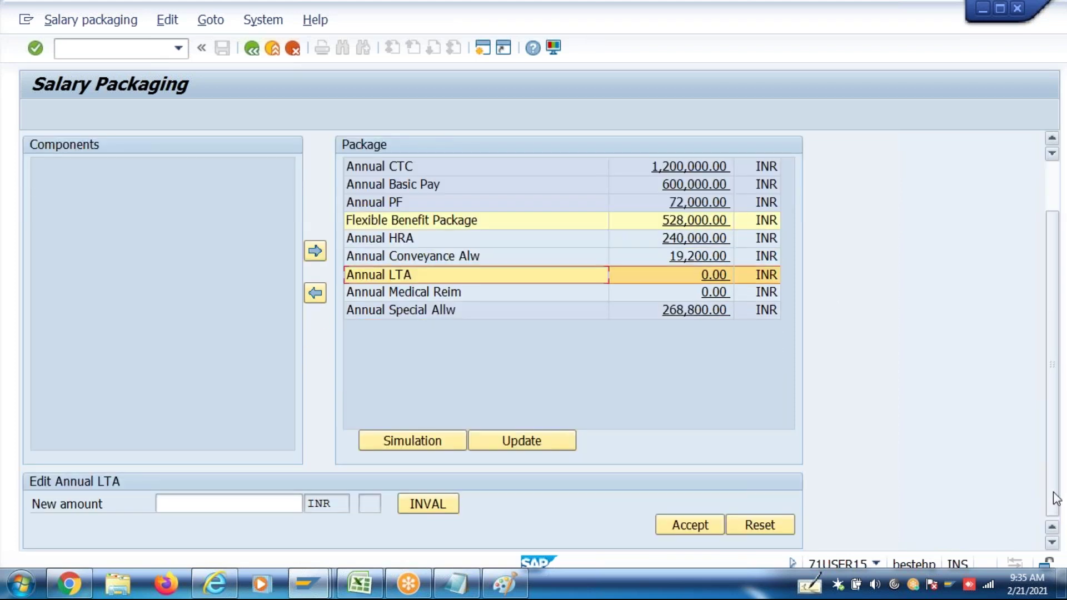
click(269, 510)
text(72000)
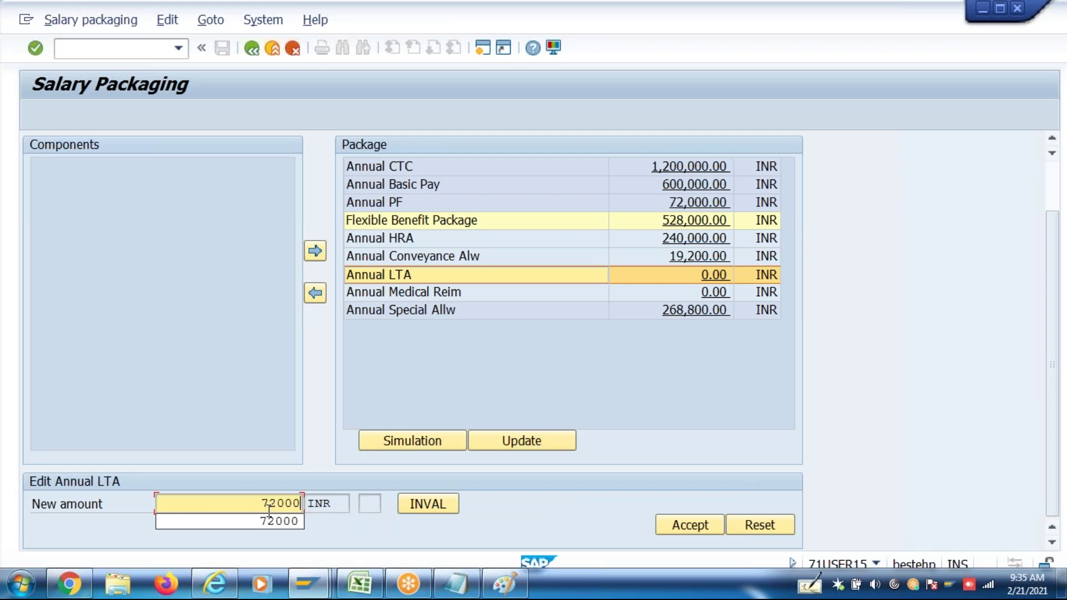
click(700, 529)
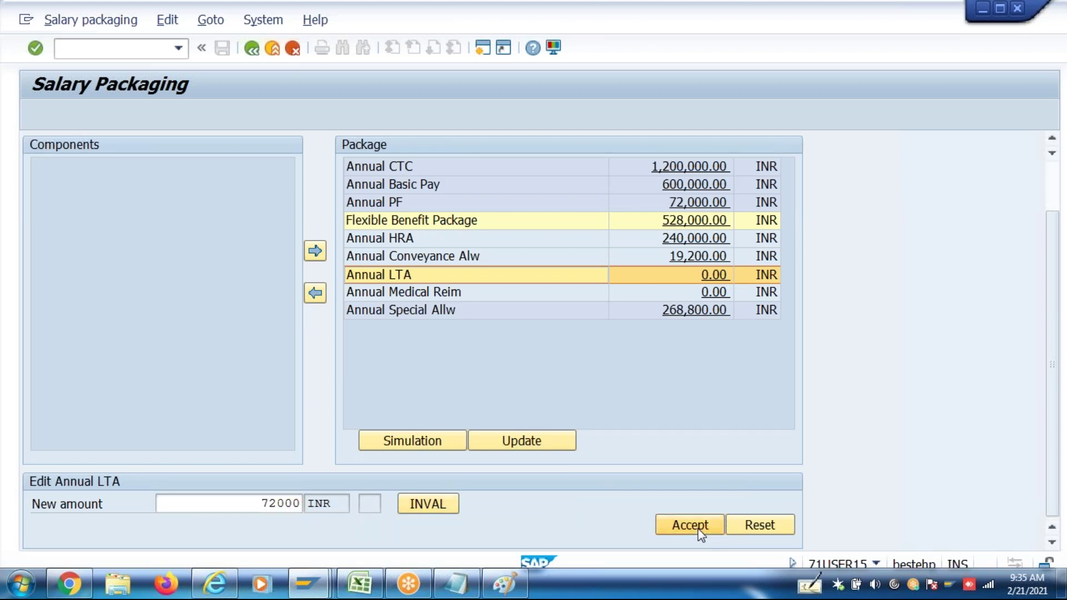
click(714, 306)
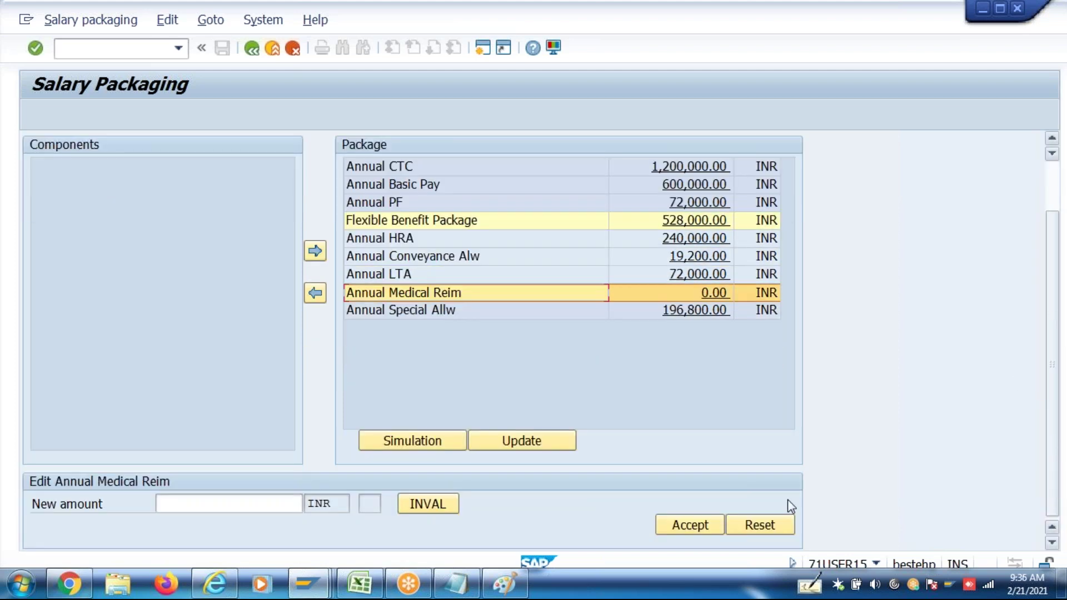
click(444, 505)
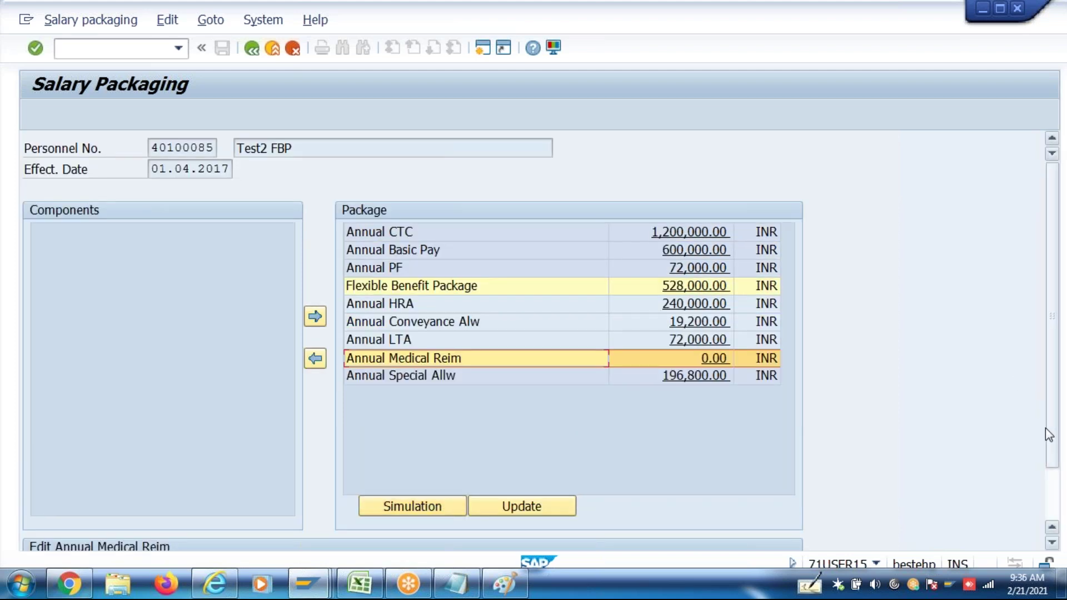
click(1050, 488)
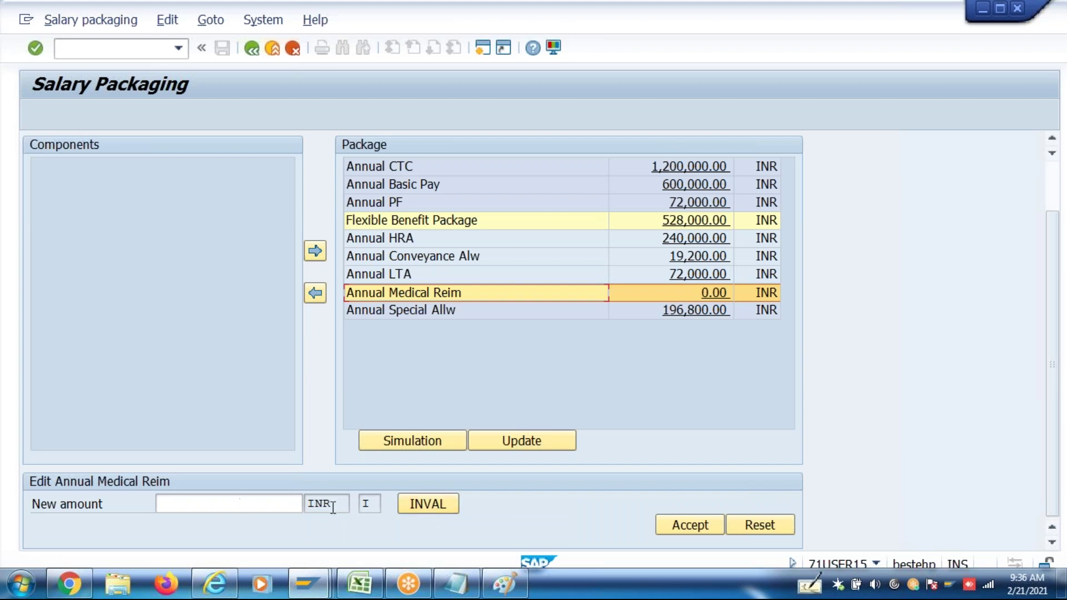
click(441, 513)
click(1054, 523)
click(295, 505)
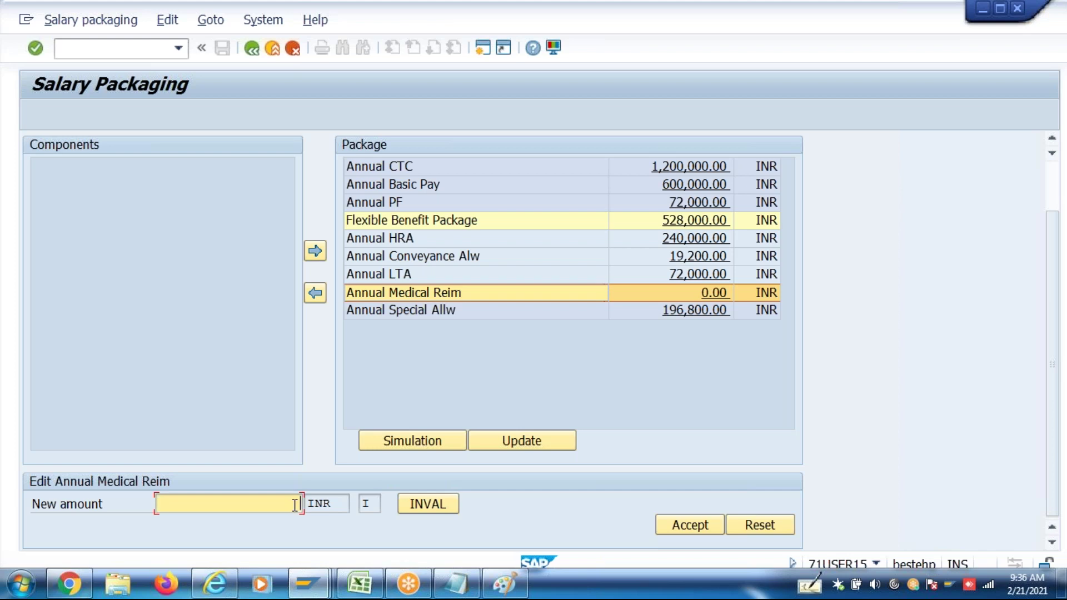
text(15000)
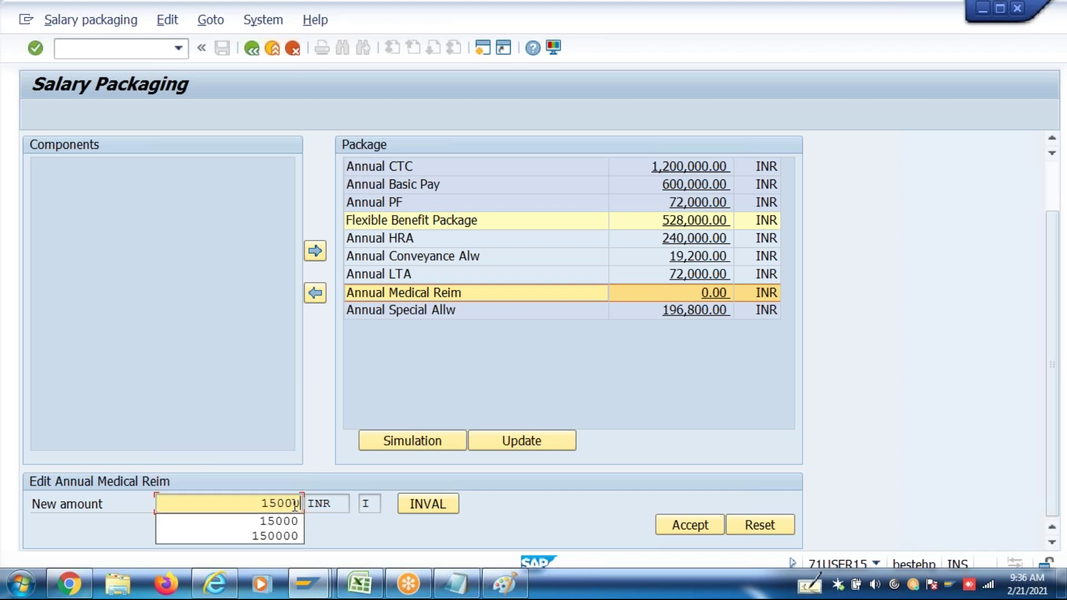
click(700, 529)
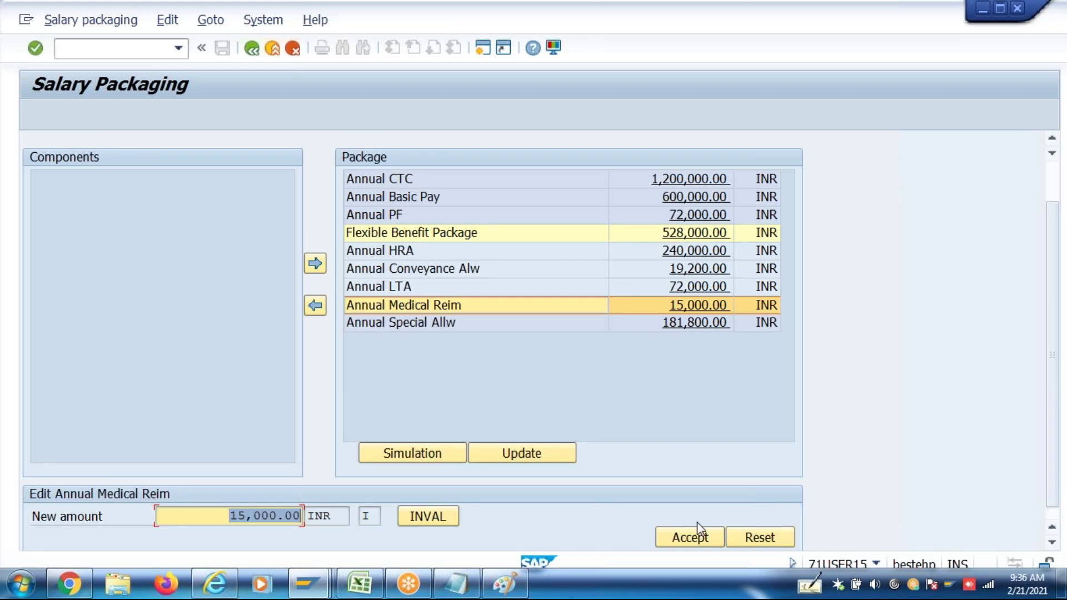
Review the package rows: Annual CTC, Basic Pay, PF and Flexible Benefit Package
click(419, 253)
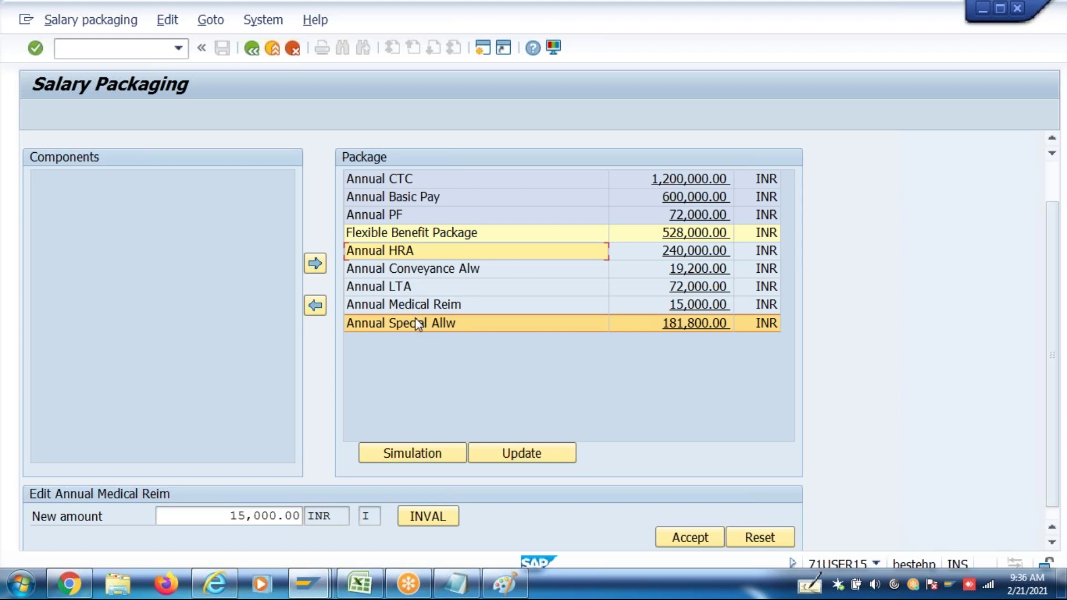
click(673, 179)
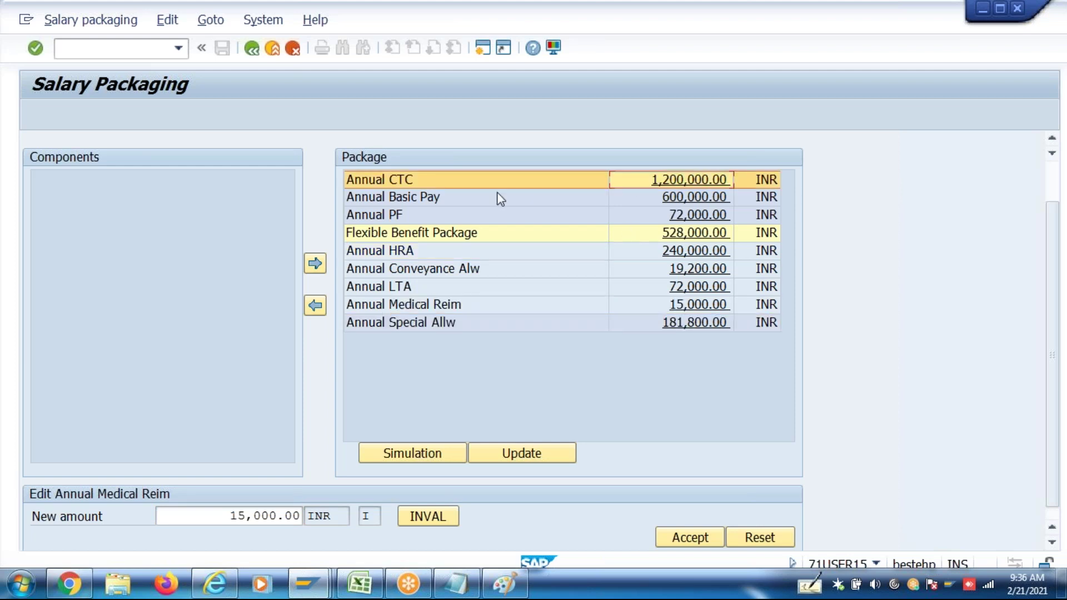
click(428, 181)
click(428, 201)
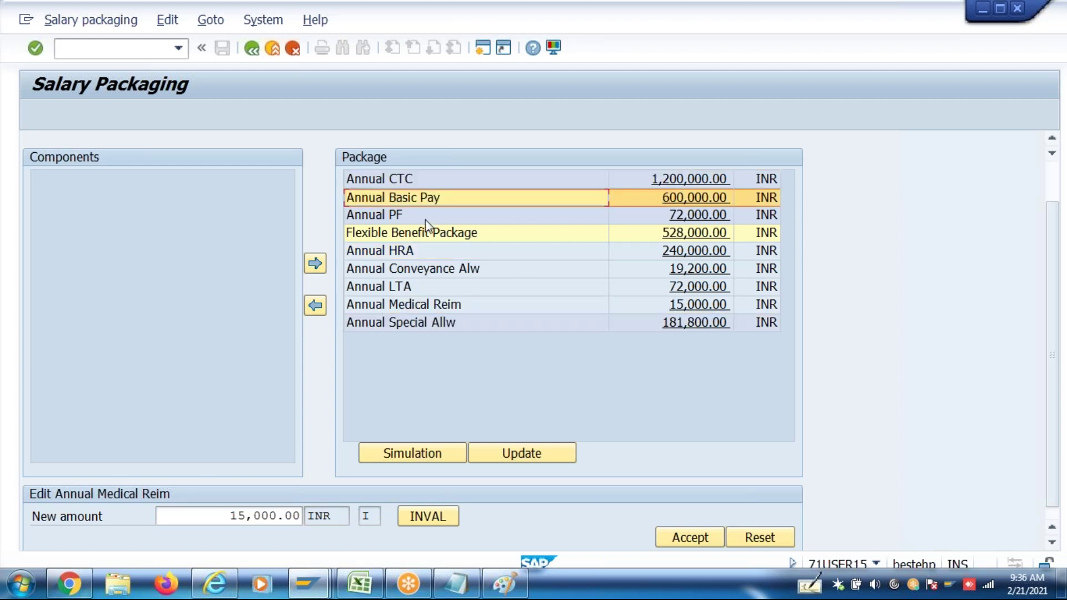
click(425, 219)
click(425, 233)
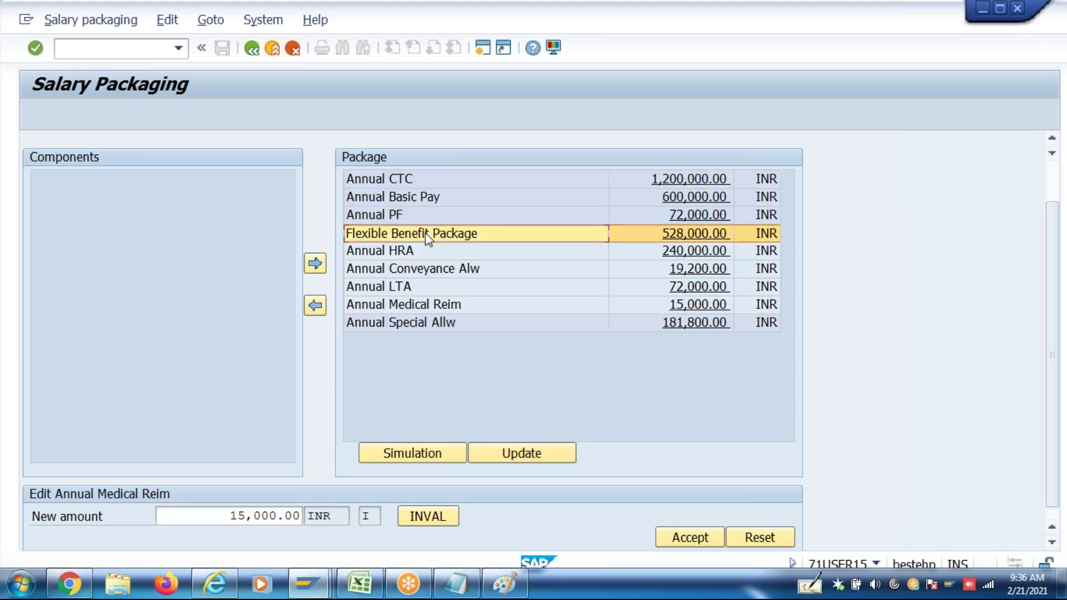
click(427, 182)
click(425, 196)
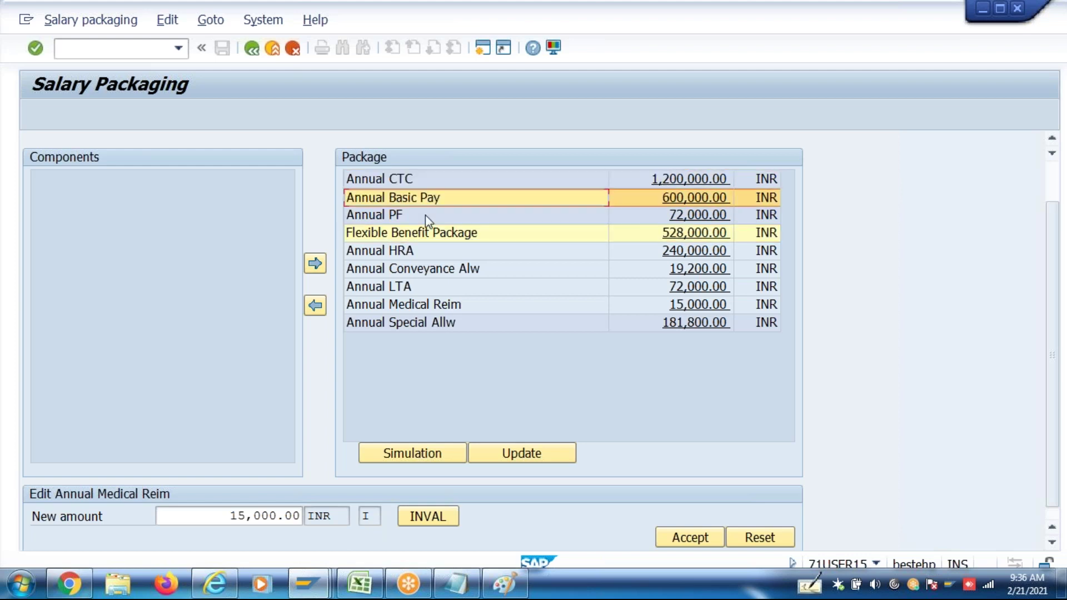
click(425, 216)
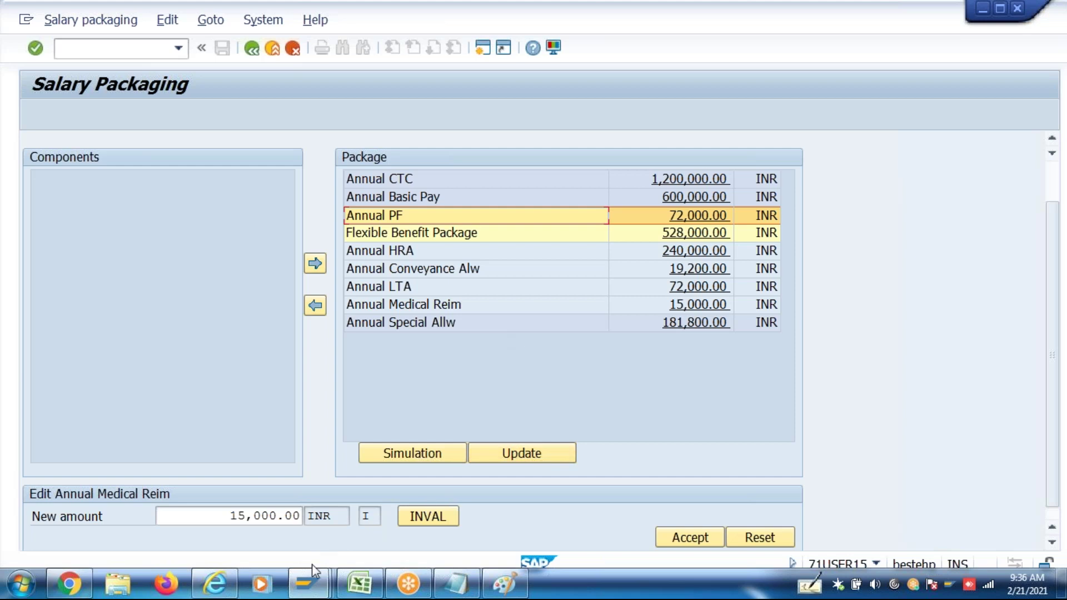
Update the salary package from the Salary Packaging window
click(310, 584)
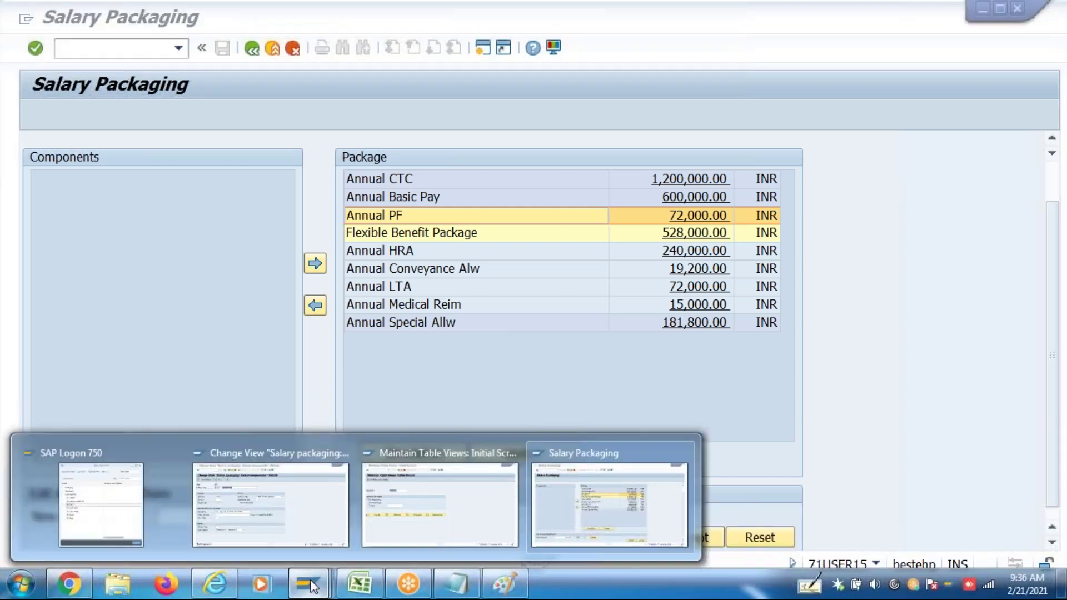
click(608, 523)
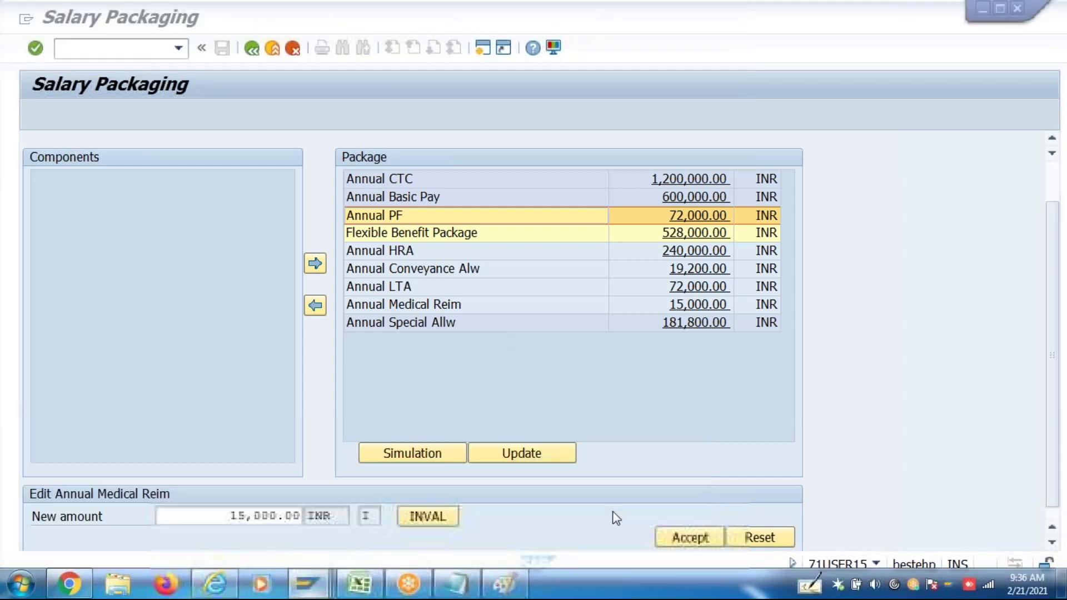
click(521, 455)
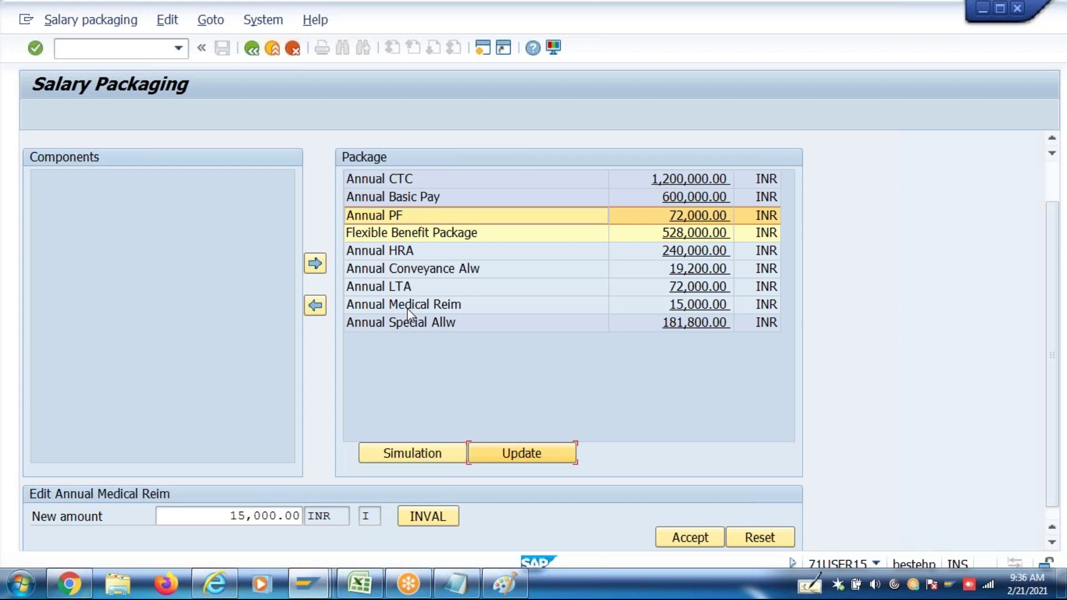
Save the salary package to infotypes 0008, 0014 and 0589 and return to SAP Easy Access
click(521, 454)
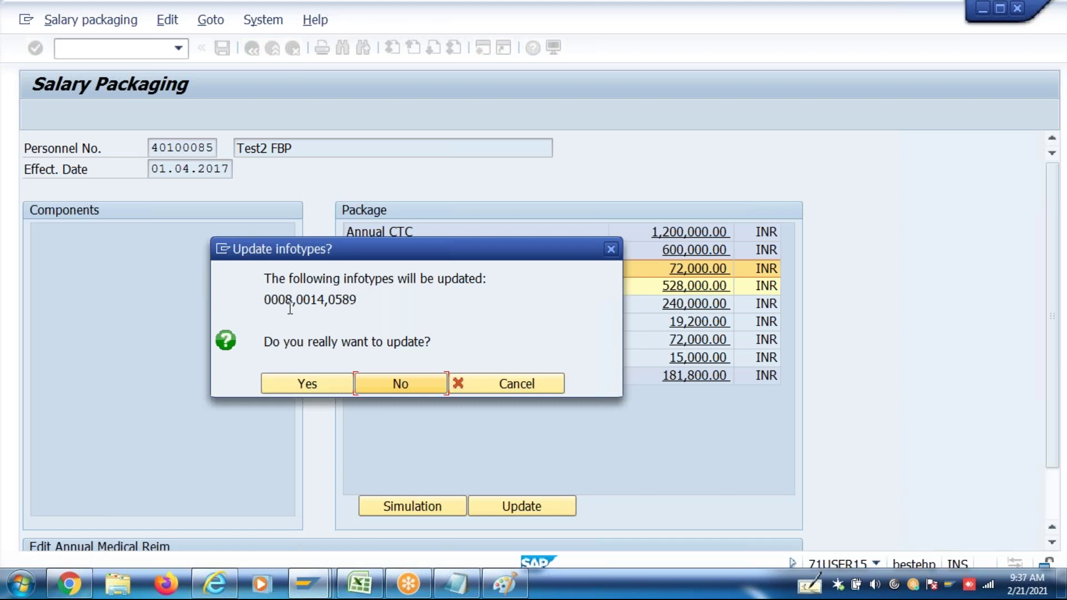
click(319, 382)
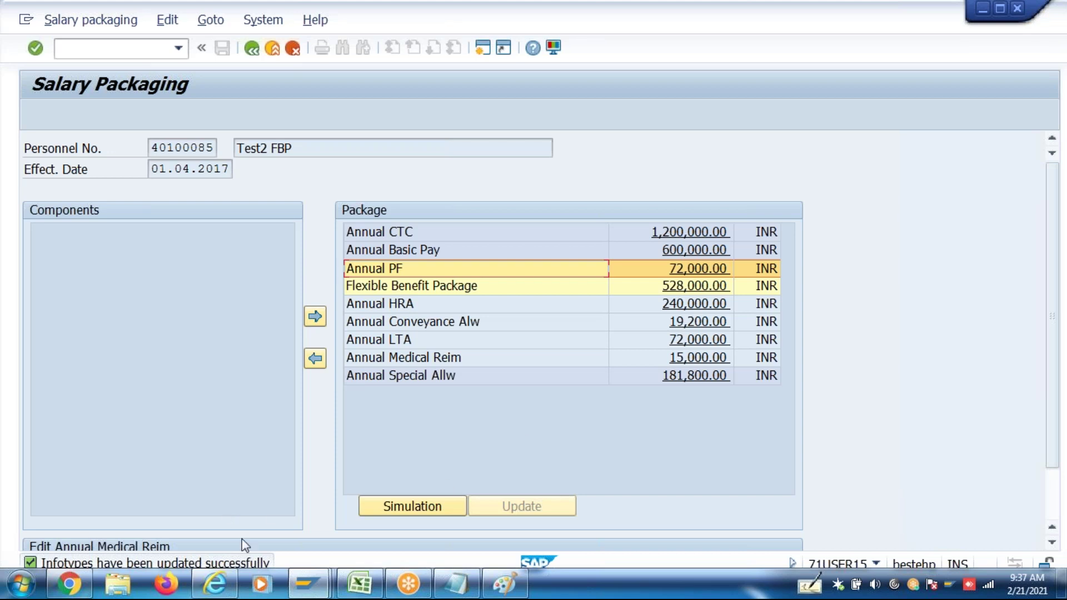
scroll(1062, 503, down, 2)
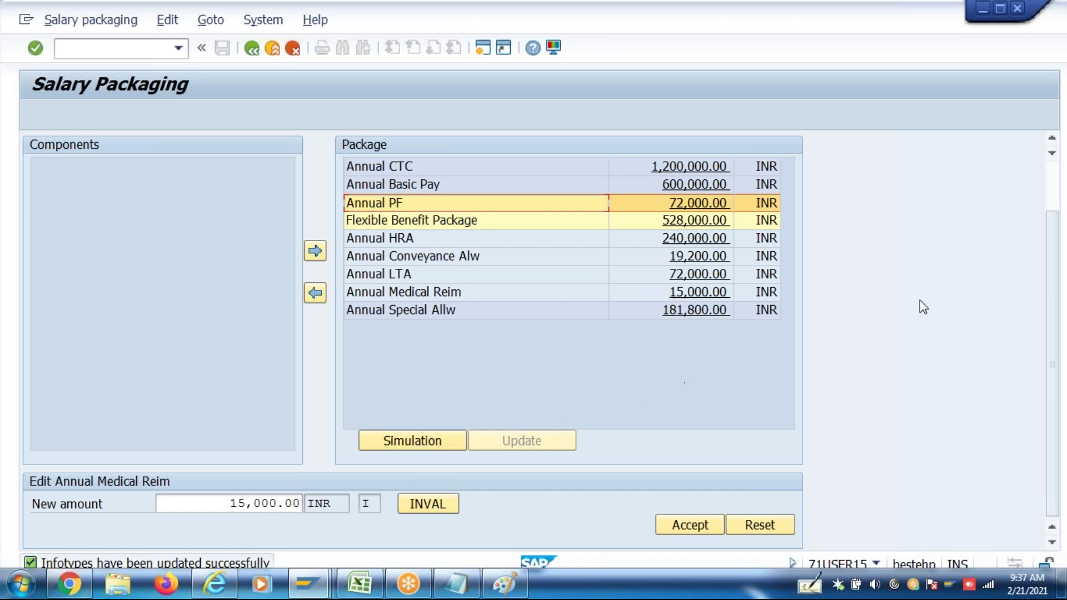
click(1052, 185)
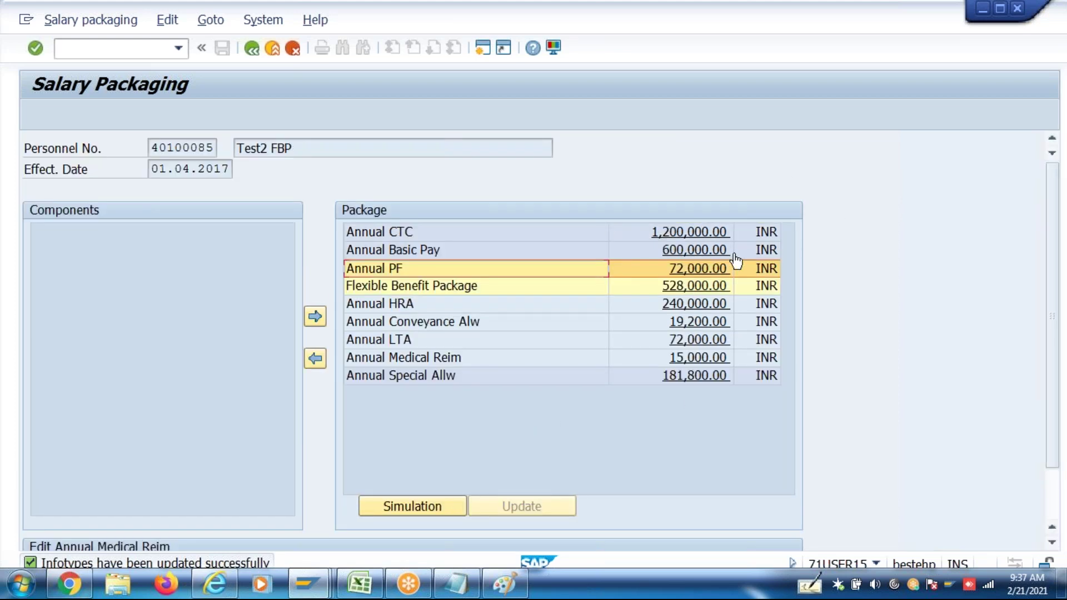
click(251, 49)
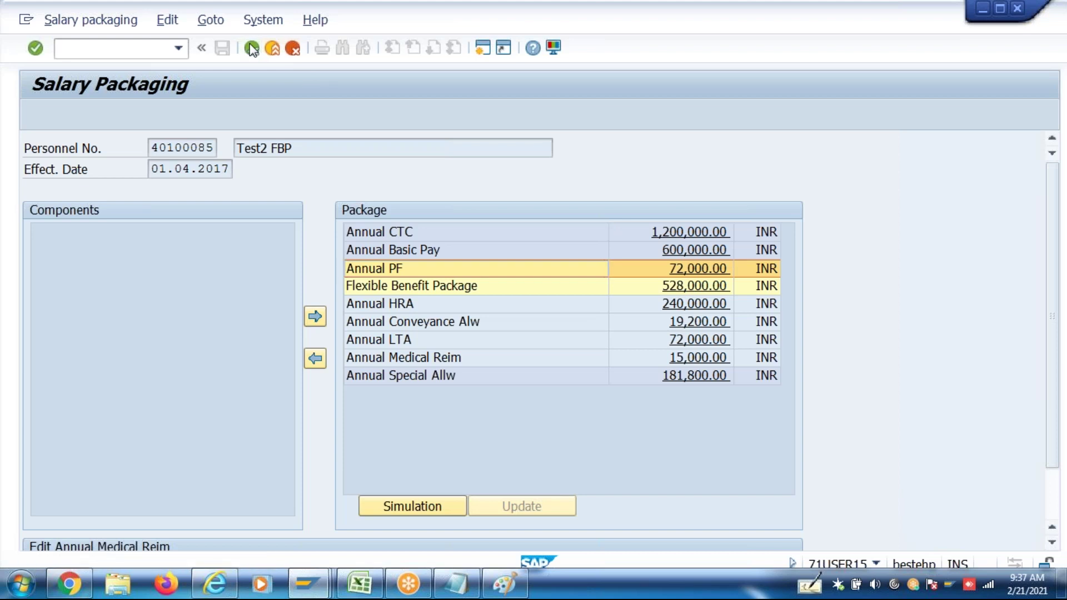
In PA30, display infotype 8 Basic Pay and check the Flexible Benefit and Special Allowance 15,150.00 amounts
text(Pa30)
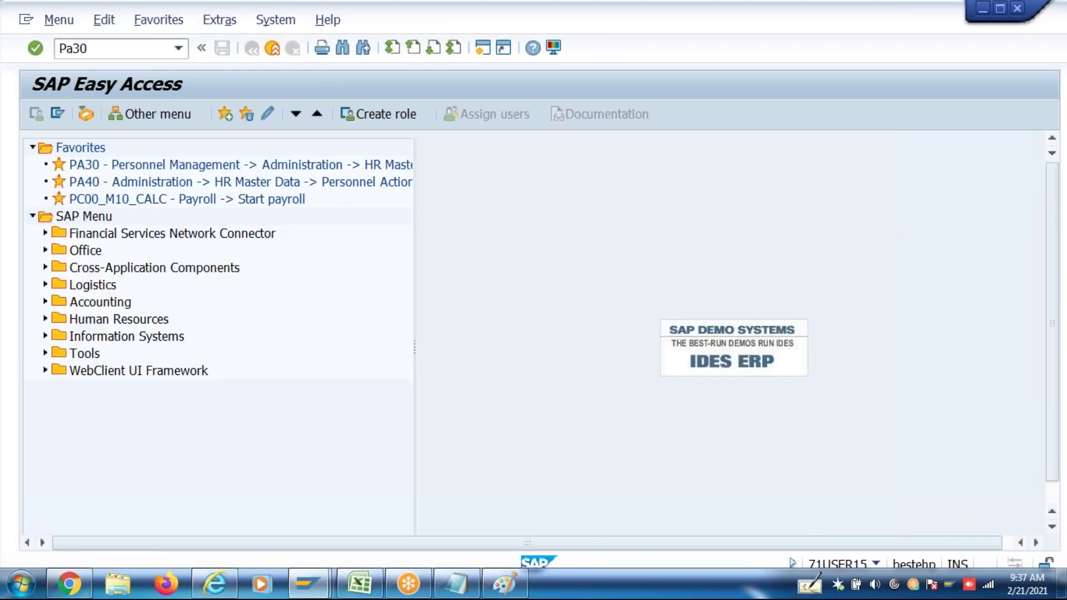
key(Return)
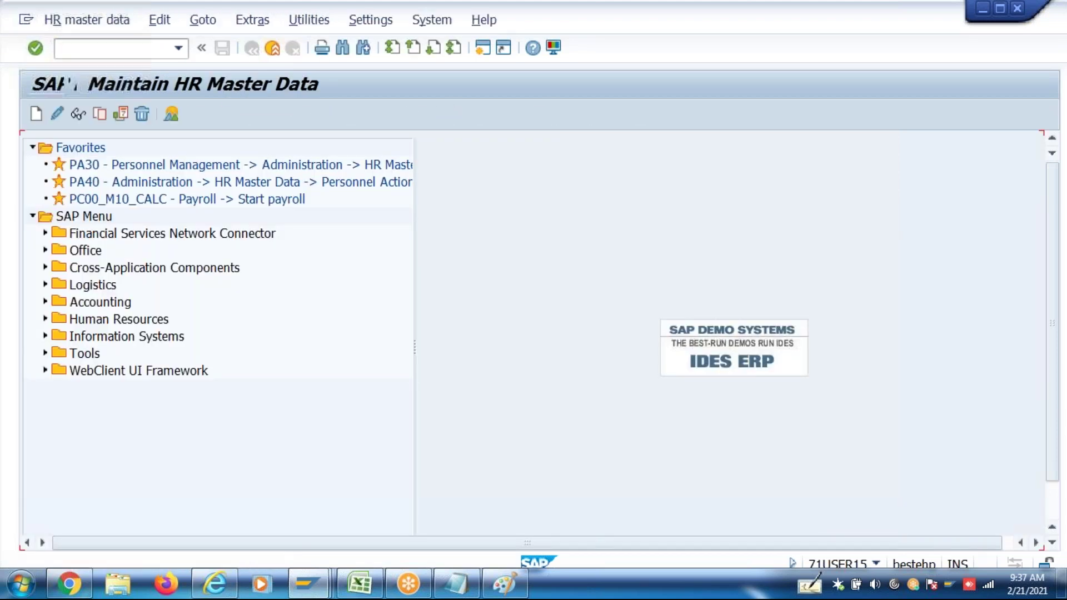
click(249, 525)
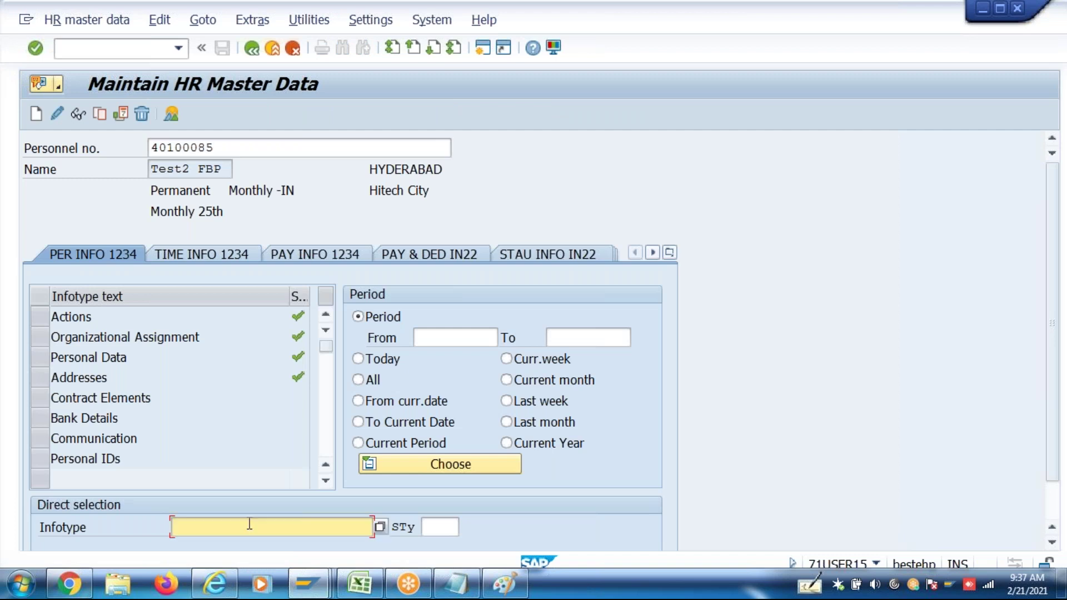
text(8)
click(77, 114)
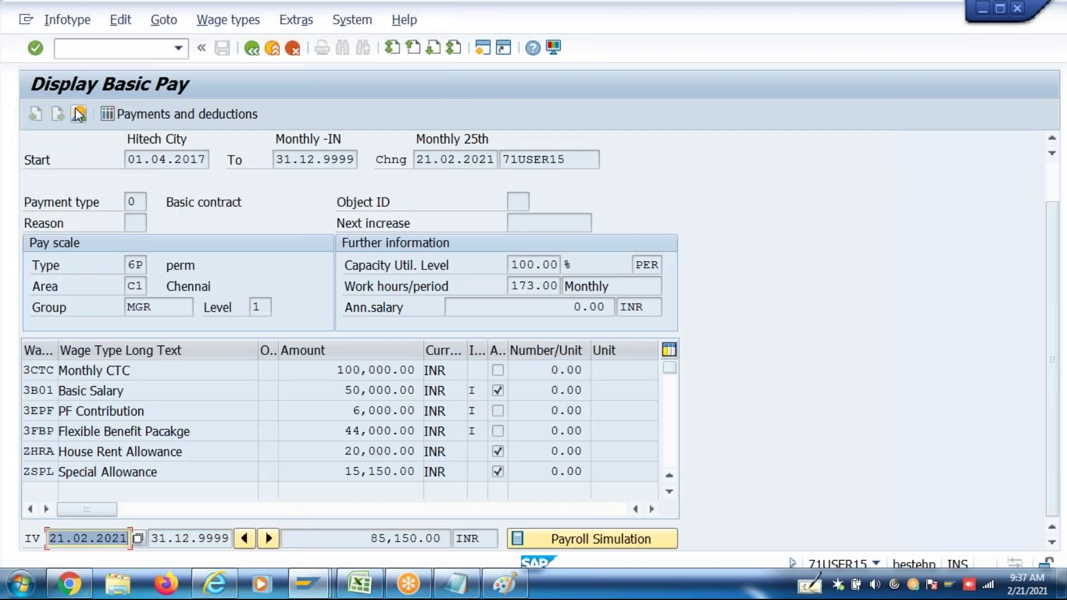
drag(337, 451, 414, 431)
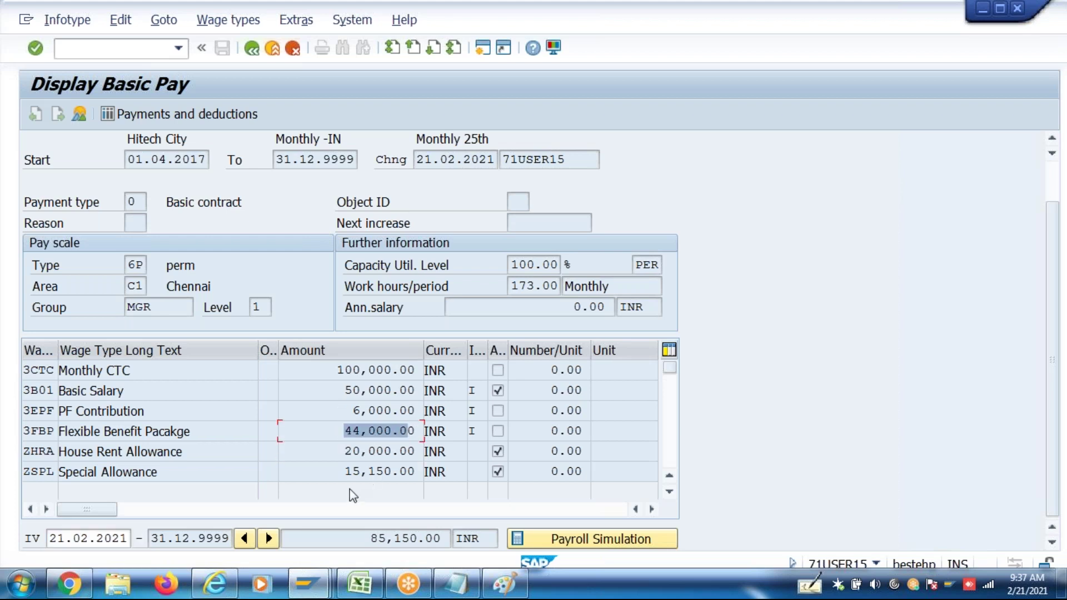
drag(341, 472, 479, 463)
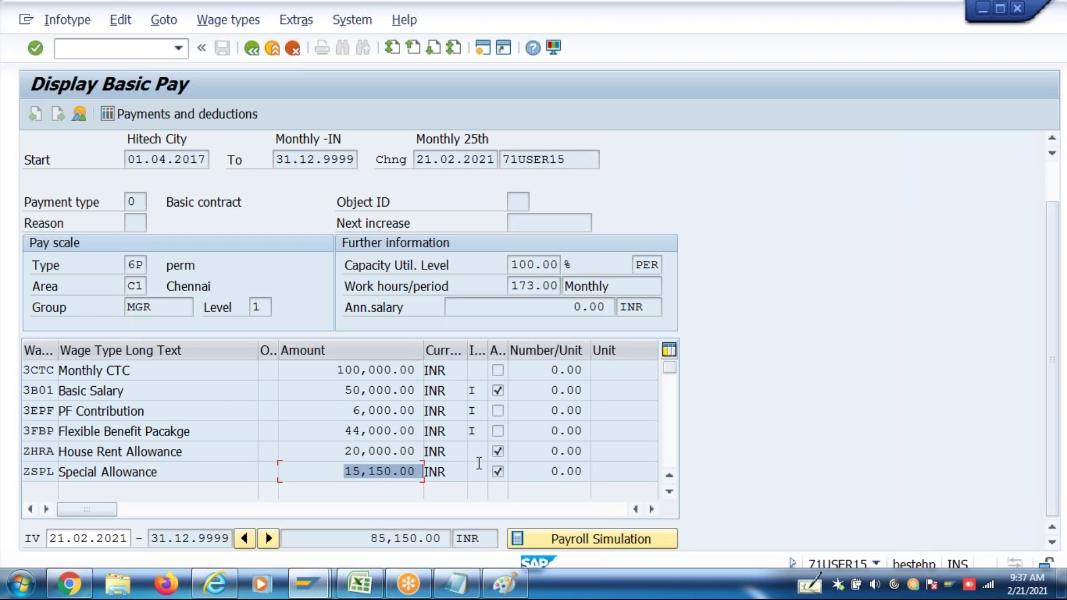
click(258, 50)
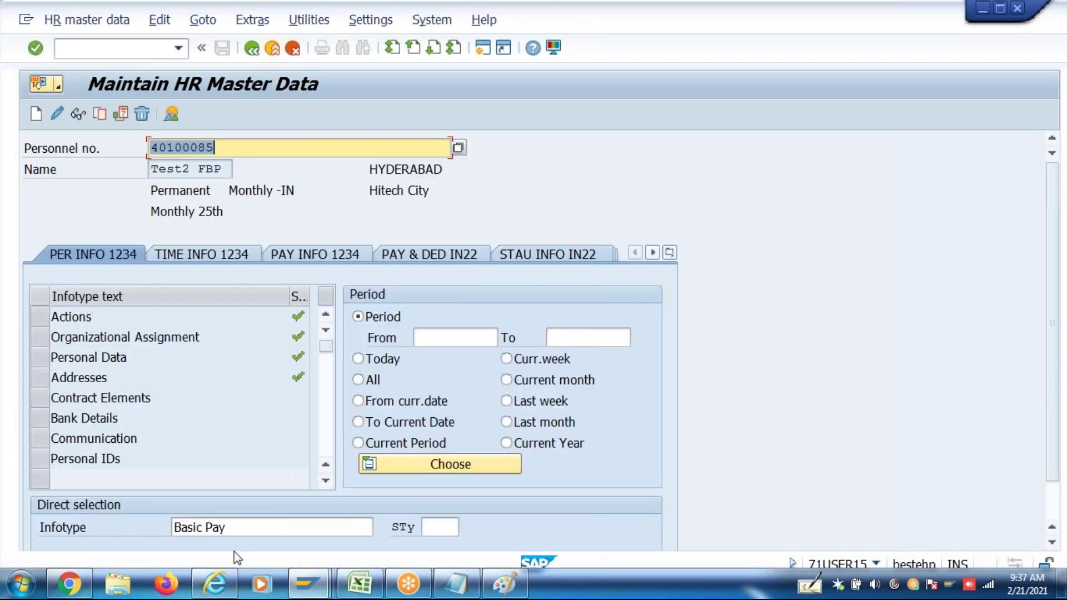
Display infotype 0589 and check the LTA and Medical 15,000.00 reimbursement amounts
click(243, 527)
text(0589)
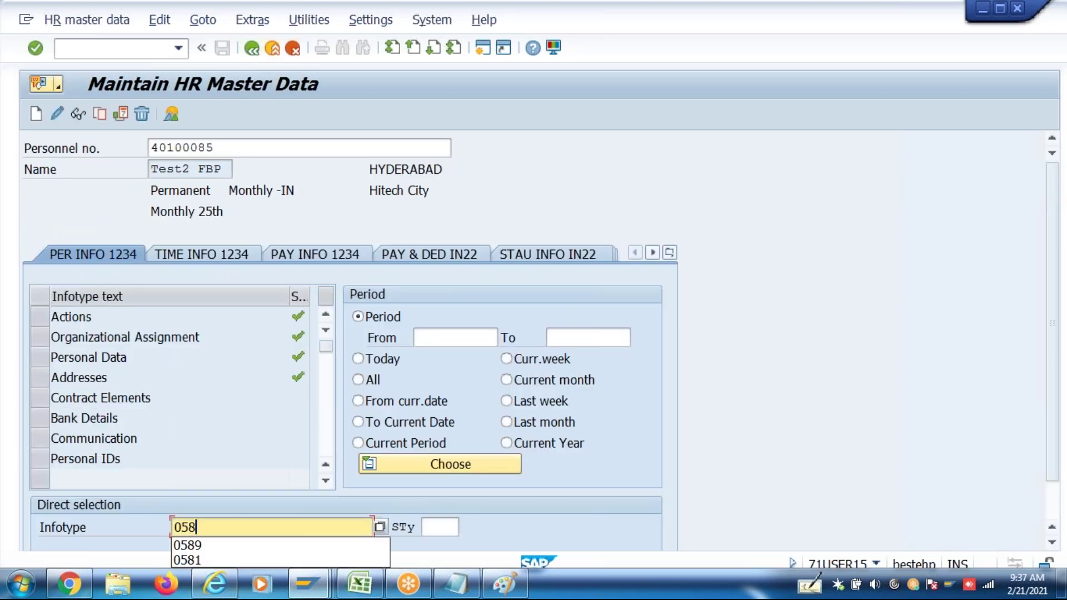
click(78, 115)
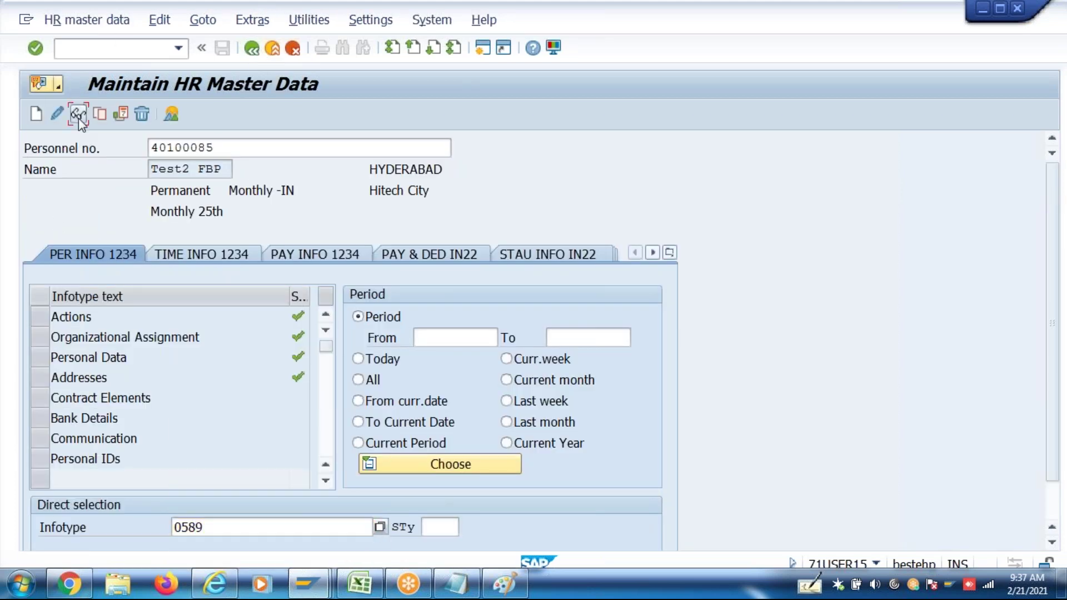
drag(130, 213, 259, 209)
click(386, 288)
drag(386, 288, 487, 295)
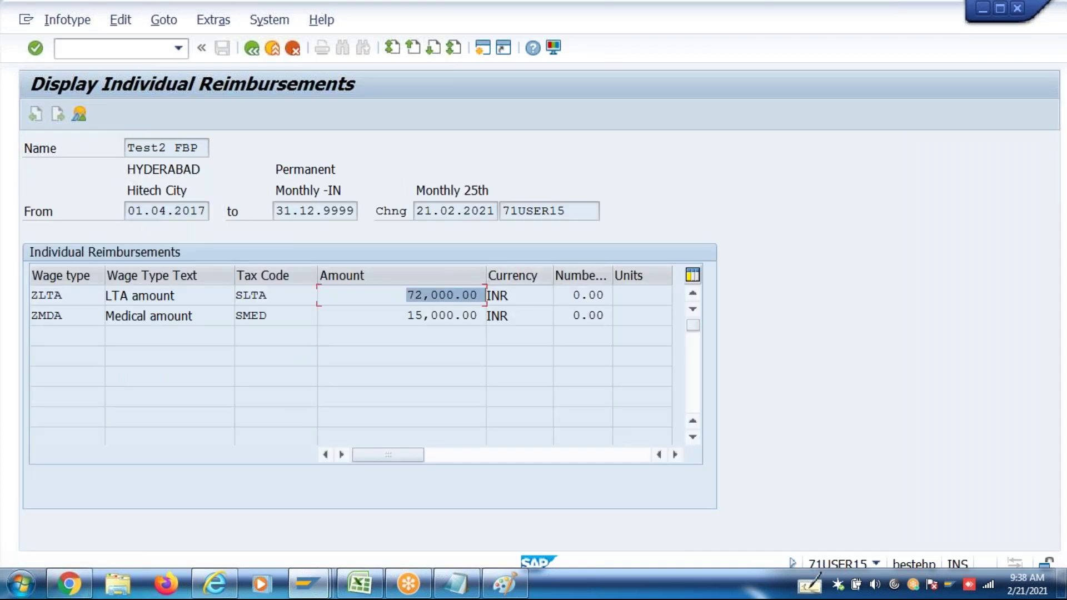
drag(405, 315, 646, 338)
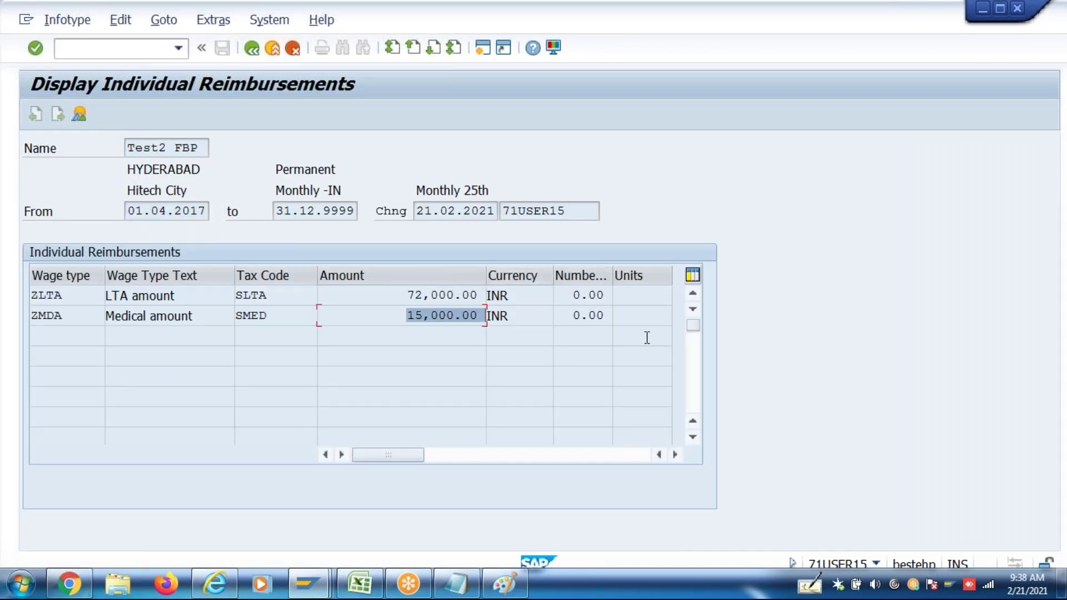
click(252, 50)
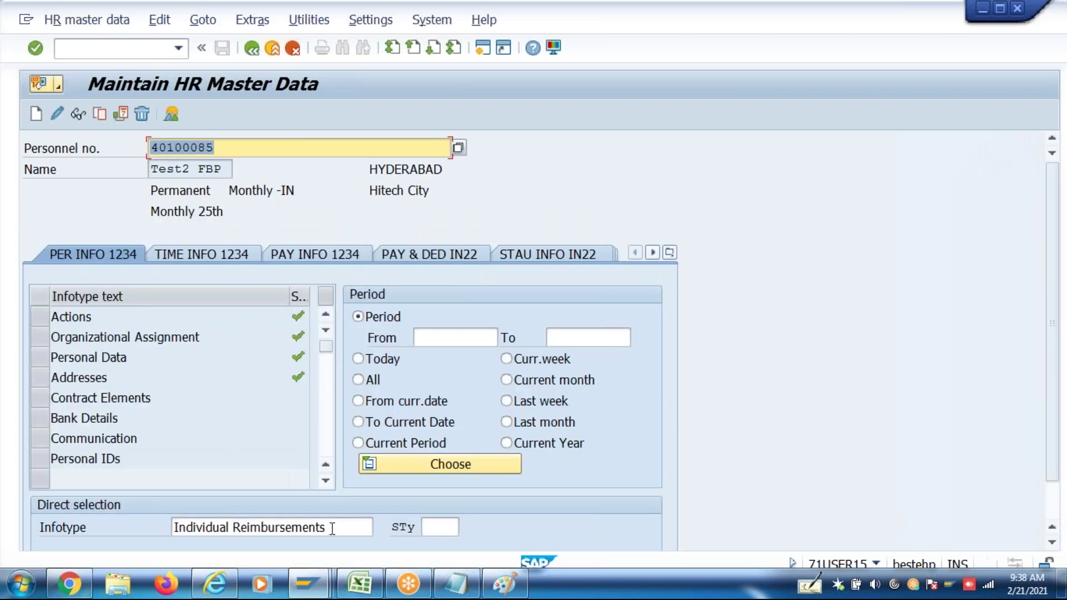
Display infotype 14 to check Conveyance Allowance ZCNV at 1,600.00, then return to the main menu
text(14)
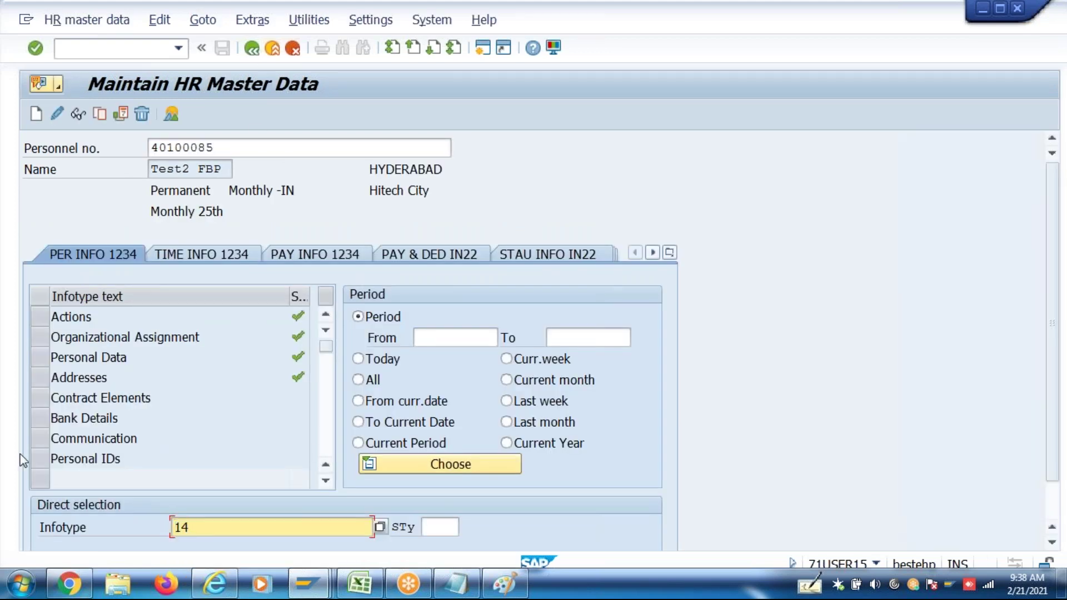
click(80, 113)
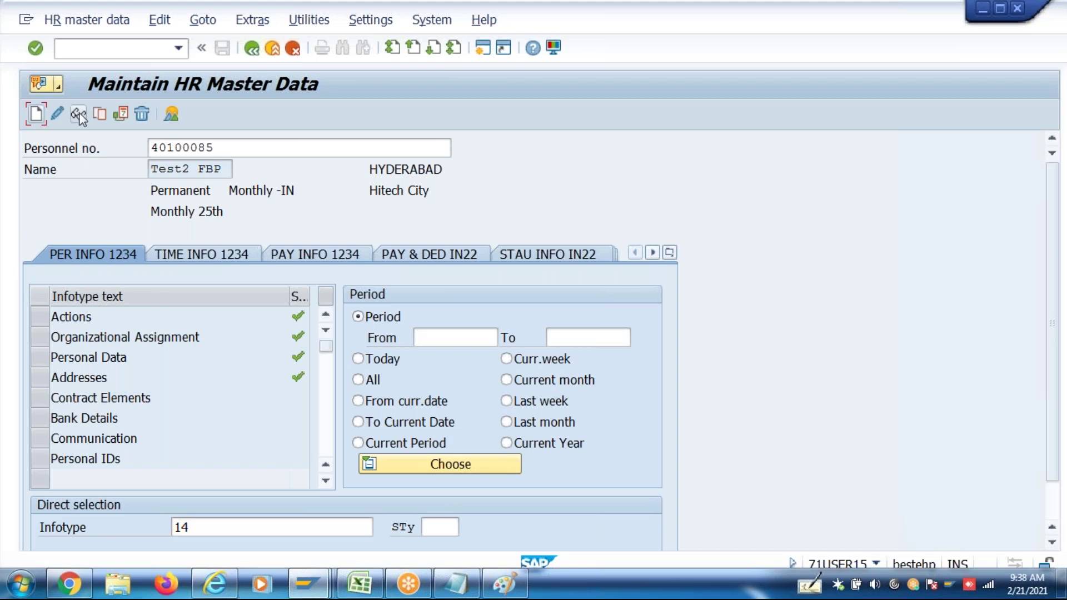
click(271, 295)
click(253, 49)
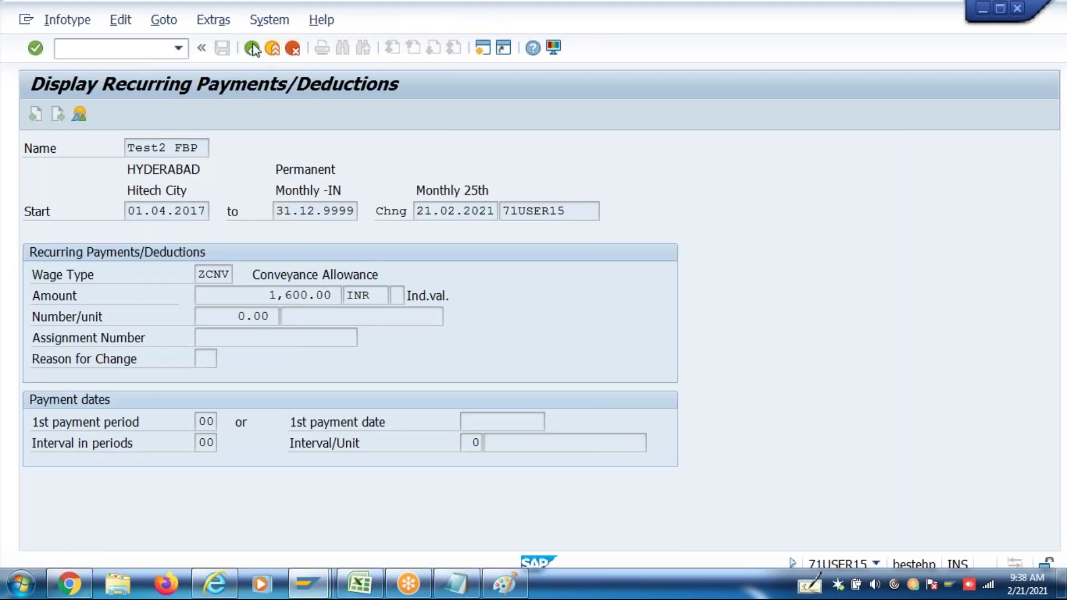
click(251, 49)
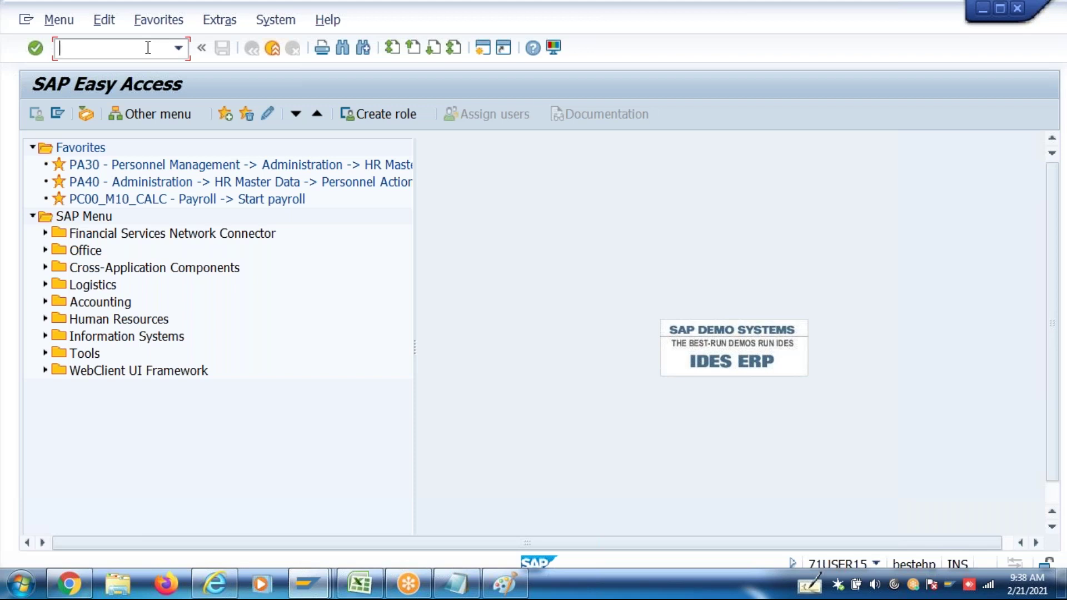
Reopen P16B_Admin salary packaging for the employee with effective date 01.04.2017
click(186, 48)
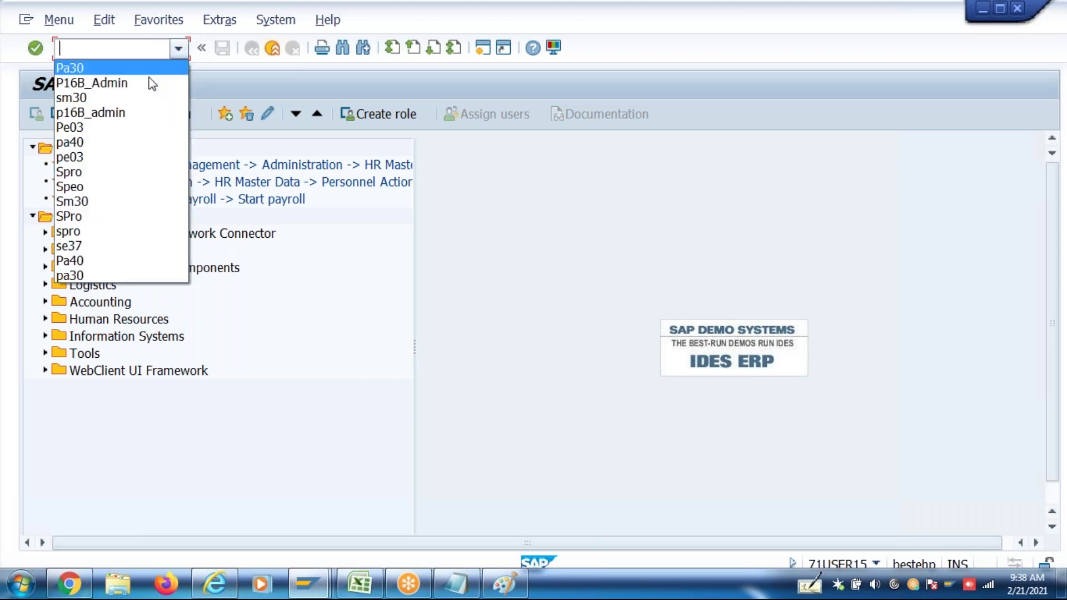
click(144, 82)
key(Return)
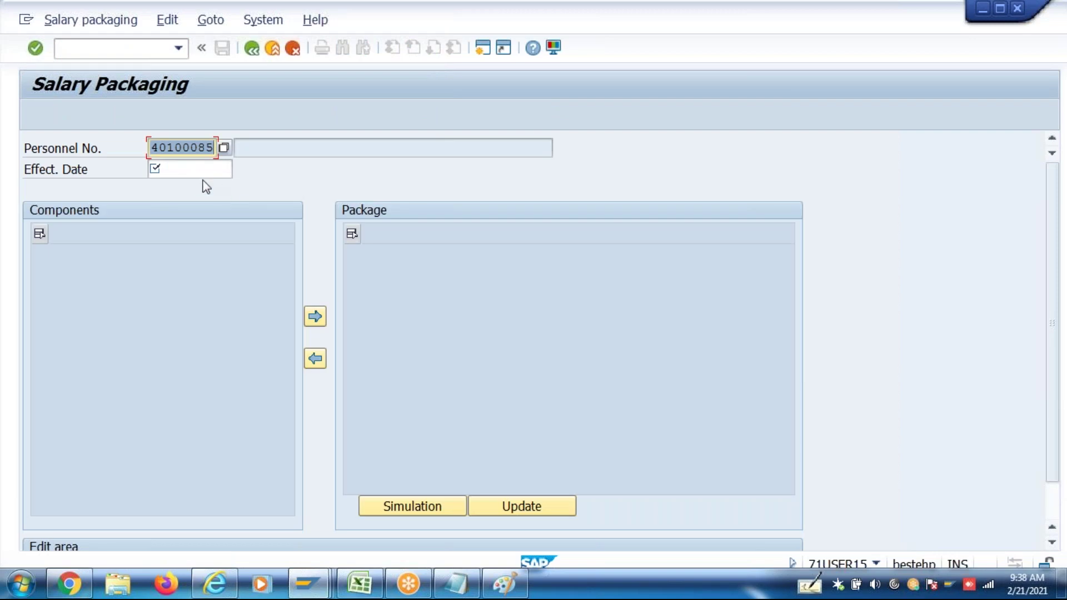
click(198, 171)
key(Return)
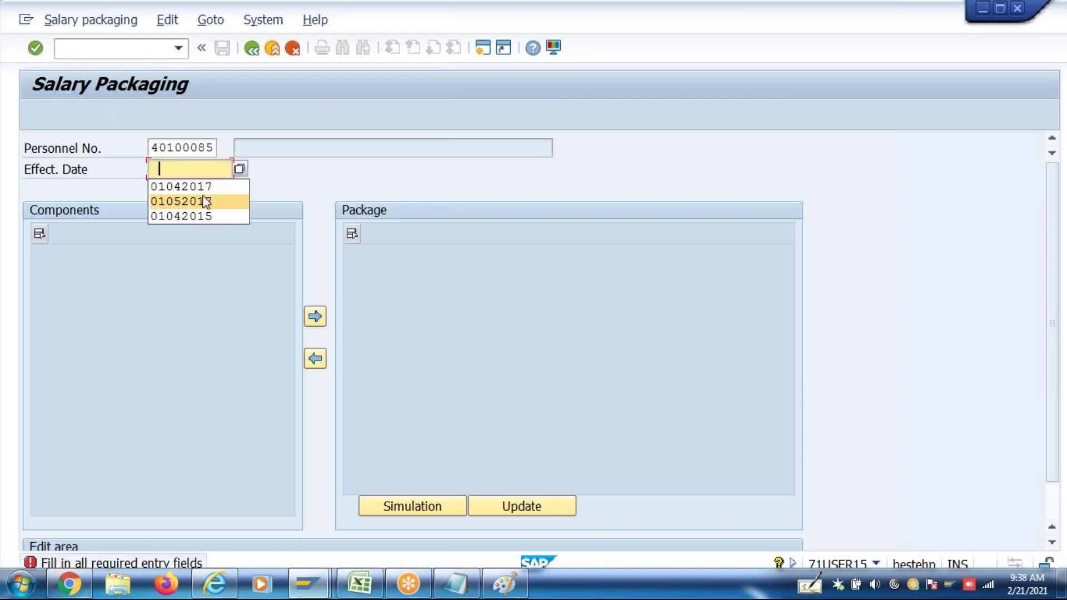
click(210, 188)
key(Return)
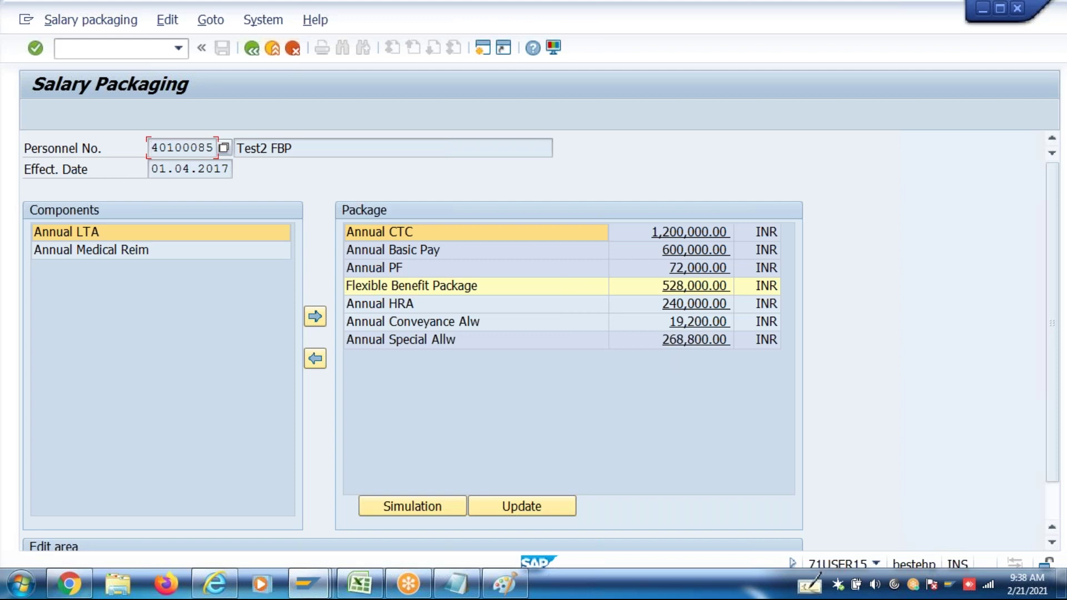
Add Annual LTA and Annual Medical Reim to the package and set Annual LTA to 72,000
click(98, 234)
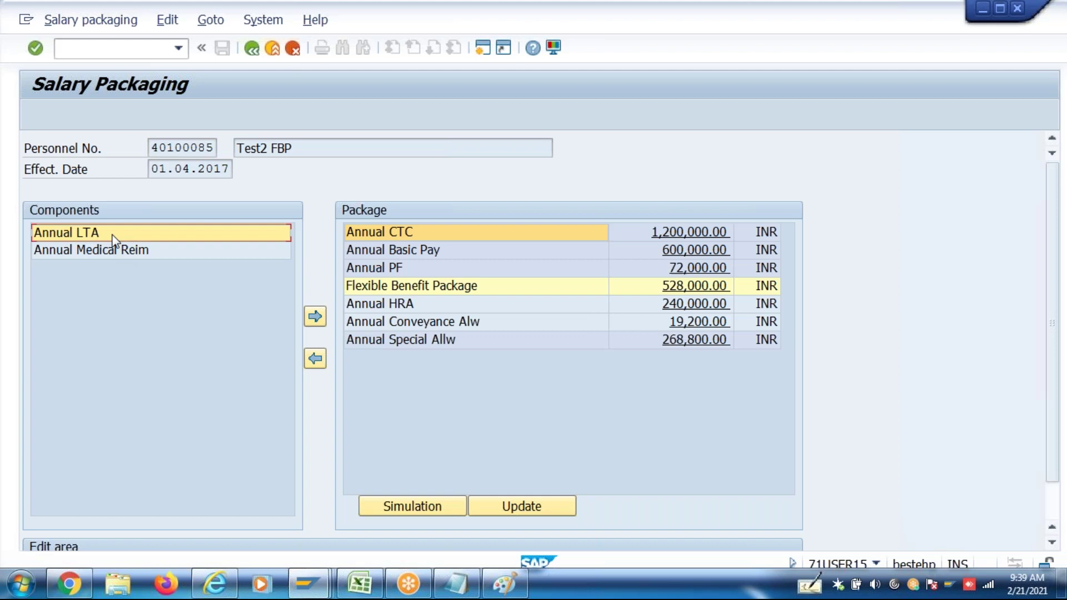
click(315, 316)
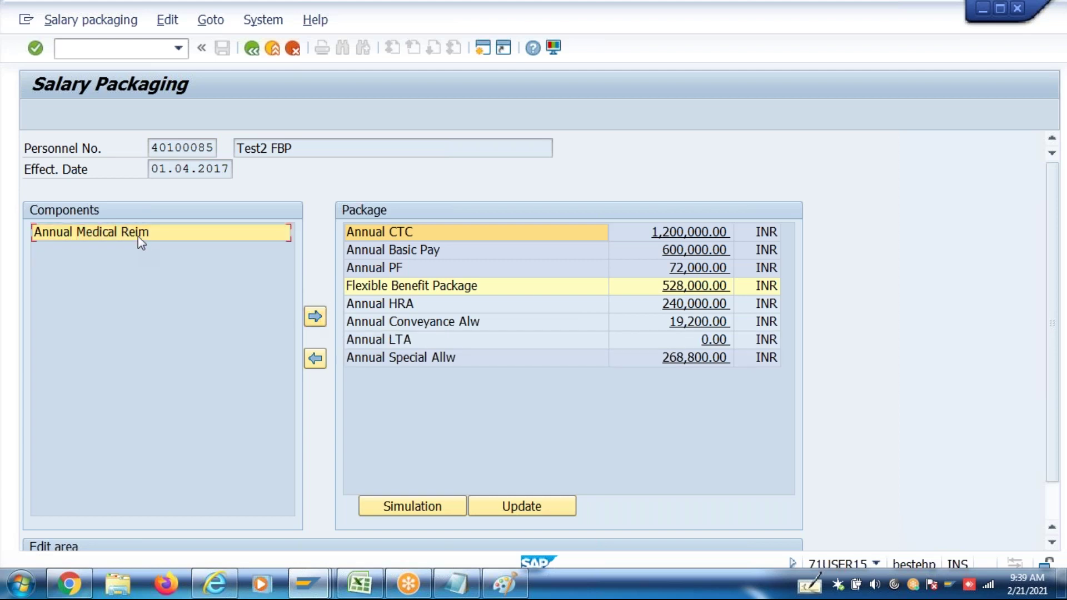
click(315, 317)
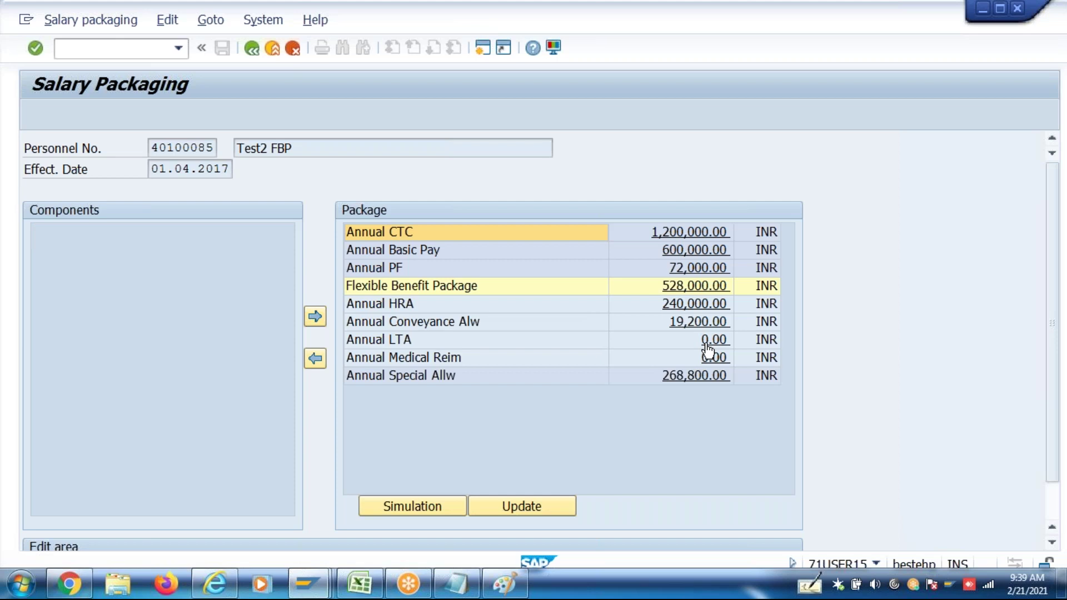
click(708, 340)
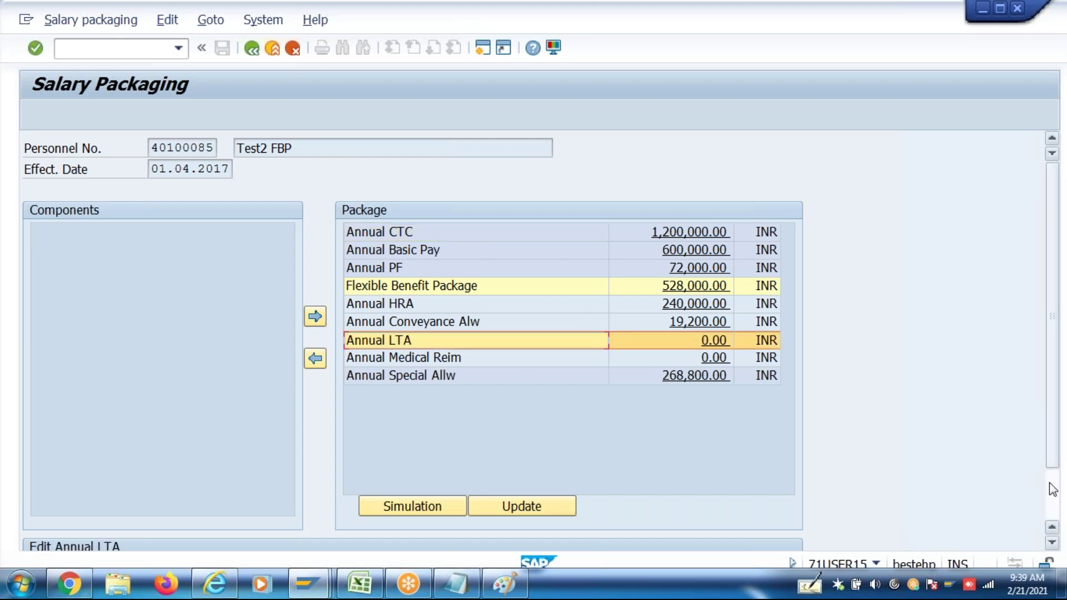
scroll(439, 460, down, 2)
click(256, 511)
text(72000)
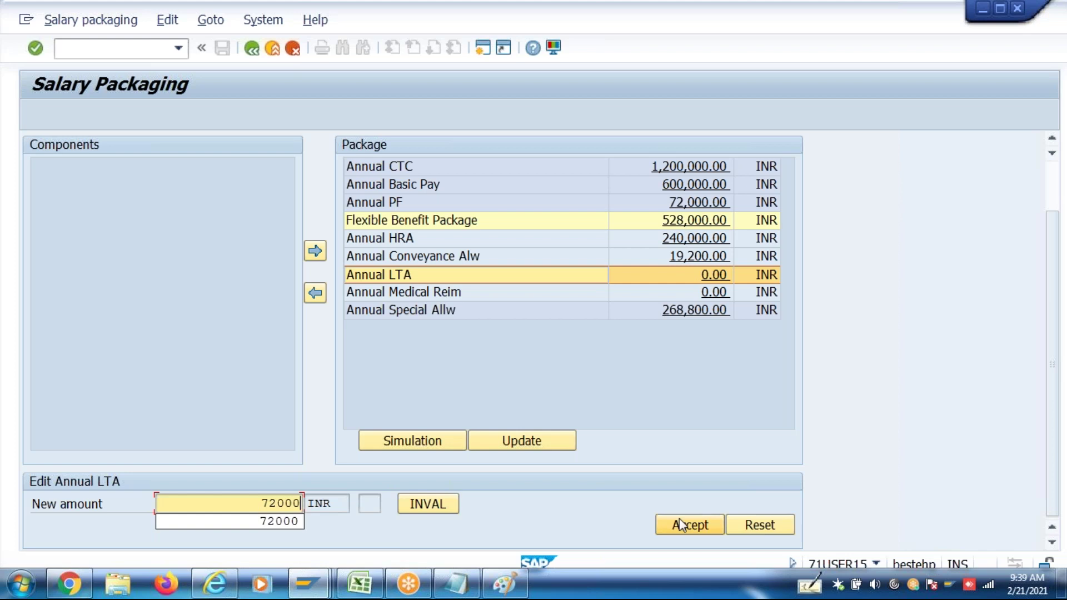
click(684, 525)
Set Annual Medical Reim to 15,000, reducing Annual Special Allw to 181,800
click(715, 305)
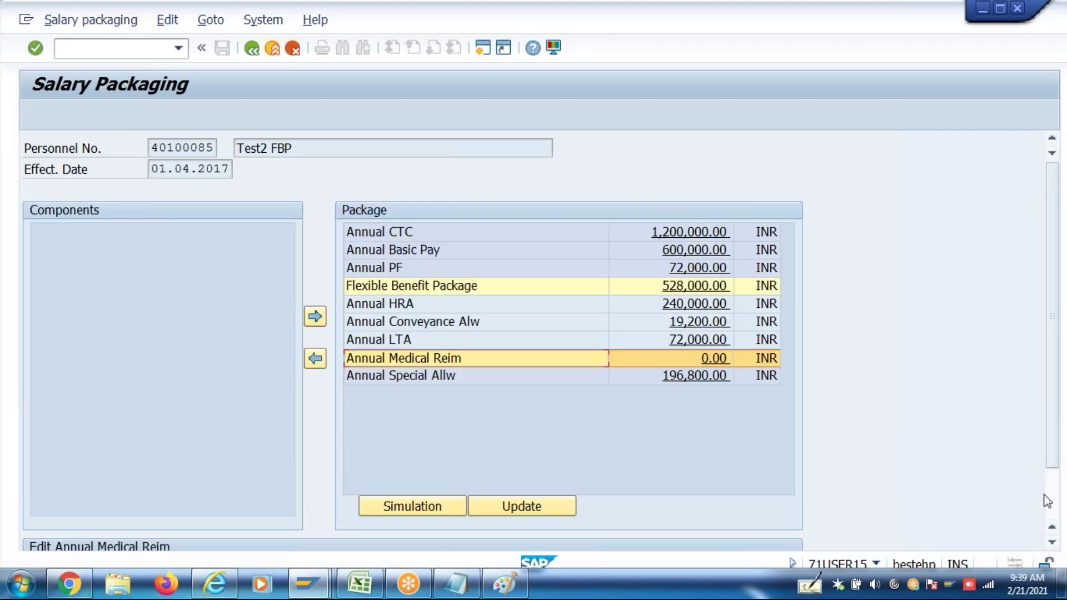
click(1051, 500)
click(282, 503)
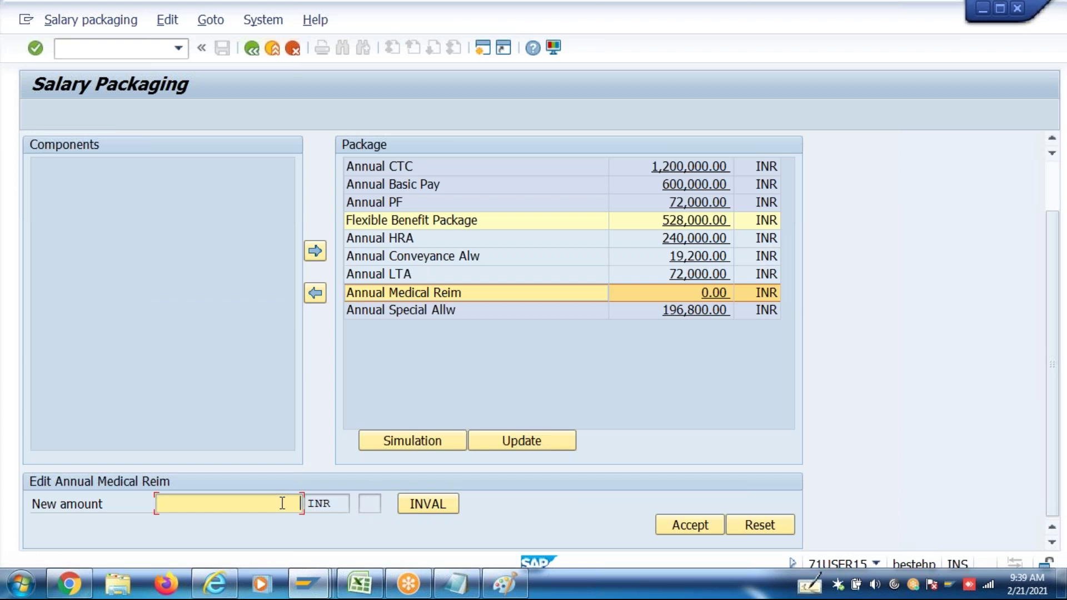
text(15000)
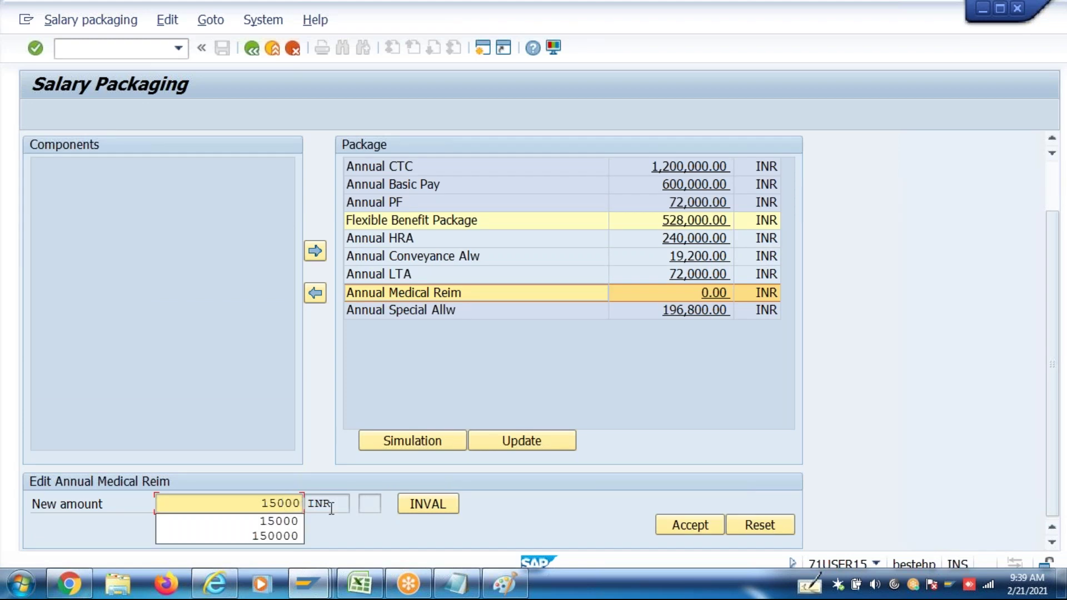
click(680, 525)
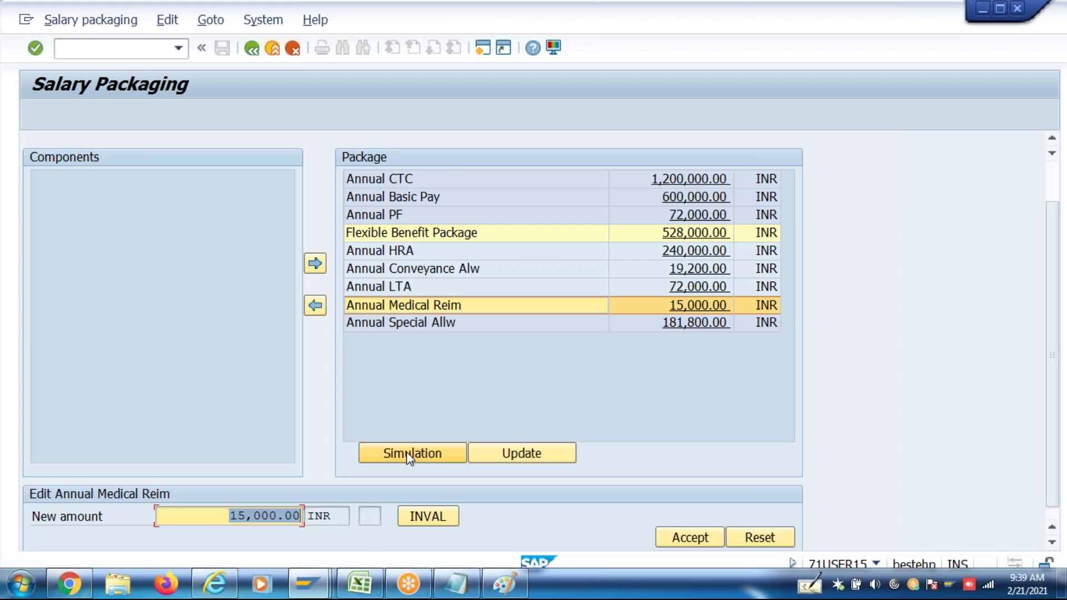
click(317, 589)
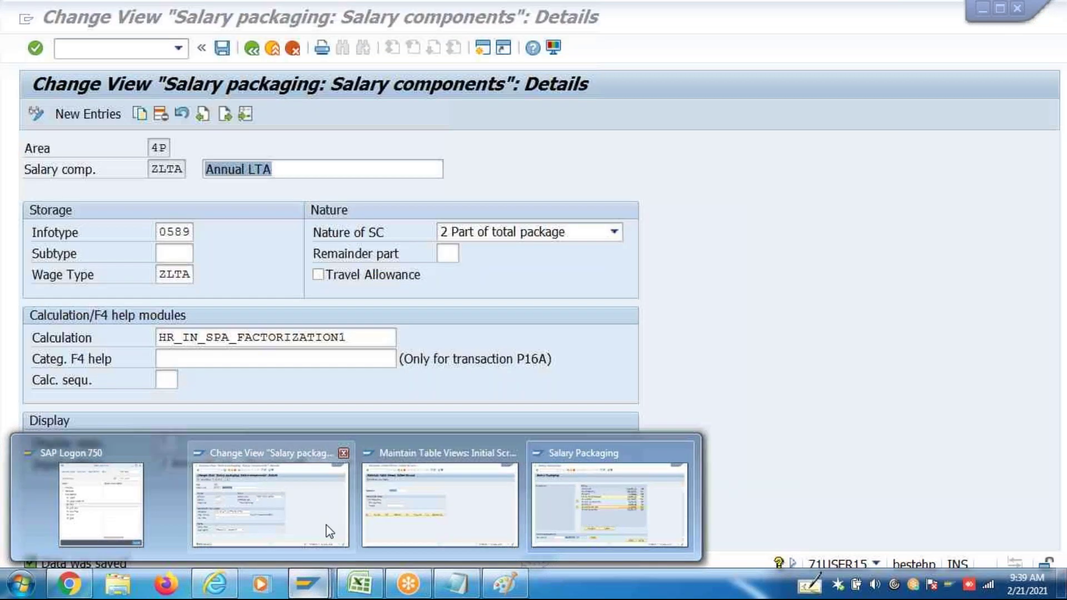
Back out of the salary components details to the IMG tree
click(329, 532)
click(252, 48)
click(252, 49)
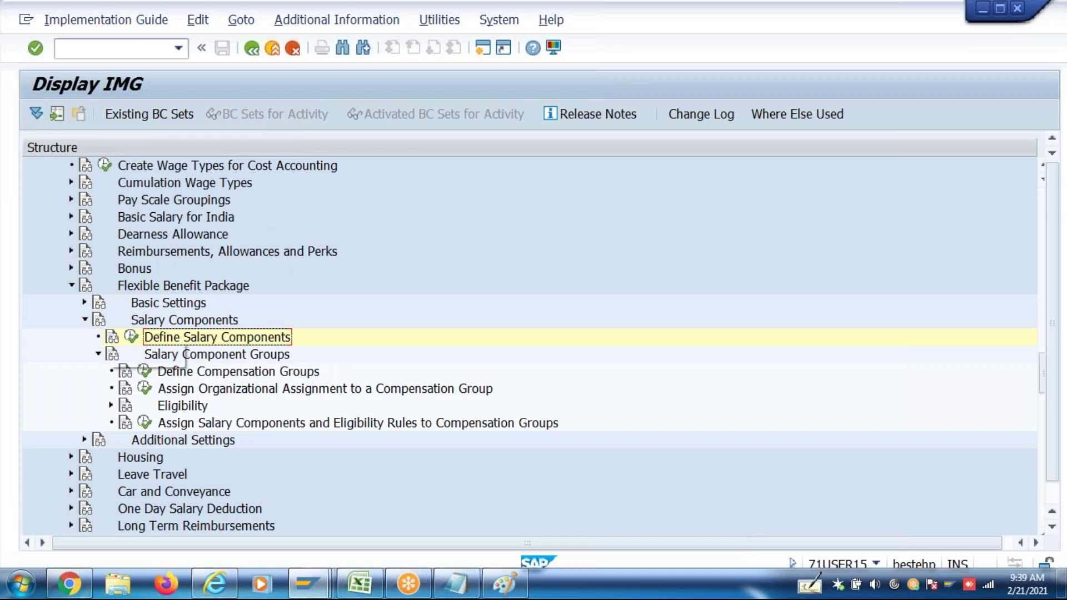
Browse the Additional Settings node, then switch to the table maintenance window for V_T510
click(85, 320)
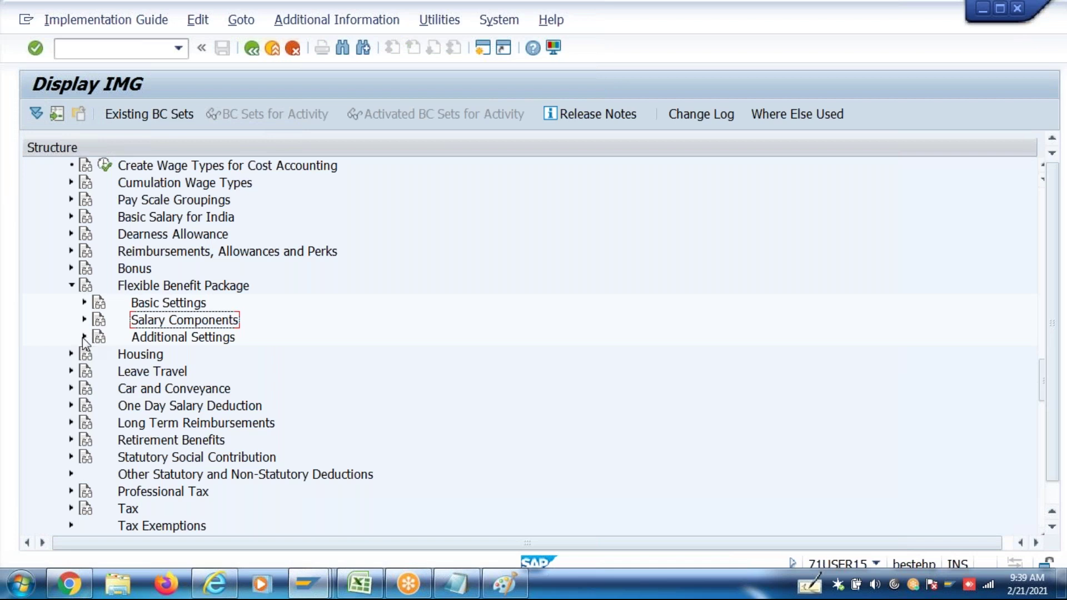
click(84, 337)
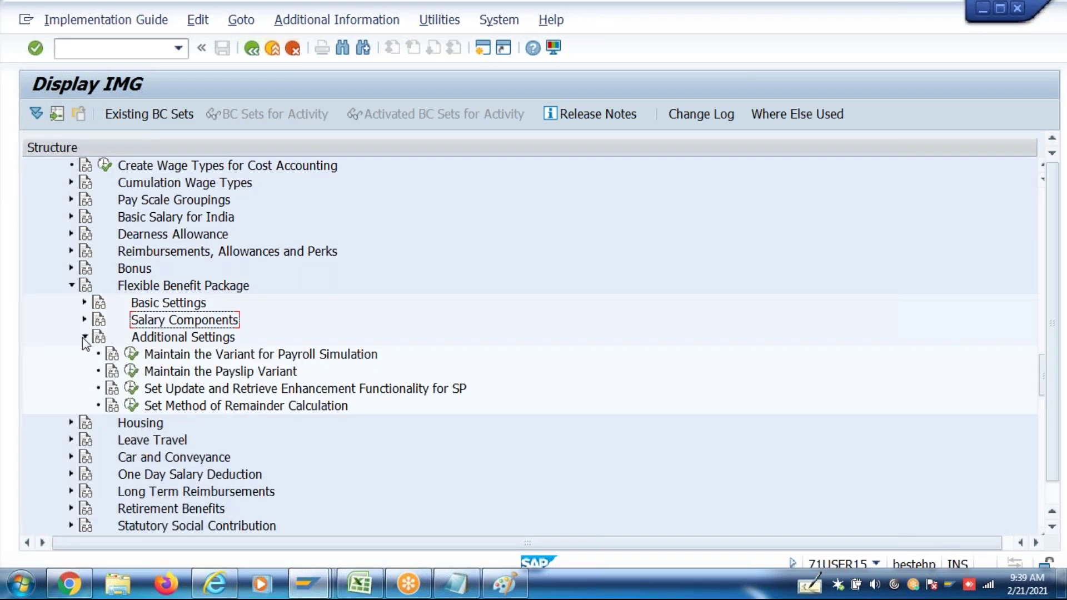
click(313, 358)
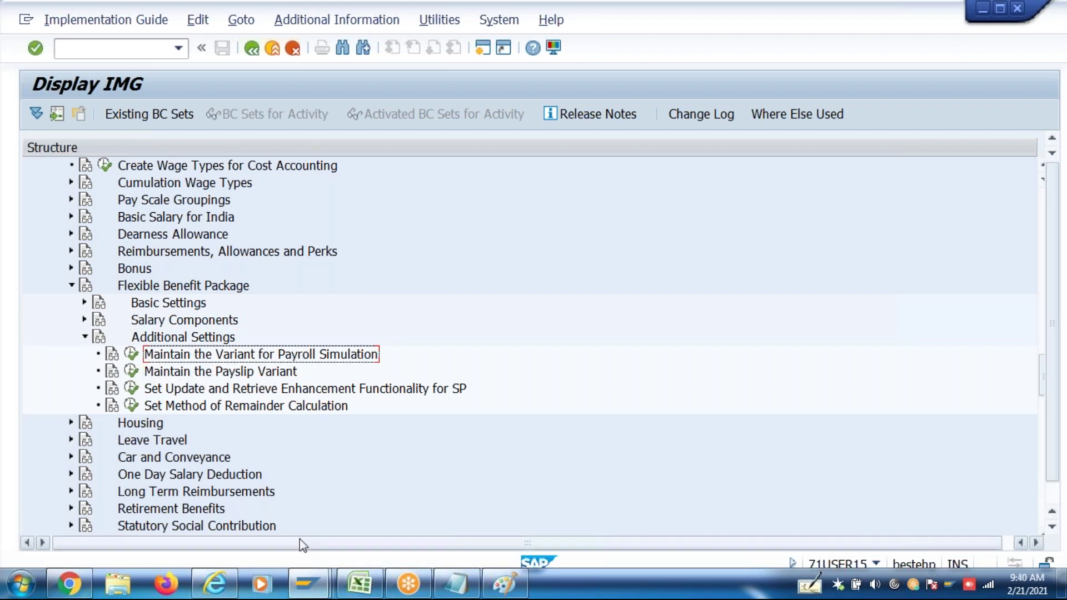
click(315, 578)
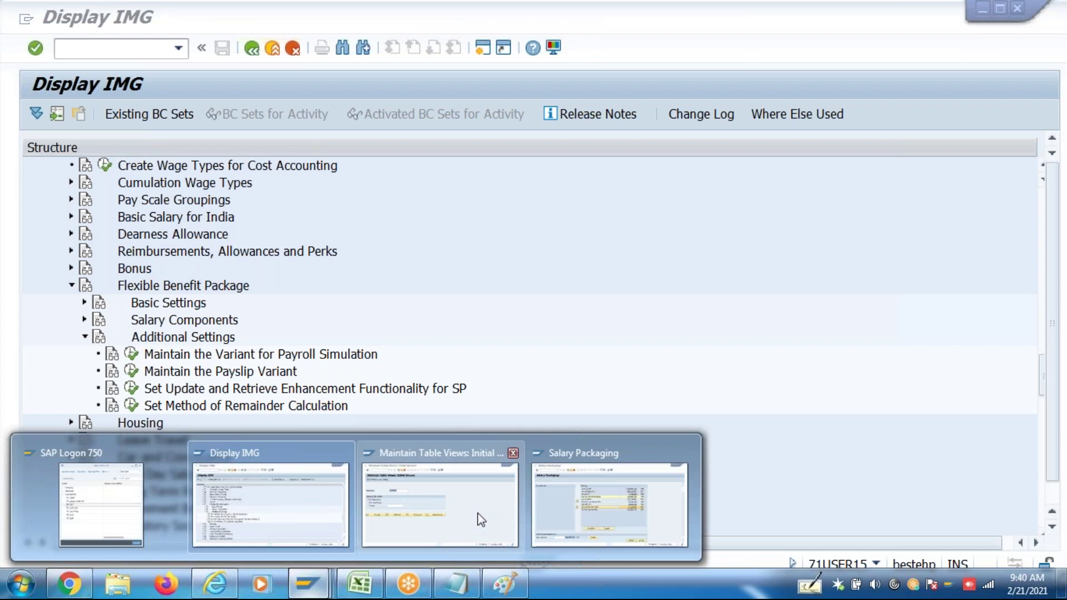
click(481, 519)
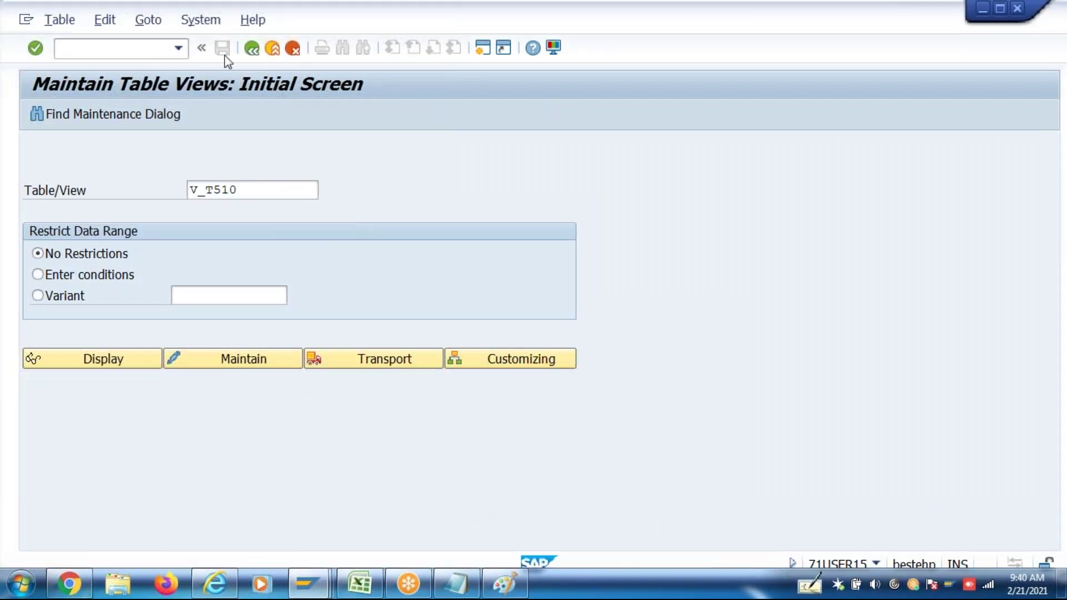
Launch PC00_M40_CALC Start payroll from the PC40 Payroll India menu under Payroll Accounting
click(251, 48)
text(PC40)
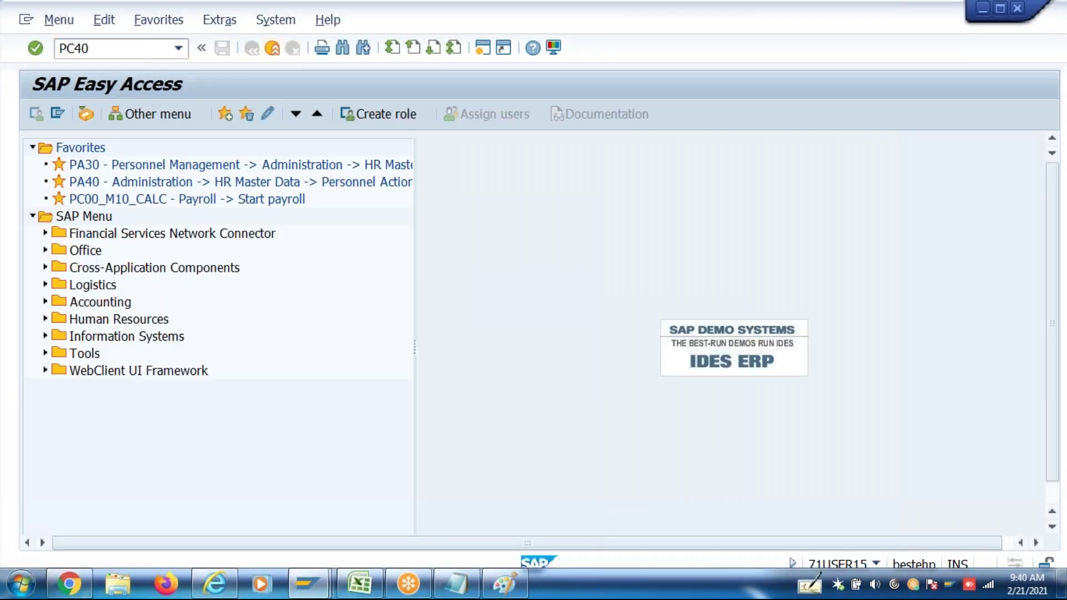
key(Return)
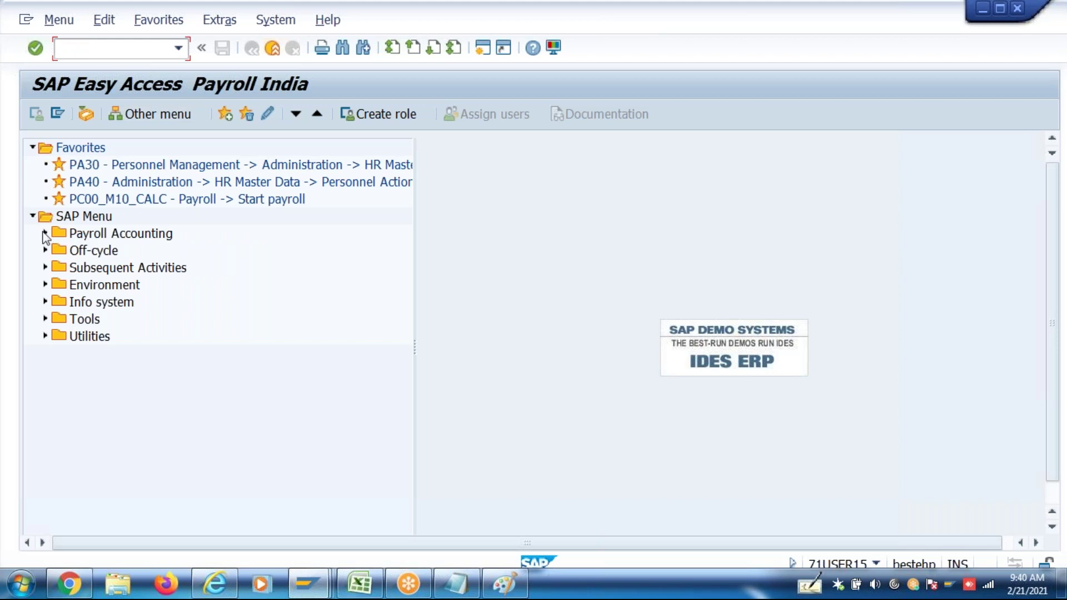
click(45, 234)
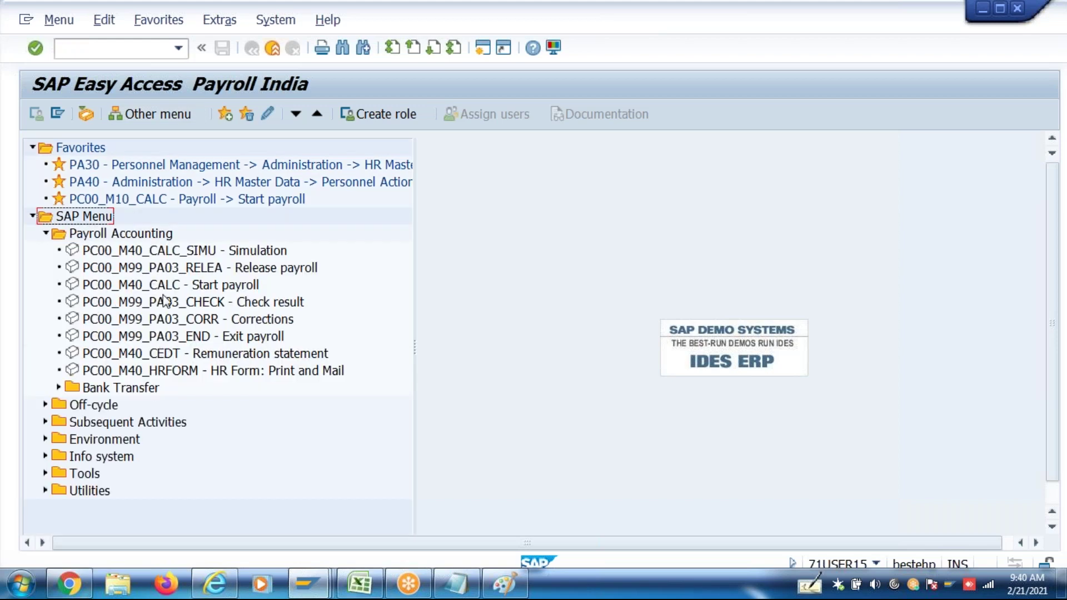
click(170, 286)
double_click(170, 286)
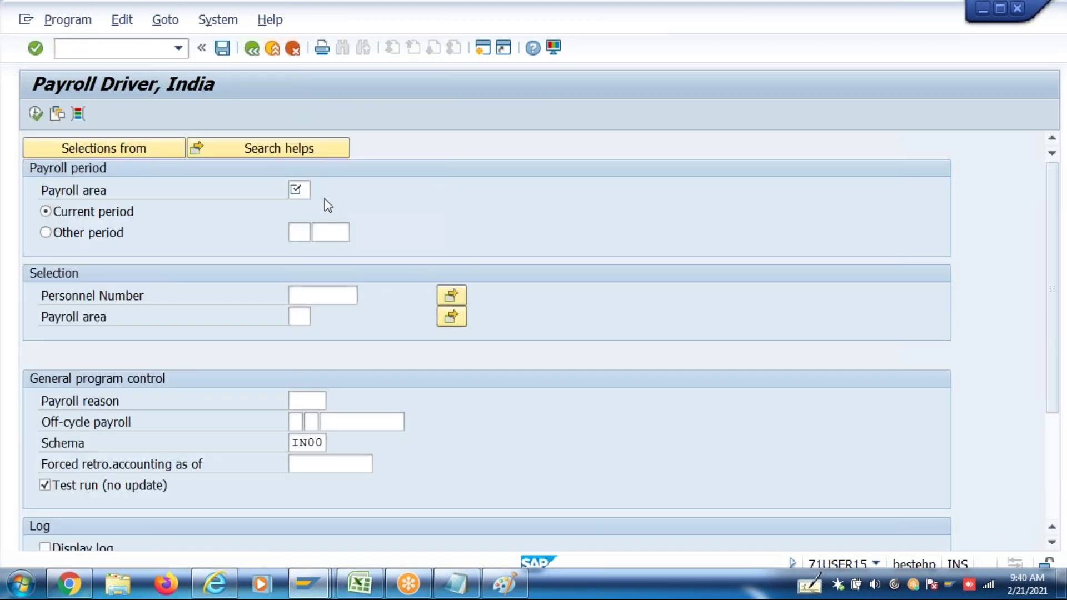
click(294, 190)
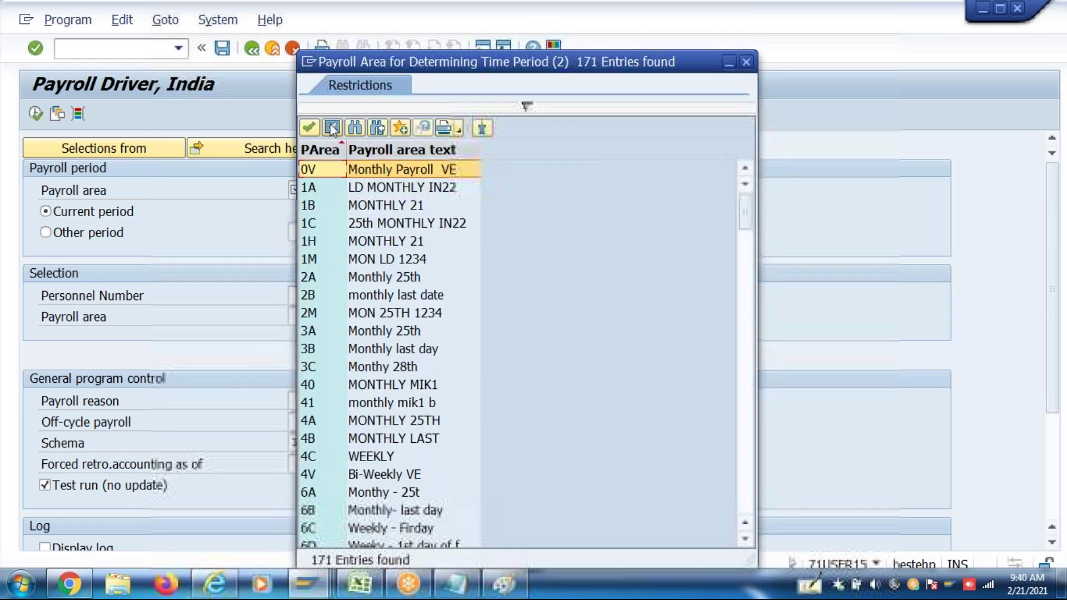
Enter payroll area 3A in both fields and the test employee's personnel number
click(333, 129)
text(3a)
click(305, 309)
text(3A)
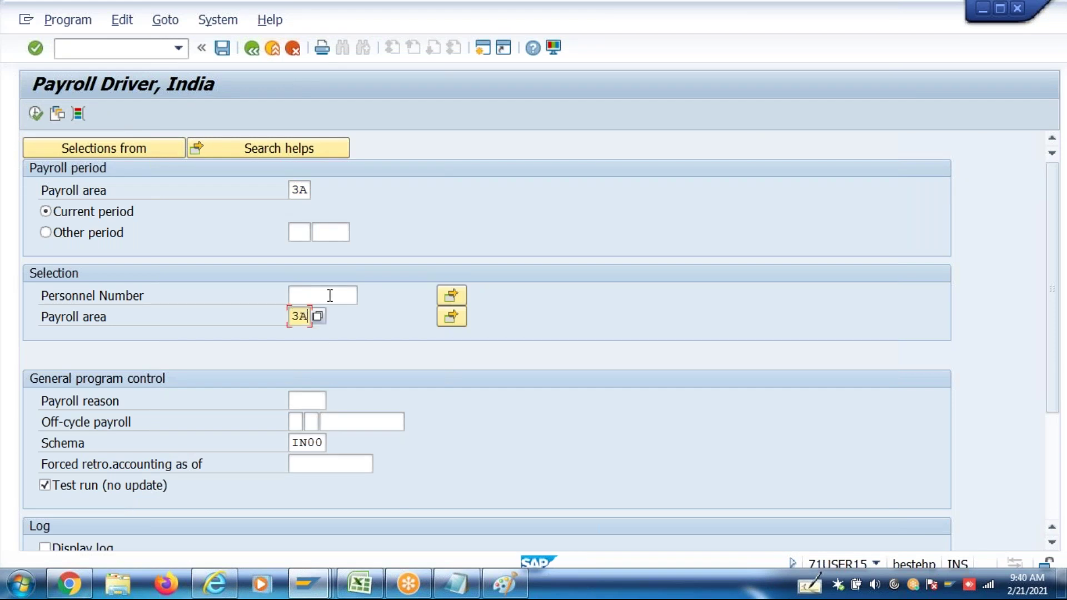
click(330, 295)
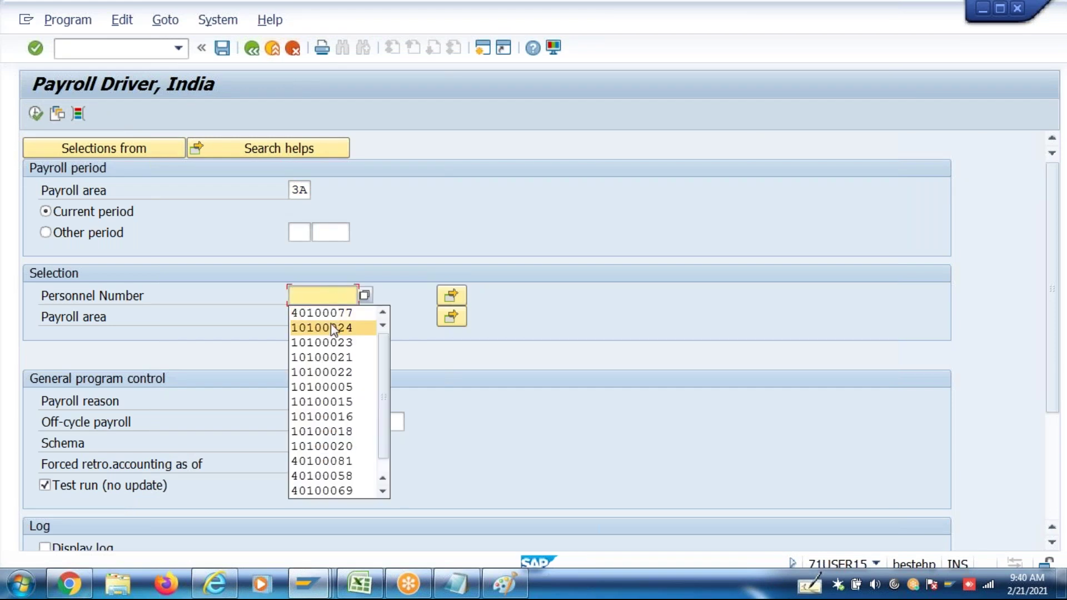
click(336, 313)
drag(340, 293, 355, 295)
text(85)
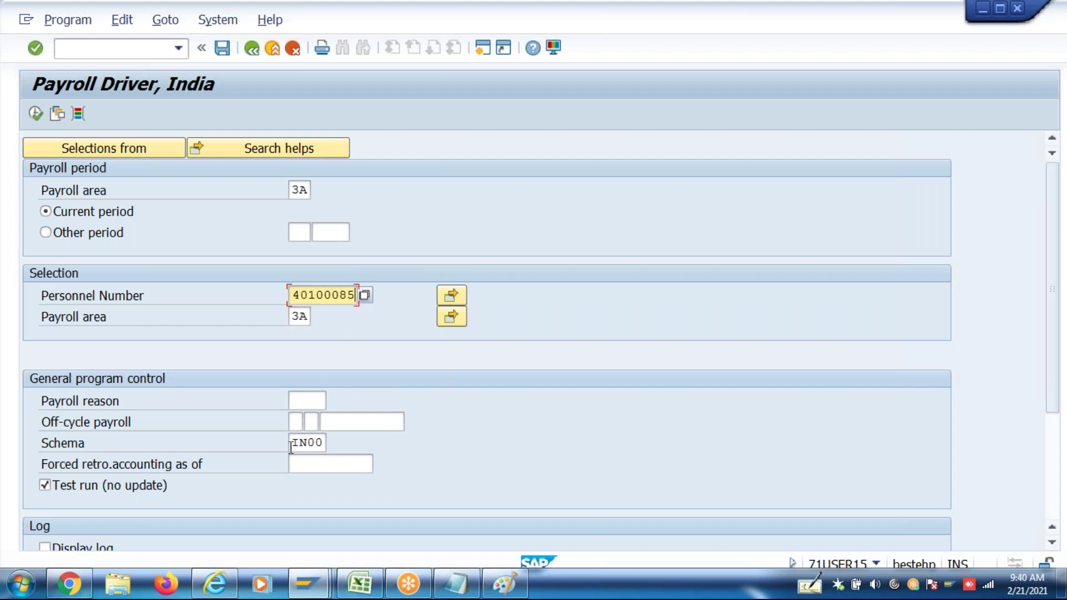
Replace schema IN00 with ZN40, load the April 2017 period, and enable remuneration statement display
double_click(300, 443)
key(BackSpace)
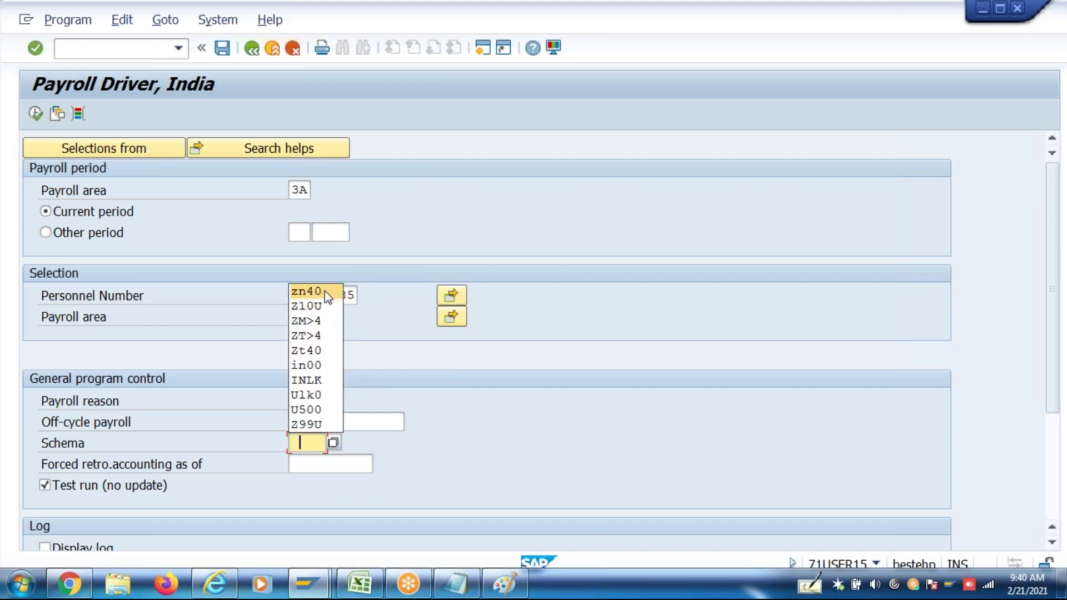
click(325, 291)
key(Return)
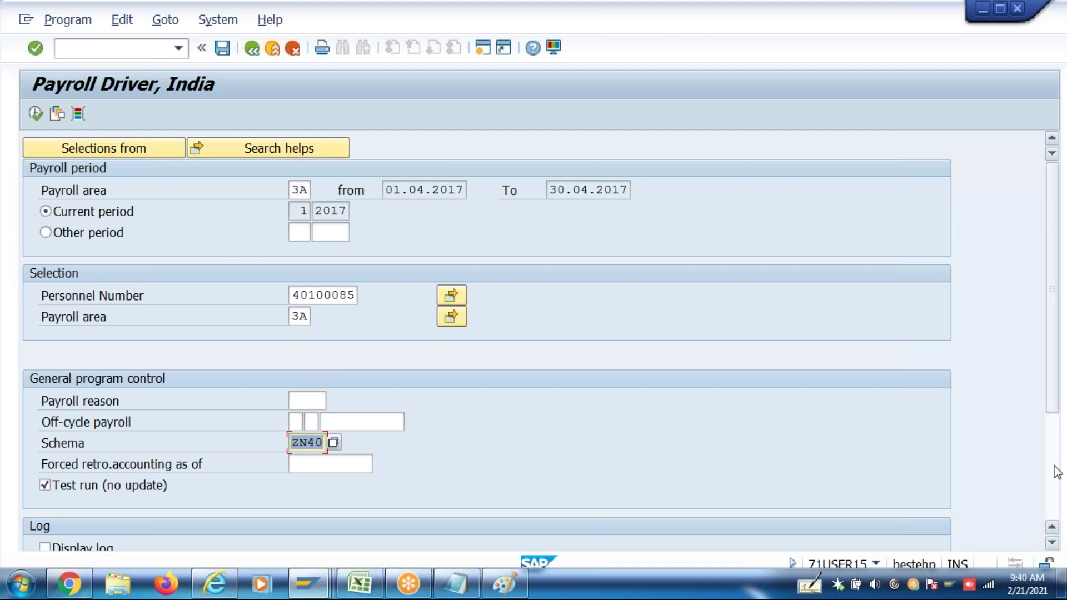
scroll(505, 448, down, 3)
click(212, 491)
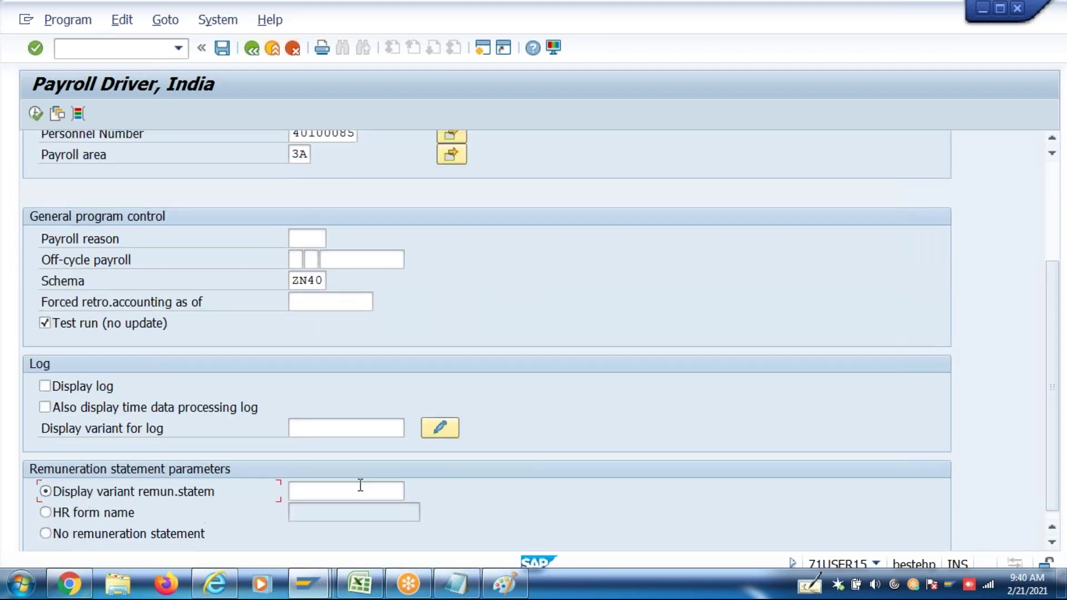
click(361, 489)
click(411, 491)
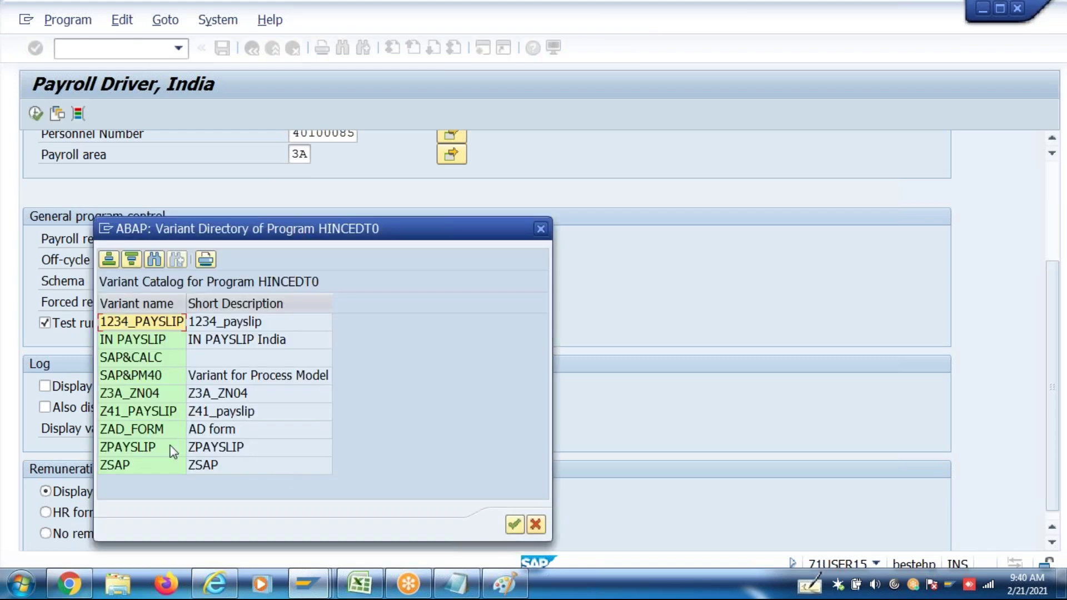
Run the test payroll with the Z3A_ZN04 statement variant and return to the selection screen
double_click(172, 396)
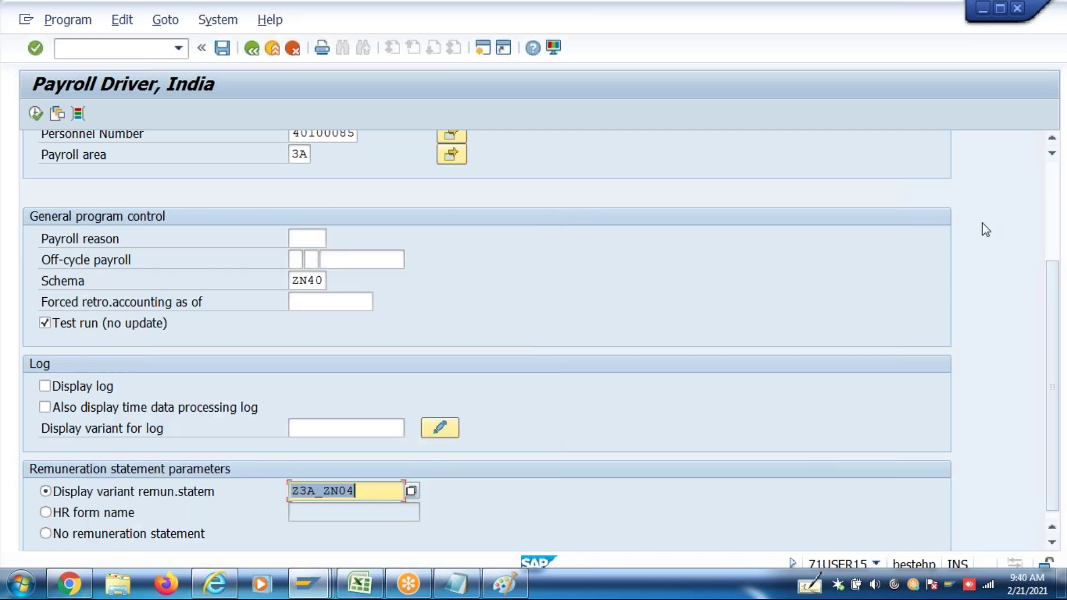
scroll(1048, 198, up, 5)
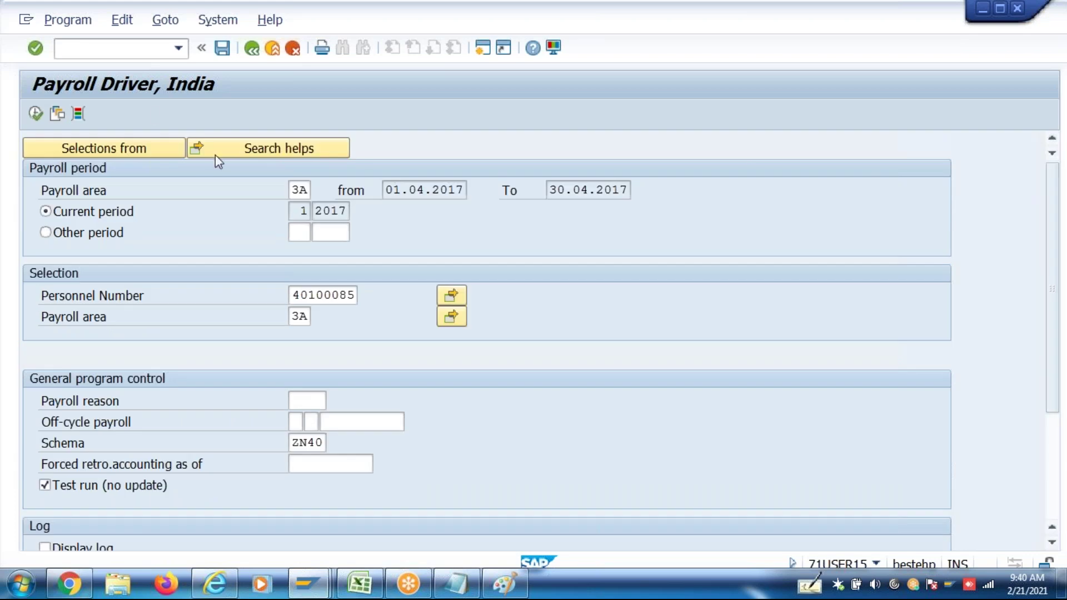
click(36, 113)
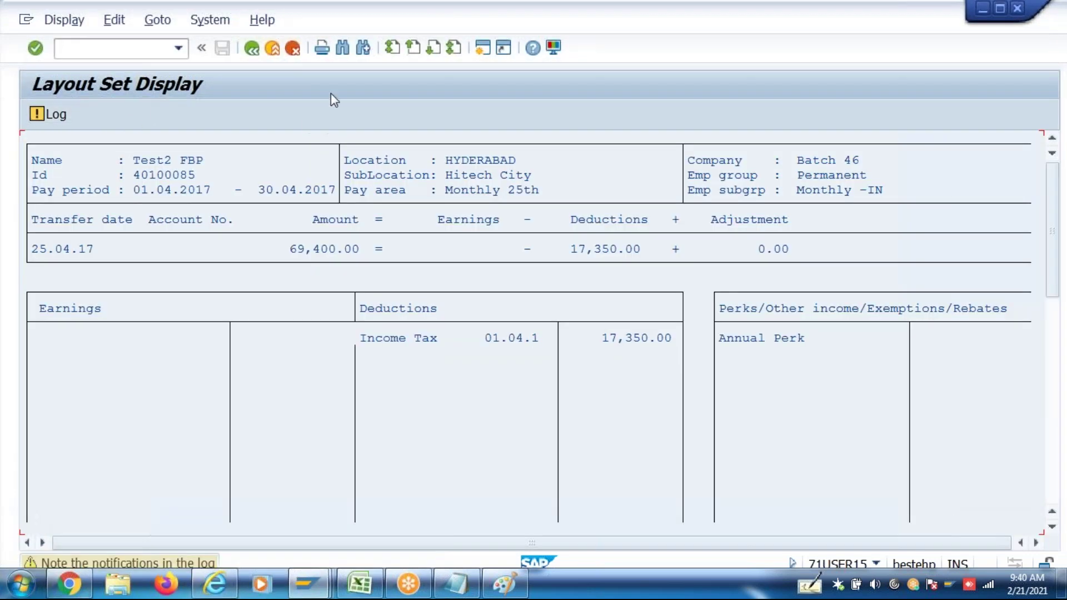
click(253, 49)
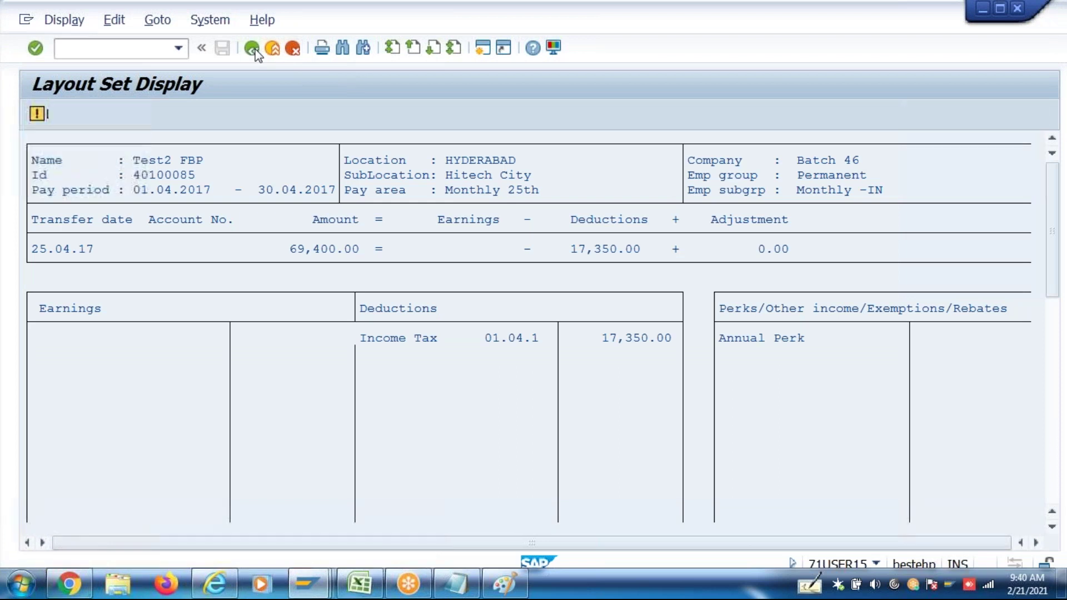
Switch the statement variant to ZPAYSLIP, rerun the test payroll and review the payslip
scroll(1055, 481, down, 3)
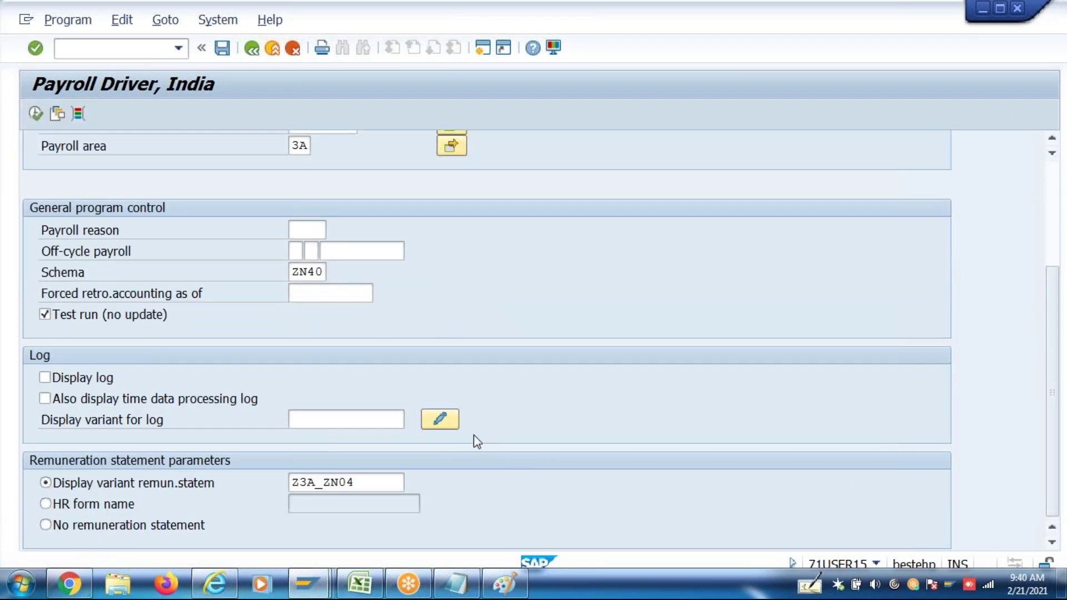
click(399, 483)
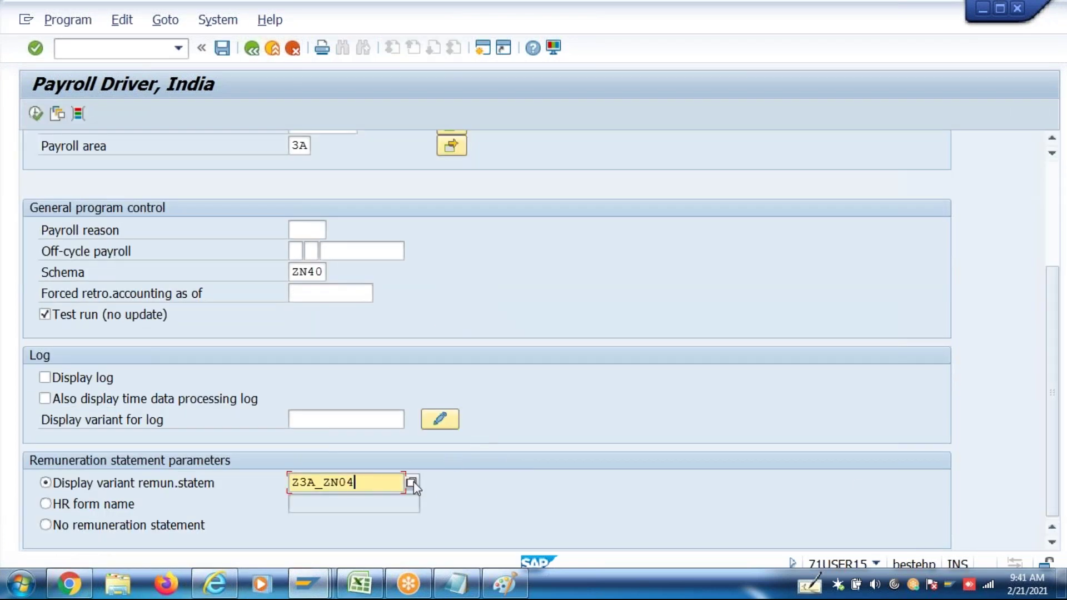
click(412, 482)
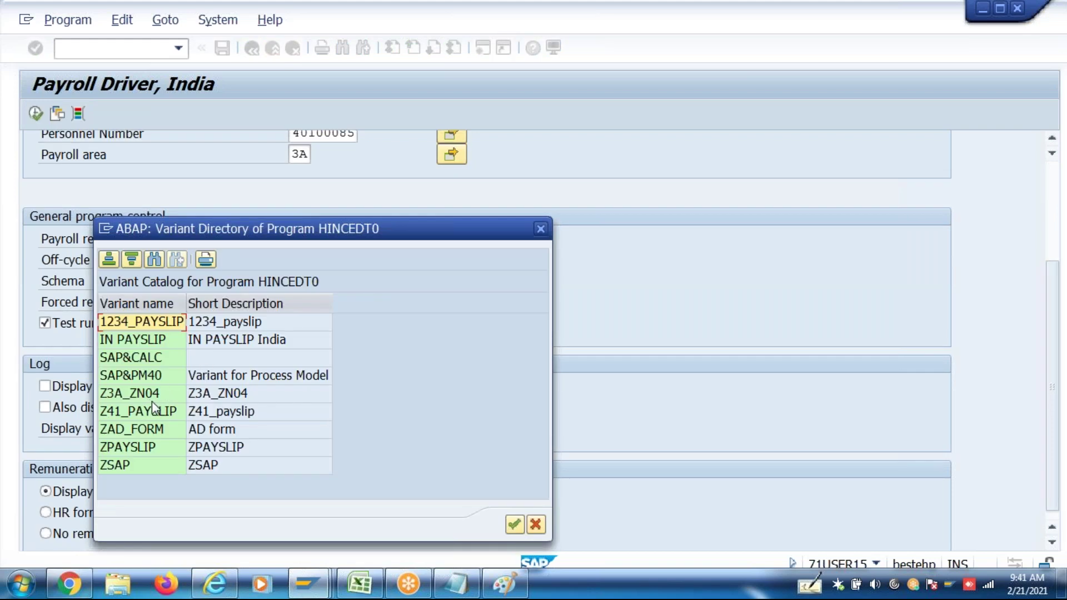
double_click(154, 448)
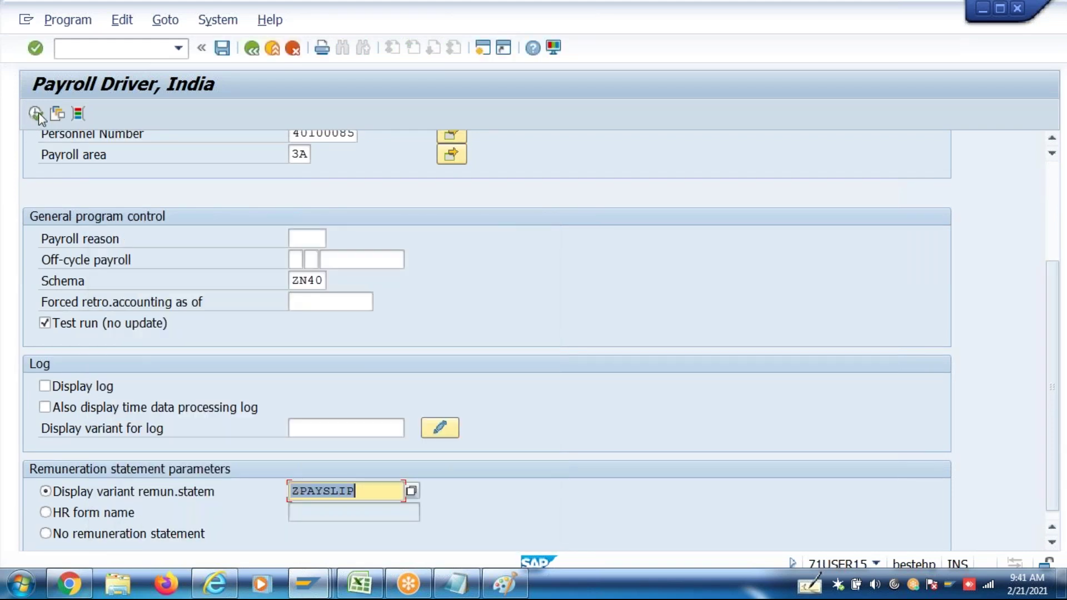
click(36, 113)
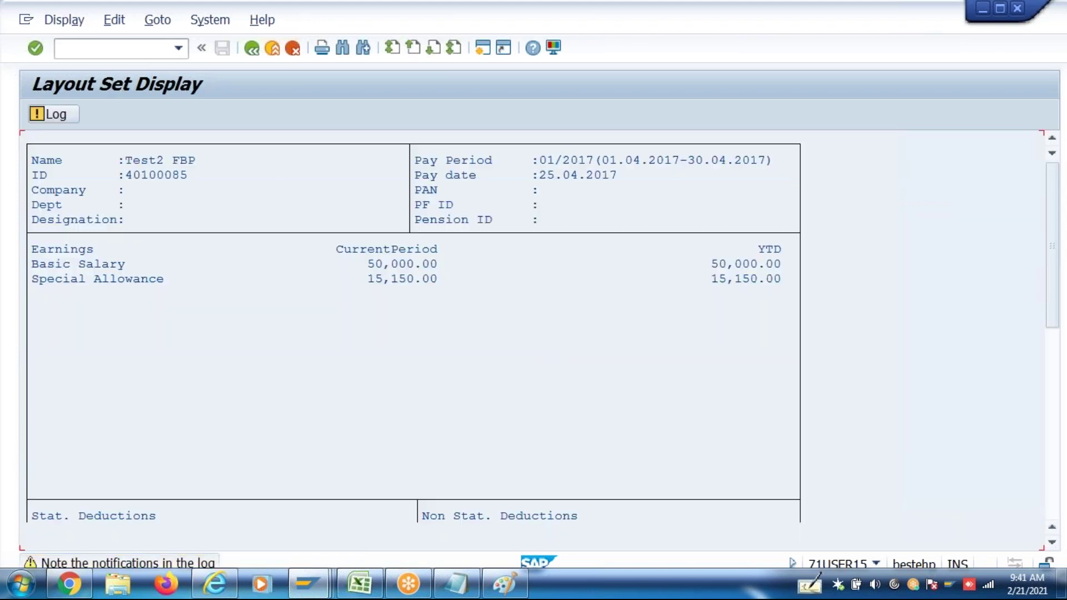
click(253, 49)
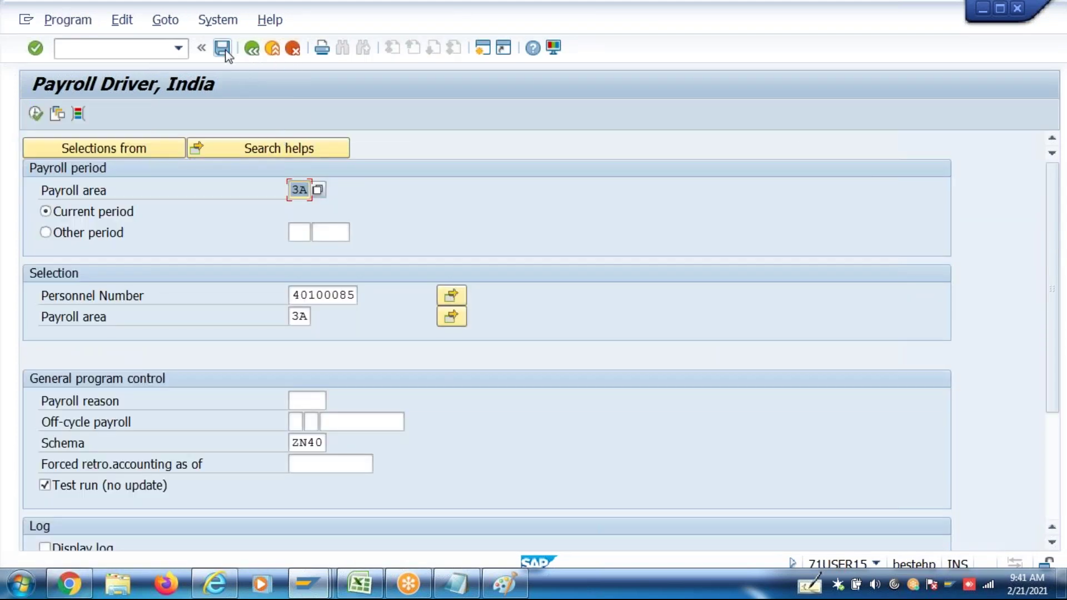
Save the Payroll Driver selections as variant ZFBP with description ZFBP, then return to SAP Easy Access
key(ctrl+s)
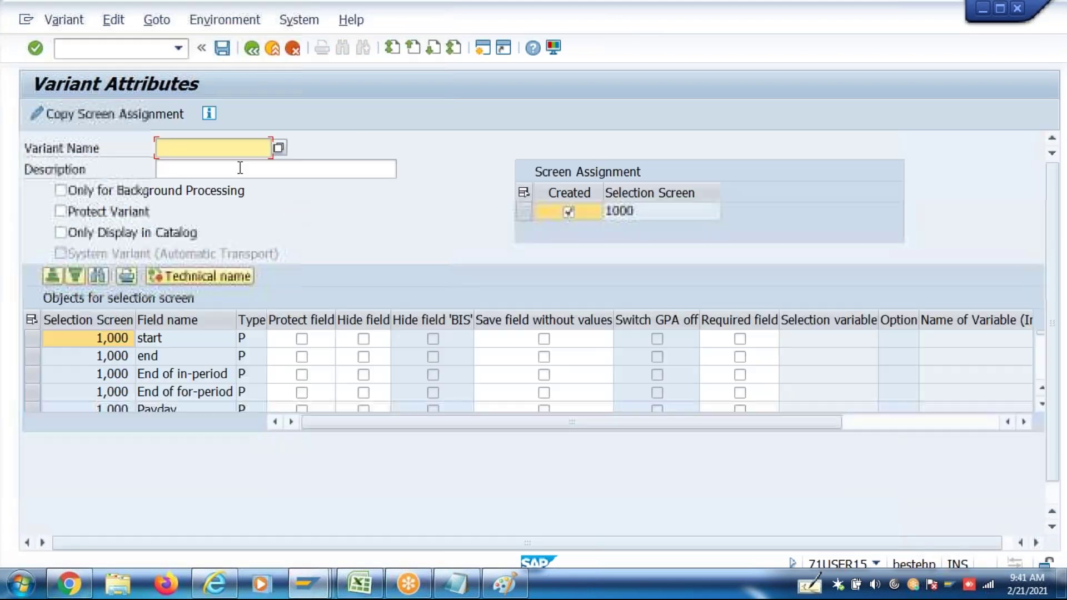
text(ZFBP)
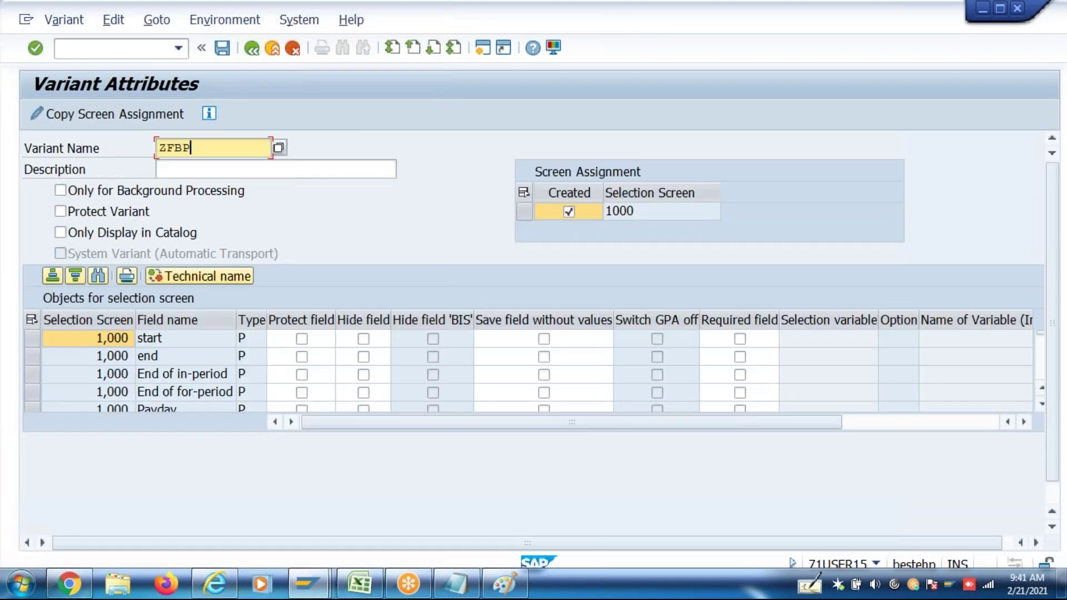
drag(208, 151, 158, 147)
key(ctrl+c)
click(156, 151)
click(196, 164)
key(ctrl+v)
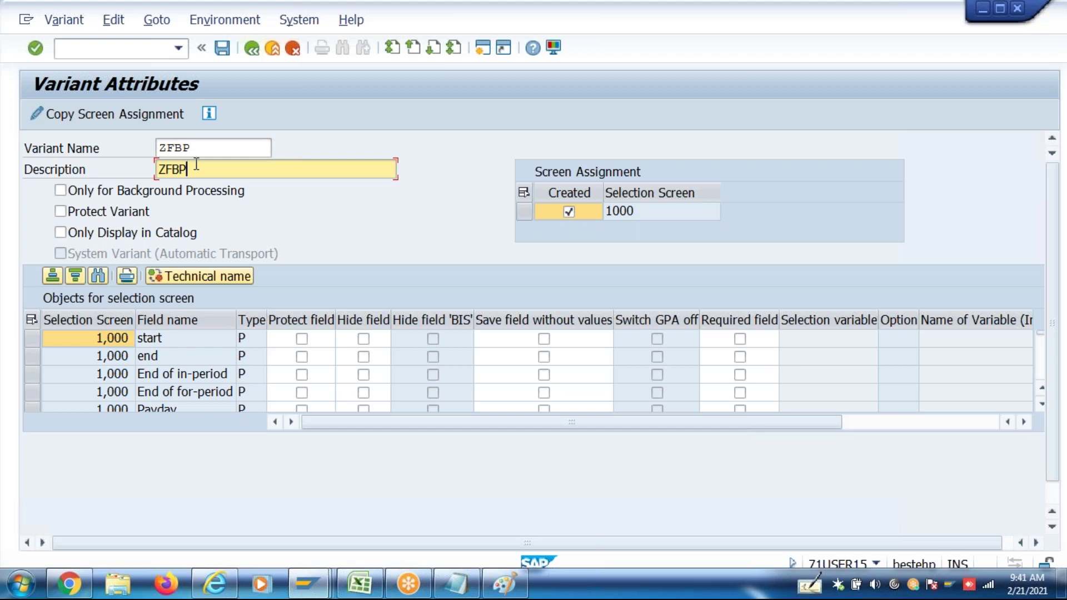
key(ctrl+s)
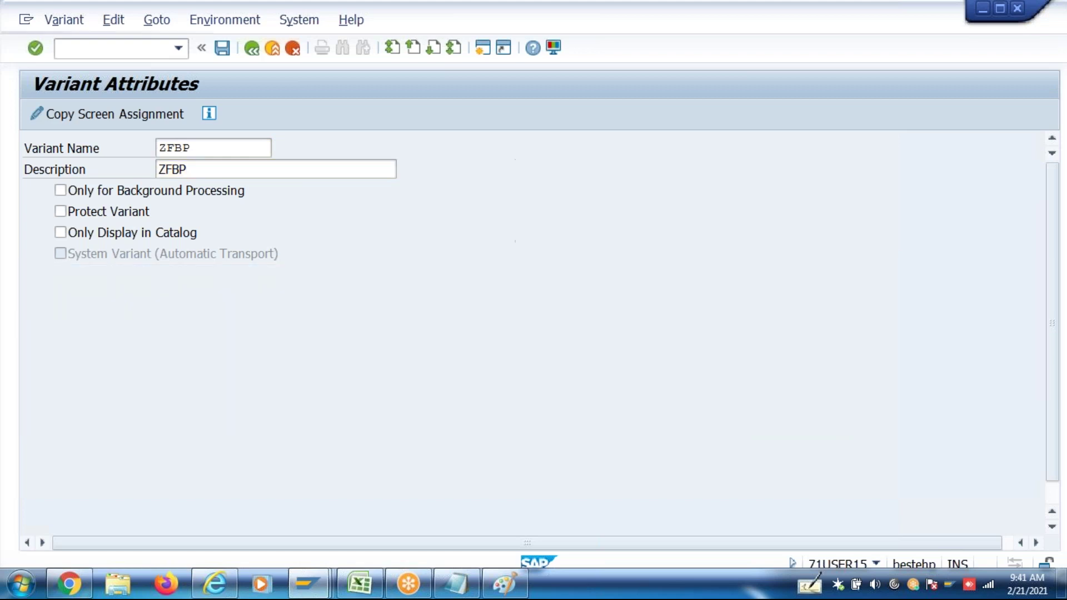
click(251, 49)
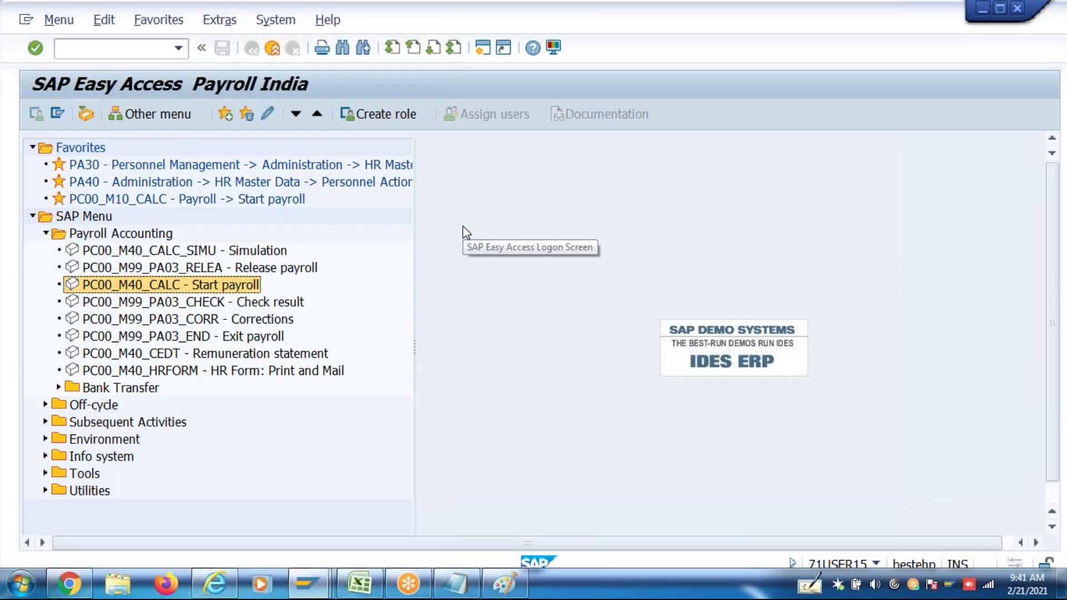
key(F3)
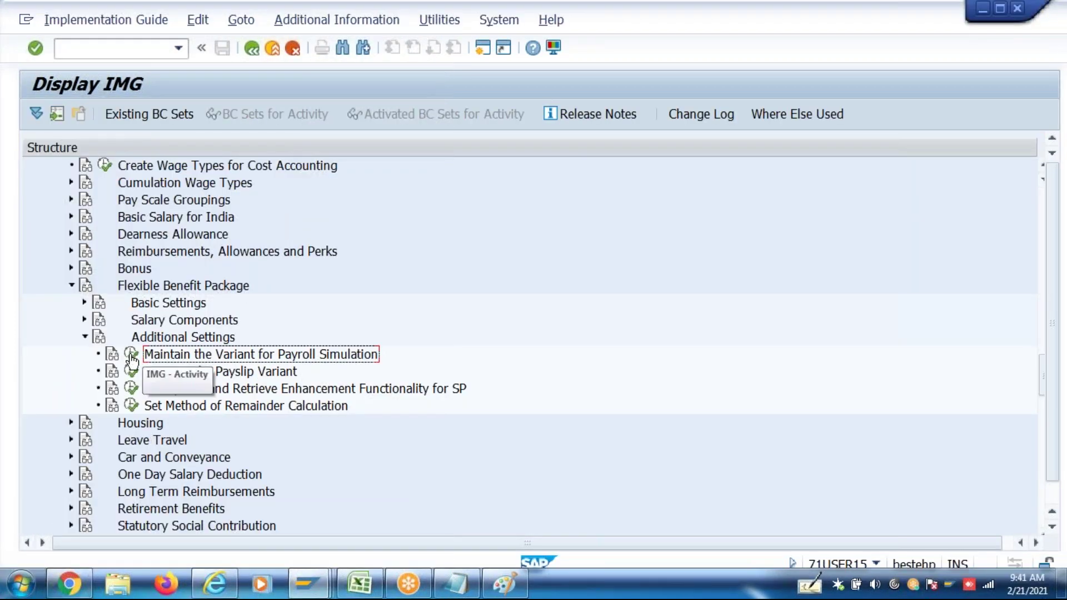
Open feature 16CVA in change mode and replace India's SAP_SALPACK_IN return value with ZFBP
click(132, 356)
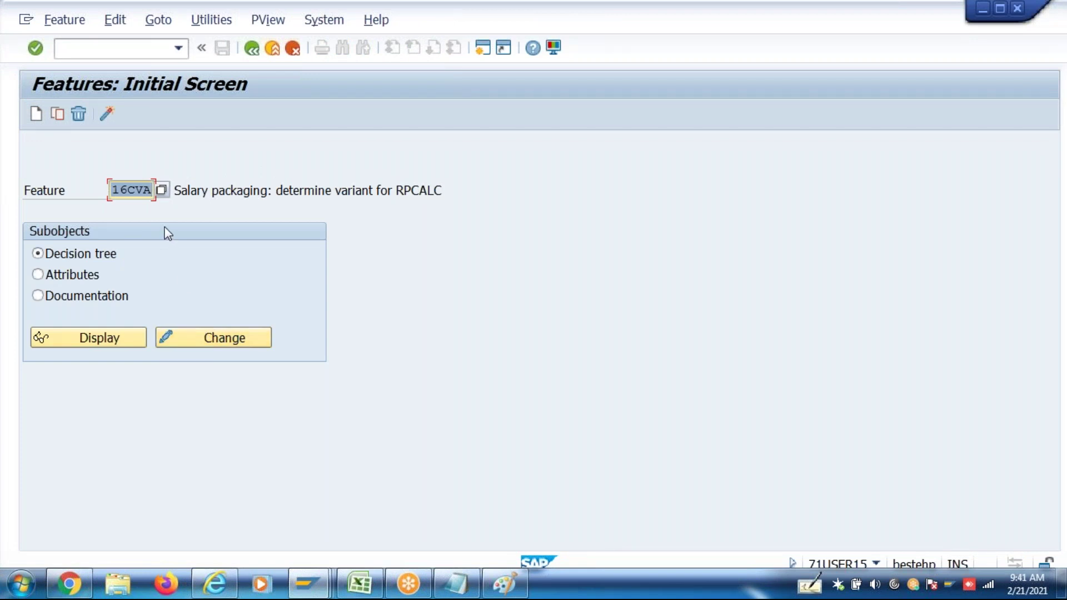
drag(130, 191, 119, 190)
click(130, 191)
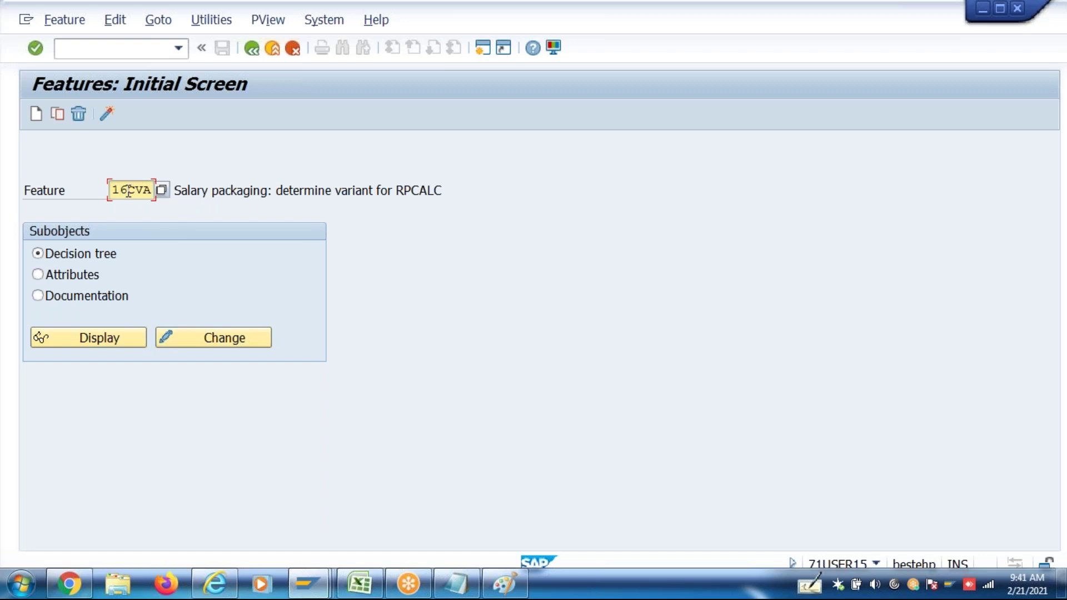
drag(128, 191, 110, 189)
click(216, 340)
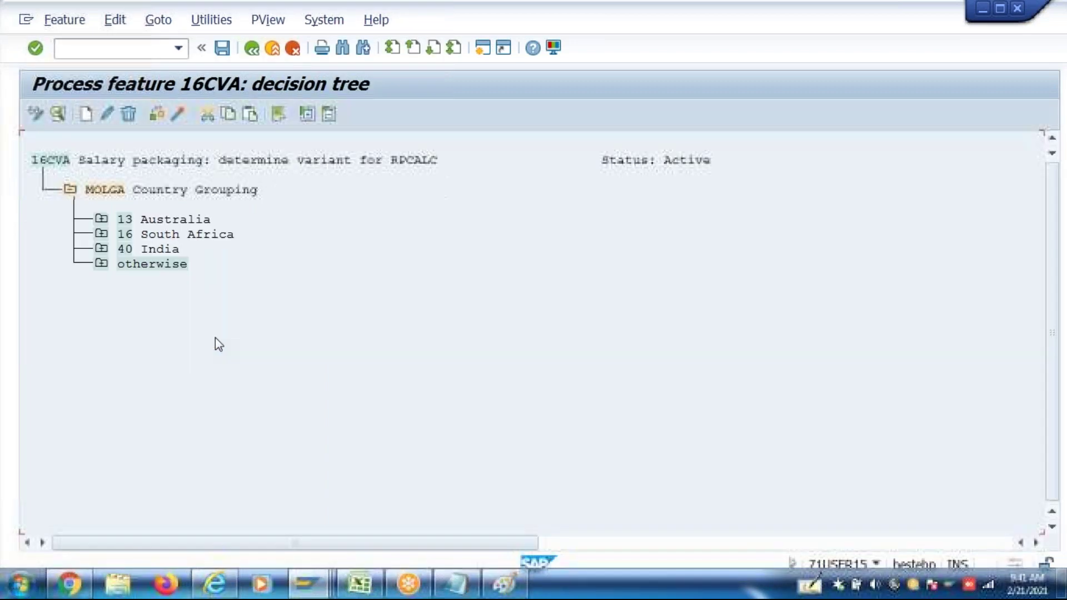
click(101, 248)
click(199, 279)
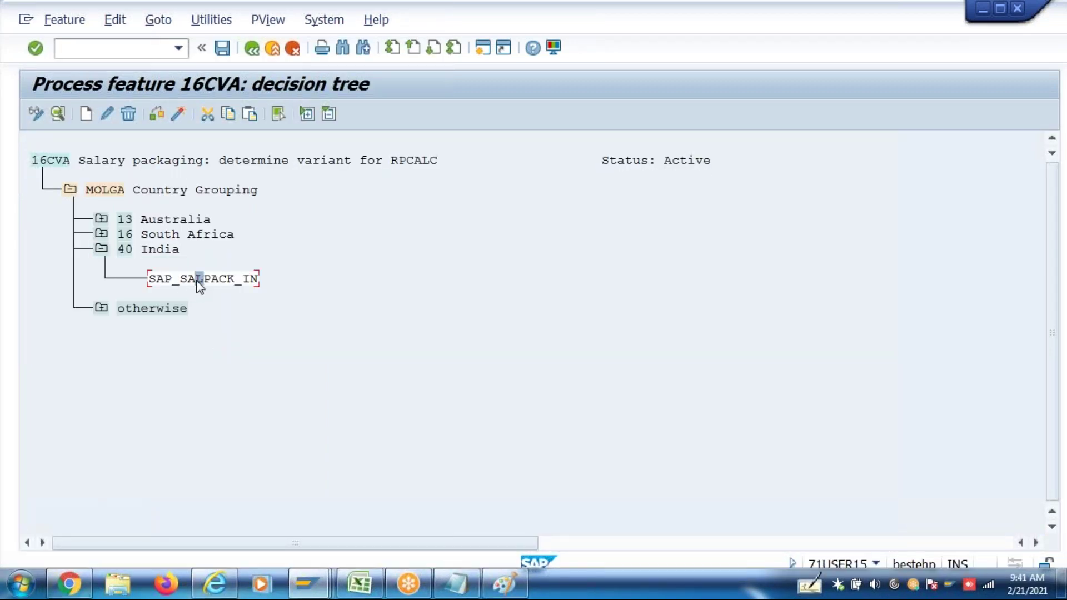
click(106, 114)
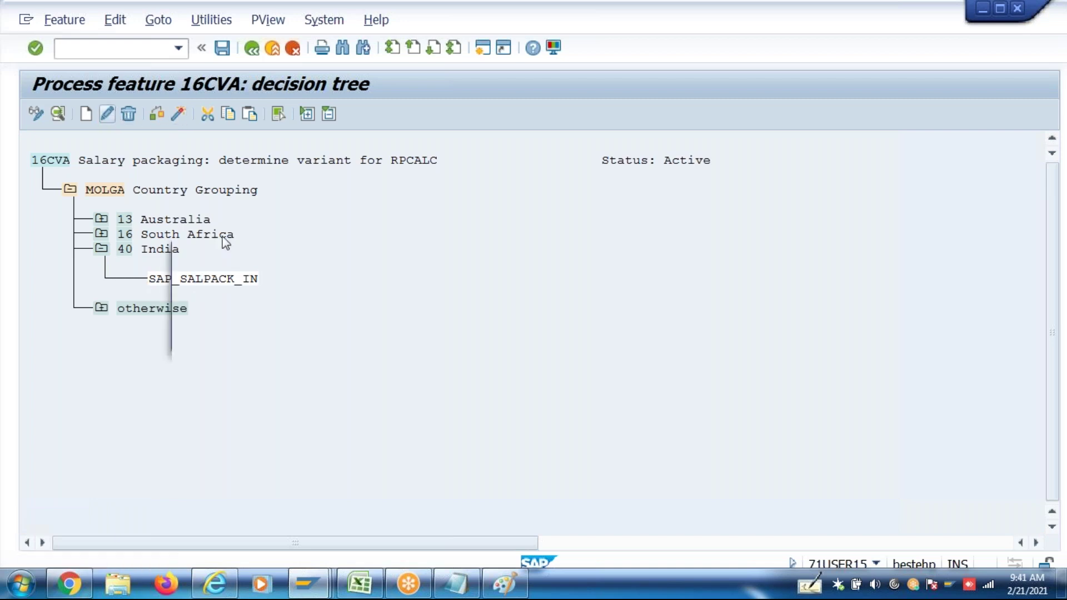
text(Z)
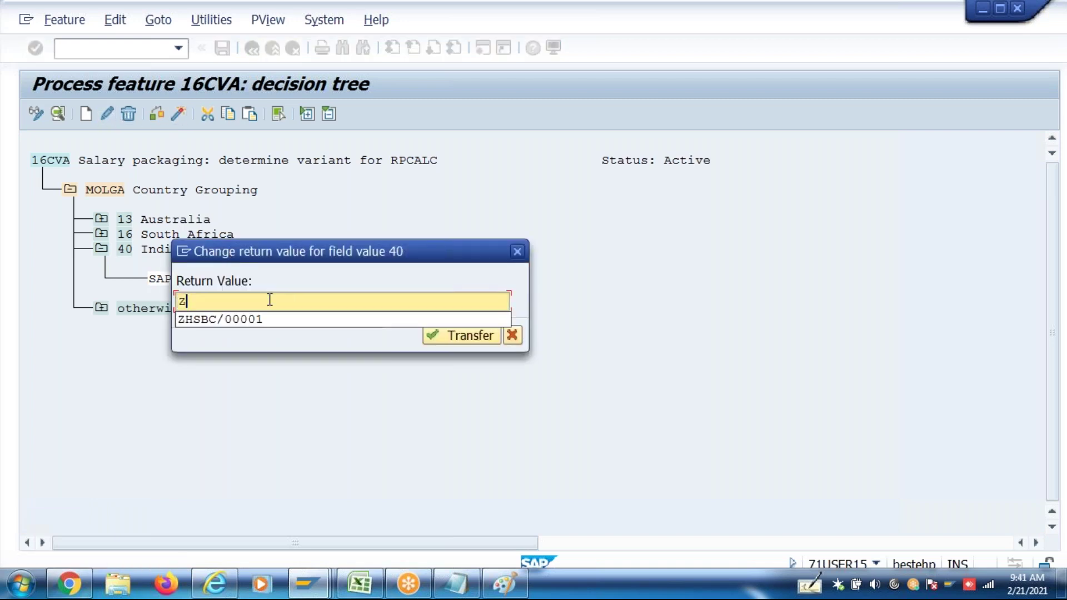
text(FBP)
click(485, 332)
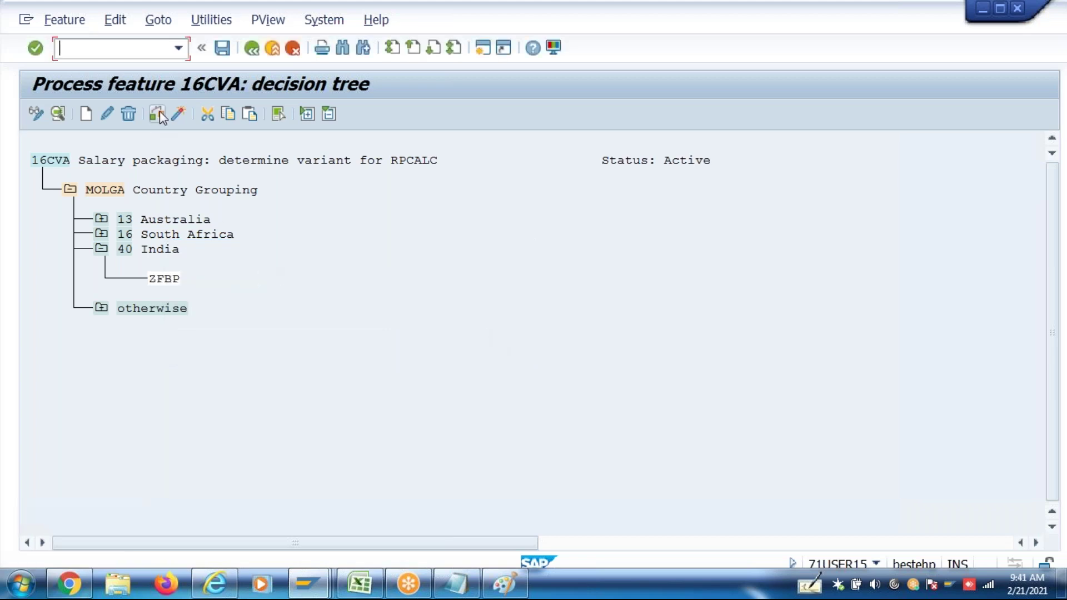
Activate and generate 16CVA, confirming the customizing request and namespace warning, then return to the menu
click(179, 114)
key(Return)
click(367, 301)
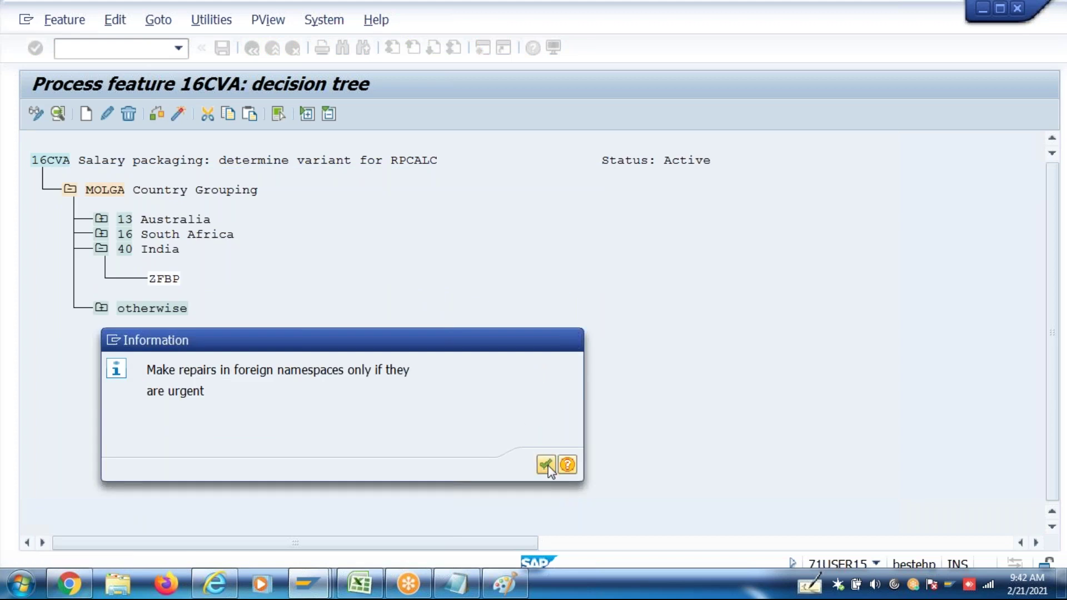
click(546, 465)
click(367, 301)
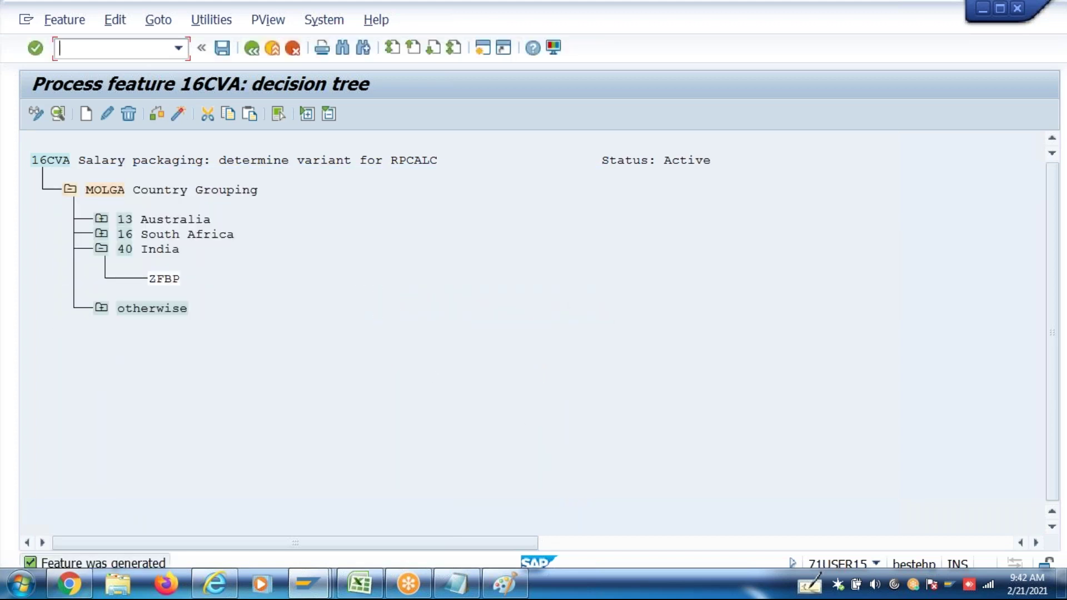
key(shift+F3)
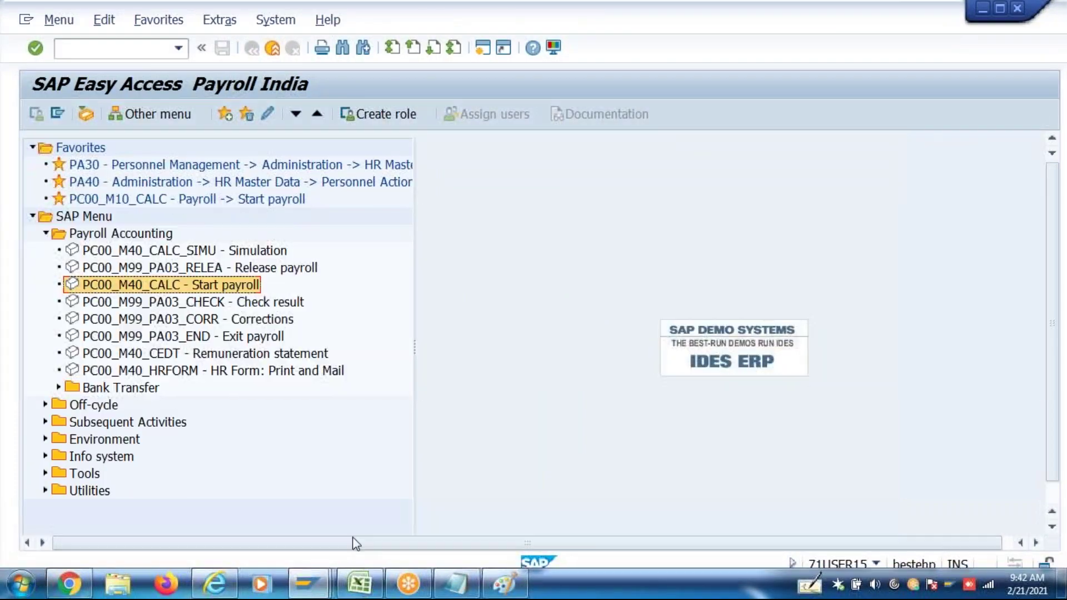
Run the salary package simulation in the Salary Packaging window and review the simulated payslip
mouse_move(312, 578)
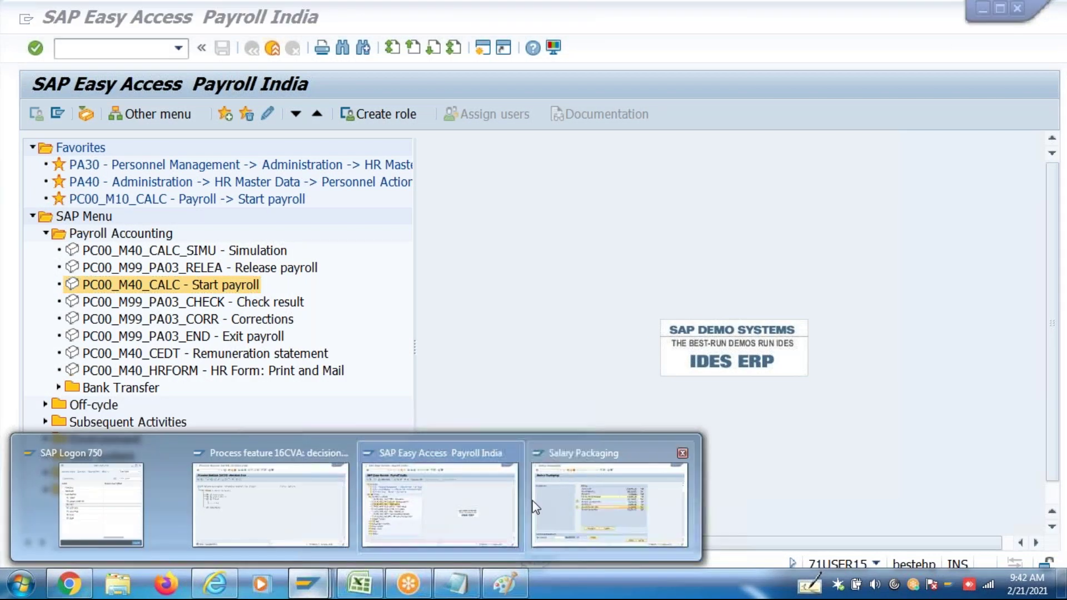
click(537, 497)
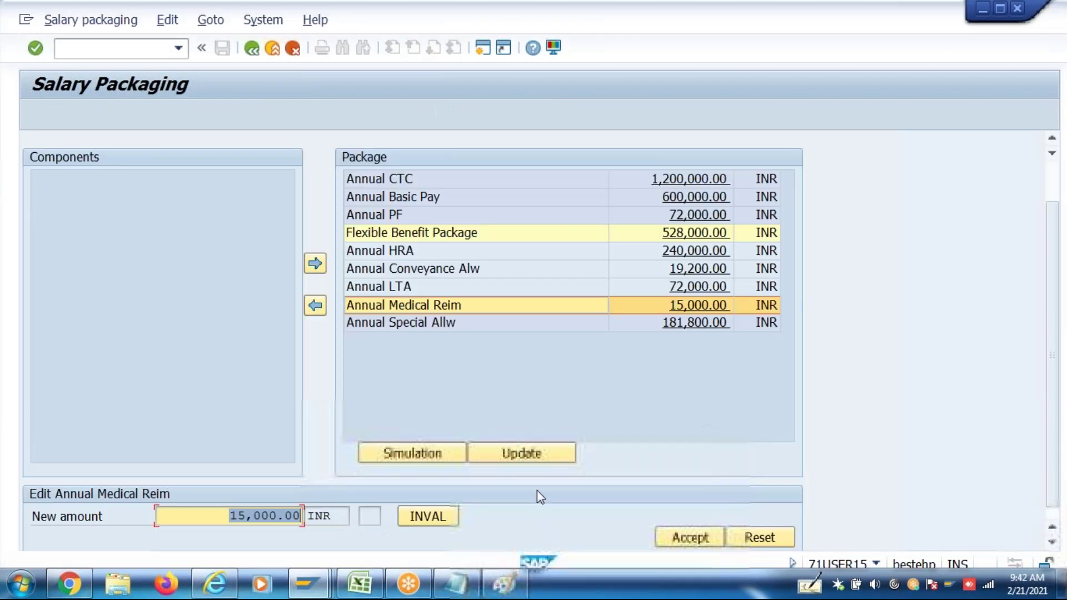
click(440, 455)
click(441, 453)
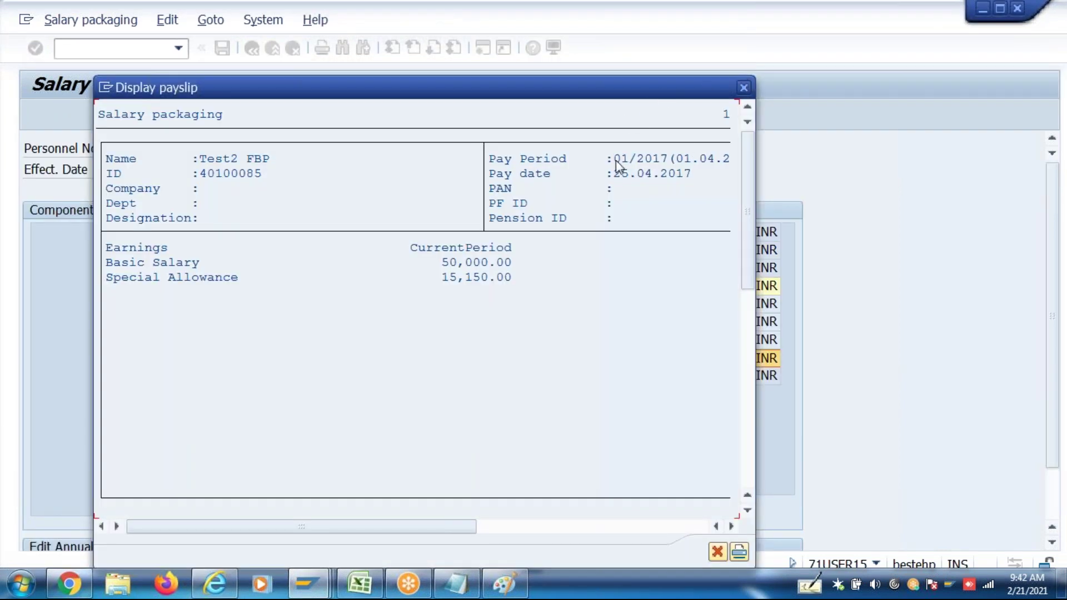
click(528, 533)
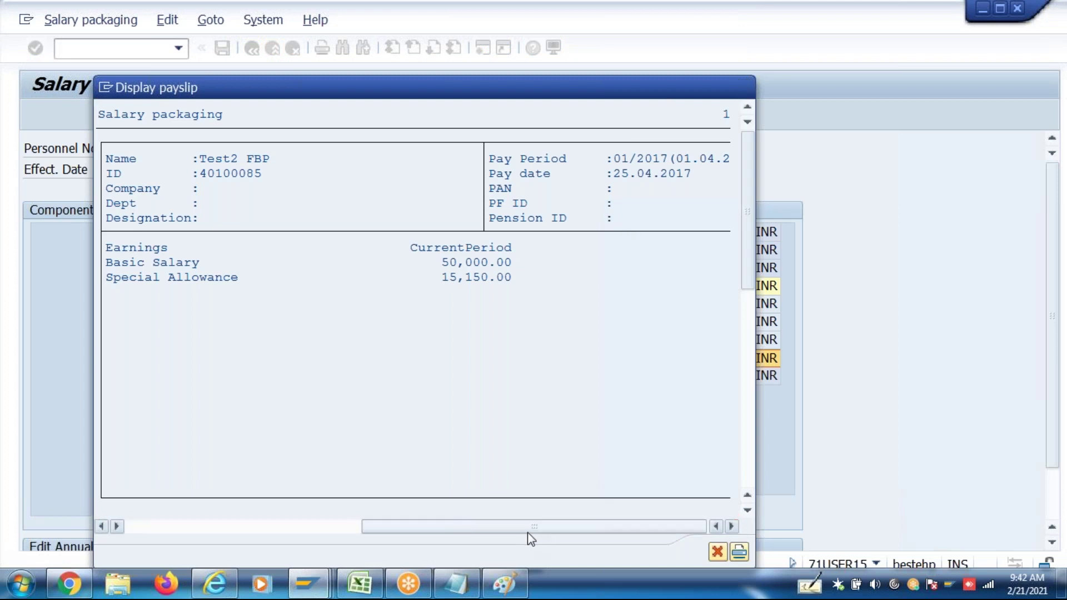
click(199, 532)
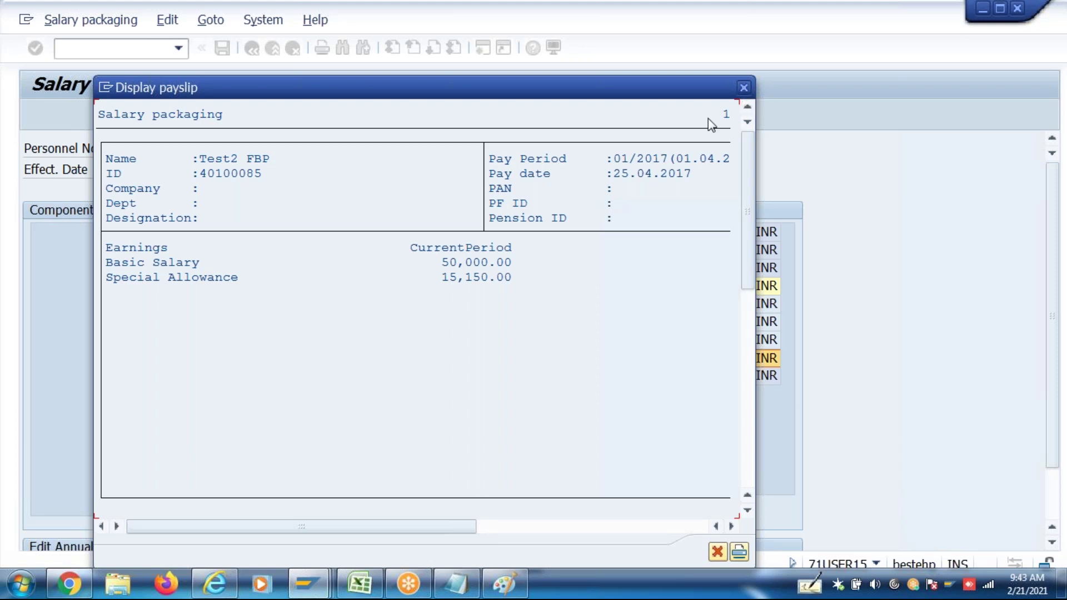
click(745, 93)
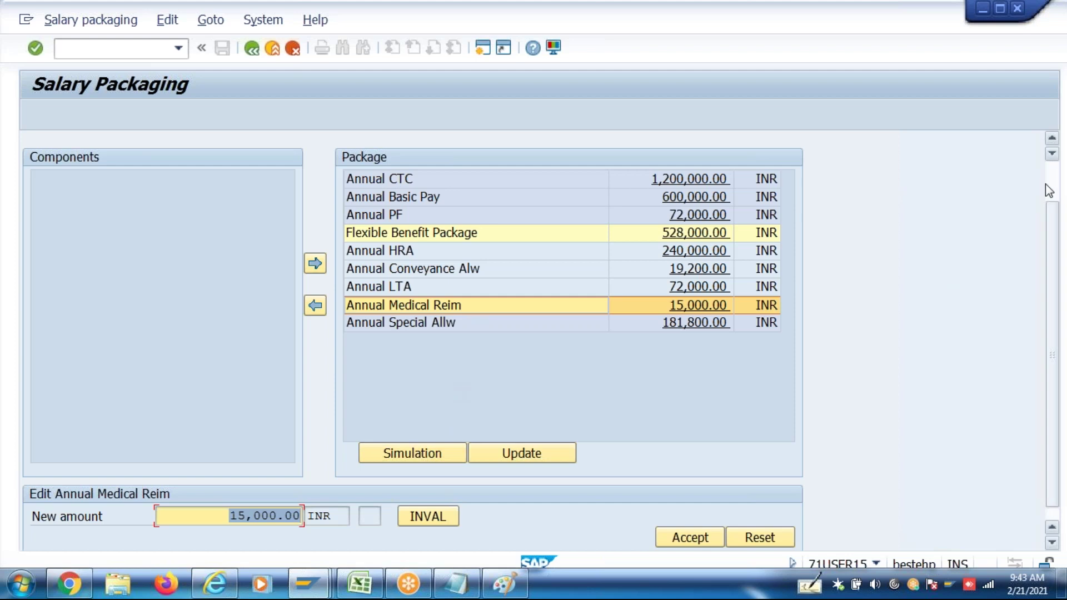
Switch back to the 16CVA decision tree window showing India returning ZFBP
scroll(1052, 187, up, 1)
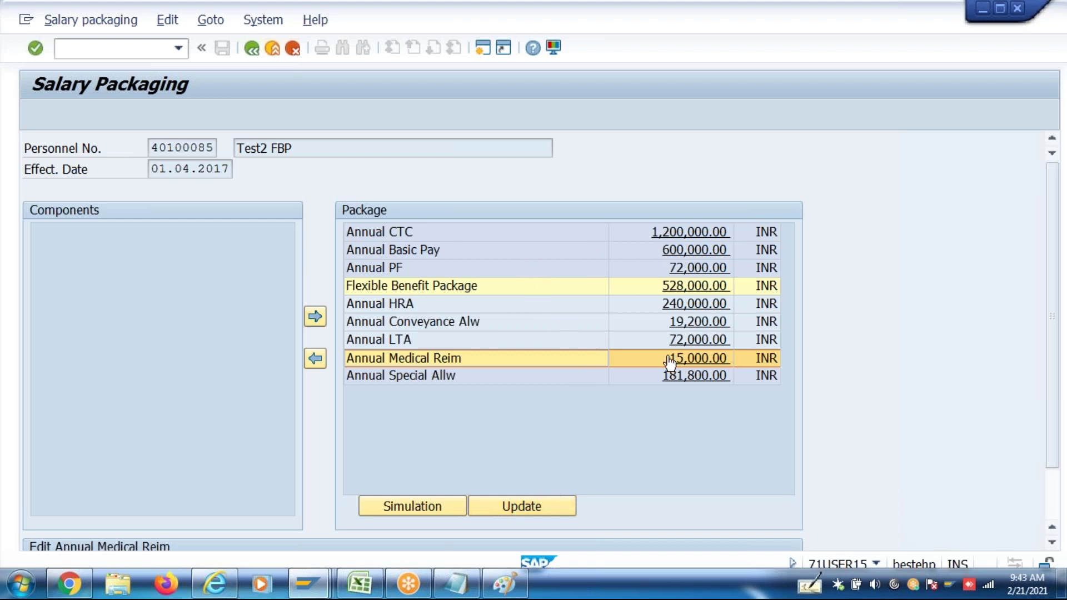
click(312, 583)
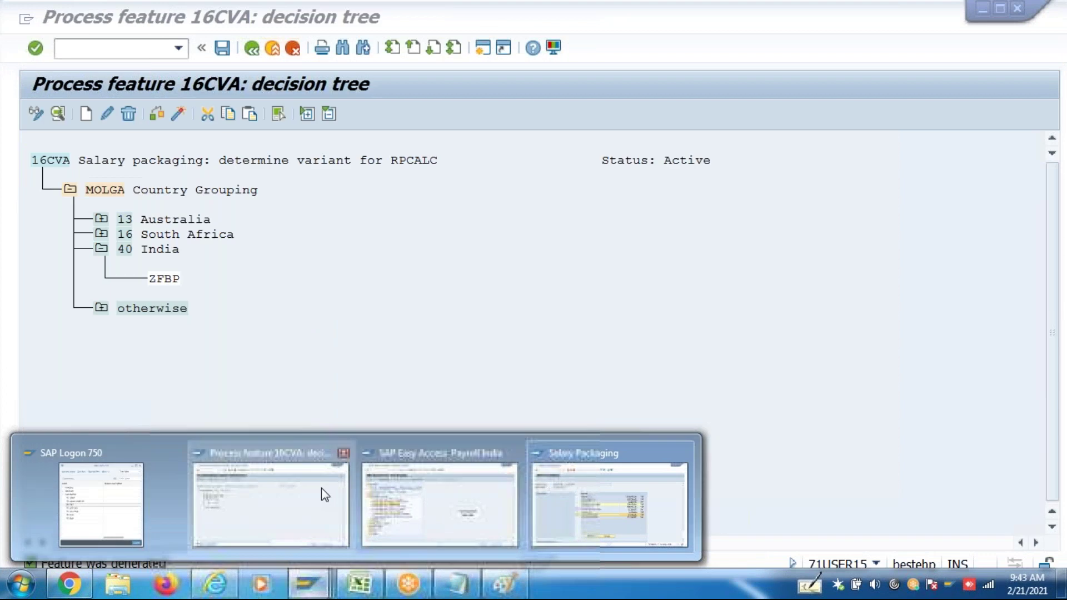
click(328, 493)
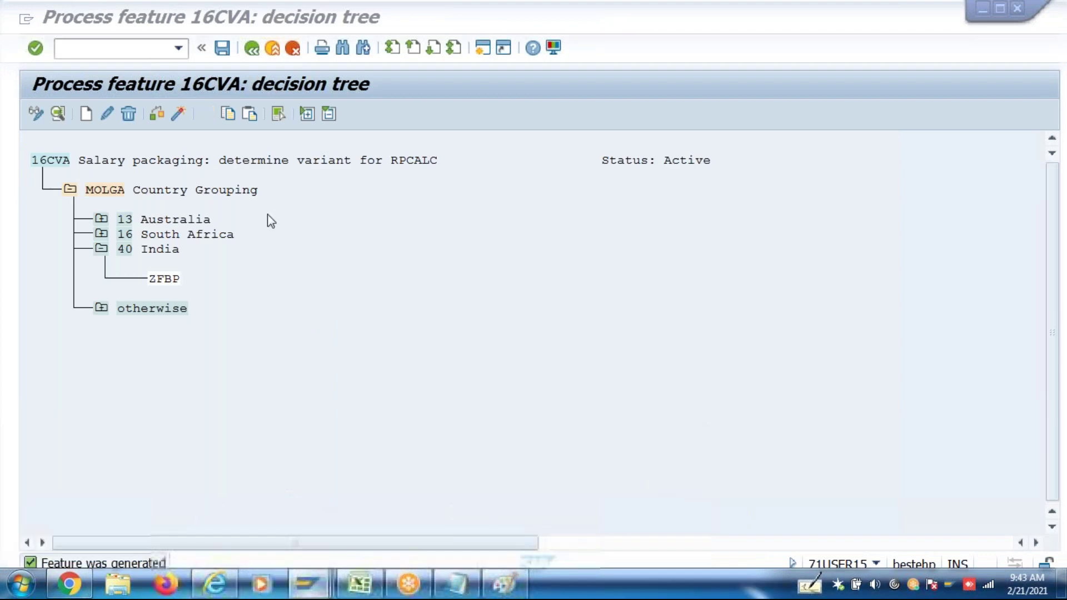
In a new session, start PE03 and open feature 16EFD's decision tree in change mode
click(483, 50)
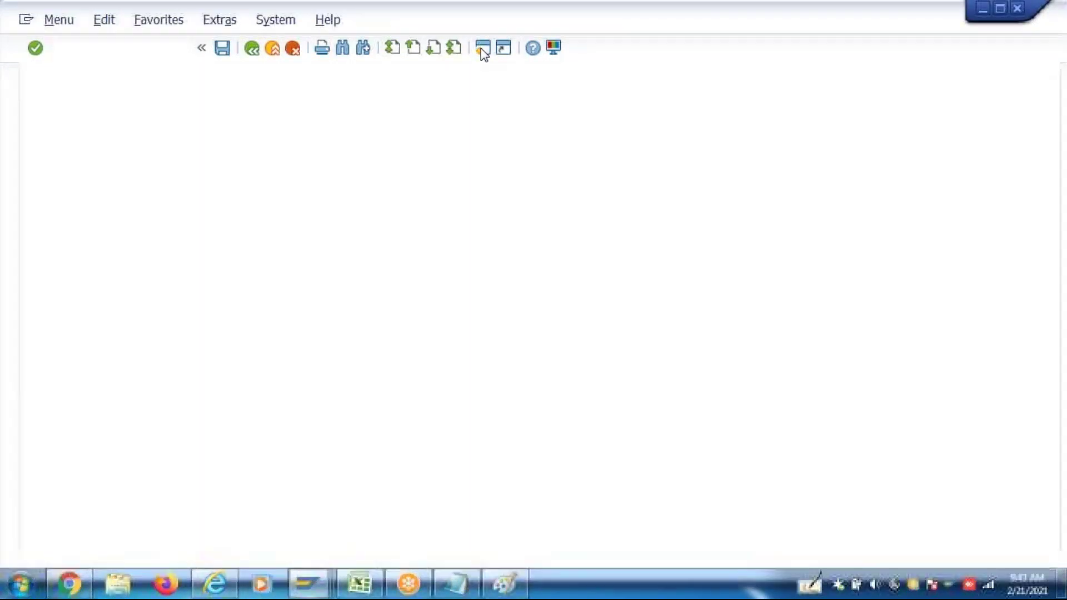
text(pe0)
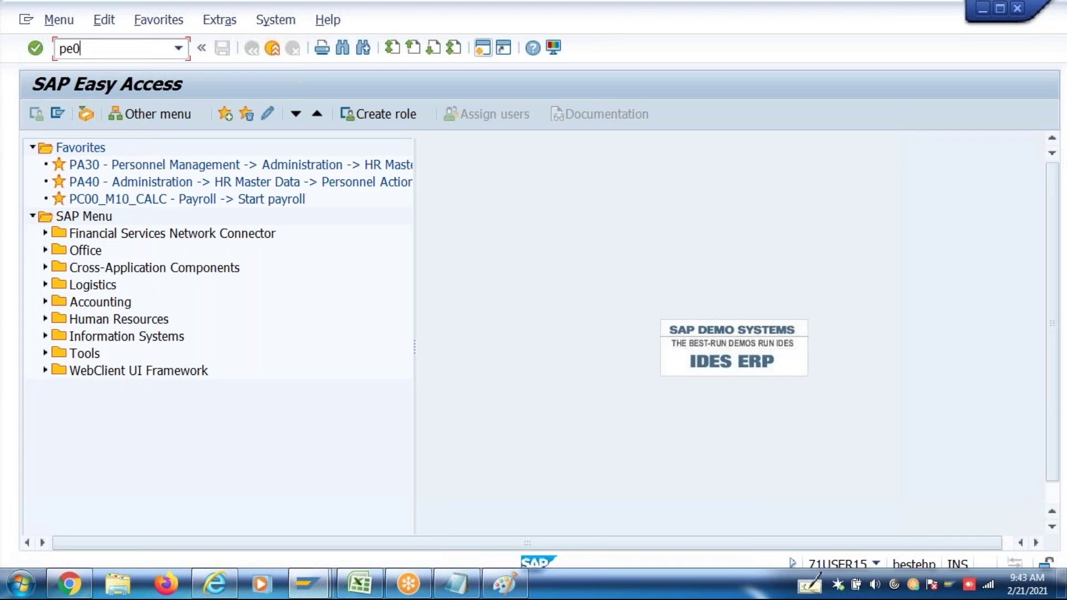
text(3)
key(Return)
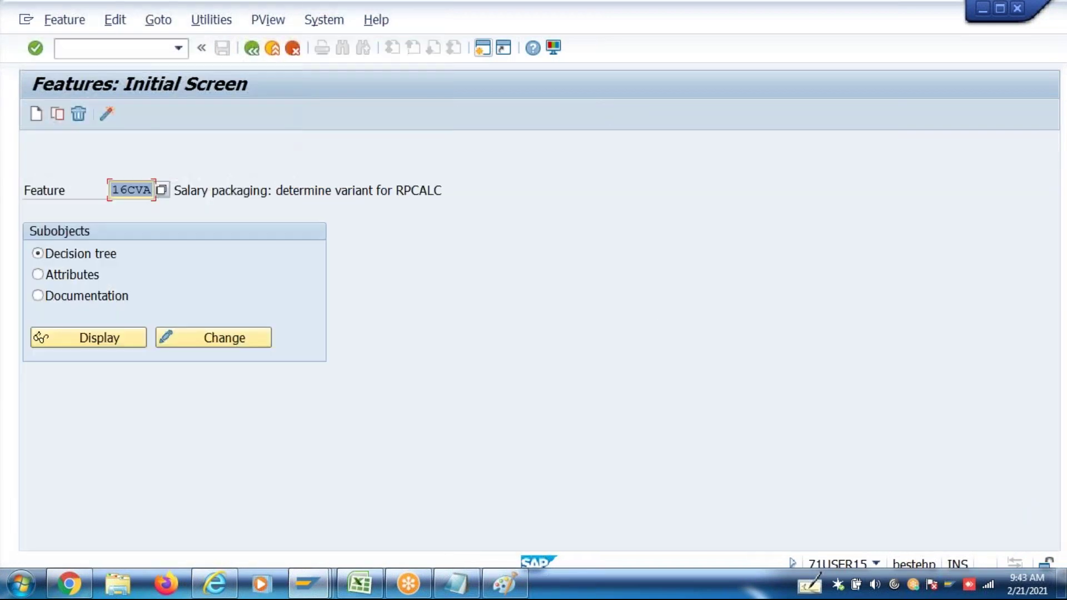
text(16)
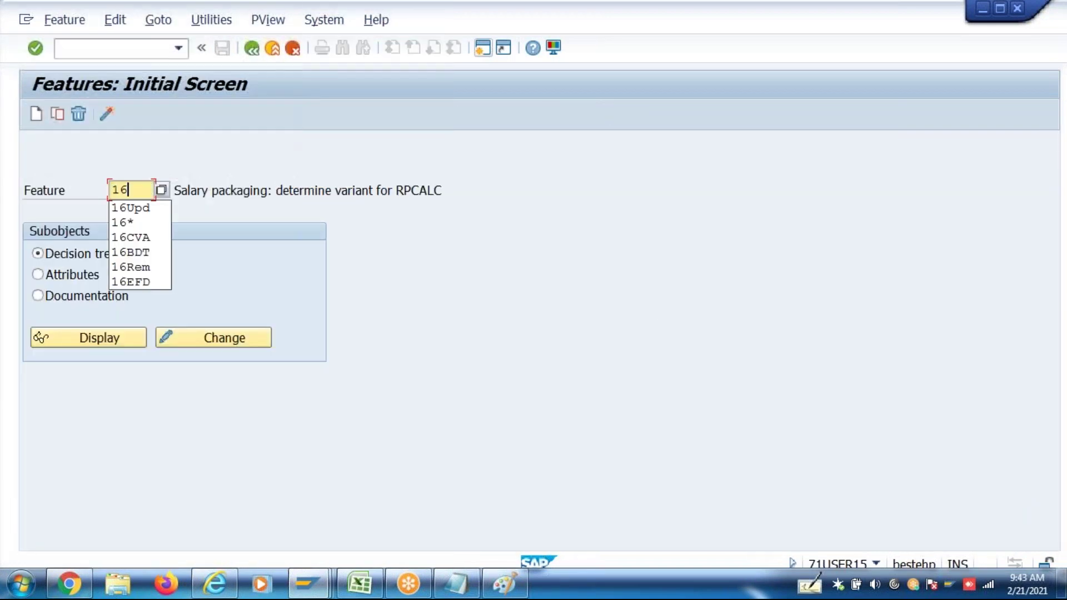
text(F)
key(BackSpace)
text(EFD)
key(Return)
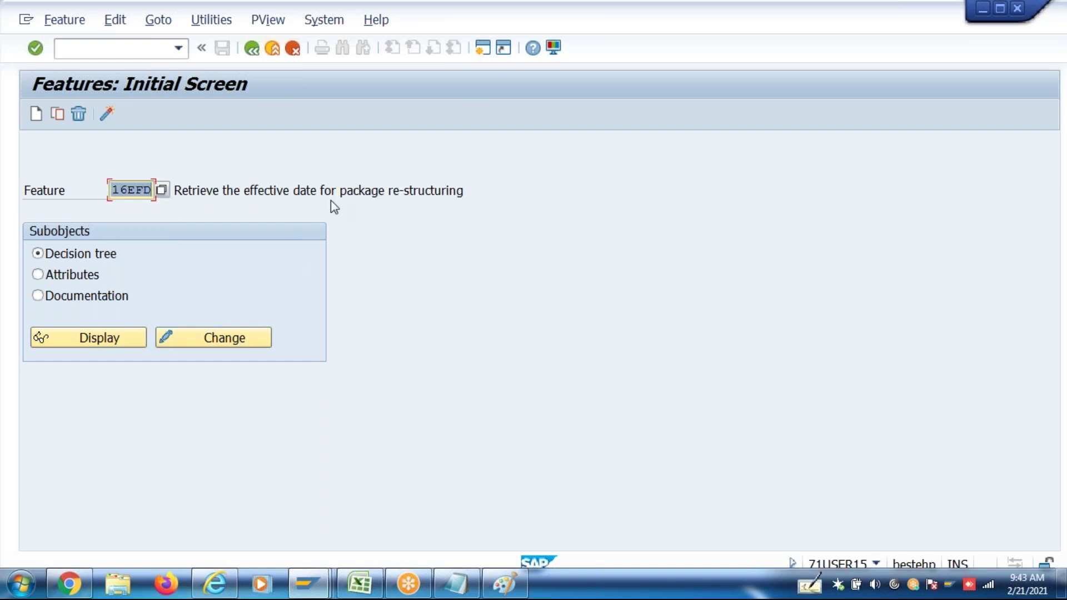
click(201, 344)
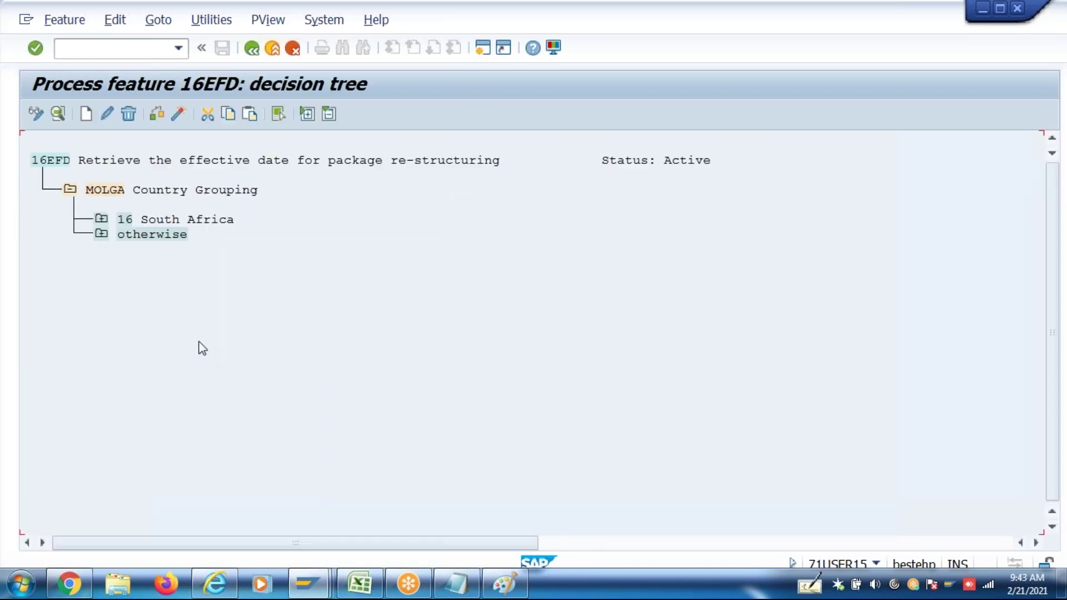
Add a 40 India country grouping branch under the MOLGA node
click(102, 234)
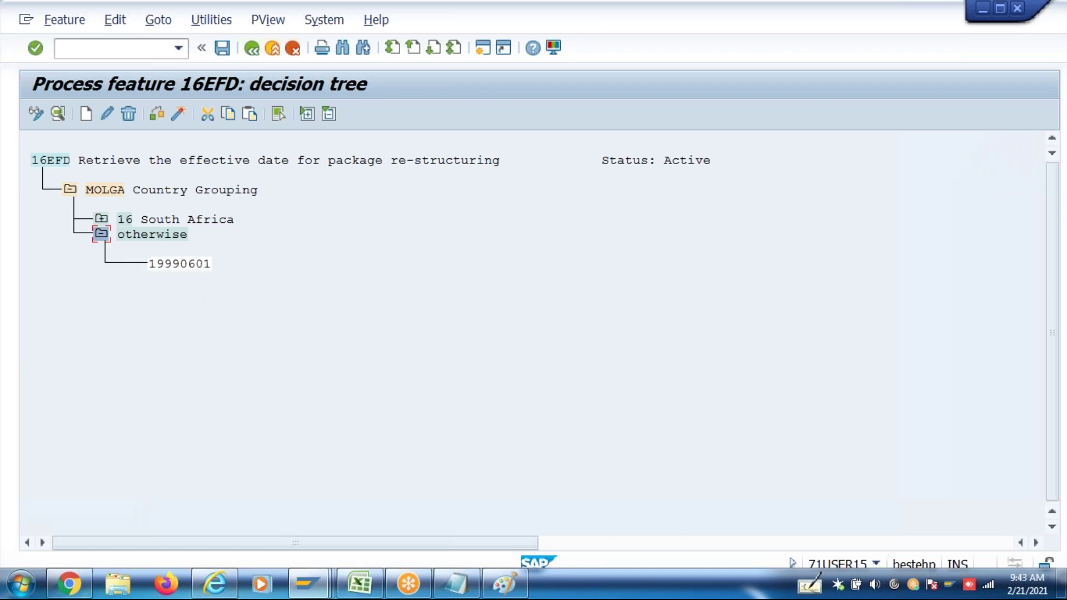
click(185, 265)
click(201, 264)
click(113, 192)
click(85, 114)
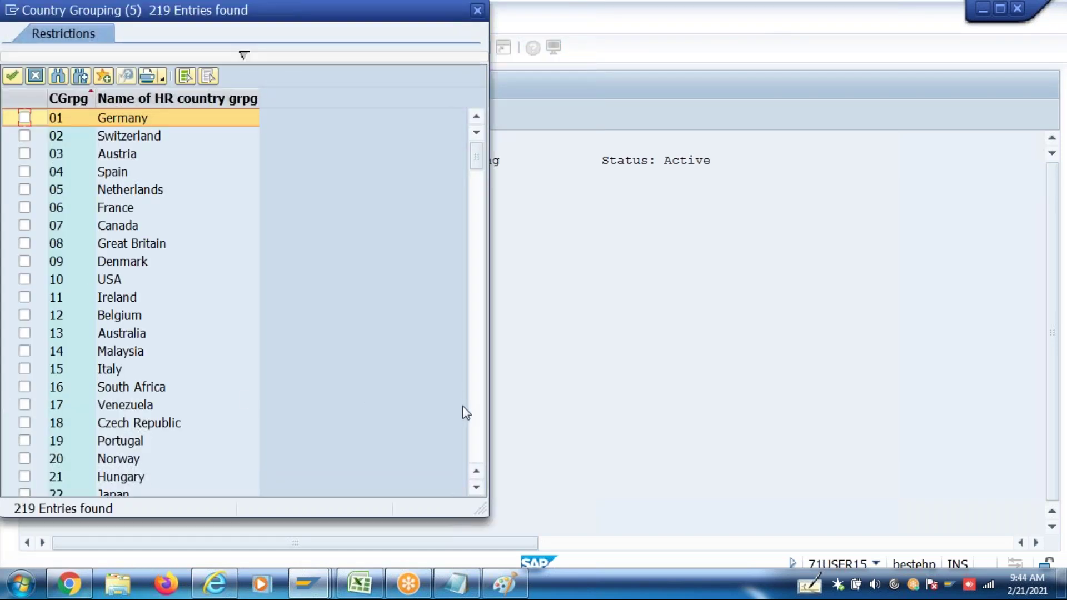
click(474, 445)
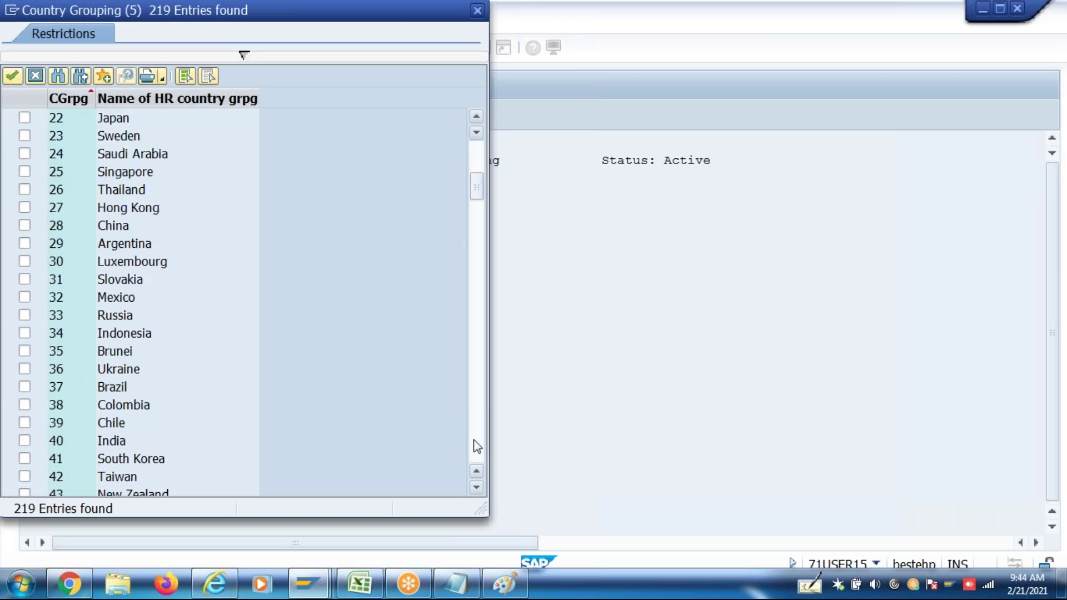
click(92, 444)
click(24, 441)
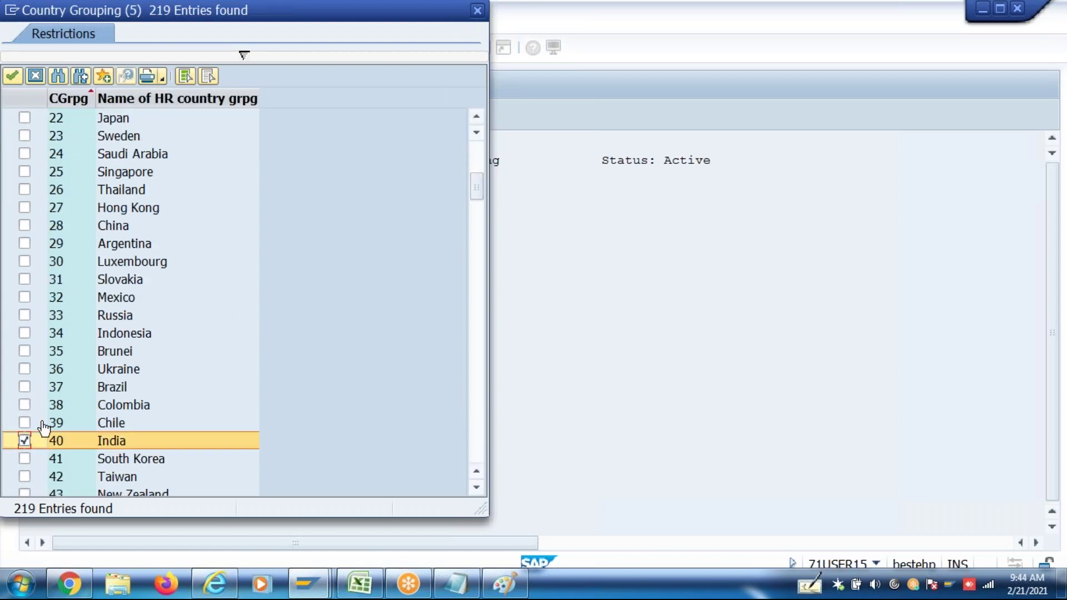
click(13, 76)
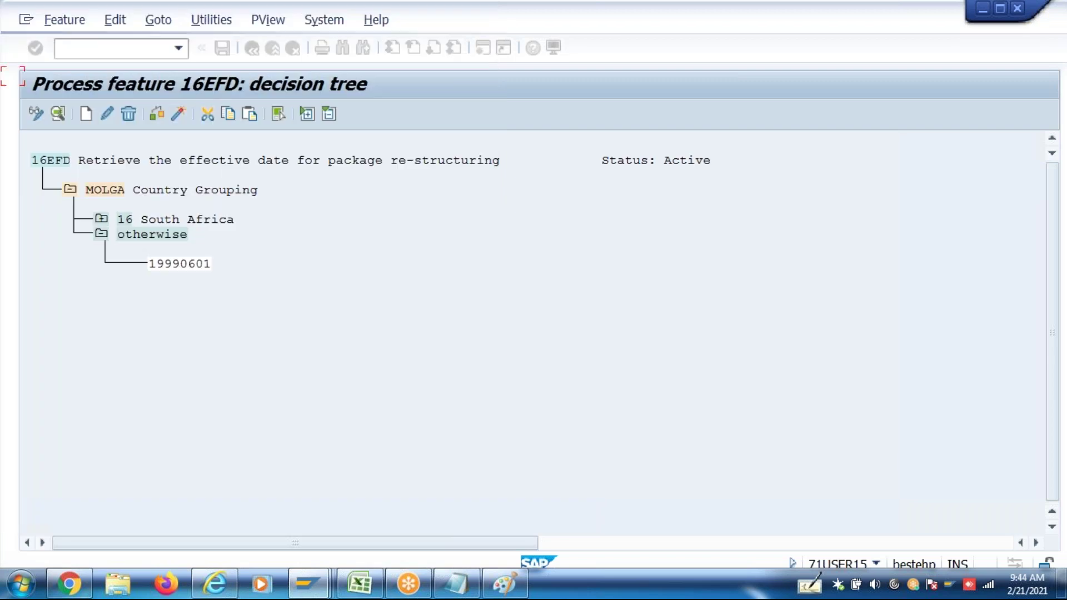
Give the 40 India branch the return value 20170401
click(86, 114)
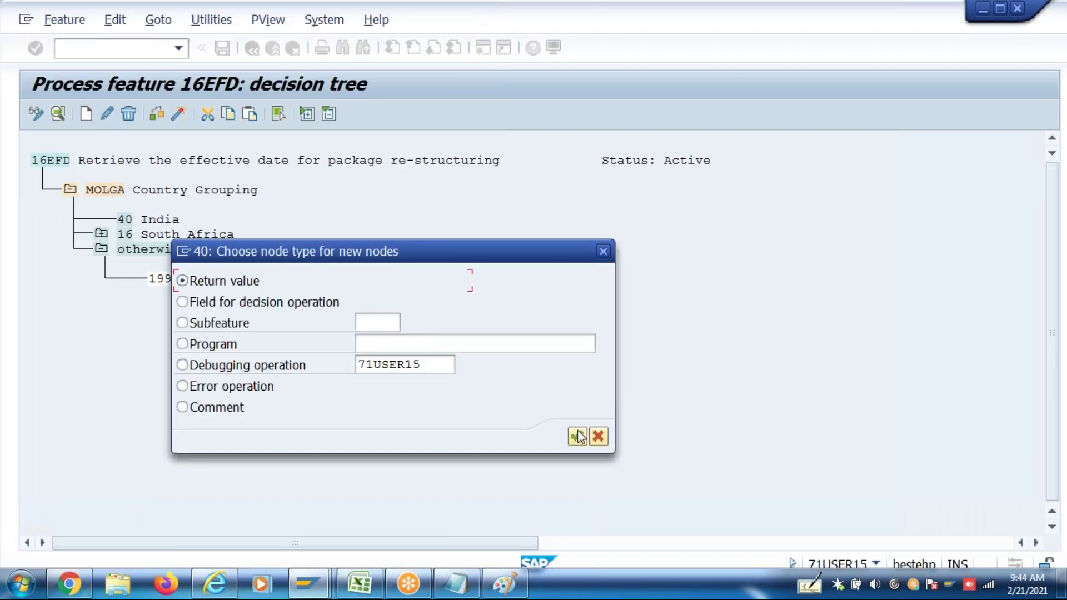
click(577, 437)
text(20170401)
key(Return)
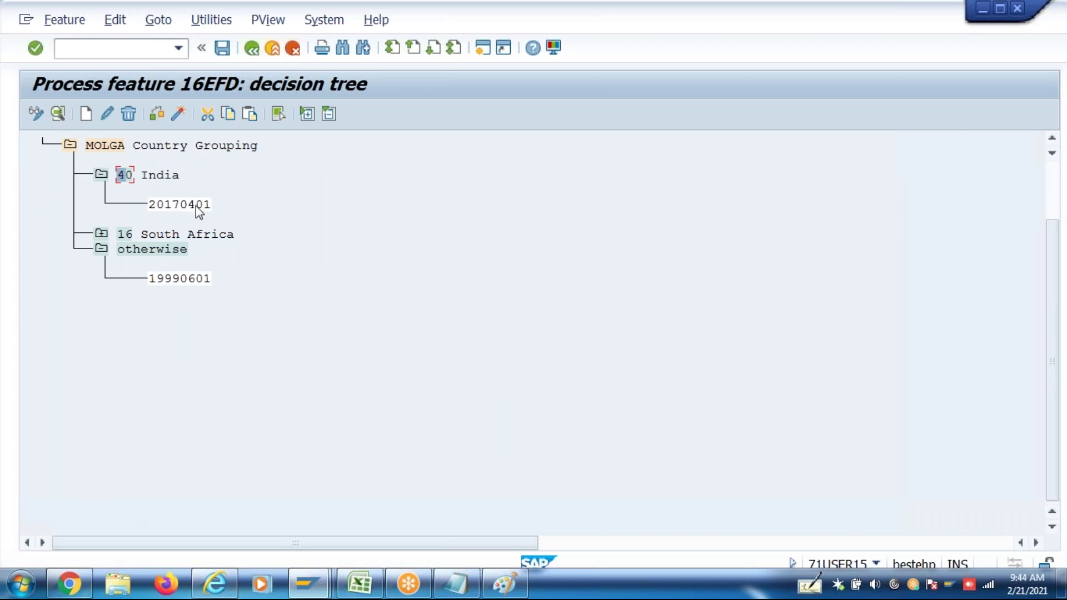
Edit India's return value from 20170401 to 20171001
click(107, 113)
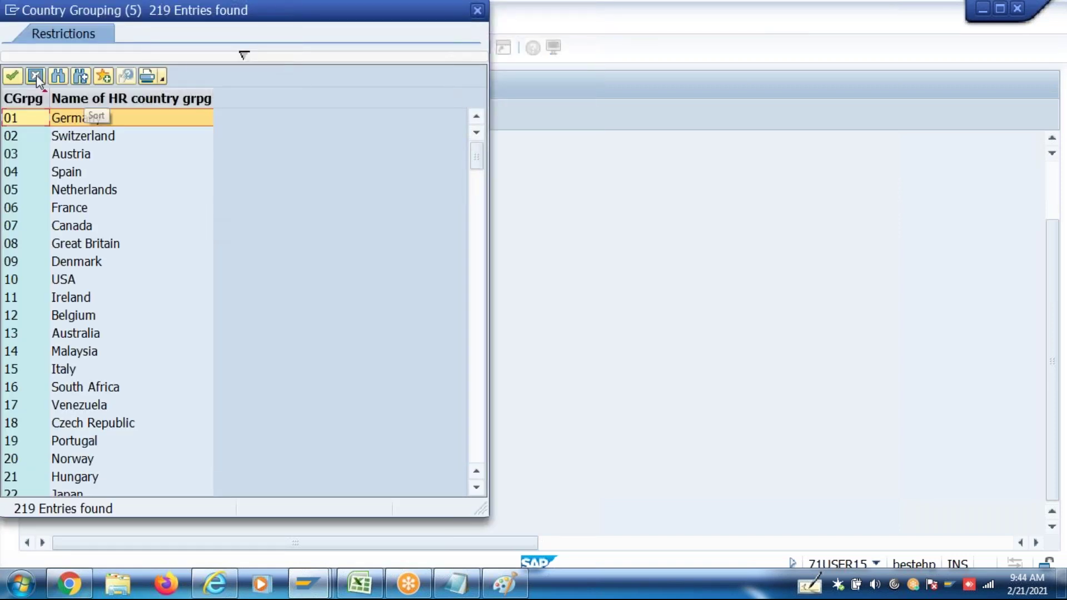
click(35, 75)
click(177, 207)
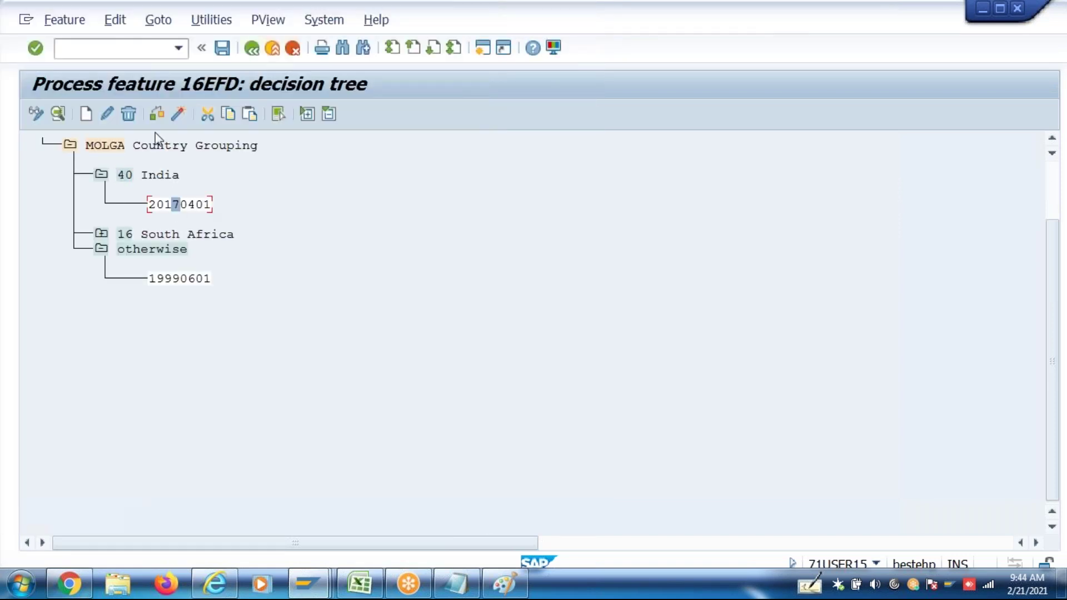
click(107, 114)
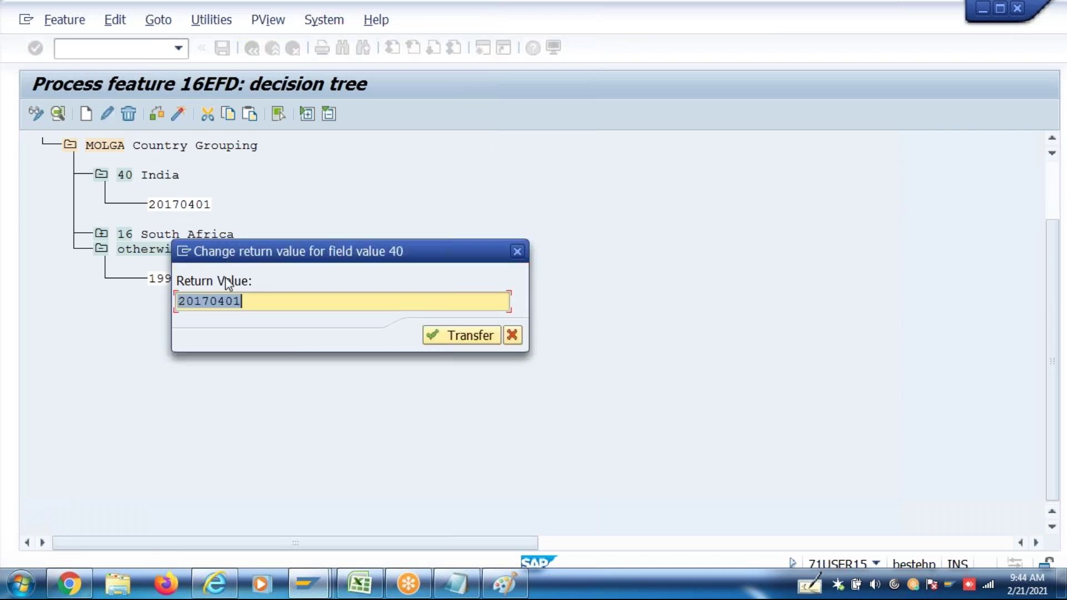
click(225, 302)
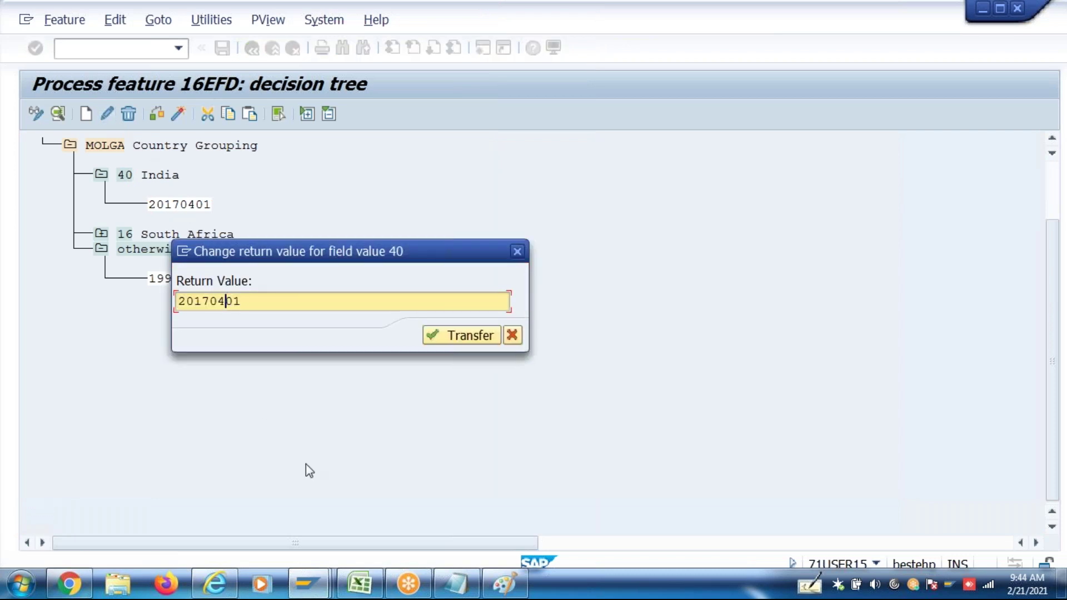
key(BackSpace)
key(BackSpace)
text(10)
click(479, 335)
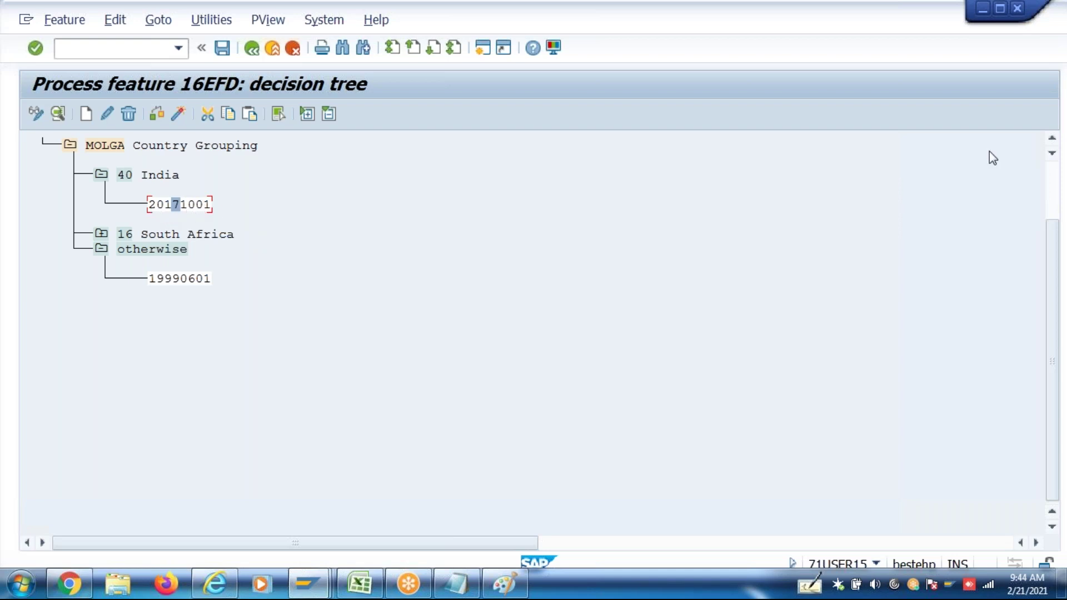
click(1052, 140)
double_click(1052, 140)
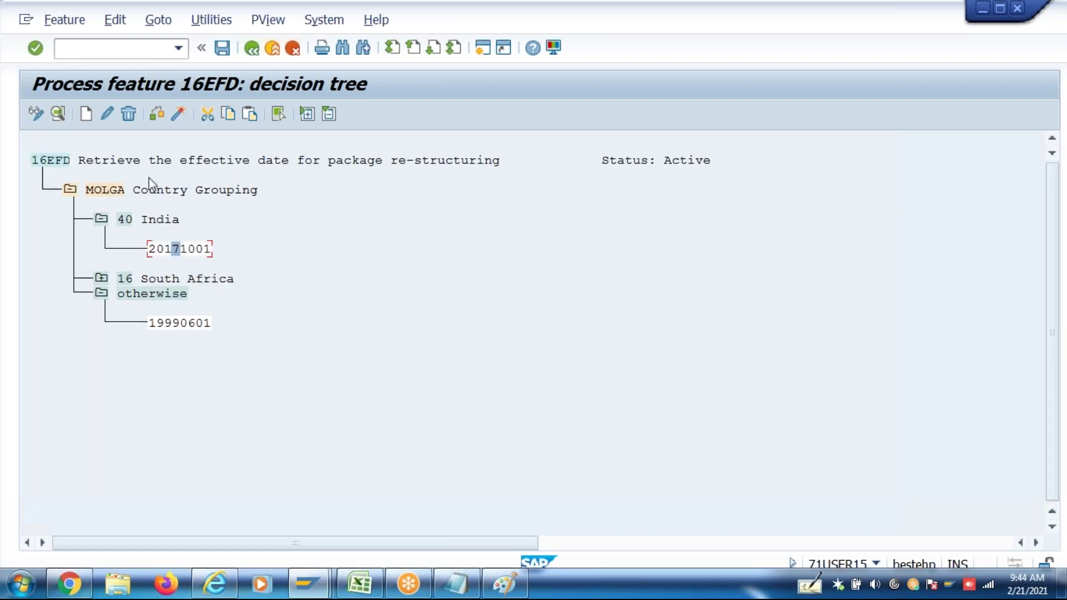
Check and activate 16EFD, confirming the customizing request and namespace warning
click(158, 115)
click(178, 115)
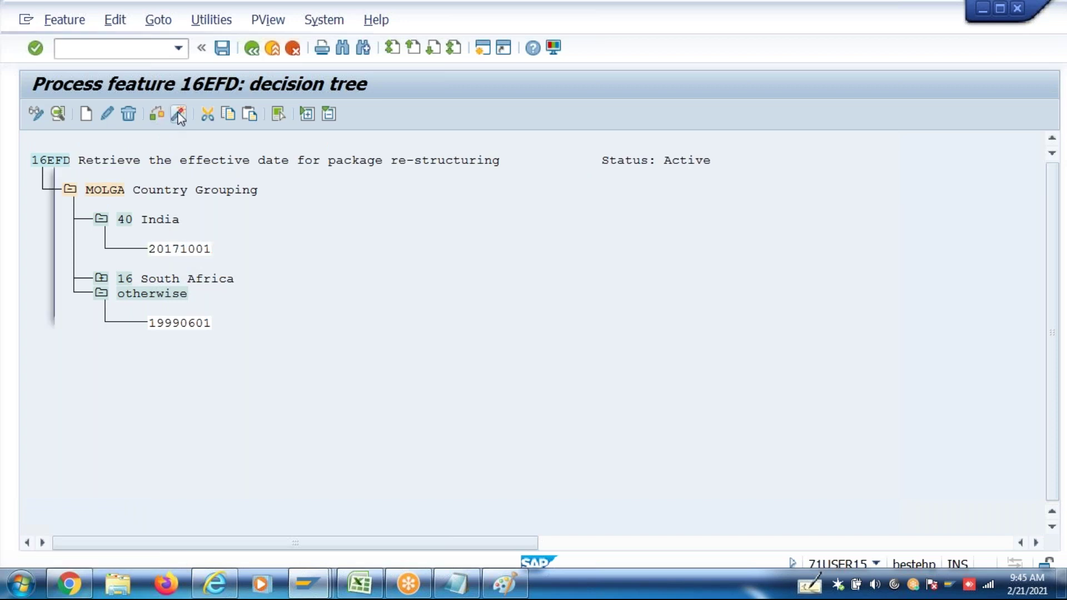
click(375, 299)
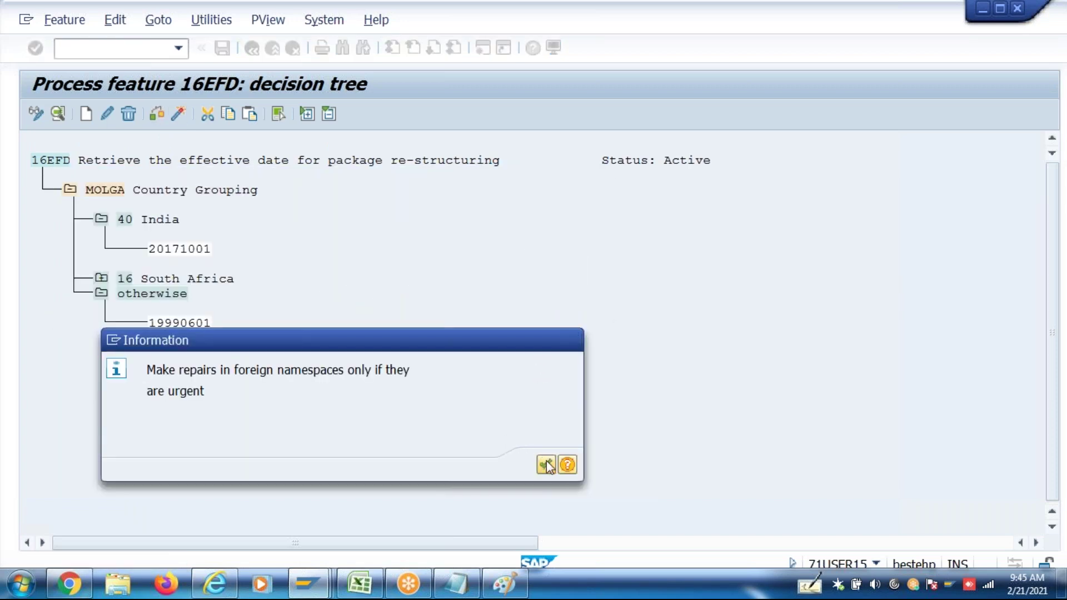
click(546, 463)
click(377, 308)
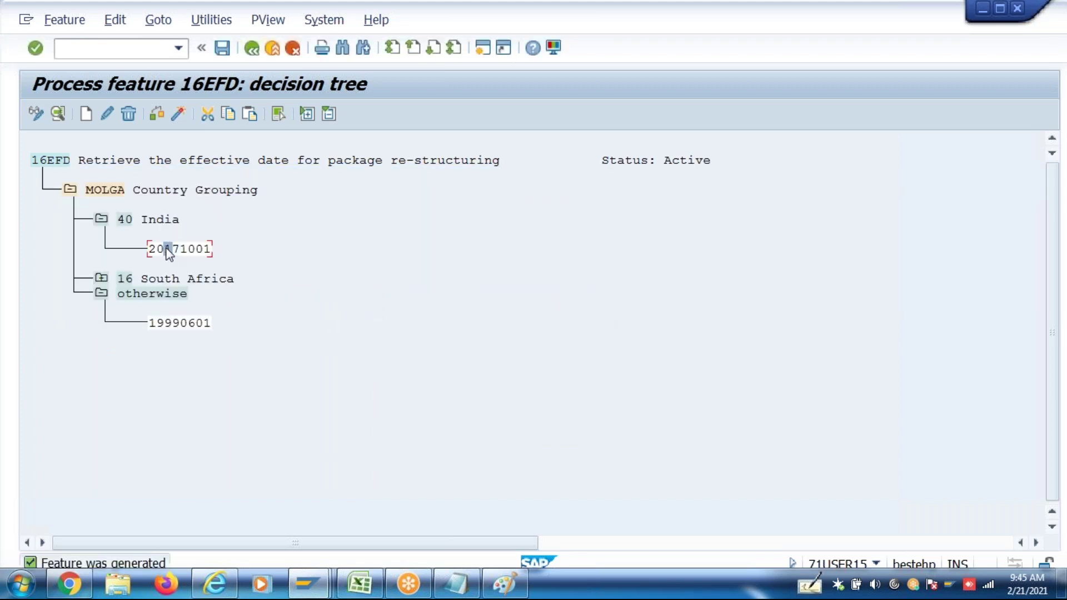
Change India's return value back to 20170401, check and activate the feature, then leave the editor
click(100, 110)
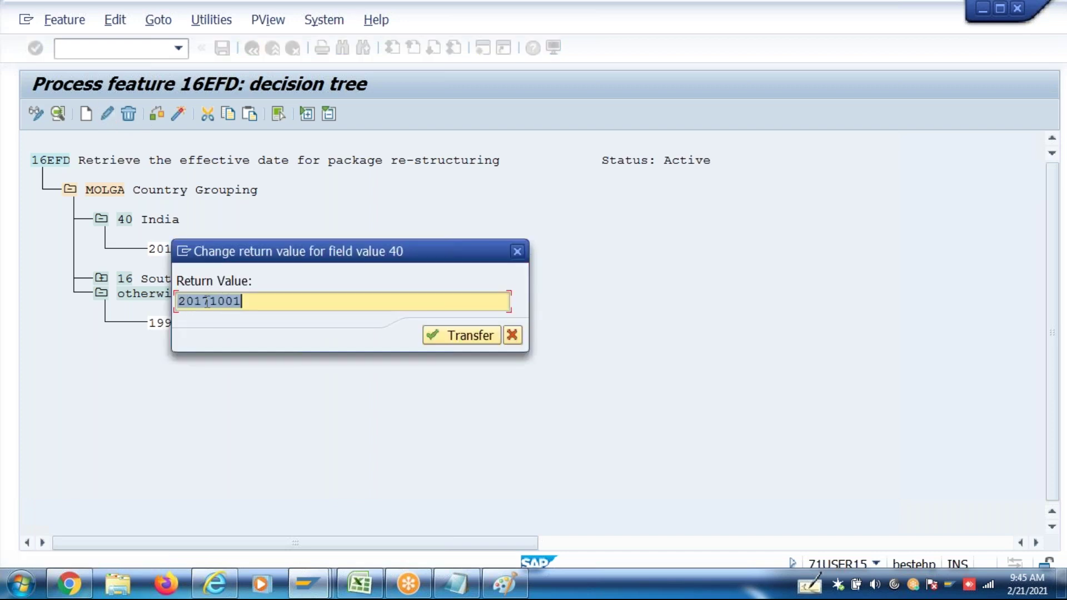
click(206, 302)
key(Delete)
key(Delete)
text(04)
click(469, 336)
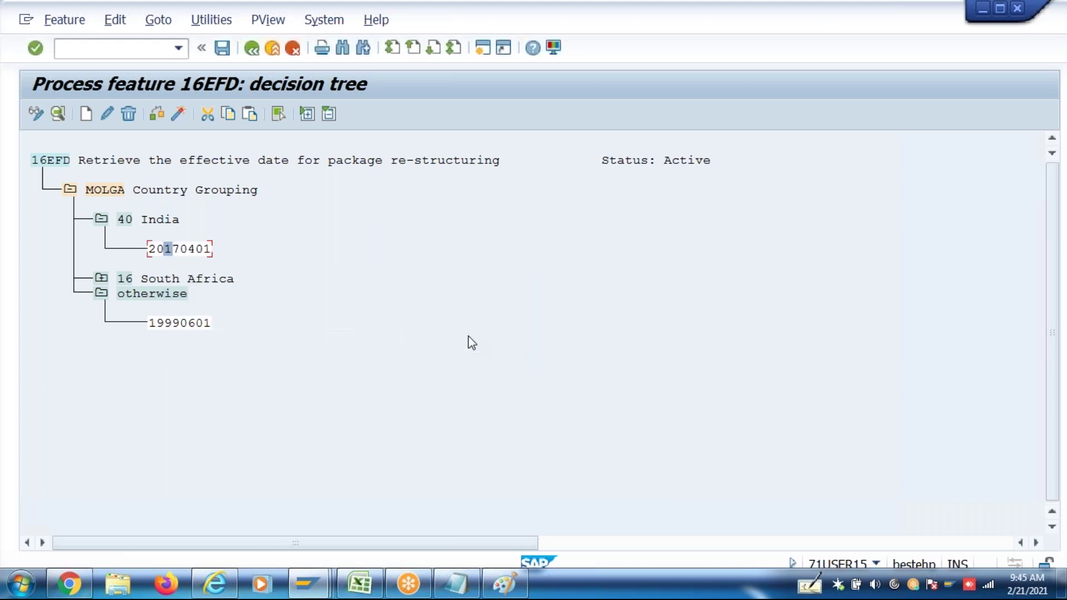
click(44, 115)
click(157, 114)
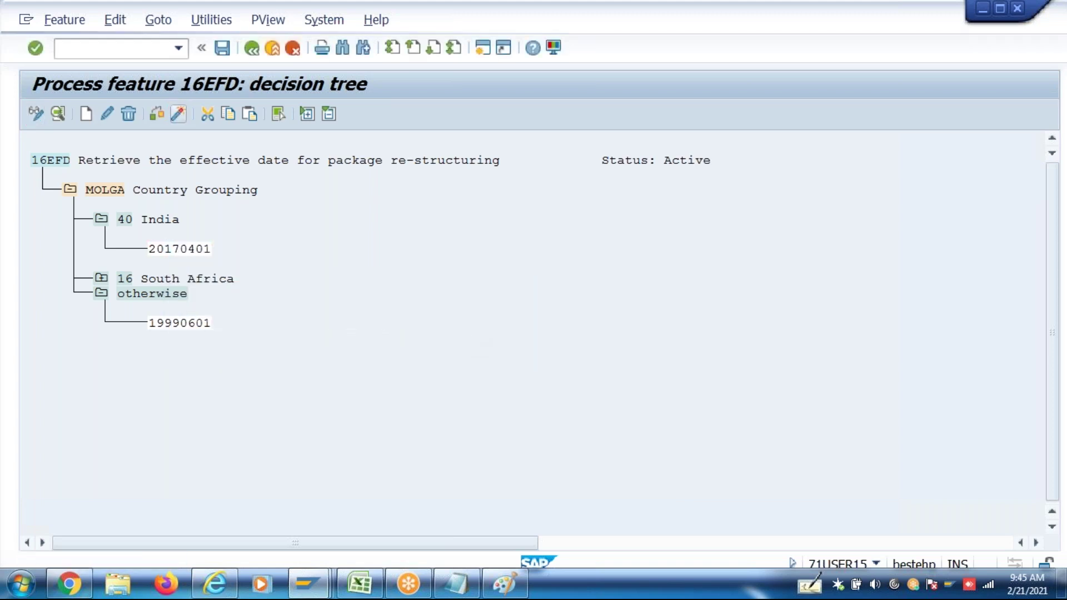
click(369, 300)
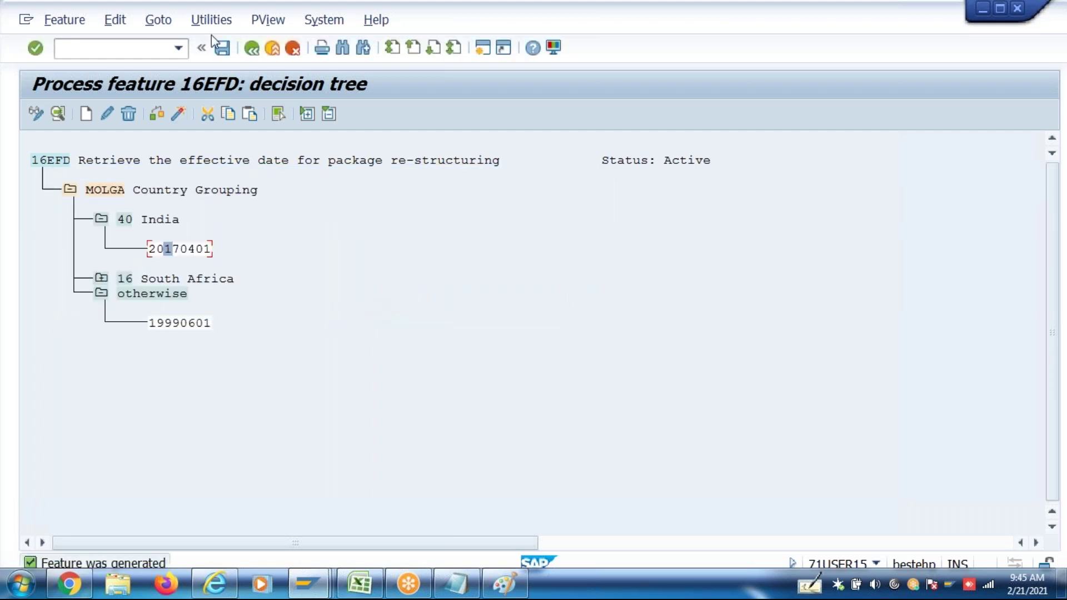
click(251, 49)
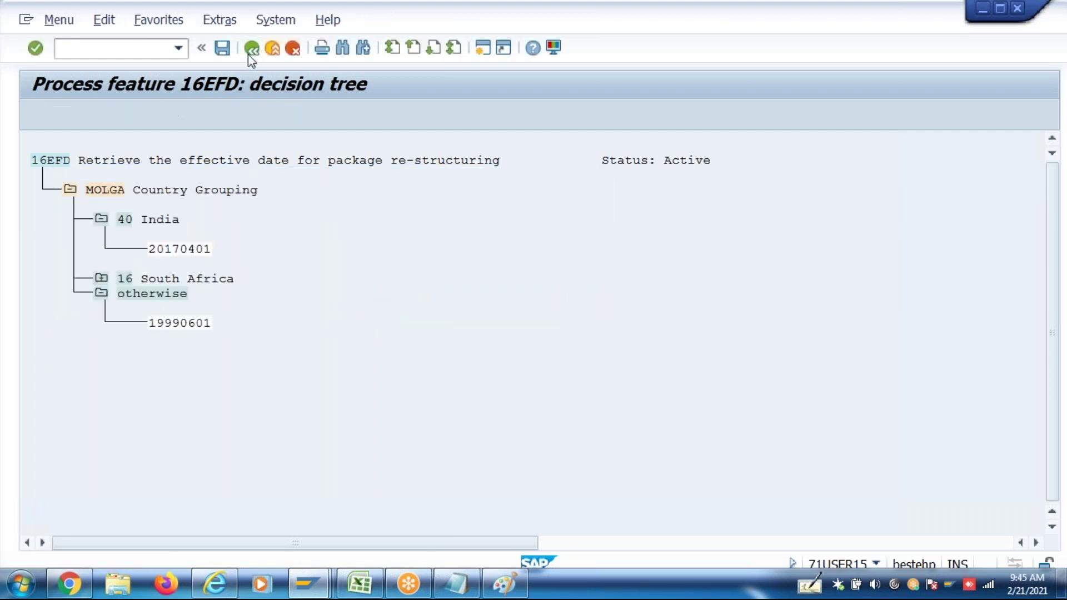
click(179, 48)
click(129, 101)
key(Return)
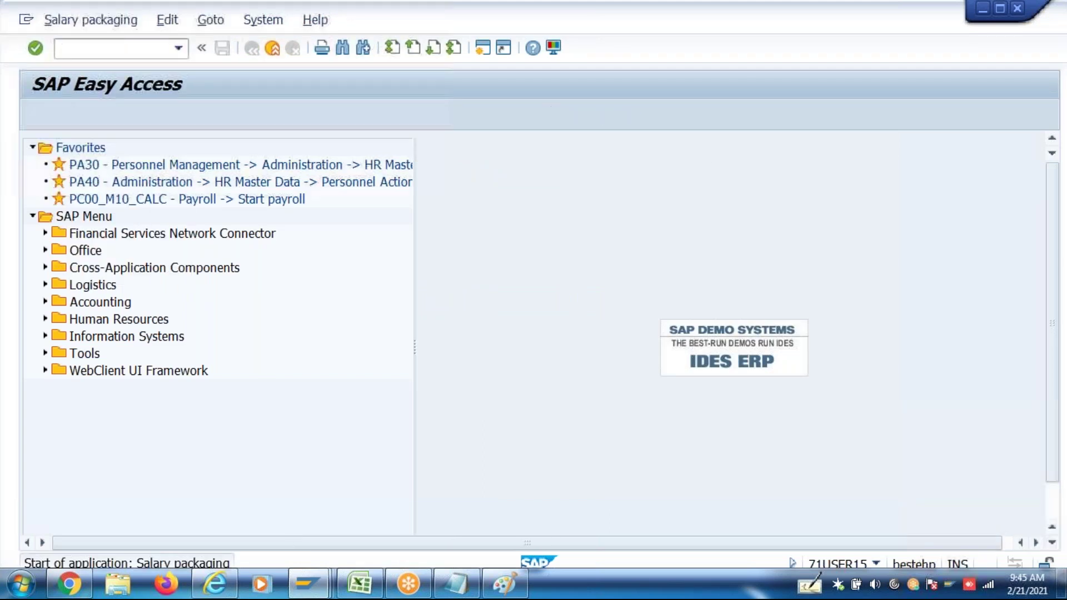
click(178, 168)
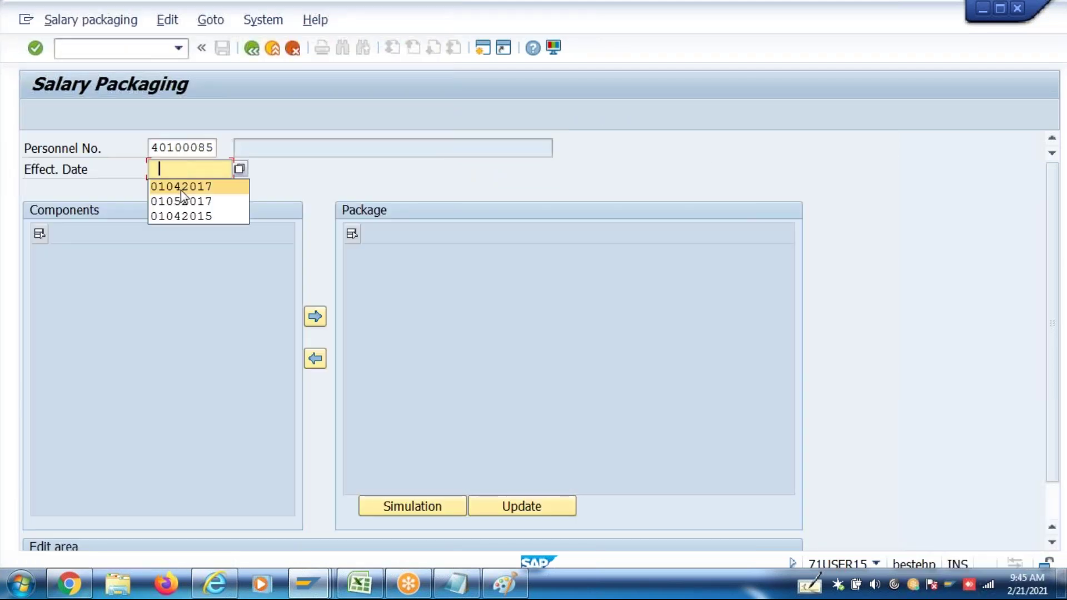
click(184, 187)
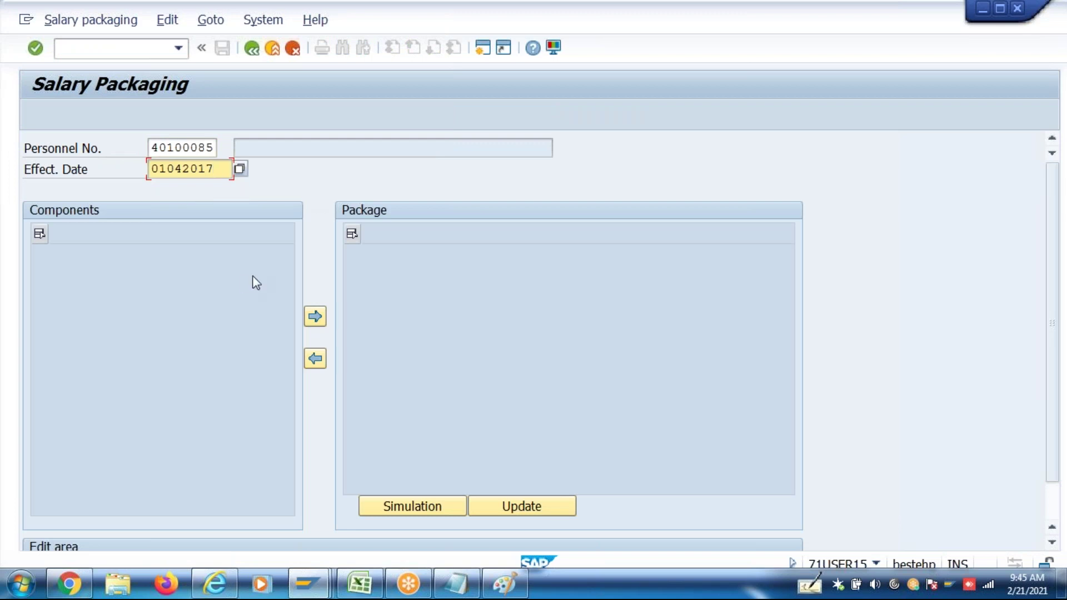
key(Return)
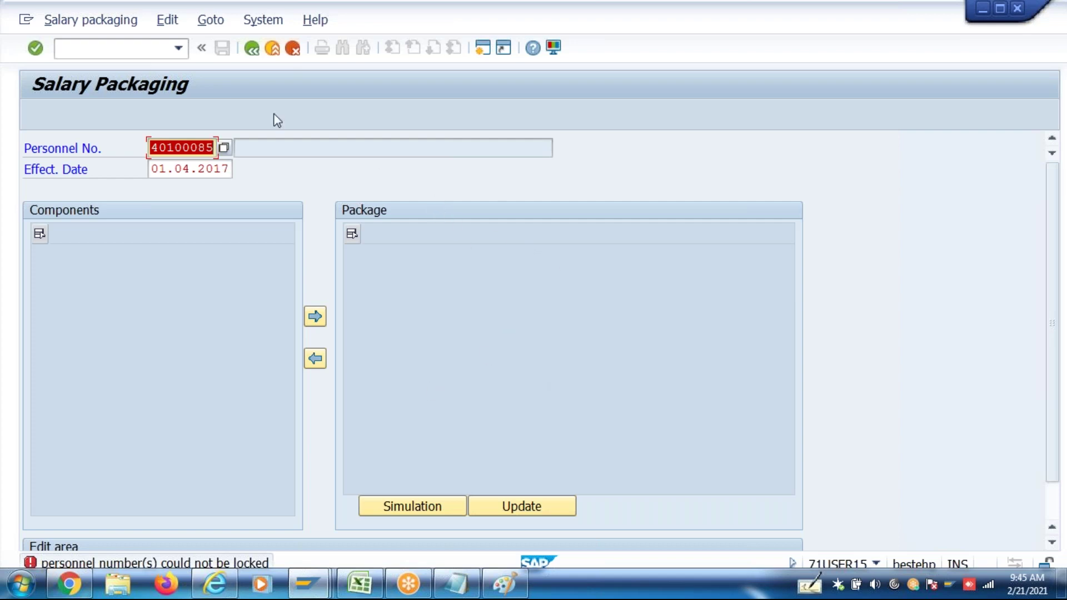
click(252, 49)
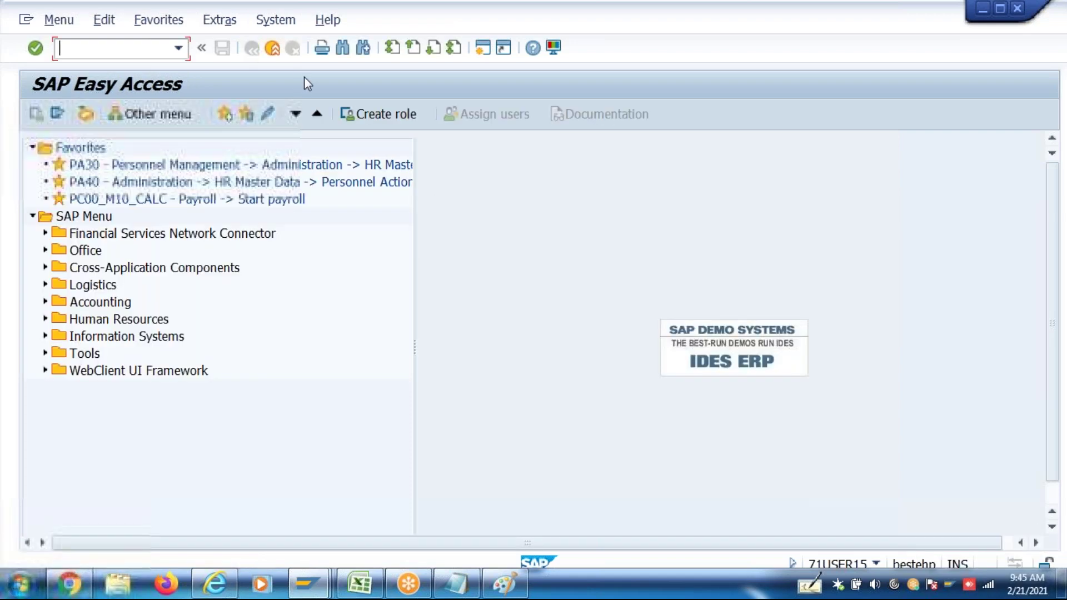
Start PE03 and pick feature 16UPD from the search list of 16* features
text(pe03)
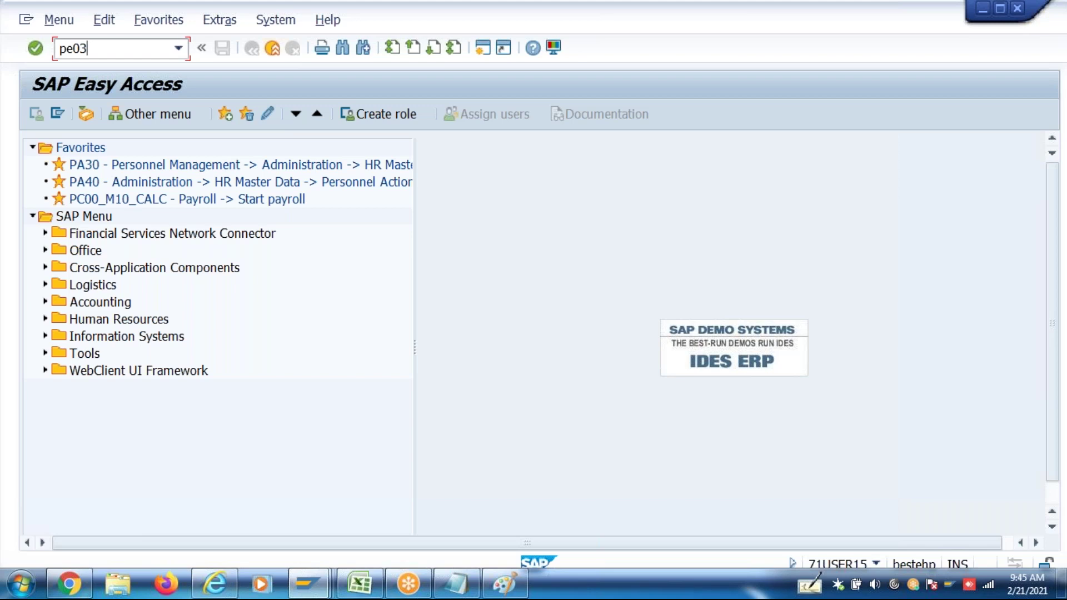
key(Return)
text(1)
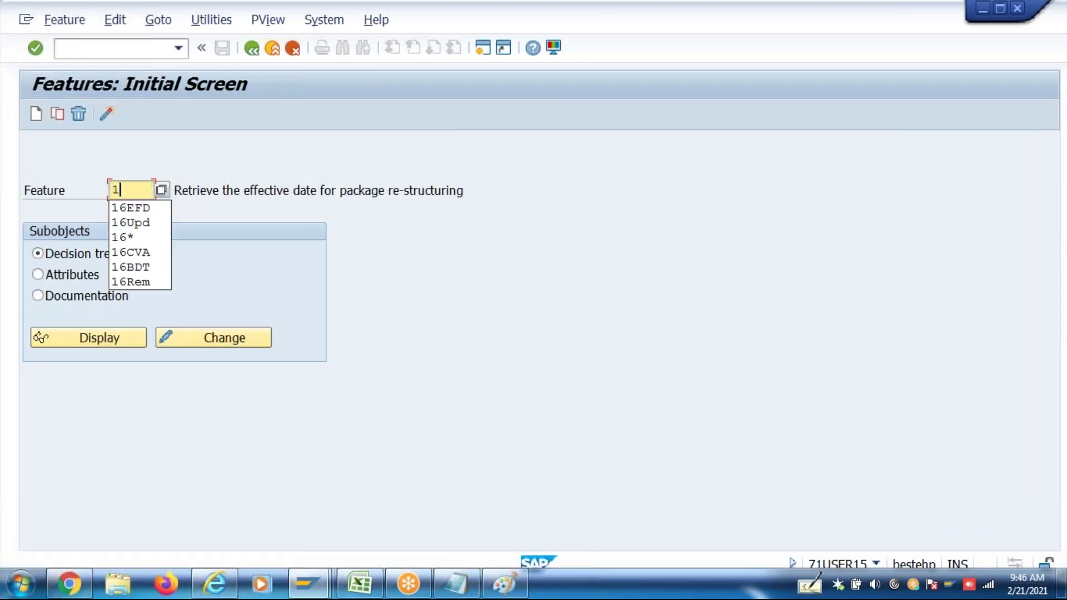
text(6*)
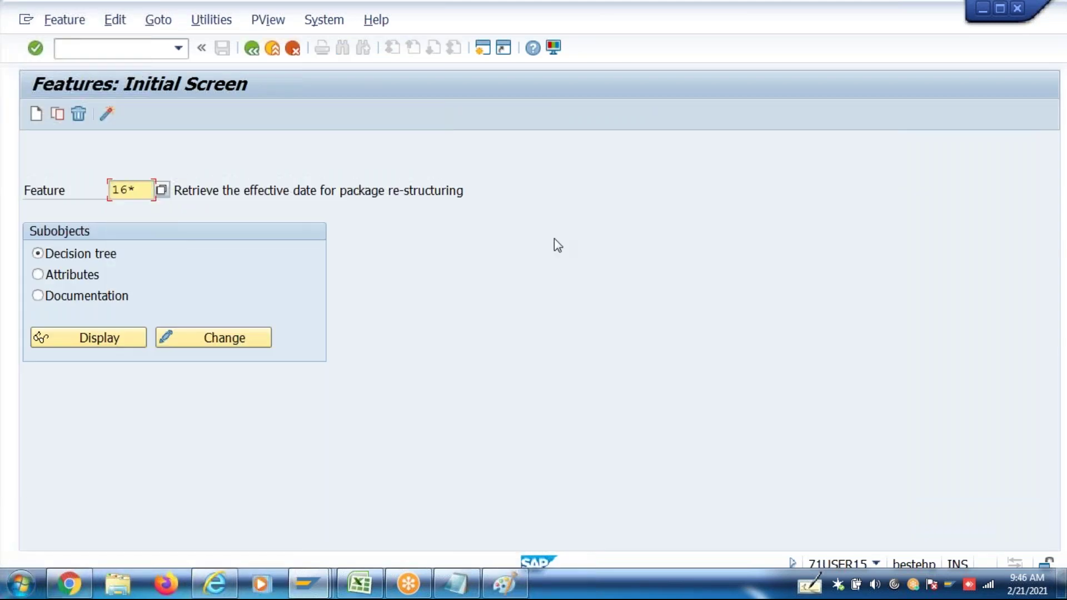
click(161, 192)
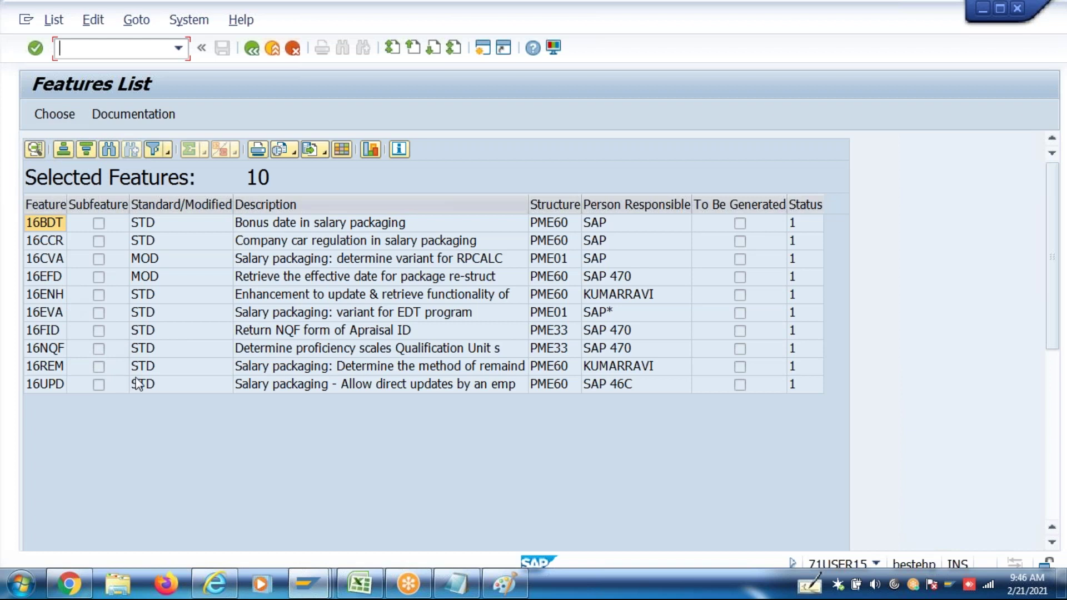
double_click(54, 385)
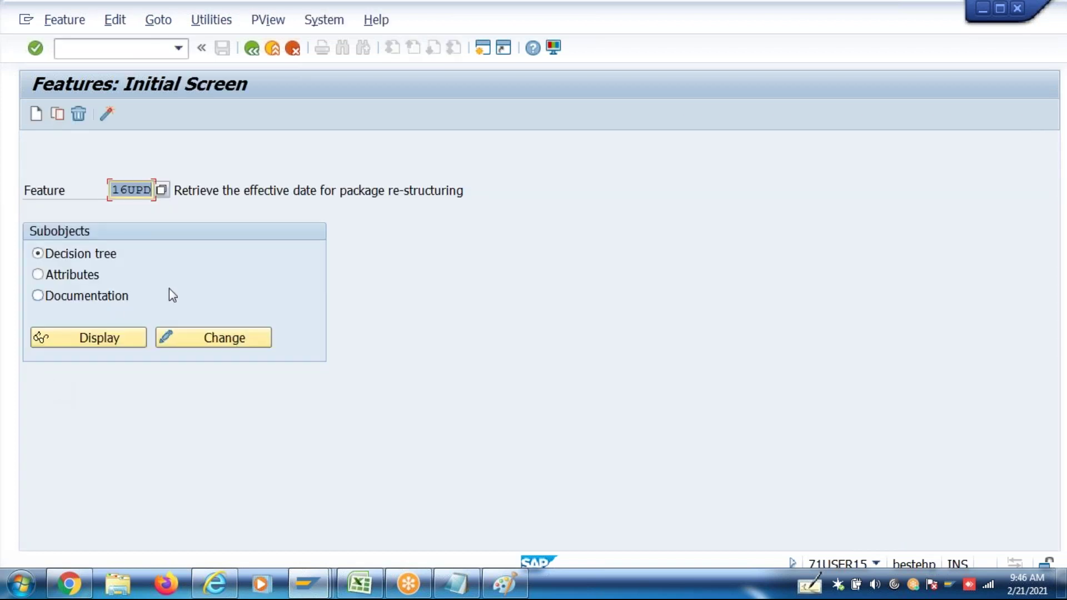
click(80, 296)
click(96, 347)
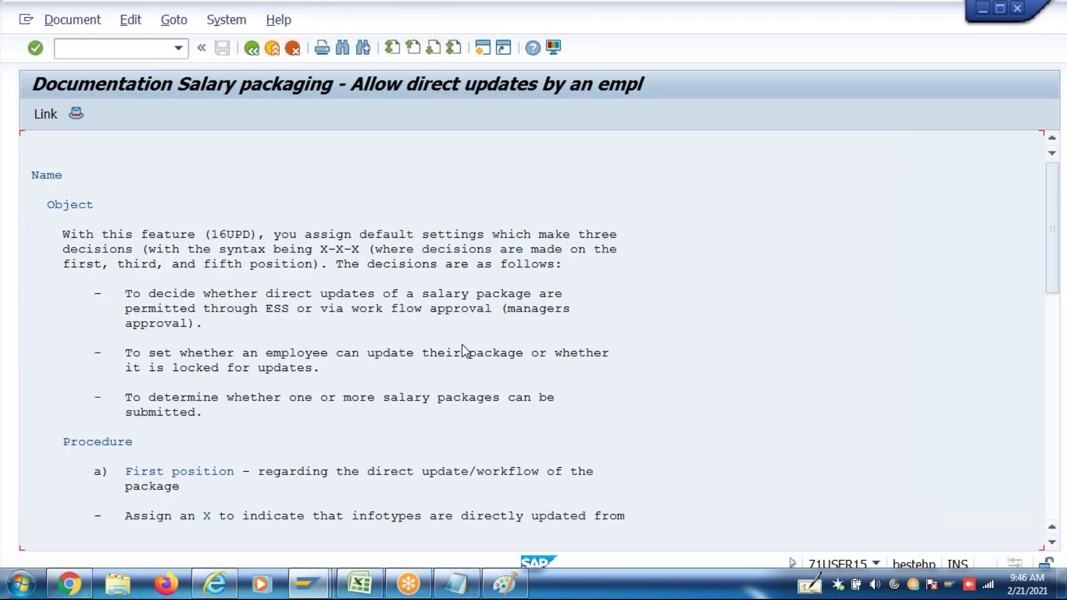
drag(324, 252, 346, 255)
double_click(346, 255)
double_click(323, 253)
click(354, 253)
click(1052, 548)
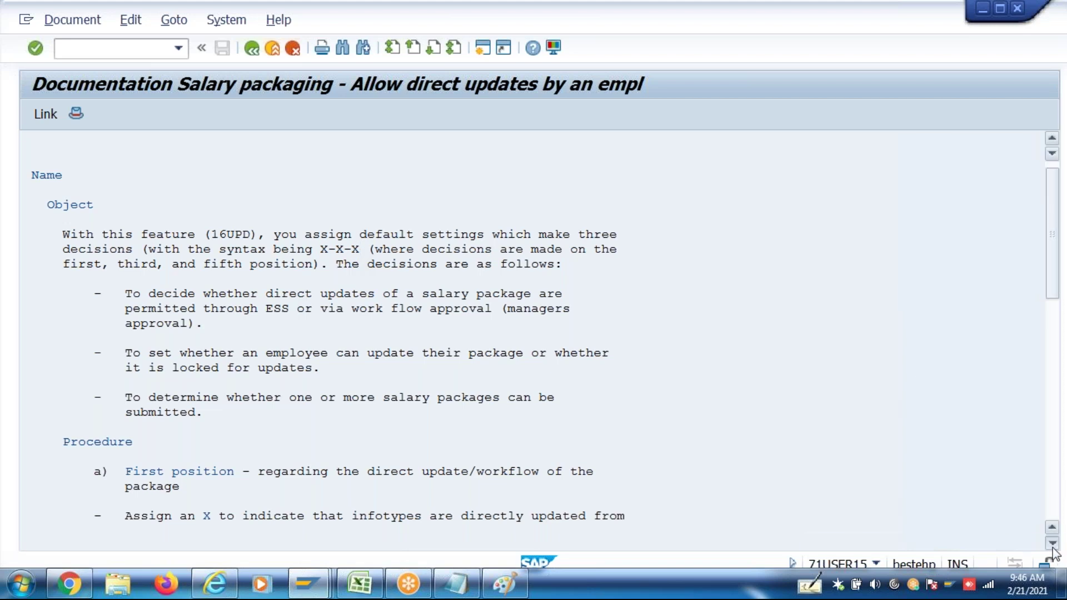
click(1052, 543)
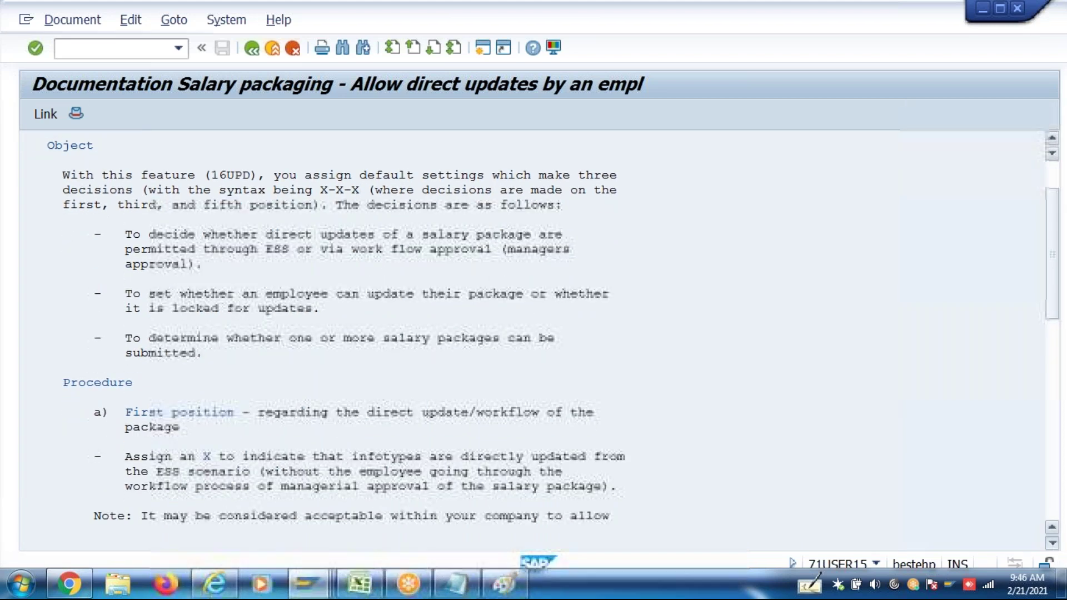
scroll(533, 339, down, 2)
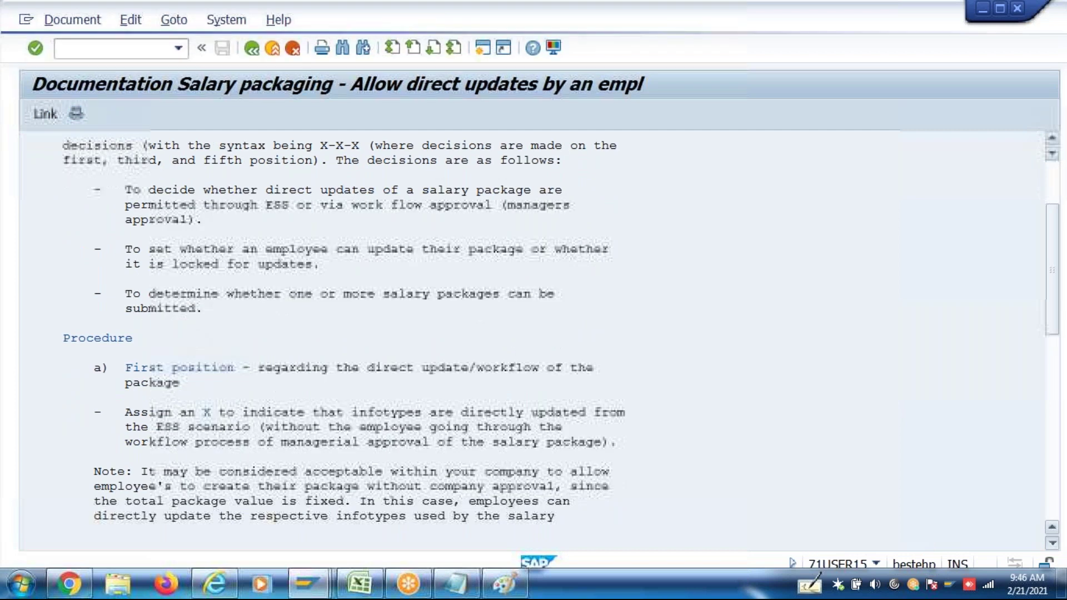
scroll(372, 281, down, 1)
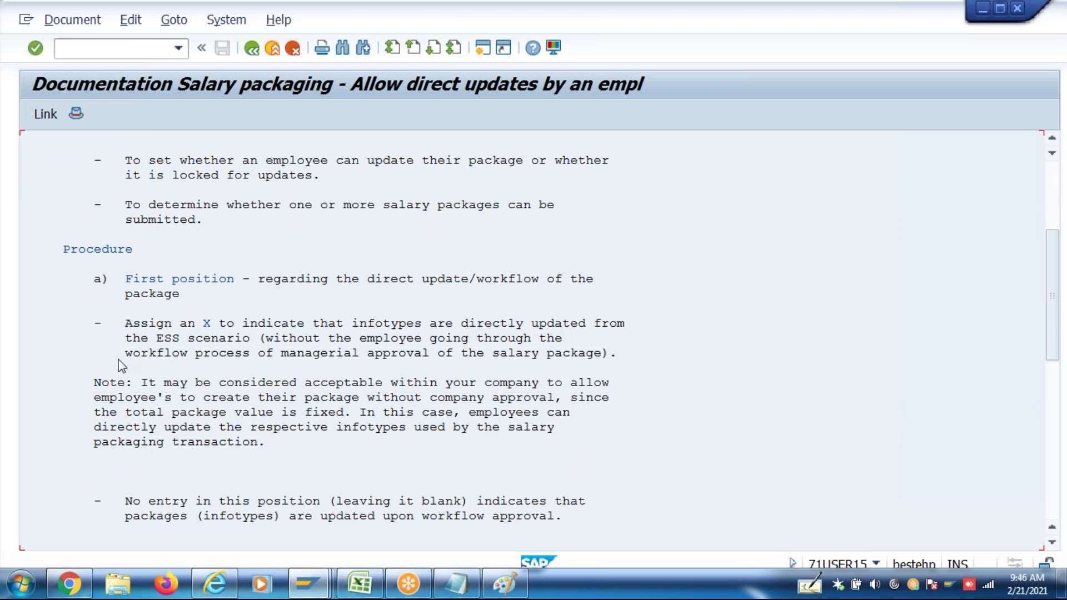
click(231, 353)
click(240, 338)
click(1053, 543)
scroll(1054, 552, down, 2)
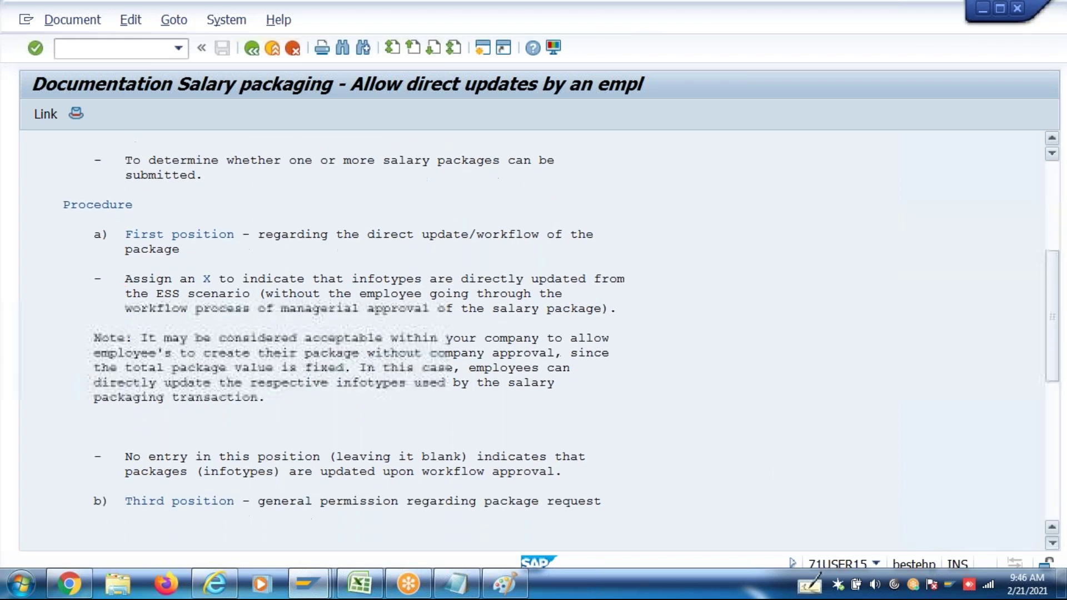
scroll(1052, 543, down, 2)
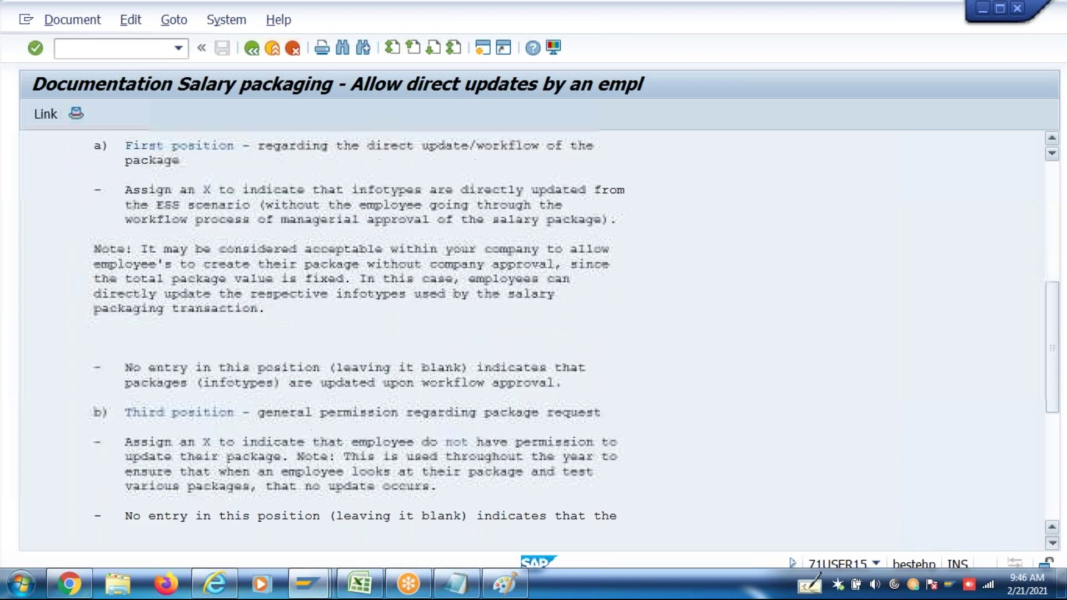
scroll(1052, 543, down, 2)
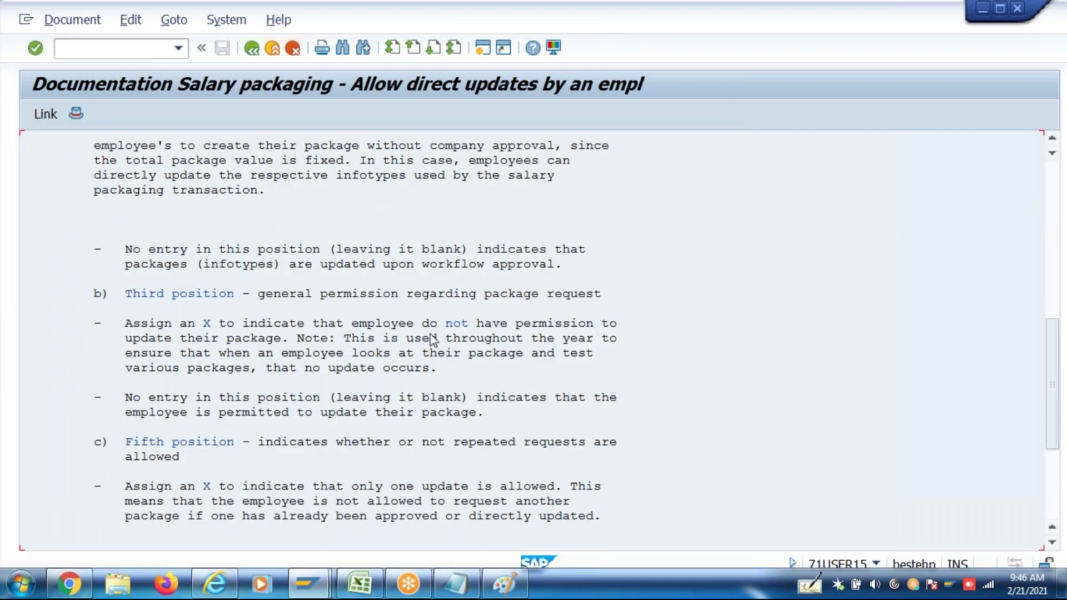
click(221, 338)
click(1056, 181)
click(1056, 181)
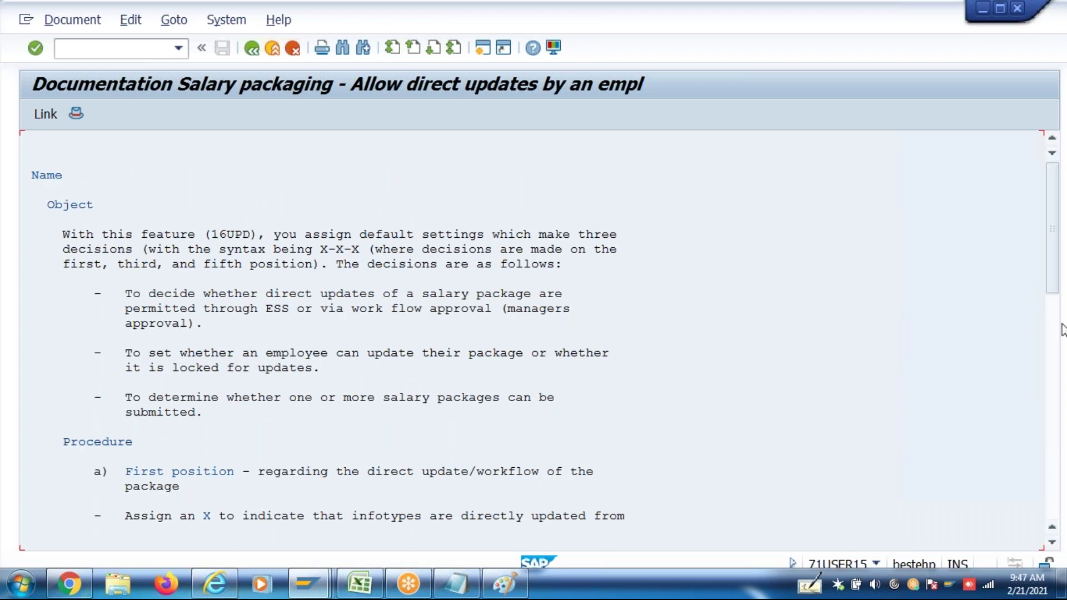
click(1050, 362)
key(Page_Down)
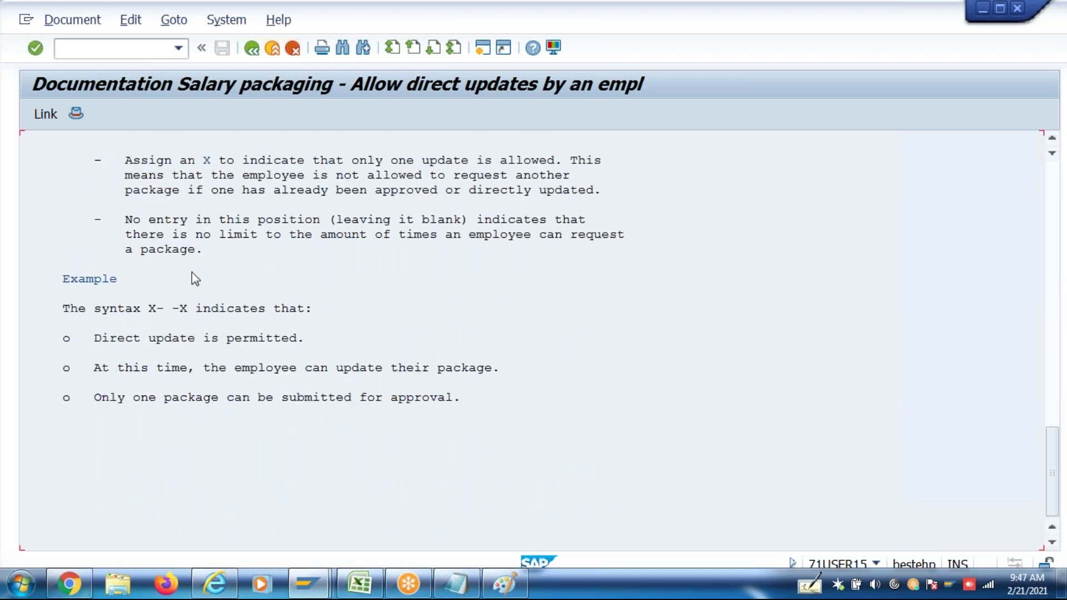
click(205, 162)
click(251, 48)
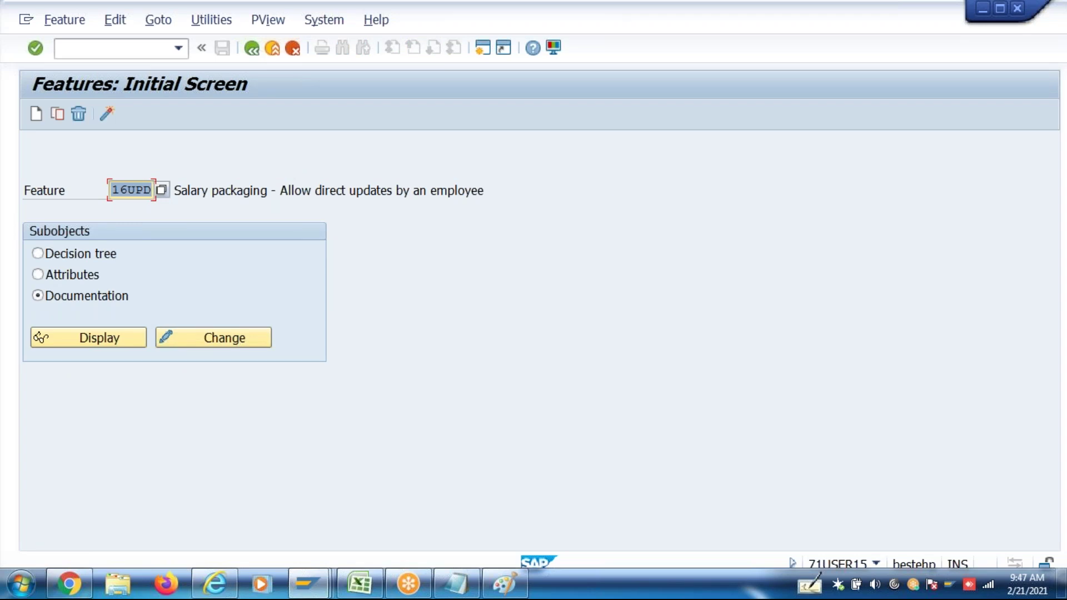
Bring the 16CVA decision tree window forward and go back from it to the IMG
mouse_move(315, 584)
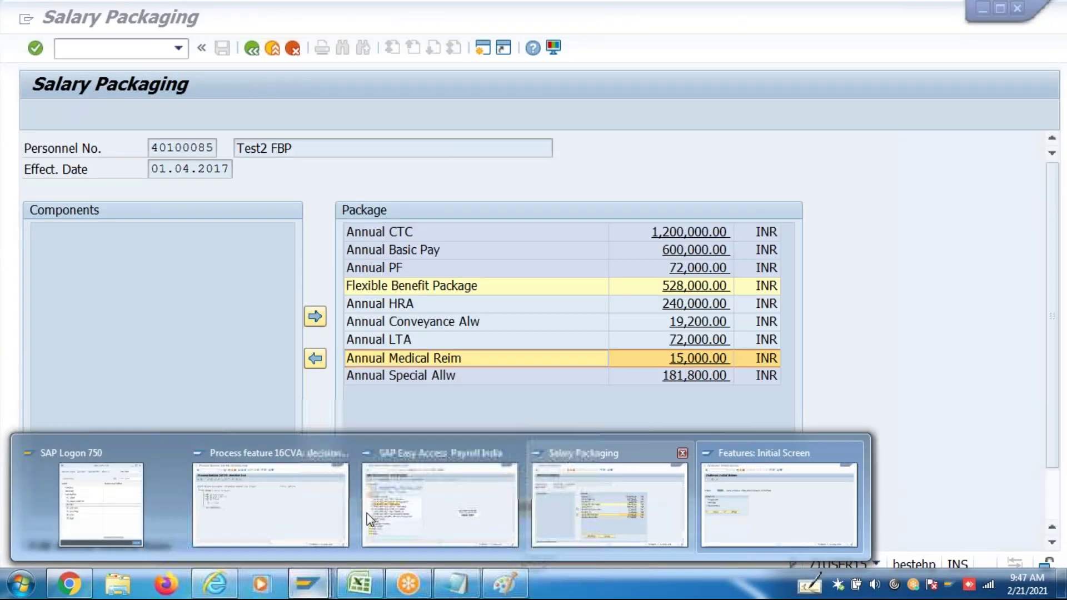
click(282, 506)
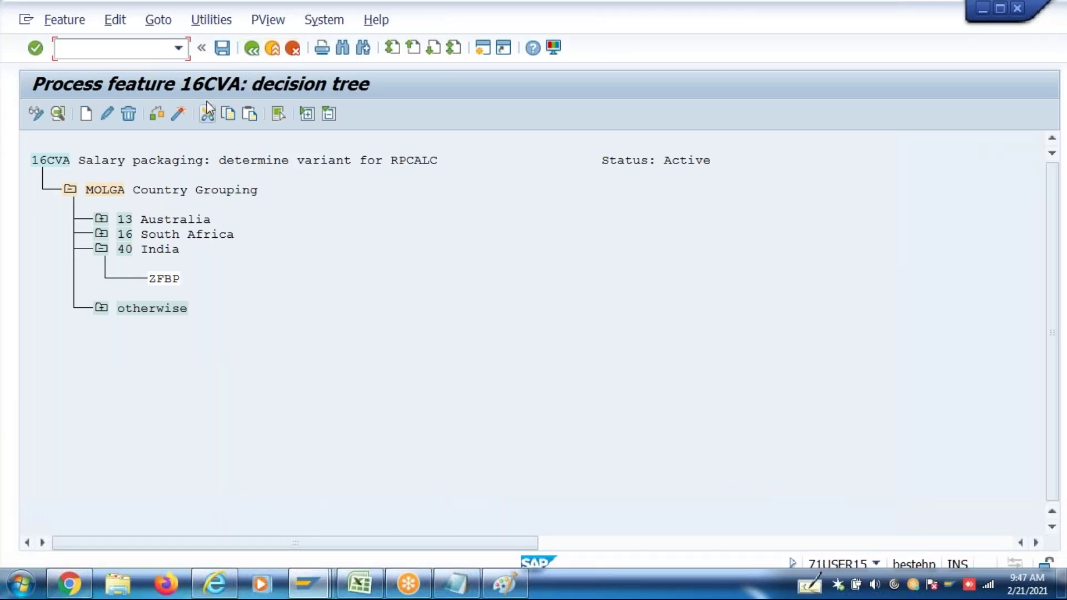
click(252, 50)
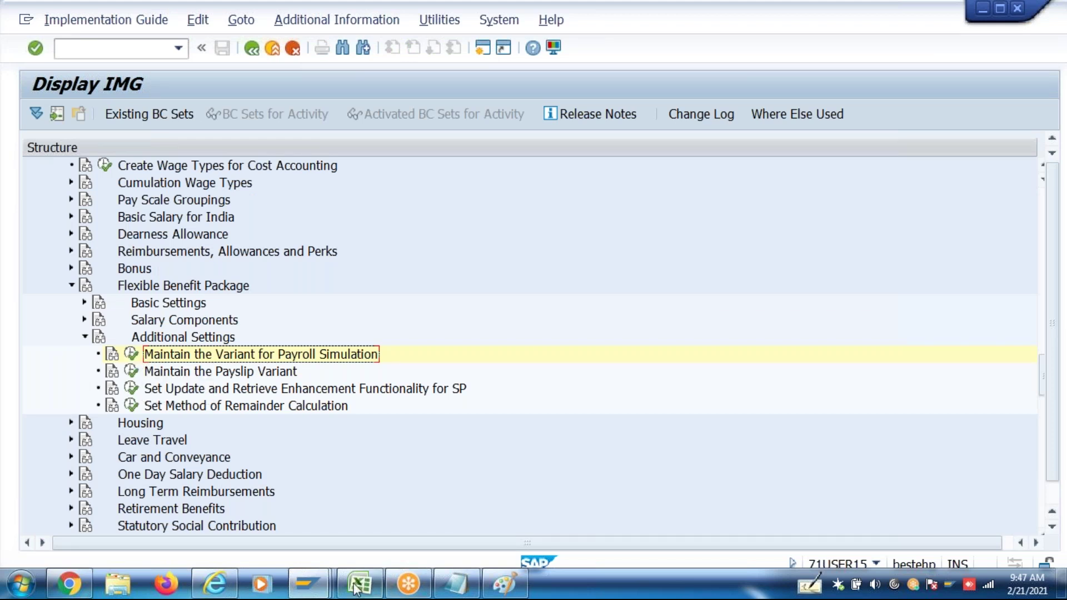
List all 16* features, review 16CVA, 16EFD and 16UPD, then back out to SAP Easy Access
mouse_move(325, 581)
mouse_move(578, 524)
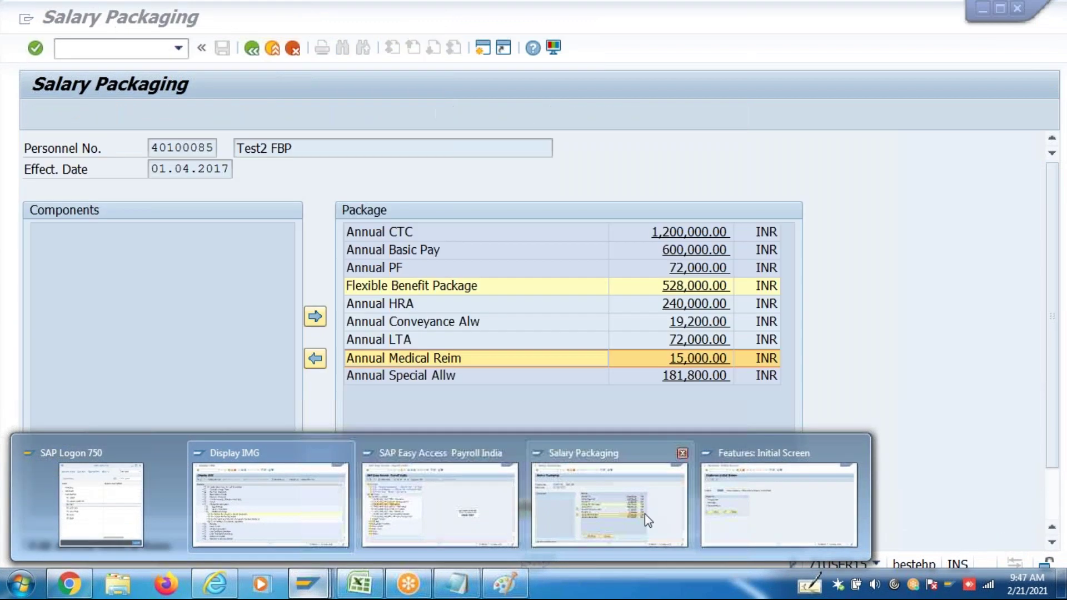
click(735, 513)
drag(126, 190, 152, 189)
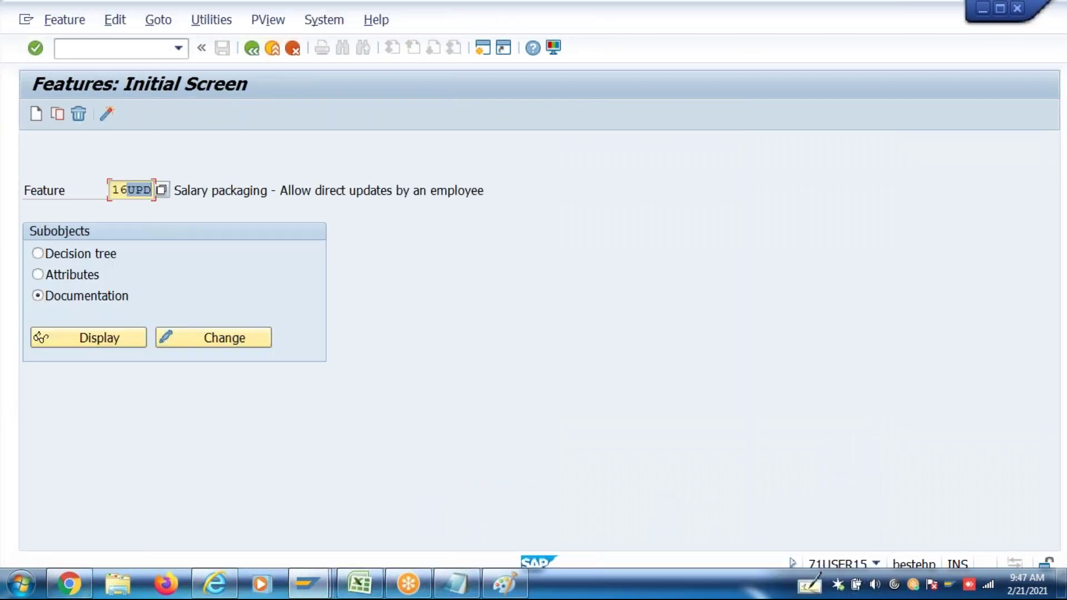
text(*)
click(162, 191)
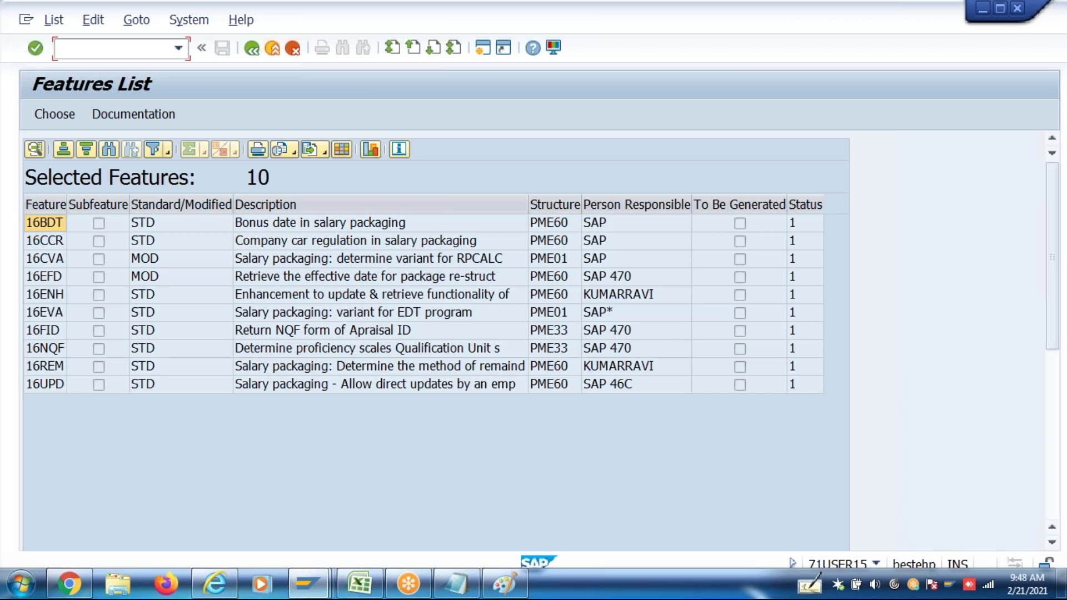
click(113, 267)
click(56, 265)
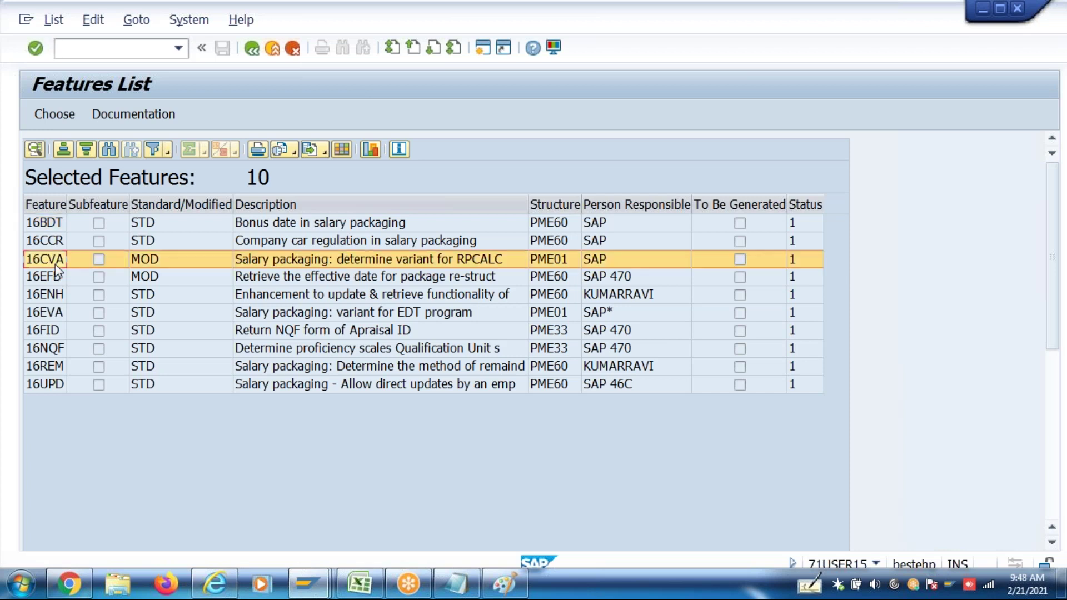
click(55, 278)
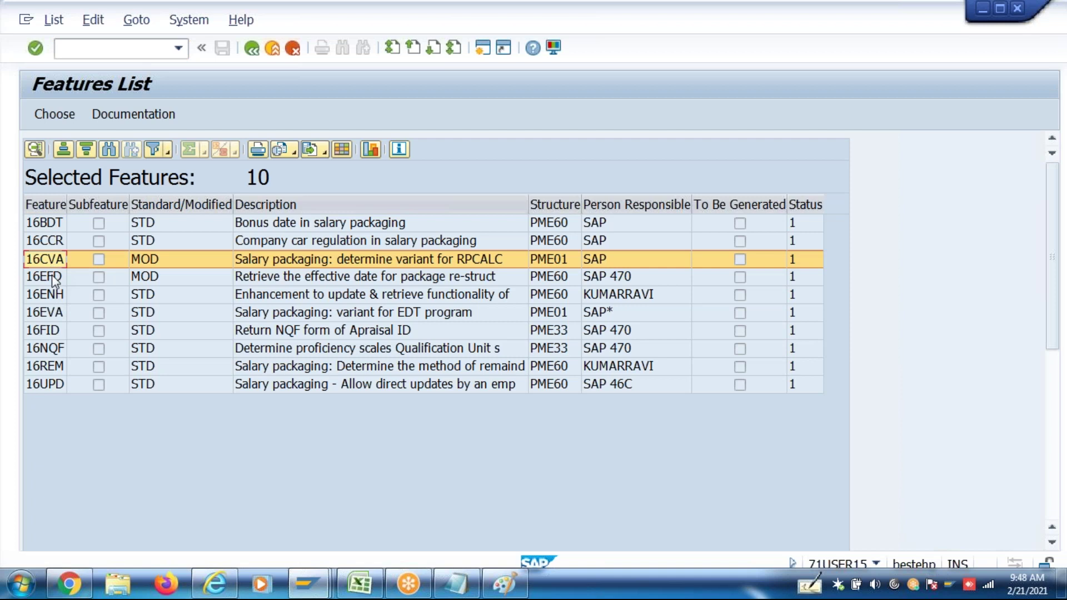
click(56, 387)
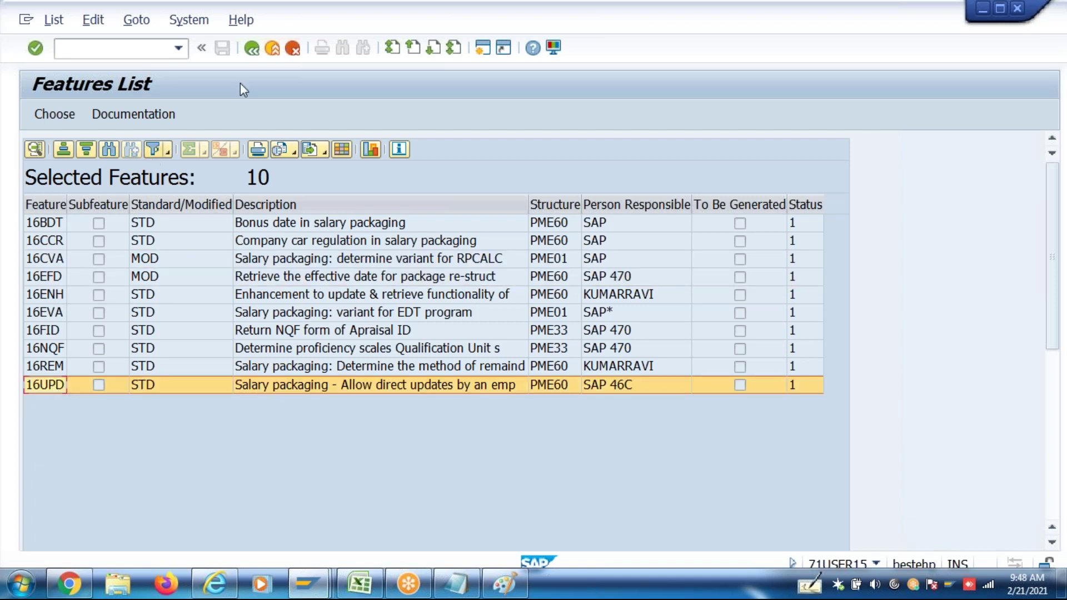
click(252, 48)
click(252, 48)
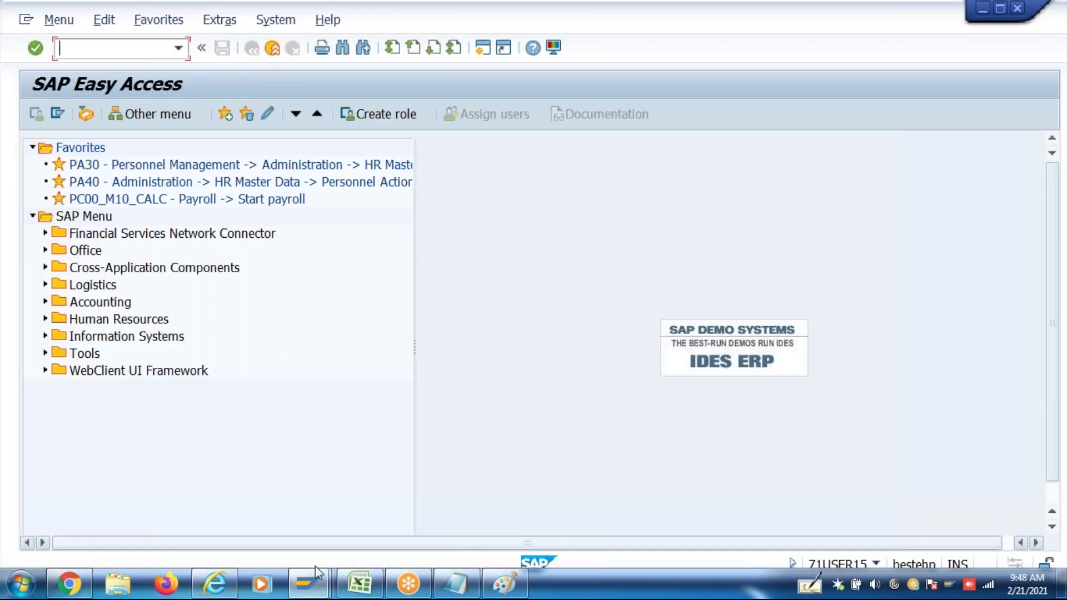
In the IMG window, expand Salary Components and run Assign Salary Components and Eligibility Rules
click(310, 585)
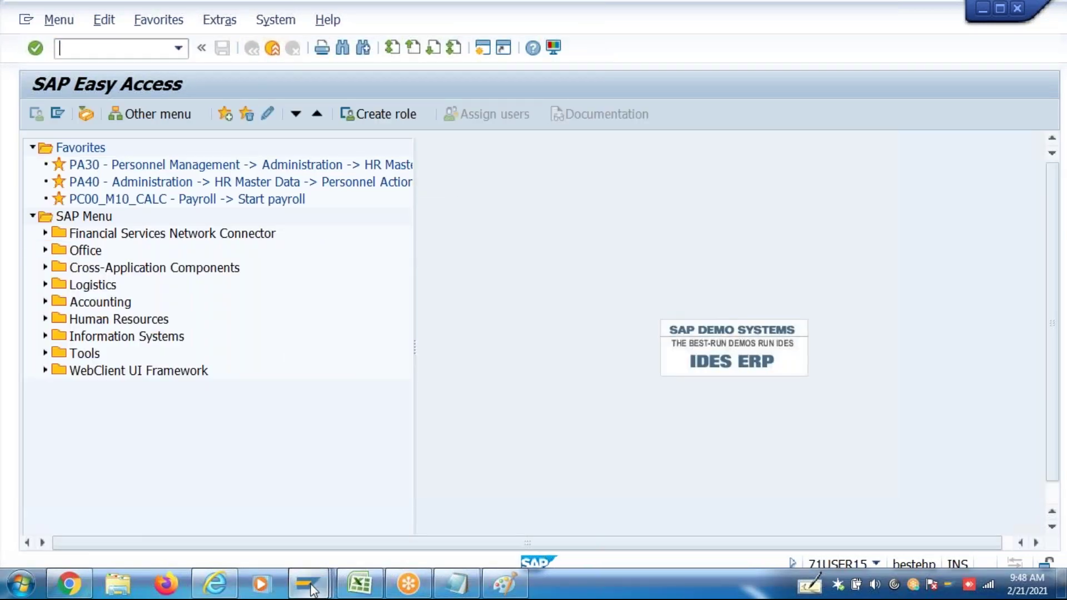
click(352, 495)
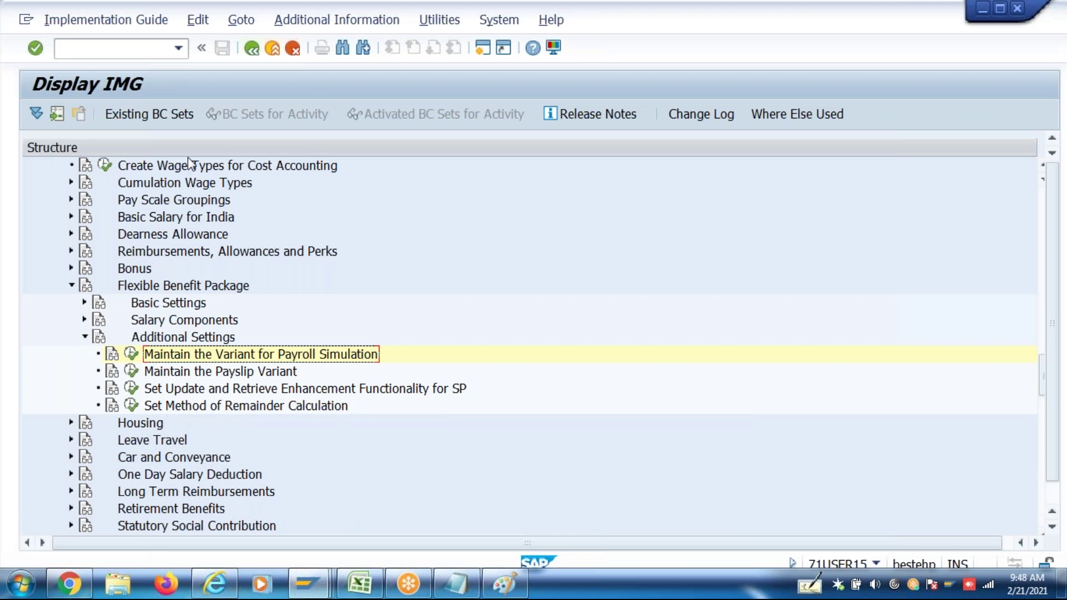
click(84, 337)
click(84, 319)
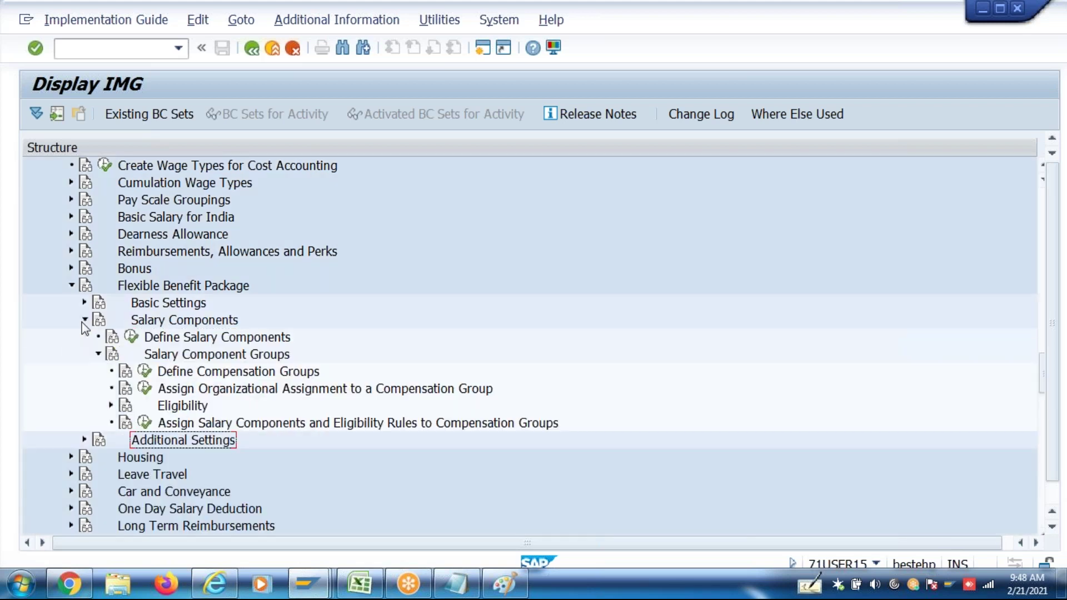
click(111, 405)
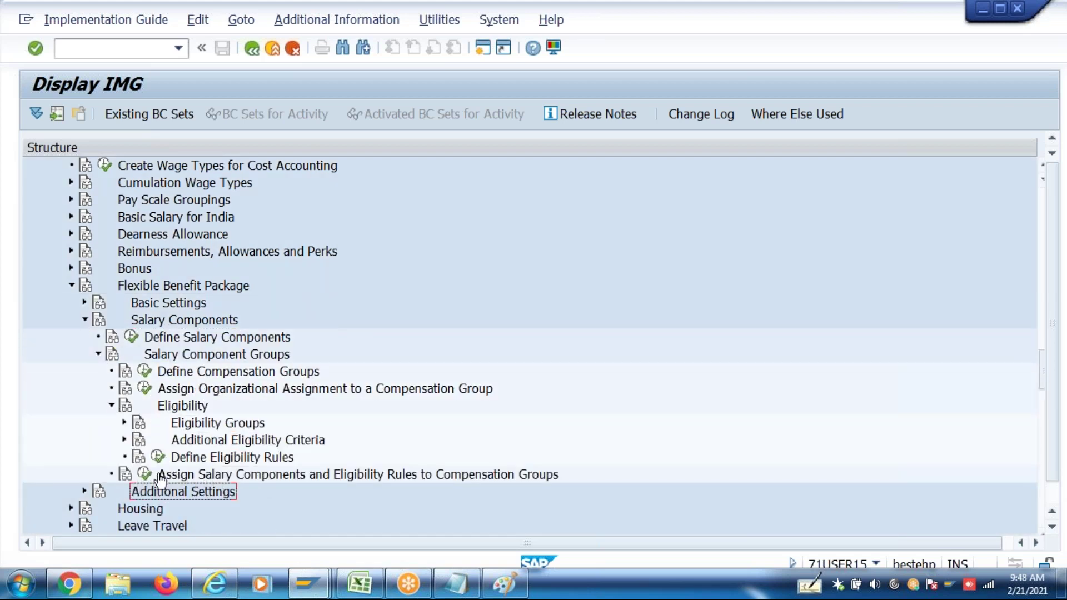
click(111, 406)
click(145, 424)
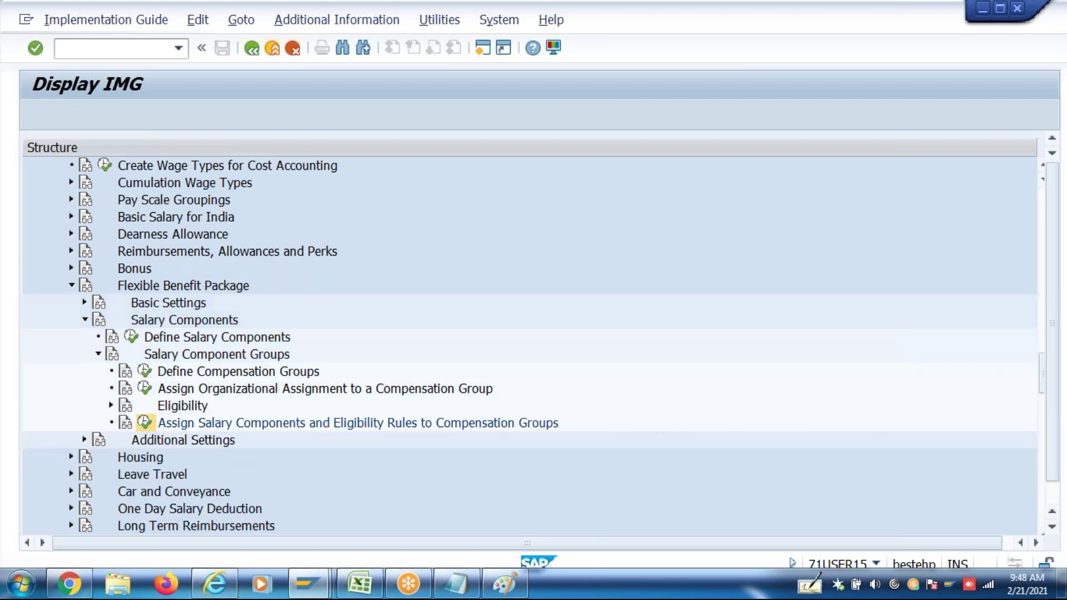
For compensation group P000, inspect Annual LTA's details with its 90,000.00 maximum, then go back
key(BackSpace)
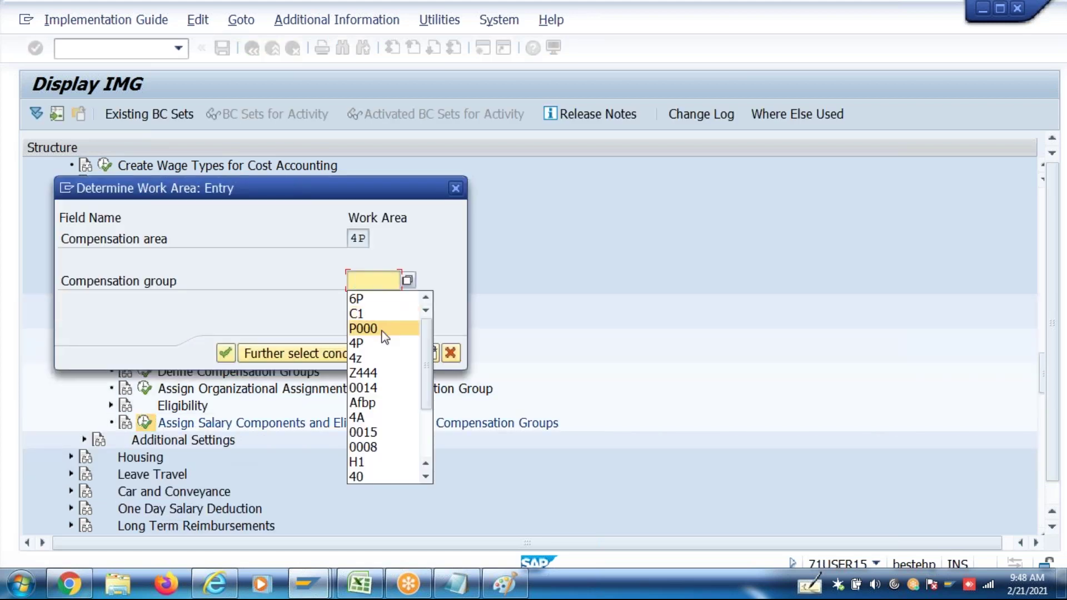
click(383, 328)
key(Return)
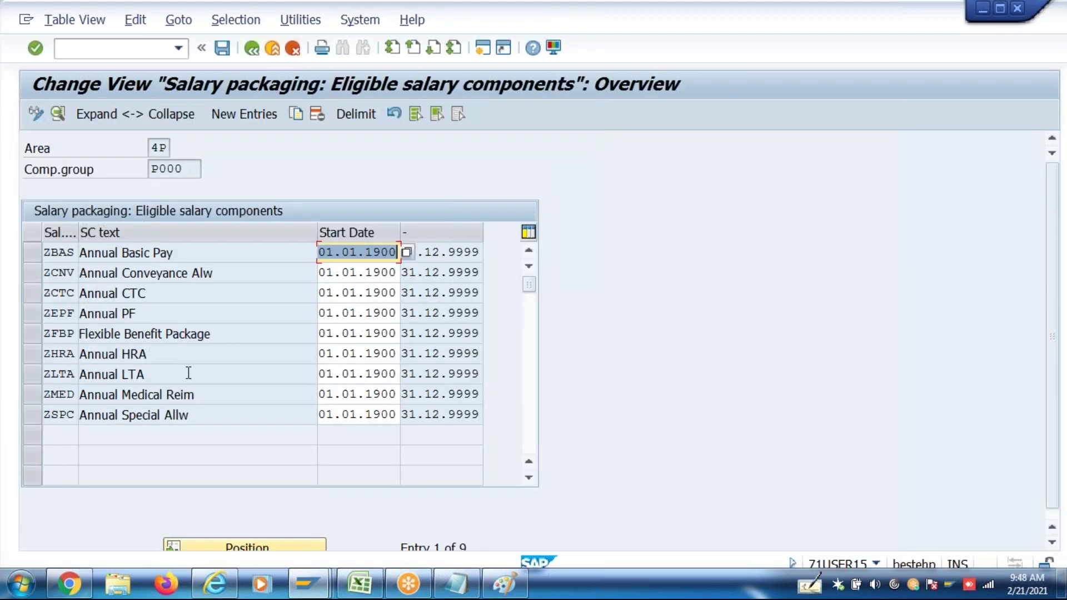
double_click(189, 373)
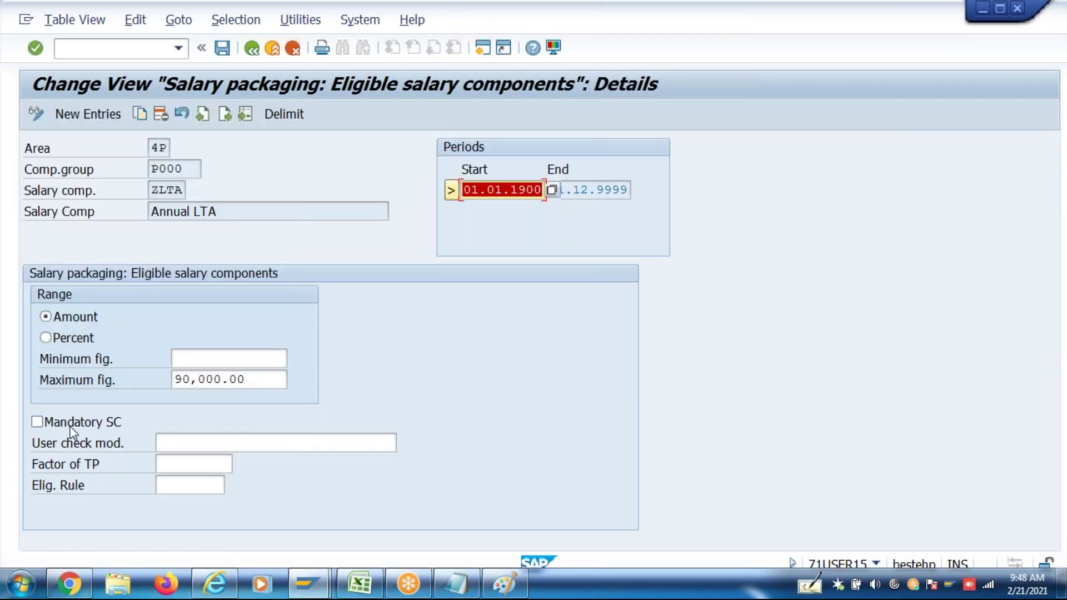
click(174, 443)
click(179, 479)
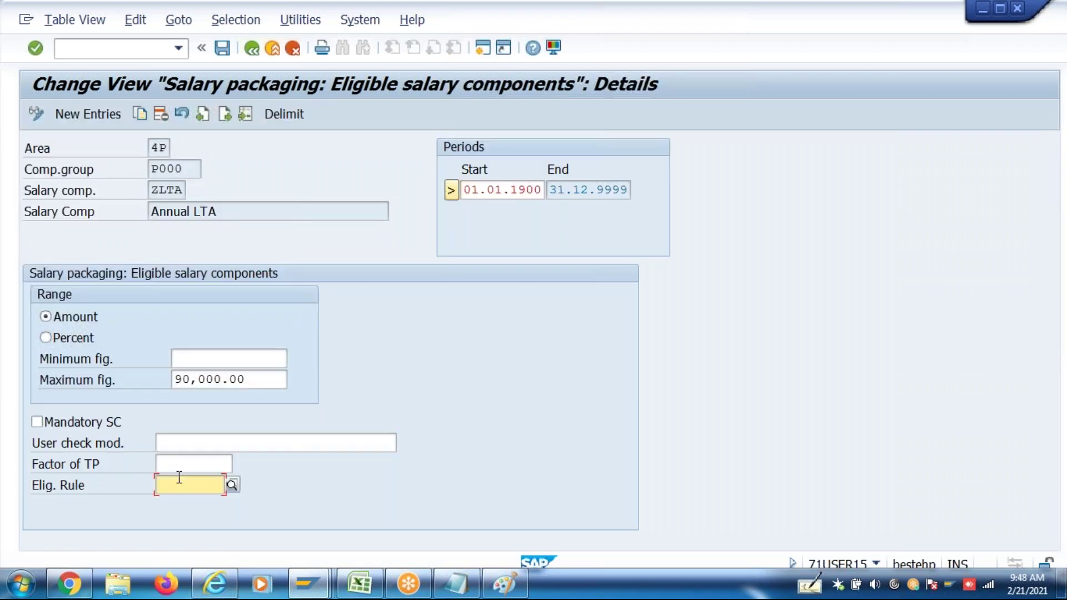
click(252, 48)
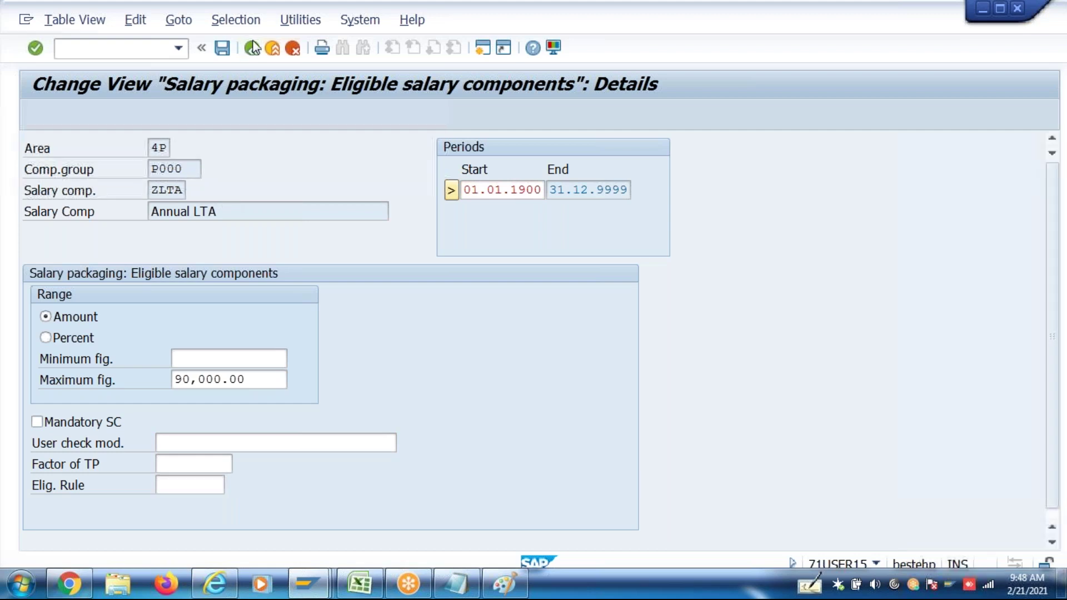
click(252, 48)
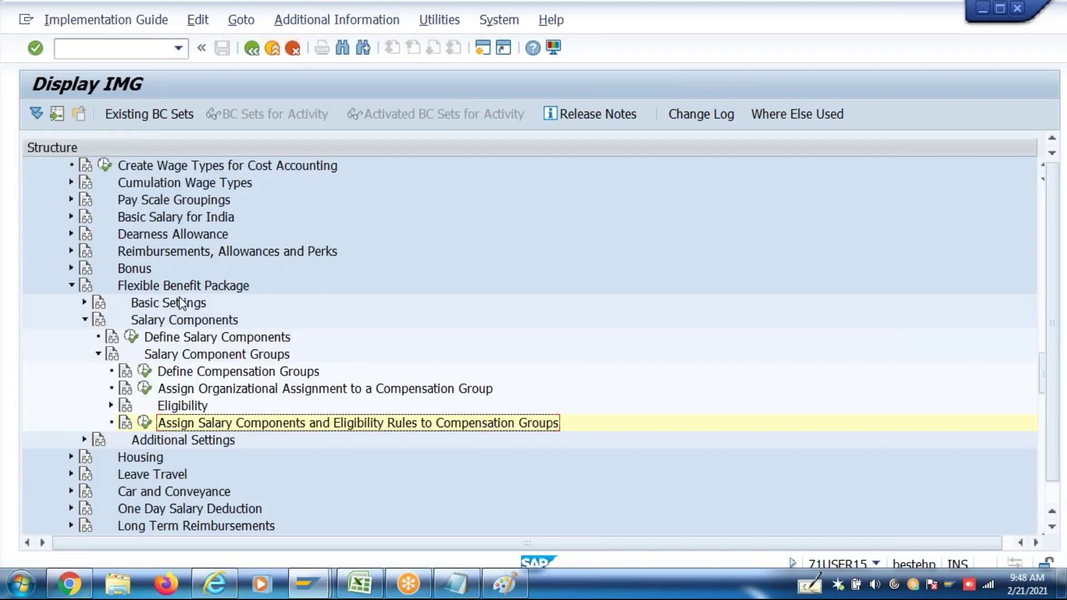
click(131, 337)
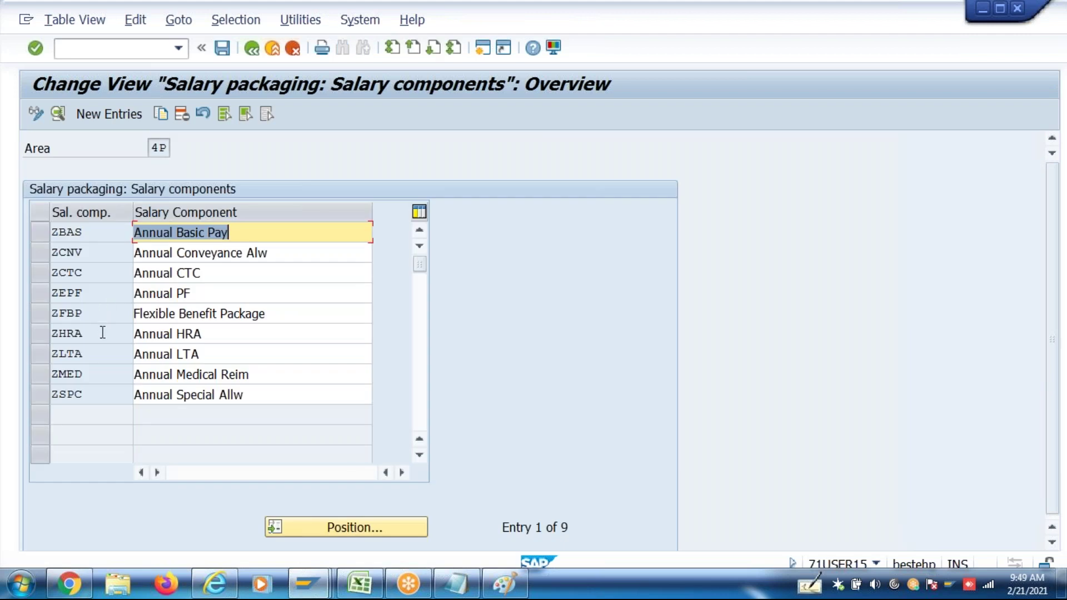
Check the calculation modules of the ZHRA, ZLTA, ZMED and ZCNV salary components
double_click(99, 334)
click(365, 331)
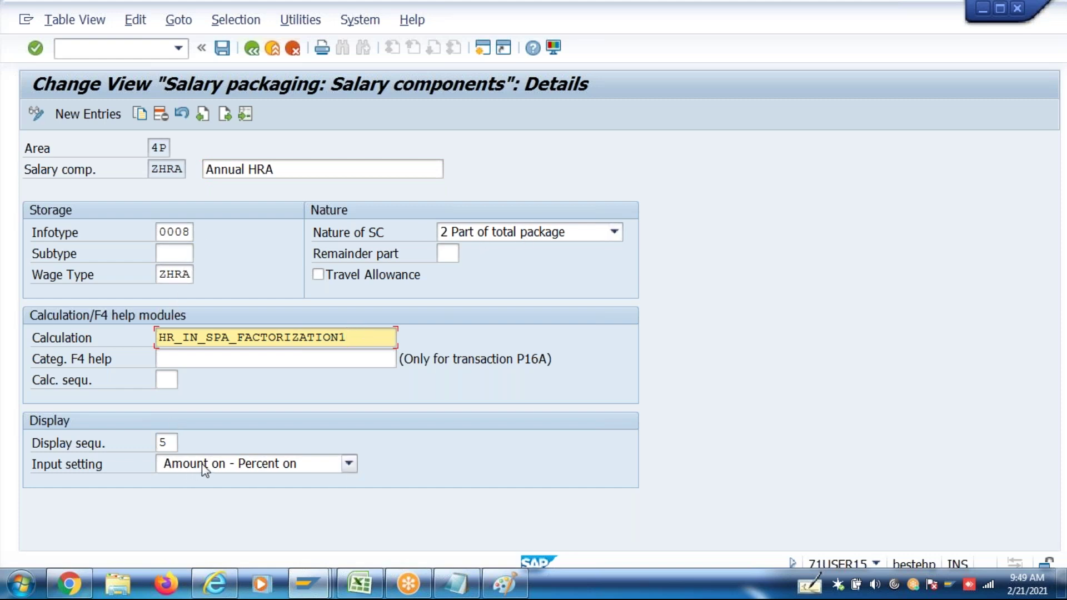
click(252, 49)
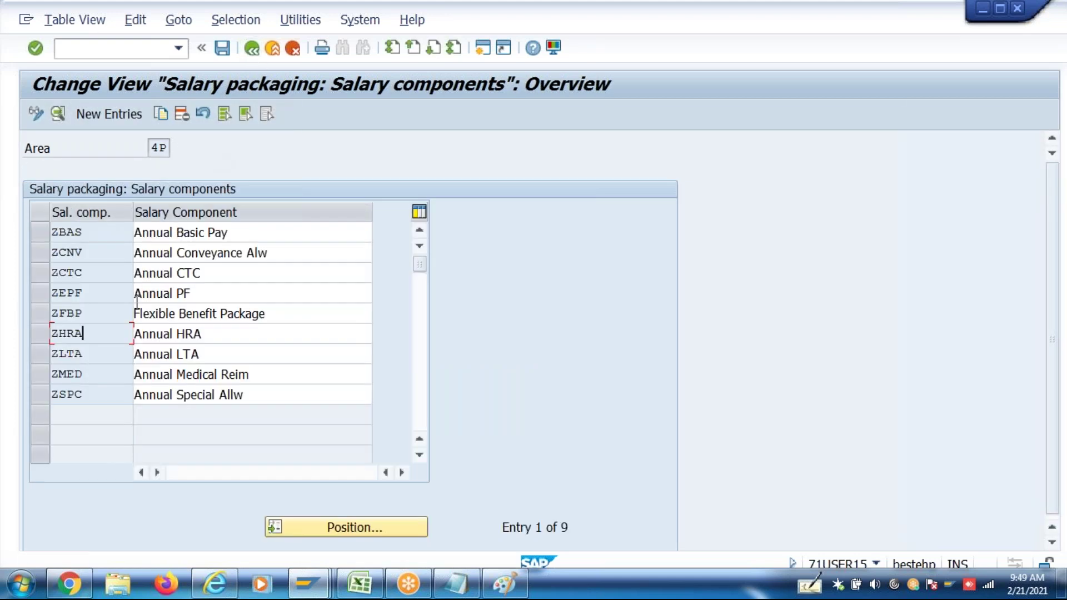
double_click(112, 352)
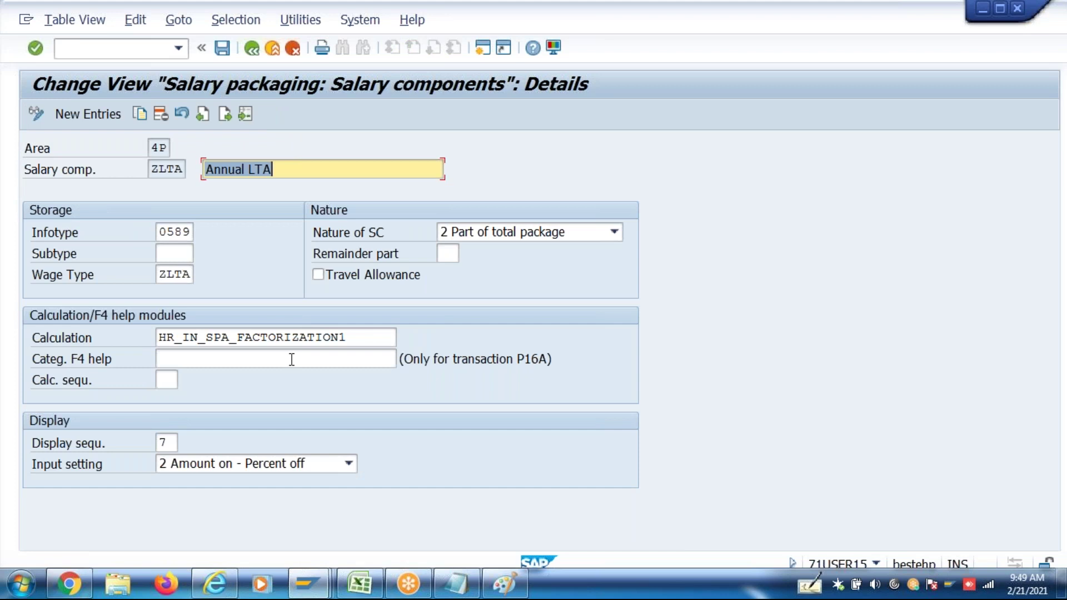
click(225, 114)
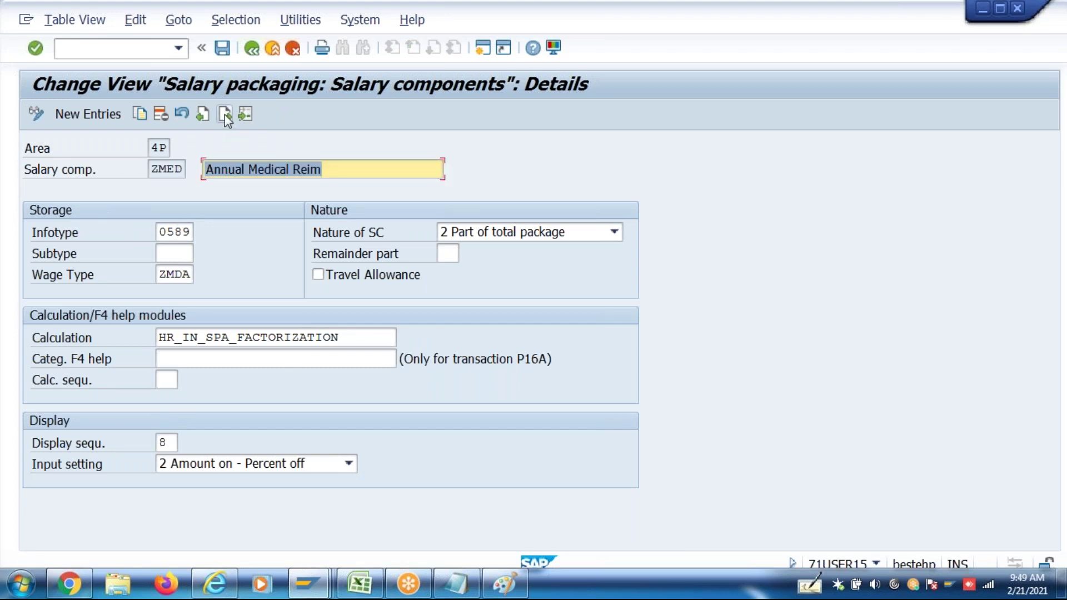
click(355, 337)
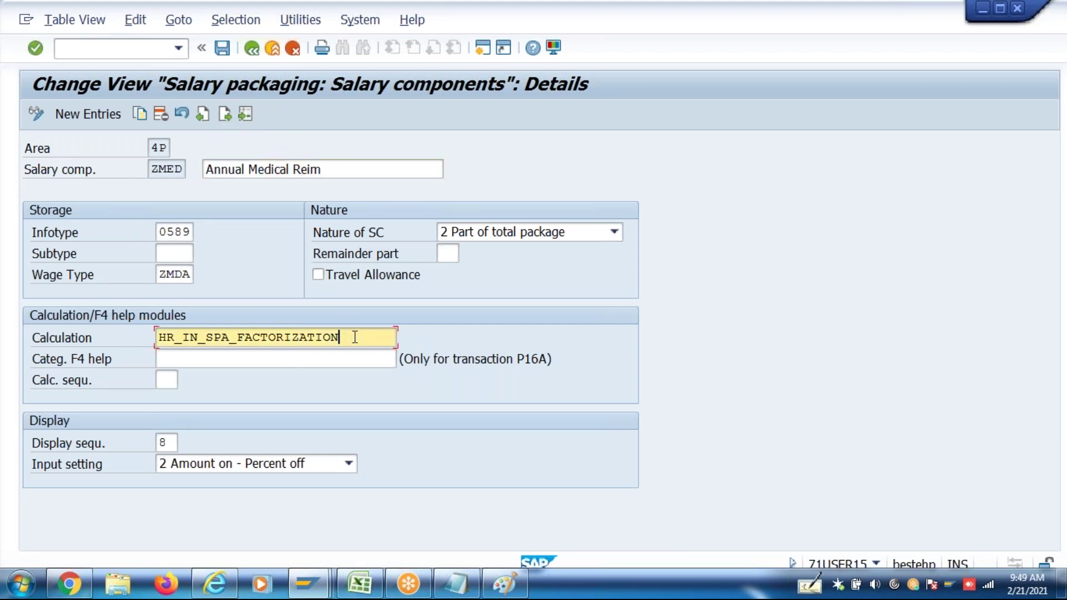
click(258, 52)
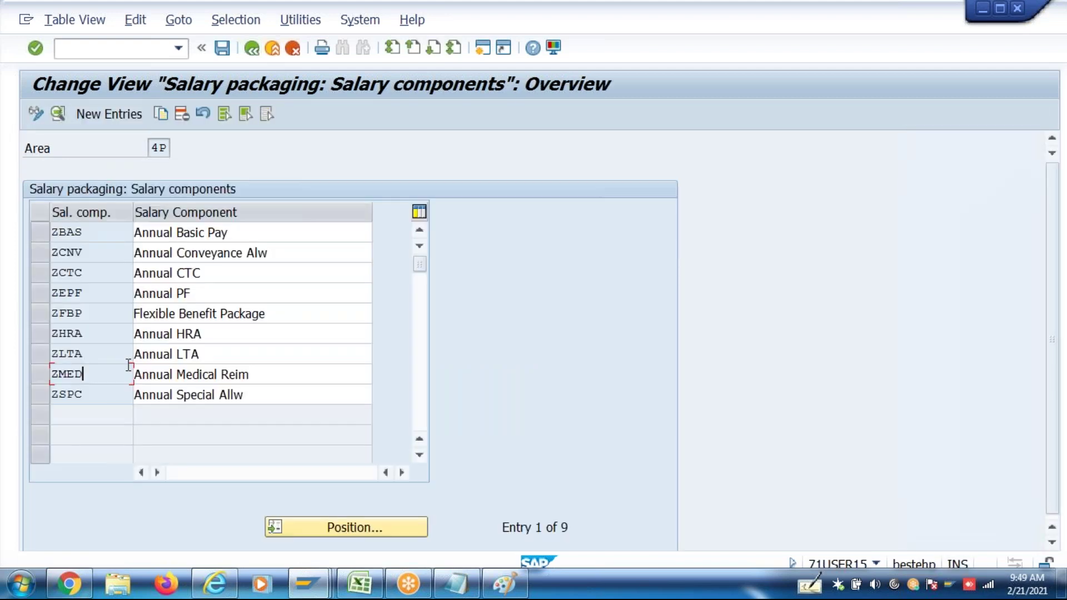
double_click(114, 261)
click(372, 337)
Save the salary component settings under the customizing request and open a new session
key(ctrl+s)
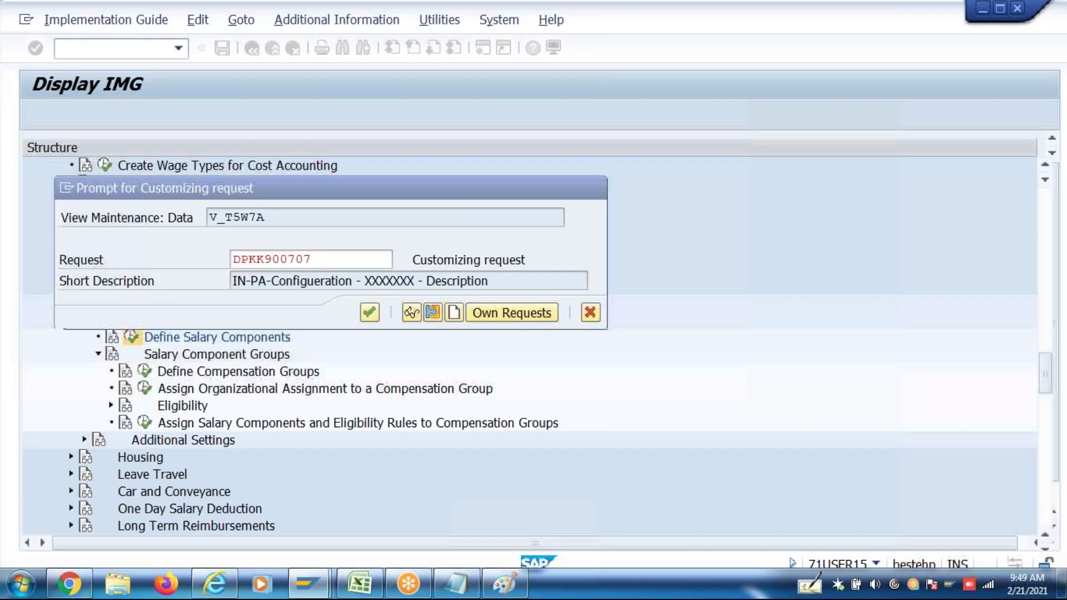
key(Return)
click(485, 47)
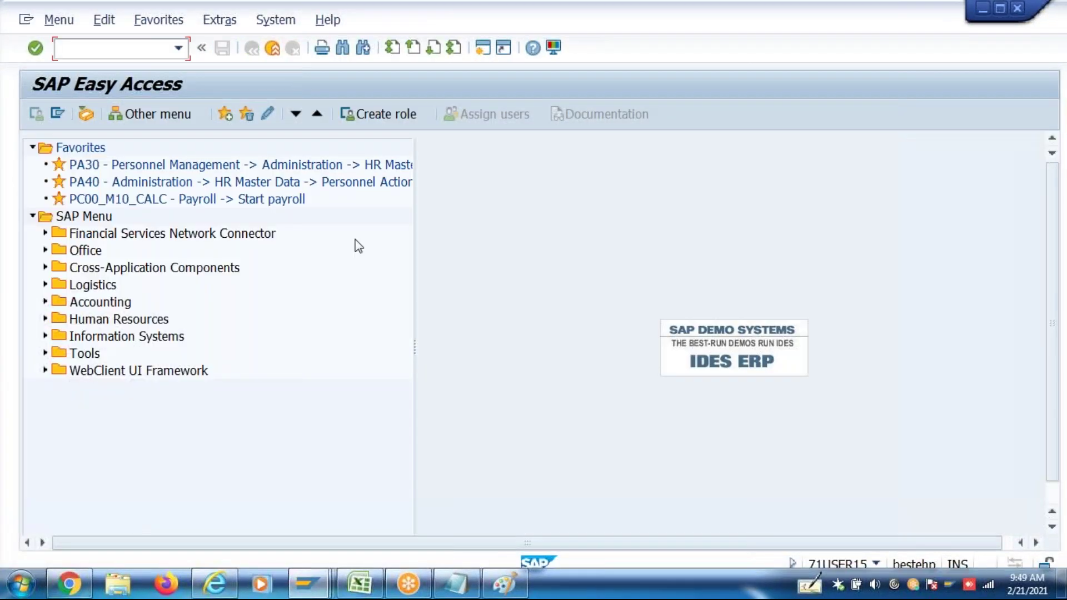
Start P16B_Admin and load the employee's salary package for effective date 01.04.2017
text(P16B_AMDIN)
key(Return)
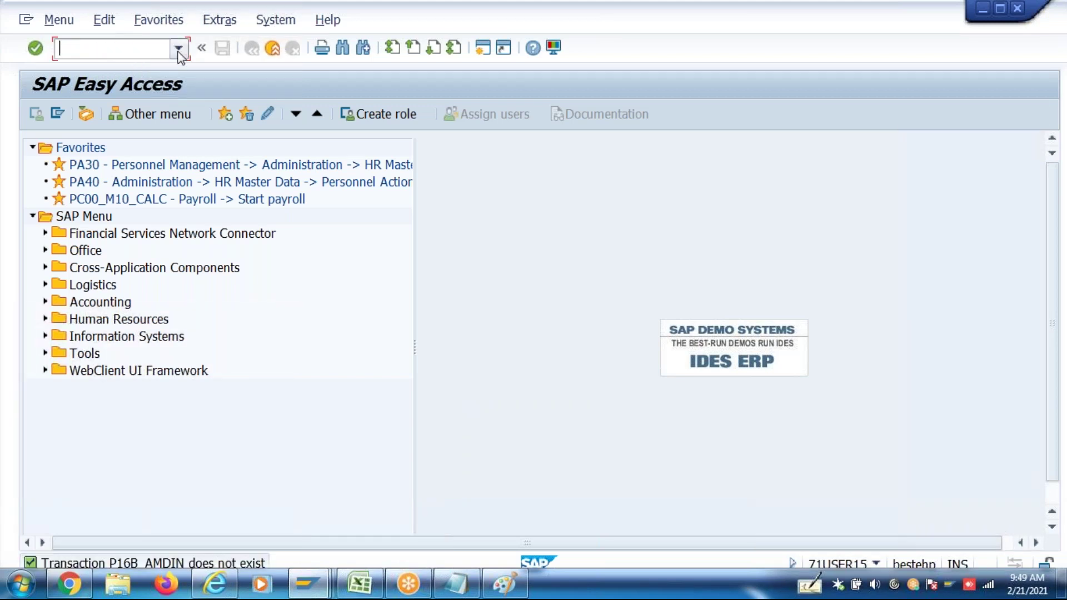
click(179, 50)
scroll(137, 109, up, 2)
click(132, 98)
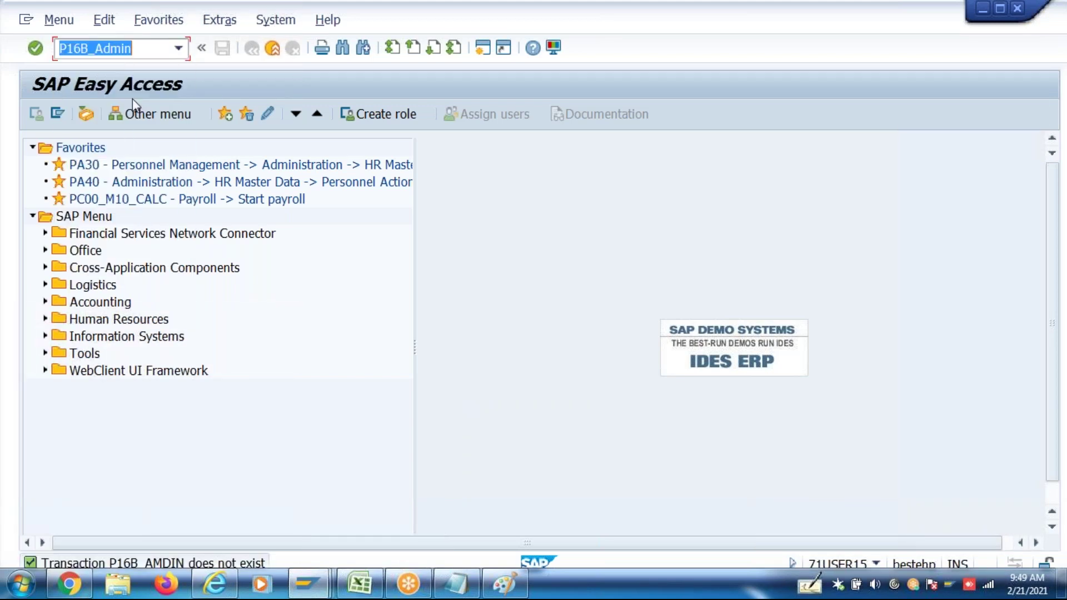
key(Return)
click(193, 169)
click(183, 186)
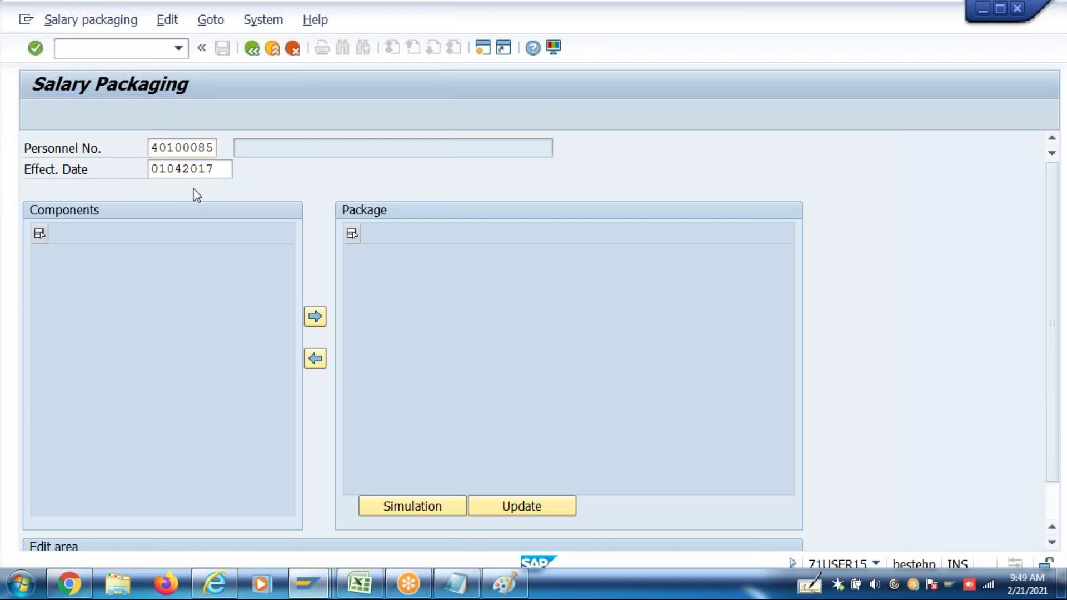
key(Return)
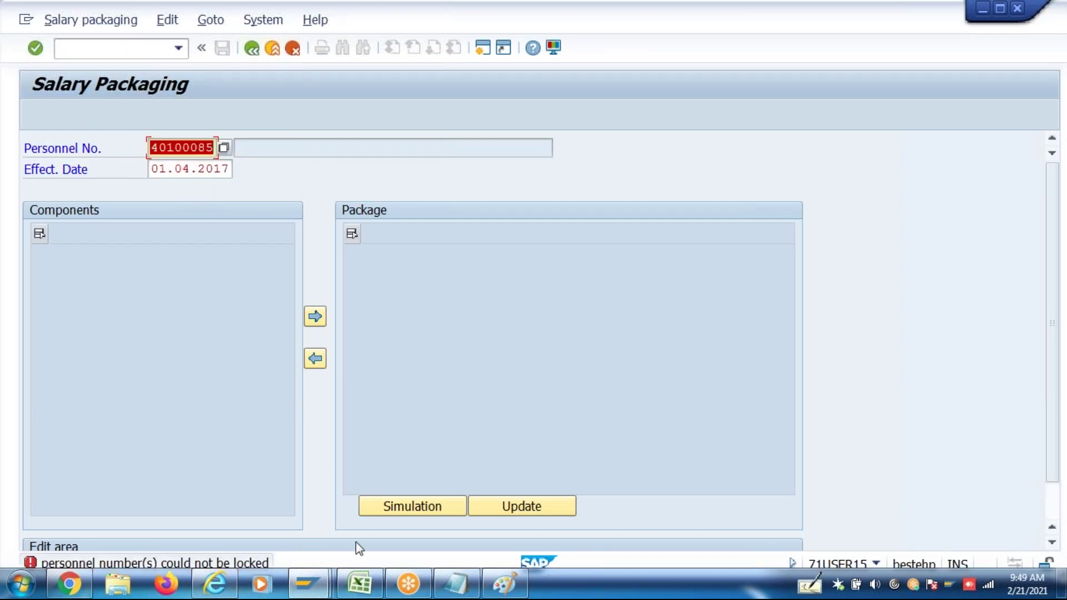
Close the other salary packaging window and bring the 01.04.2017 Salary Packaging screen forward
mouse_move(317, 590)
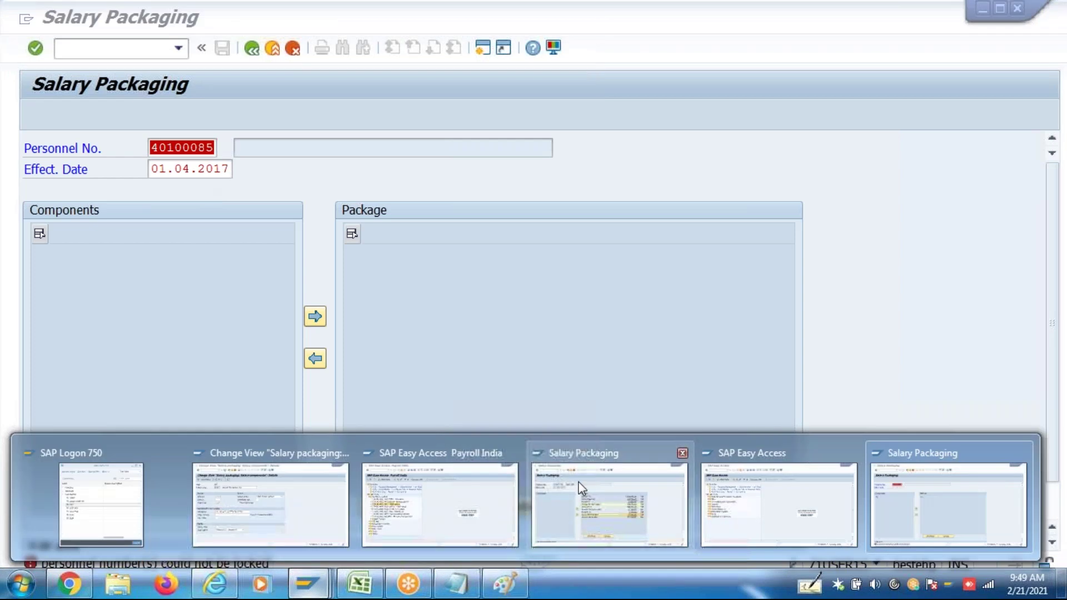
click(682, 453)
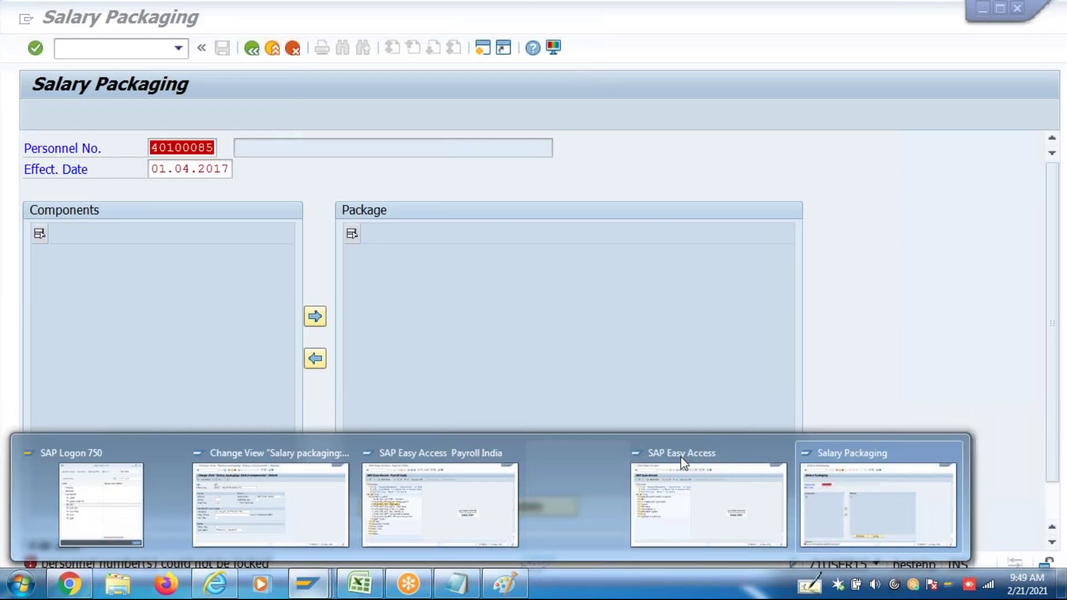
click(724, 485)
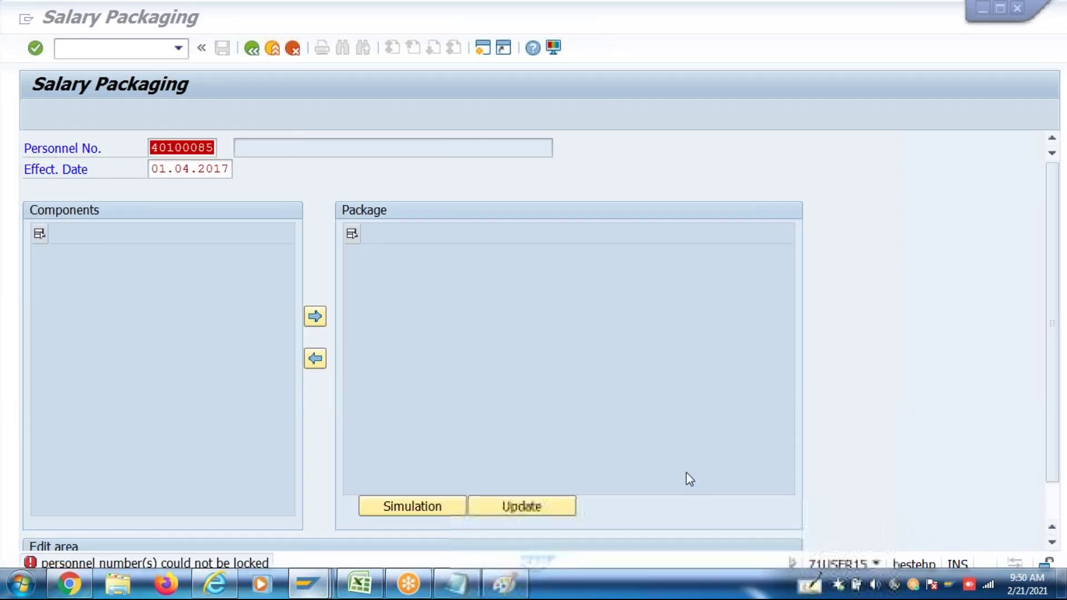
click(271, 146)
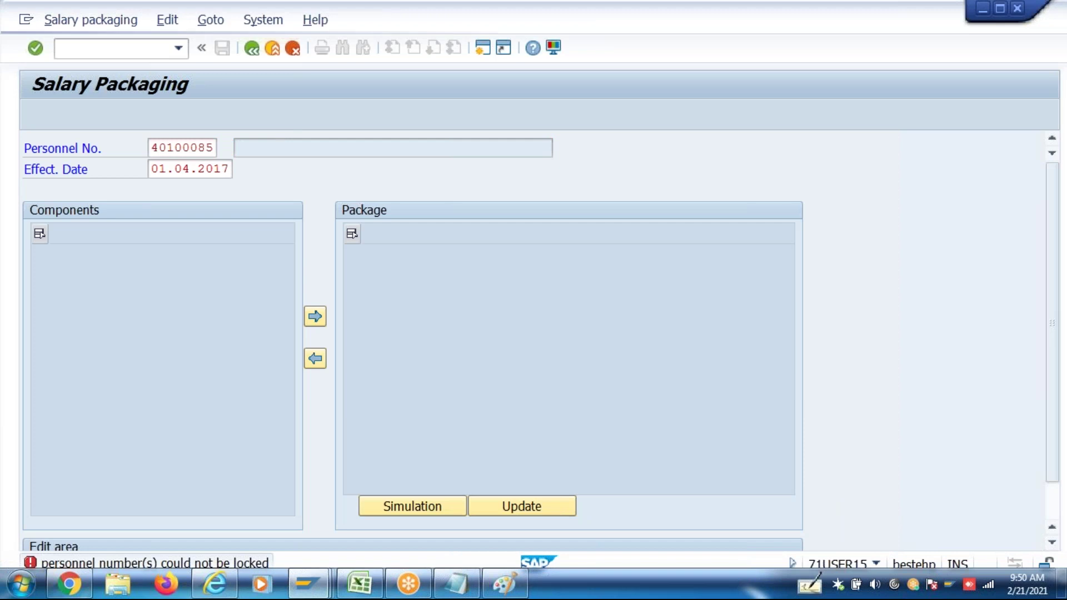
Load the employee's salary package and add Annual LTA to it at 0.00
key(Return)
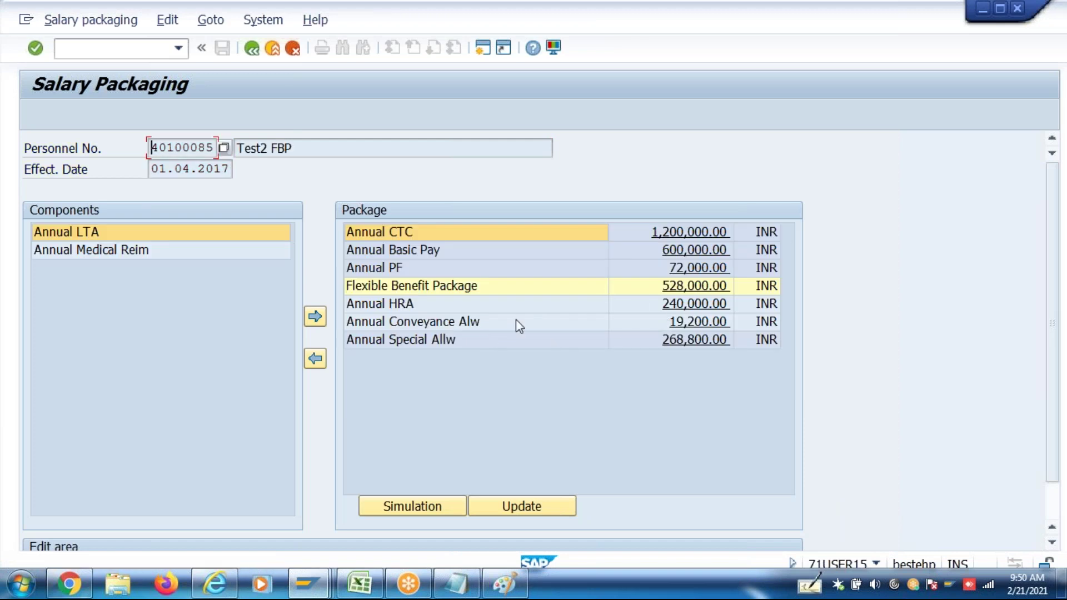
click(82, 231)
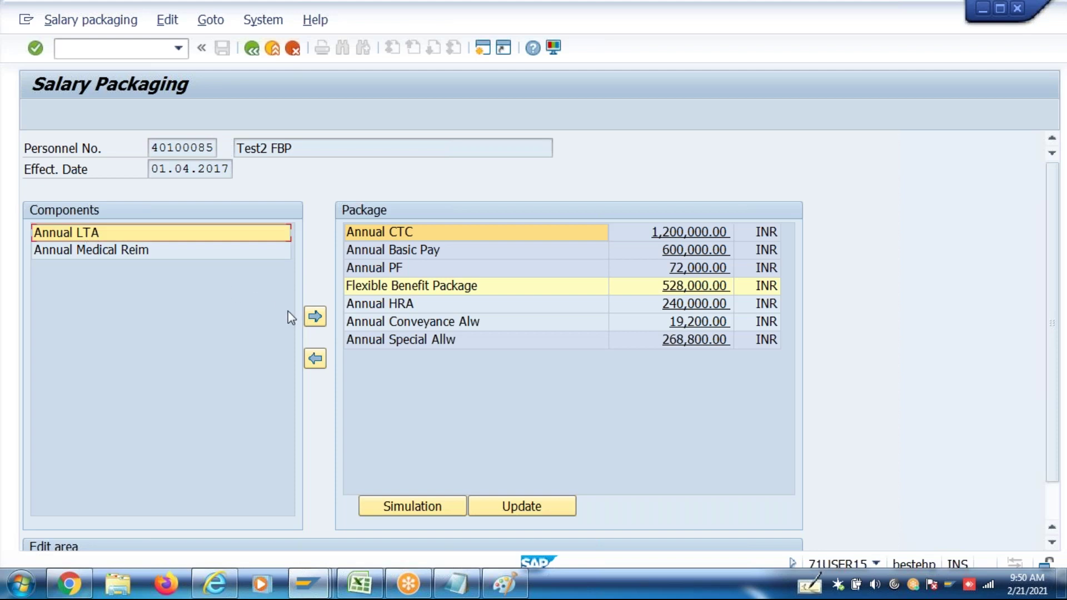
click(314, 318)
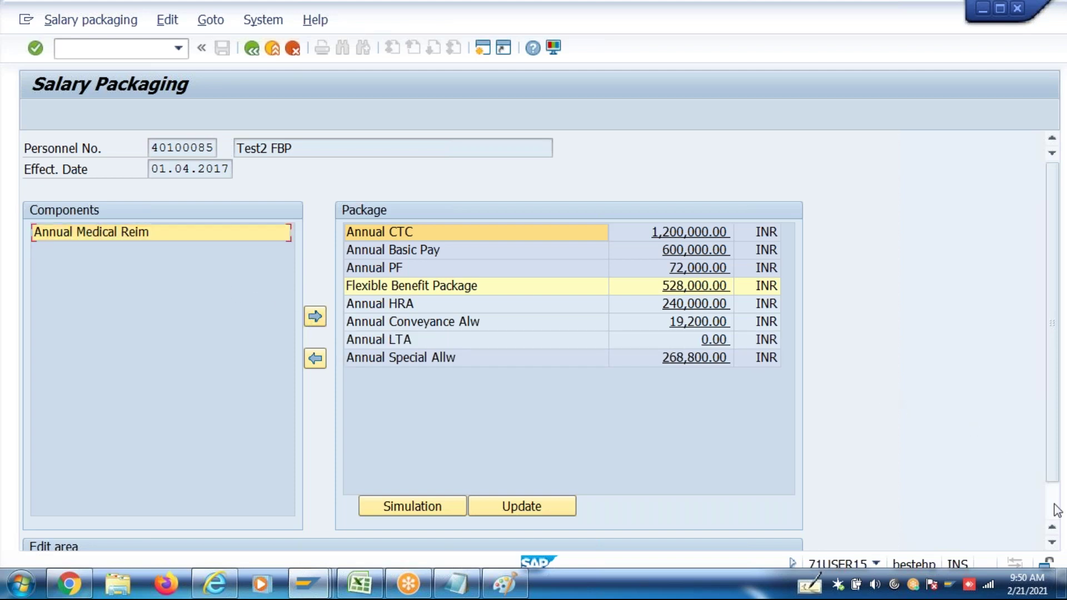
scroll(922, 526, down, 1)
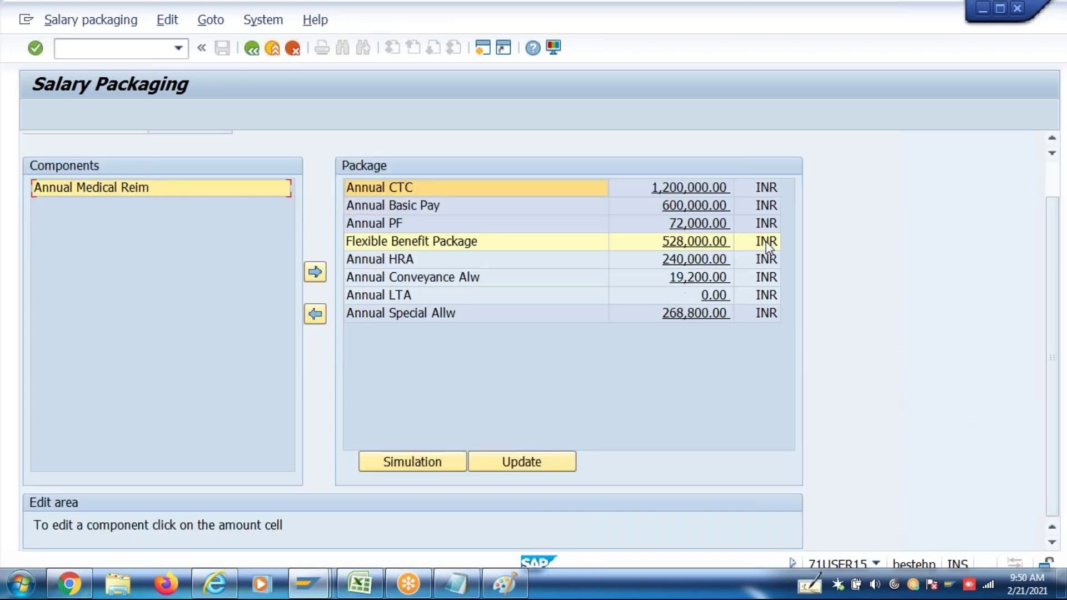
Valuate the Annual LTA amount so a new amount of 72,000.00 is proposed
click(712, 295)
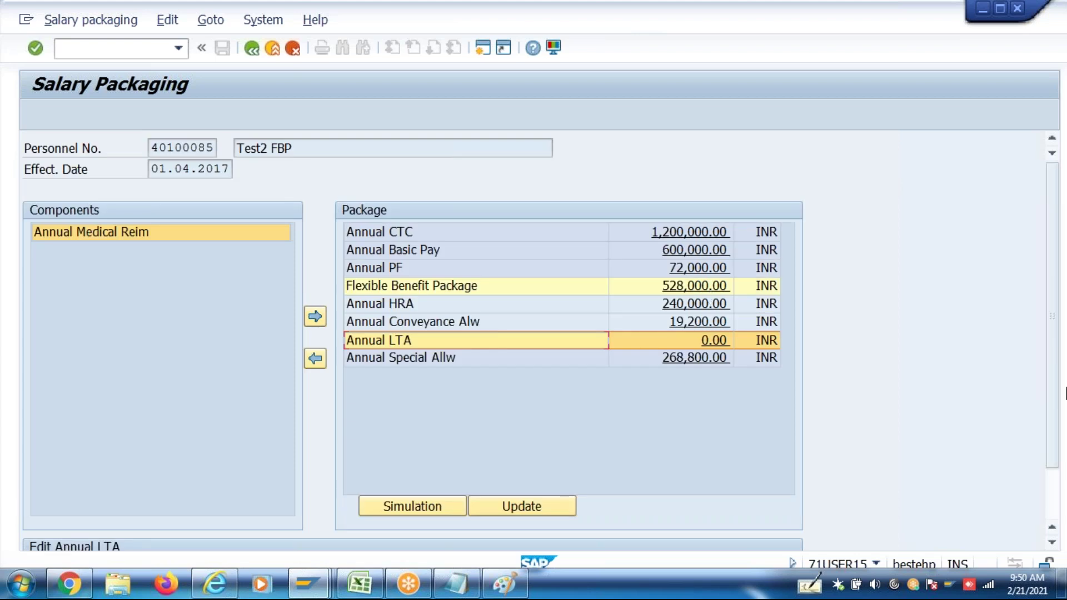
click(1056, 491)
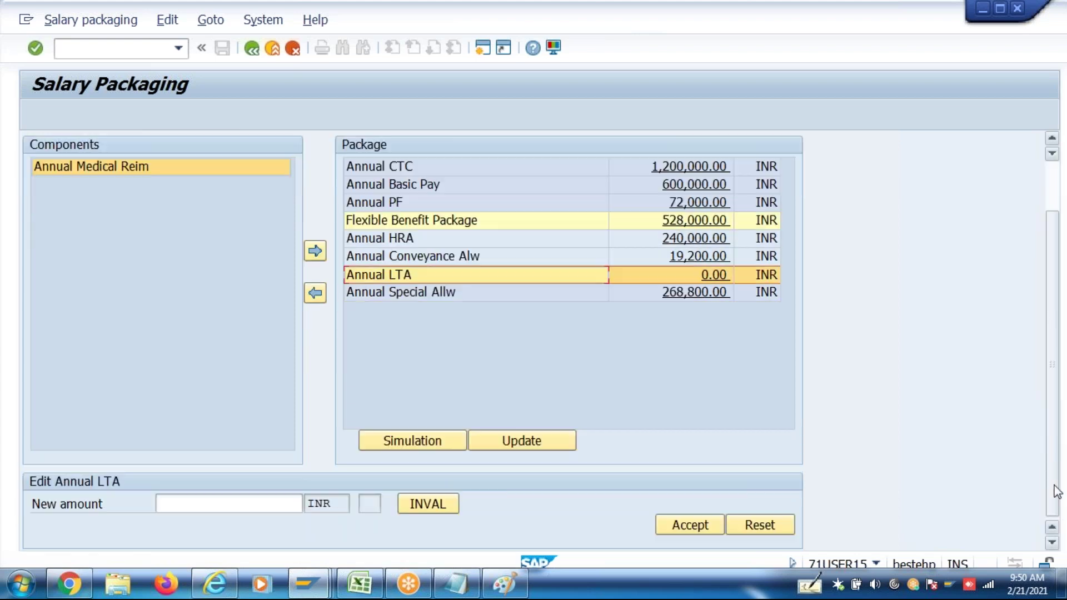
click(444, 506)
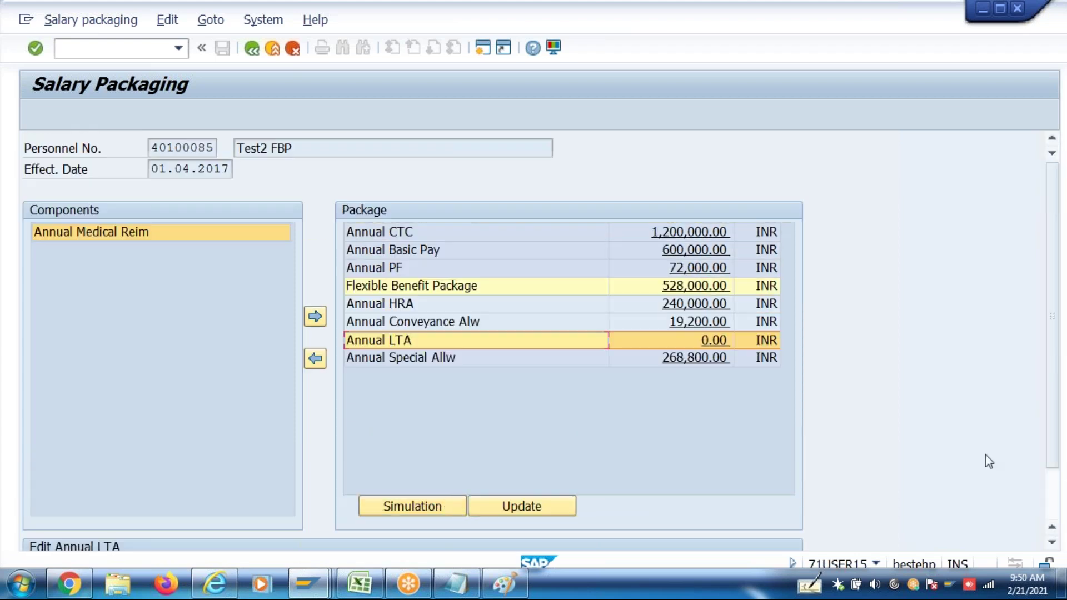
click(1052, 499)
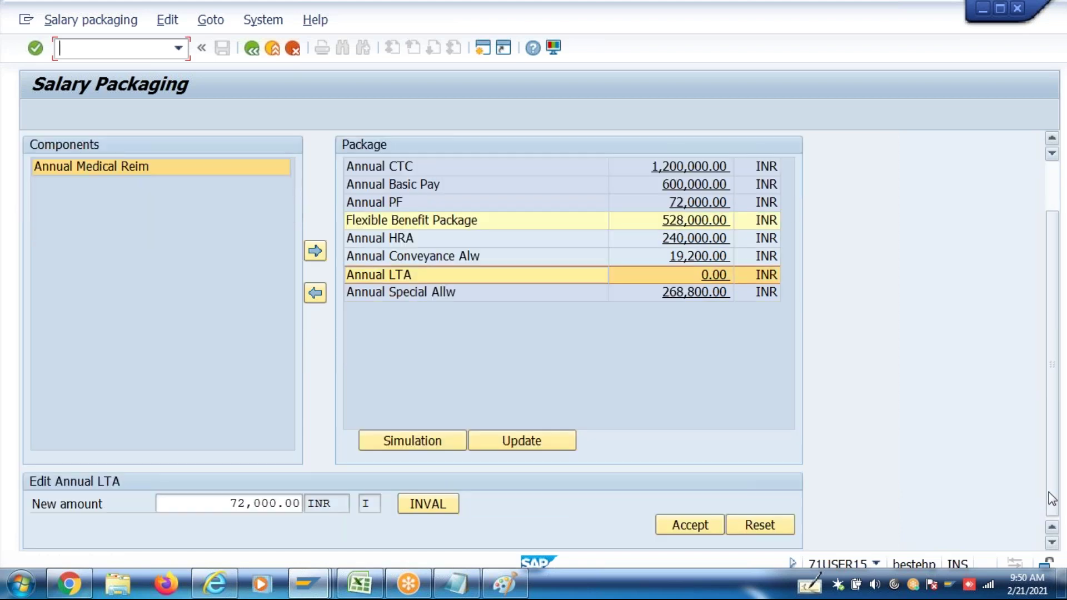
click(411, 506)
Simulate the package payslip, then add Annual Medical Reim to the package at 0.00 INR
click(411, 506)
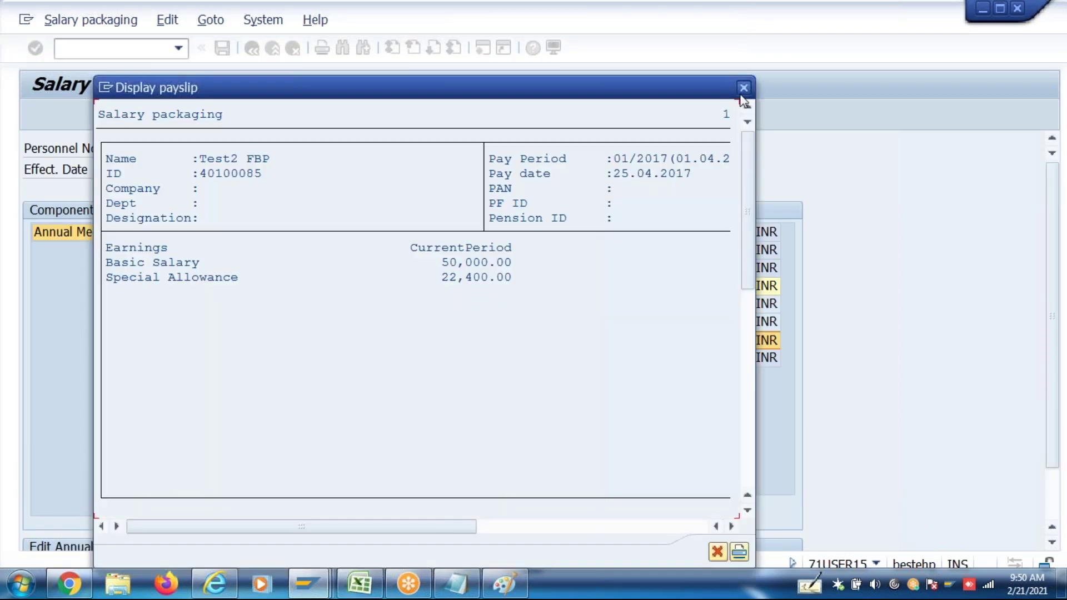
click(743, 85)
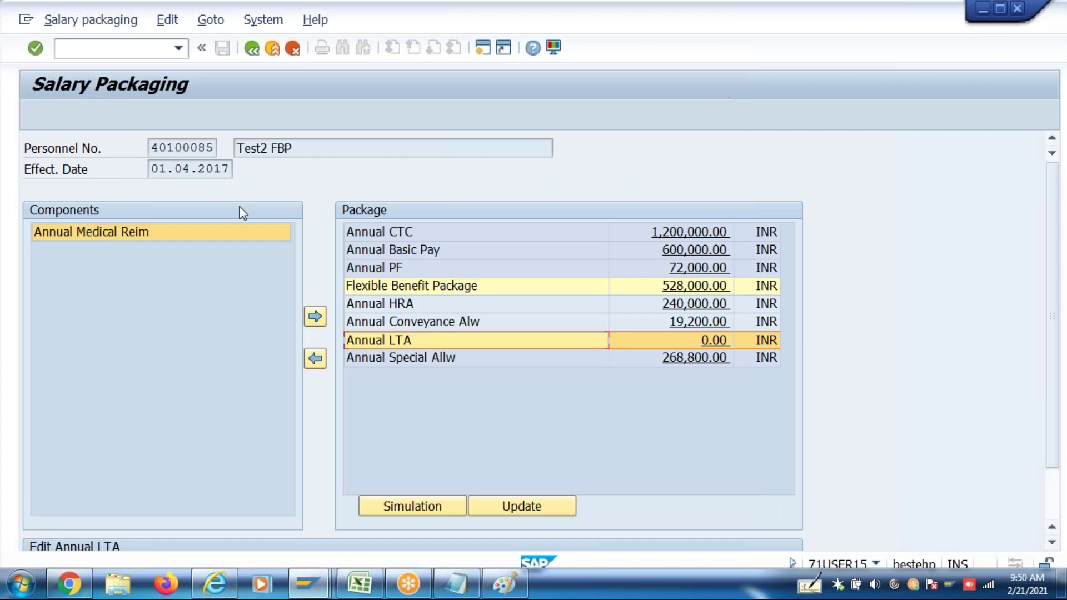
click(98, 234)
click(315, 317)
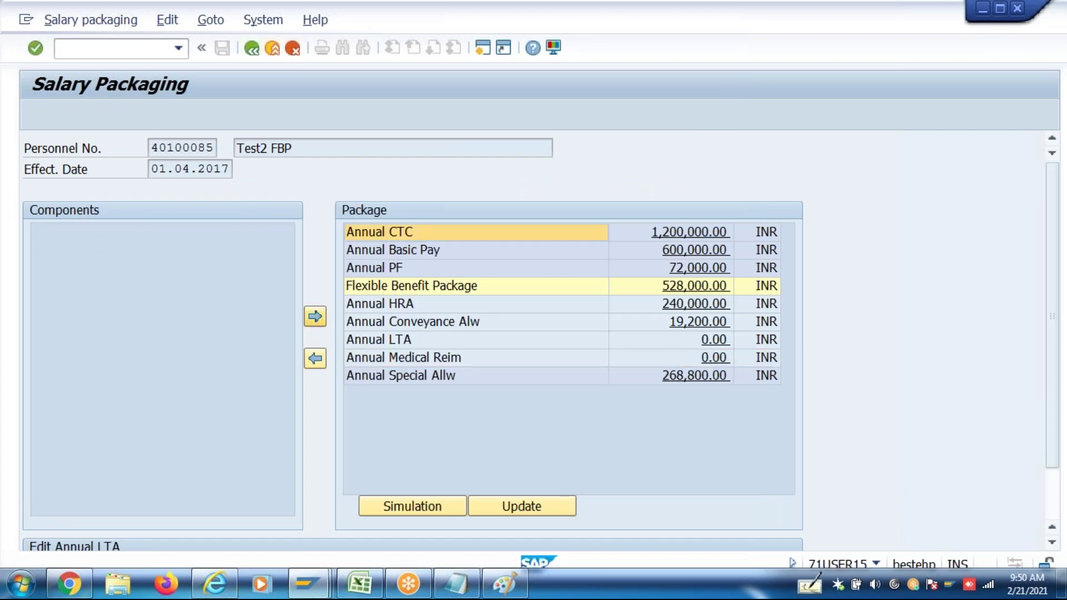
click(1052, 507)
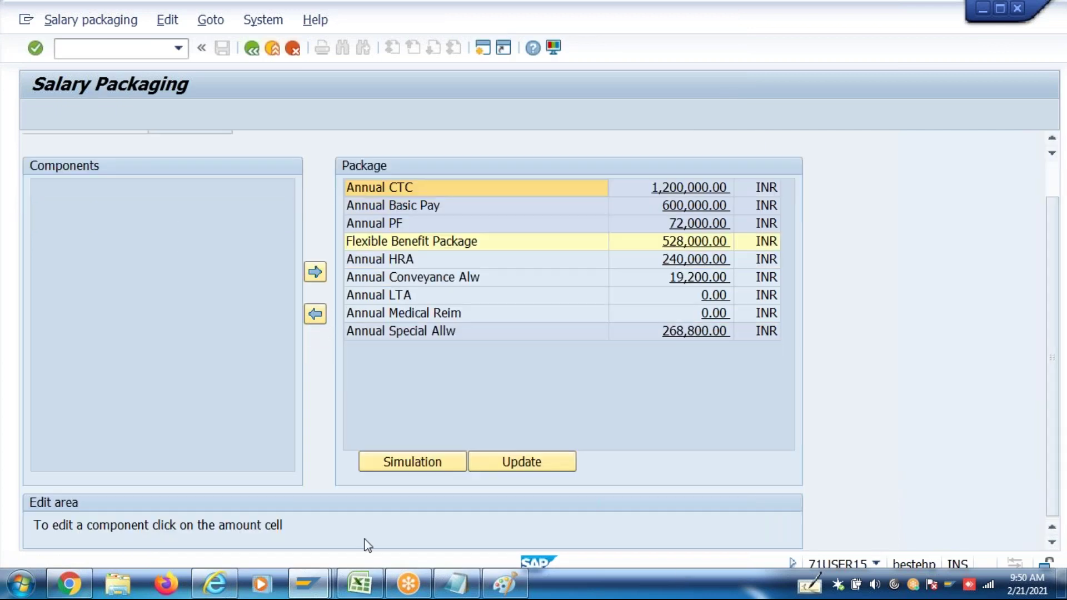
click(364, 580)
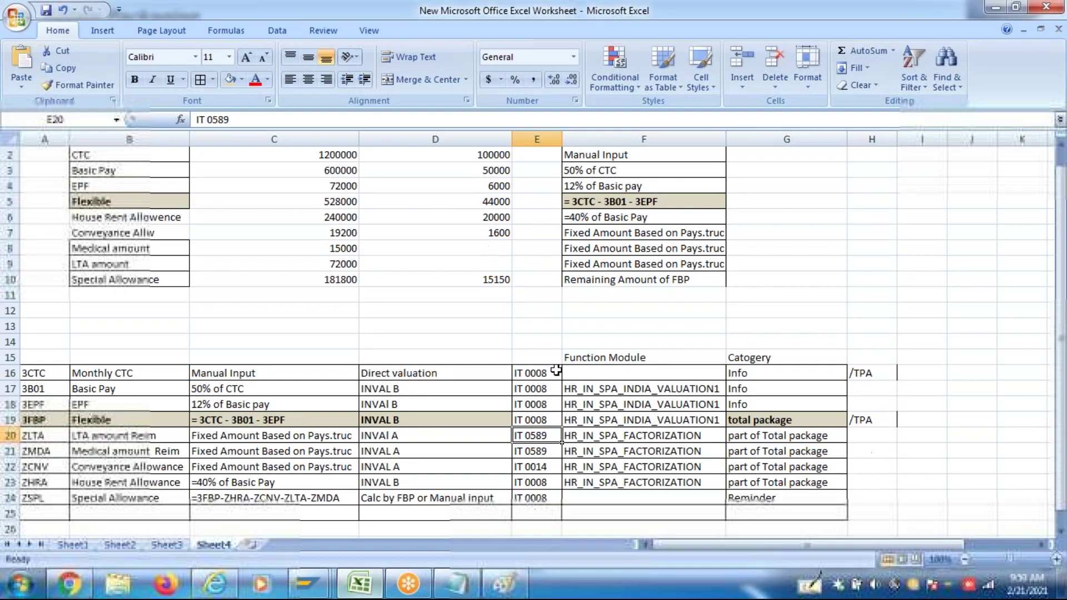
Append 1 to the function modules in F20–F23 so ZLTA, ZMDA, ZCNV and ZHRA use HR_IN_SPA_FACTORIZATION1
click(722, 436)
double_click(722, 437)
text(1)
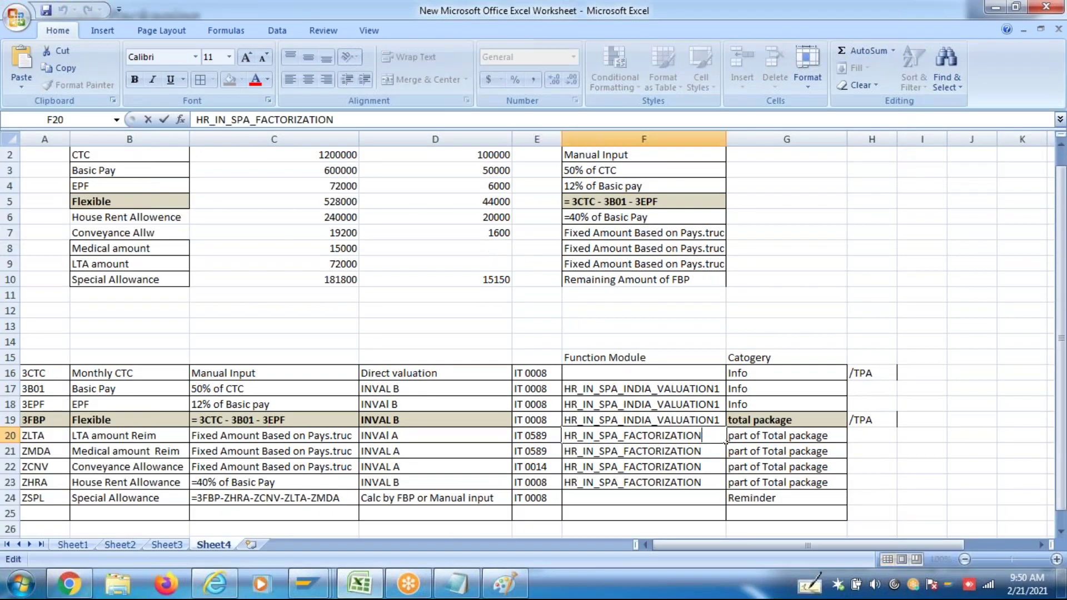
double_click(705, 452)
text(1)
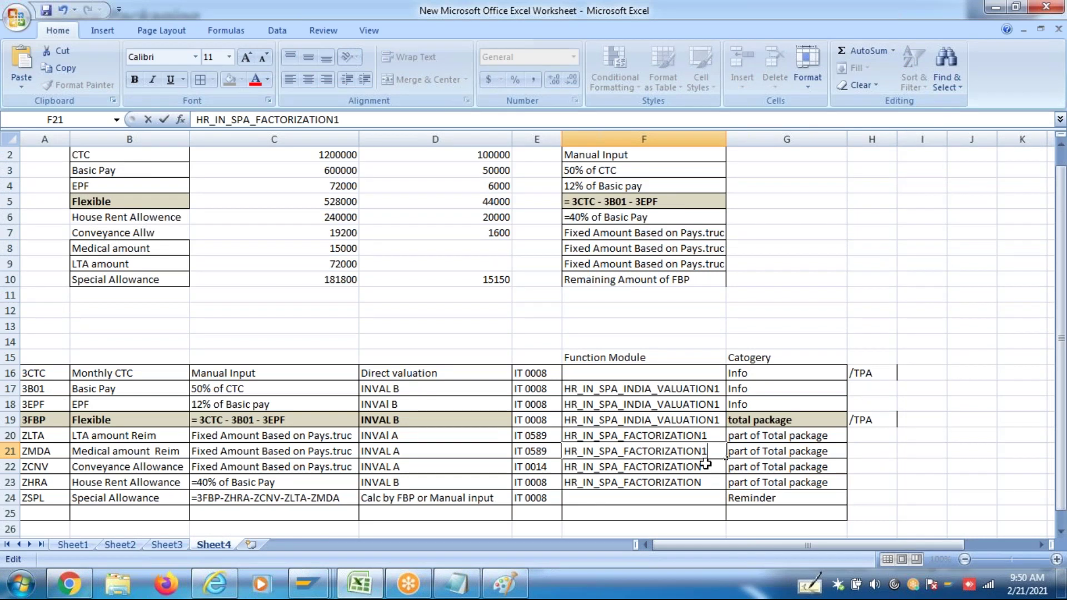
double_click(705, 464)
text(1)
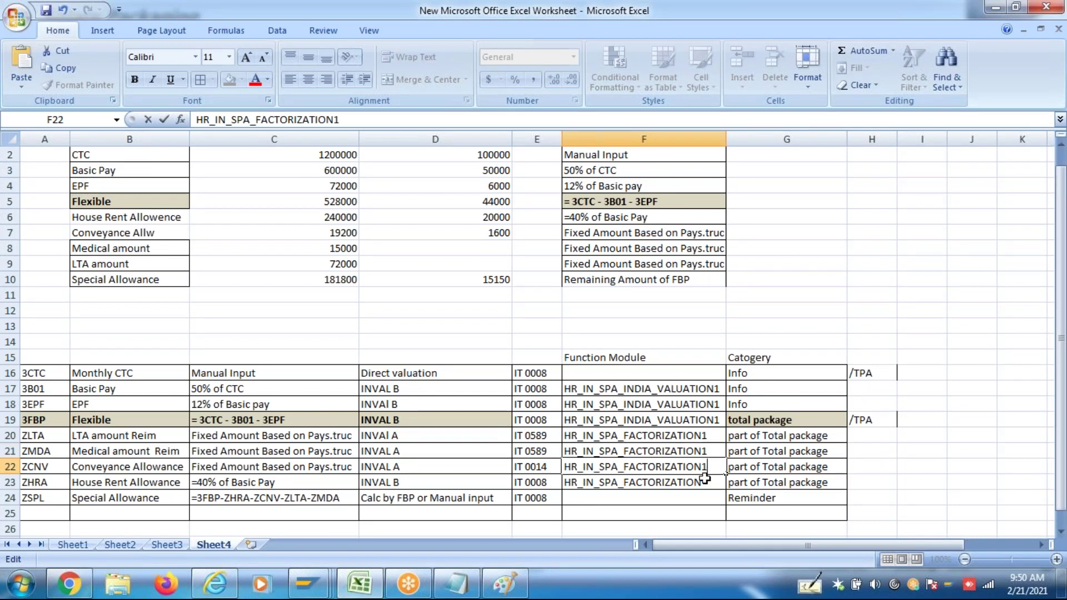
double_click(705, 479)
text(1)
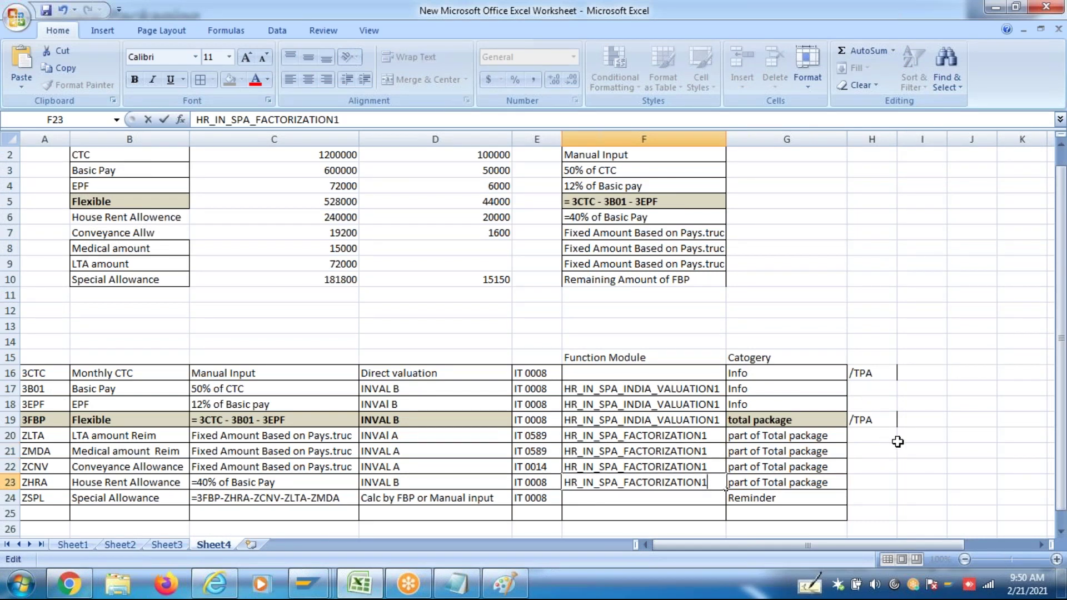
key(ctrl+Return)
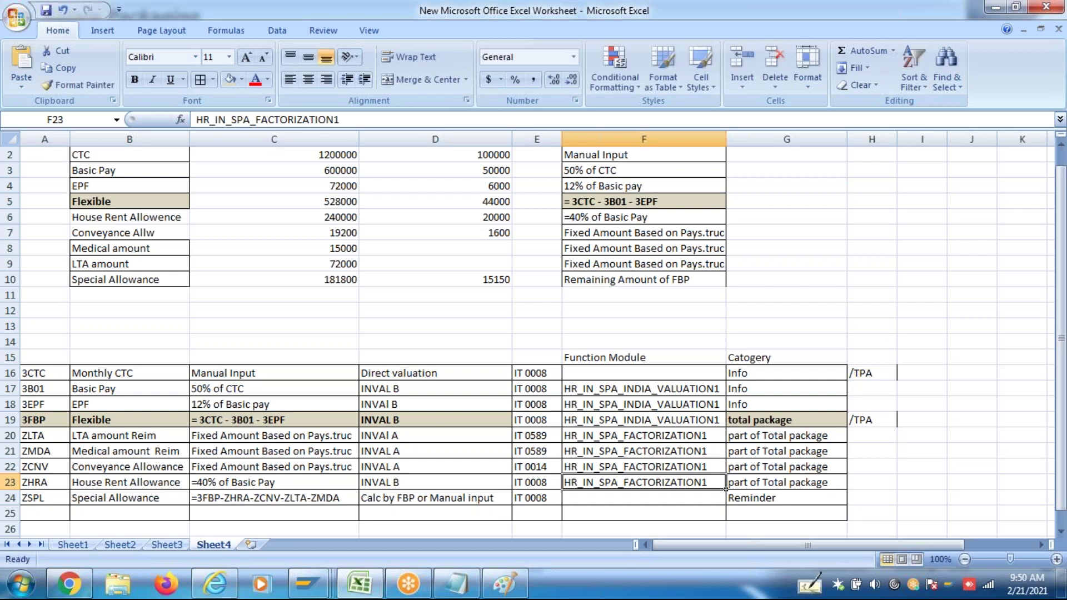
key(alt+Tab)
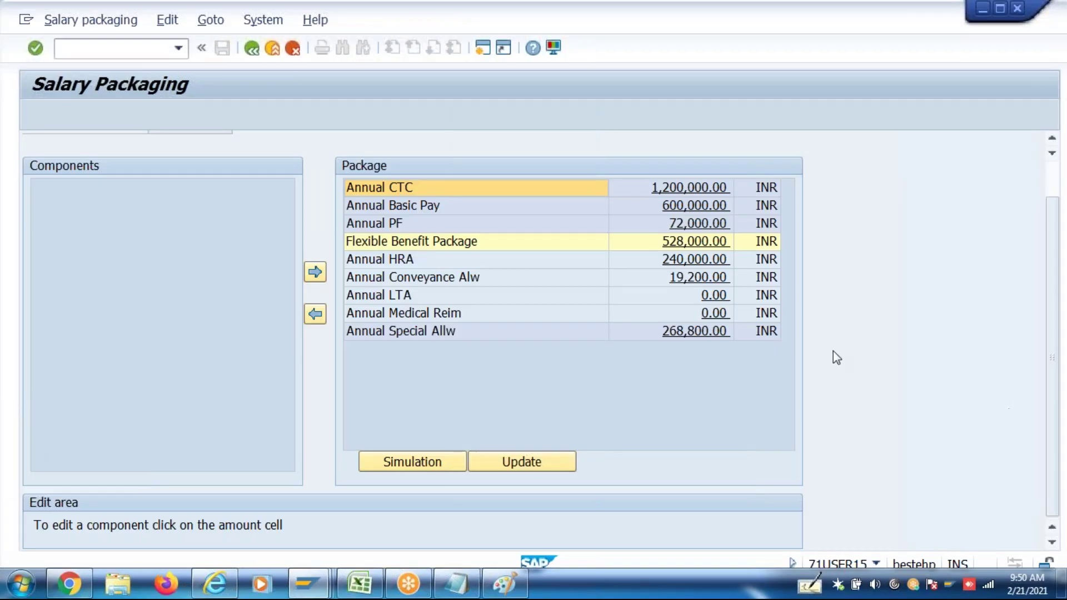
Valuate Annual Medical Reim's amount, getting 180,000.00 INR proposed, and select that value
click(712, 316)
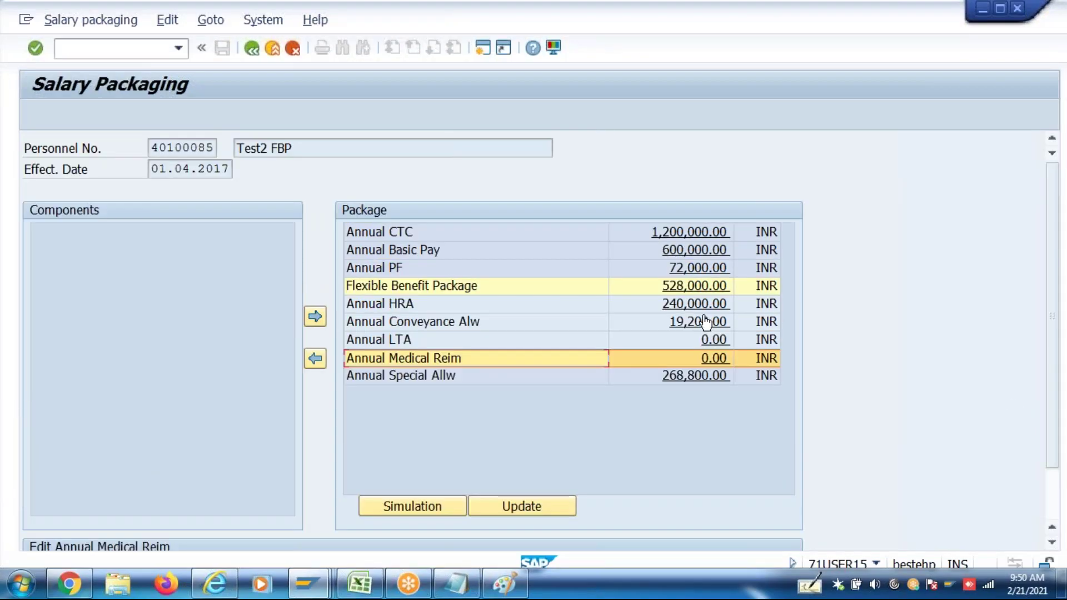
scroll(1052, 492, down, 2)
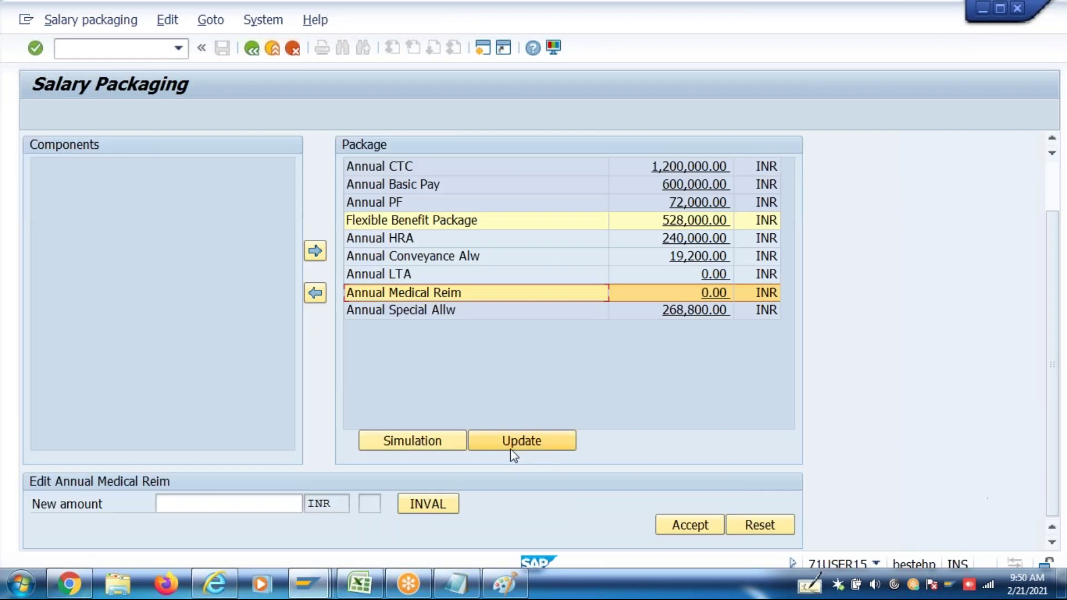
click(429, 507)
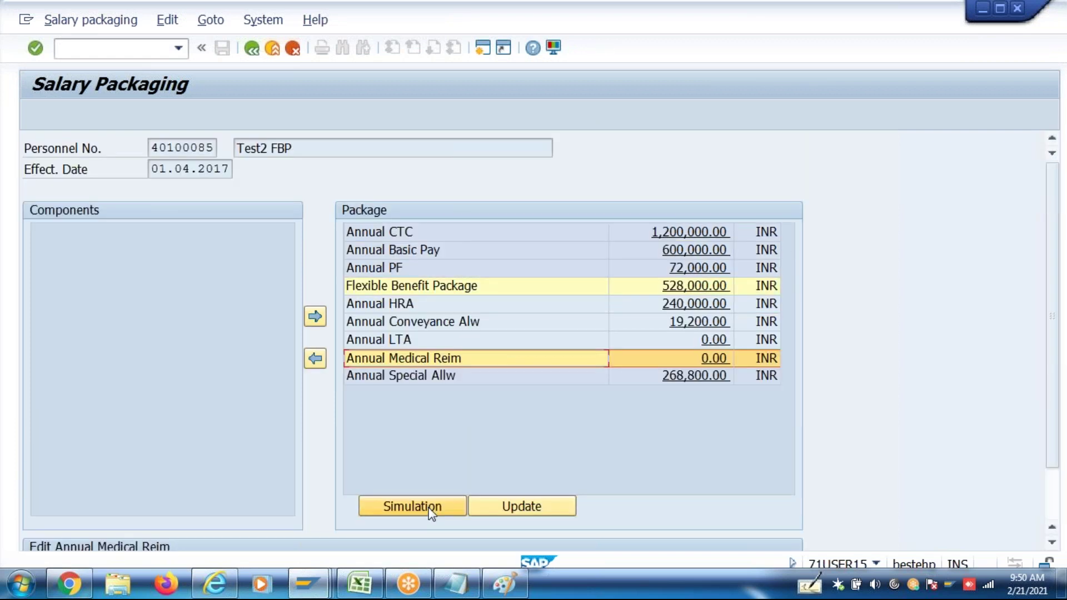
scroll(1057, 496, down, 2)
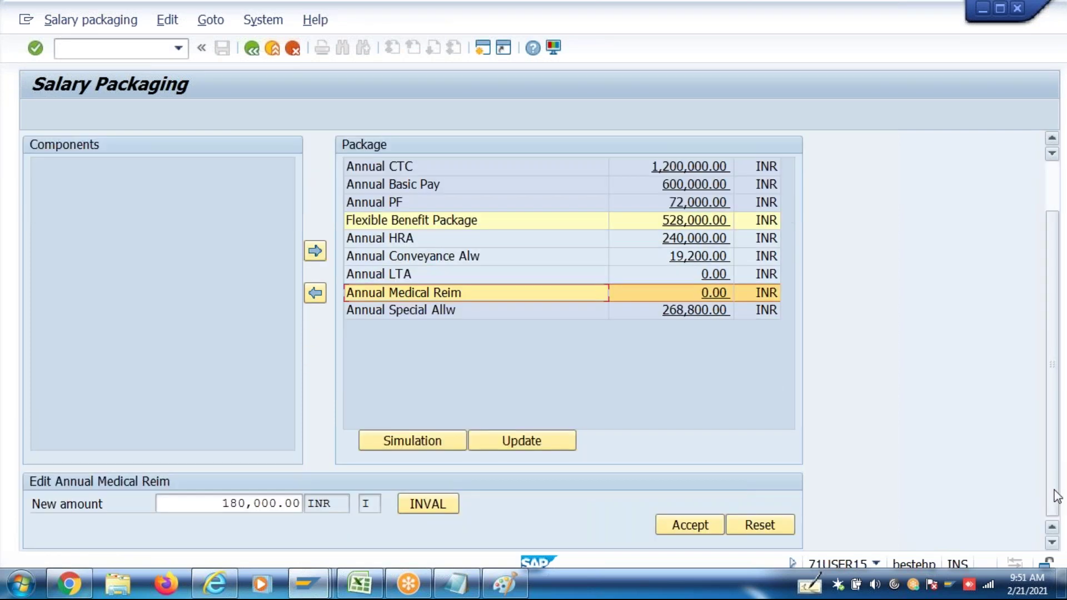
drag(217, 503, 301, 503)
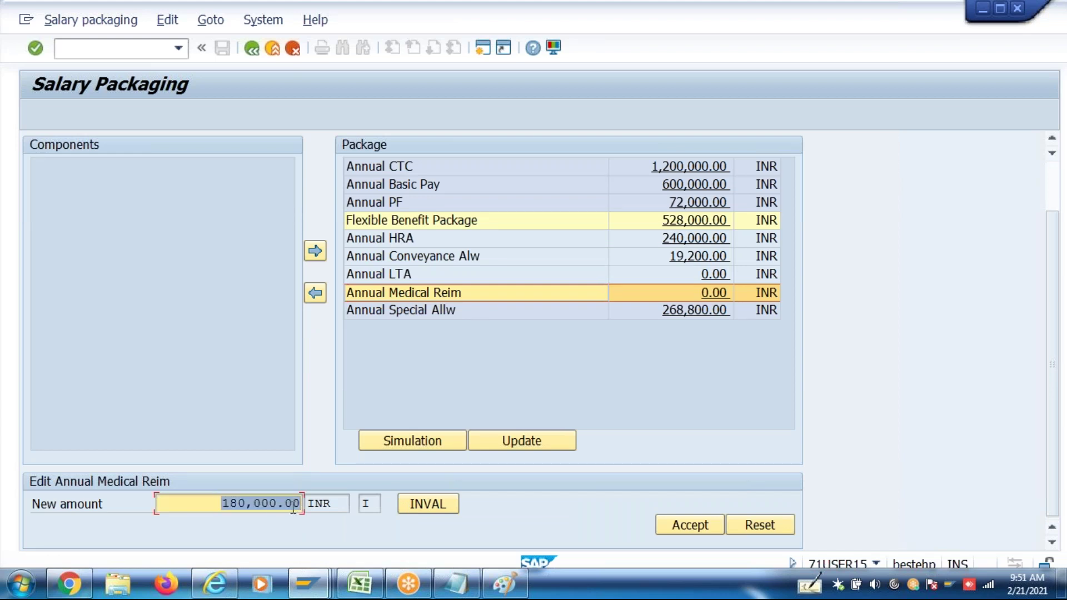
click(226, 503)
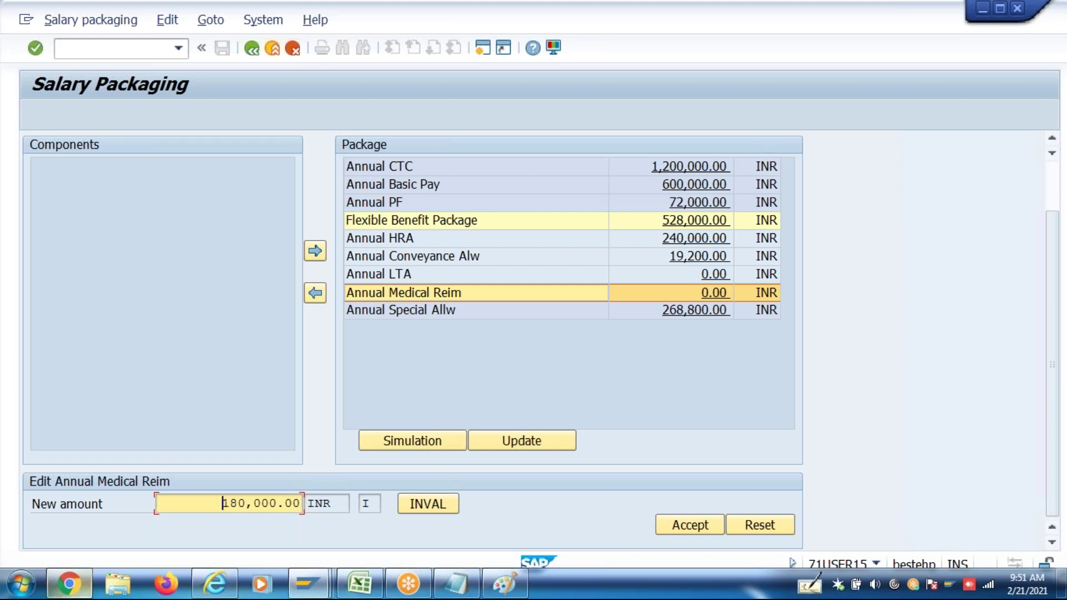
click(361, 586)
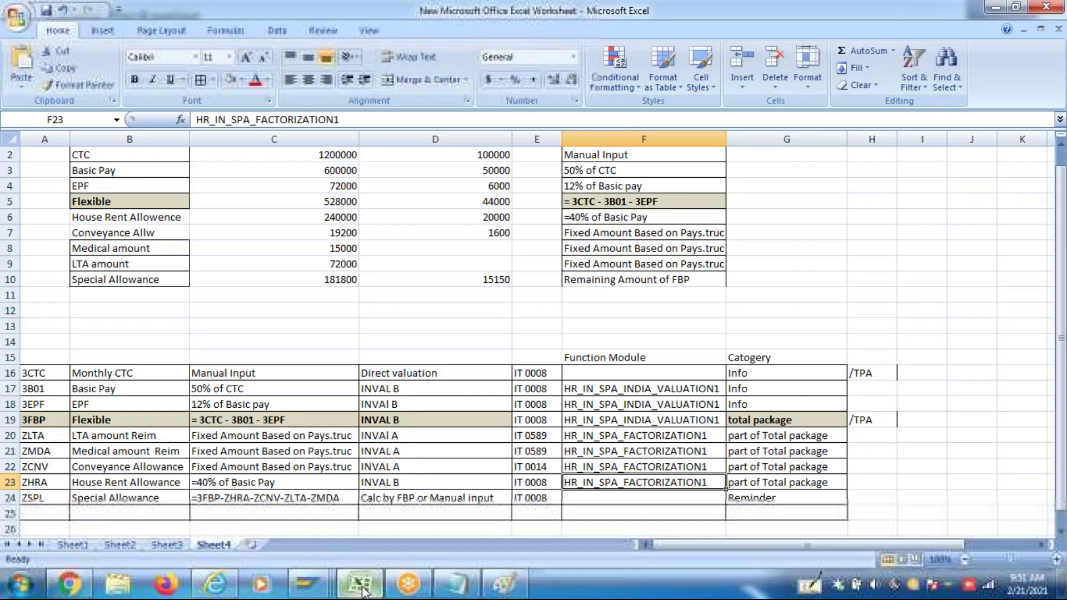
Compute =15000/12 in Excel cell I7, giving 1250
click(931, 229)
text(15000)
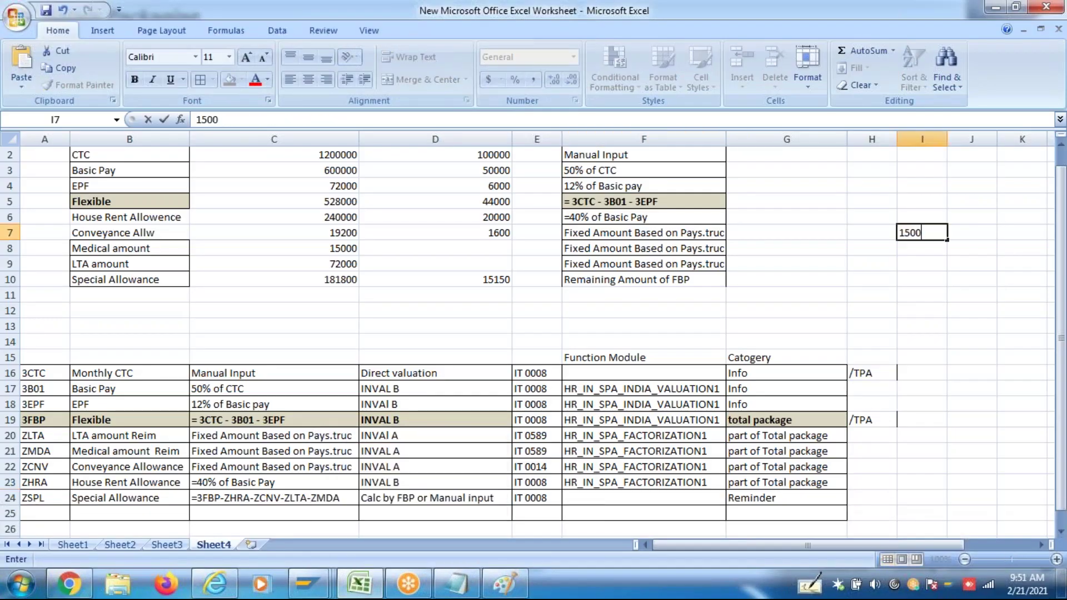
key(BackSpace)
key(BackSpace)
key(BackSpace)
key(BackSpace)
key(BackSpace)
text(=15000)
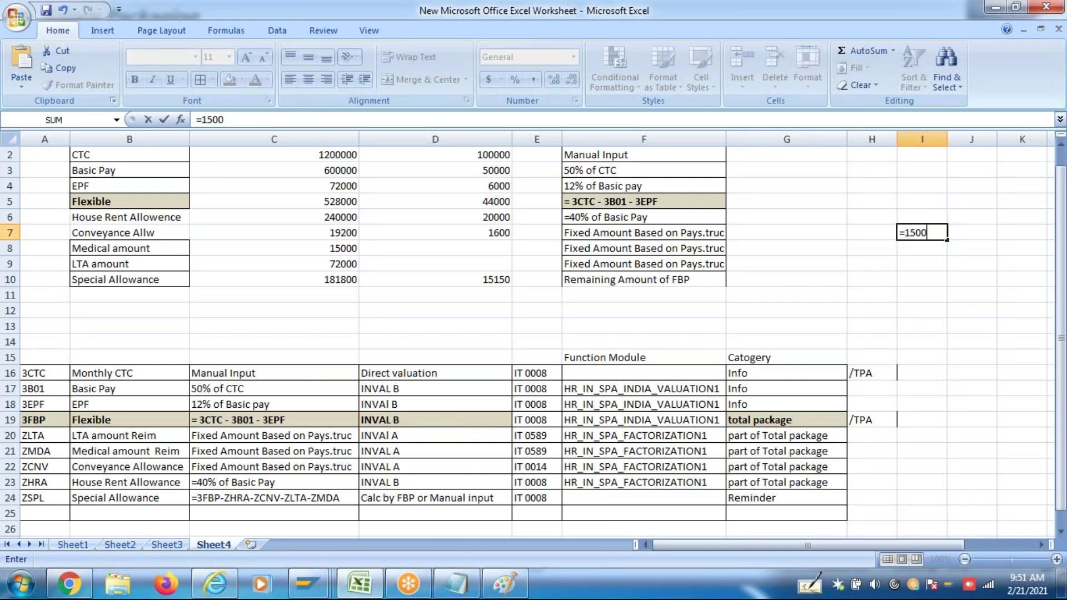
text(/12)
key(Return)
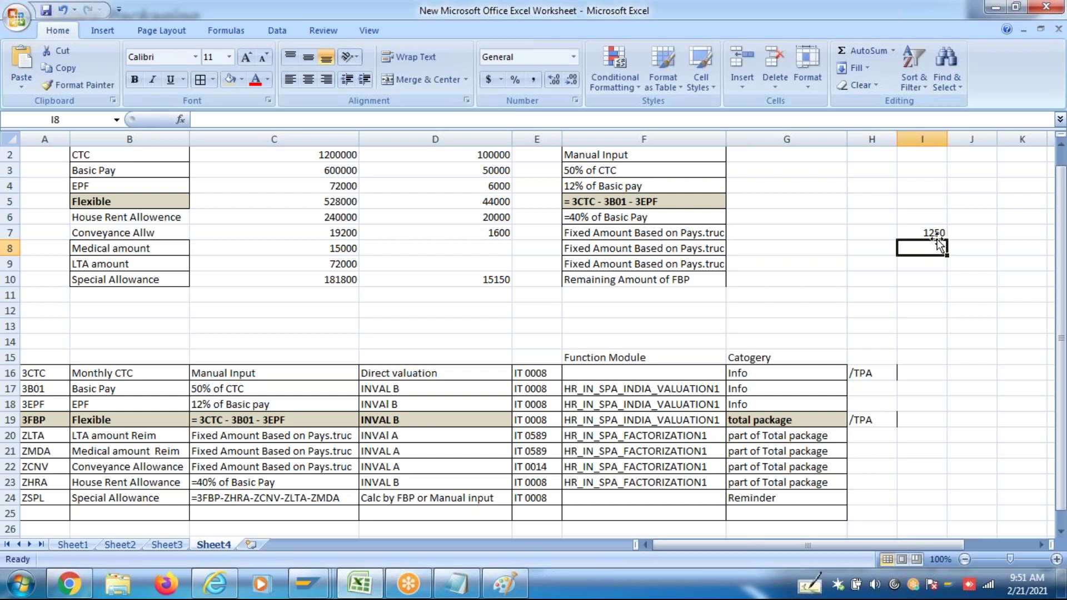
key(Up)
key(Up)
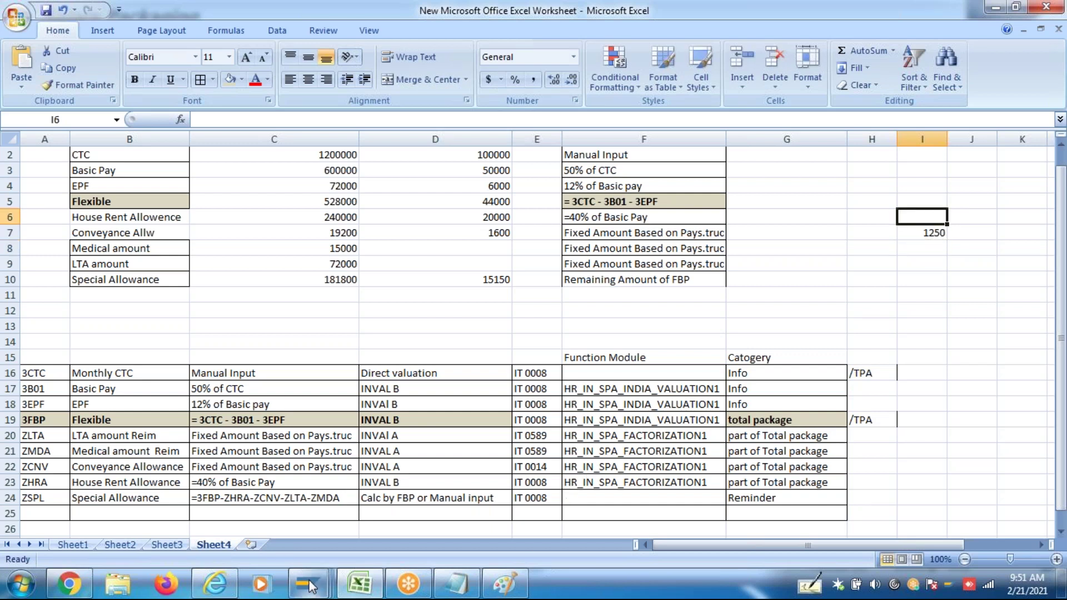
mouse_move(309, 585)
click(439, 500)
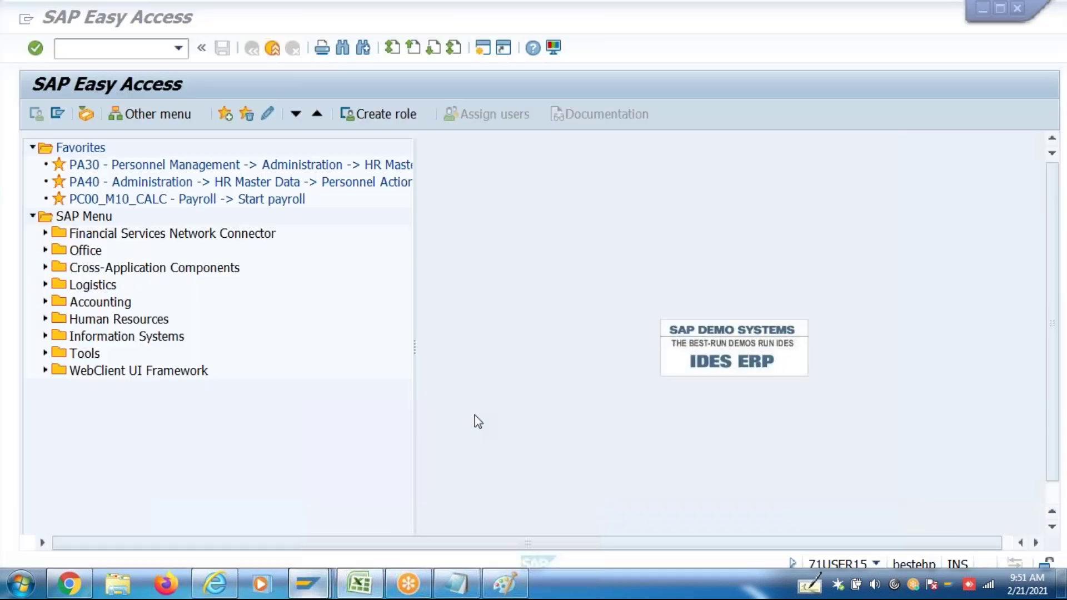
Open V_T510 for maintenance via SM30 with work area 40 / 6P / C1
click(159, 49)
text(Sm30)
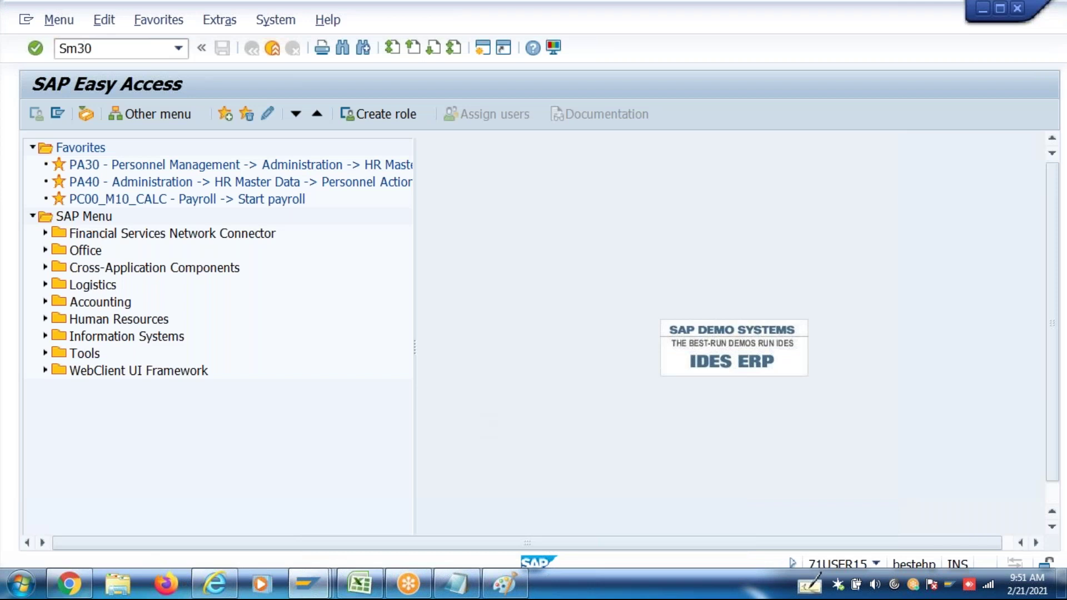
key(Return)
click(237, 362)
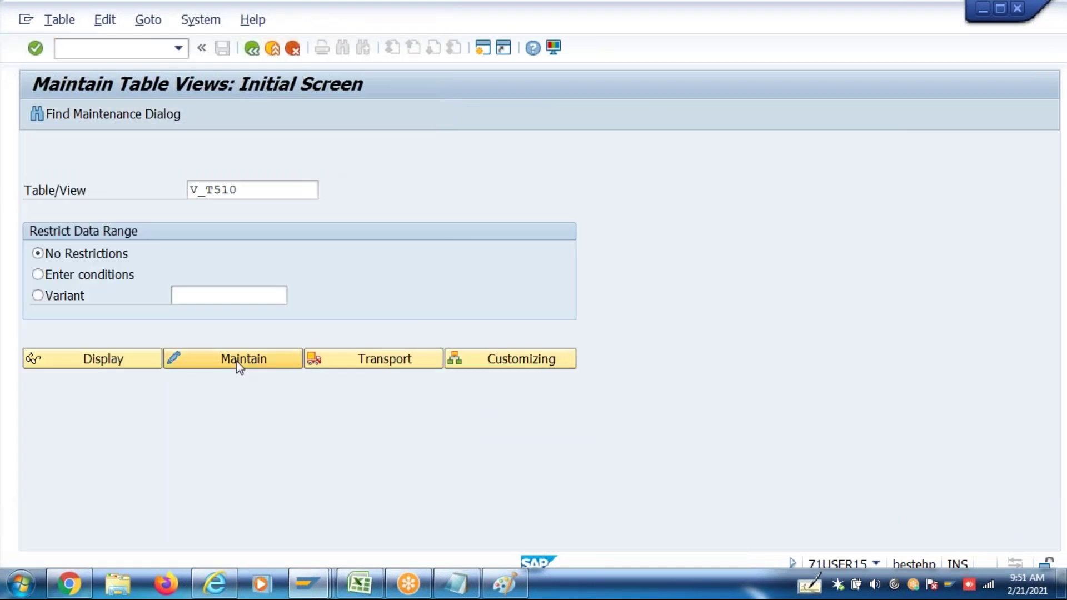
text(40)
click(358, 280)
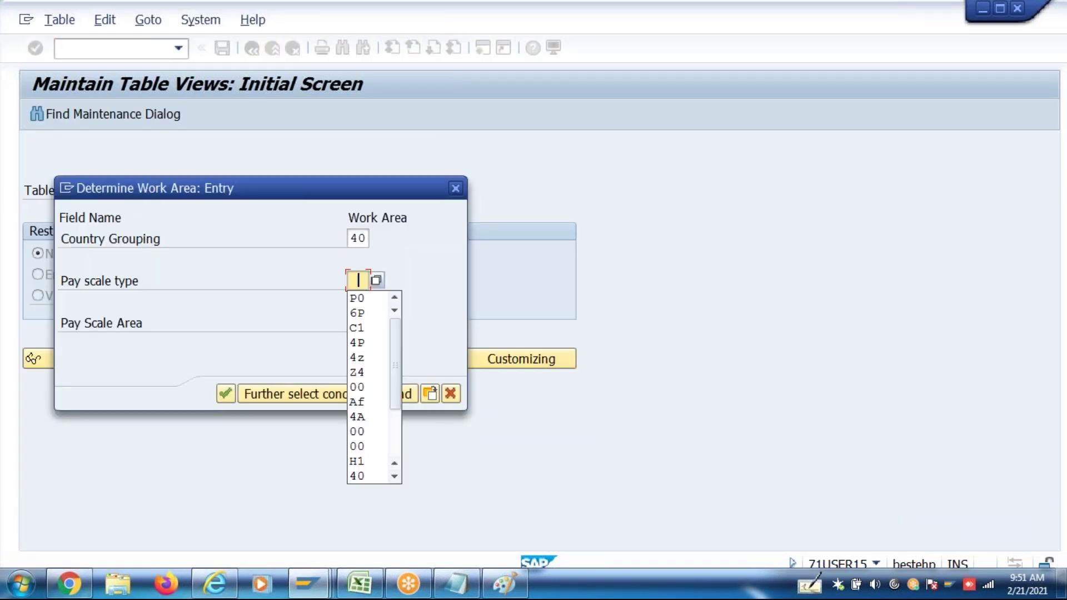
click(361, 298)
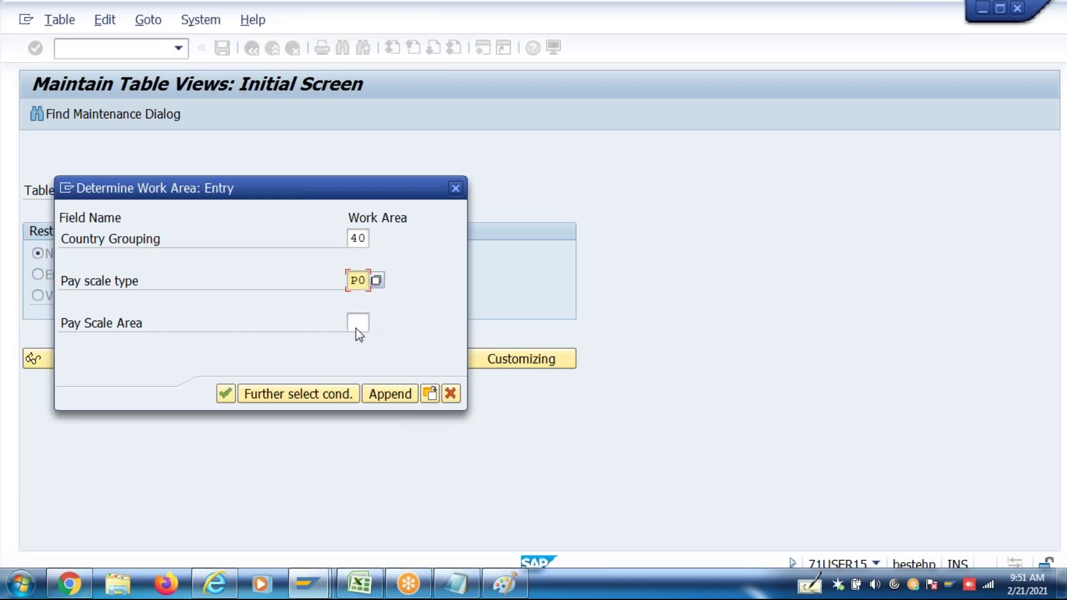
click(358, 323)
click(357, 369)
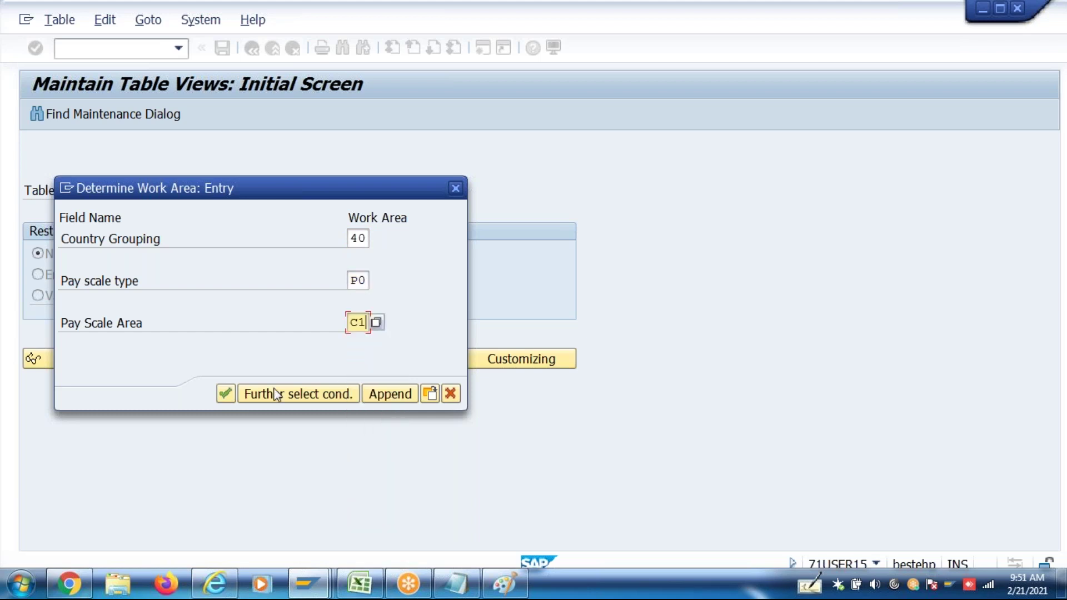
click(225, 394)
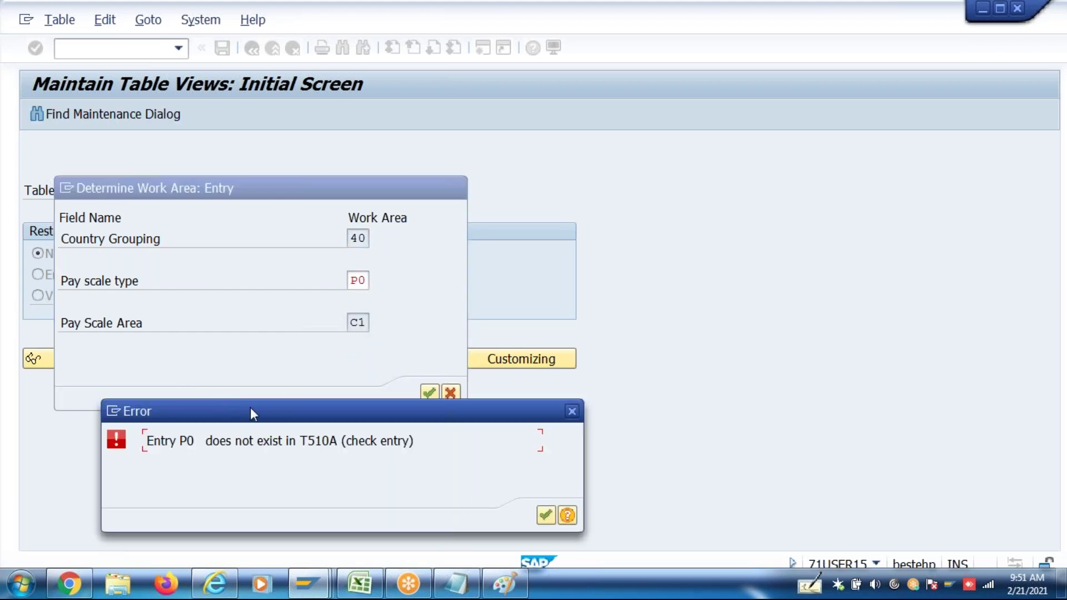
click(544, 519)
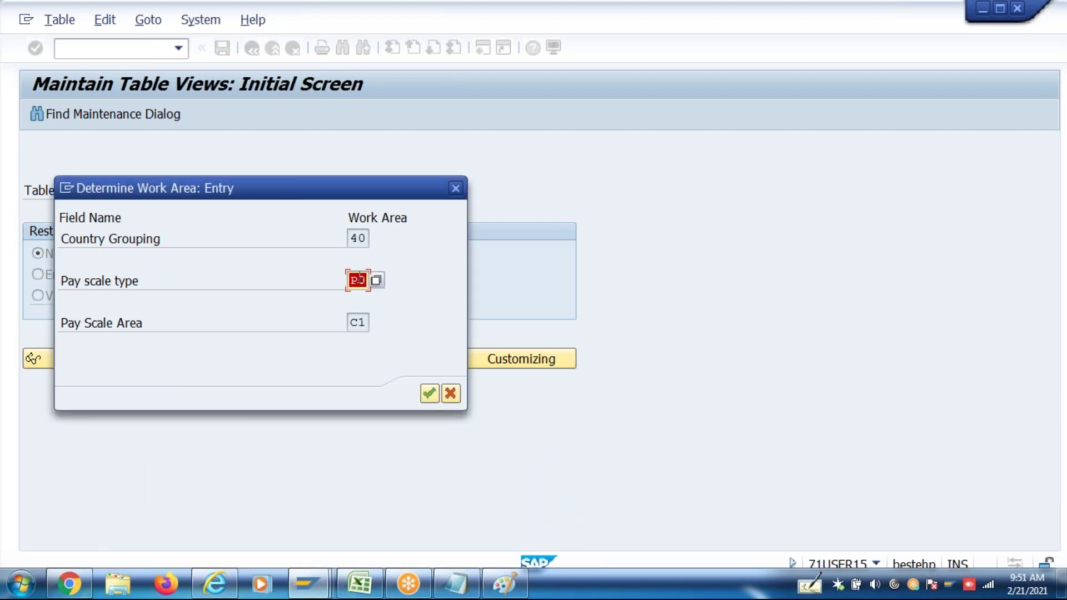
text(01)
key(Return)
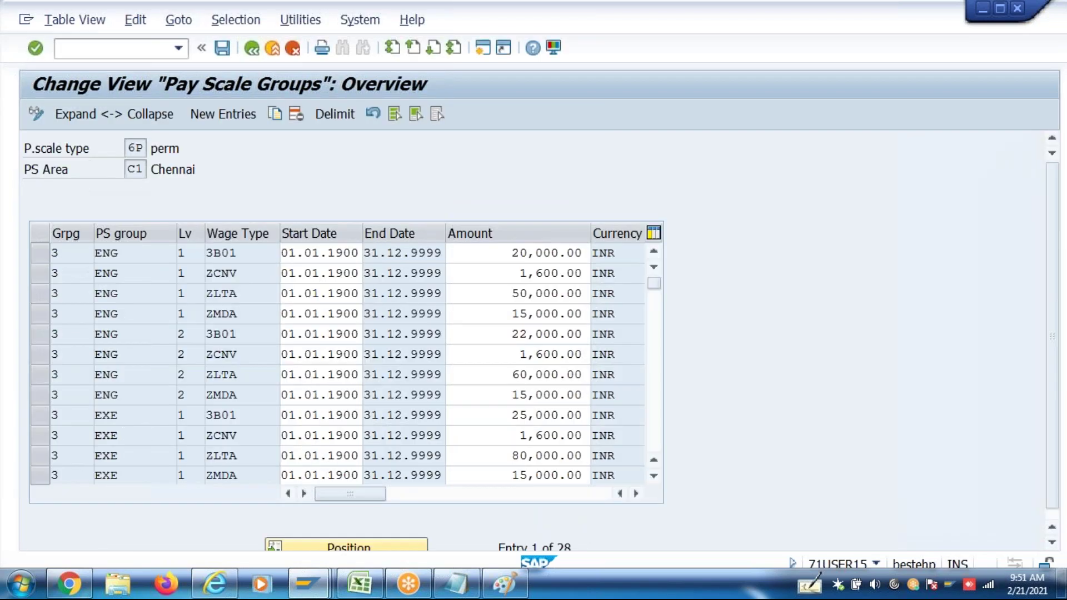
Change the ZMDA amount for MGR levels 1 and 2 from 15,000.00 to 1,250.00 and save
key(Page_Down)
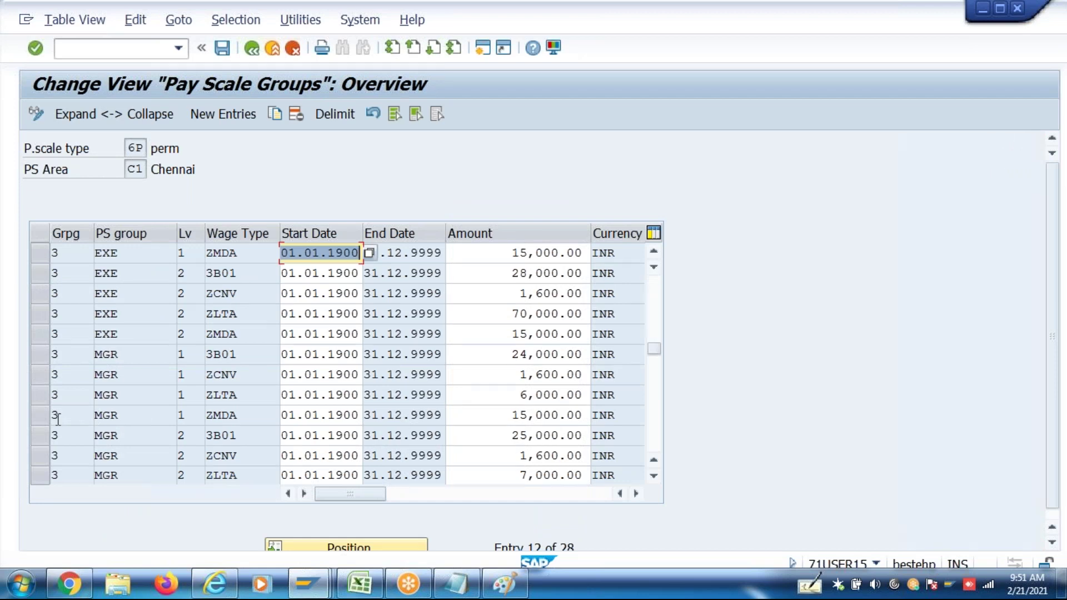
click(40, 421)
drag(472, 414, 718, 422)
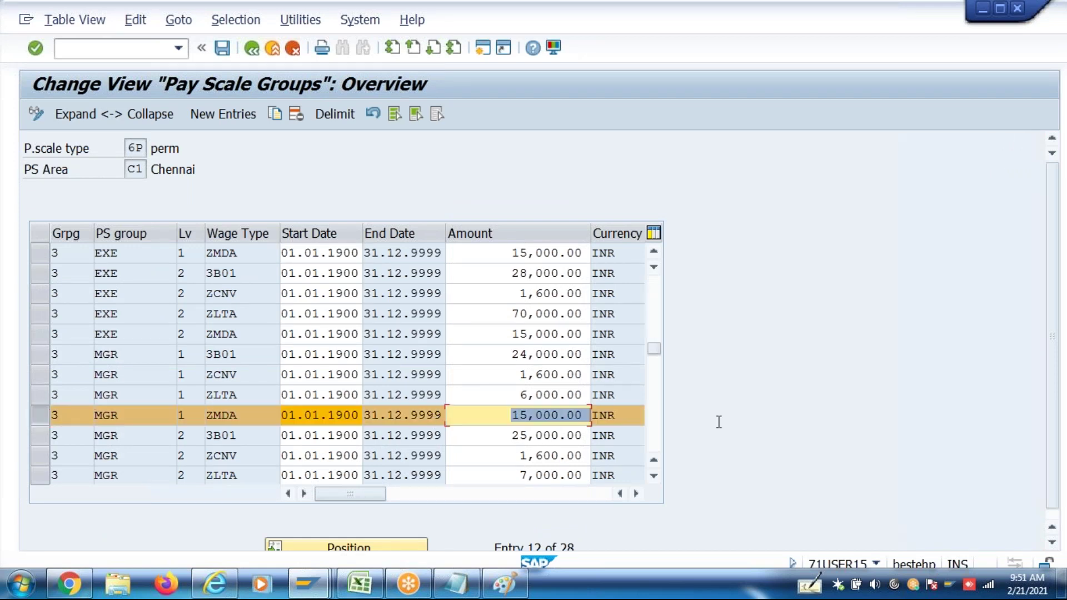
text(1250)
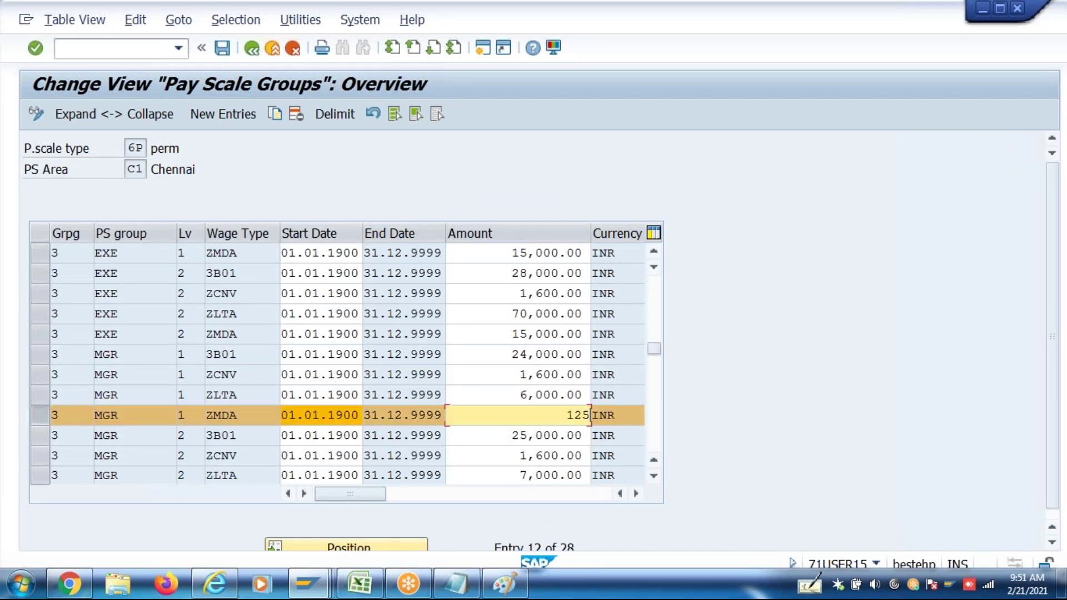
click(653, 477)
click(653, 477)
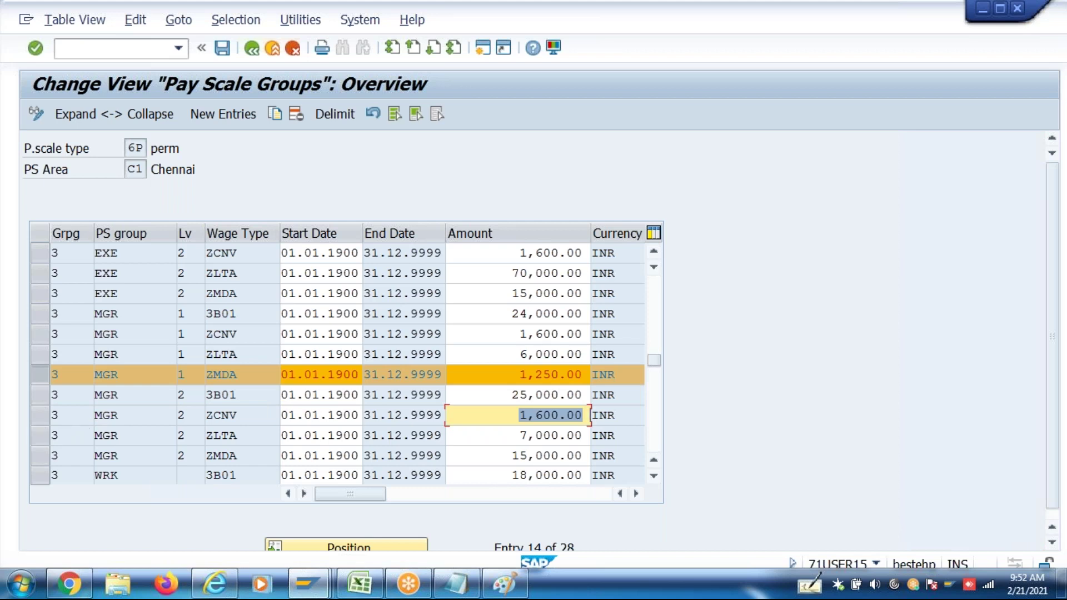
click(496, 453)
text(1520)
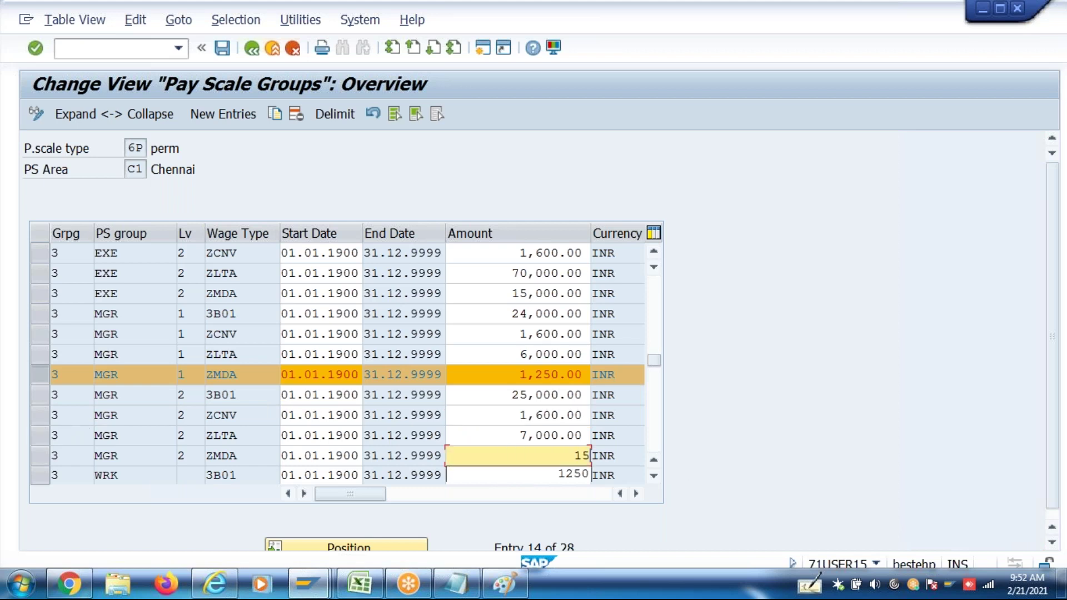
key(BackSpace)
key(BackSpace)
key(BackSpace)
text(250)
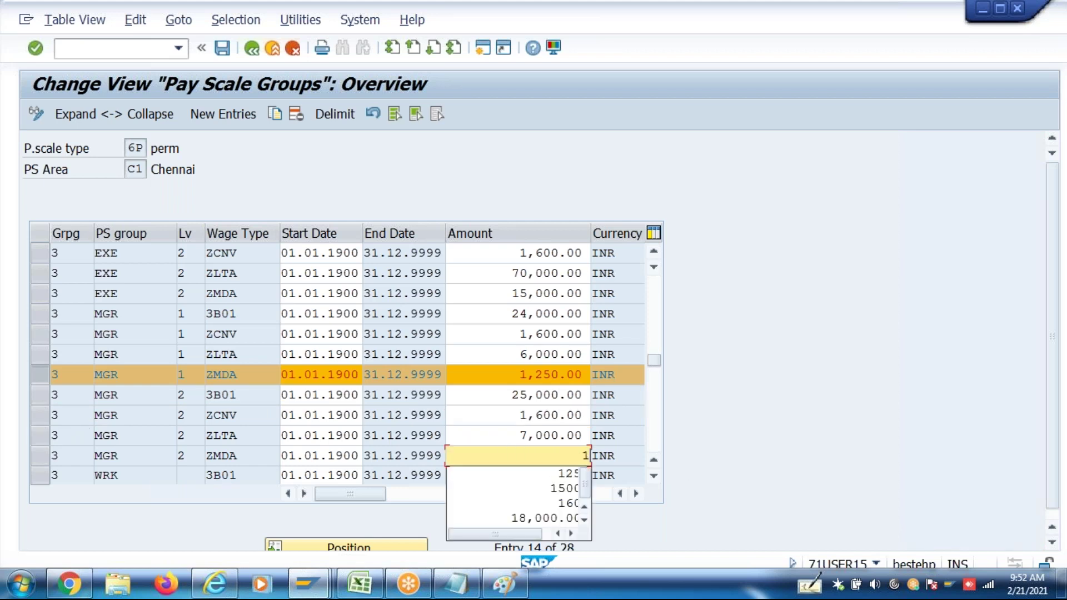
key(Return)
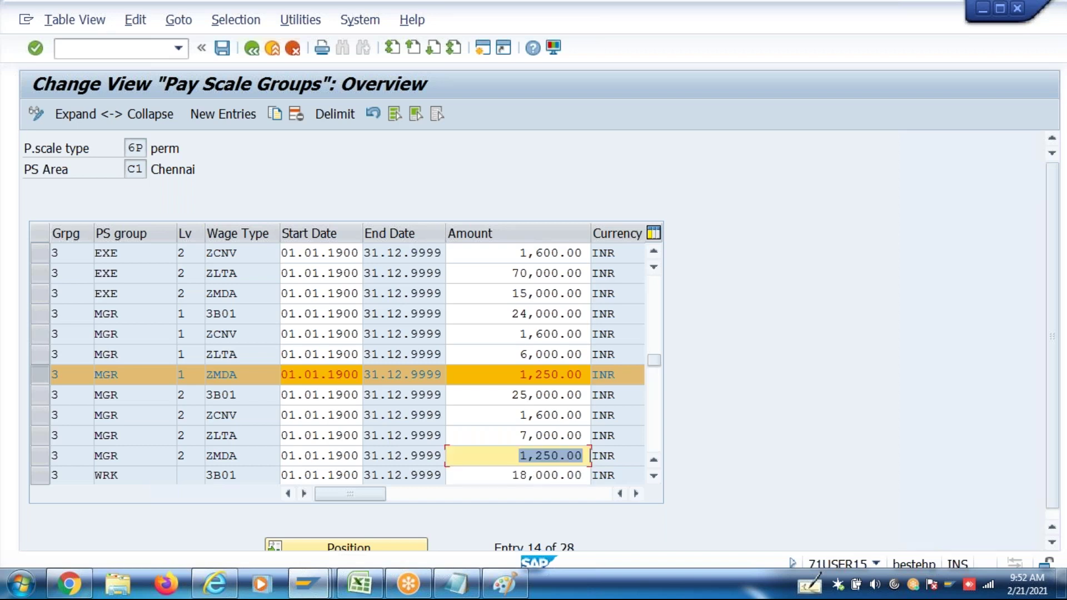
key(ctrl+s)
key(Return)
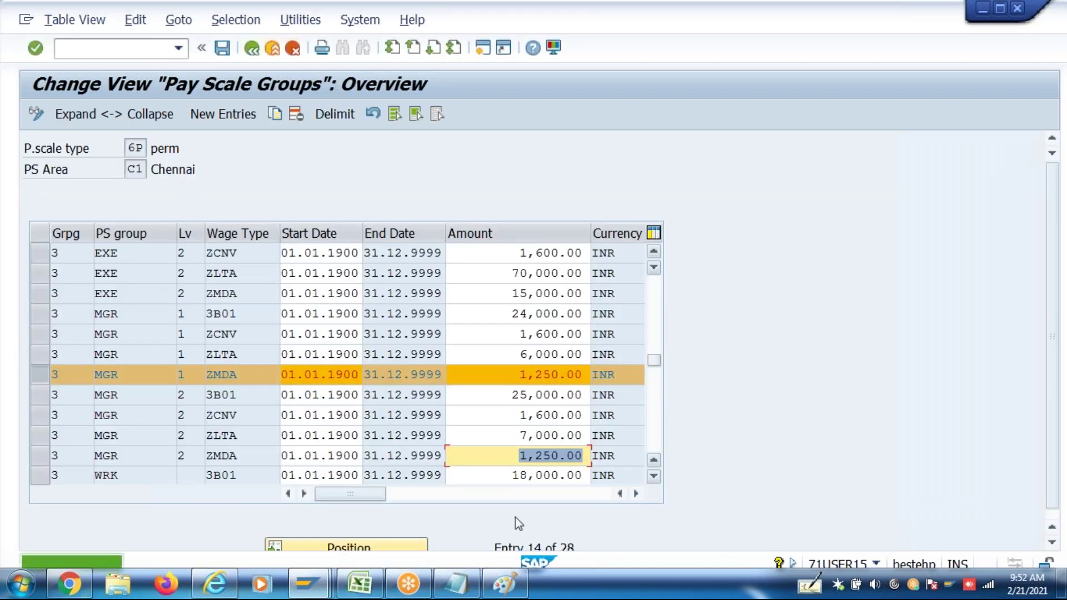
click(307, 583)
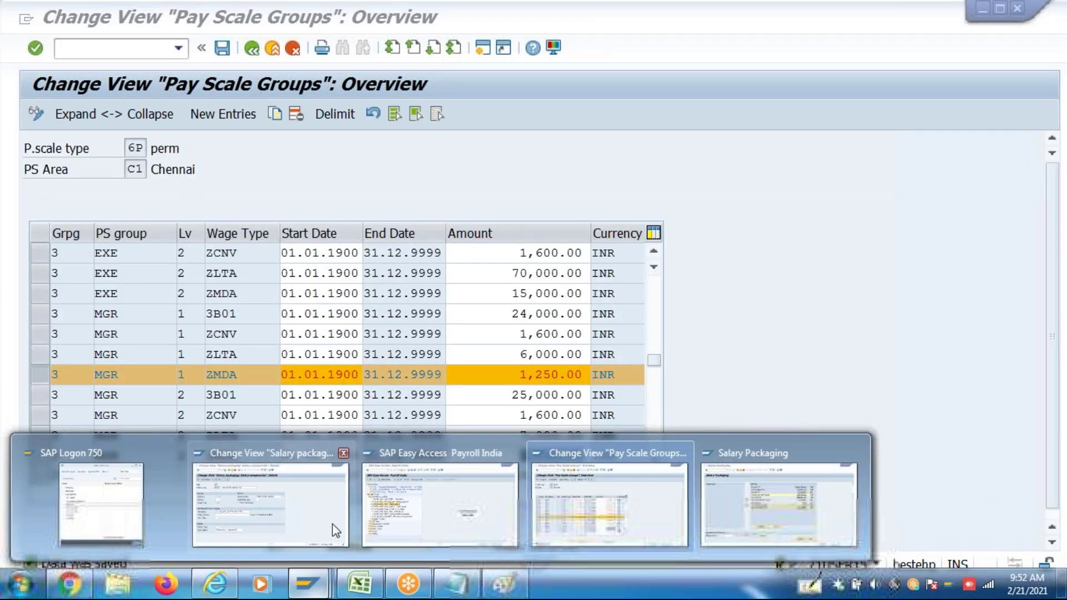
Leave Salary Packaging and restart the P16B_Admin transaction
click(751, 505)
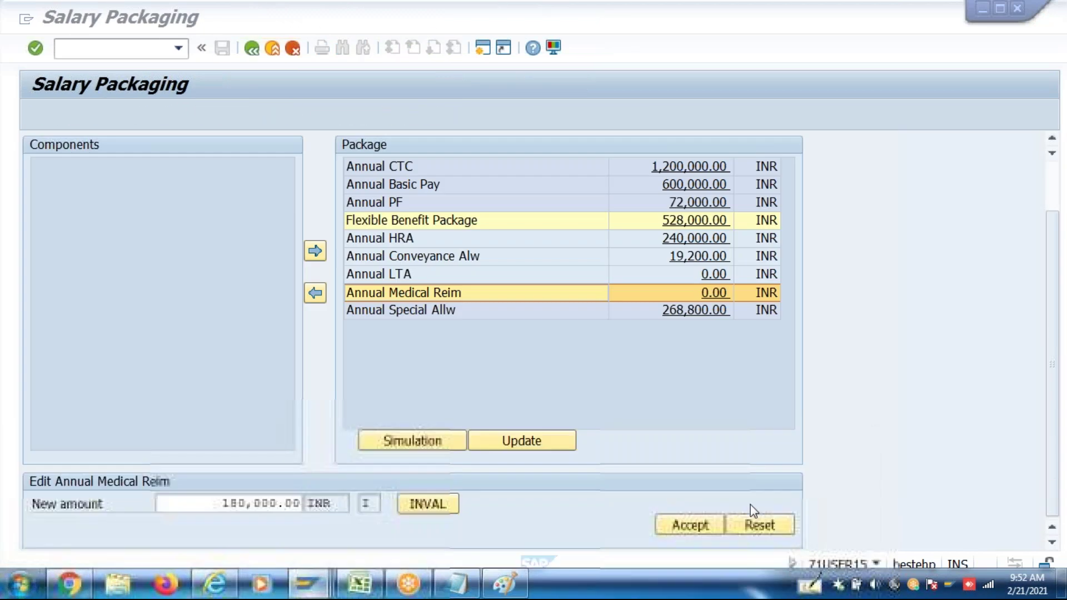
click(259, 55)
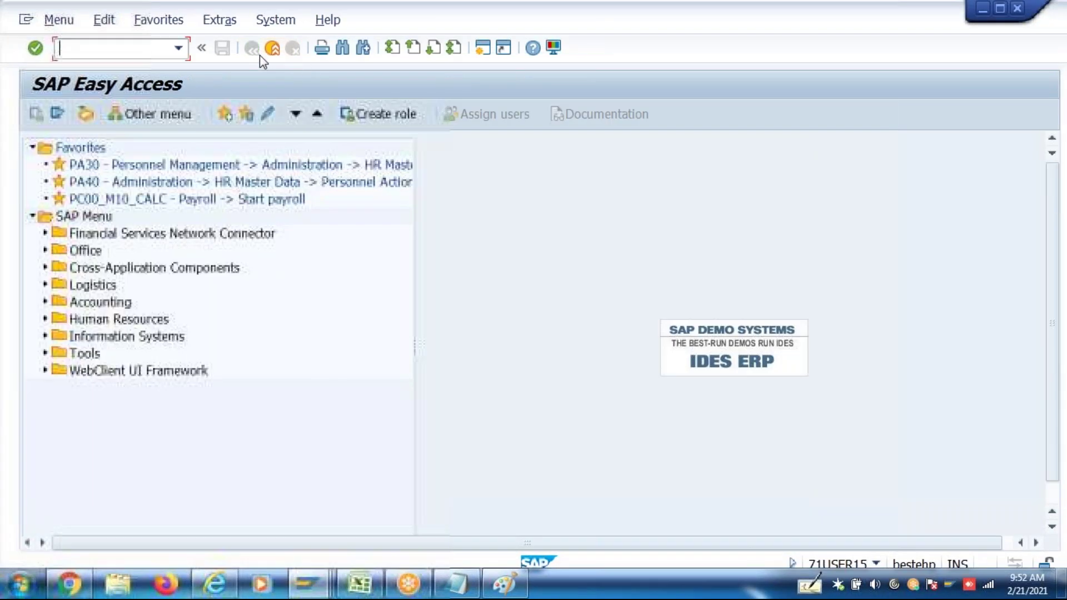
click(178, 49)
click(150, 89)
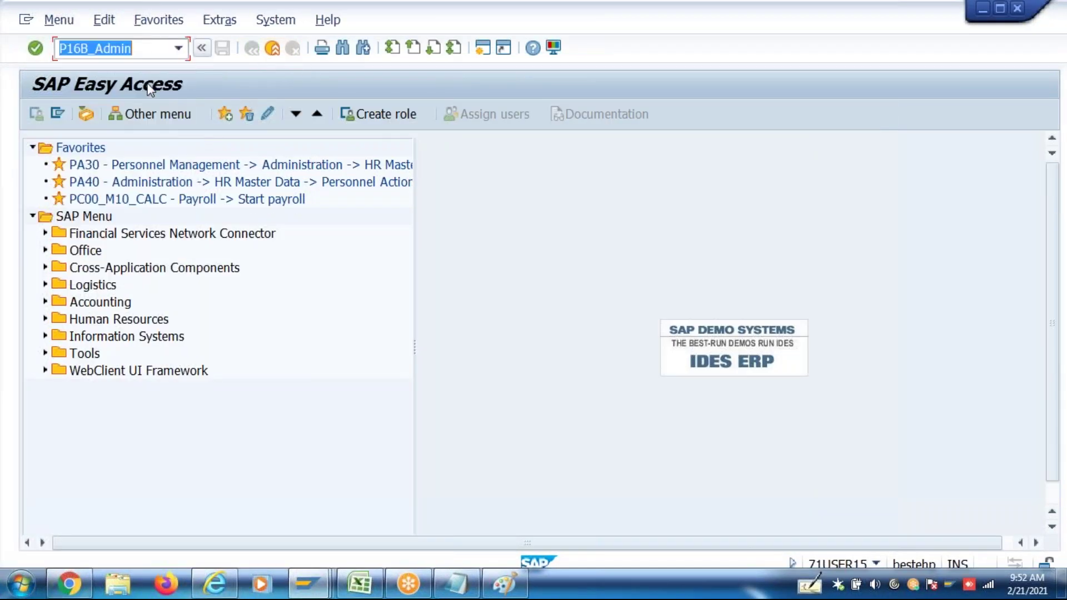
key(Return)
Load the employee's package effective 01.04.2017 and select the Annual LTA and Annual Medical Reim components
click(193, 177)
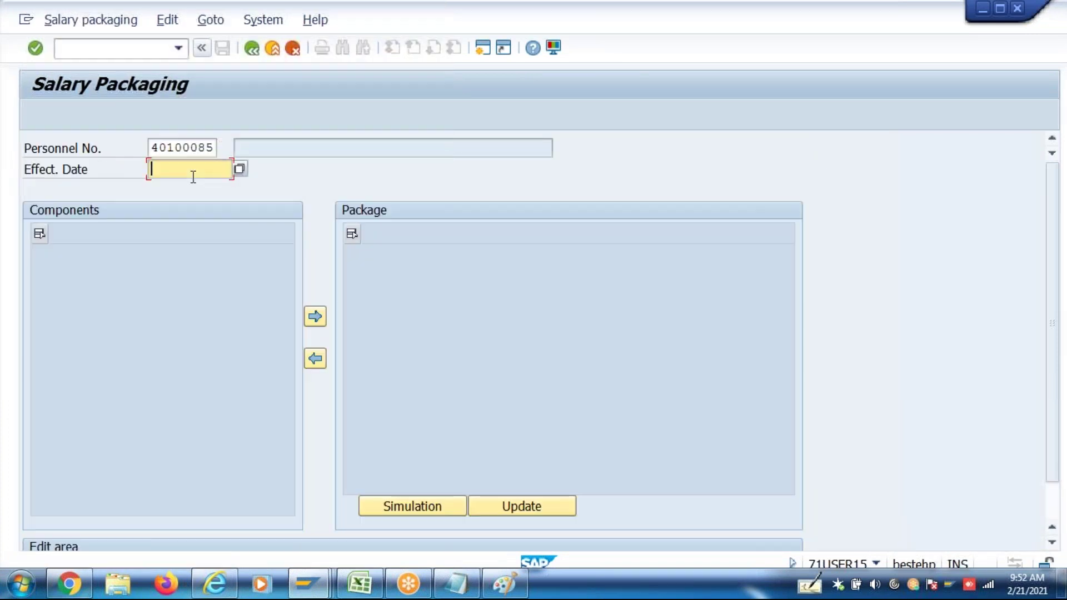
click(192, 183)
key(Return)
click(154, 231)
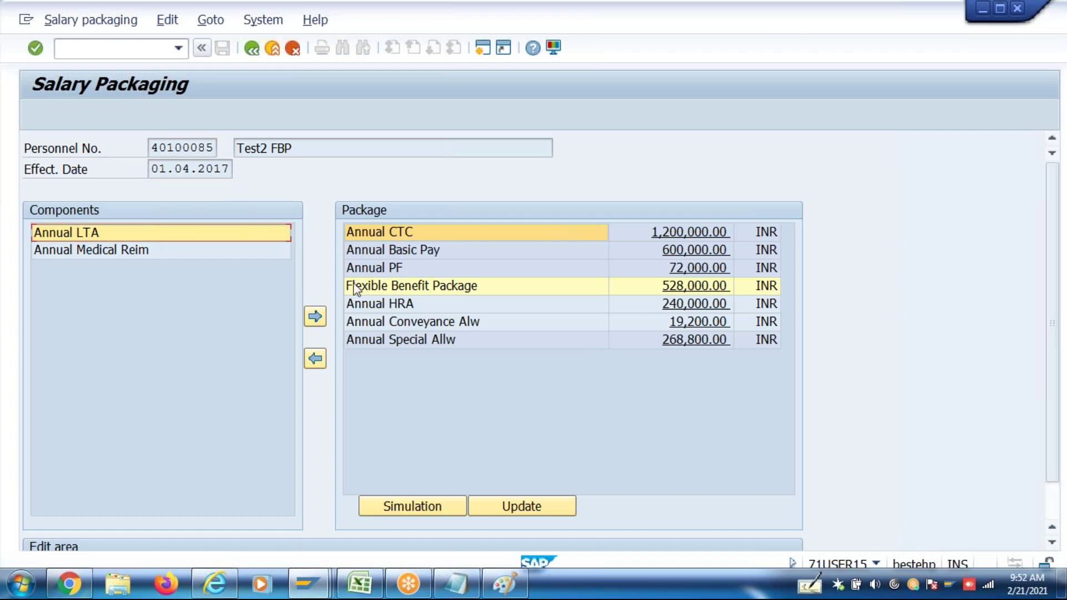
click(114, 251)
click(117, 237)
click(123, 251)
click(136, 235)
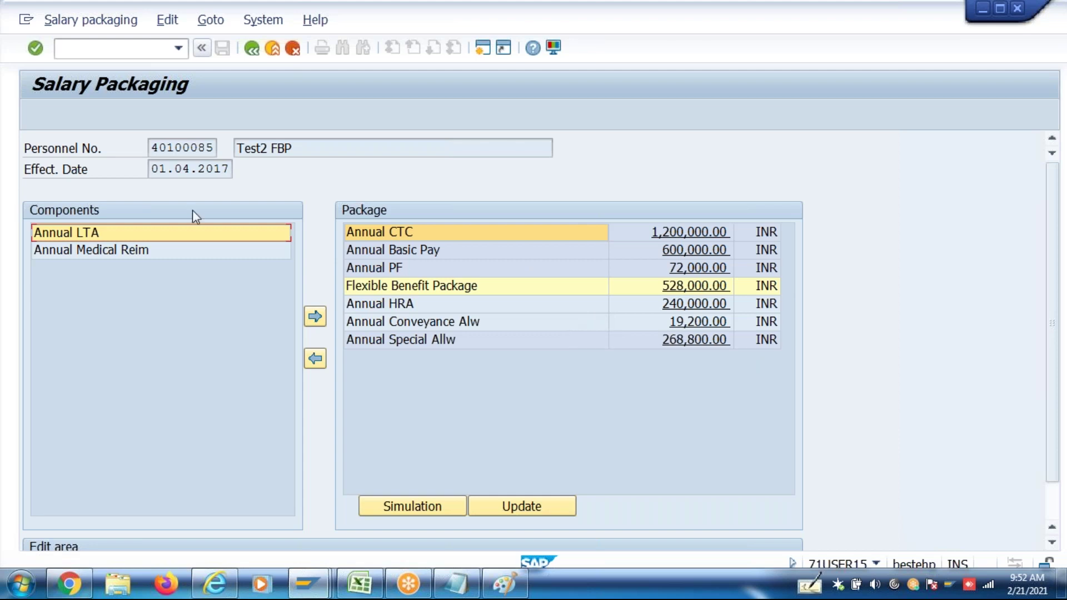
Move Annual Medical Reim from the available components into the employee's package
click(162, 248)
click(176, 234)
click(179, 250)
click(315, 317)
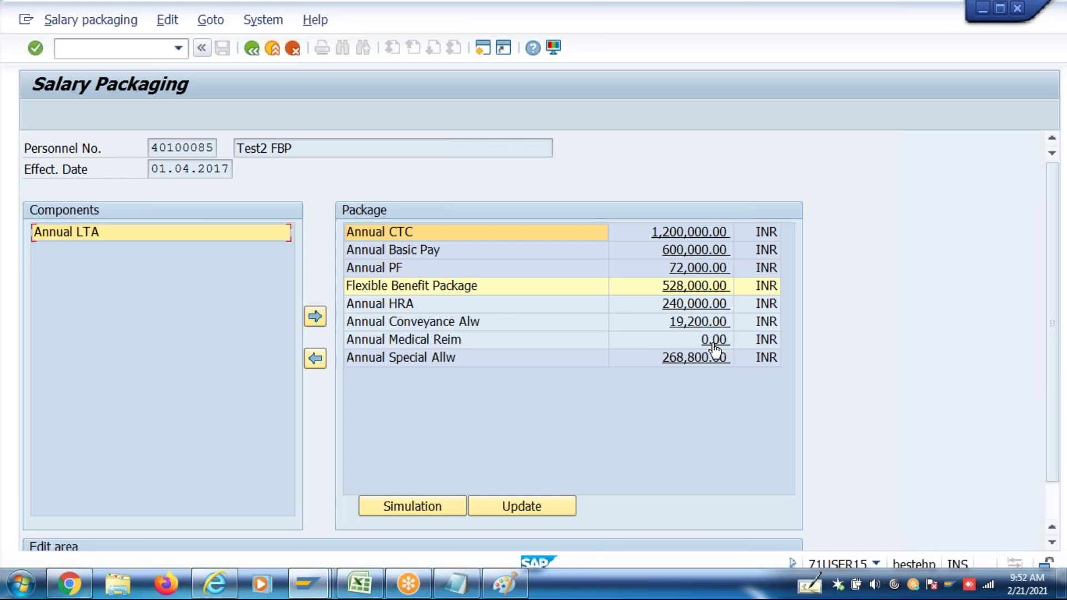
Review Annual Medical Reim's new amount at 0.00 INR, then bring up Annual HRA for editing
click(714, 341)
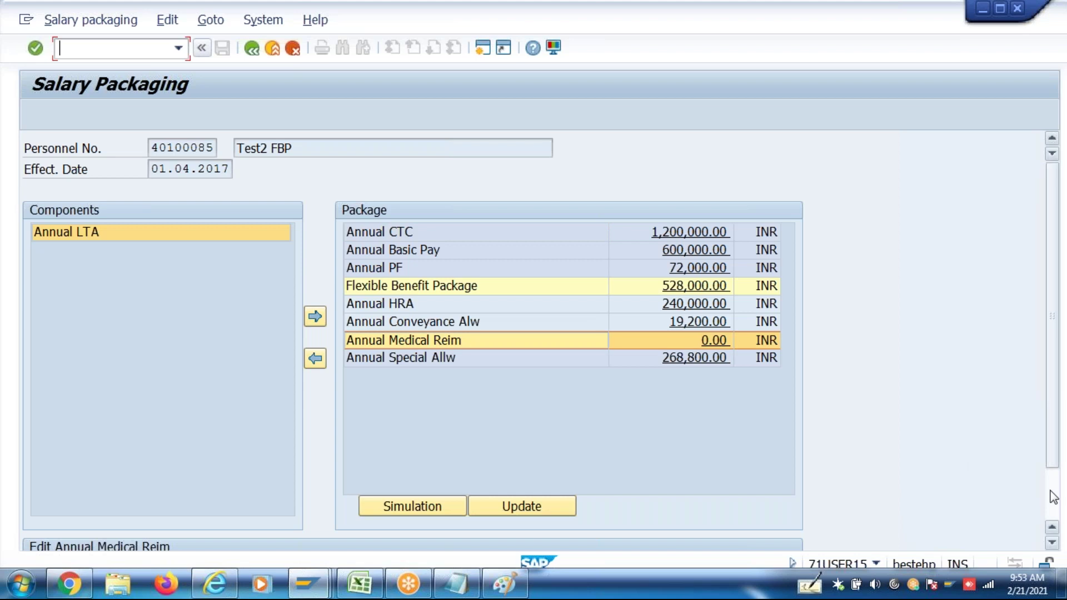
scroll(1049, 491, down, 2)
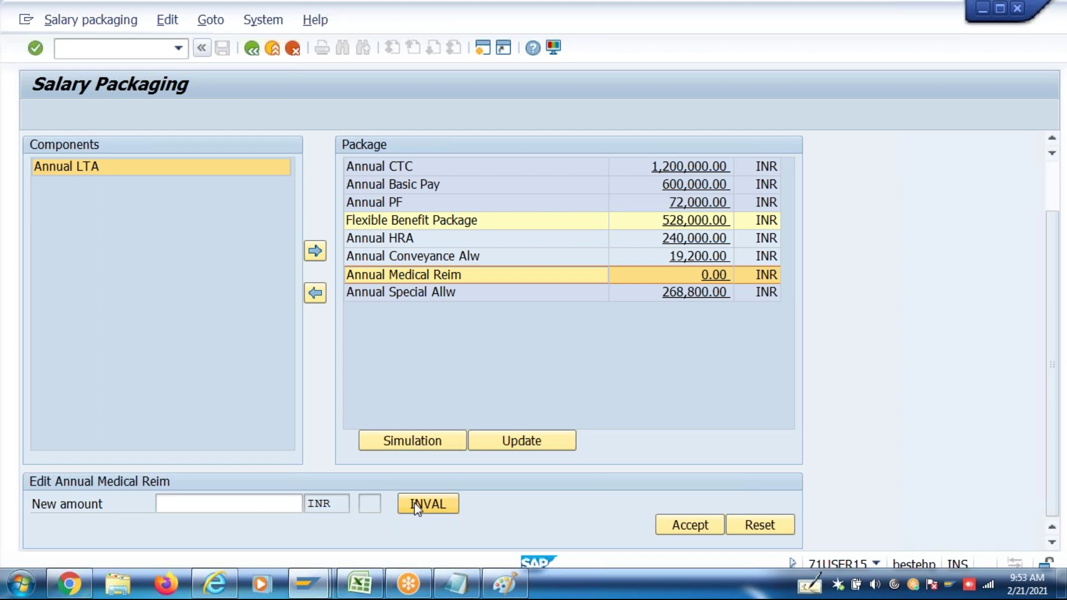
scroll(1025, 387, up, 2)
scroll(1048, 504, down, 2)
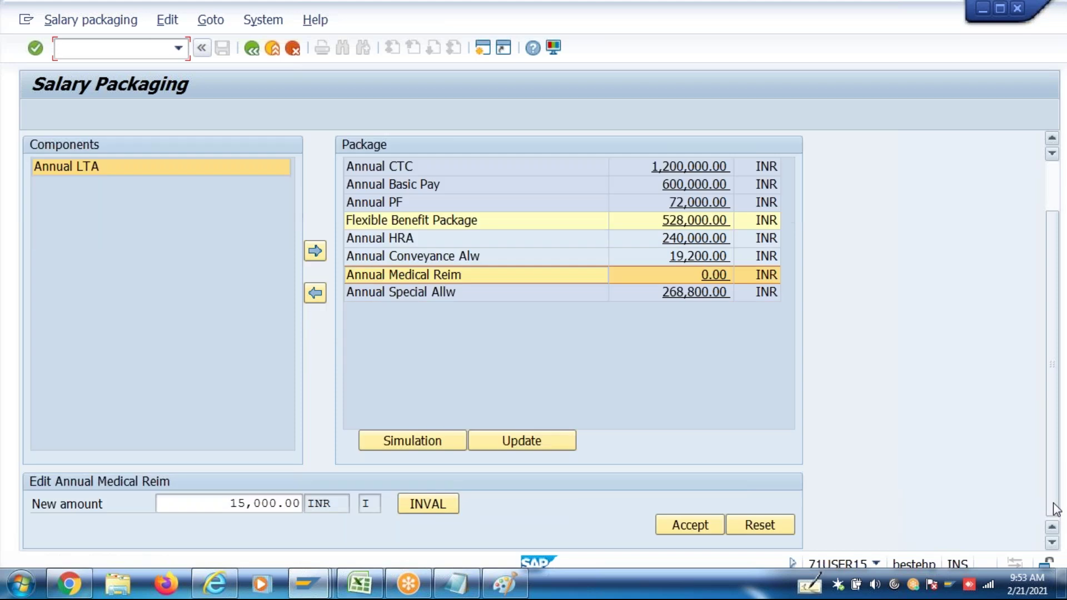
click(220, 500)
double_click(262, 499)
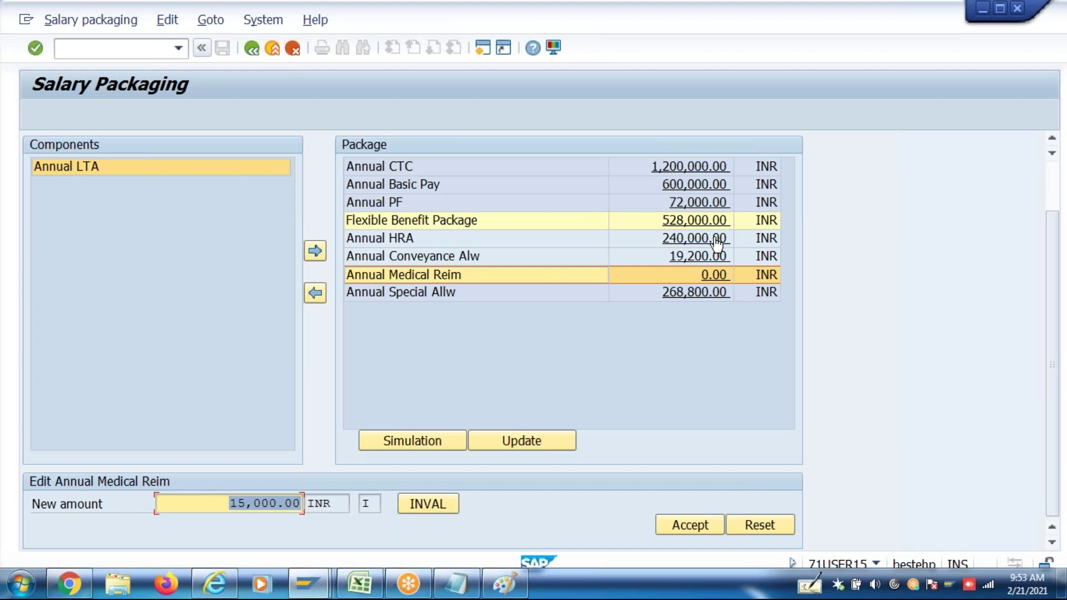
click(717, 239)
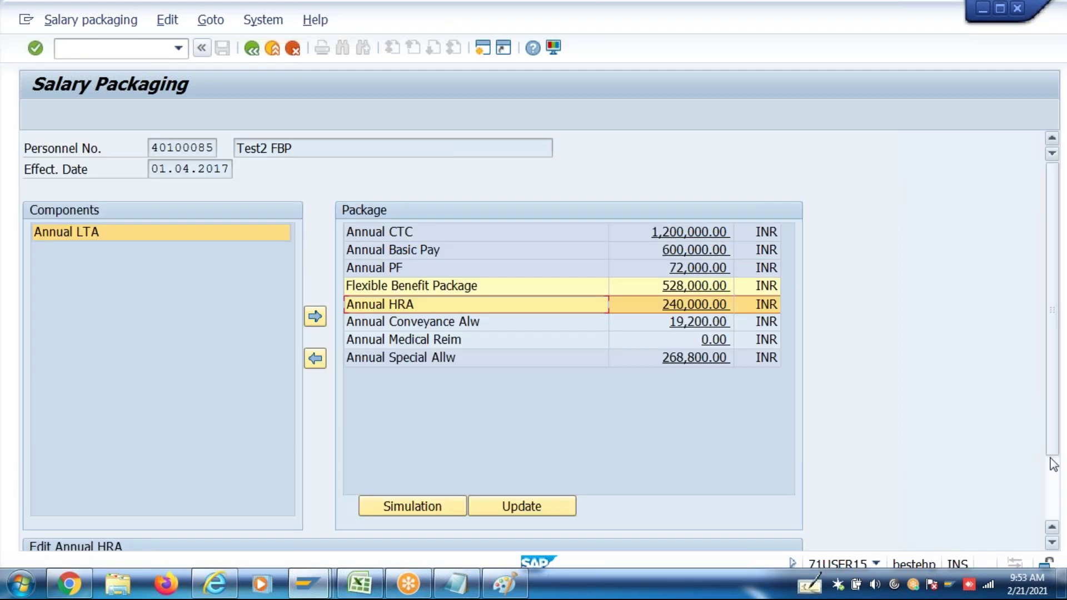
Enter 50 percent for Annual HRA and calculate its amount, giving 120,000.00
click(1055, 497)
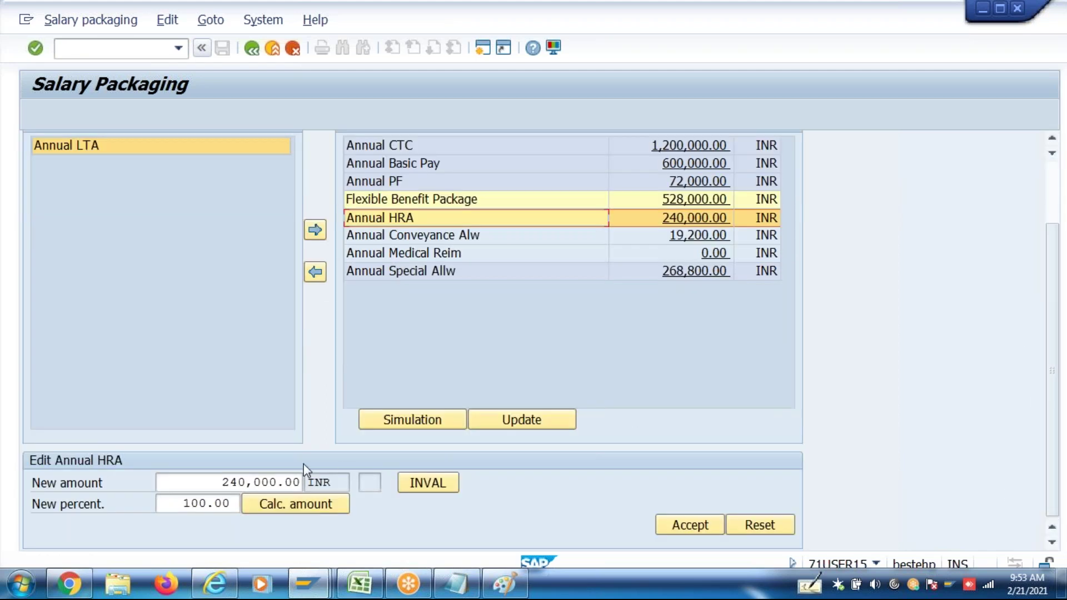
double_click(186, 502)
text(50)
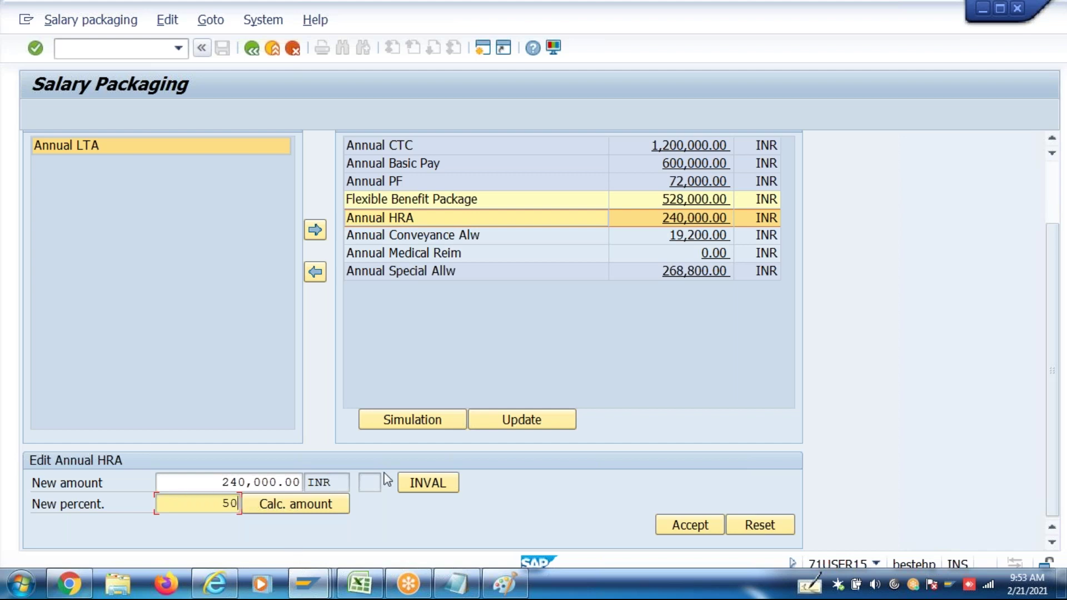
click(295, 504)
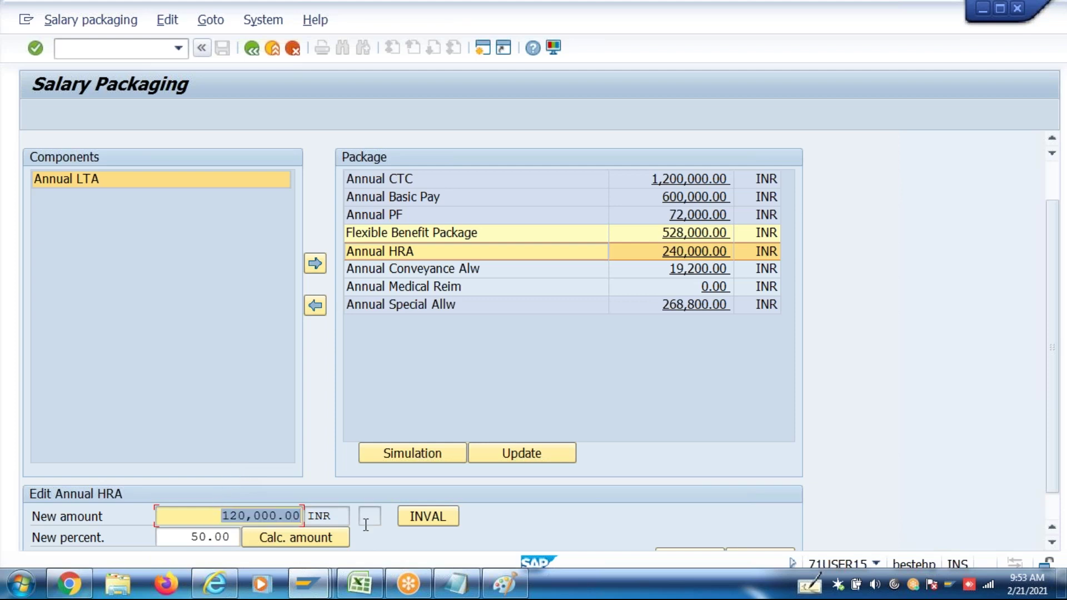
Discard the trial by clearing the 120,000.00 amount and the 50.00 percentage
key(Delete)
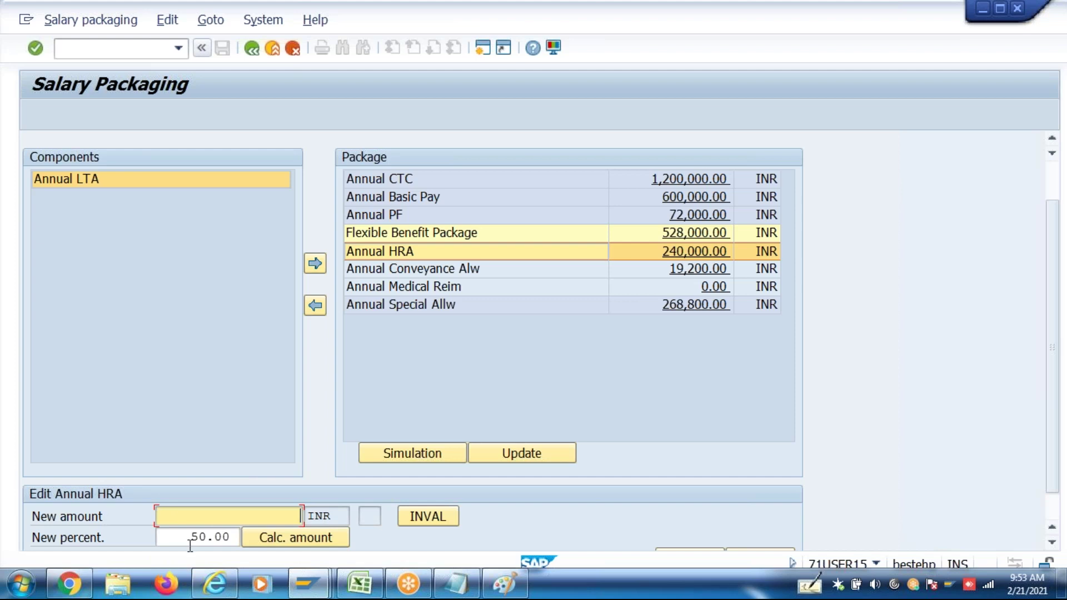
click(191, 537)
key(shift+End)
key(Delete)
key(shift+Tab)
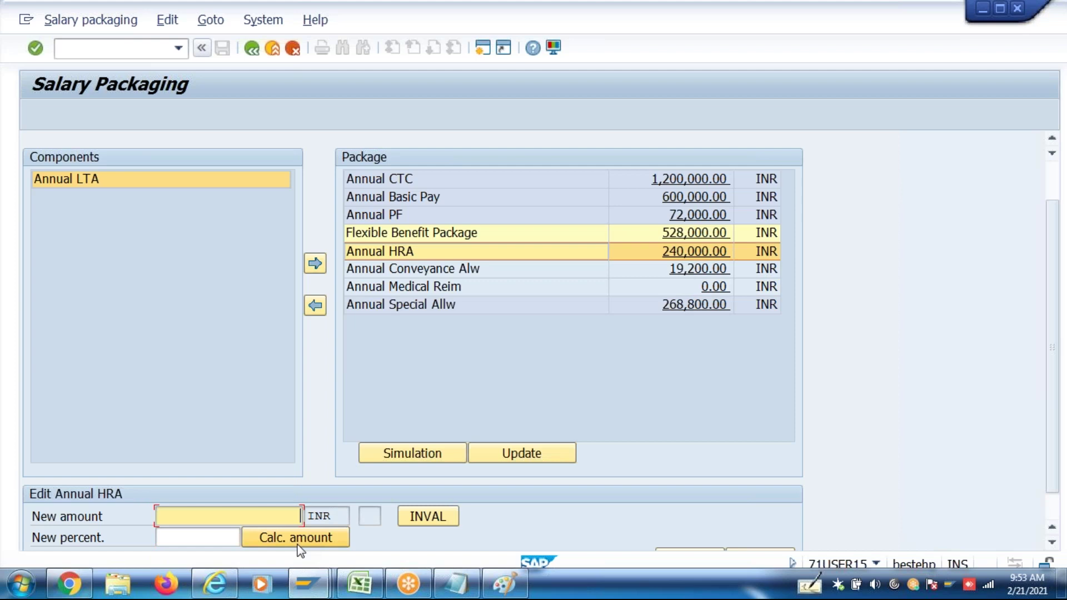
key(alt+Tab)
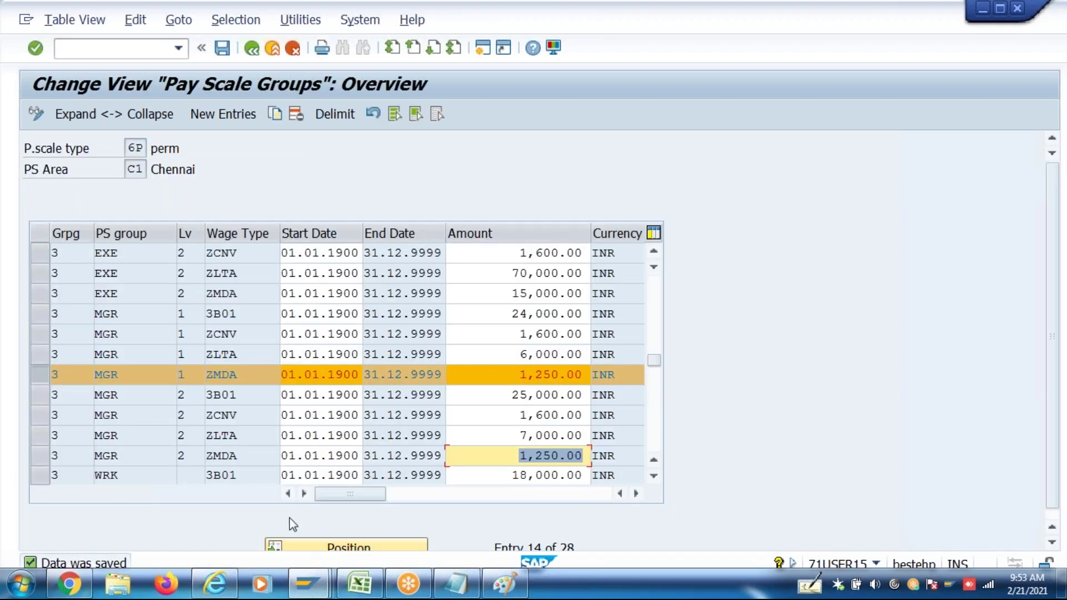
Return to the IMG and run Assign Salary Components and Eligibility Rules to Compensation Groups
mouse_move(308, 592)
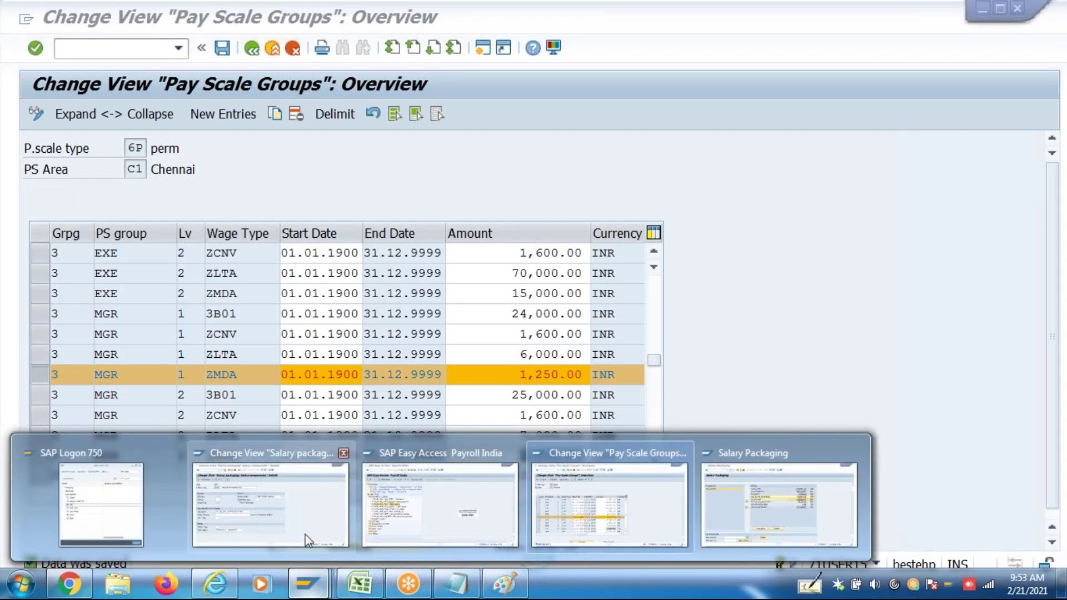
click(306, 540)
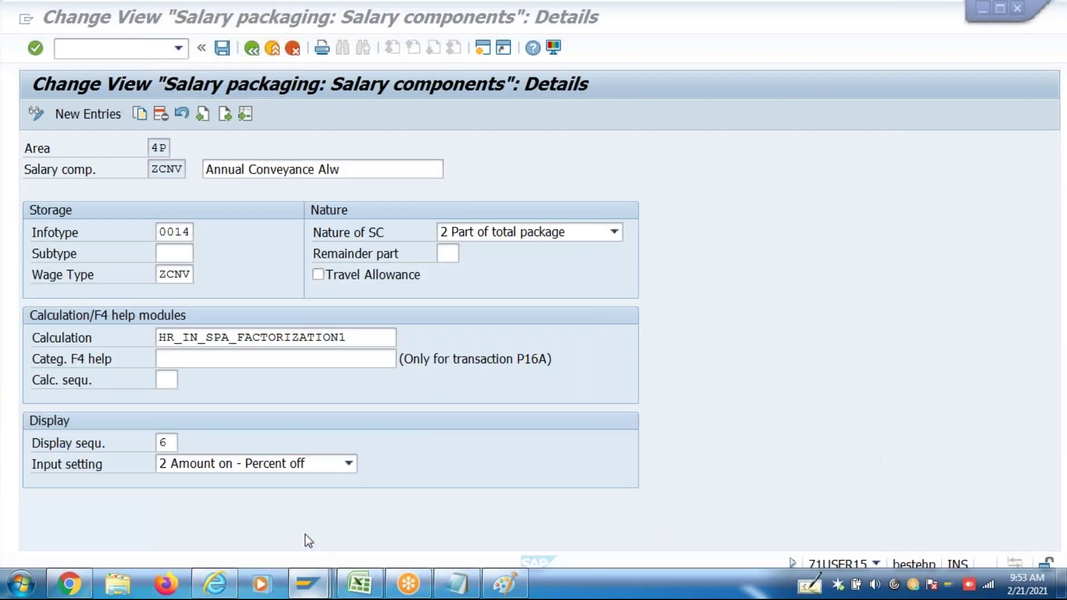
click(252, 50)
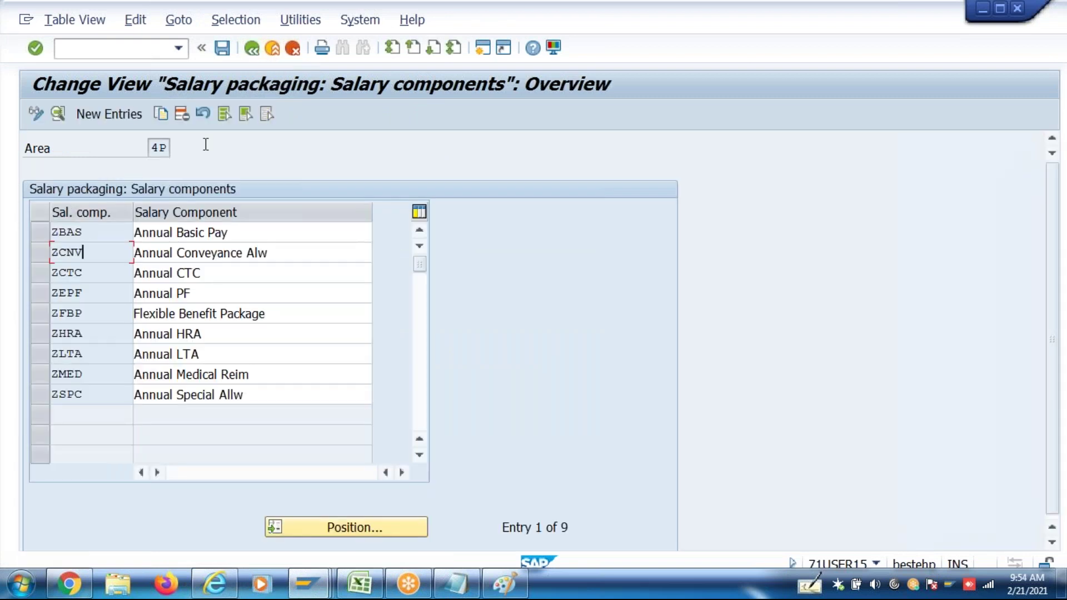
click(252, 49)
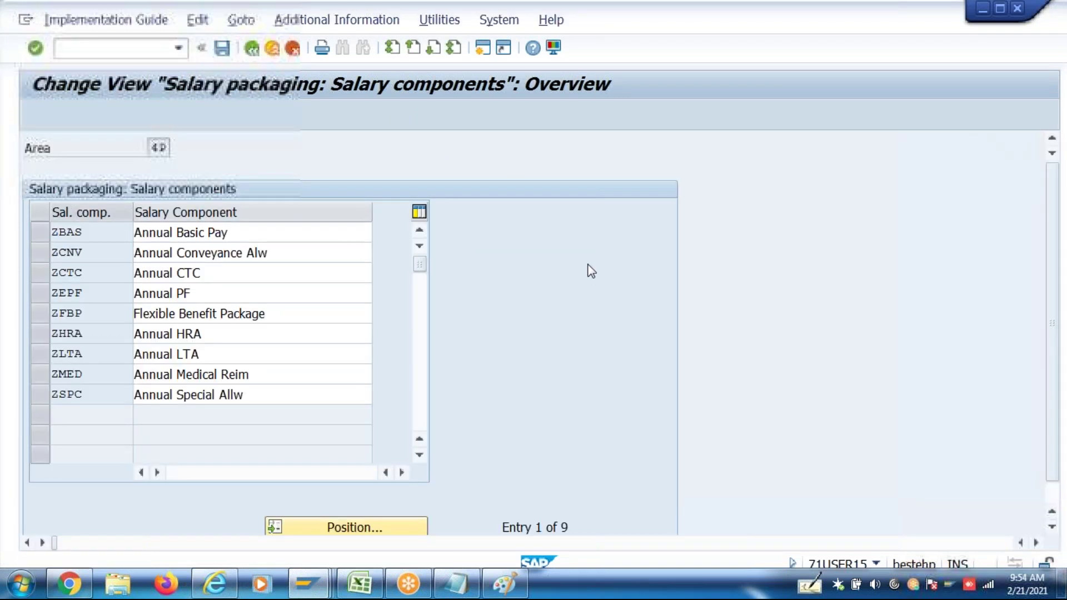
scroll(621, 351, down, 6)
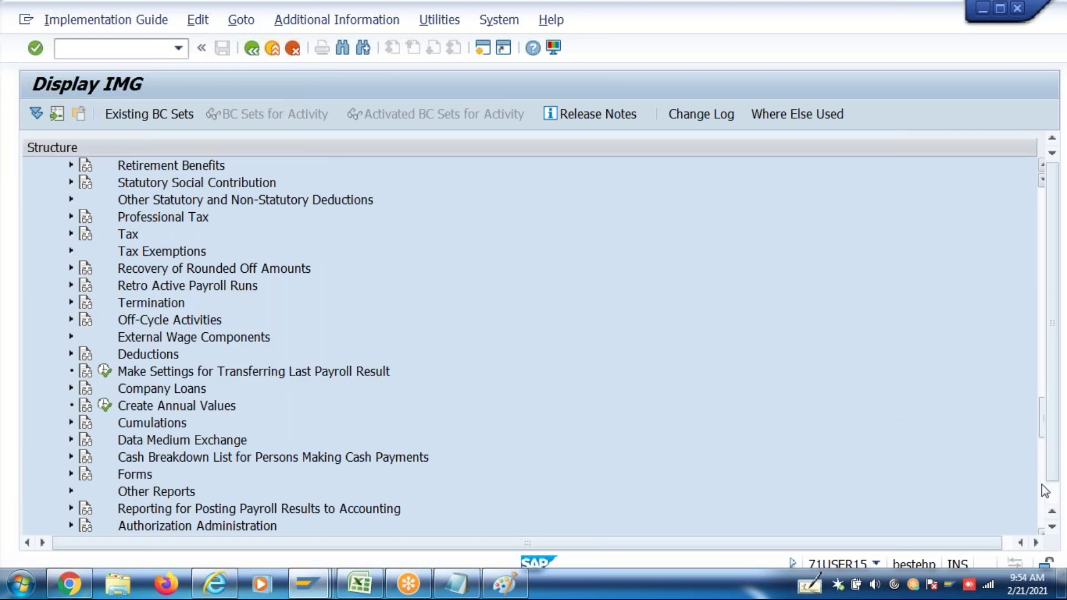
click(1043, 358)
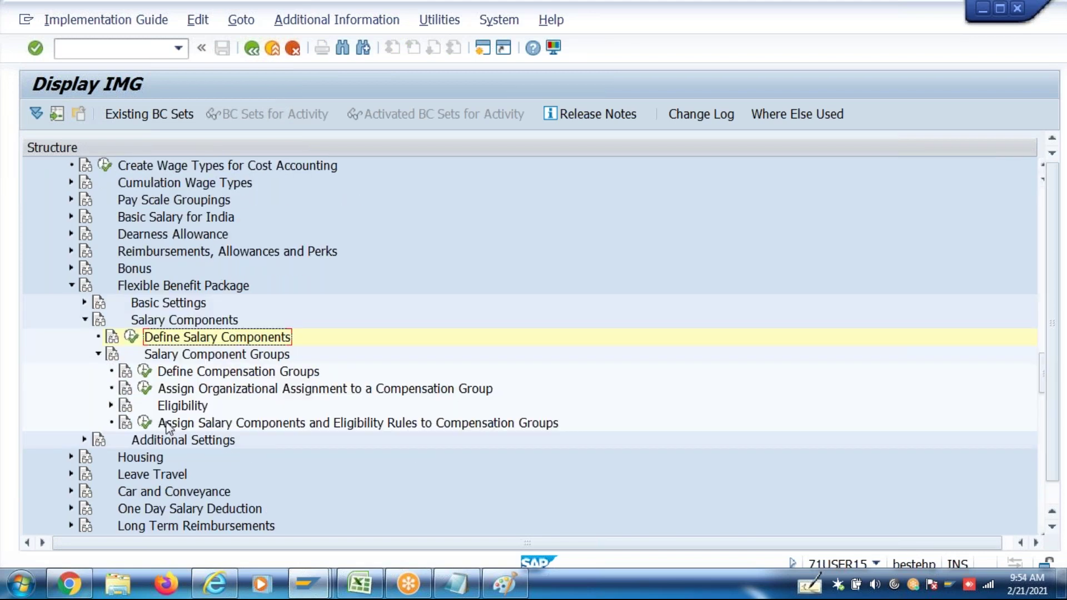
click(144, 423)
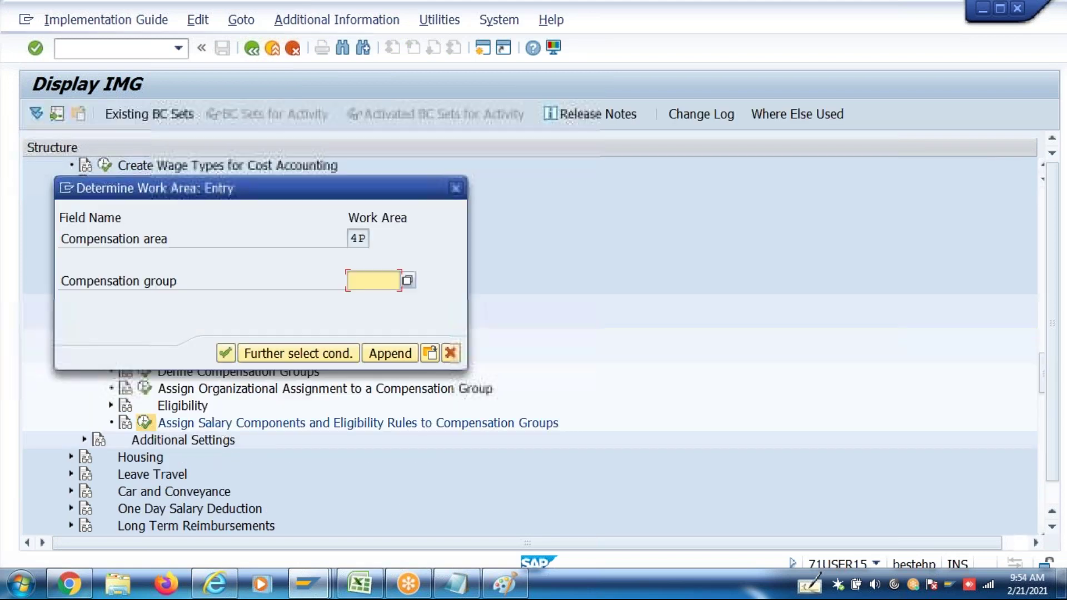
For compensation group P000, open ZHRA details and enter a Factor of TP of 0.25
text(P000)
key(Return)
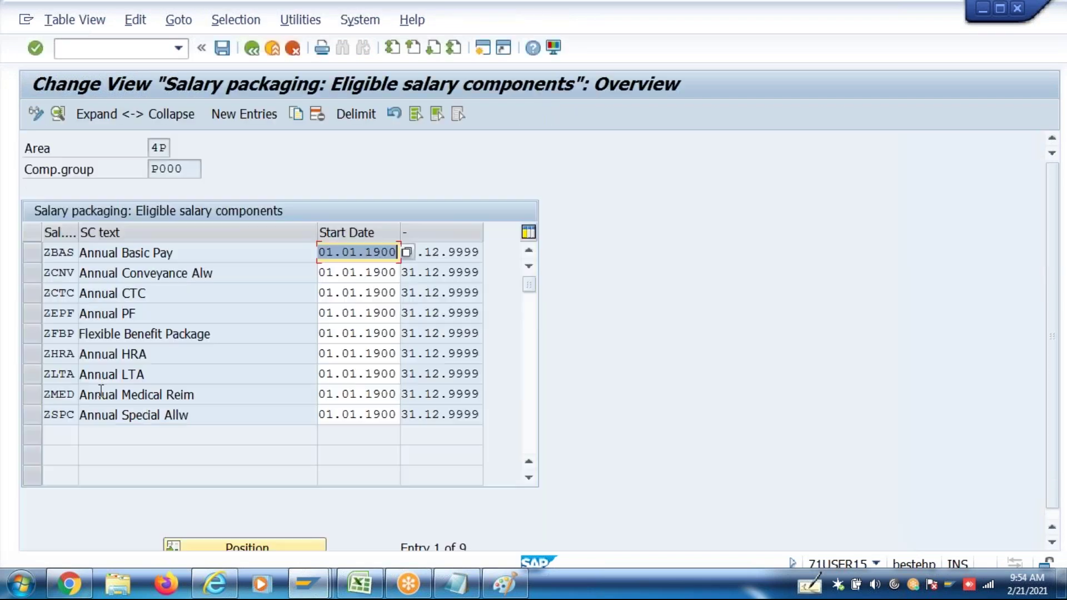
double_click(139, 335)
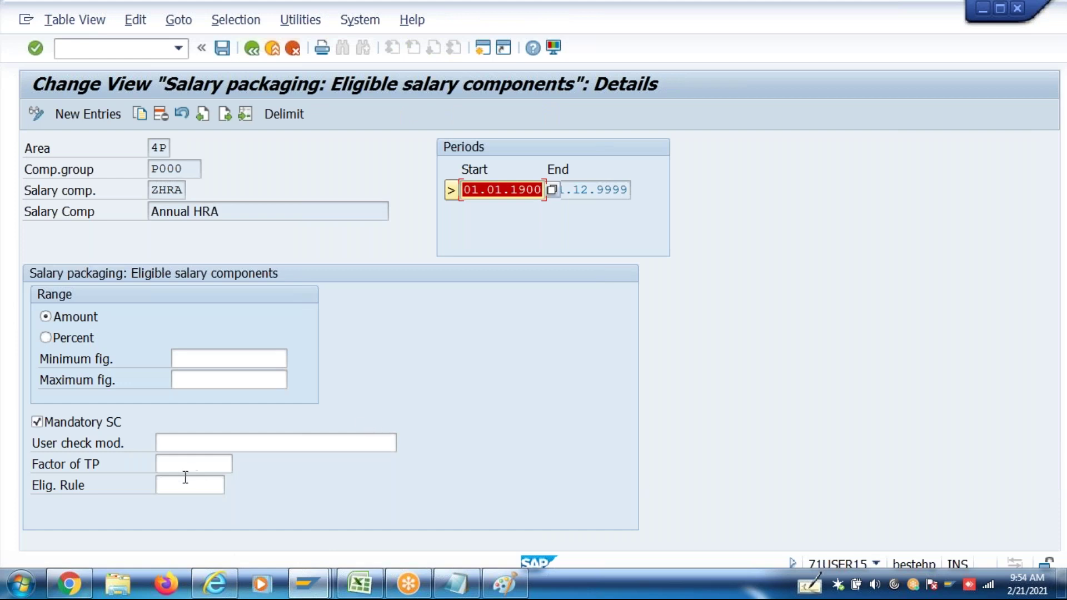
click(185, 468)
text(0.25)
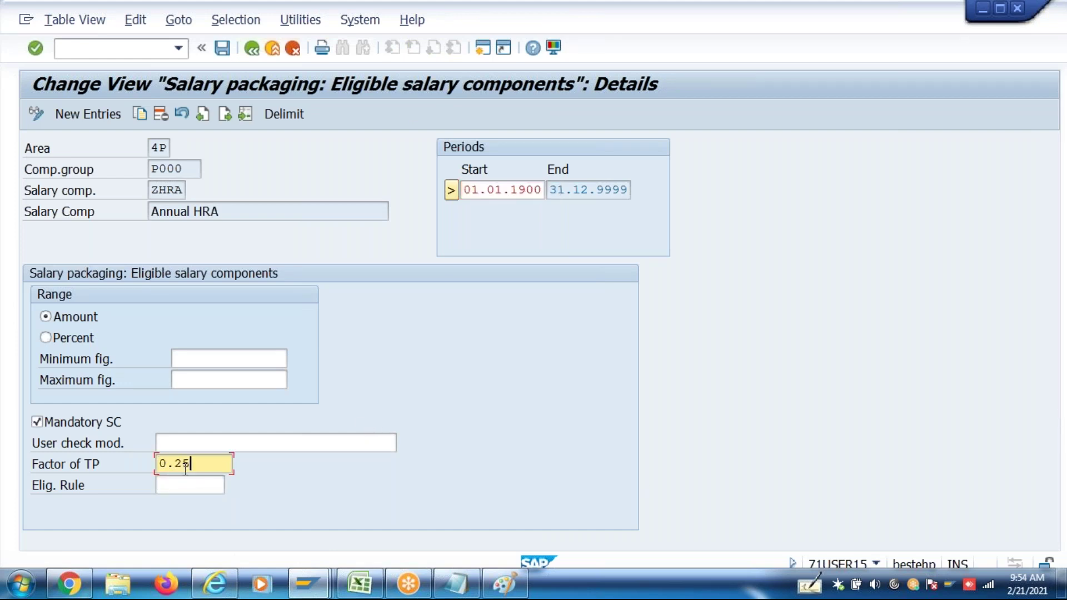
key(Return)
click(534, 50)
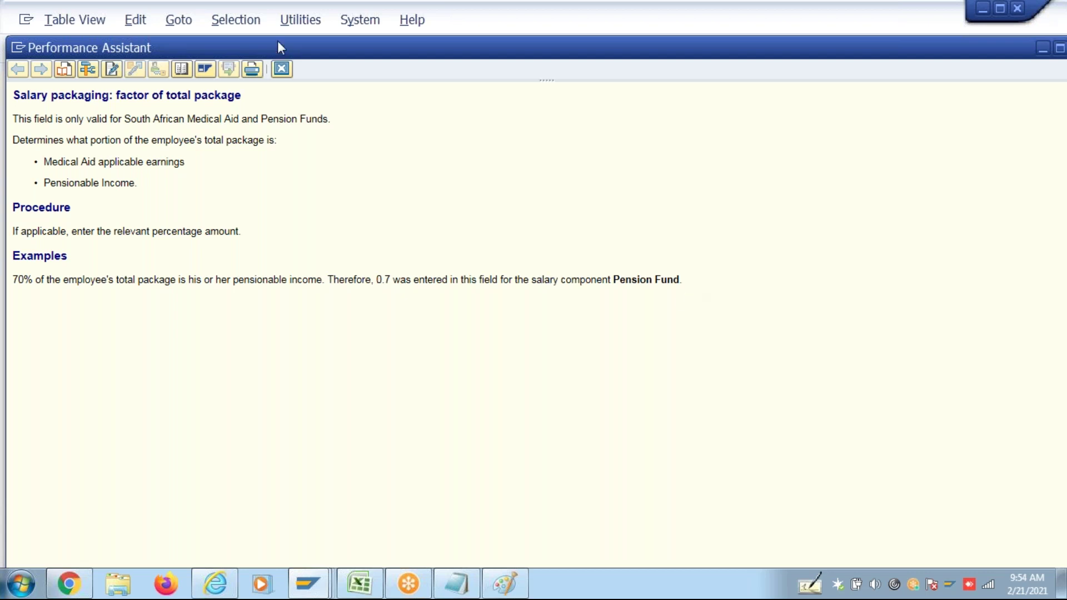
click(281, 69)
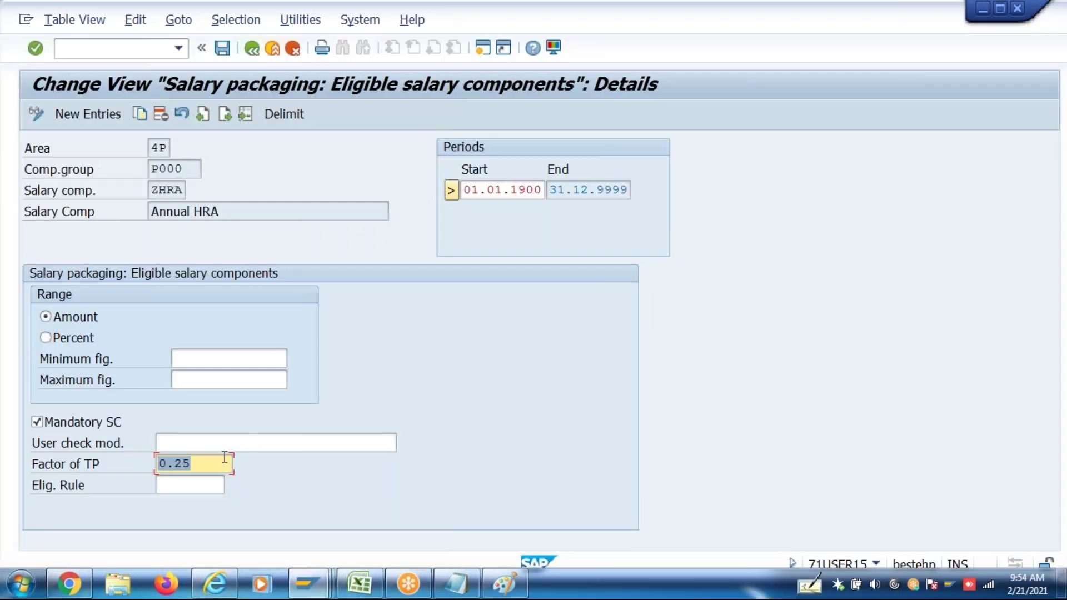
click(186, 465)
click(196, 466)
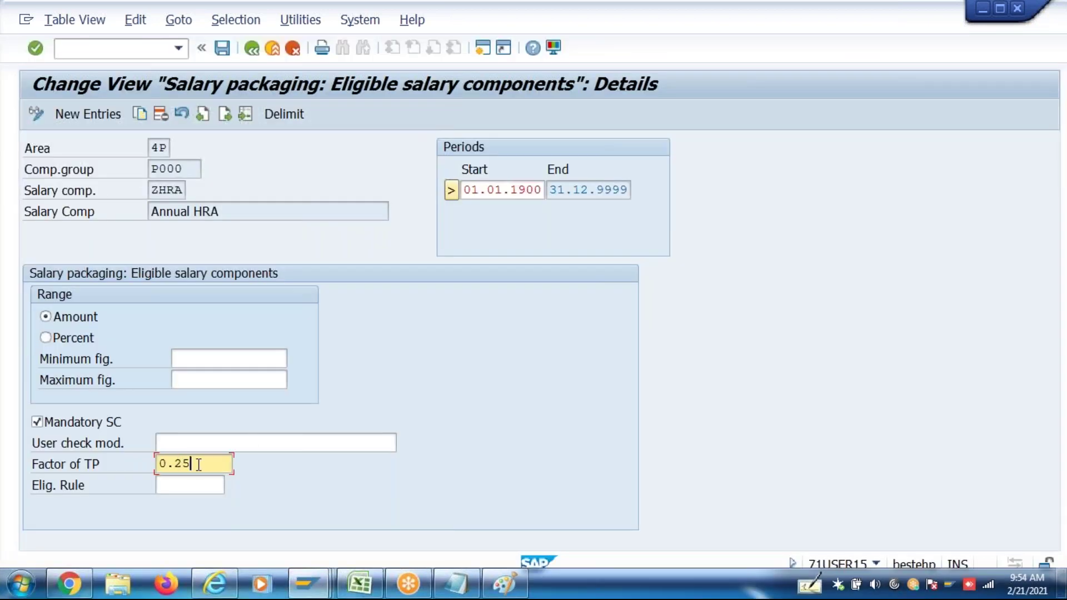
Save the 0.250 factor under the customizing request
click(225, 50)
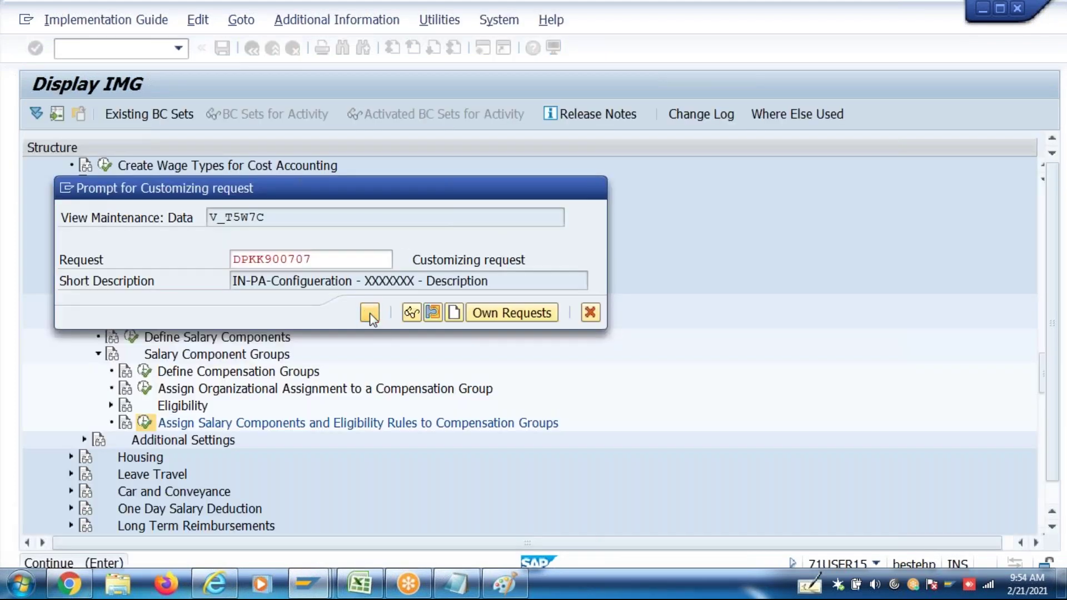
click(370, 313)
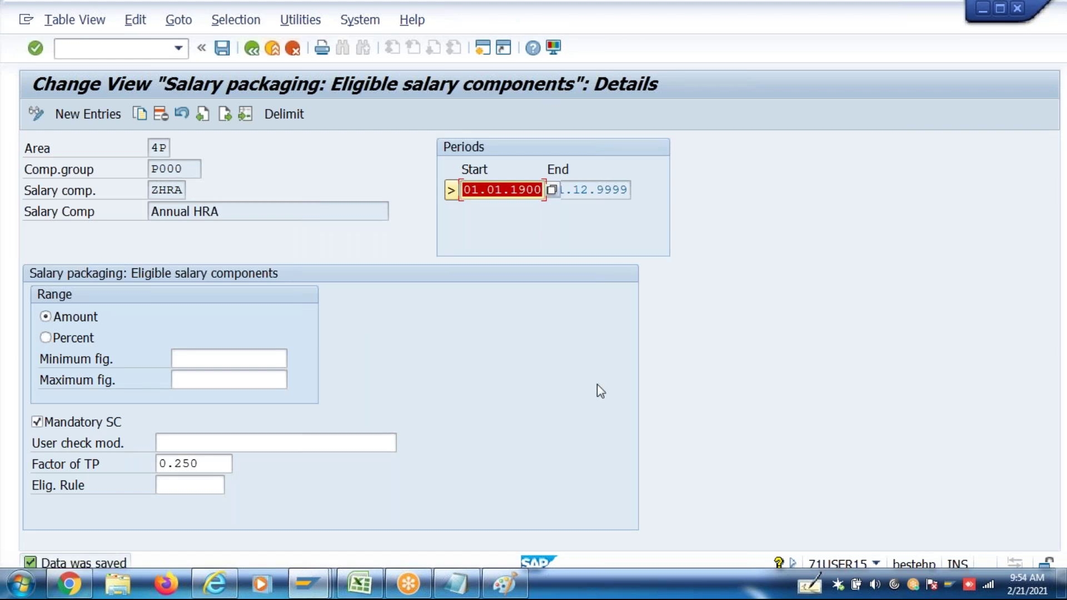
key(F10)
key(Down)
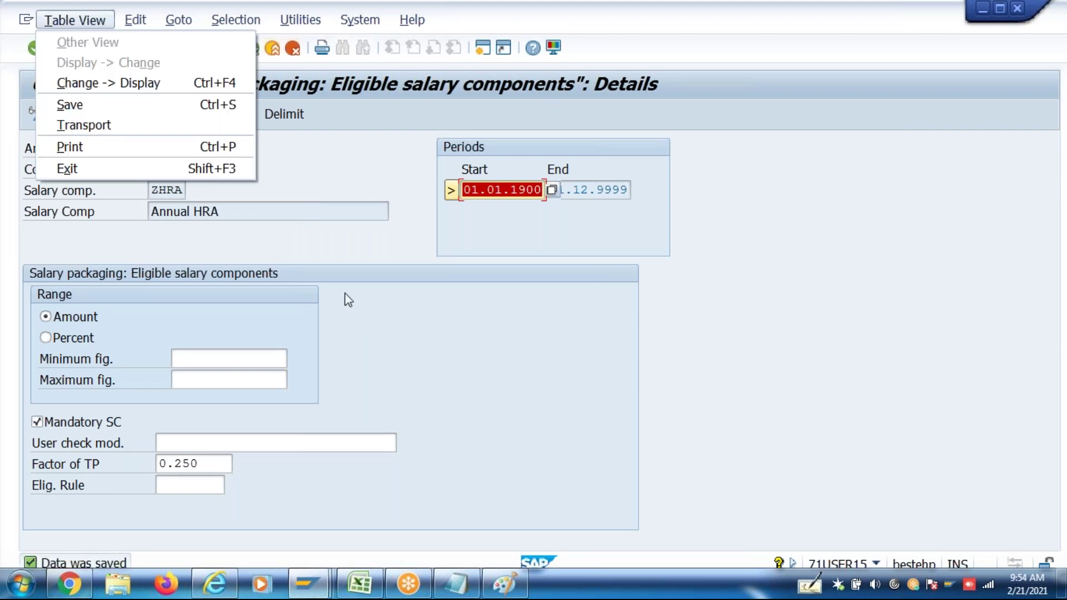
click(251, 380)
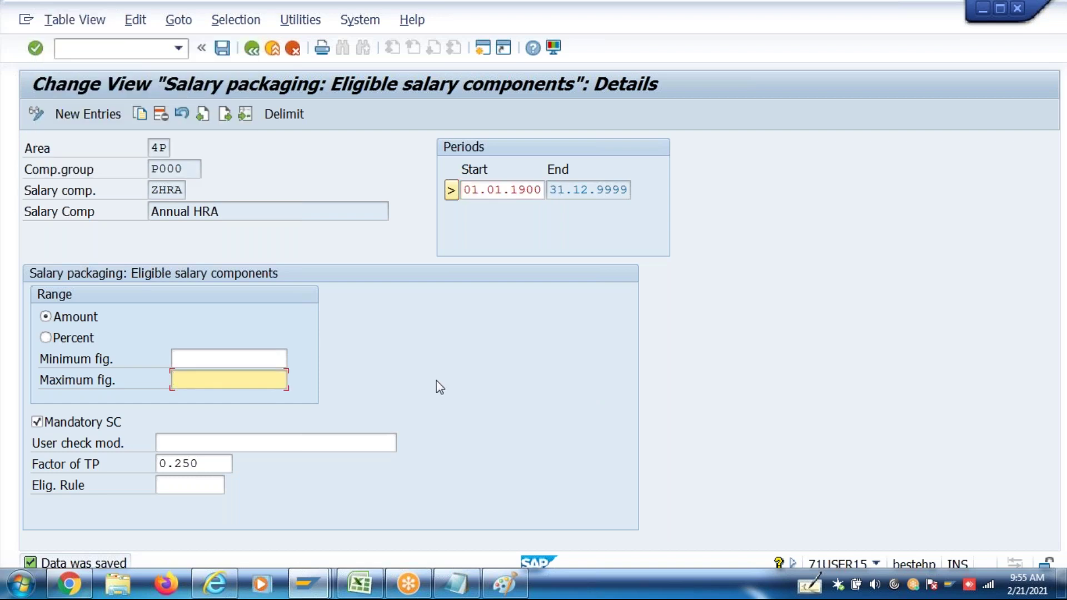
key(alt+Tab)
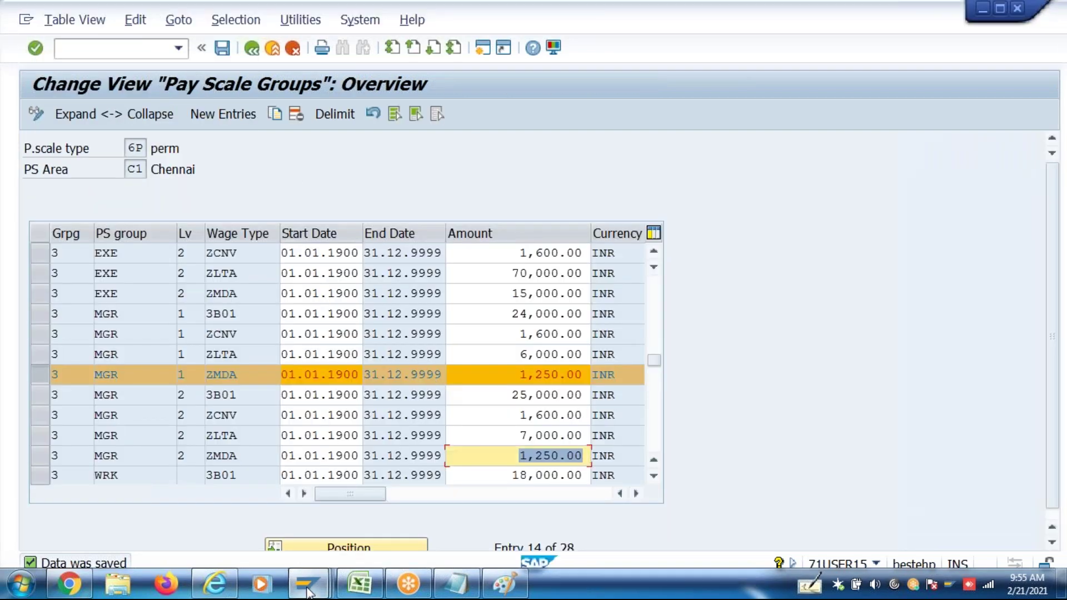
Rerun P16B_Admin and load the employee's package effective 01.04.2017
click(308, 591)
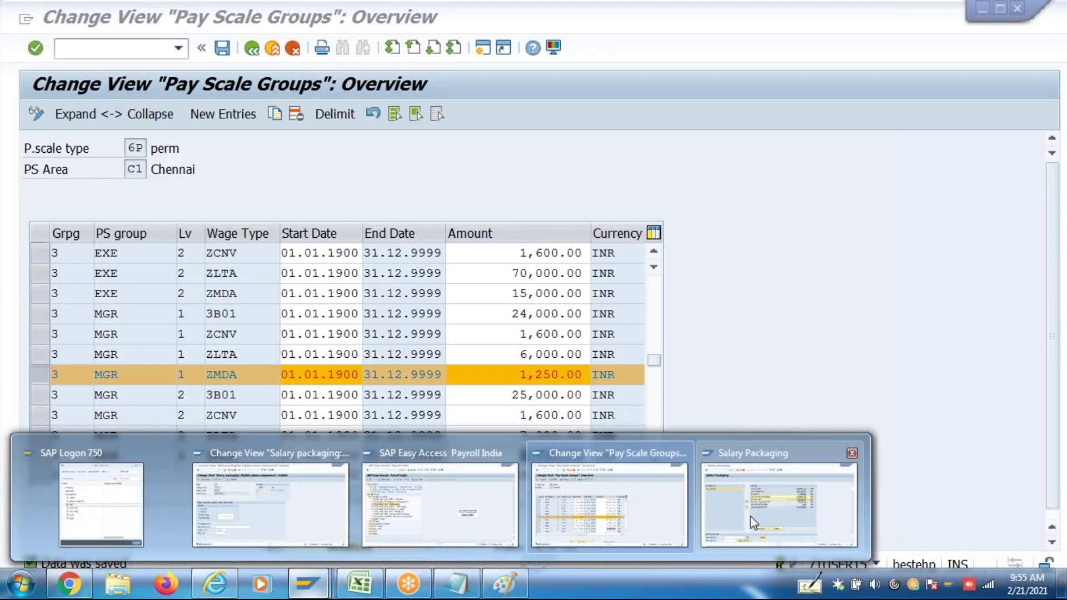
click(750, 516)
click(277, 55)
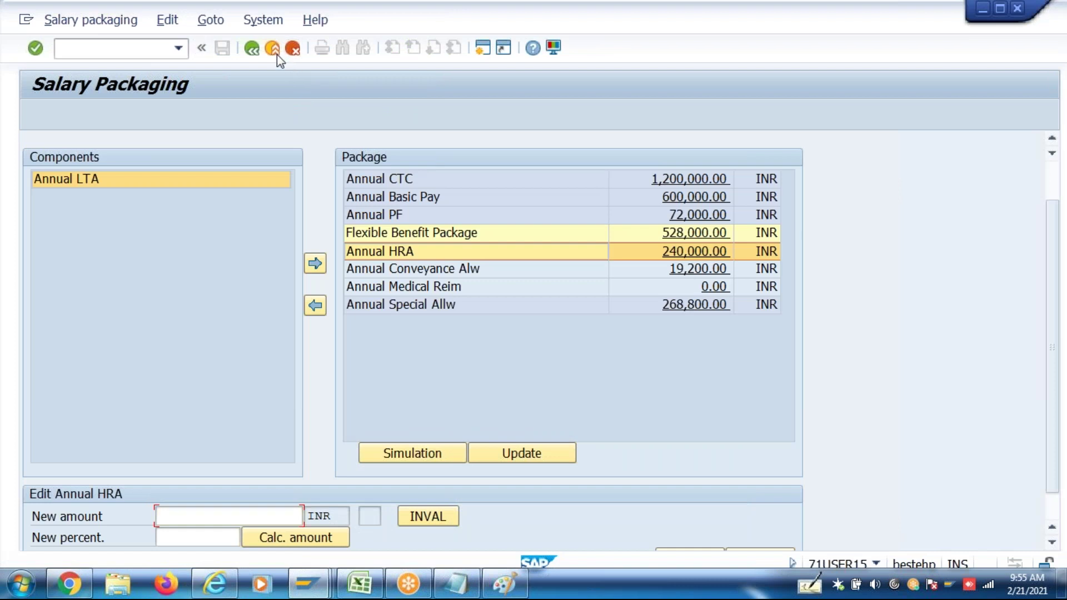
click(178, 48)
click(136, 78)
key(Return)
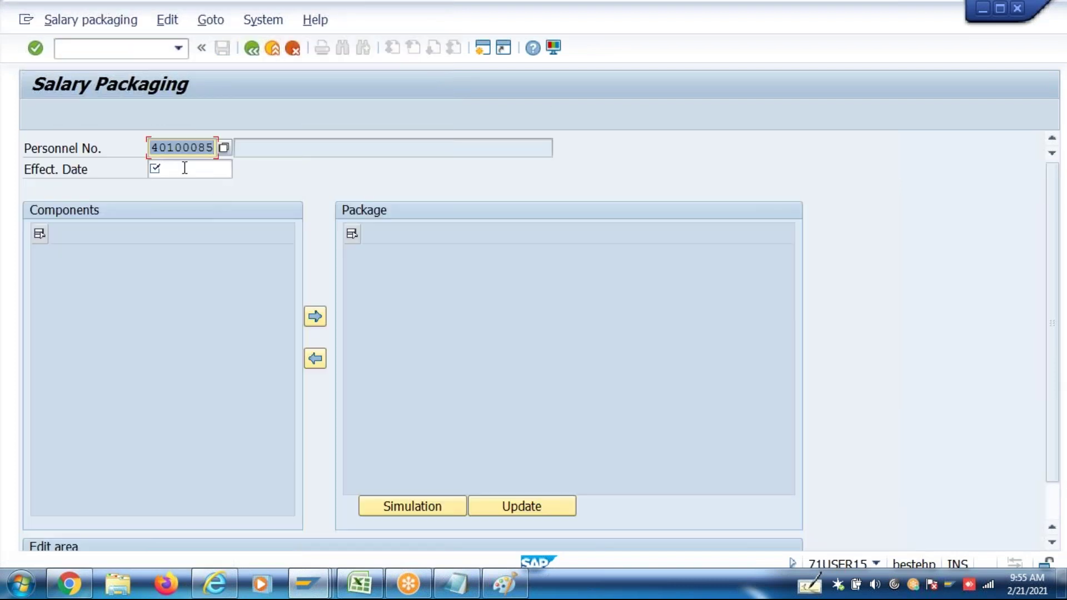
click(185, 167)
click(190, 185)
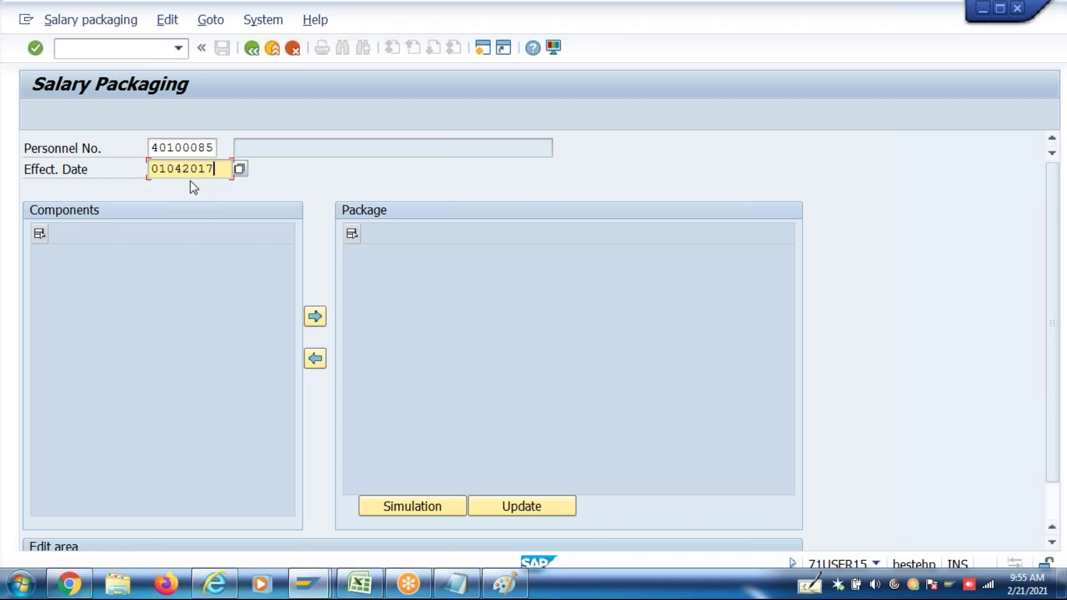
key(Return)
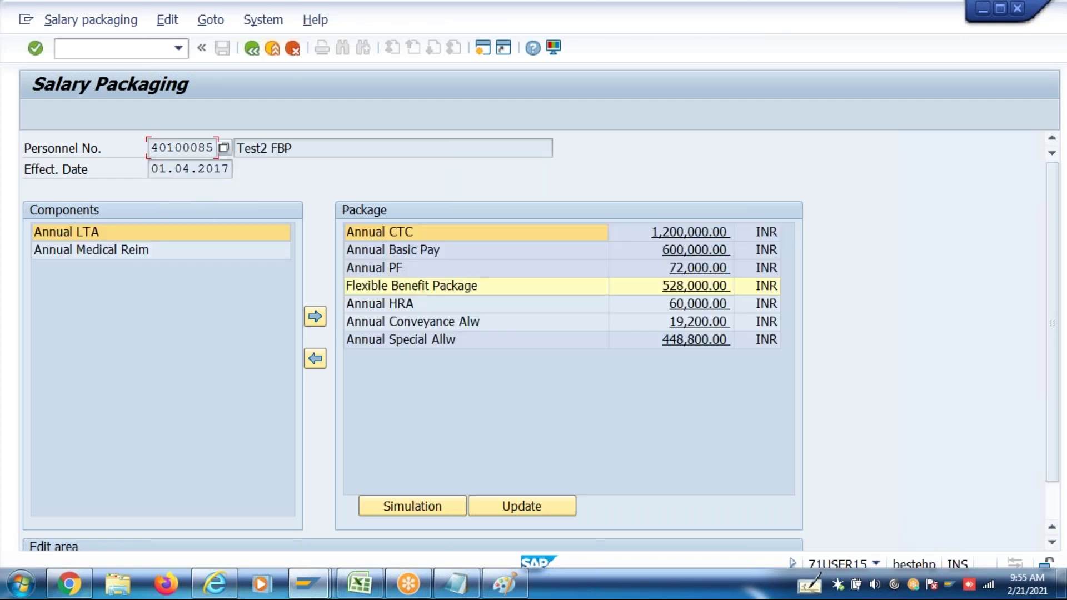
Check that Annual HRA now shows 60,000.00 alongside the Flexible Benefit Package, then exit
click(687, 309)
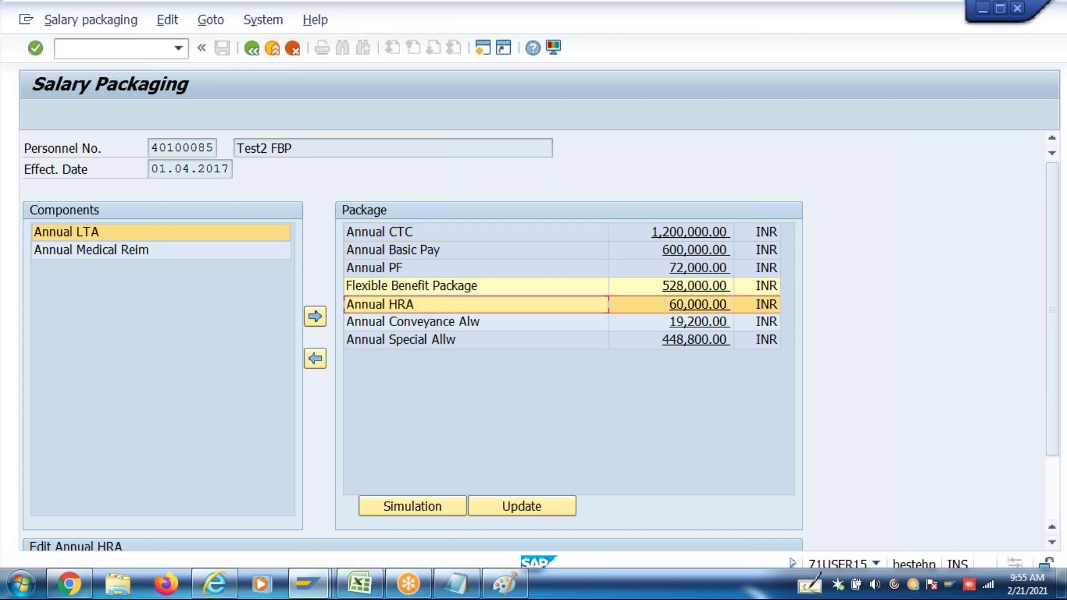
click(691, 290)
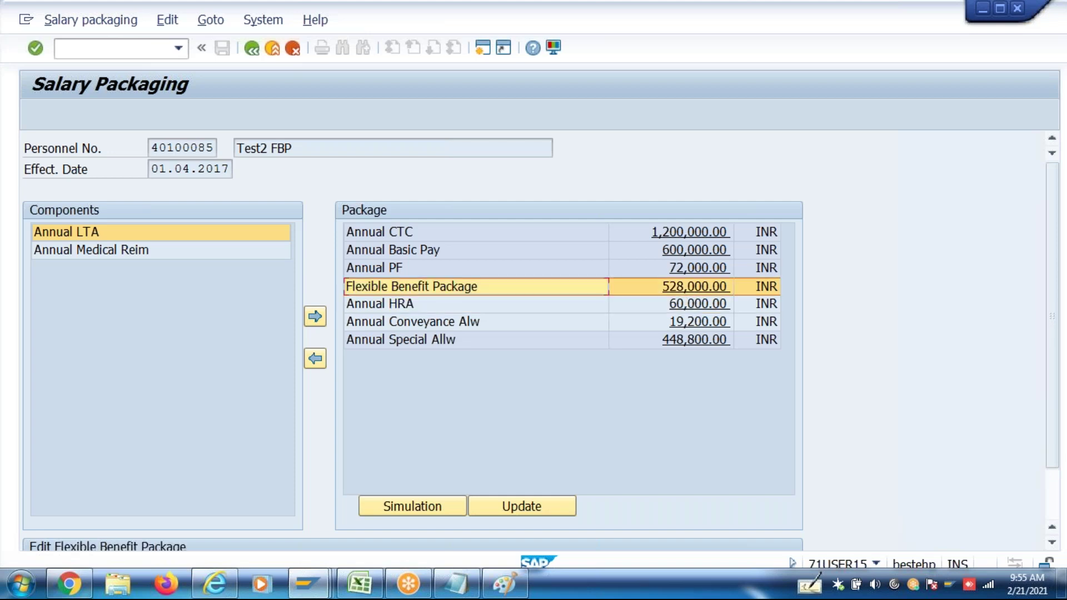
click(692, 307)
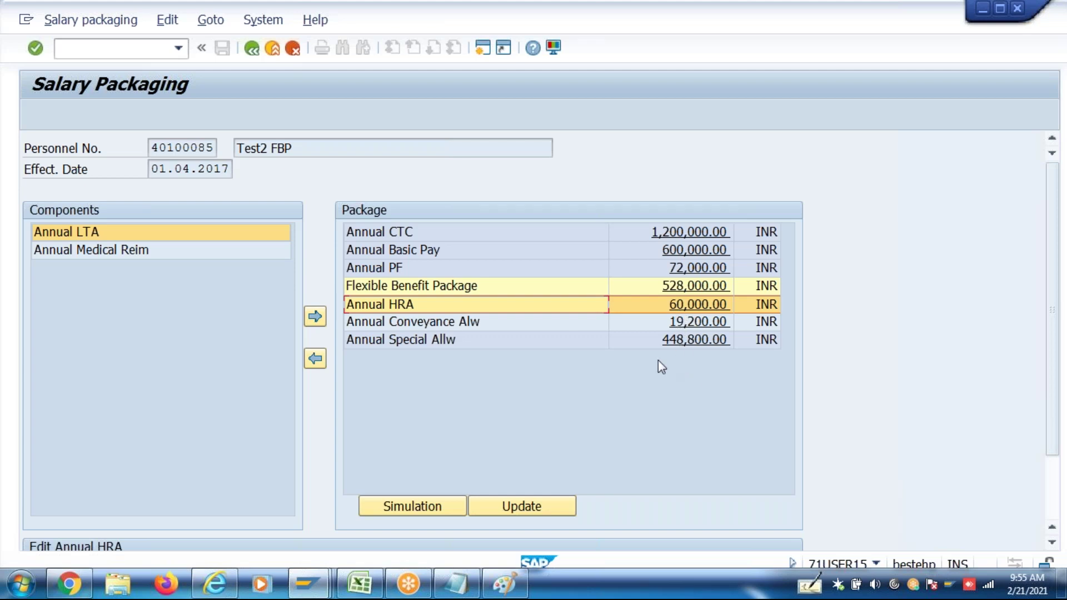
click(252, 49)
In PA30, open the employee's infotype 8 Basic Pay record for changing
text(Pa30)
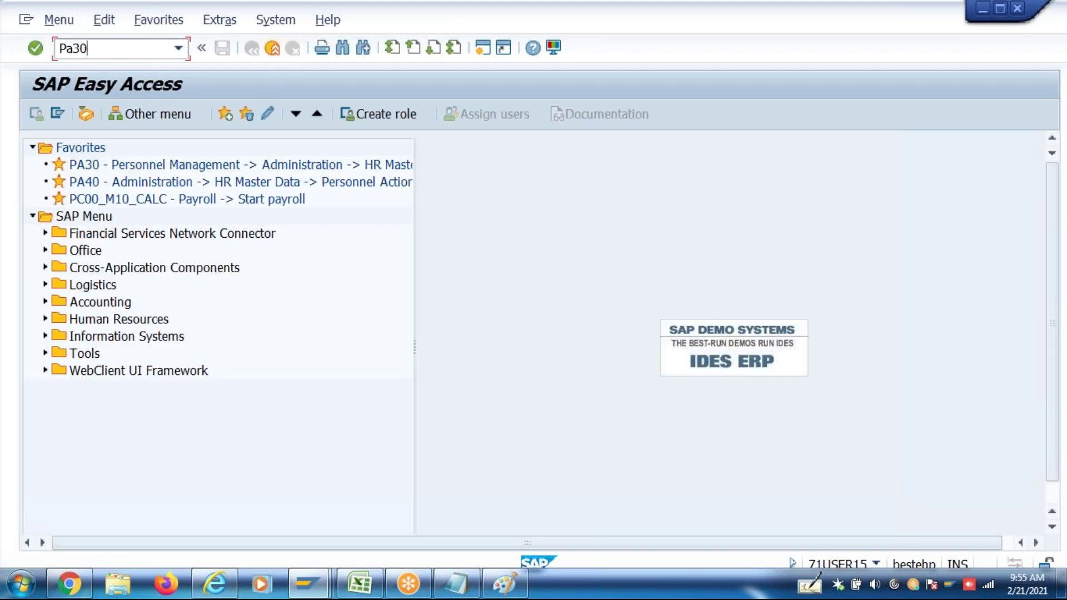
key(Return)
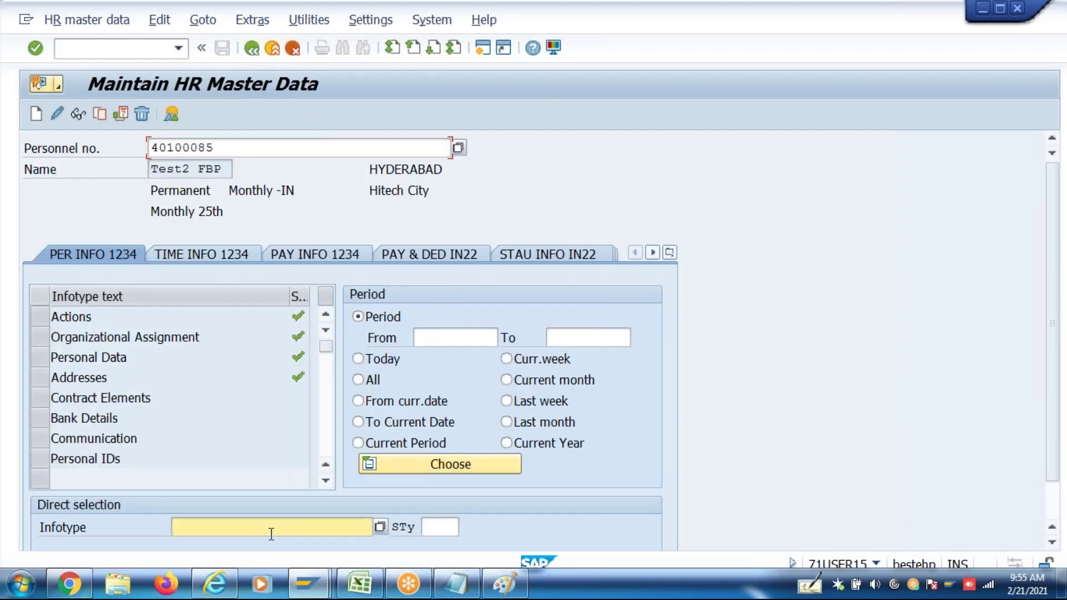
click(271, 534)
text(8)
click(56, 114)
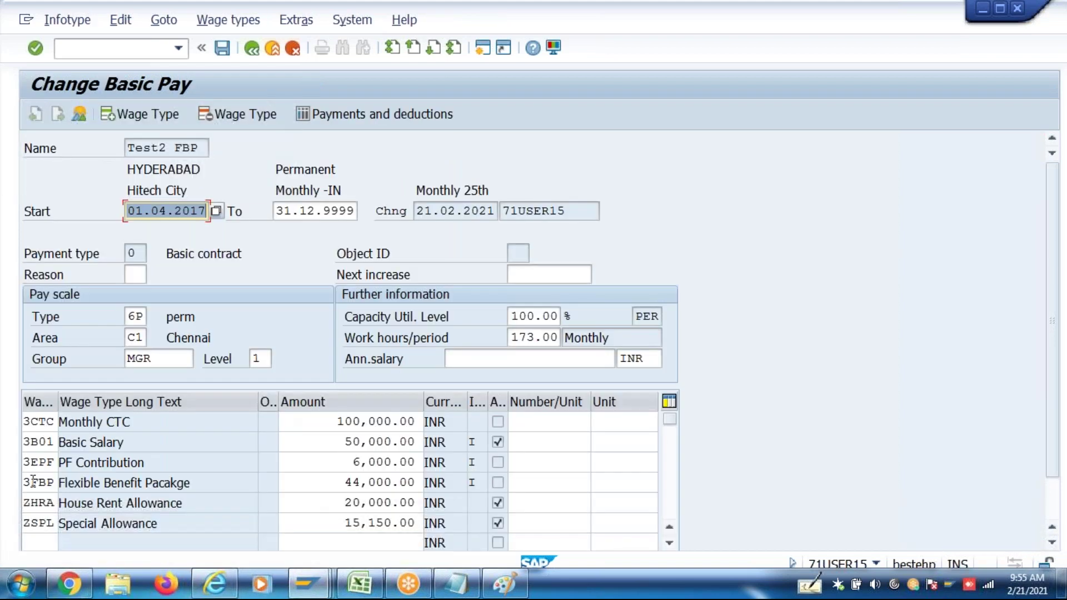
Delete the ZHRA House Rent Allowance row of 20,000.00 and save Basic Pay
click(40, 503)
key(Delete)
key(Tab)
key(Delete)
key(Return)
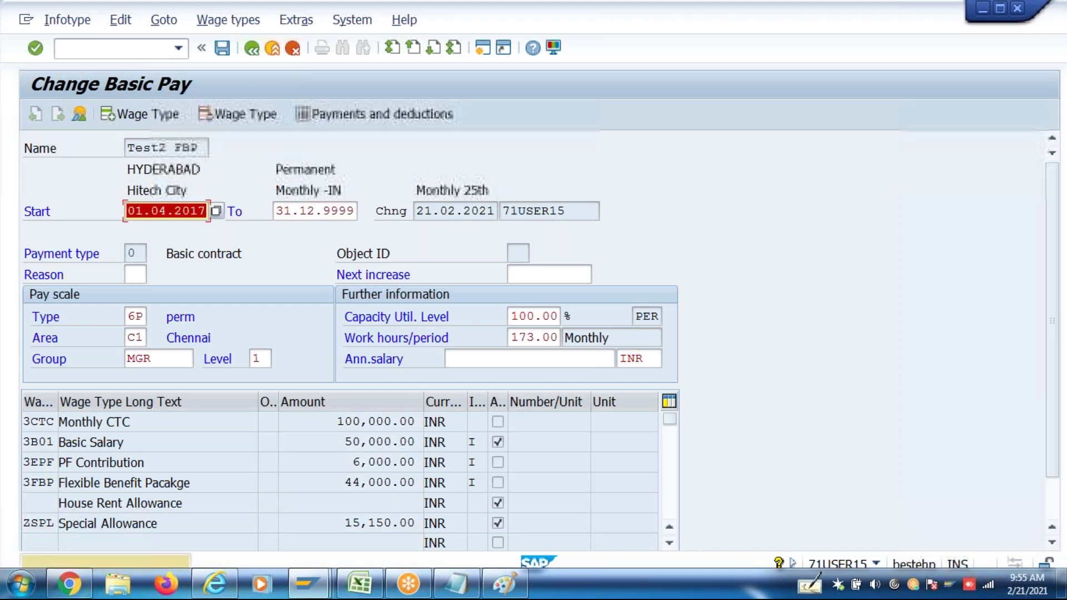
key(Return)
key(ctrl+s)
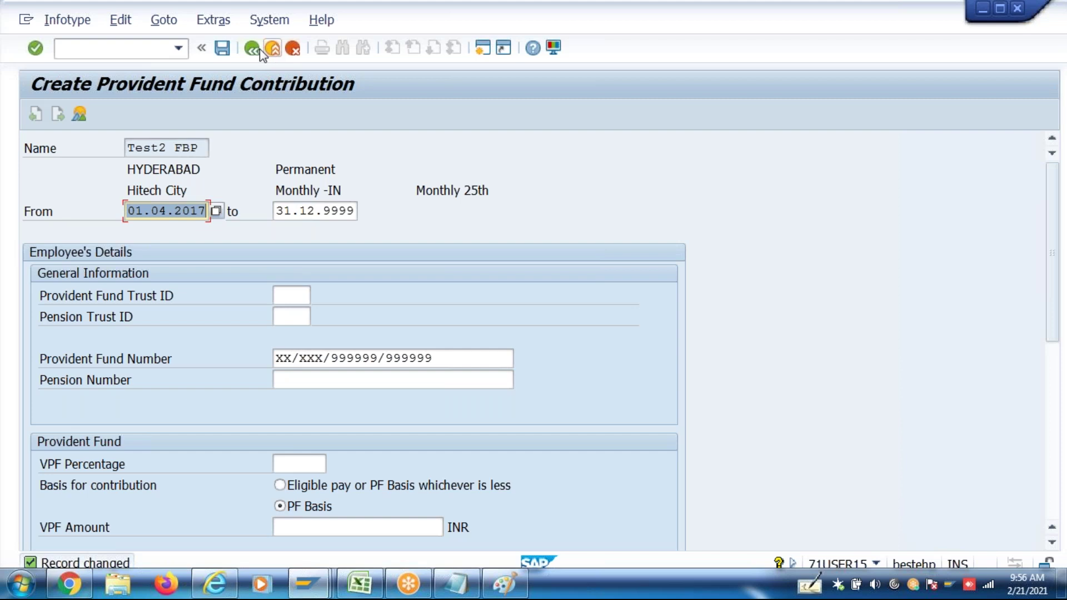
click(251, 49)
click(251, 49)
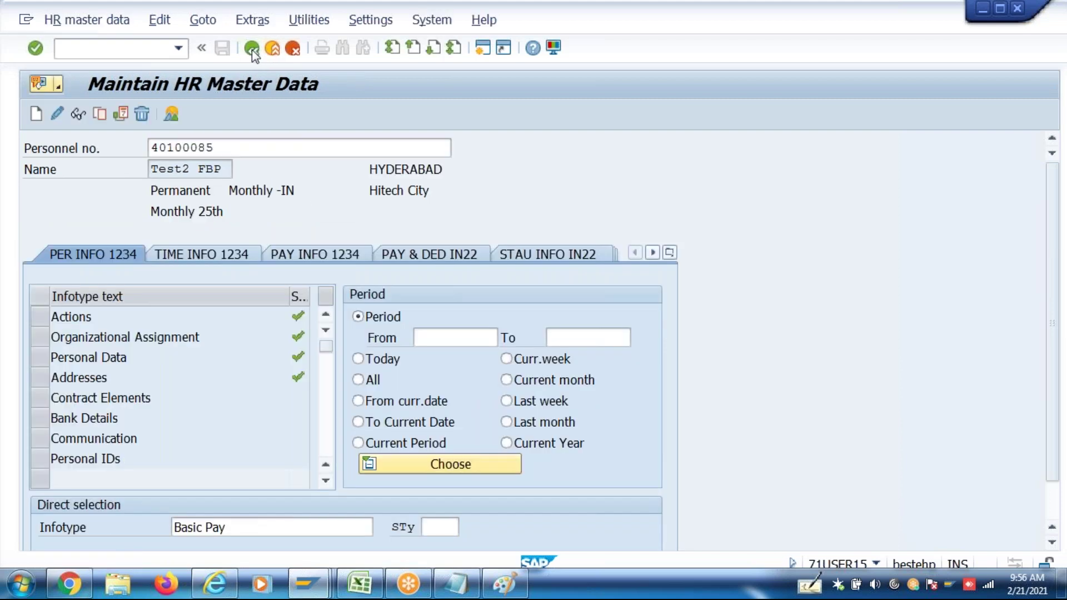
Reload the salary package for 01.04.2017 and confirm Annual HRA is now 0.00
click(156, 50)
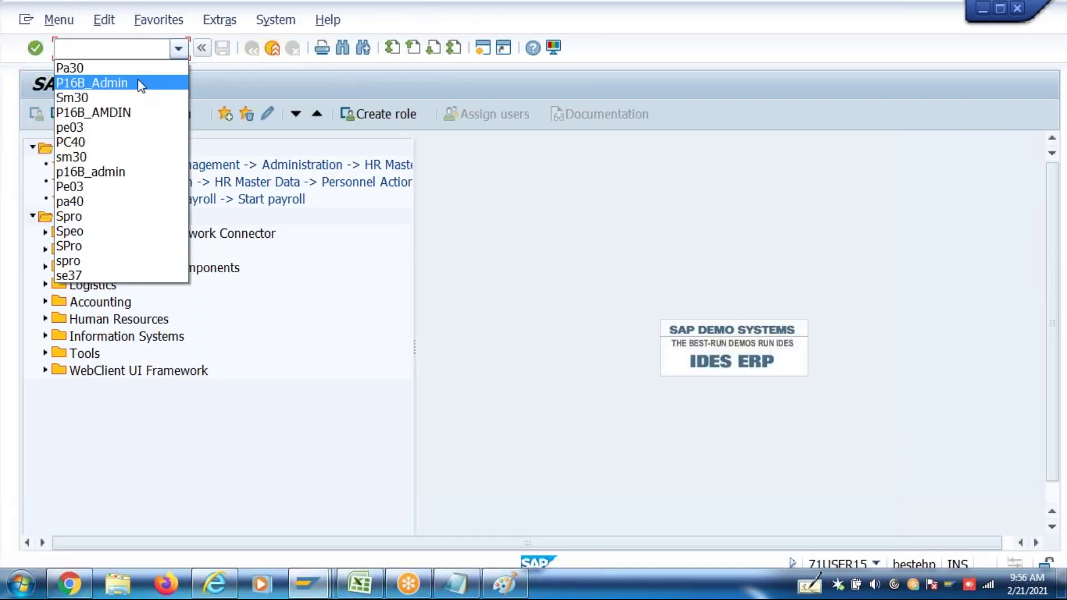
click(91, 83)
key(Return)
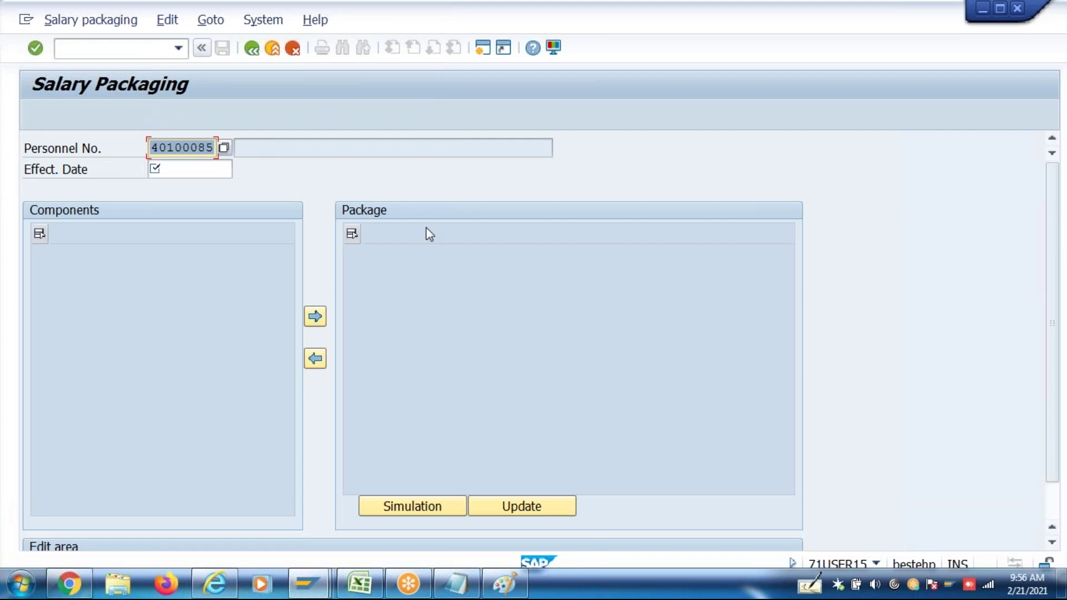
click(205, 168)
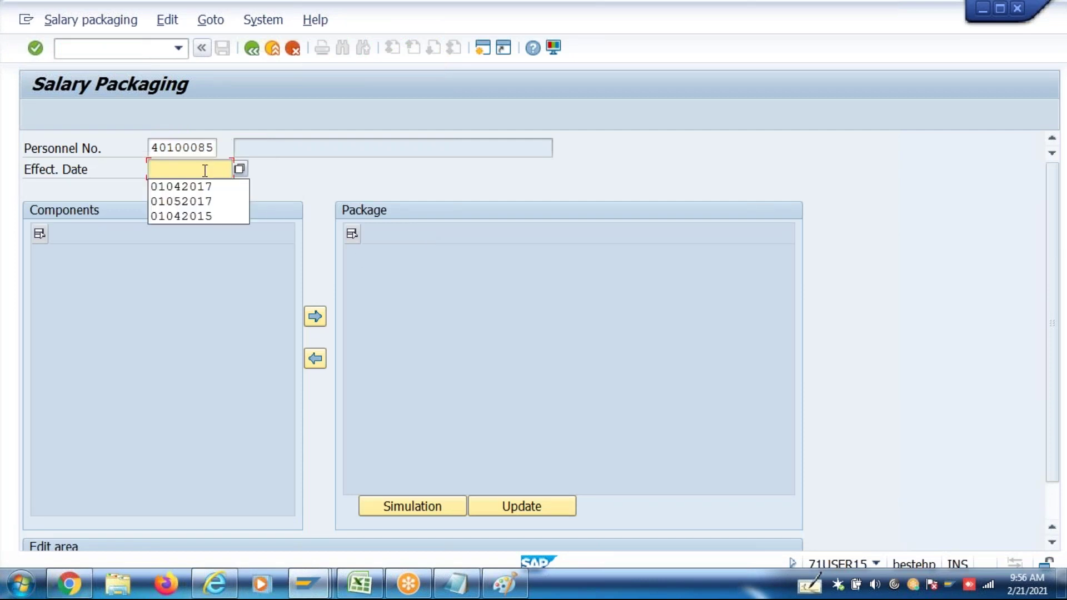
click(207, 188)
key(Return)
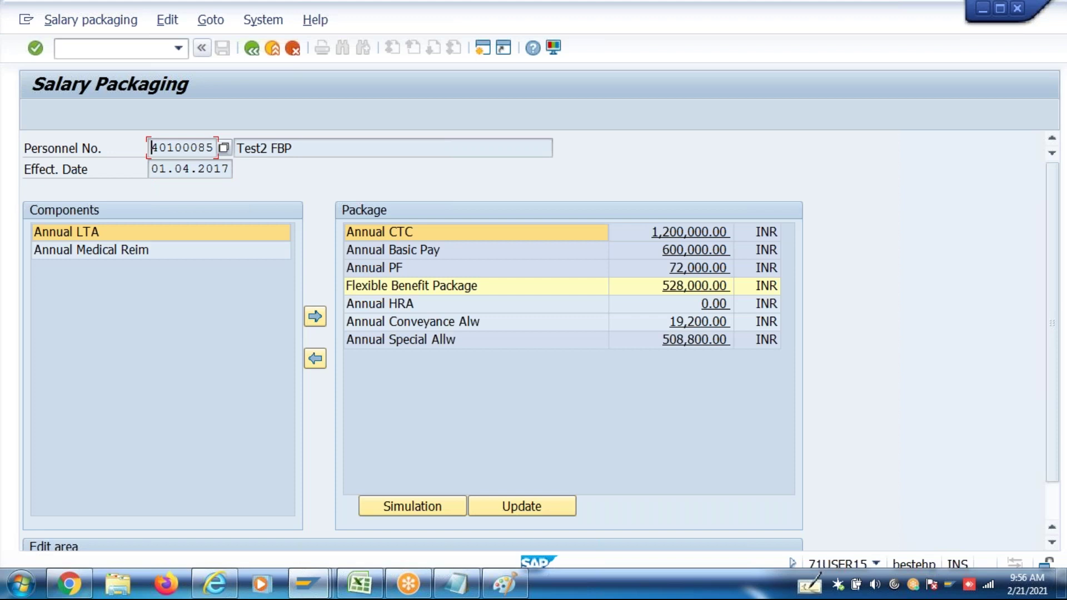
click(711, 305)
scroll(582, 471, down, 3)
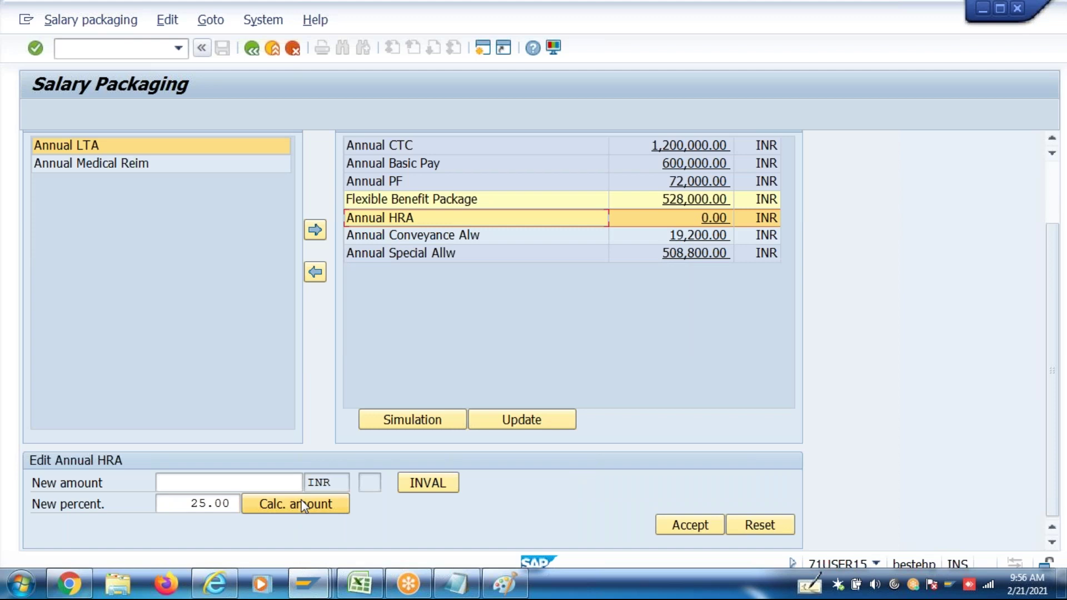
scroll(305, 507, up, 3)
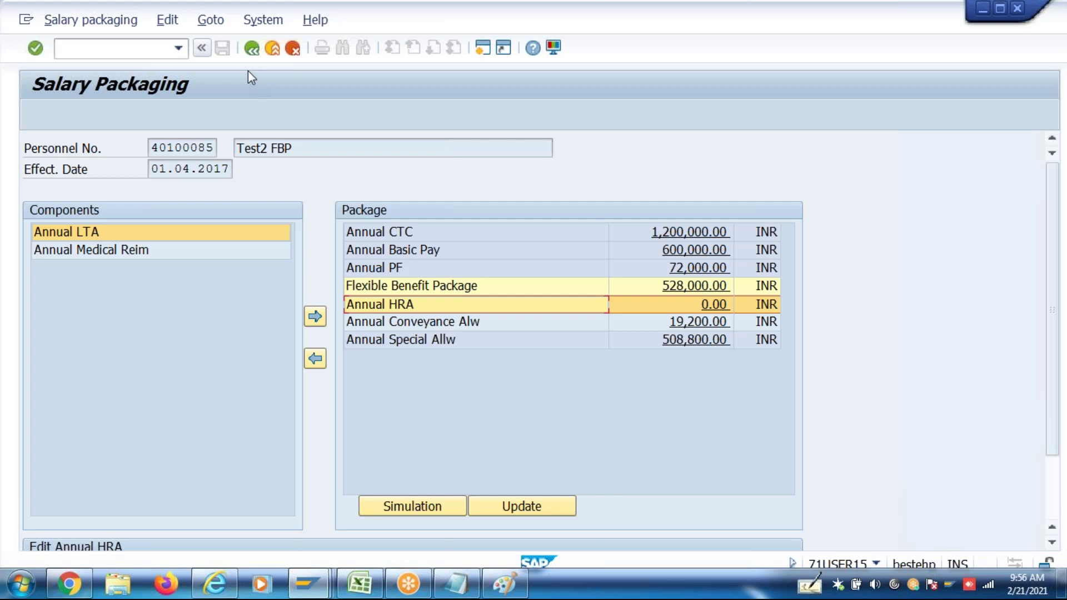
click(251, 56)
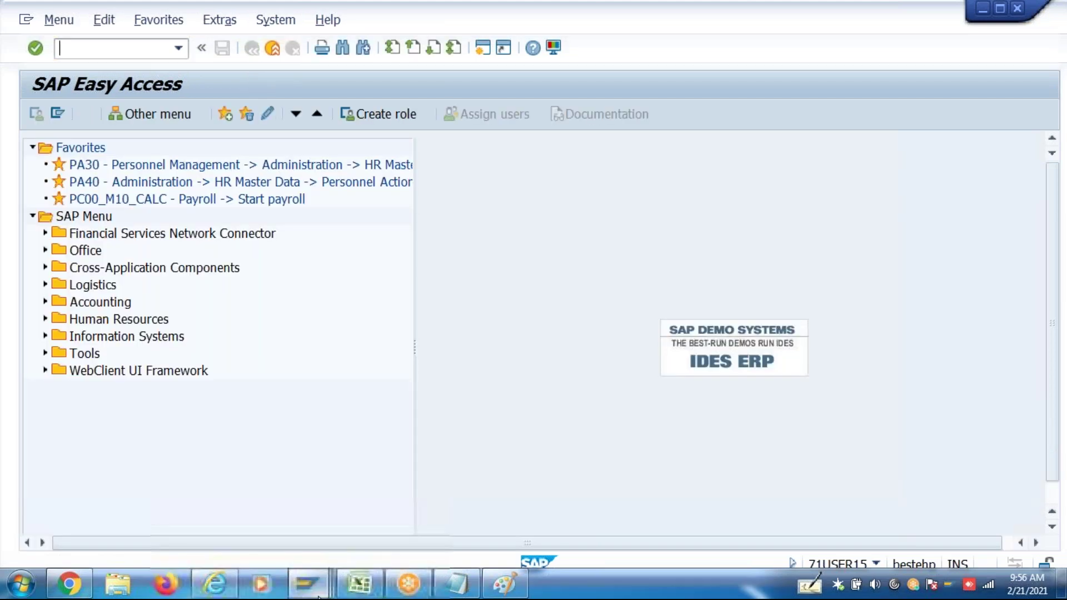
Return to the eligible salary components list and open the ZCNV Annual Conveyance Alw details
mouse_move(318, 595)
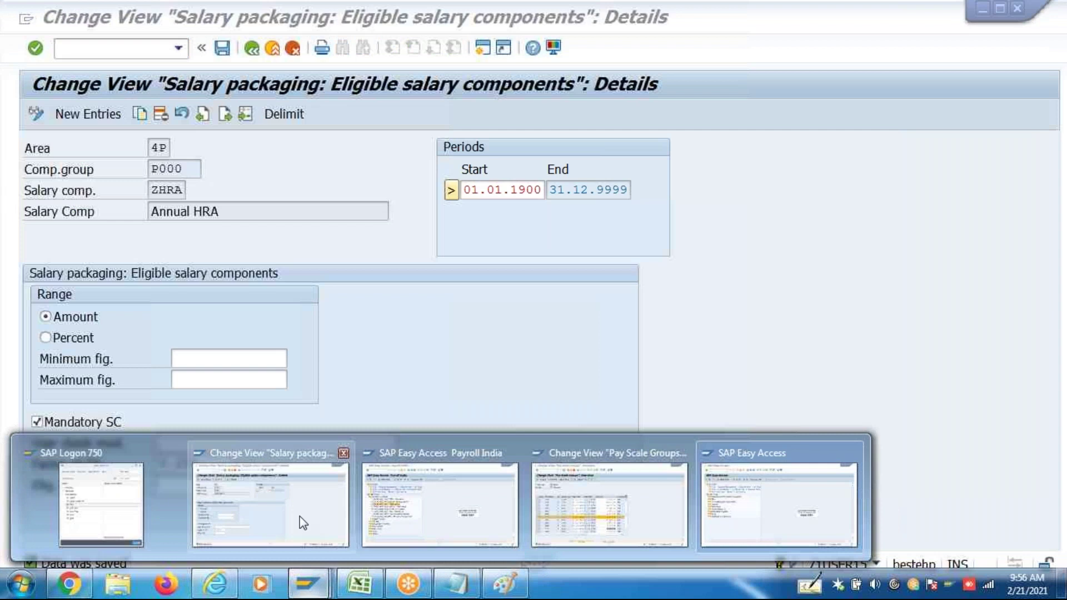
click(286, 515)
click(252, 49)
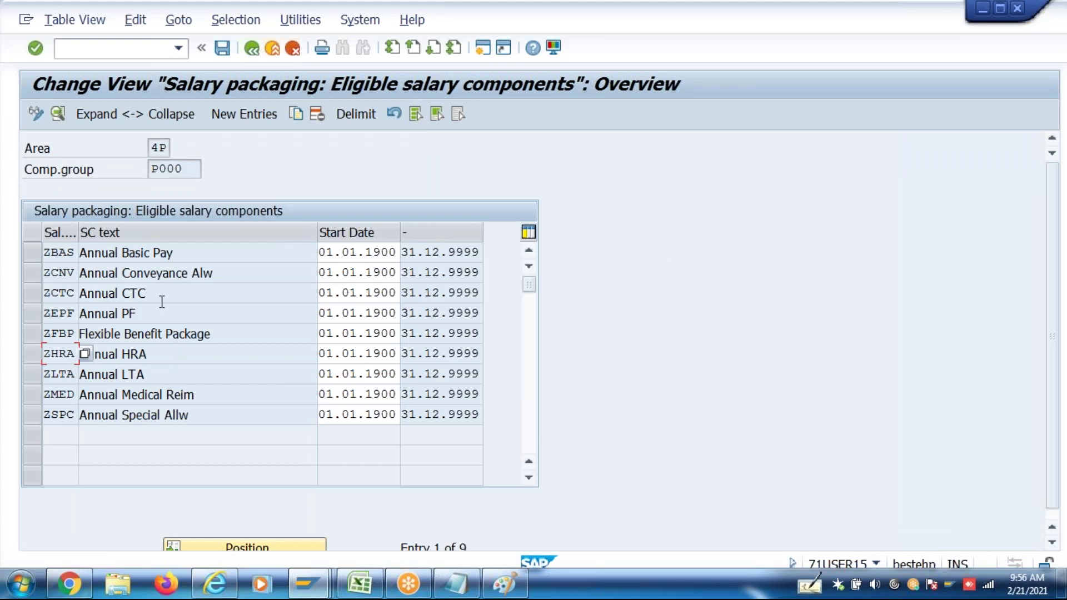
drag(222, 272, 81, 278)
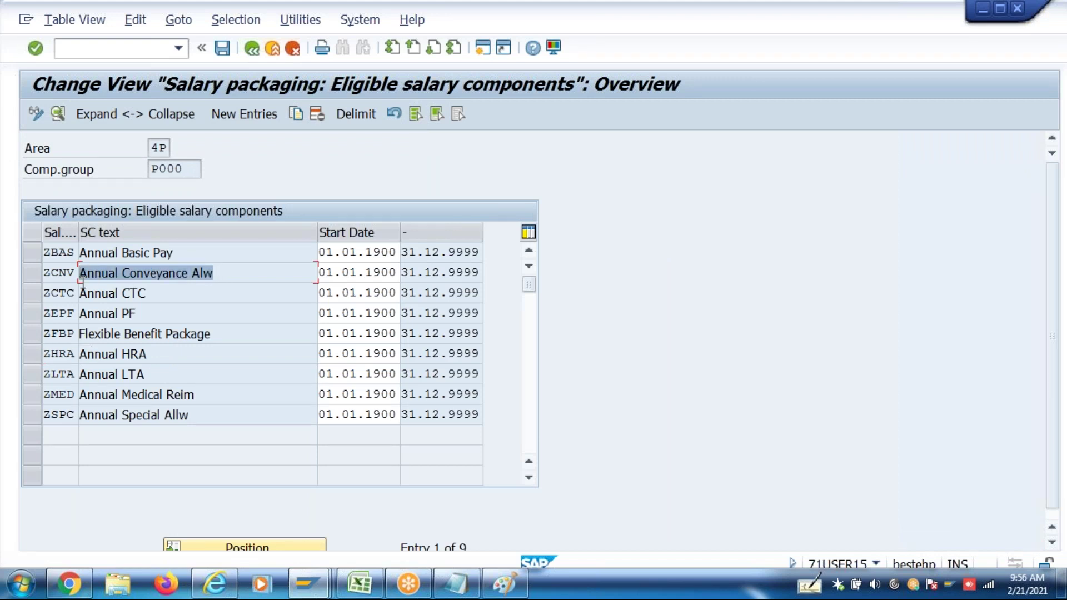
click(234, 276)
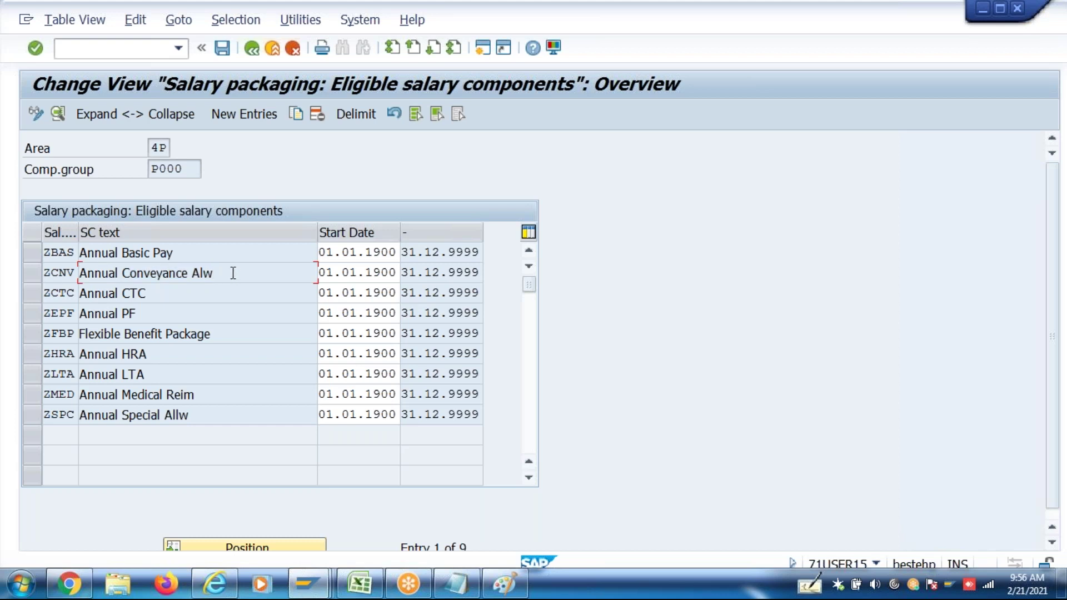
drag(232, 273, 69, 276)
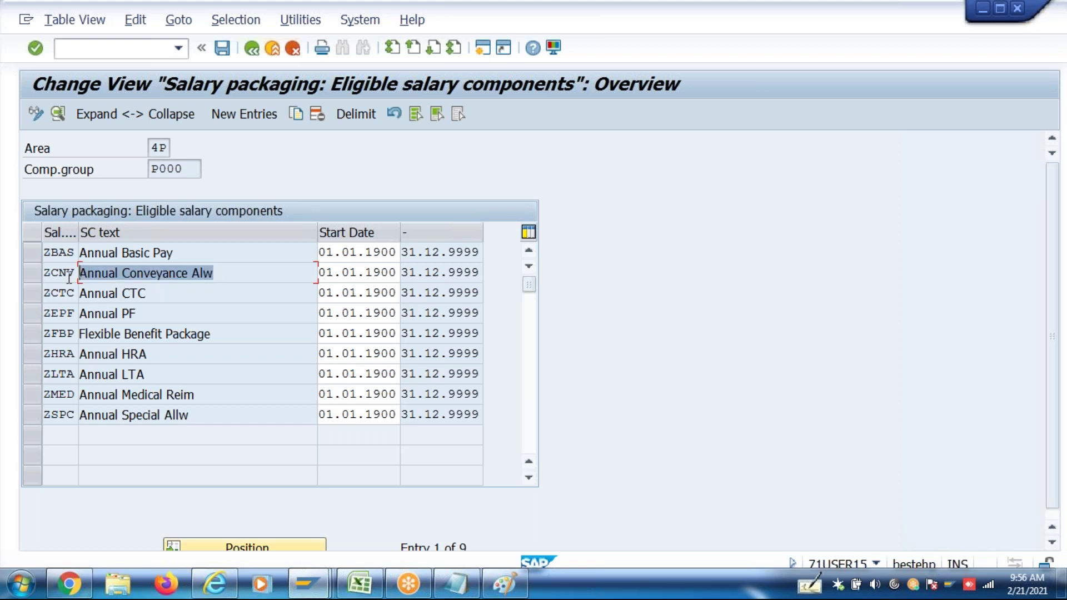
double_click(234, 269)
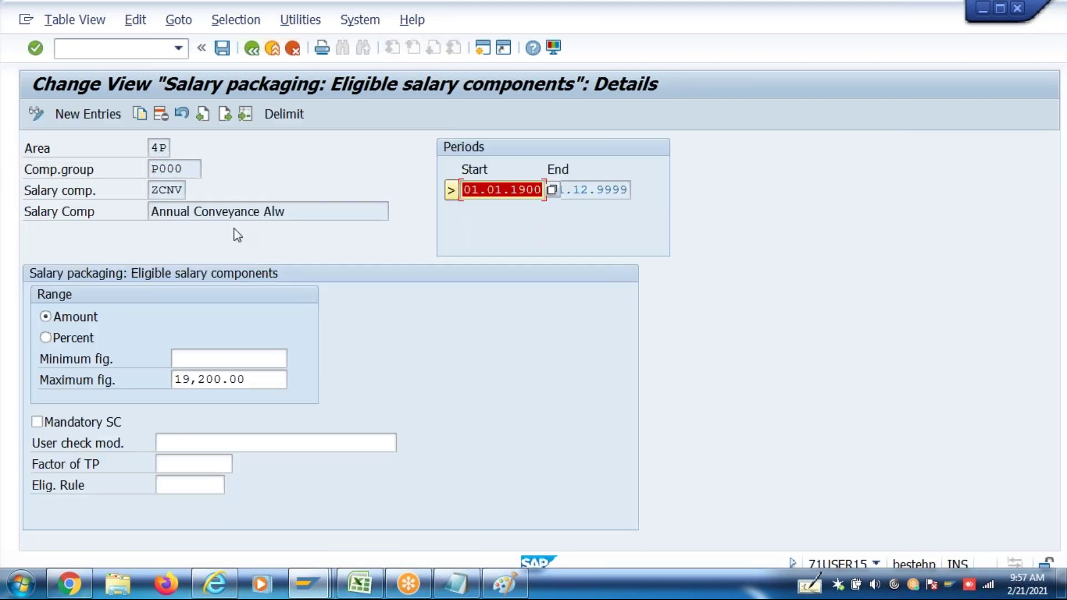
Review ZCNV's P000 entry with its 19,200.00 maximum and eligibility rule, then go back to the IMG
drag(183, 173, 115, 175)
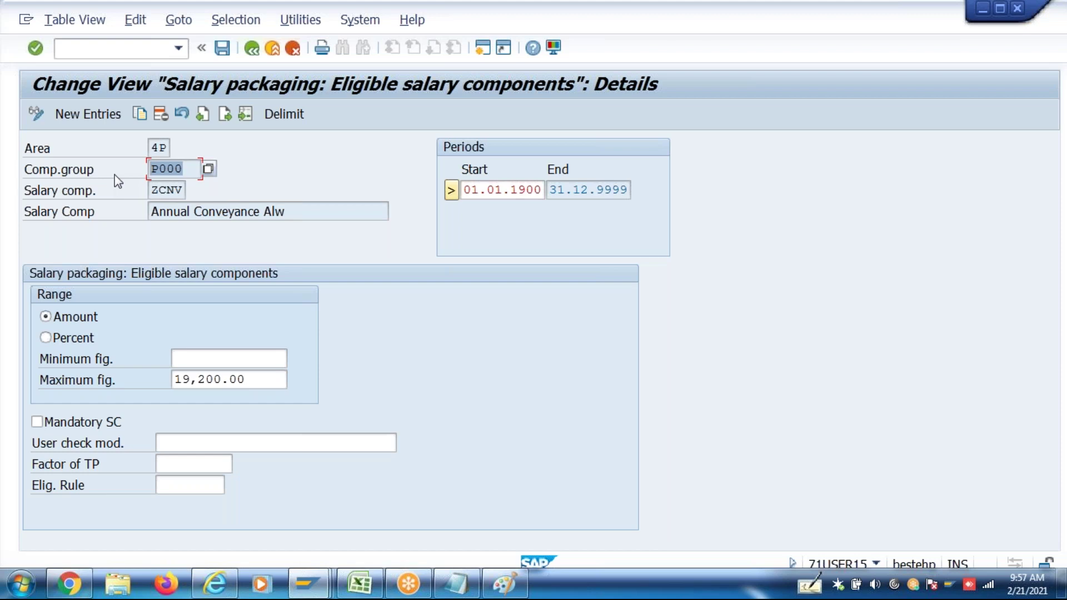
click(184, 168)
drag(180, 168, 151, 168)
click(182, 488)
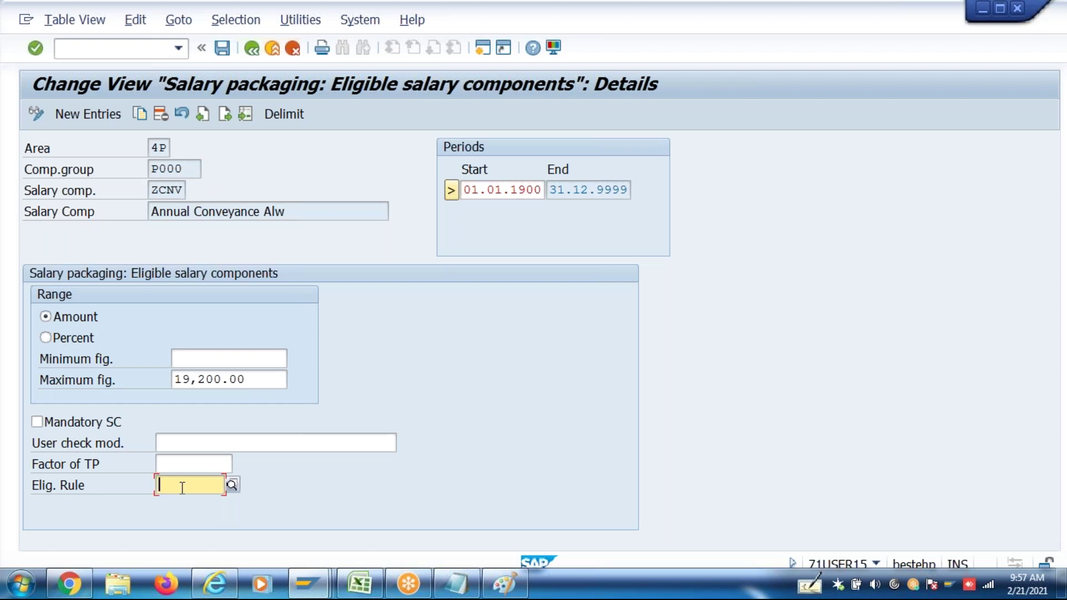
click(253, 49)
click(254, 49)
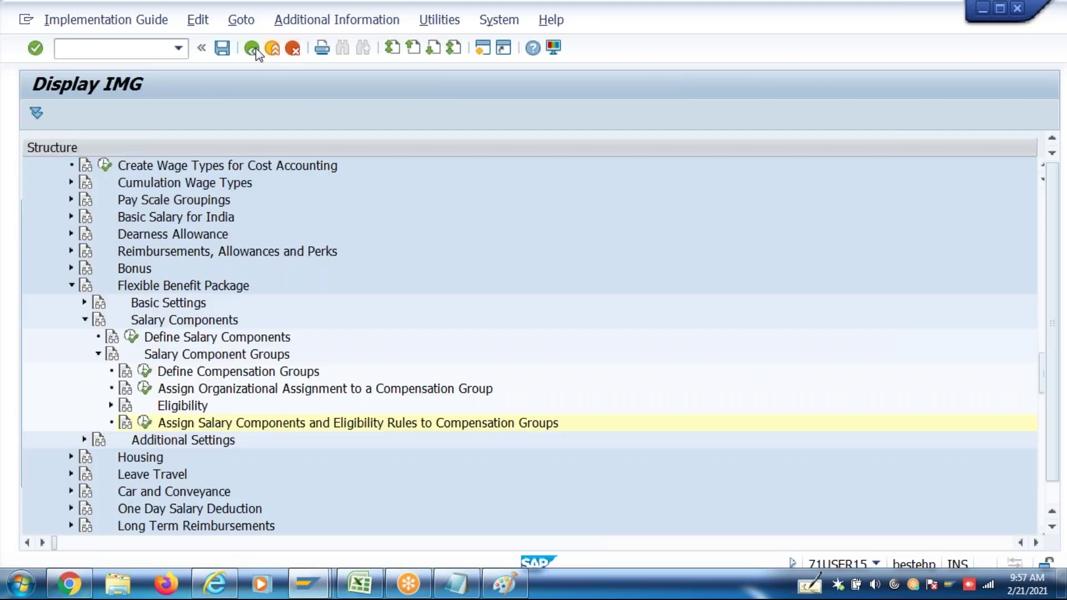
Expand Eligibility > Eligibility Groups in the IMG and run Define Eligibility Groups
click(111, 407)
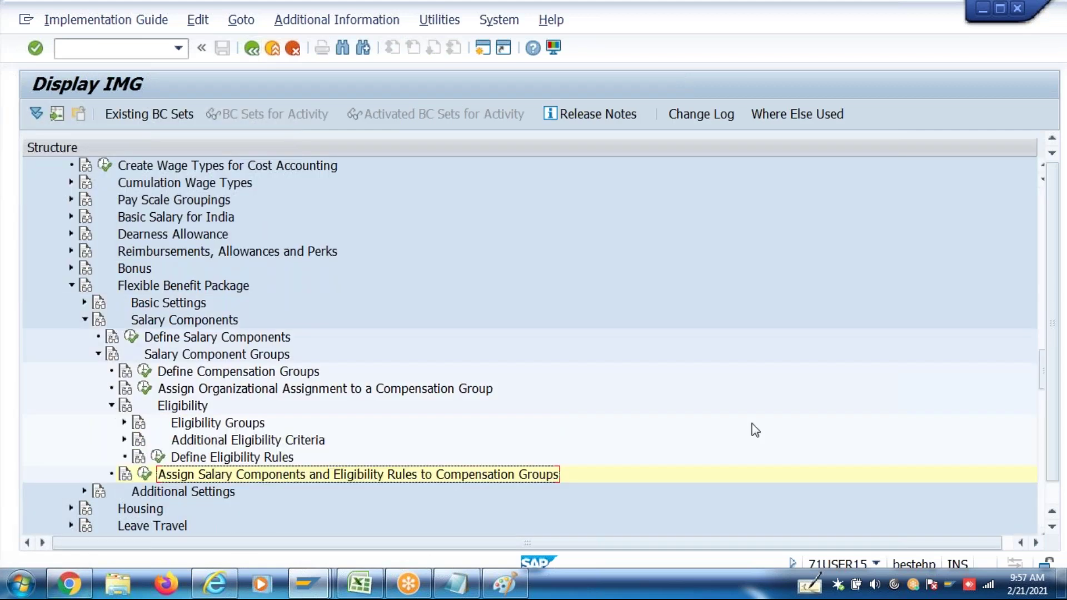
click(1054, 528)
click(218, 404)
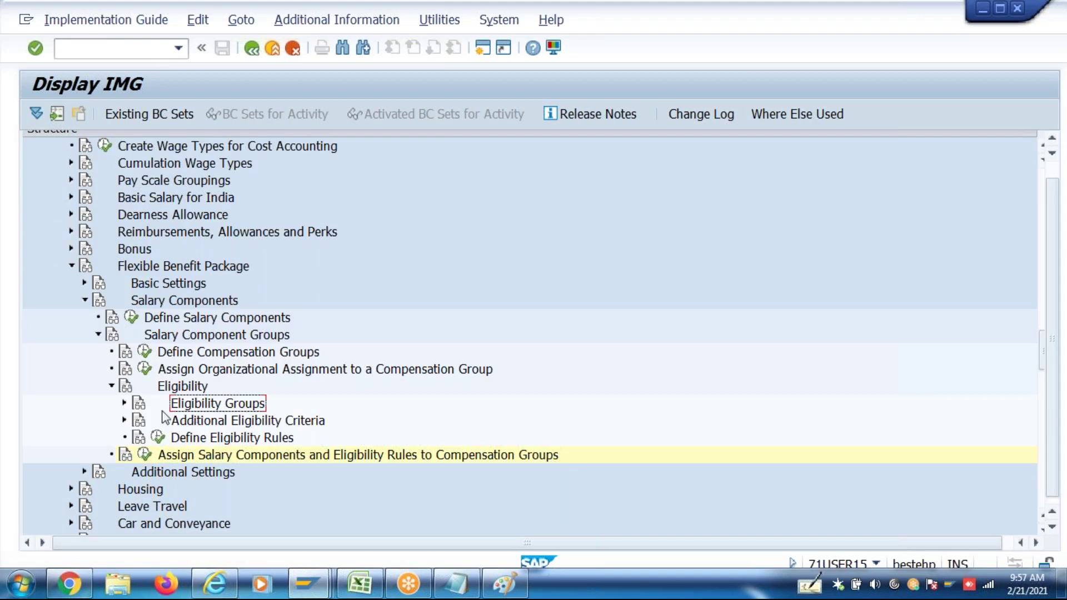
click(124, 404)
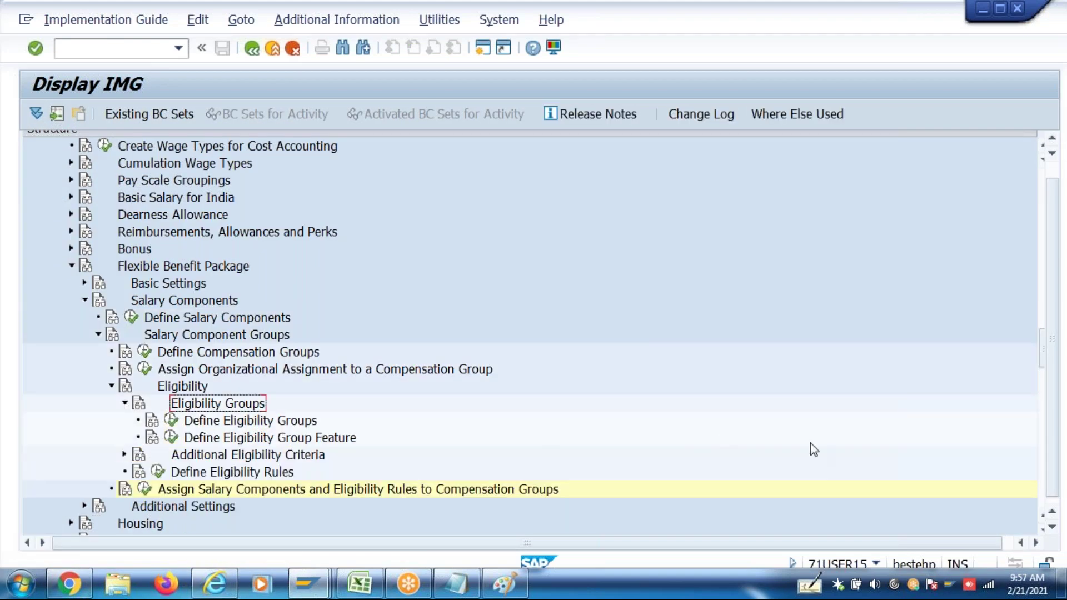
click(1044, 536)
click(1043, 535)
click(1044, 535)
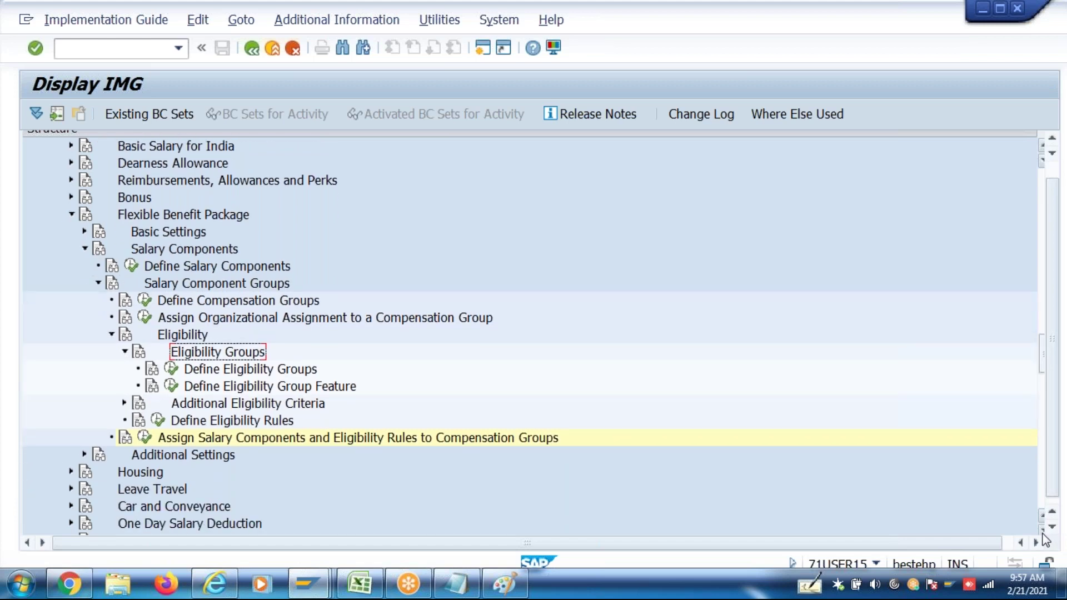
click(1043, 535)
click(218, 356)
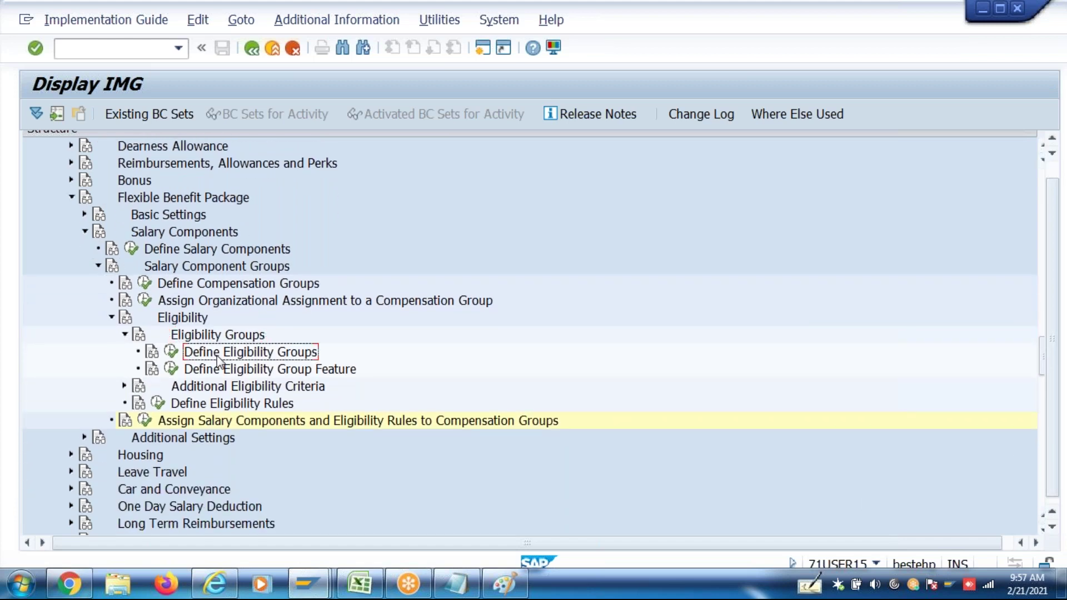
click(171, 352)
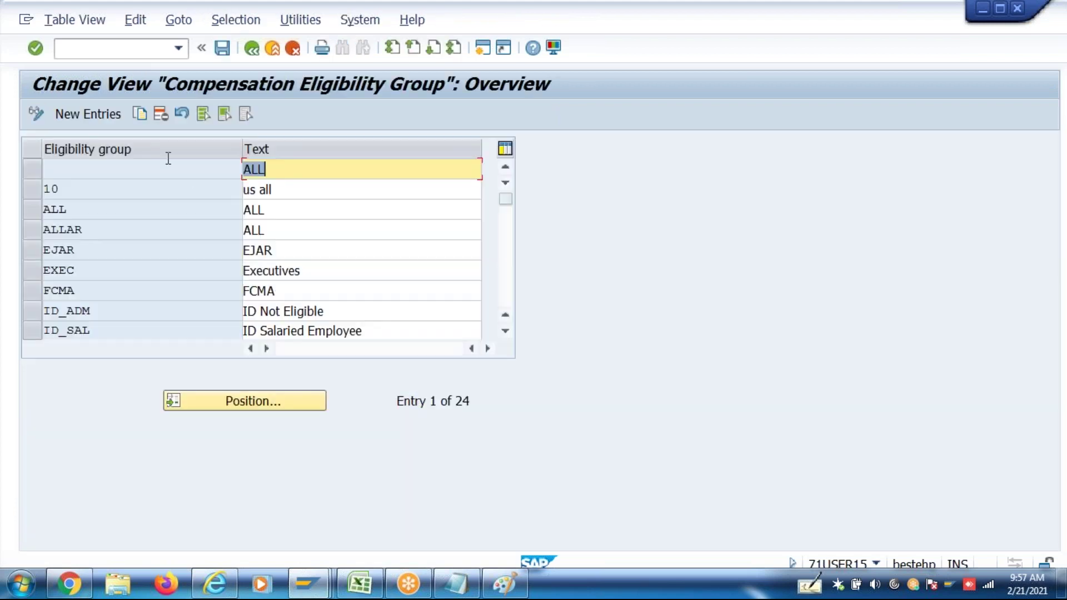
Add eligibility group IN46 titled 'In46 Company code' and save it under a customizing request
click(113, 118)
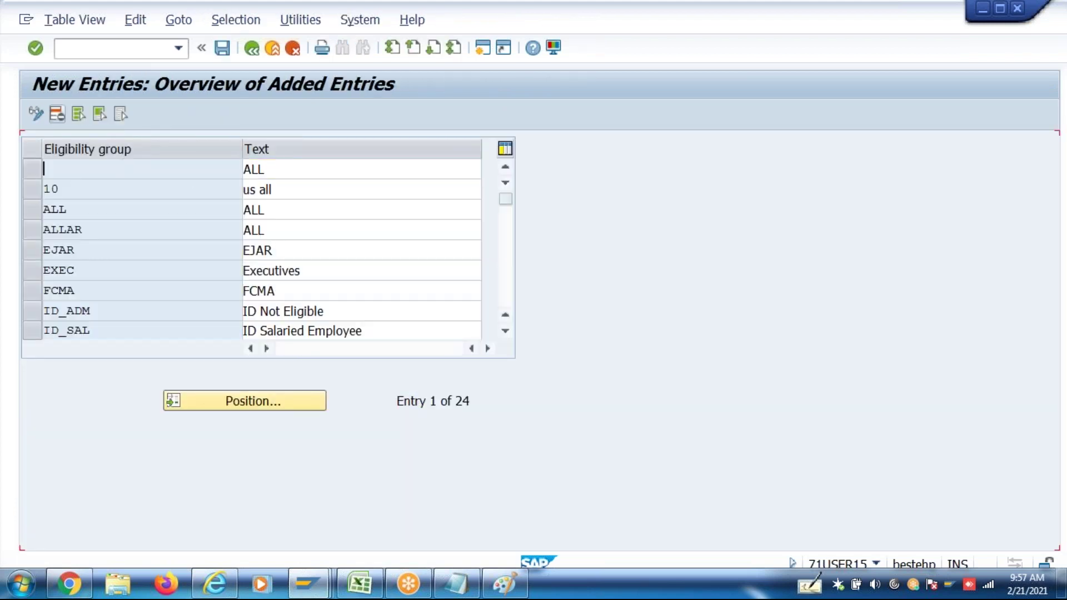
text(In46)
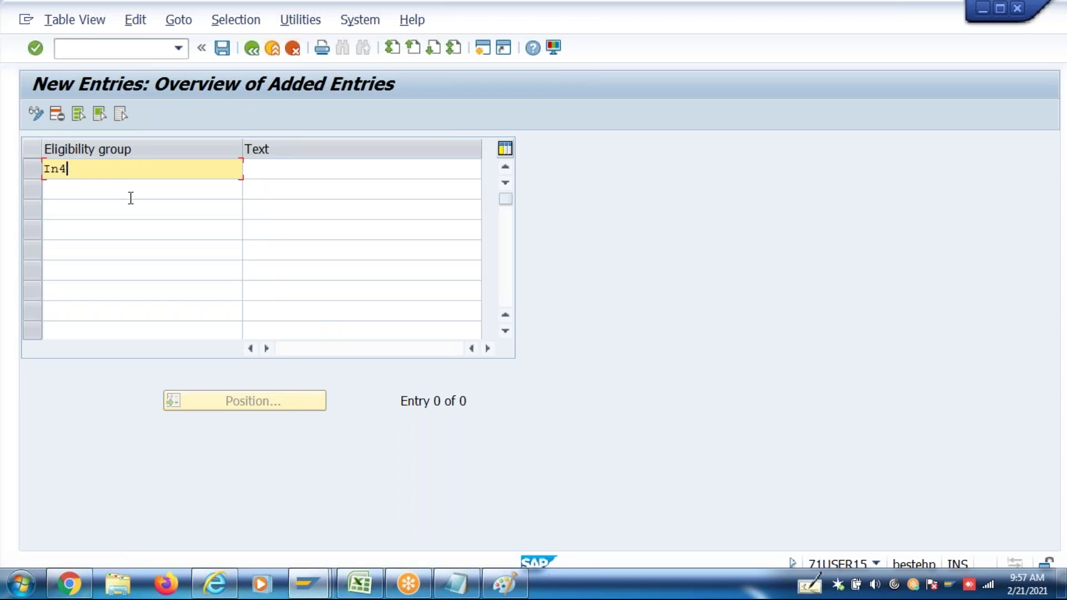
key(Tab)
text(In46 )
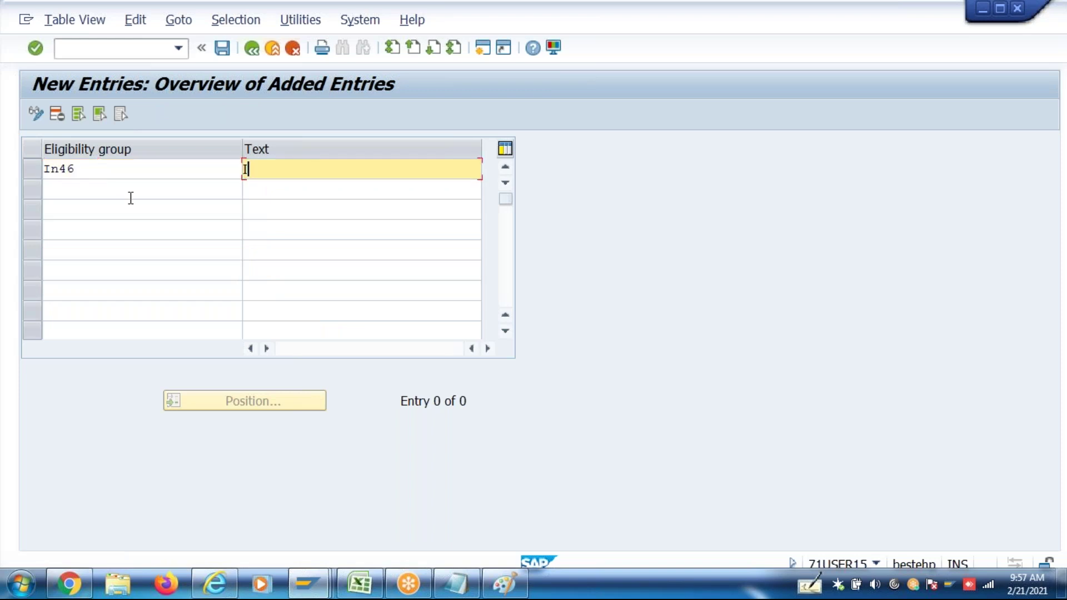
text(Comp)
key(BackSpace)
text(pany code)
key(Return)
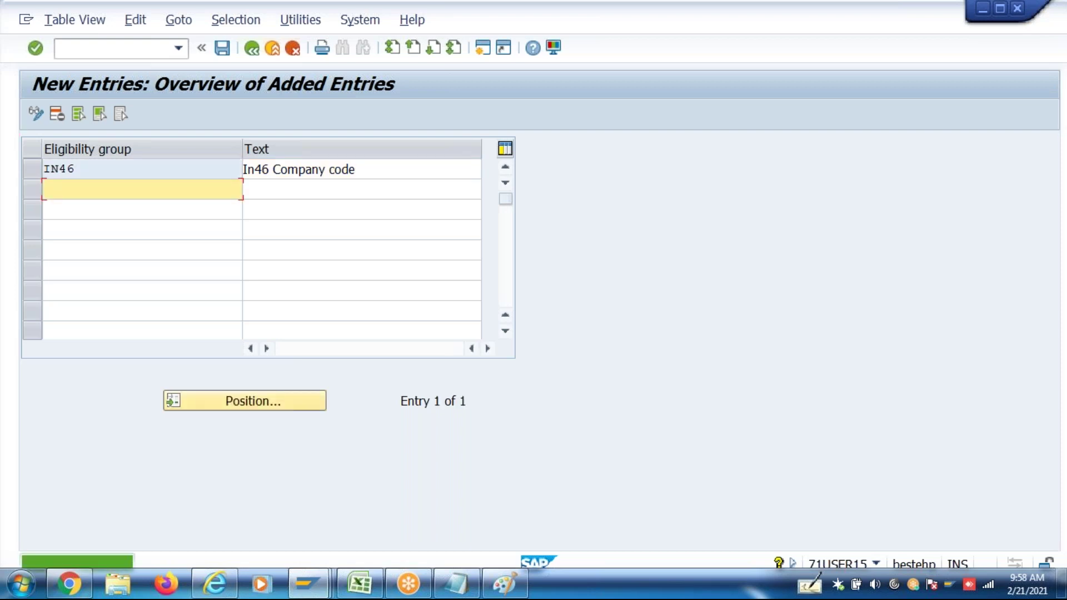
key(F3)
key(ctrl+s)
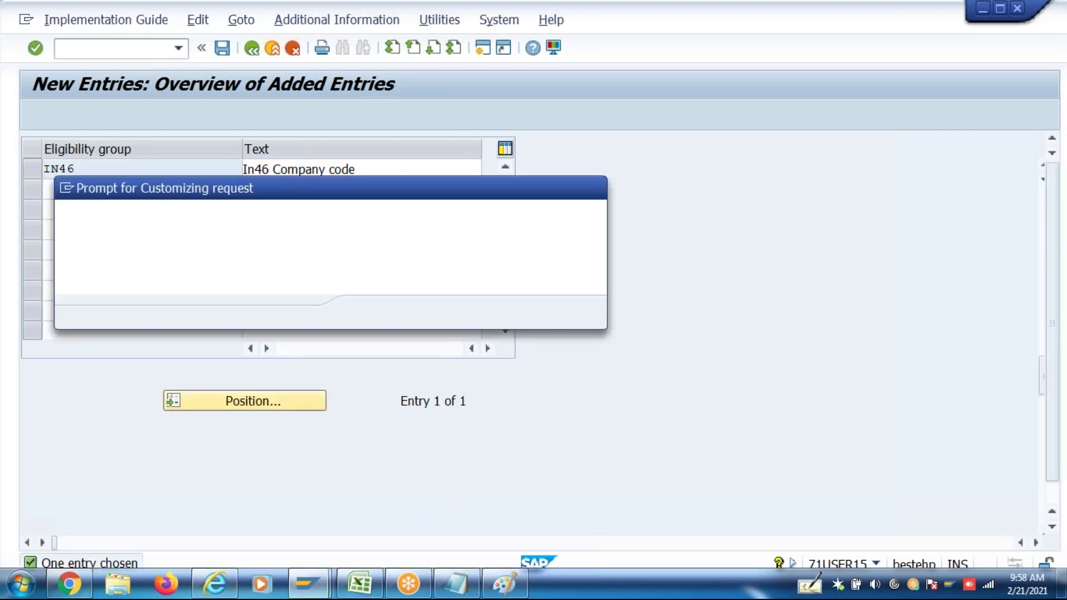
key(Return)
key(F3)
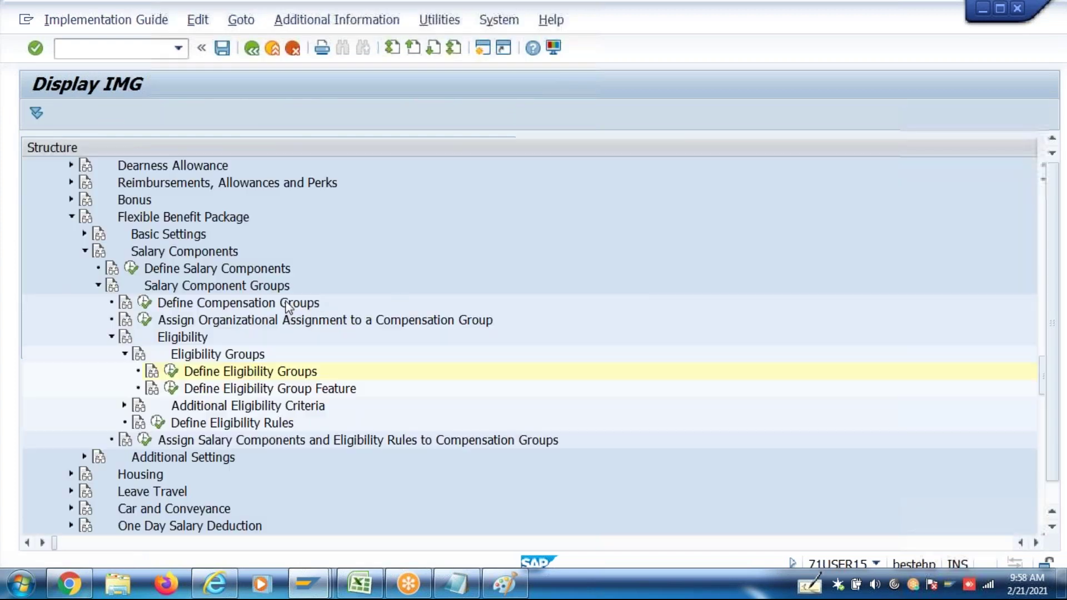
In the CMELG decision tree, delete the IN00 return value under 40 India
click(178, 389)
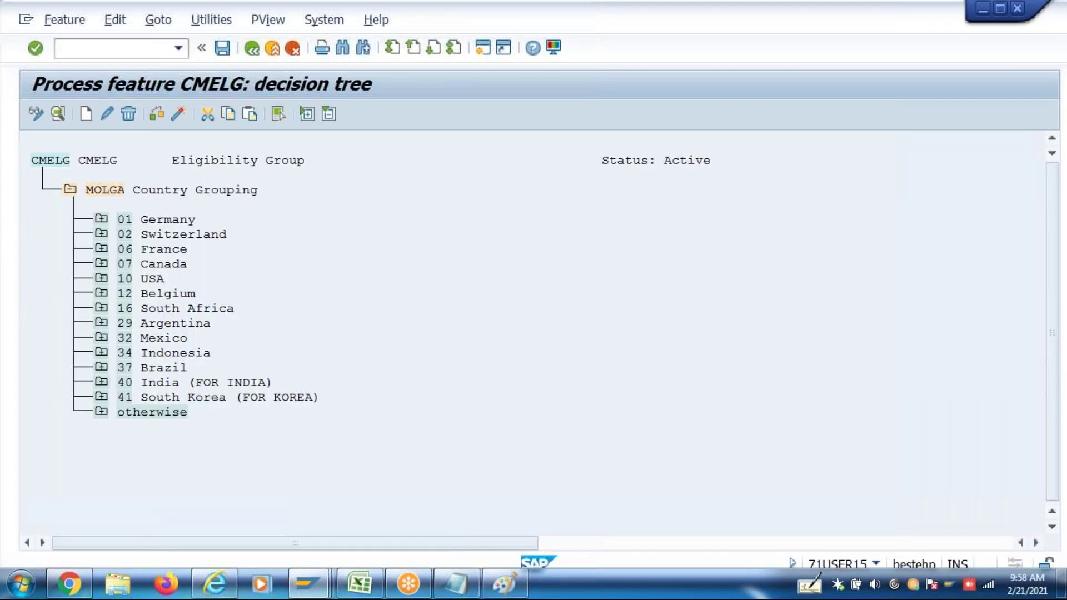
click(101, 382)
click(162, 414)
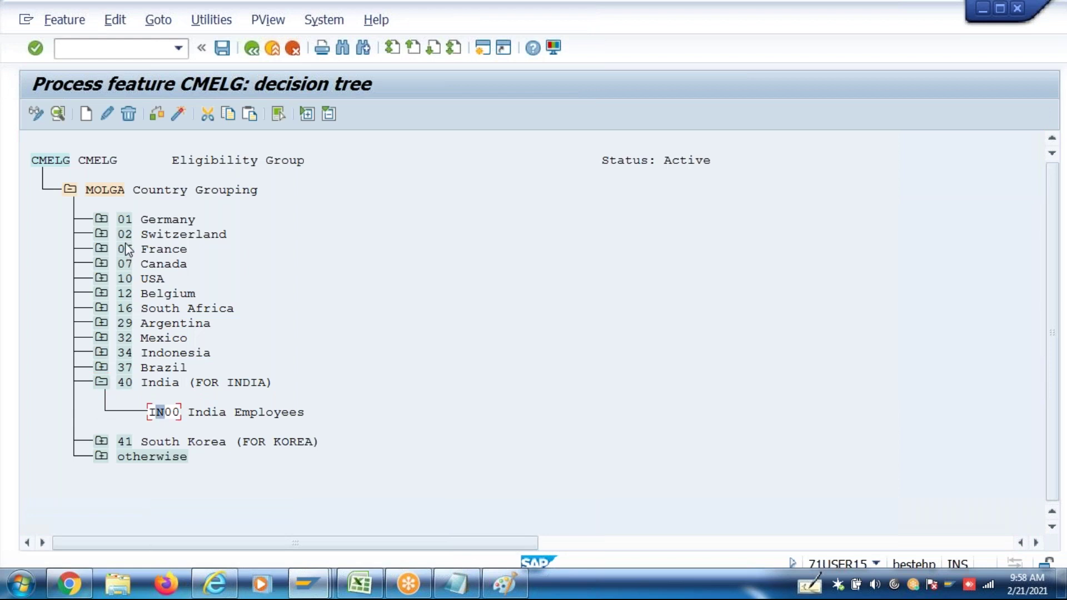
click(129, 115)
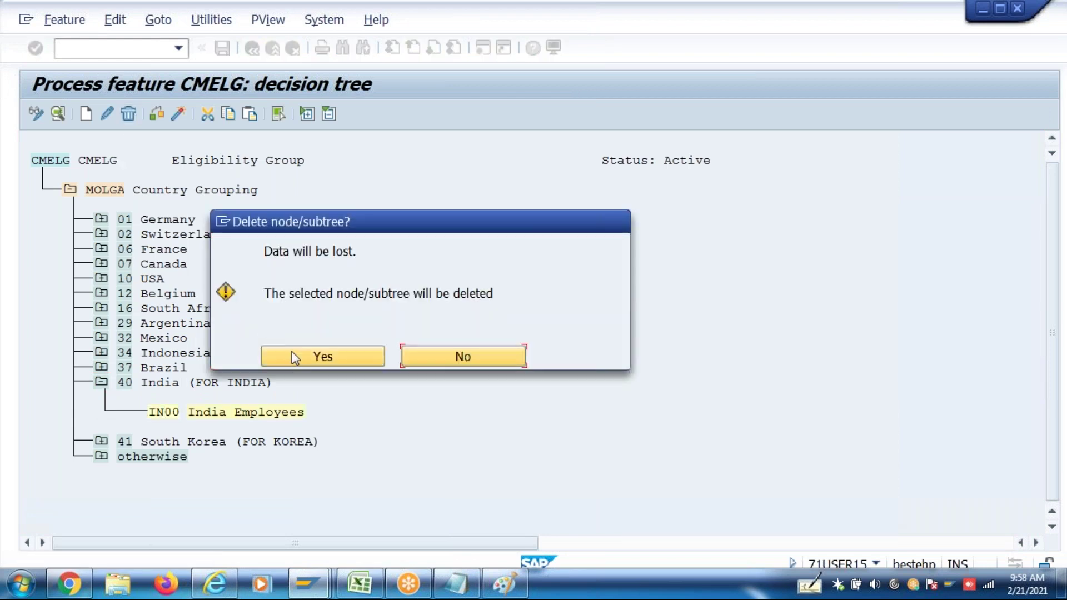
click(291, 352)
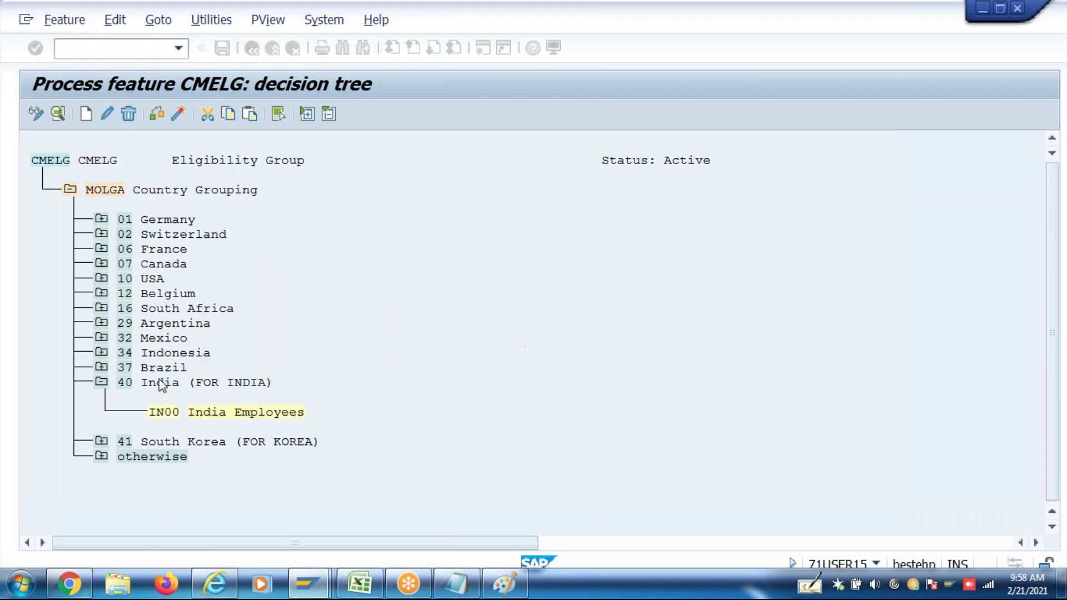
Add a BUKRS Company Code decision under 40 India with a branch for company code IN46
click(86, 115)
click(280, 303)
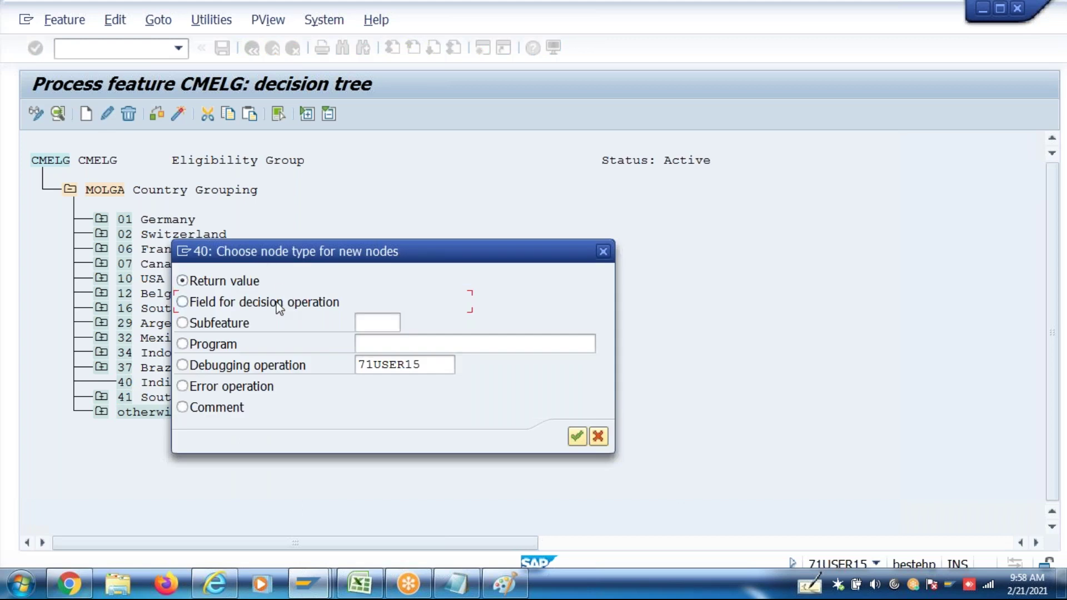
click(578, 438)
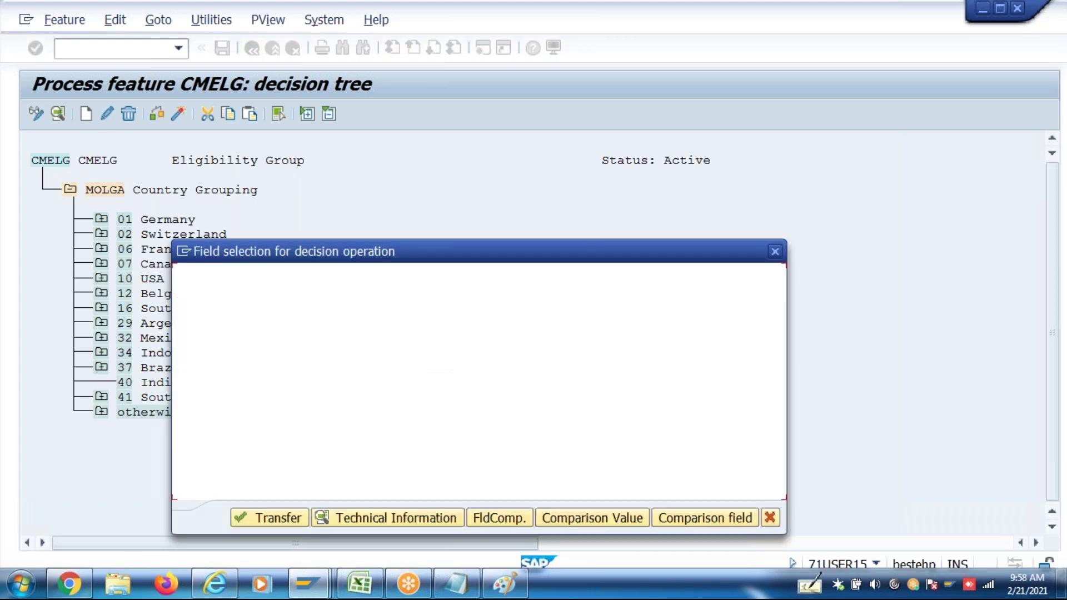
click(189, 319)
click(268, 516)
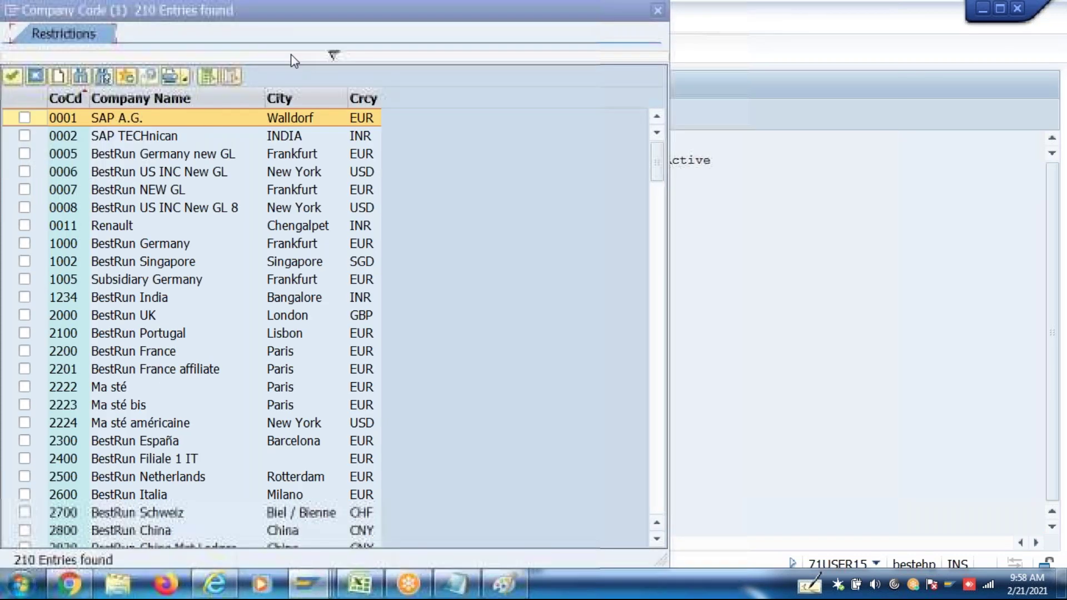
click(372, 61)
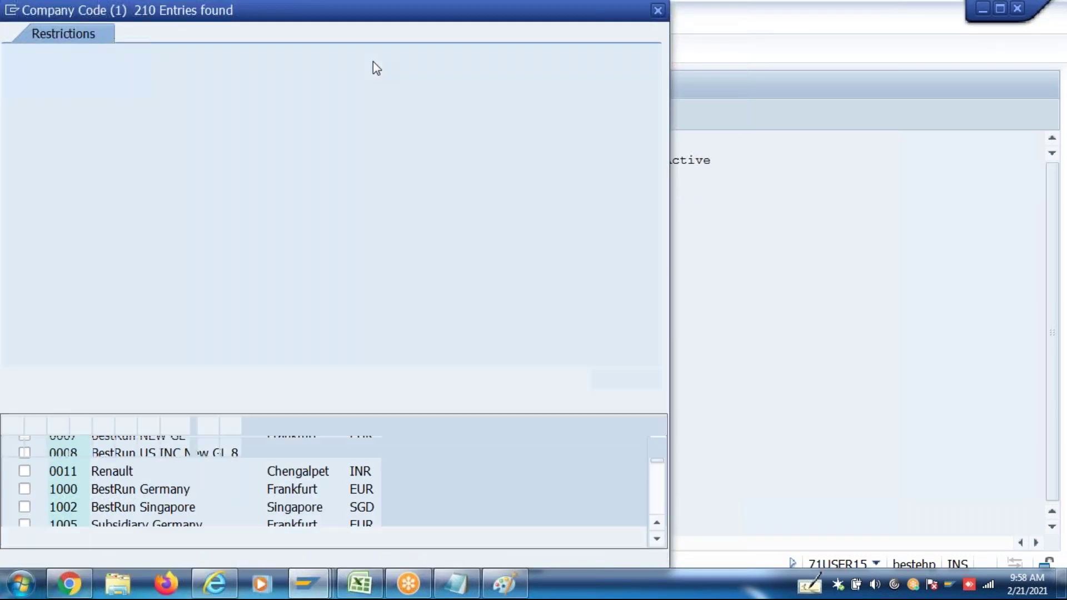
text(In46)
key(Return)
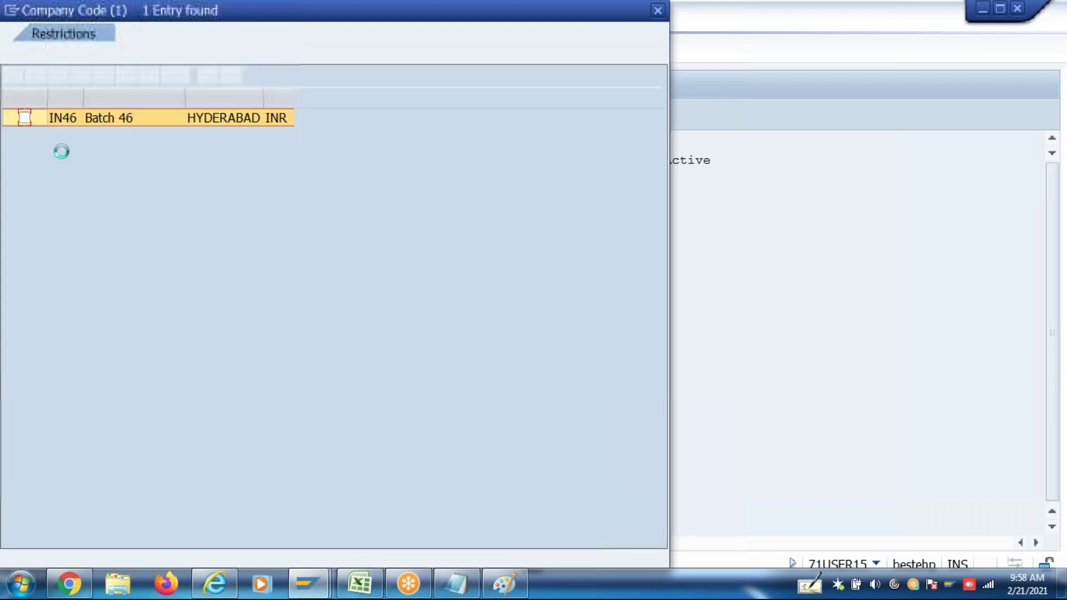
click(24, 118)
click(15, 77)
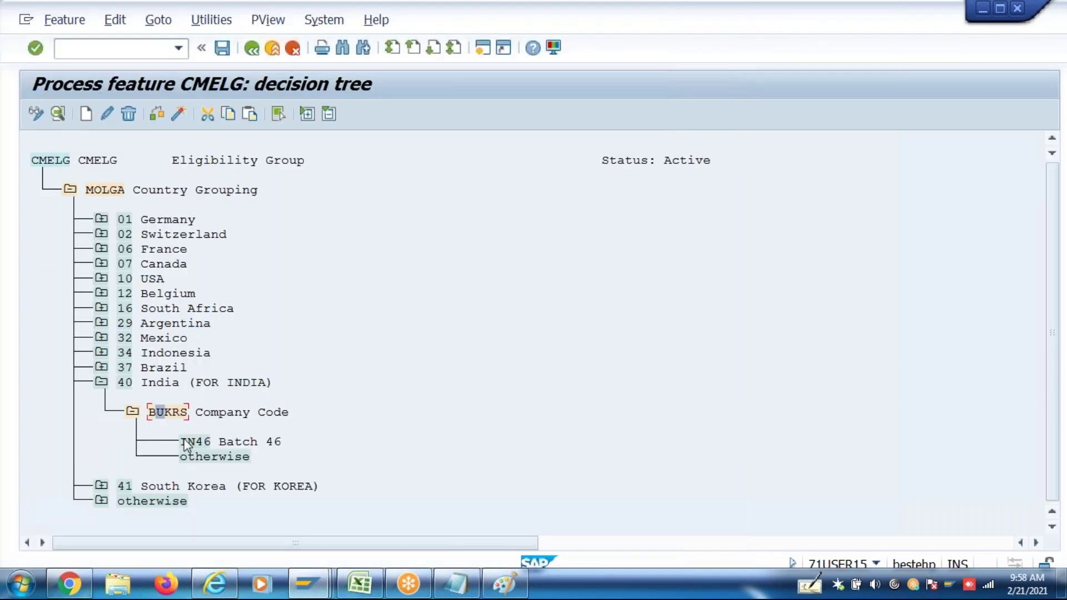
Make the IN46 branch return group IN46 and the otherwise branch return IN00 India Employees
click(85, 114)
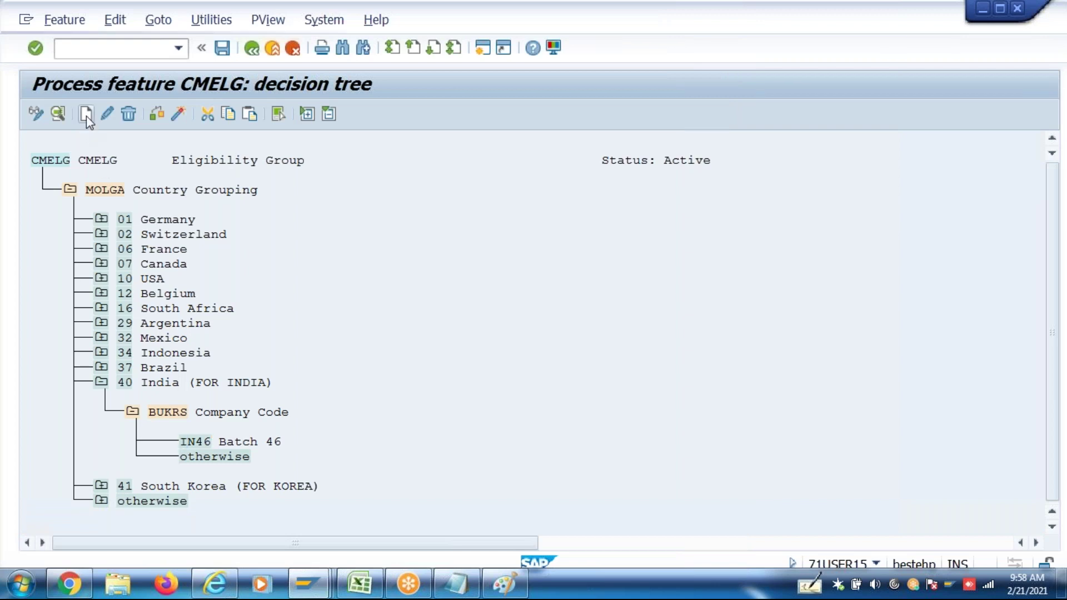
click(577, 436)
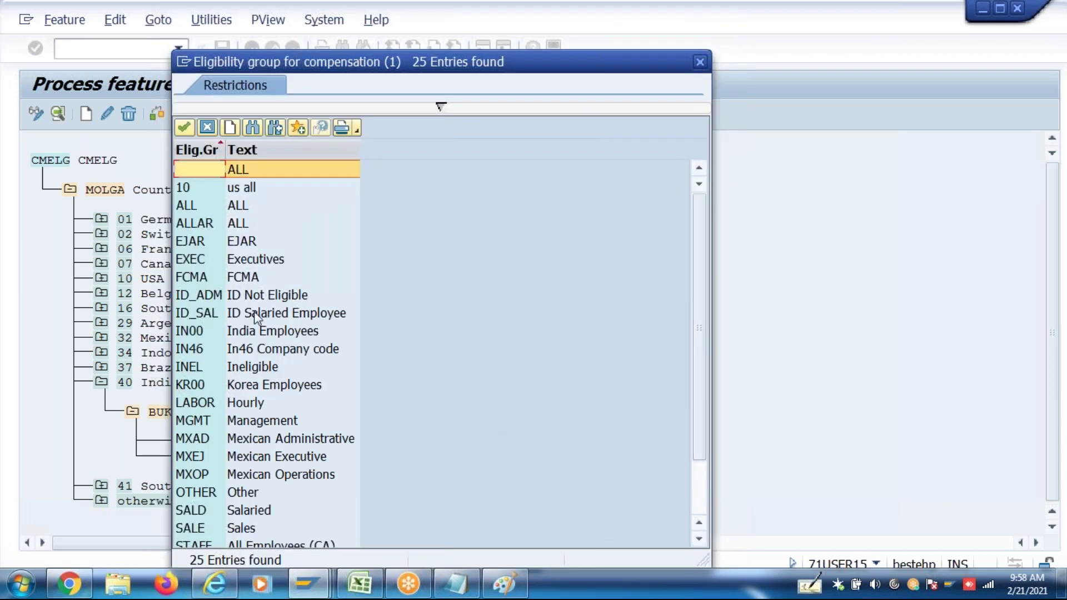
click(225, 349)
double_click(225, 348)
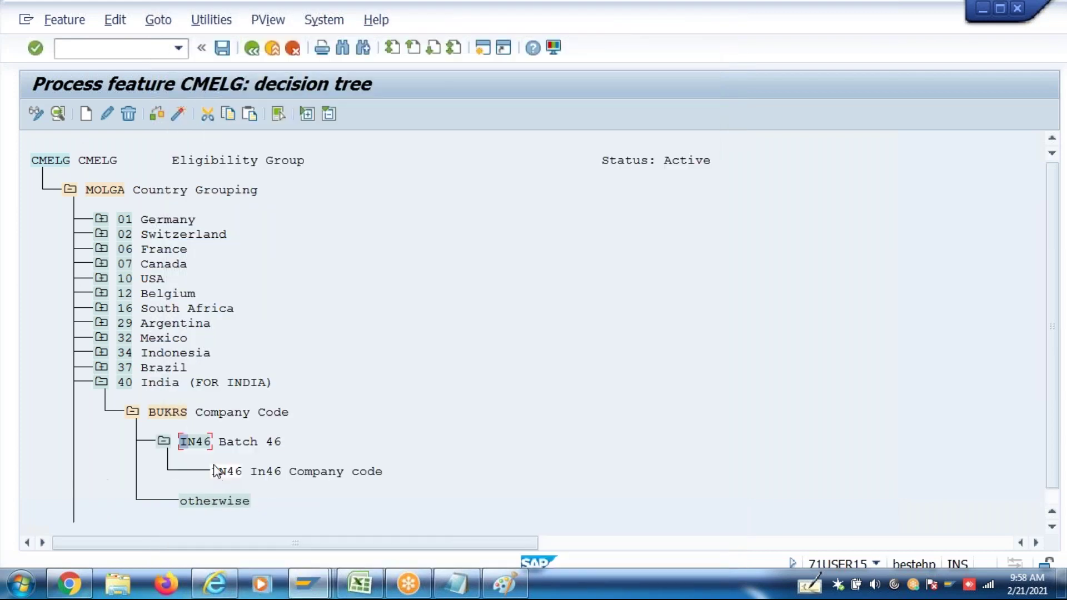
click(85, 114)
click(577, 436)
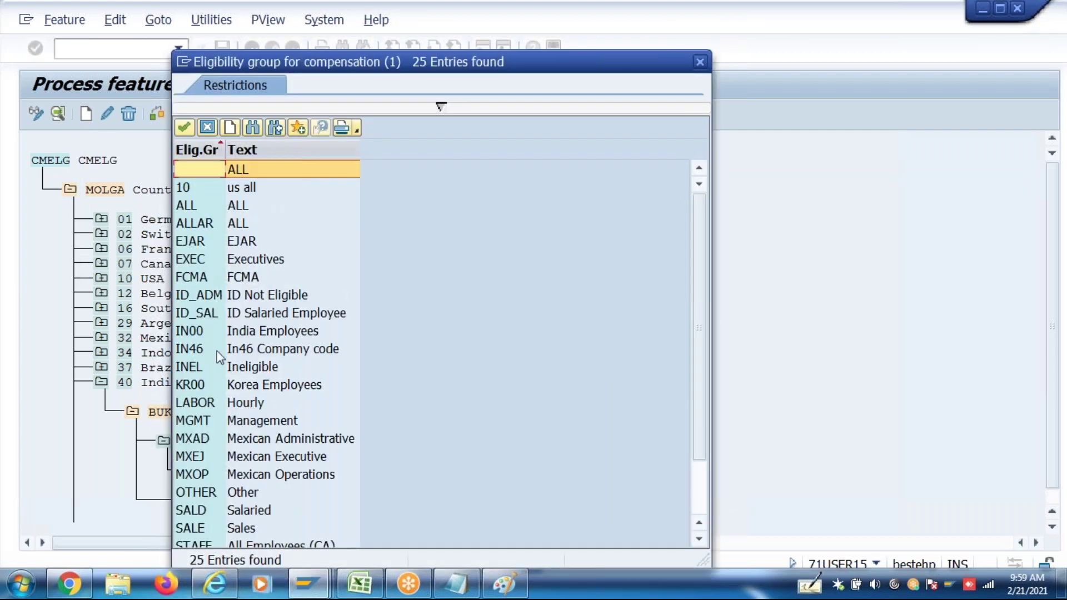
double_click(209, 333)
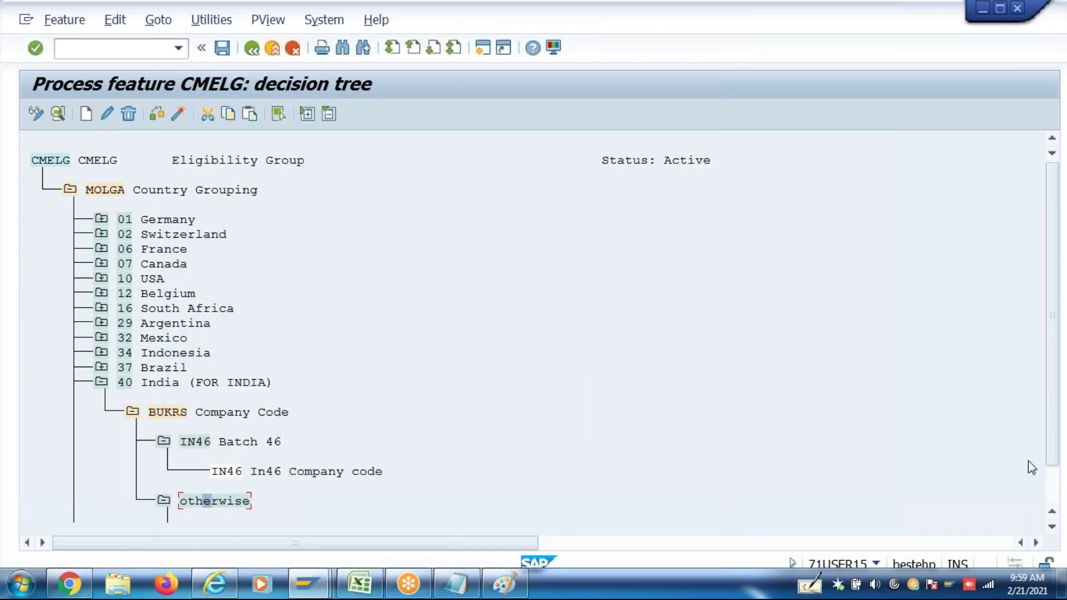
Check and activate the CMELG feature, assign it to the customizing request, and return to the IMG
scroll(1045, 484, down, 10)
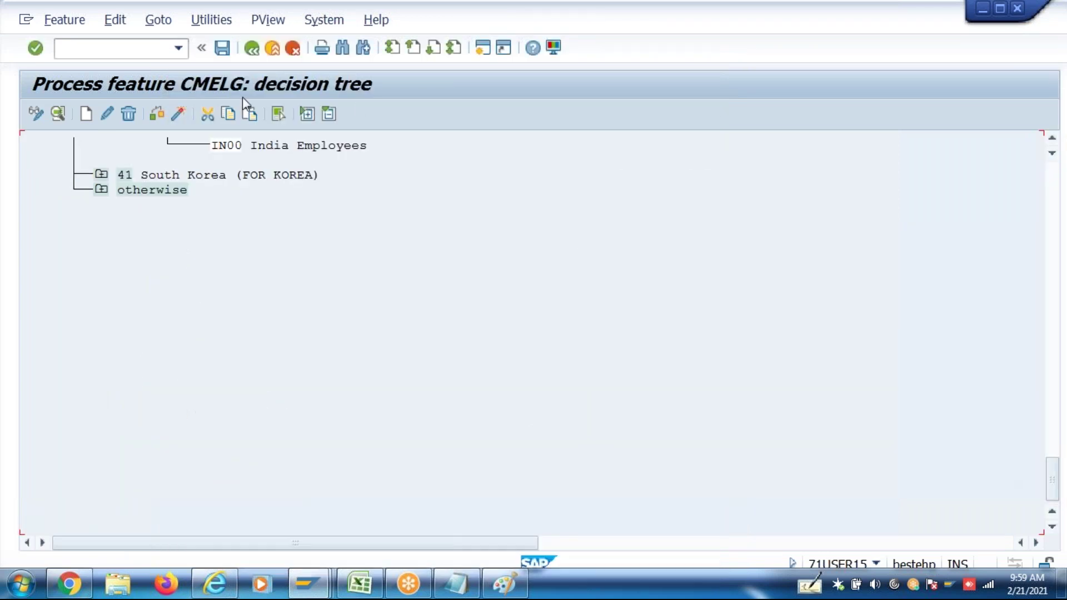
click(157, 115)
click(177, 115)
key(Return)
click(368, 303)
click(251, 48)
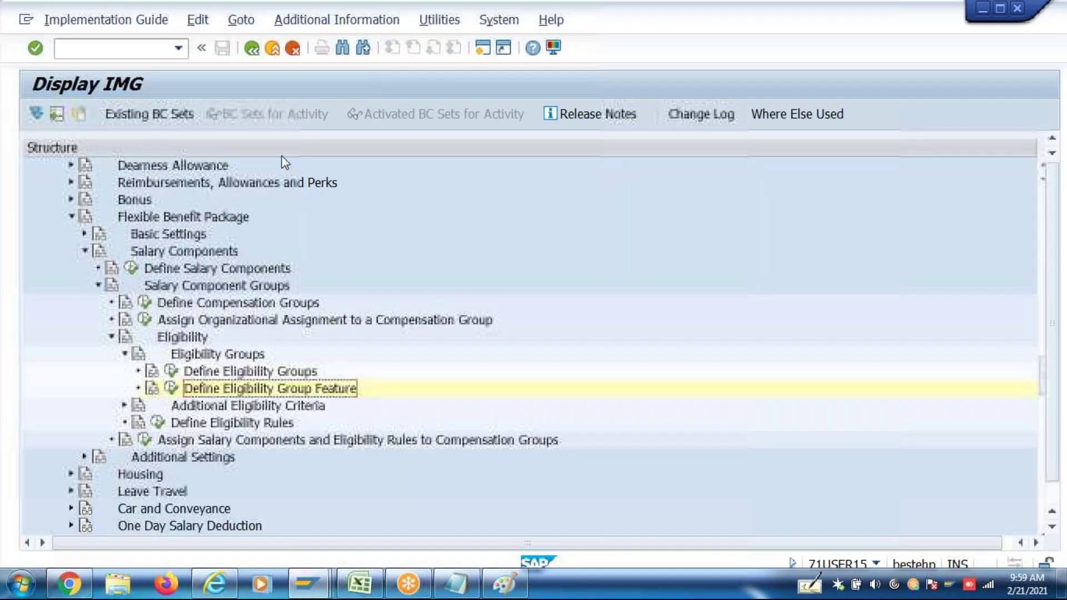
Open Define Pay Scale Criteria under Additional Eligibility Criteria
click(198, 407)
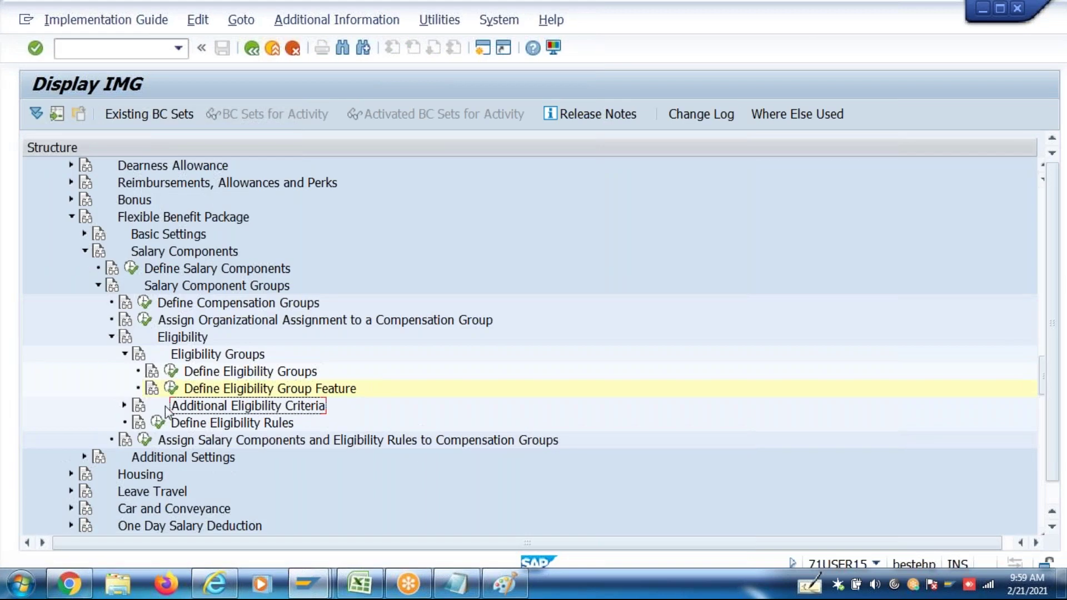
click(126, 407)
click(227, 423)
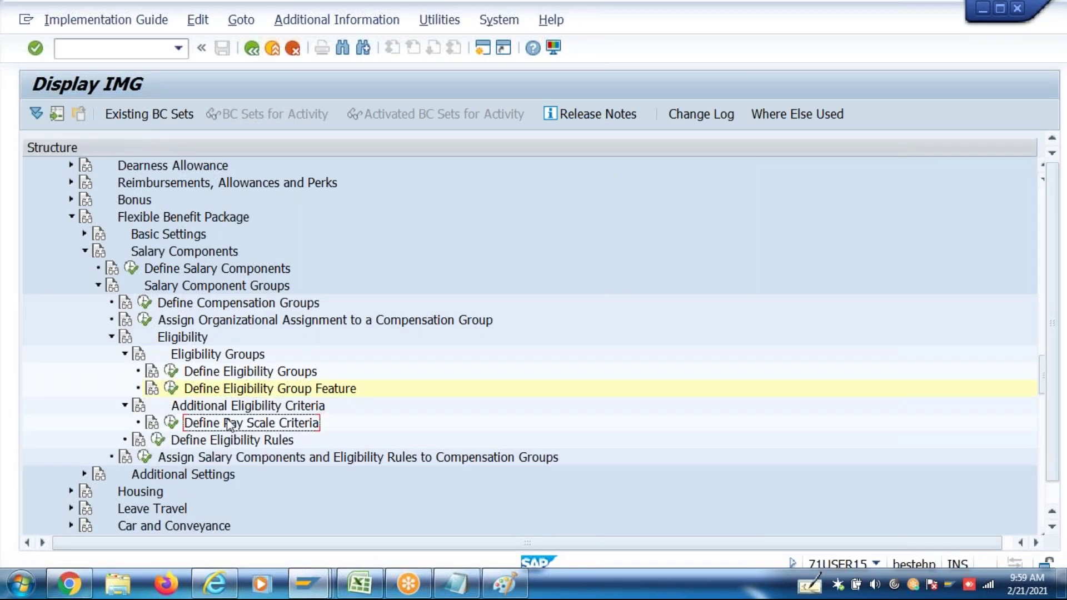
click(172, 424)
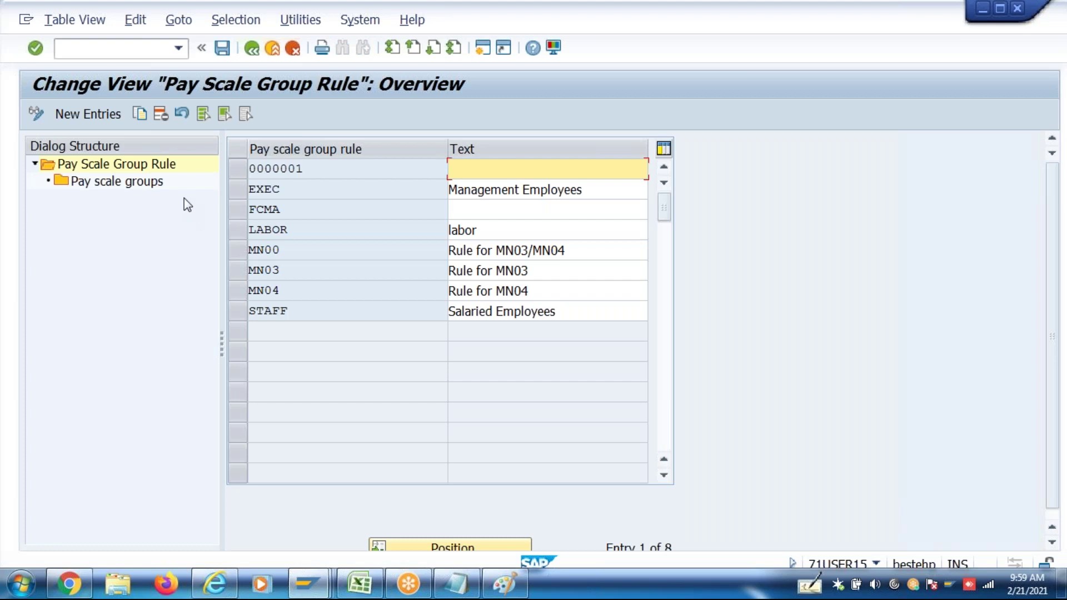
Create pay scale group rule E&W titled 'Eng and Workers' and save it
click(104, 121)
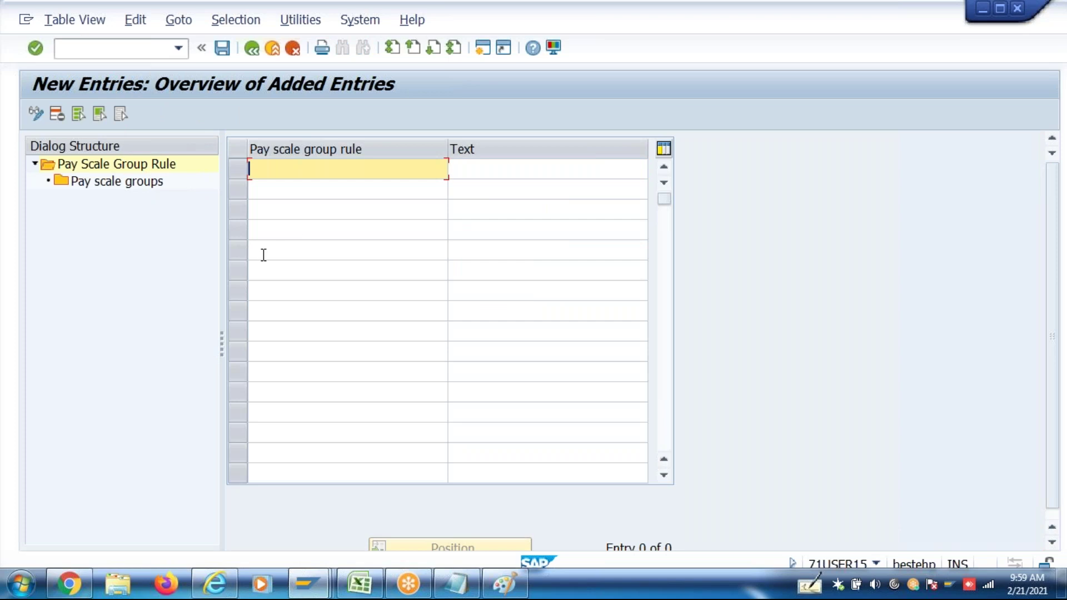
text(E&W)
click(461, 169)
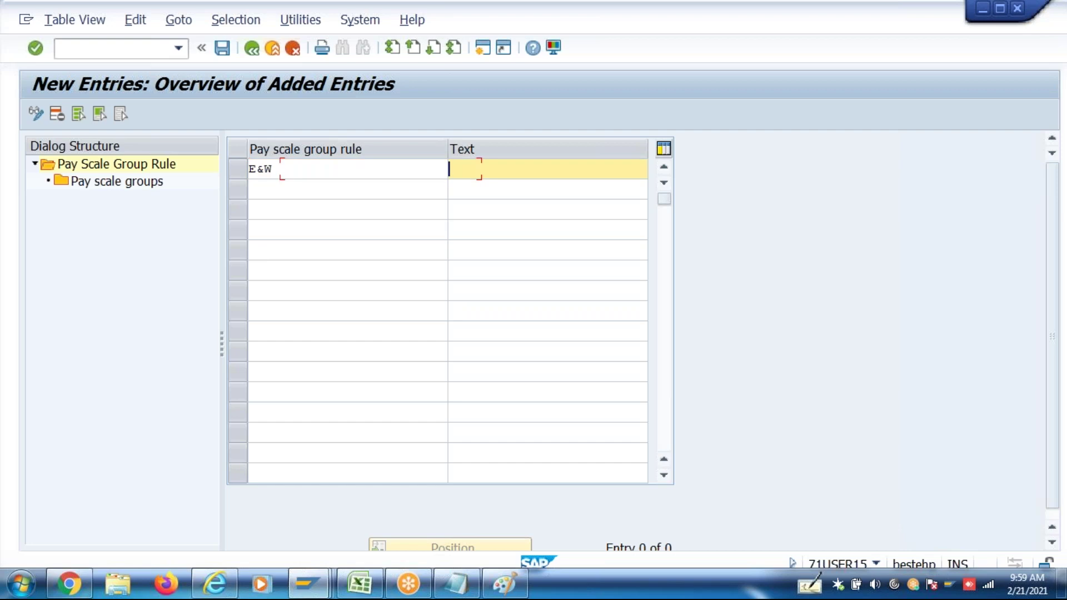
text(Eng and Work)
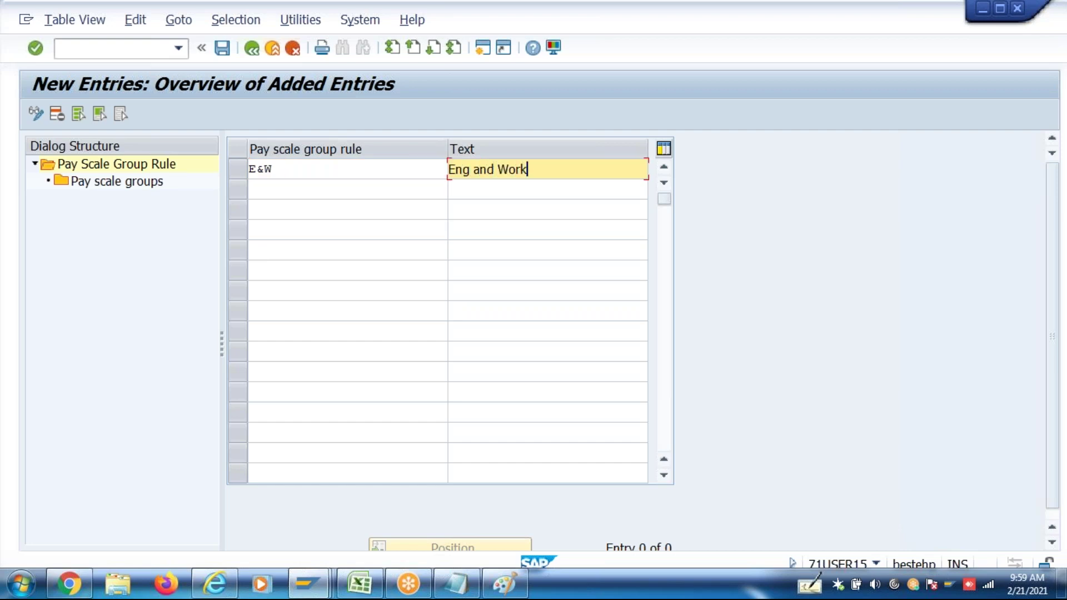
text(ers)
key(Return)
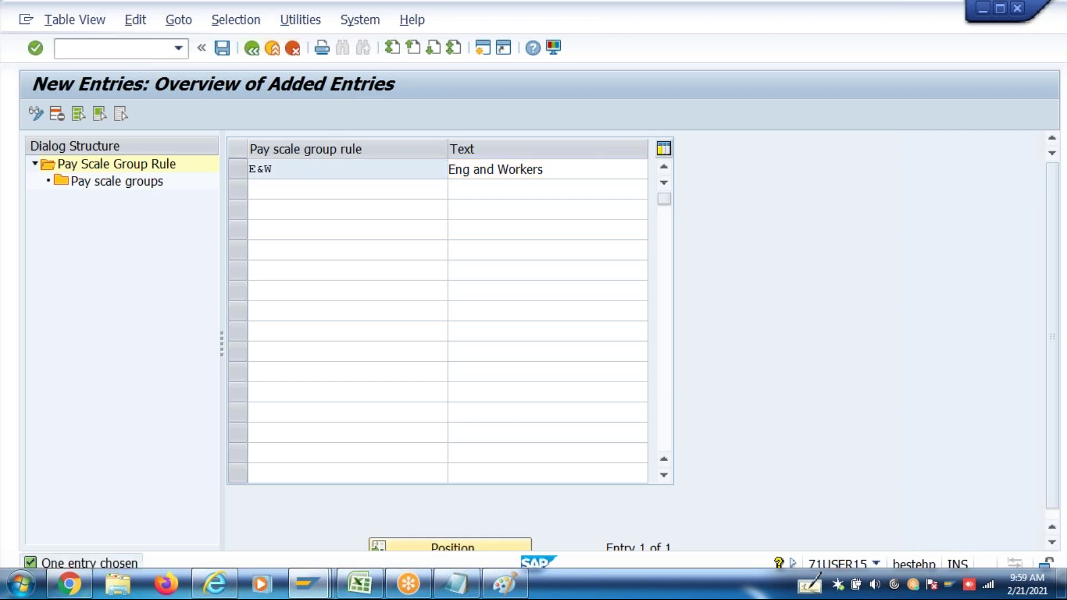
key(ctrl+s)
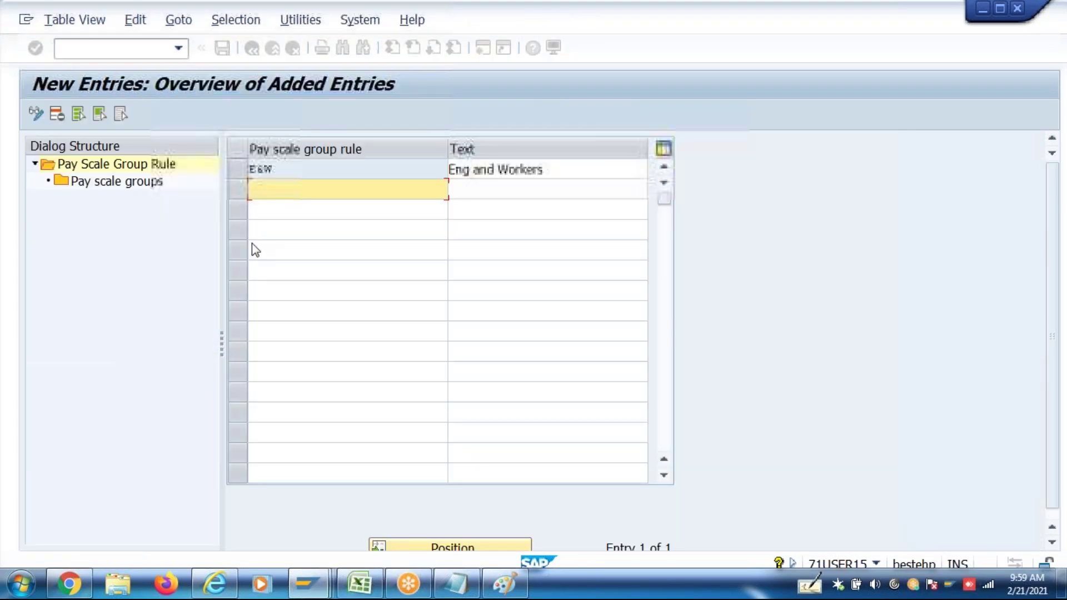
click(237, 168)
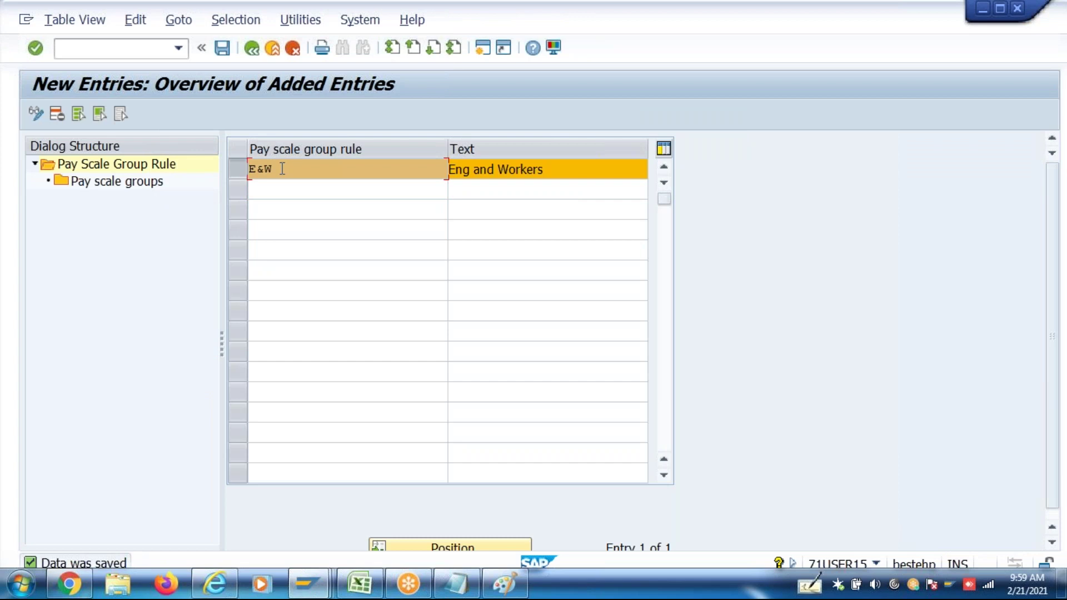
drag(282, 168, 249, 169)
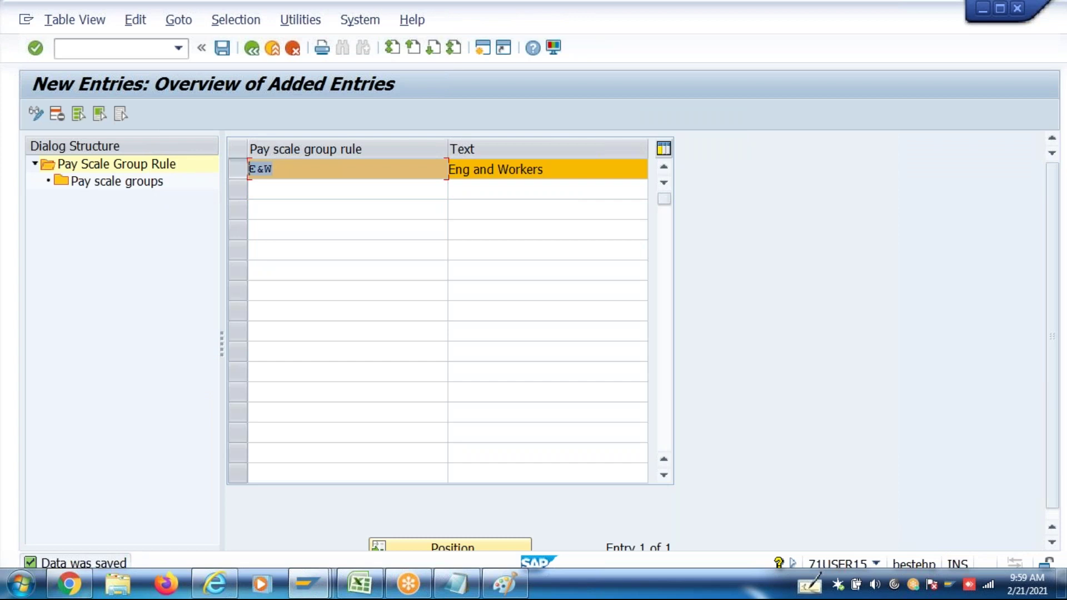
click(244, 169)
click(230, 171)
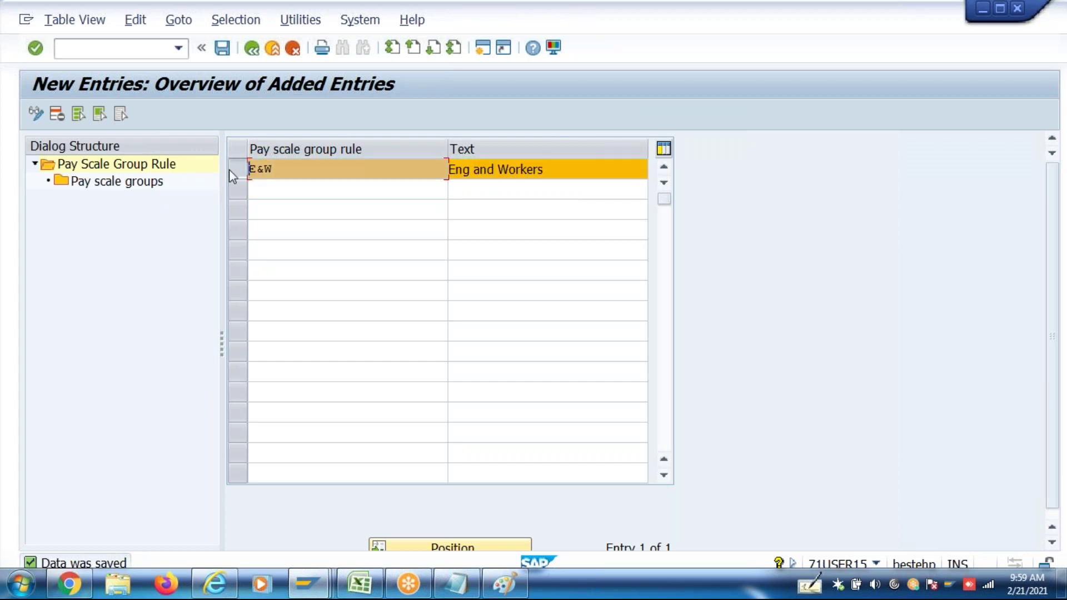
For rule E&W, start range row 1: sequence 1, country grouping 40, pay scale type 6P, area C1, ESG 3
double_click(159, 182)
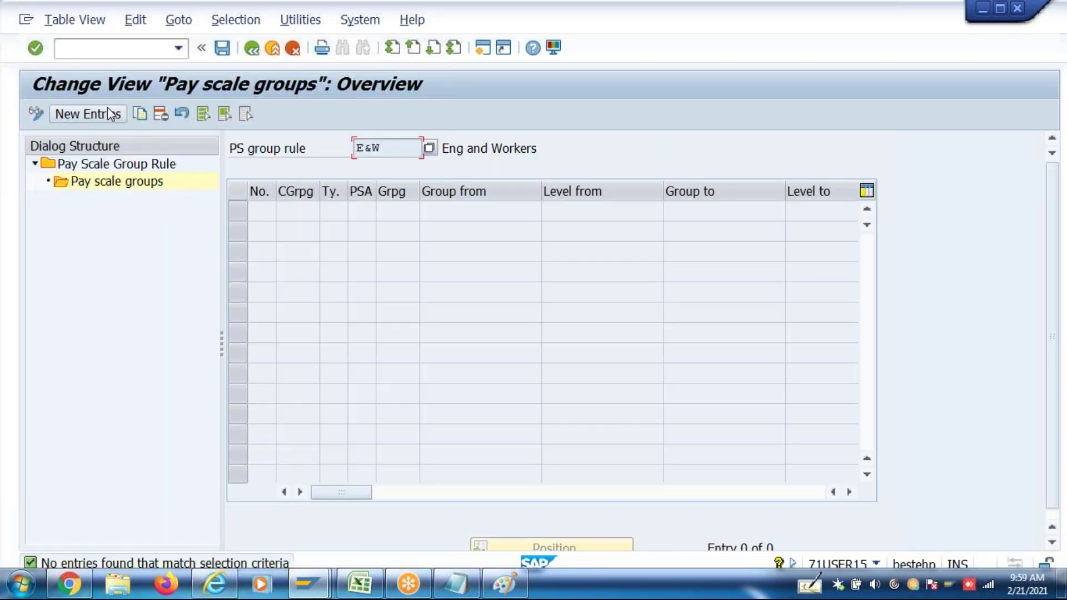
click(108, 111)
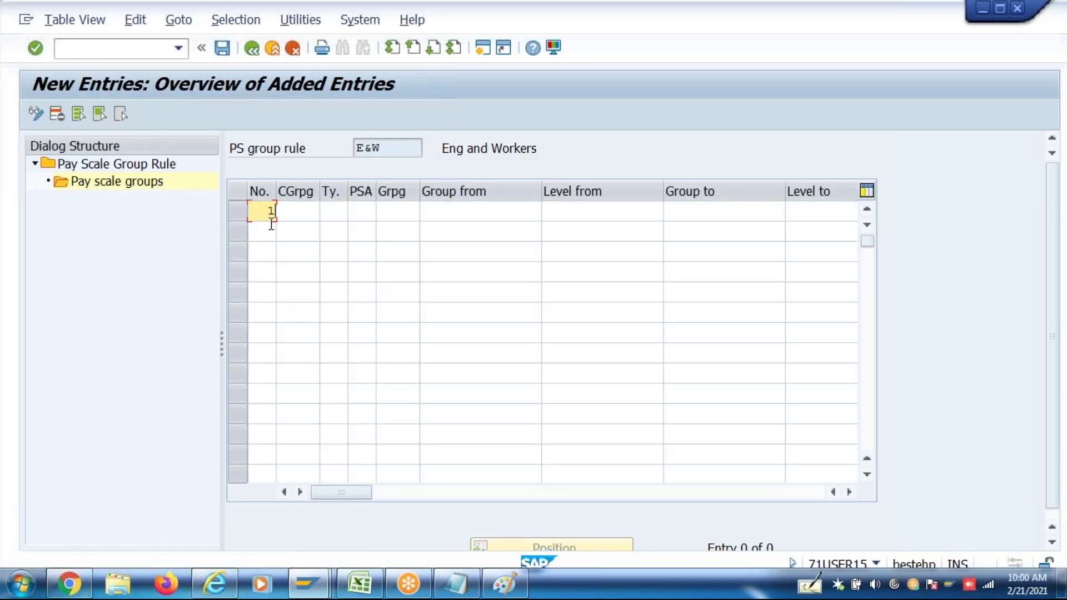
text(1)
key(Tab)
text(40)
key(Tab)
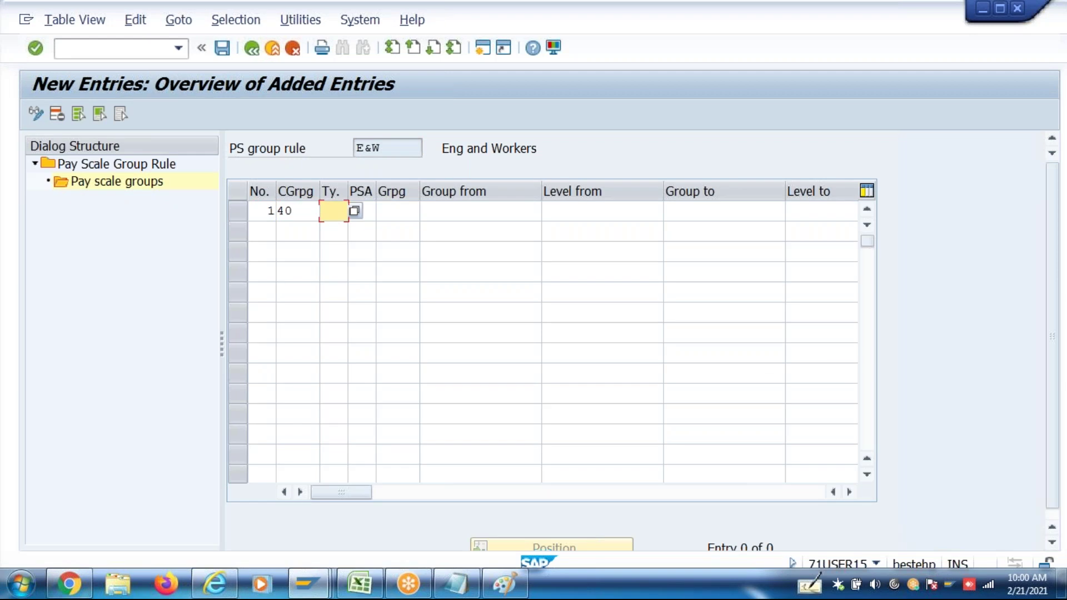
text(P)
key(BackSpace)
text(6p)
key(Tab)
text(C1)
key(Tab)
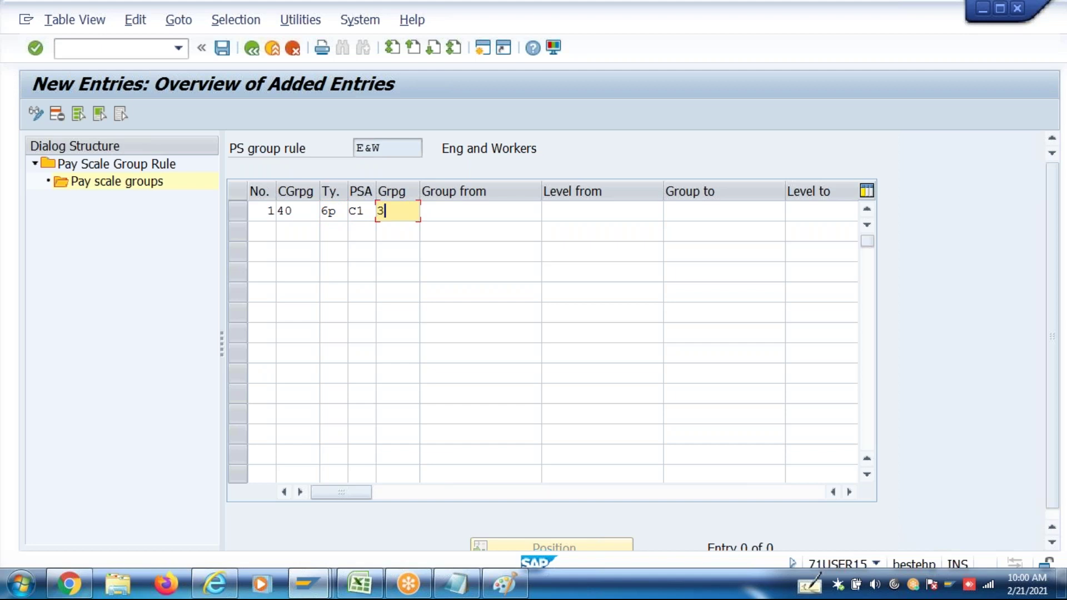
key(Tab)
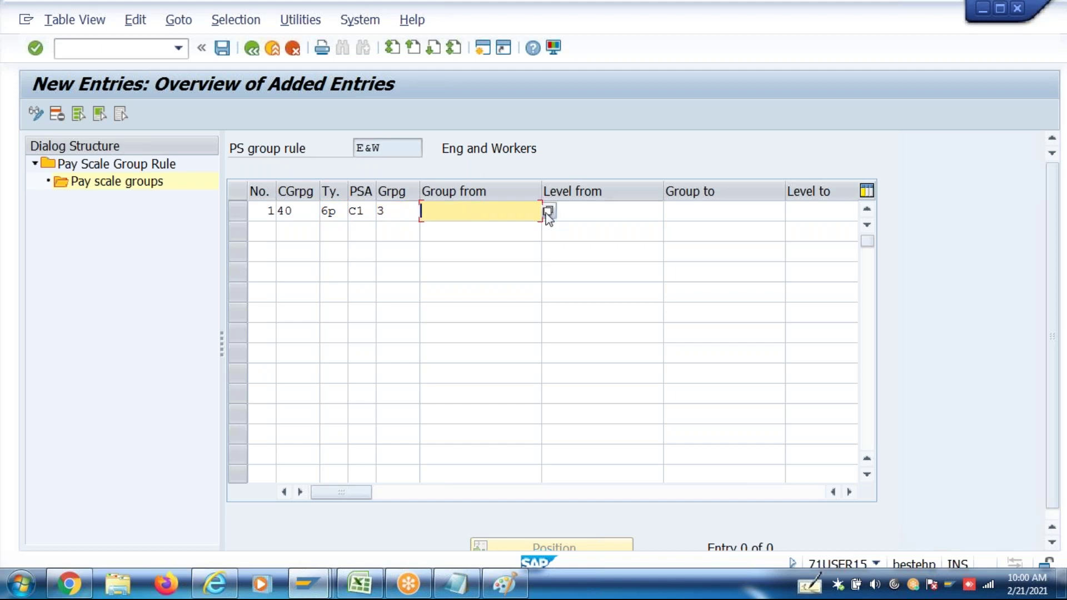
Set row 1's pay scale groups to ENG level 1 through ENG level 2
click(548, 212)
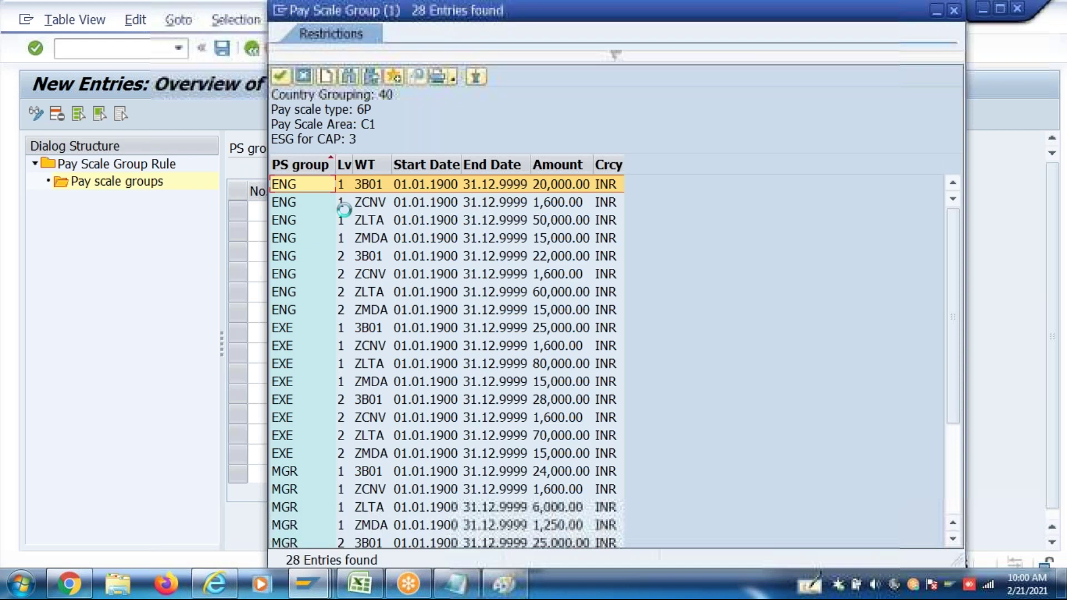
double_click(343, 204)
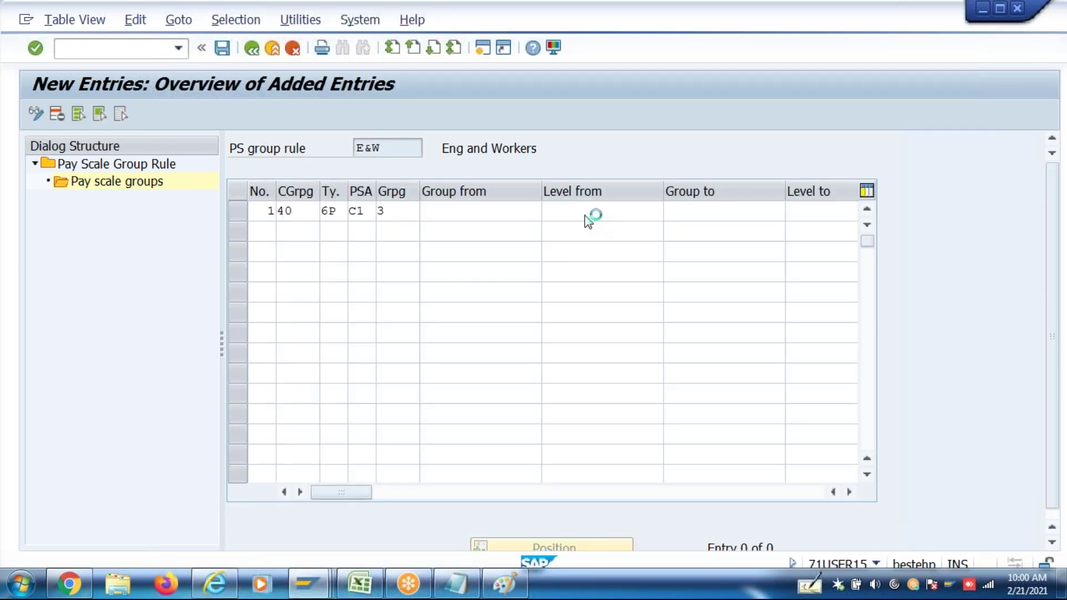
text(1)
key(Tab)
text(2)
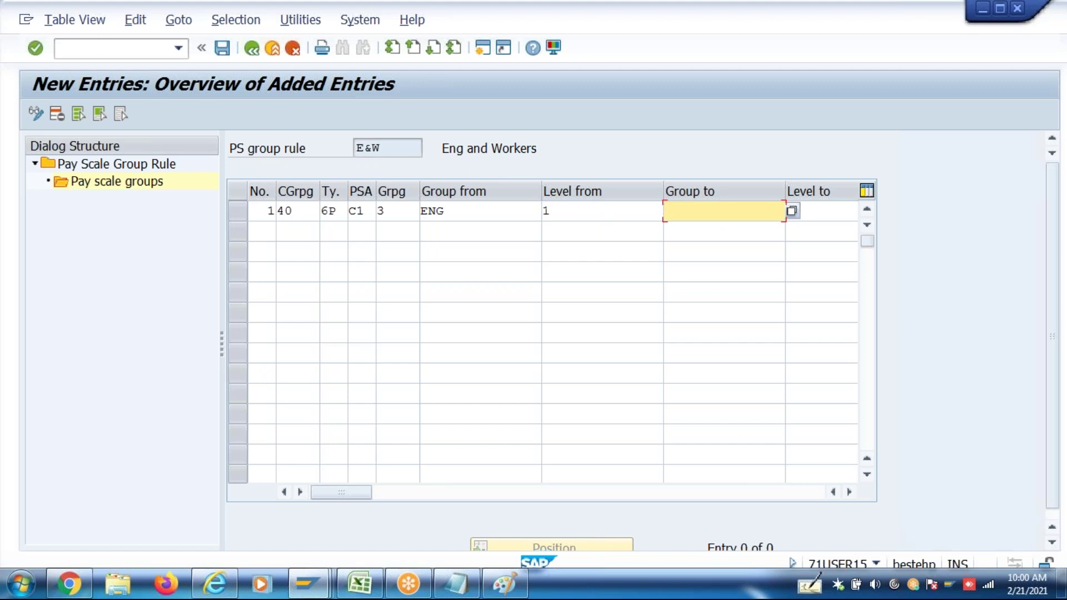
double_click(434, 211)
key(ctrl+c)
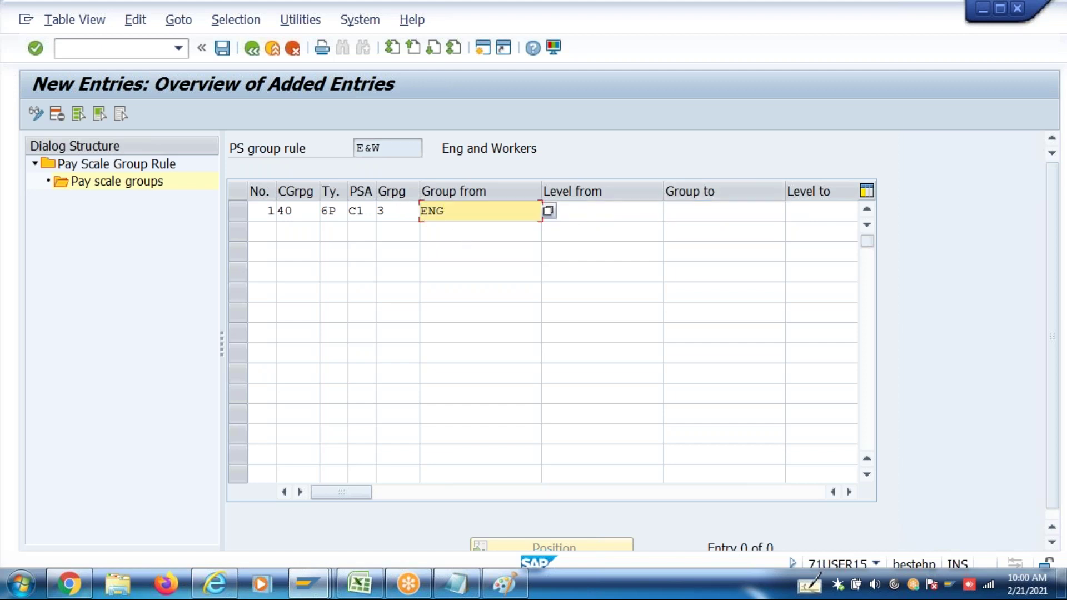
click(667, 211)
key(ctrl+v)
click(835, 213)
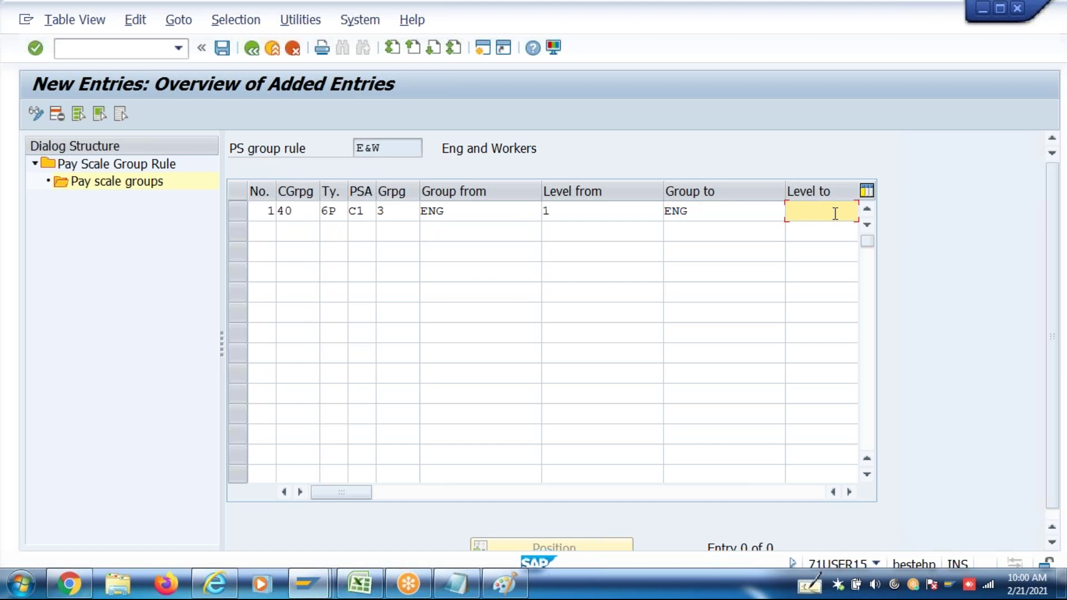
text(2)
Add range row 2: sequence 2, country grouping 40, pay scale type 6P, area C1, ESG 3
click(267, 234)
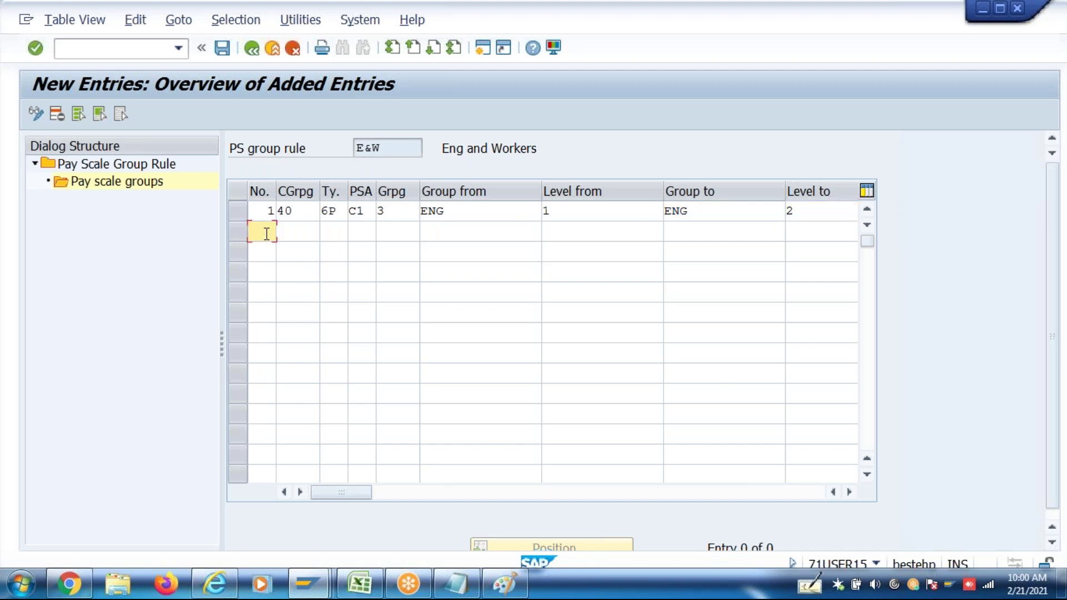
text(2)
key(Tab)
text(40)
key(Tab)
text(6P)
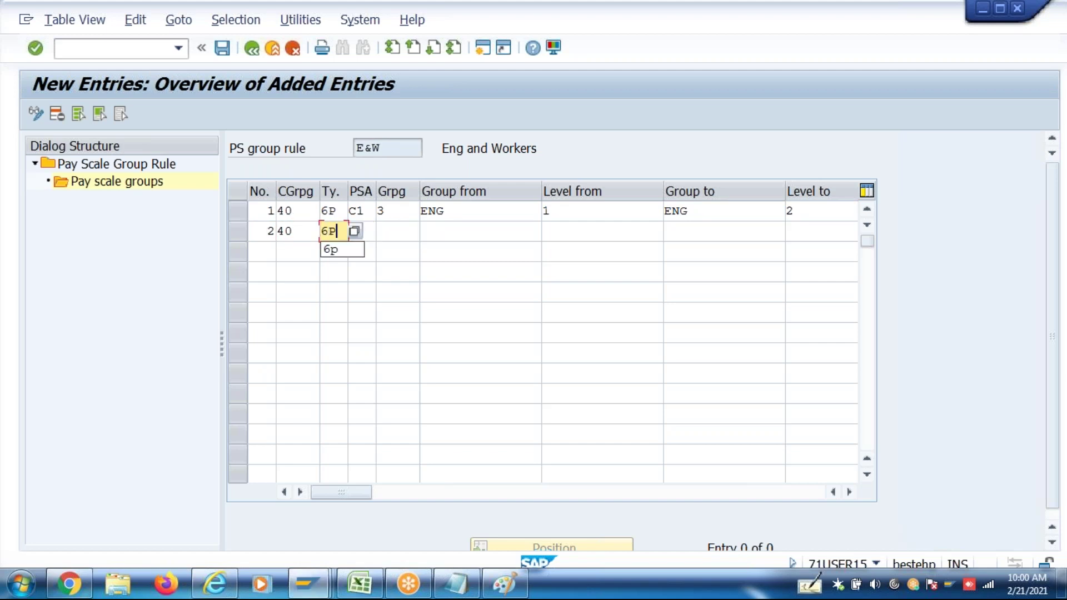
key(Tab)
text(C1)
key(Tab)
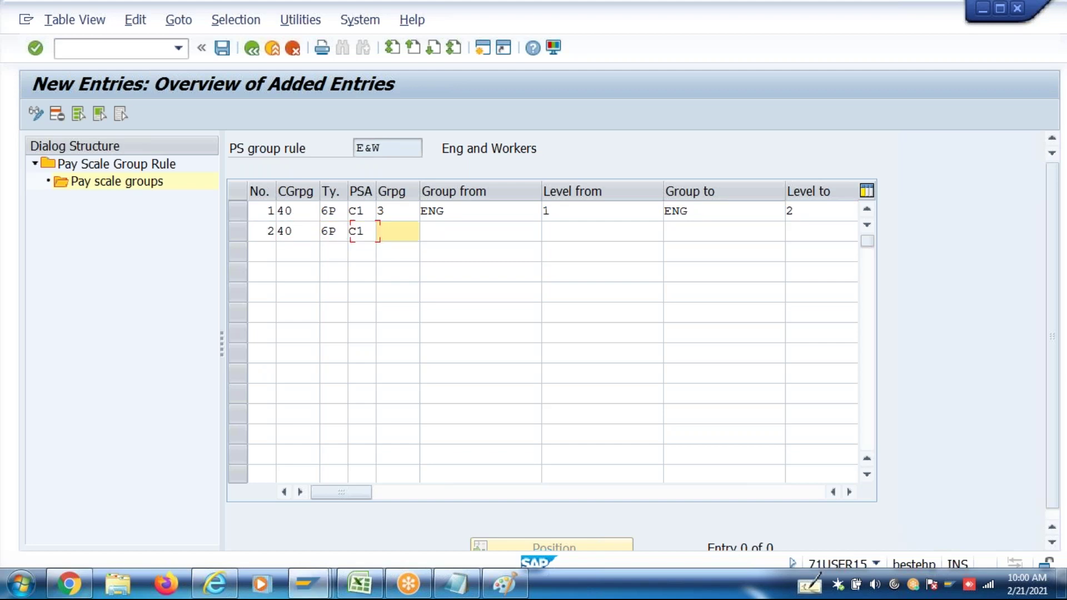
text(3)
key(Tab)
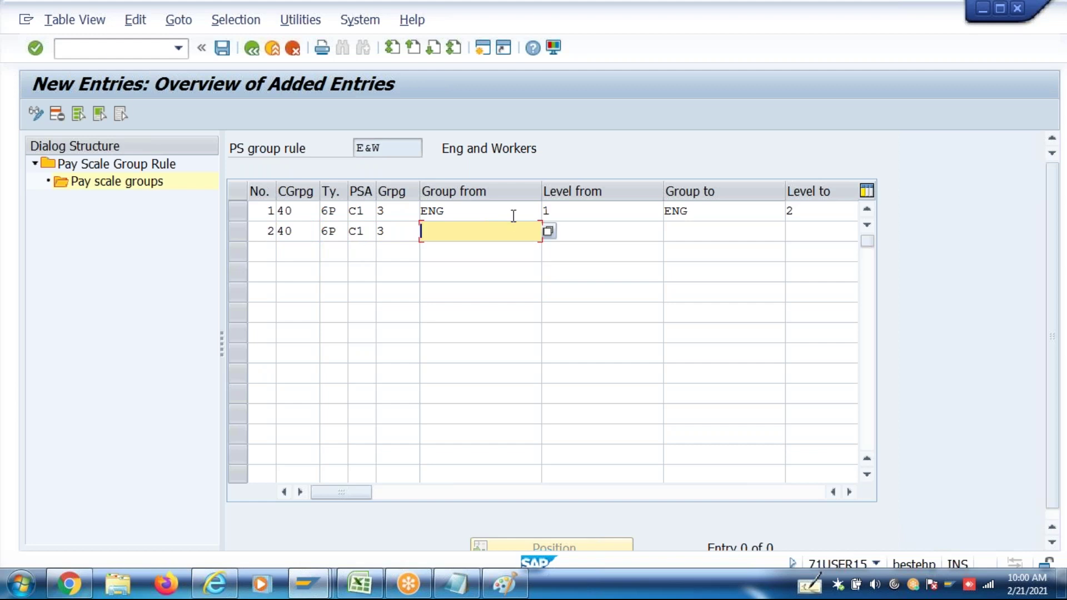
Set row 2's pay scale group range from WRK to WRK and confirm both rows
click(549, 232)
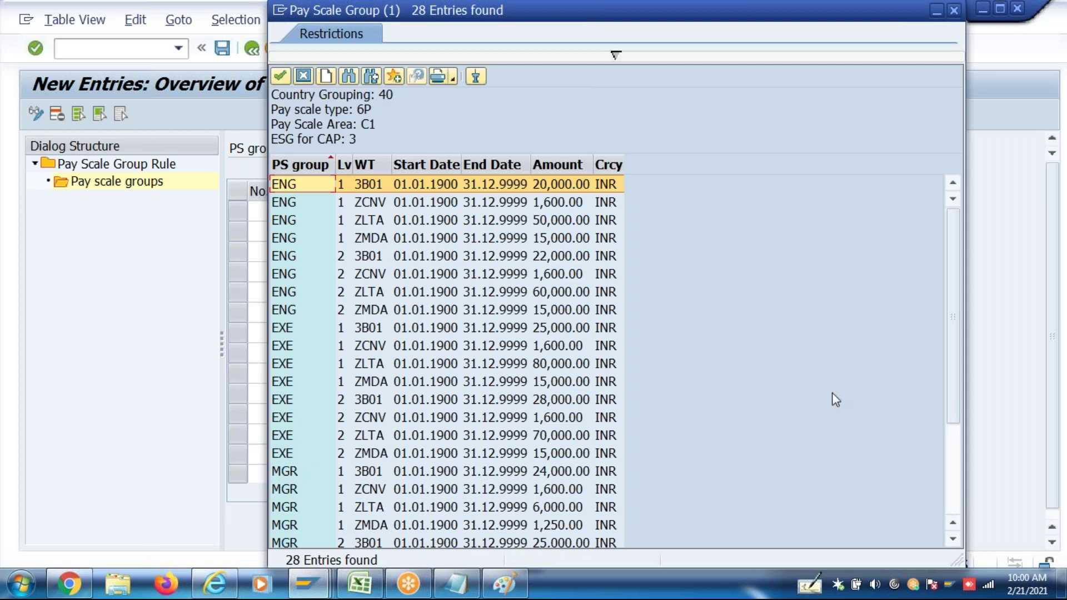
click(953, 491)
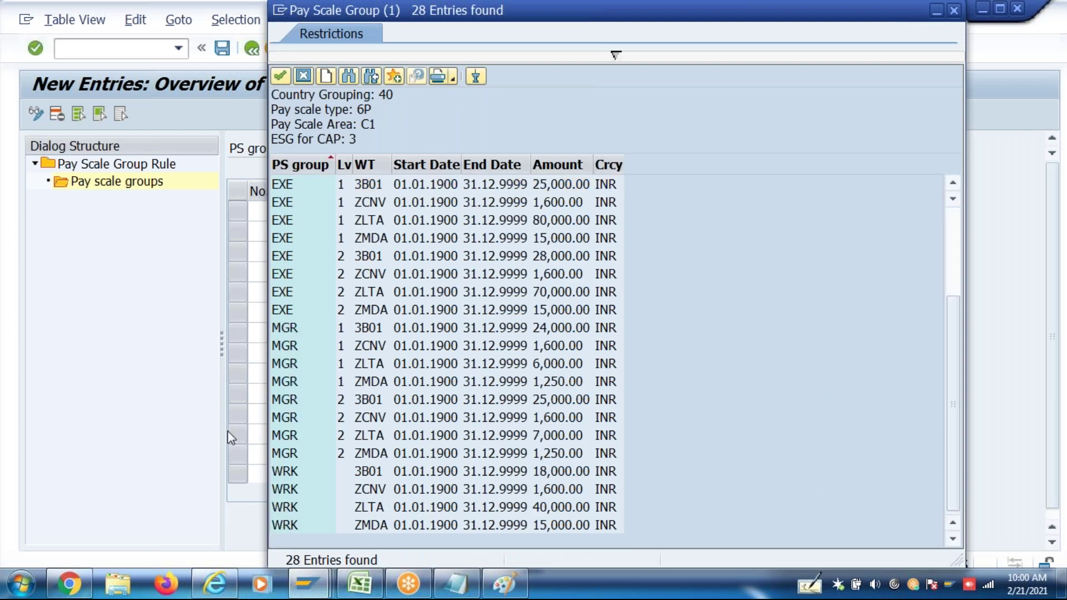
double_click(283, 481)
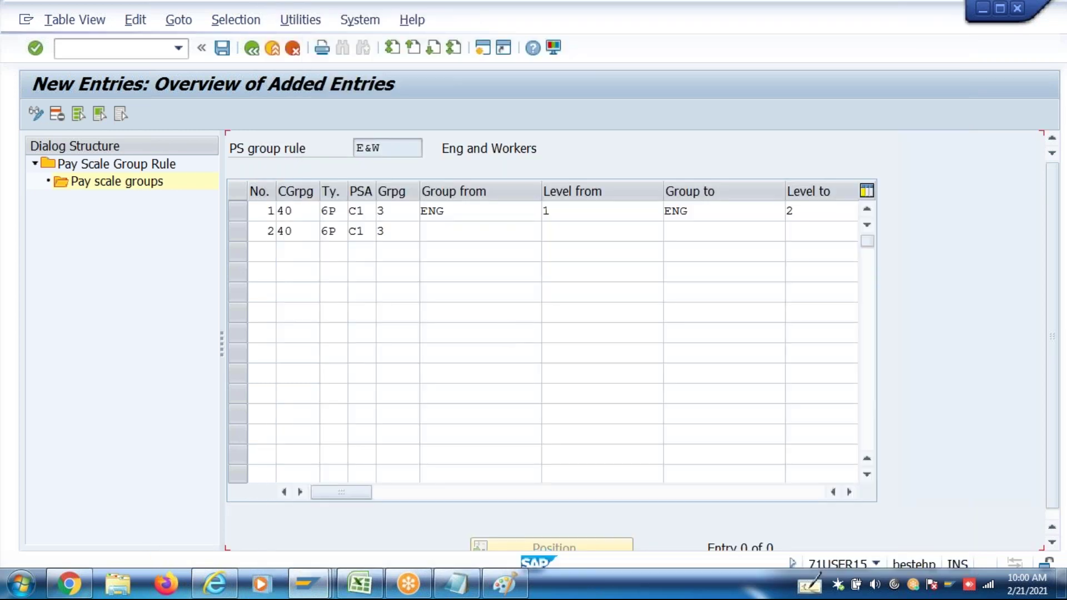
click(676, 235)
text(WRK)
key(Return)
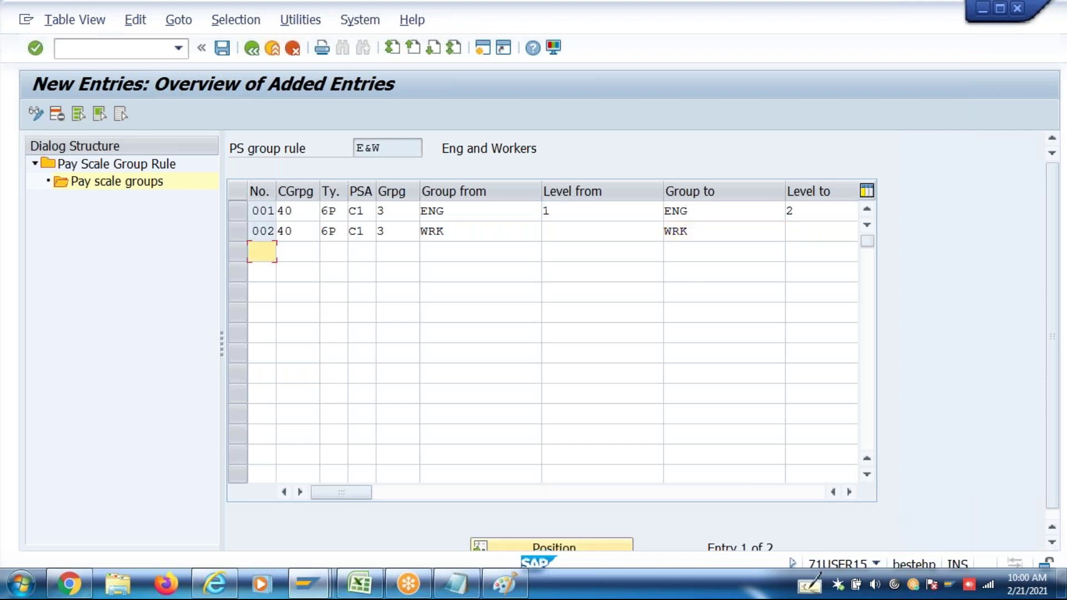
Save the E&W pay scale group ranges and leave the entries screen
key(ctrl+s)
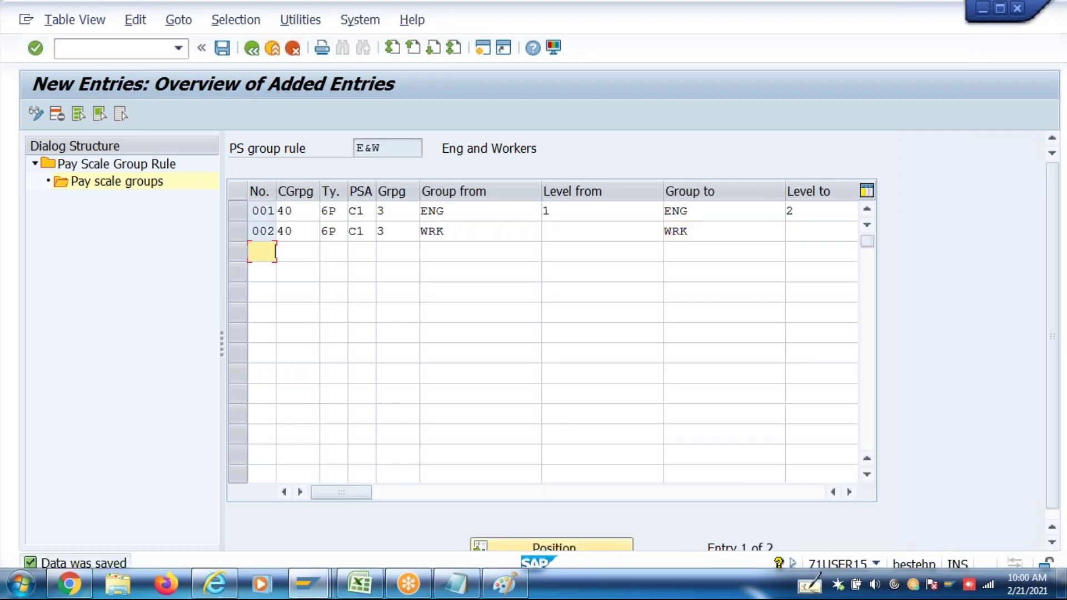
click(389, 147)
double_click(392, 149)
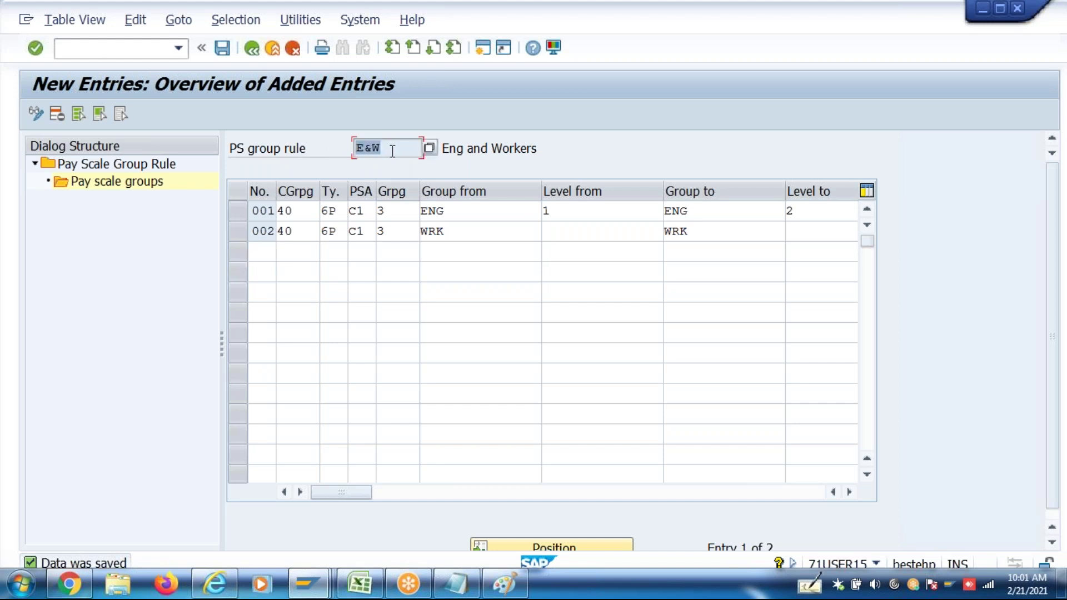
click(250, 55)
Back out to the IMG and run Define Eligibility Rules
click(249, 55)
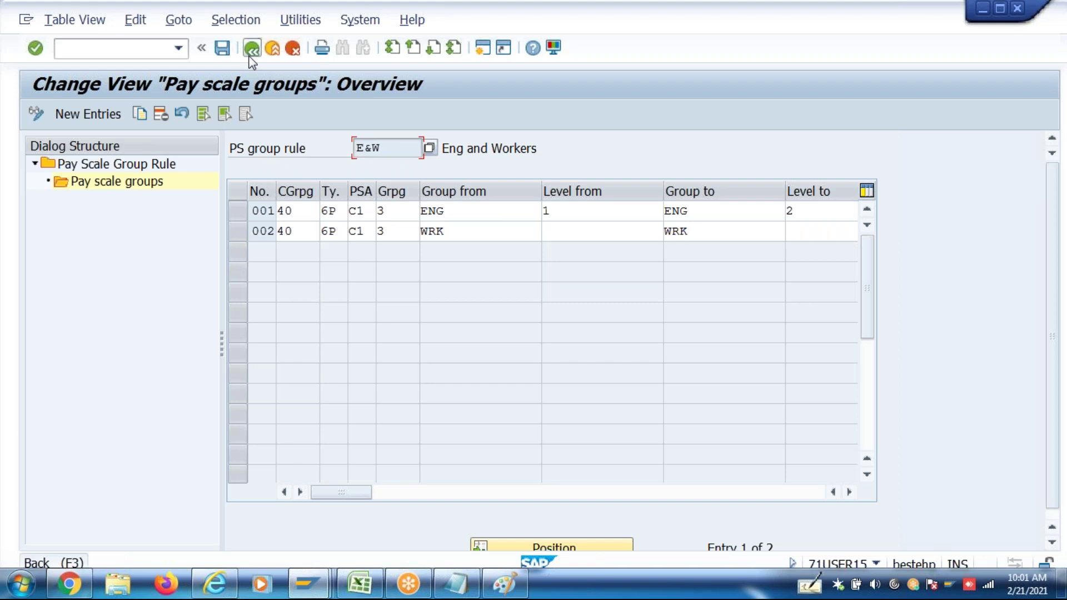
click(249, 55)
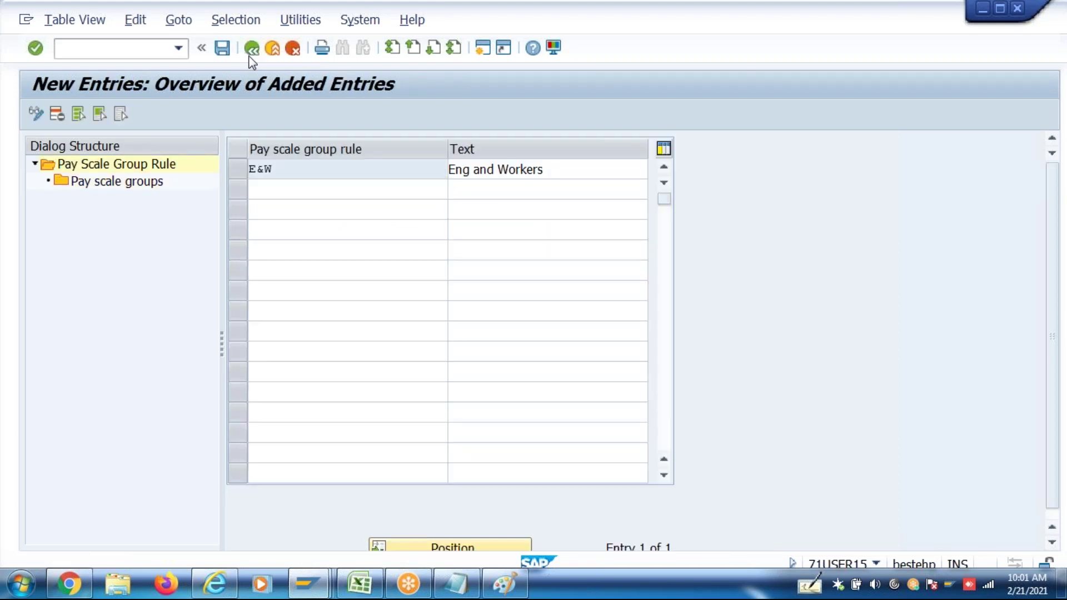
click(249, 55)
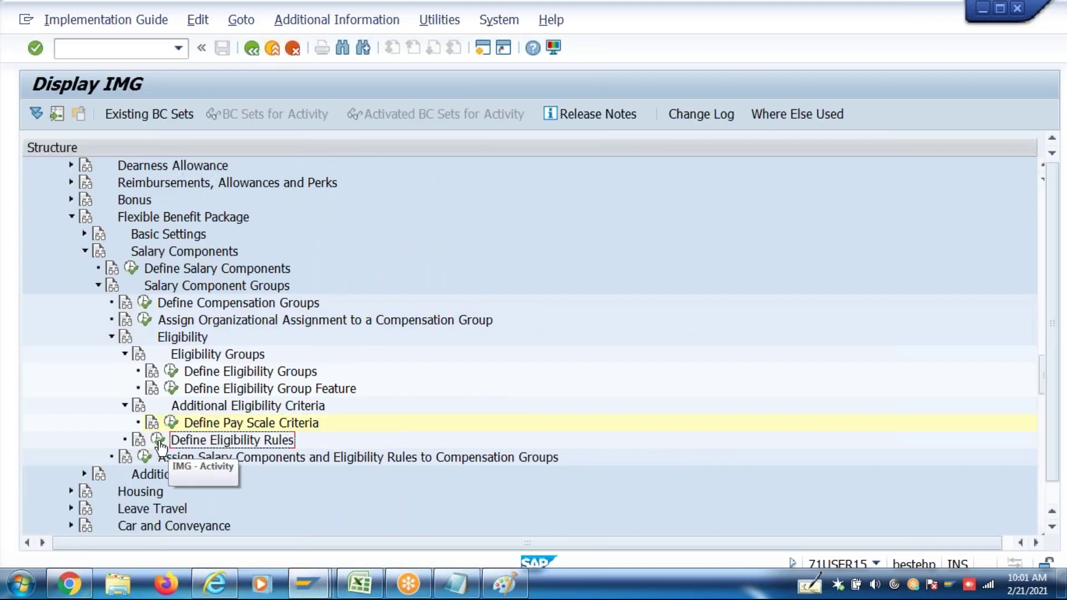
click(159, 440)
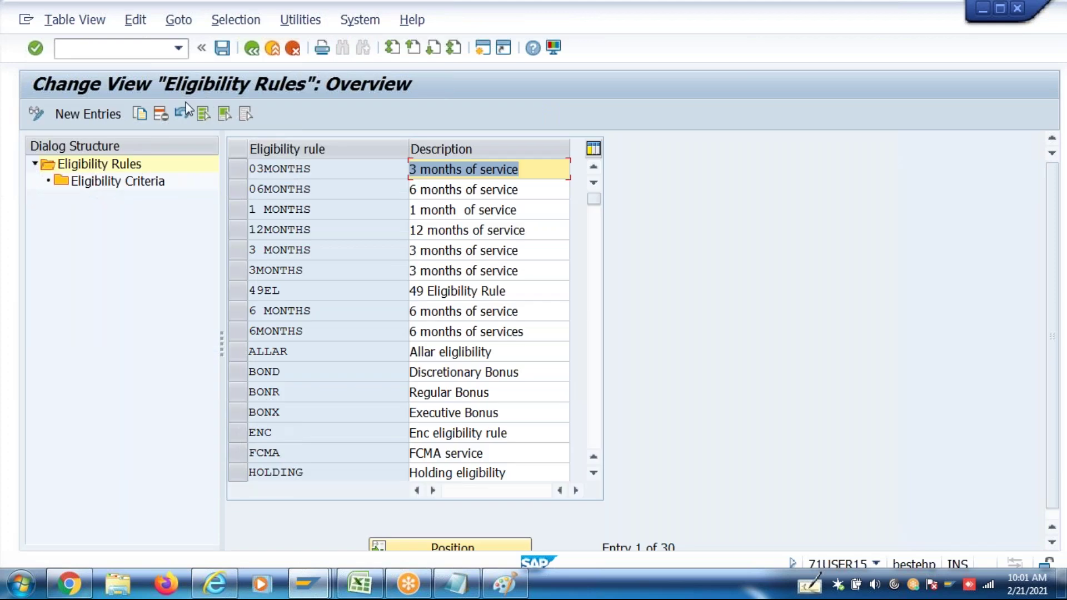
Add eligibility rule ZELR with description E&W, save it and confirm the request
click(115, 117)
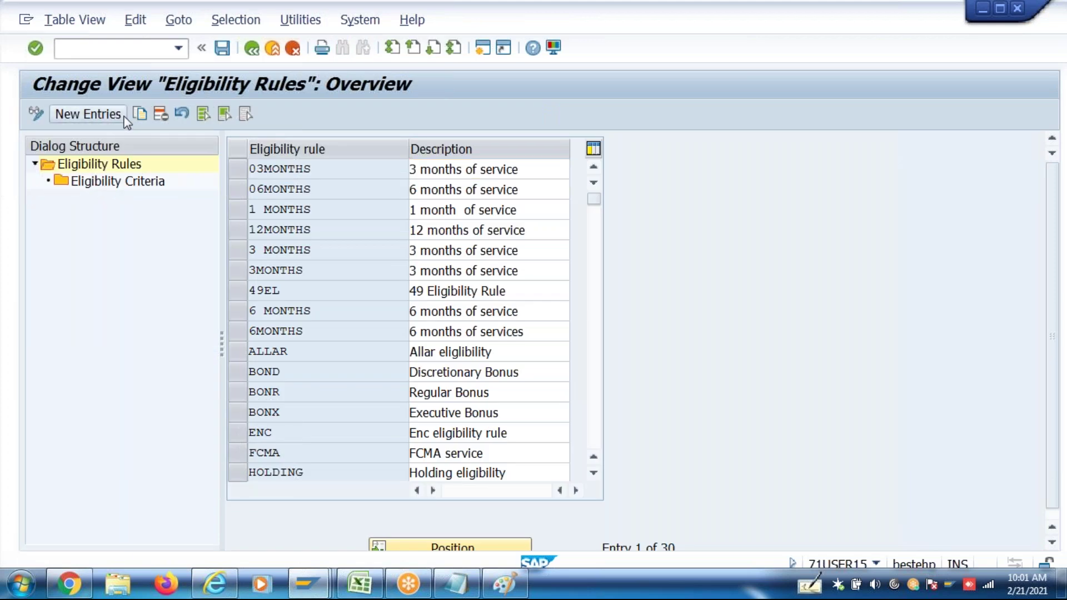
text(z)
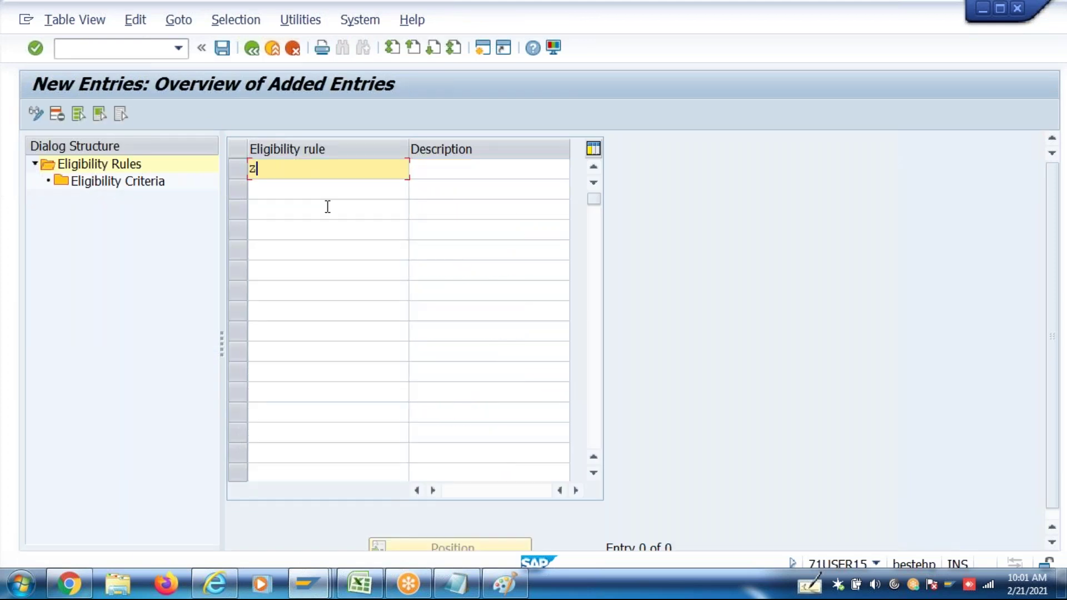
text(l)
key(BackSpace)
text(elr)
key(Tab)
text(E&W)
key(Return)
key(ctrl+s)
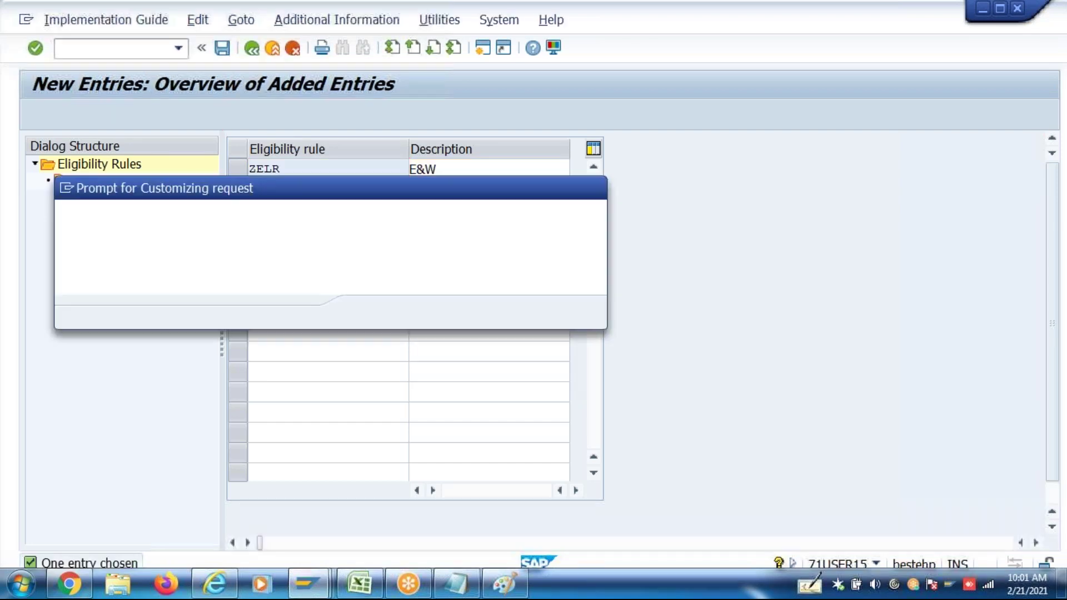
key(Return)
click(238, 175)
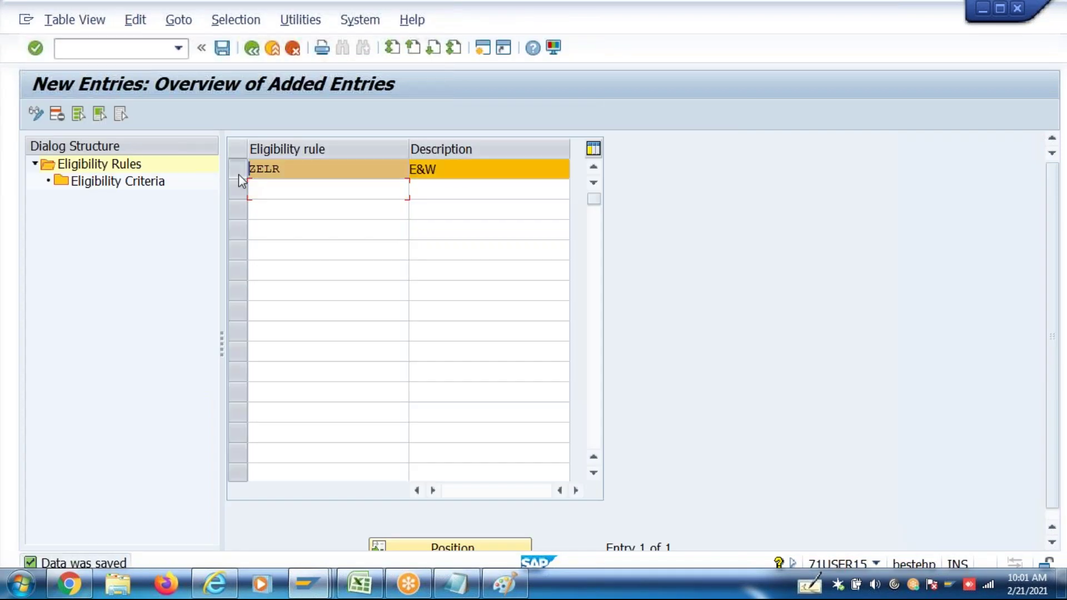
Start a new eligibility criteria entry for ZELR with pay scale group E&W (Eng and Workers)
double_click(154, 186)
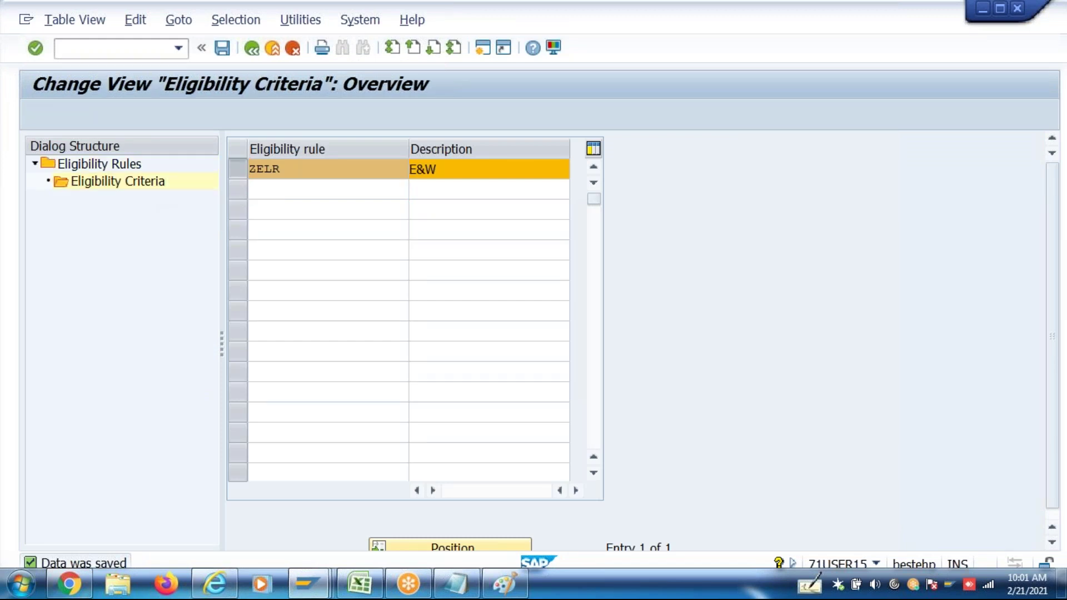
click(223, 119)
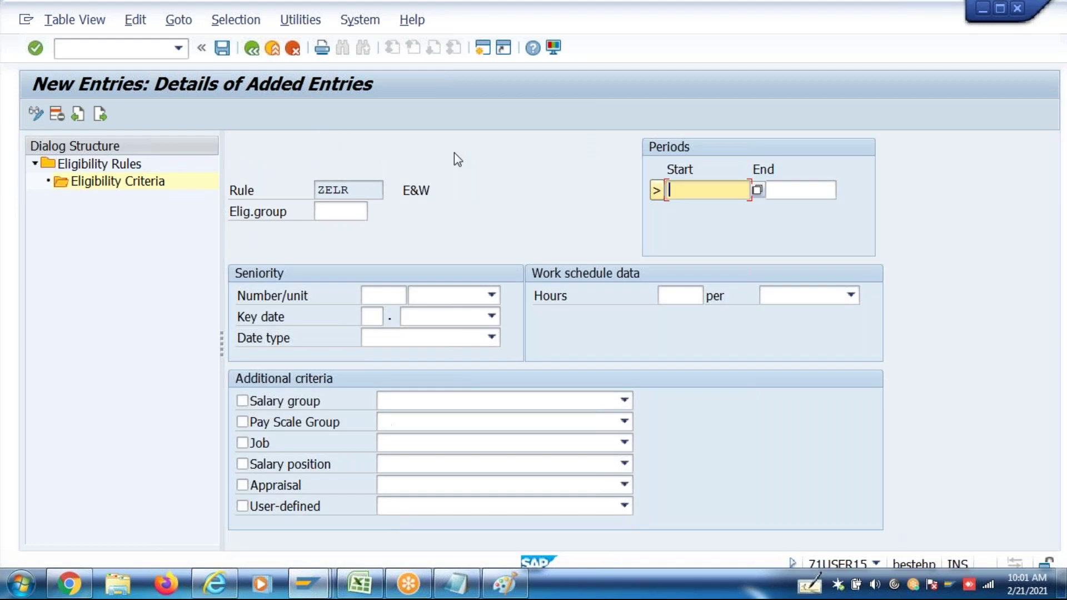
click(244, 423)
click(425, 422)
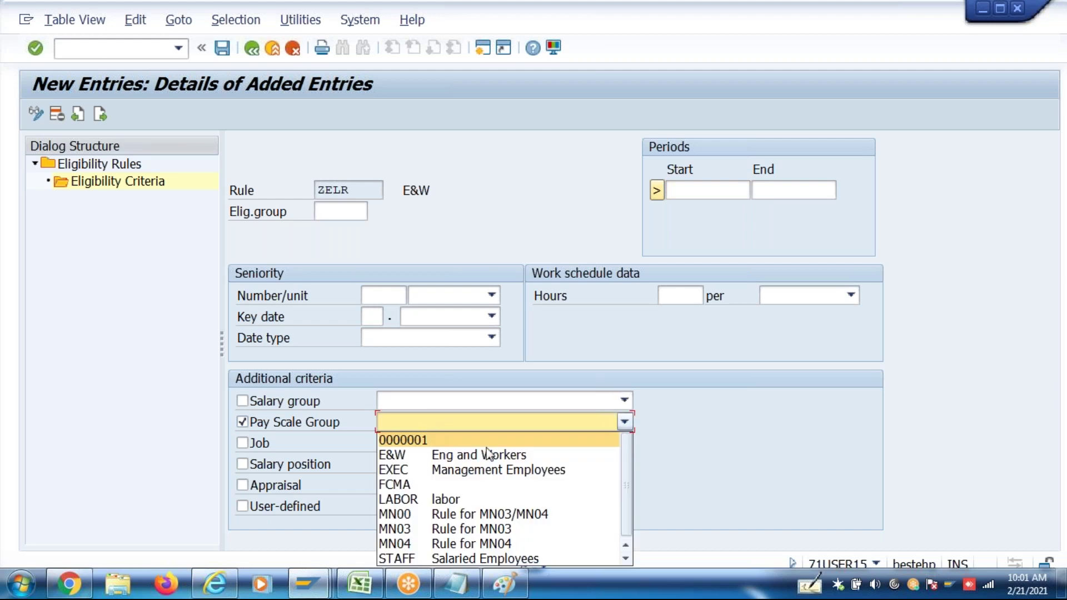
click(436, 455)
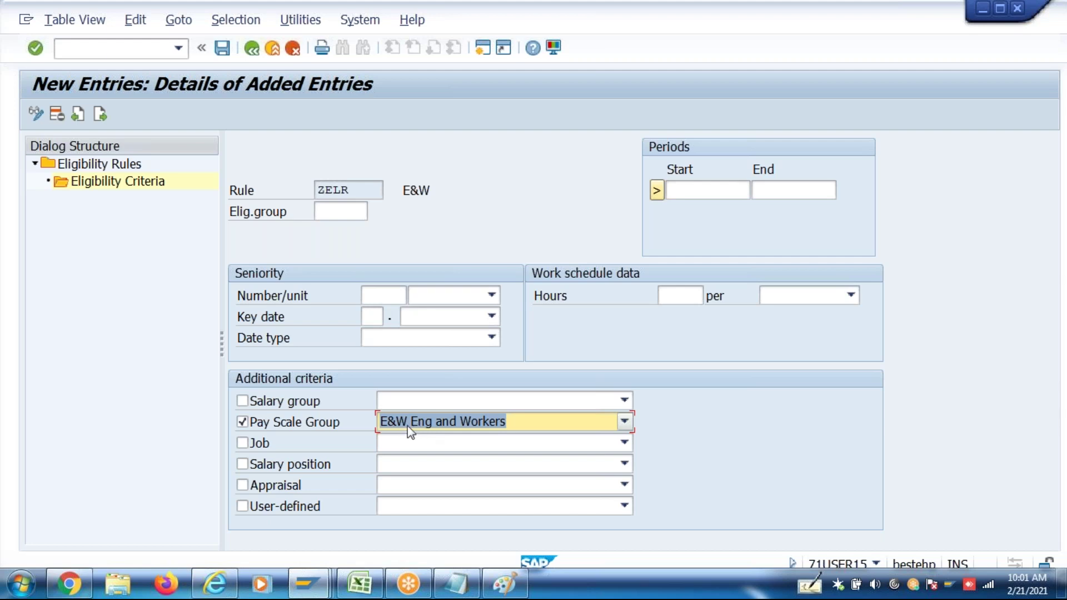
Set the criteria validity from 01.01.1900 to 31.12.9999
click(707, 189)
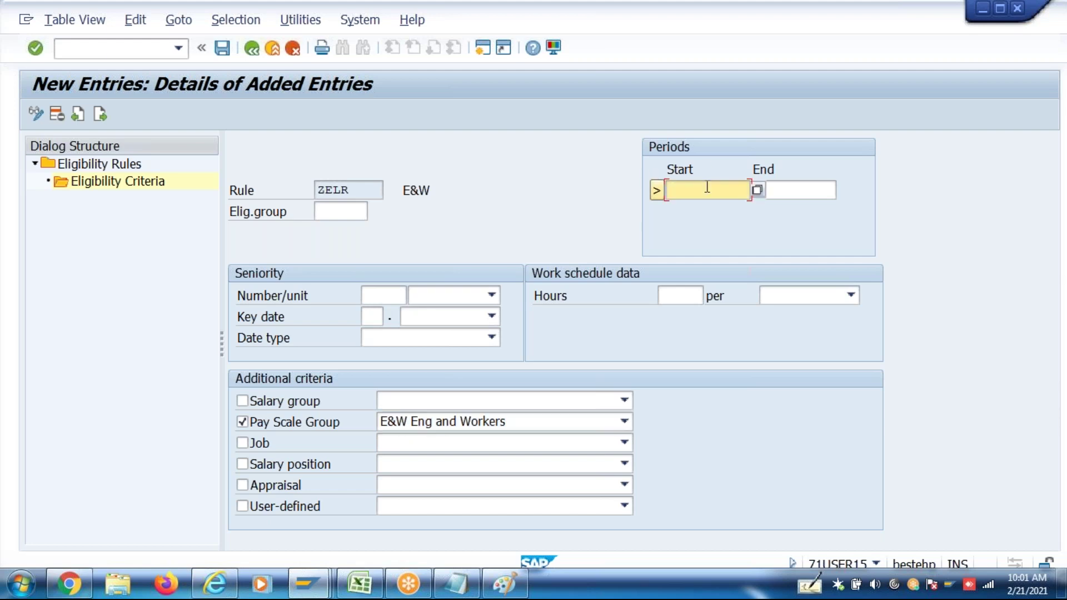
click(707, 187)
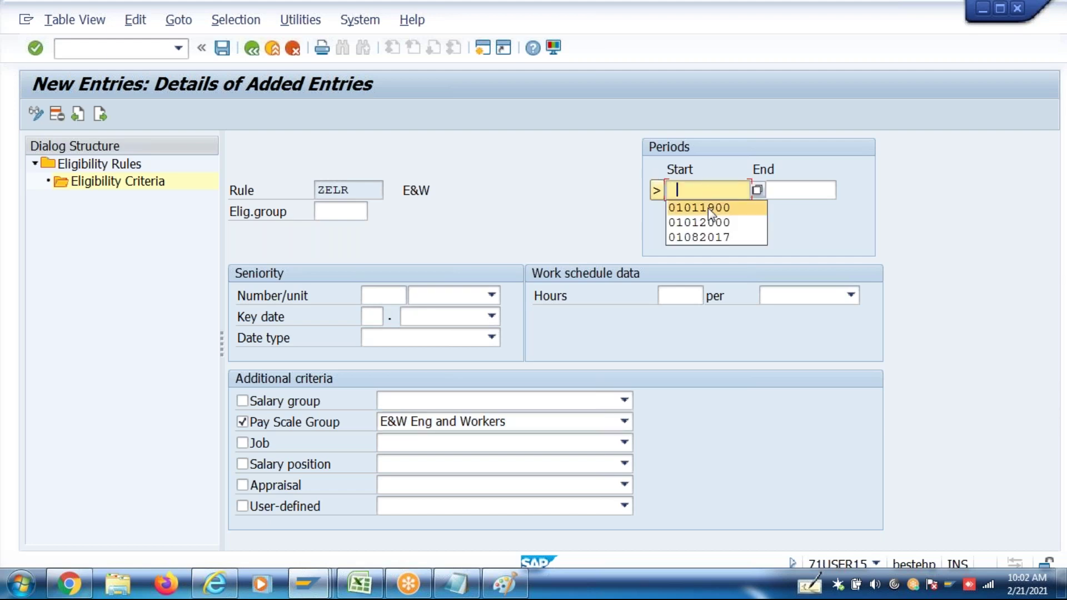
click(708, 208)
click(793, 189)
click(786, 209)
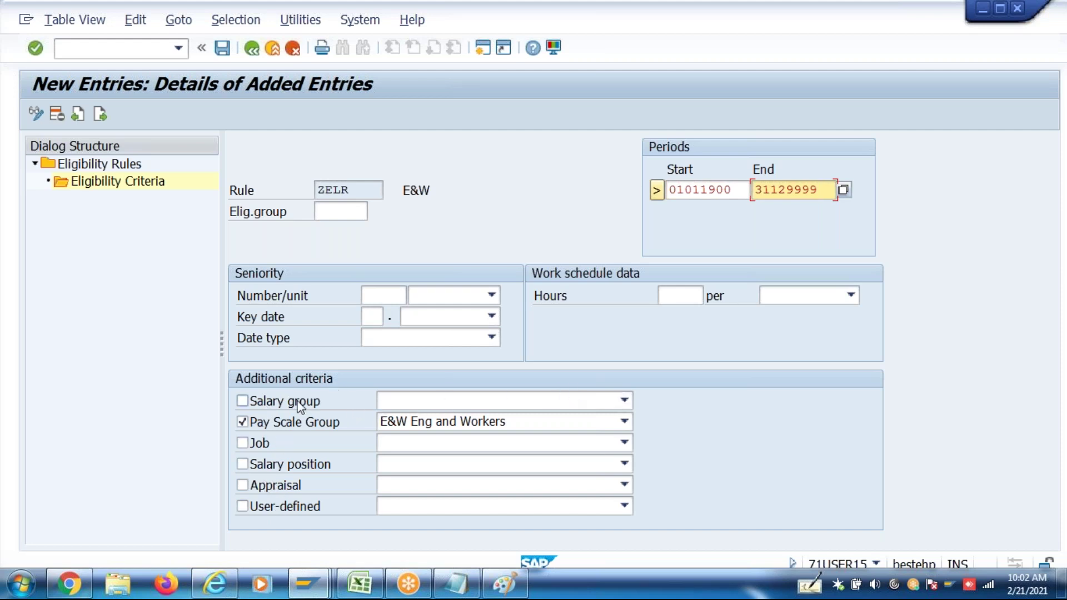
click(300, 403)
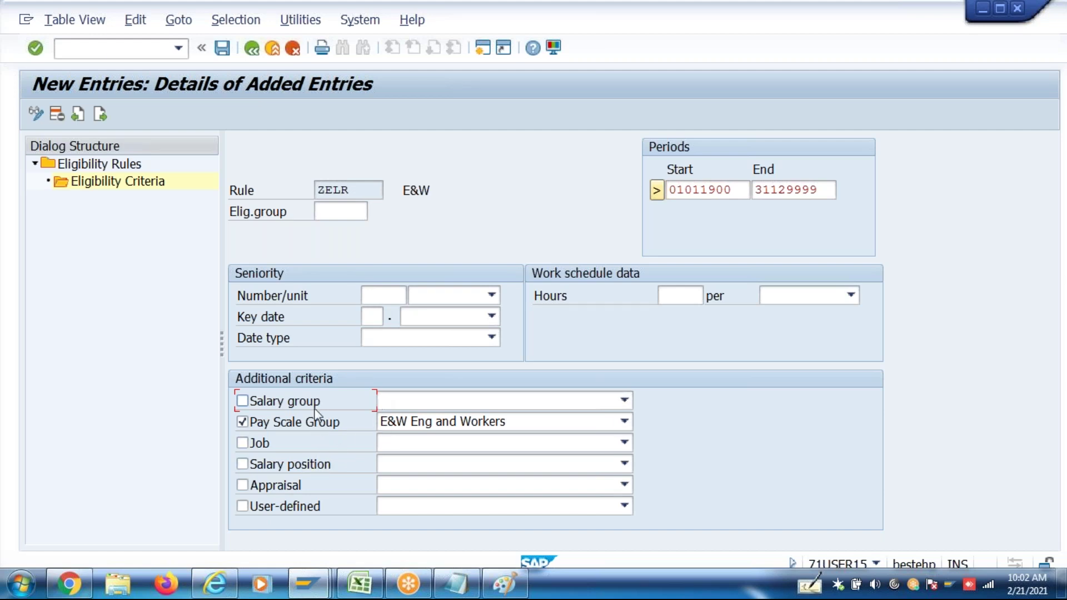
click(673, 294)
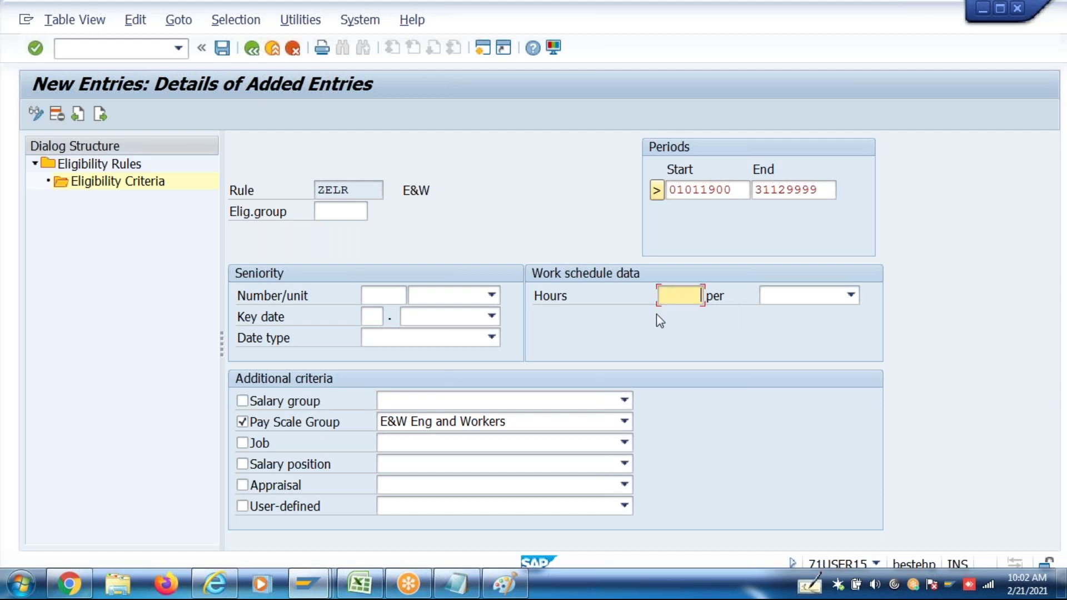
Choose eligibility group IN46 for the criteria and save
click(353, 192)
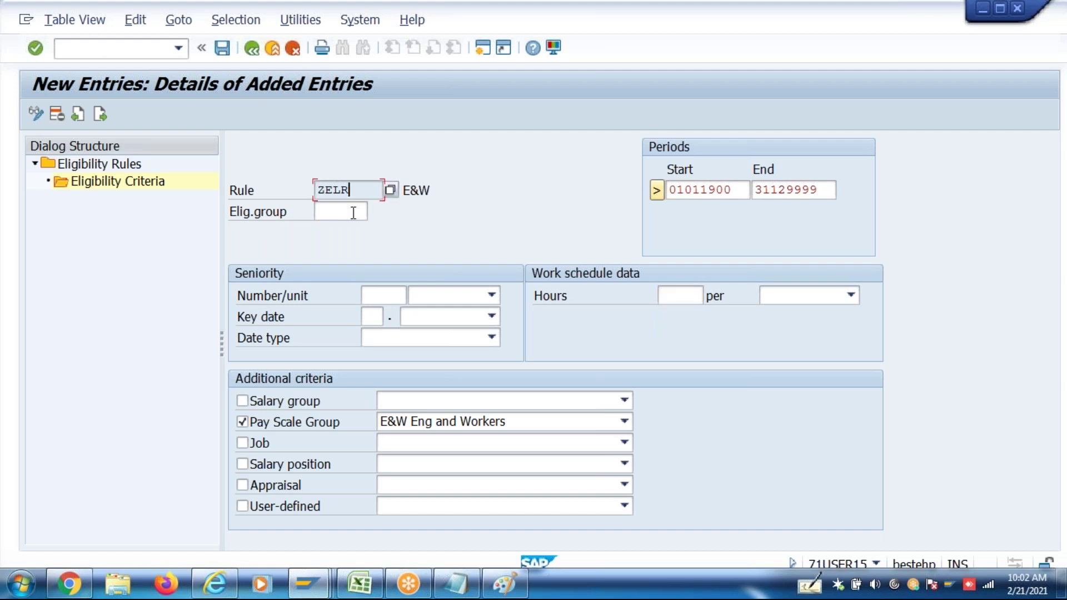
click(352, 210)
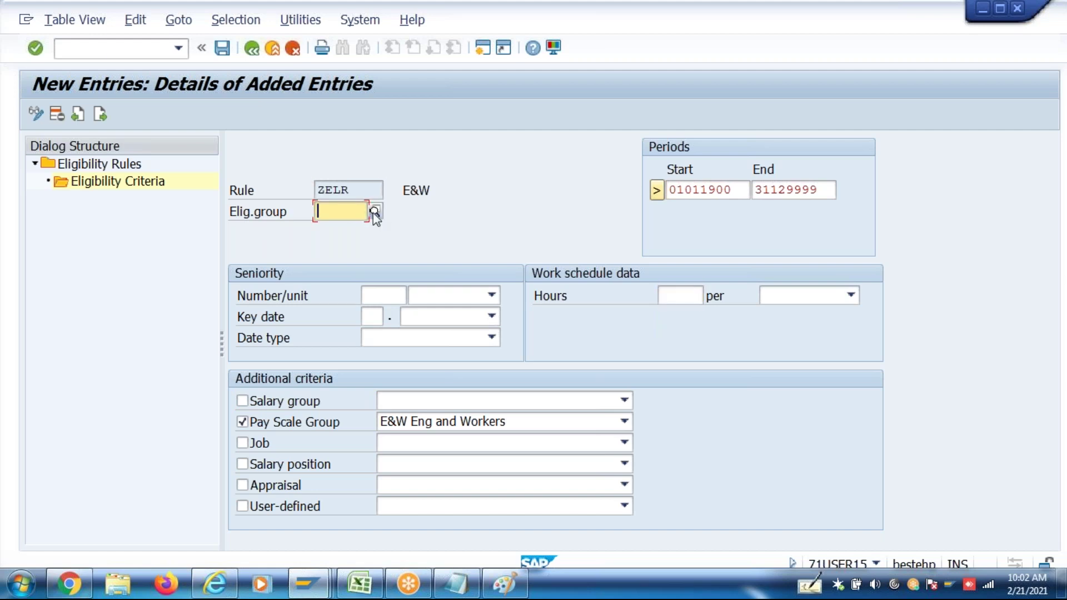
click(374, 214)
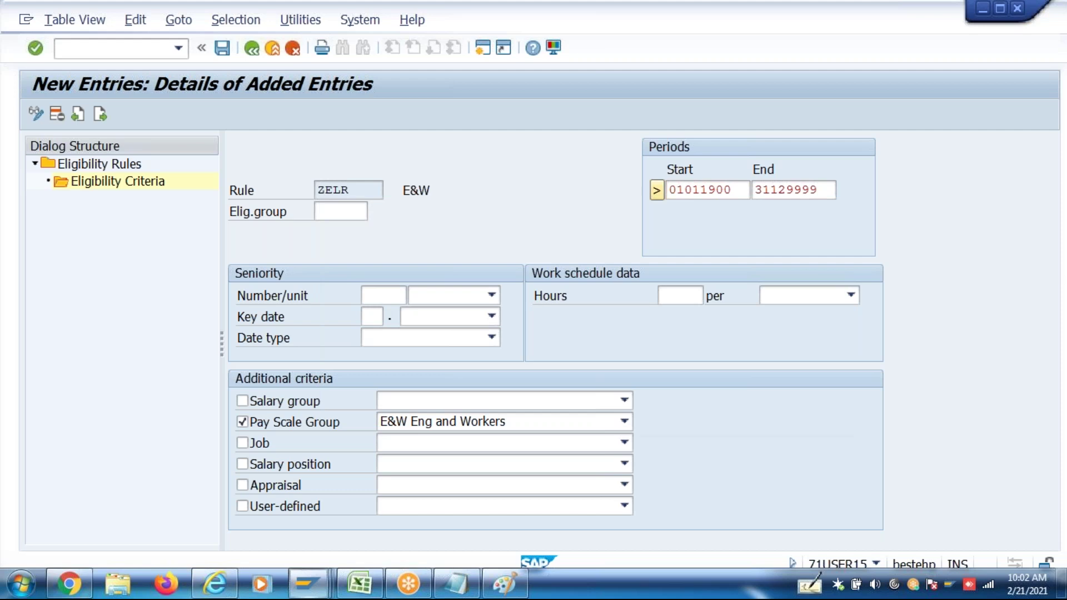
double_click(383, 348)
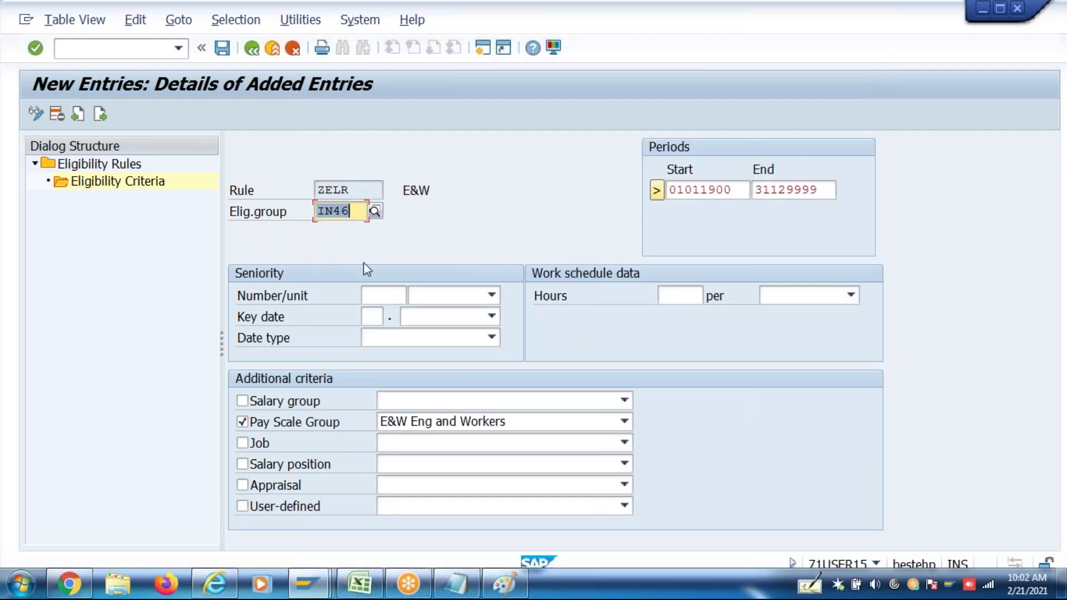
key(Return)
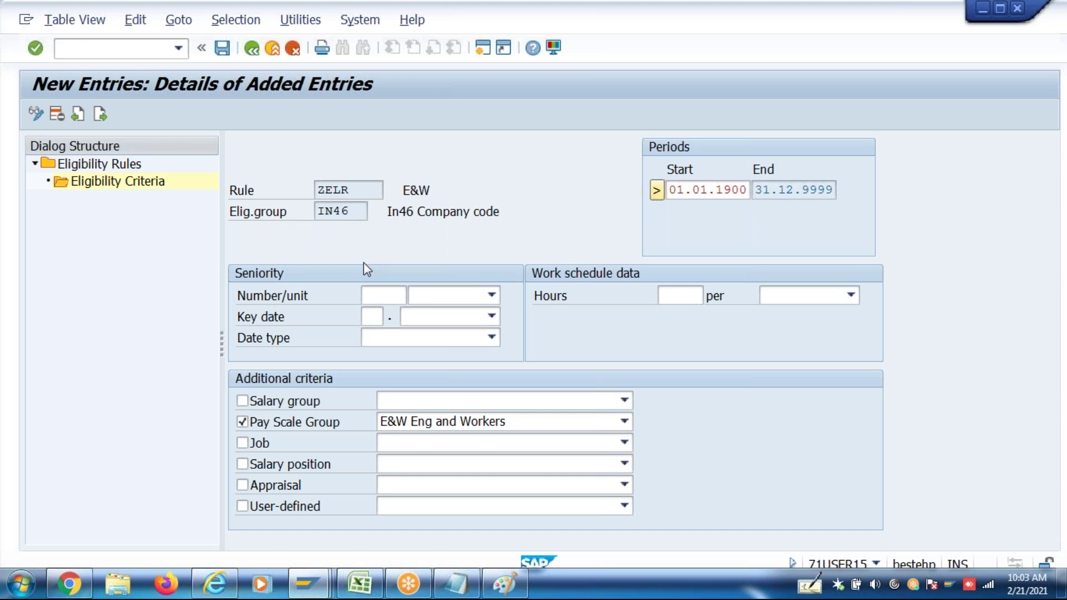
key(ctrl+s)
key(ctrl+s)
key(ctrl+s)
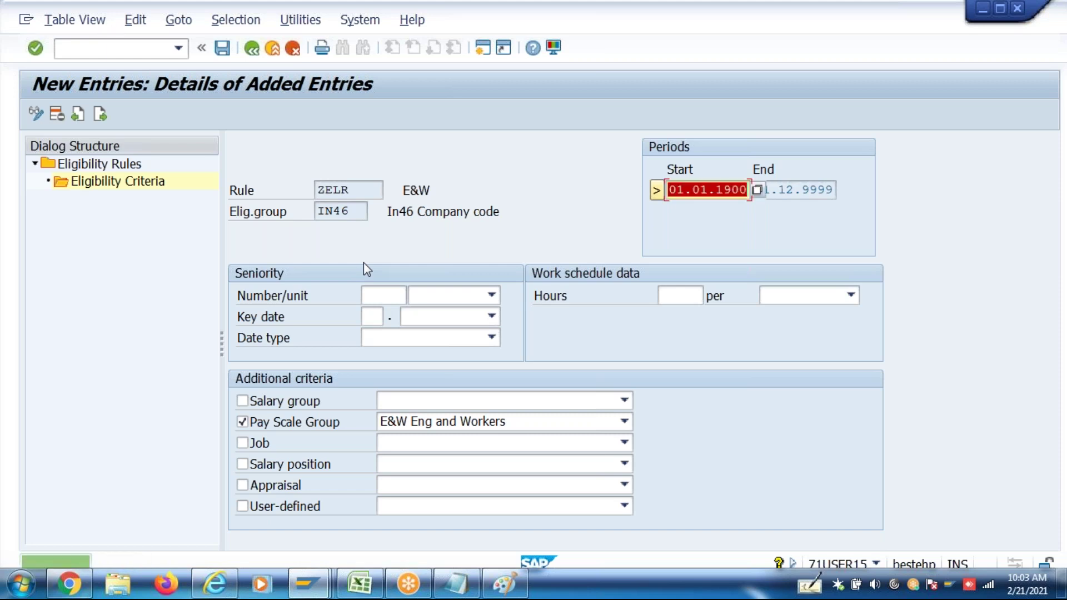
Navigate back from the ZELR criteria to the implementation guide tree
click(252, 53)
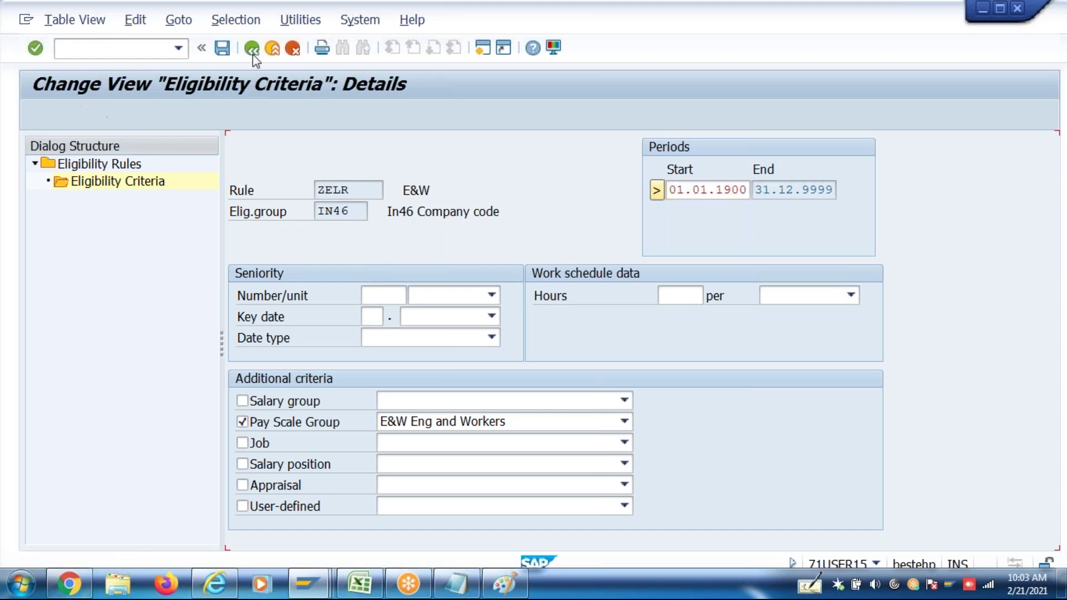
click(249, 52)
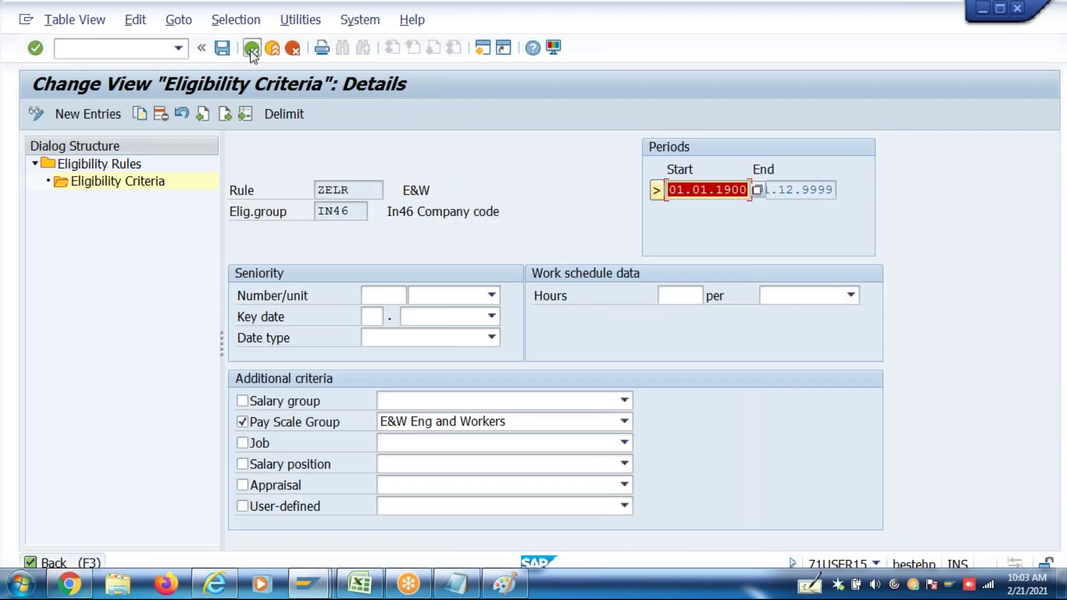
click(252, 50)
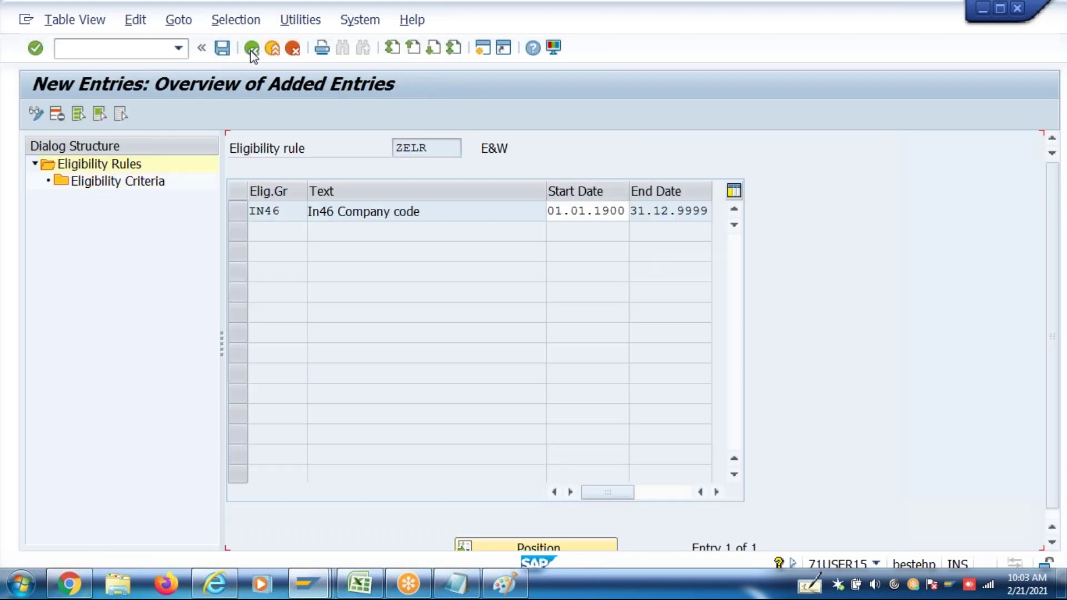
click(252, 50)
click(252, 50)
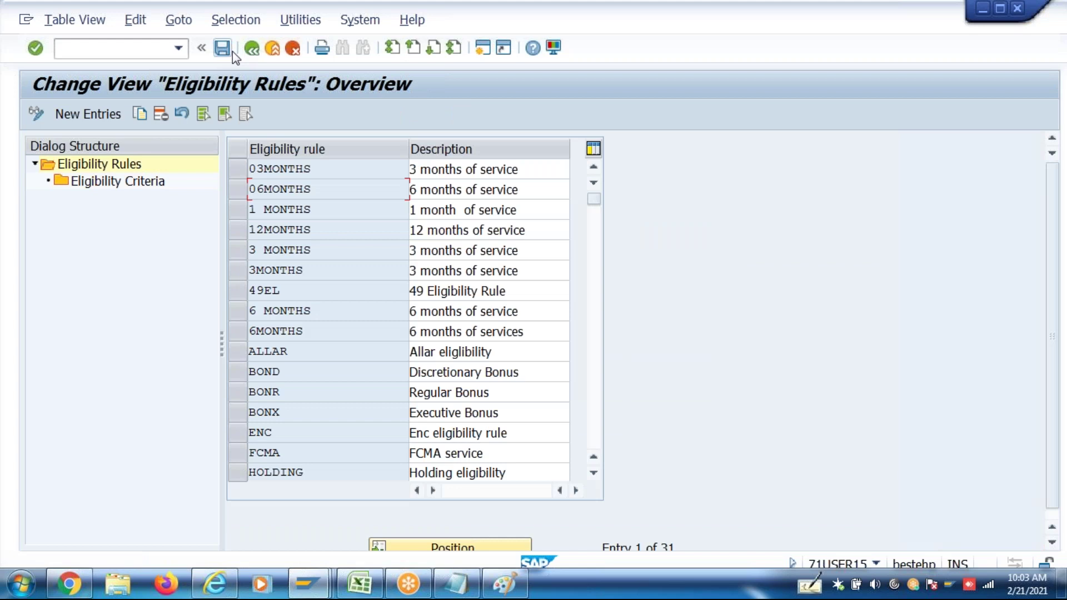
click(251, 49)
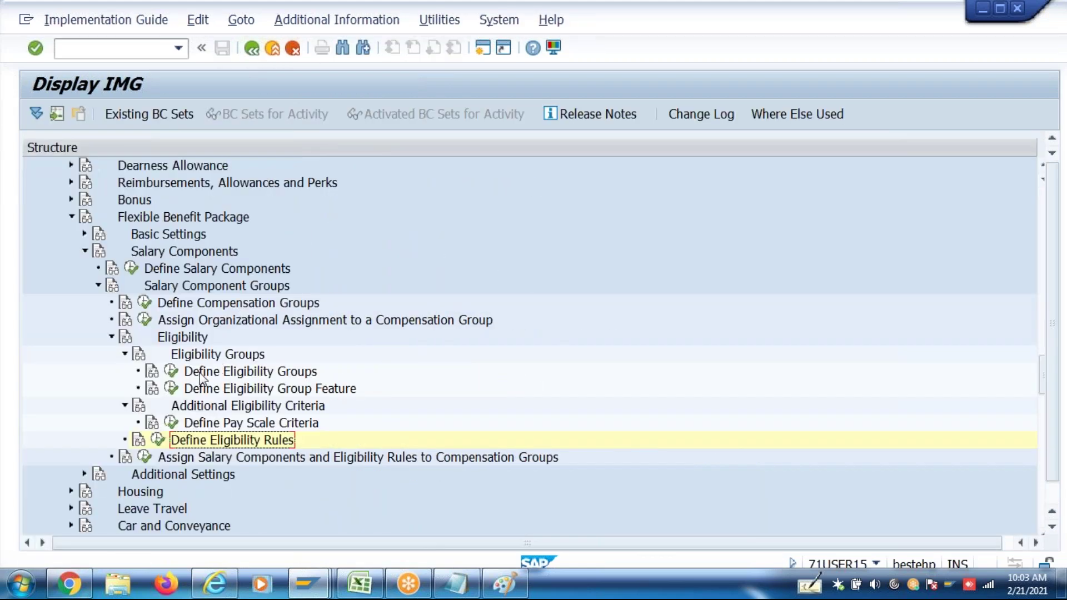
Open the eligibility group definitions and inspect the IN46 group row
click(200, 373)
click(171, 371)
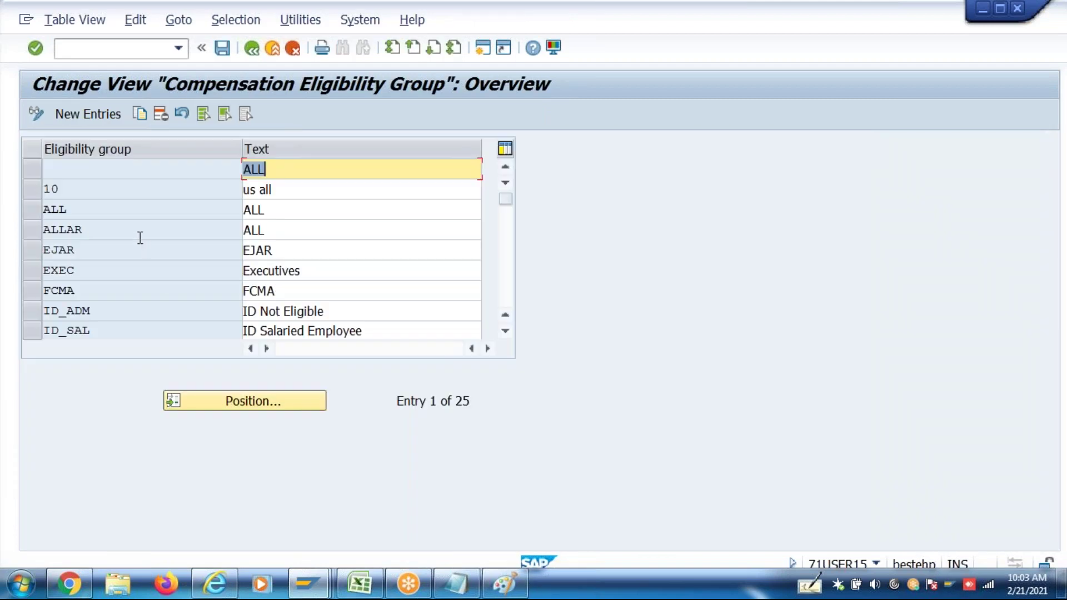
click(508, 295)
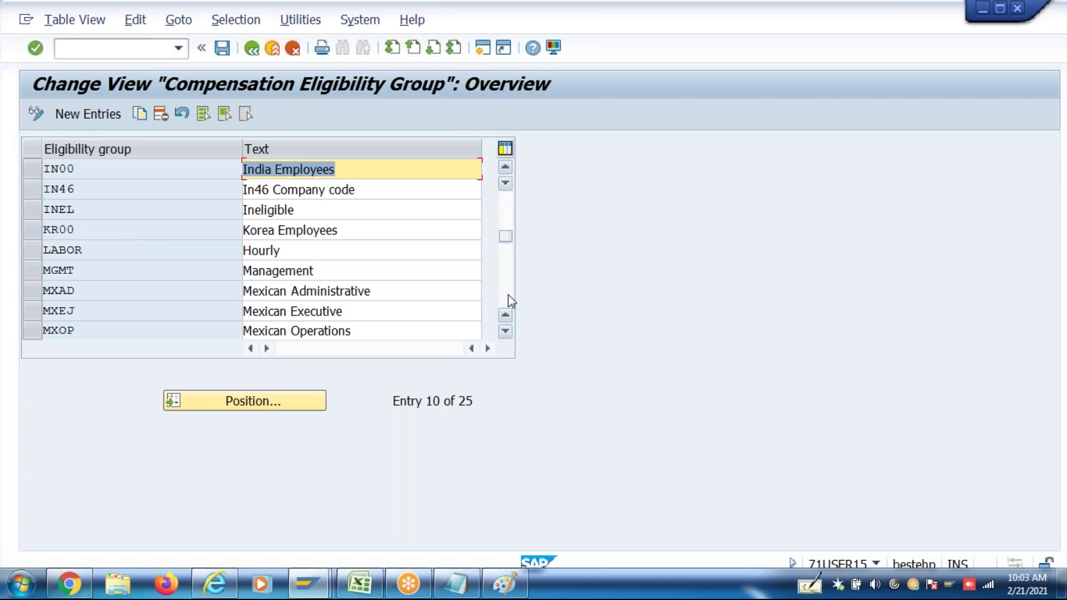
click(32, 189)
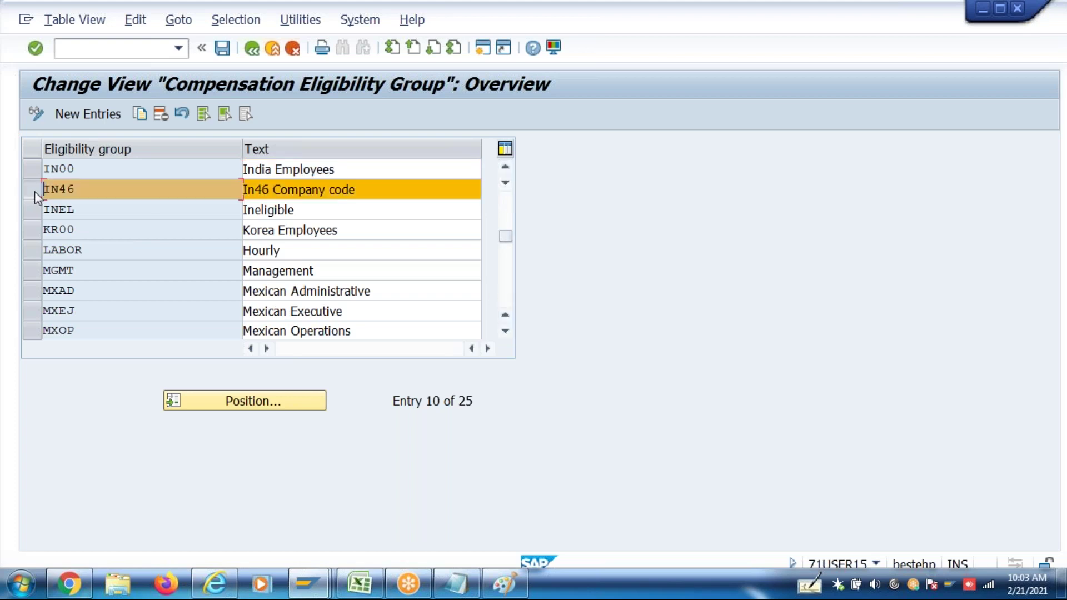
double_click(91, 190)
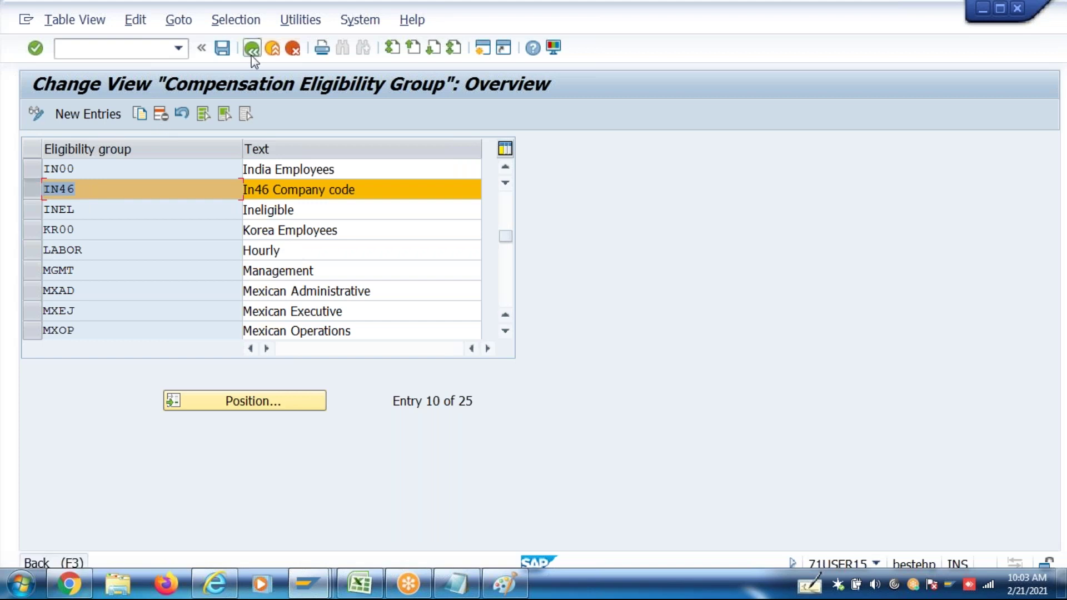
click(82, 191)
drag(83, 191, 35, 190)
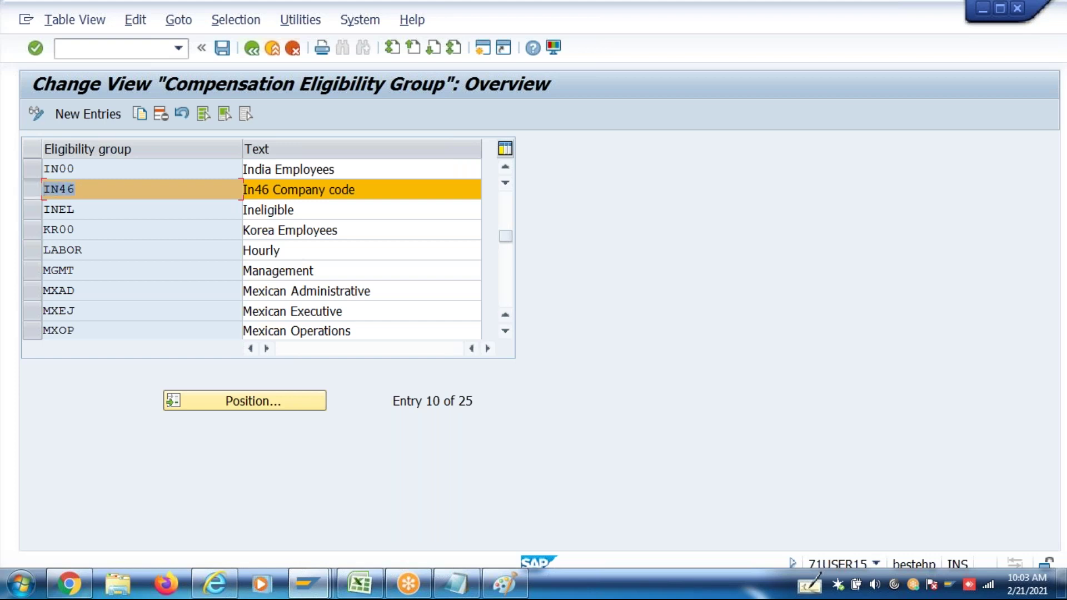
Return to the IMG, view the CMELG feature decision tree, then return again
click(252, 49)
click(237, 392)
click(171, 388)
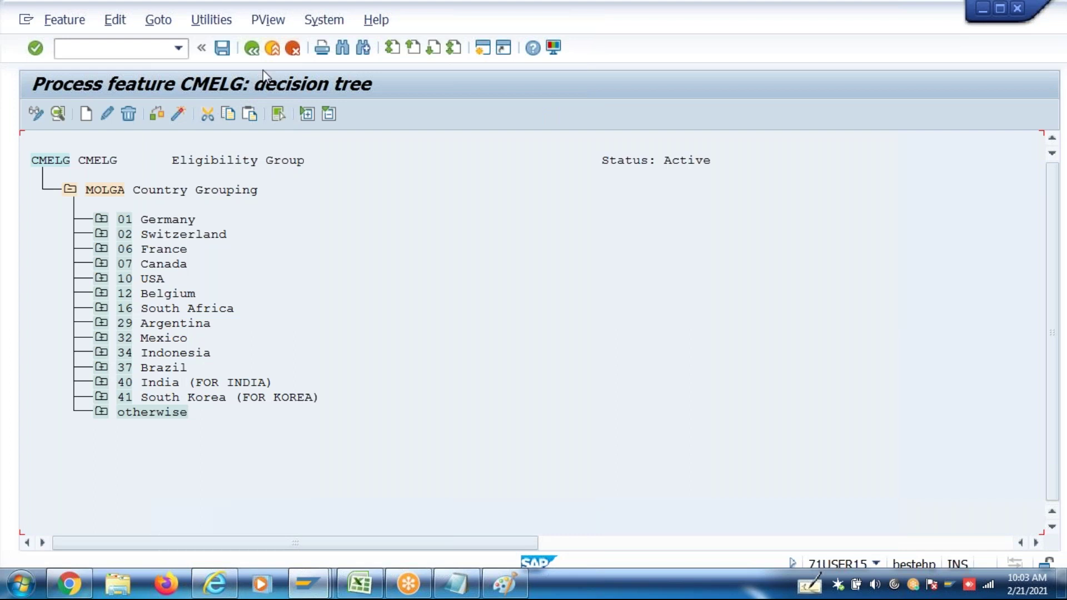
click(252, 49)
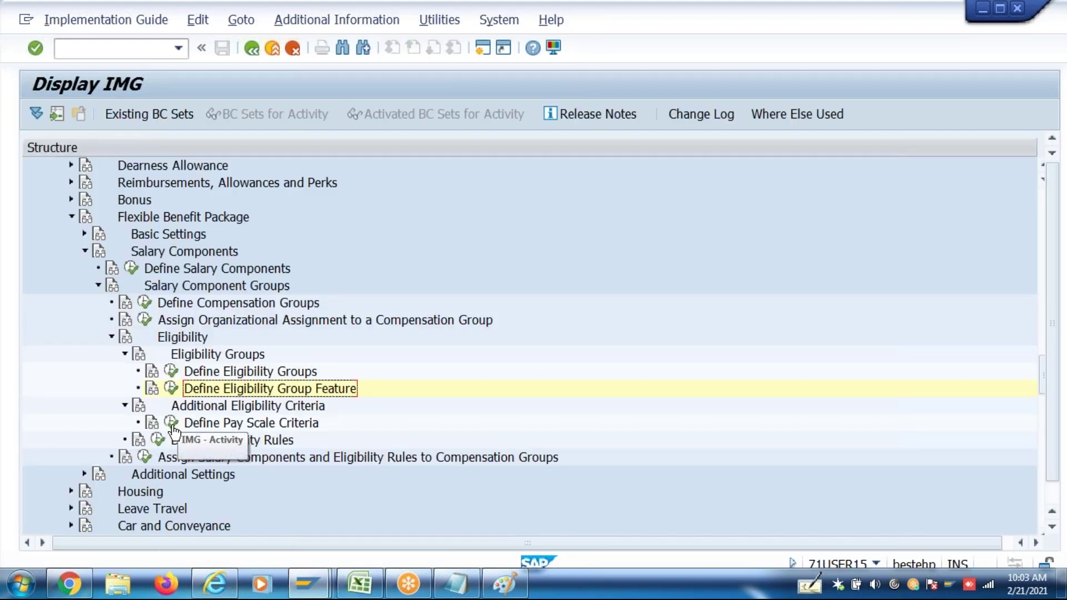
click(171, 424)
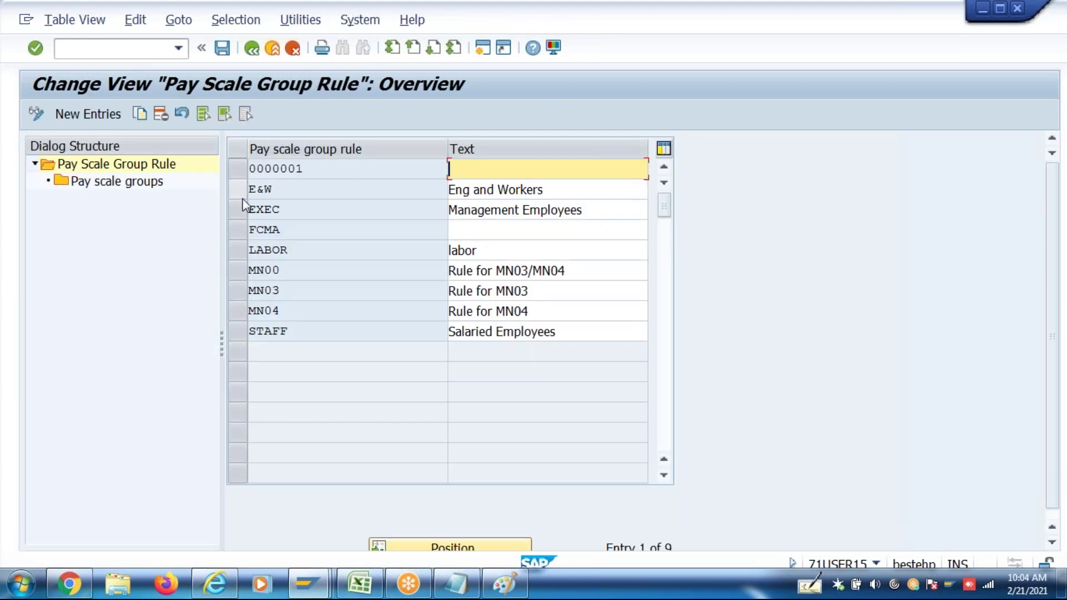
click(243, 197)
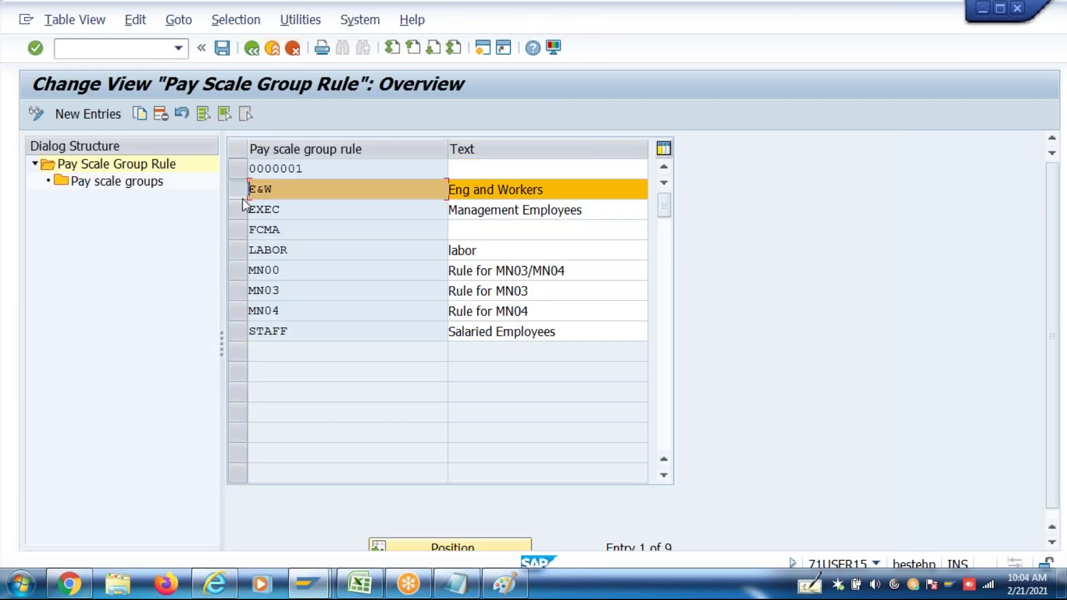
double_click(156, 186)
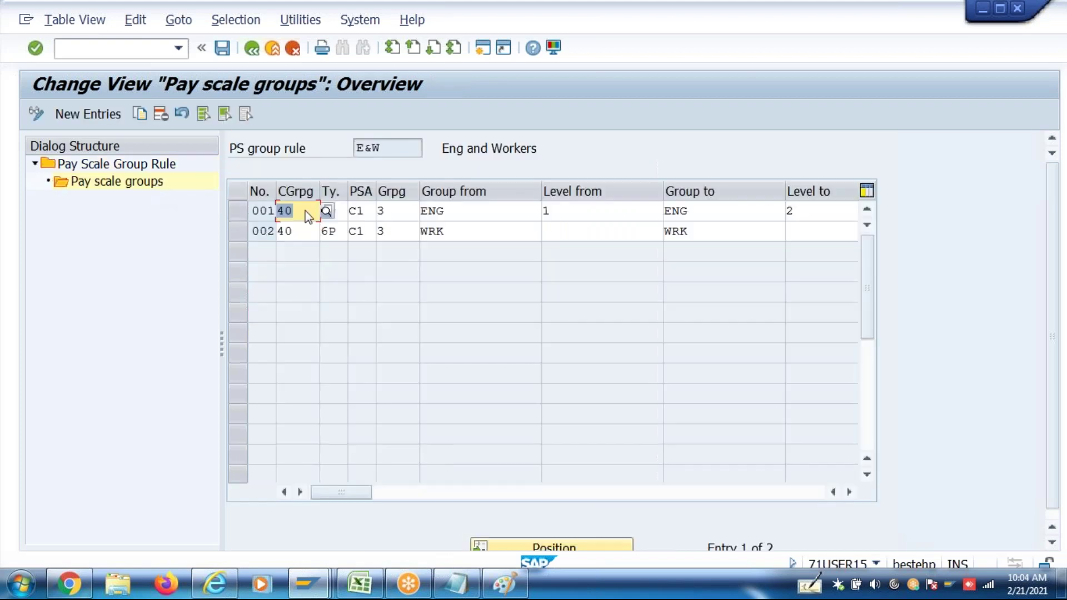
click(405, 209)
click(405, 226)
click(405, 209)
click(407, 229)
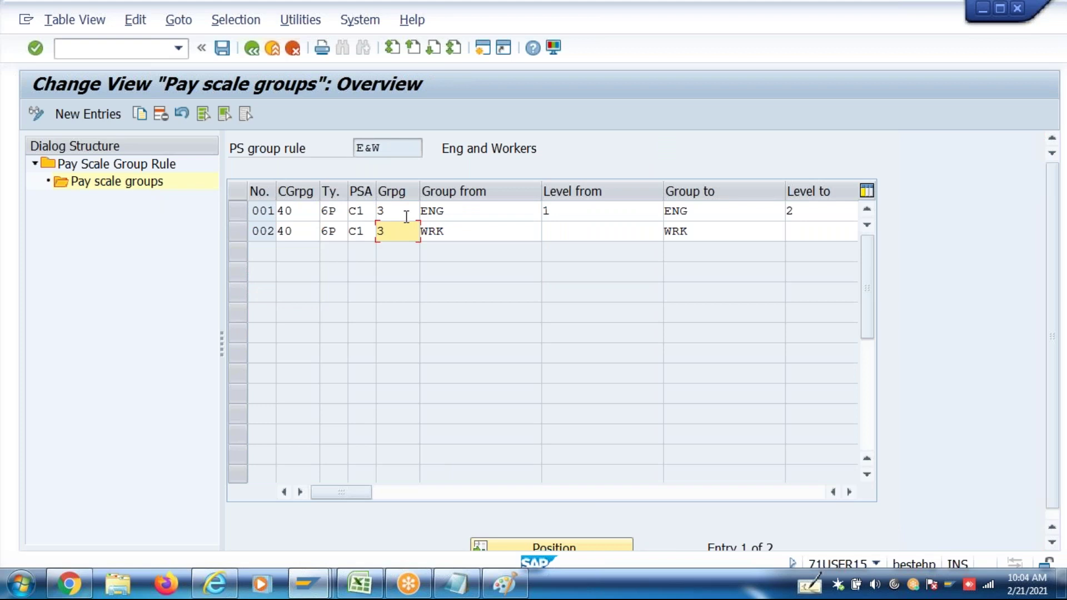
click(407, 211)
click(403, 229)
drag(395, 149, 318, 149)
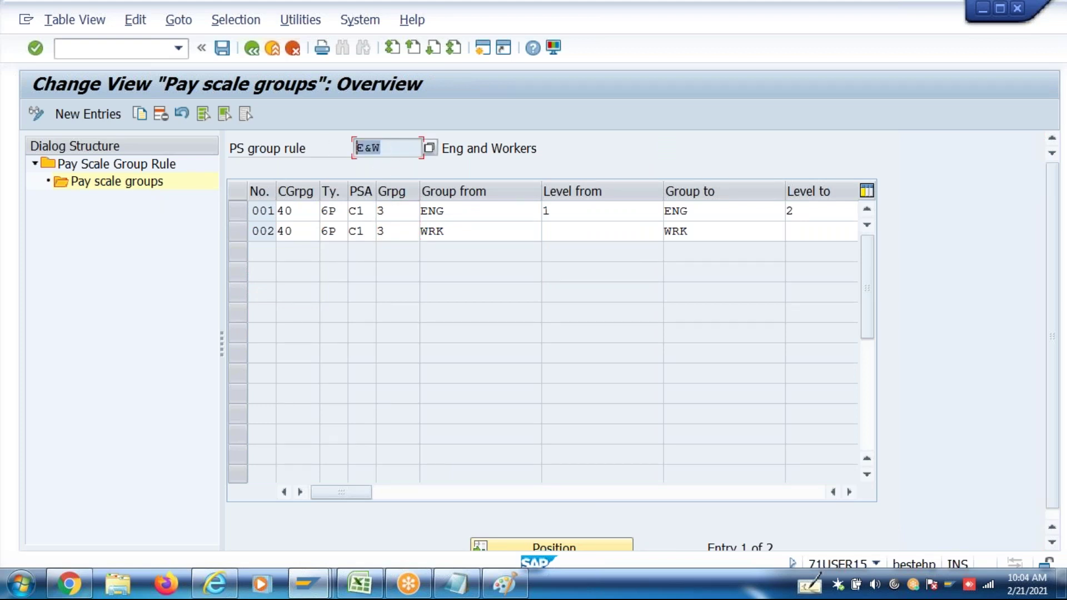
click(452, 211)
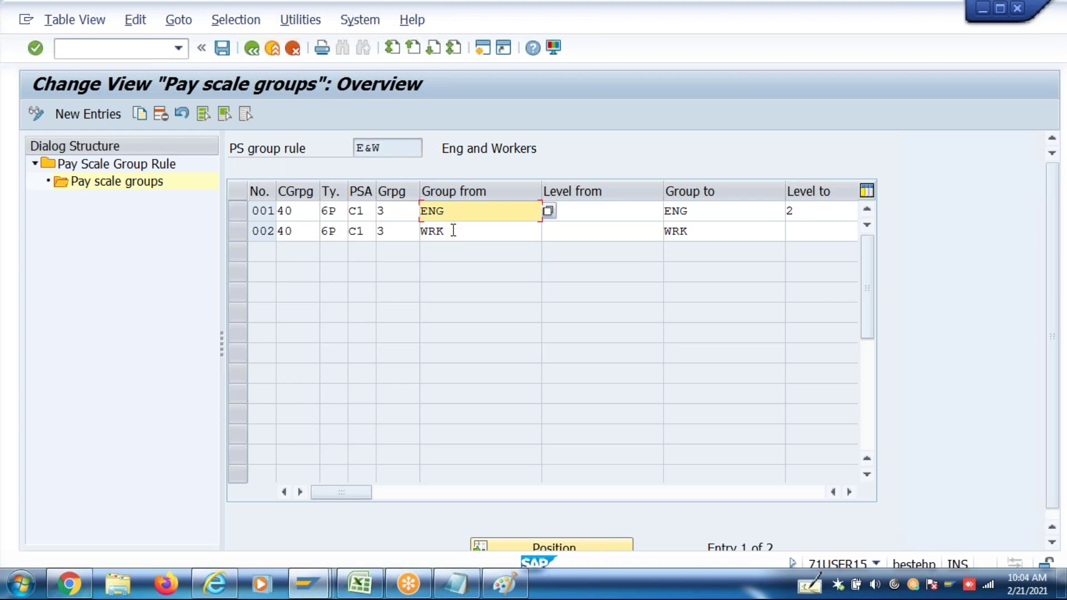
click(454, 230)
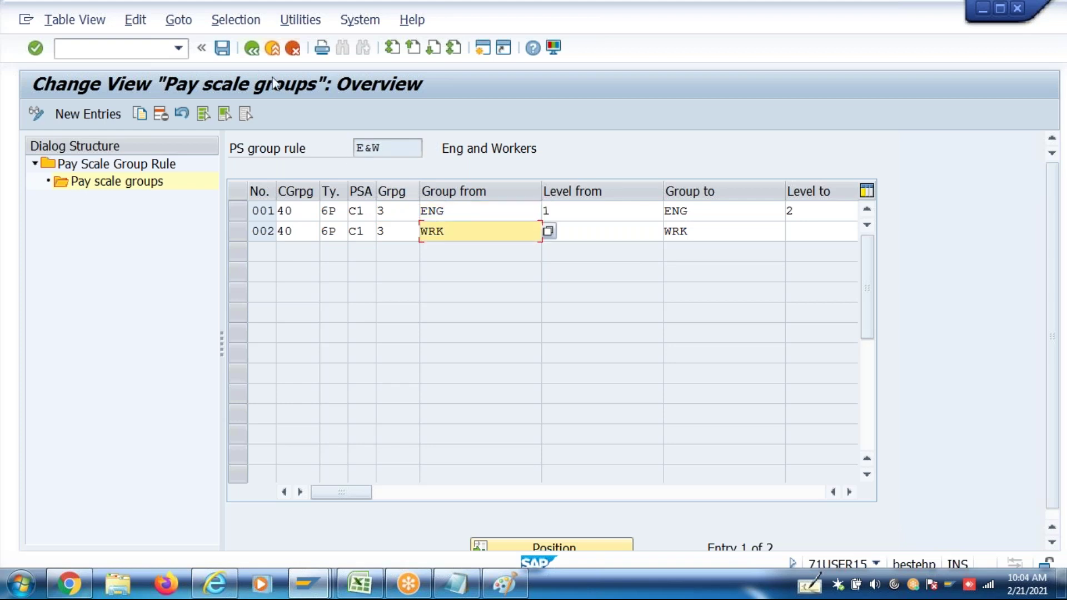
click(252, 49)
click(251, 49)
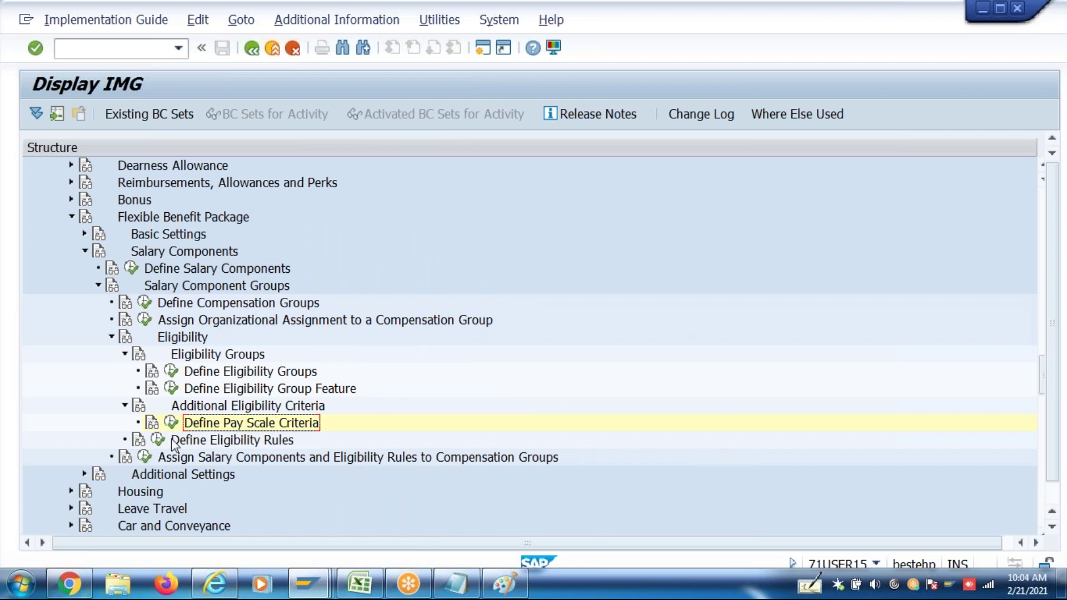
click(159, 442)
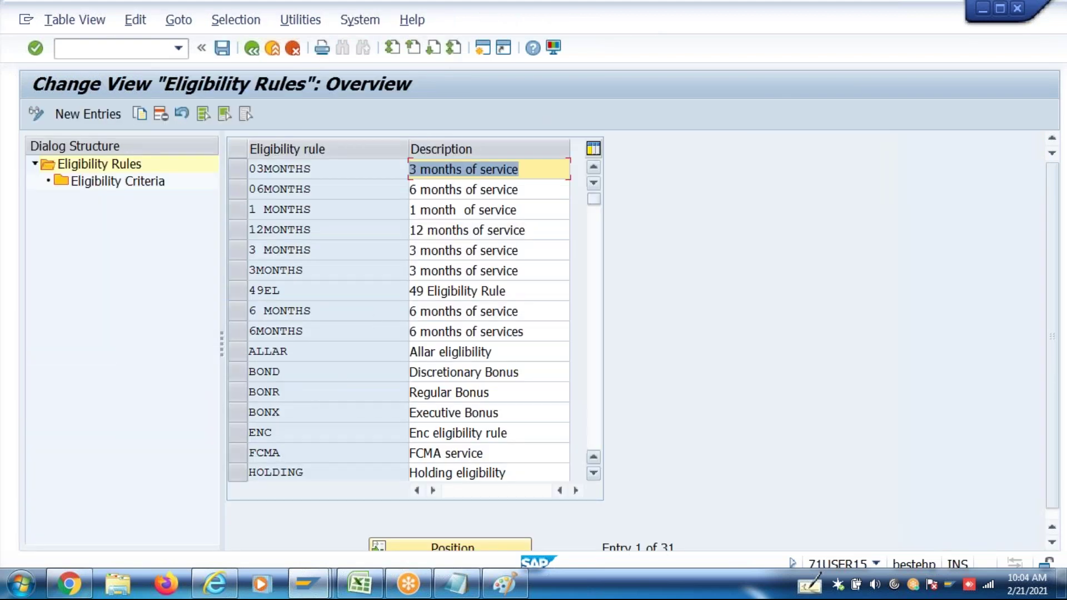
click(596, 427)
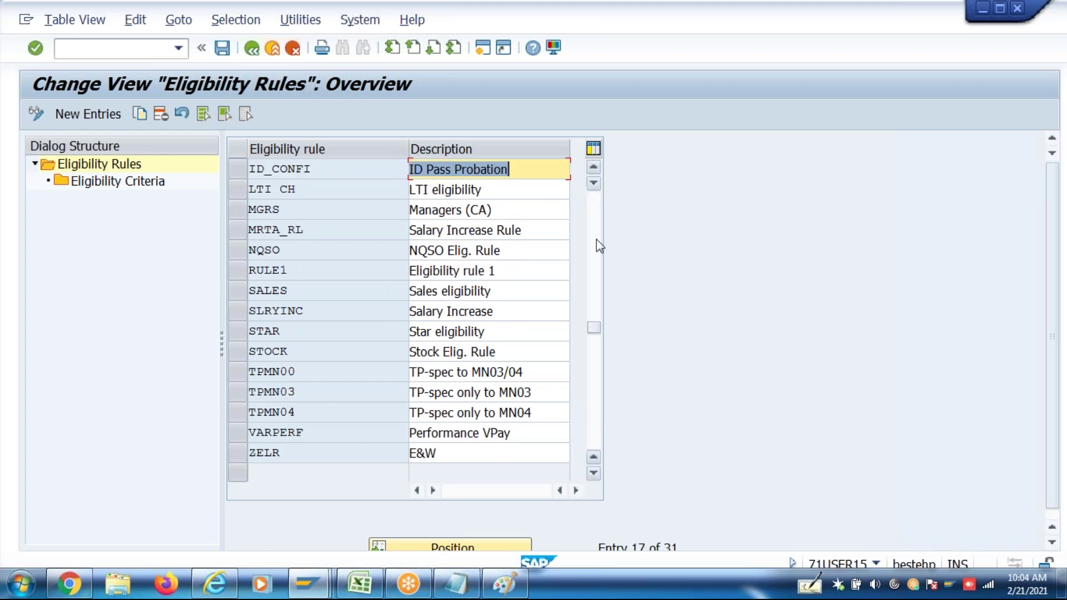
click(599, 259)
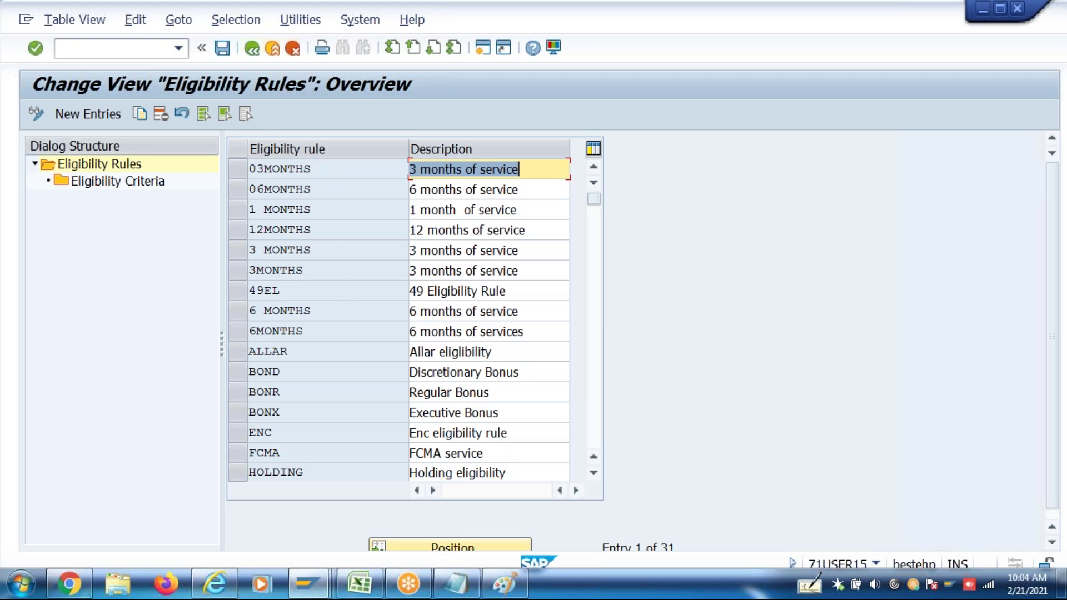
click(595, 411)
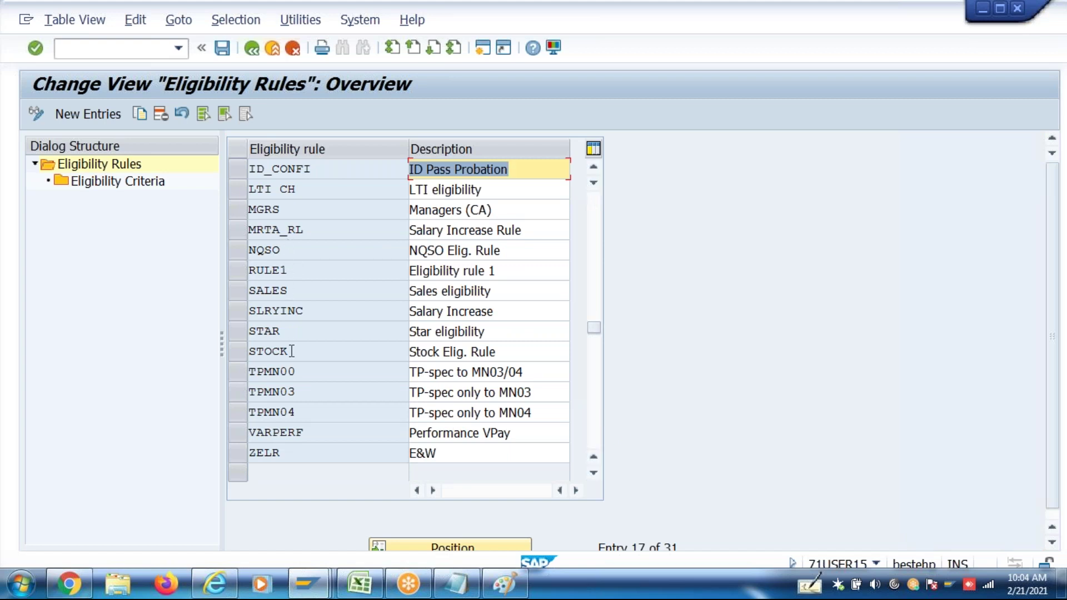
click(238, 455)
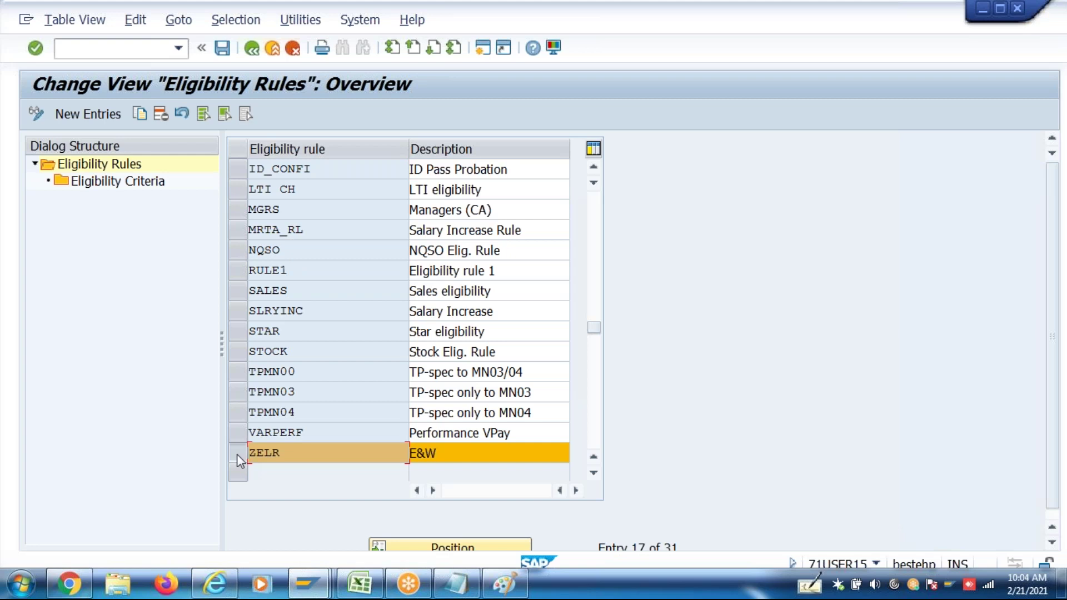
double_click(138, 188)
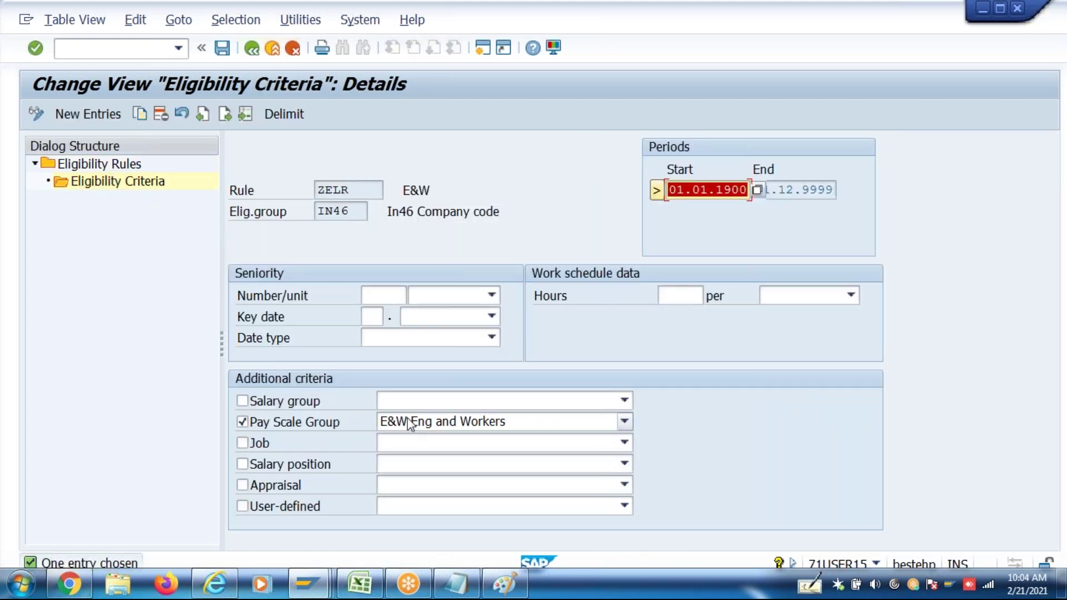
drag(355, 210, 288, 221)
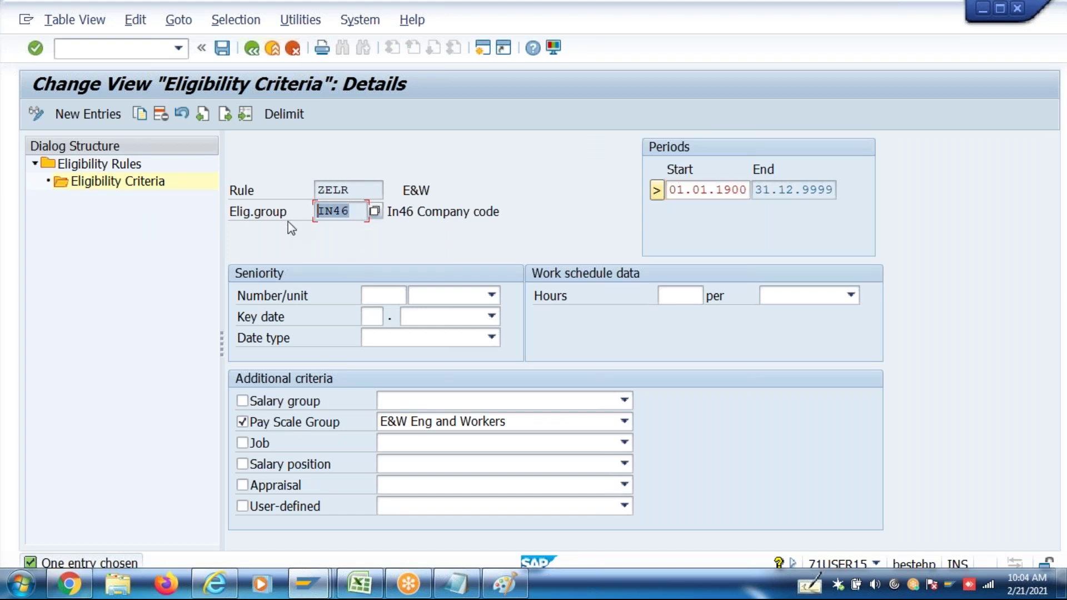
click(345, 191)
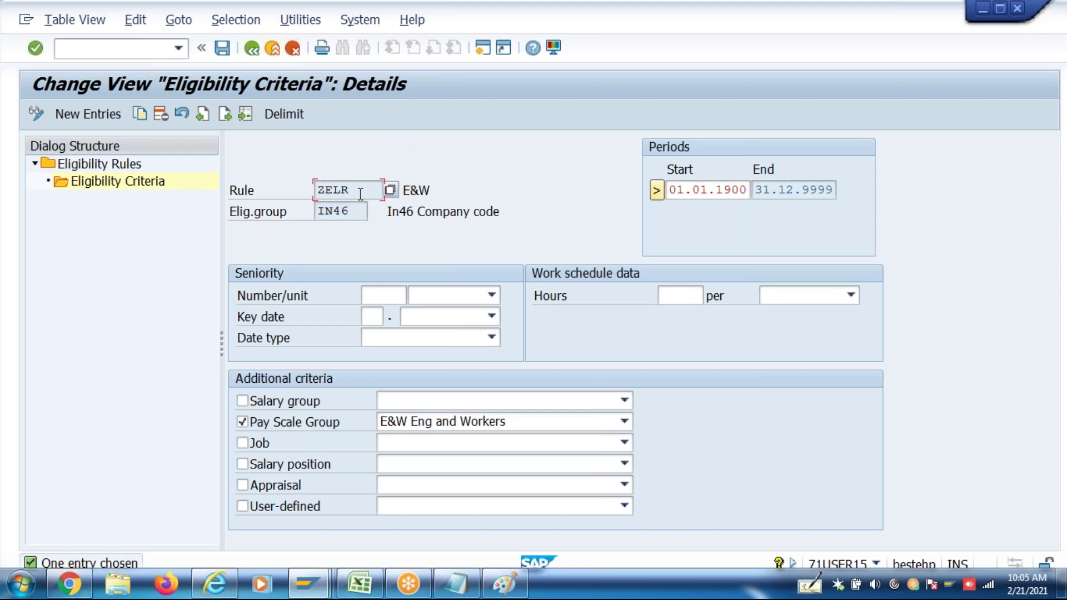
double_click(345, 191)
key(ctrl+s)
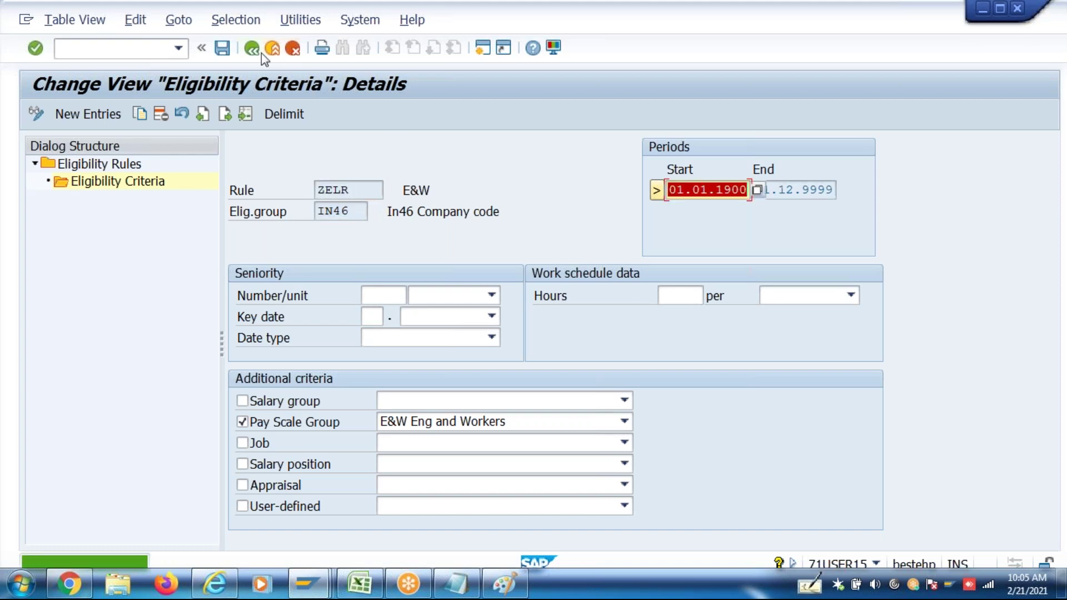
click(258, 51)
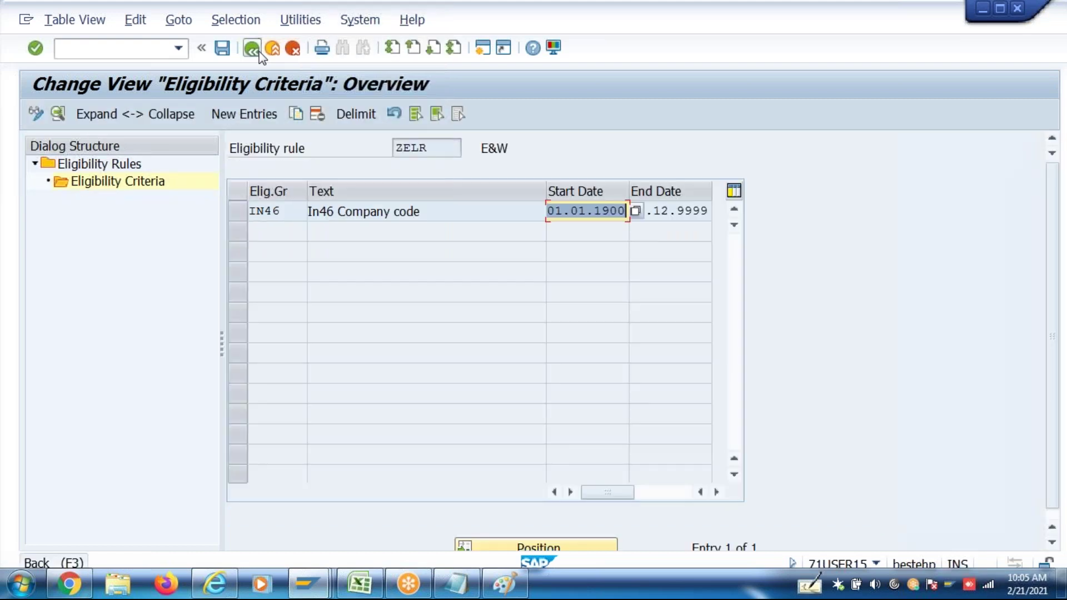
click(258, 51)
click(259, 52)
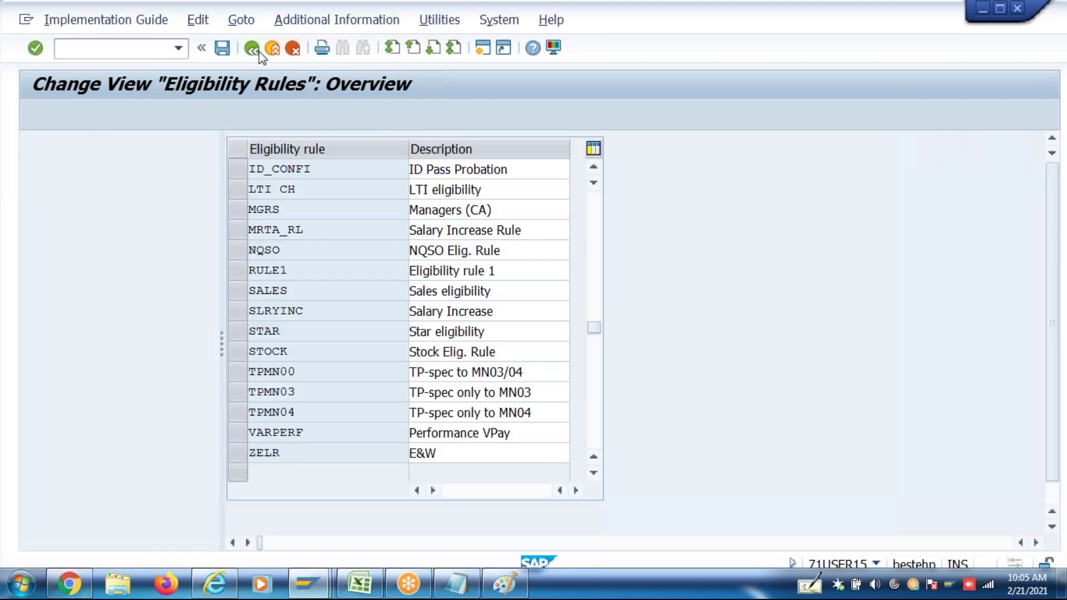
Open the Annual Conveyance (ZCNV) details for compensation area 4P, group P000
click(158, 458)
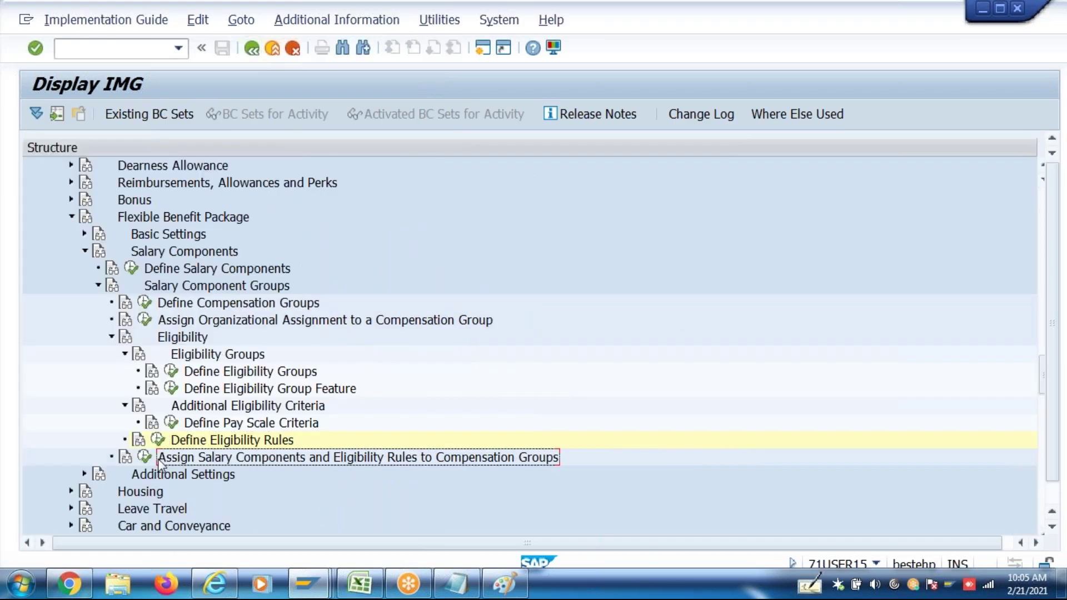
click(144, 457)
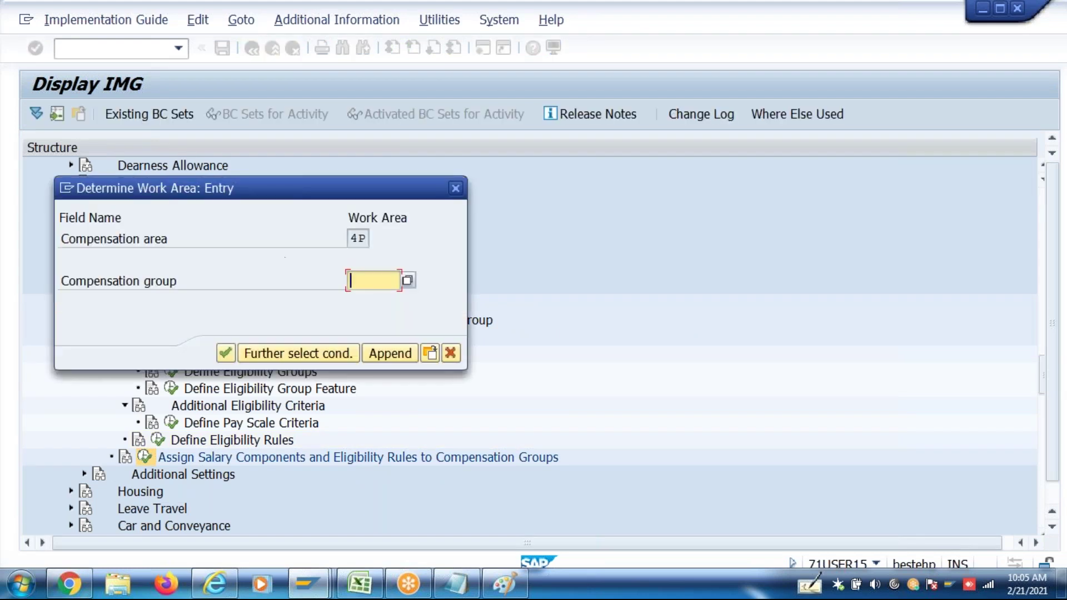
click(407, 281)
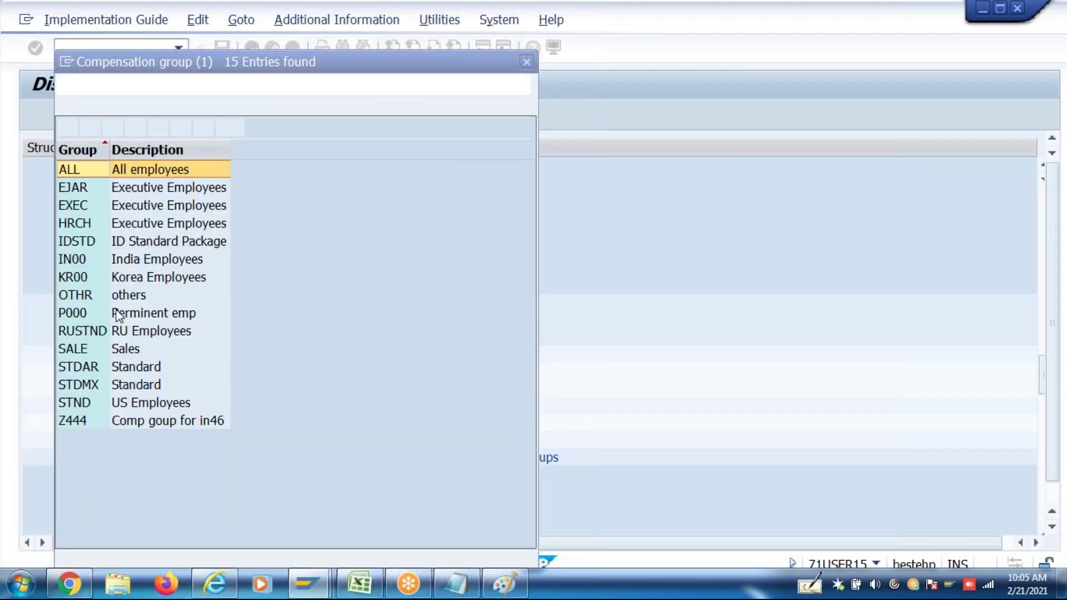
double_click(111, 314)
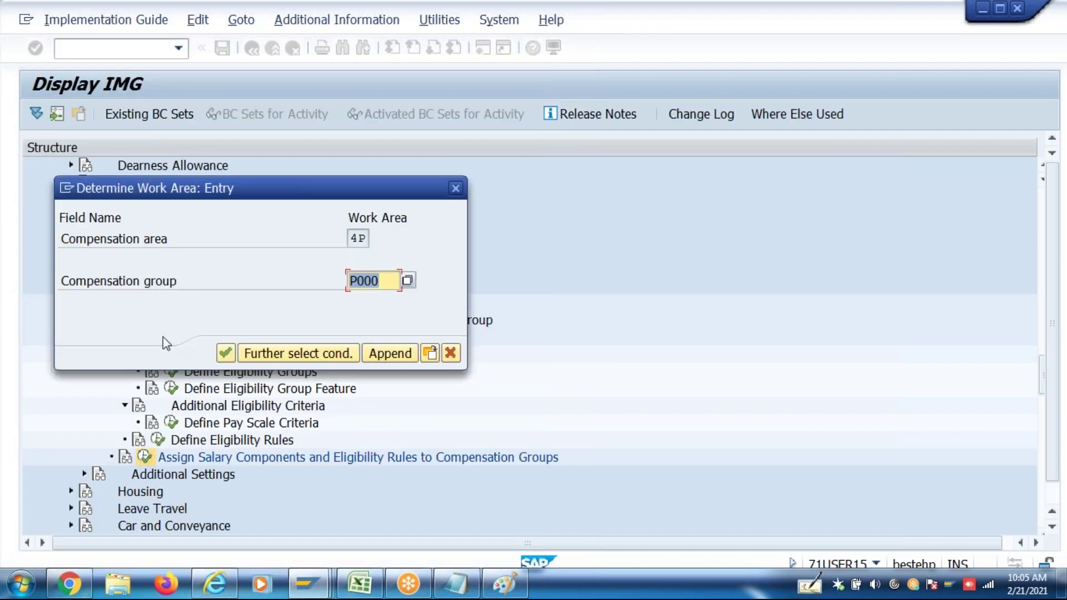
click(225, 353)
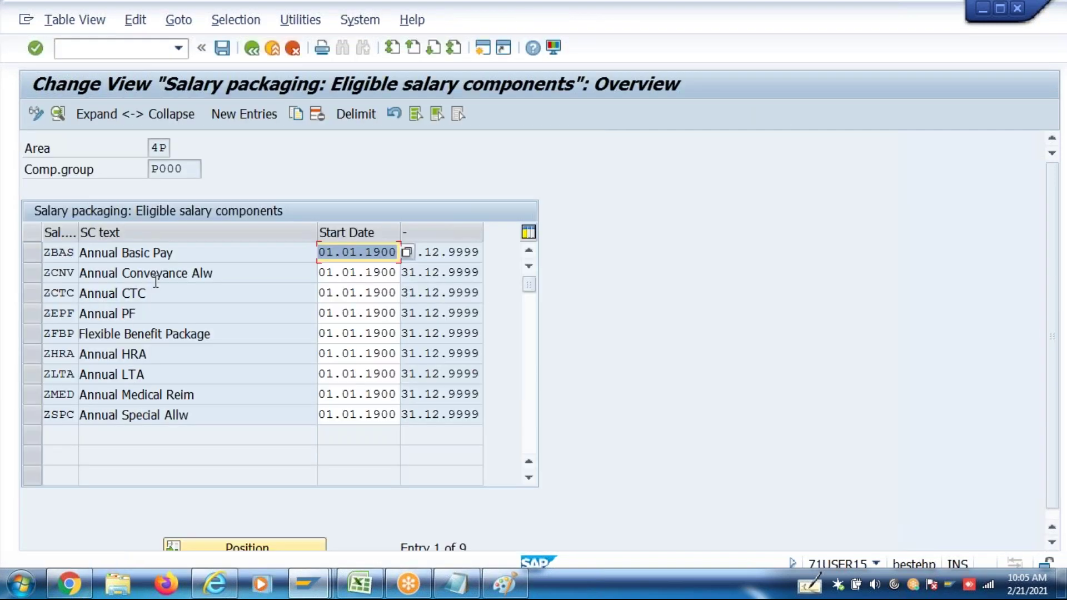
double_click(155, 280)
Assign eligibility rule ZELR to ZCNV, save, and return to the overview of 9 components
click(193, 487)
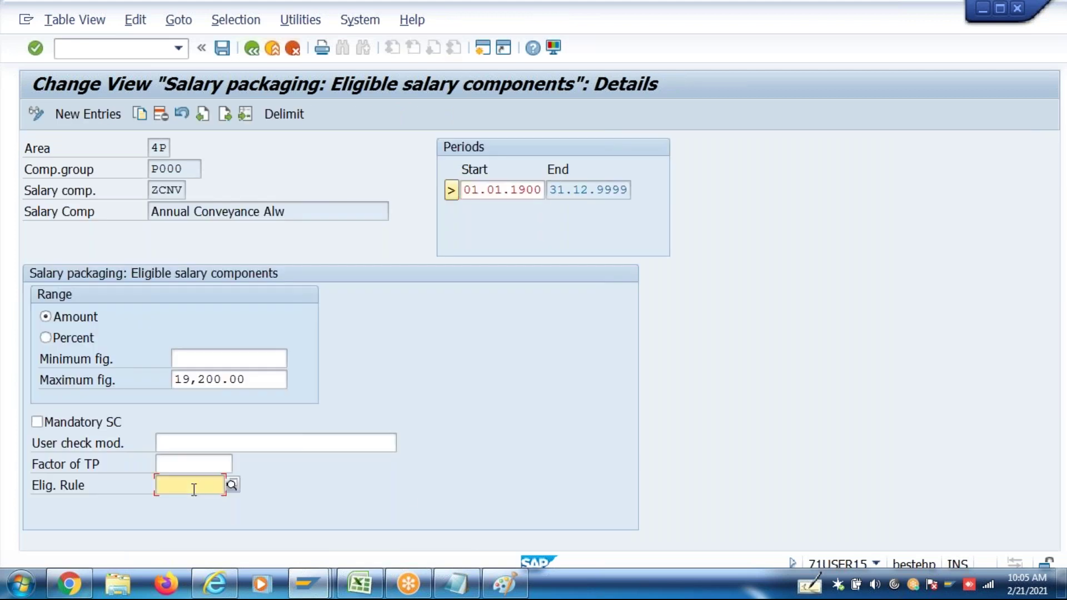
text(ENG)
key(BackSpace)
key(BackSpace)
key(BackSpace)
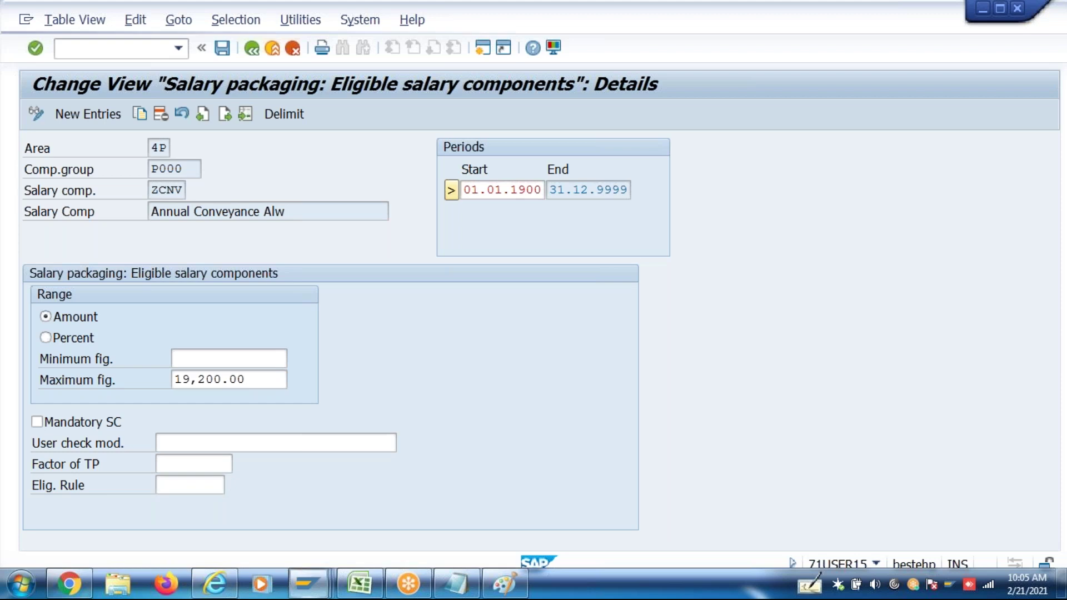
key(F4)
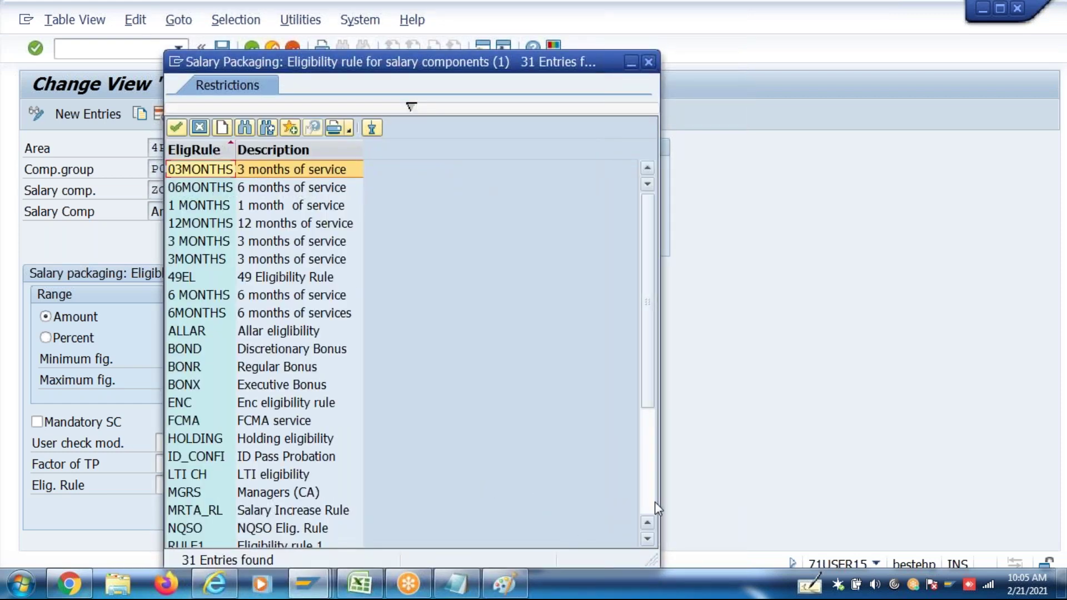
click(645, 514)
double_click(218, 530)
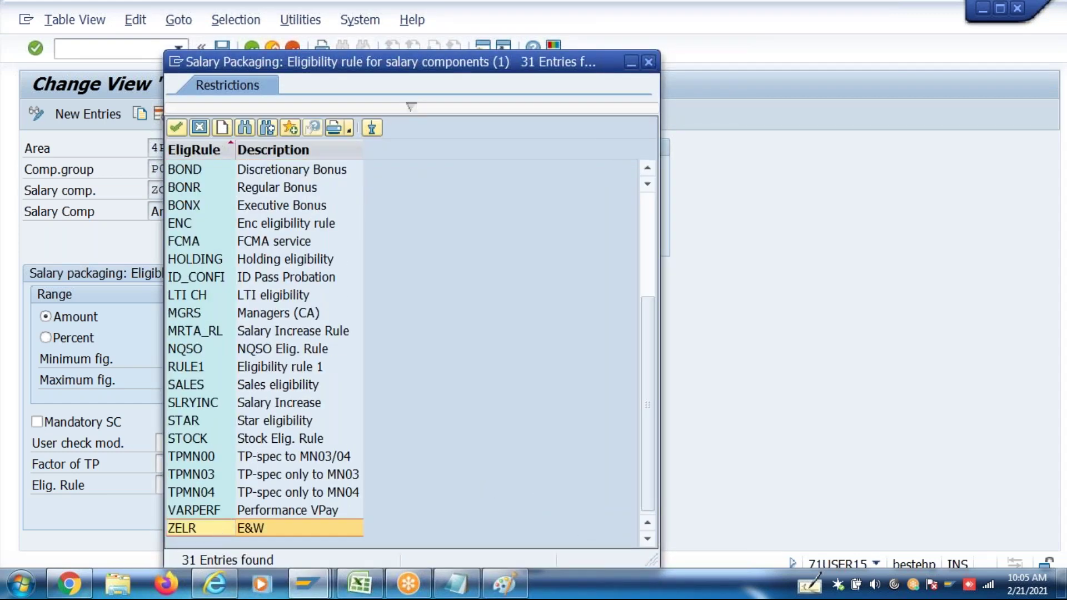
key(Tab)
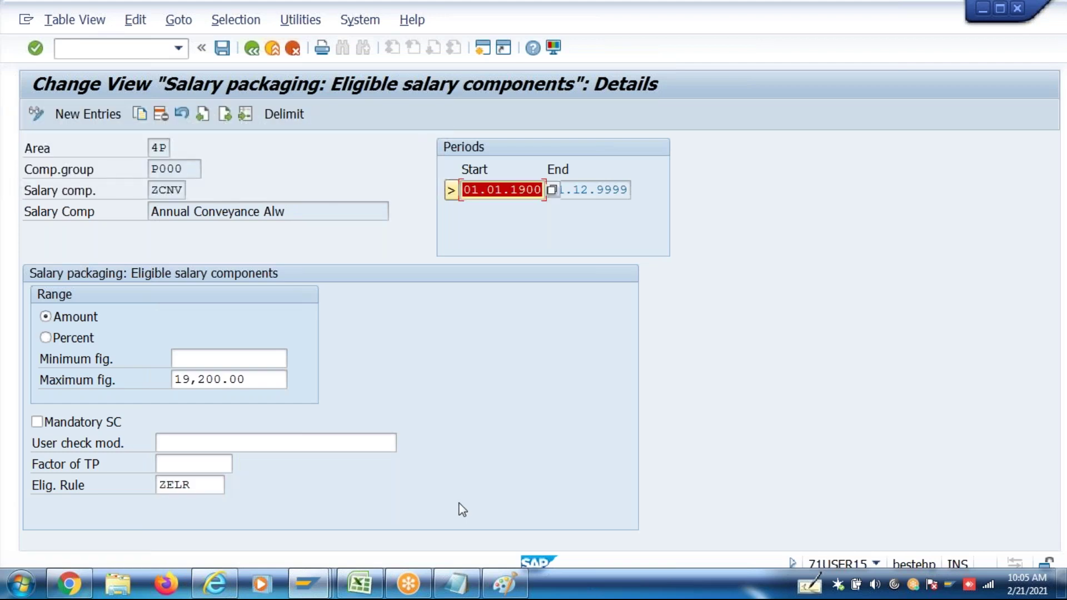
key(ctrl+s)
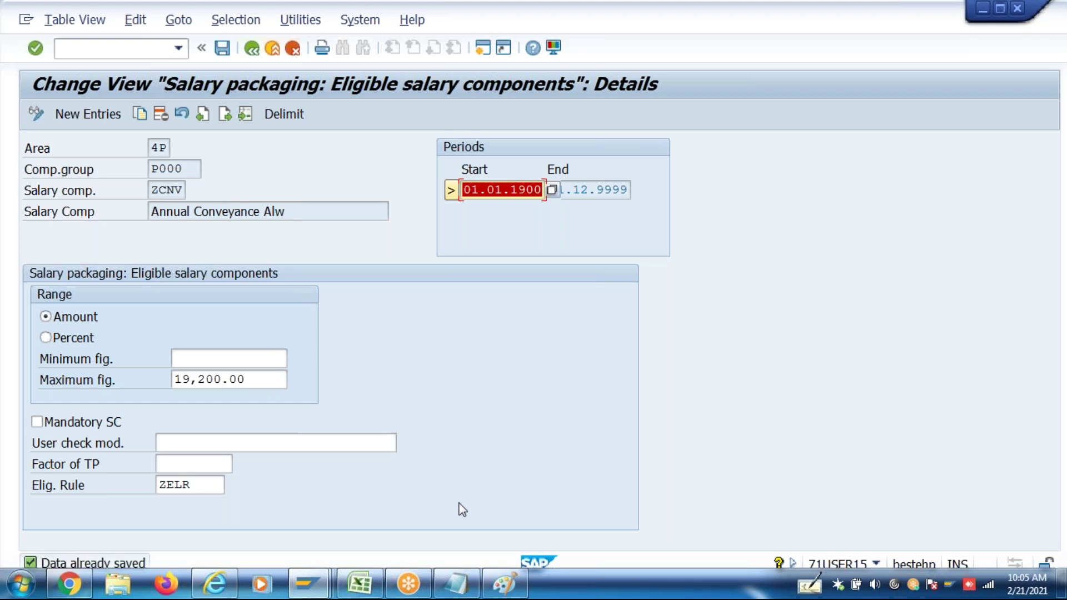
click(191, 484)
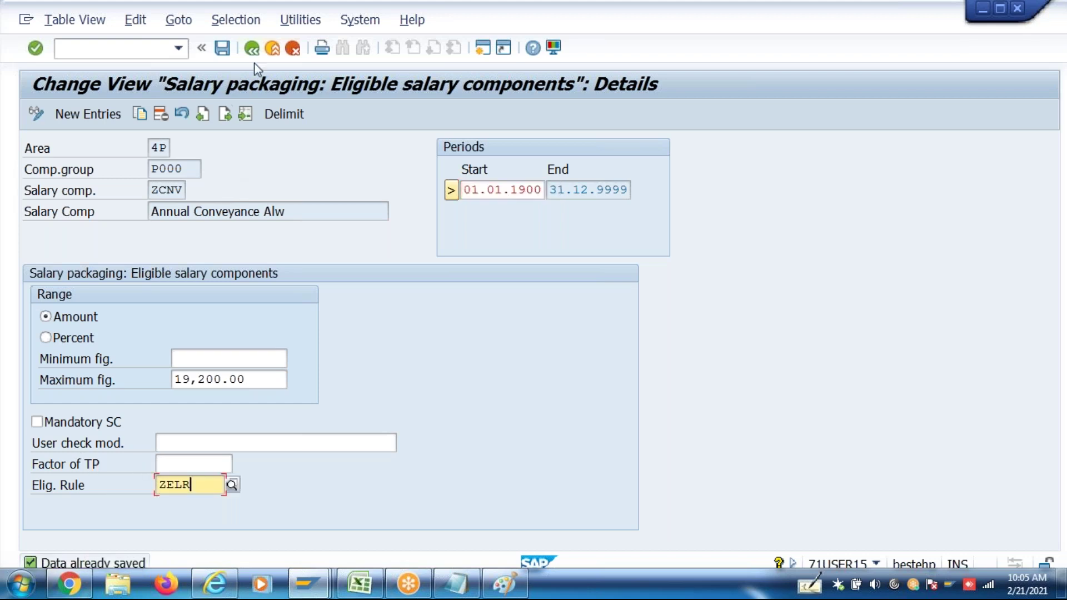
click(318, 573)
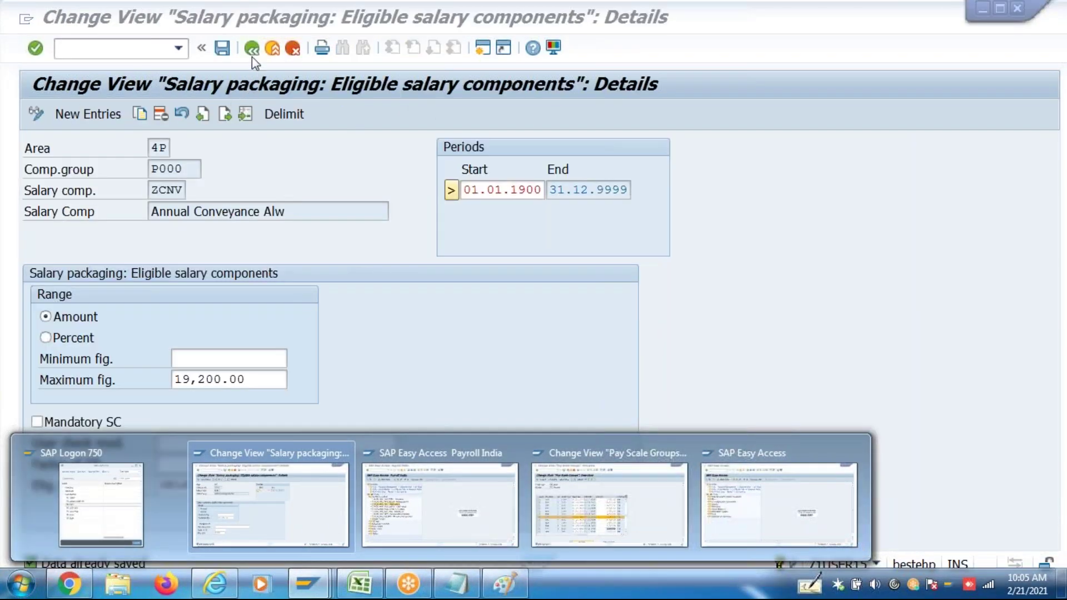
click(254, 53)
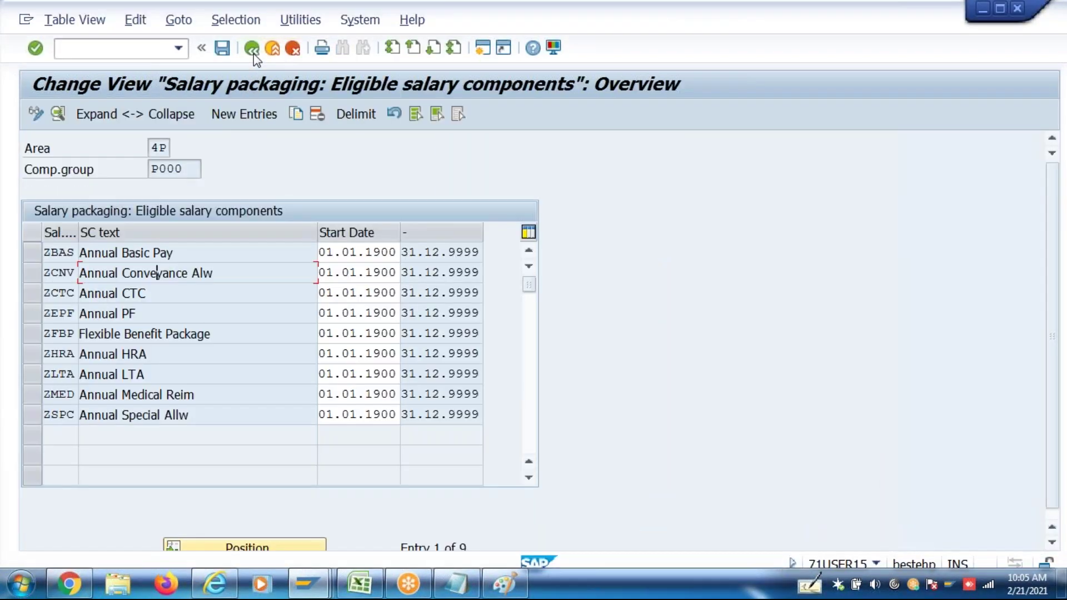
Return to the IMG tree and launch PA30 in a new SAP session
click(254, 53)
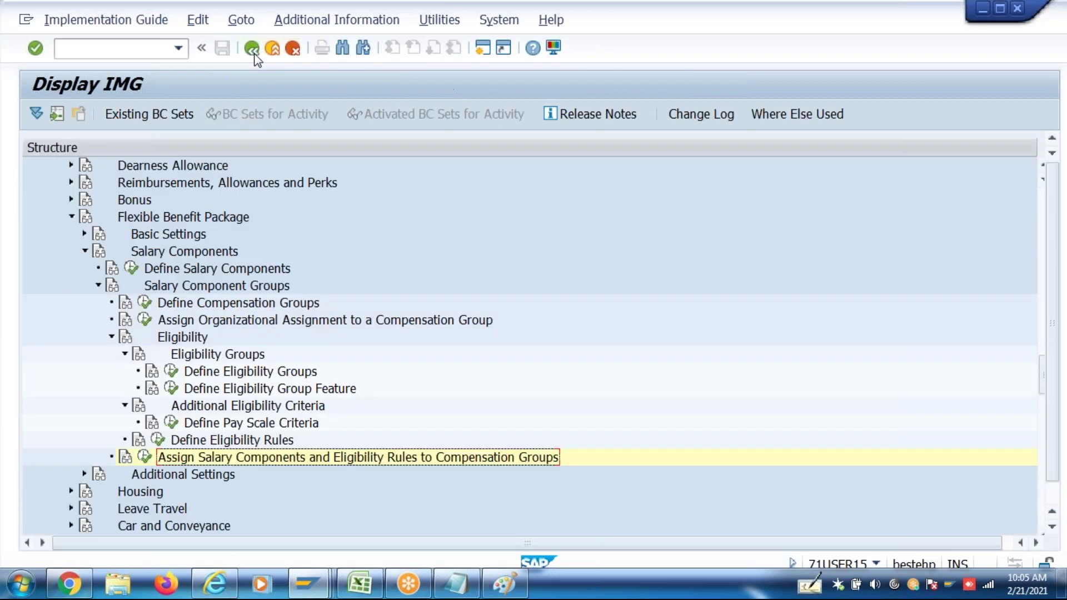
click(484, 52)
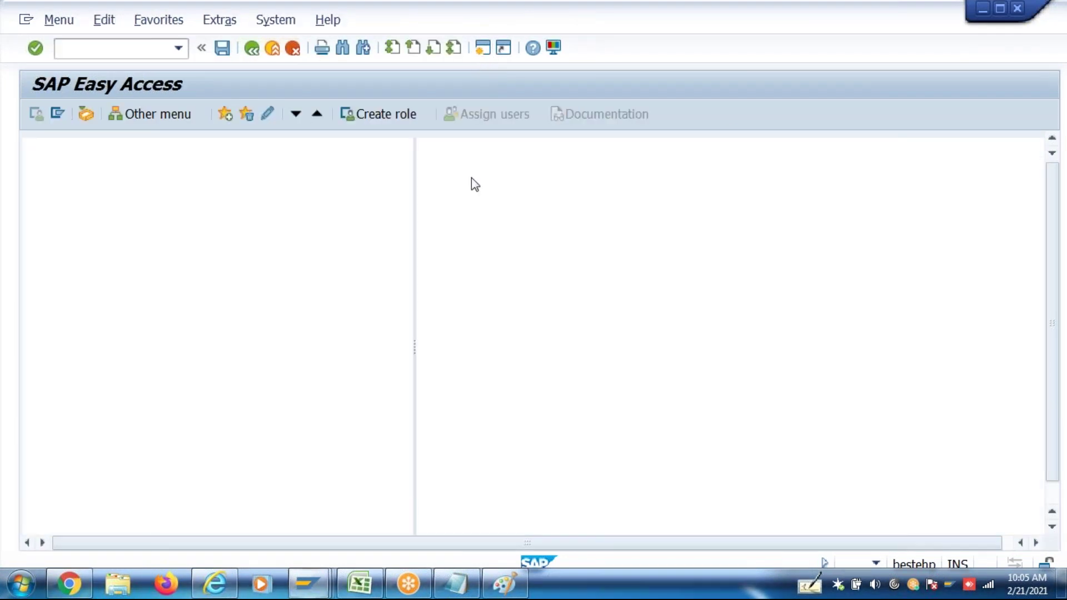
text(Pa30)
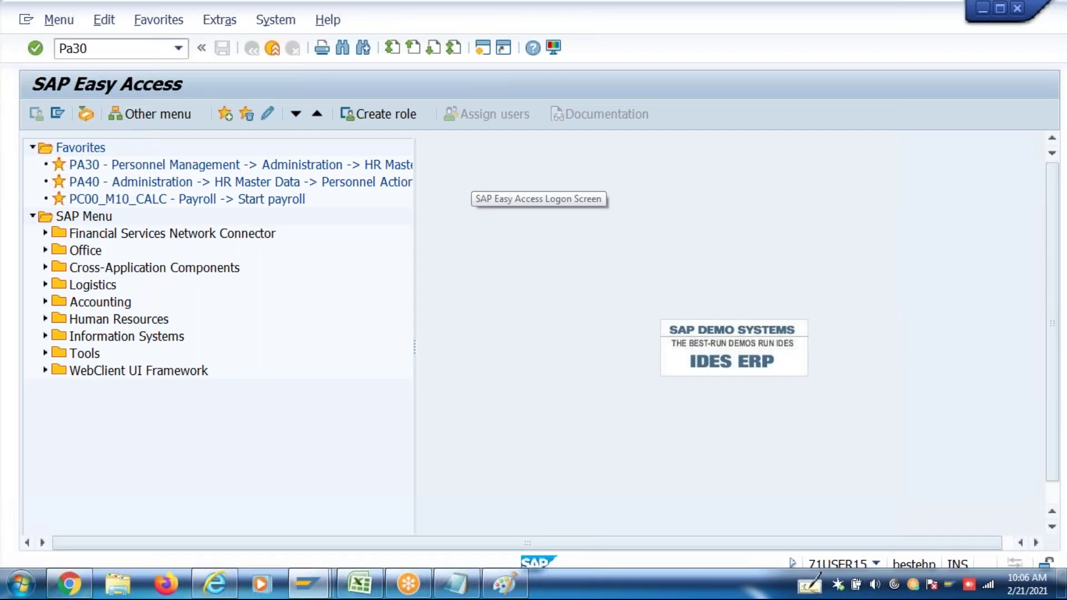
key(Return)
Attempt to delete the employee's infotype 14 recurring payments, then exit to Easy Access
click(234, 150)
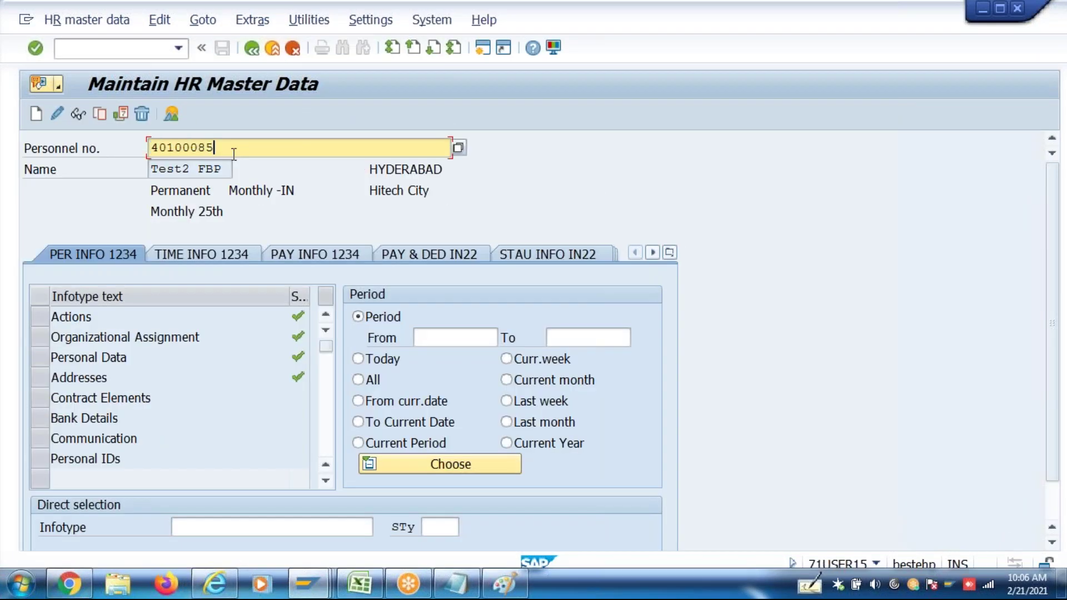
click(265, 525)
text(14)
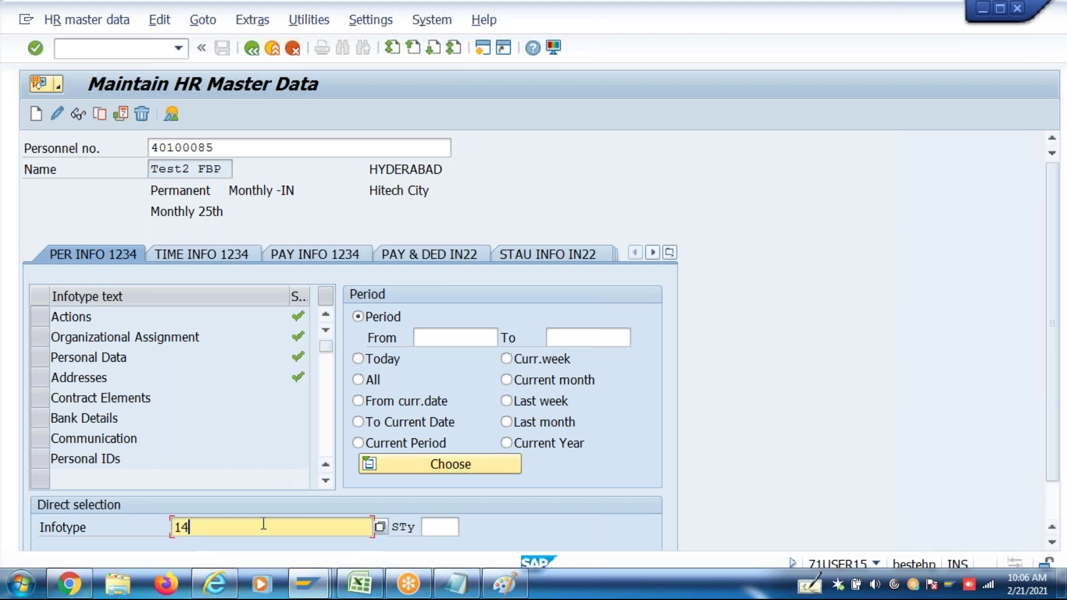
click(143, 114)
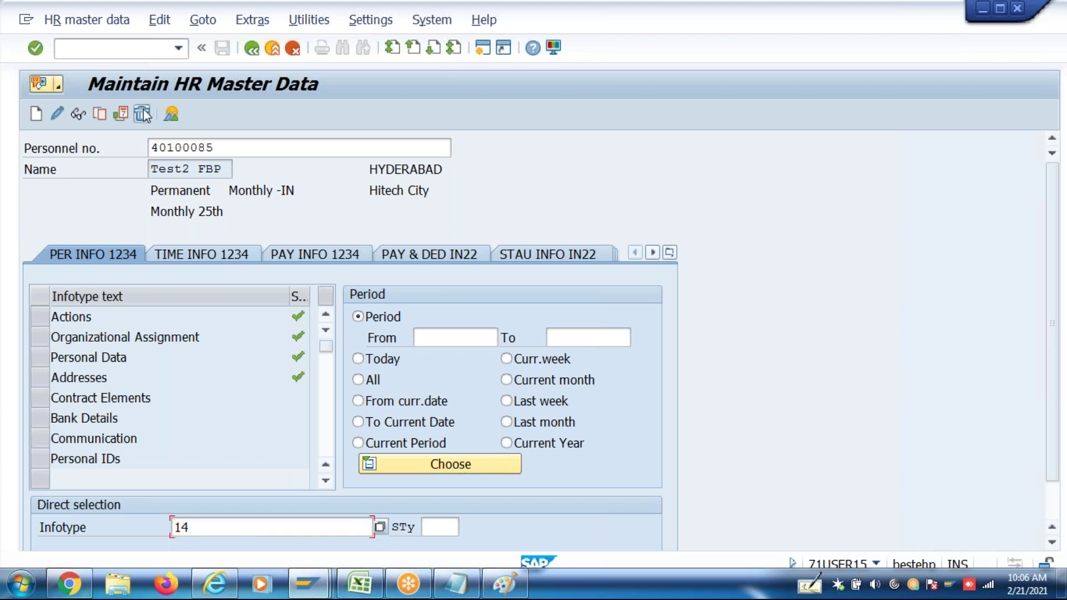
click(108, 113)
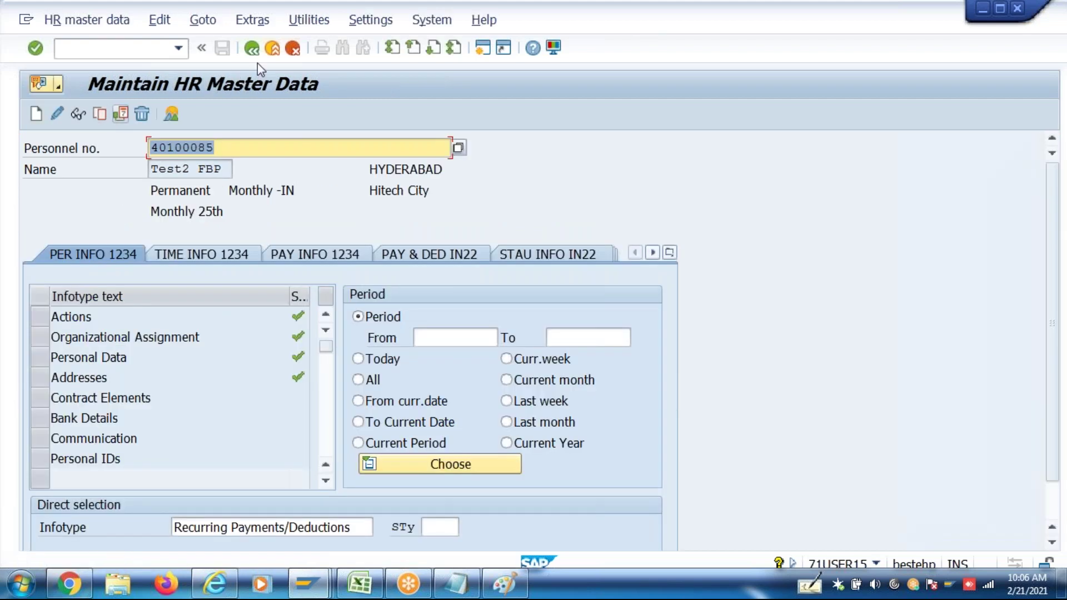
key(F3)
click(183, 53)
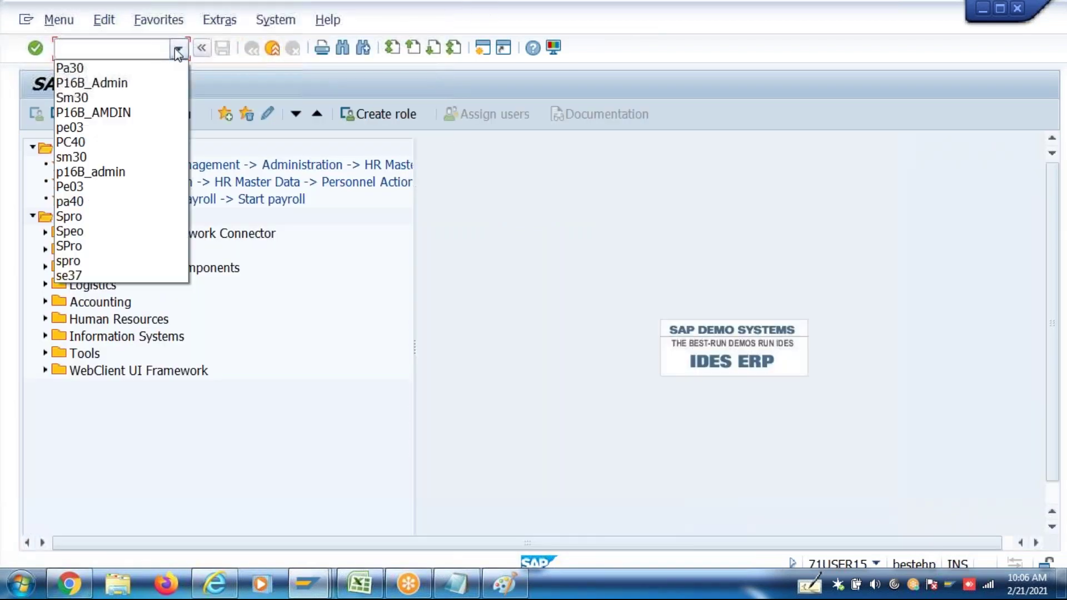
Load the employee's P16B_Admin salary package for 01.04.2017, review it, then go back
click(139, 84)
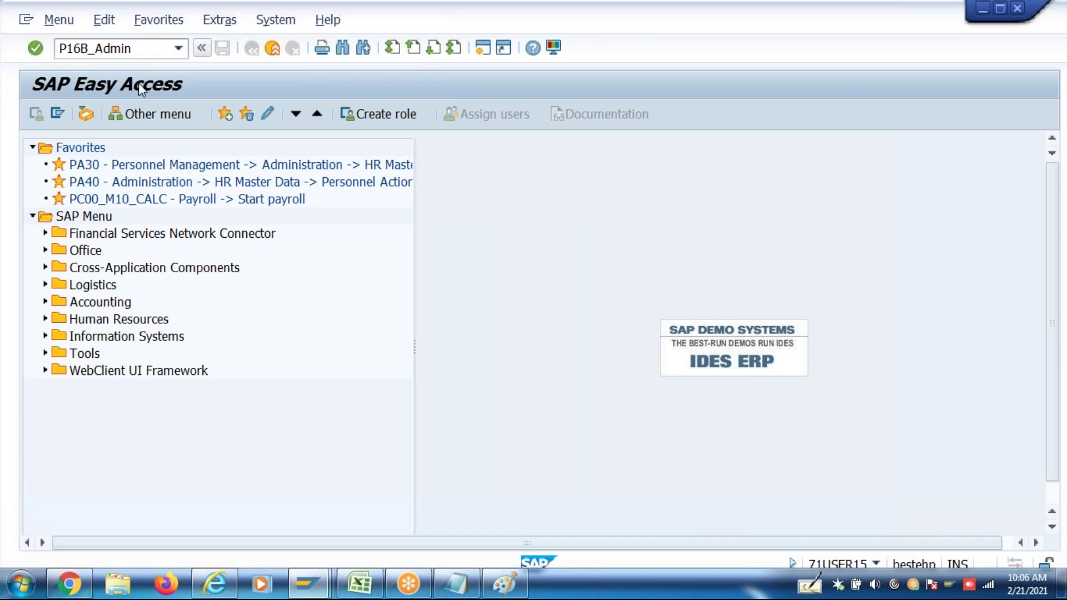
key(Return)
click(192, 170)
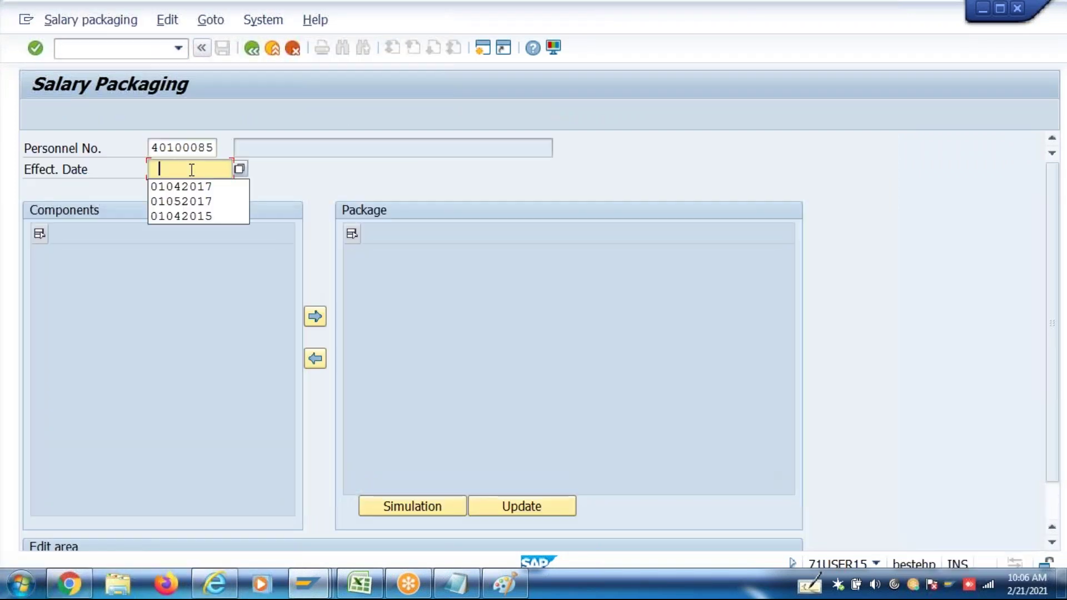
click(197, 184)
key(Return)
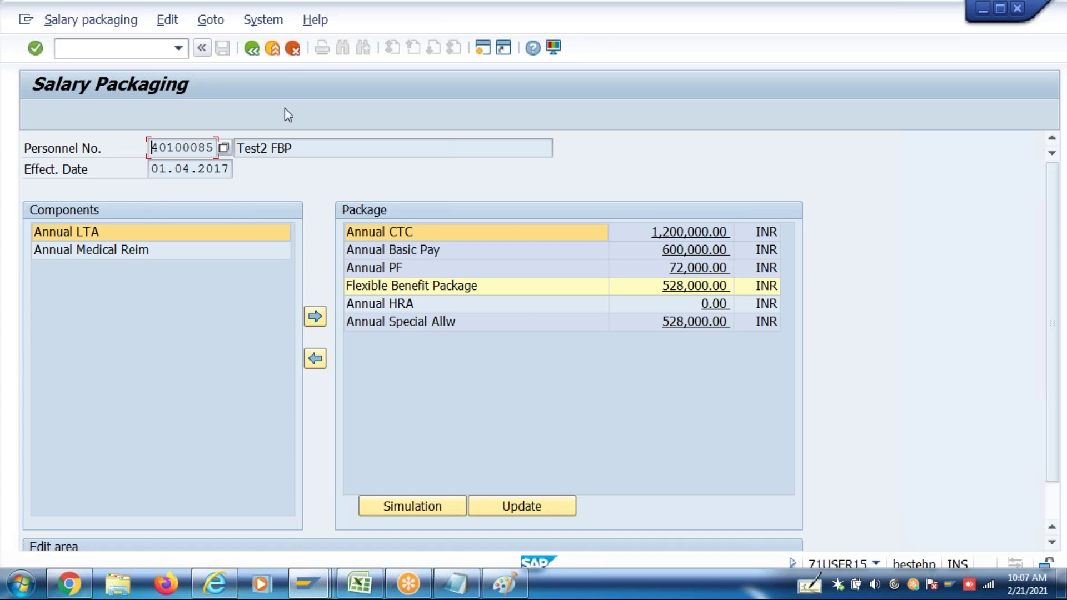
click(251, 49)
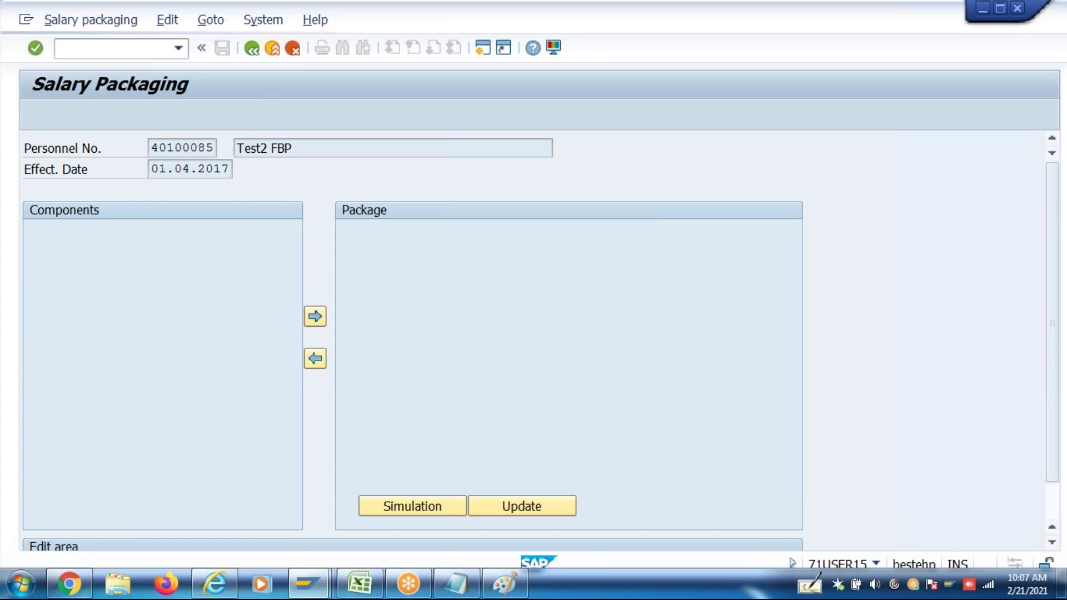
Start PA40 personnel actions, clear the personnel number, and exit back to the menu
text(Pa40)
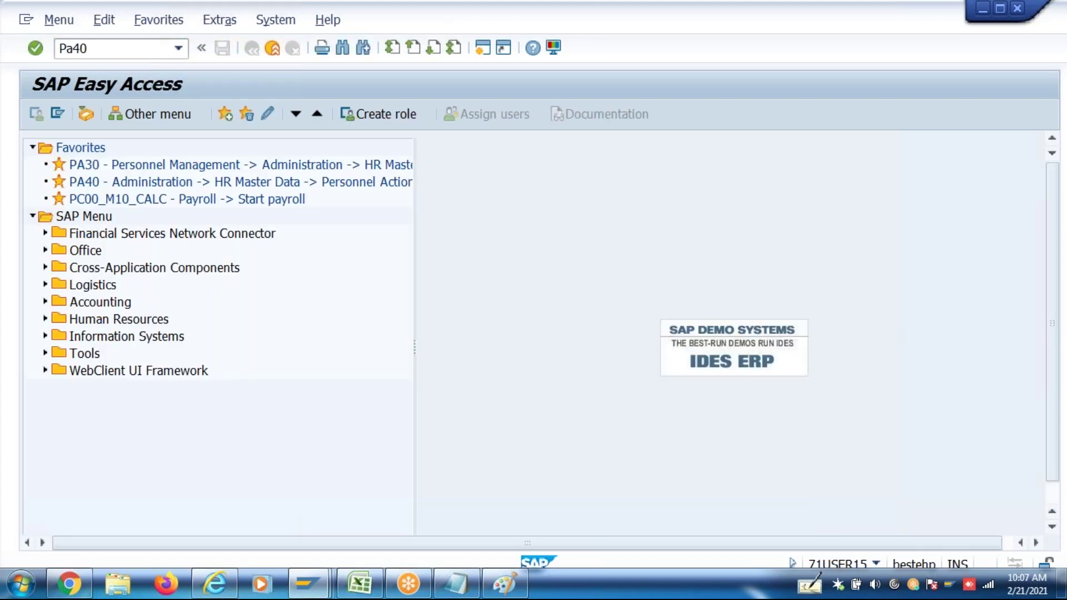
key(Return)
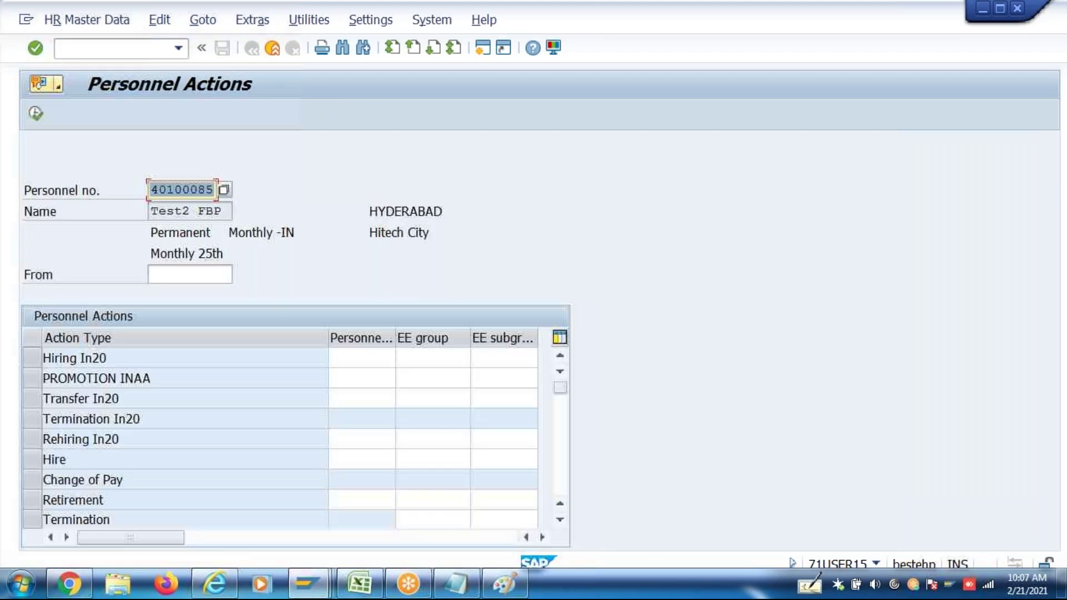
key(Delete)
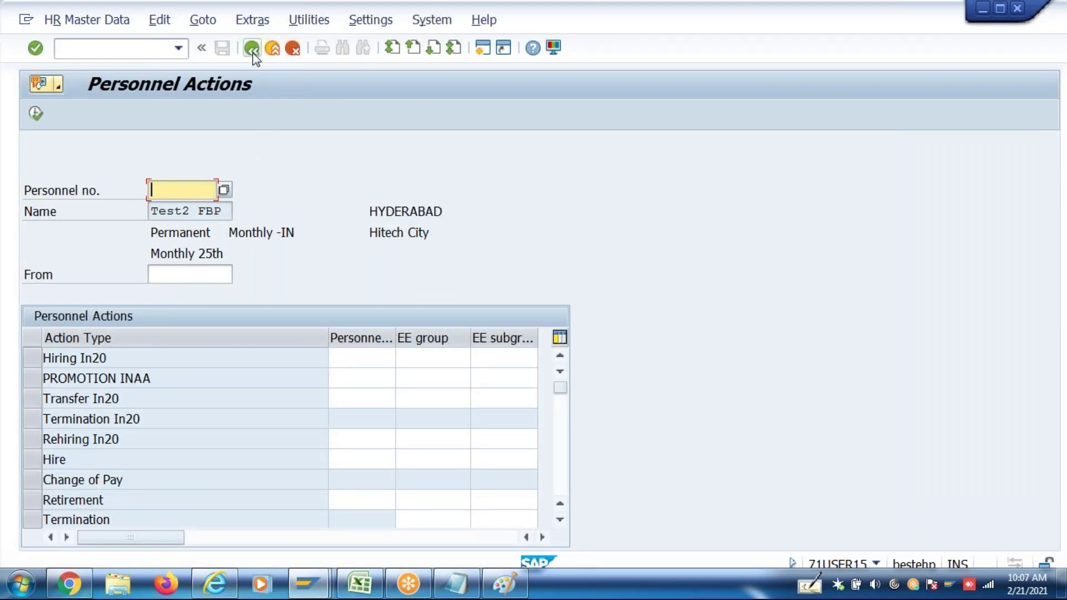
key(Return)
In PA30, change the employee's Basic Pay (infotype 8) to pay scale group ENG level 1 and save
text(pa30)
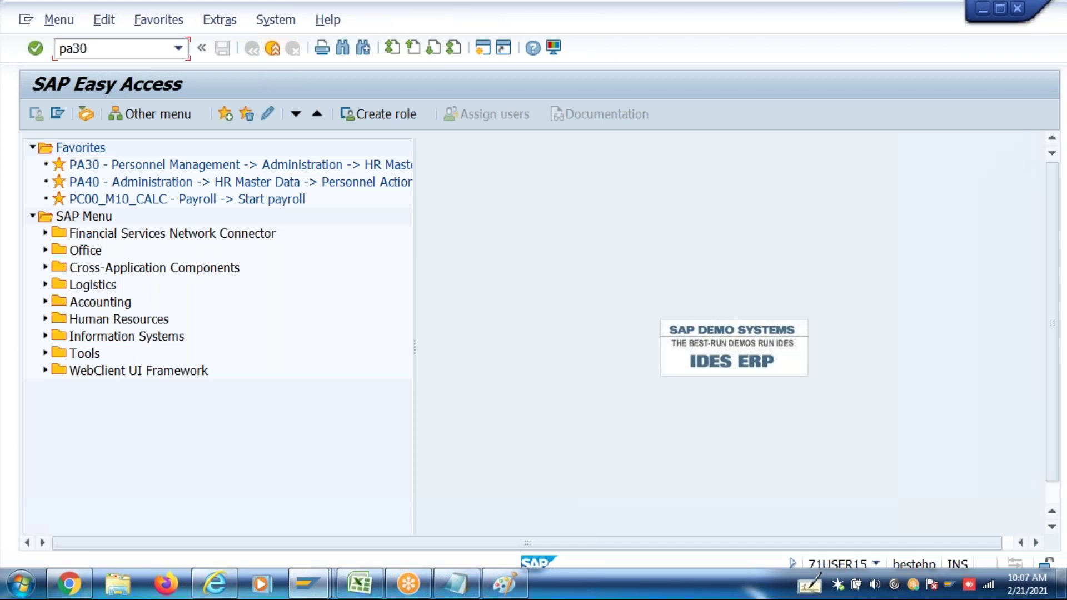
key(Return)
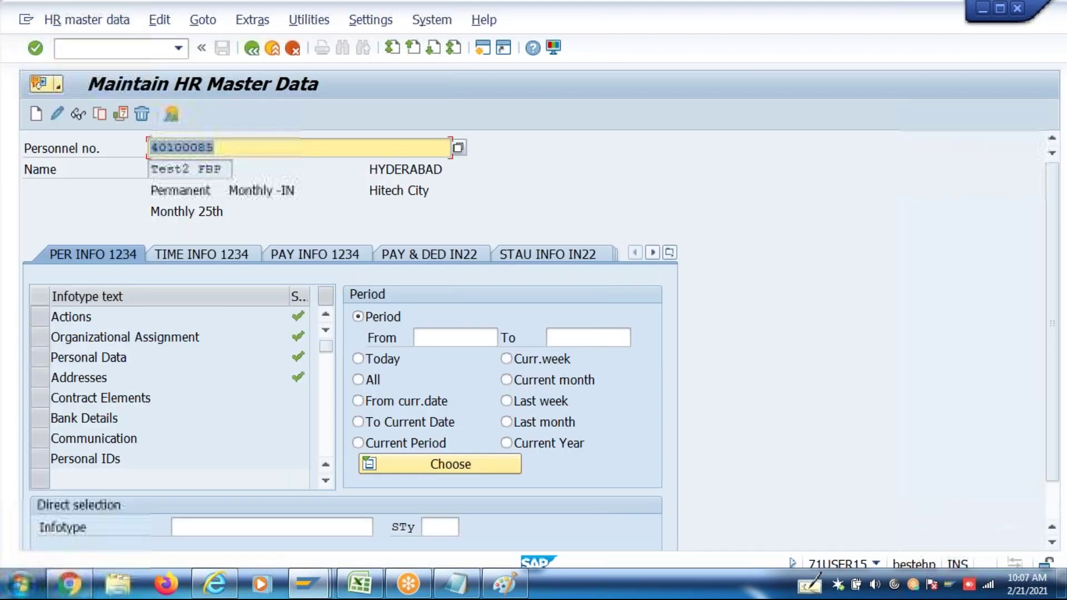
click(281, 528)
text(8)
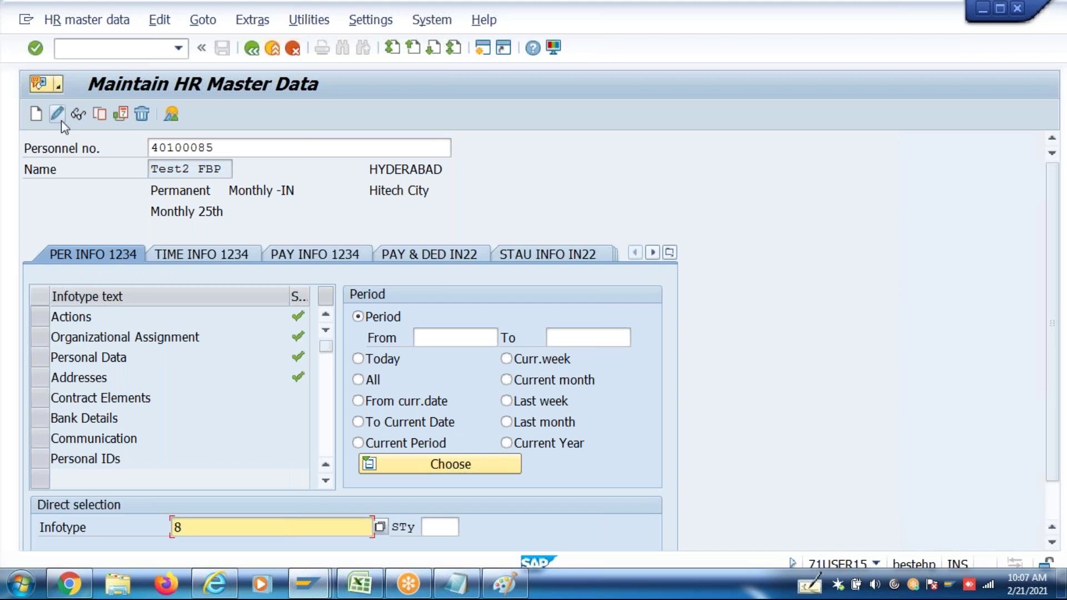
click(61, 121)
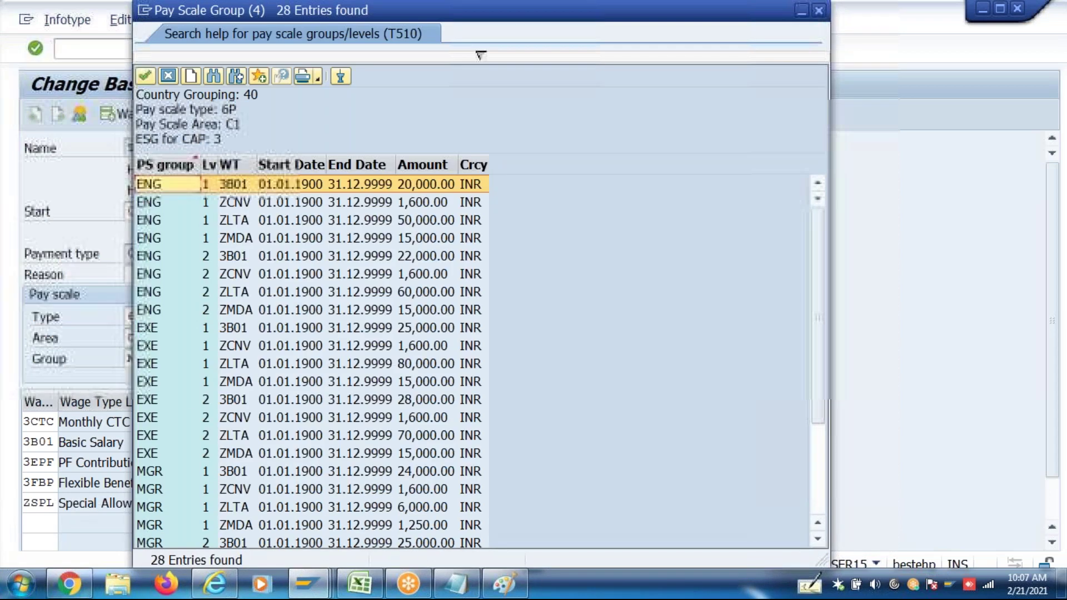
click(191, 417)
click(192, 295)
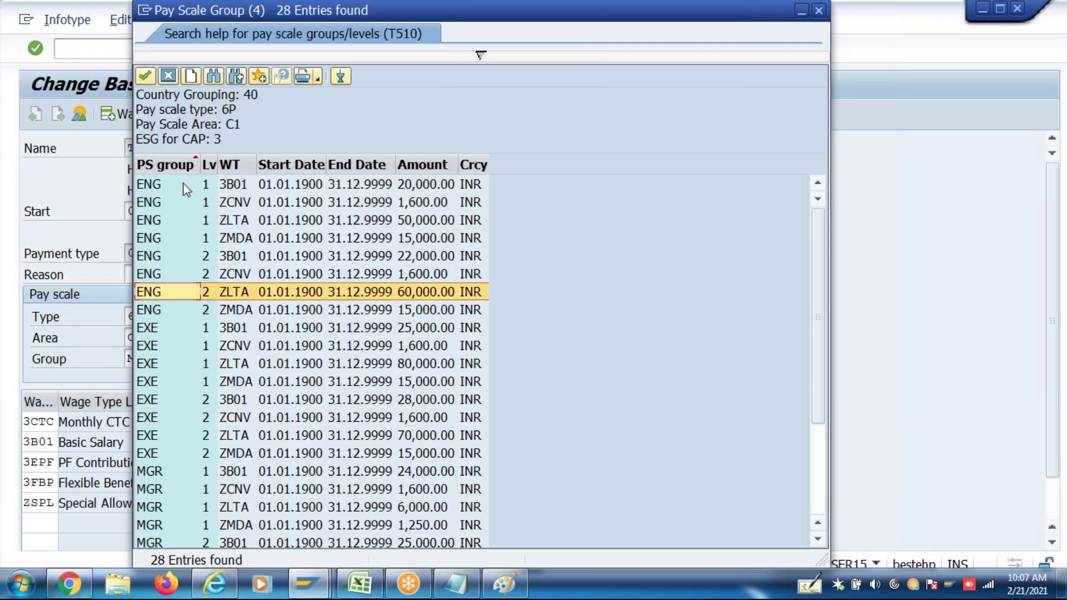
double_click(186, 190)
key(Return)
key(Return)
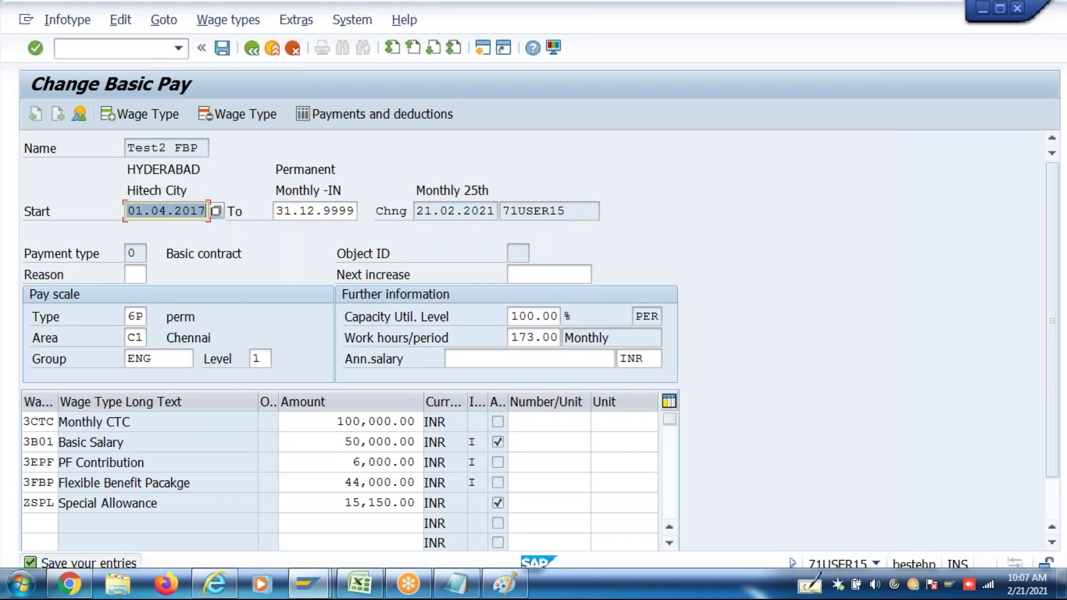
key(ctrl+s)
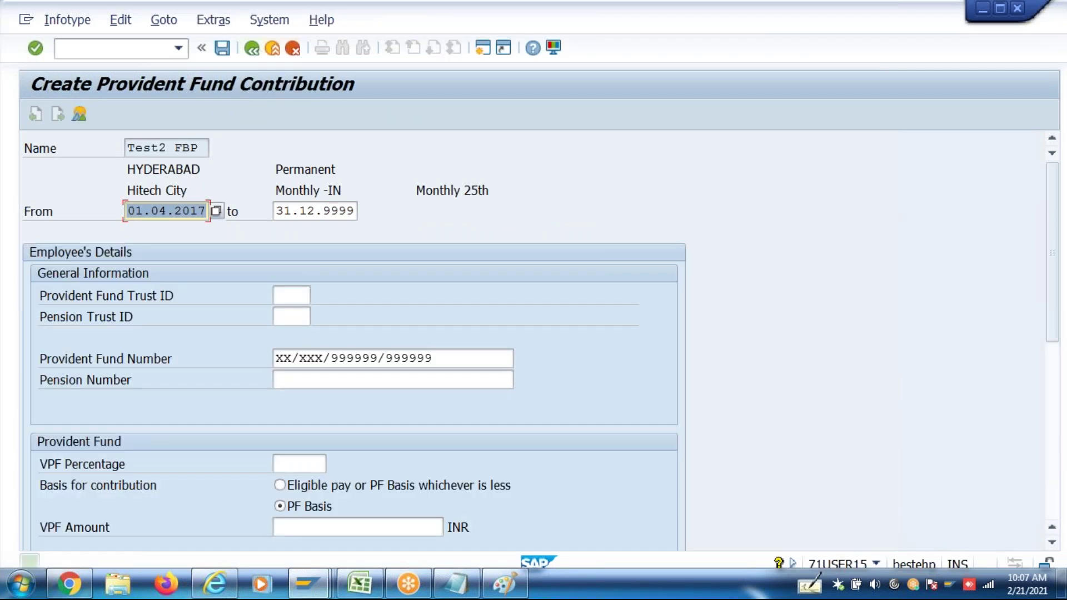
Back out to Easy Access and choose P16B_Admin from the transaction history
click(251, 48)
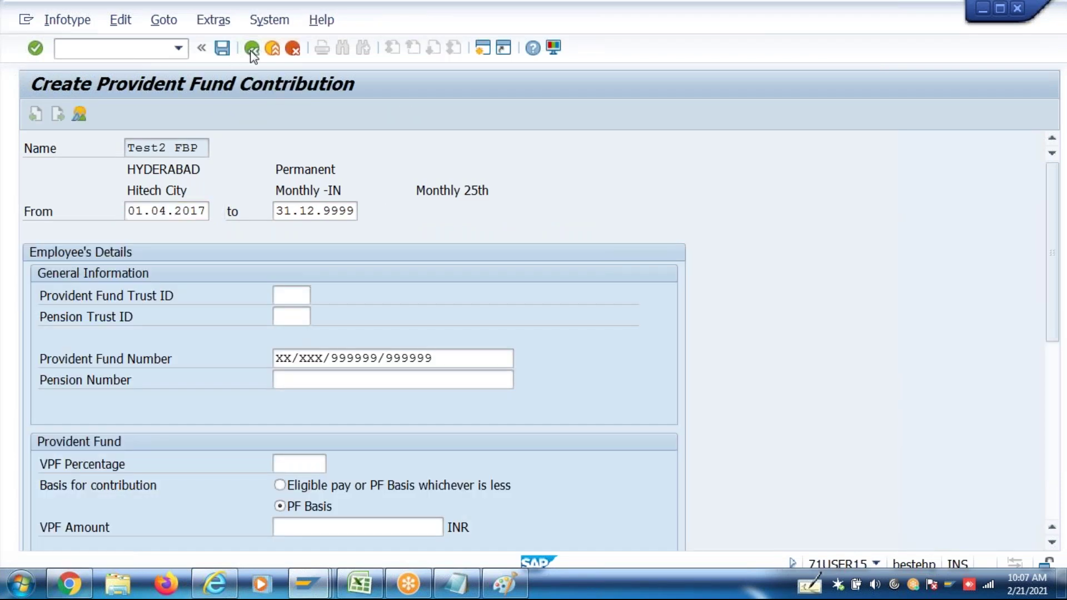
click(252, 48)
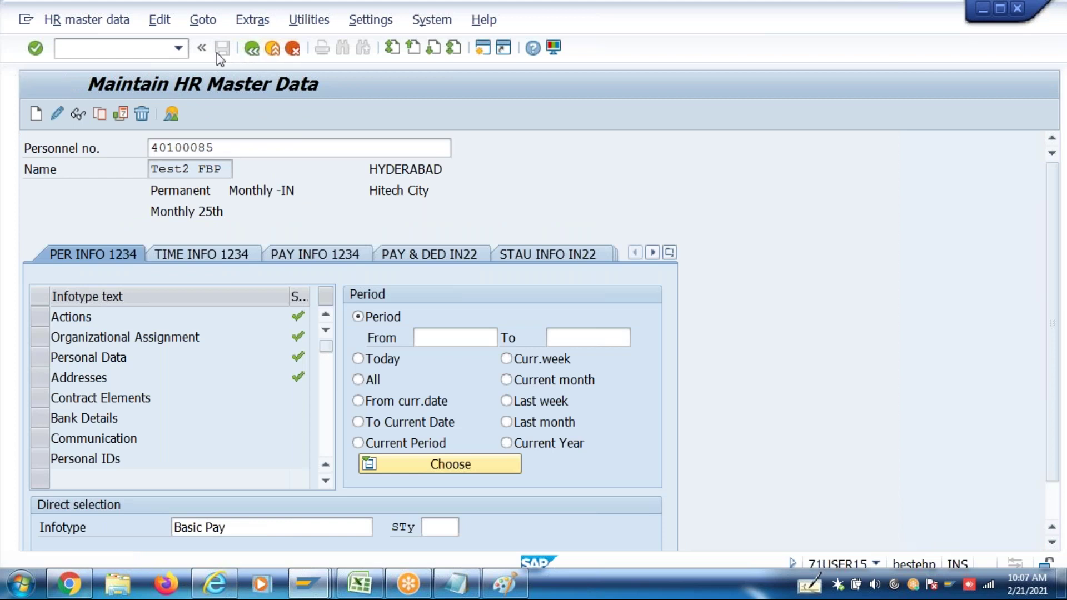
click(179, 49)
click(127, 98)
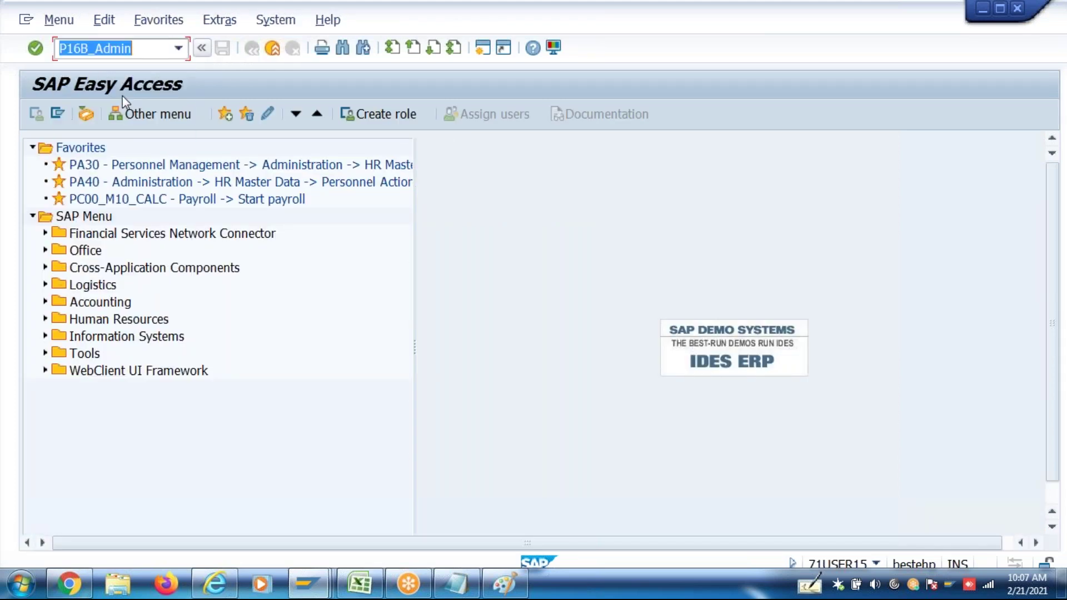
Run P16B_Admin effective 01.04.2017 and select the Annual Conveyance Alw component
key(Return)
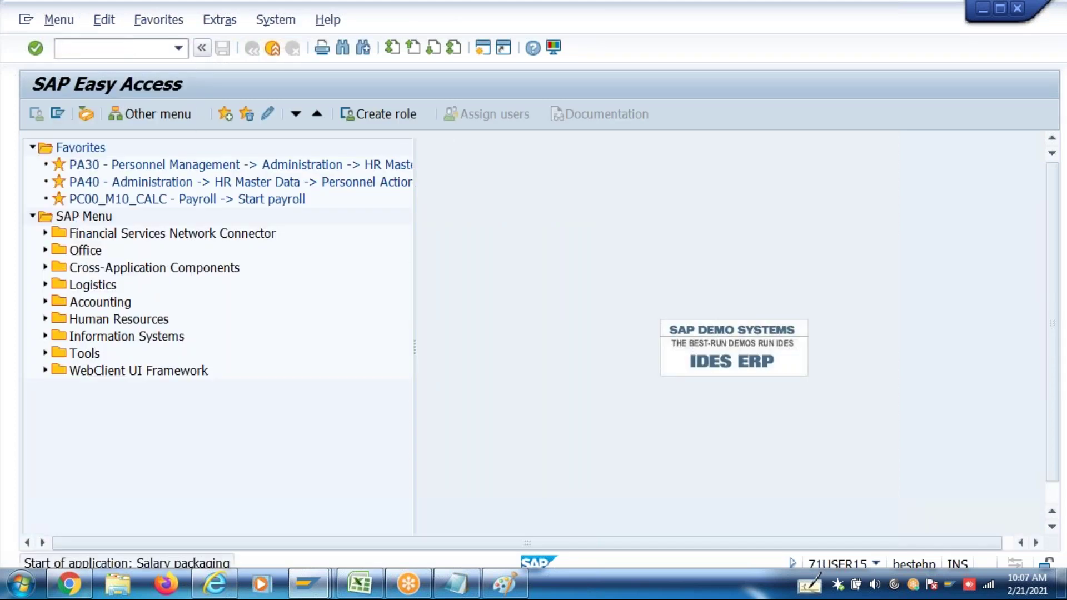
click(207, 170)
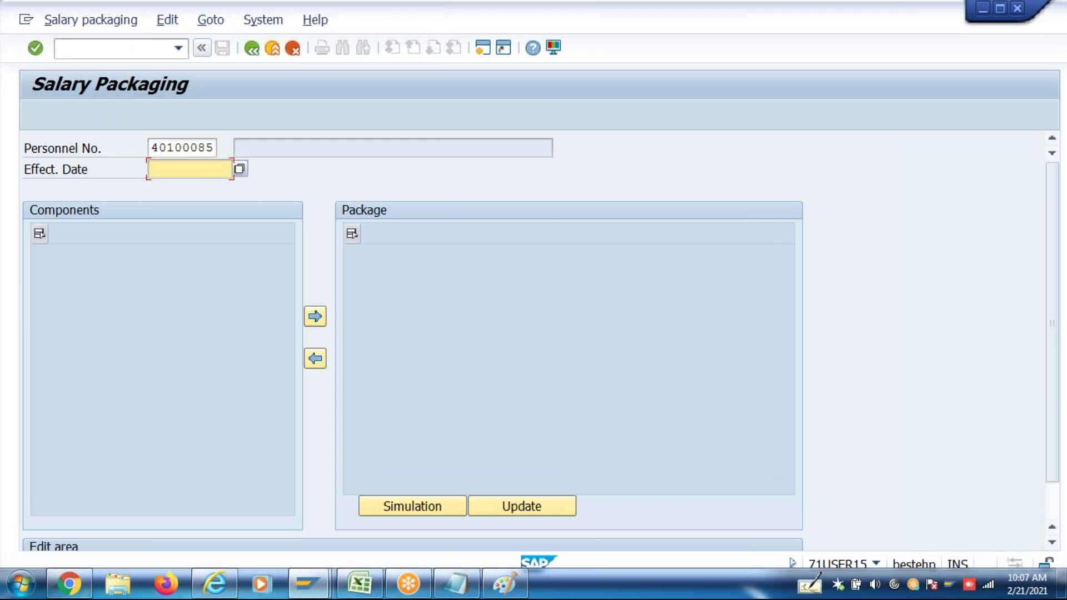
key(Return)
key(Return)
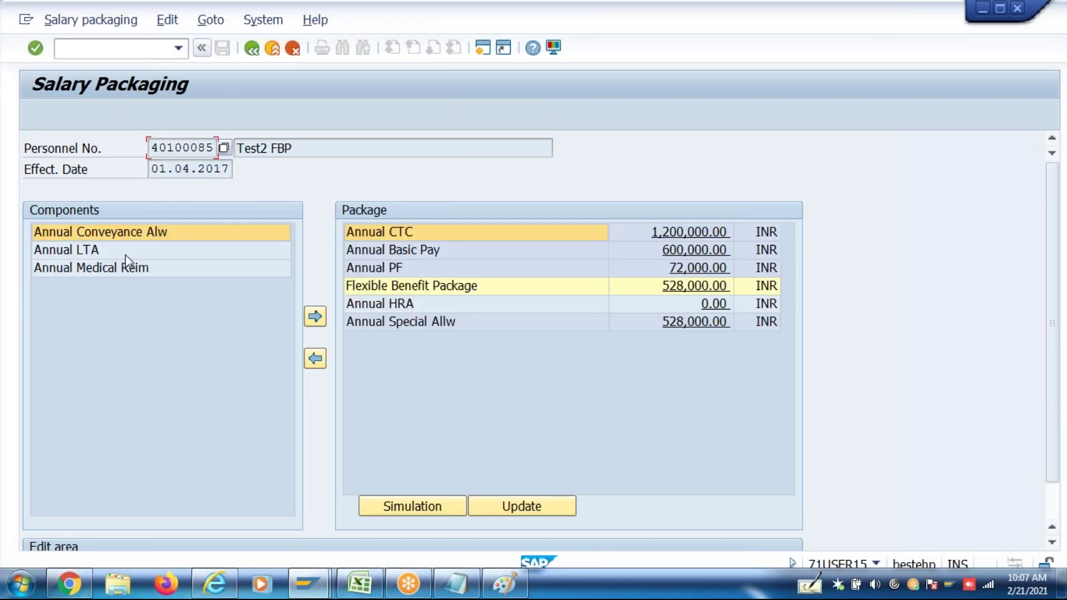
click(101, 234)
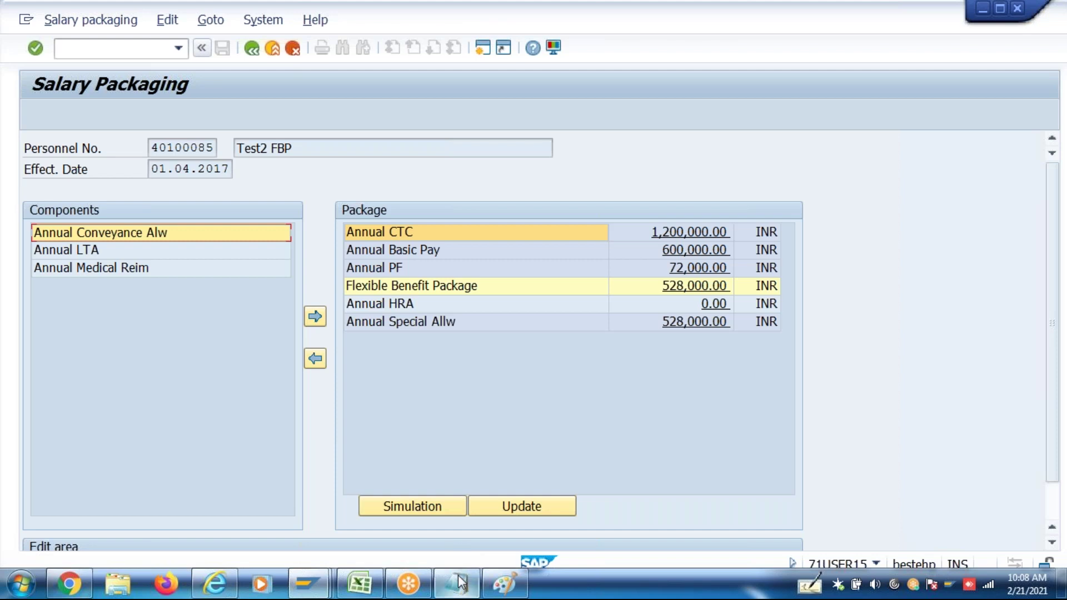
In Notepad, add two rows, 'Mgr and Exe' and 'Wrk and Eng', each followed by ZCNV
mouse_move(459, 584)
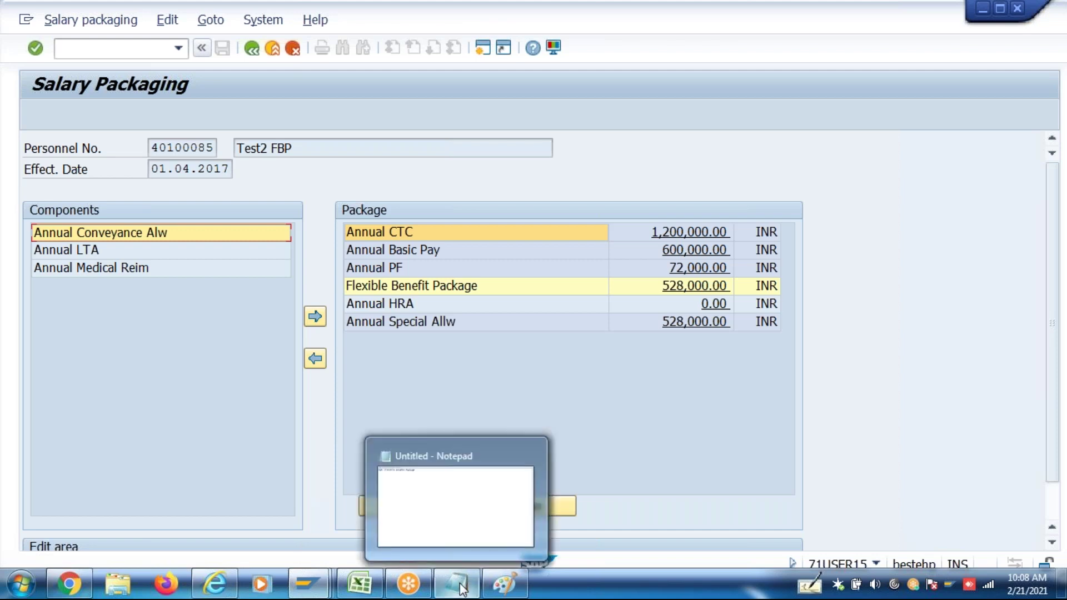
click(460, 585)
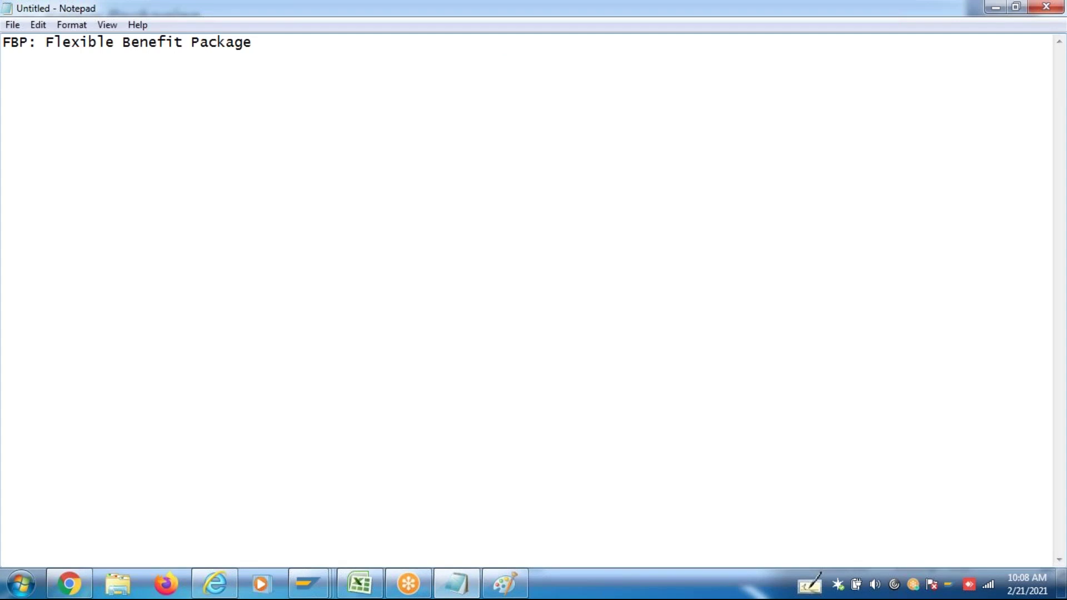
key(Return)
key(Return)
key(Return)
text(Magr)
key(BackSpace)
key(BackSpace)
key(BackSpace)
key(BackSpace)
text(gr ad)
key(BackSpace)
text(nd Exe)
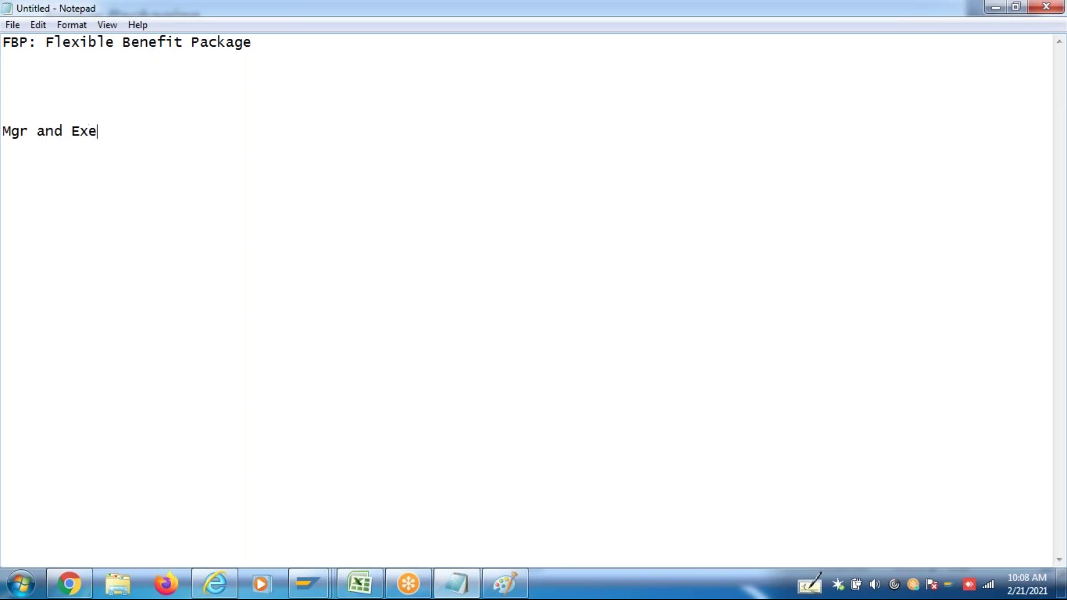
key(Tab)
text(ACNV)
key(BackSpace)
key(BackSpace)
key(BackSpace)
key(BackSpace)
text(A)
key(BackSpace)
text(Z)
text(CNV )
text(Wrk)
key(Tab)
key(BackSpace)
text(and )
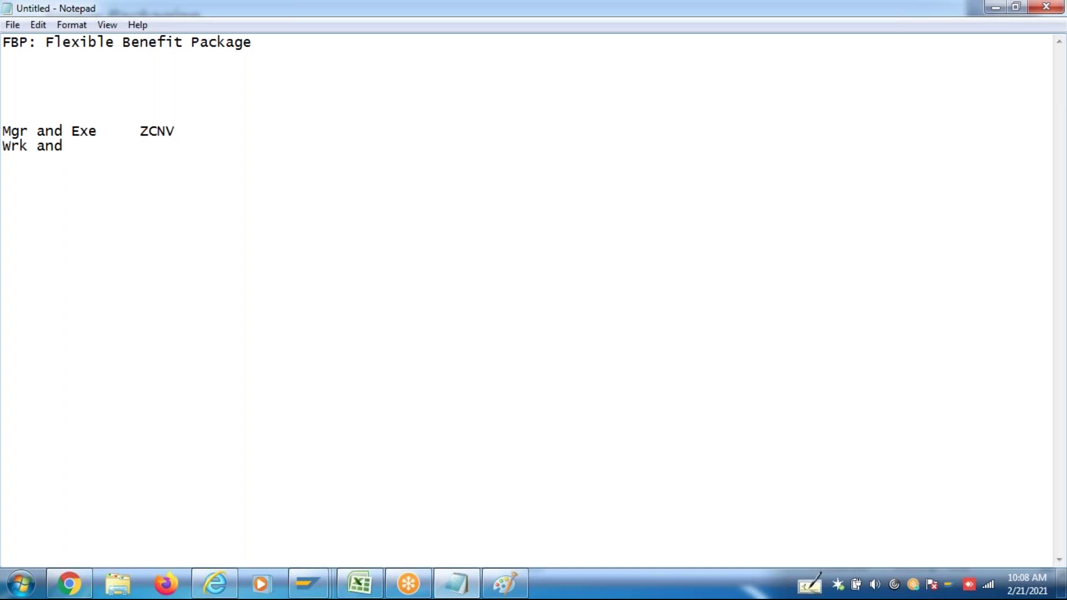
text(Eng)
key(Tab)
text(ZCNV)
Add the limits '20000 max' to the Mgr and Exe row and '10000 Max' to the Wrk and Eng row
click(193, 136)
key(Tab)
text(20000)
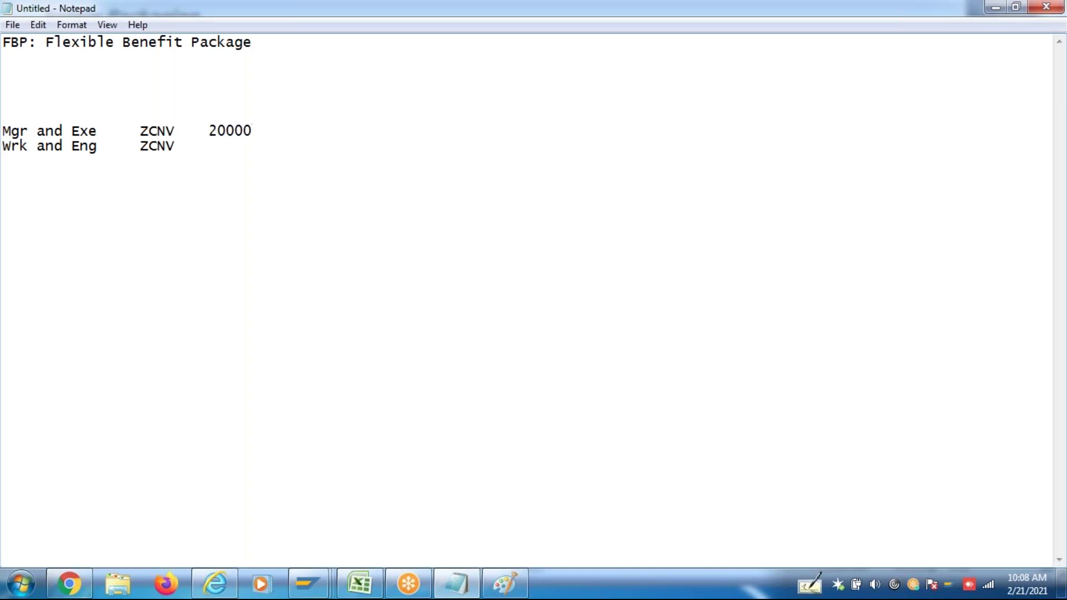
click(183, 146)
key(Tab)
text(10)
text(000)
click(276, 131)
key(Return)
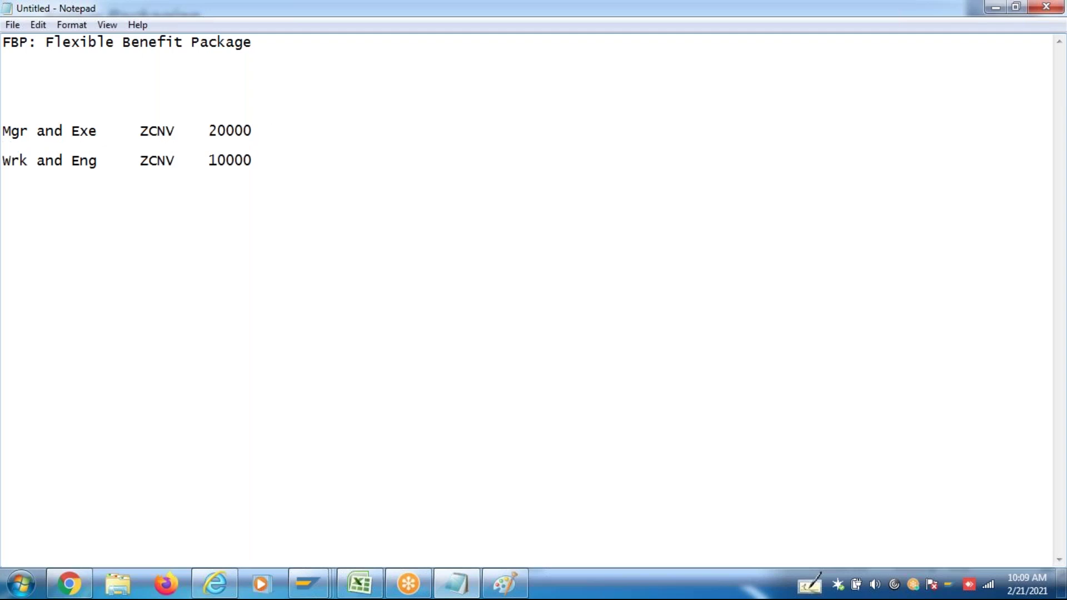
click(279, 134)
key(Tab)
text(max)
click(258, 167)
text(Max)
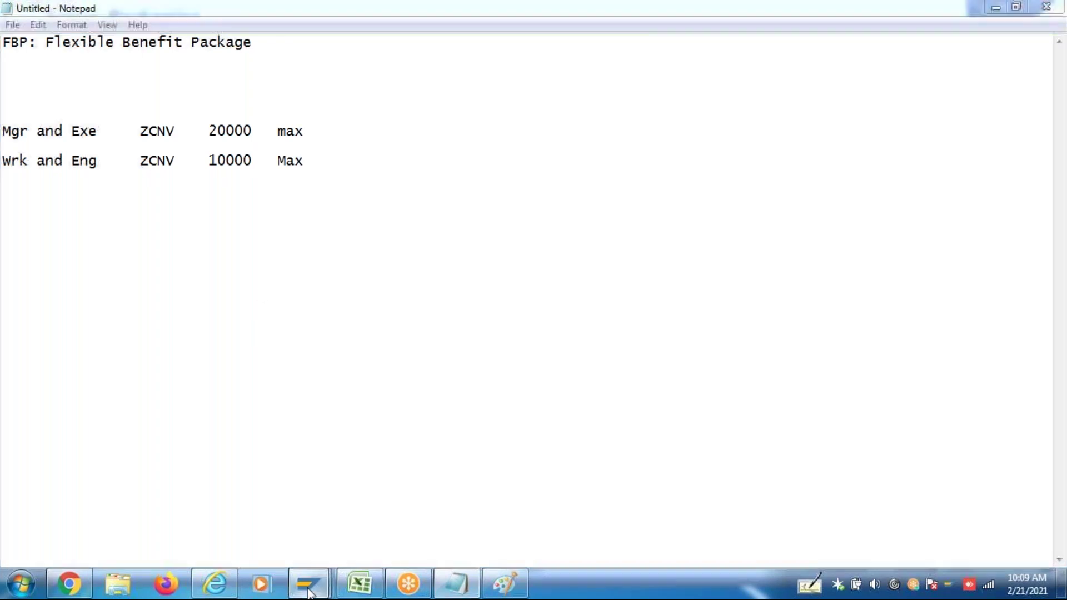
From the Display IMG window, run the salary component and eligibility rule assignment for area 4P, group P000
mouse_move(308, 584)
click(542, 512)
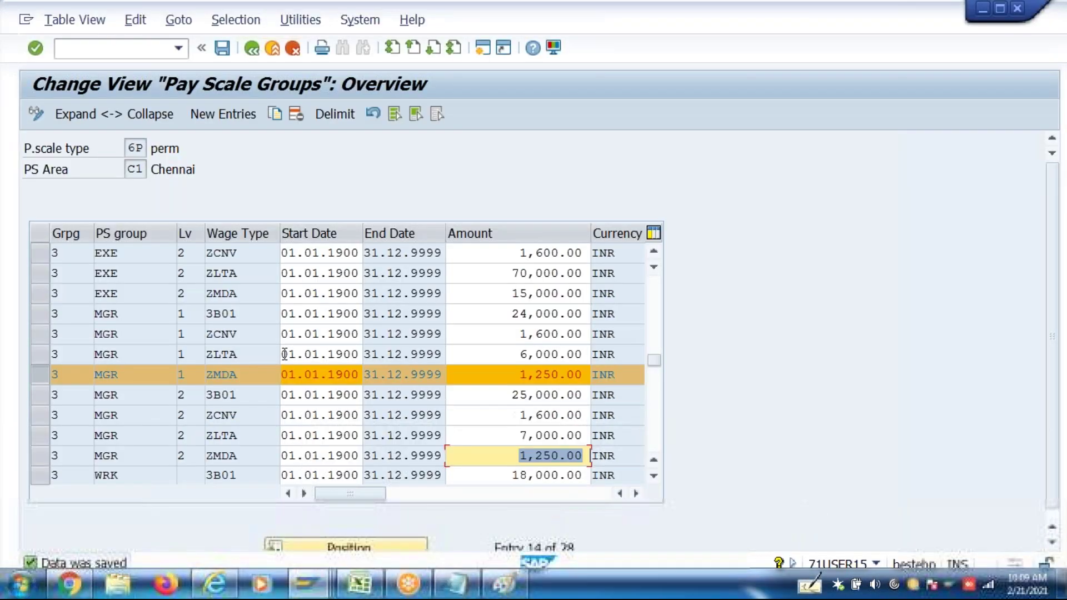
click(246, 49)
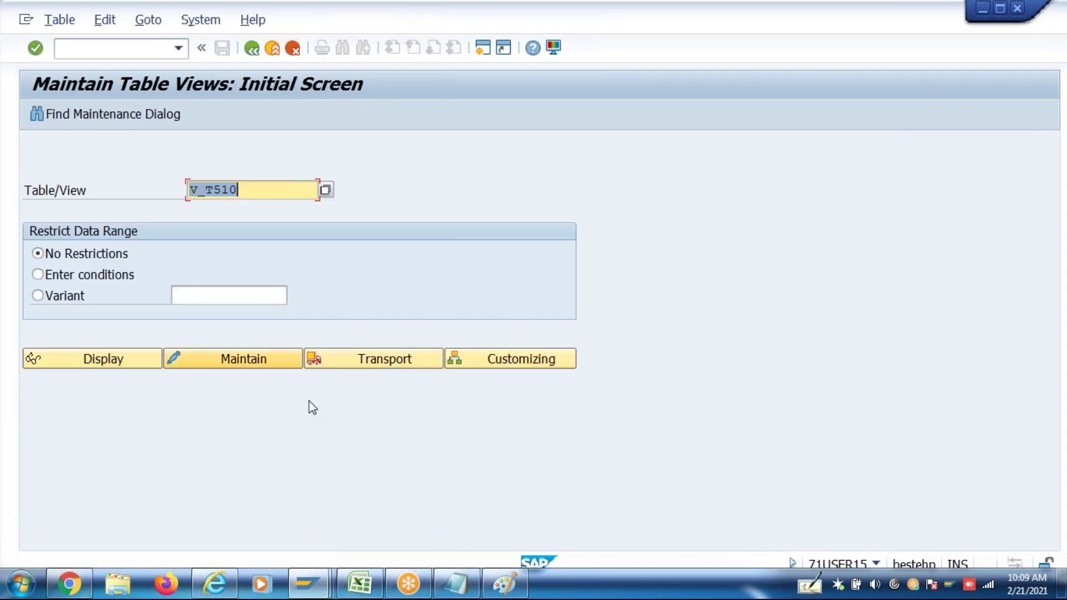
mouse_move(308, 584)
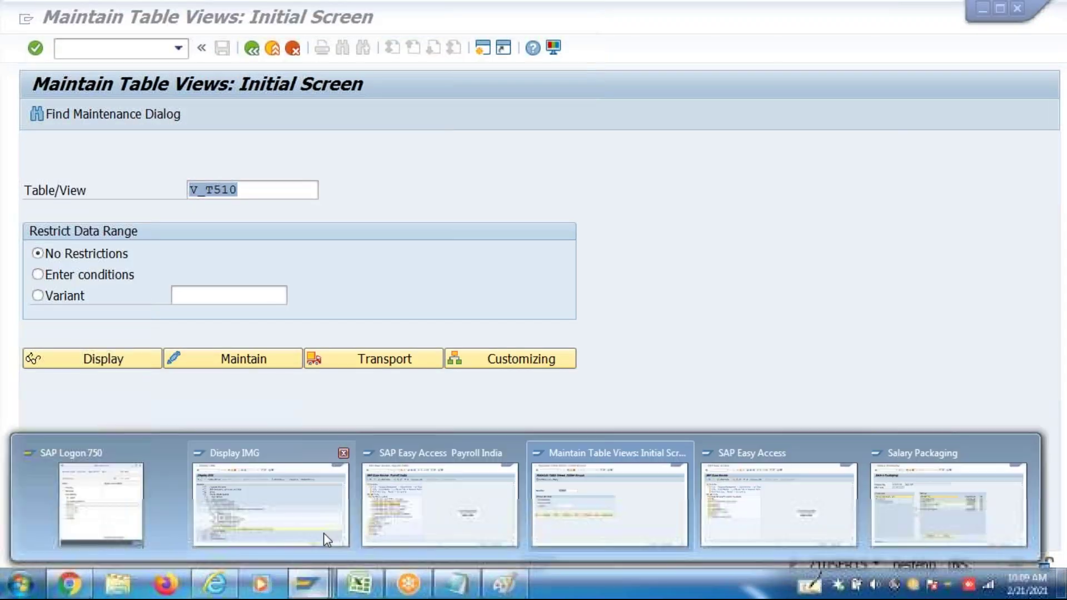
click(331, 531)
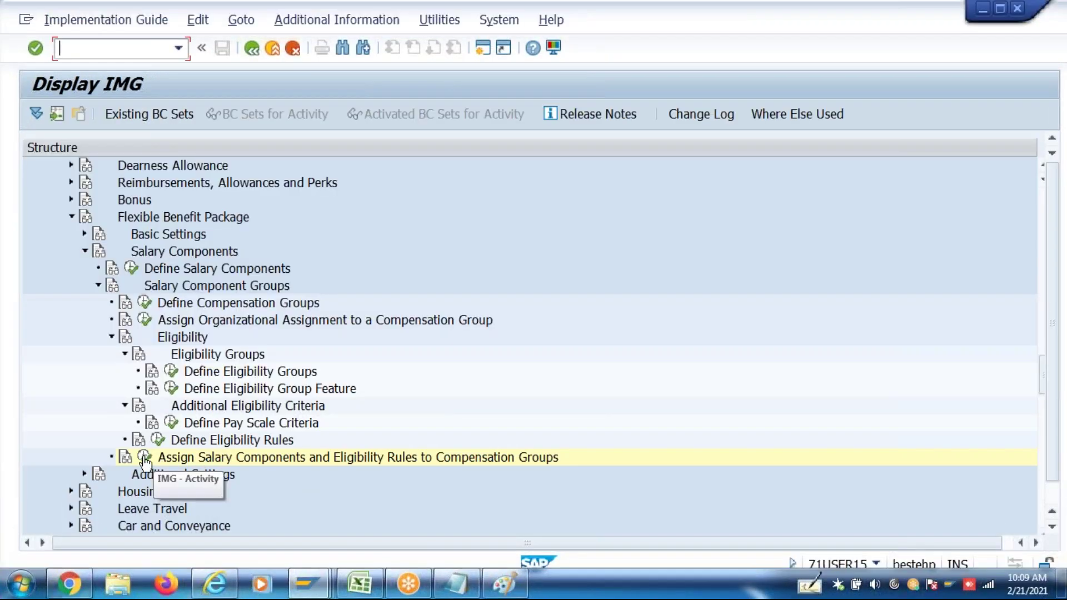
click(144, 457)
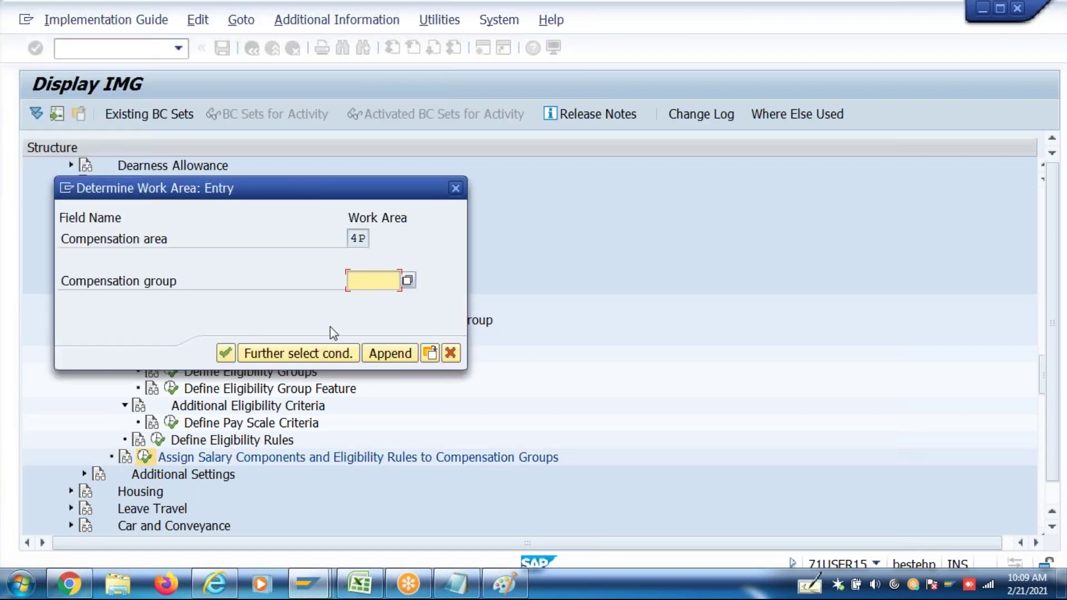
key(BackSpace)
click(362, 299)
click(226, 353)
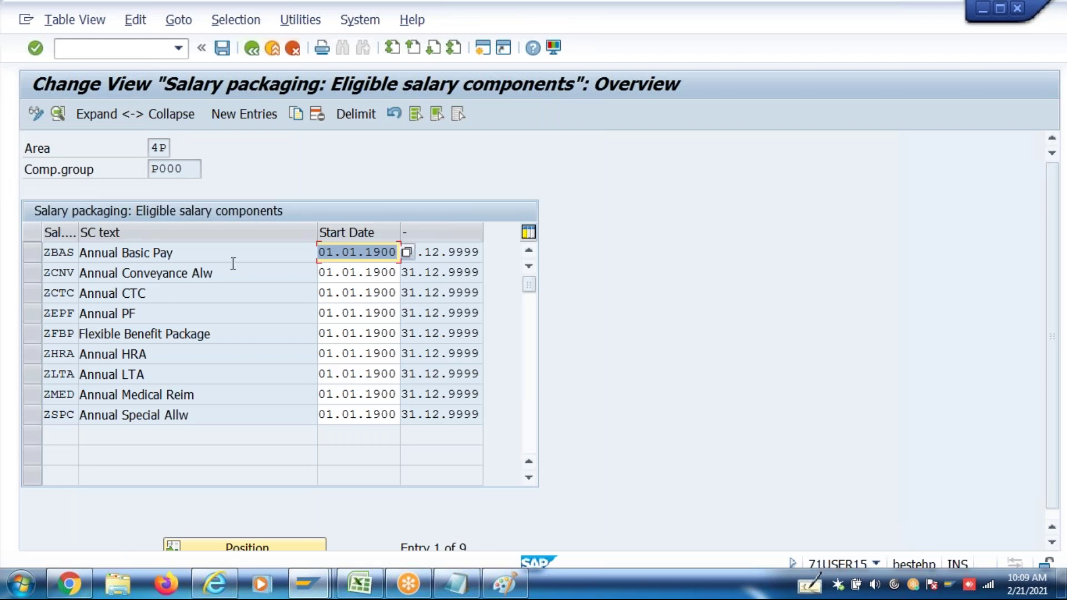
Try adding a new ZCNV entry valid from 01.01.1900 to 31.12.9999
click(249, 118)
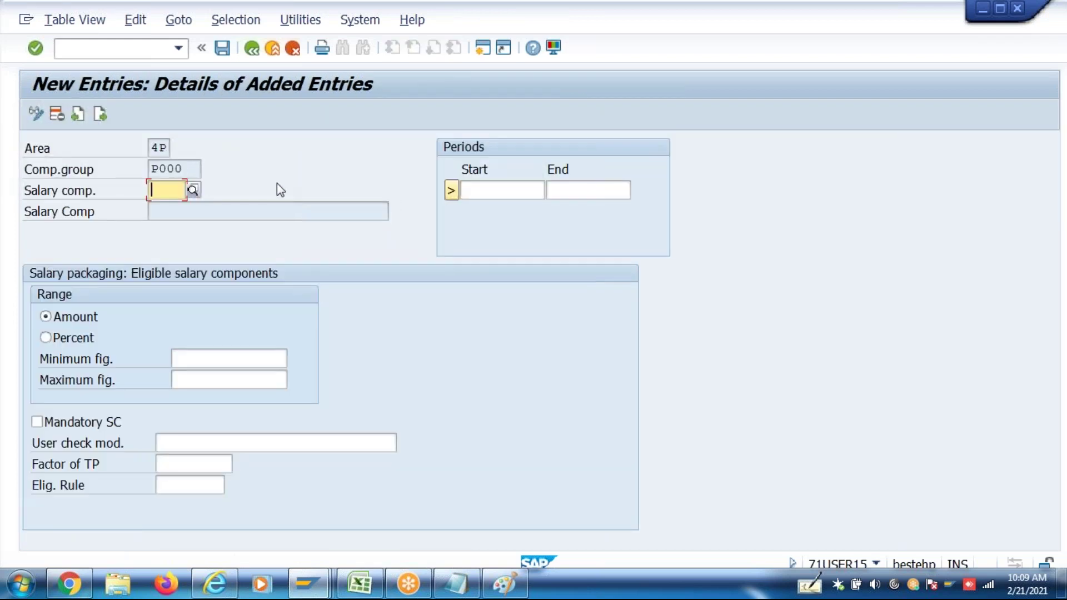
text(ZCNV)
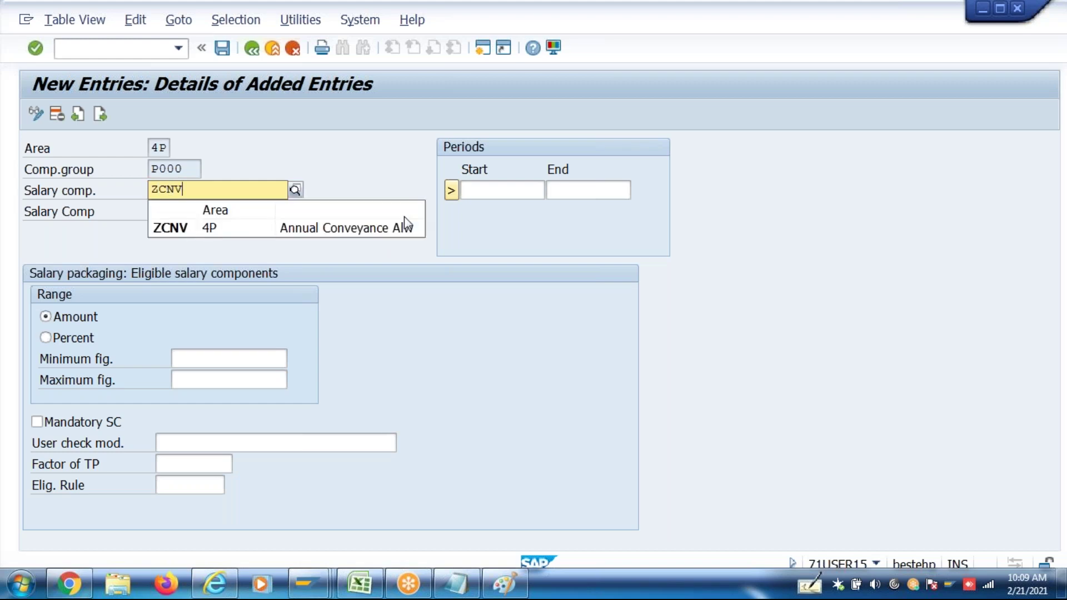
click(201, 228)
click(500, 191)
click(527, 207)
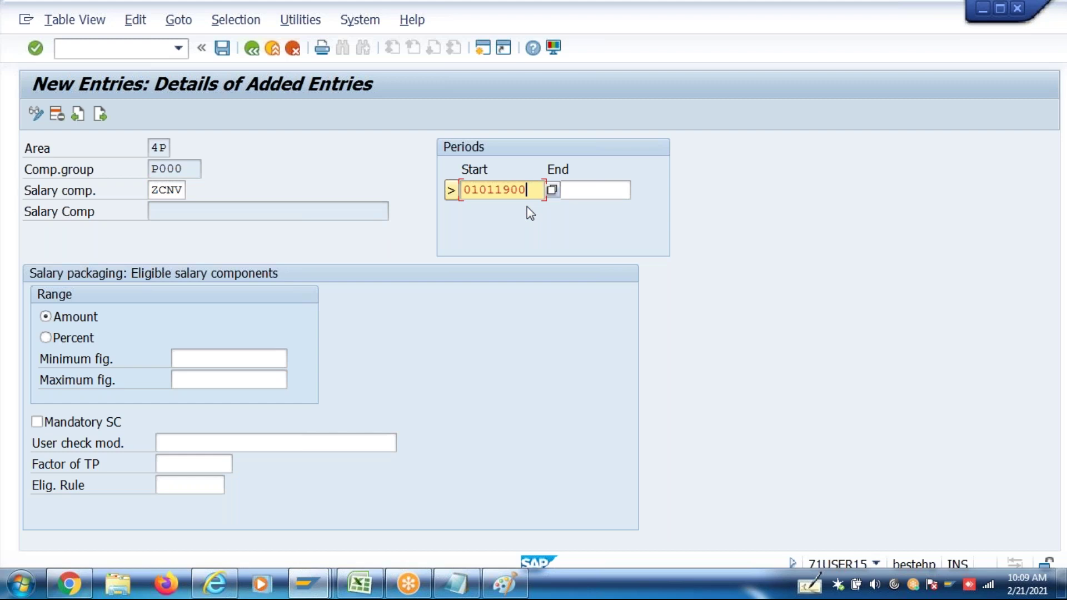
click(577, 190)
click(579, 209)
key(Return)
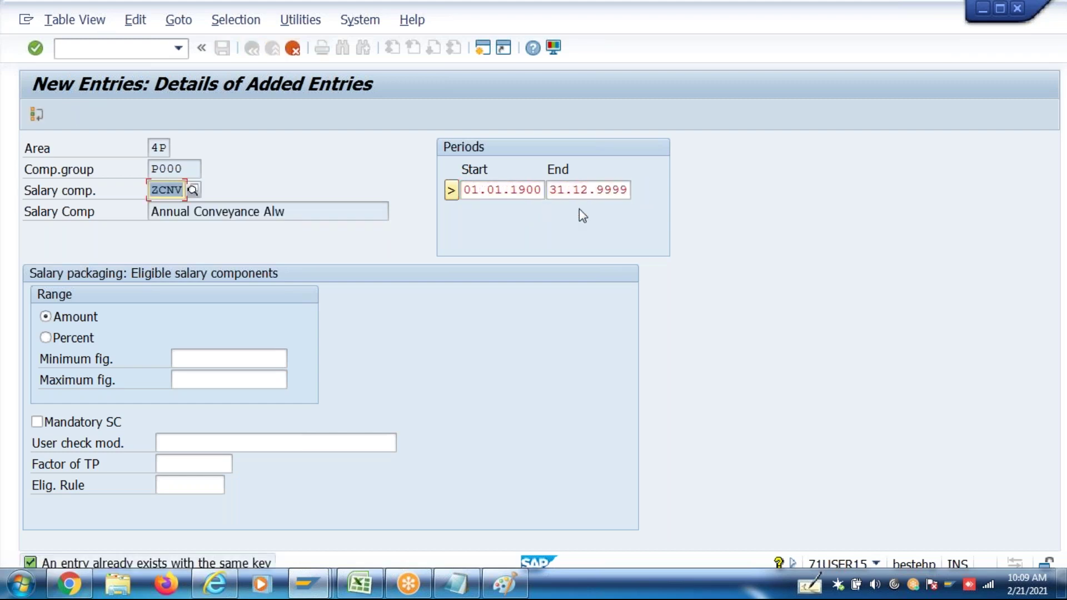
Discard the duplicate entry and open existing ZCNV details: maximum 19,200.00, rule ZELR
click(293, 49)
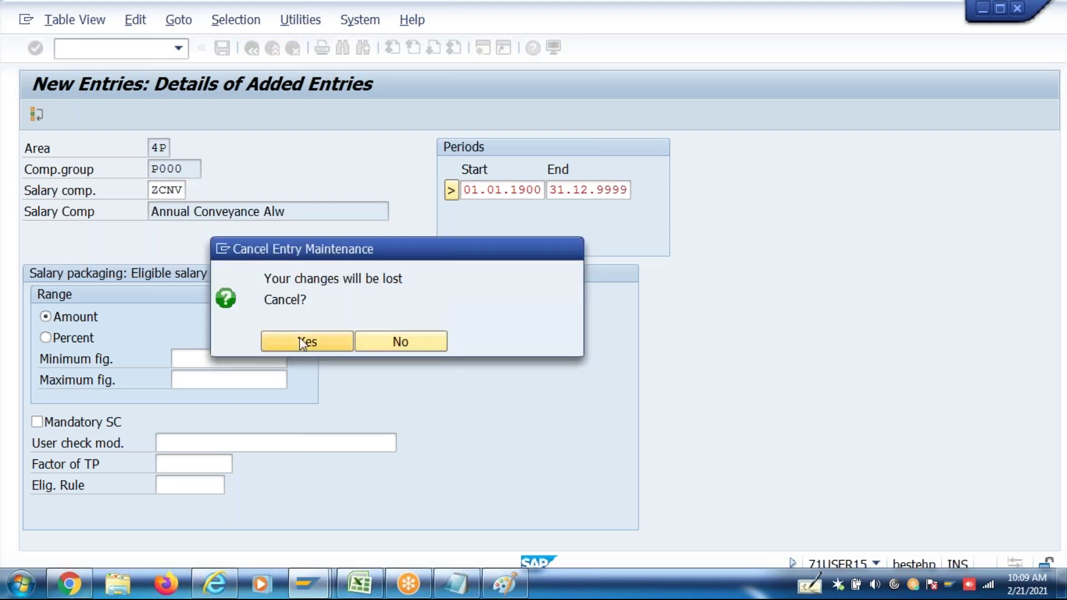
click(307, 342)
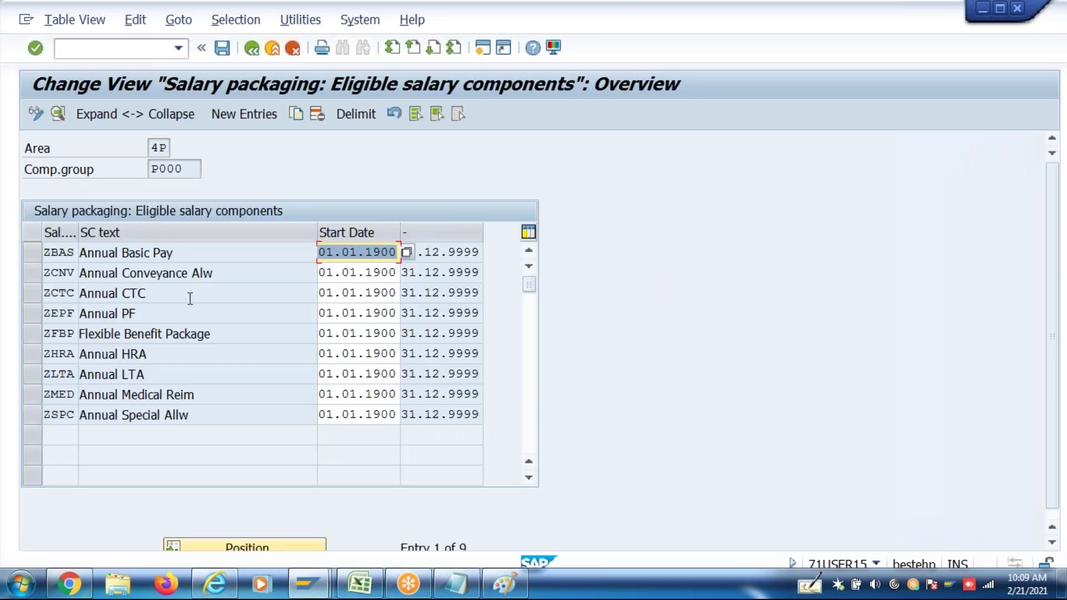
double_click(219, 274)
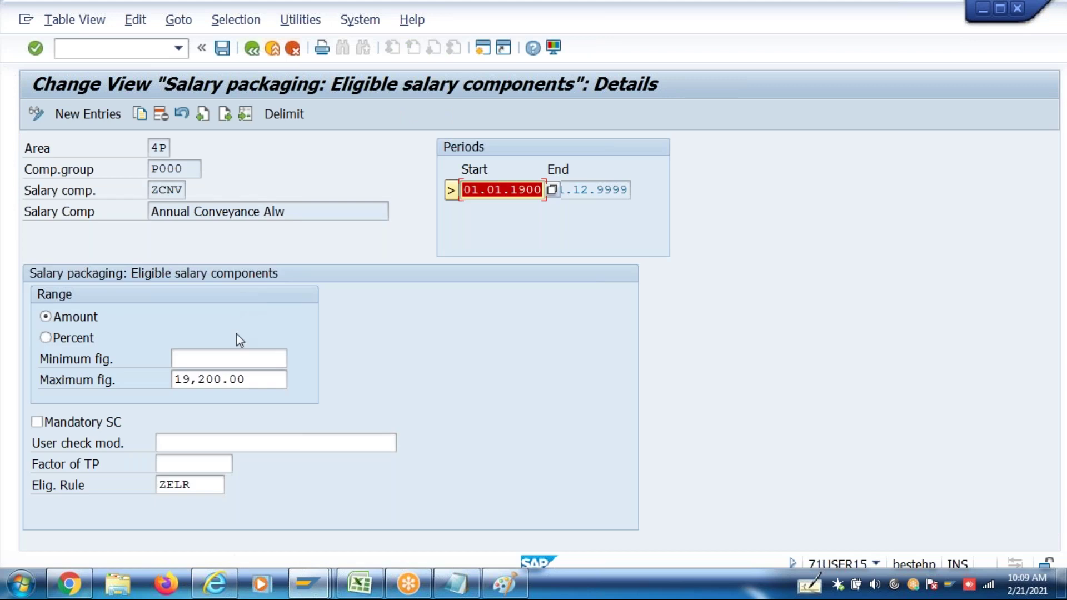
double_click(252, 380)
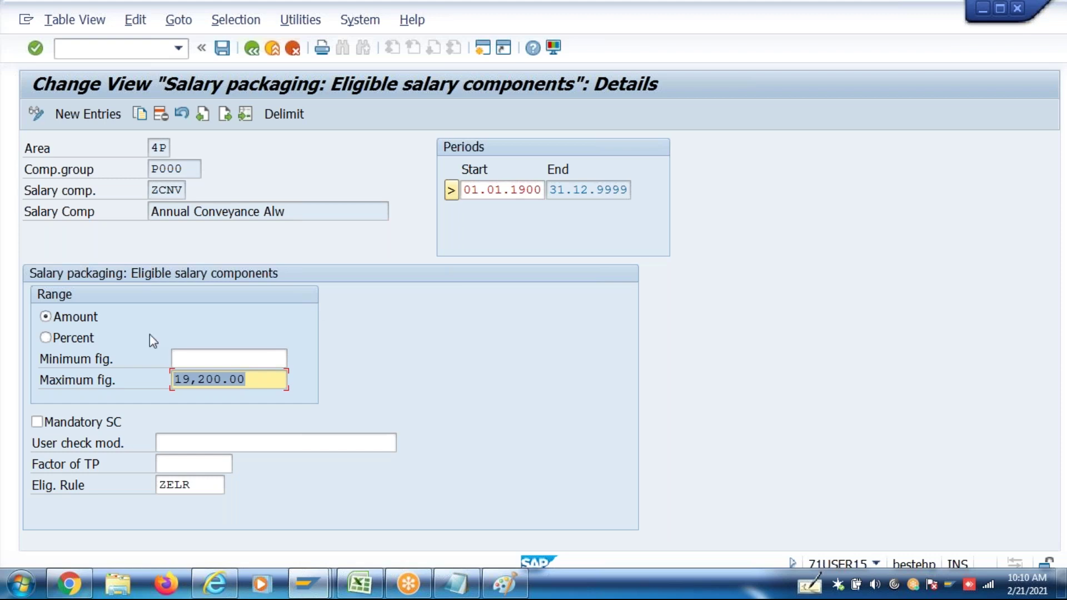
Leave the ZCNV details, view the CMGRP feature, and open the salary components definition table
click(255, 55)
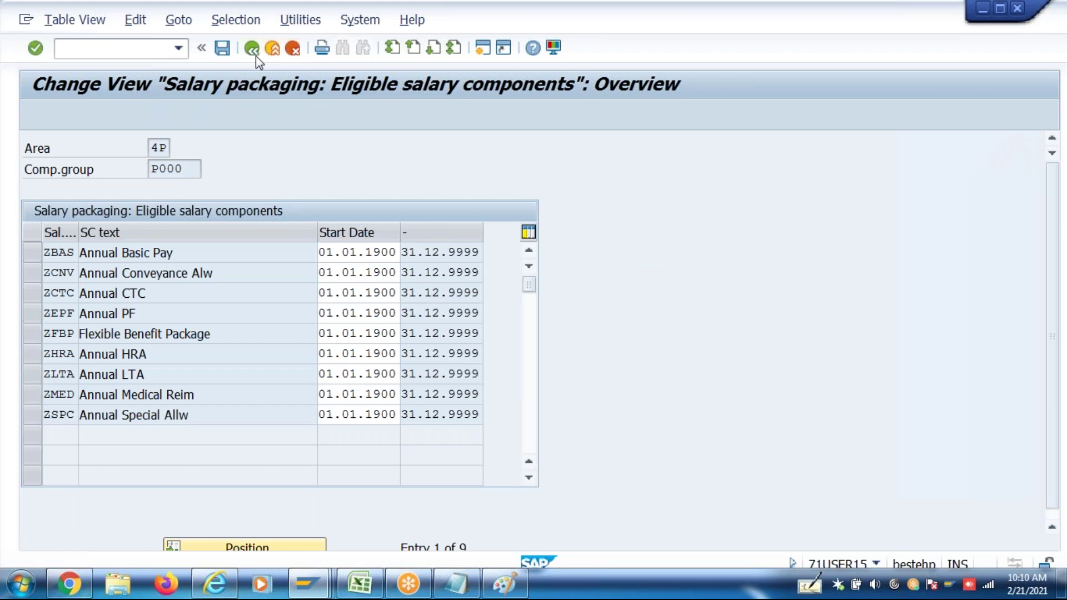
click(256, 55)
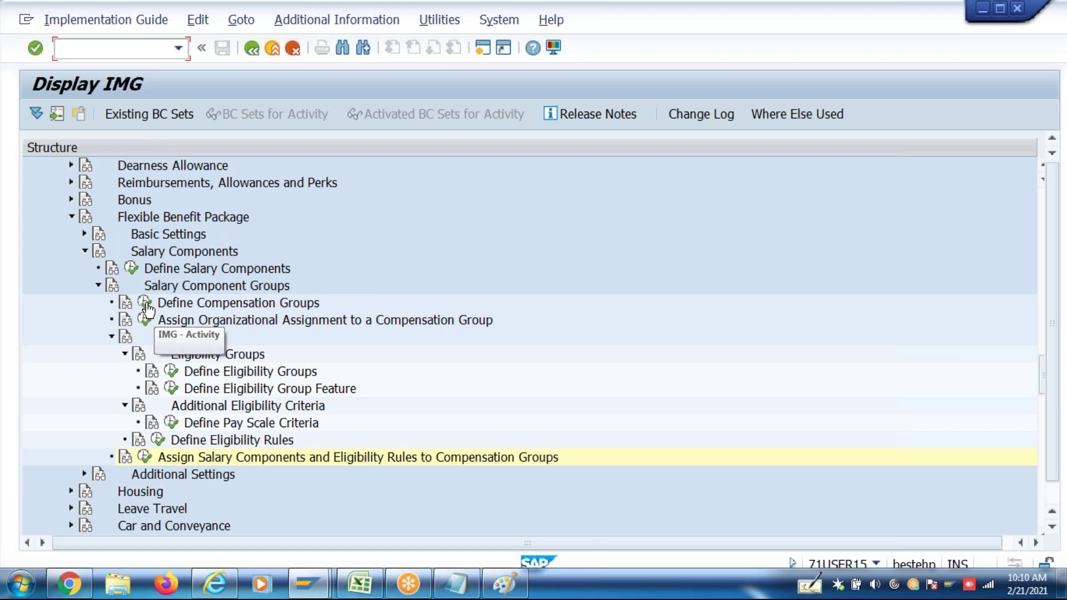
click(146, 320)
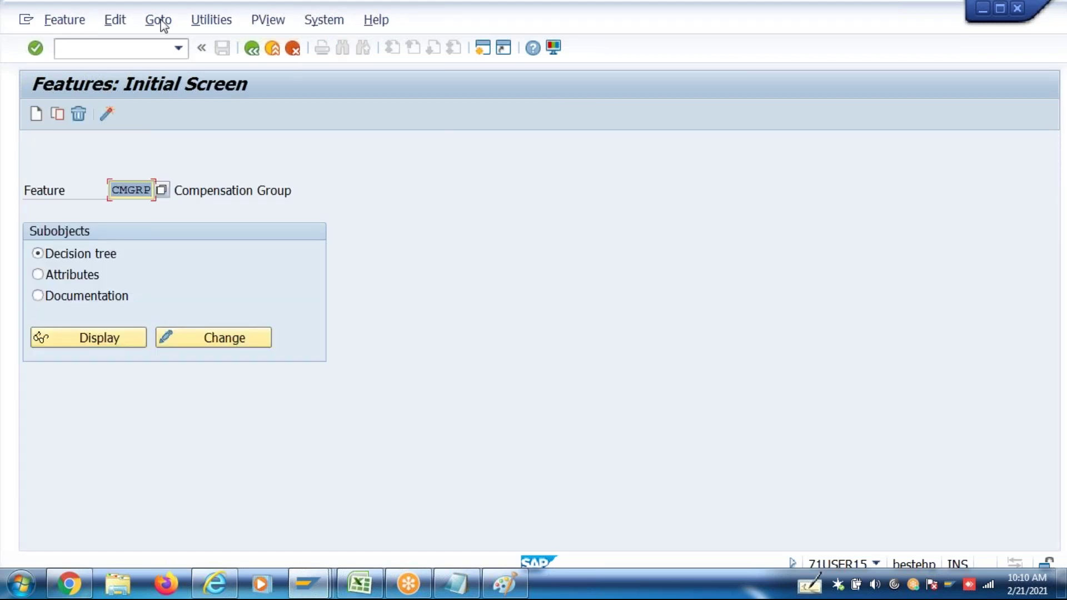
click(265, 46)
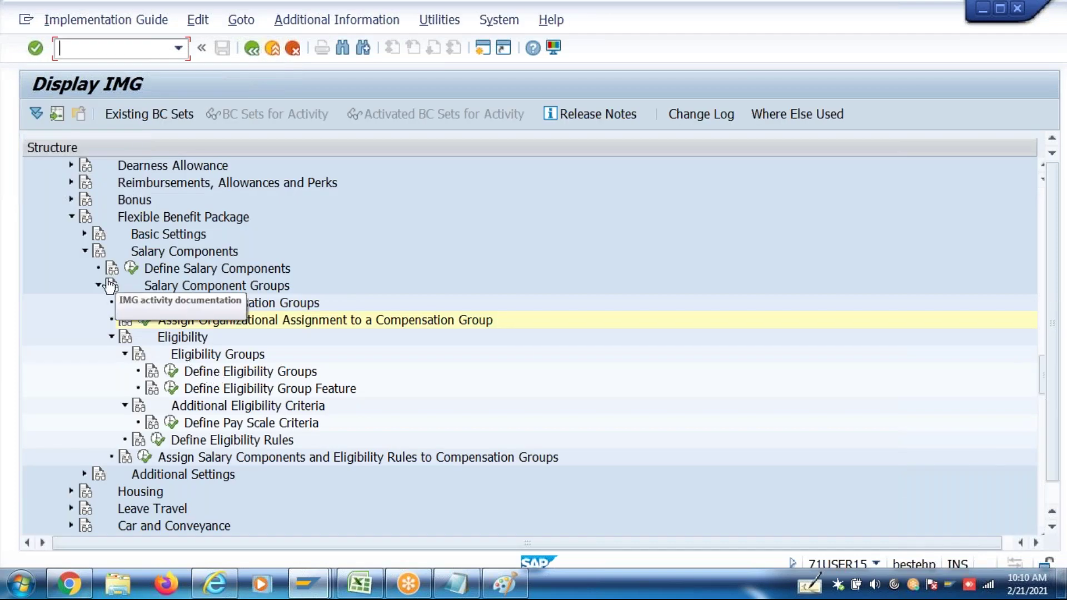
click(132, 271)
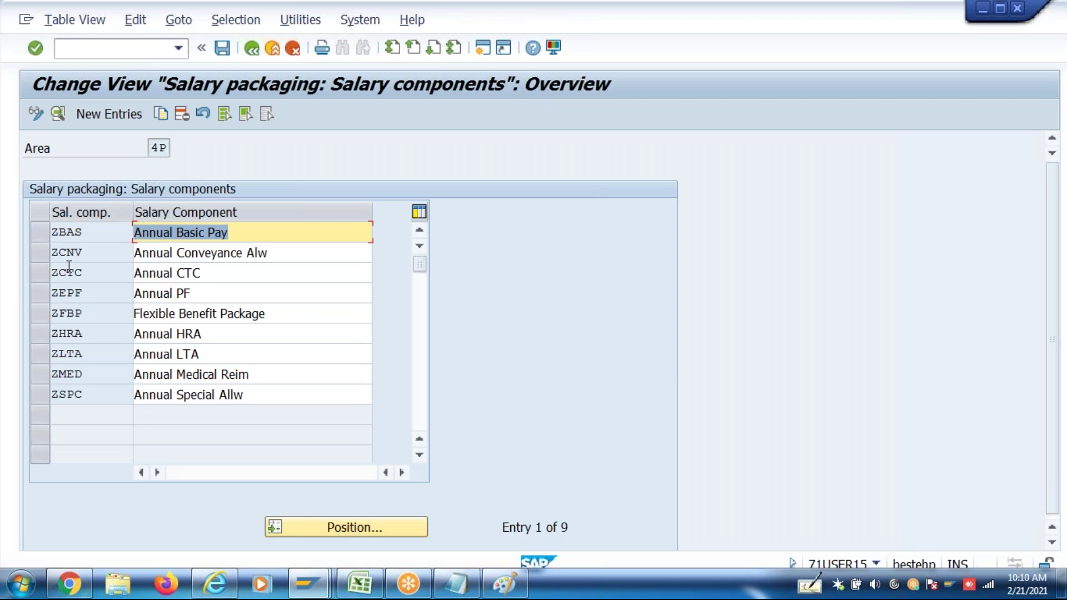
Copy ZCNV Annual Conveyance Alw as new component ZCN2, save, and return to the tree
click(41, 252)
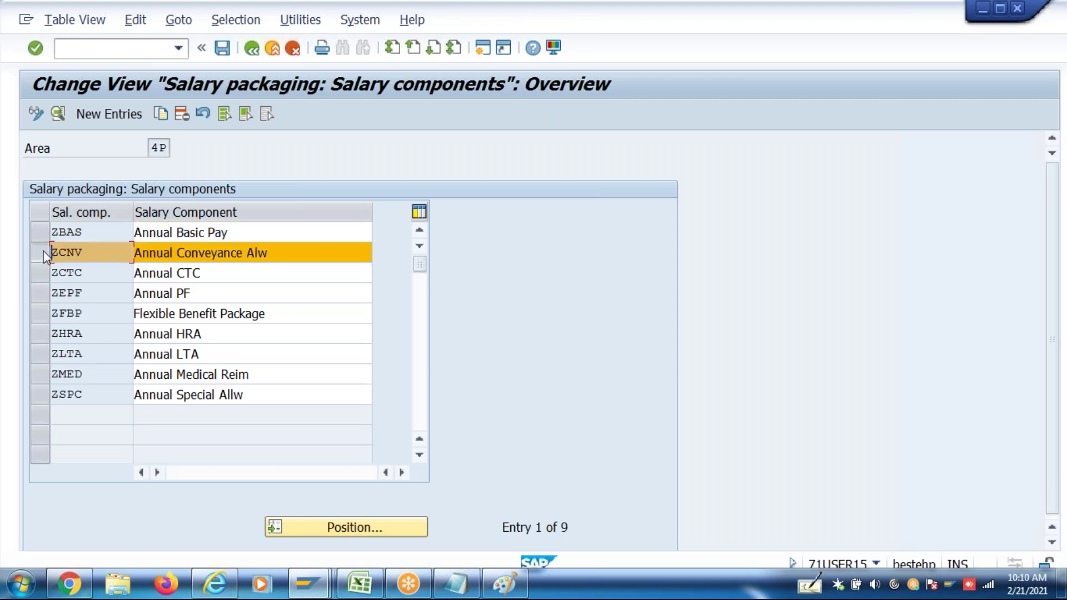
click(160, 114)
click(184, 169)
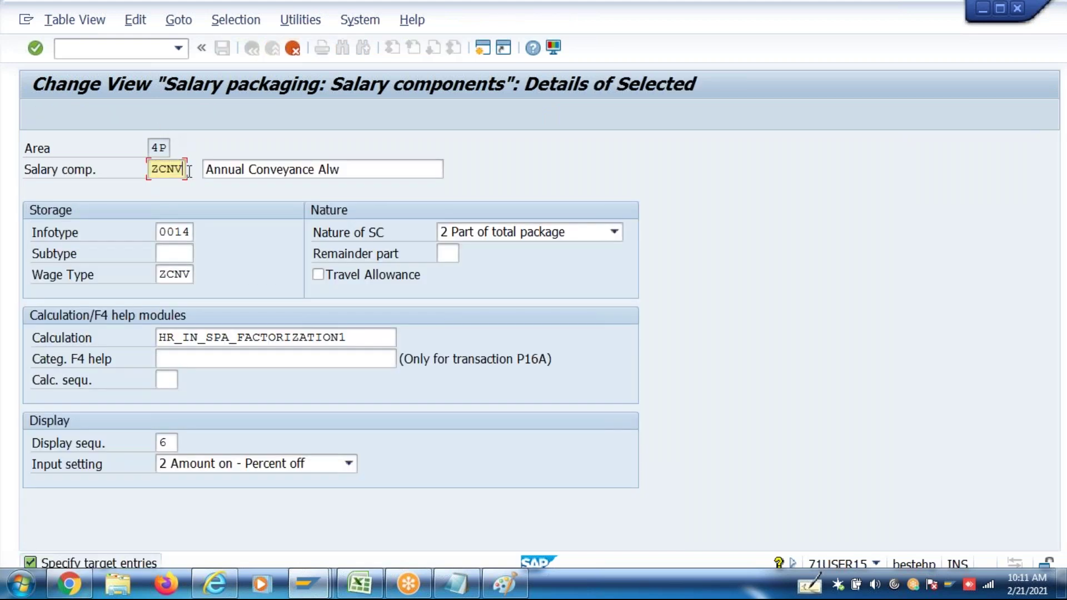
key(BackSpace)
text(2)
key(Return)
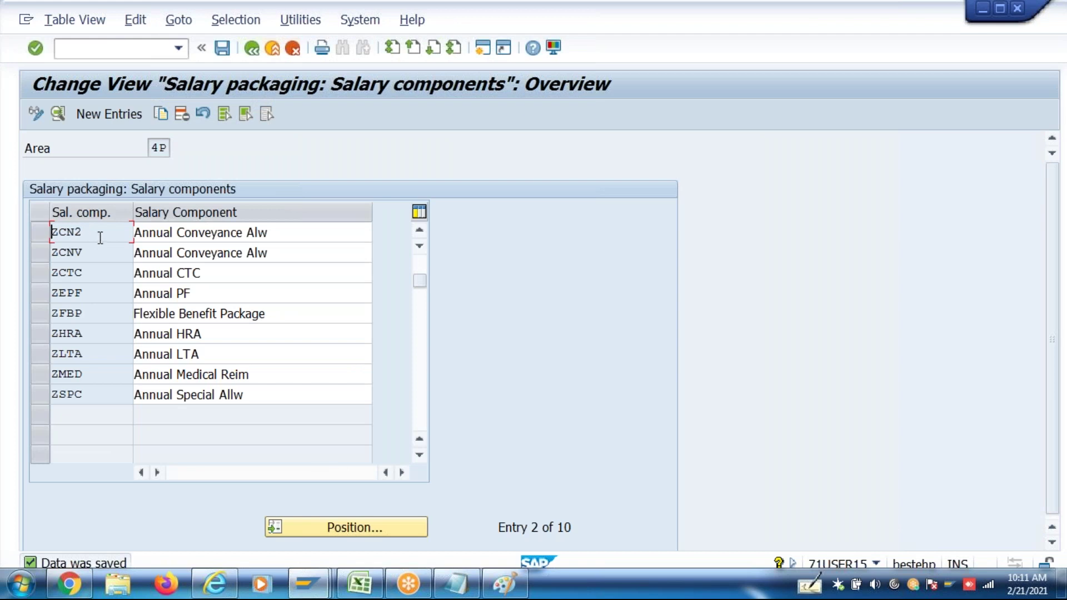
click(248, 54)
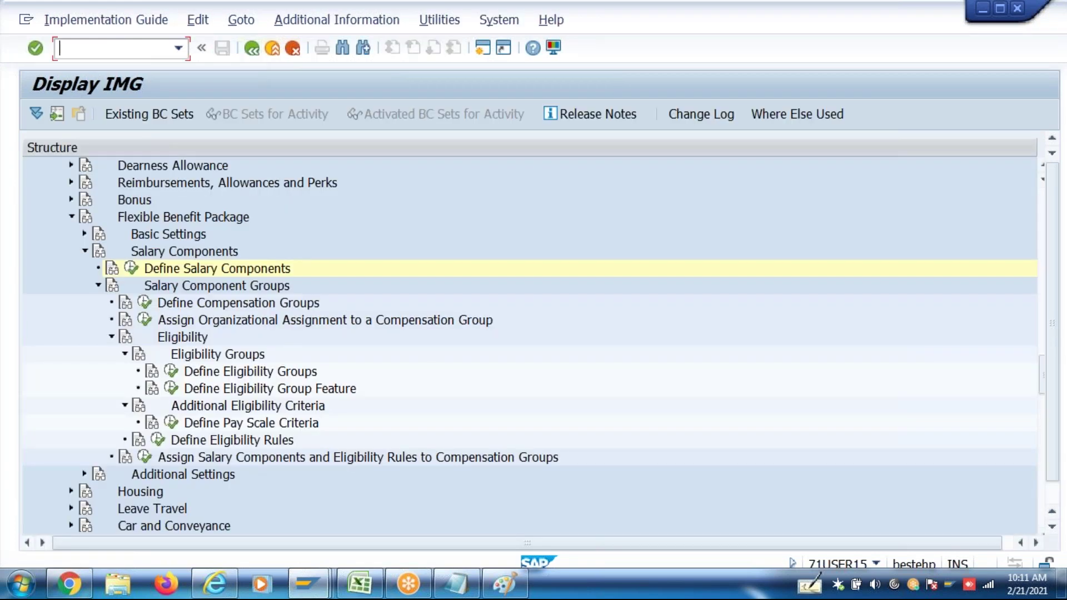
click(145, 457)
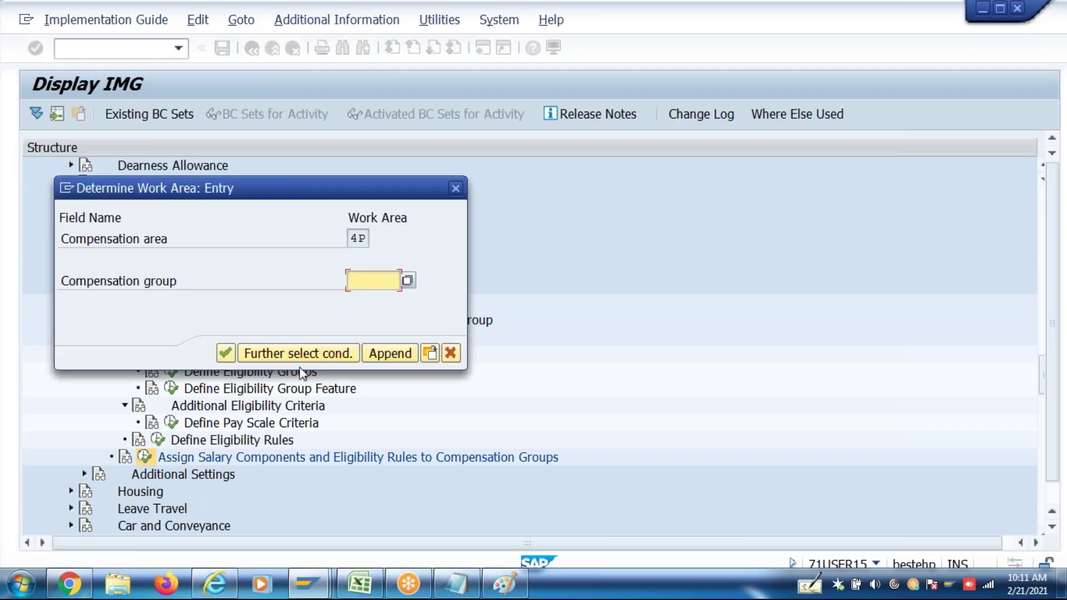
For group P000, add and save ZCN2 as eligible from 01.01.1900 to 31.12.9999
text(p000)
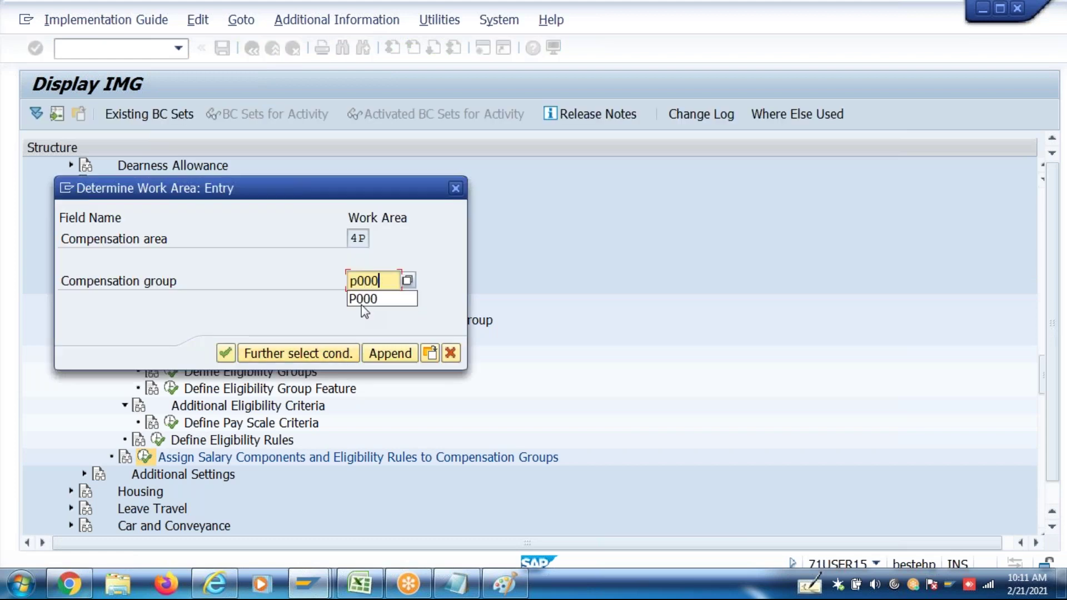
key(Return)
key(Return)
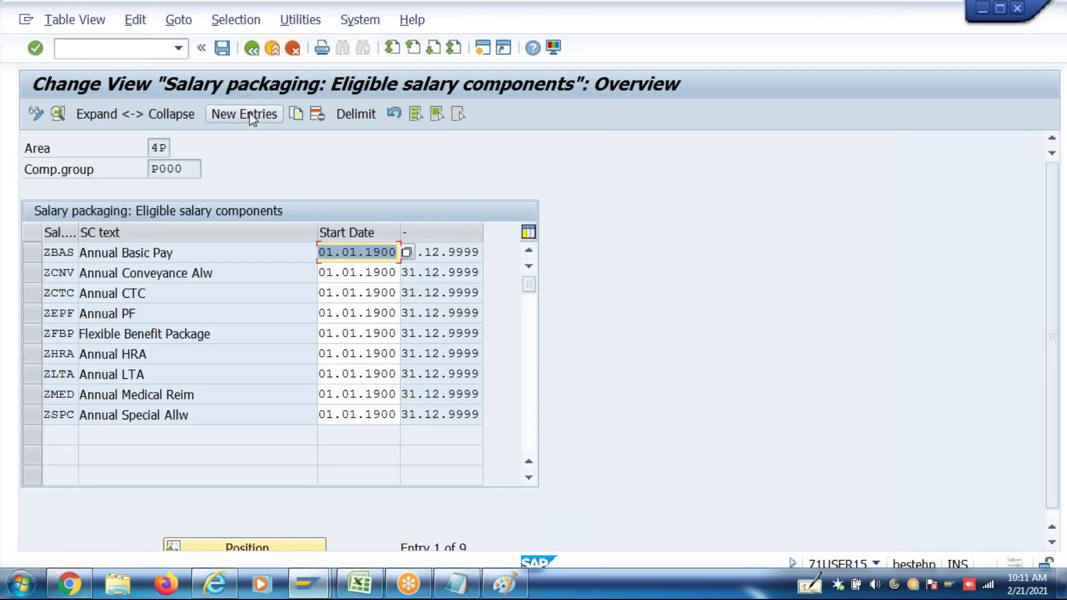
click(250, 115)
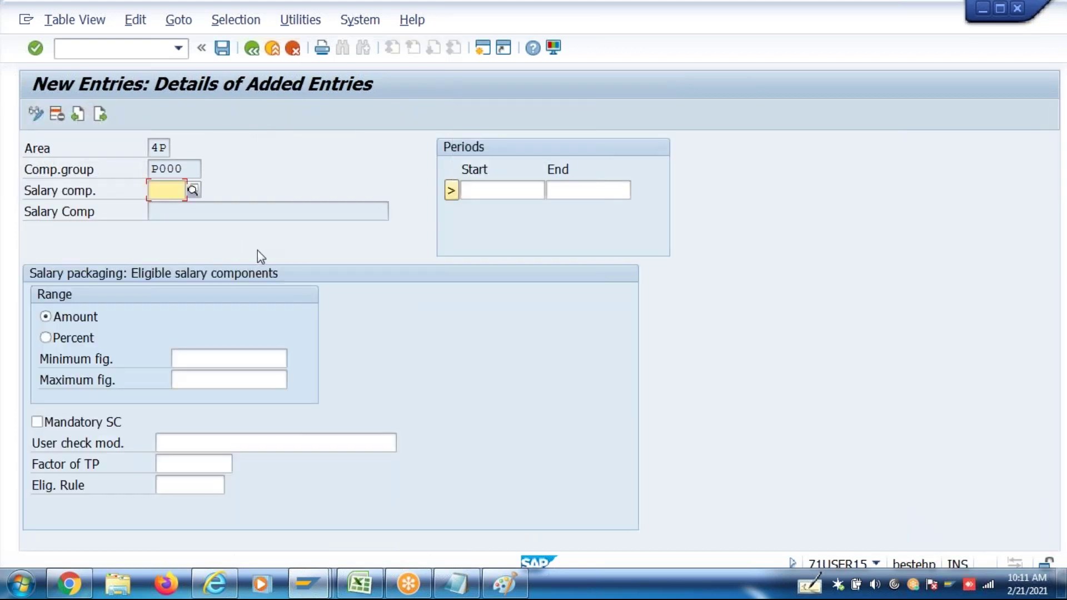
text(ZCn2)
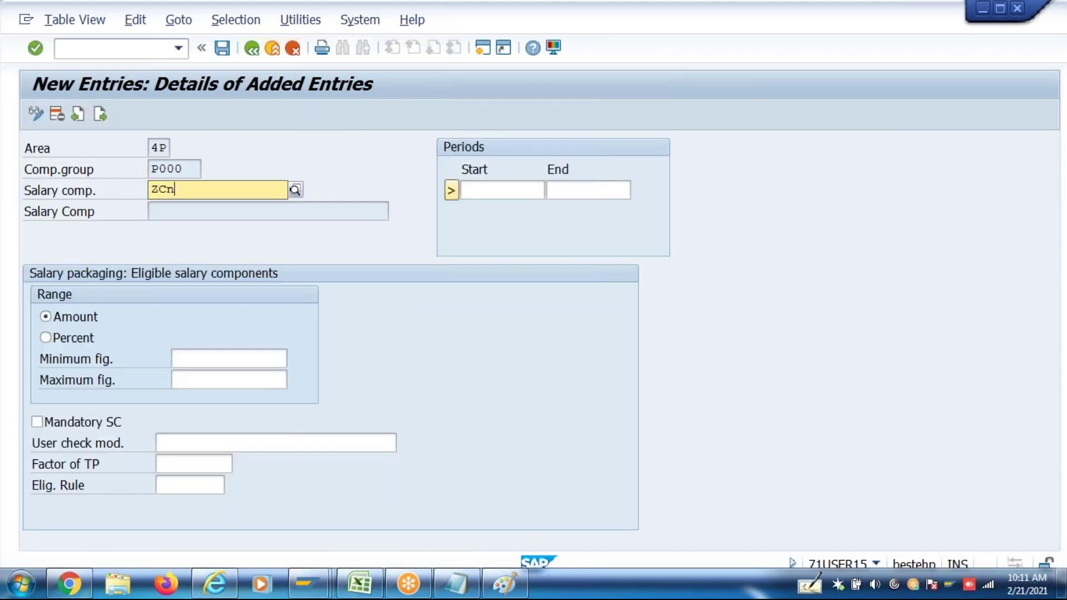
click(494, 191)
click(495, 207)
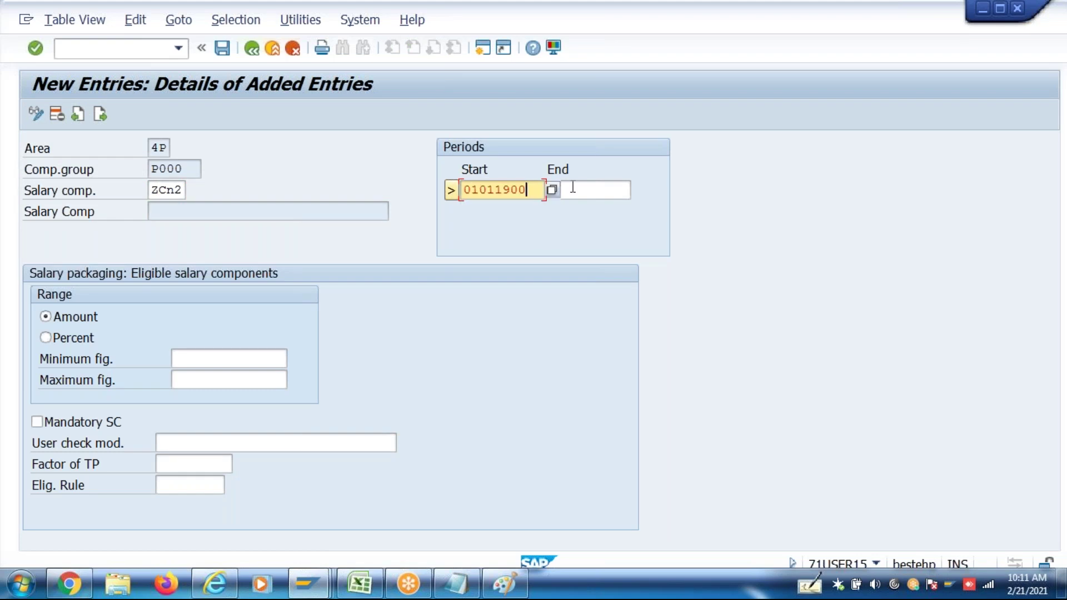
click(573, 189)
click(571, 207)
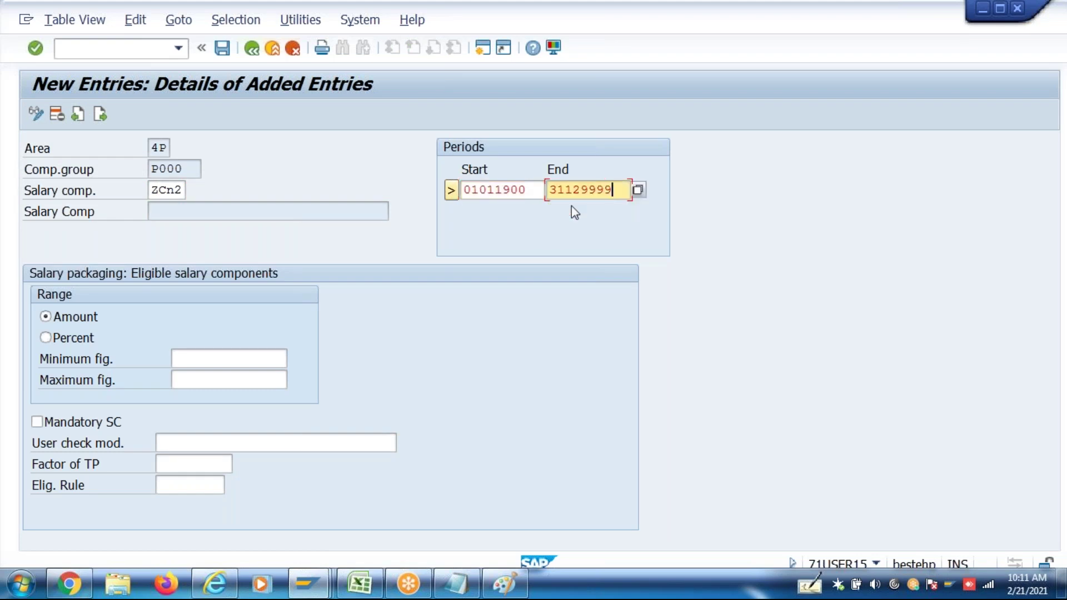
key(Return)
key(ctrl+s)
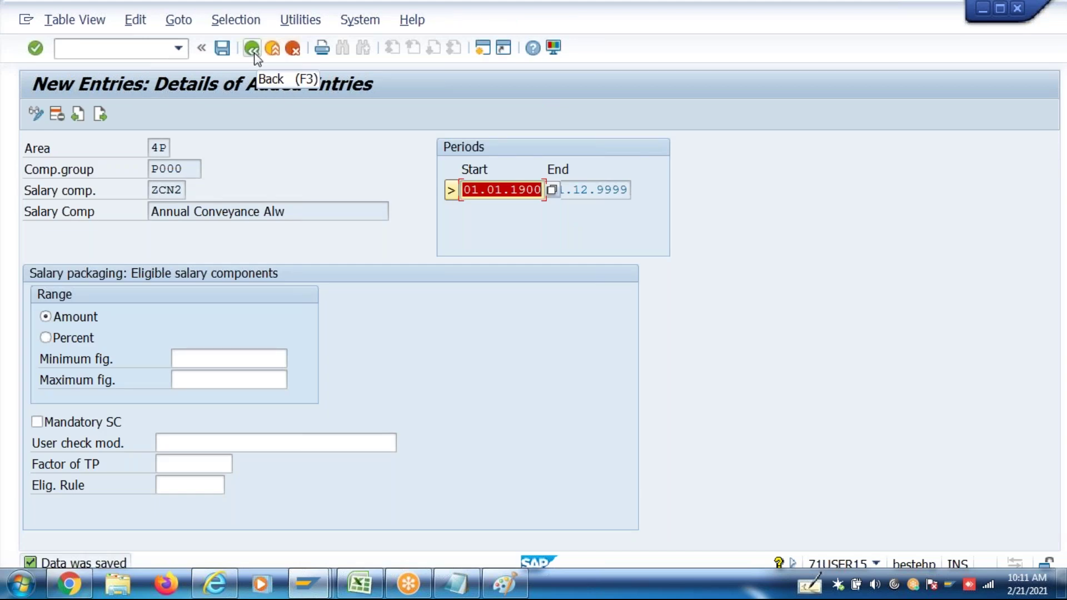
Review ZCNV's eligibility details with rule ZELR, then return to the configuration tree
click(152, 191)
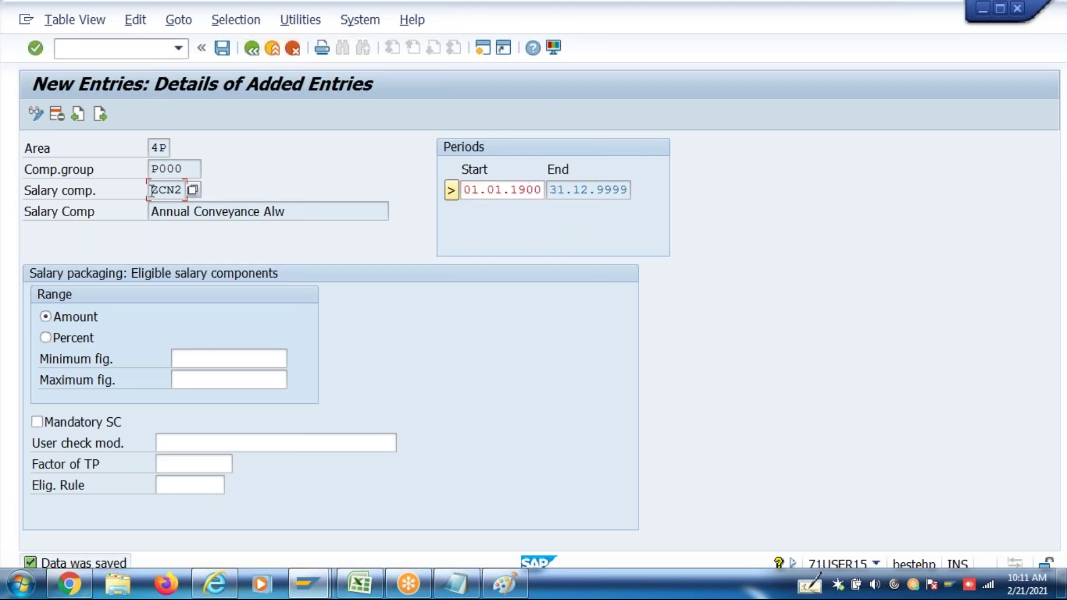
click(254, 49)
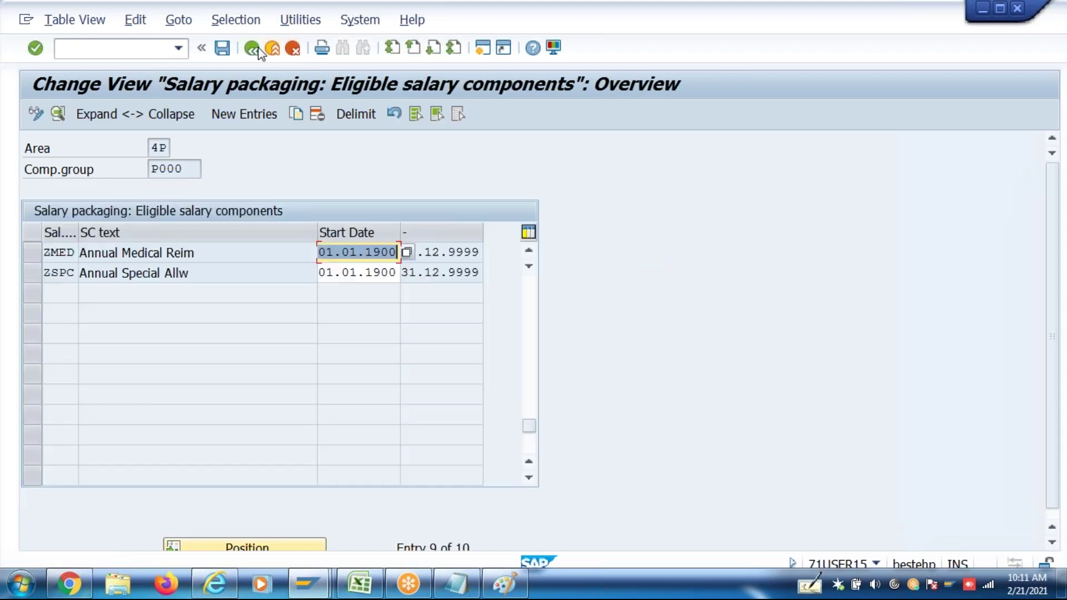
click(530, 303)
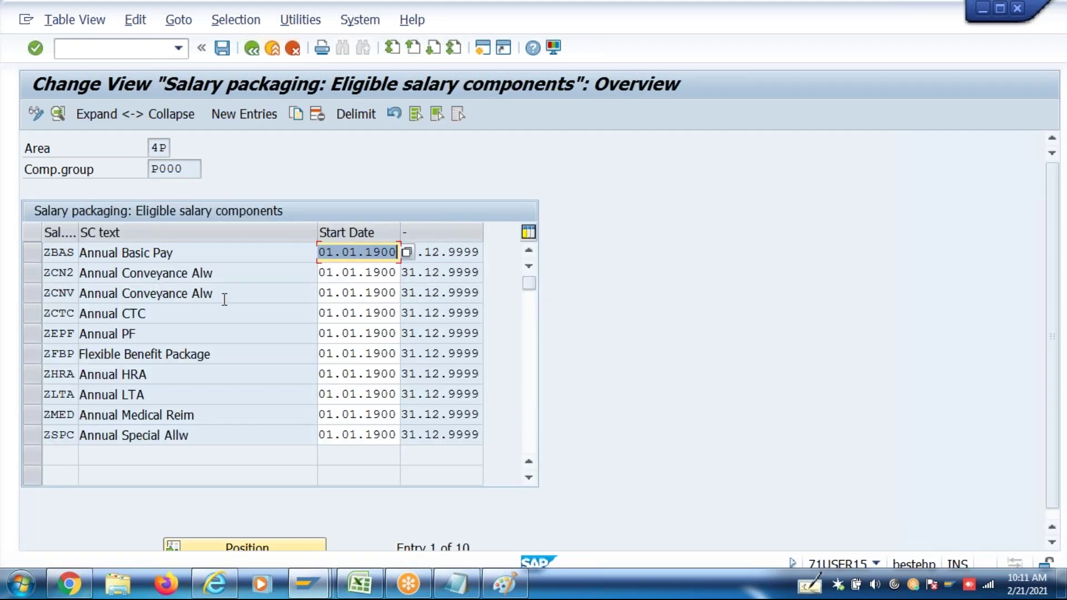
click(227, 297)
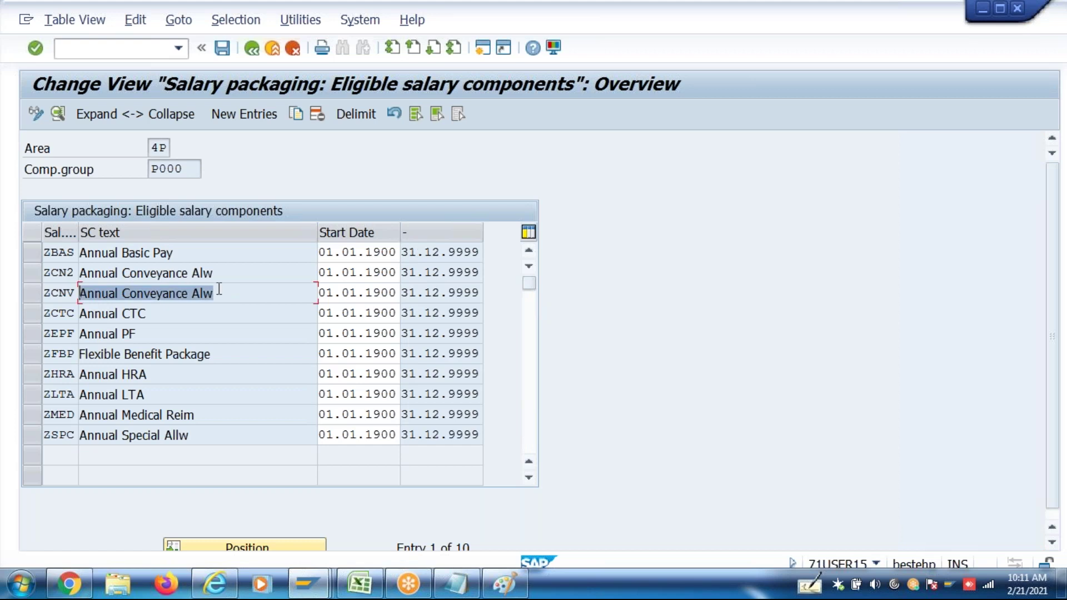
double_click(220, 289)
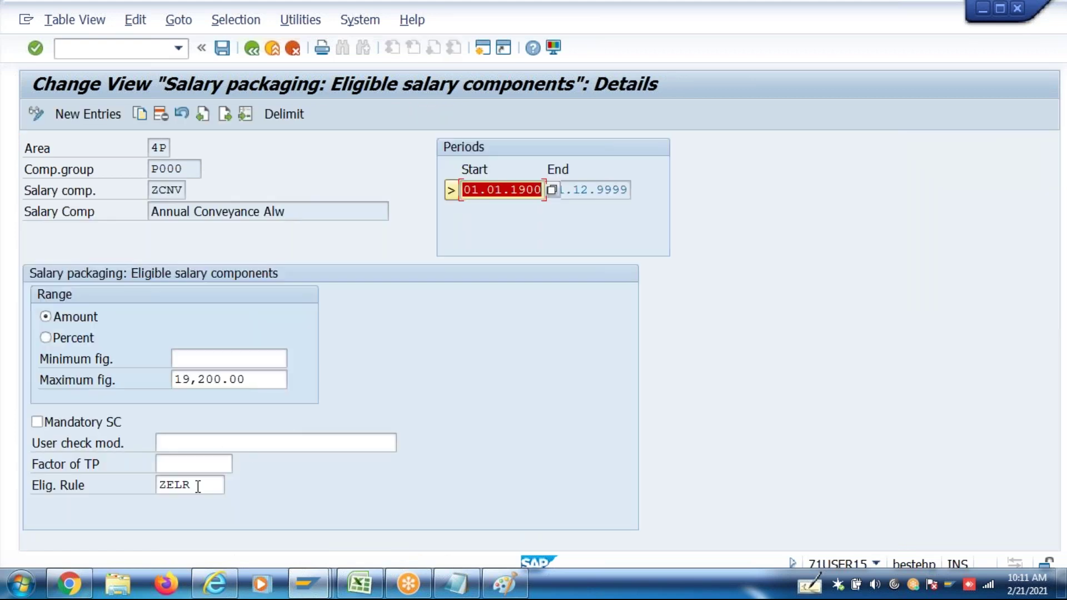
click(198, 485)
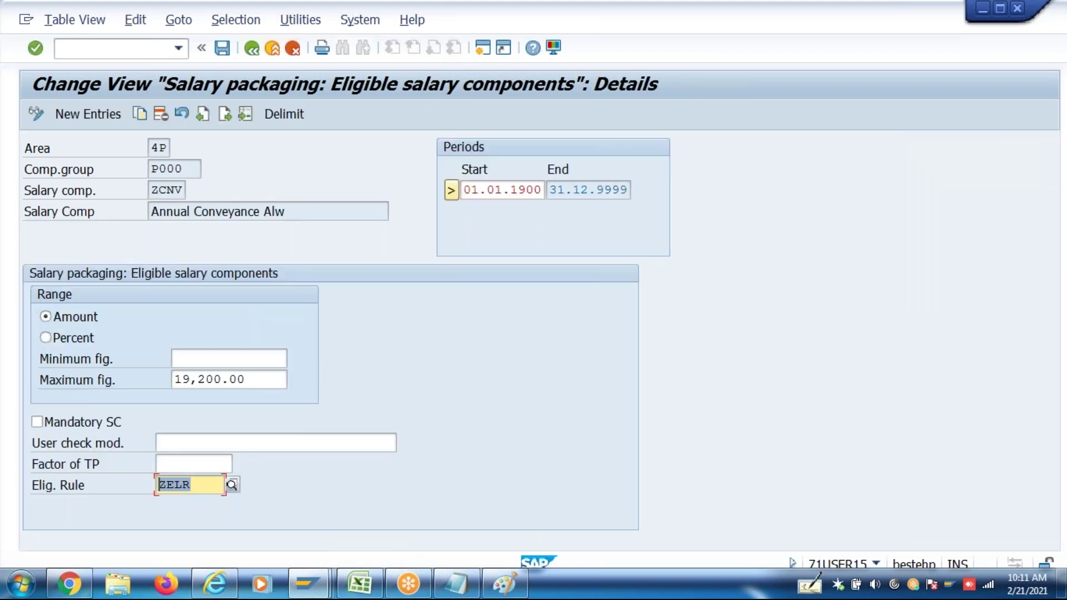
click(253, 50)
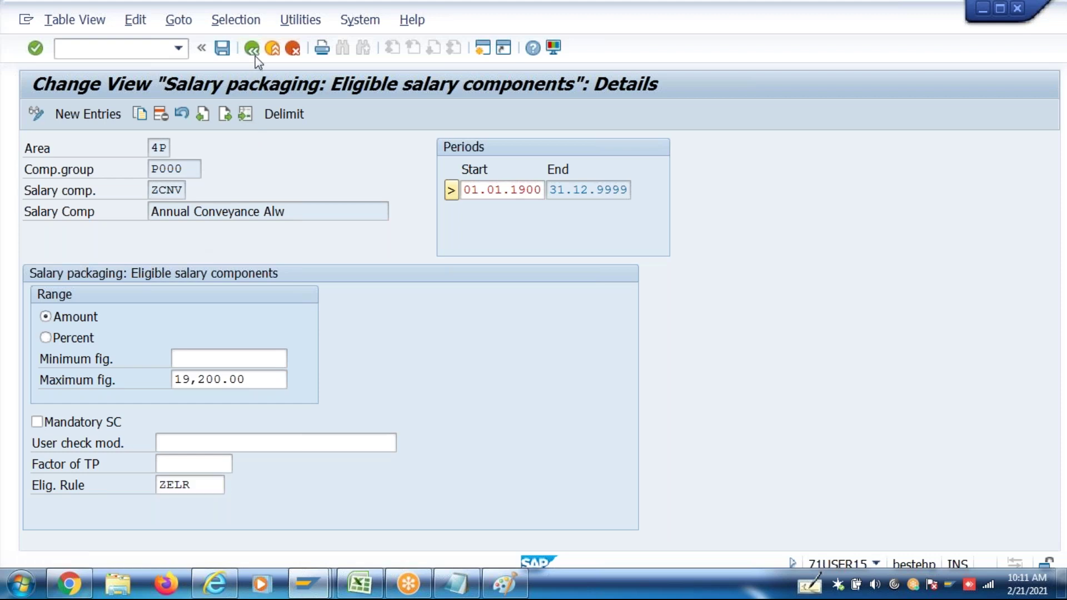
click(252, 49)
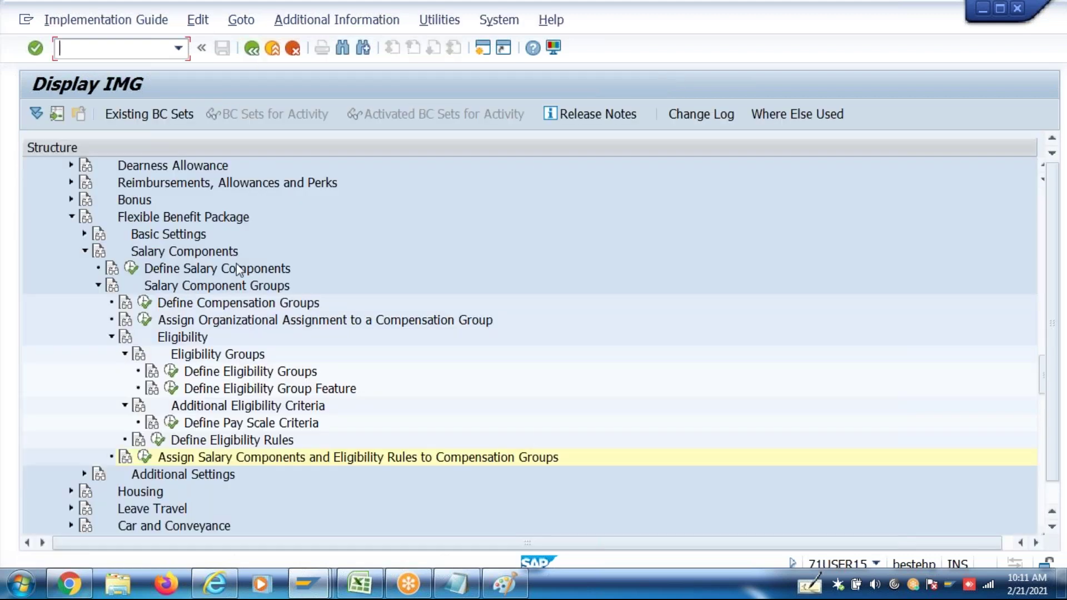
Create and save pay scale group rule M&E 'managers and exe', then open its pay scale groups
click(172, 424)
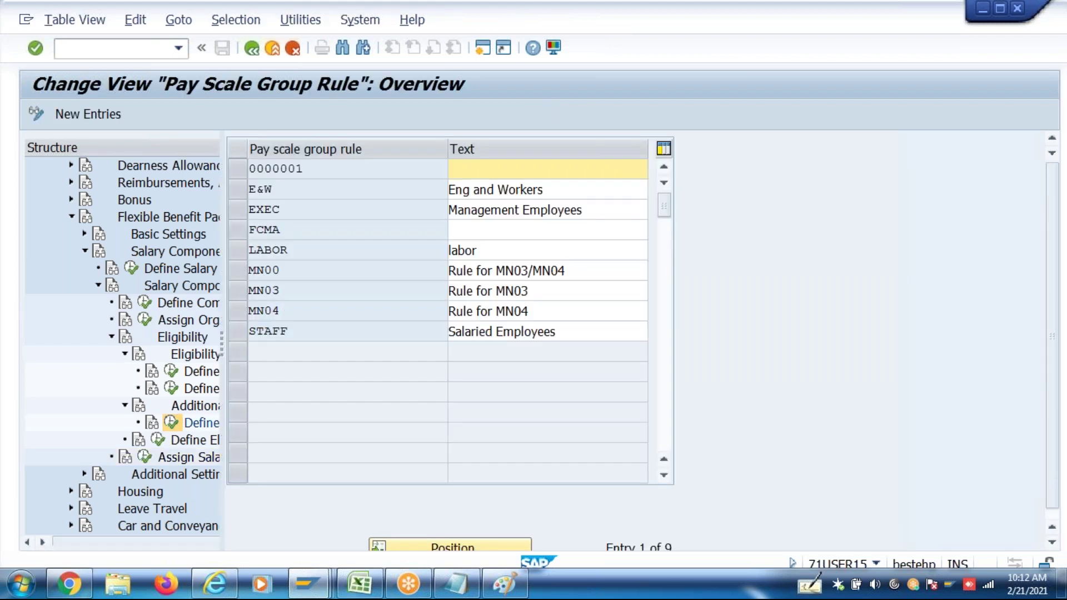
click(101, 115)
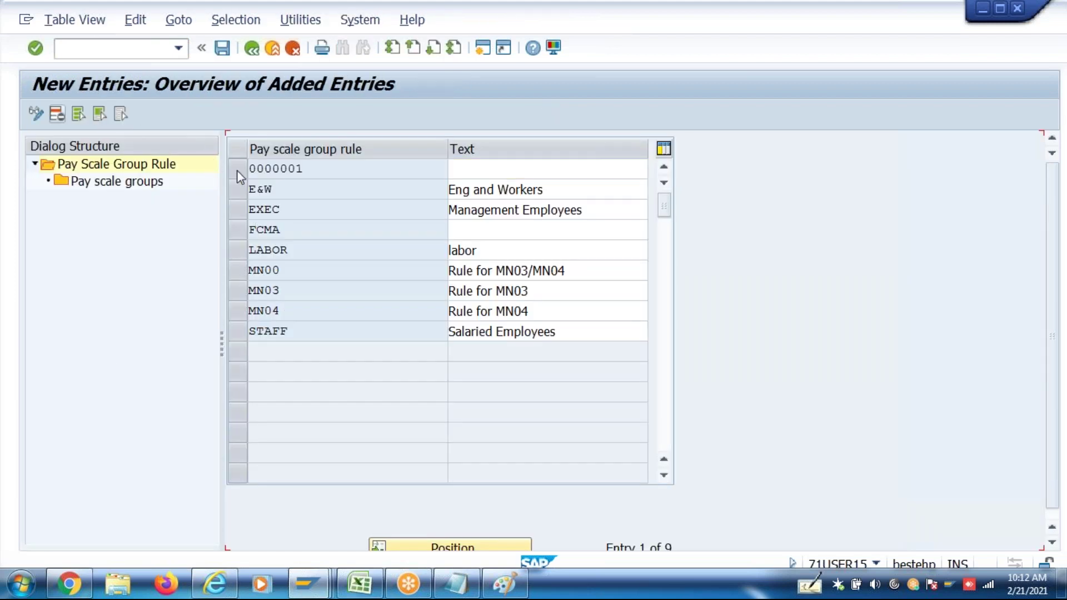
text(M&E)
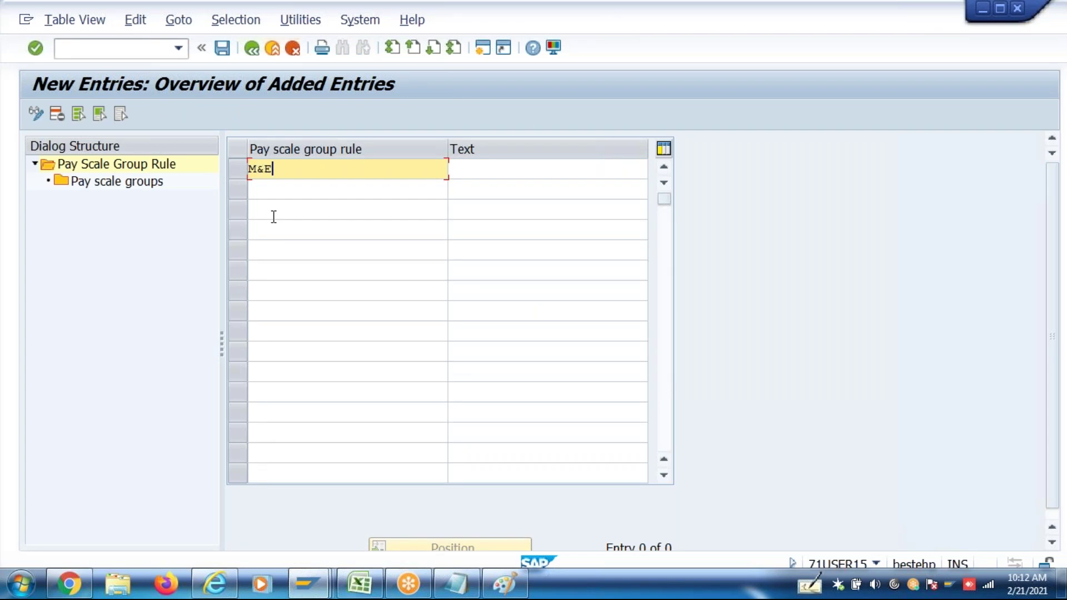
key(Tab)
text(managers d)
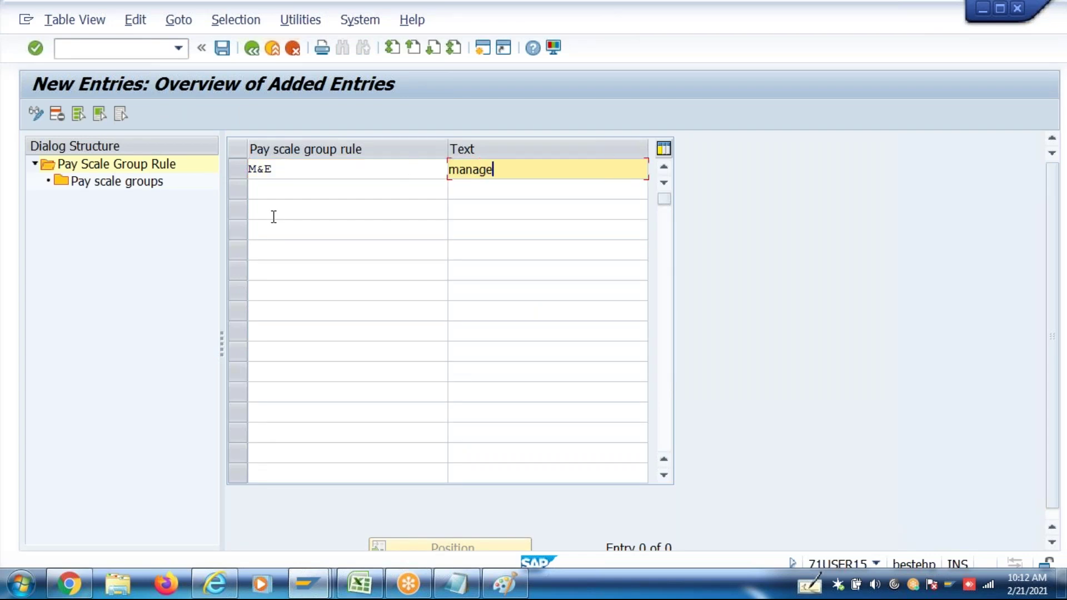
key(BackSpace)
text(and exe)
key(Return)
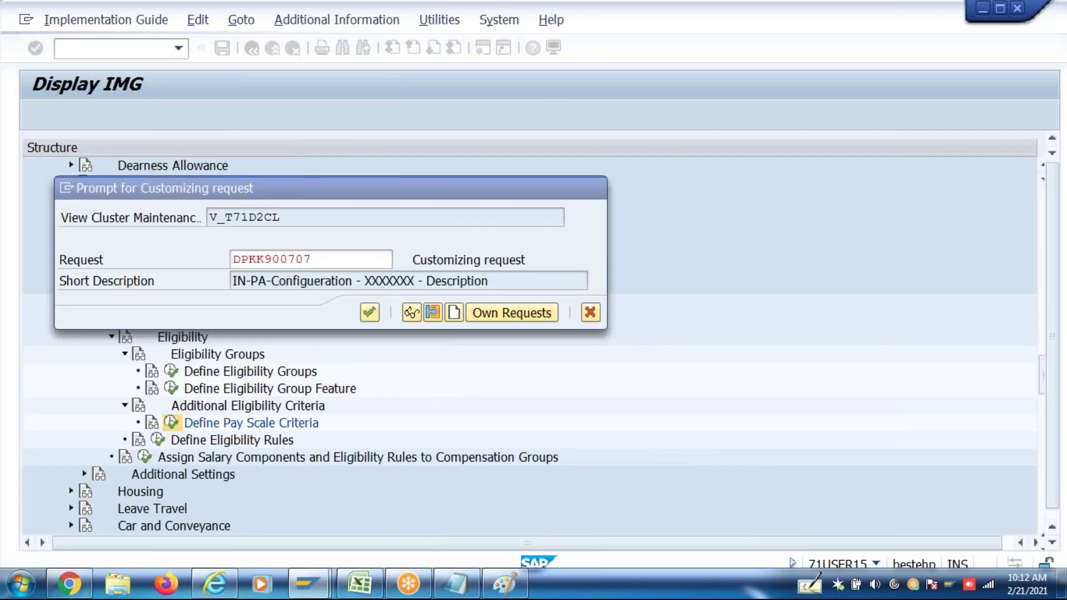
key(Return)
click(240, 169)
double_click(124, 185)
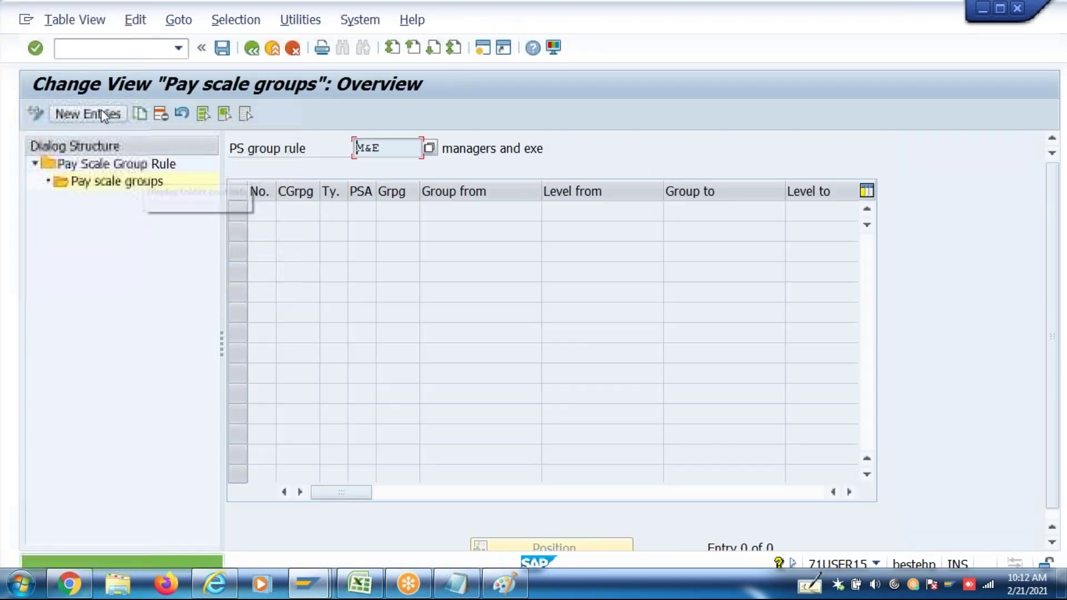
Enter the first pay scale row 40/6P/C1/3 ranging from MGR 1 to MGR 2
click(107, 114)
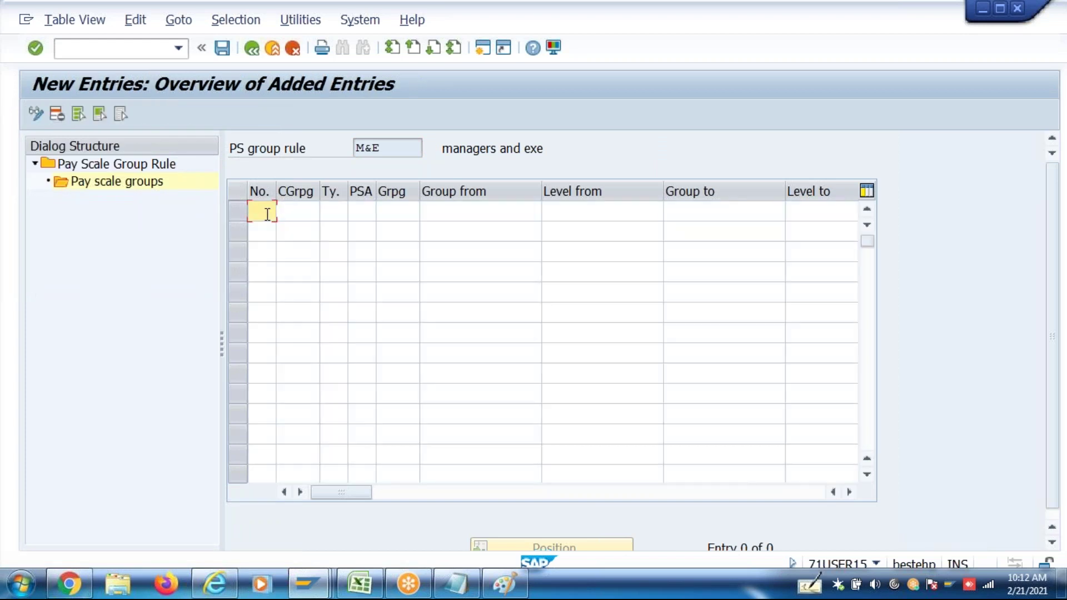
text(1)
text(40)
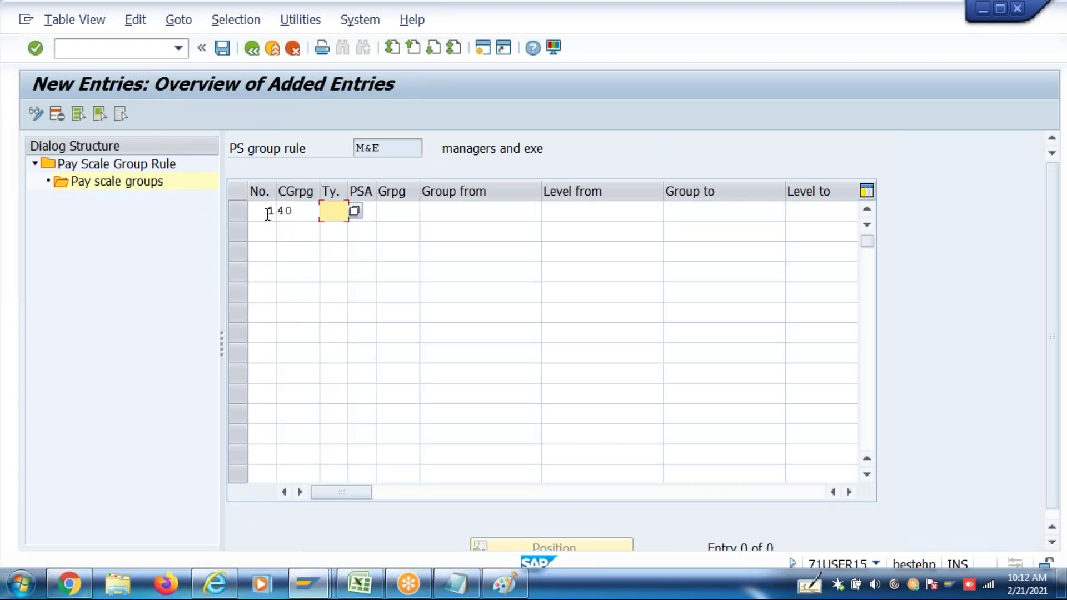
text(6p)
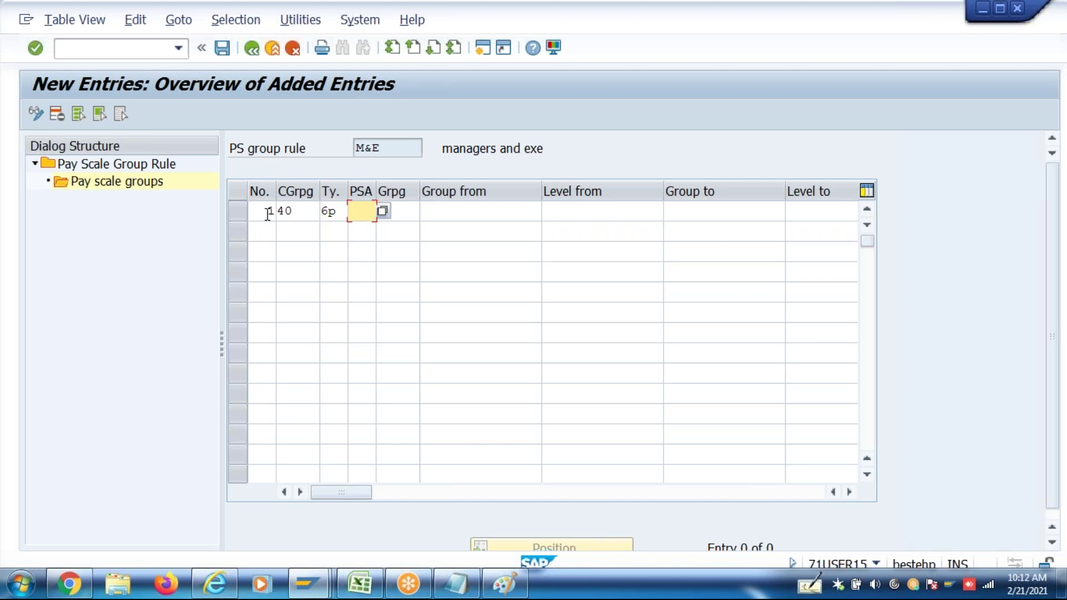
text(c1)
key(Tab)
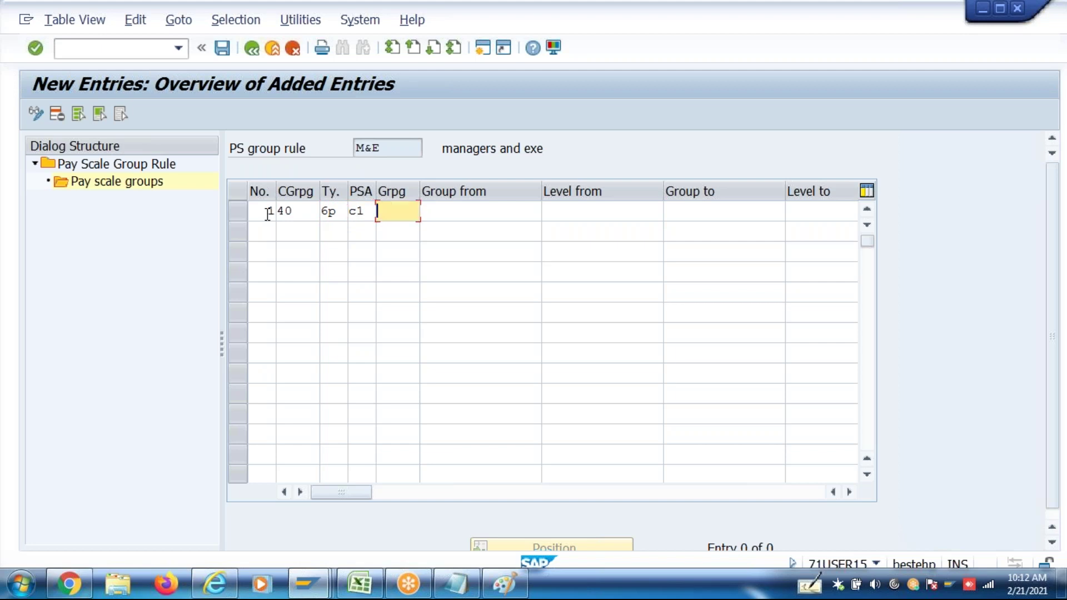
key(Tab)
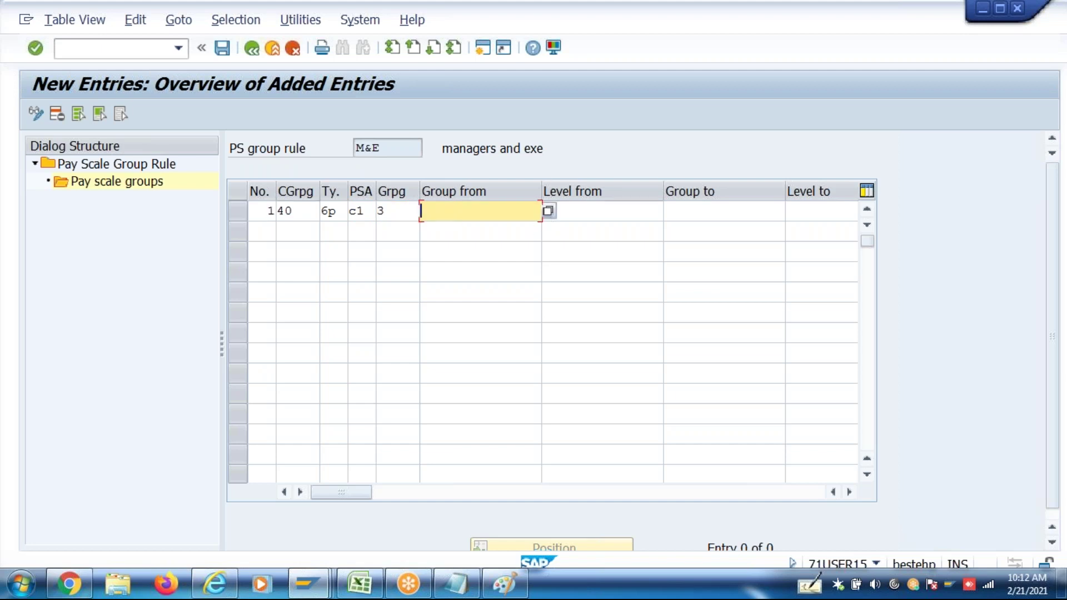
click(549, 211)
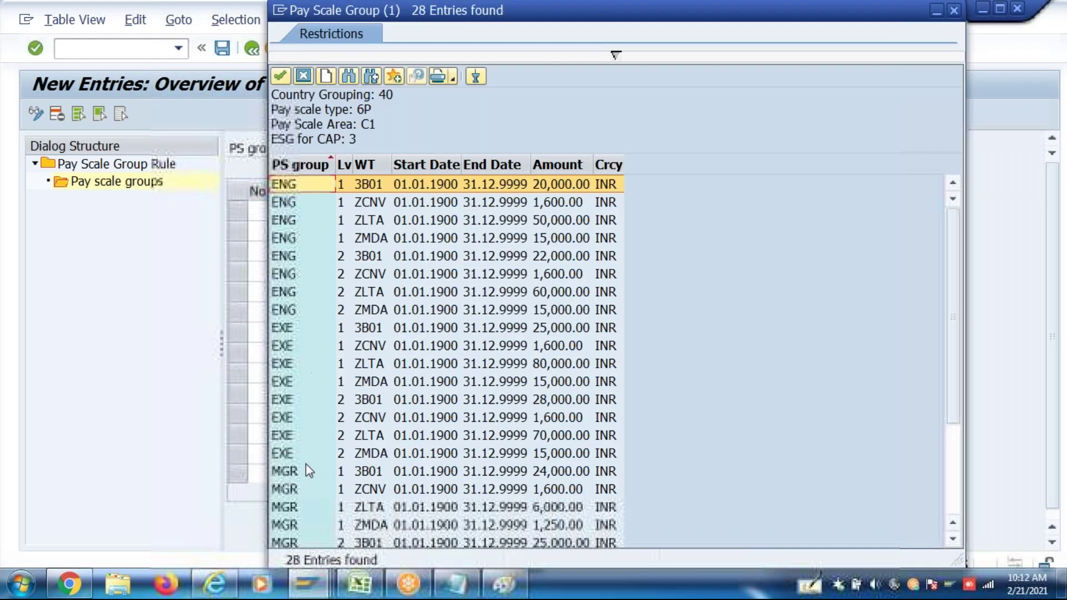
double_click(305, 477)
click(585, 209)
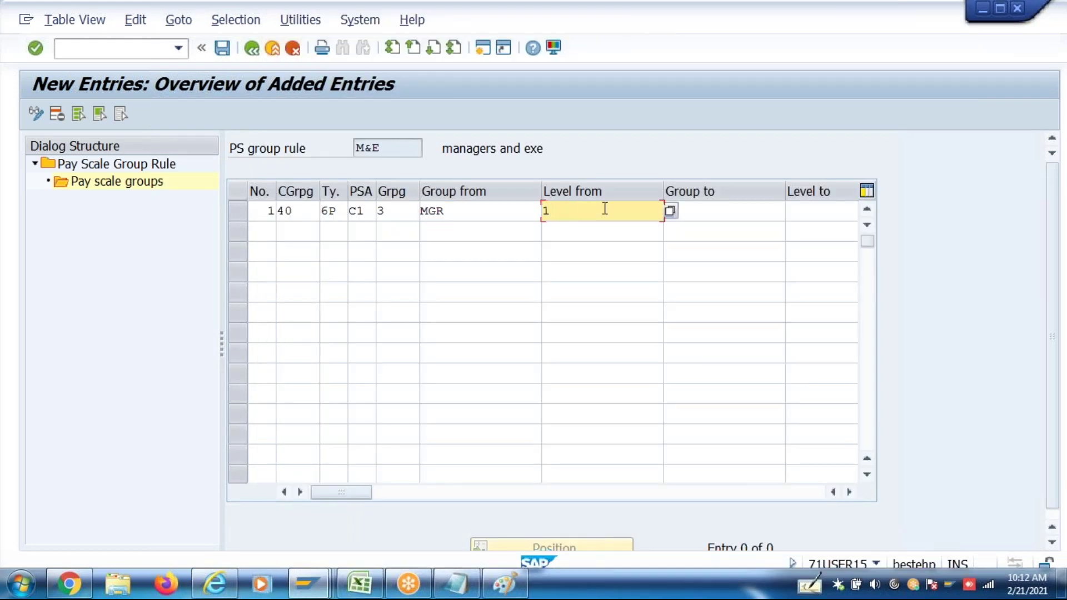
click(724, 210)
text(MGR)
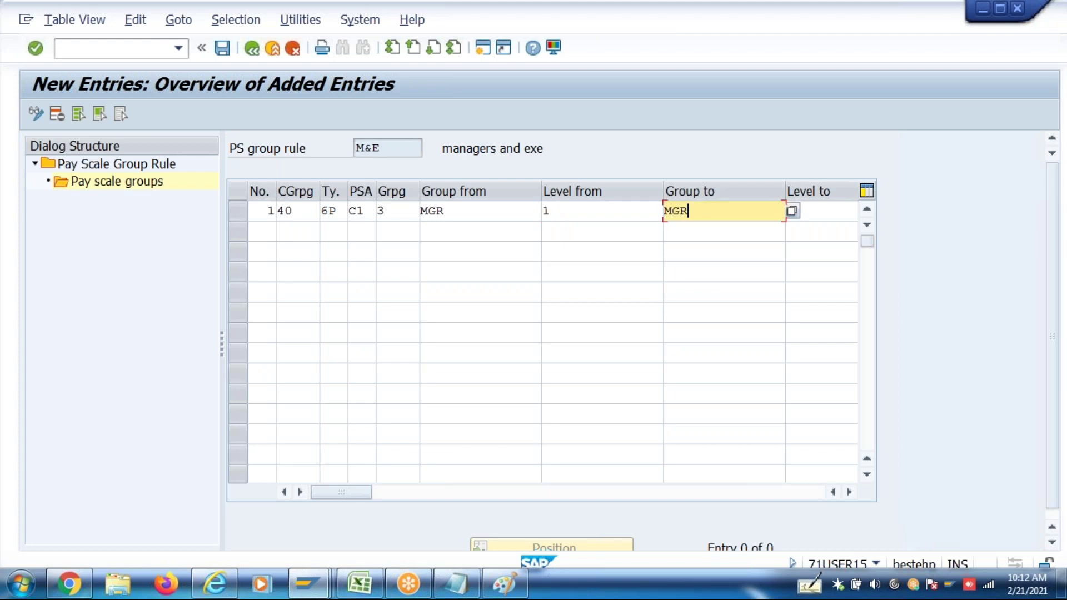
key(Tab)
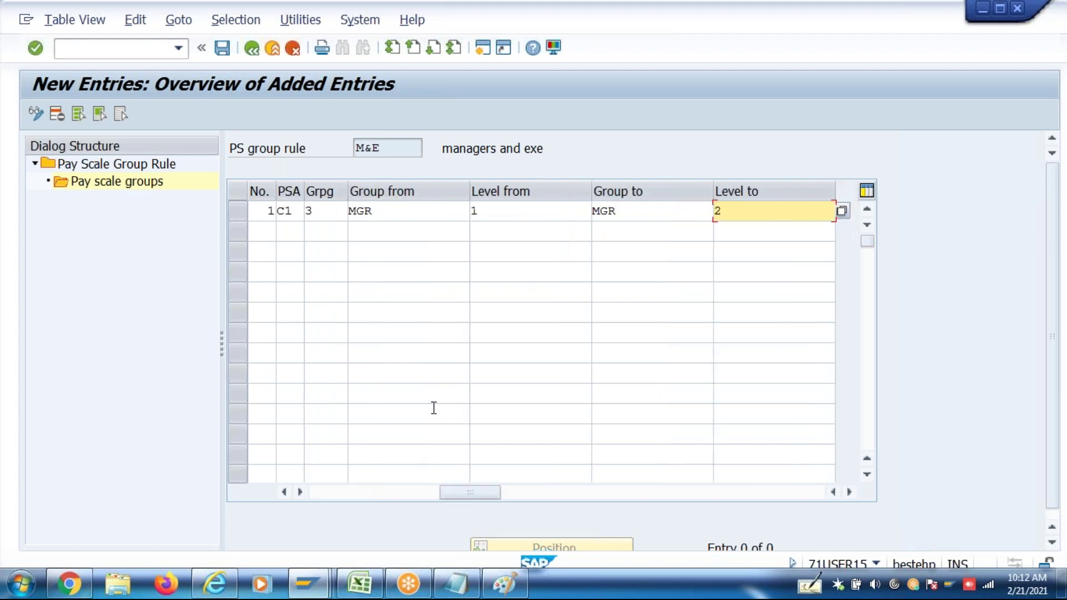
click(331, 499)
Fill a second row with No. 1, CGrpg 40, type 6P, area C1, Grpg 3
click(264, 238)
text(1)
key(Tab)
text(40)
key(Tab)
text(6P)
key(Tab)
text(C1)
key(Tab)
text(3)
key(Tab)
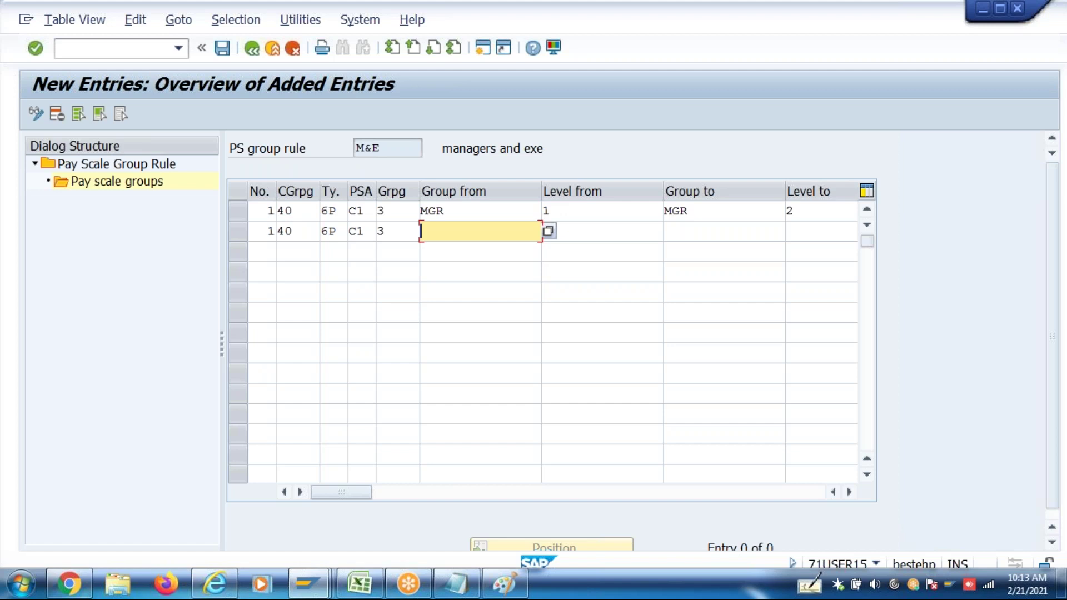
Set the second row's range from EXE level 1 to EXE level 2
click(548, 231)
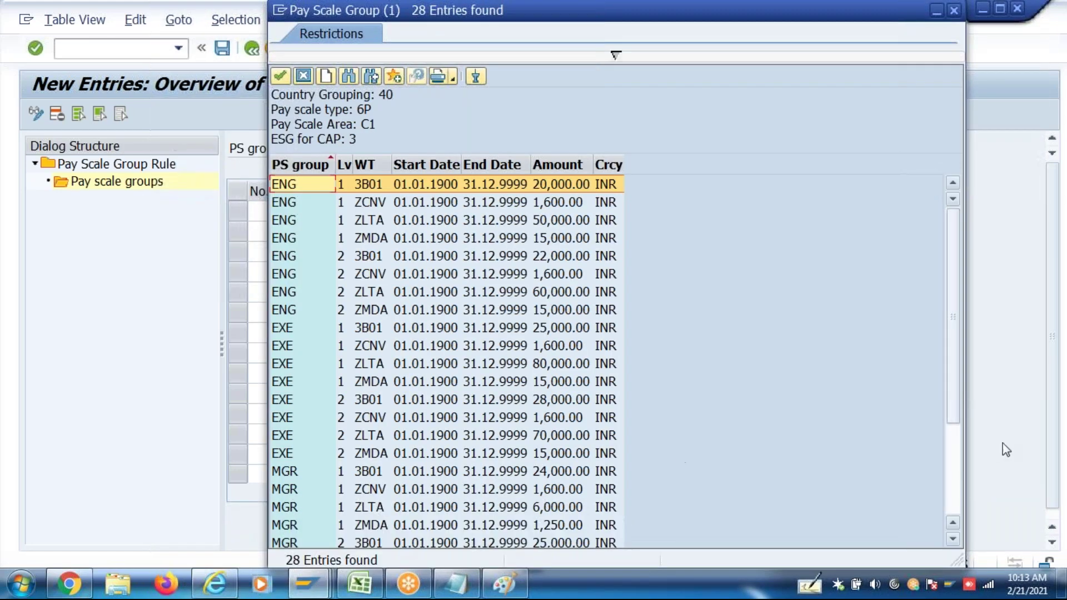
click(953, 490)
double_click(305, 220)
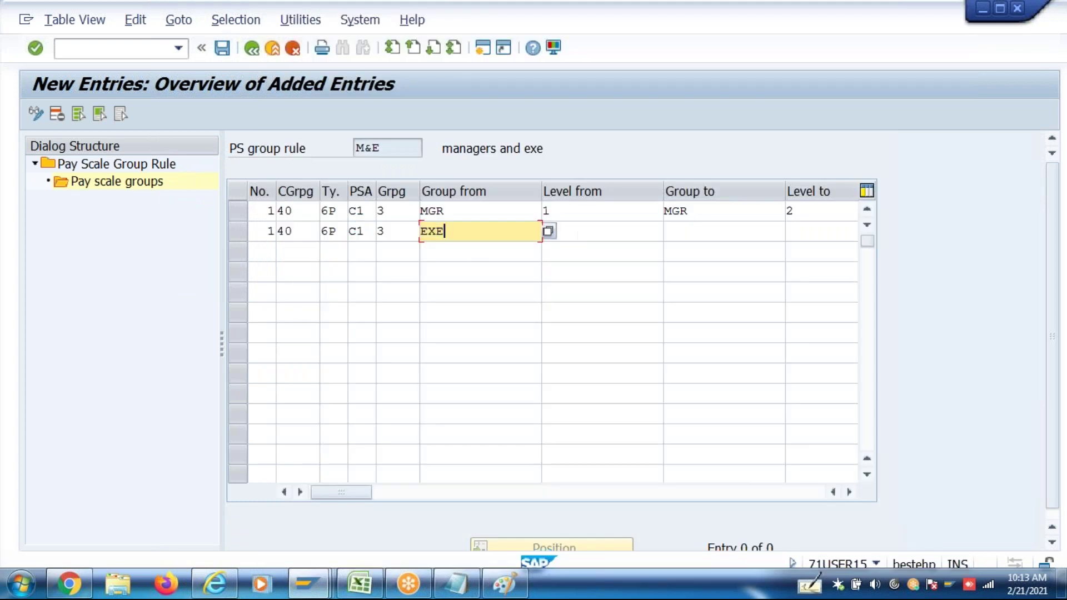
click(553, 232)
text(1)
key(Tab)
text(Exe)
key(Tab)
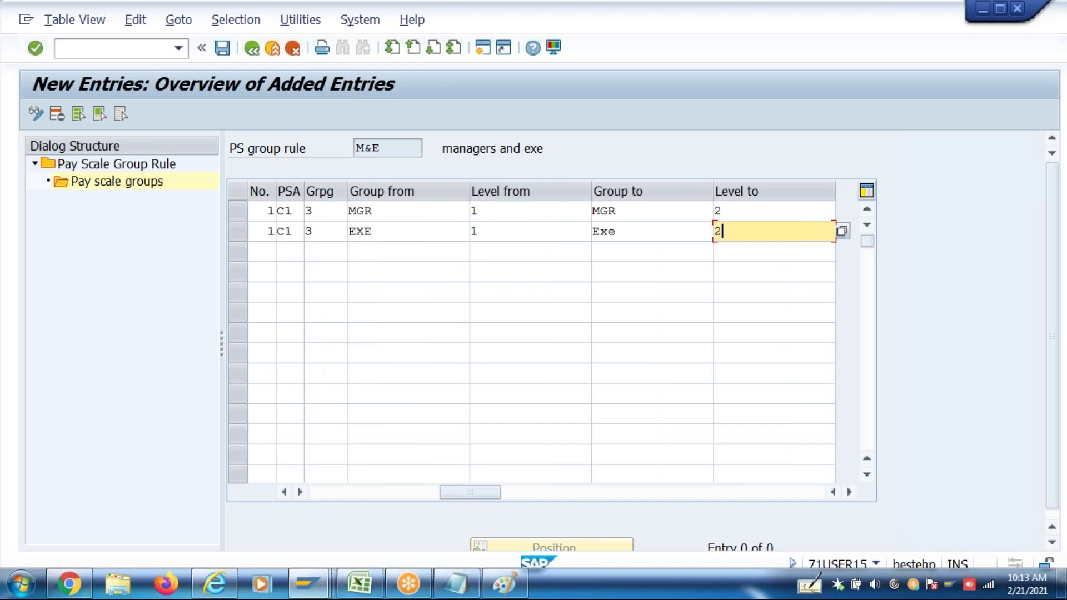
click(326, 496)
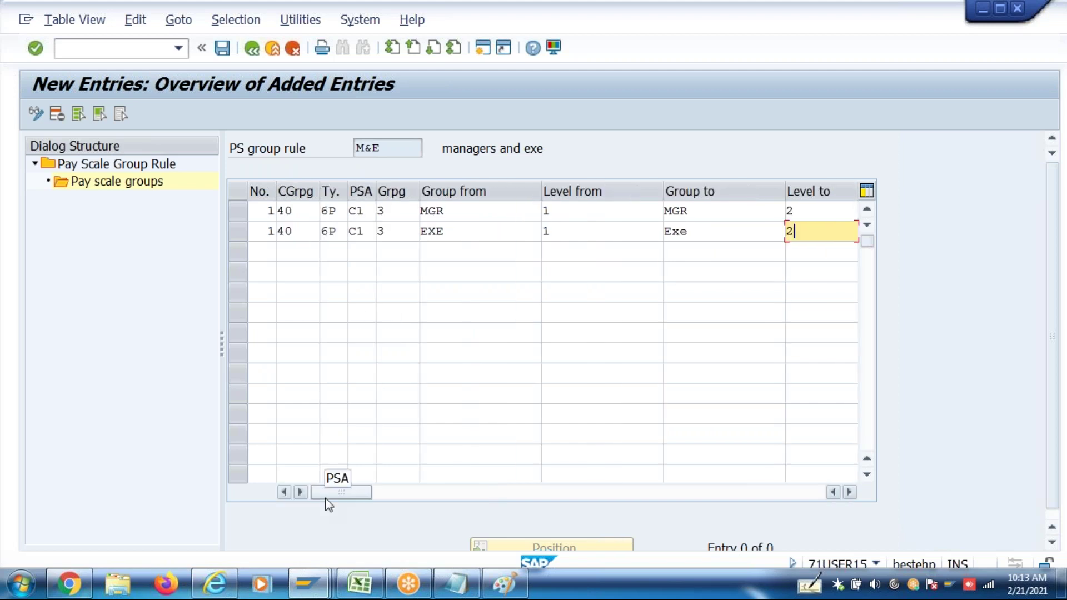
Number the rows 001 and 002 and save the MGR and EXE pay scale groups
key(Return)
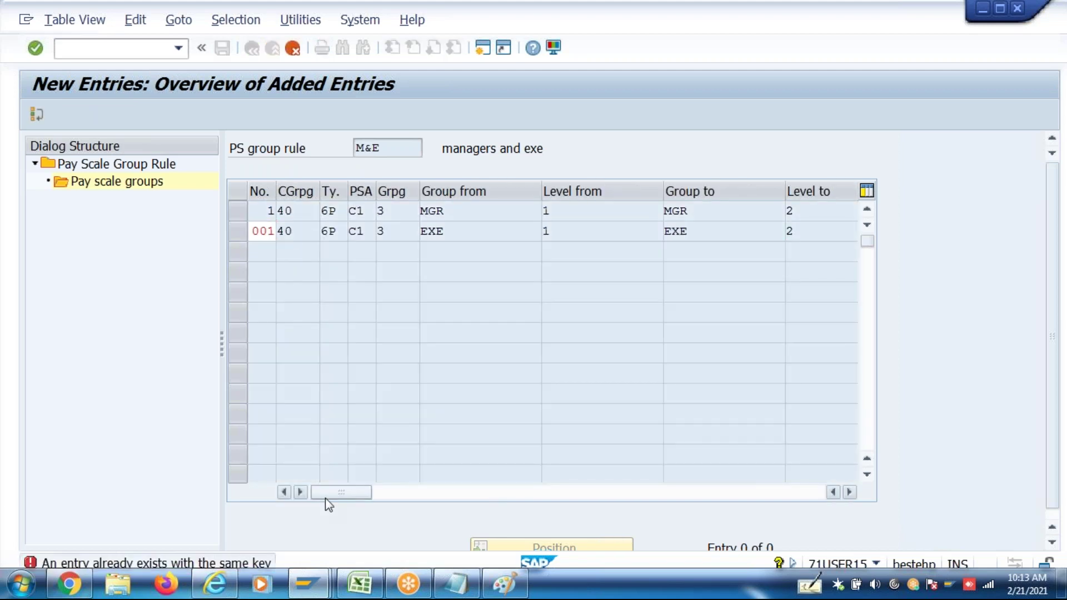
text(2)
key(Return)
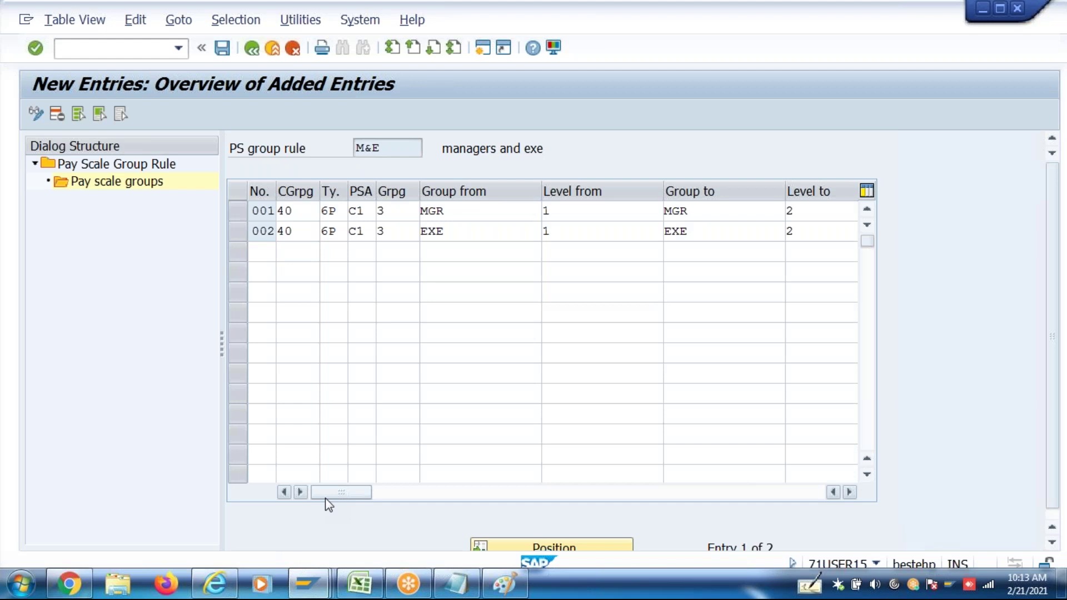
key(ctrl+s)
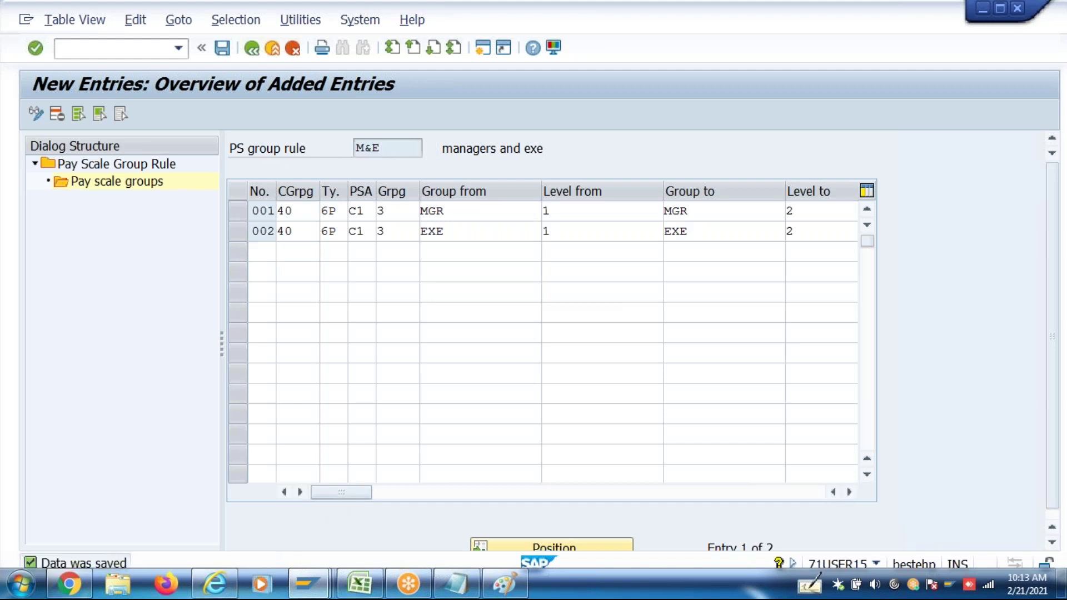
click(223, 49)
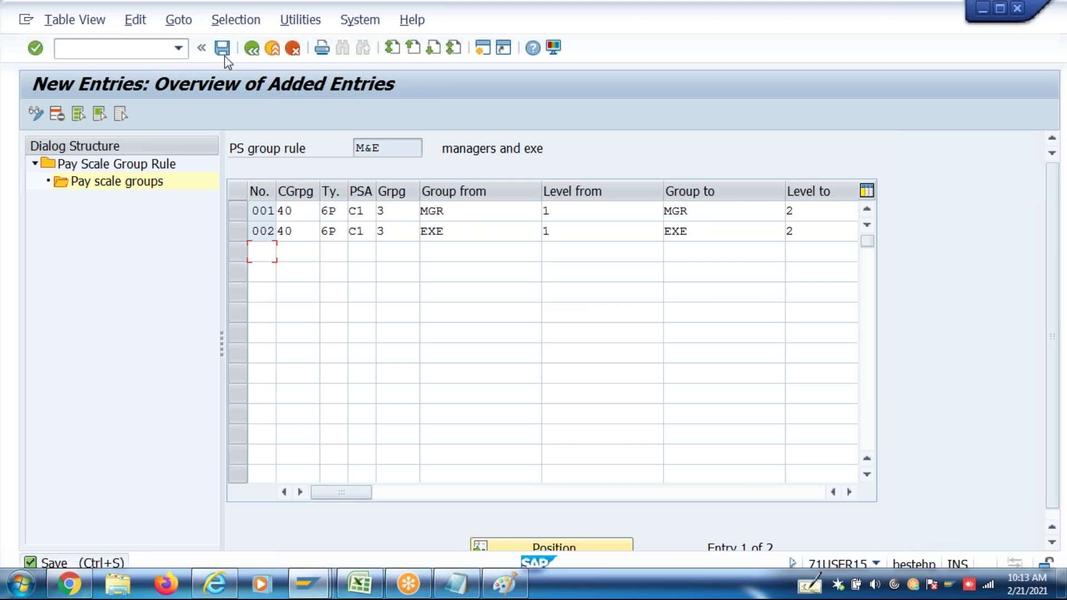
Back out of the pay scale group views to the IMG tree
click(252, 55)
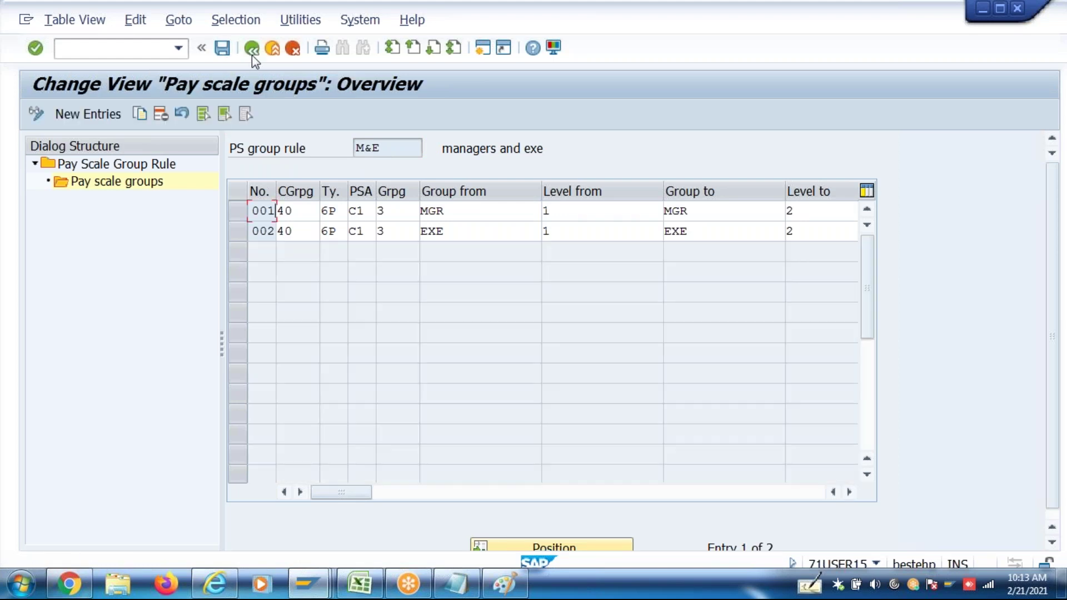
click(251, 55)
click(251, 55)
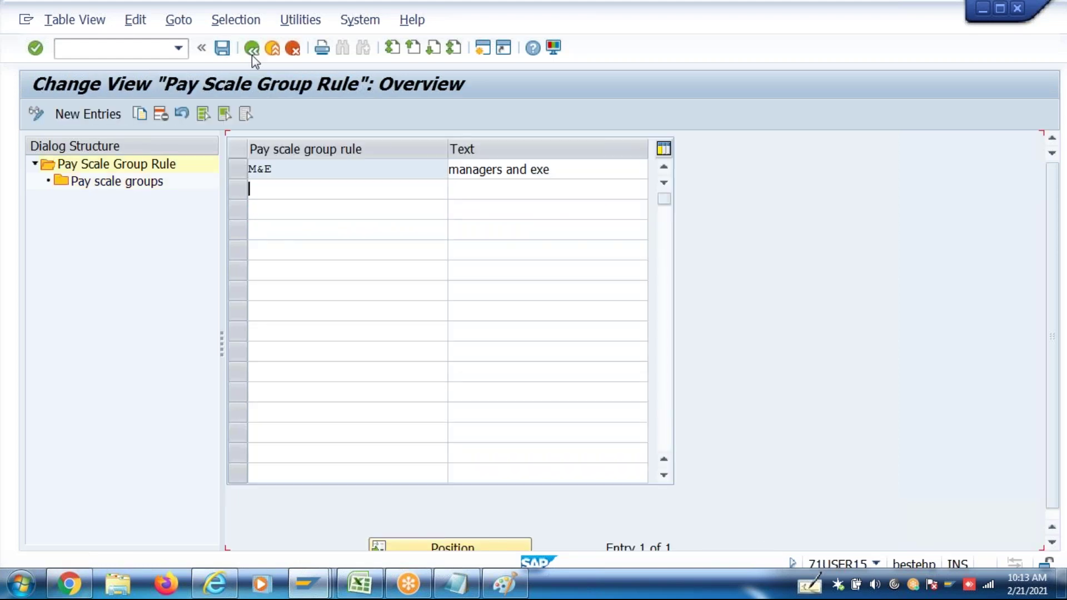
click(252, 55)
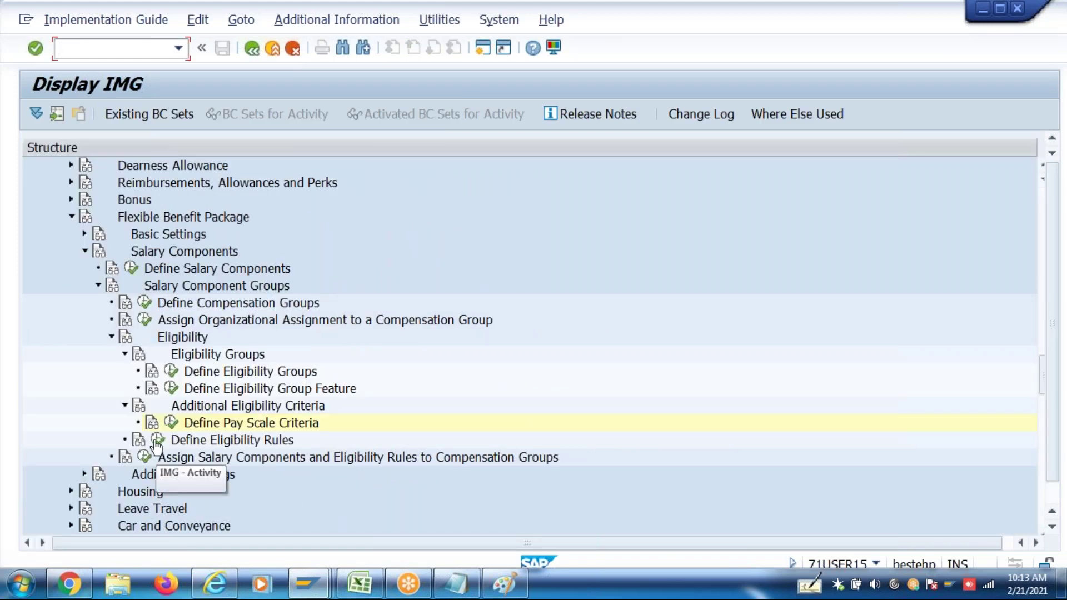
click(158, 442)
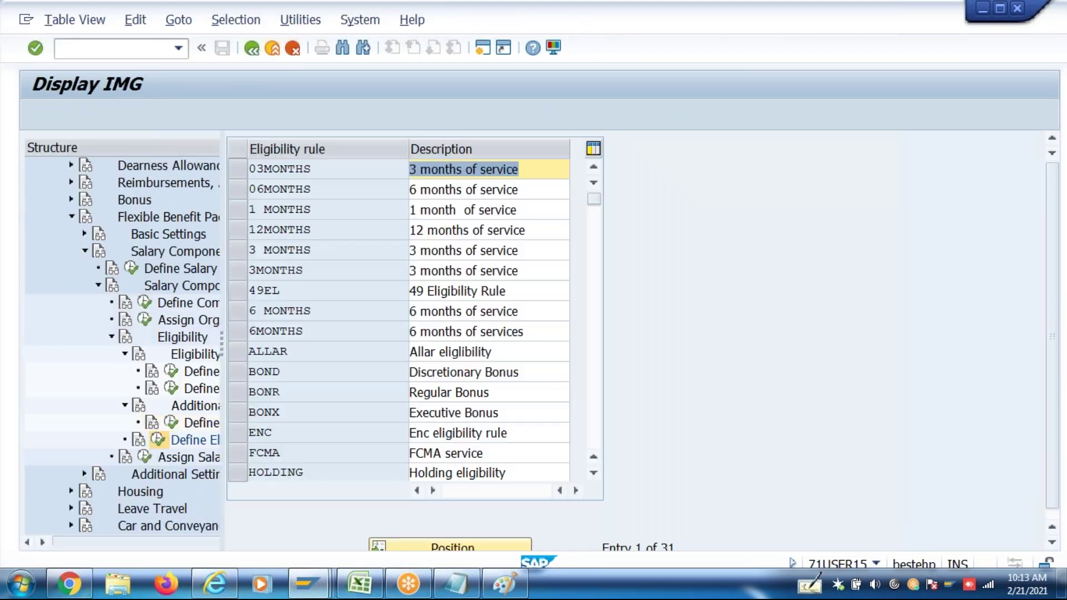
Create eligibility rule ZMEX 'managers and Ex' and save it to the customizing request
click(108, 116)
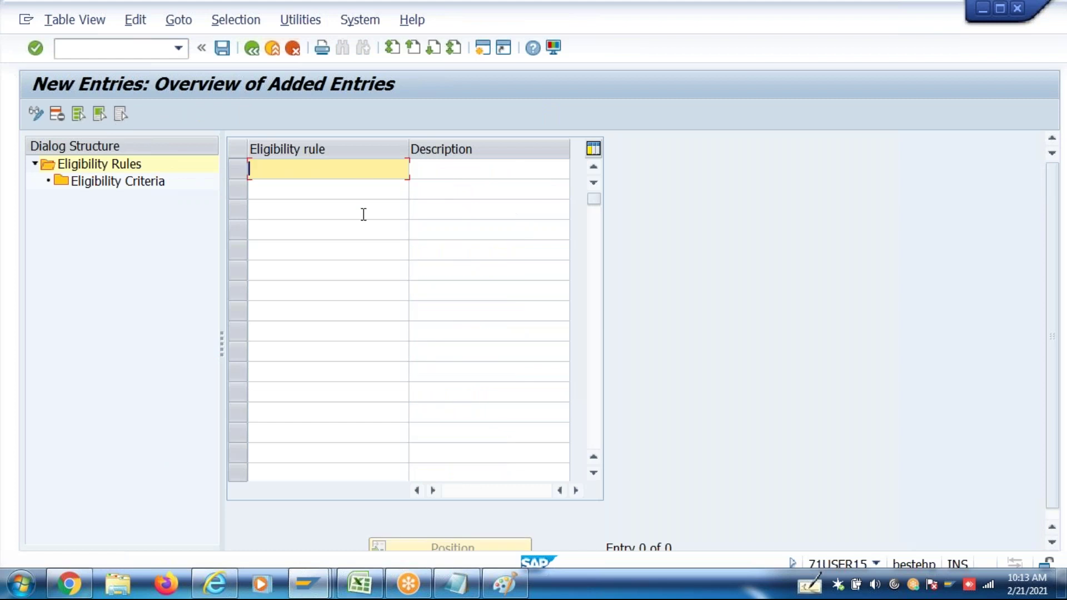
text(ZME)
click(449, 171)
text(managers)
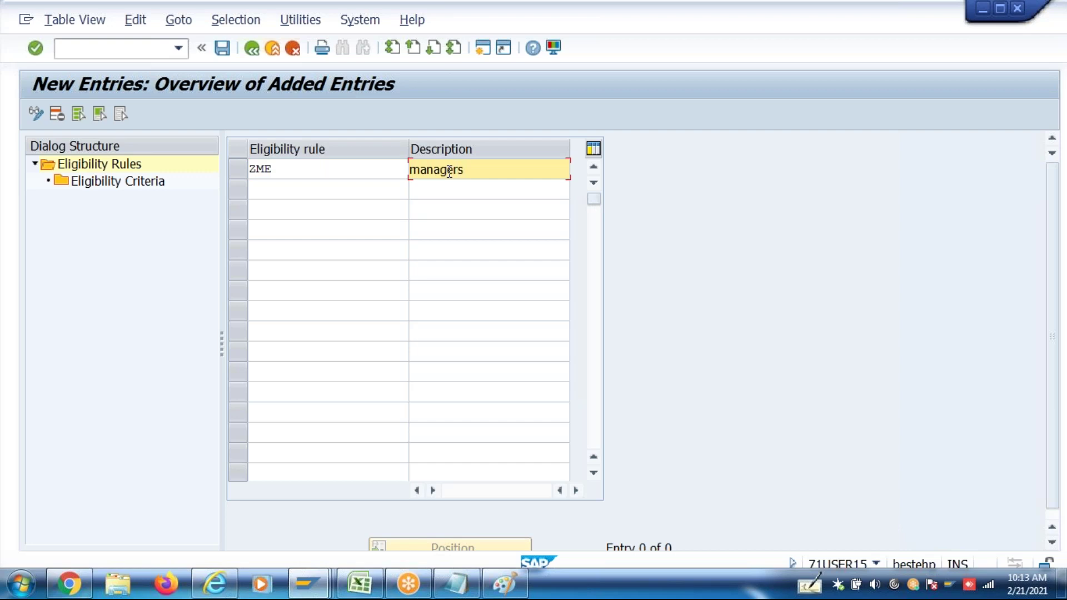
click(350, 169)
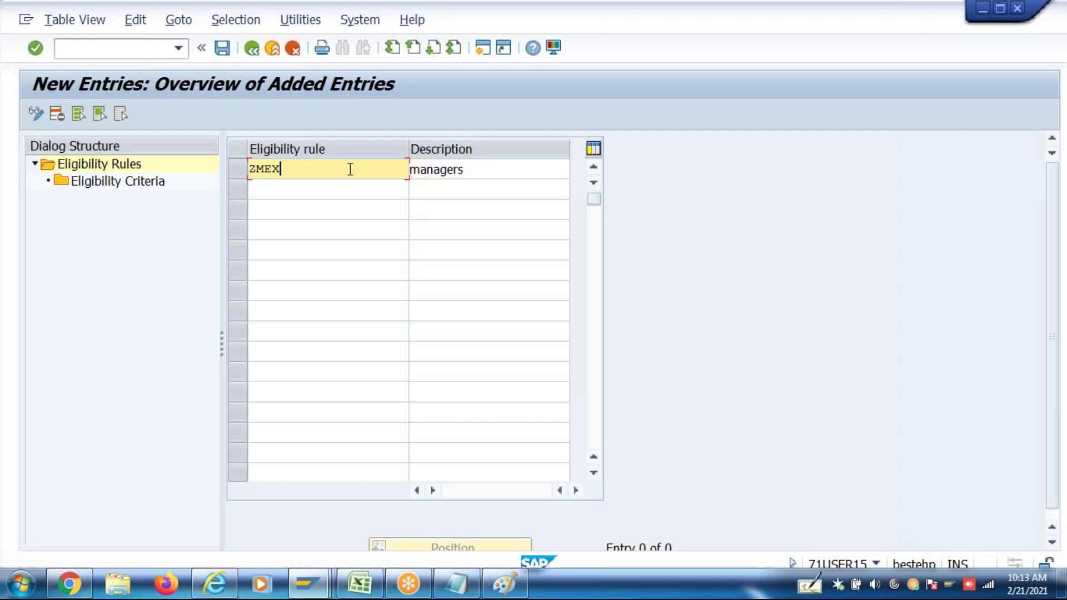
click(489, 174)
text(and Ex)
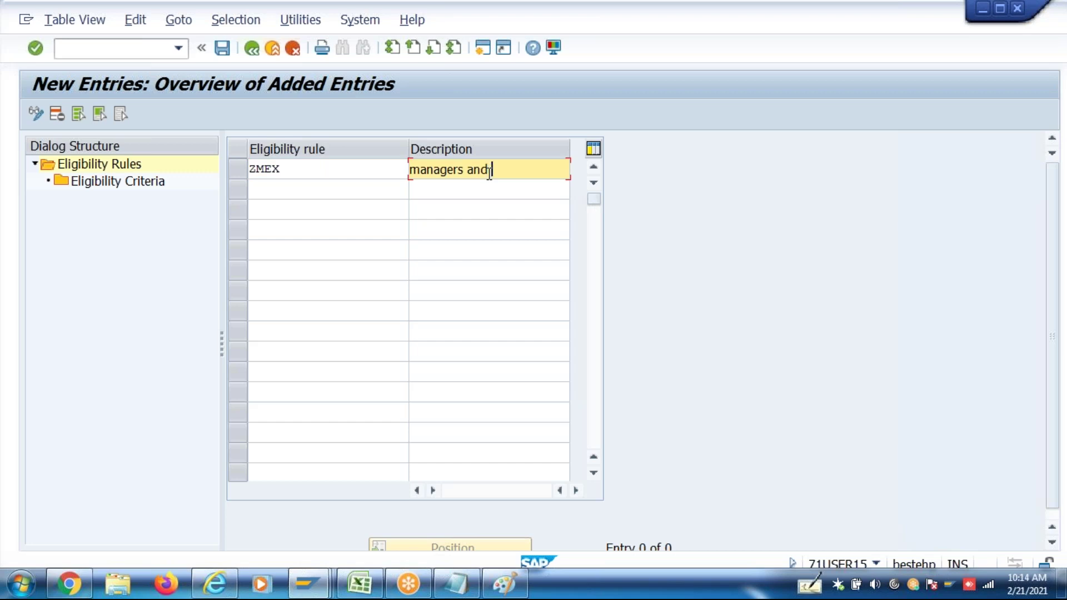
key(Return)
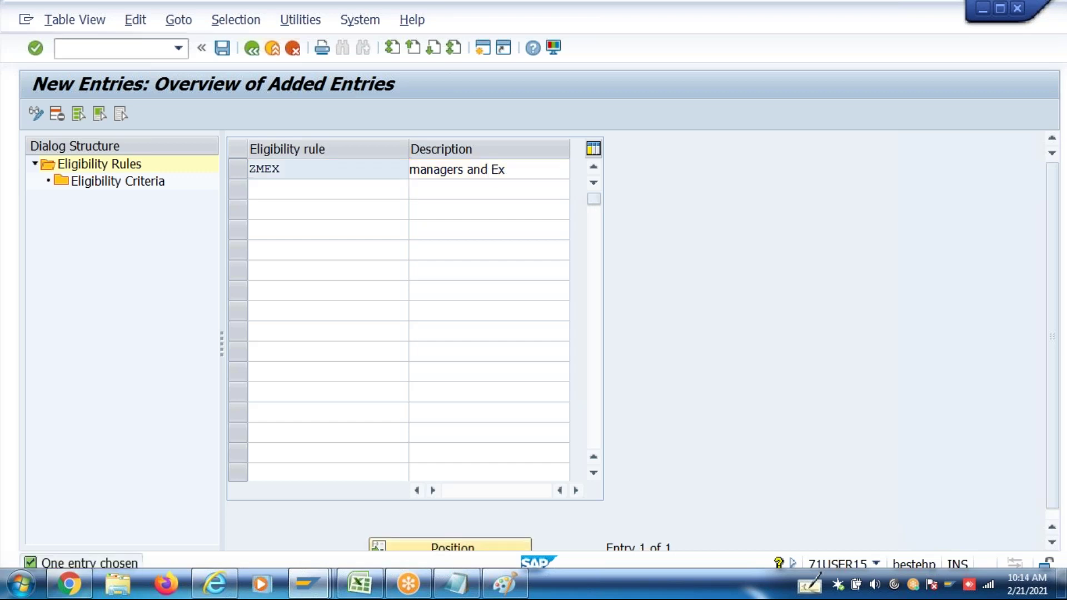
key(ctrl+s)
key(Return)
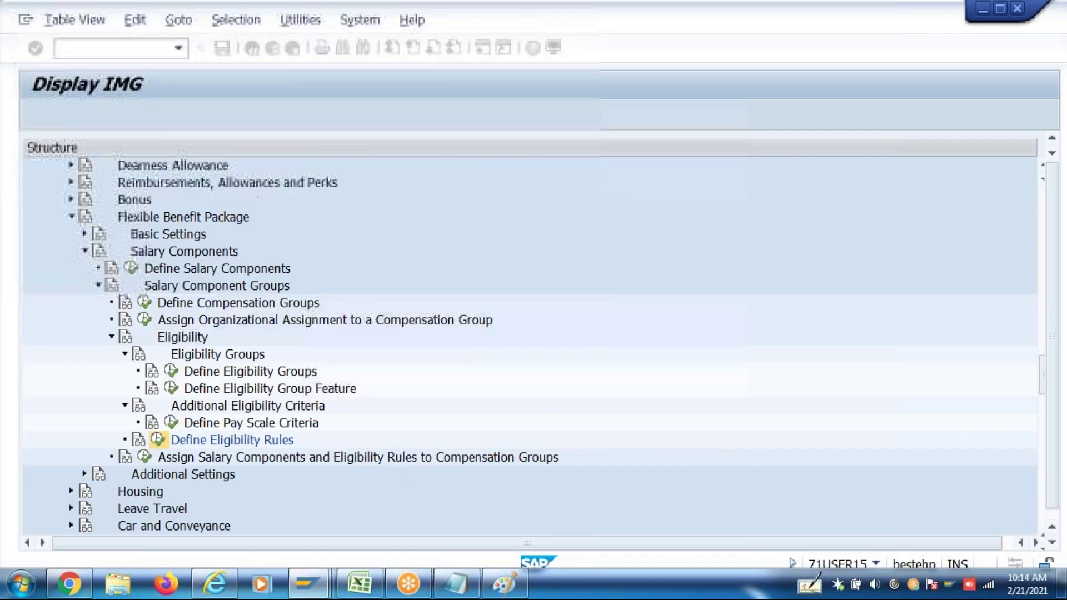
double_click(151, 186)
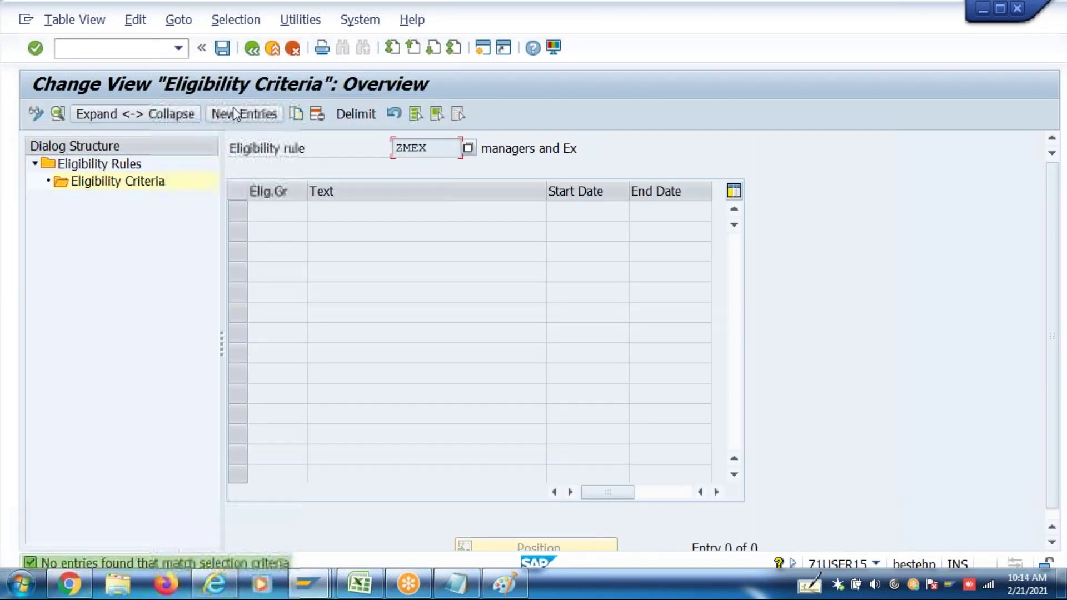
Add and save a ZMEX criterion for IN00, 01.01.1900–31.12.9999, limited to pay scale group M&E
click(234, 112)
click(350, 218)
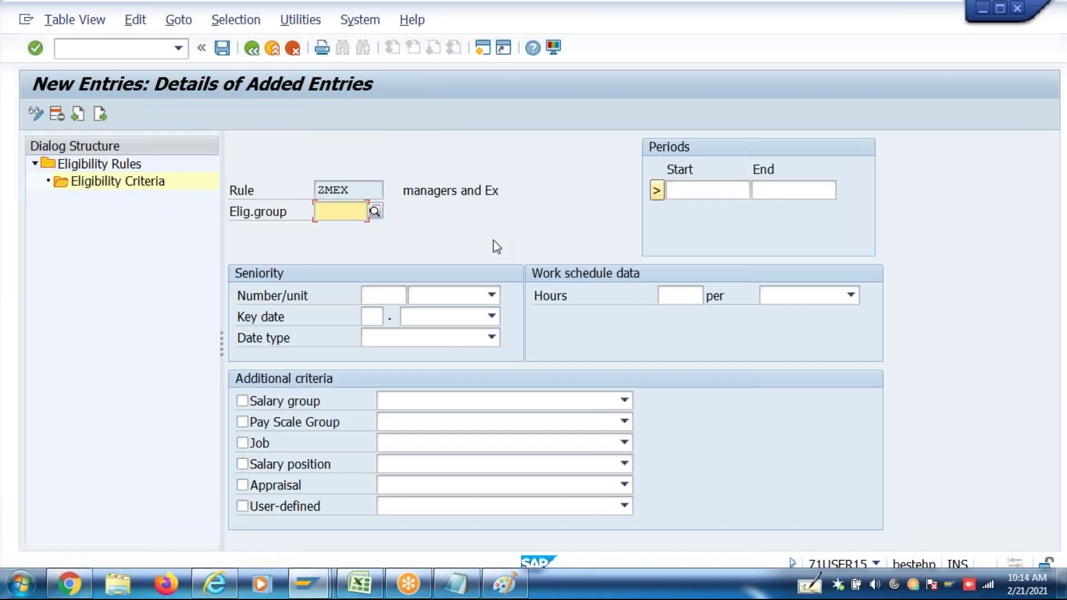
text(IN00)
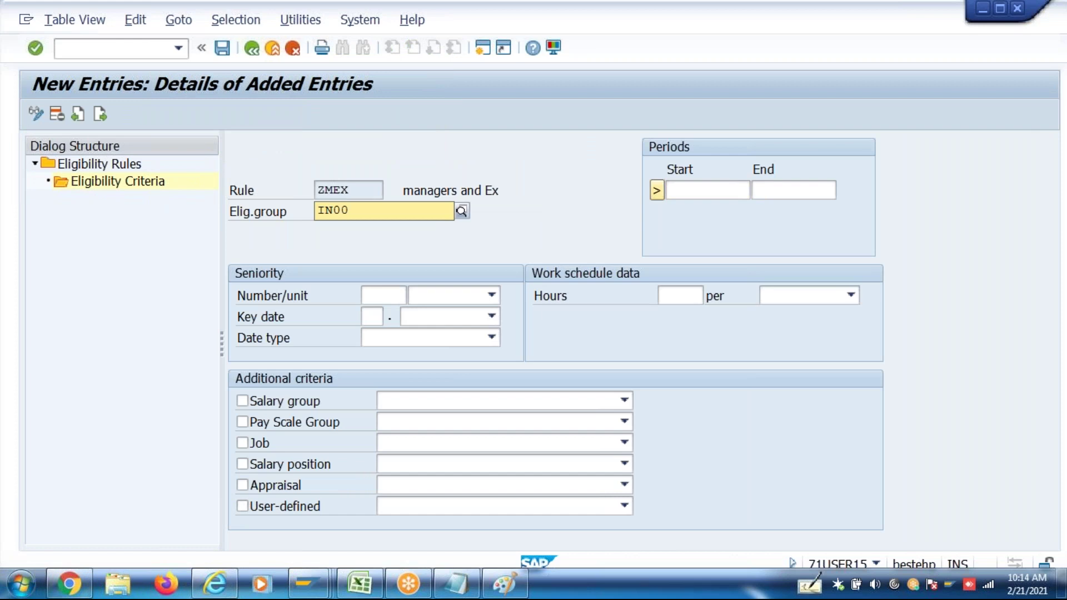
click(698, 191)
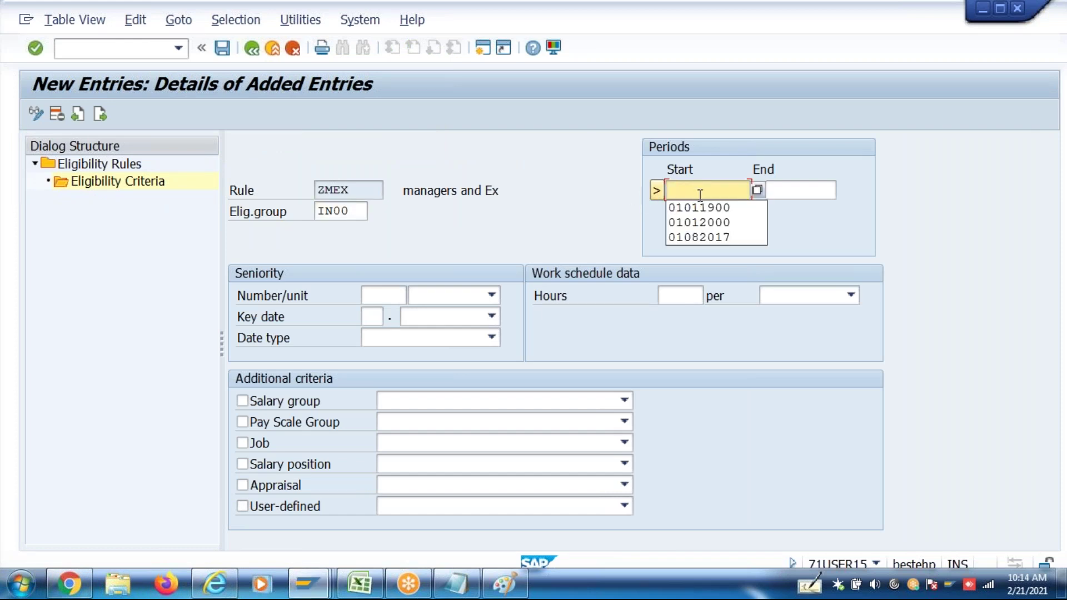
click(704, 209)
click(809, 183)
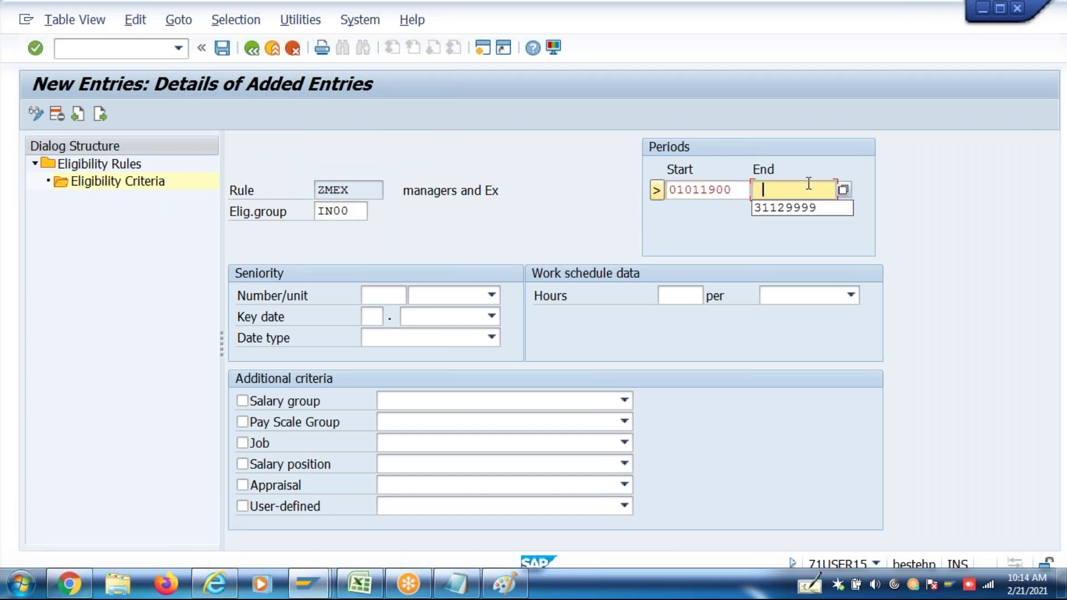
click(791, 210)
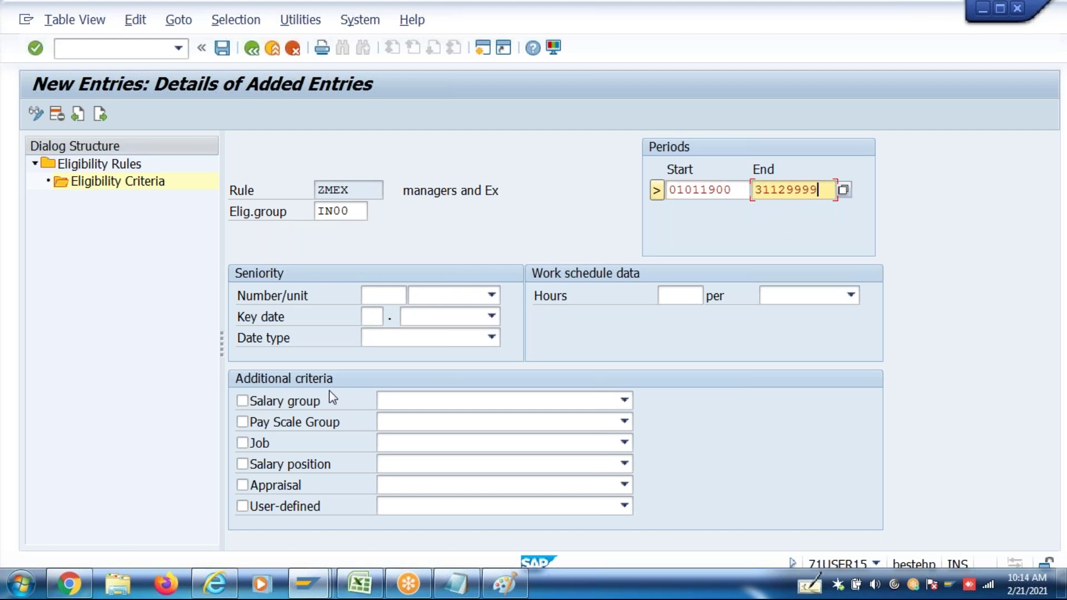
click(315, 422)
click(403, 426)
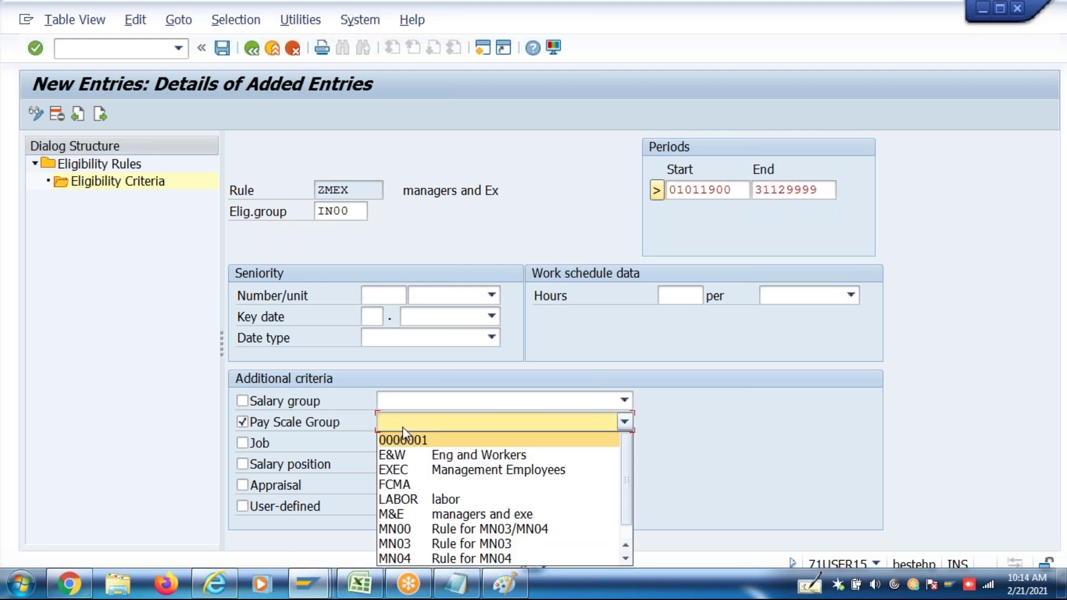
scroll(630, 532, down, 2)
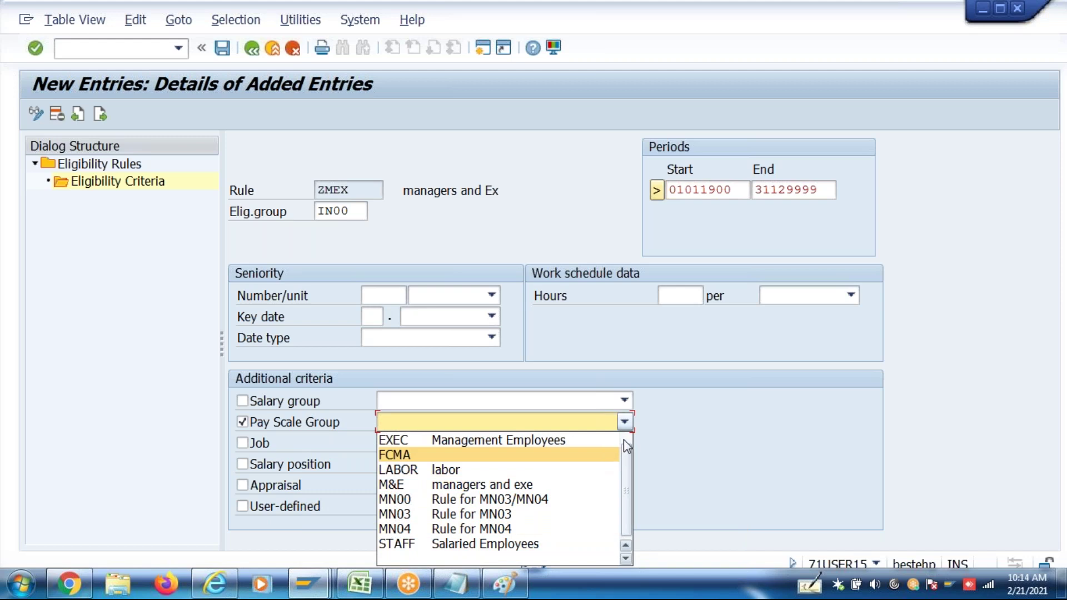
click(551, 485)
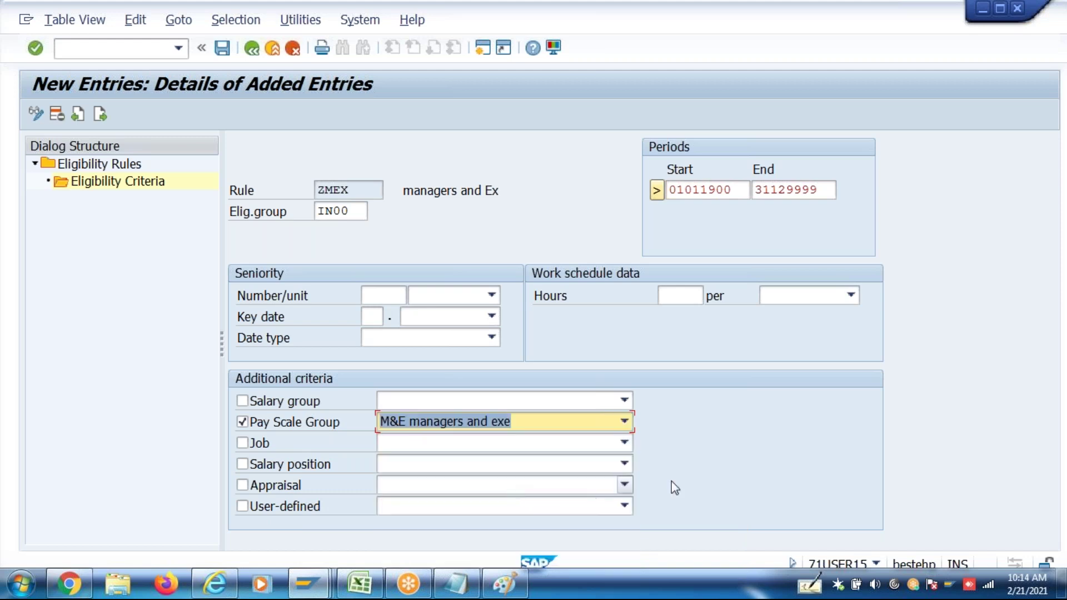
key(Return)
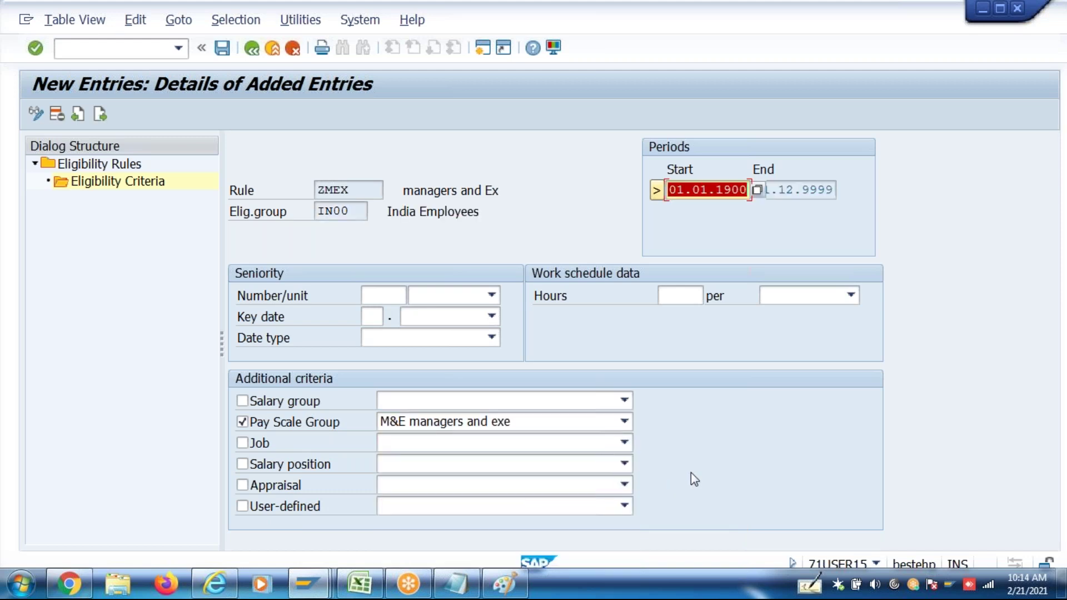
key(ctrl+s)
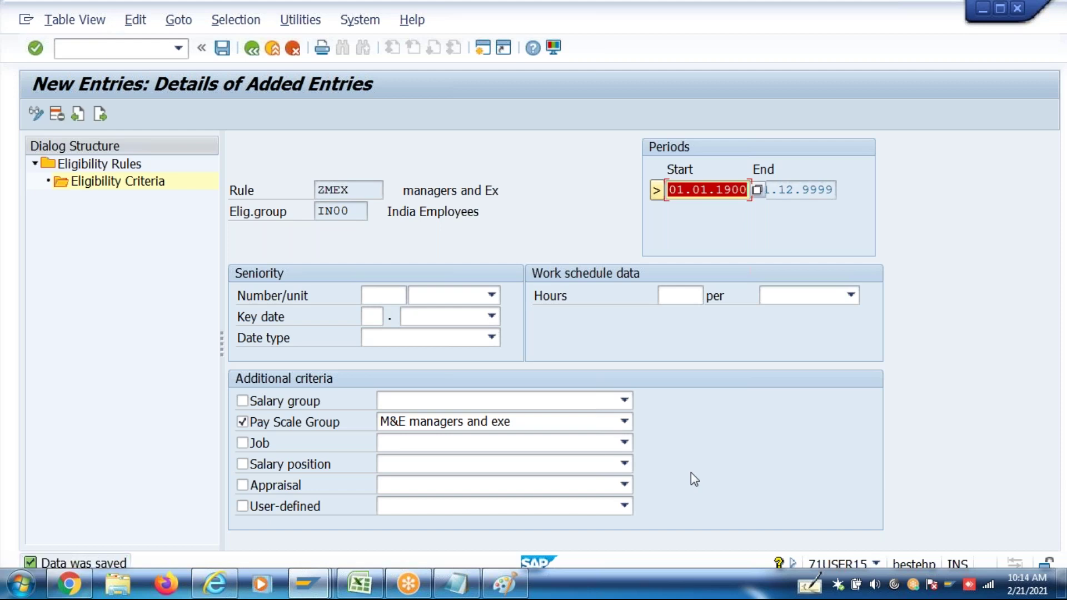
Check the saved criterion, then back out to the IMG structure
double_click(362, 189)
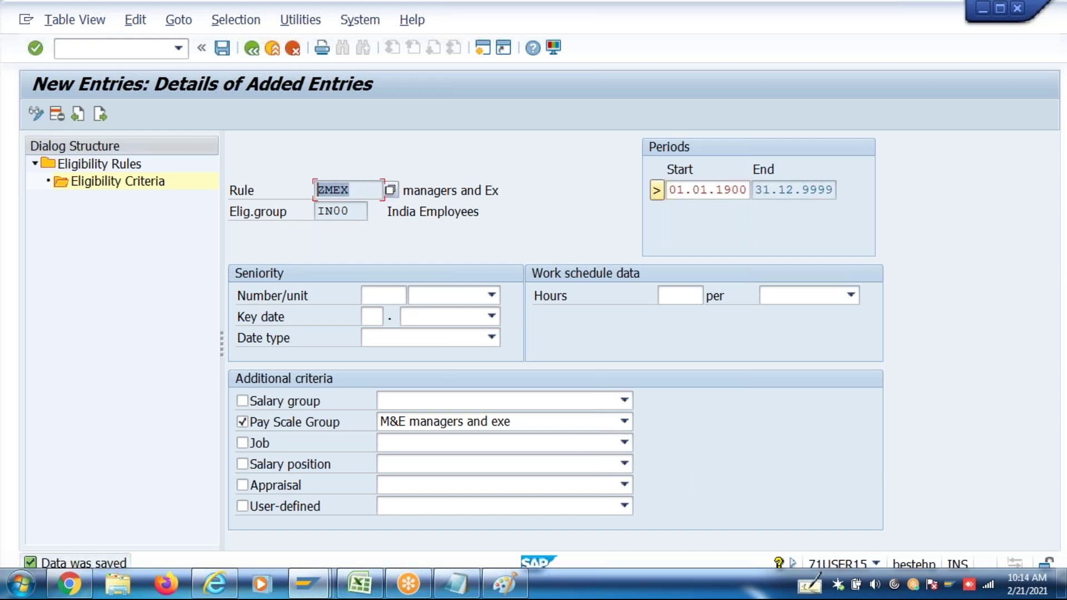
click(312, 294)
click(251, 49)
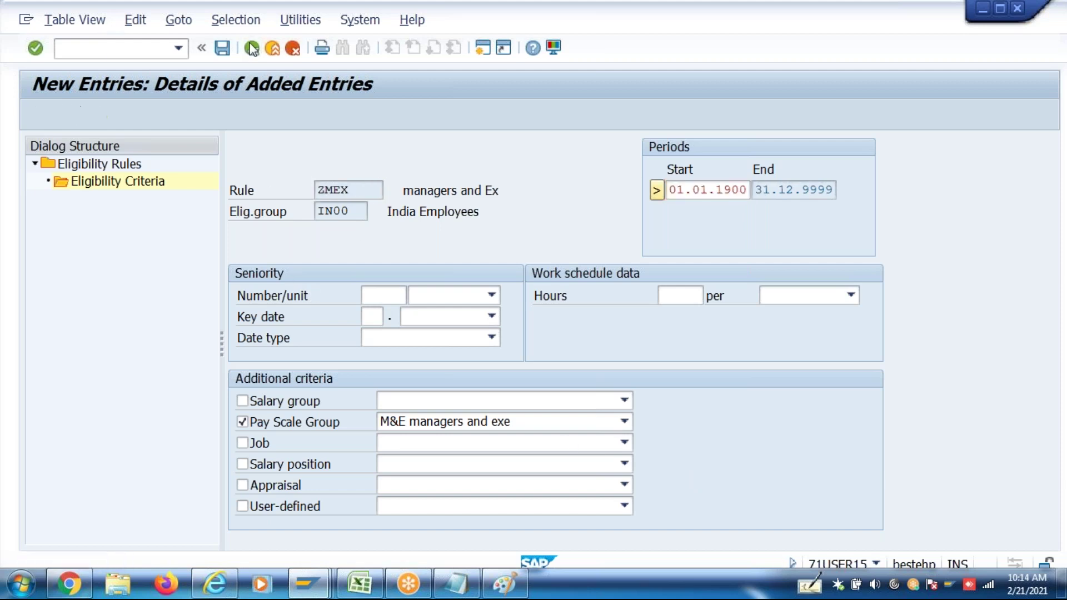
click(251, 49)
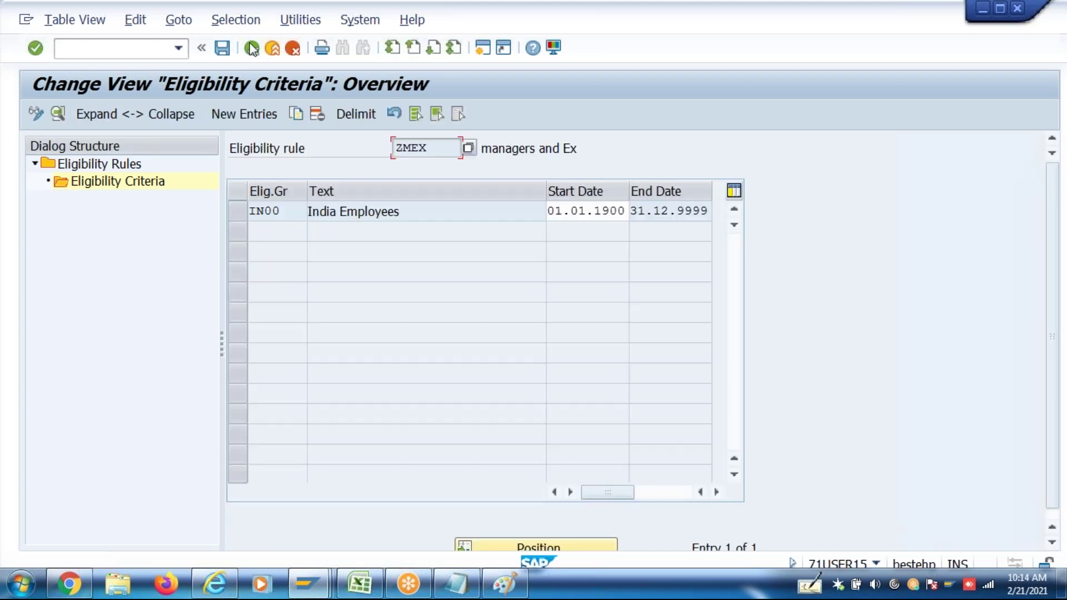
click(251, 49)
click(251, 49)
click(251, 51)
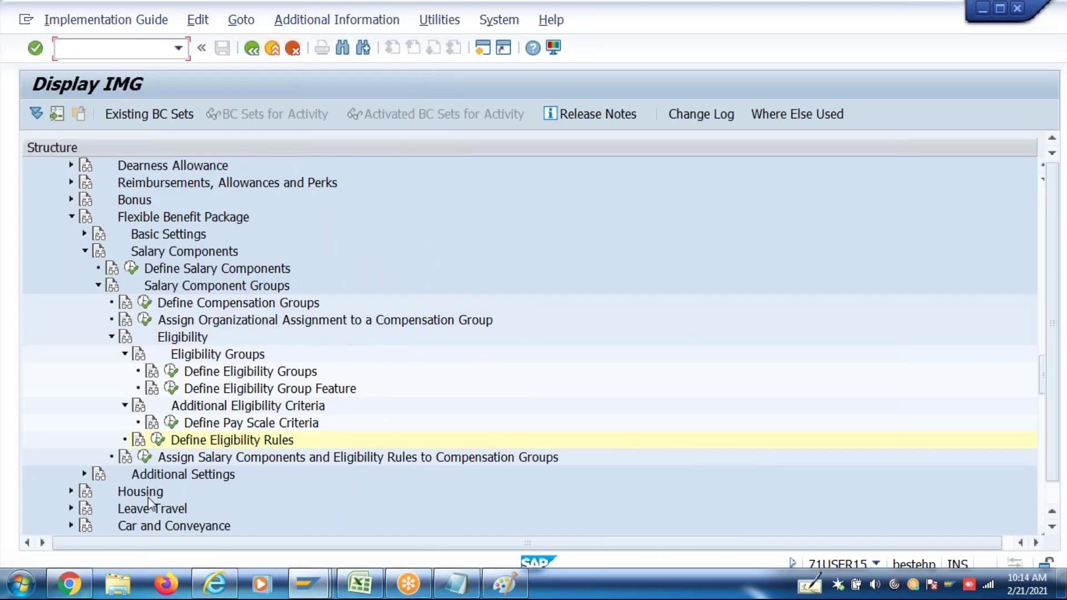
For compensation group P000, give ZCN2 eligibility rule ZMEX and a 20,000 maximum
click(144, 456)
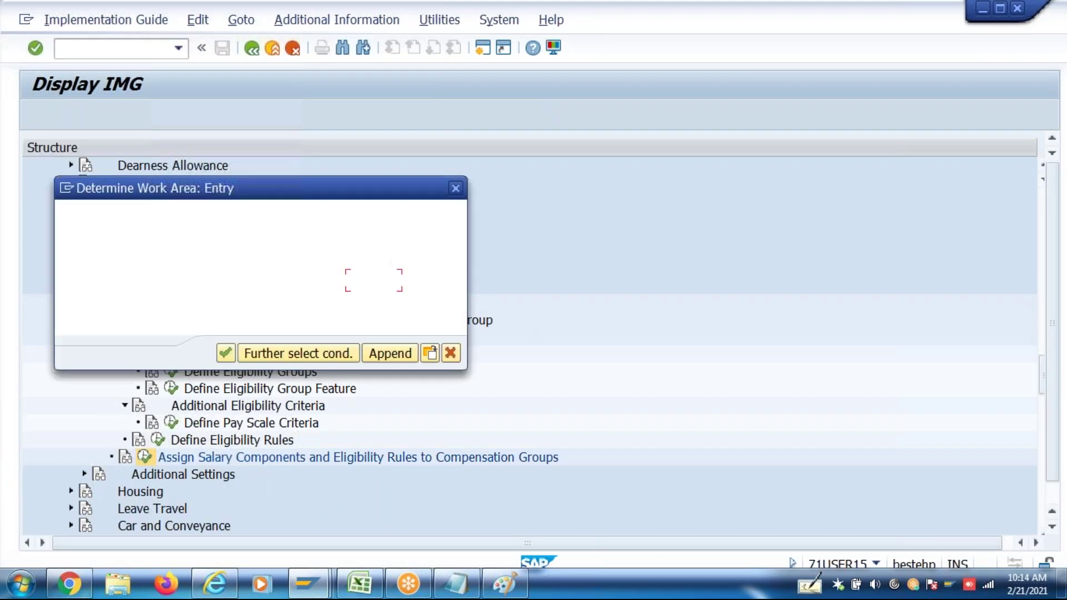
text(p000)
key(Return)
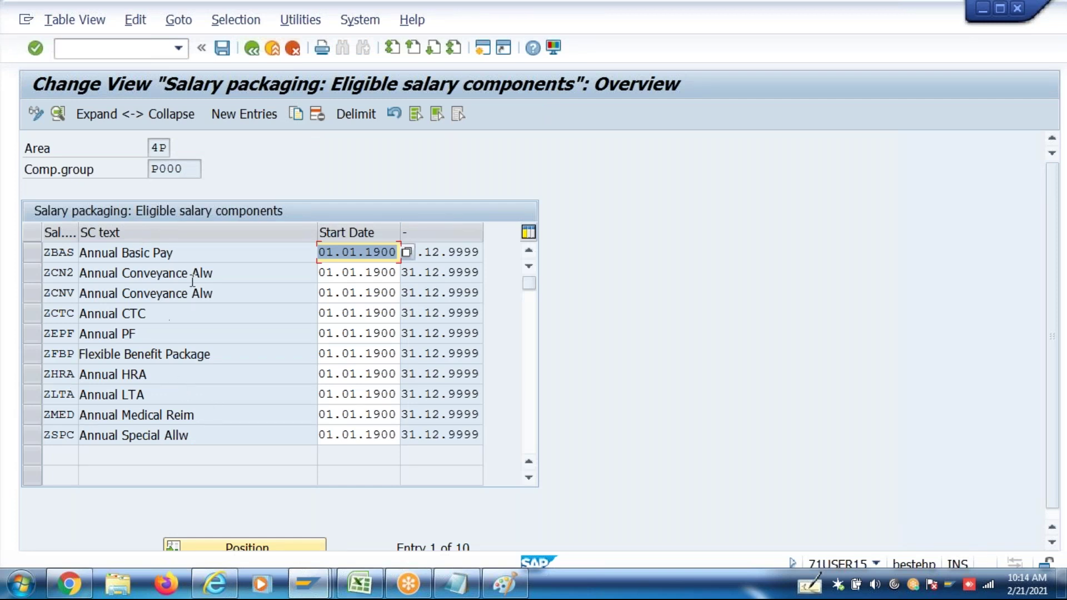
double_click(229, 271)
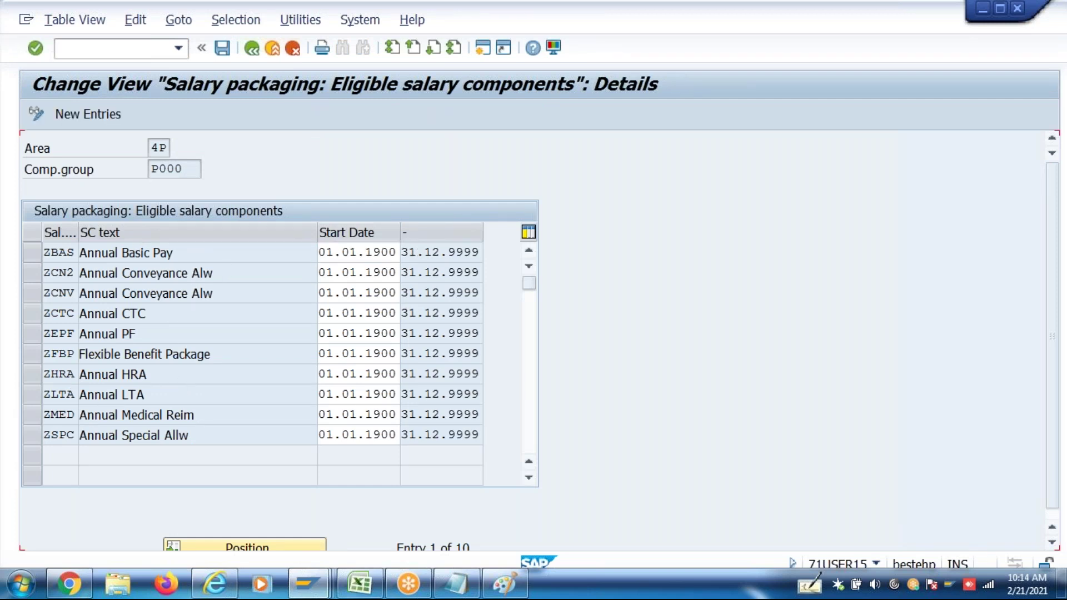
click(166, 487)
text(ZMEX)
key(Return)
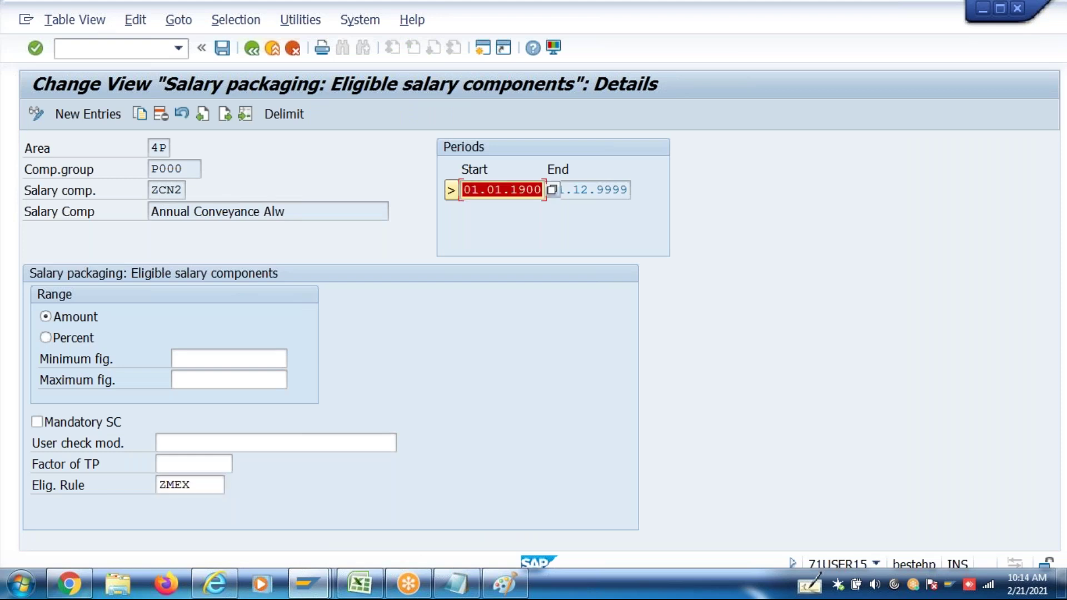
click(198, 382)
text(20,000)
key(Return)
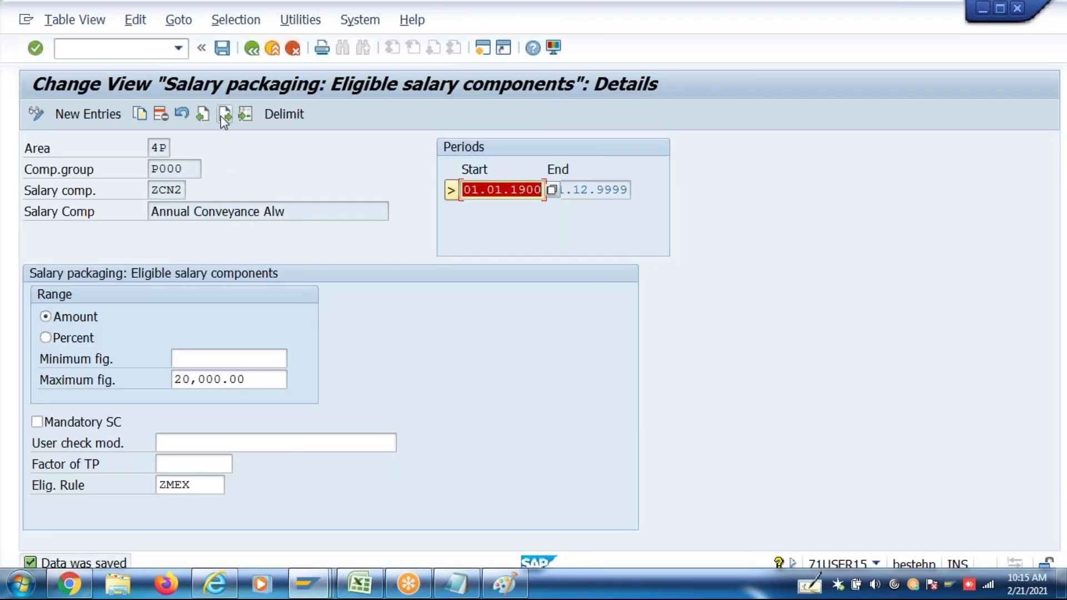
Lower ZCNV's maximum from 19,200.00 to 15,000 and save it
click(253, 50)
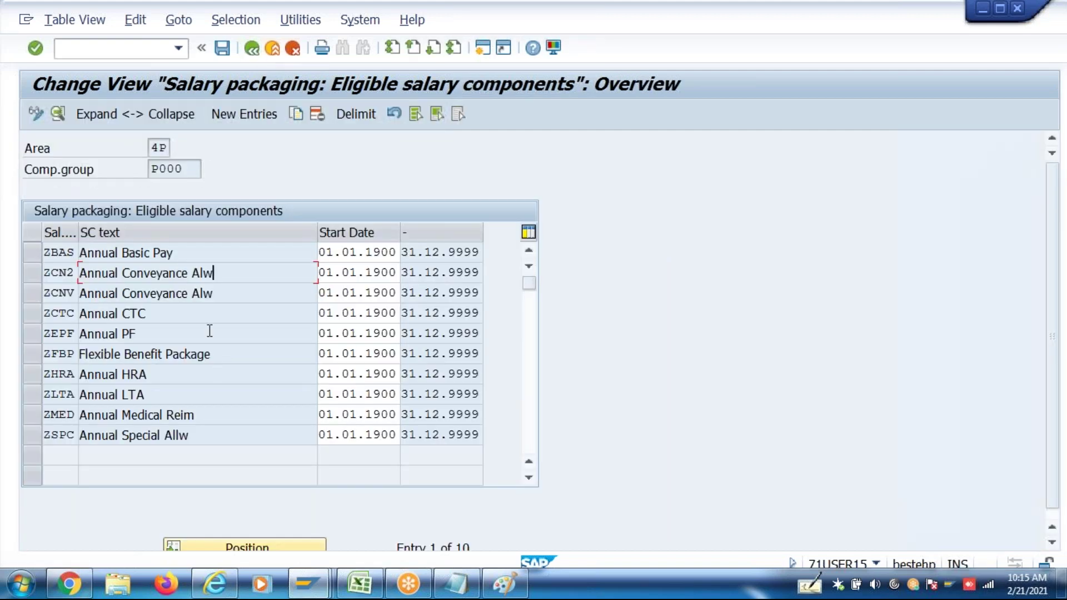
double_click(233, 294)
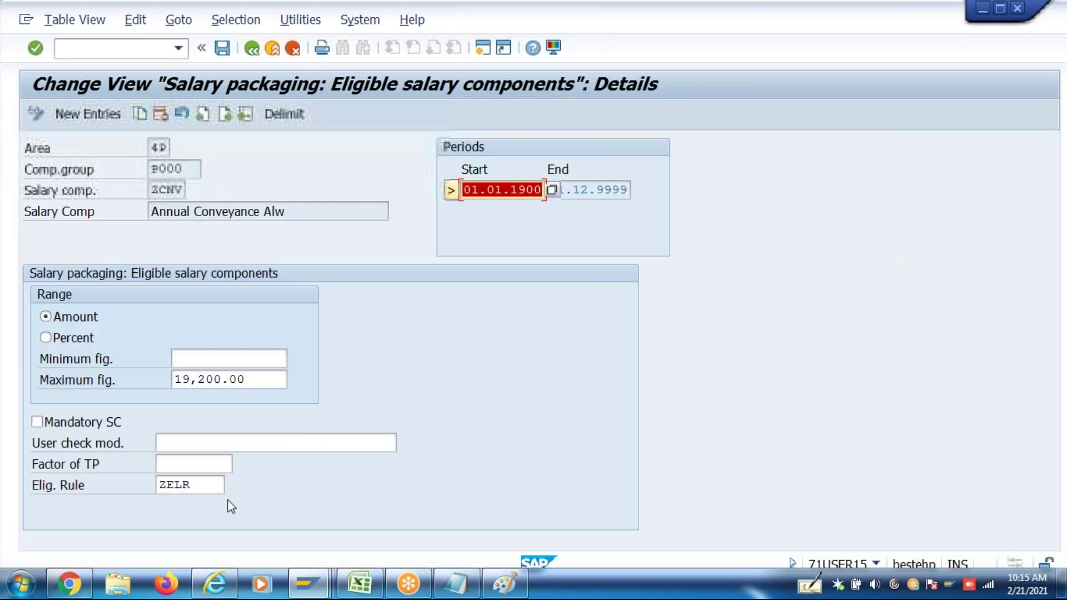
double_click(207, 484)
double_click(258, 375)
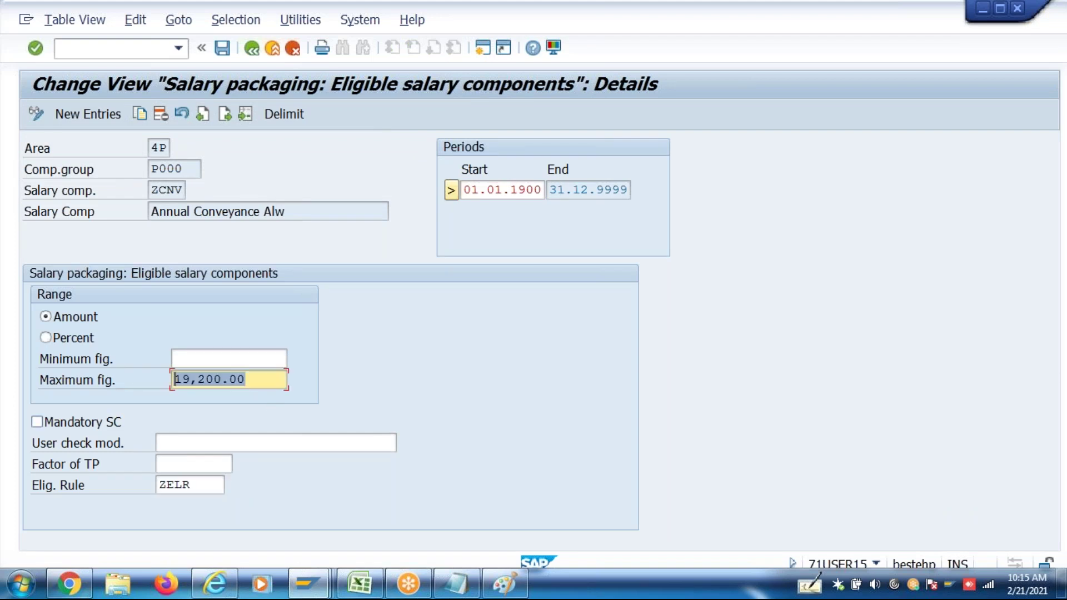
text(15000)
key(ctrl+s)
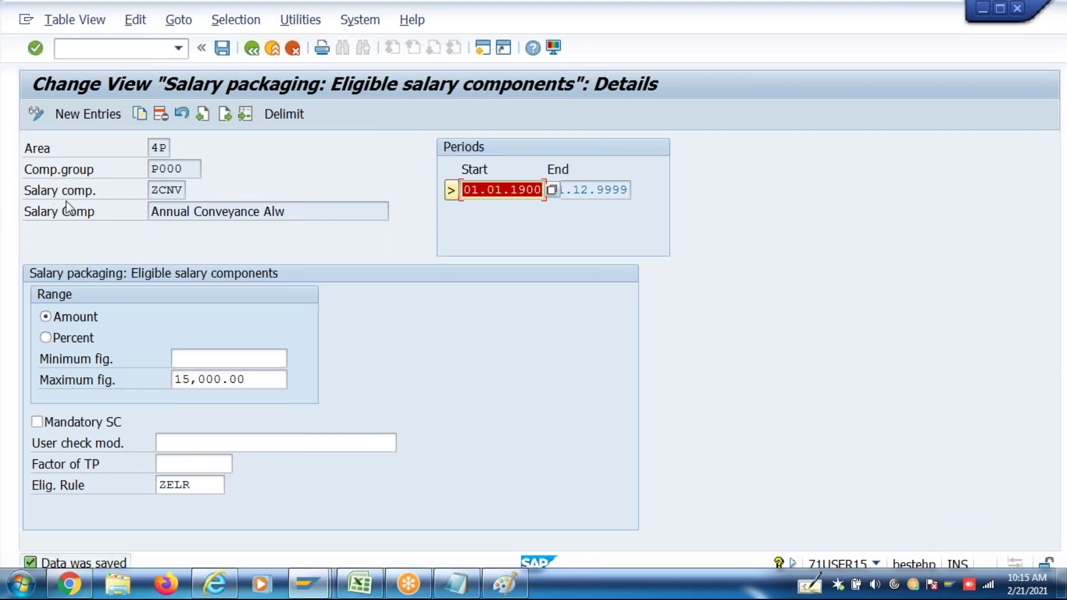
click(151, 191)
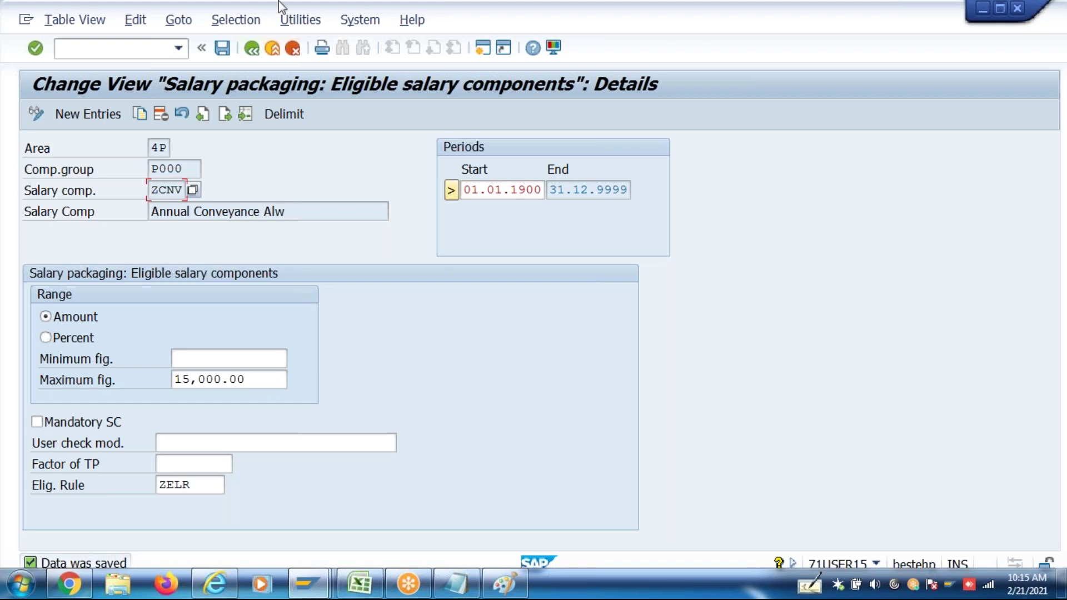
click(223, 49)
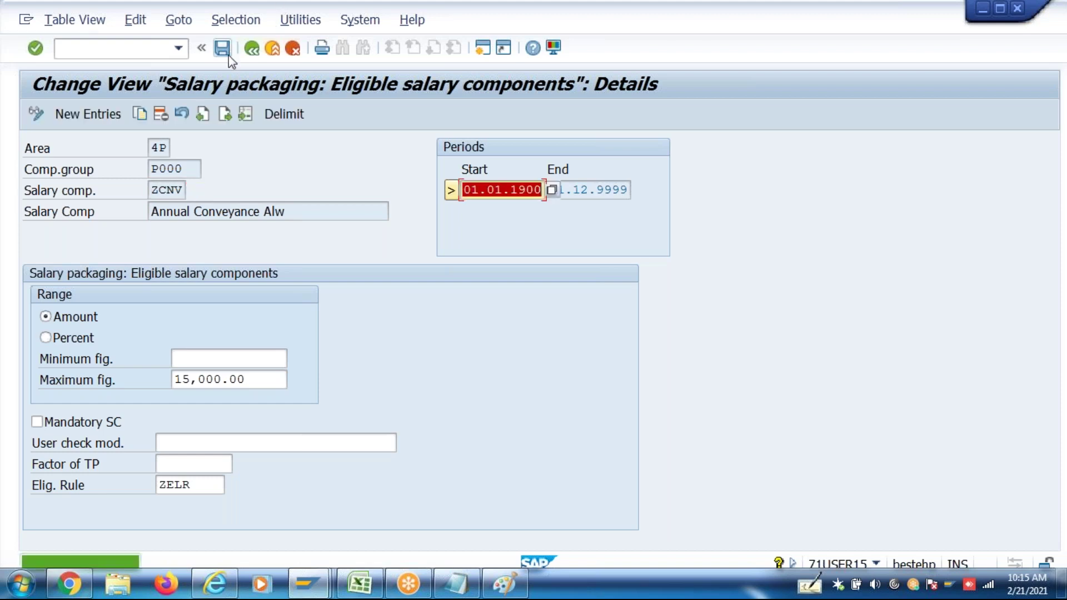
click(306, 588)
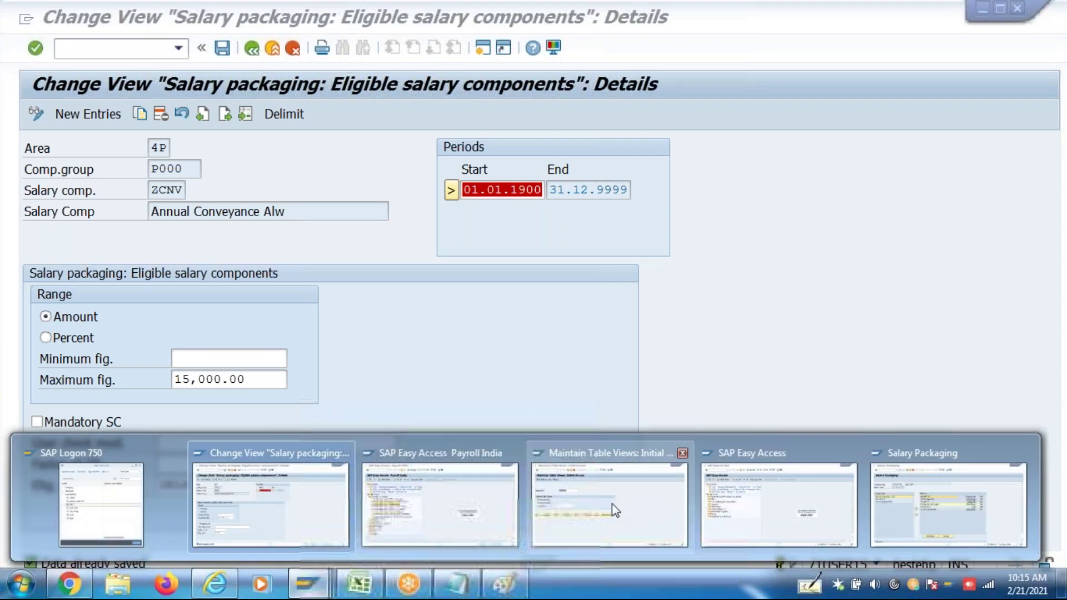
Try running P16B_Admin from the table view maintenance window and dismiss the unsupported-function message
click(612, 503)
click(178, 48)
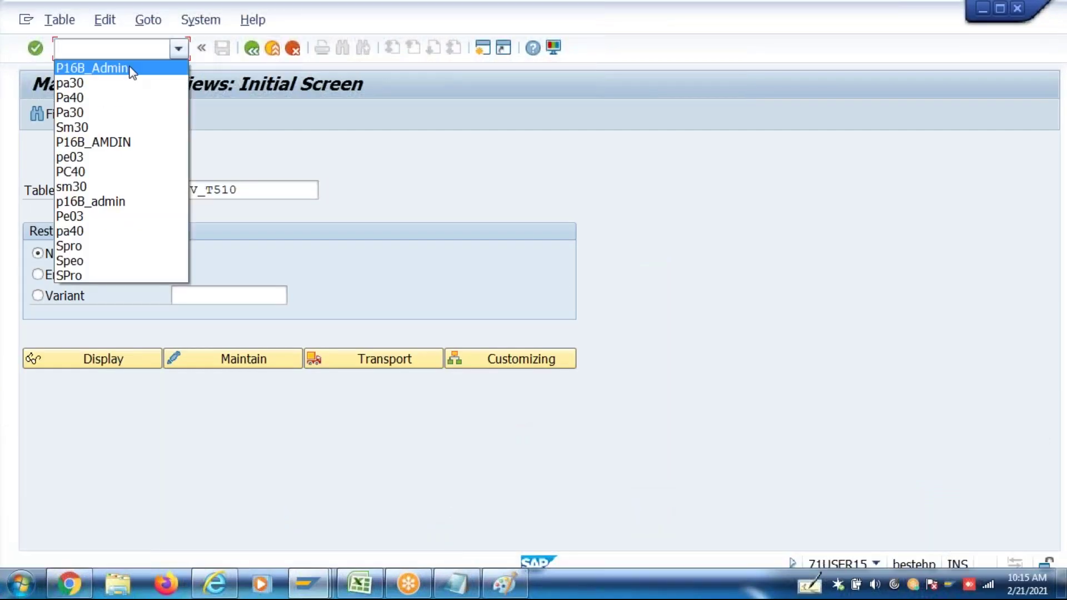
click(132, 68)
key(Return)
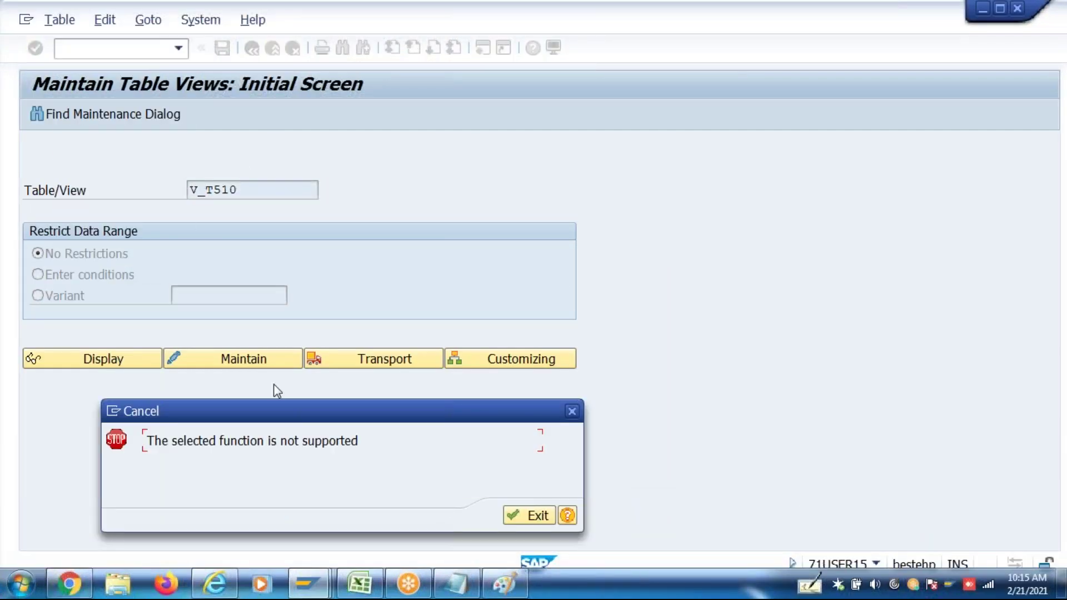
click(529, 515)
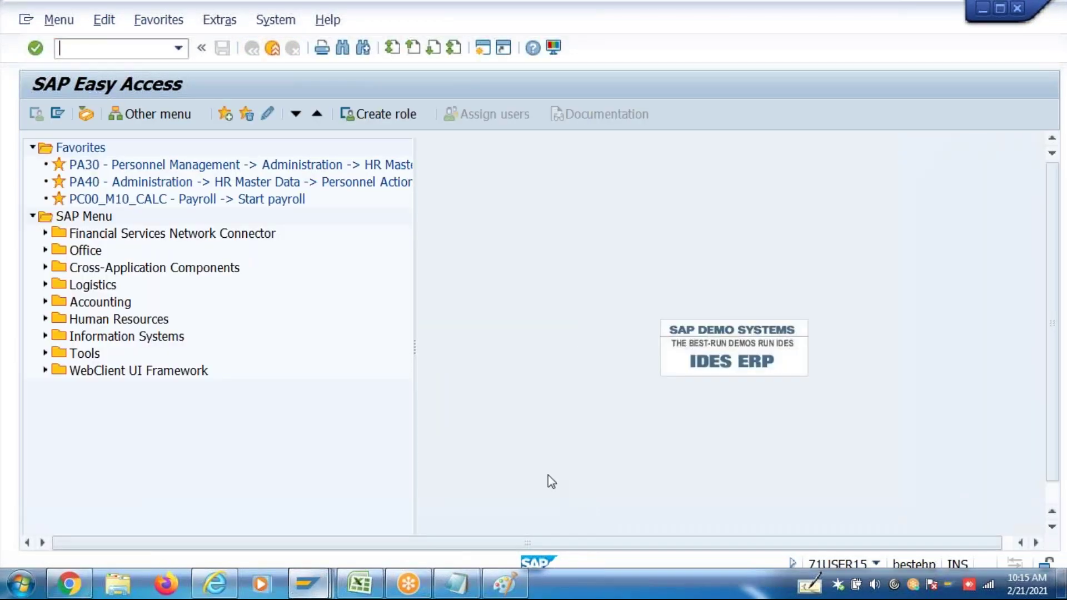
Restart Salary Packaging with P16B_Admin and load the employee's package effective 01042017
mouse_move(322, 574)
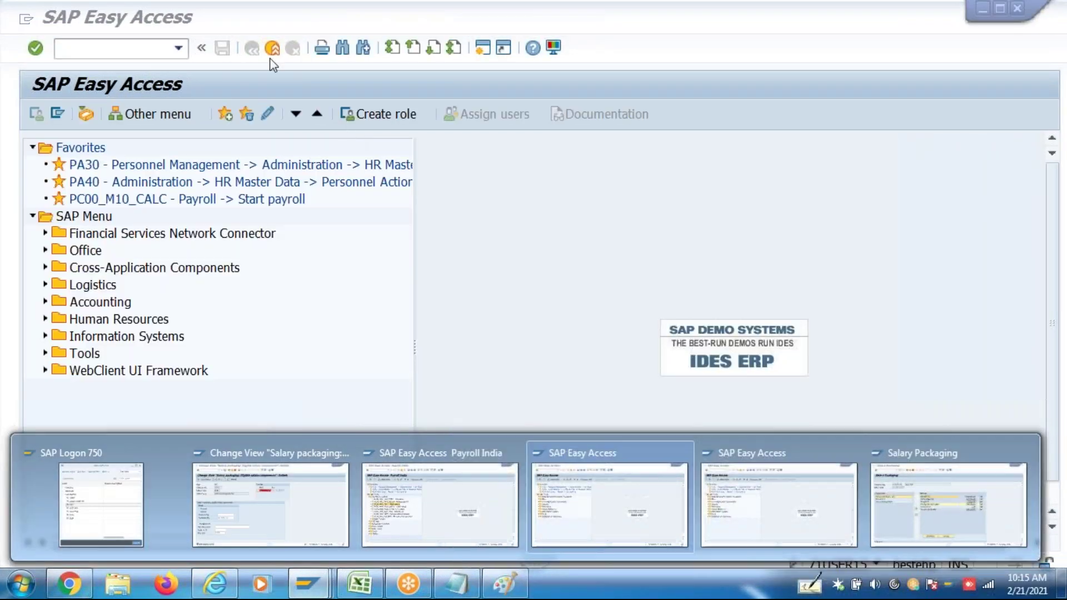
click(926, 517)
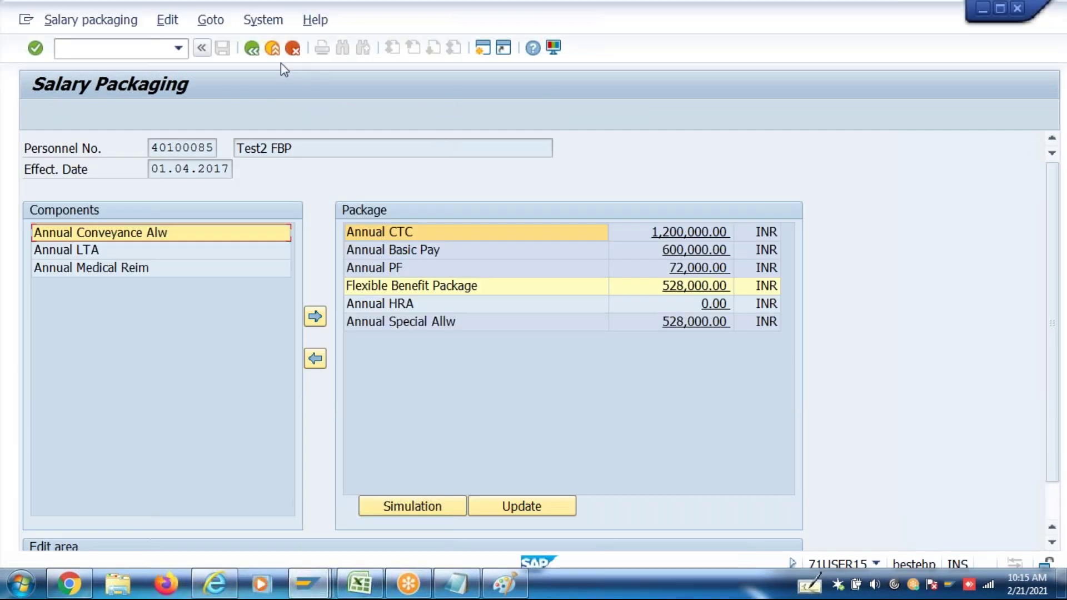
click(272, 48)
click(180, 56)
click(141, 68)
key(Return)
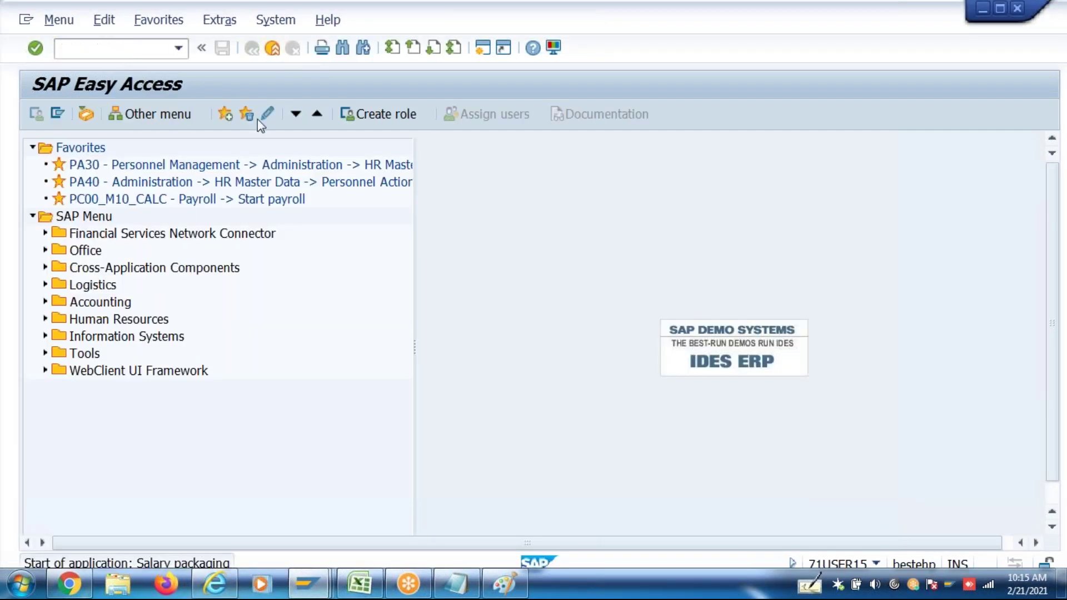
click(208, 170)
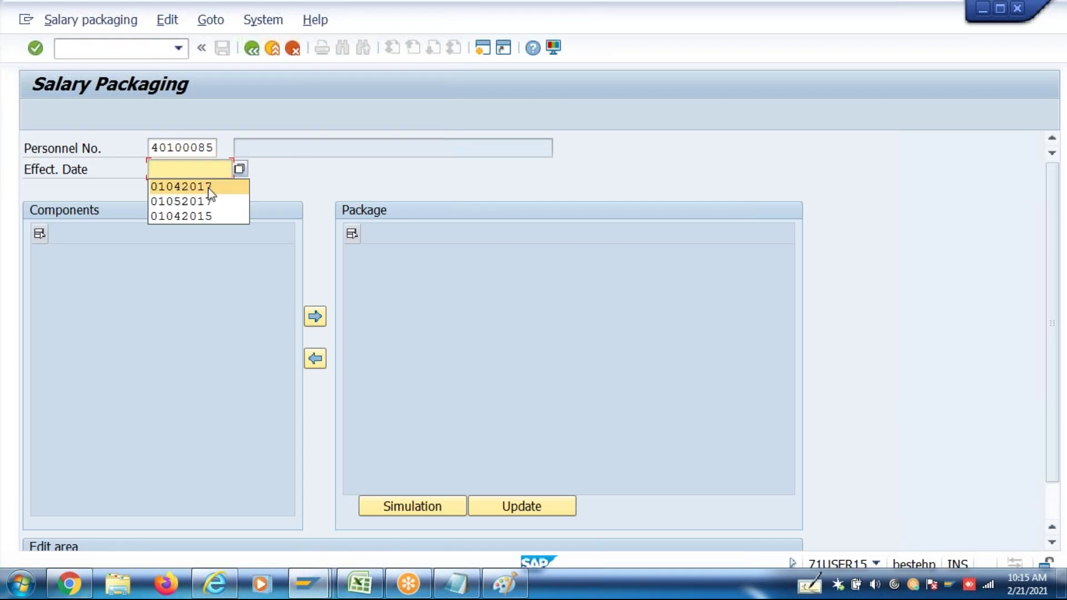
click(207, 187)
key(Return)
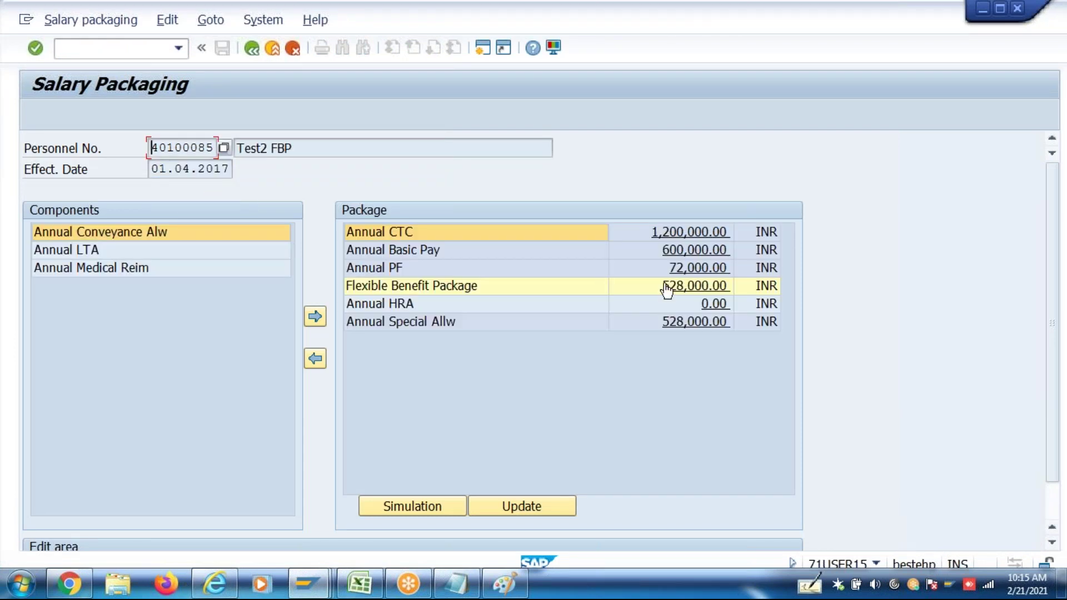
Add Annual Conveyance Alw to the package and try a new amount of 20000
click(168, 235)
click(314, 316)
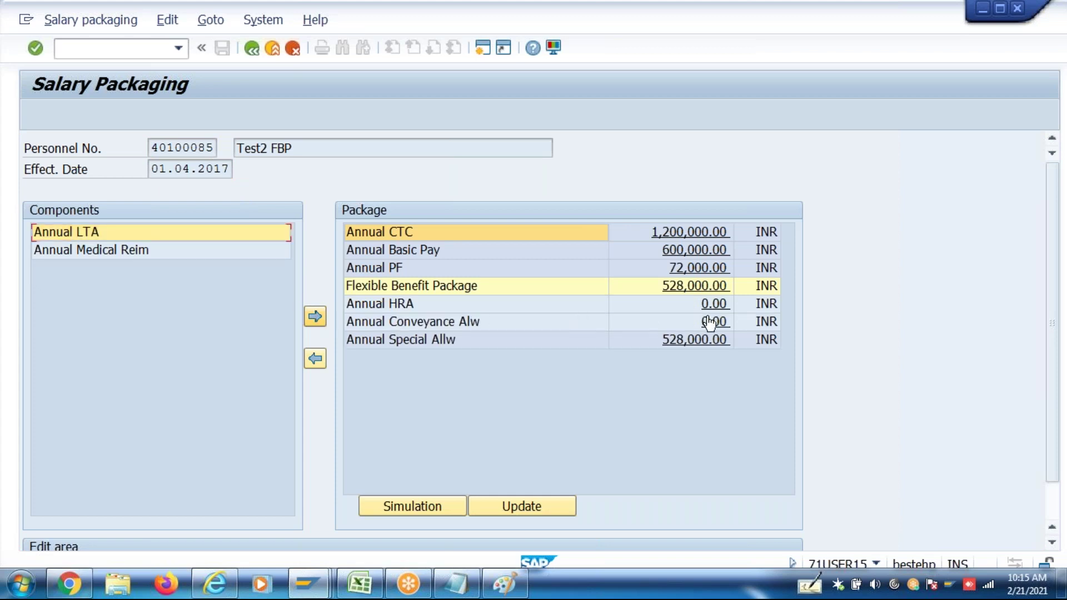
click(722, 324)
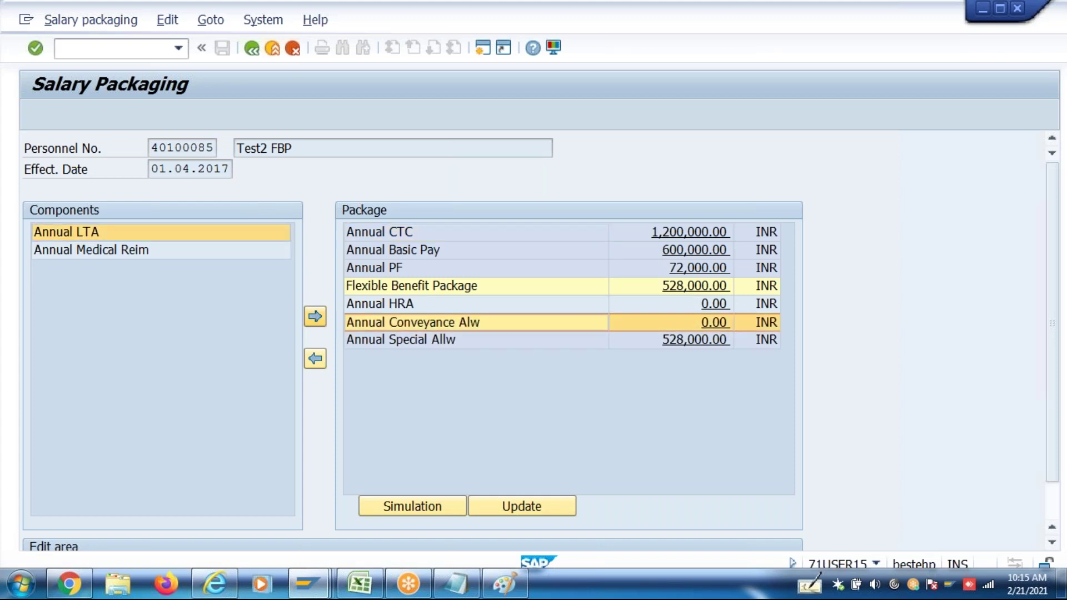
click(1056, 485)
click(217, 499)
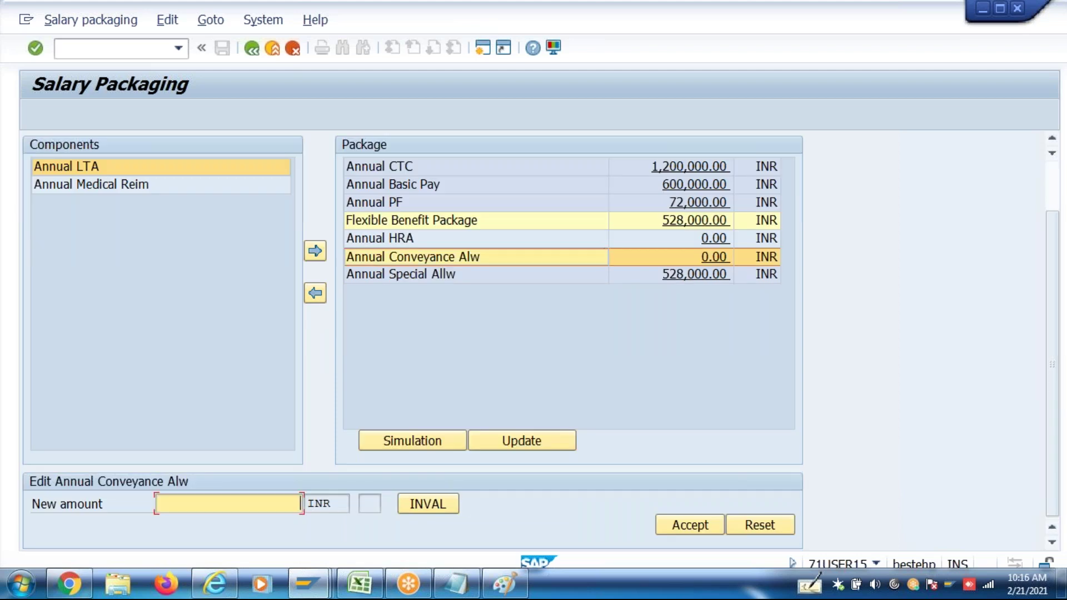
text(20000)
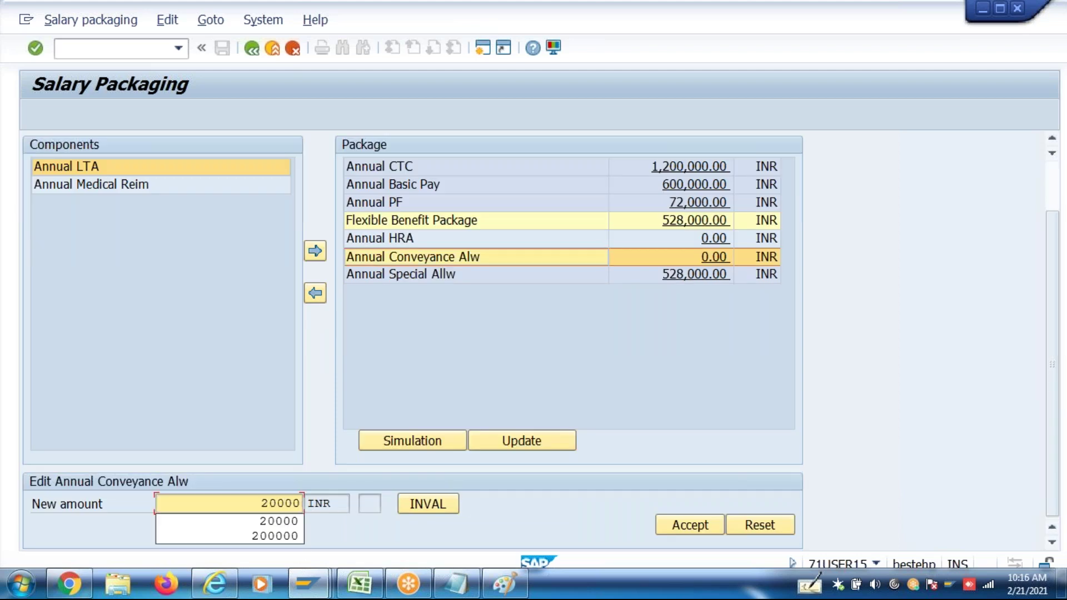
click(692, 525)
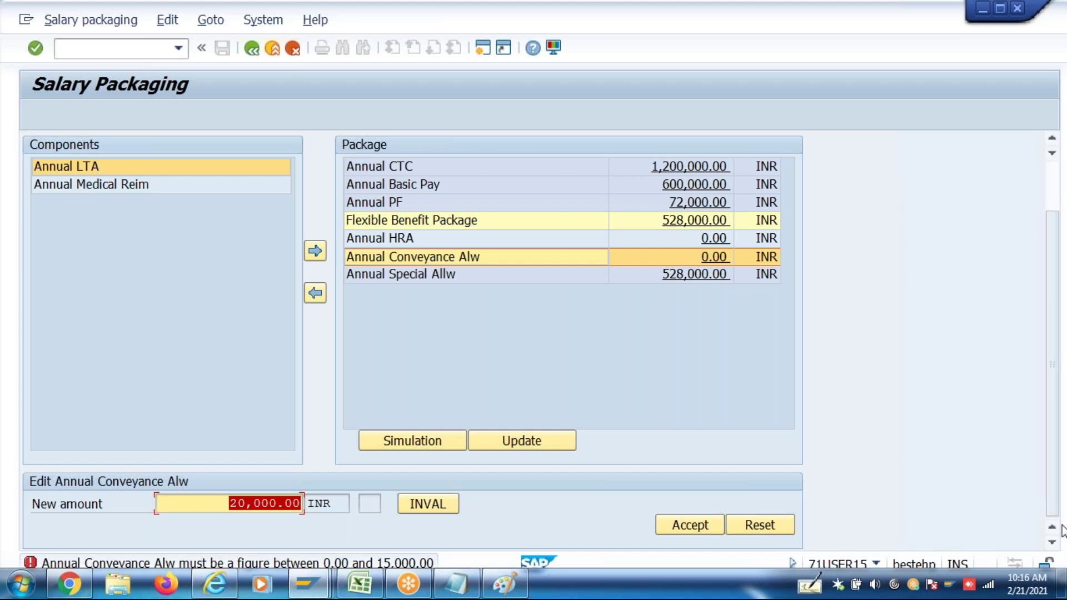
Review the 0.00–15,000.00 range error and leave the Salary Packaging screen
key(alt+Tab)
key(alt+Tab)
scroll(1062, 186, up, 2)
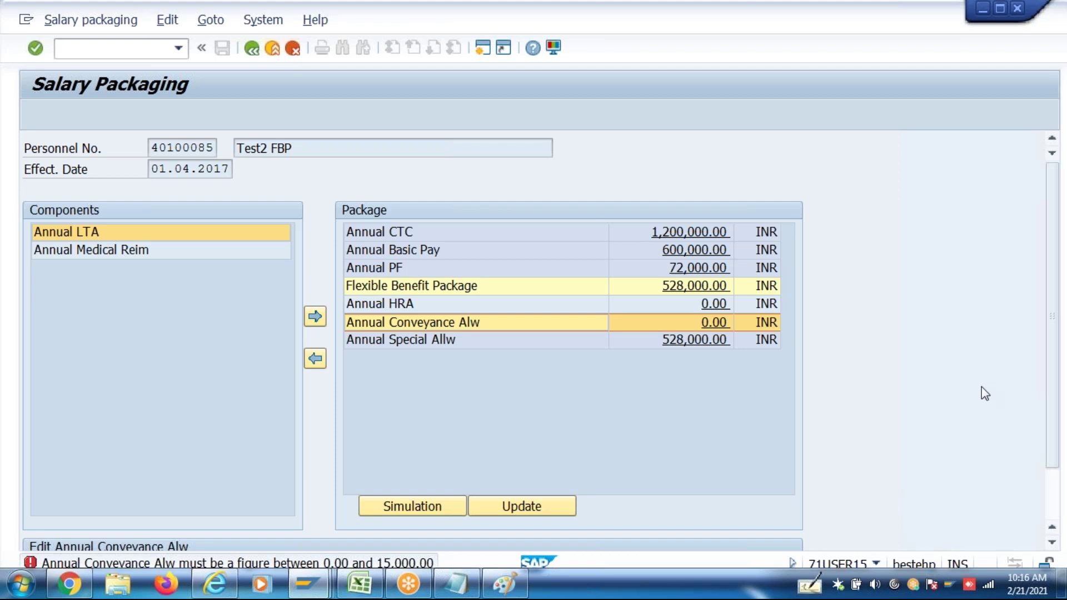
scroll(1061, 495, down, 2)
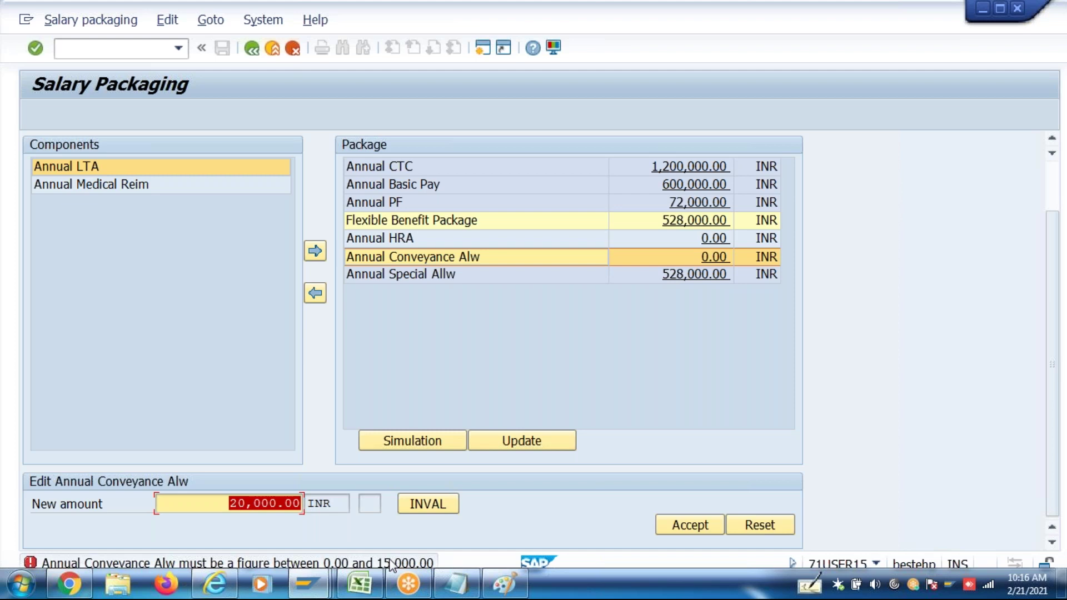
click(251, 58)
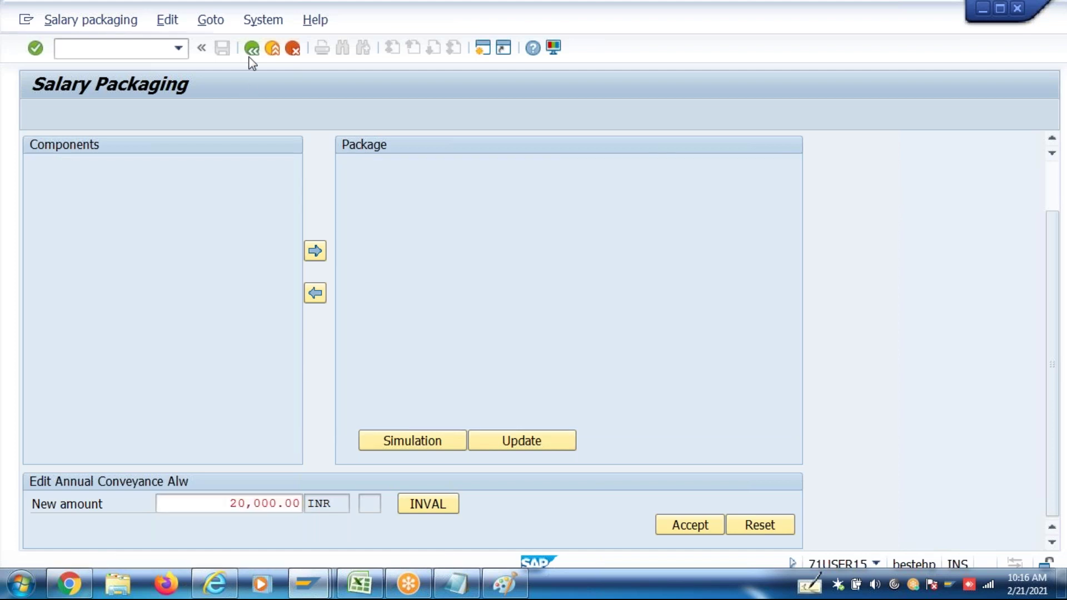
In PA30, change Basic Pay (infotype 8) pay scale group from ENG to MGR and save
text(pa30)
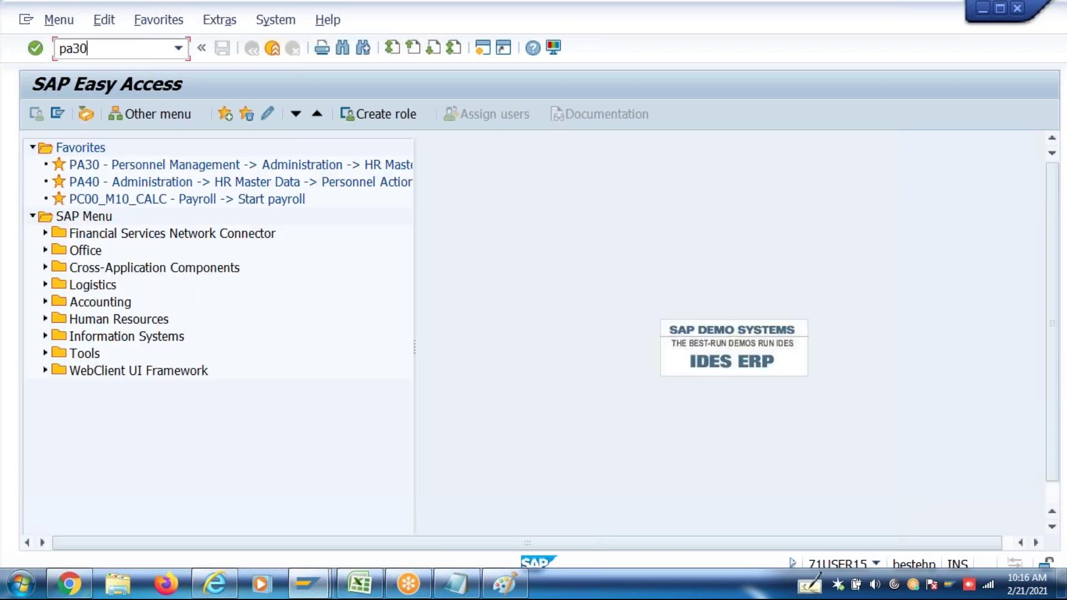
key(Return)
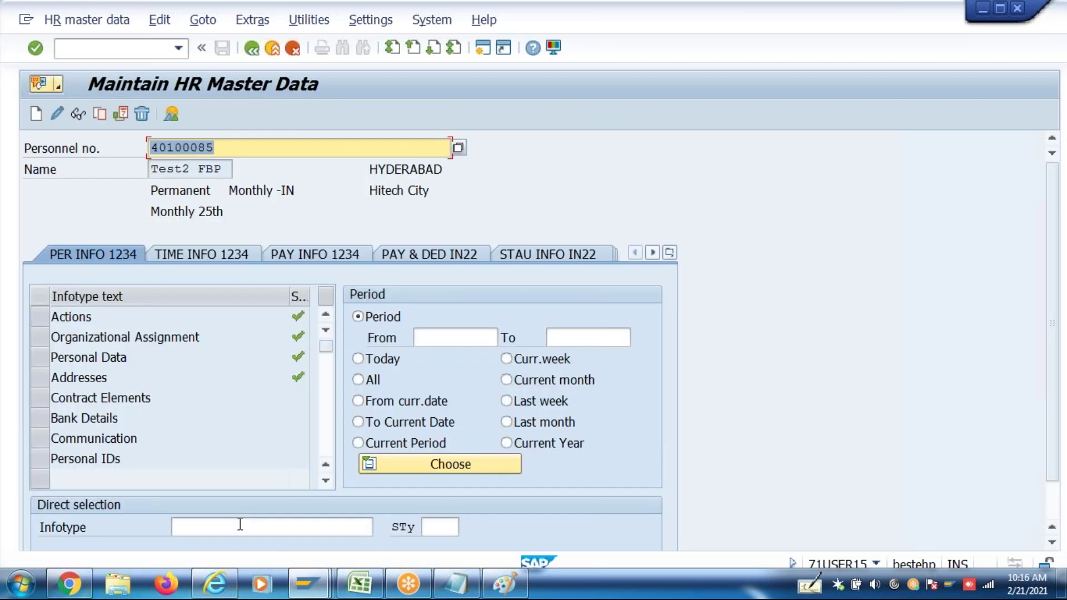
click(240, 524)
text(8)
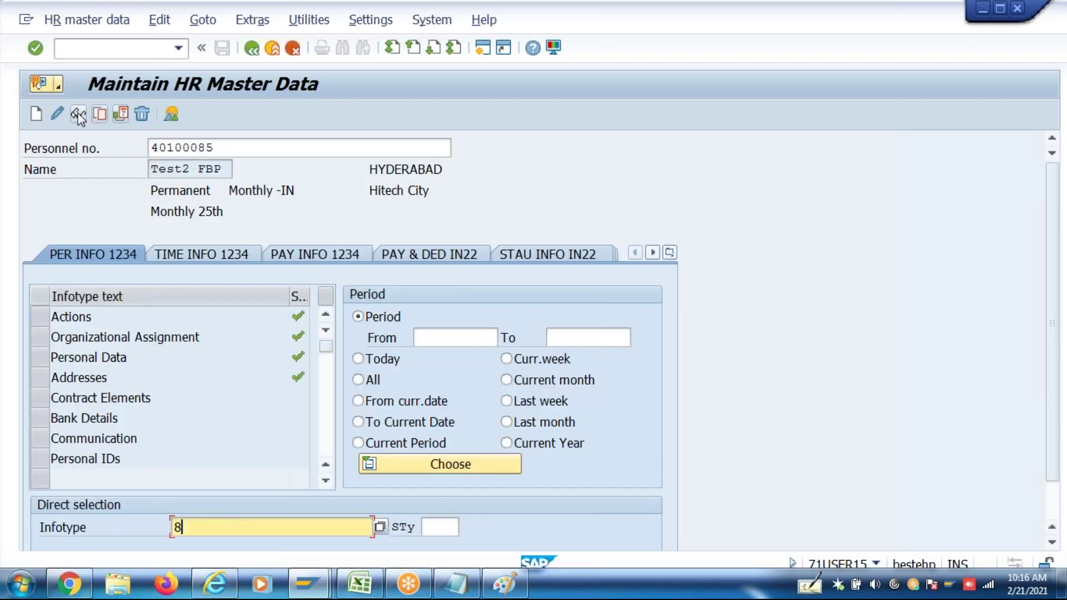
click(57, 114)
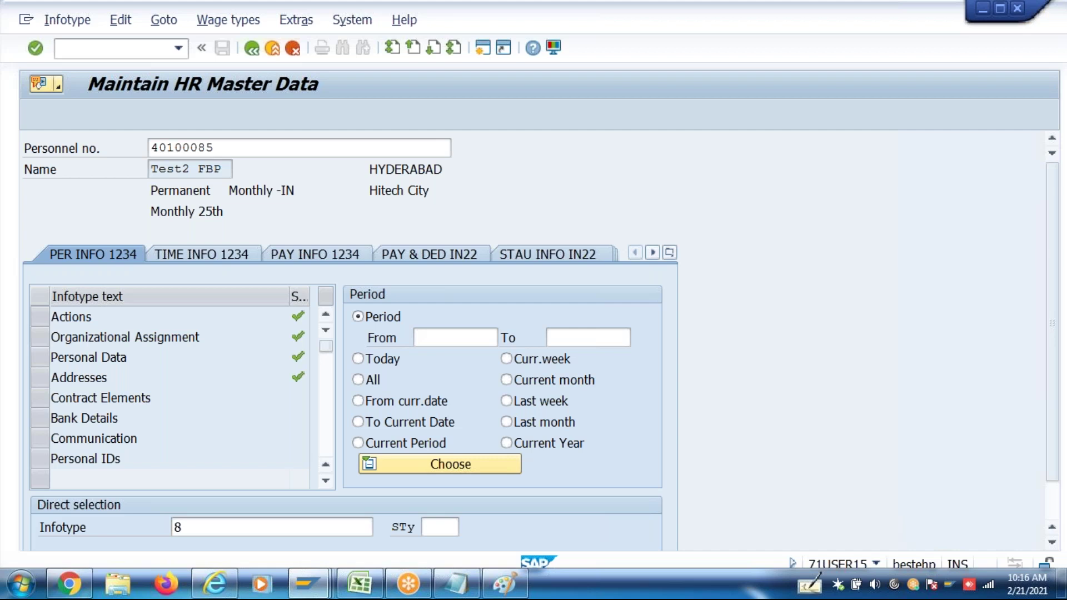
click(169, 359)
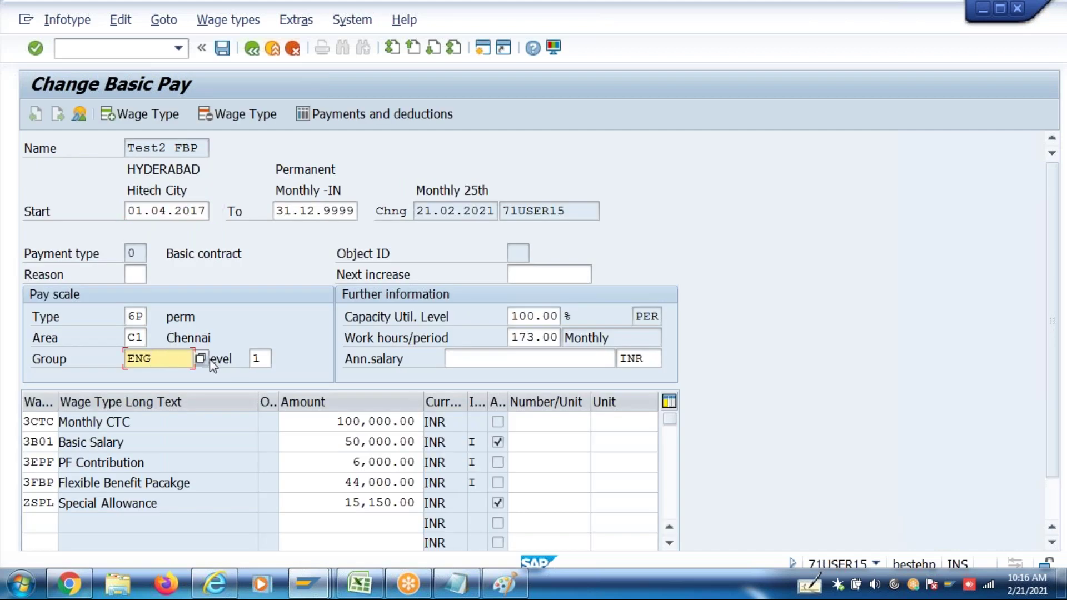
key(shift+Home)
text(MGR)
key(Return)
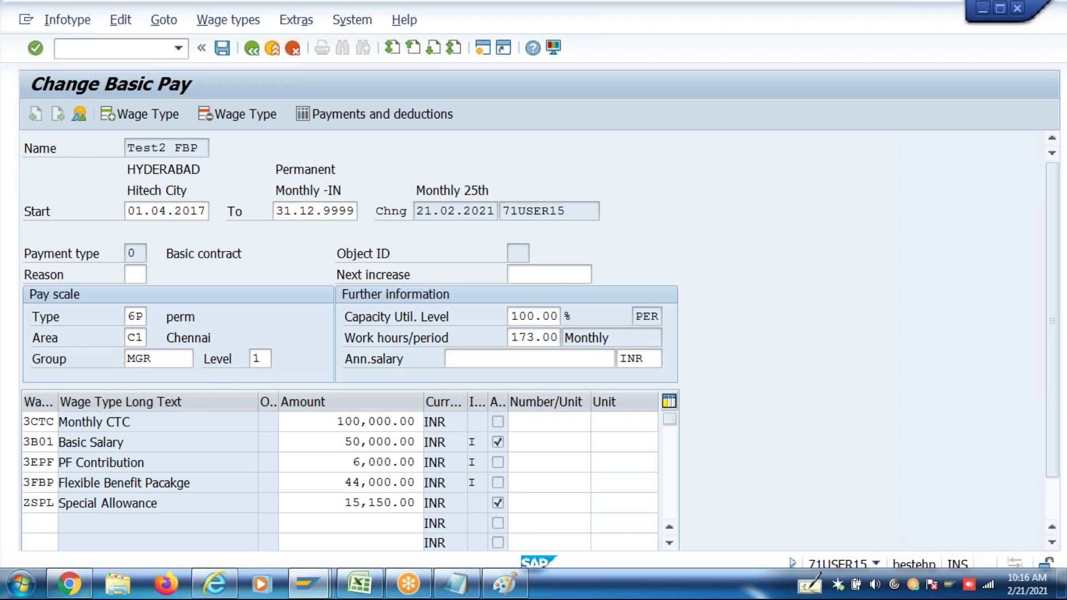
key(Return)
key(Return)
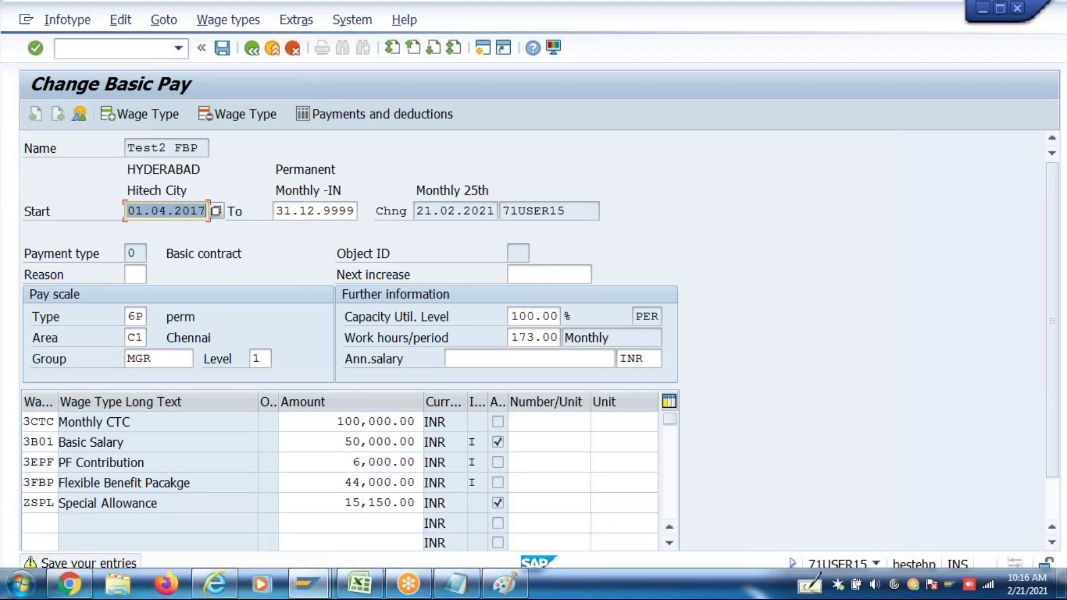
key(ctrl+s)
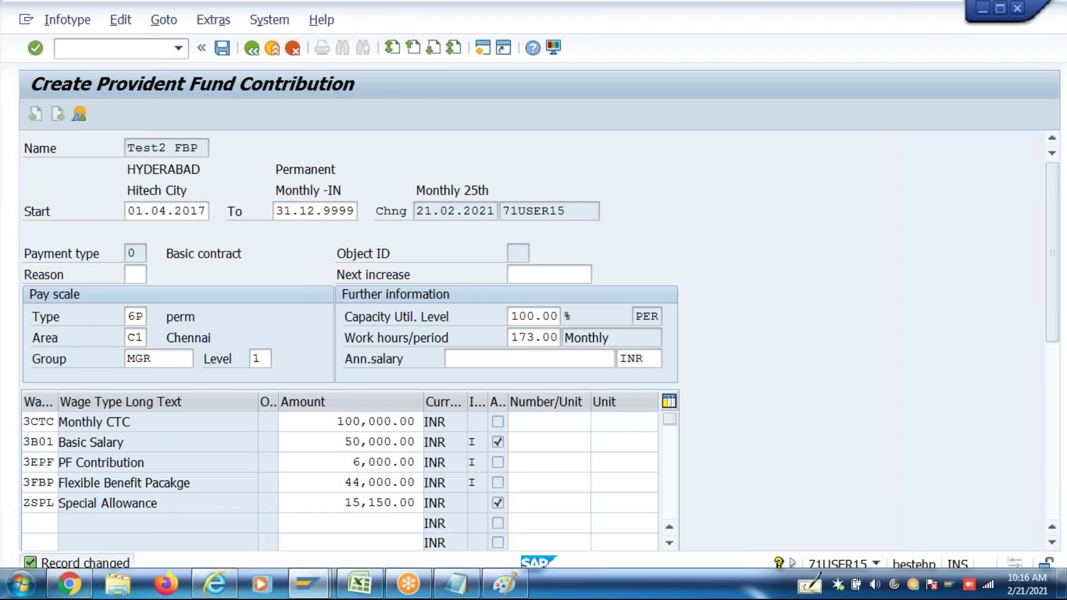
Exit the provident fund screen without creating it and relaunch Salary Packaging from history
click(274, 49)
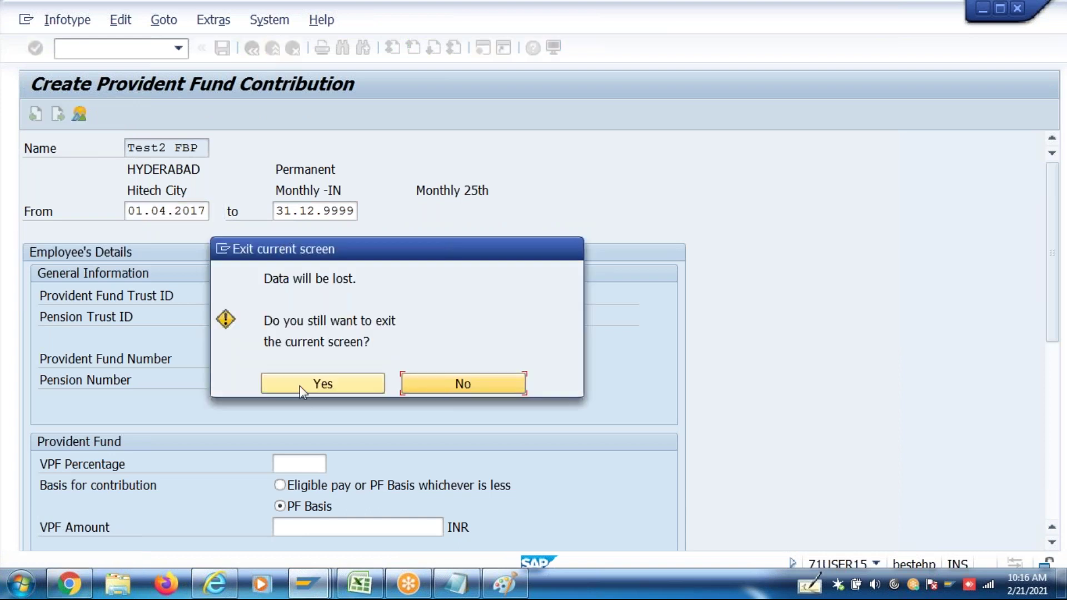
click(300, 384)
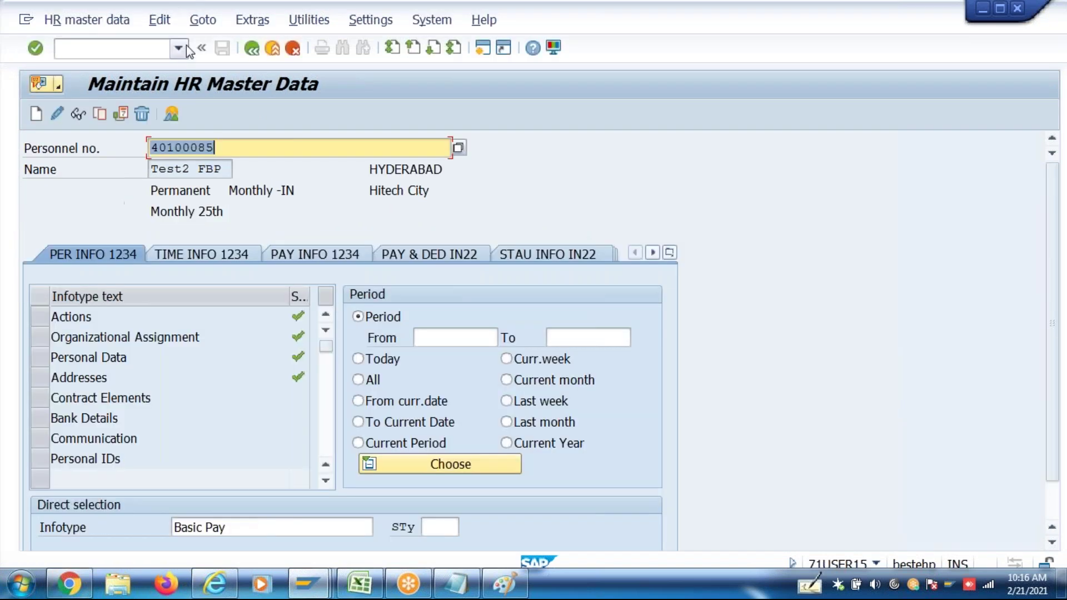
click(252, 49)
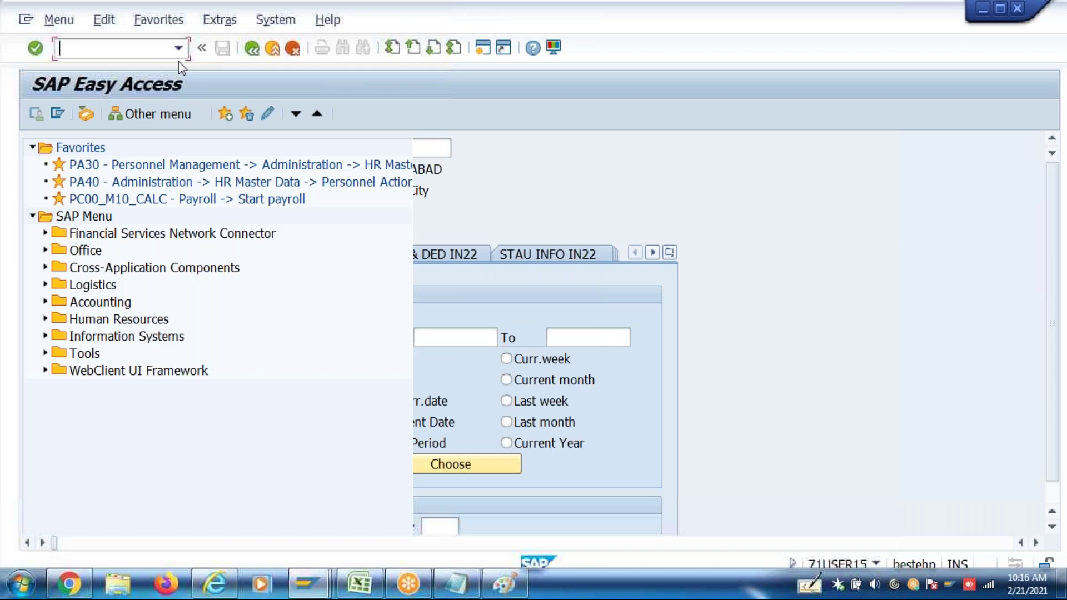
click(179, 49)
click(146, 83)
key(Return)
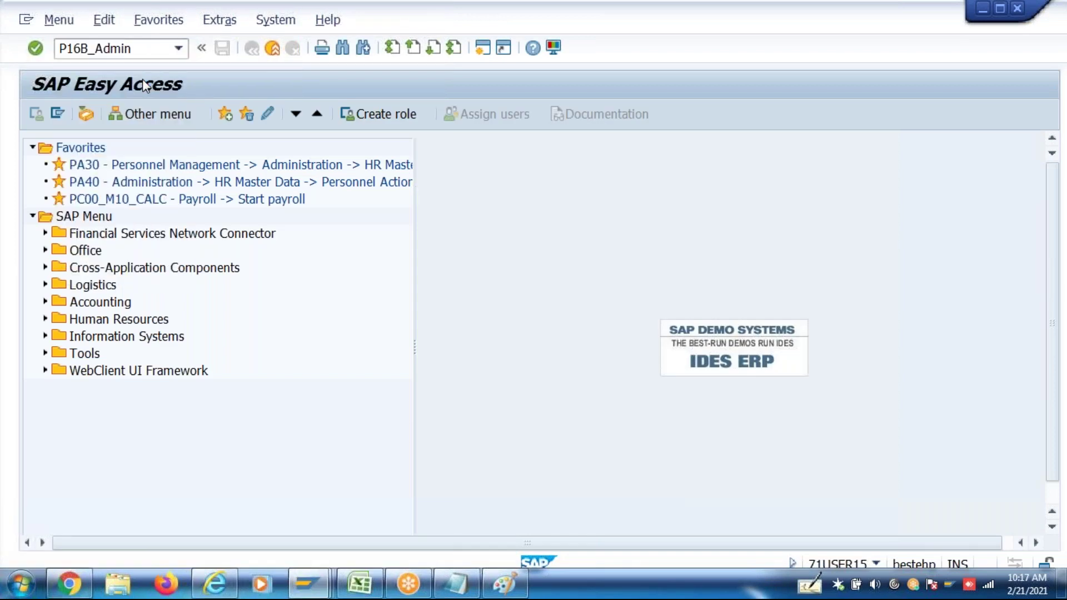
click(183, 169)
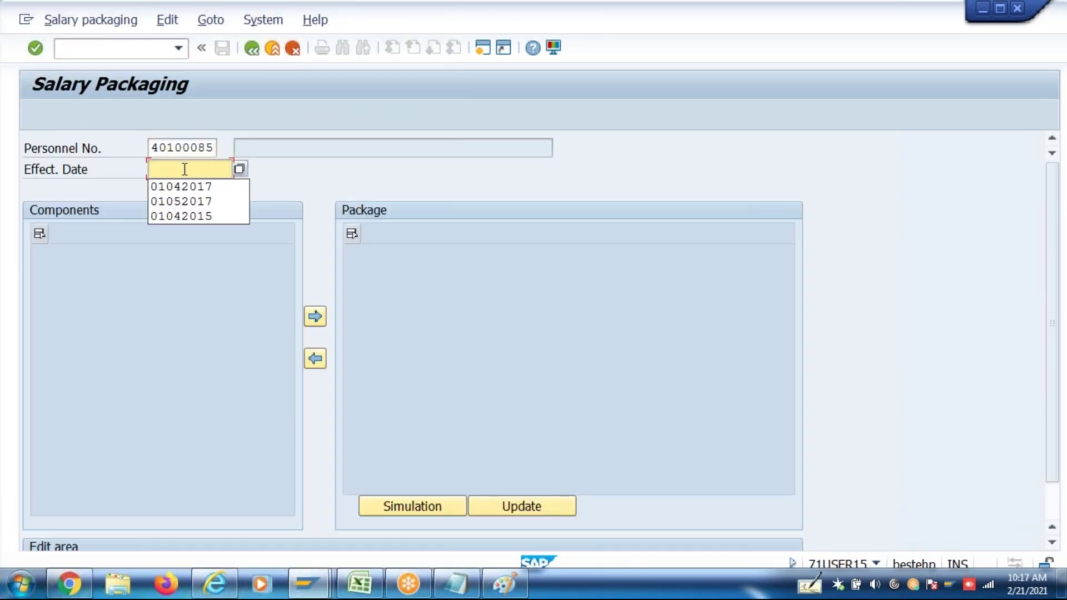
Load the package for effective date 01042017, review its components, then return to SAP Easy Access
click(189, 192)
key(Return)
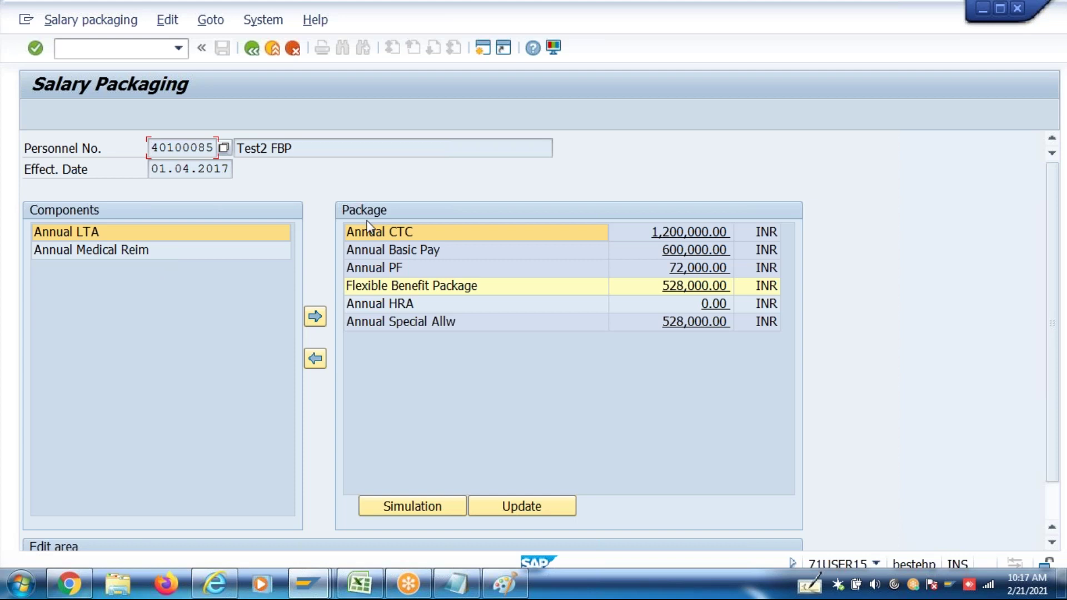
key(F3)
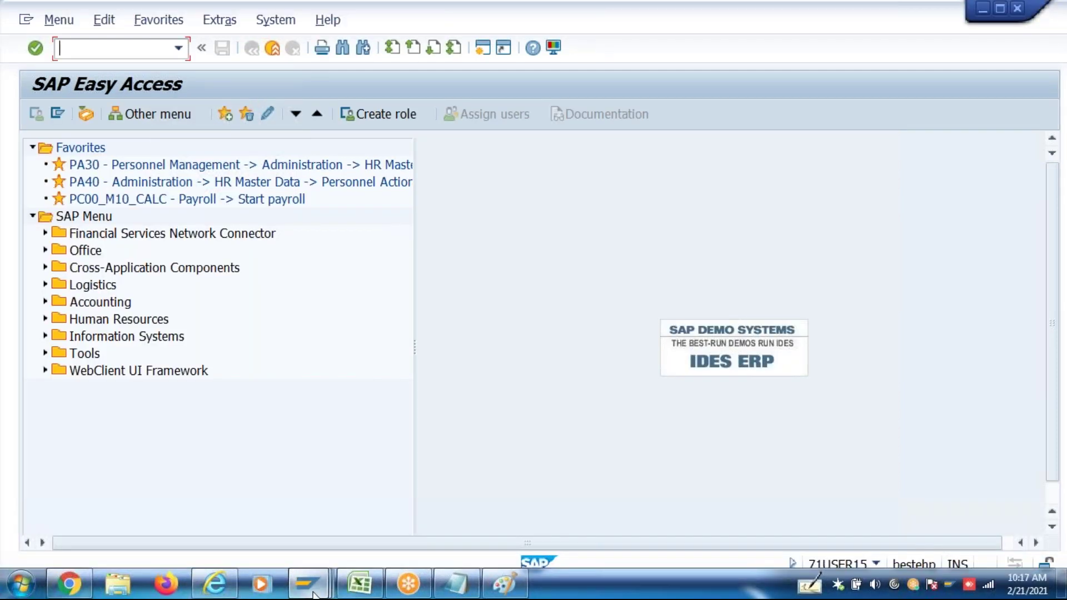
Open component ZCN2, verify the 20,000 maximum and eligibility rule ZMEX, then go back
click(314, 594)
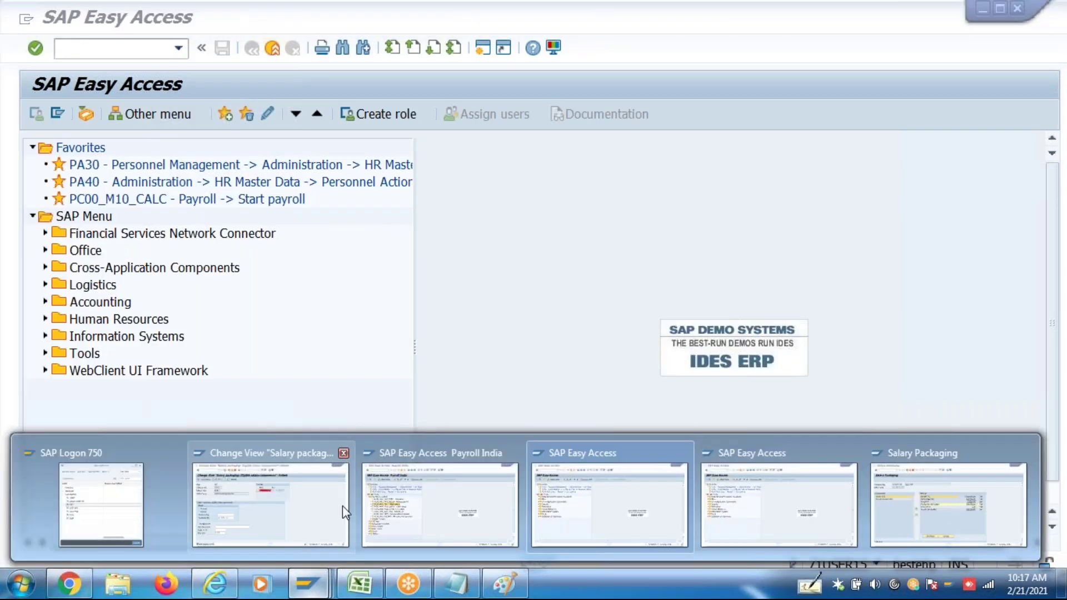
mouse_move(334, 510)
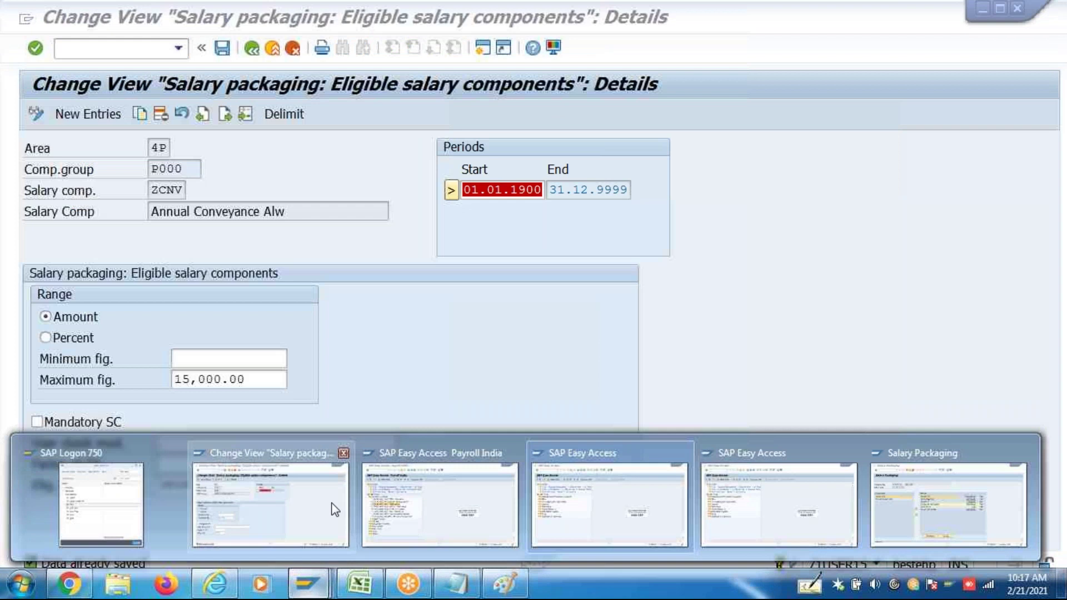
click(332, 508)
click(250, 50)
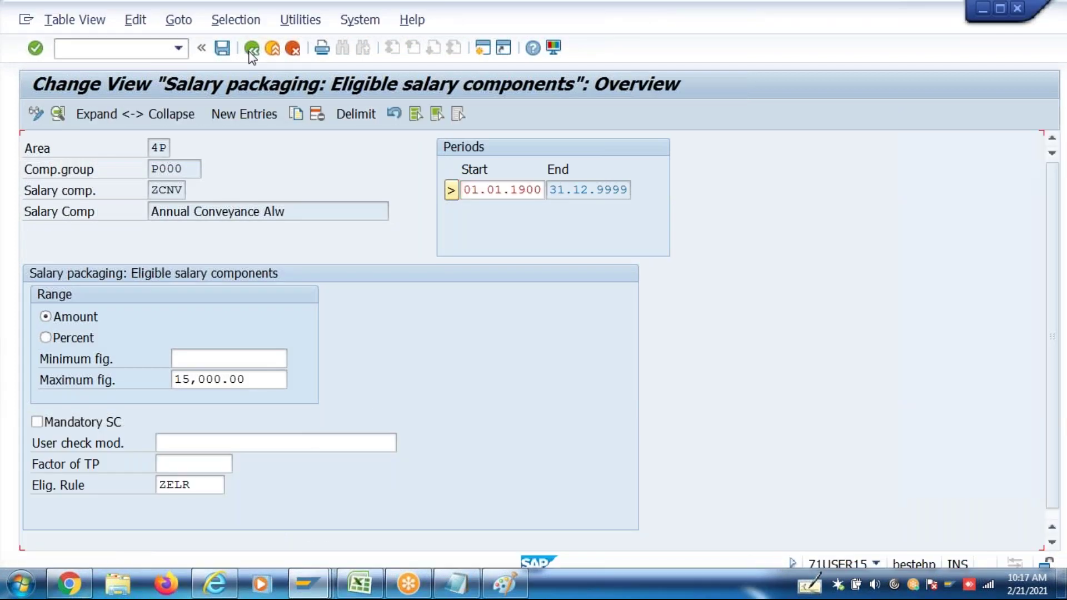
double_click(110, 273)
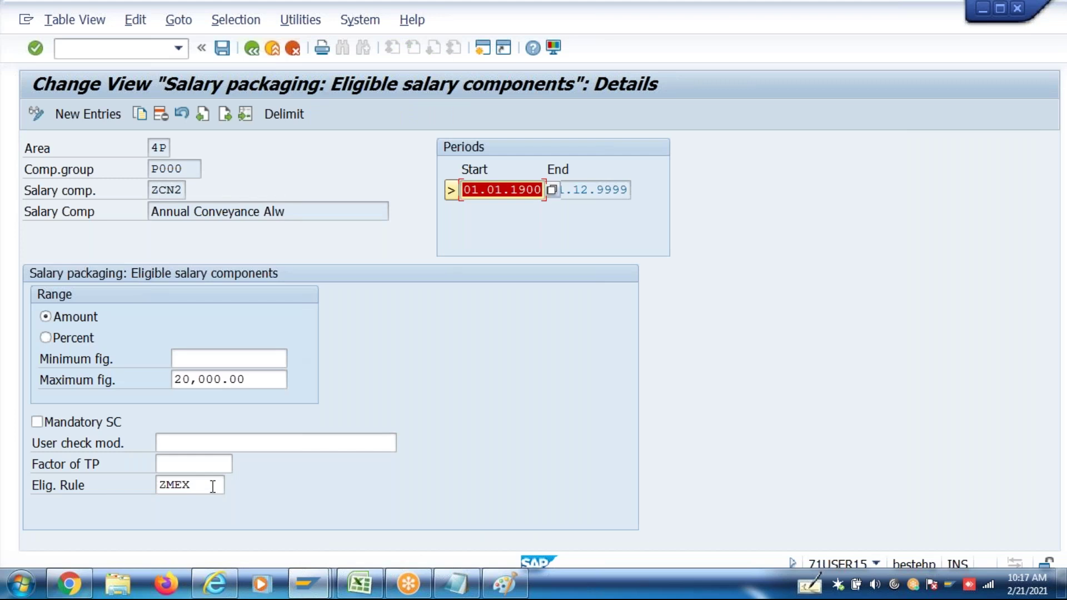
click(212, 487)
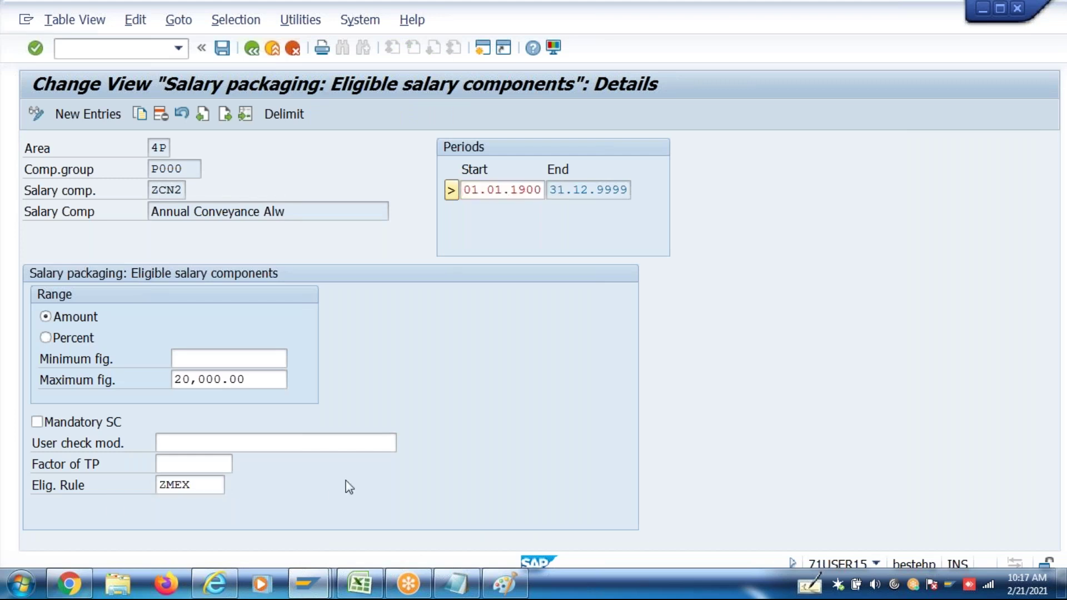
key(ctrl+s)
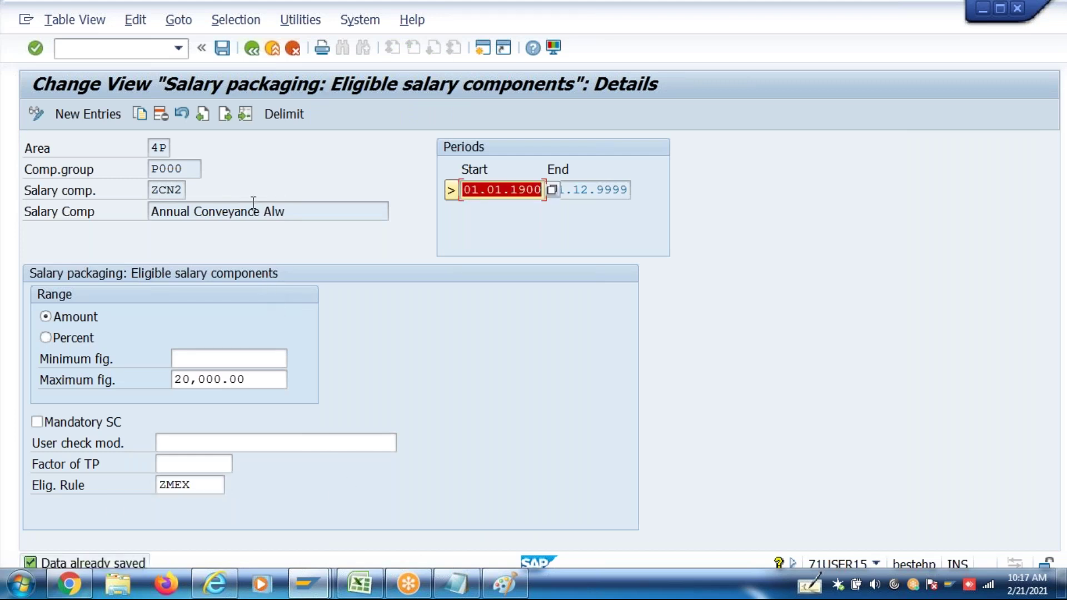
click(254, 52)
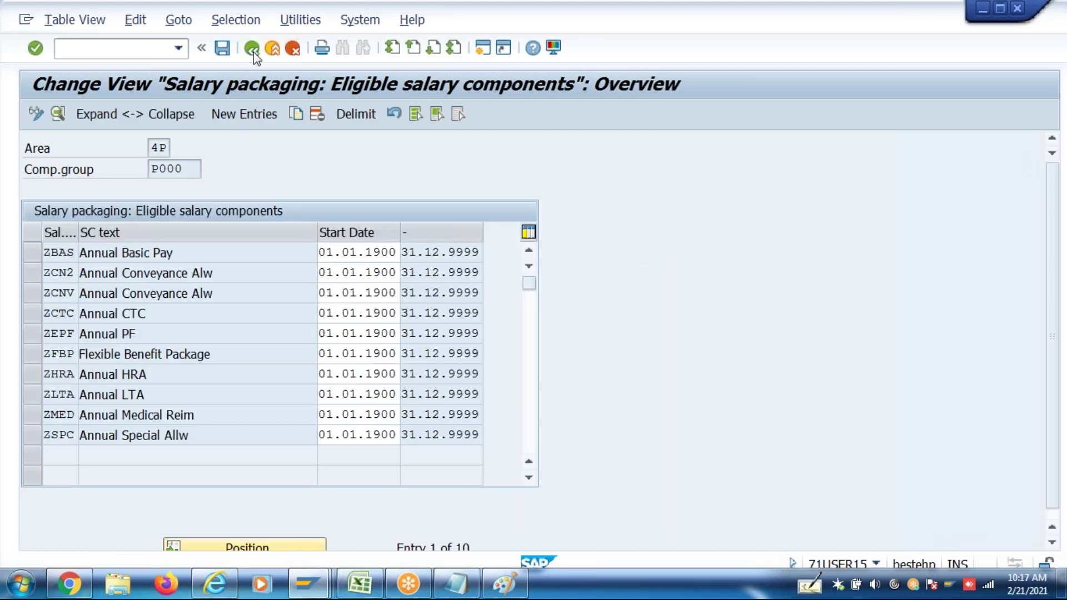
click(253, 52)
Open the eligibility criteria of rule ZMEX, showing the IN00 group entry
click(158, 439)
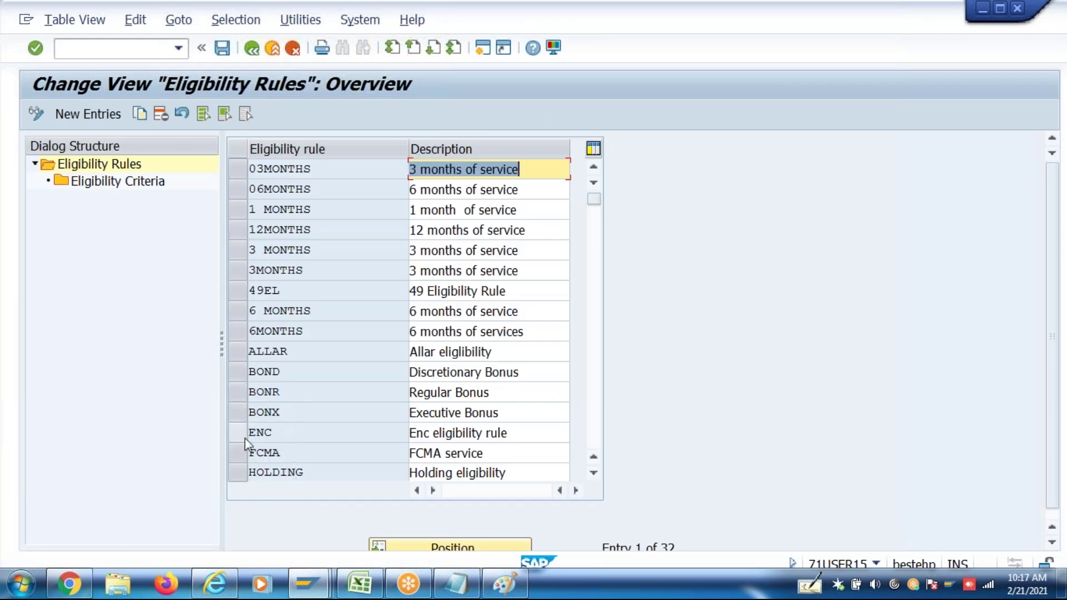
key(Page_Down)
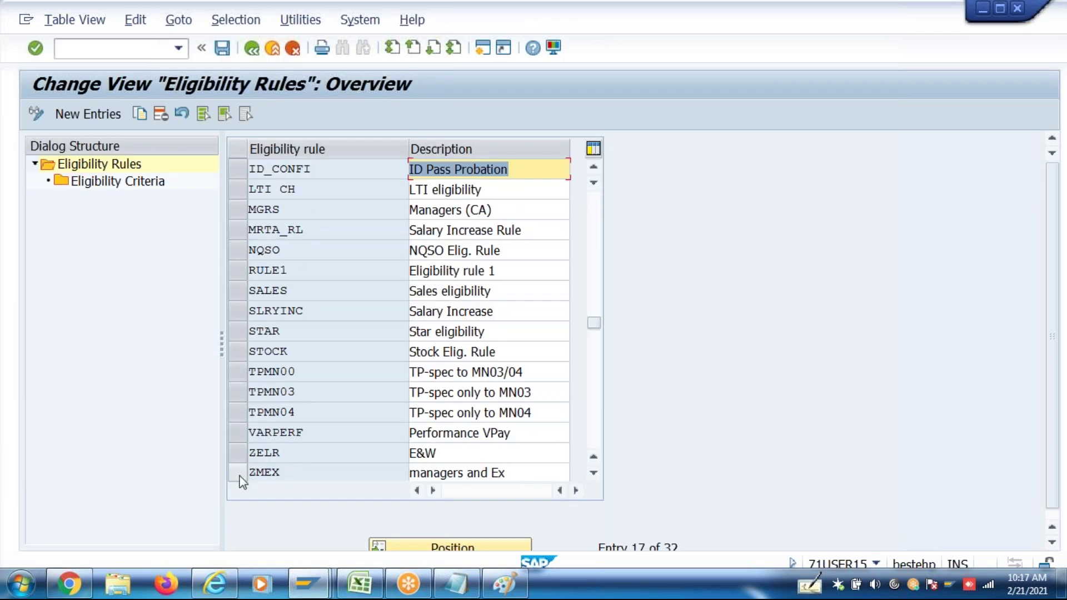
click(237, 473)
double_click(128, 187)
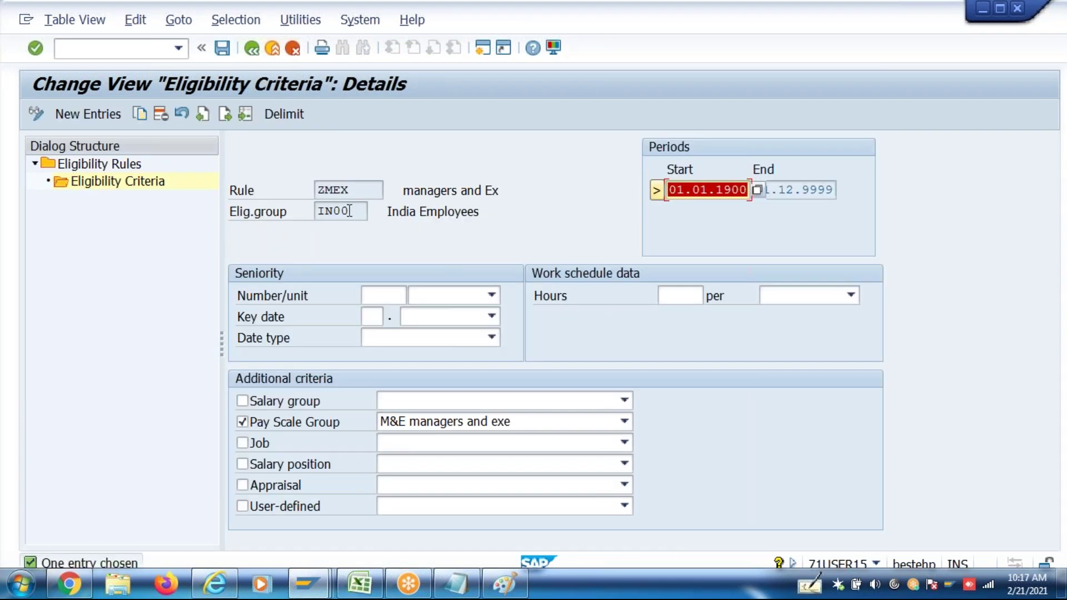
drag(350, 210, 318, 211)
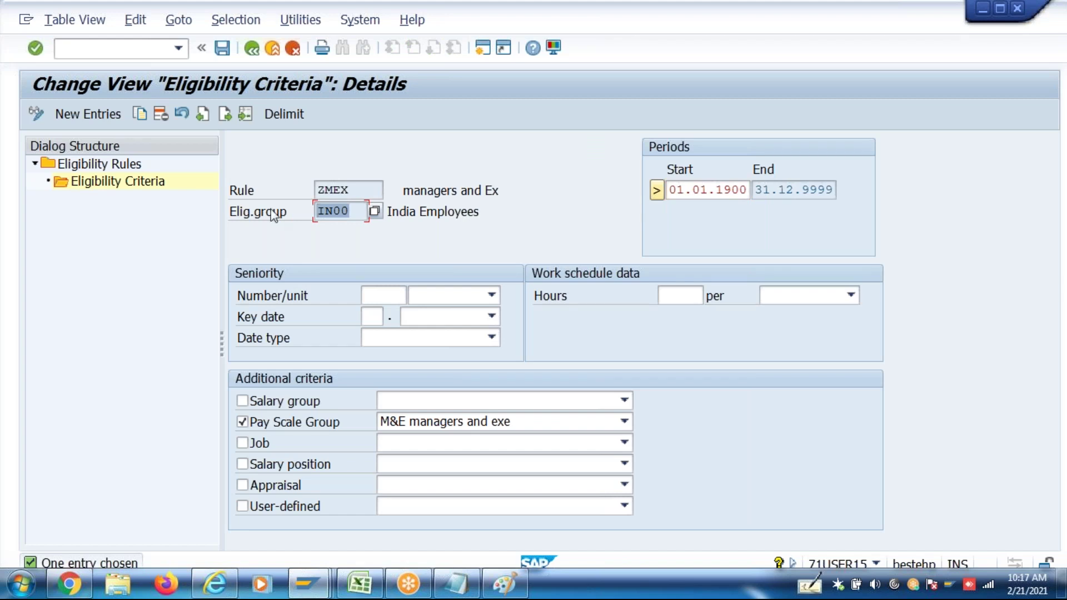
Copy the IN00 entry as group IN46, save it under a customizing request, and go back
click(139, 114)
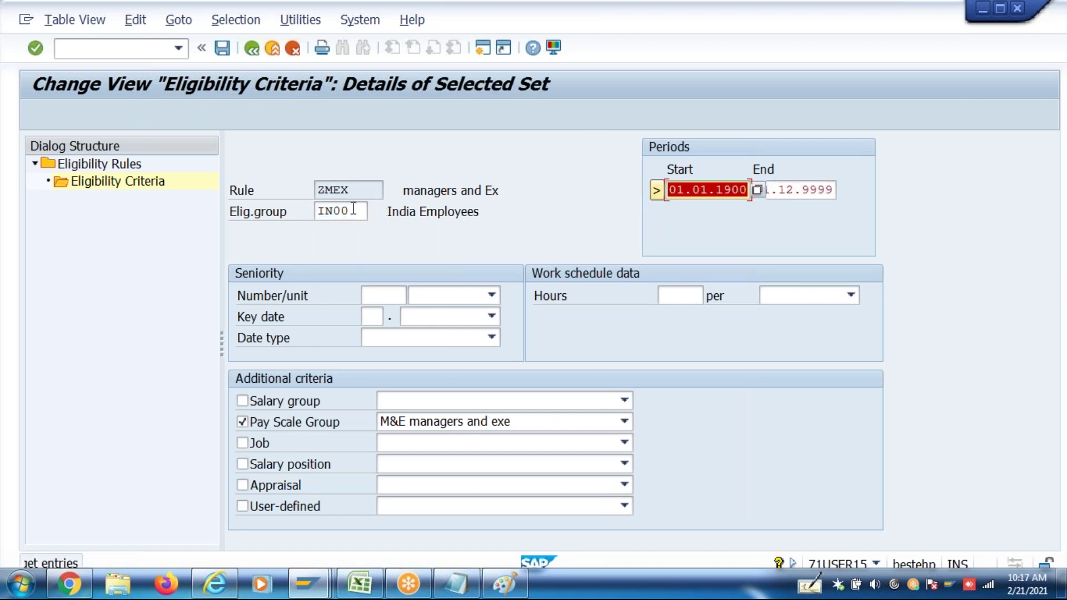
drag(349, 212, 334, 212)
text(46)
key(Return)
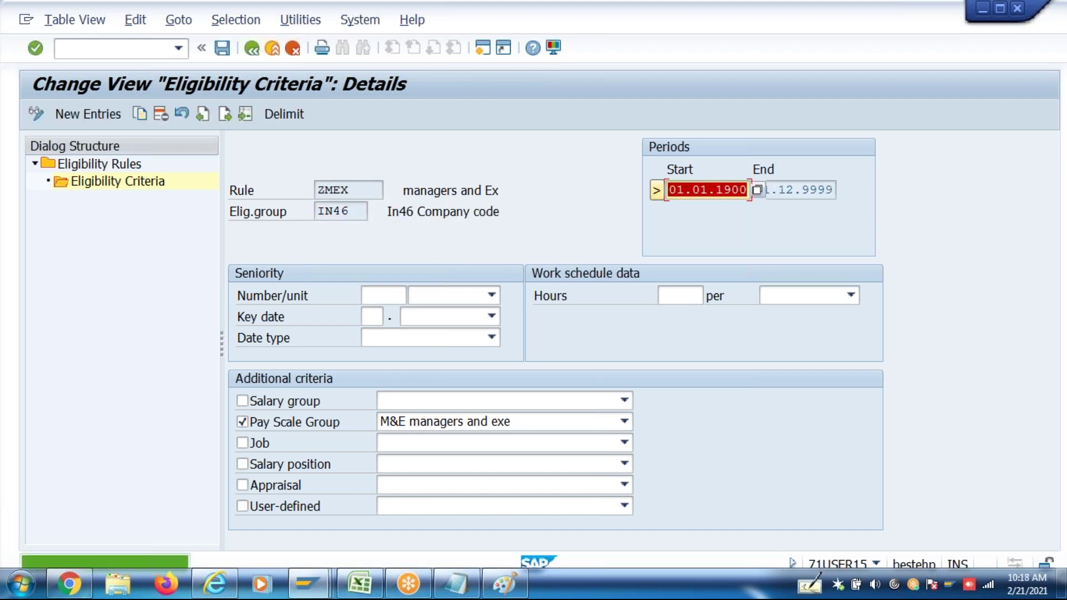
key(ctrl+s)
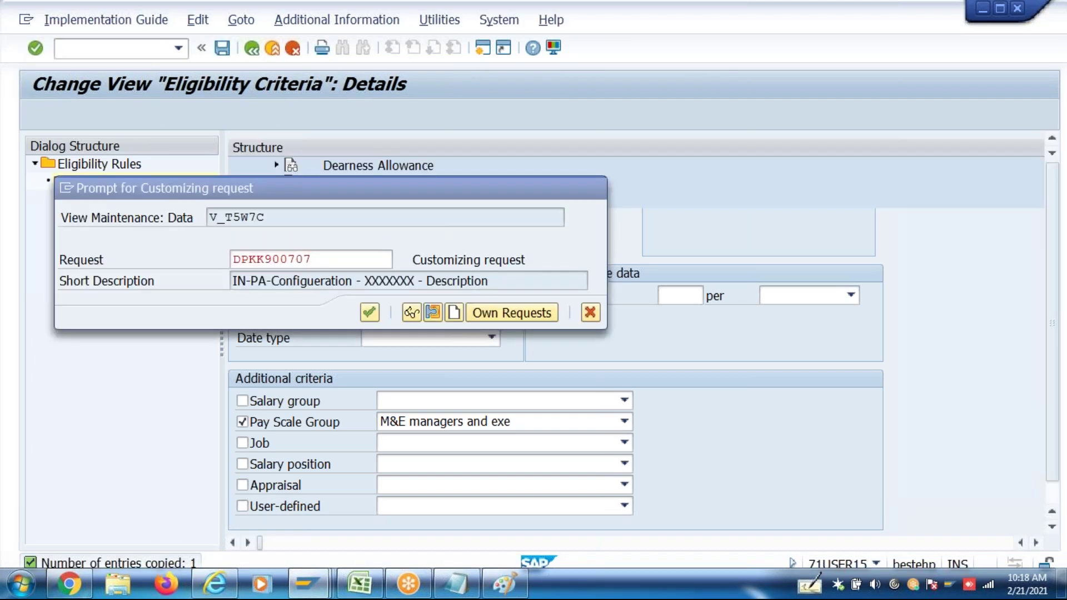
key(Return)
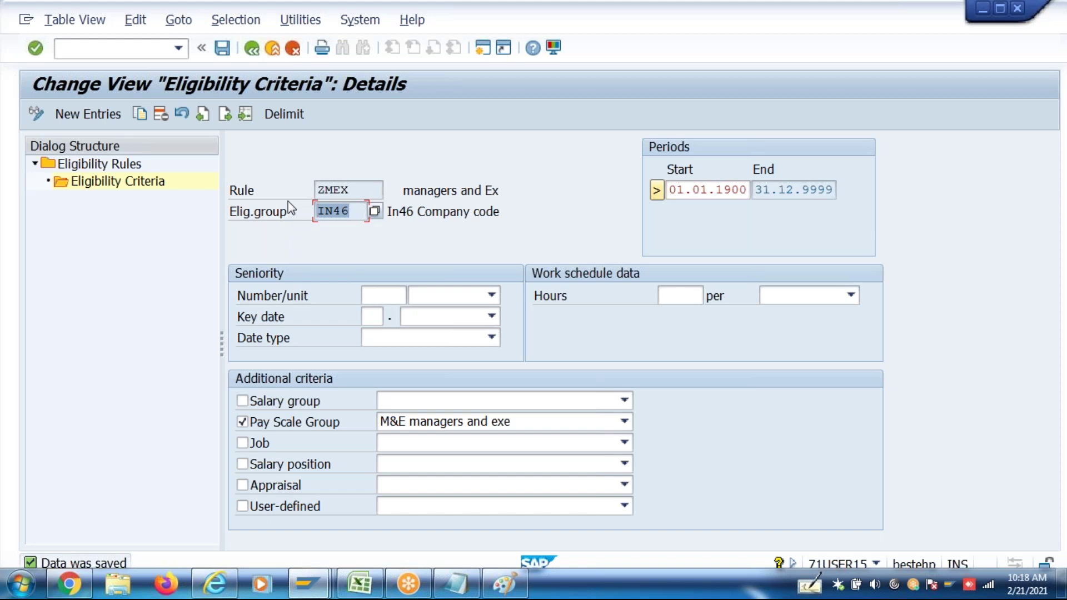
click(246, 49)
click(250, 49)
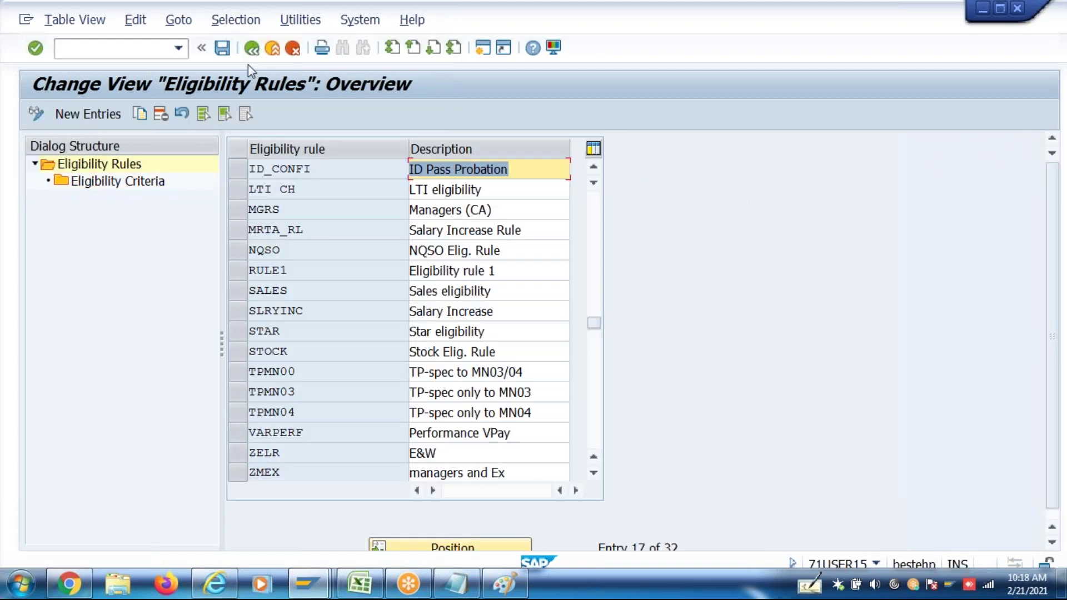
Check the IN46 entry in the Define Eligibility Groups table
click(249, 49)
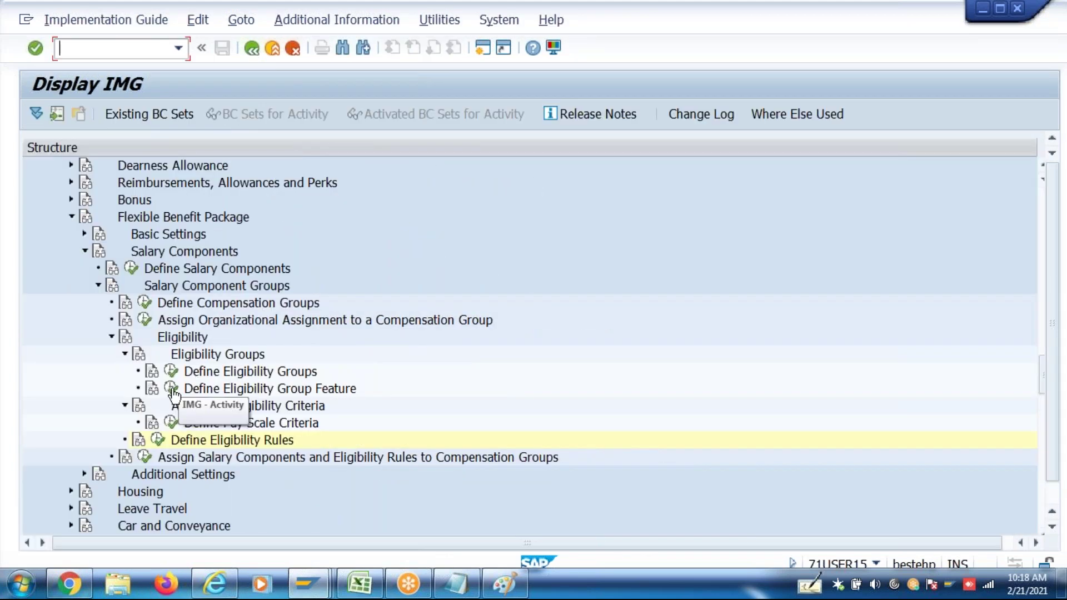
click(172, 373)
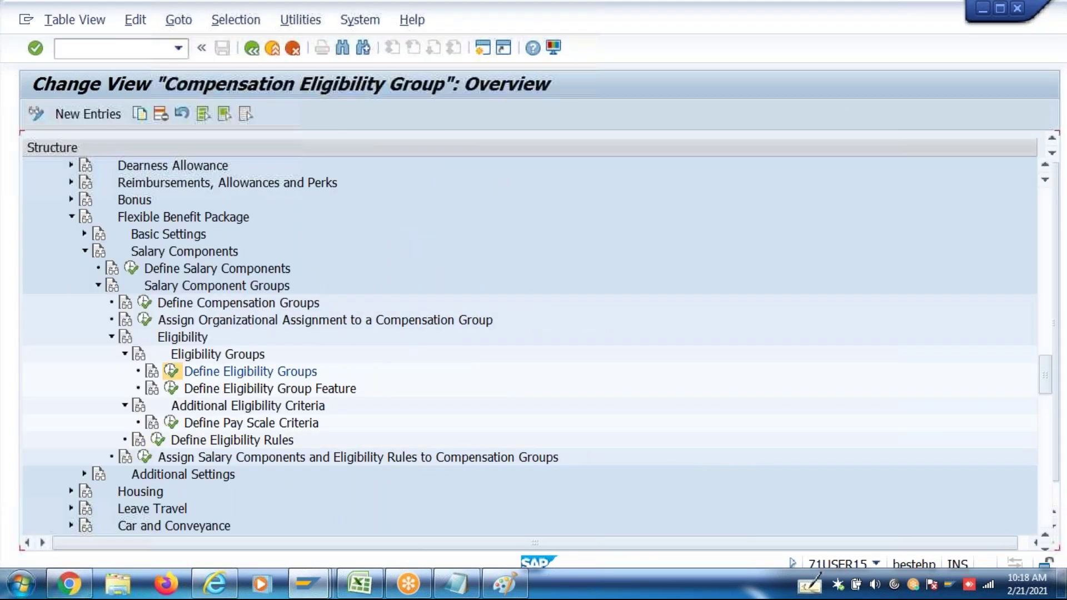
click(504, 304)
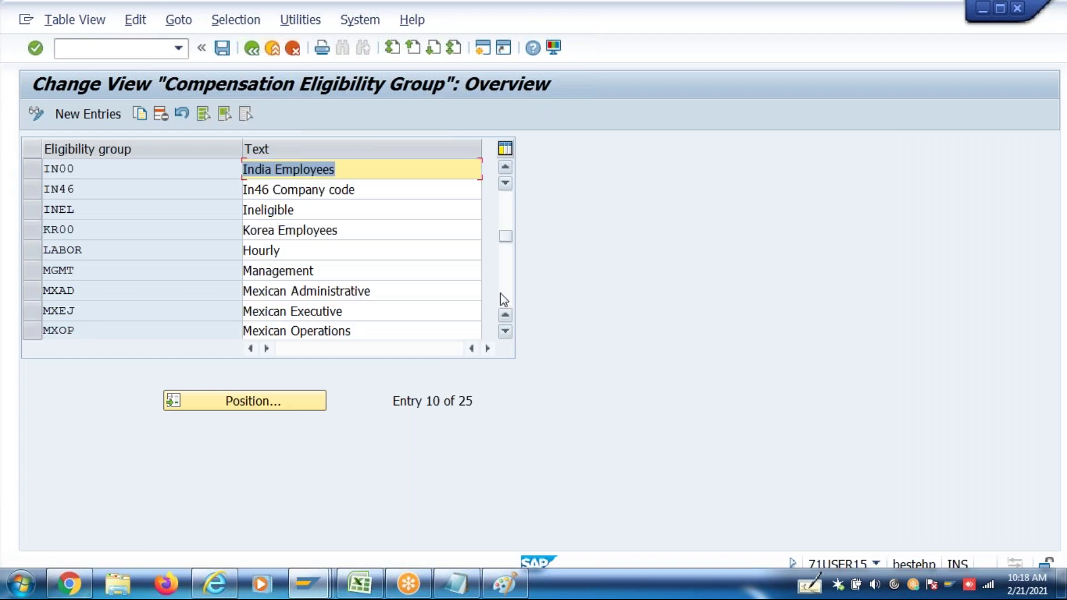
click(252, 48)
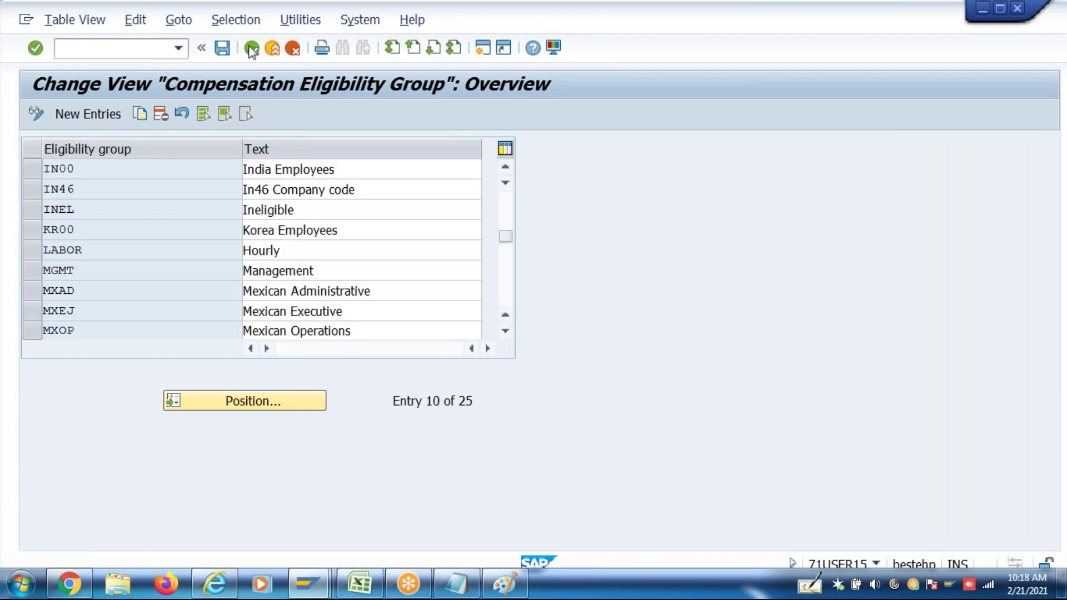
Expand India > BUKRS > IN46 in feature CMELG, then return to SAP Easy Access
click(171, 388)
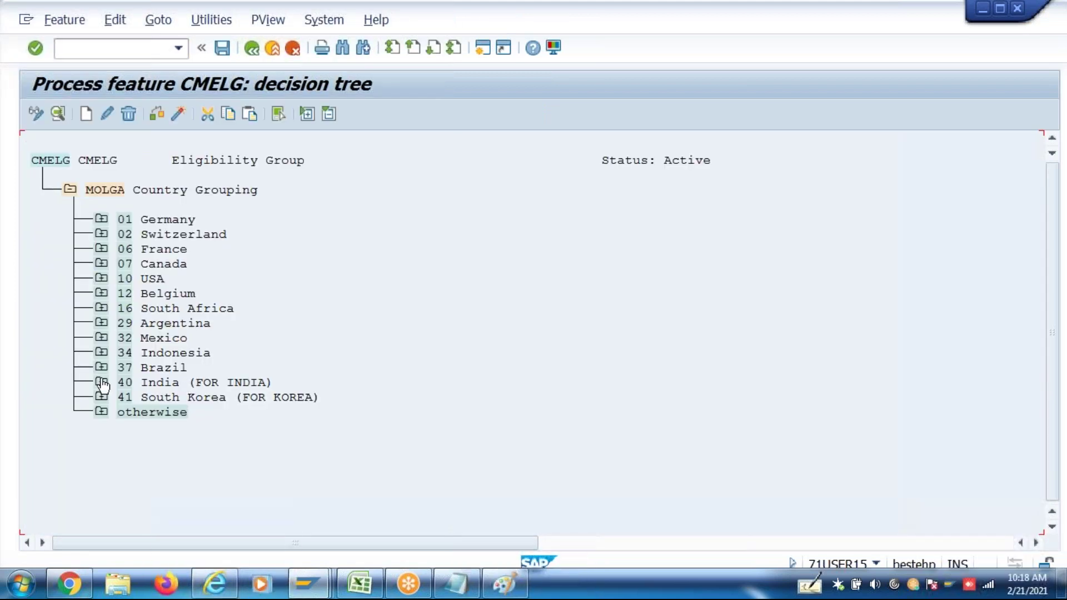
click(102, 384)
click(132, 415)
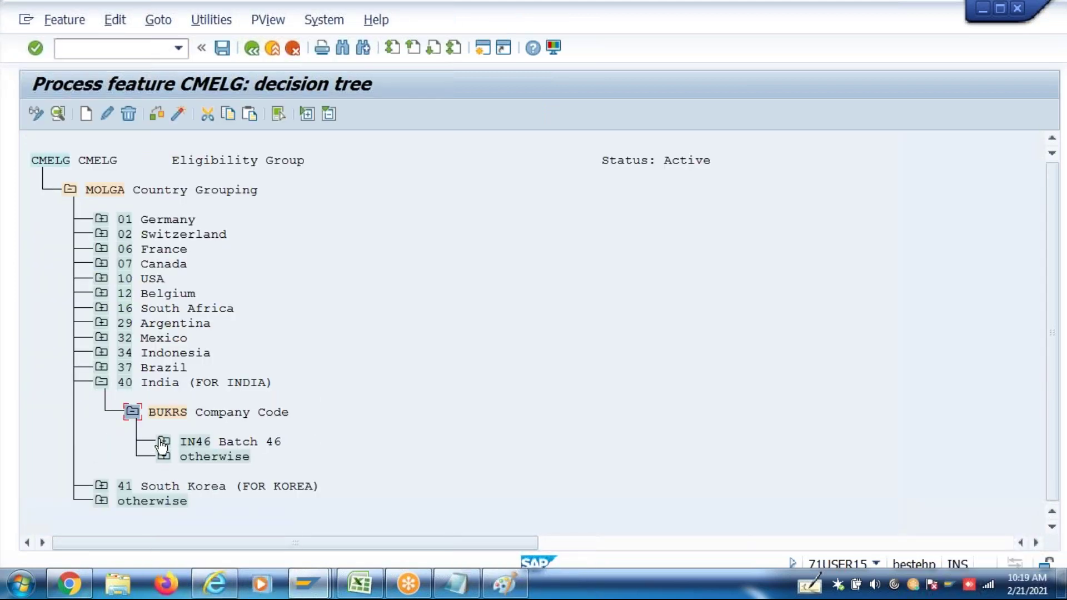
click(164, 441)
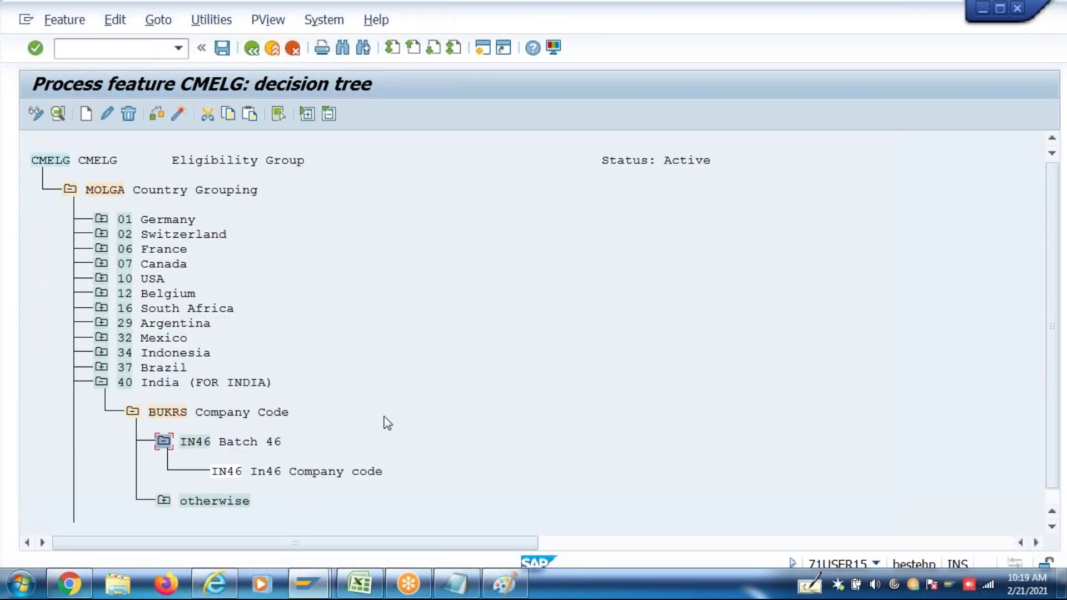
key(shift+F3)
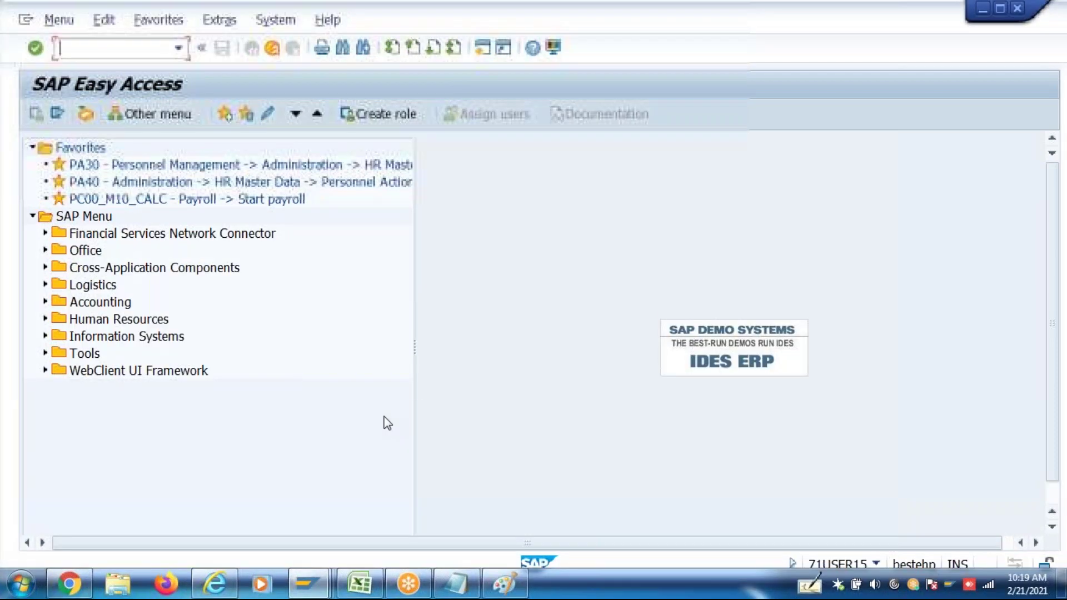
Load Salary Packaging for effective date 01042017 and close the duplicate session
key(ctrl+v)
key(Return)
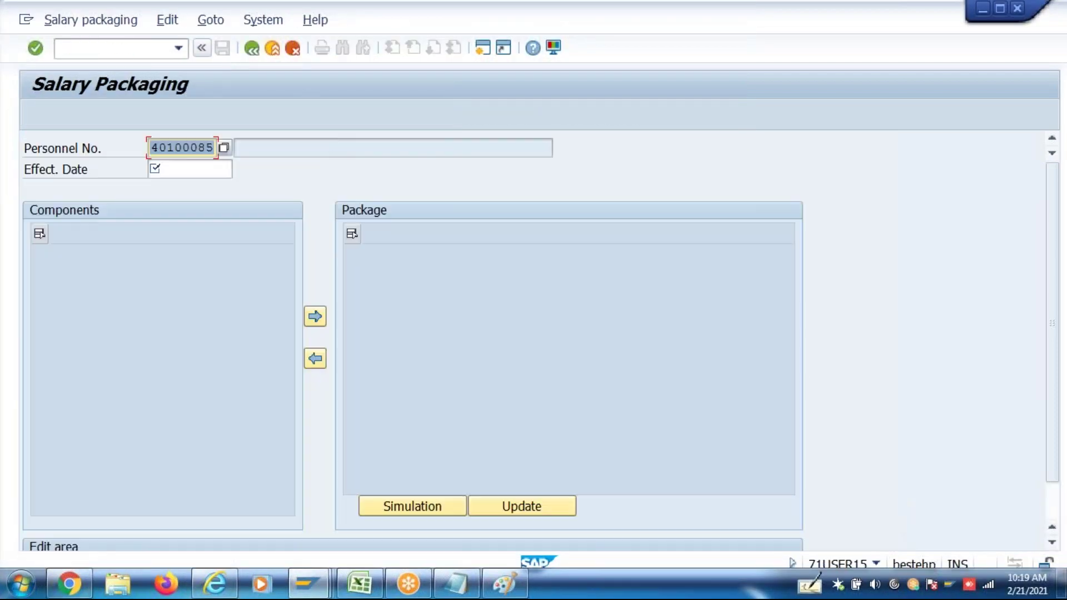
click(185, 168)
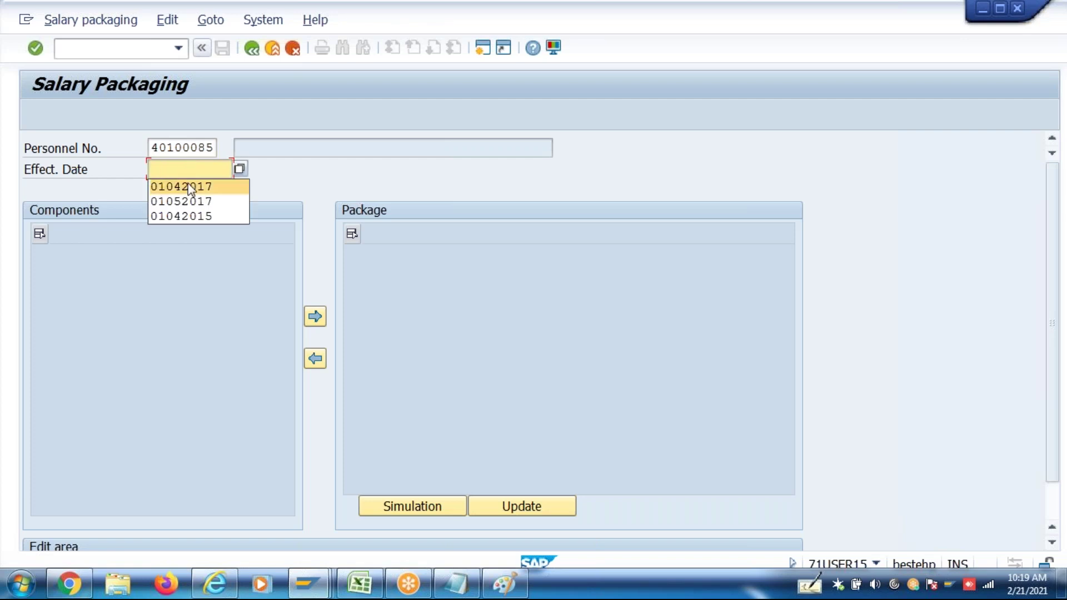
click(189, 186)
key(Return)
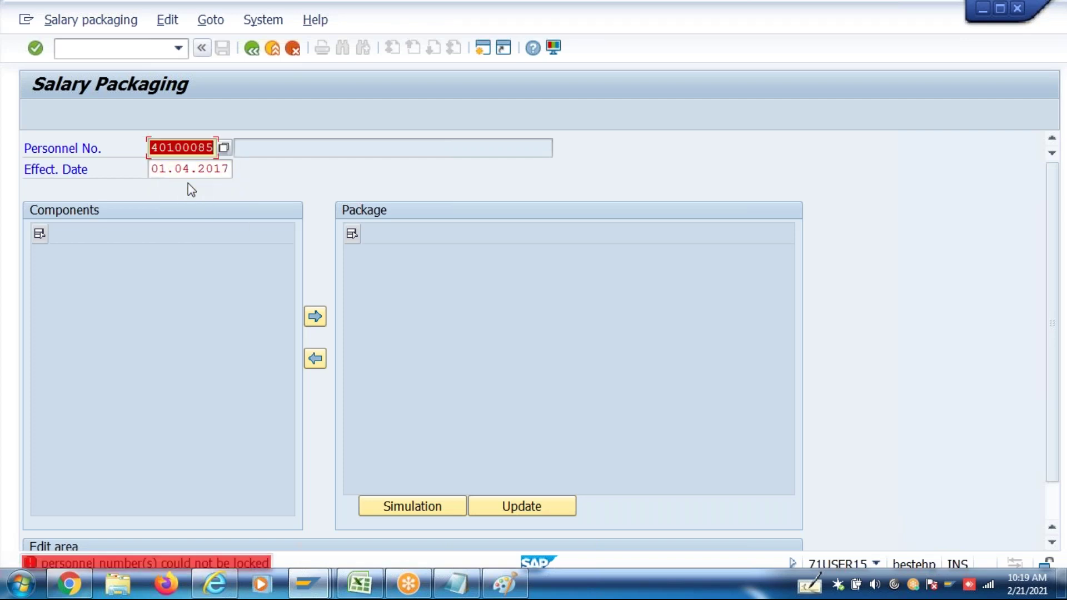
click(320, 584)
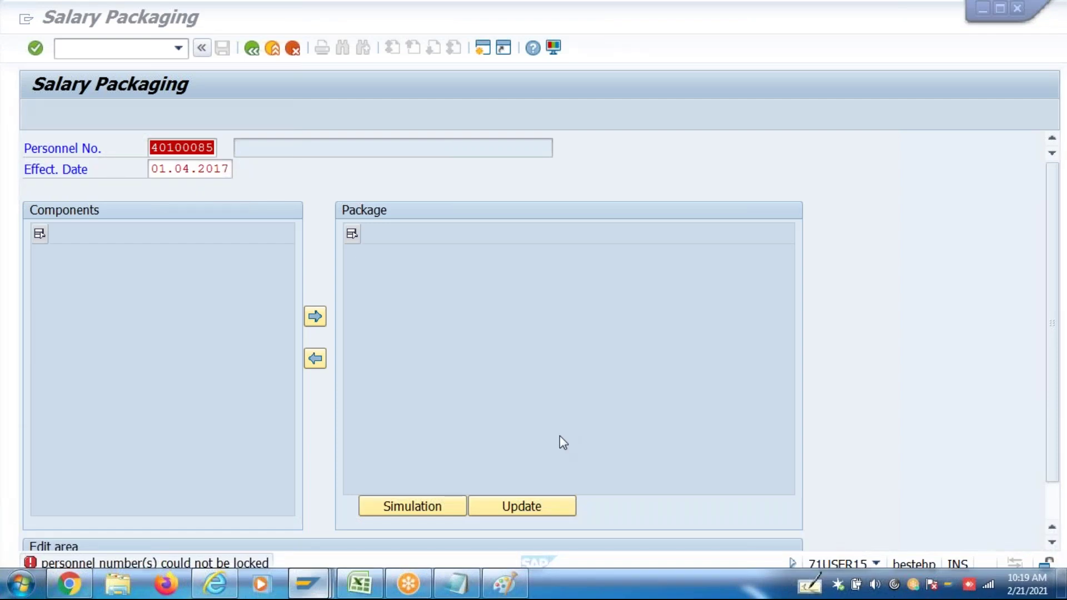
click(895, 509)
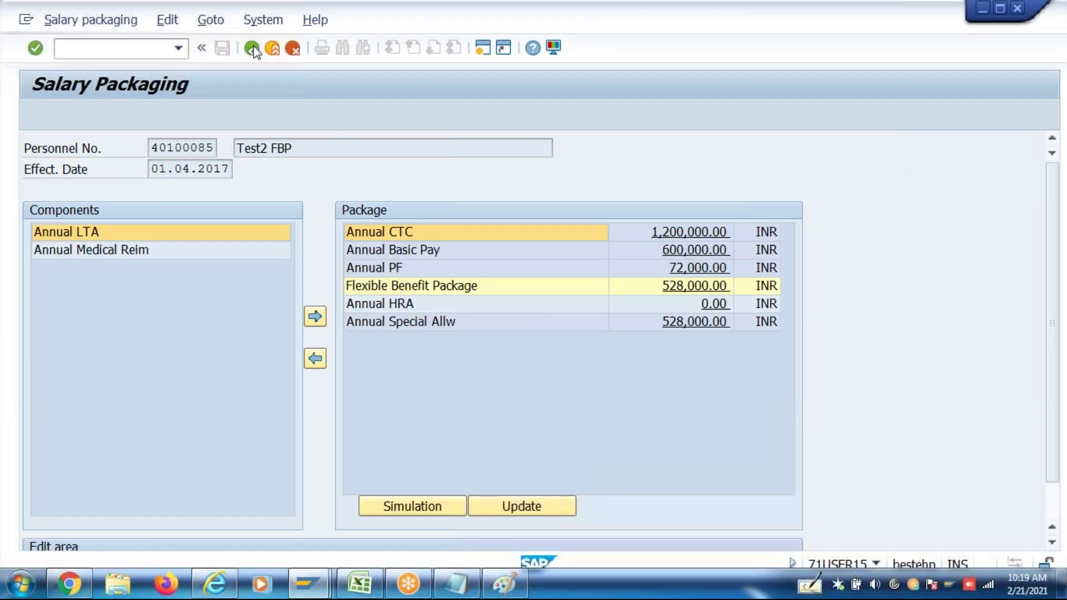
click(201, 49)
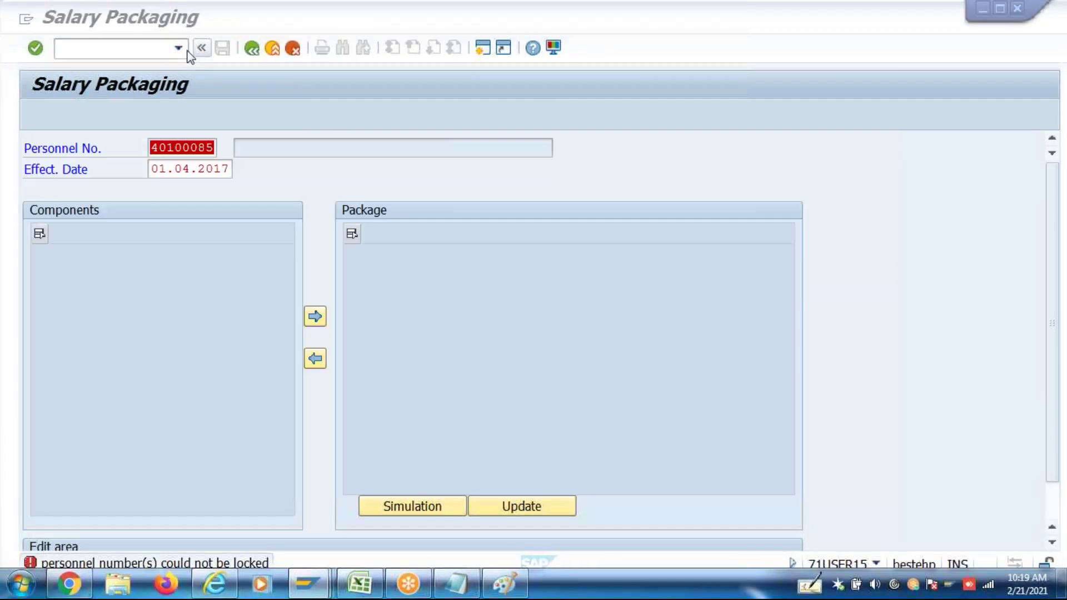
click(208, 81)
key(Return)
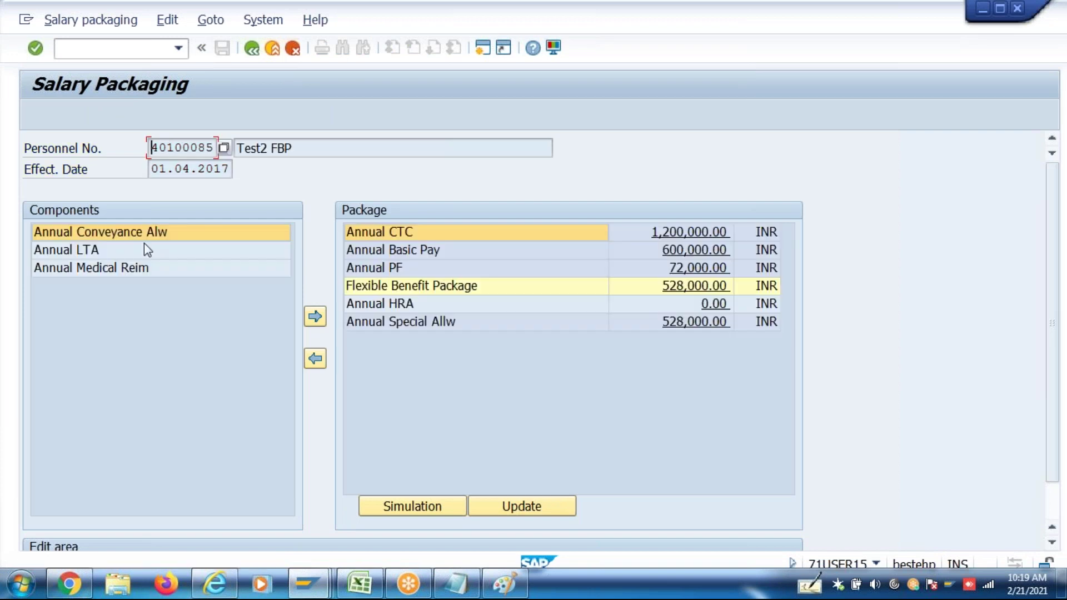
Add Annual Conveyance Alw to the package with an amount of 21,000
click(145, 238)
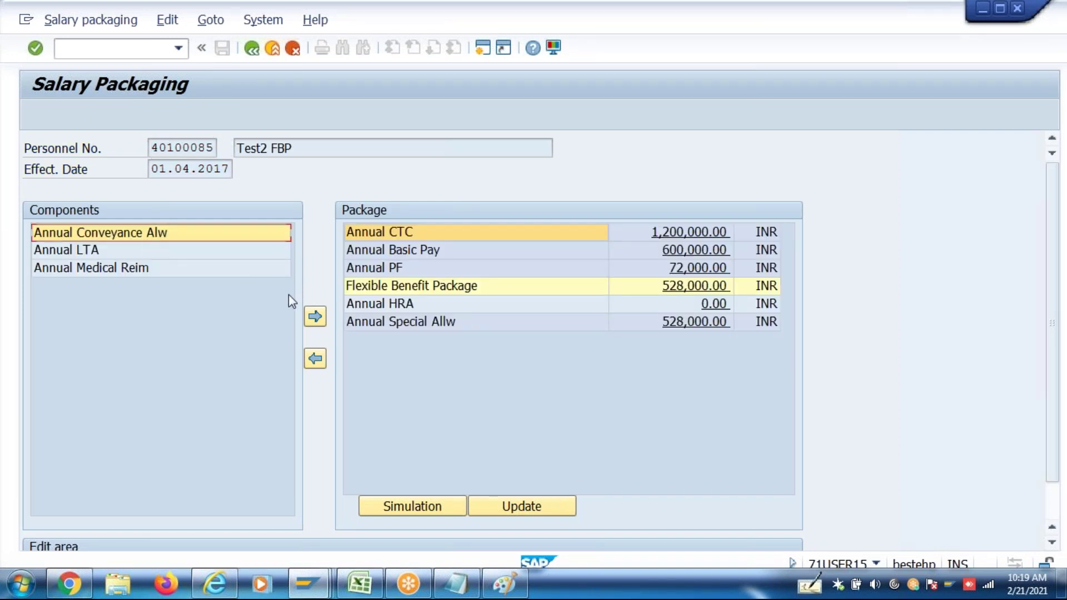
click(315, 317)
click(721, 328)
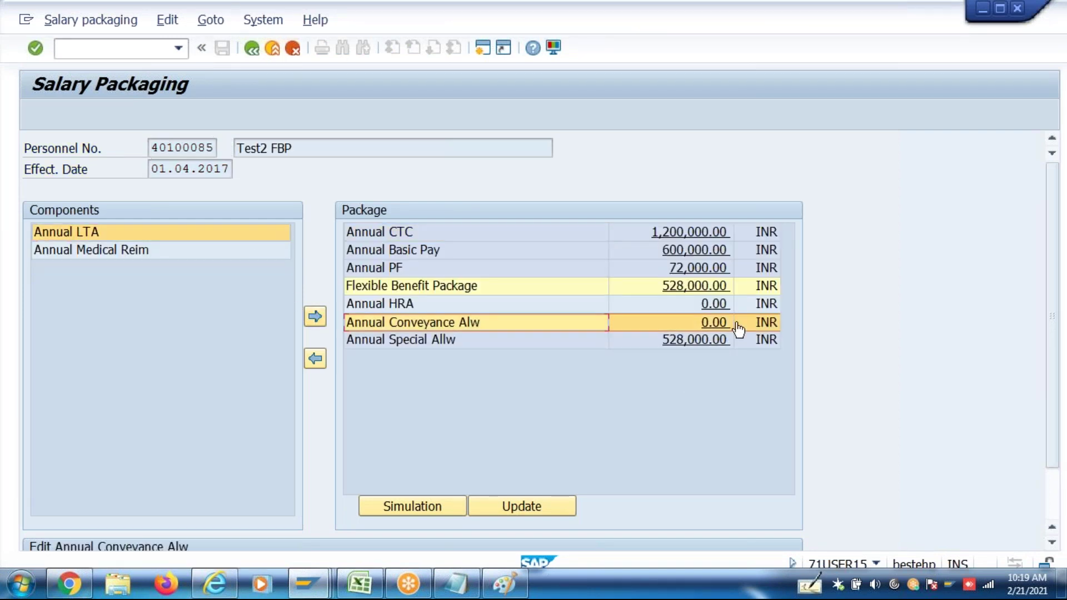
click(1053, 488)
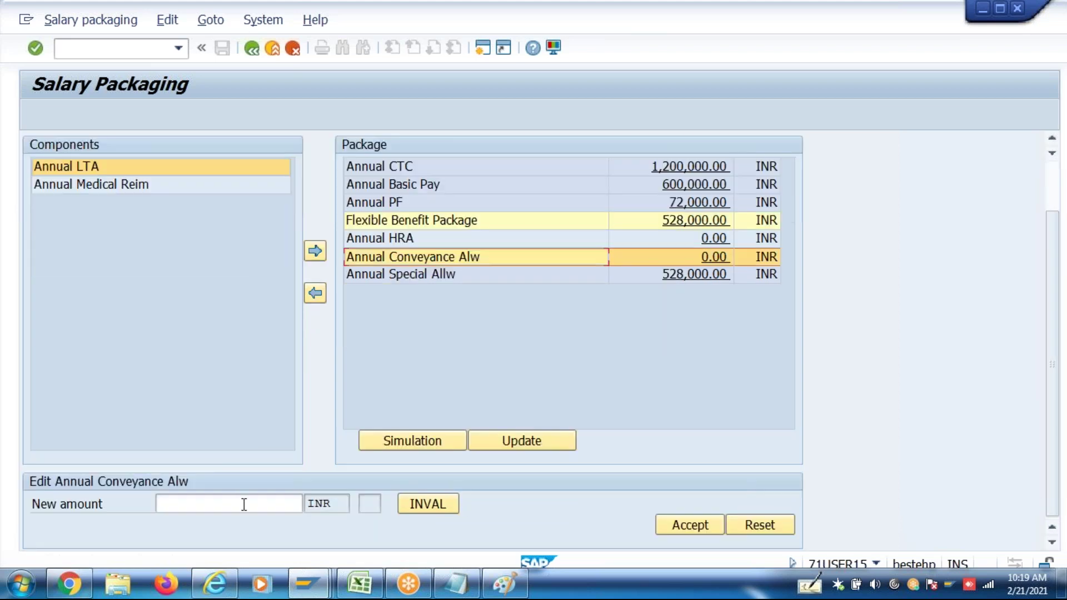
click(244, 504)
text(210000)
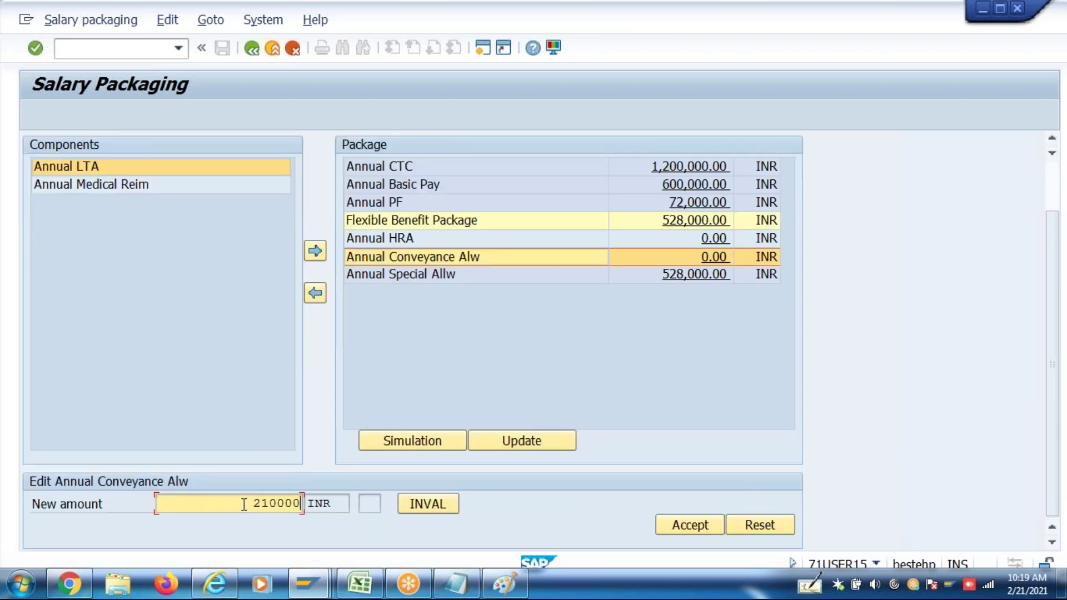
key(BackSpace)
click(681, 524)
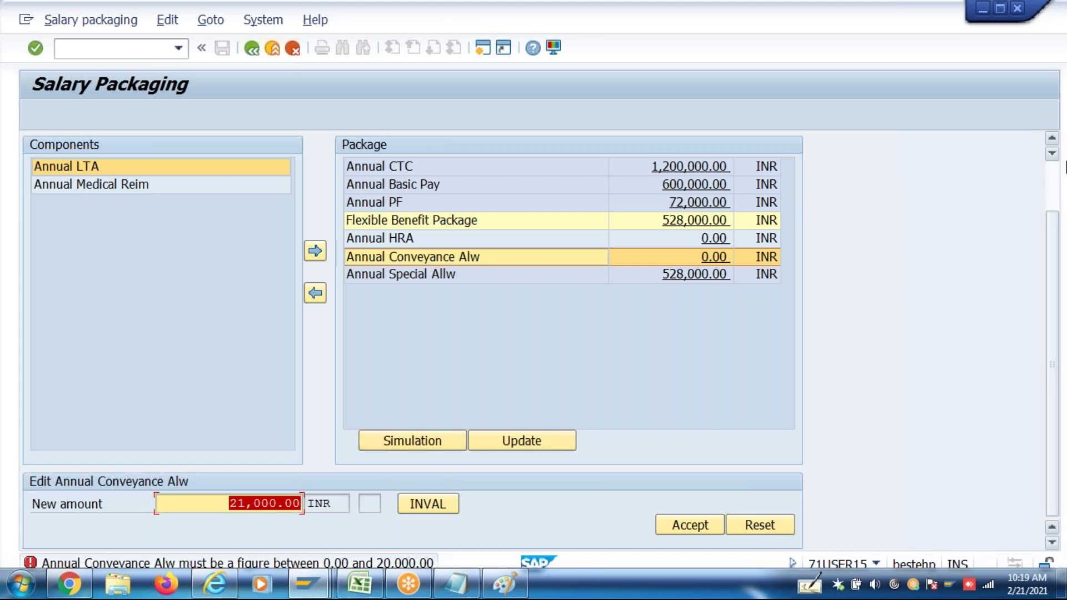
Change the conveyance amount to 19,000 and add Annual LTA to the package
scroll(1062, 180, up, 2)
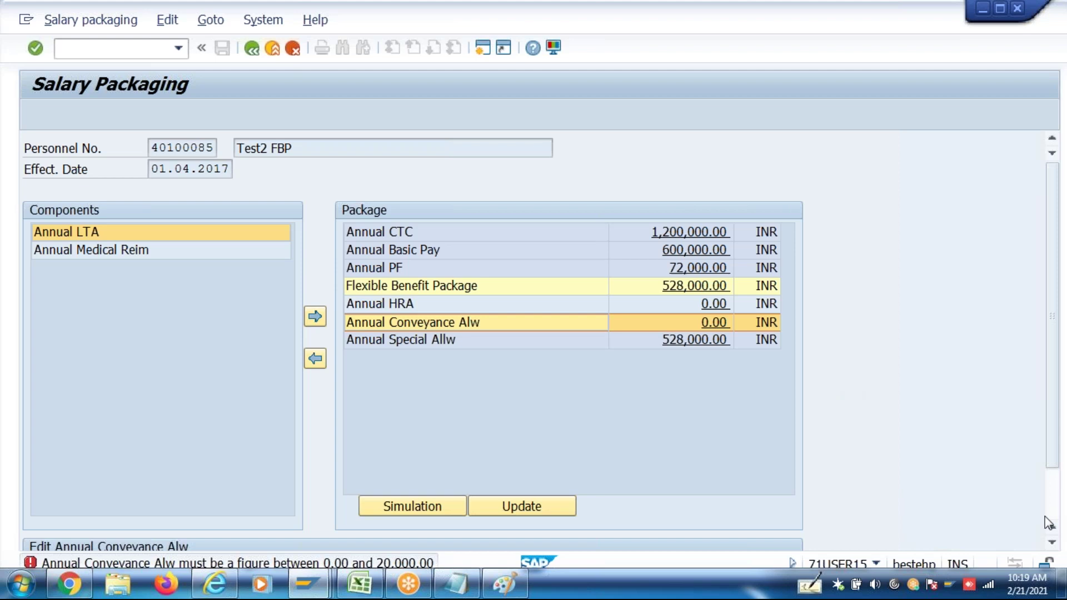
scroll(1048, 519, down, 2)
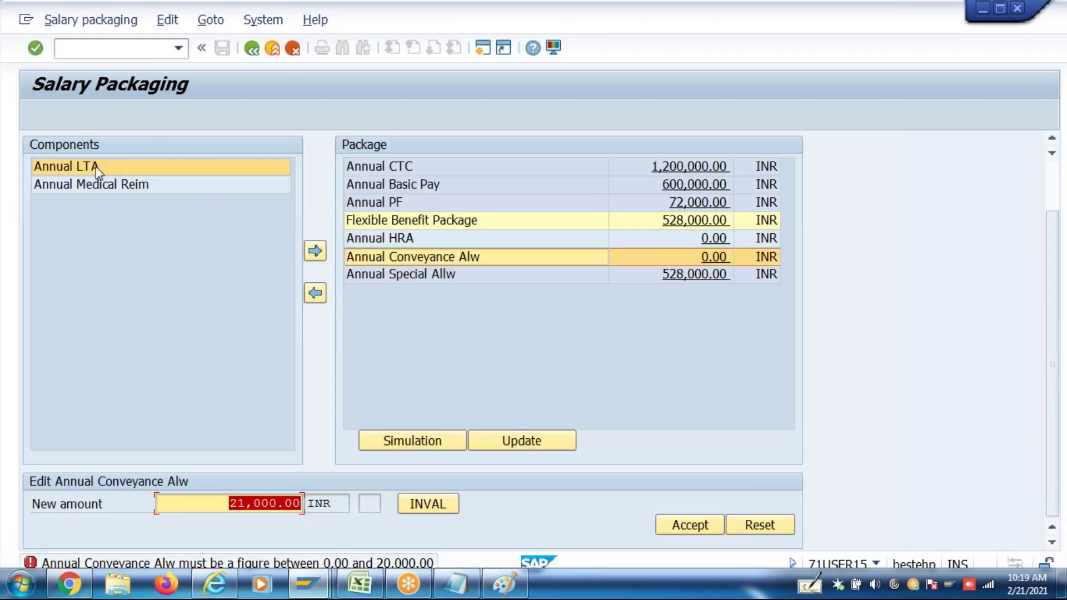
click(98, 184)
click(132, 174)
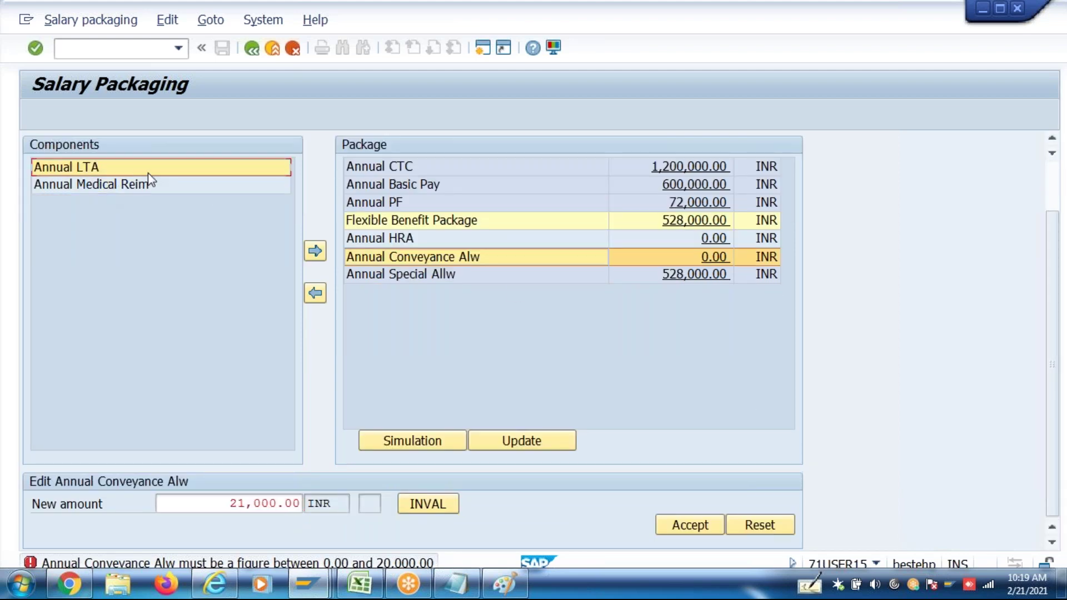
click(319, 257)
click(321, 259)
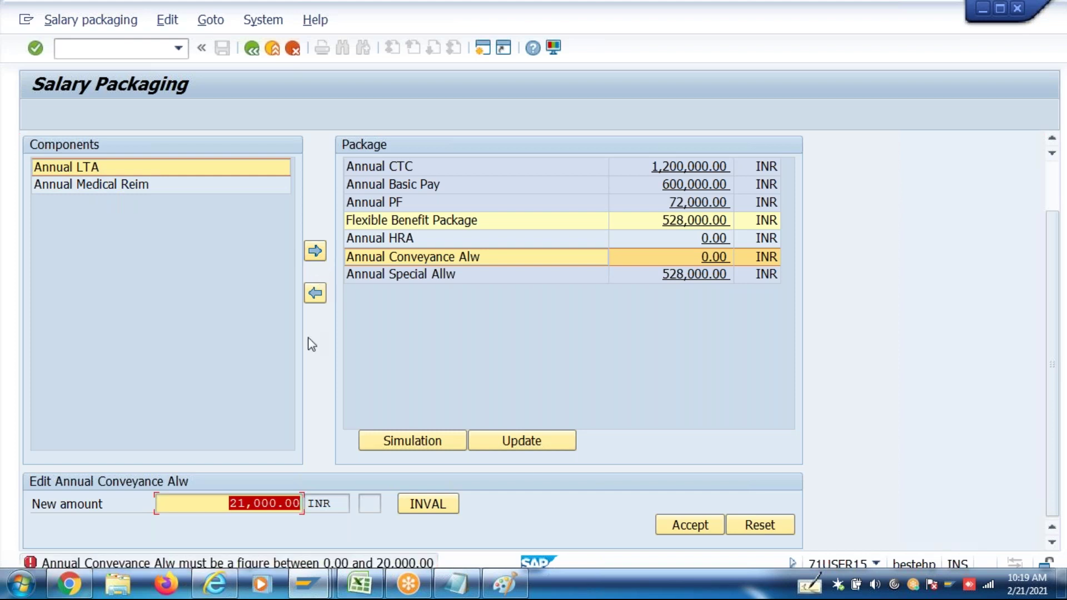
text(19000)
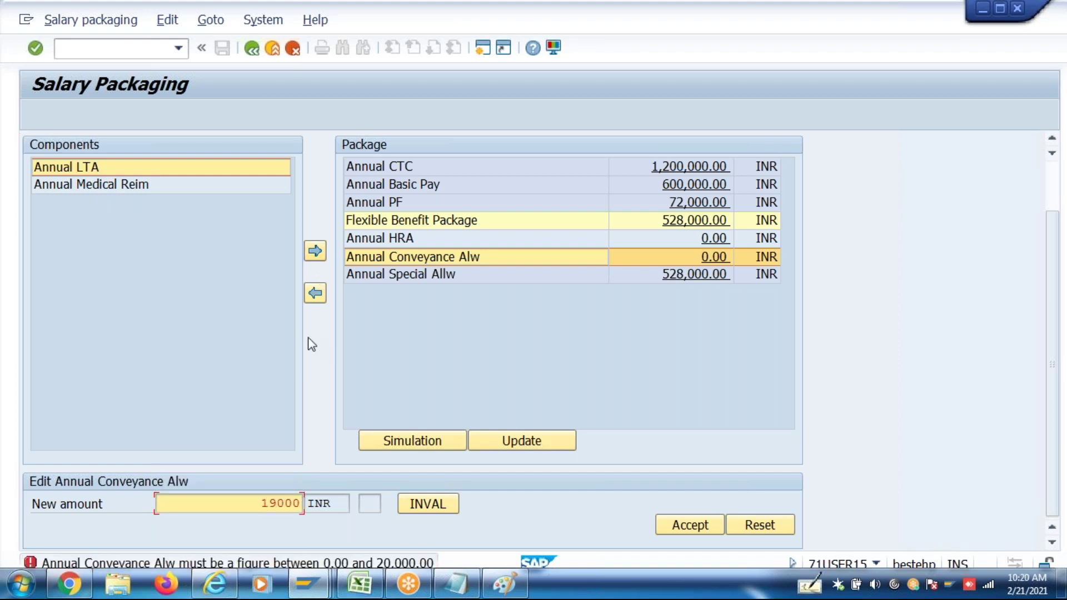
click(689, 525)
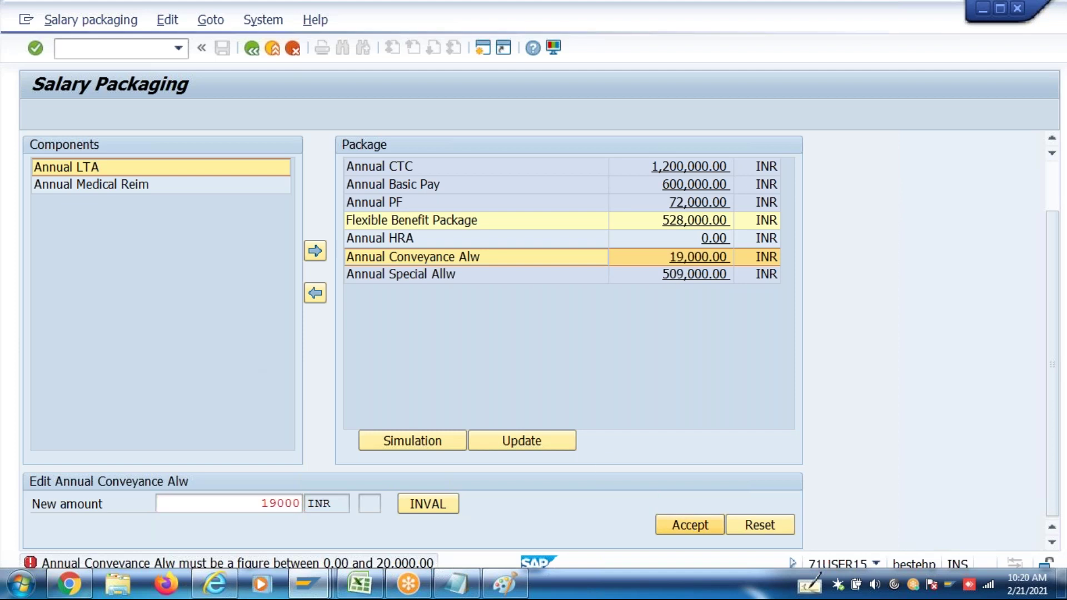
click(315, 264)
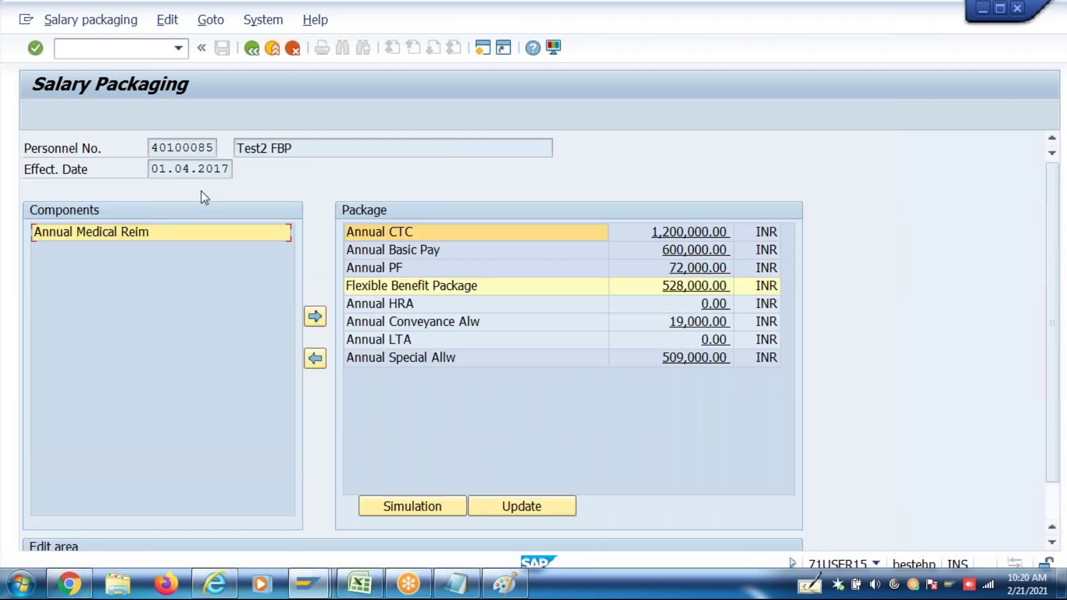
Move Annual Medical Reim into the package and review the 1,200,000.00 annual CTC
click(192, 234)
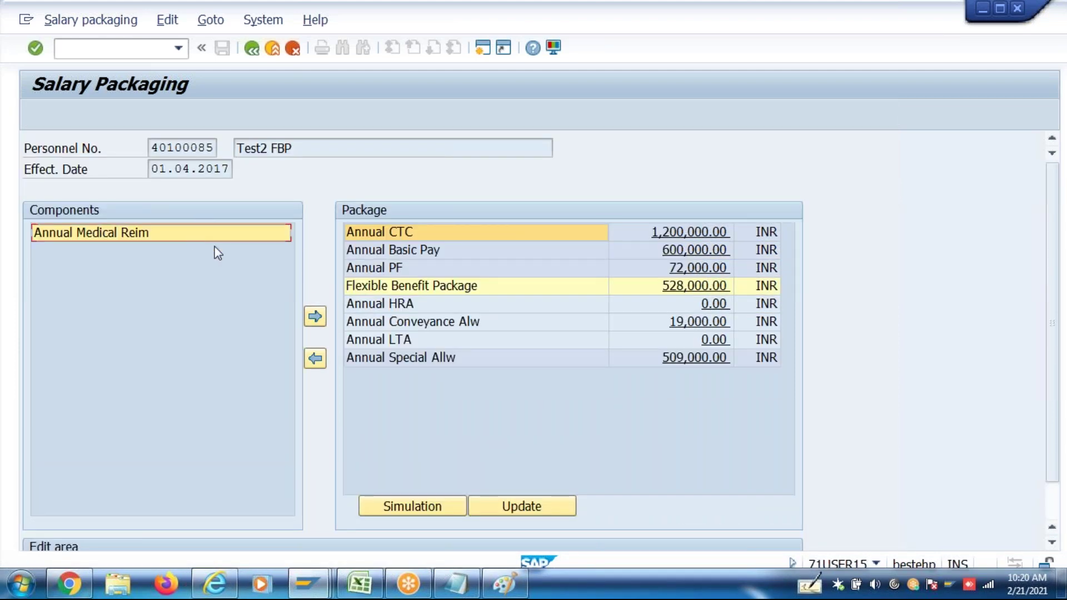
click(315, 317)
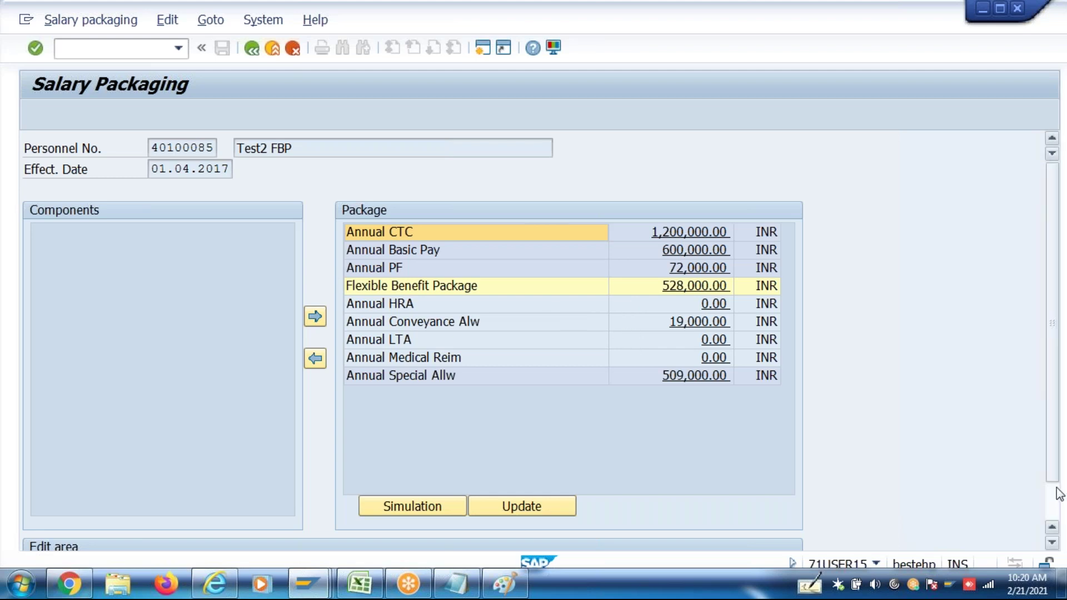
scroll(1056, 488, down, 2)
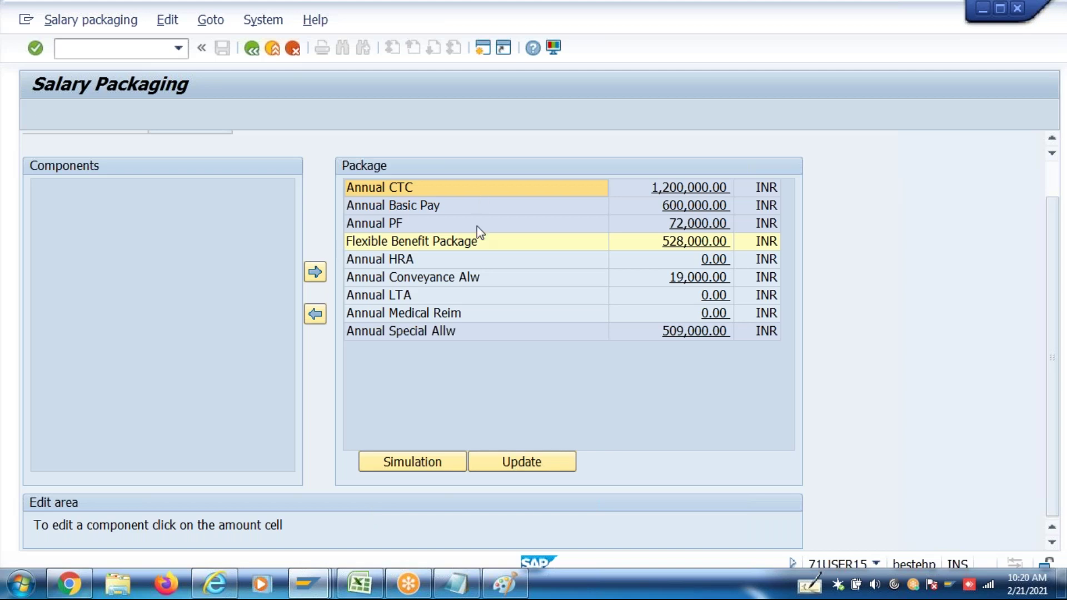
Open Annual HRA for editing and recalculate it from a 25.00 percentage
click(705, 261)
scroll(445, 445, down, 2)
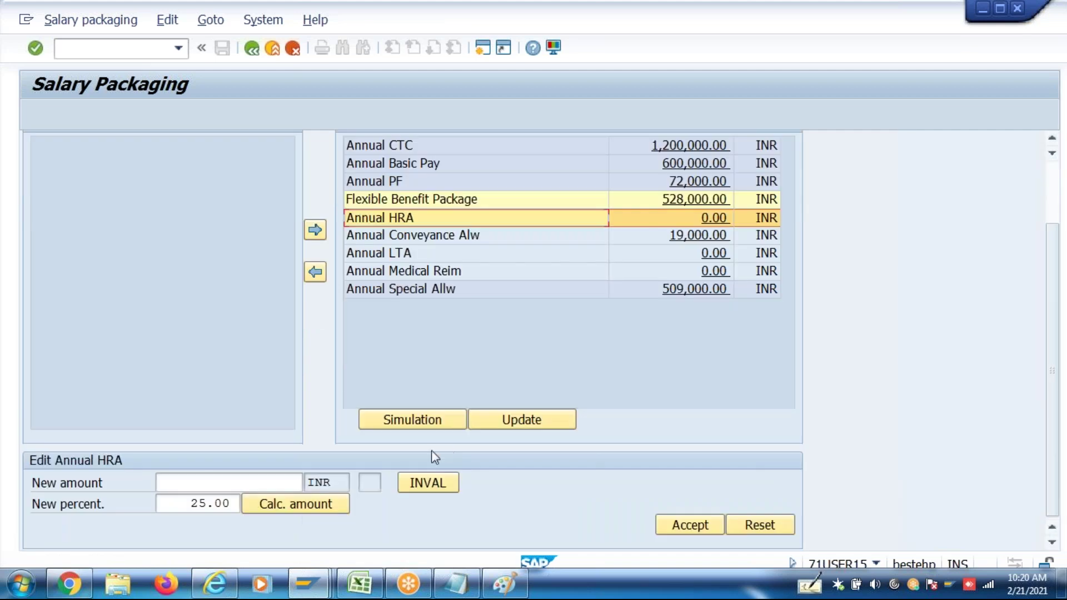
drag(174, 508, 305, 502)
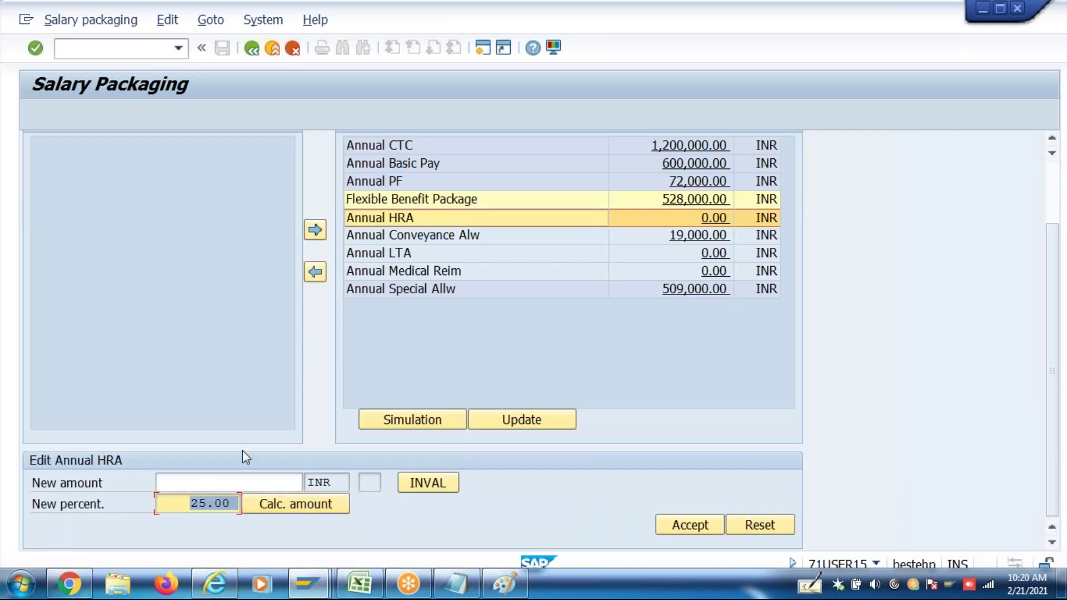
key(Delete)
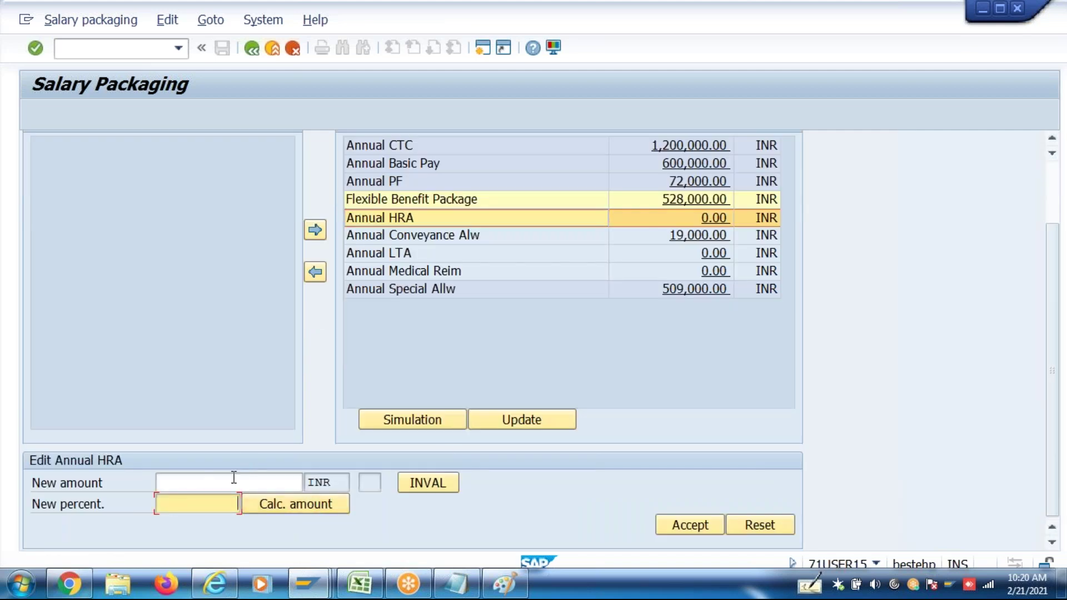
click(234, 478)
click(219, 506)
text(25)
click(275, 504)
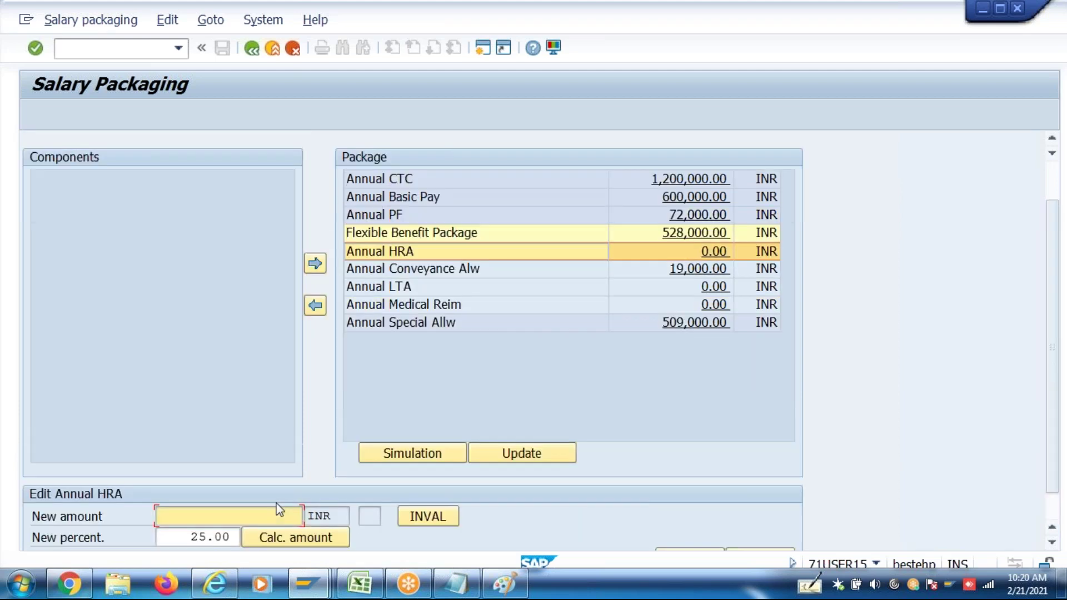
Replace the HRA percentage with a new amount of 240000, declining the infotype update
click(186, 536)
drag(186, 536, 238, 537)
key(BackSpace)
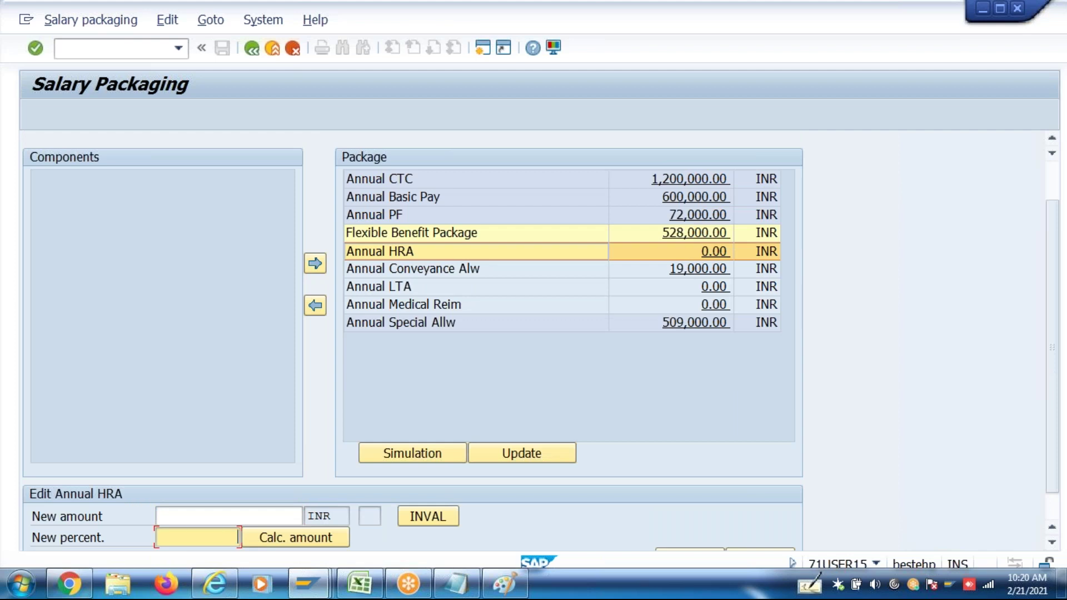
click(257, 514)
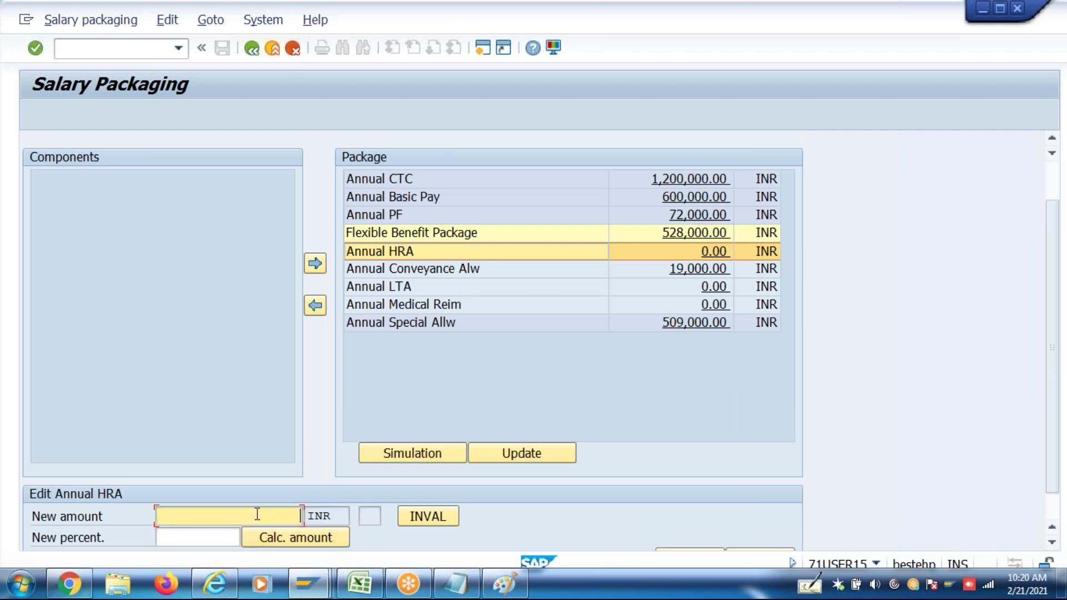
text(240000)
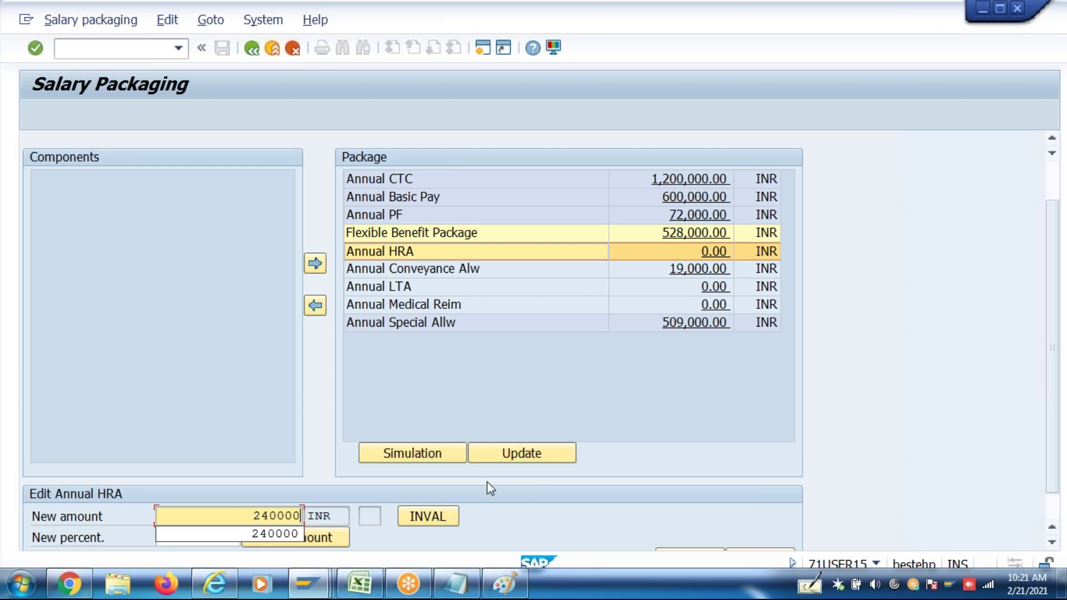
click(507, 458)
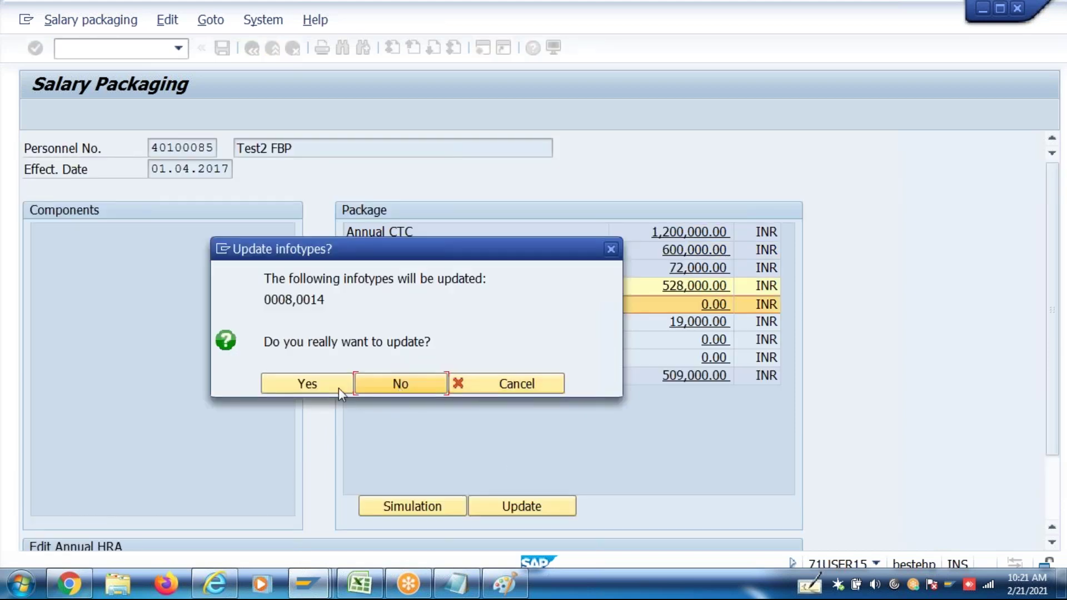
click(379, 389)
scroll(705, 496, down, 1)
click(690, 525)
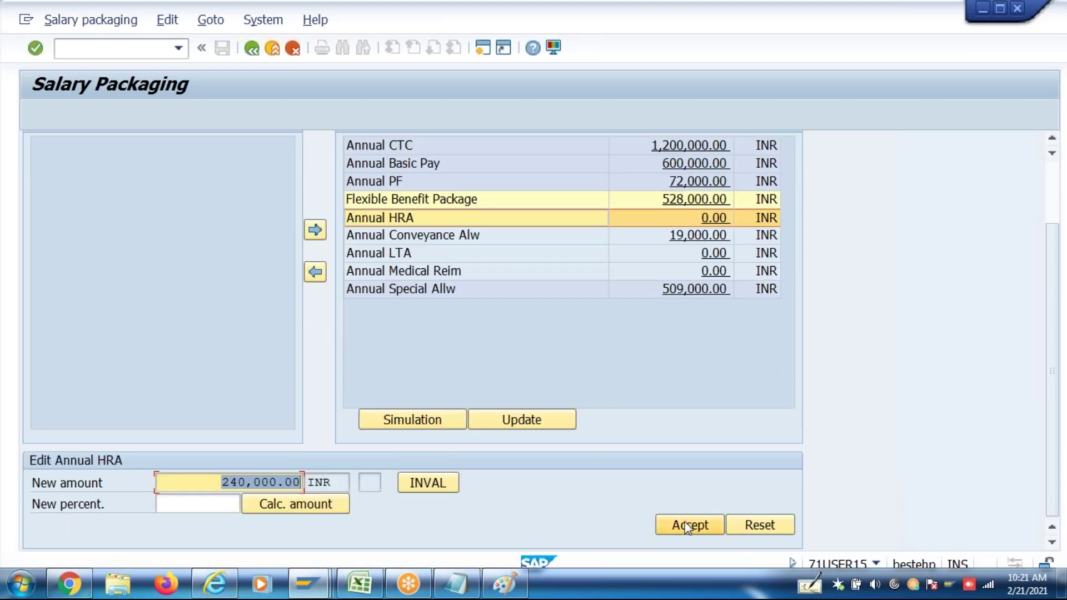
Select the 240,000.00 HRA amount, then switch to the Excel mapping worksheet
scroll(685, 525, up, 1)
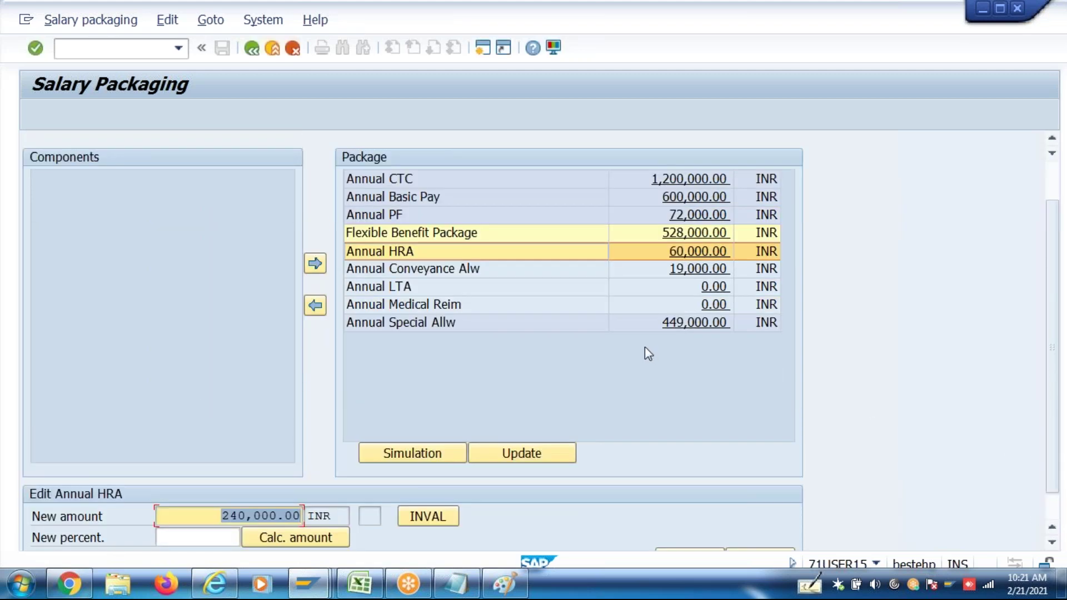
click(210, 514)
drag(215, 514, 331, 518)
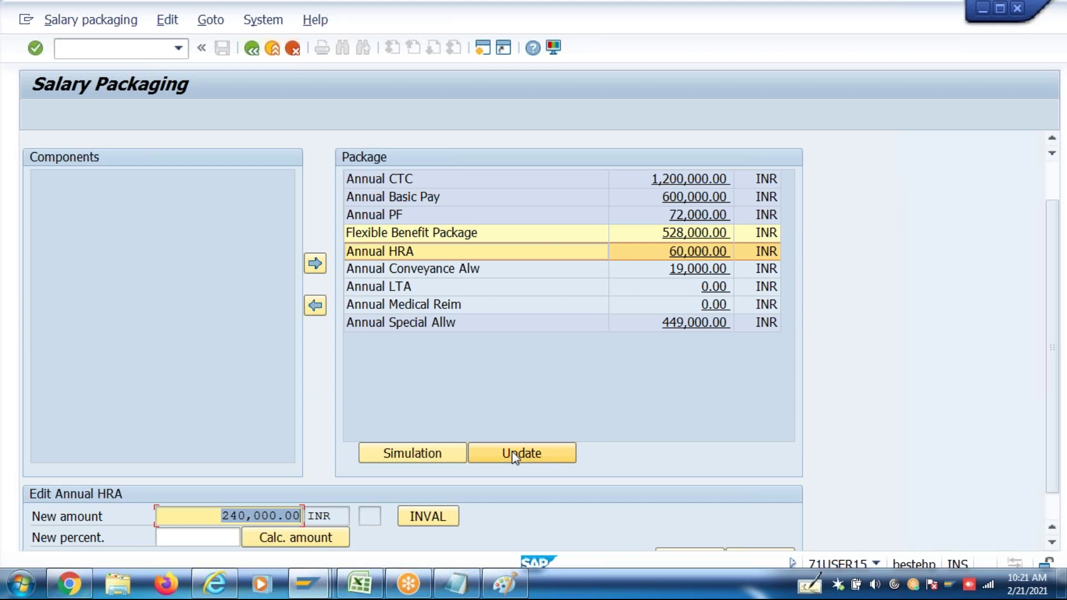
click(370, 591)
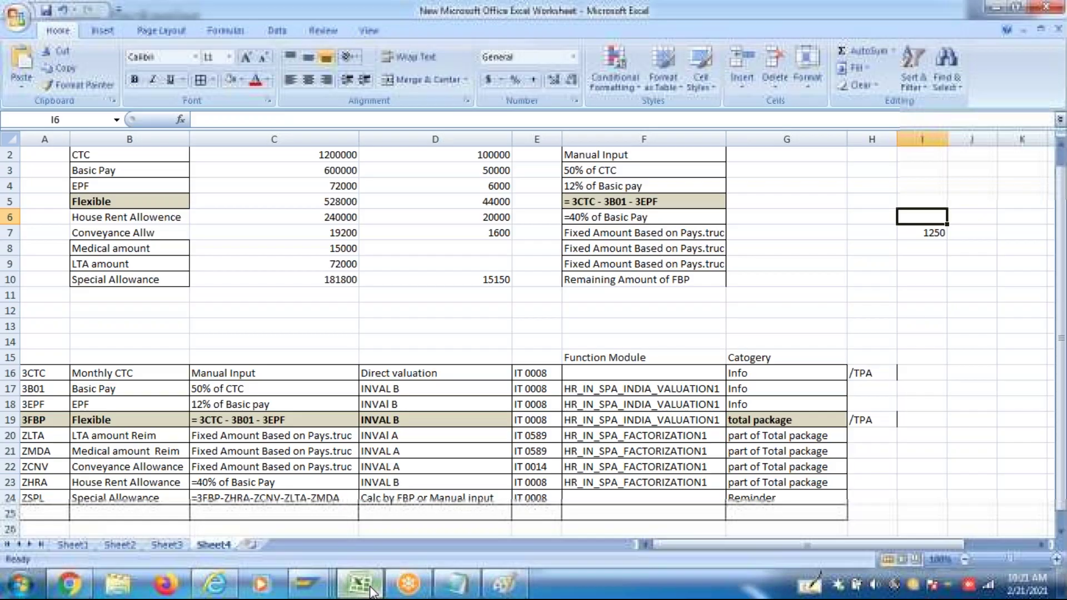
Review mapping rows 16–24, checking the 3CTC, 3B01 and 3FBP rows and the /TPA note in H16
click(603, 392)
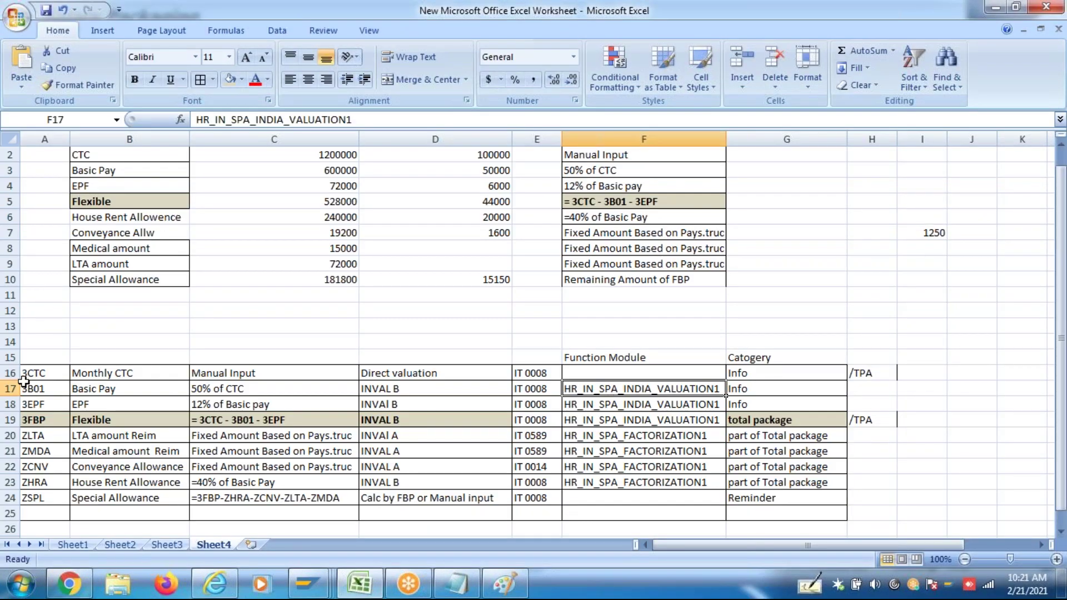
drag(10, 373, 11, 498)
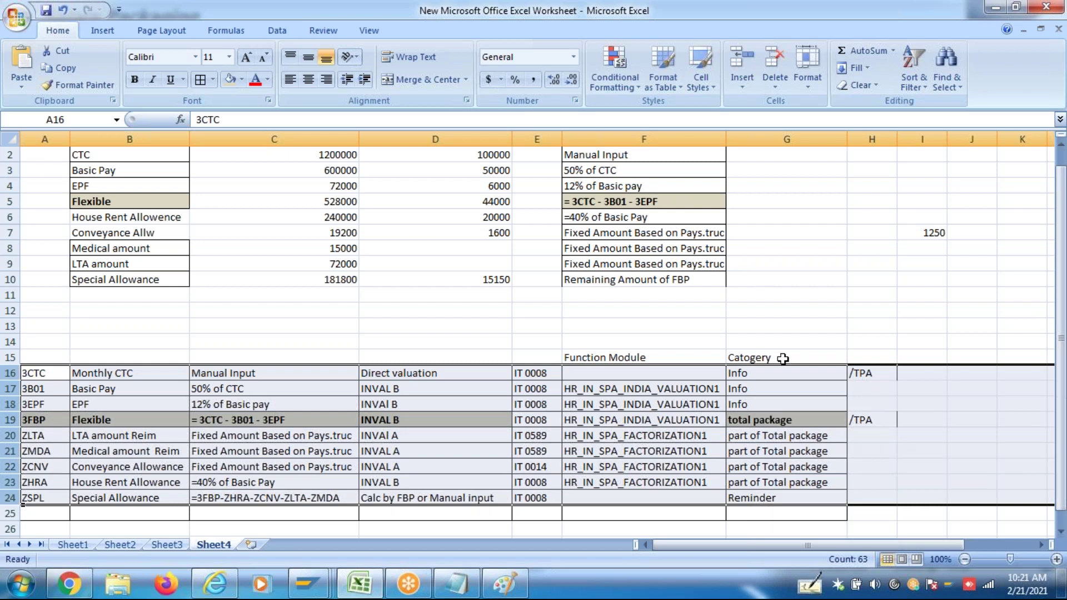
click(859, 376)
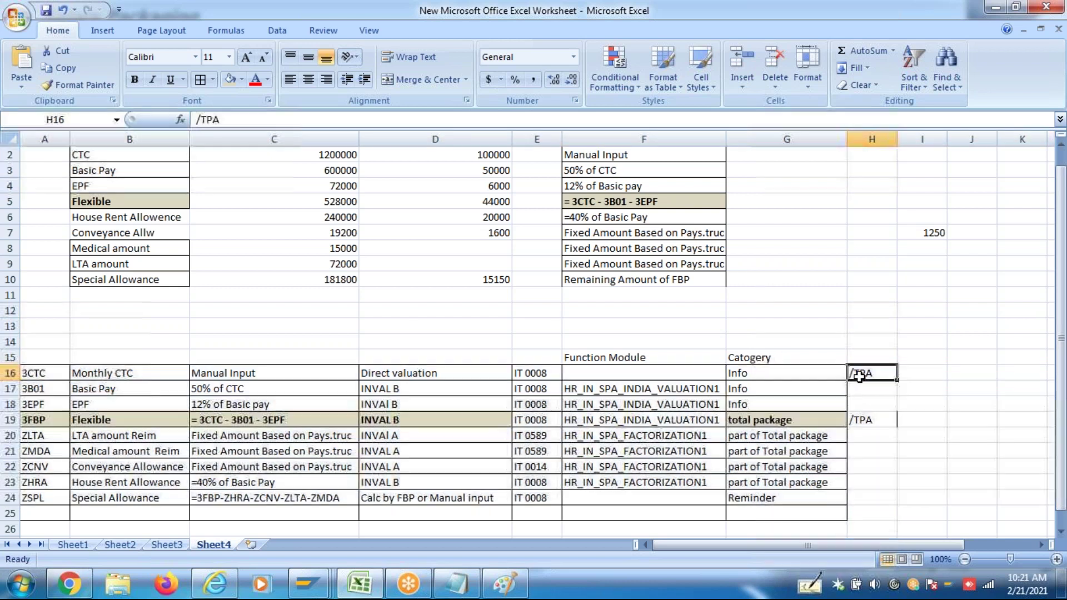
click(863, 419)
click(865, 374)
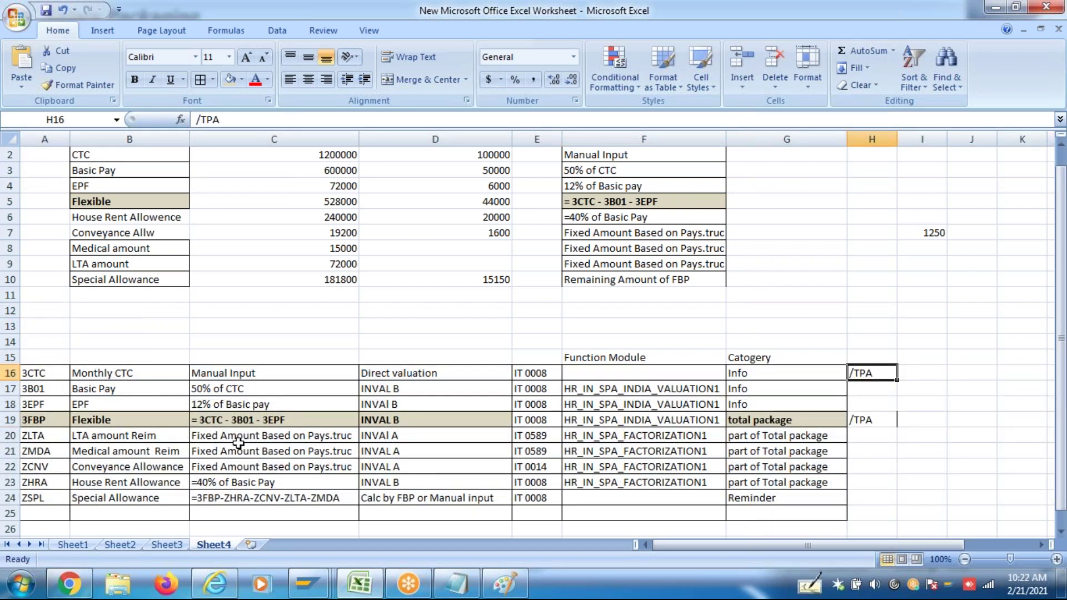
click(10, 374)
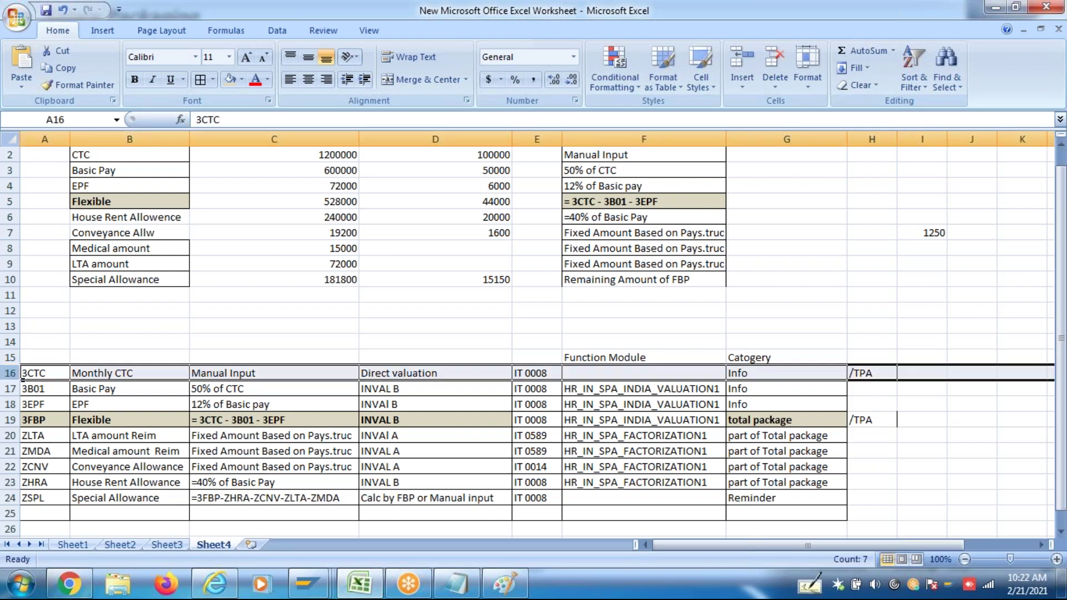
click(10, 420)
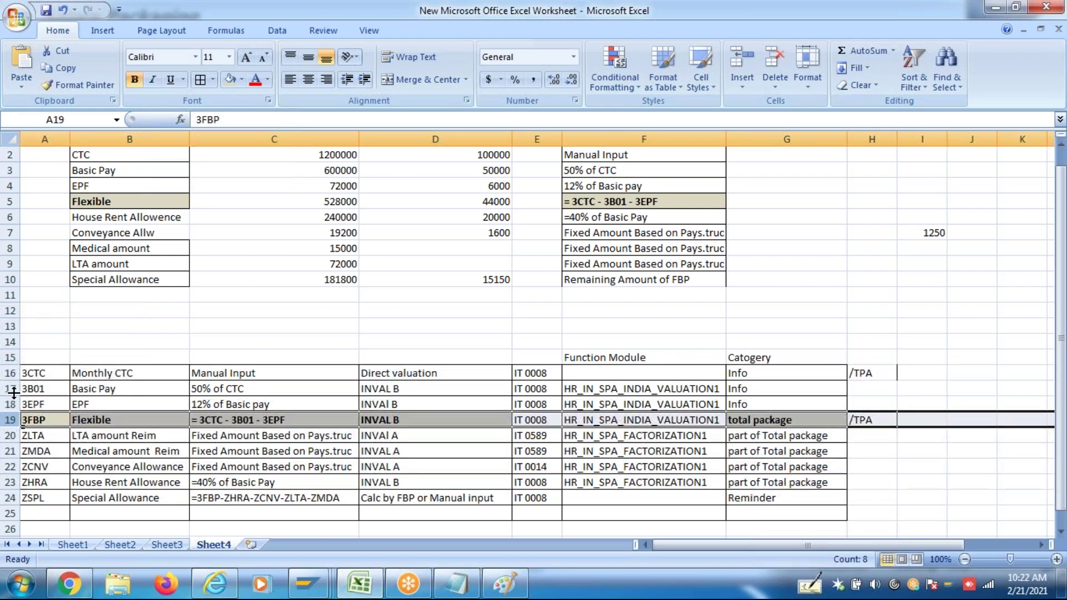
click(11, 390)
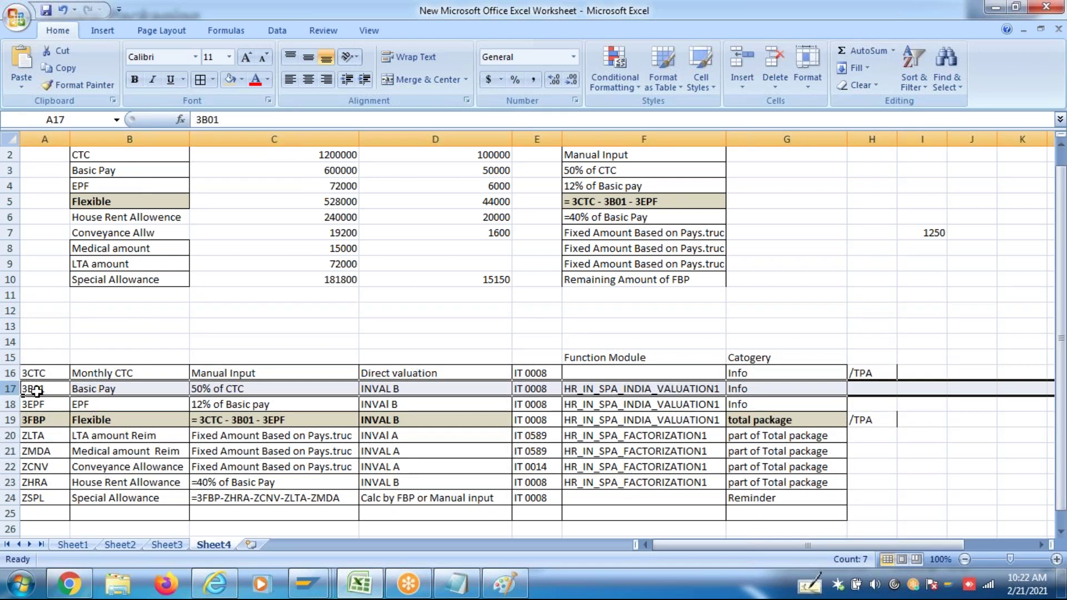
click(28, 389)
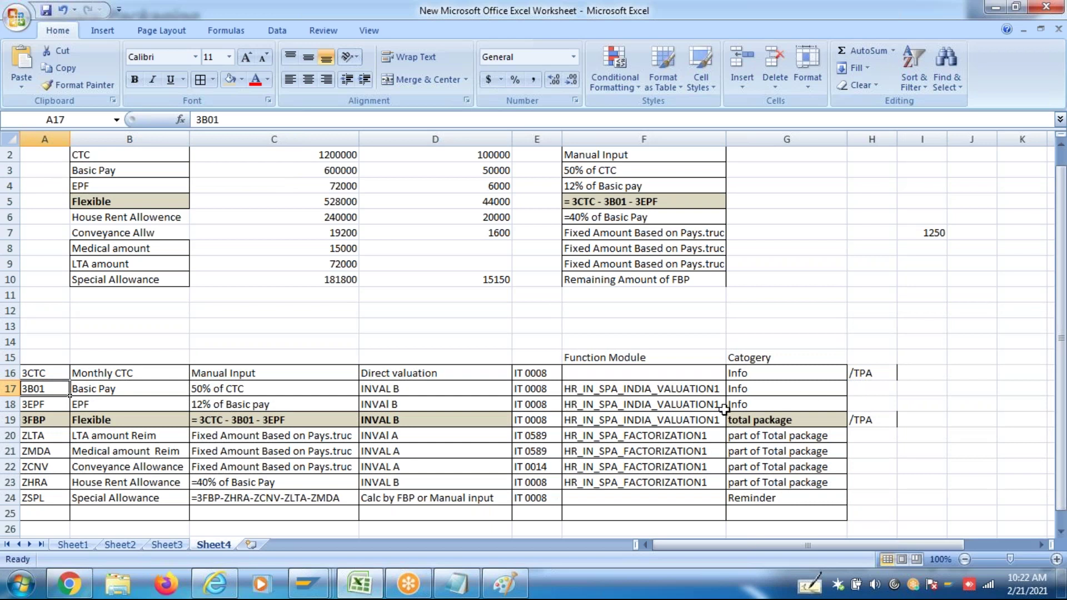
Enter M2SF in cell H24 beside the ZSPL Special Allowance row
click(44, 495)
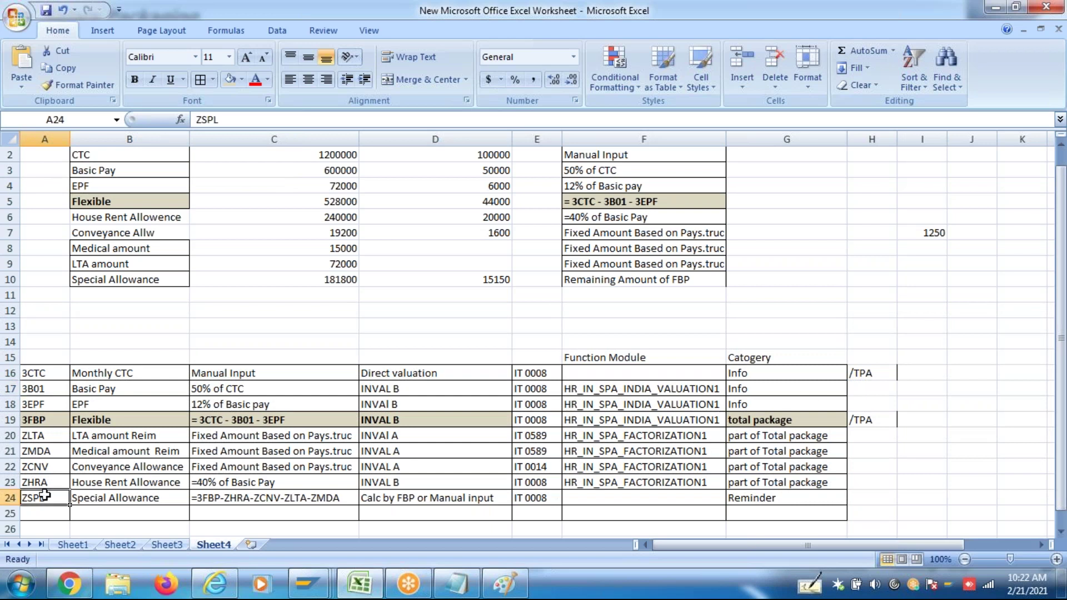
double_click(869, 498)
text(M2SF)
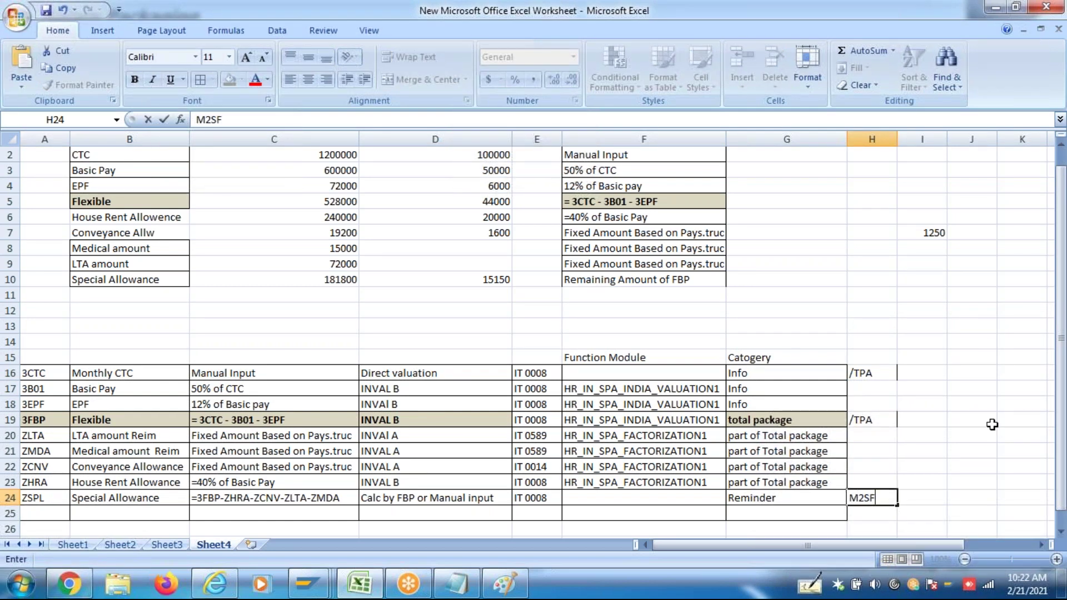
click(992, 425)
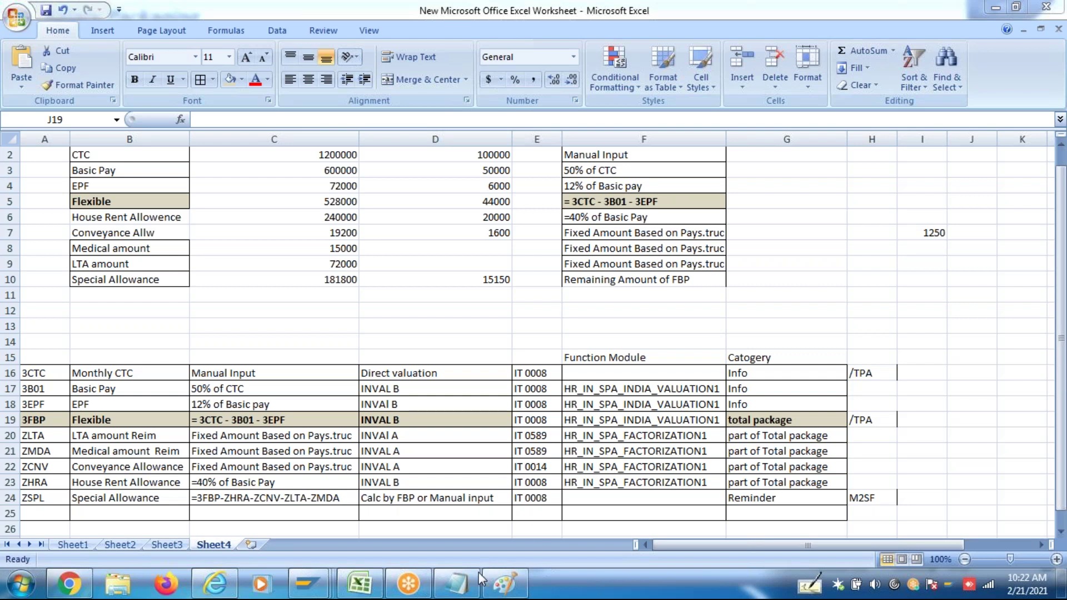
Switch to the Paint diagram, commit the 'Eleigible groups' text, and begin a label beside '9 Comonents'
mouse_move(497, 587)
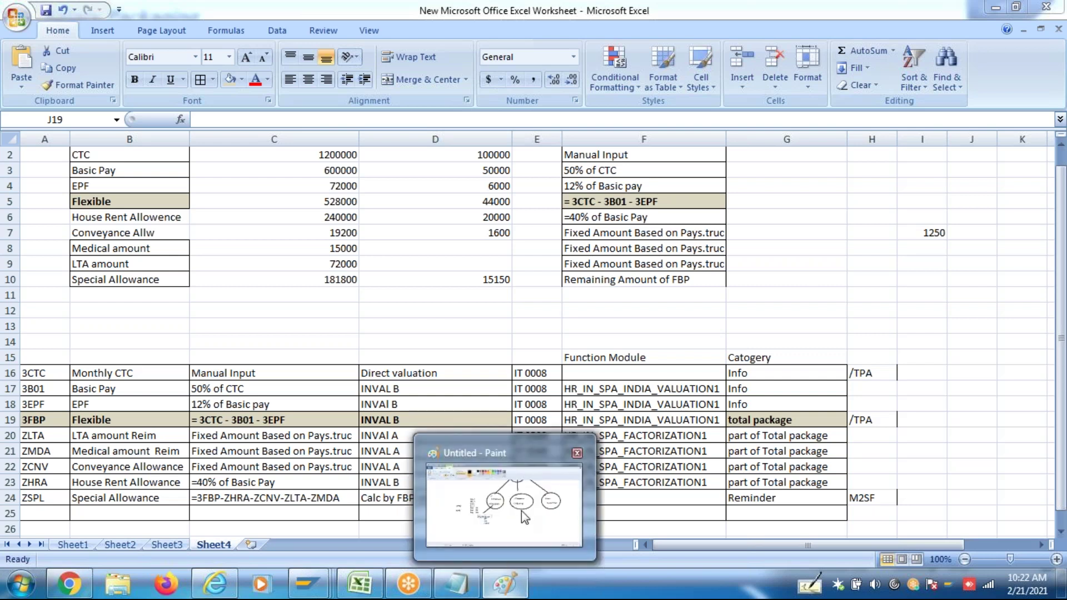
click(525, 506)
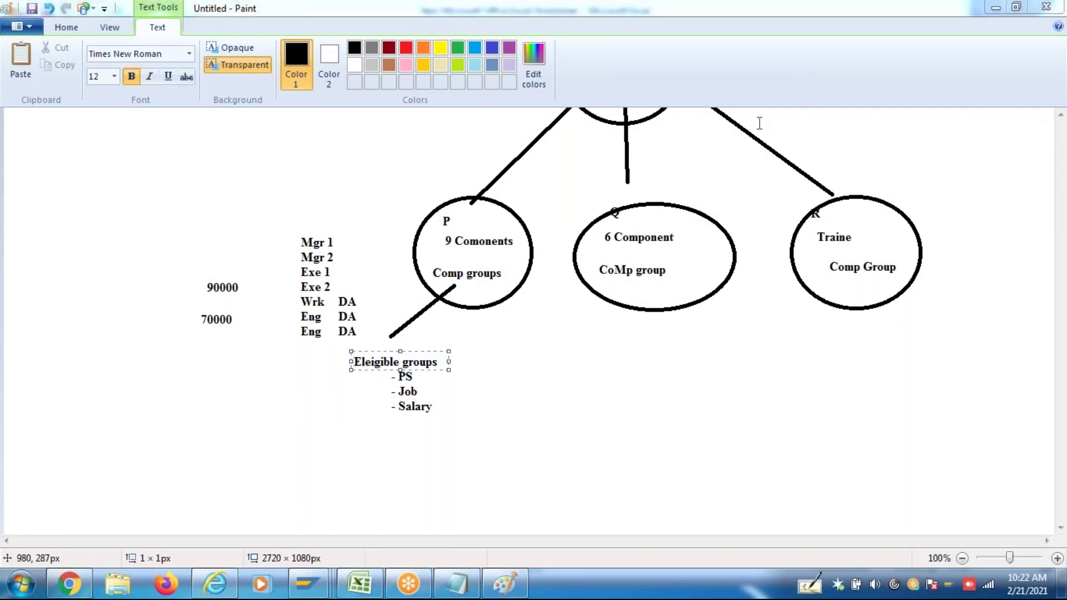
click(502, 245)
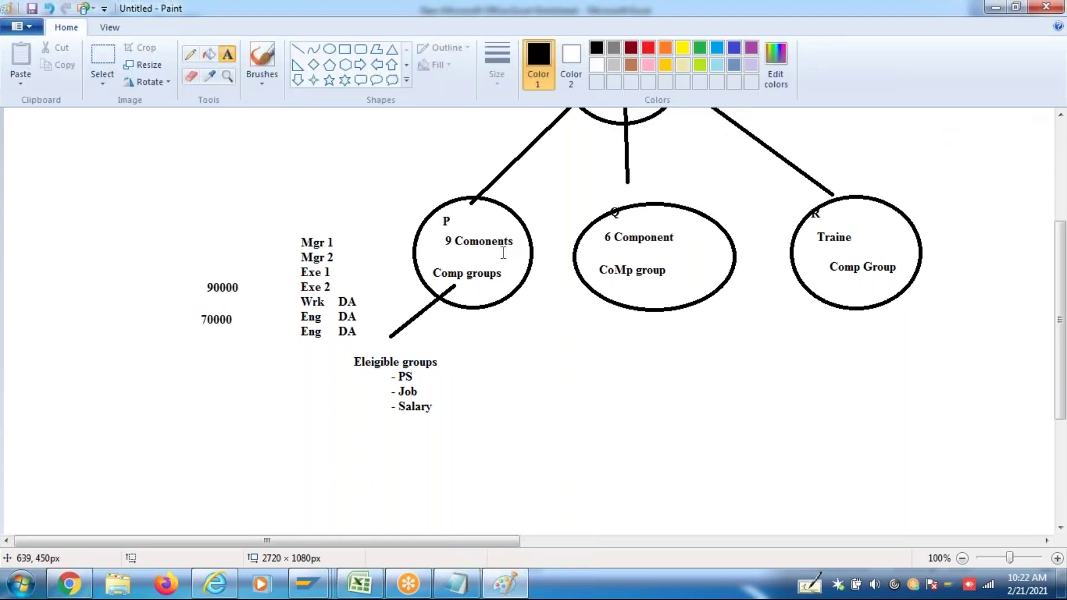
click(502, 244)
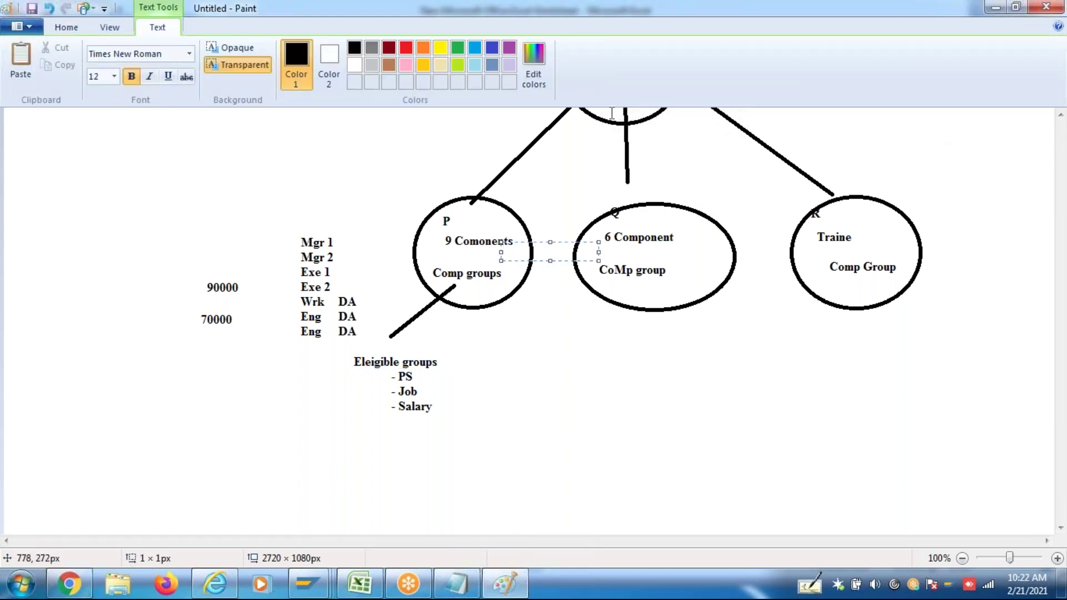